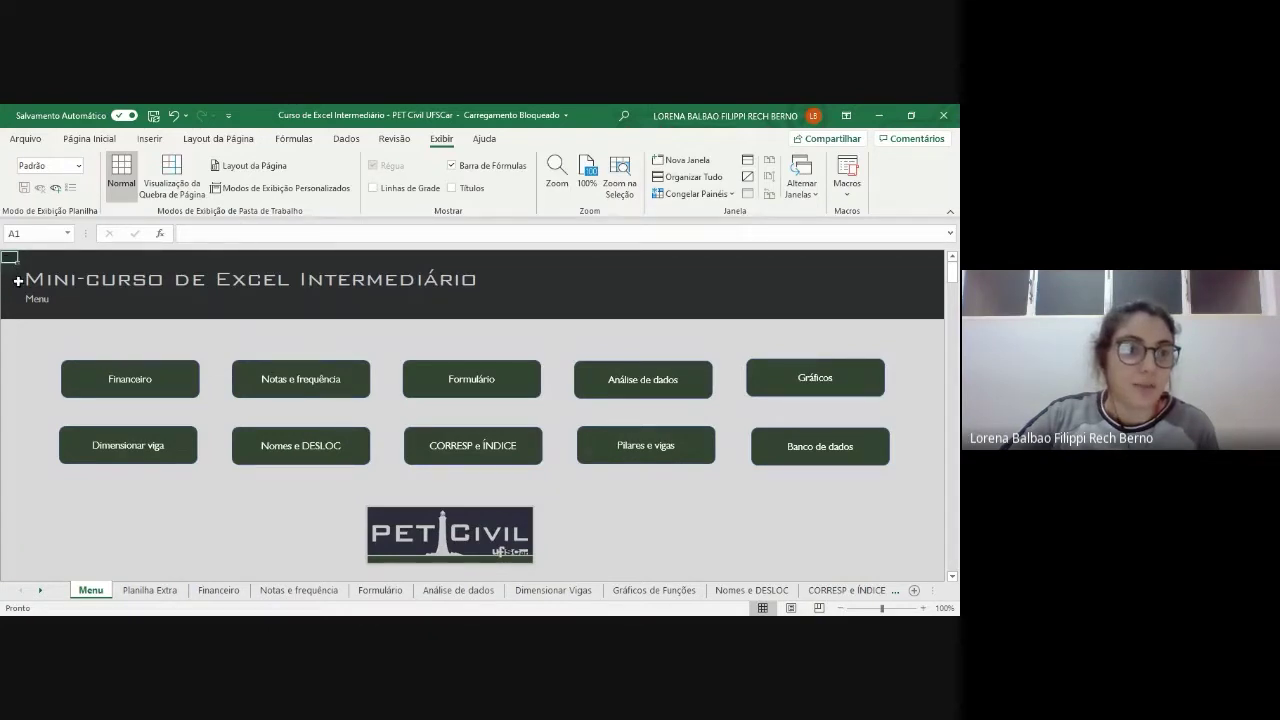
- Zoom the Menu sheet to the selected cell A1, try several other zoom levels and return the view to 100%
click(621, 188)
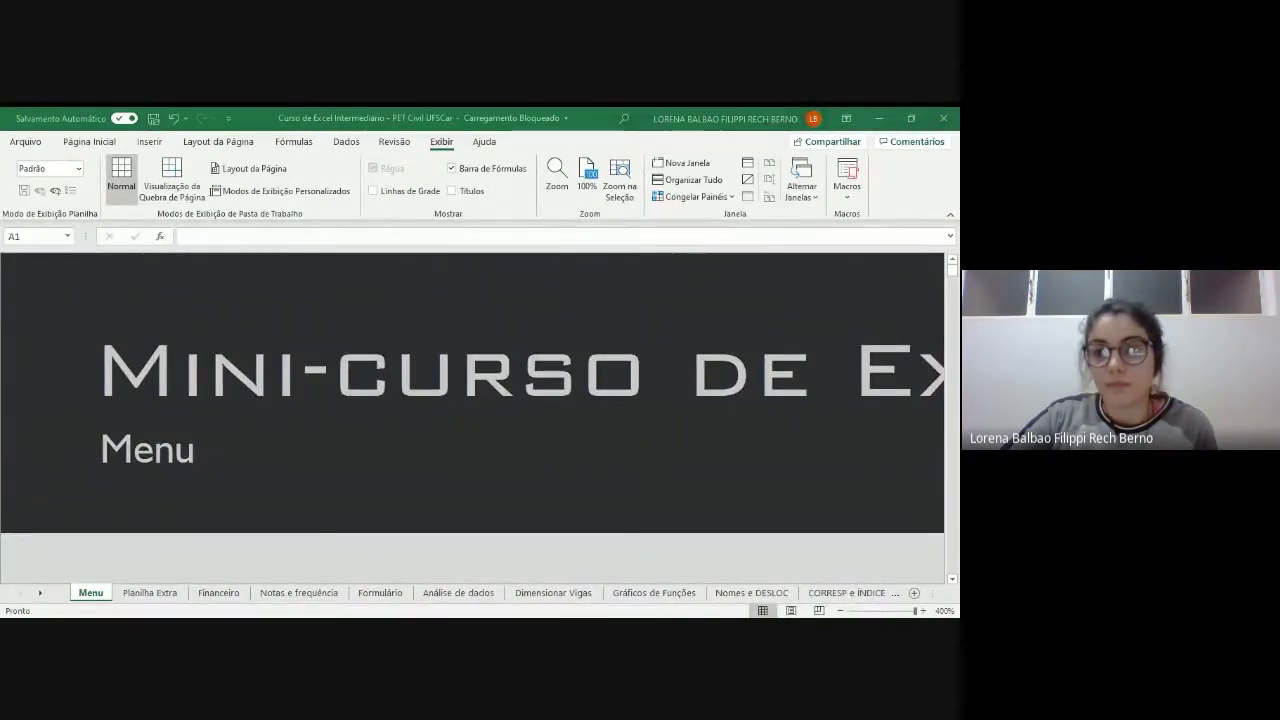
click(37, 281)
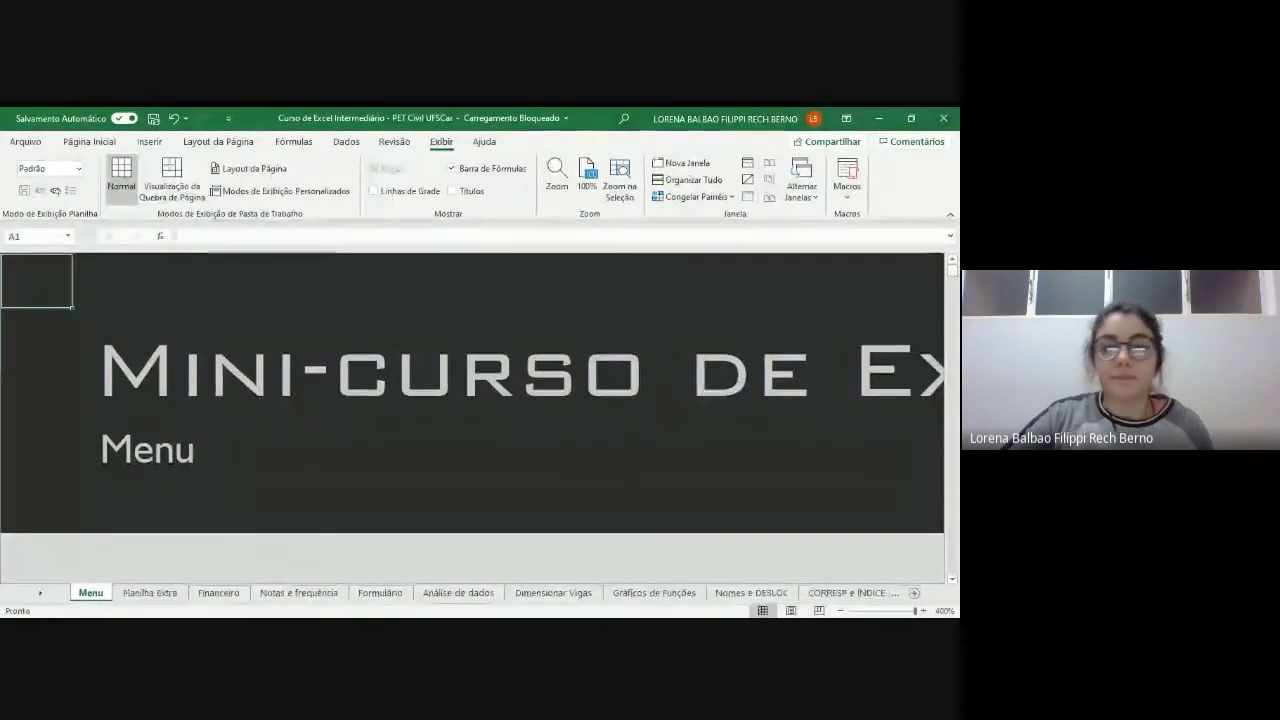
click(878, 611)
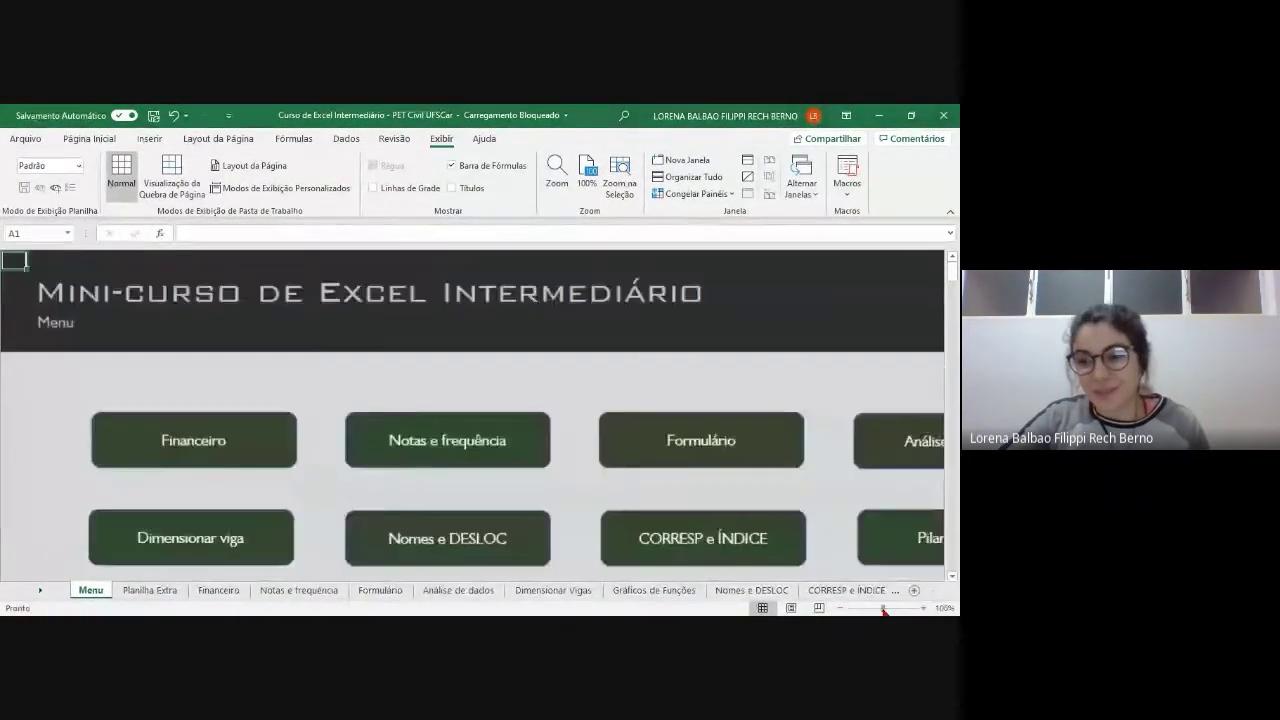
click(840, 608)
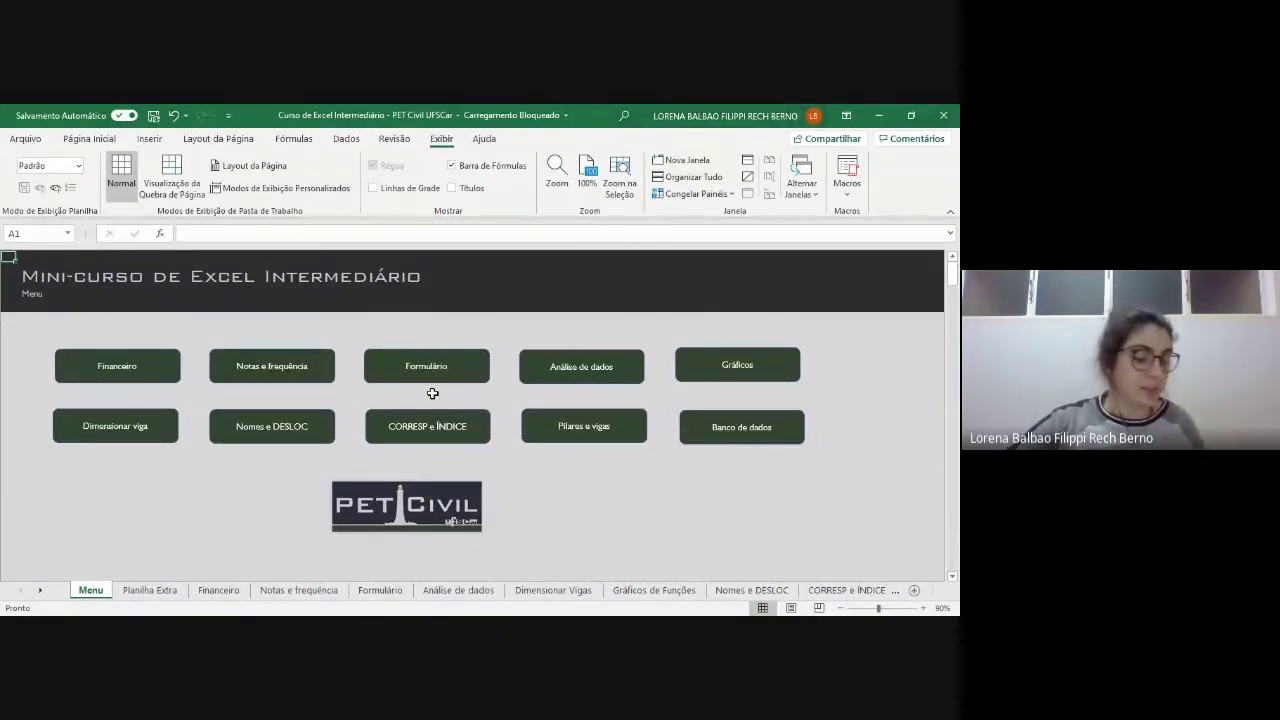
scroll(437, 418, up, 4)
scroll(435, 410, up, 2)
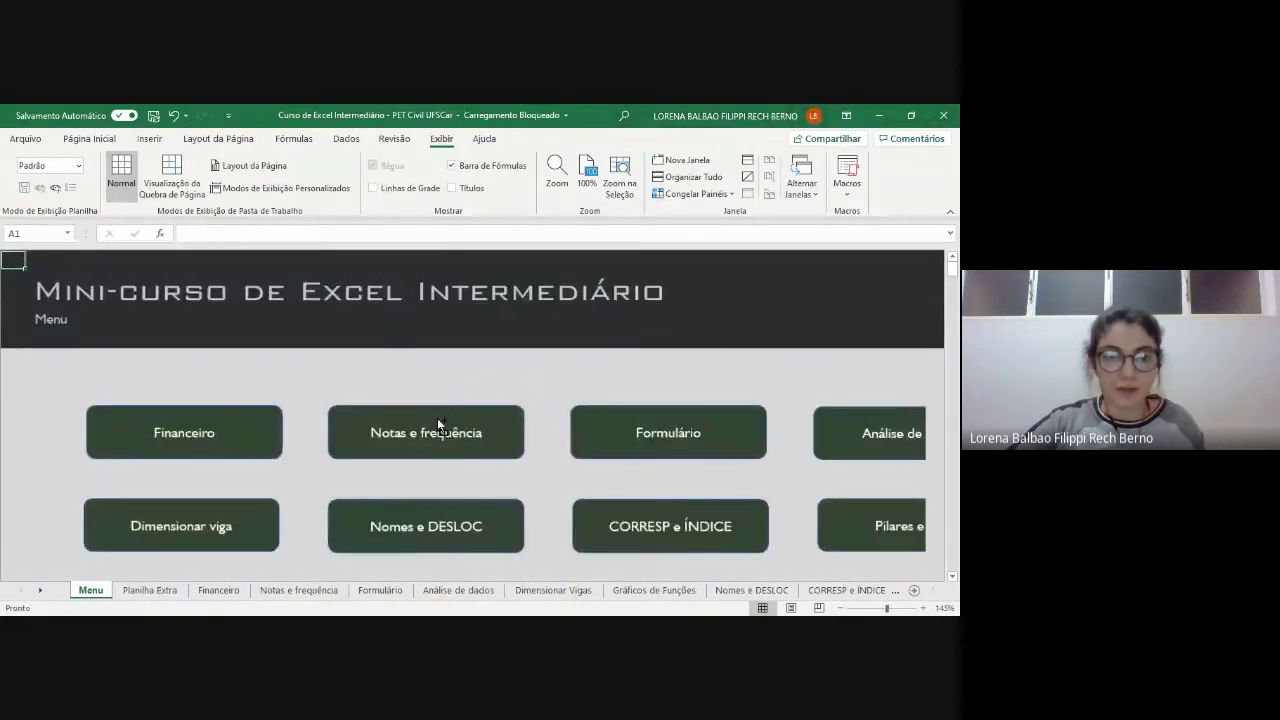
scroll(420, 380, down, 6)
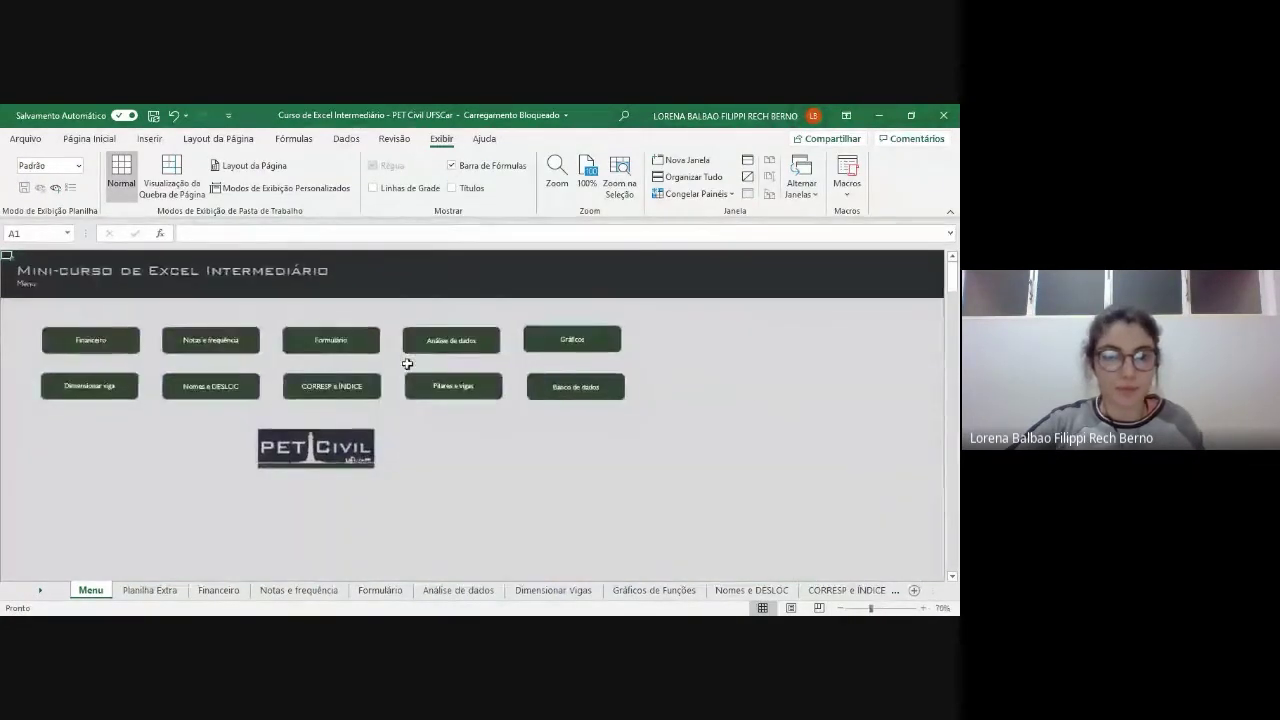
scroll(404, 362, up, 3)
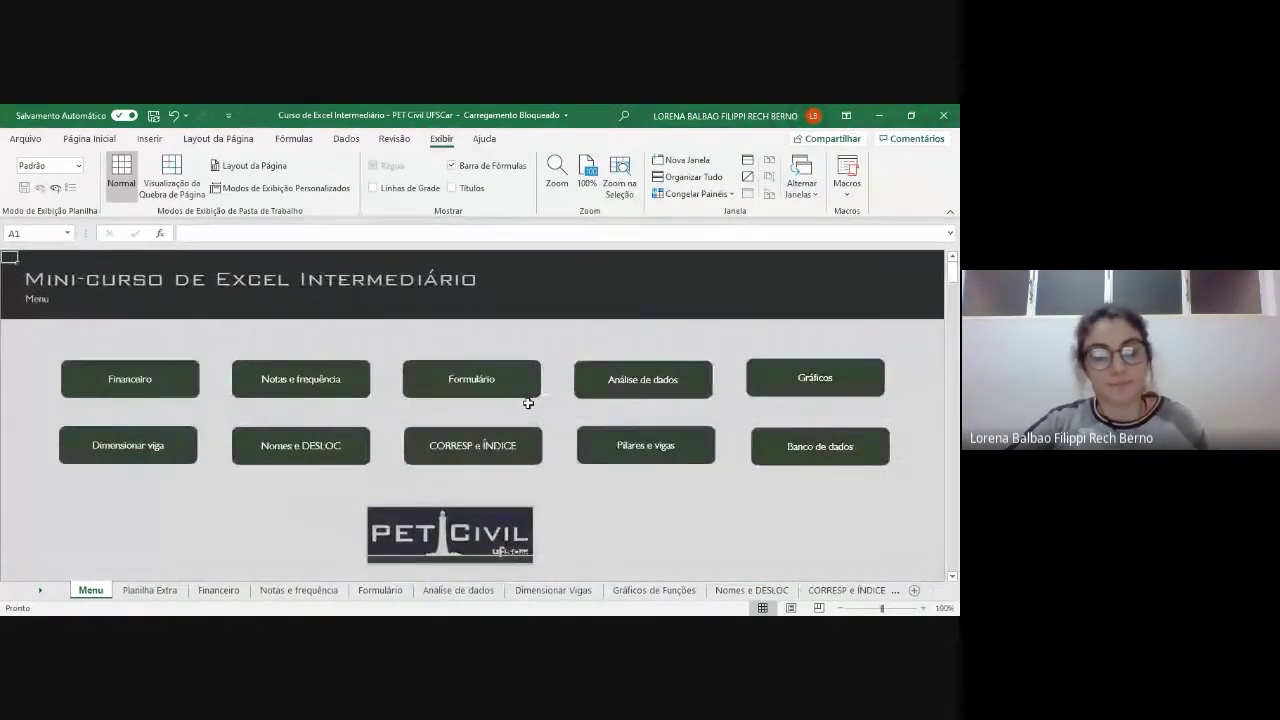
- Open the Planilha Extra sheet and toggle the formula bar's display off and back on
click(150, 590)
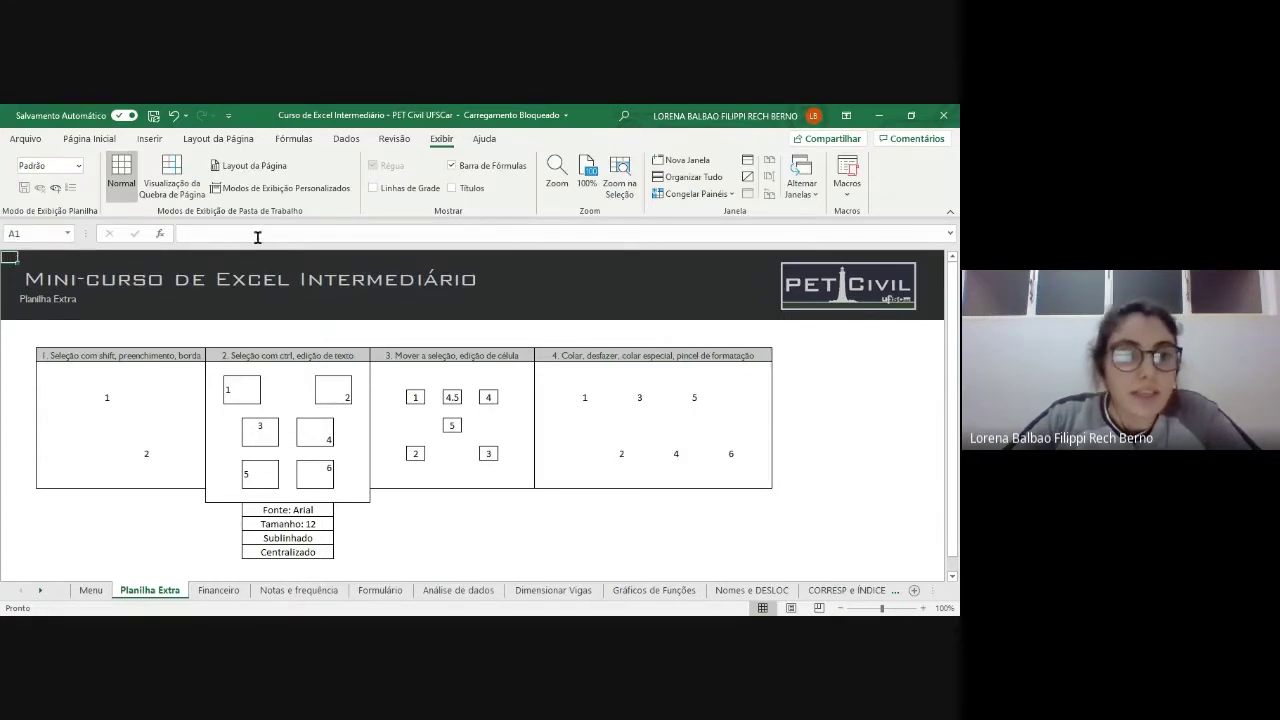
click(350, 238)
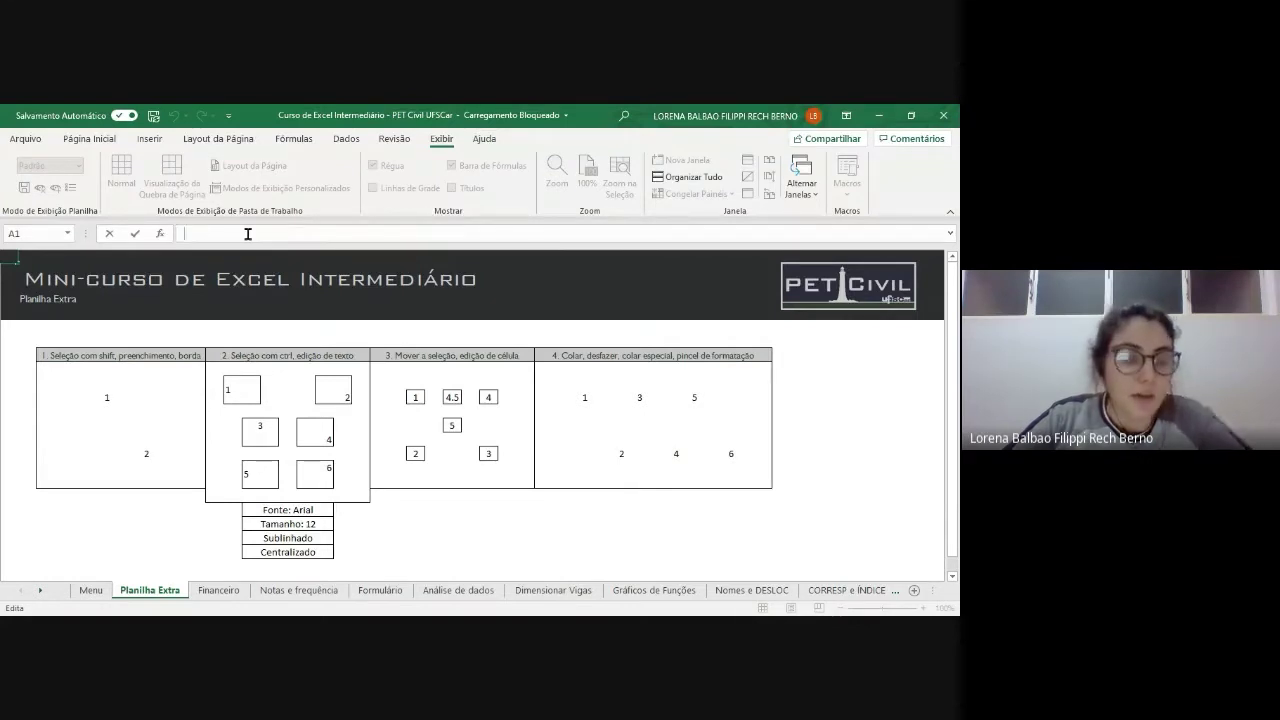
key(Escape)
click(452, 166)
click(452, 166)
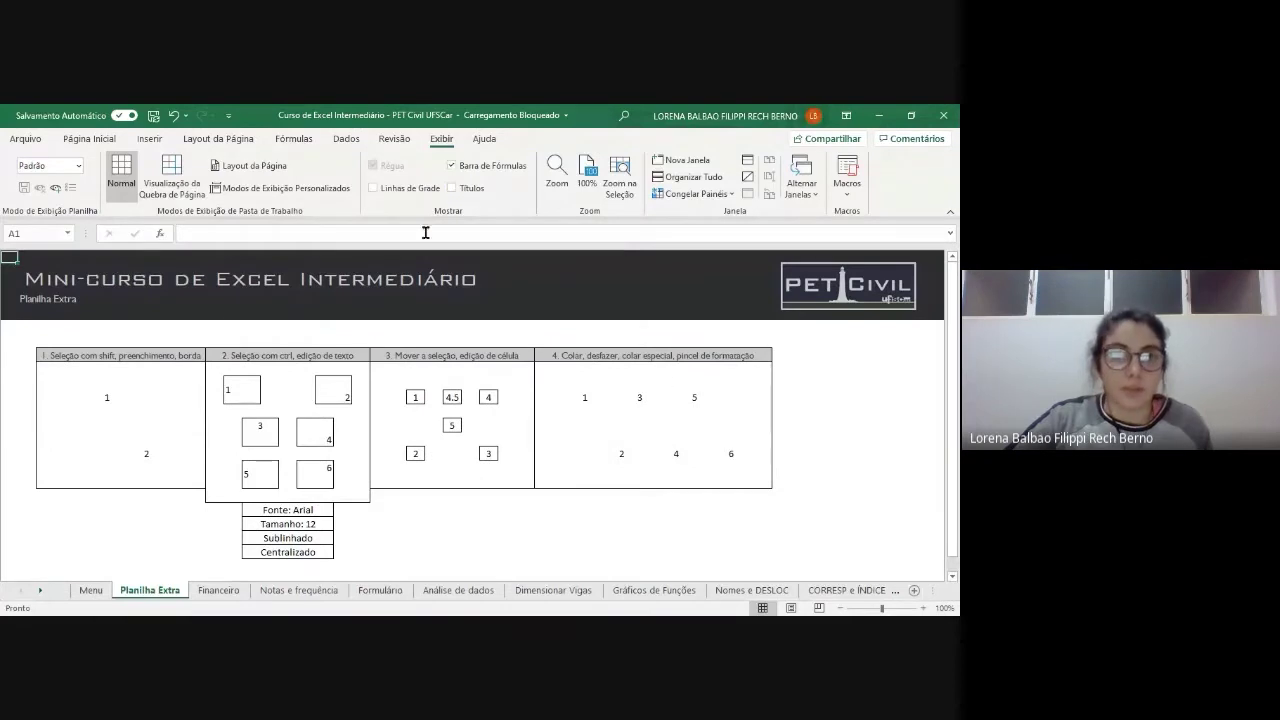
- Show the gridlines and the row and column headings on the Planilha Extra sheet, and dismiss the connection notice
click(373, 188)
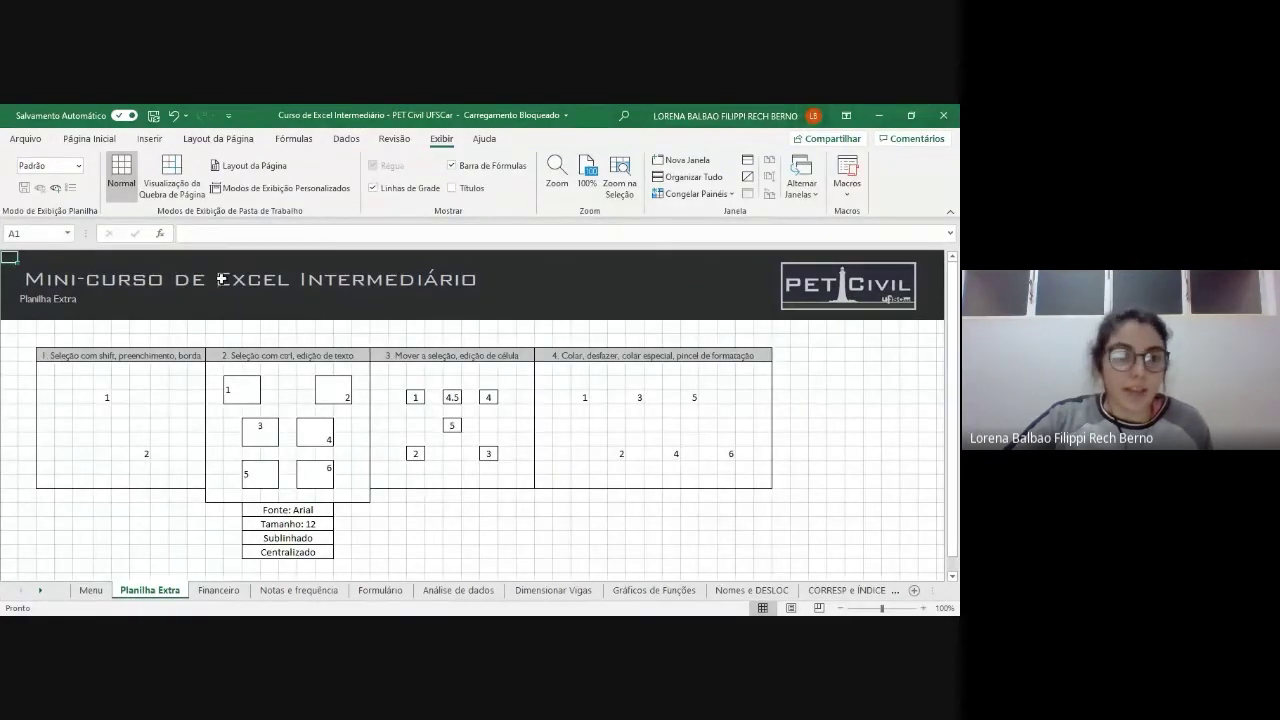
click(836, 366)
click(850, 424)
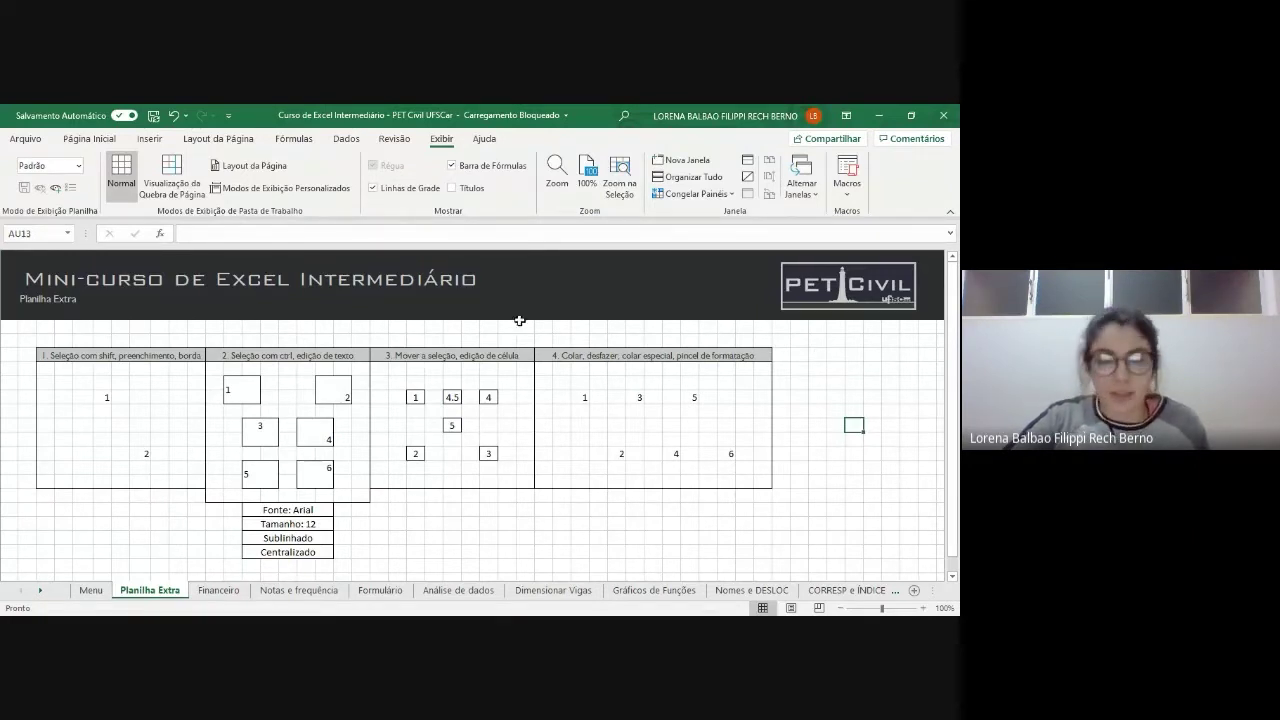
click(452, 188)
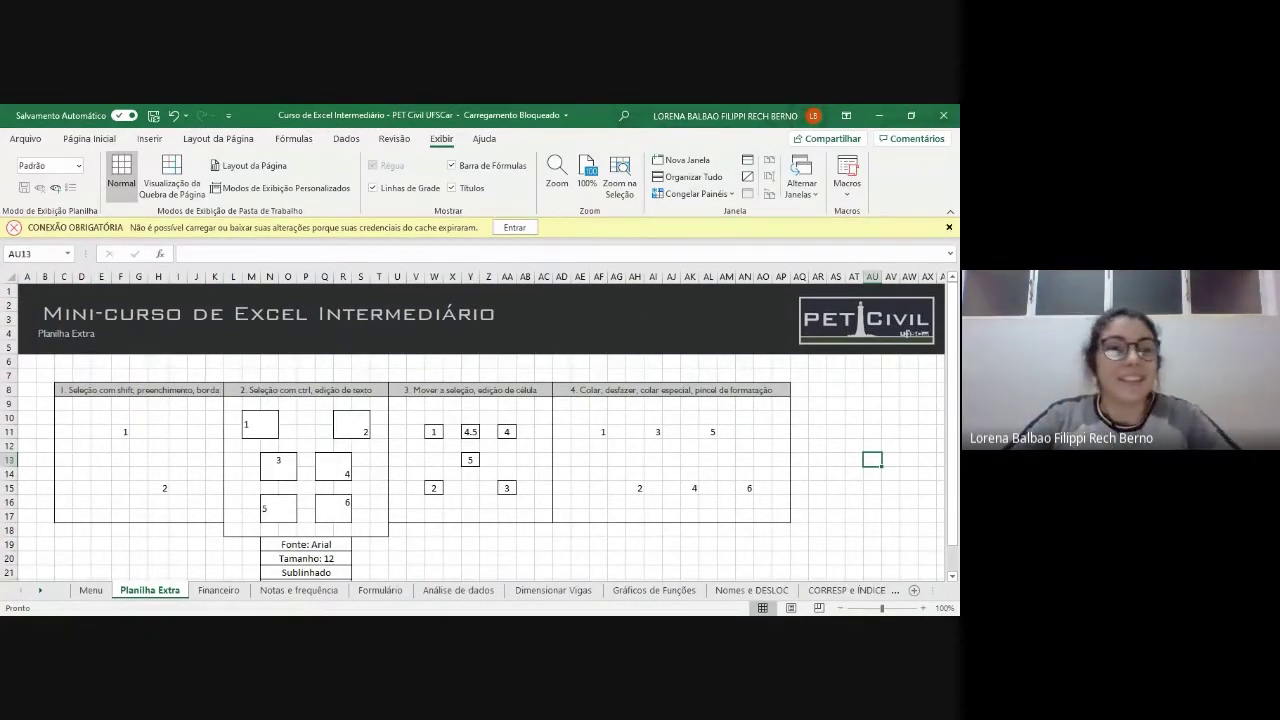
click(949, 227)
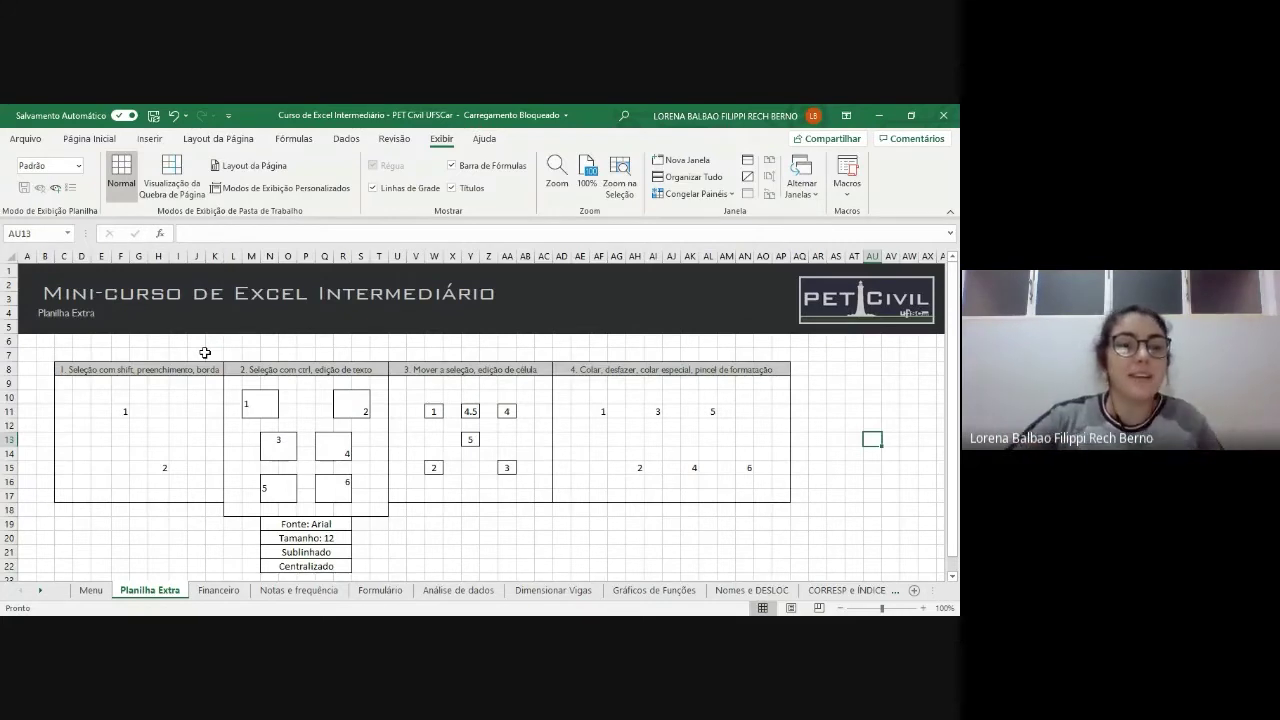
- Practise selecting range F11:H15 in section 1, both by its corner cells and by sweeping across it, and deselect it
click(84, 398)
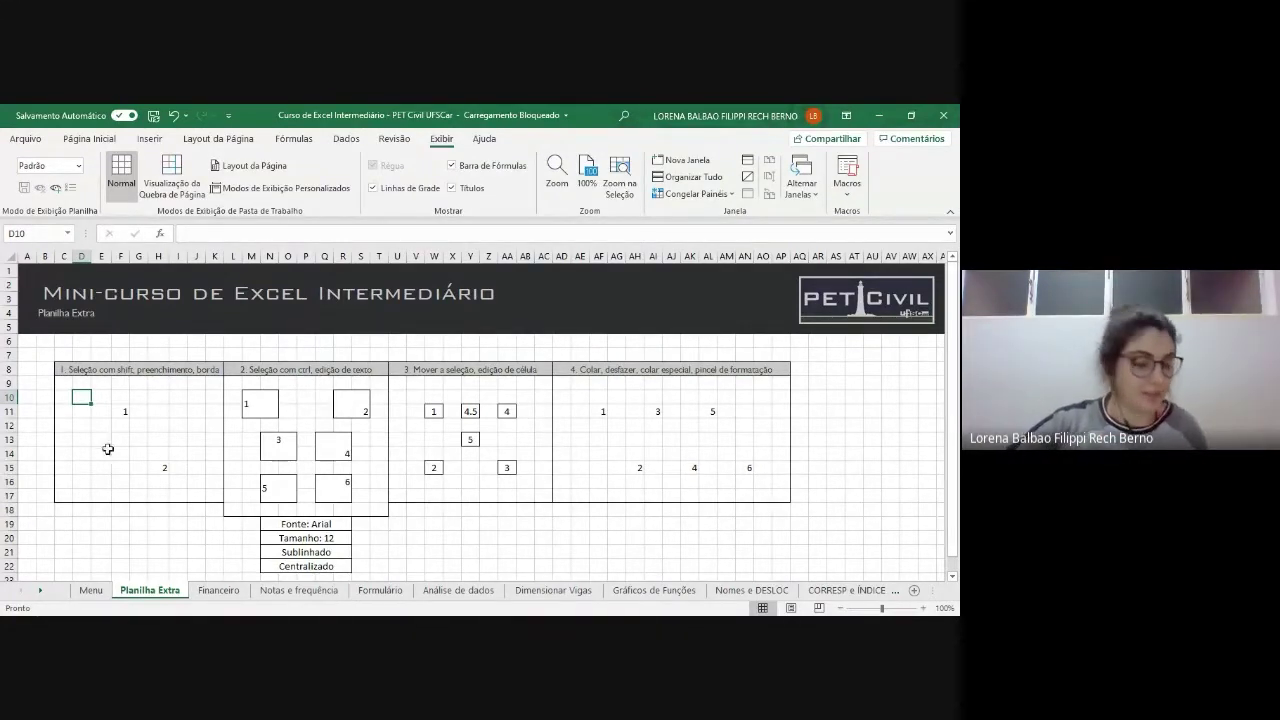
ctrl+scroll(108, 441, up, 2)
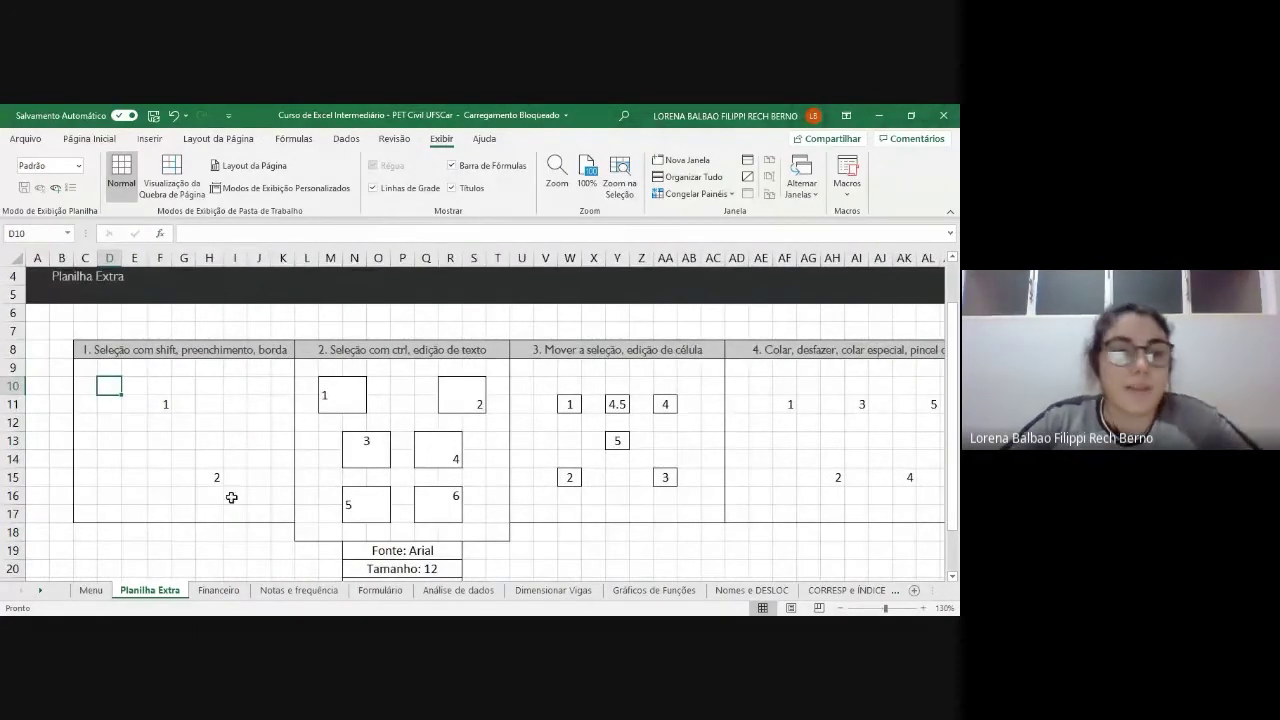
click(159, 405)
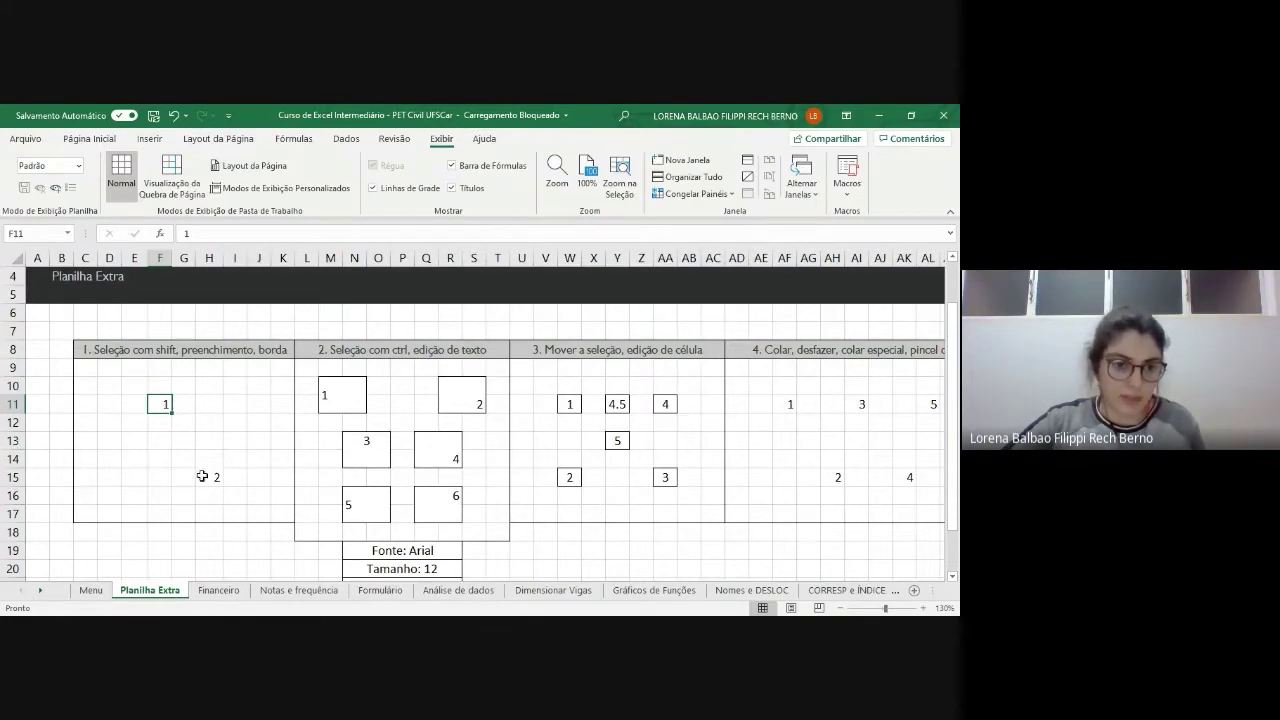
shift+click(205, 477)
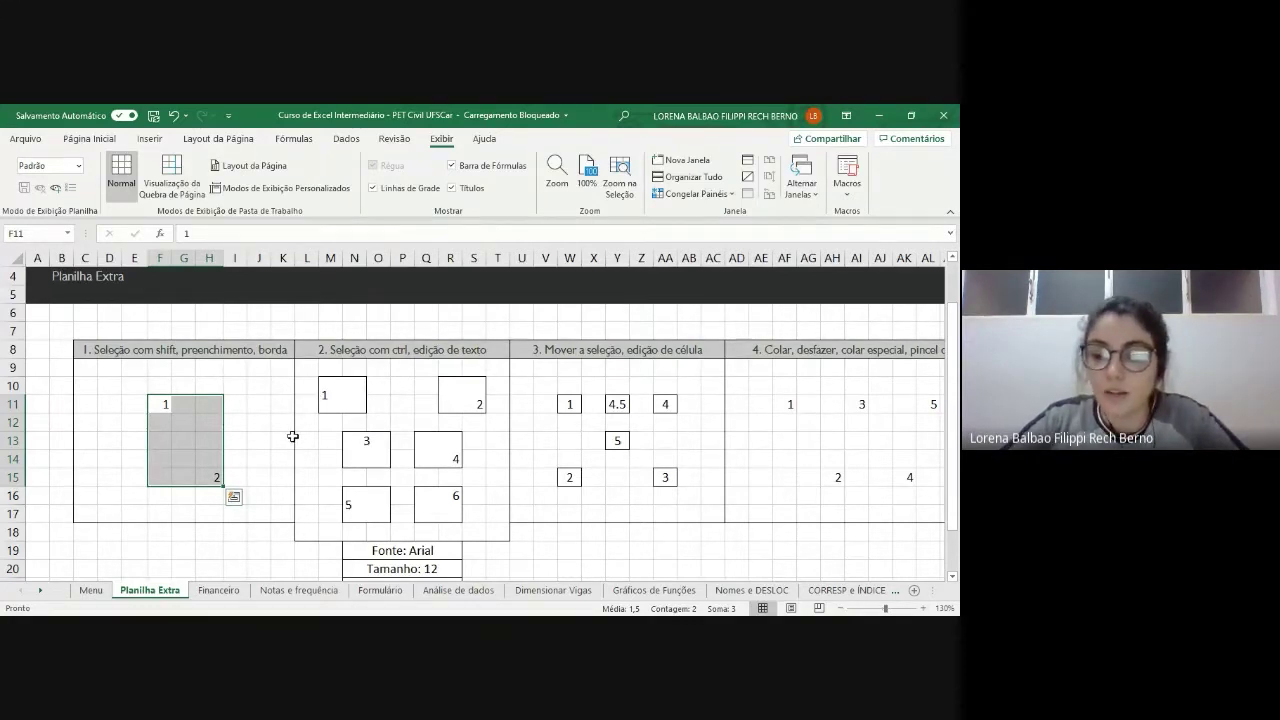
click(163, 406)
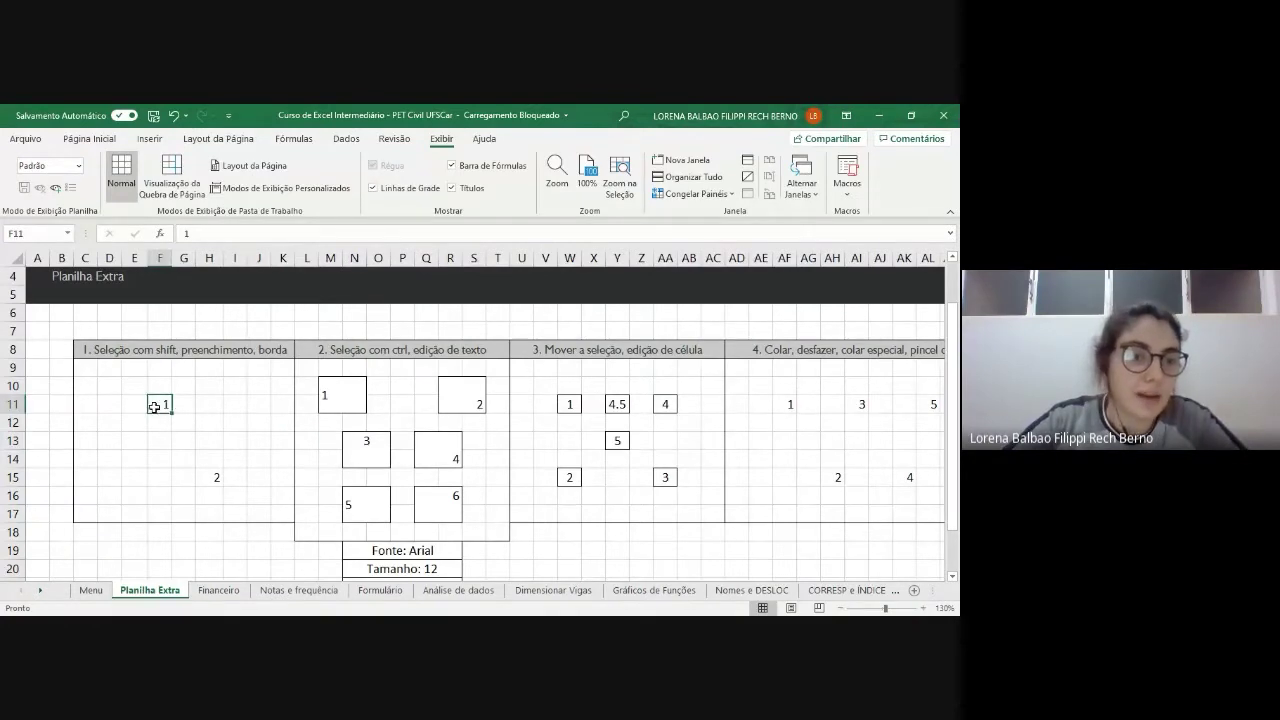
mouse_move(163, 408)
mouse_down()
mouse_move(194, 454)
mouse_move(160, 404)
mouse_up()
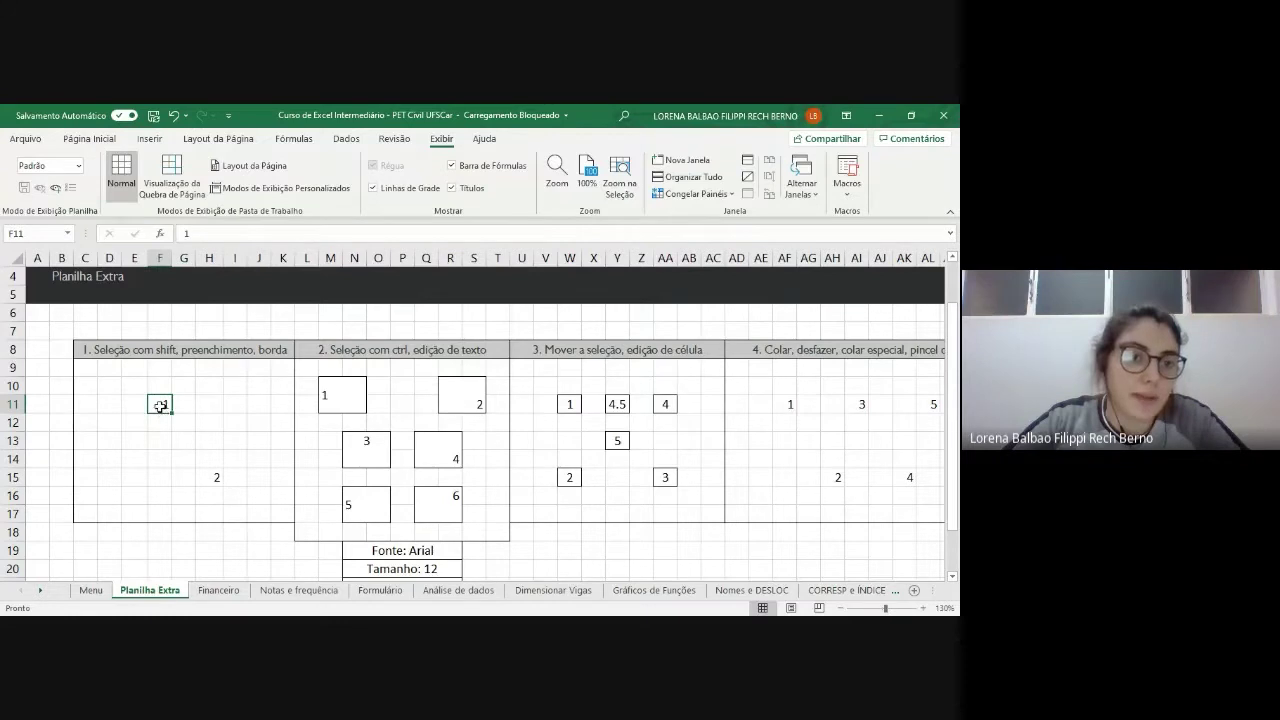
drag(165, 407, 209, 477)
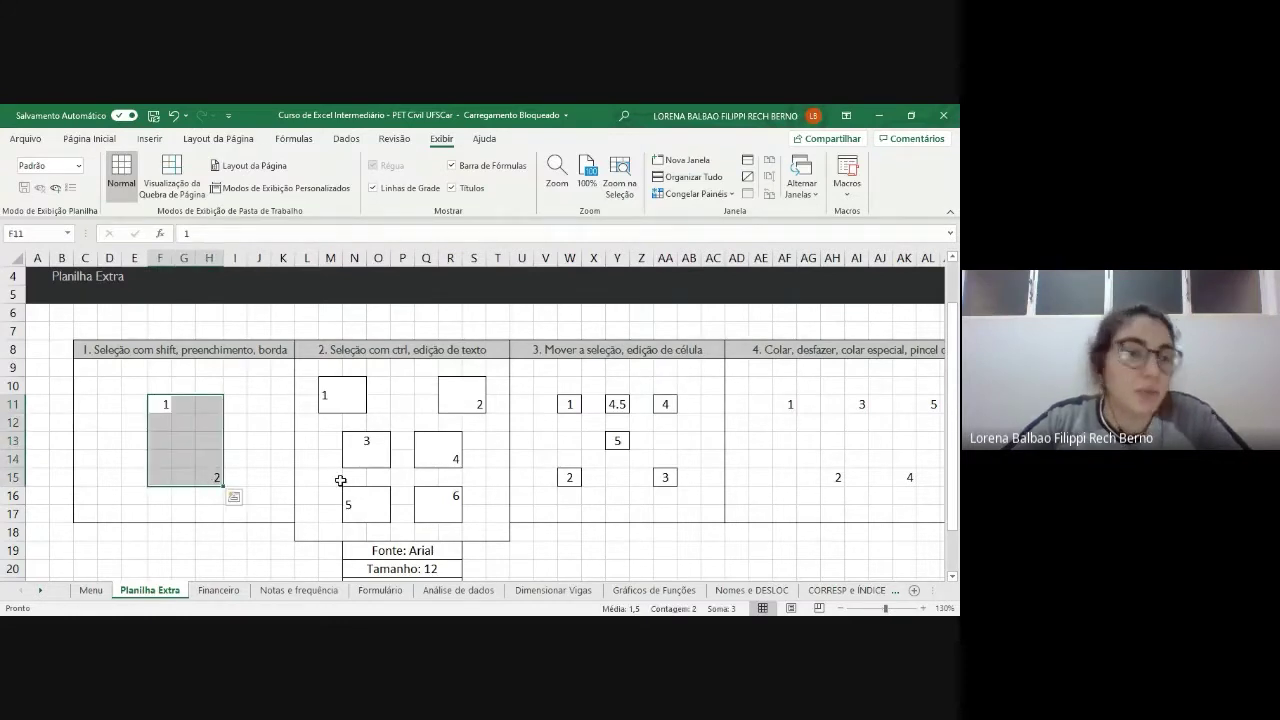
click(278, 447)
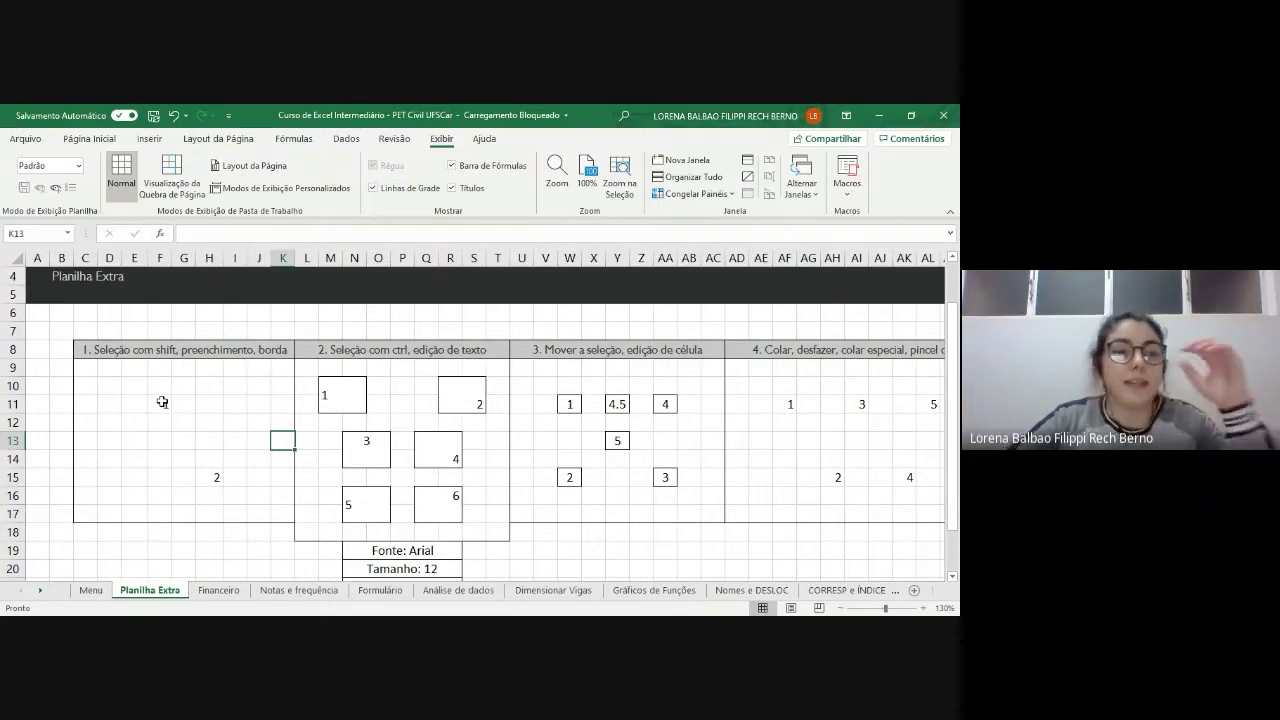
- Fill the range F11:H15 in section 1 with a light orange theme colour
click(162, 405)
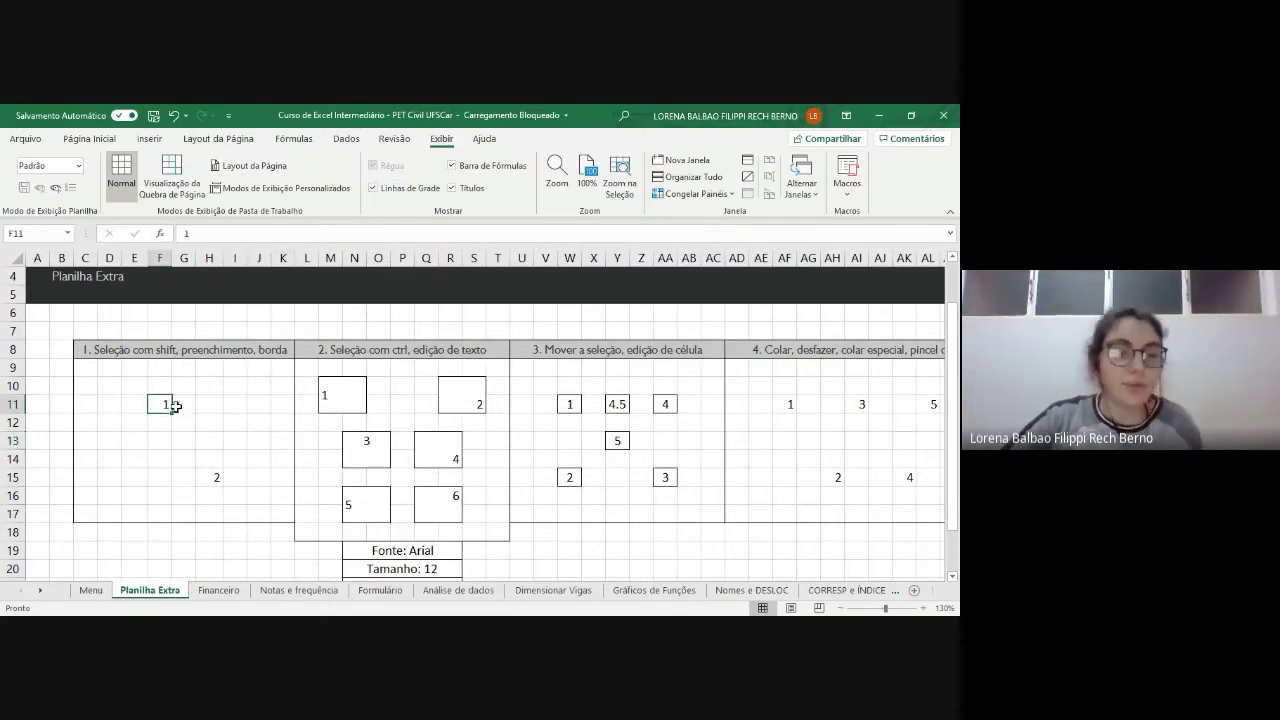
shift+click(213, 478)
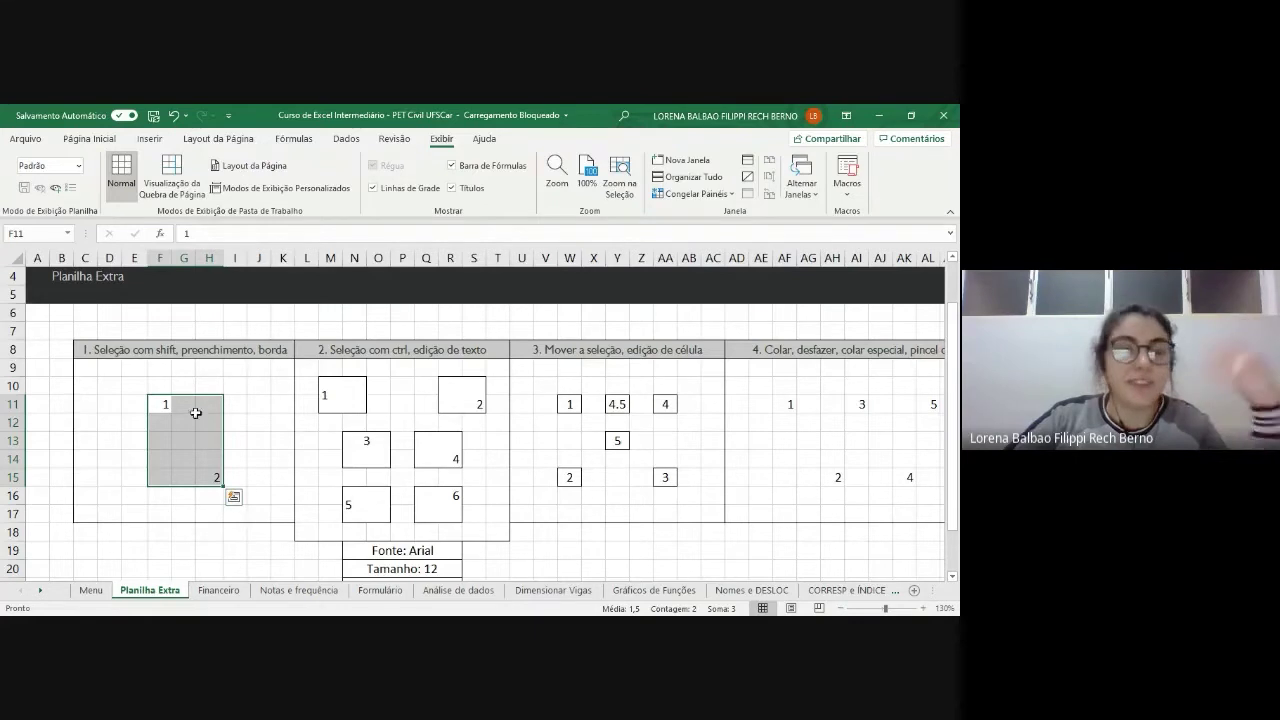
click(108, 143)
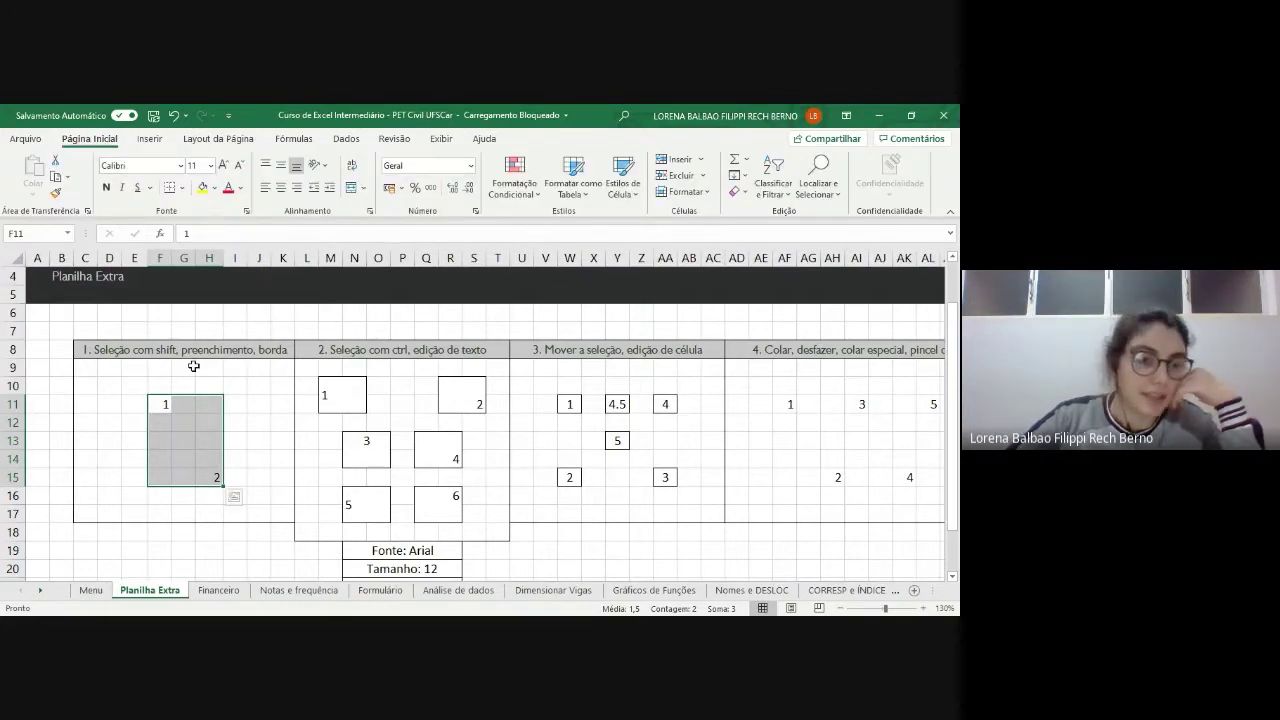
click(213, 189)
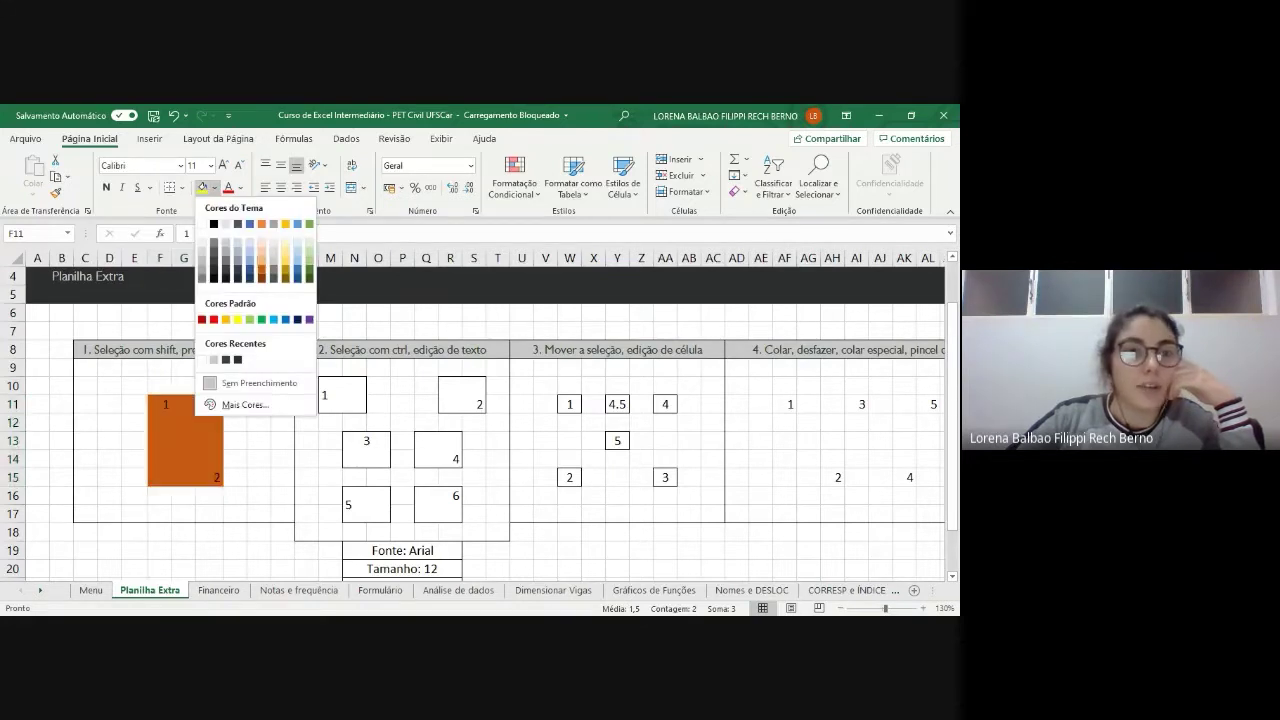
click(261, 238)
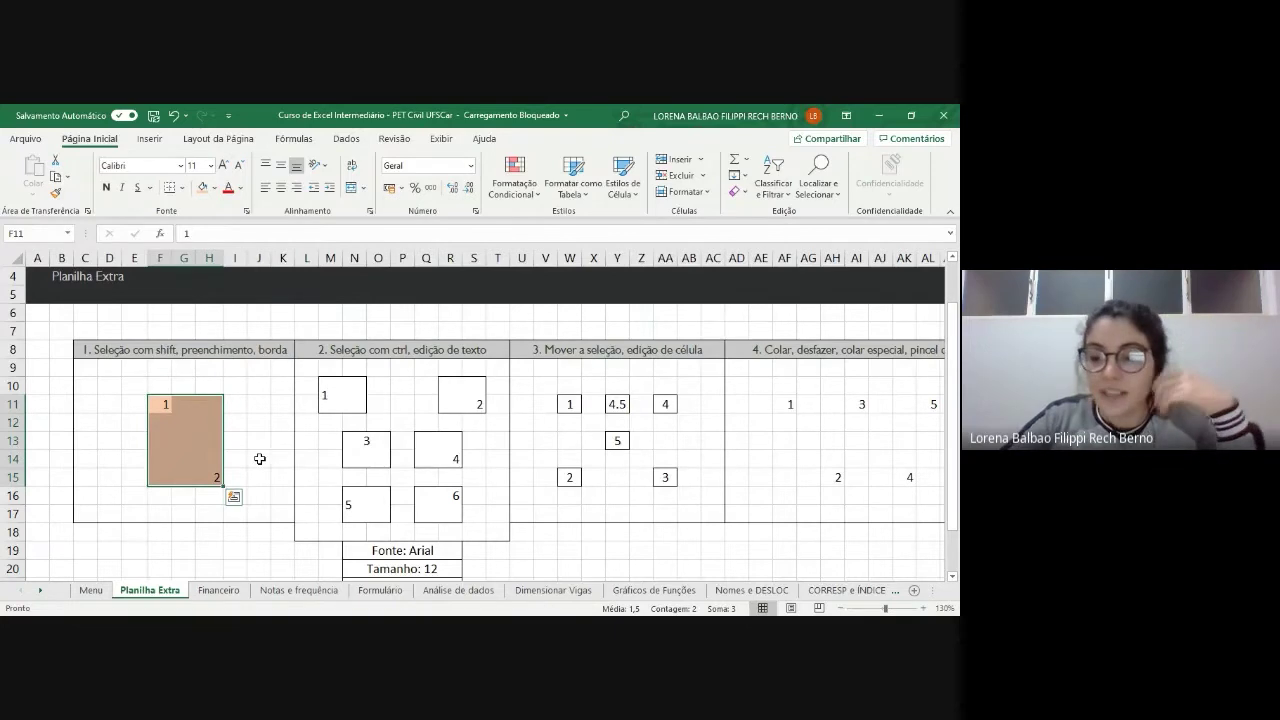
- Apply thick outside borders (Bordas Externas Espessas) to the range F11:H15 and deselect it
click(181, 189)
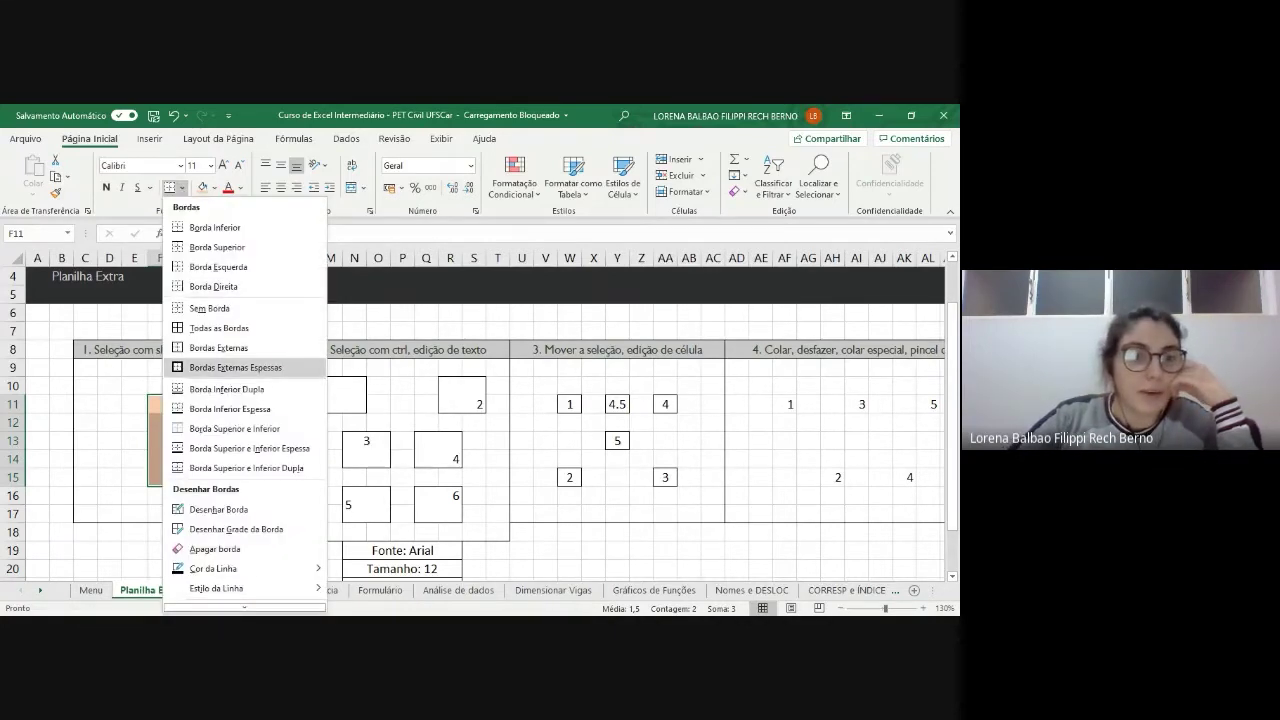
click(240, 367)
click(279, 459)
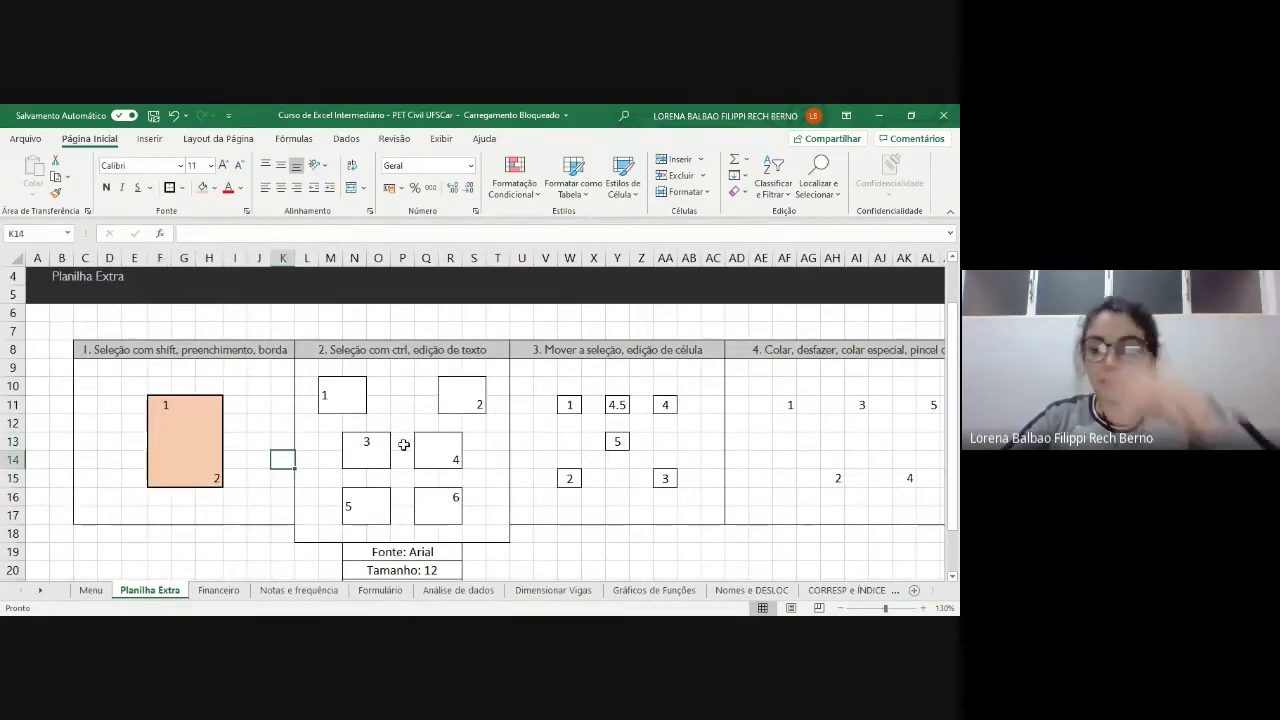
- Select box 1 in section 2, and reselect the range F11:H15 in section 1 by its two corner cells for comparison
scroll(466, 449, right, 3)
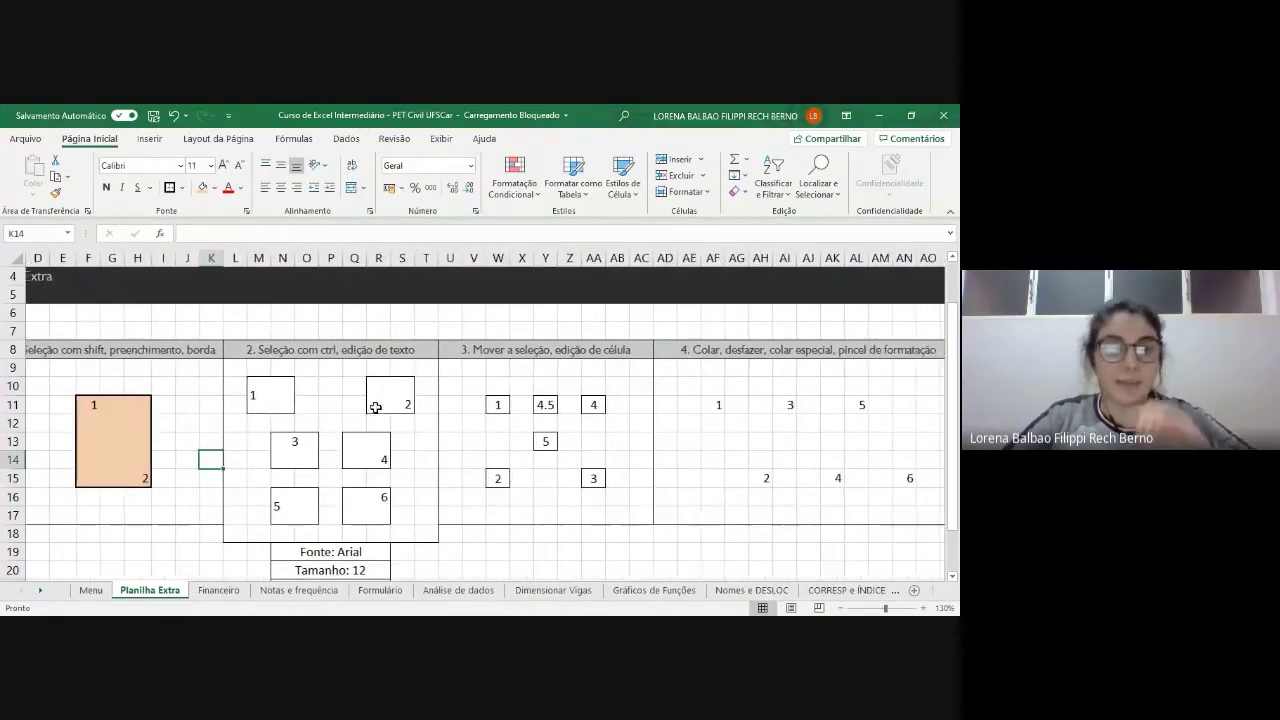
scroll(350, 396, down, 1)
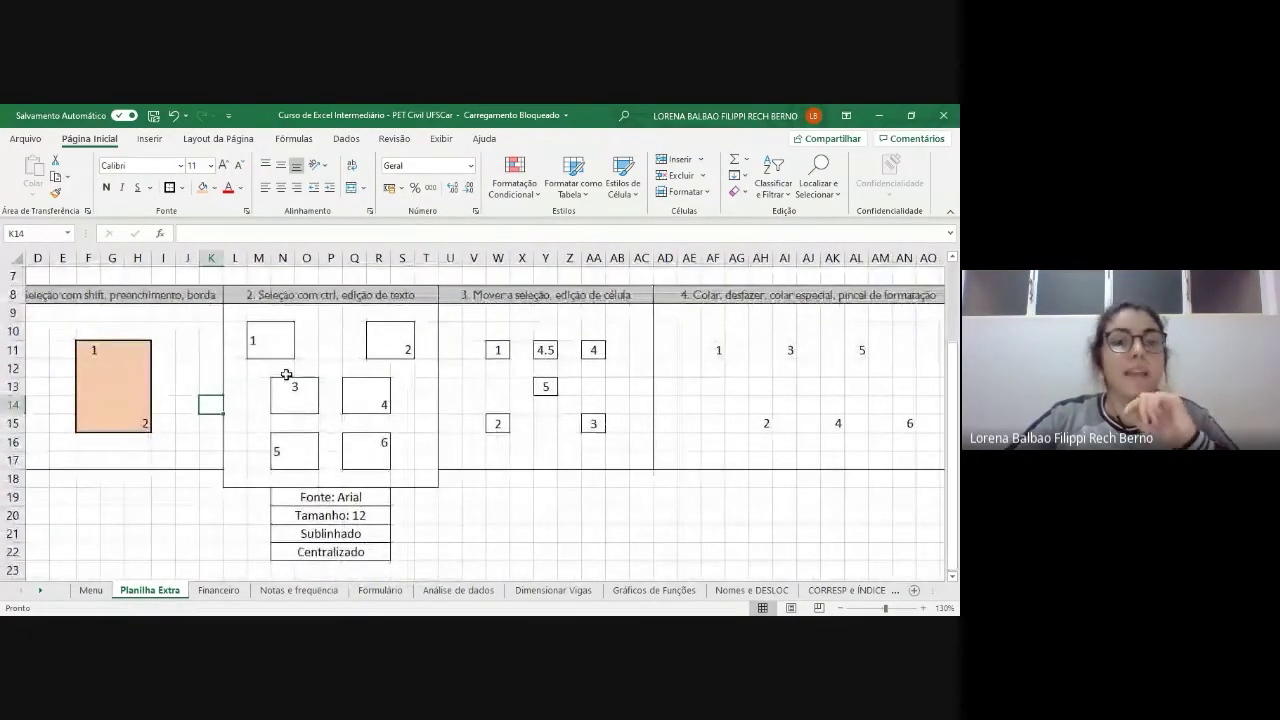
click(272, 342)
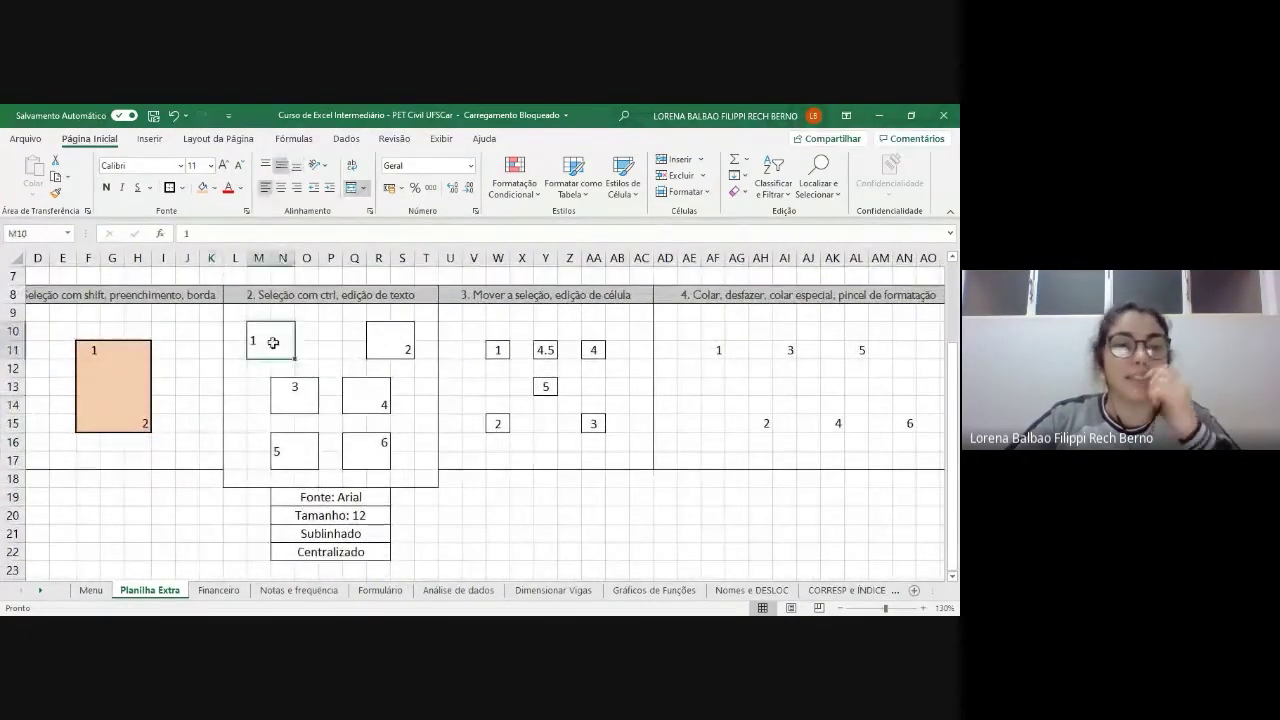
click(78, 352)
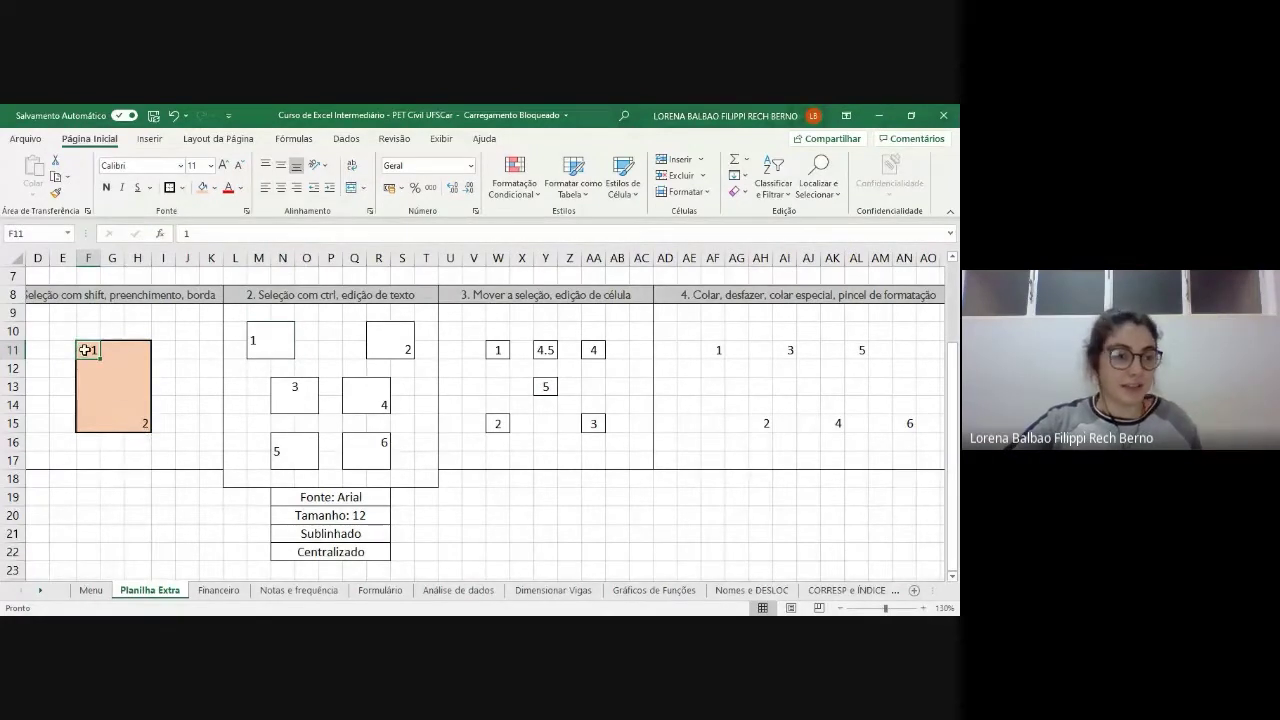
shift+click(145, 424)
- Select the six non-adjacent numbered boxes in section 2 together, in order from 1 to 6
click(268, 346)
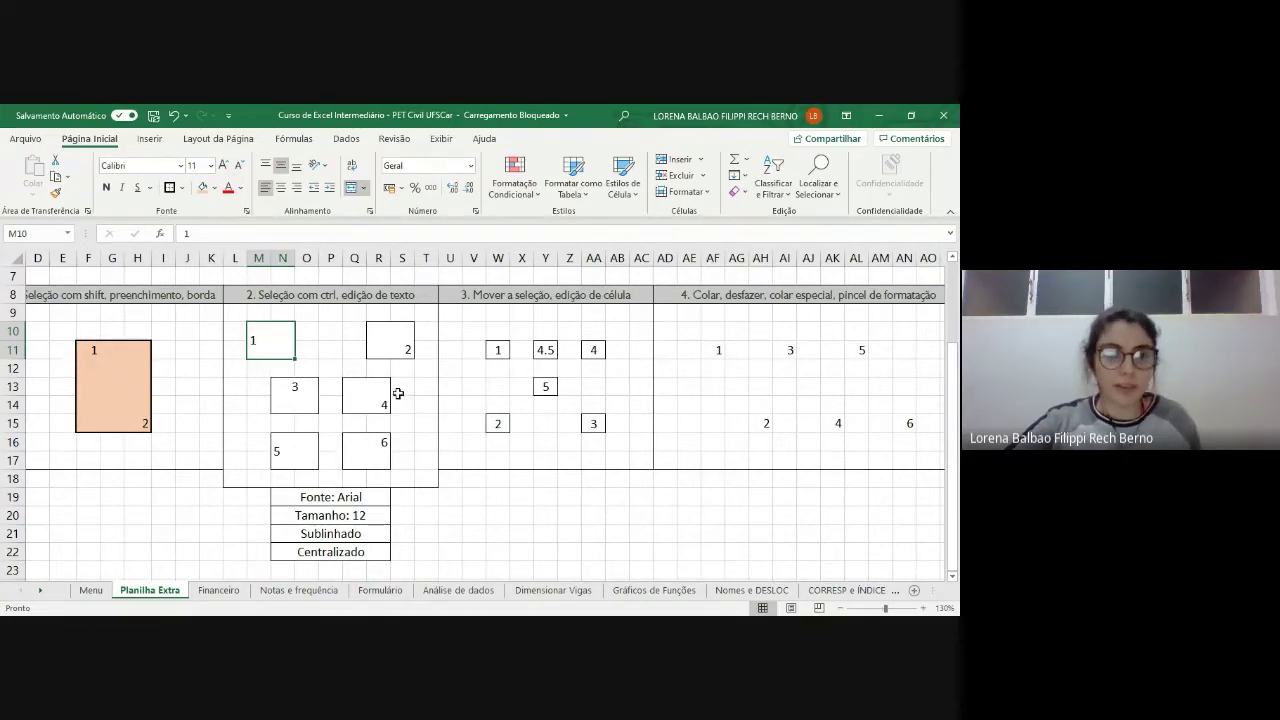
ctrl+click(400, 342)
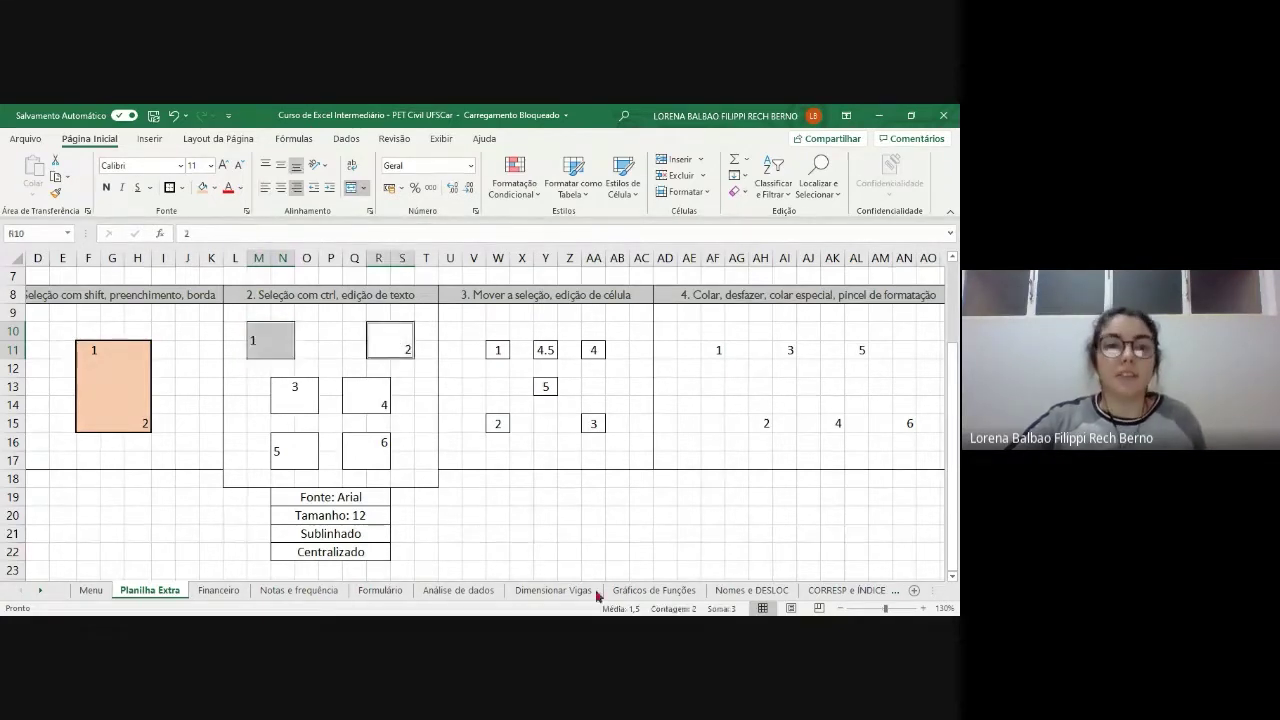
ctrl+click(290, 403)
ctrl+click(366, 408)
ctrl+click(299, 464)
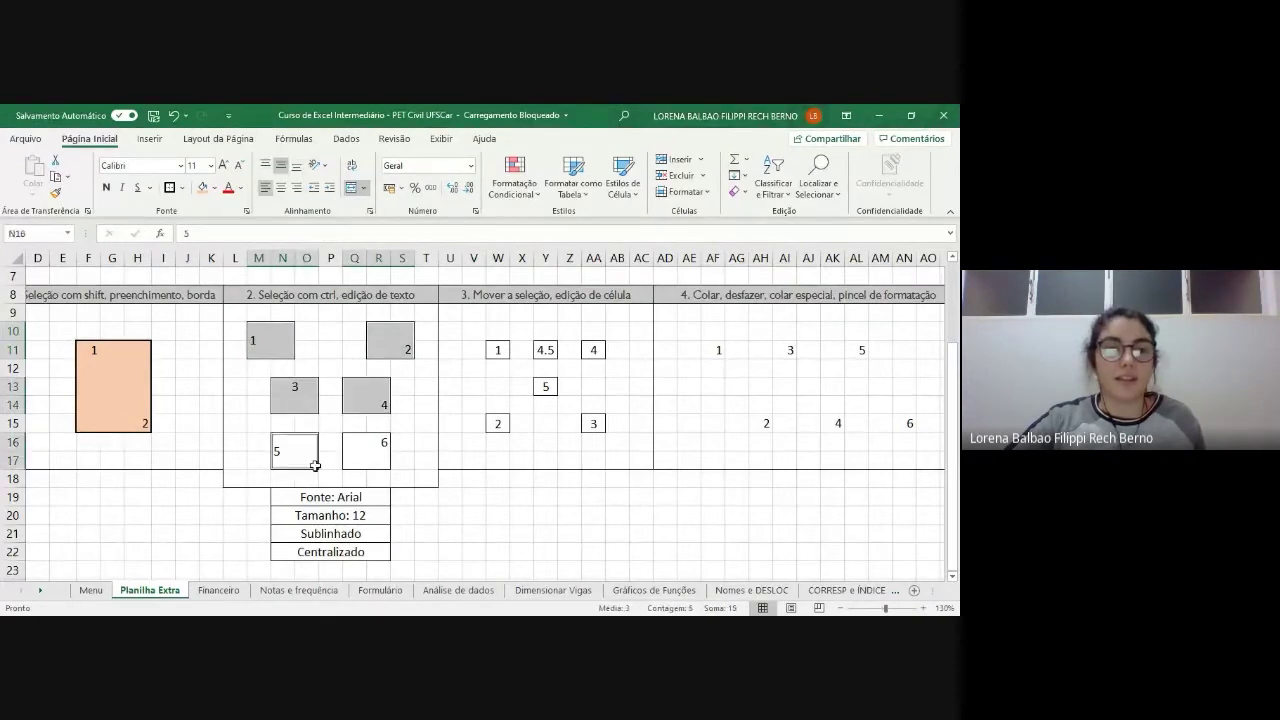
ctrl+click(380, 456)
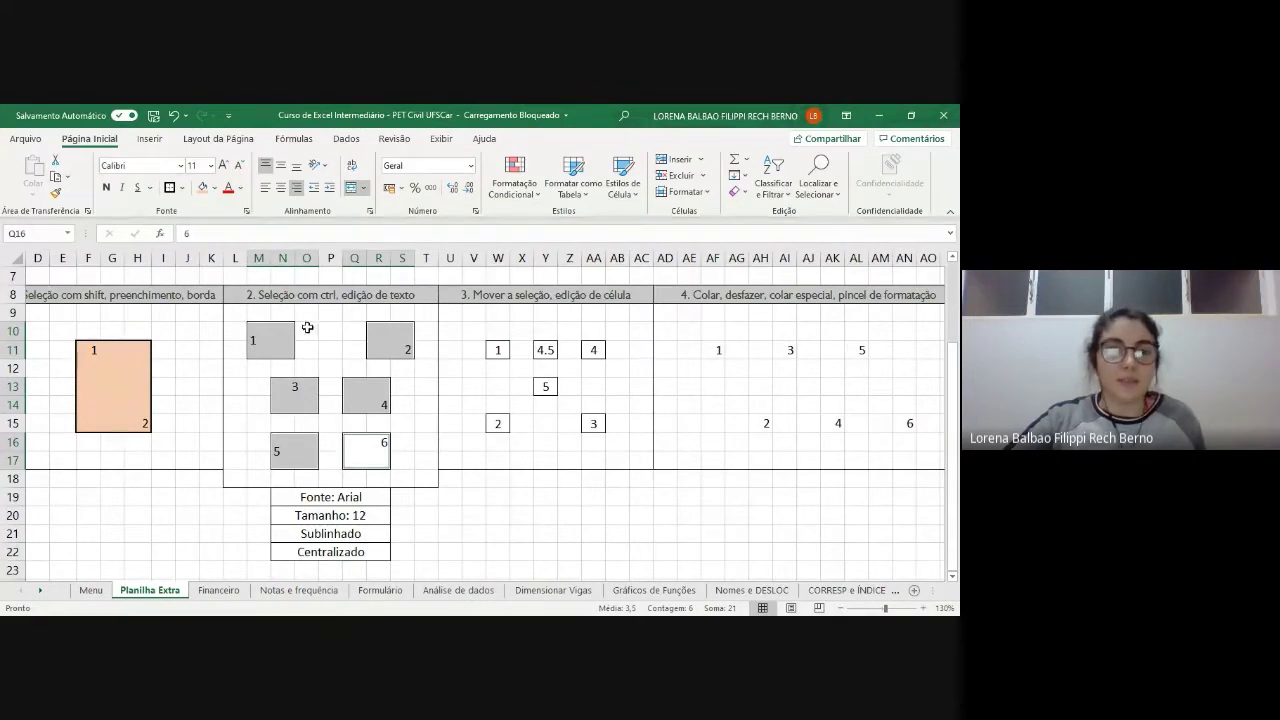
- Try to select the six boxes in section 2 by extending one continuous range from box 1, and deselect it
click(261, 332)
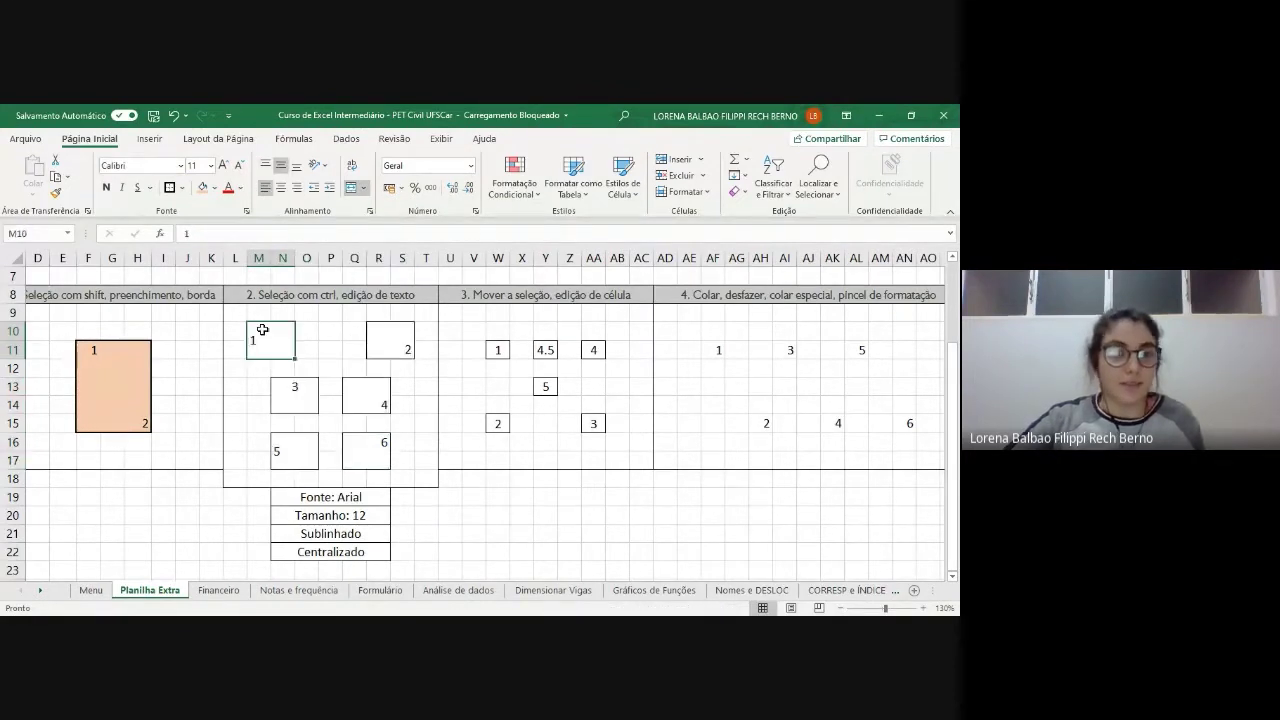
shift+click(398, 346)
shift+click(304, 389)
shift+click(356, 395)
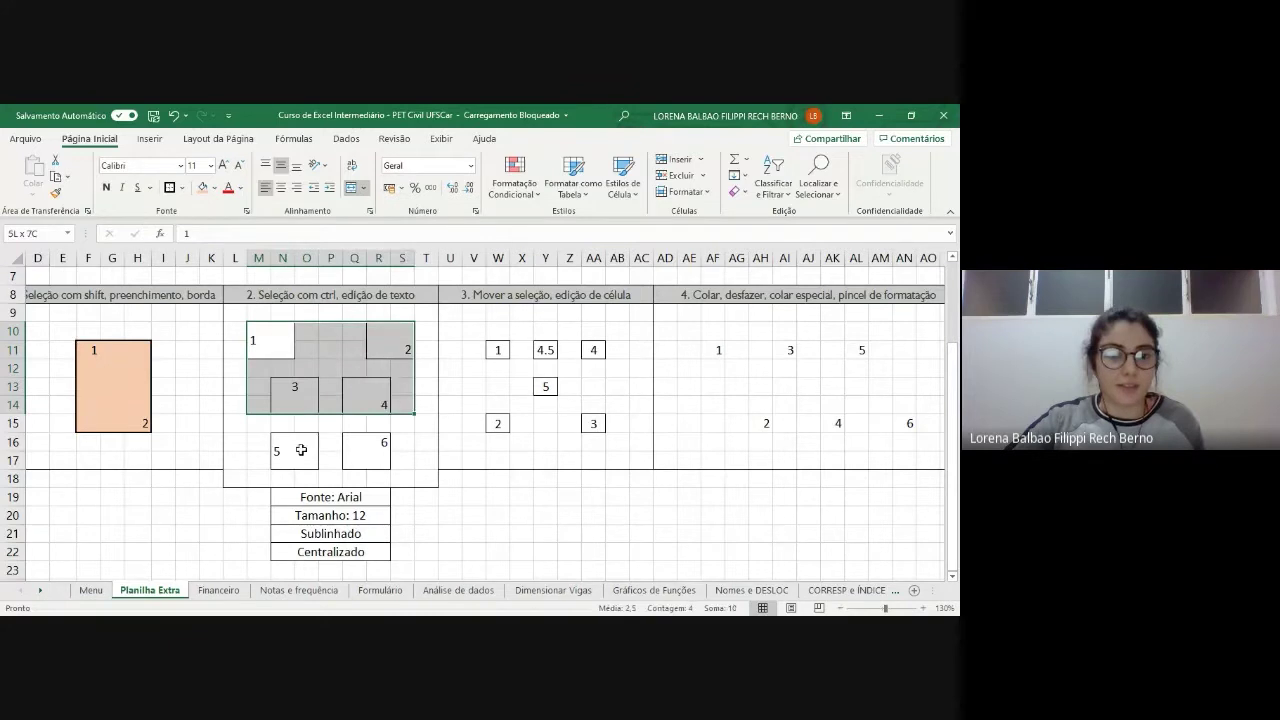
shift+click(312, 449)
drag(360, 451, 360, 446)
click(424, 460)
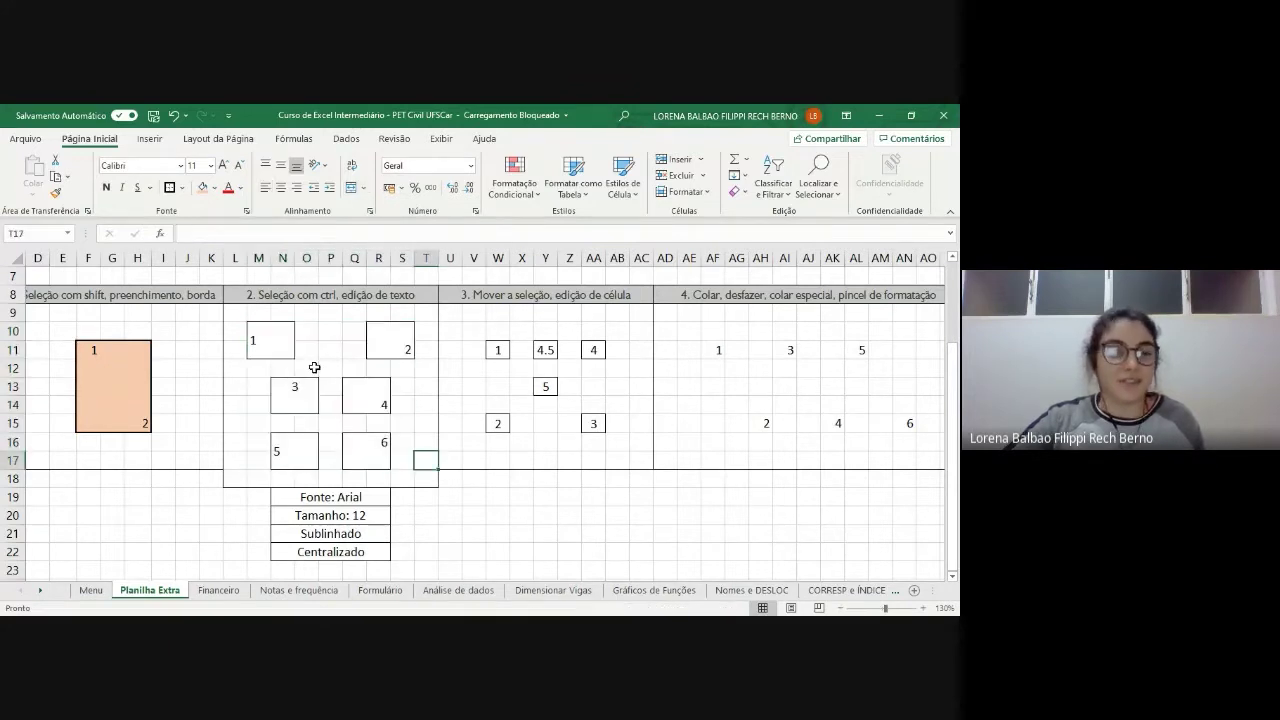
click(265, 336)
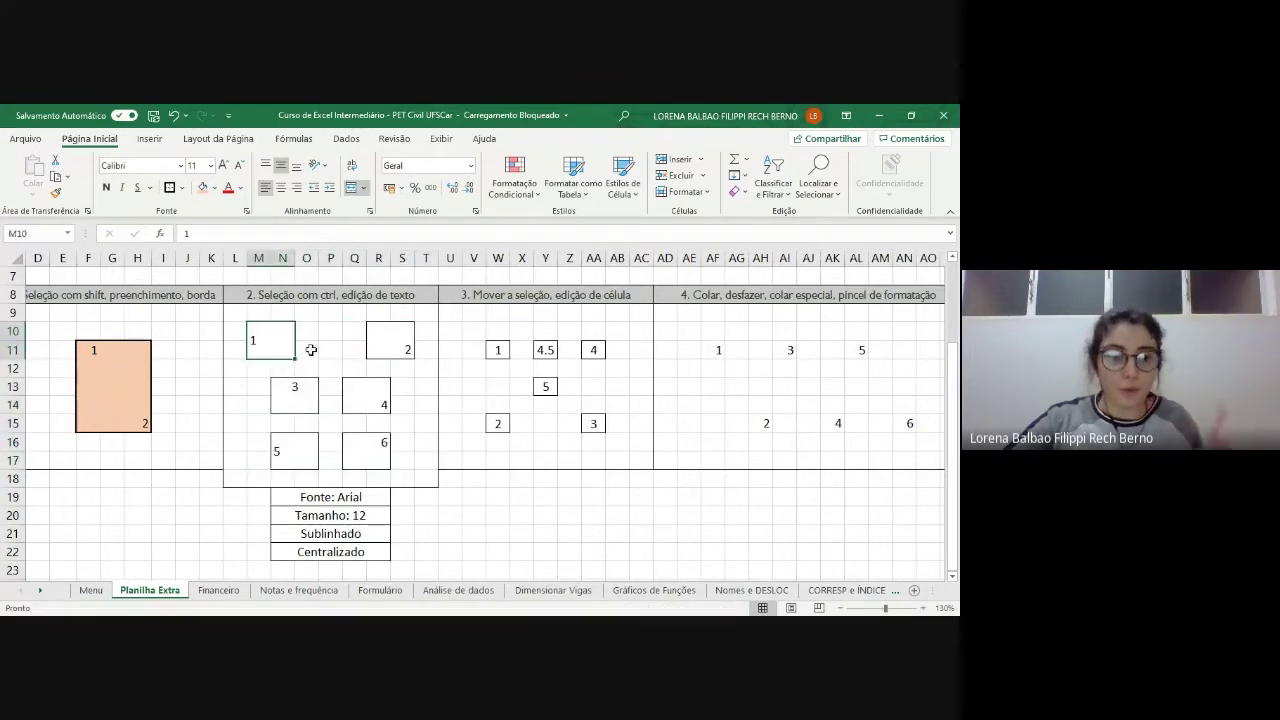
ctrl+click(396, 340)
ctrl+click(296, 401)
ctrl+click(370, 393)
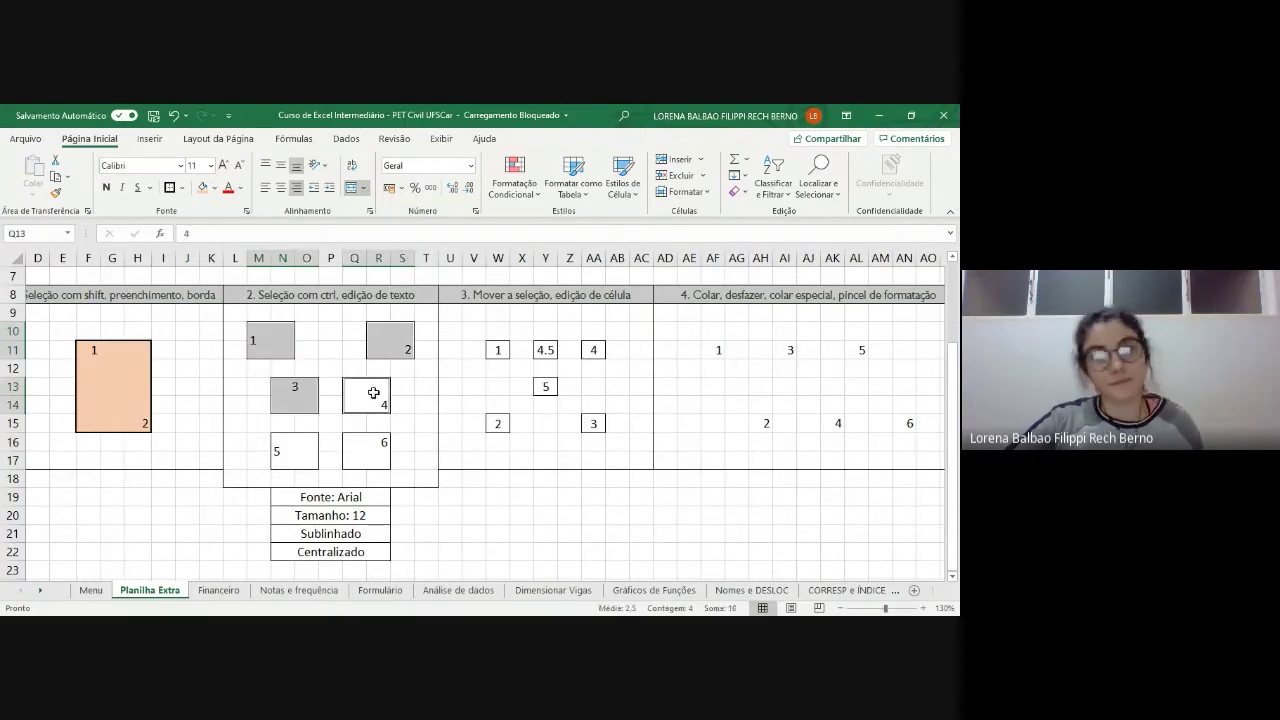
ctrl+click(285, 450)
ctrl+click(376, 450)
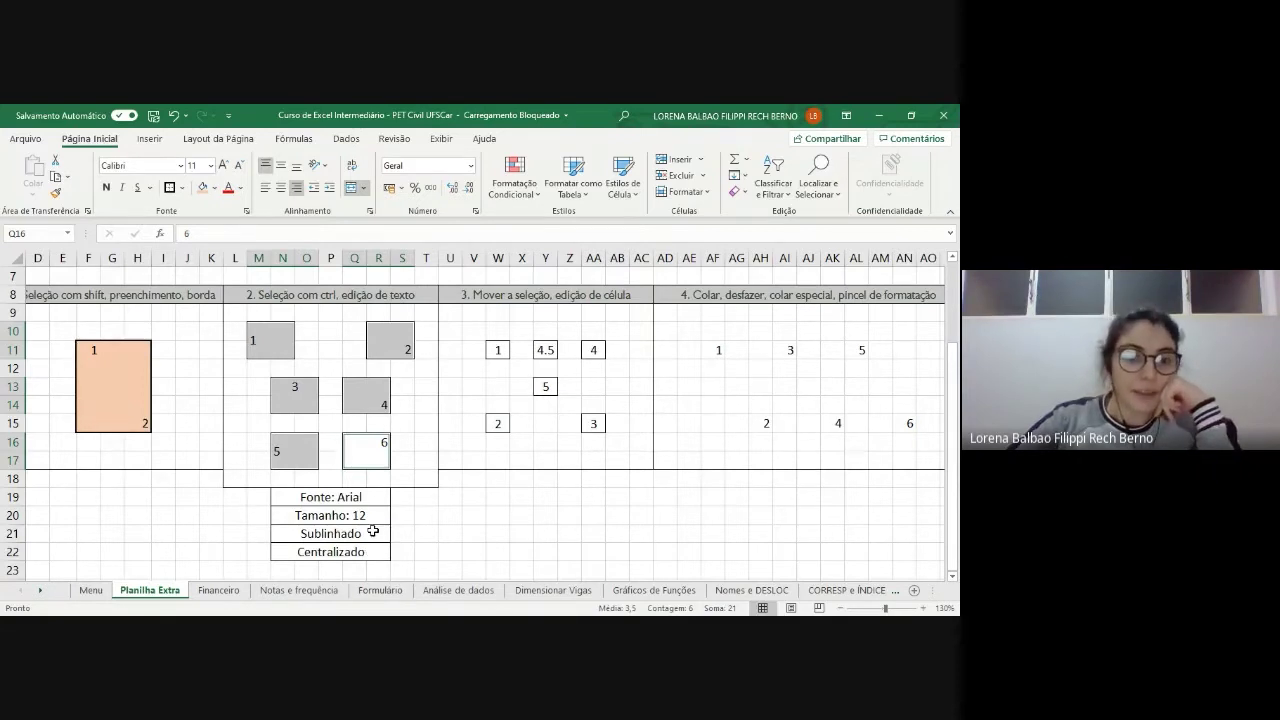
click(182, 166)
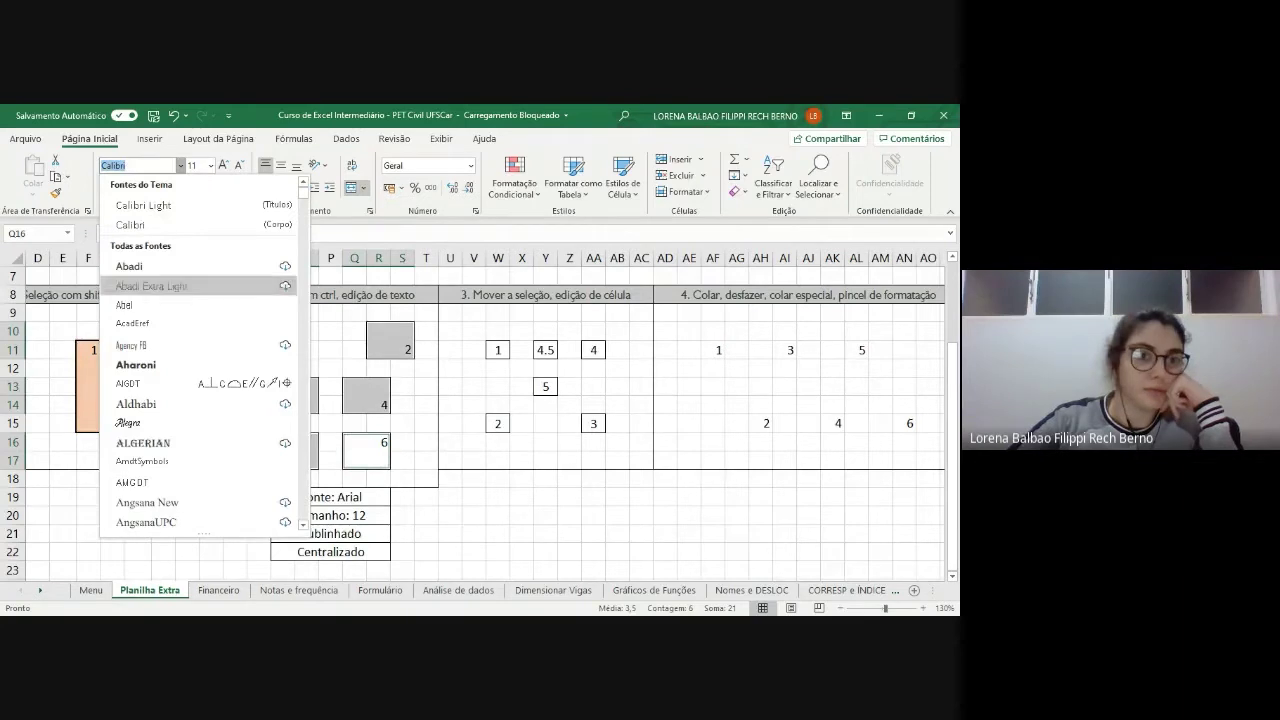
click(137, 164)
key(BackSpace)
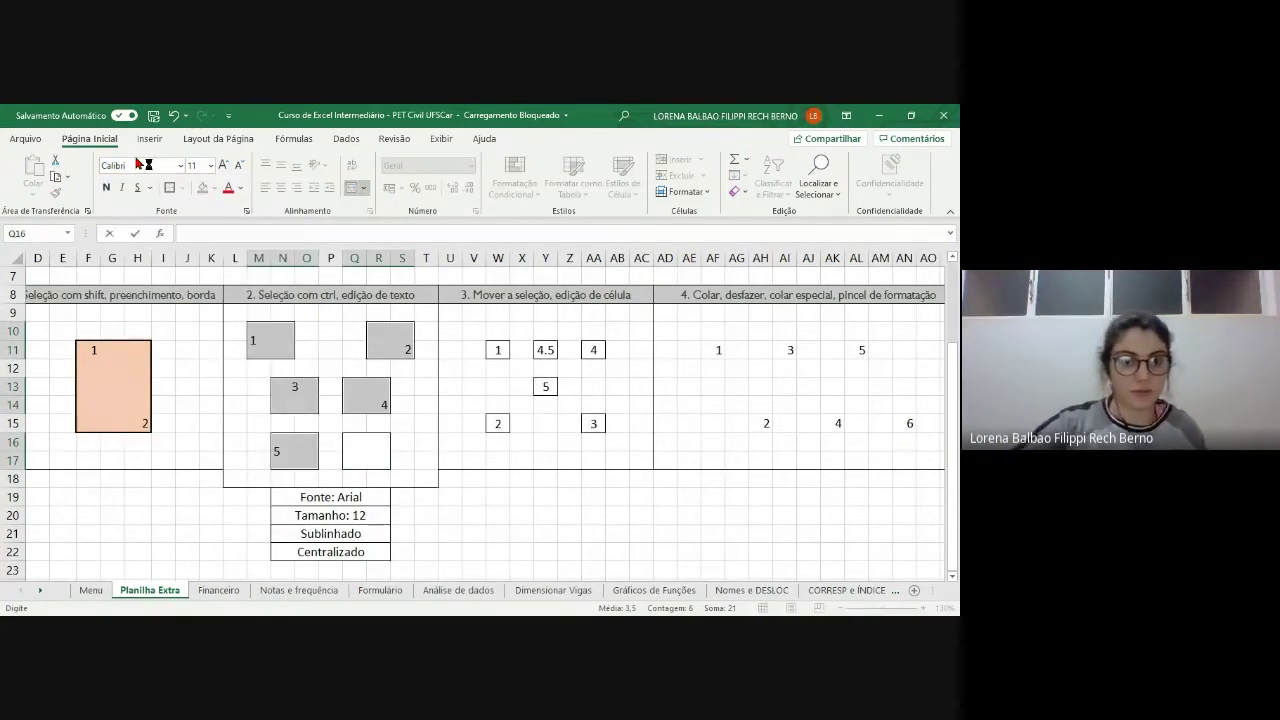
key(ctrl+z)
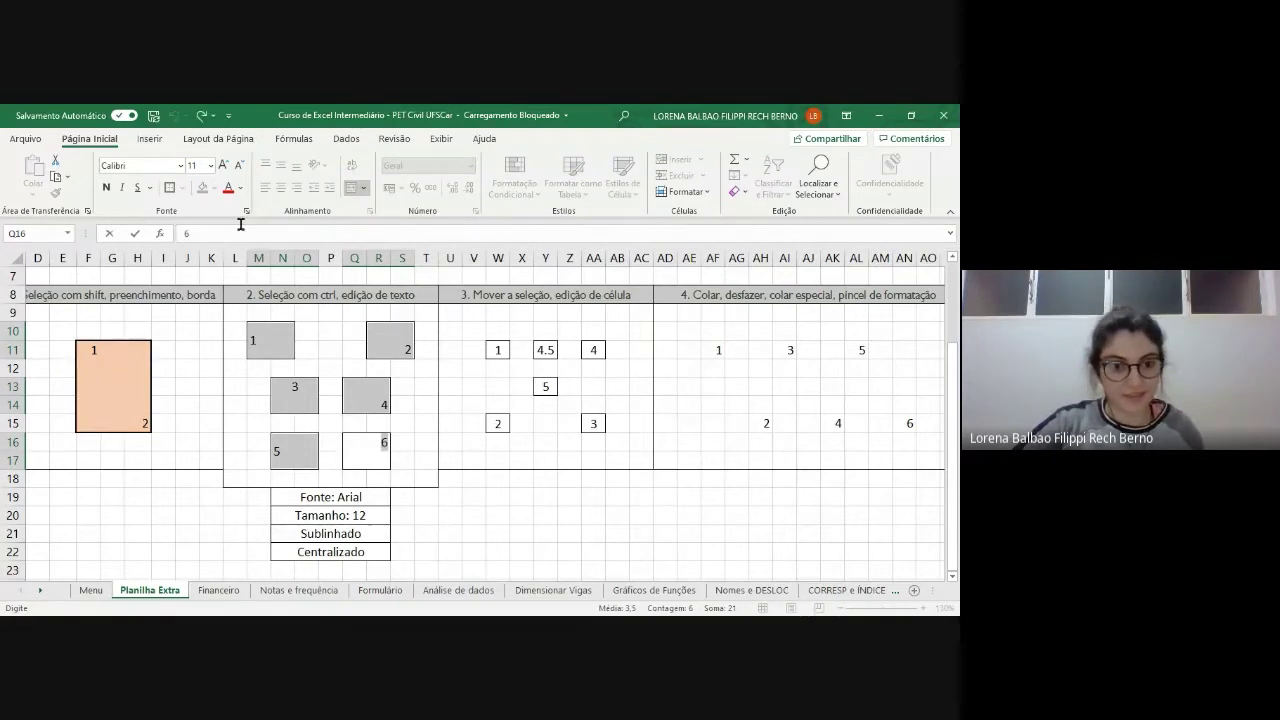
click(426, 499)
- Set the text of the six numbered boxes in section 2 to the Arial font at size 12
click(274, 343)
ctrl+click(402, 344)
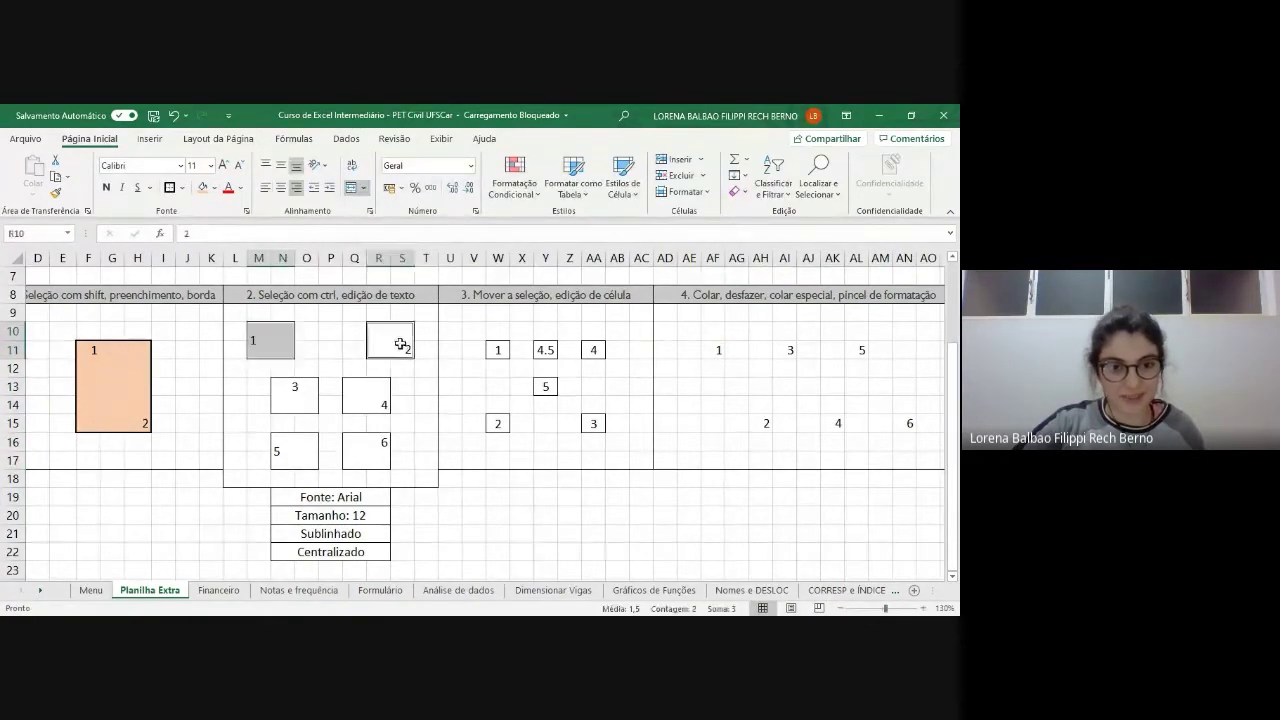
ctrl+click(294, 395)
ctrl+click(366, 395)
ctrl+click(294, 450)
ctrl+click(364, 450)
click(143, 165)
text(Arial)
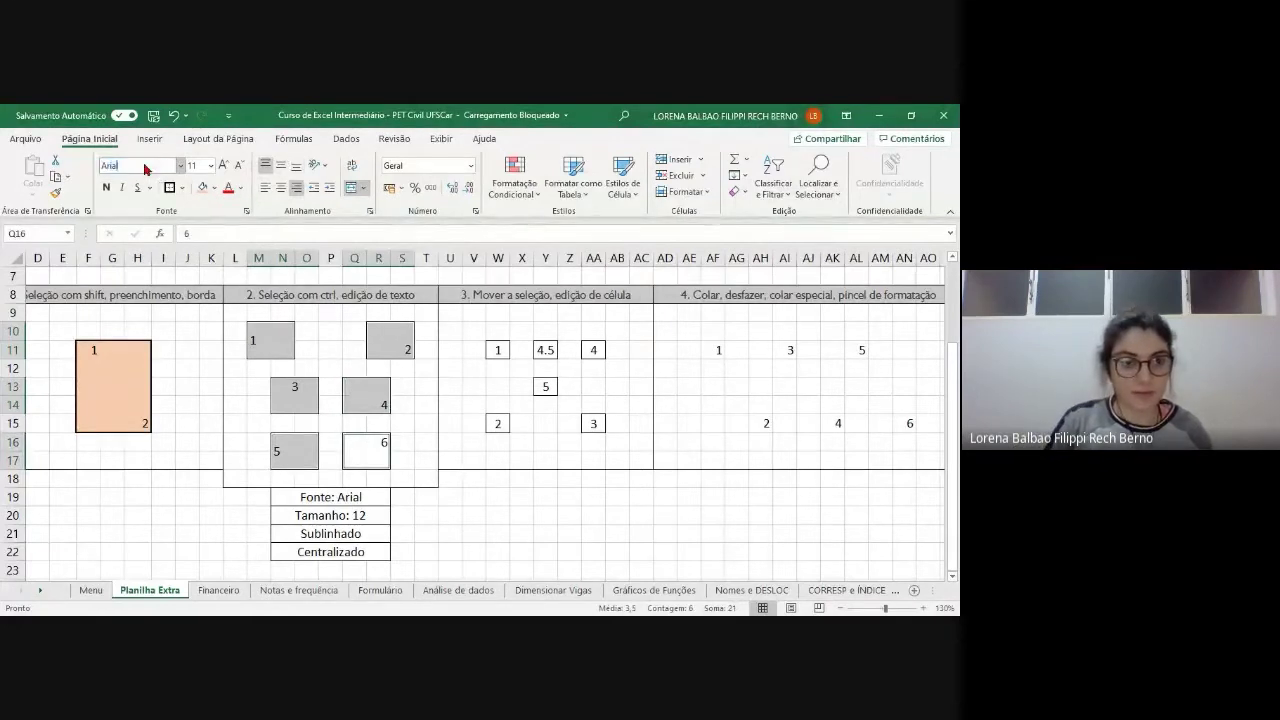
key(Return)
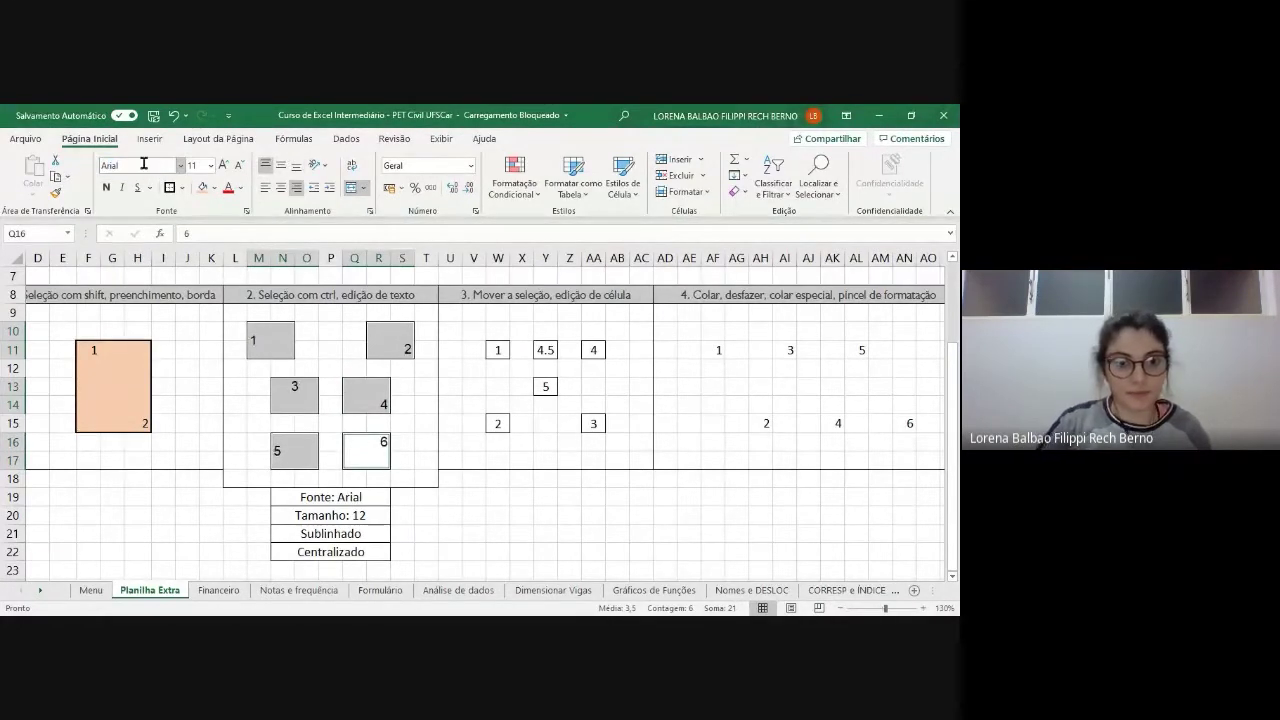
click(224, 166)
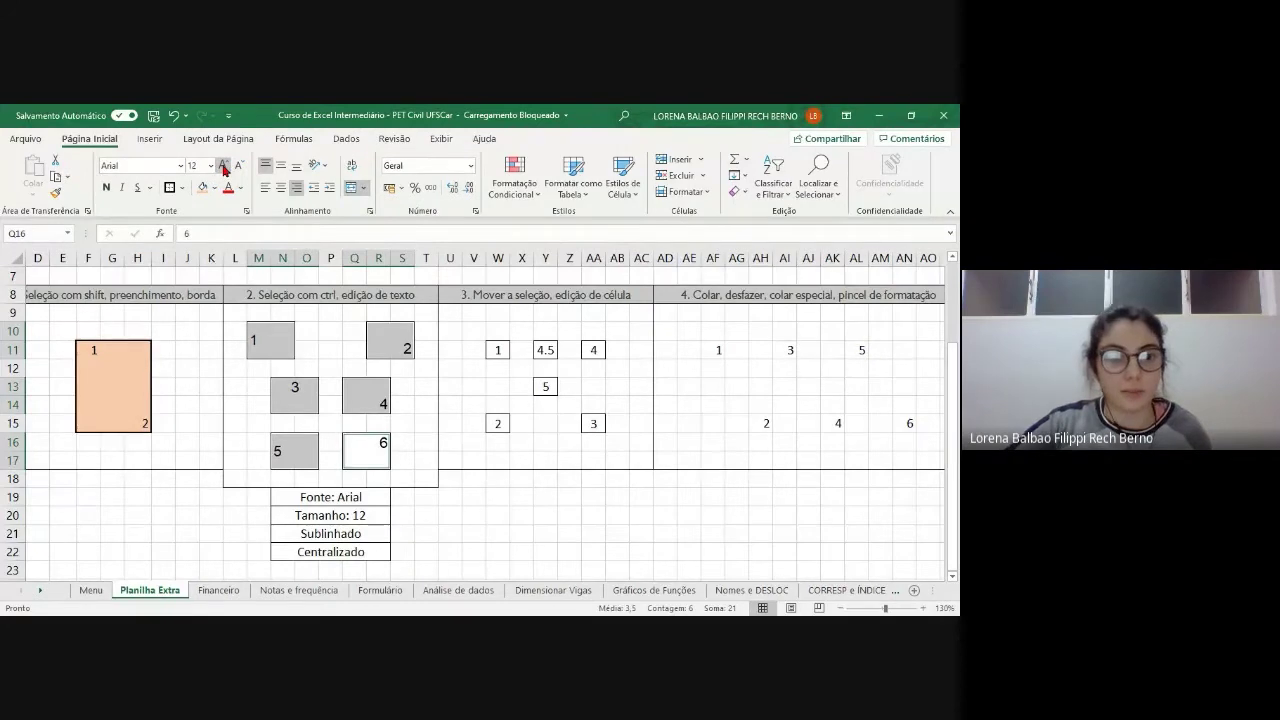
- Underline the text of the six selected boxes, centre it vertically and horizontally, and deselect the boxes
click(137, 189)
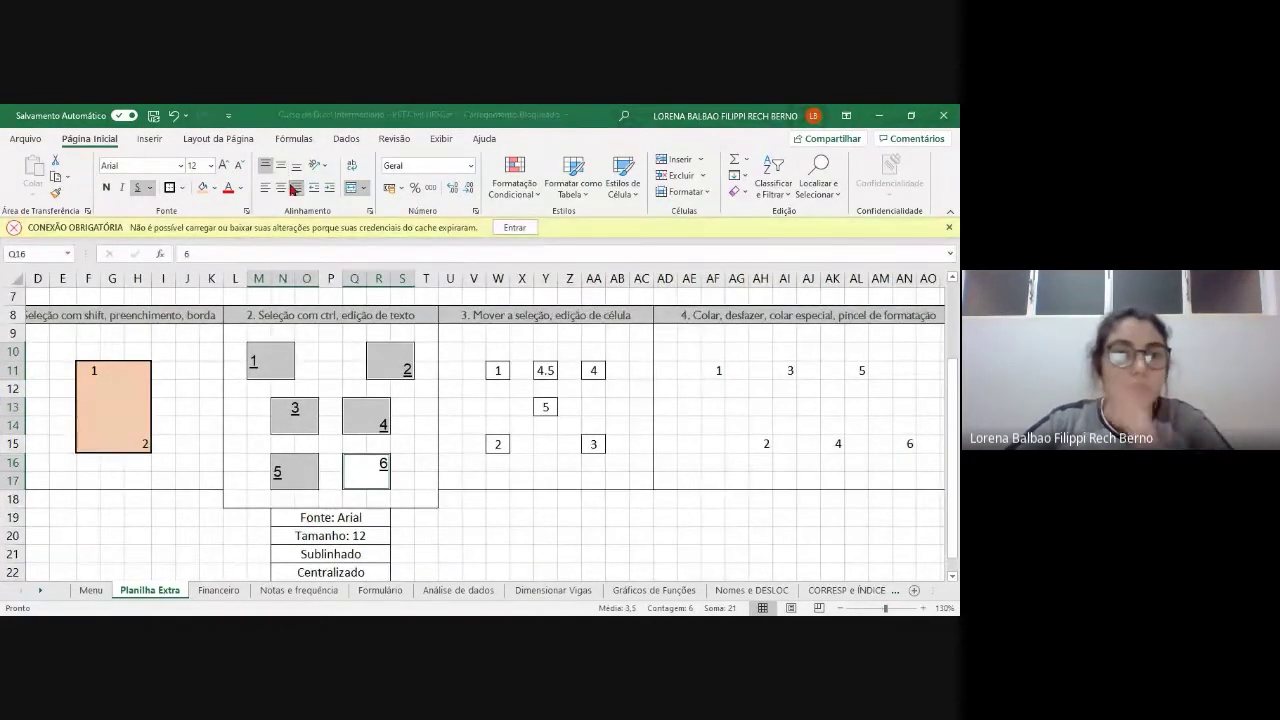
click(284, 168)
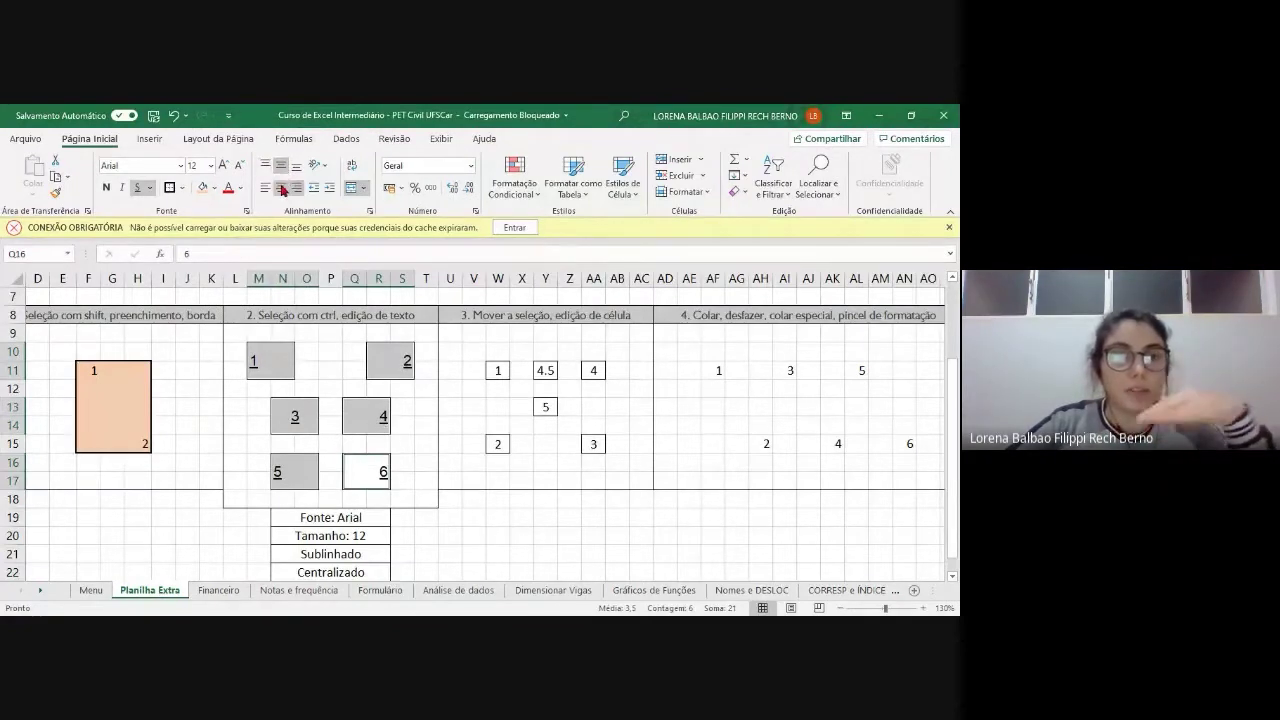
click(282, 188)
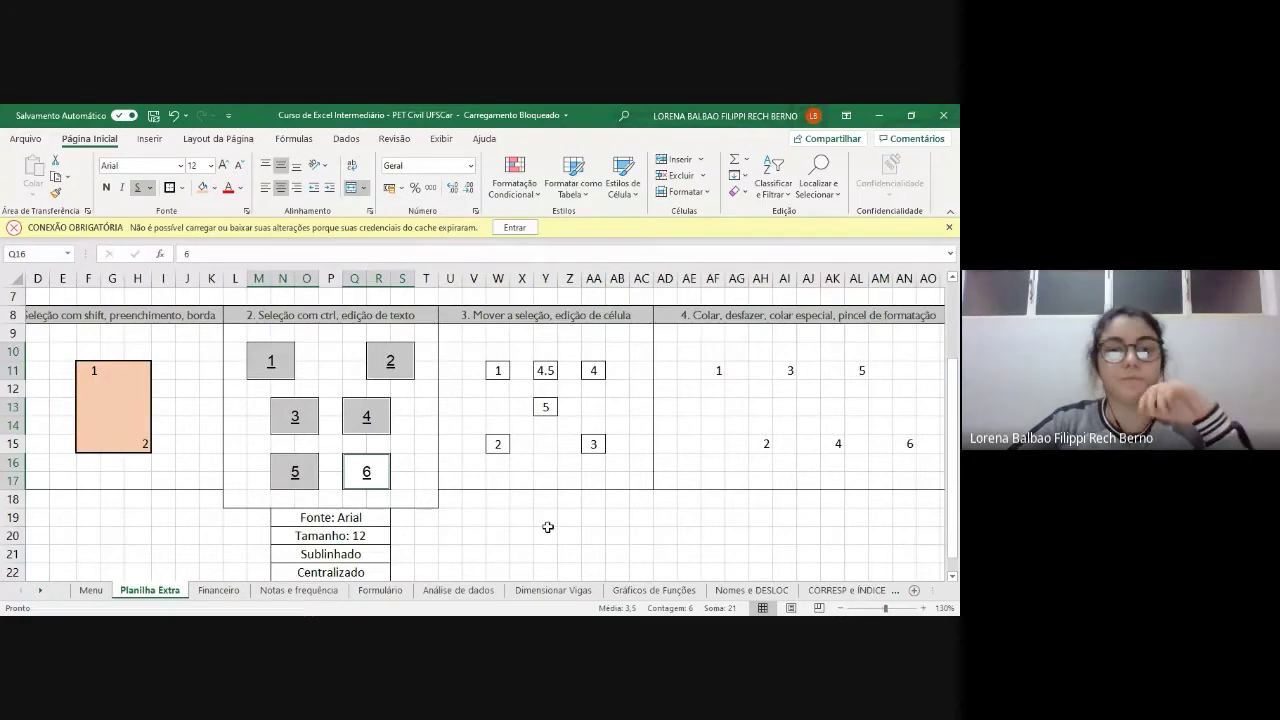
click(540, 502)
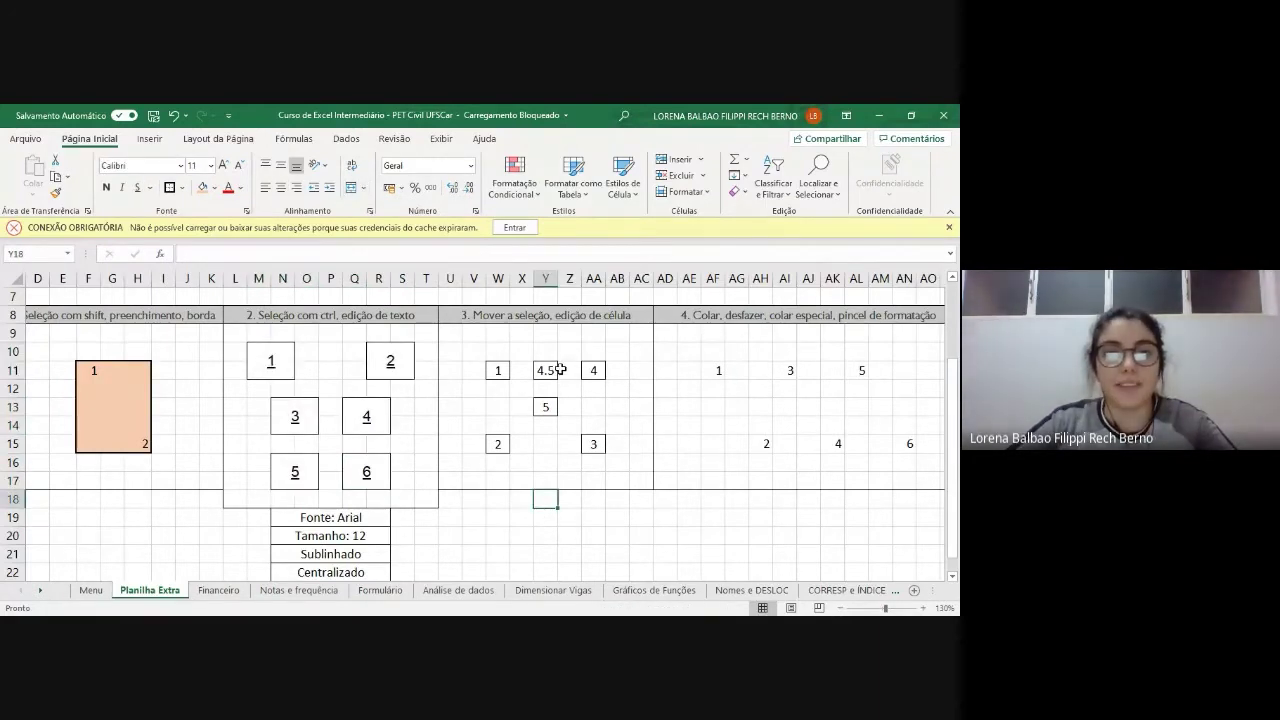
- Select the section 3 cells numbered 1 to 4 one after another: W11, W15, AA15 and AA11
scroll(560, 370, right, 4)
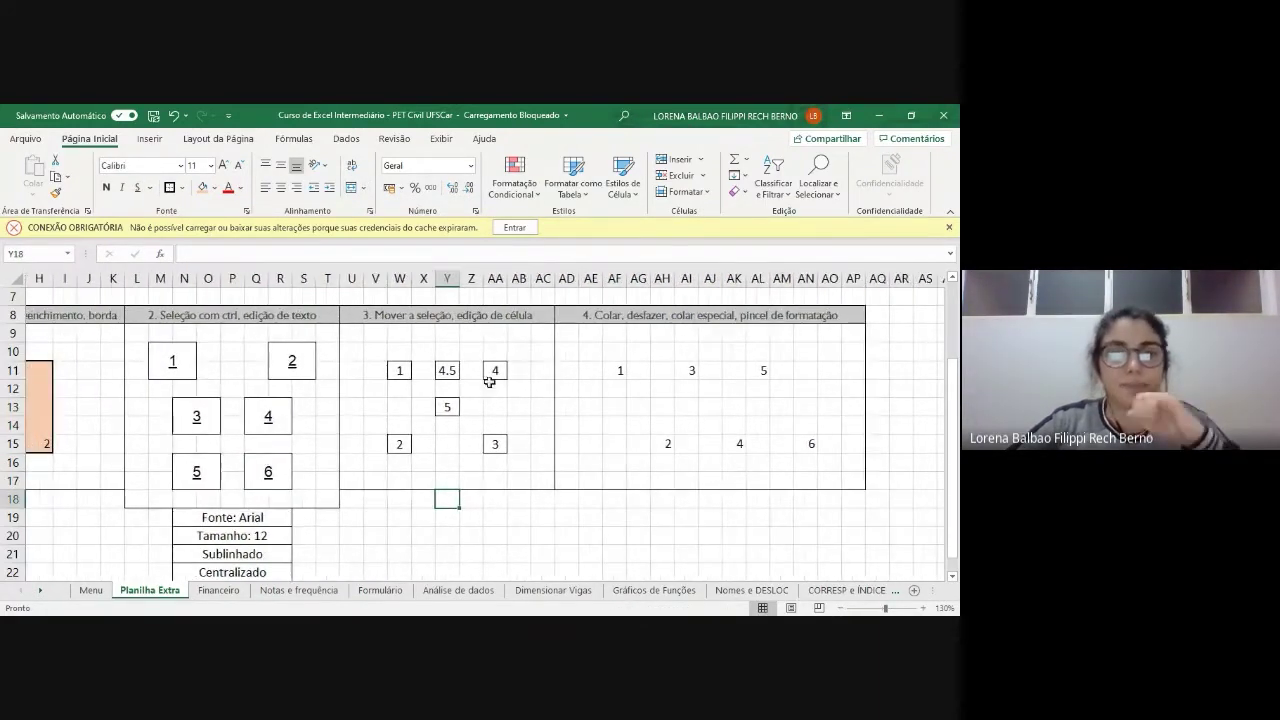
click(399, 370)
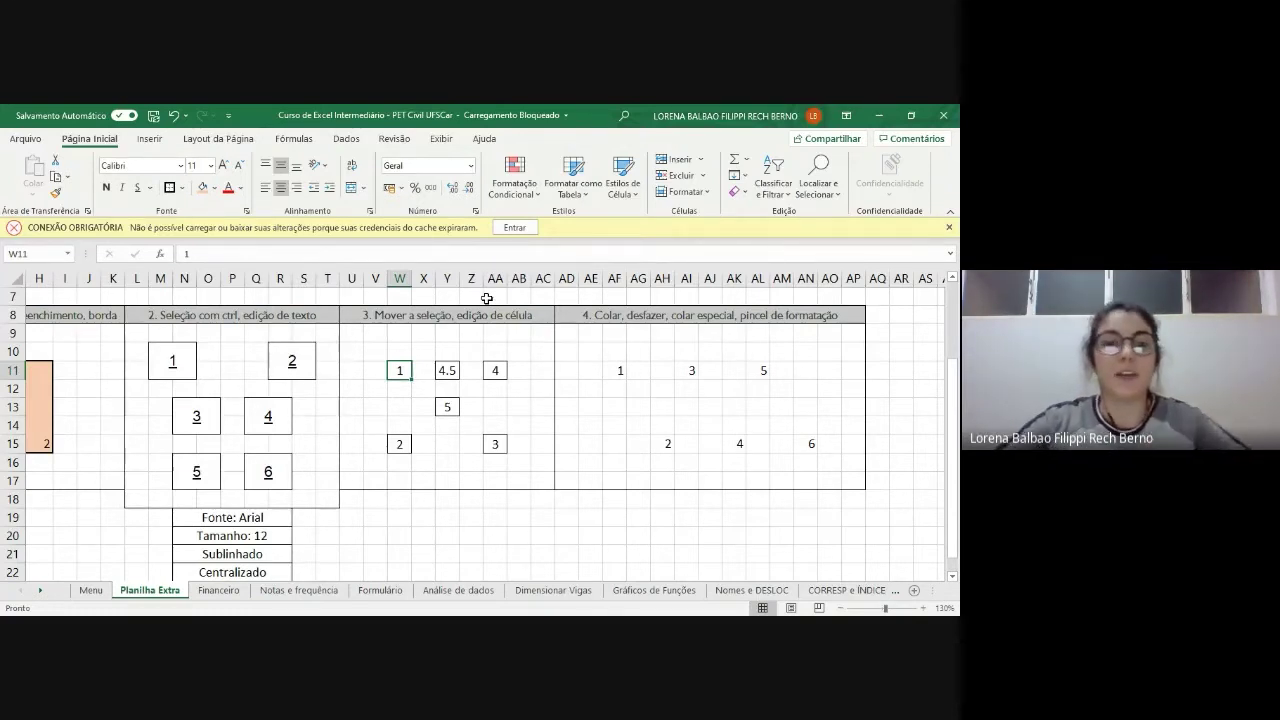
click(399, 443)
click(495, 443)
click(493, 370)
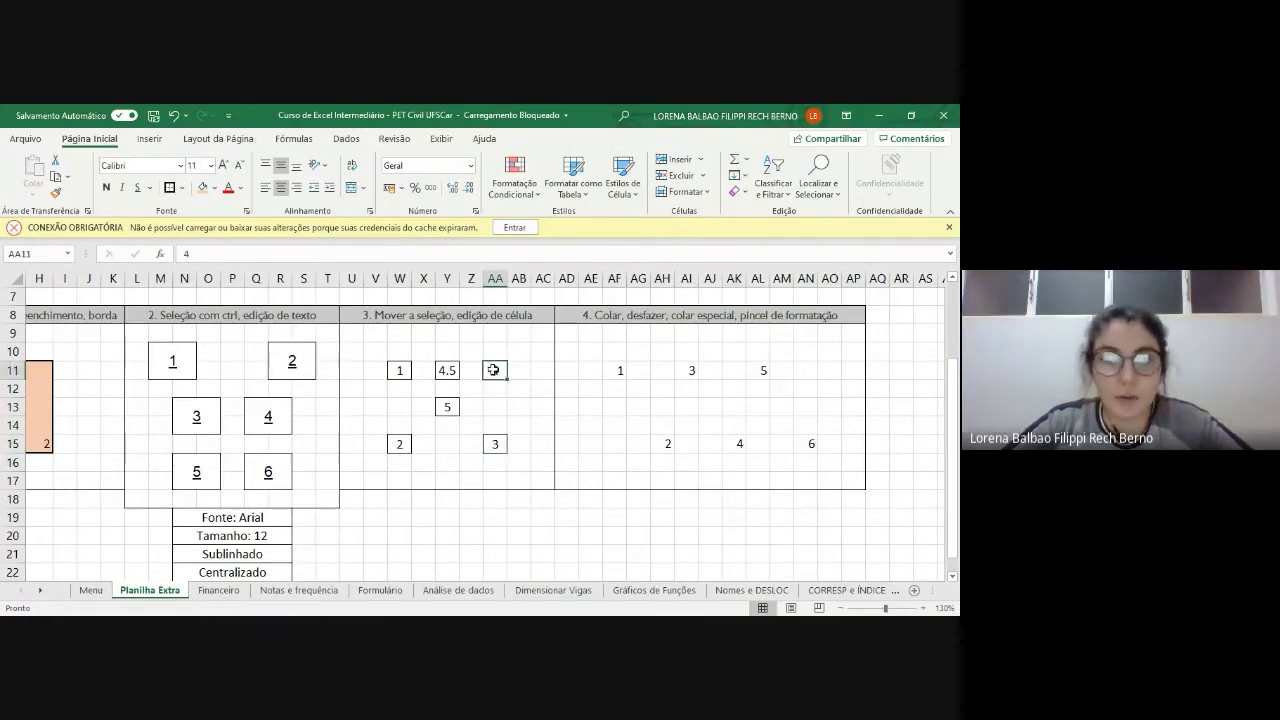
- Starting from W11, move the active cell step by step through W15, AA15, AA11 and Y11 to Y13 in section 3
click(399, 371)
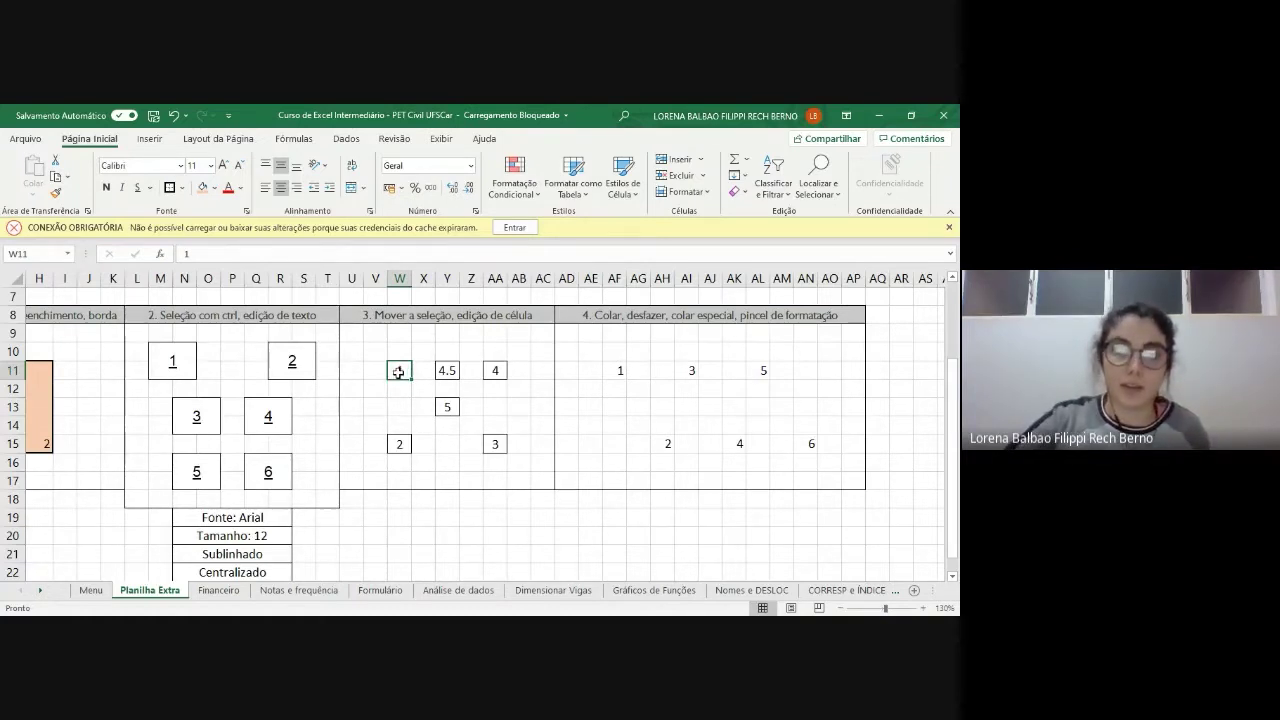
key(Down)
key(Down)
key(Down)
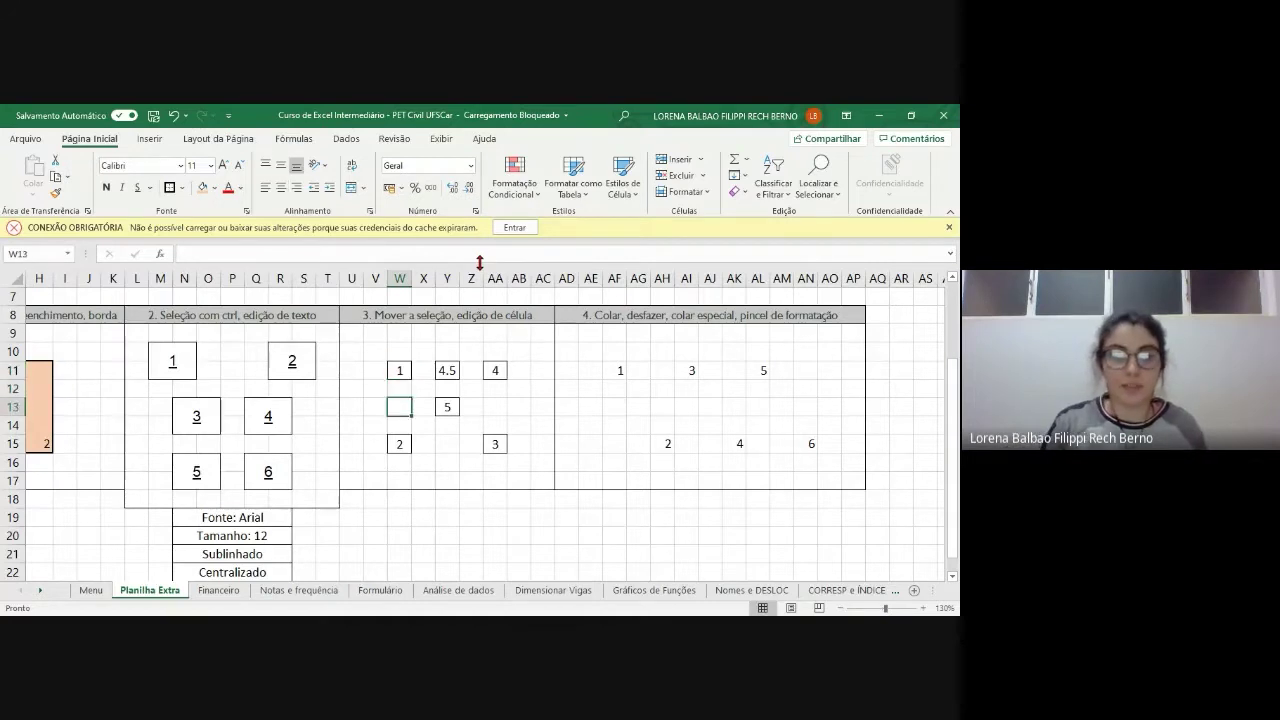
key(Down)
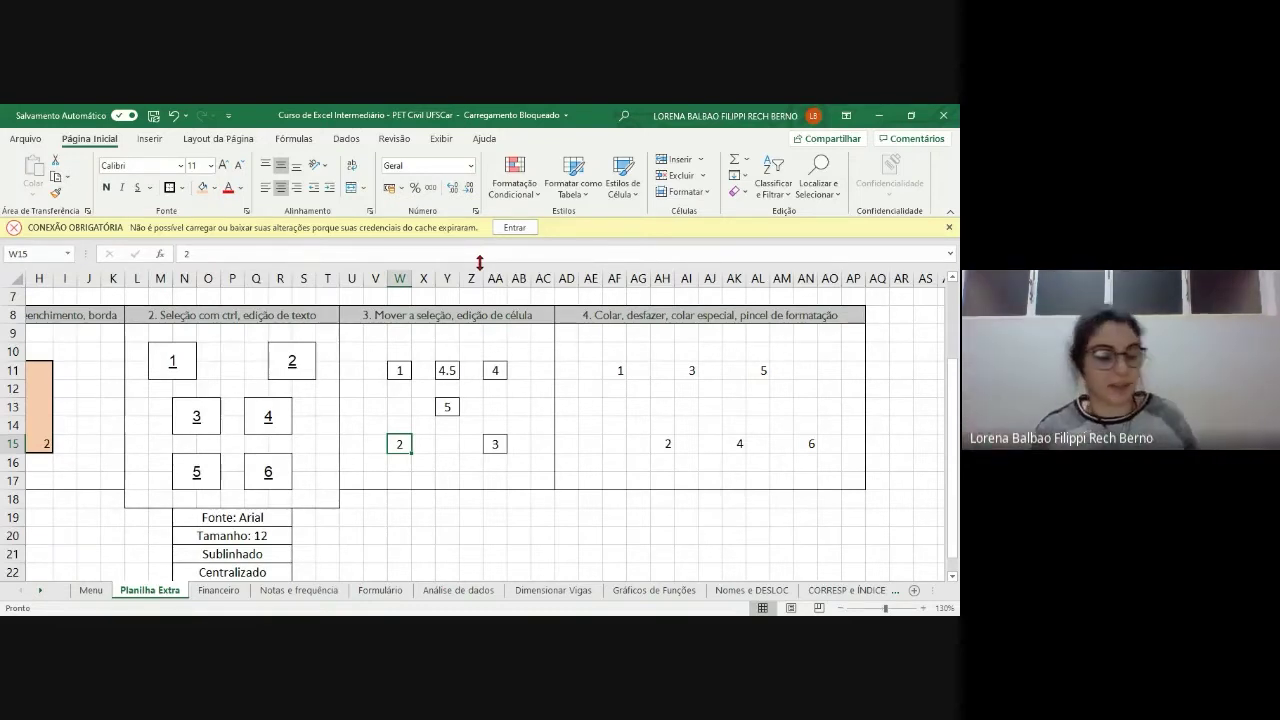
key(Right)
key(Right)
key(Right)
key(Right)
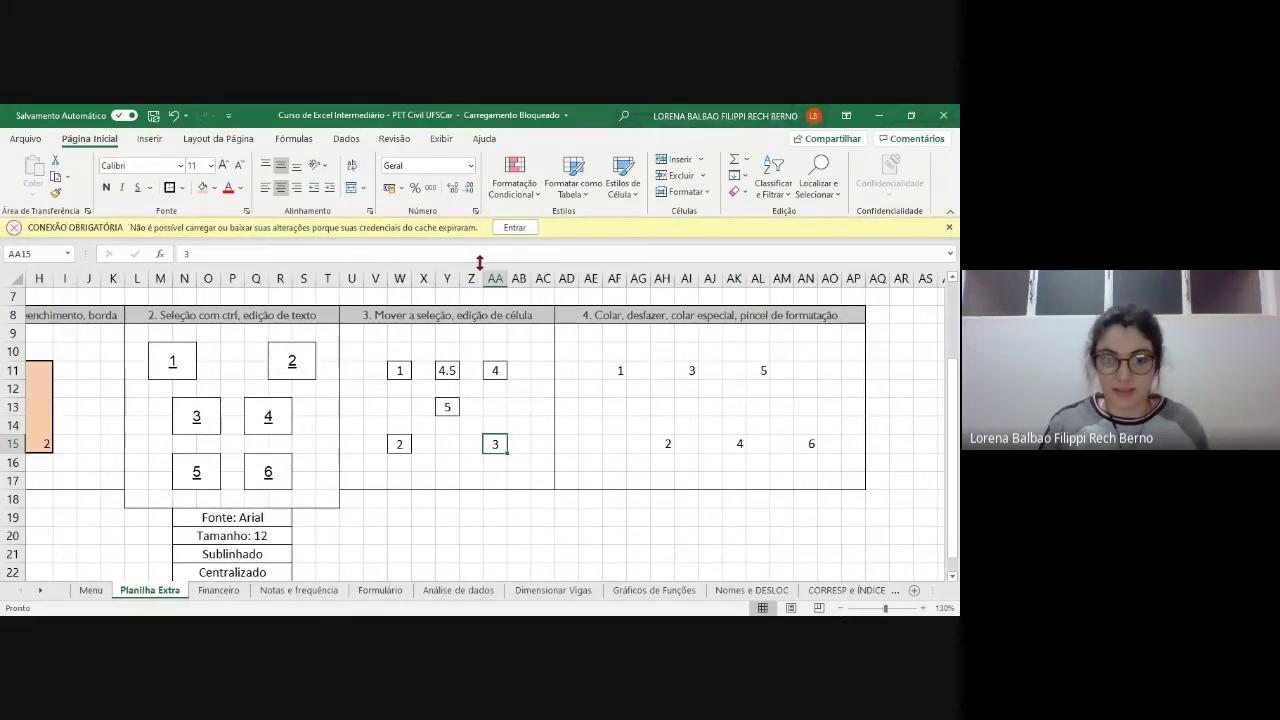
key(Up)
key(Up)
key(Up)
key(Up)
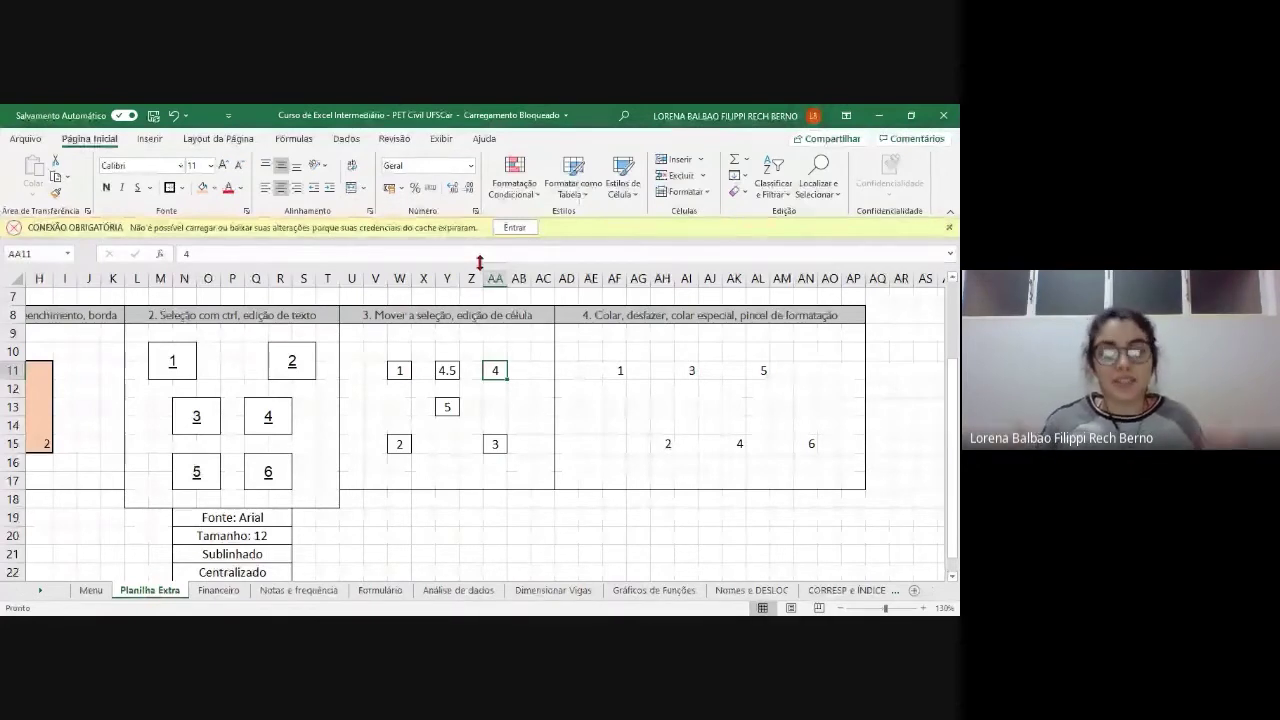
key(Left)
key(Left)
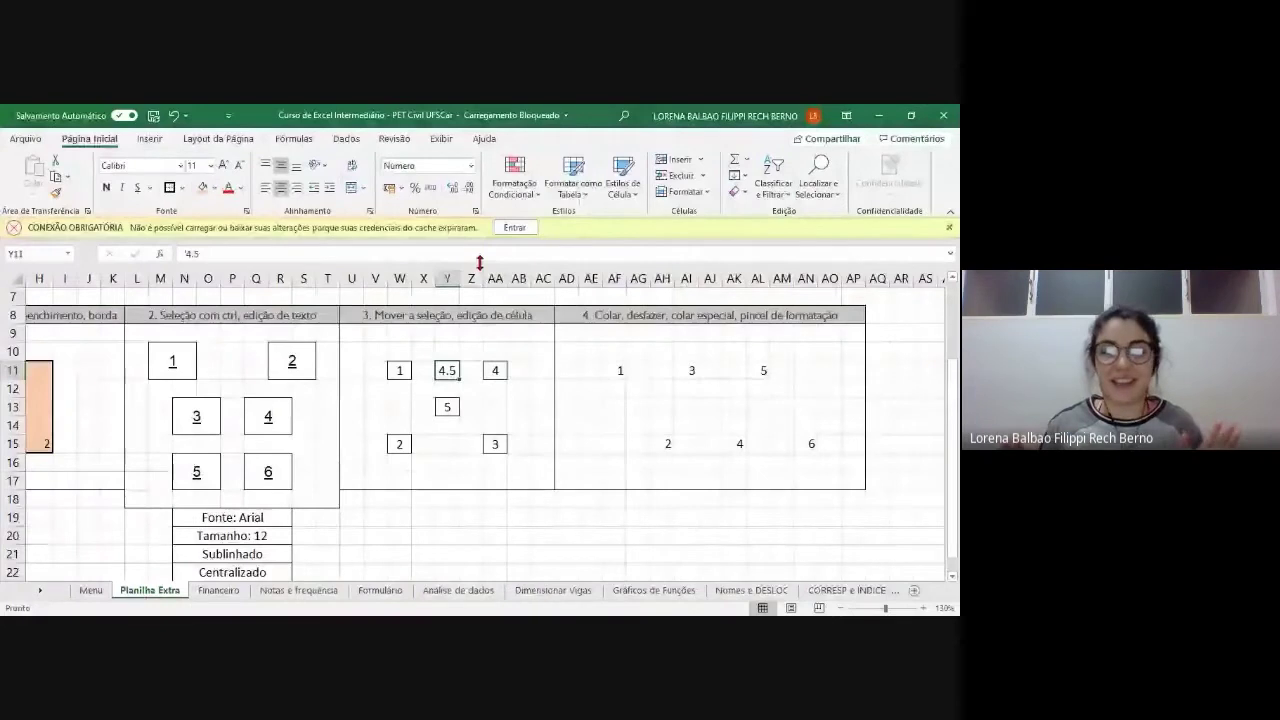
key(Down)
key(Down)
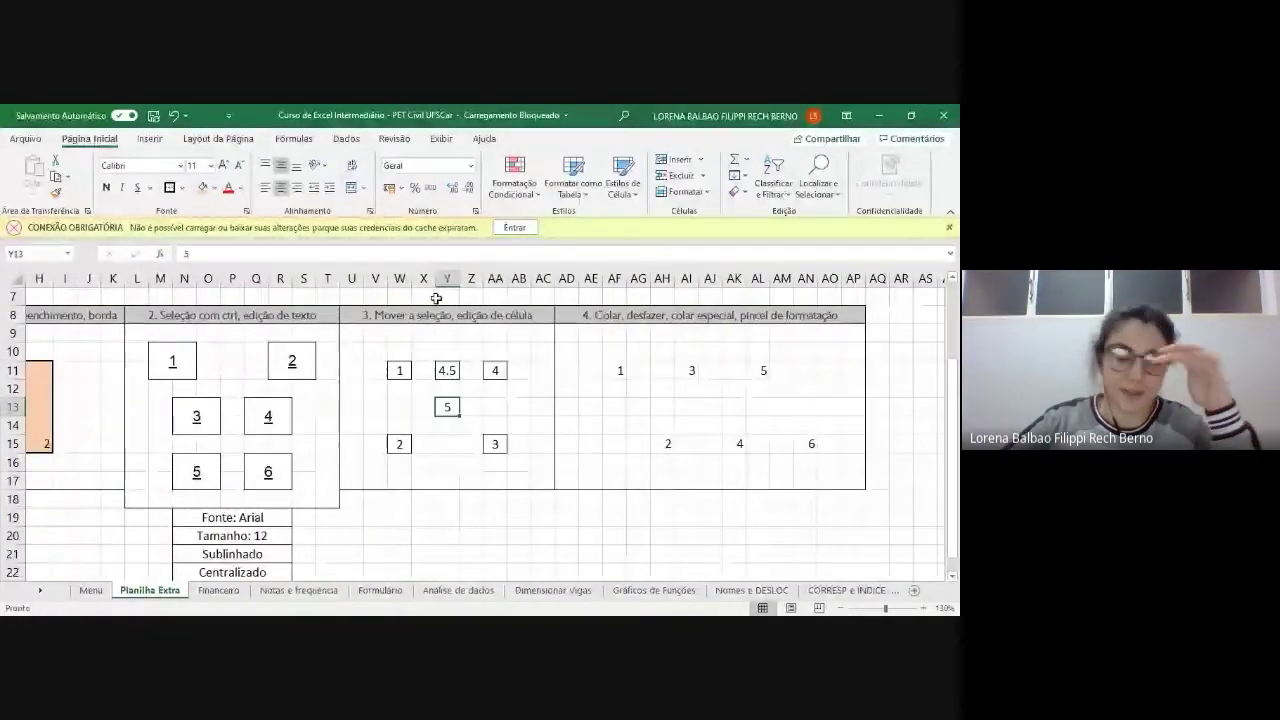
- Move the active cell one cell at a time from W11 down to W15, and across to AA15
click(403, 372)
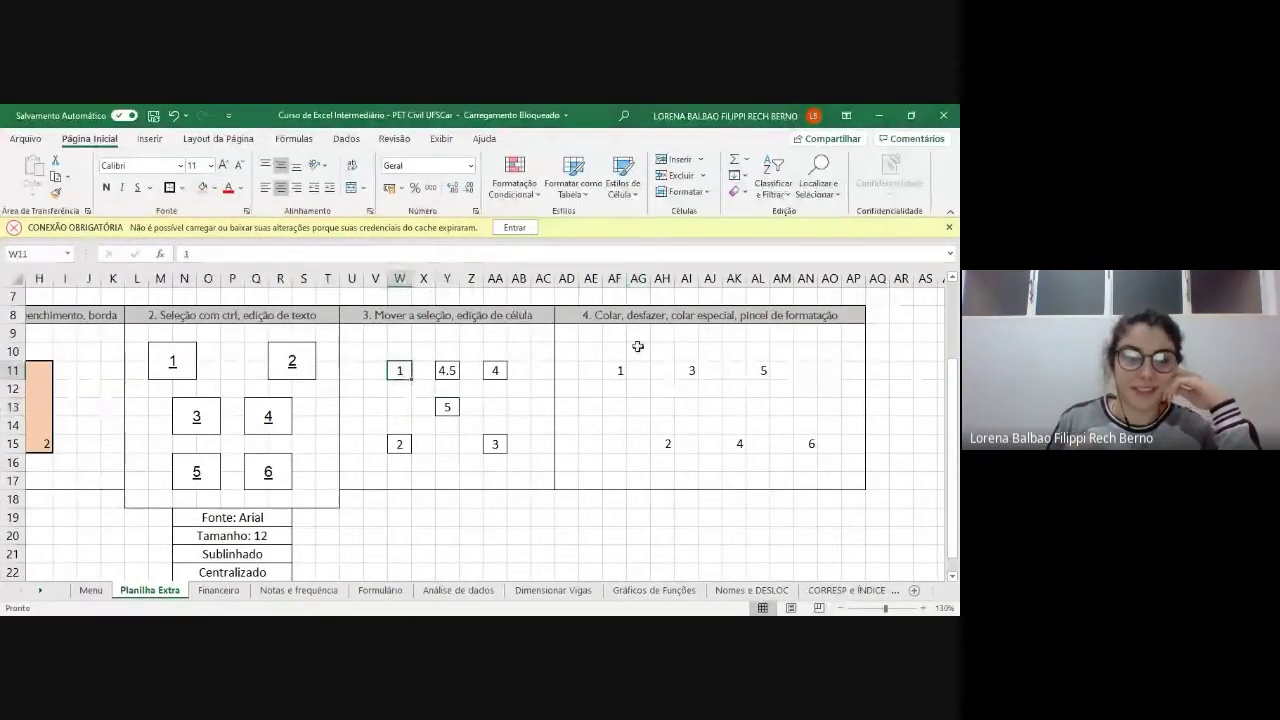
key(Down)
key(Down)
key(Down)
key(Down)
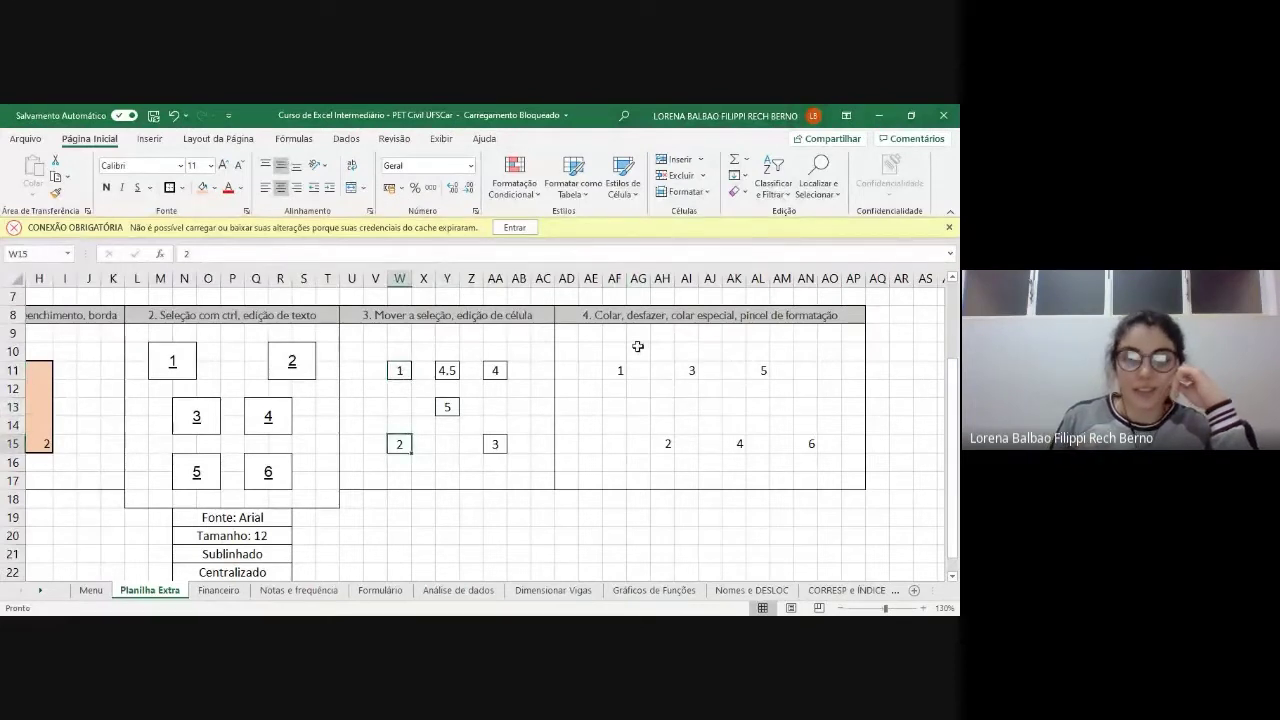
key(Right)
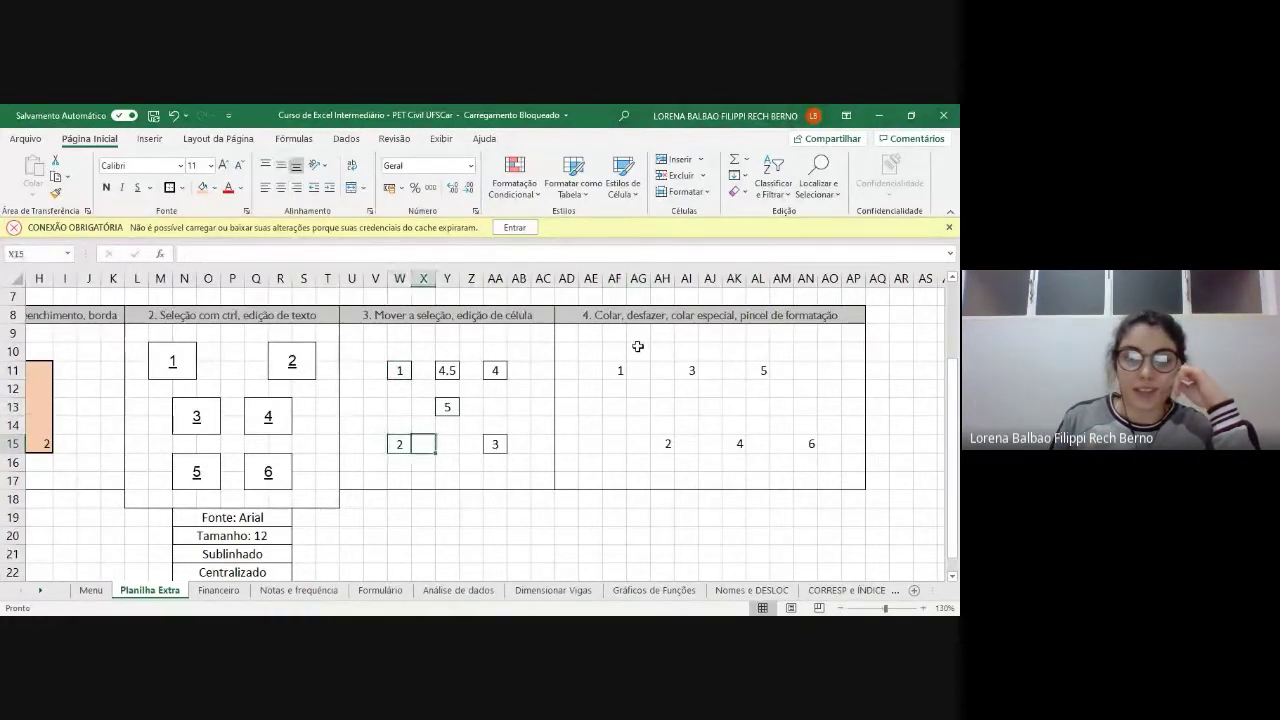
key(Right)
key(Right)
key(Right)
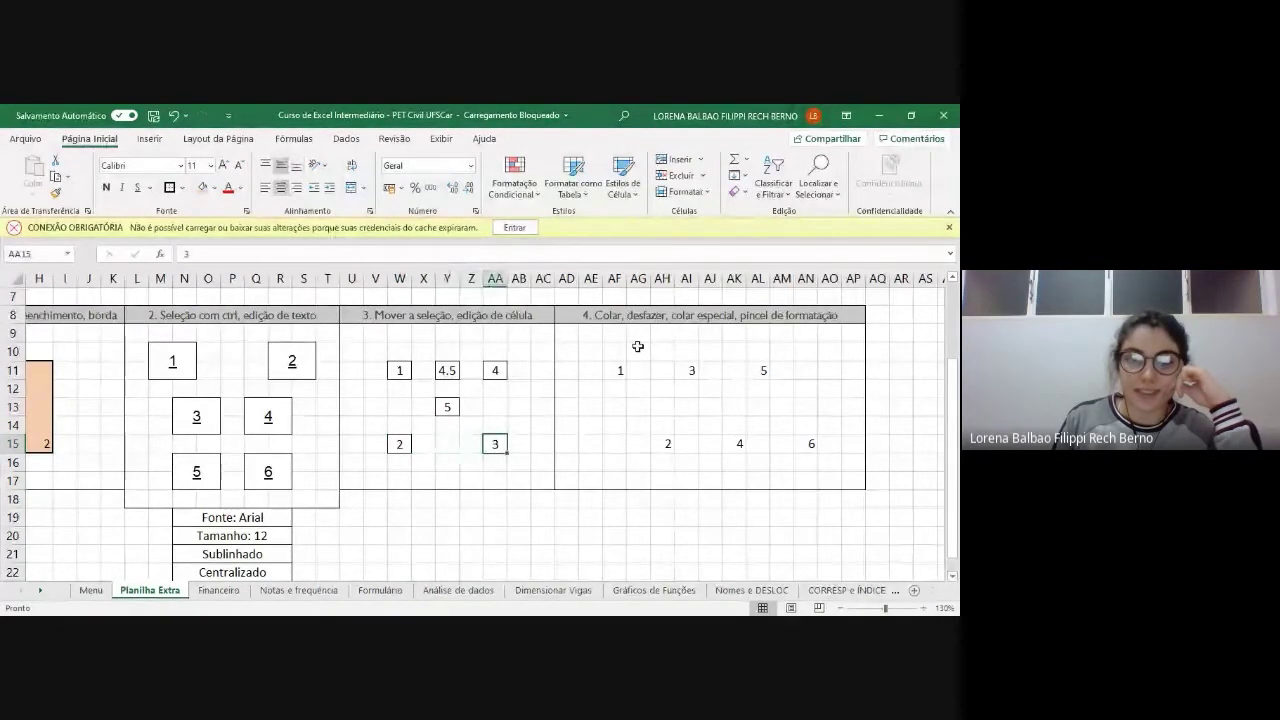
- Continue cell by cell from AA15 up to AA11, across to Y11 and down to Y13
key(Up)
key(Up)
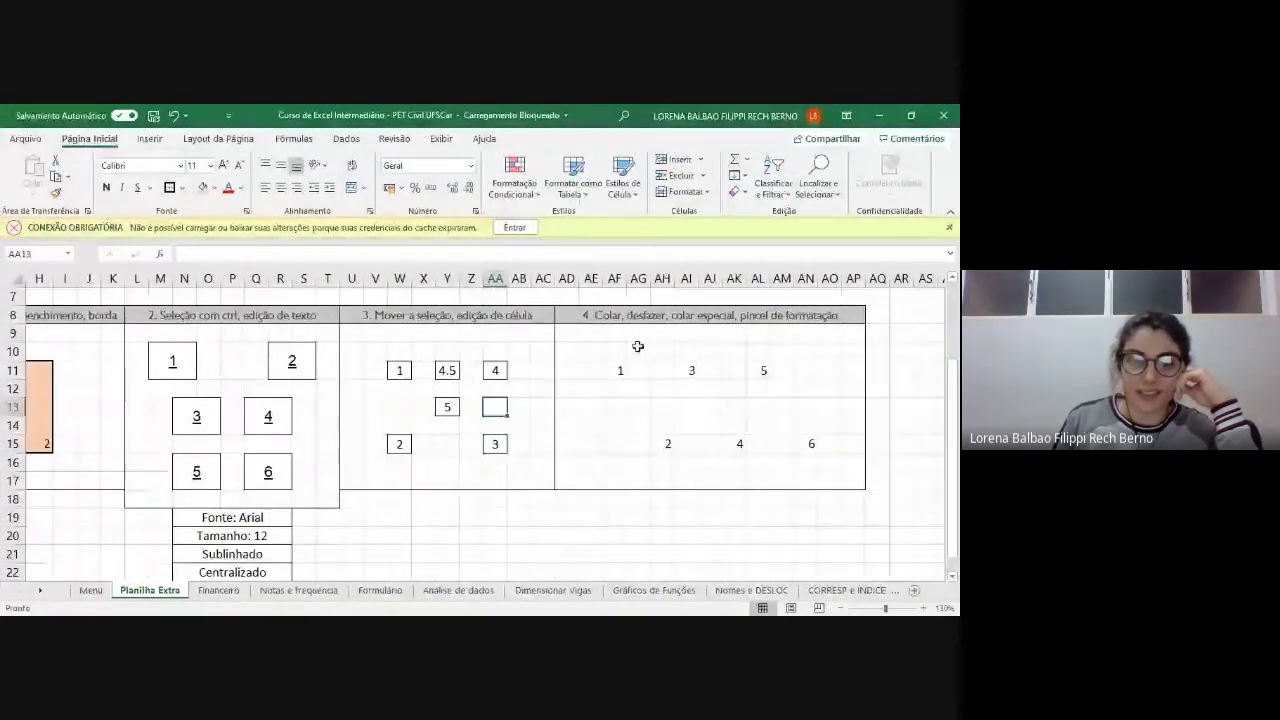
key(Up)
key(Up)
key(Left)
key(Left)
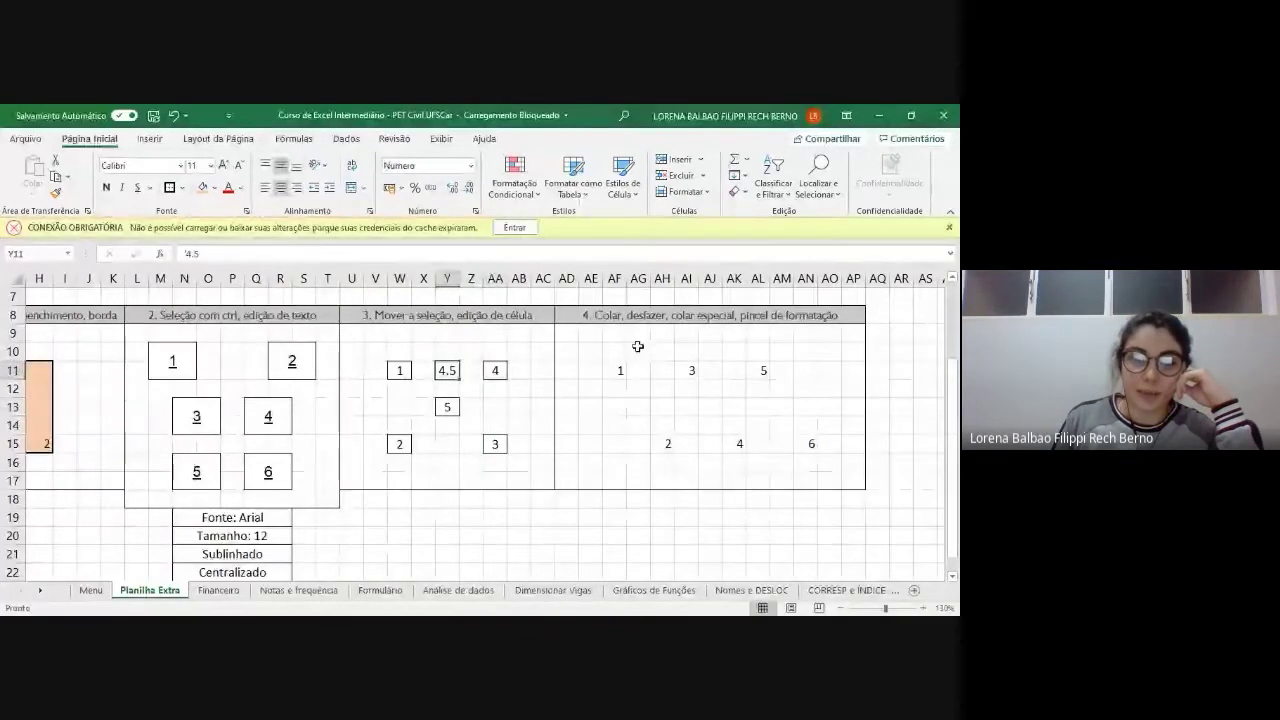
key(Down)
key(Down)
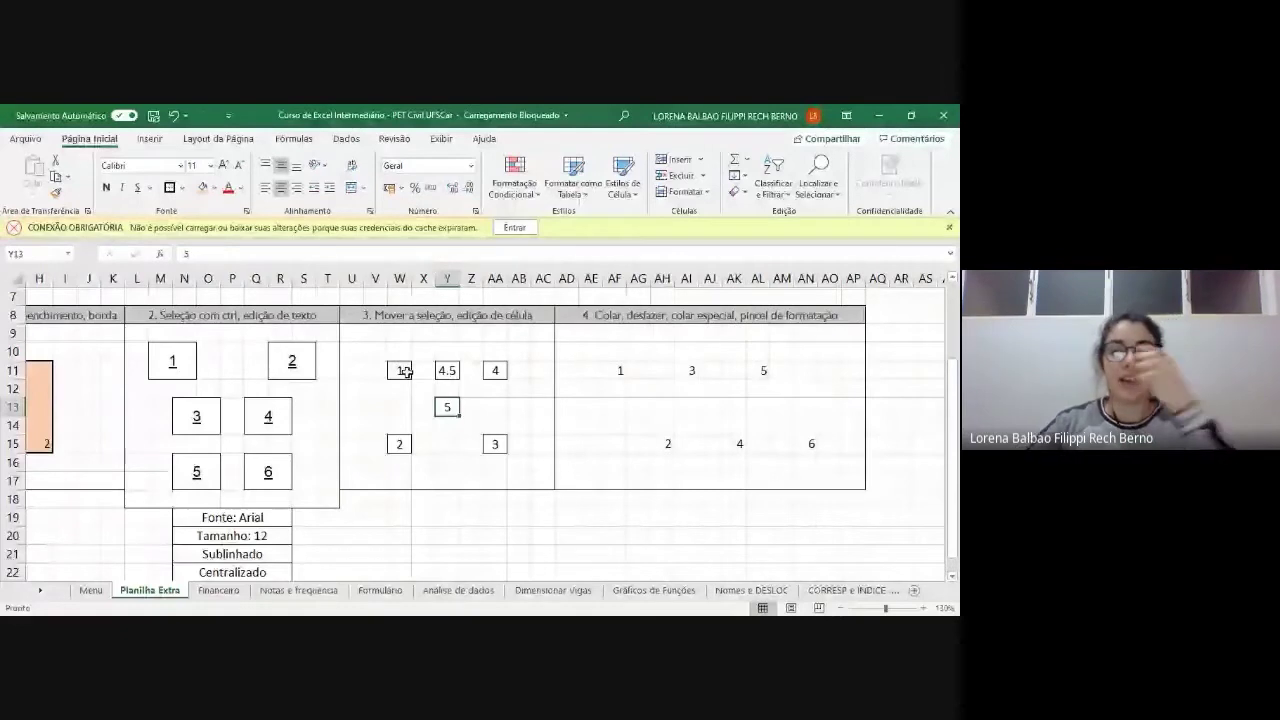
- Select W11, W15 and the empty cell W13 between them one after another
click(403, 371)
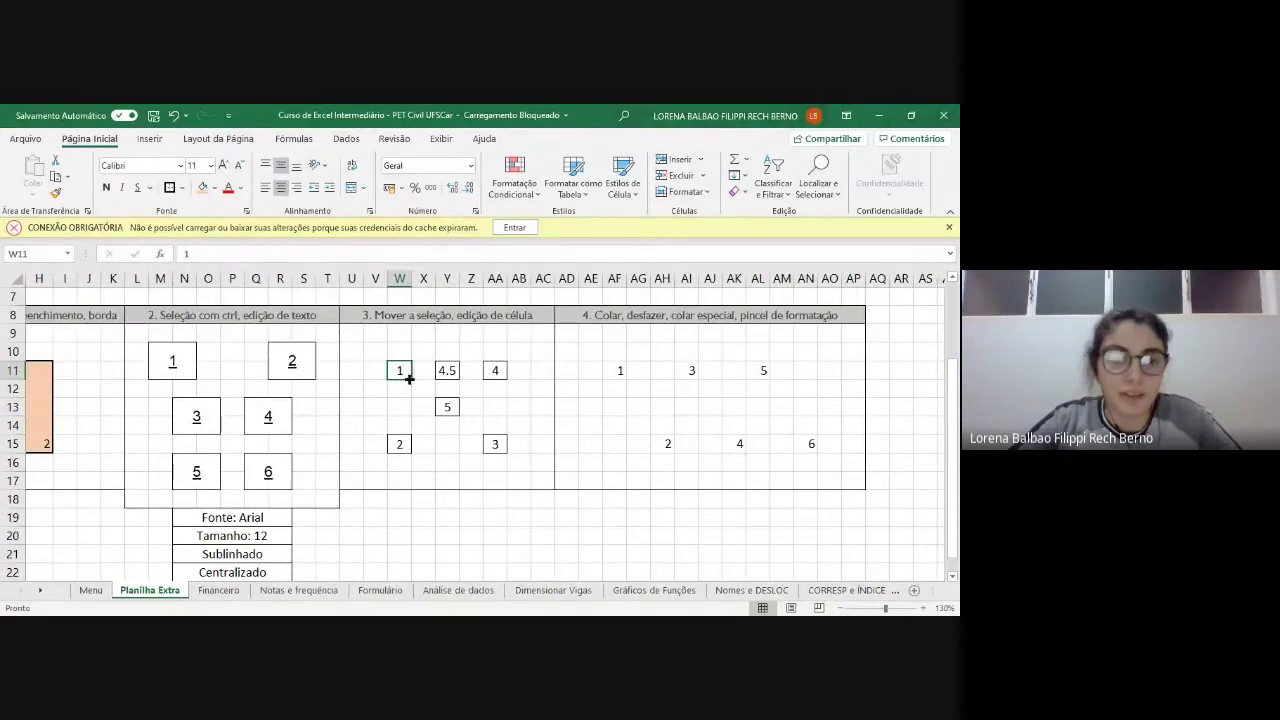
click(405, 444)
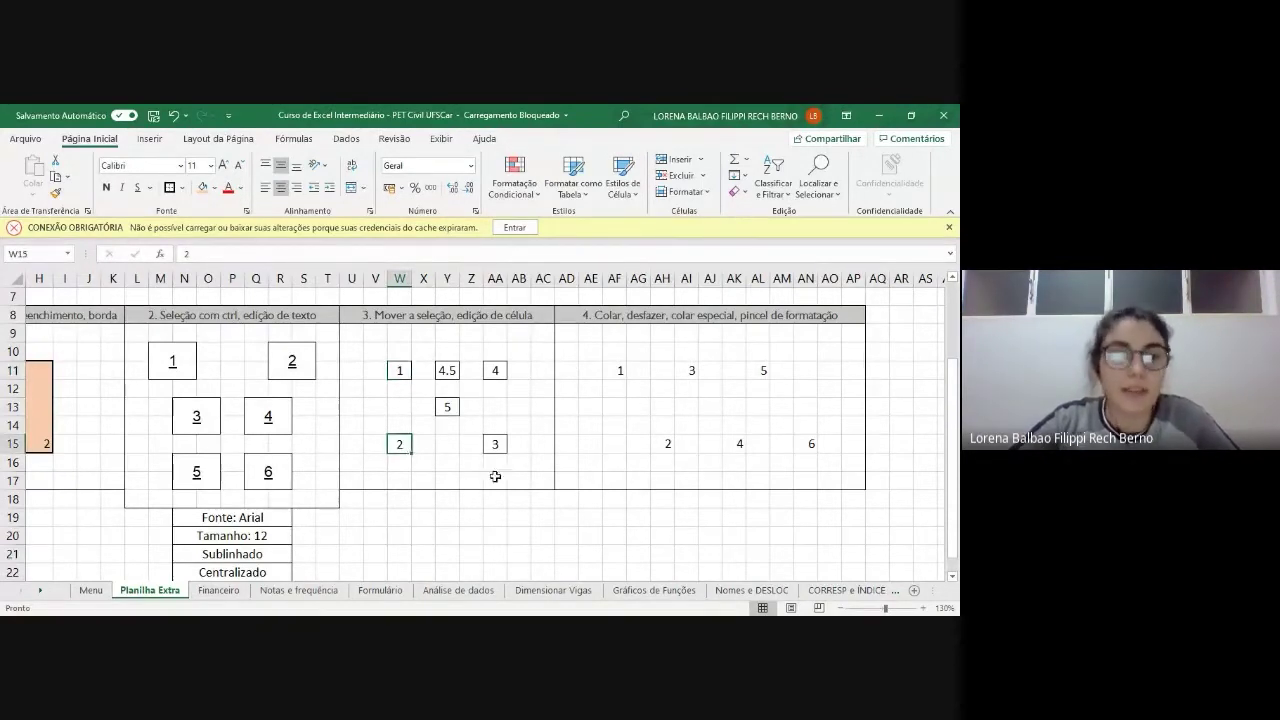
click(403, 404)
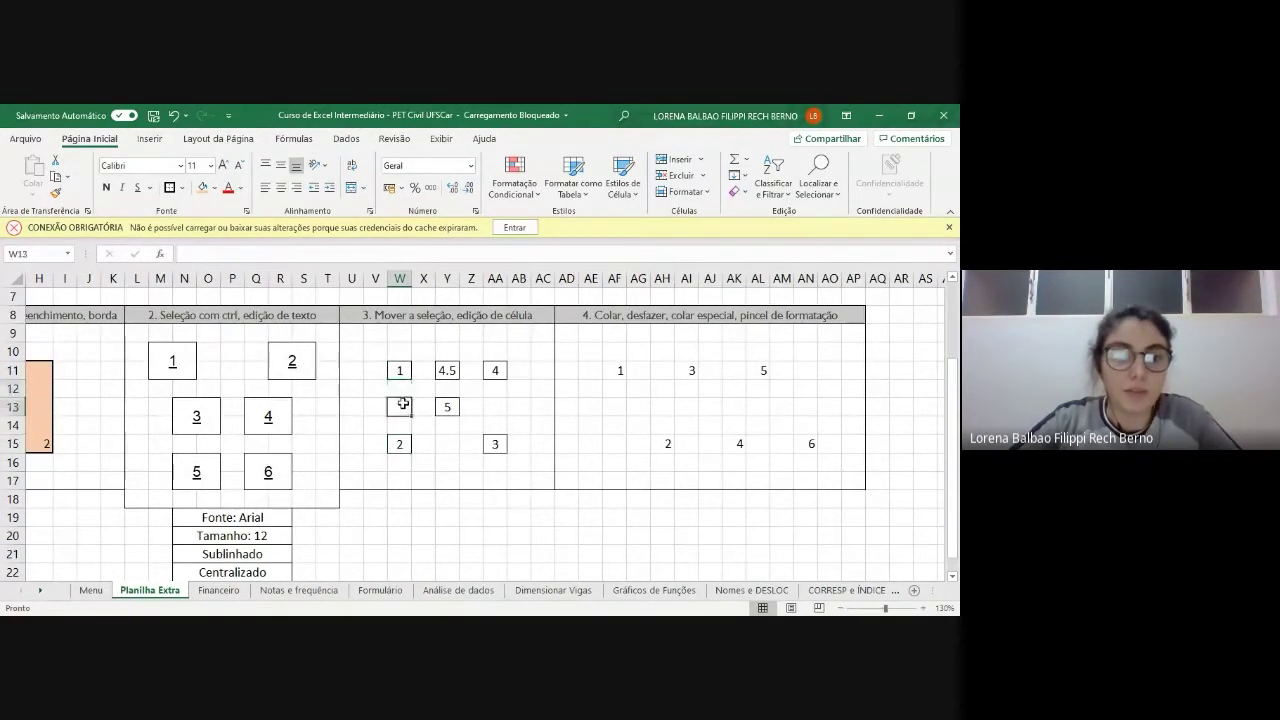
- Starting from W11, jump directly between the filled cells of section 3: W15, AA15, AA11, Y11 and Y13
click(400, 370)
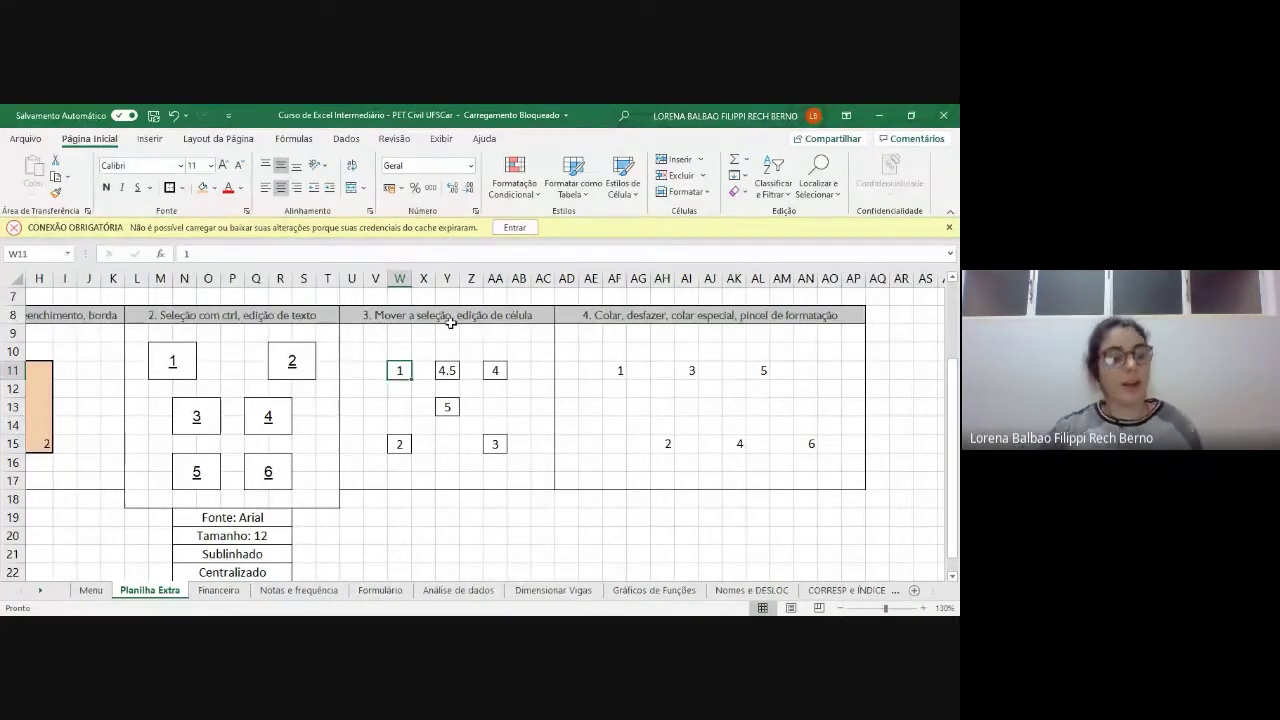
key(ctrl+Down)
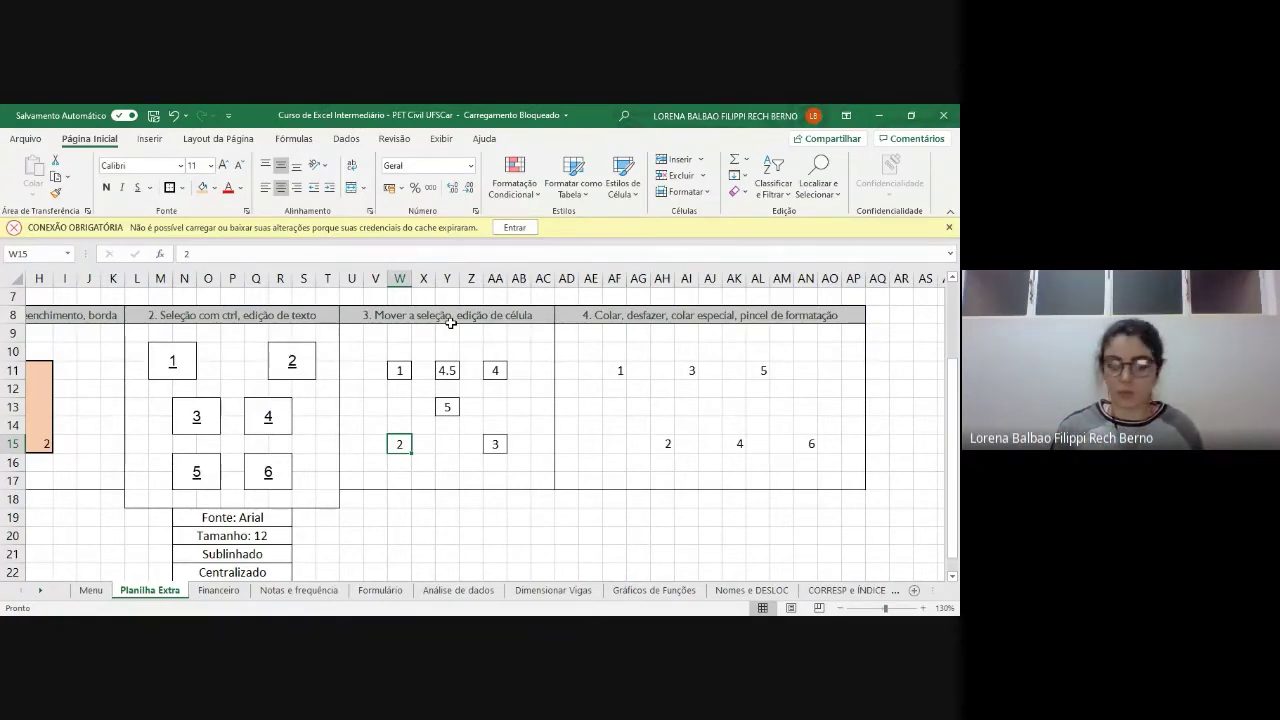
key(ctrl+Right)
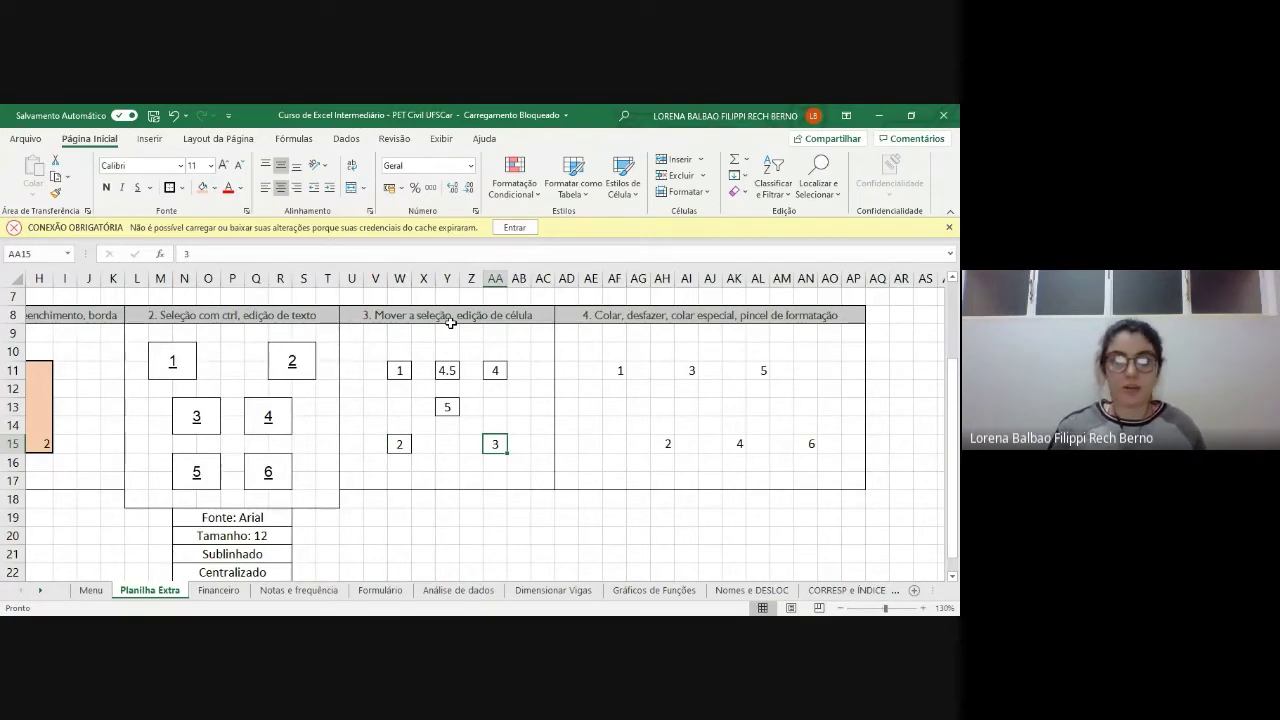
key(ctrl+Up)
key(ctrl+Left)
key(ctrl+Down)
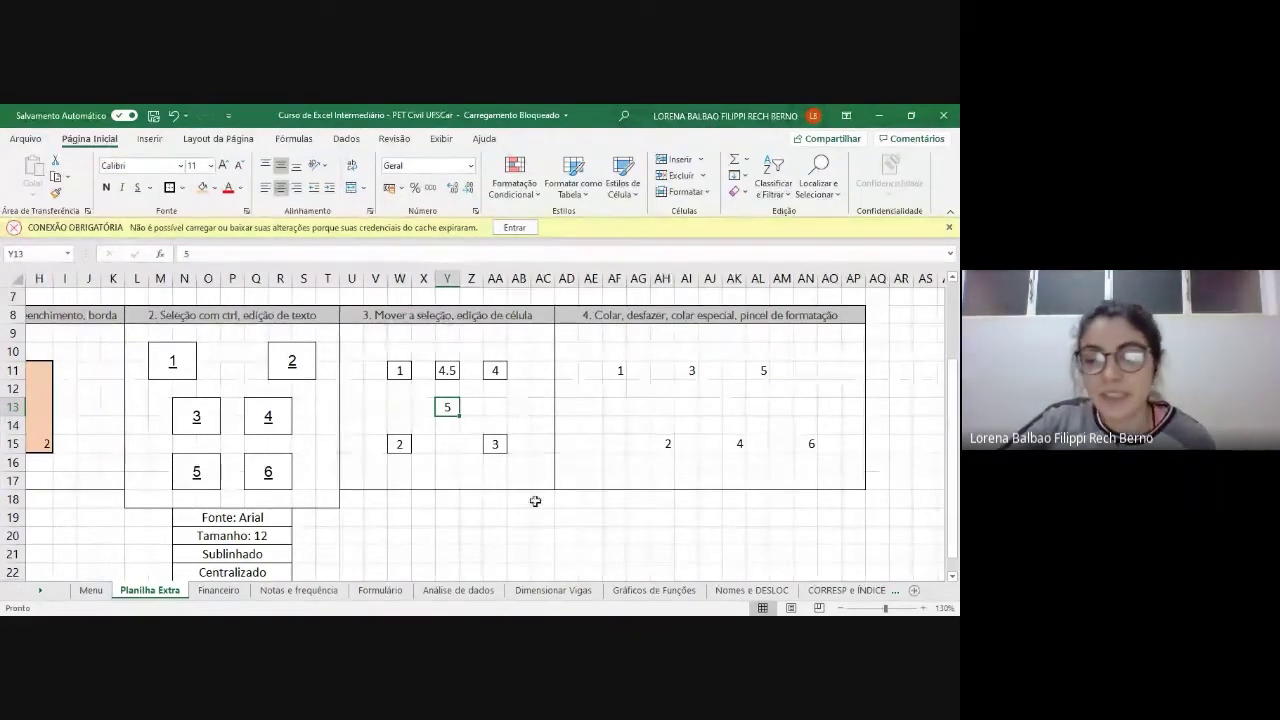
- Replace the content of cell Y11 in section 3 with 4,5
click(447, 370)
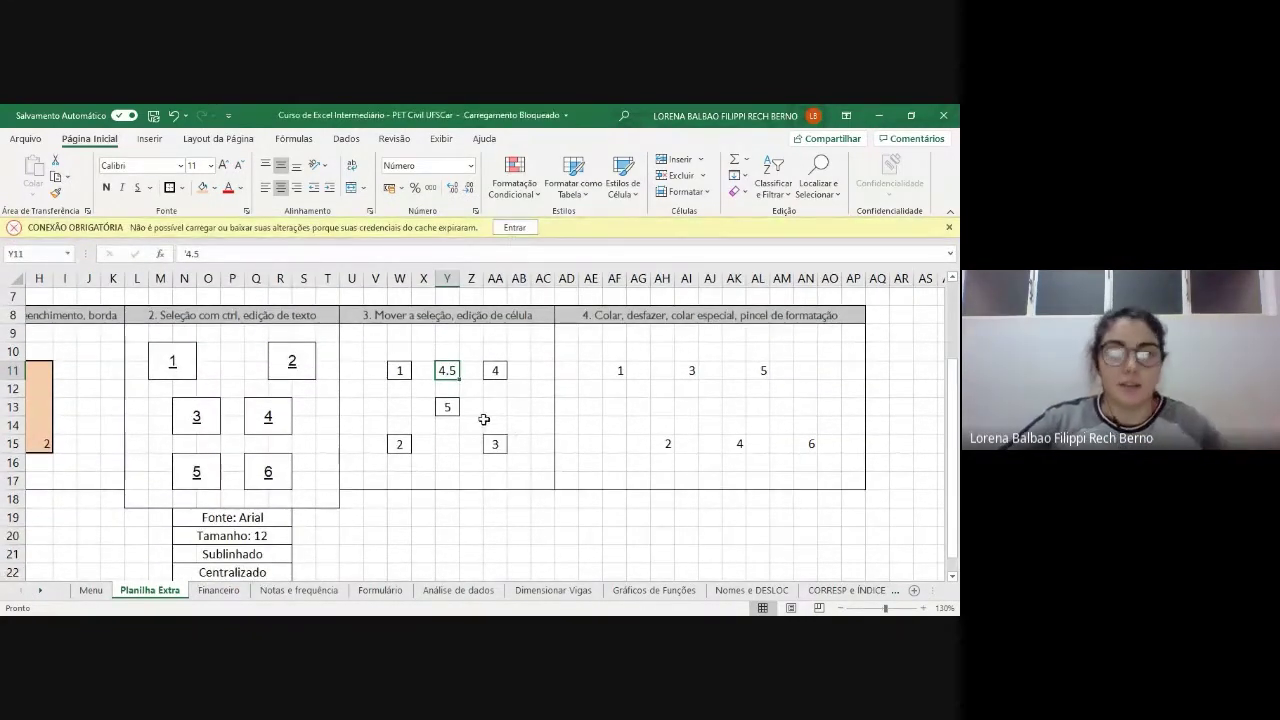
double_click(448, 371)
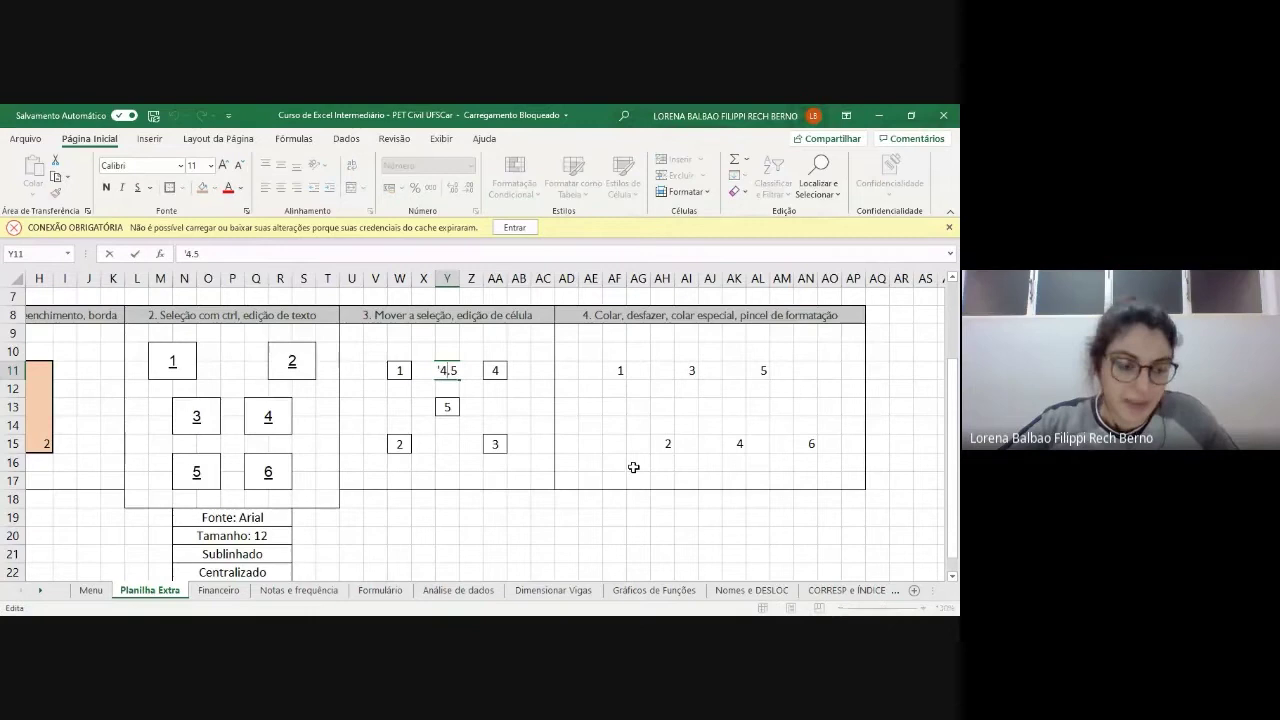
key(Escape)
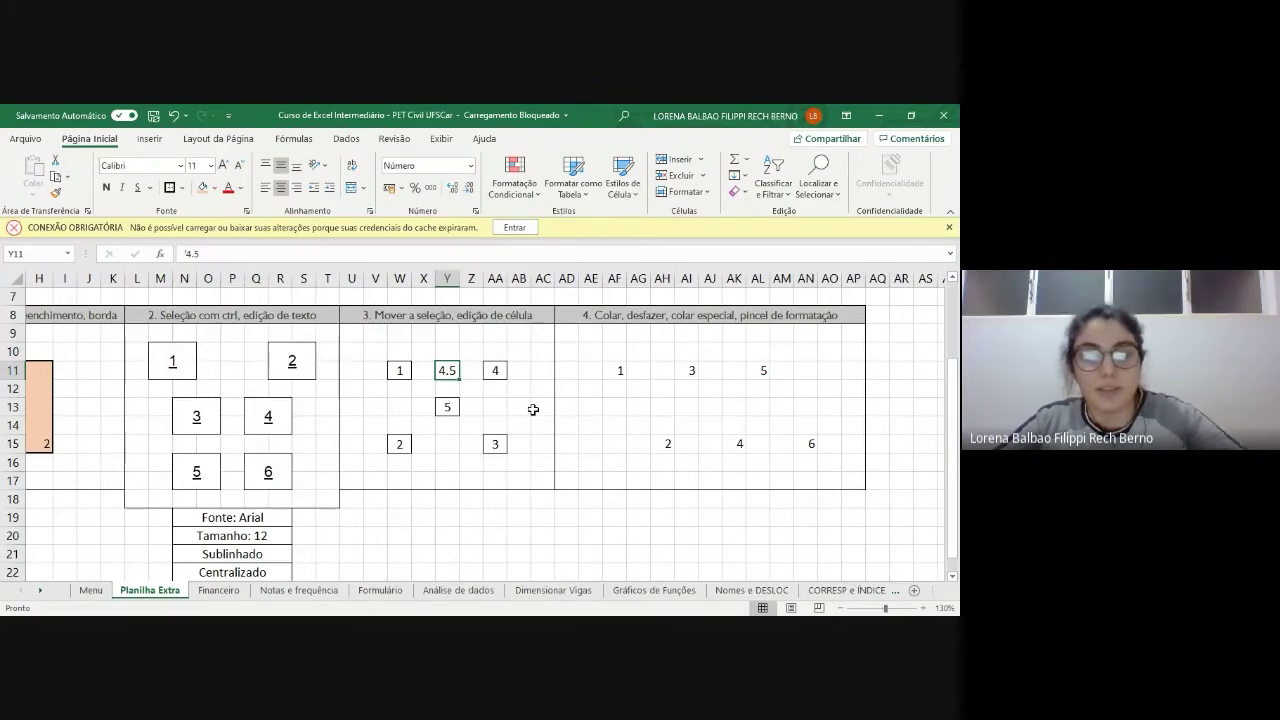
key(F2)
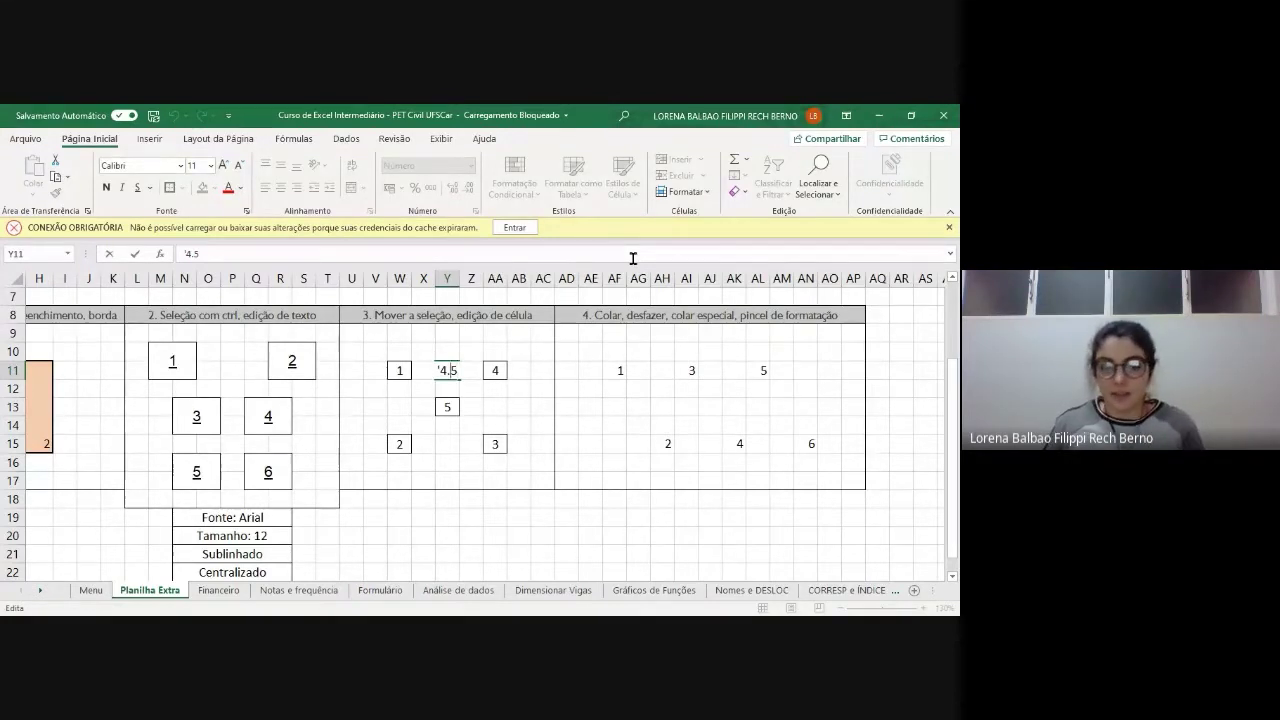
key(BackSpace)
key(BackSpace)
key(BackSpace)
key(BackSpace)
text(4,5)
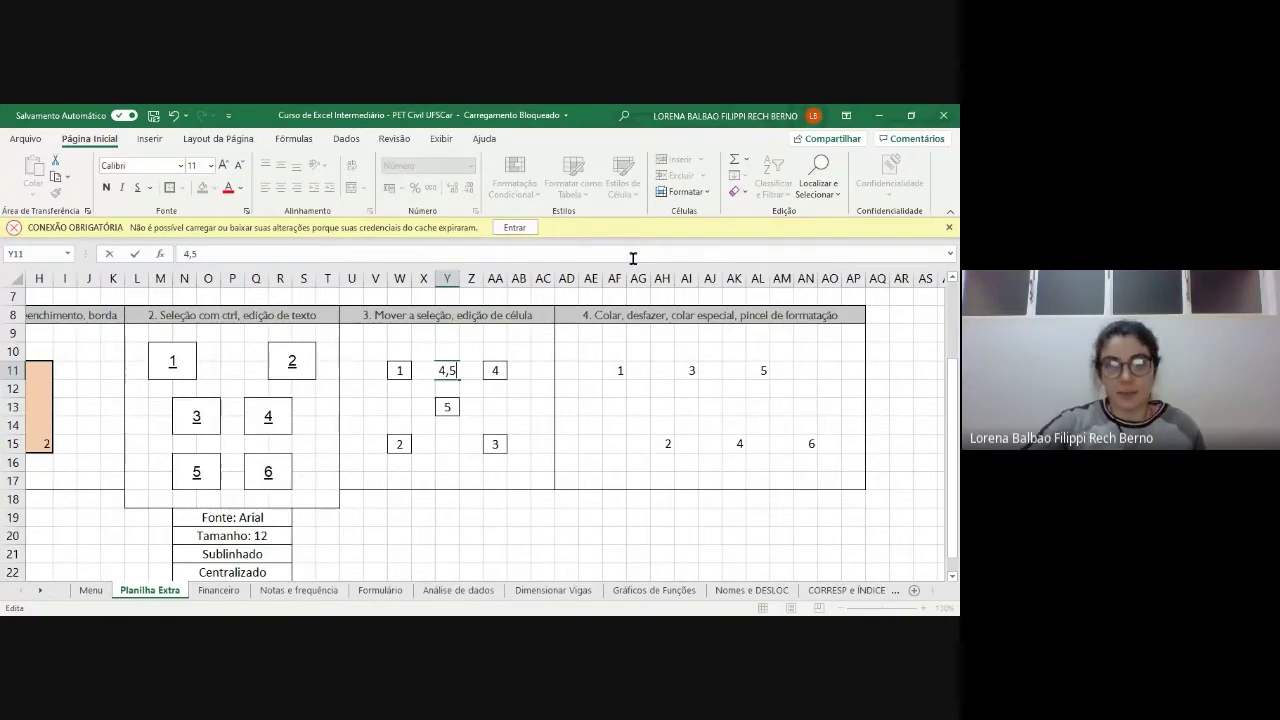
click(640, 407)
click(451, 372)
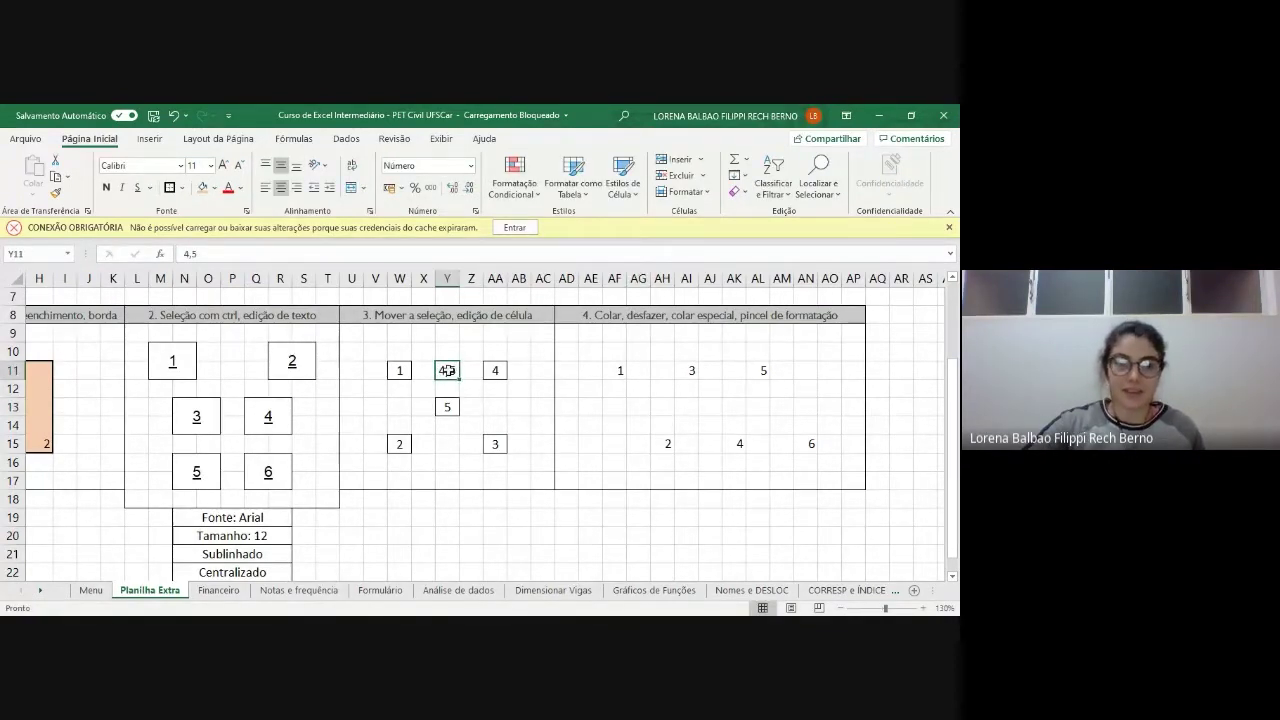
double_click(451, 370)
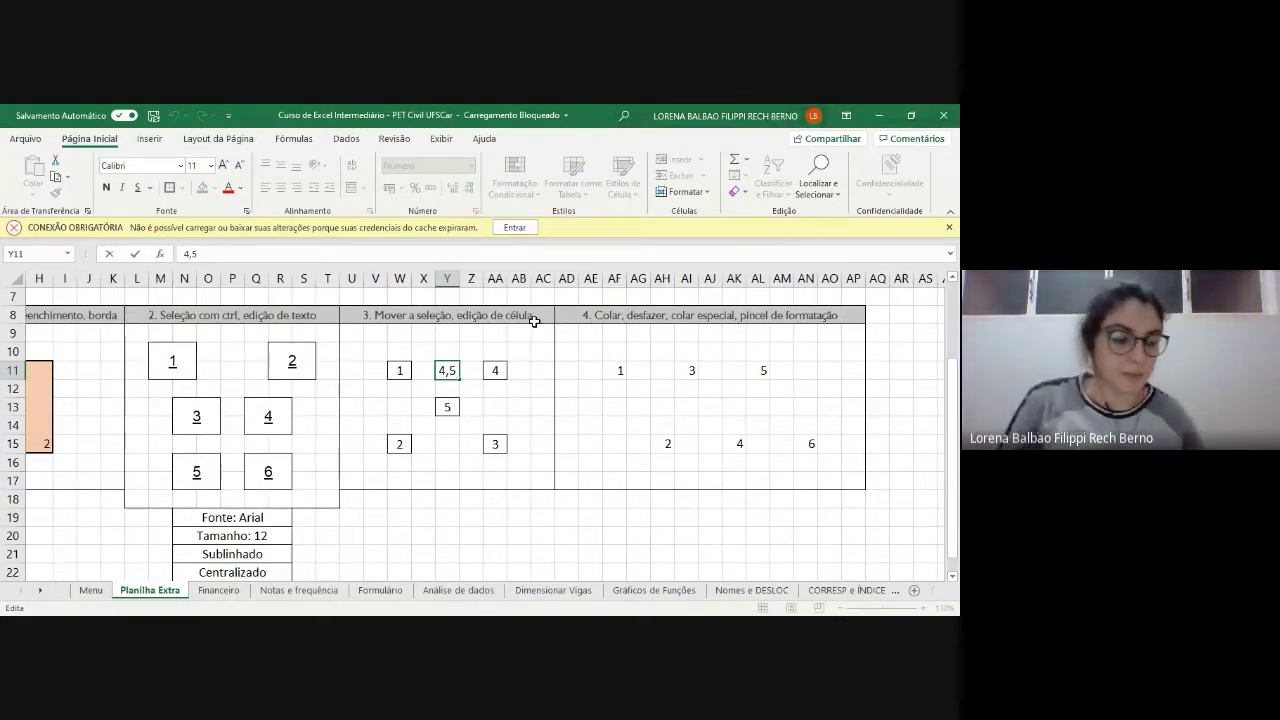
key(Escape)
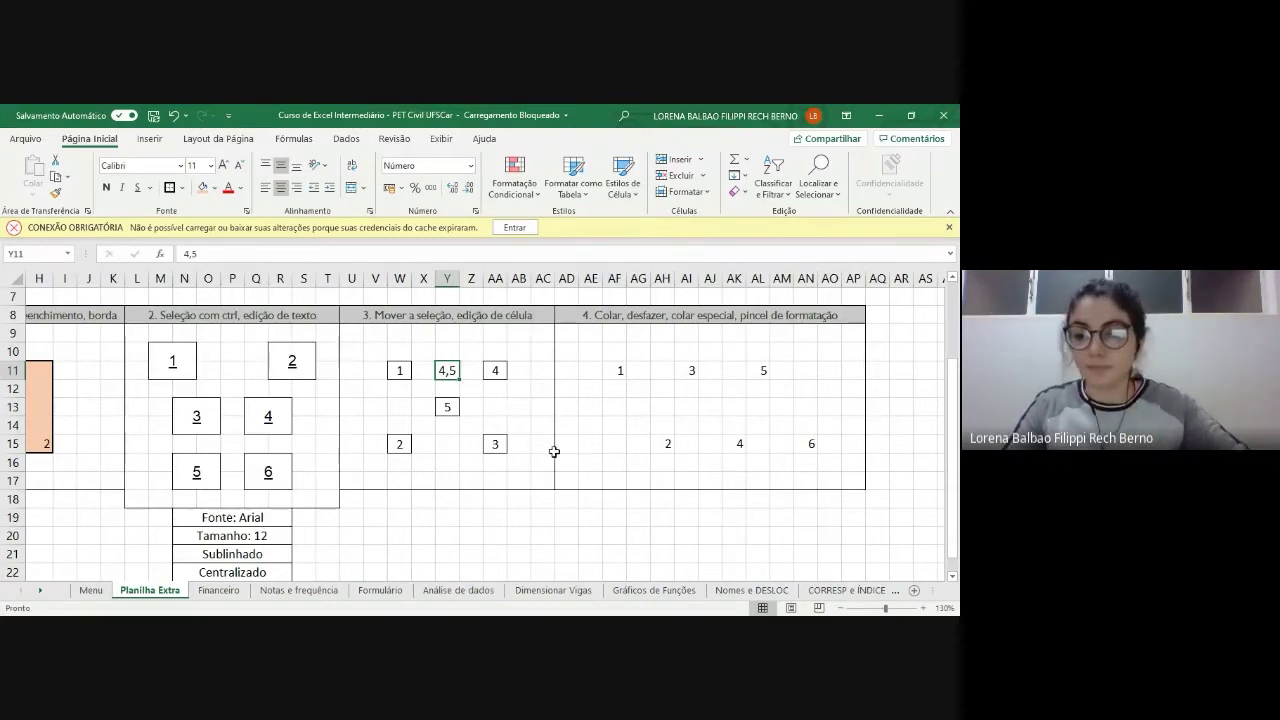
- Select the orange block F11:H15 in section 1 and copy it
scroll(554, 454, right, 5)
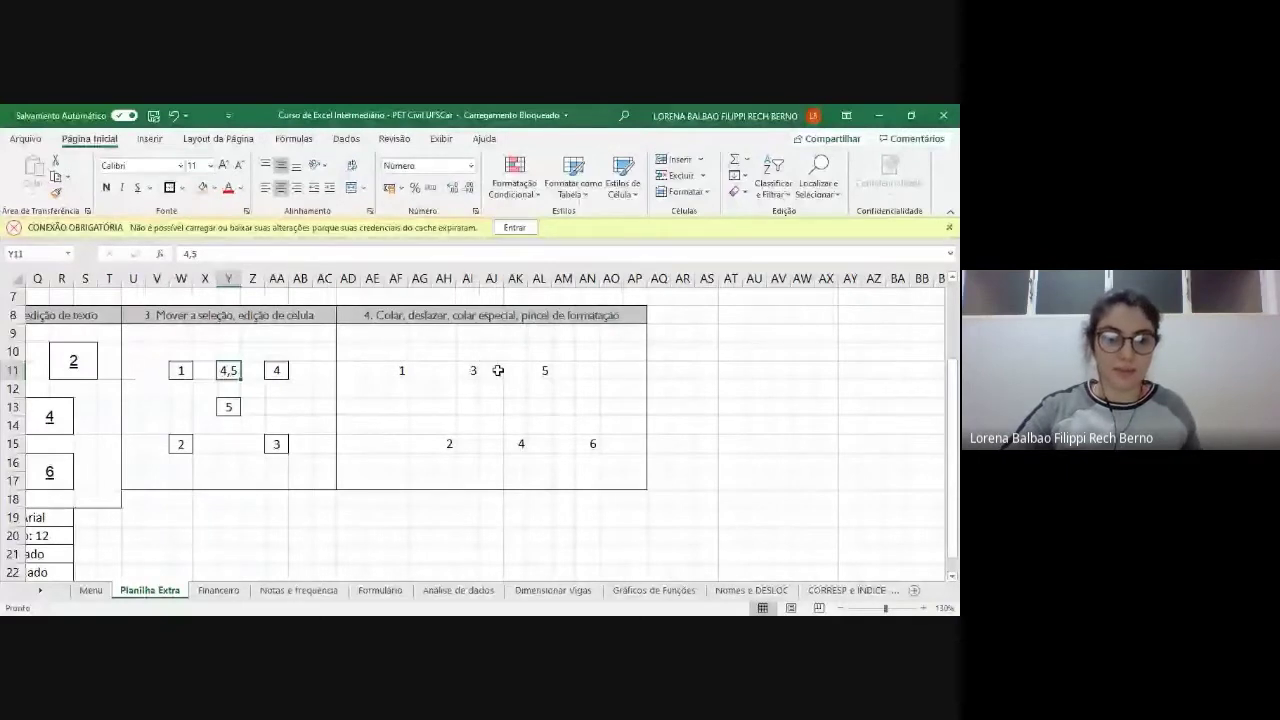
scroll(517, 423, down, 1)
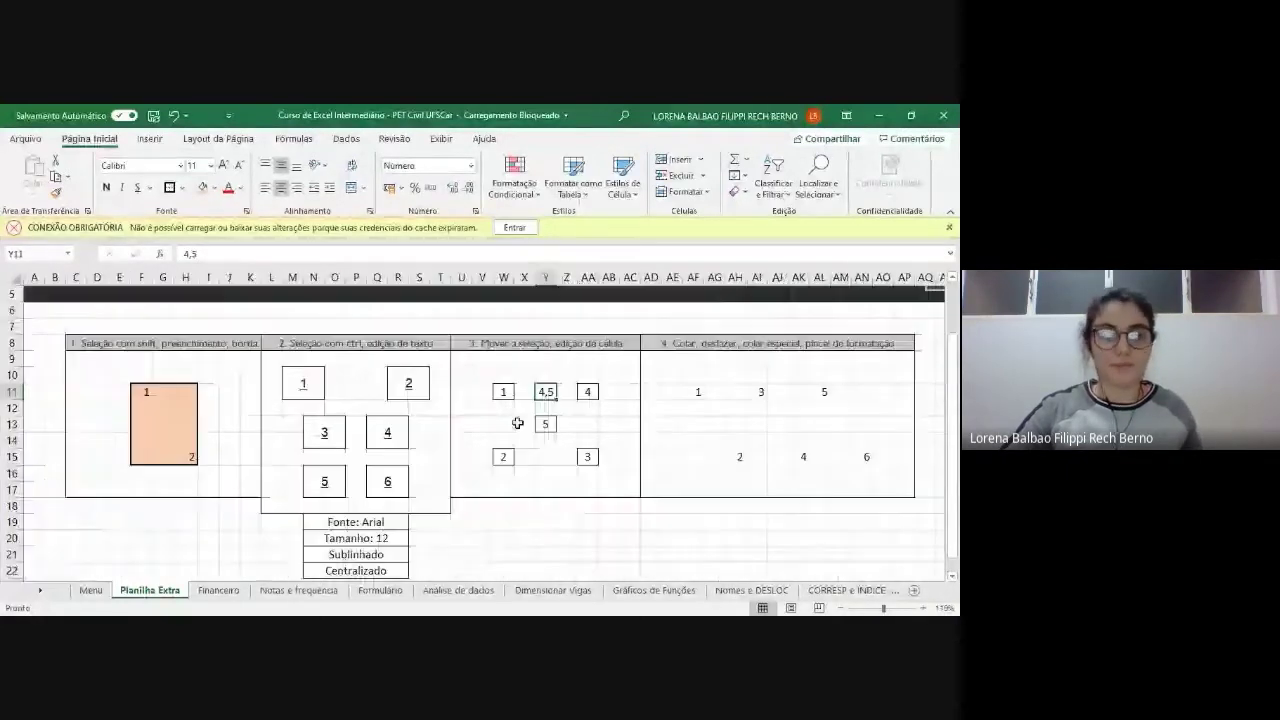
scroll(517, 423, down, 1)
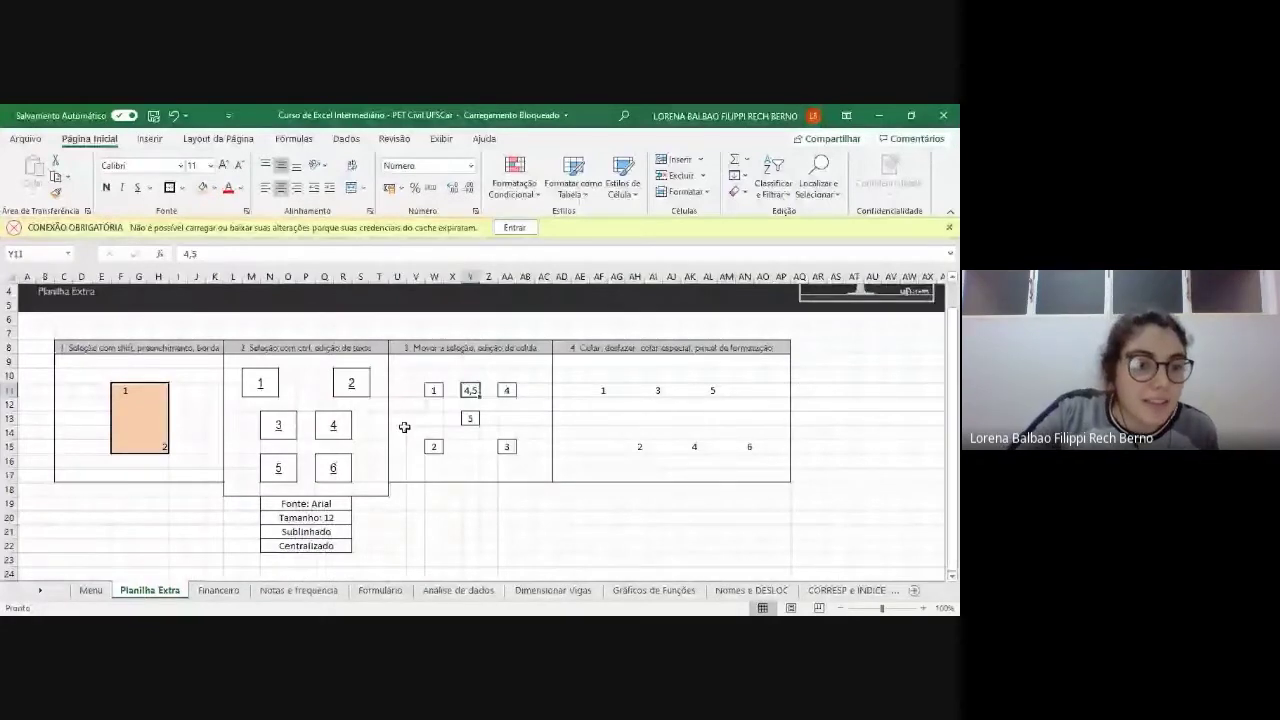
scroll(404, 427, down, 1)
drag(116, 358, 160, 418)
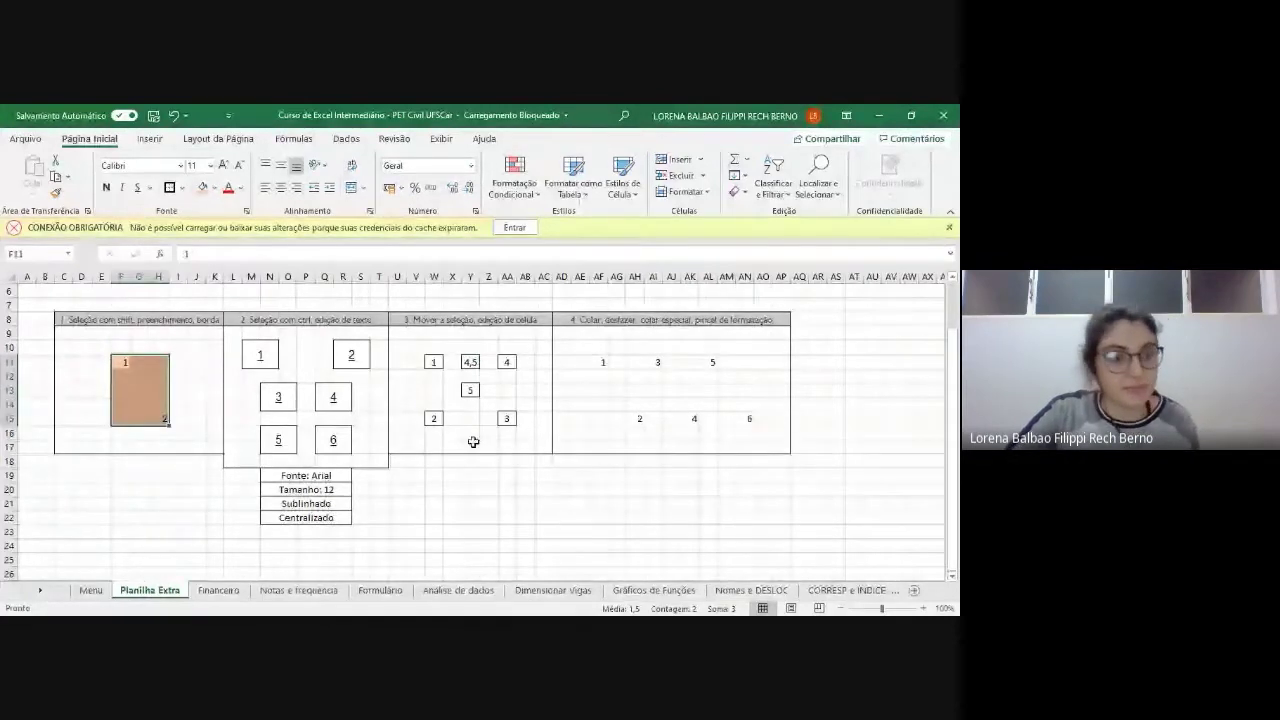
click(122, 361)
shift+click(163, 418)
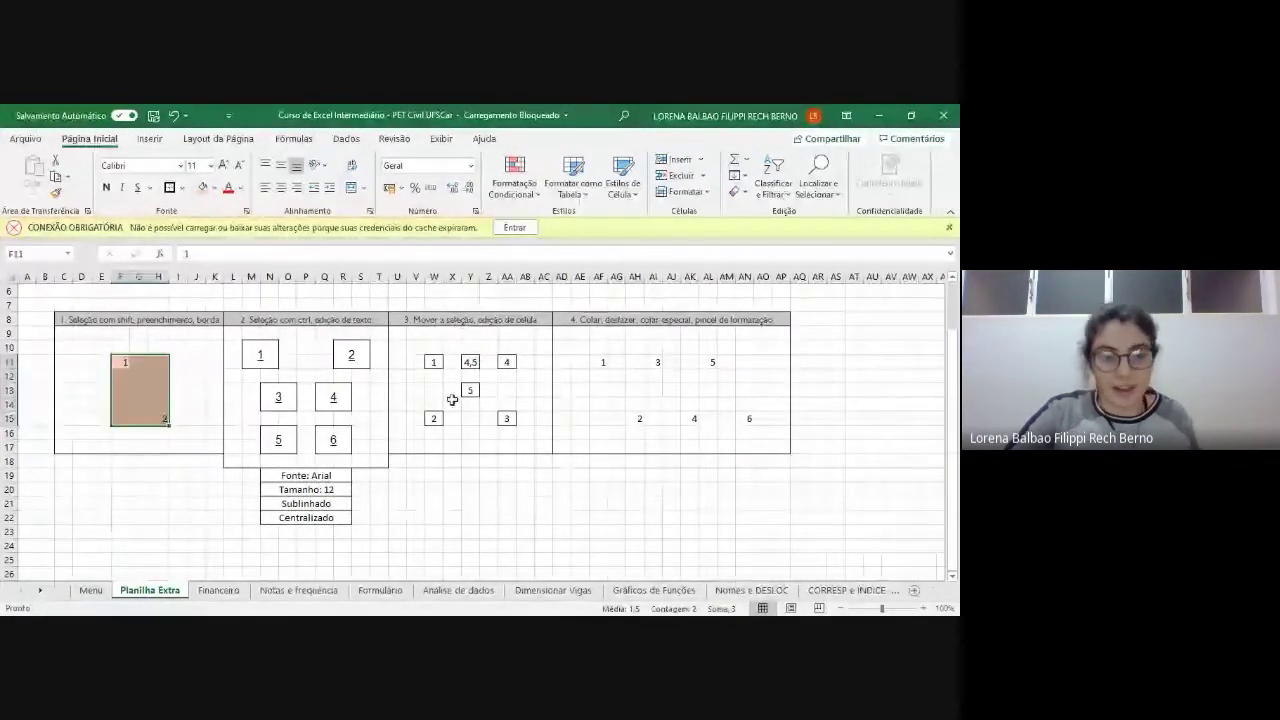
key(ctrl+c)
key(ctrl+q)
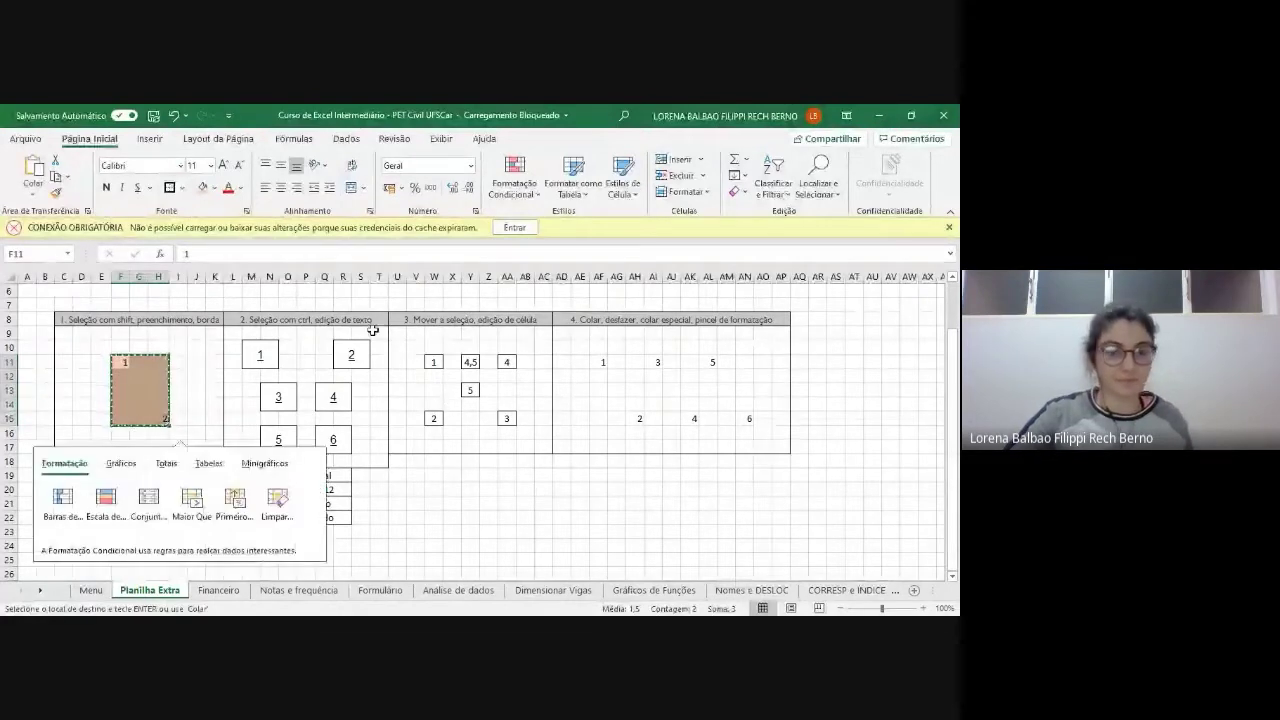
- Paste the copied block into section 4 at AF11, AI11 and AL11, and deselect the pasted cells
click(603, 362)
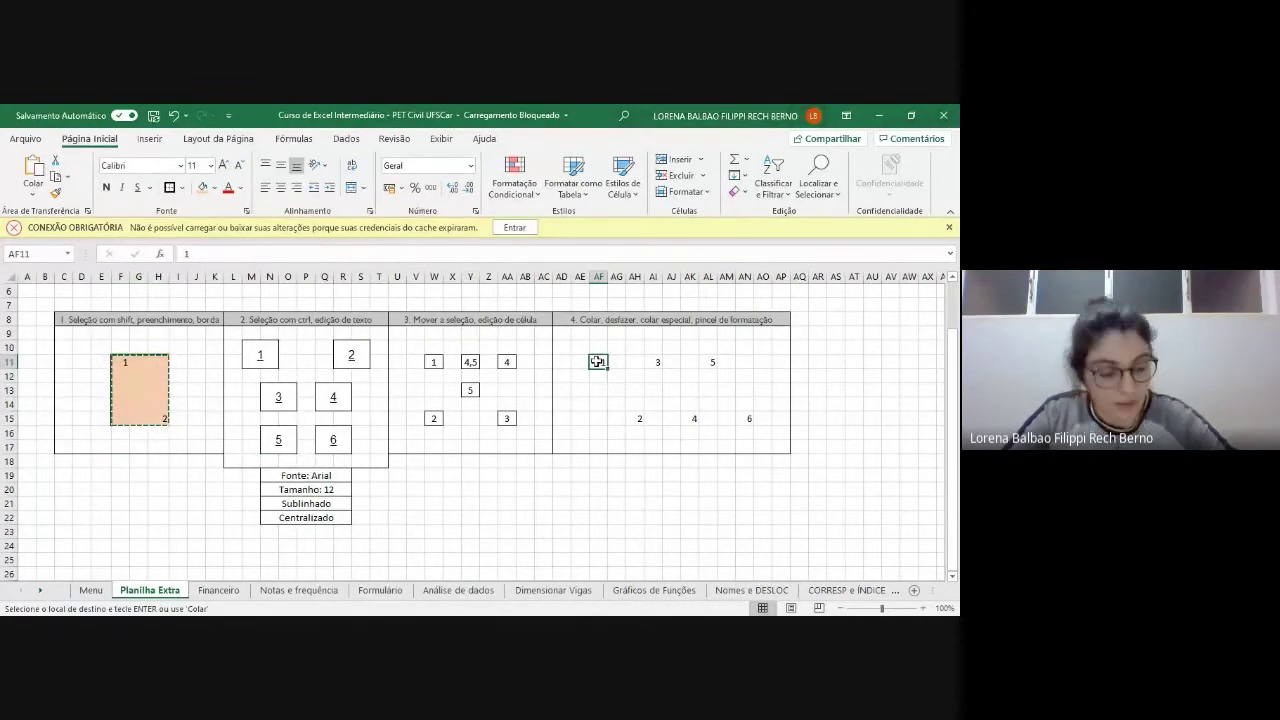
key(Return)
click(654, 361)
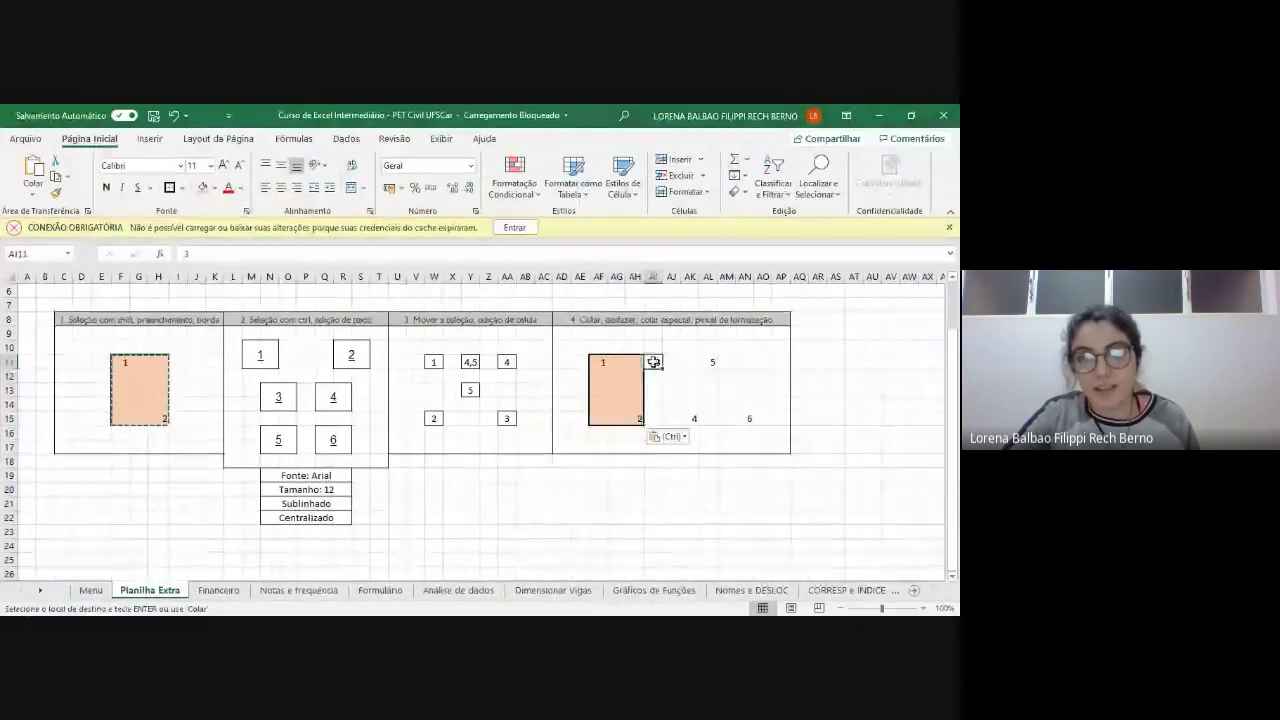
key(ctrl+v)
click(708, 362)
key(ctrl+v)
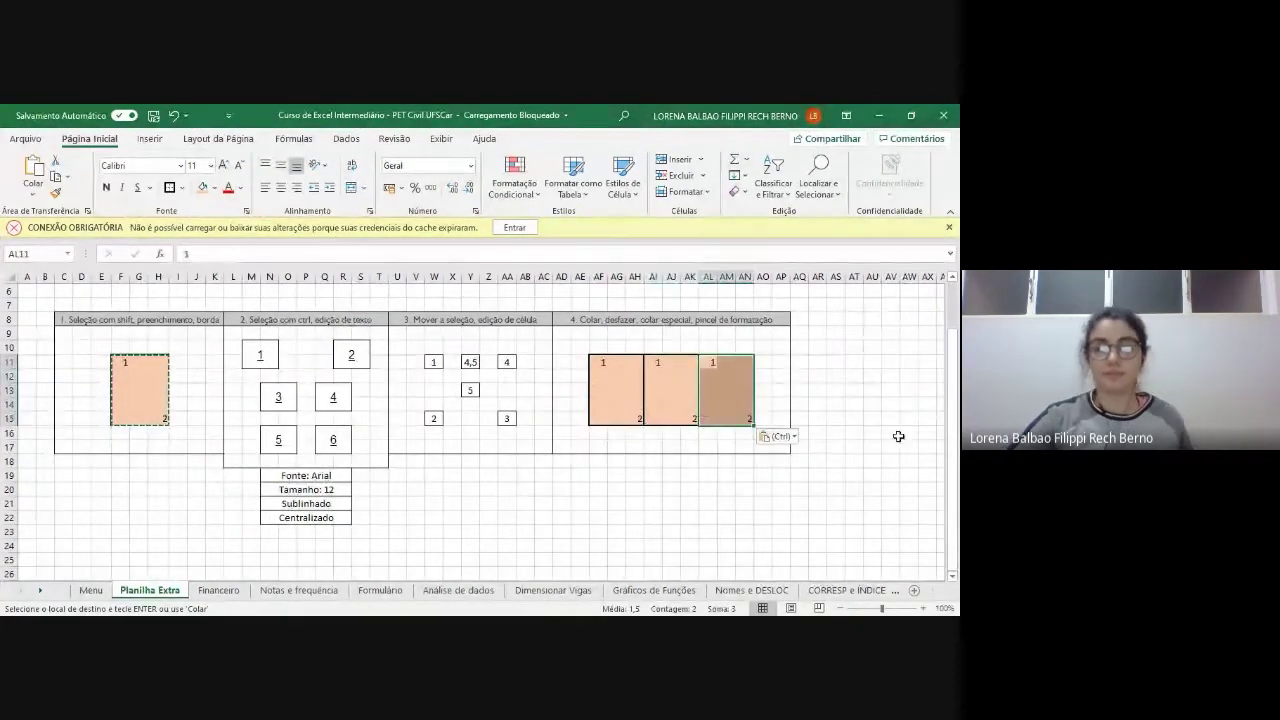
click(906, 431)
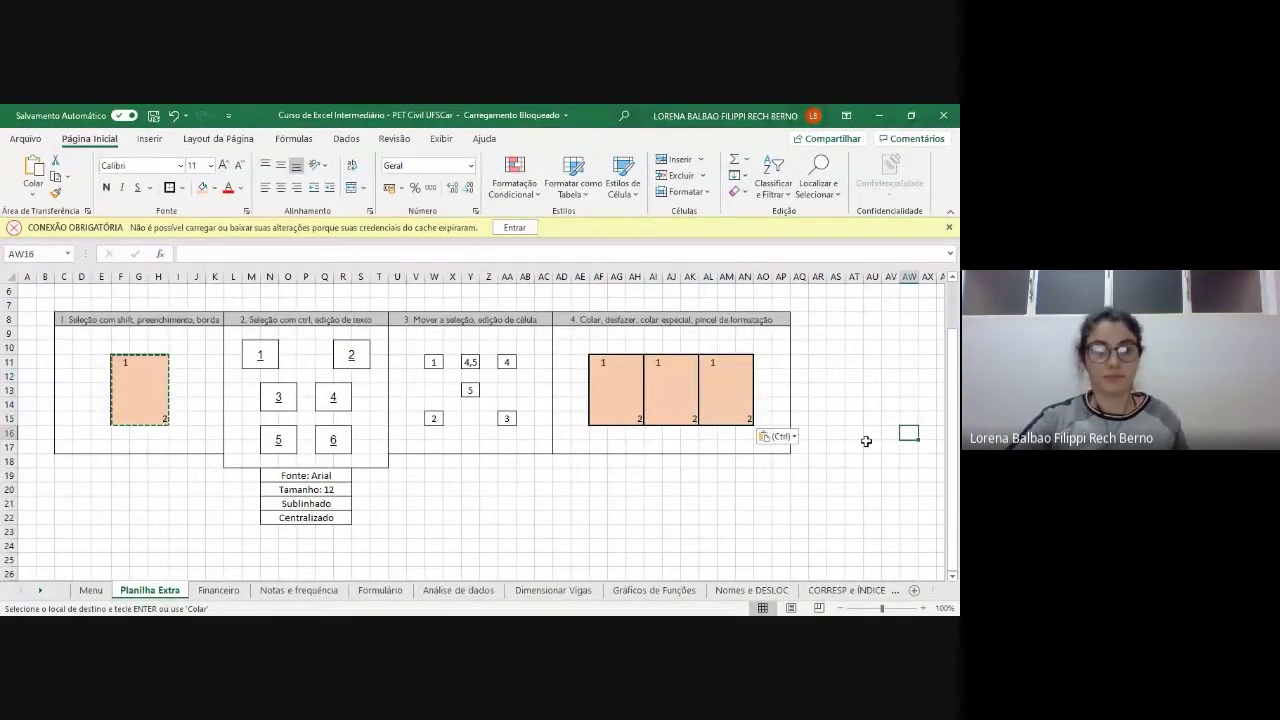
- Compare the original block with its pasted copies, selecting the starting cells F11, AI11 and AF11 in turn
click(151, 380)
click(121, 362)
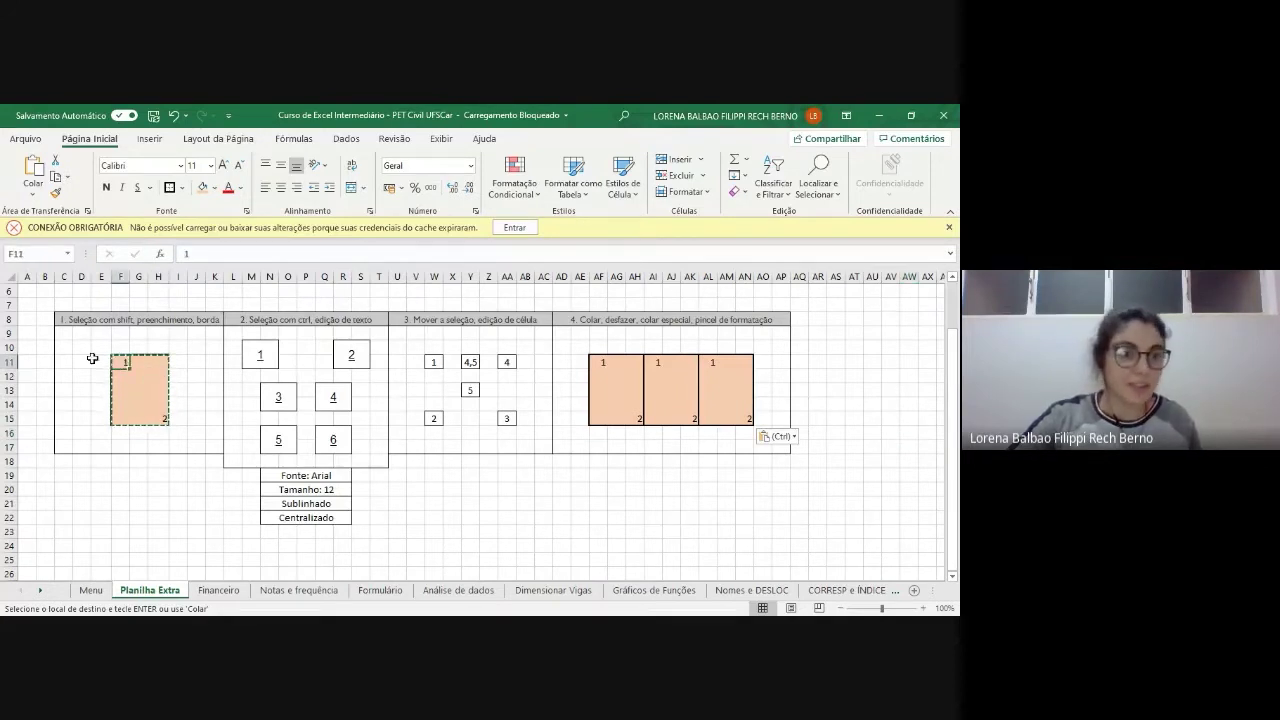
click(655, 366)
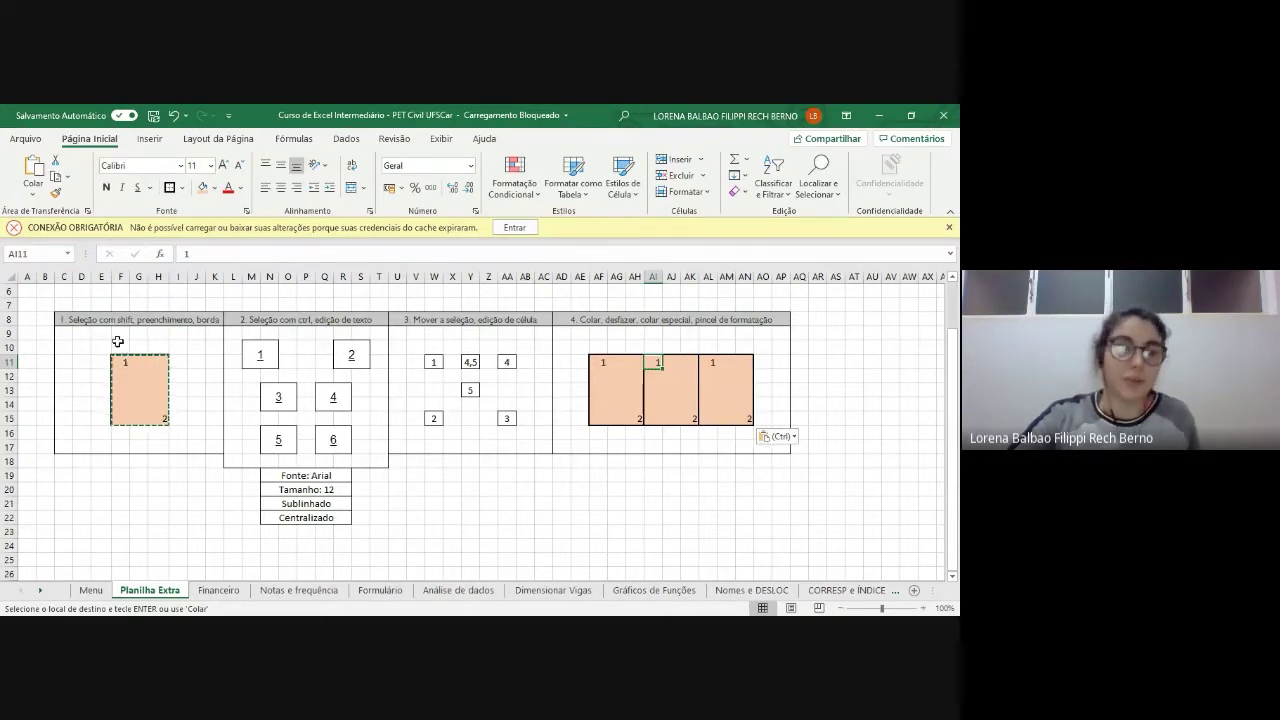
click(686, 389)
key(ctrl)
click(603, 363)
click(599, 362)
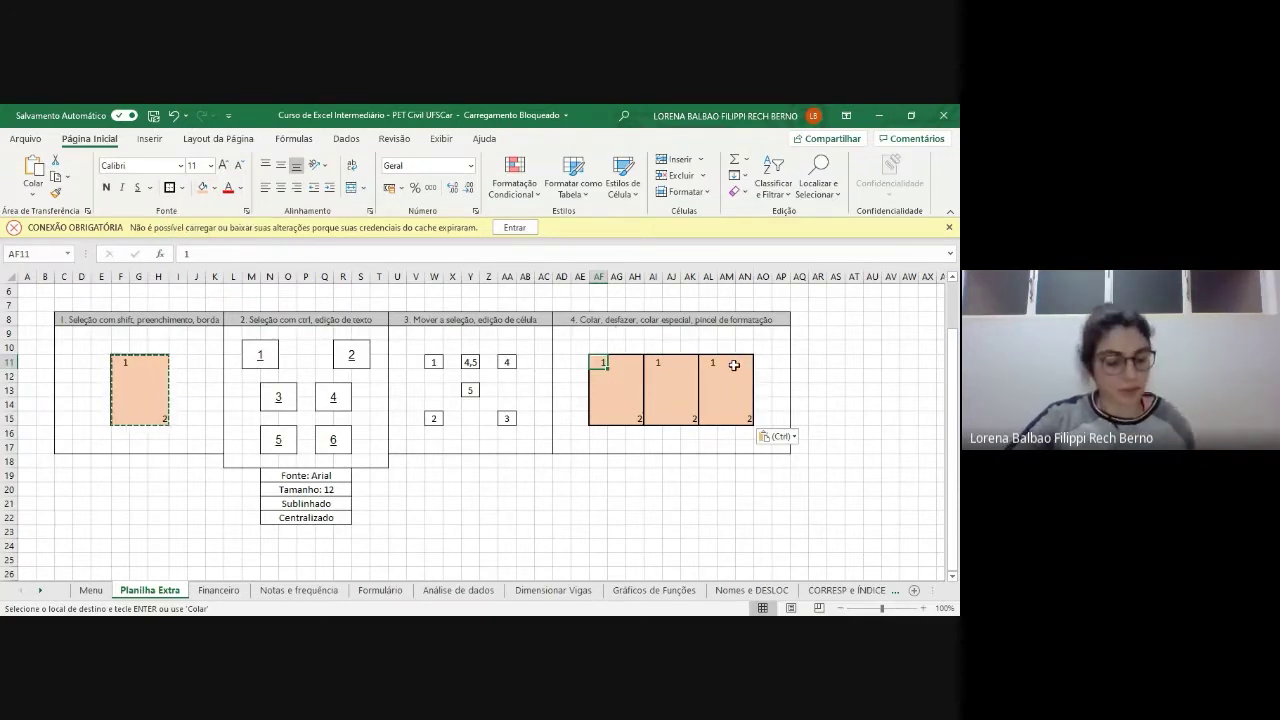
- Undo the pastes at AL11 and AI11 in section 4, and select corner cells AF11 and AH15 of the remaining copy
key(ctrl+z)
key(ctrl+z)
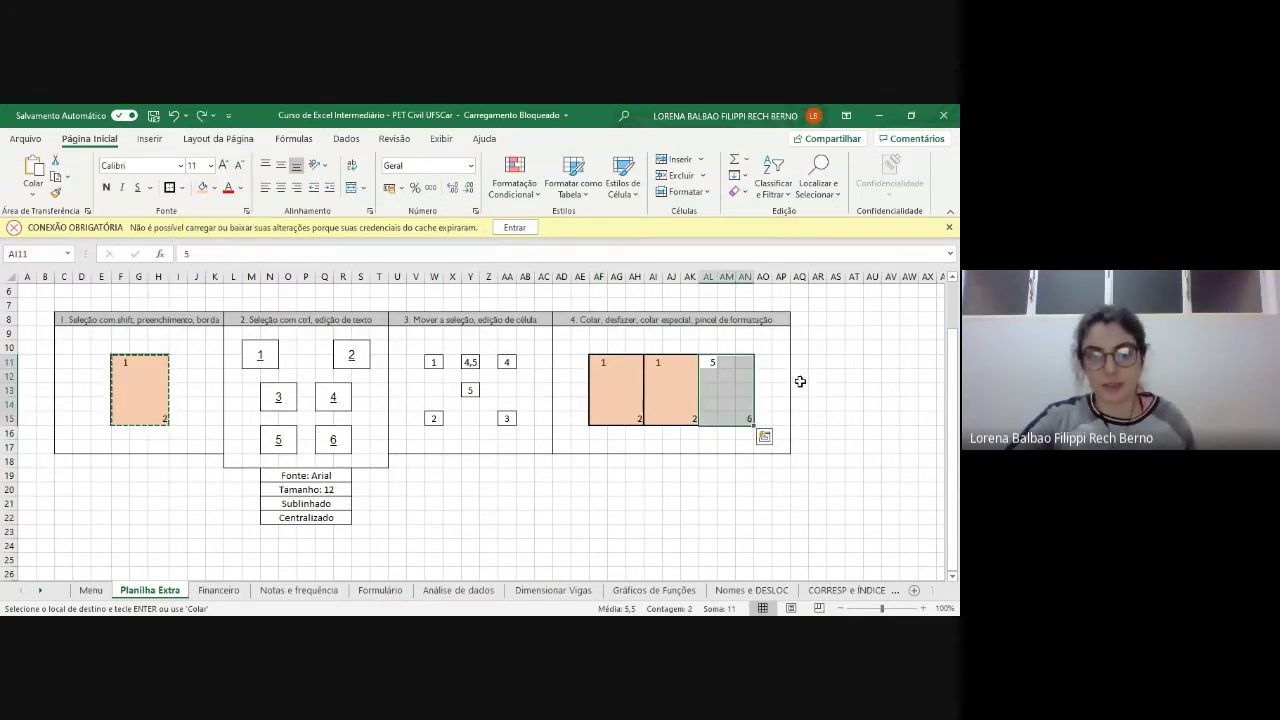
click(603, 364)
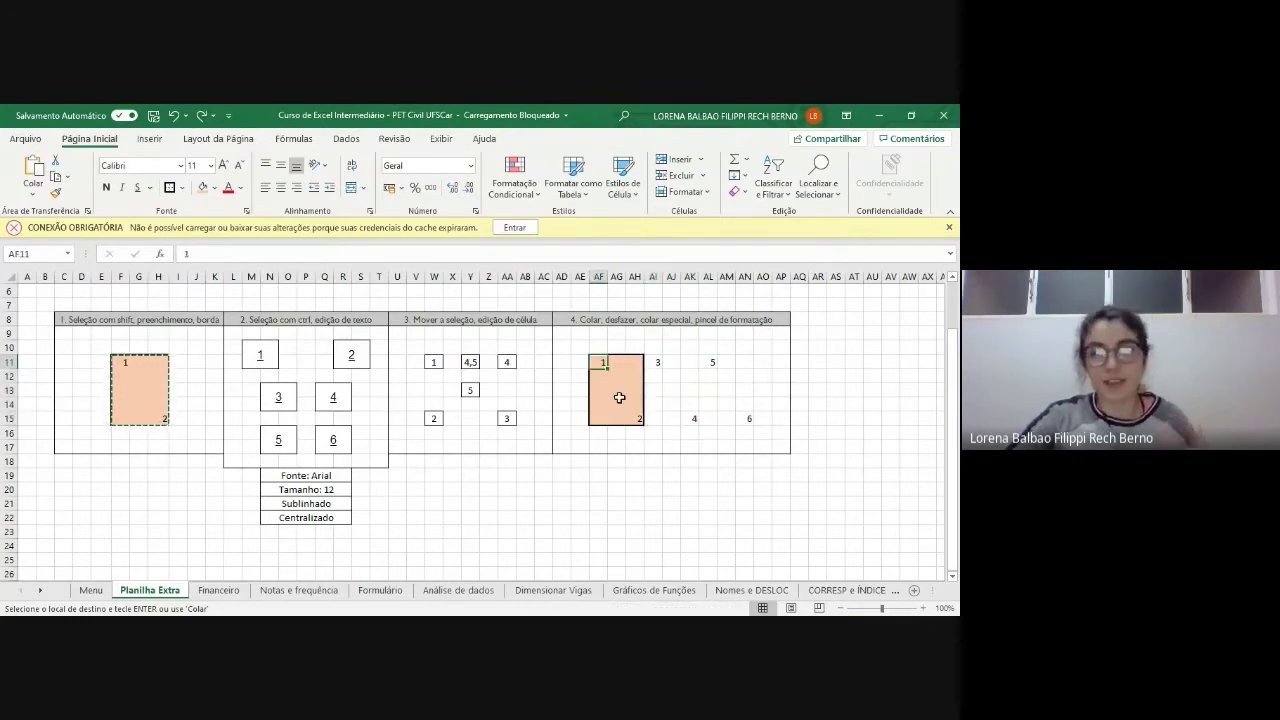
click(640, 419)
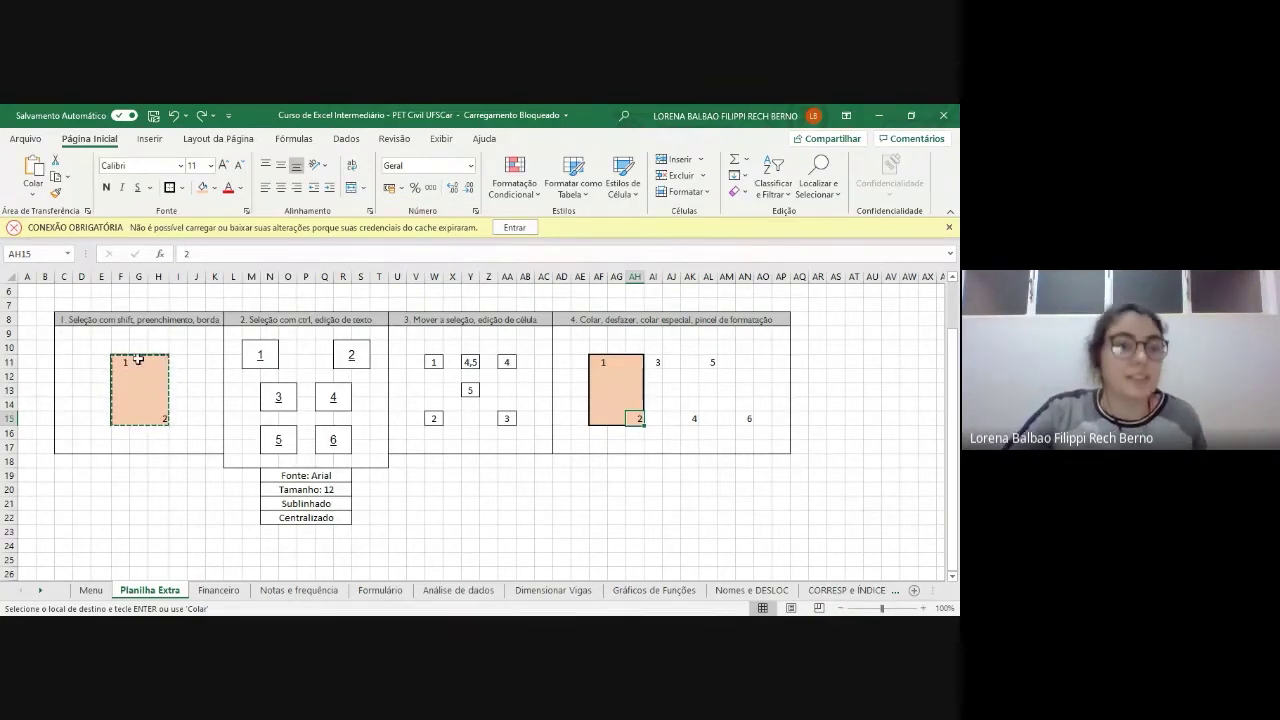
- Cancel the pending copy, and reselect and copy the orange block F11:H15 in section 1
click(158, 390)
key(Escape)
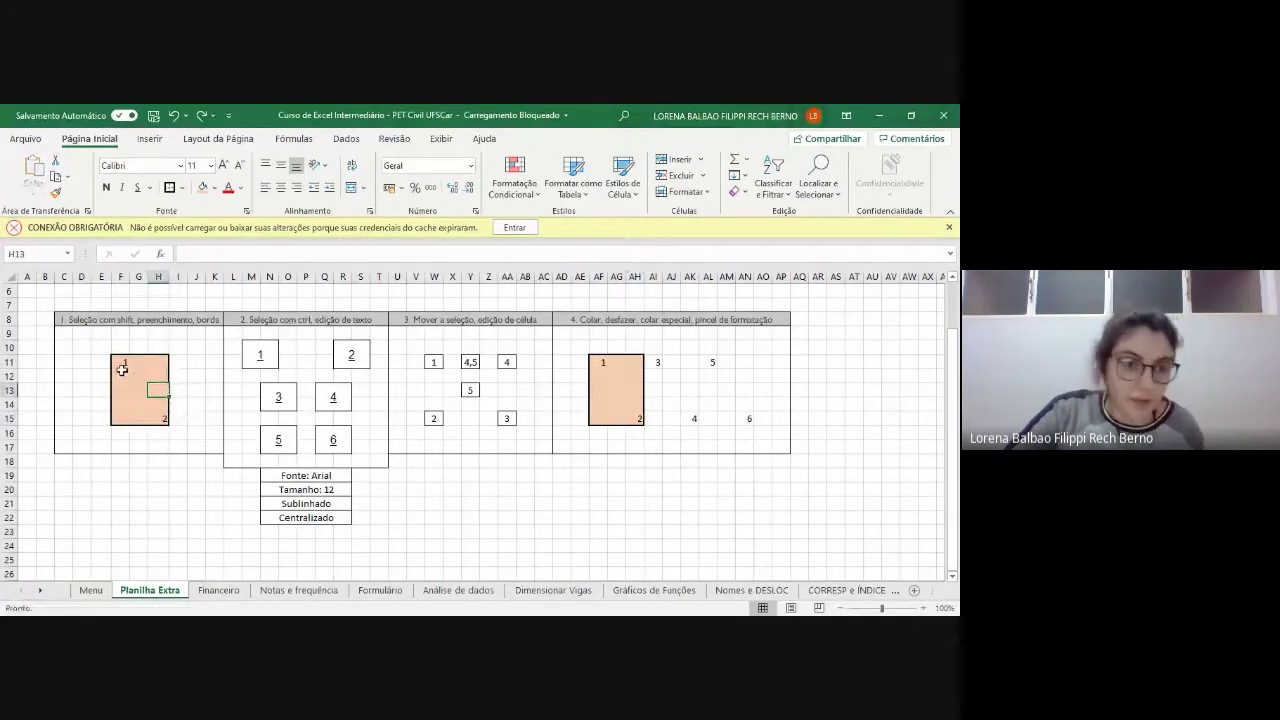
drag(120, 363, 168, 420)
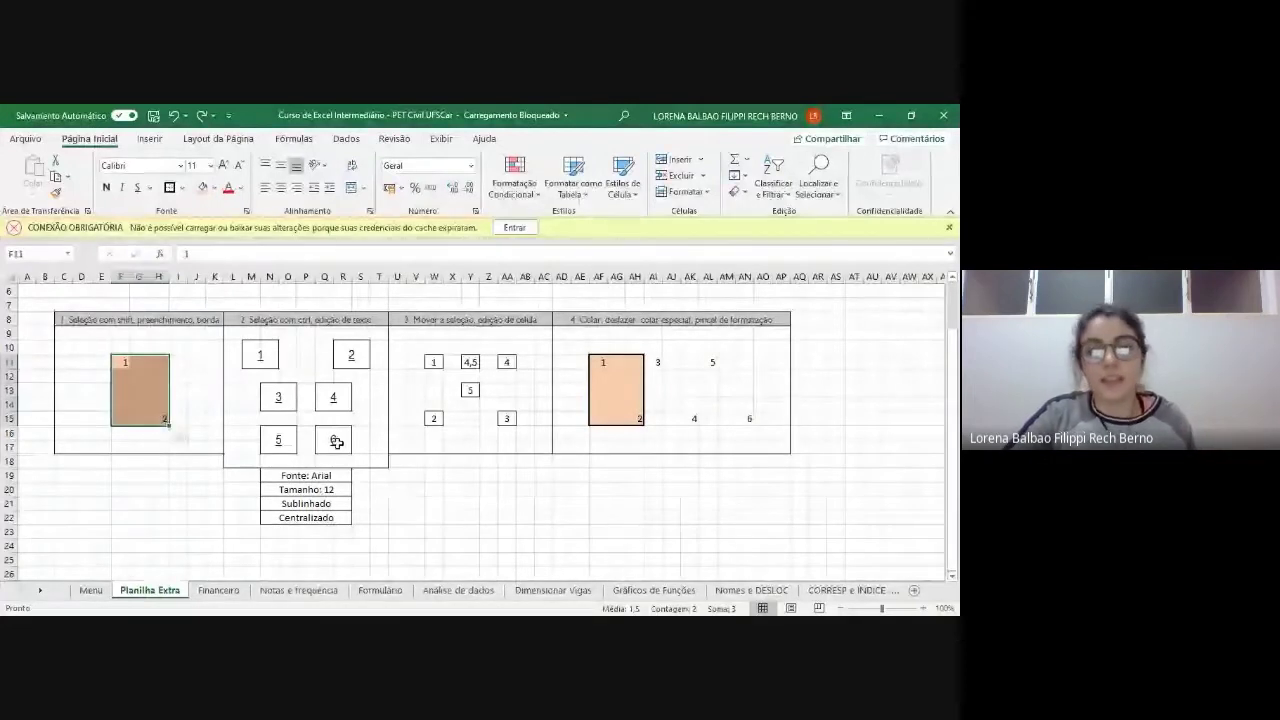
key(ctrl+c)
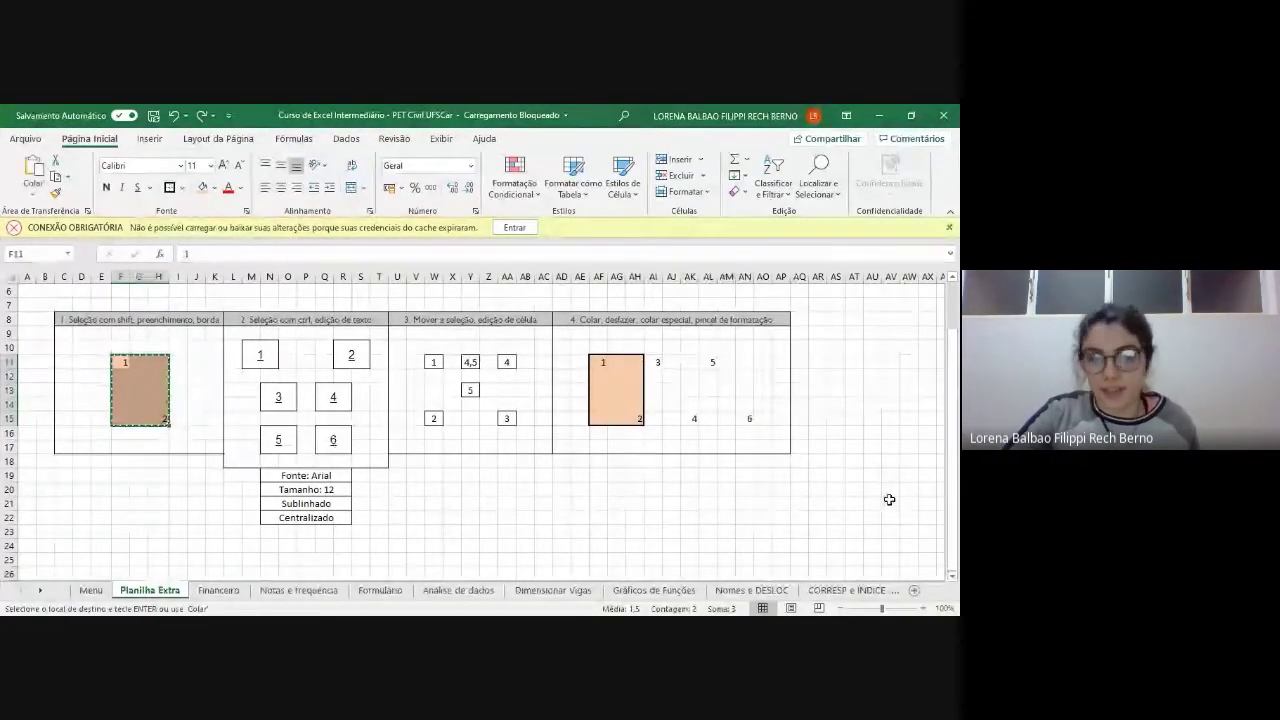
- Paste only the copied block's formatting at AI11 in section 4, and end copy mode
click(653, 365)
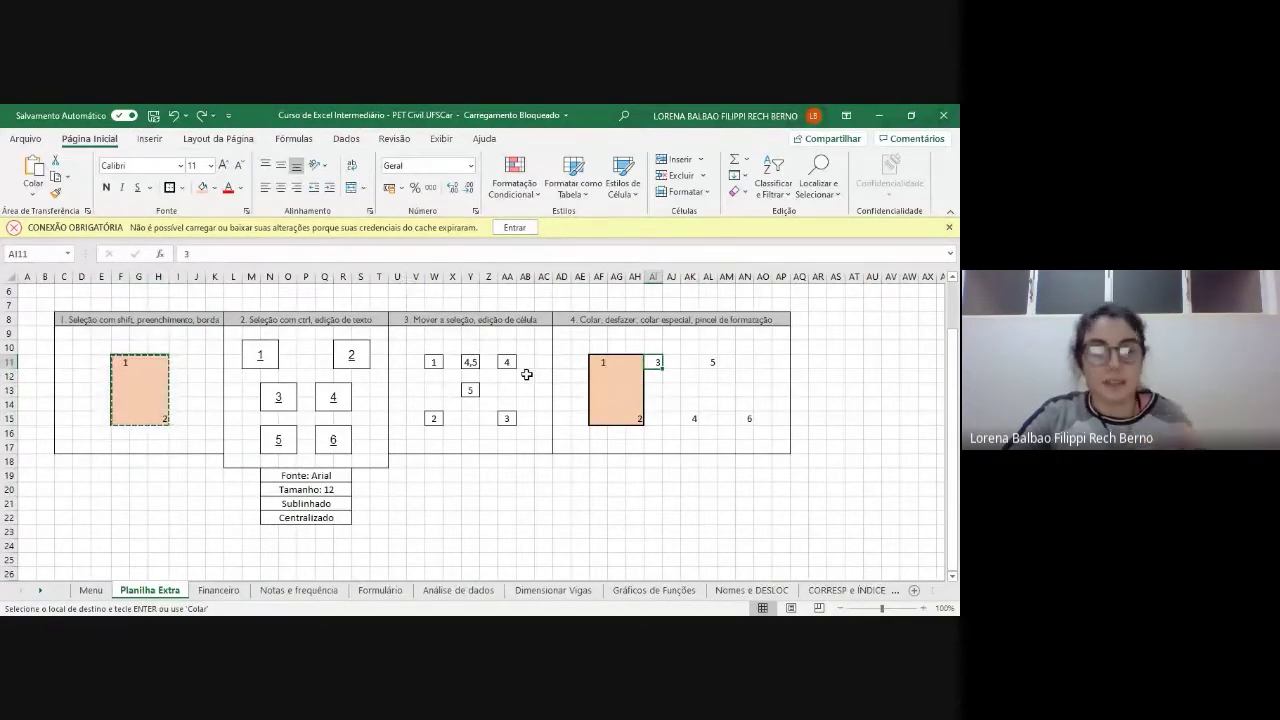
click(35, 198)
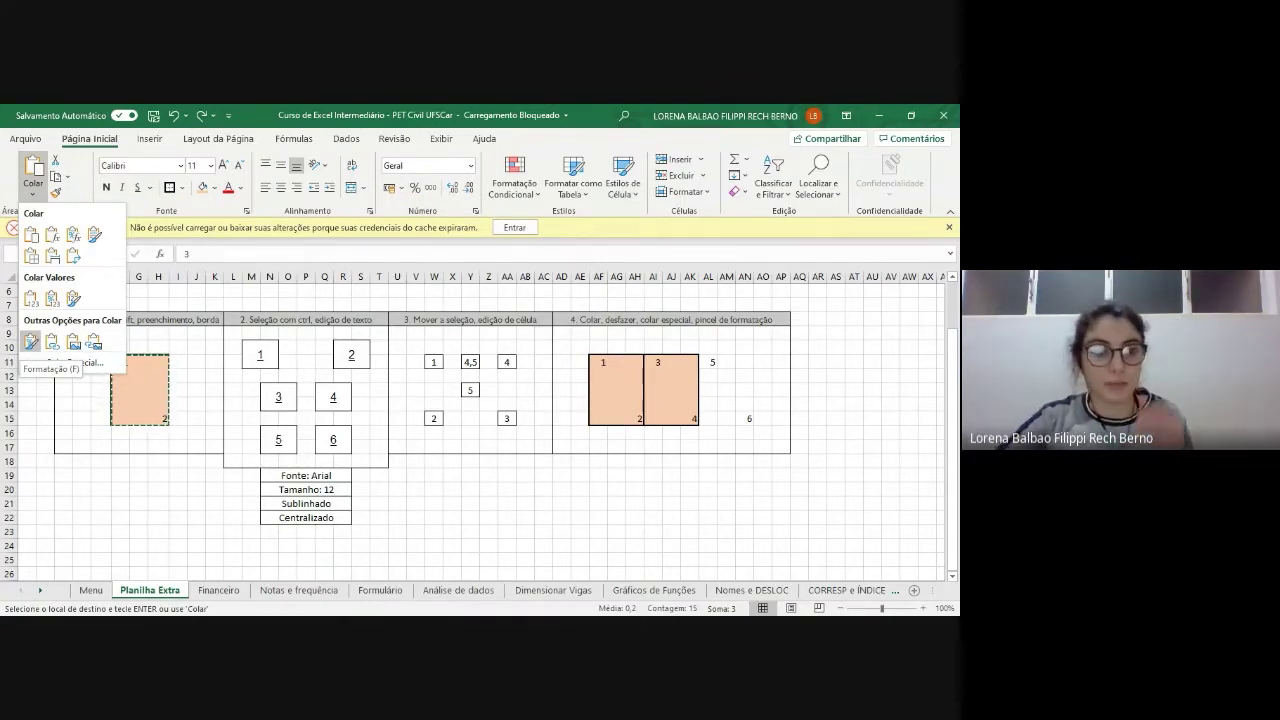
click(31, 342)
click(652, 489)
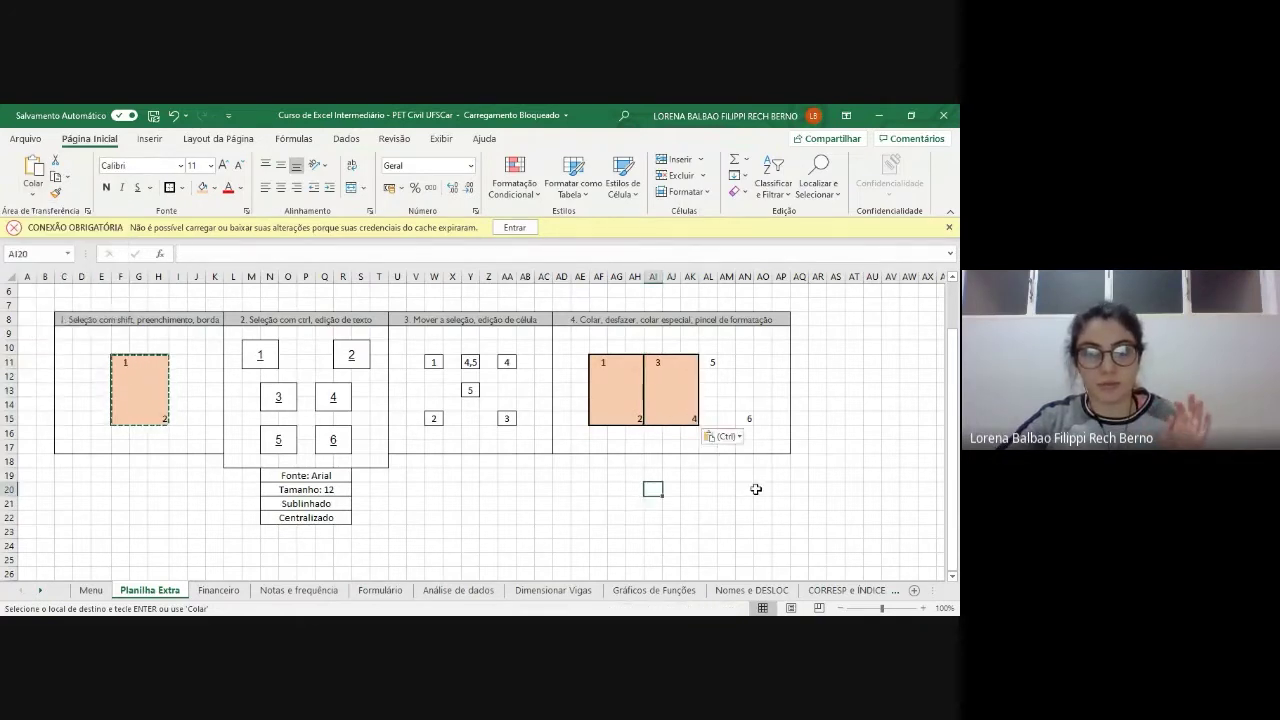
click(690, 418)
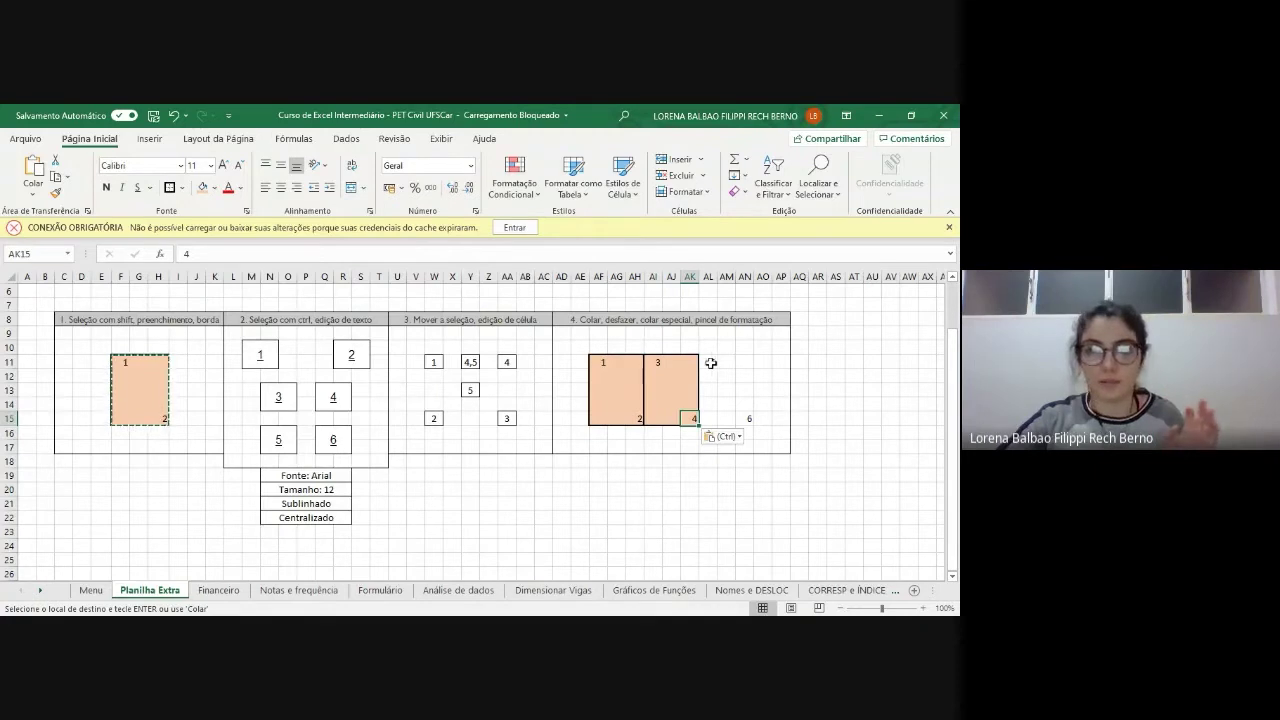
click(198, 389)
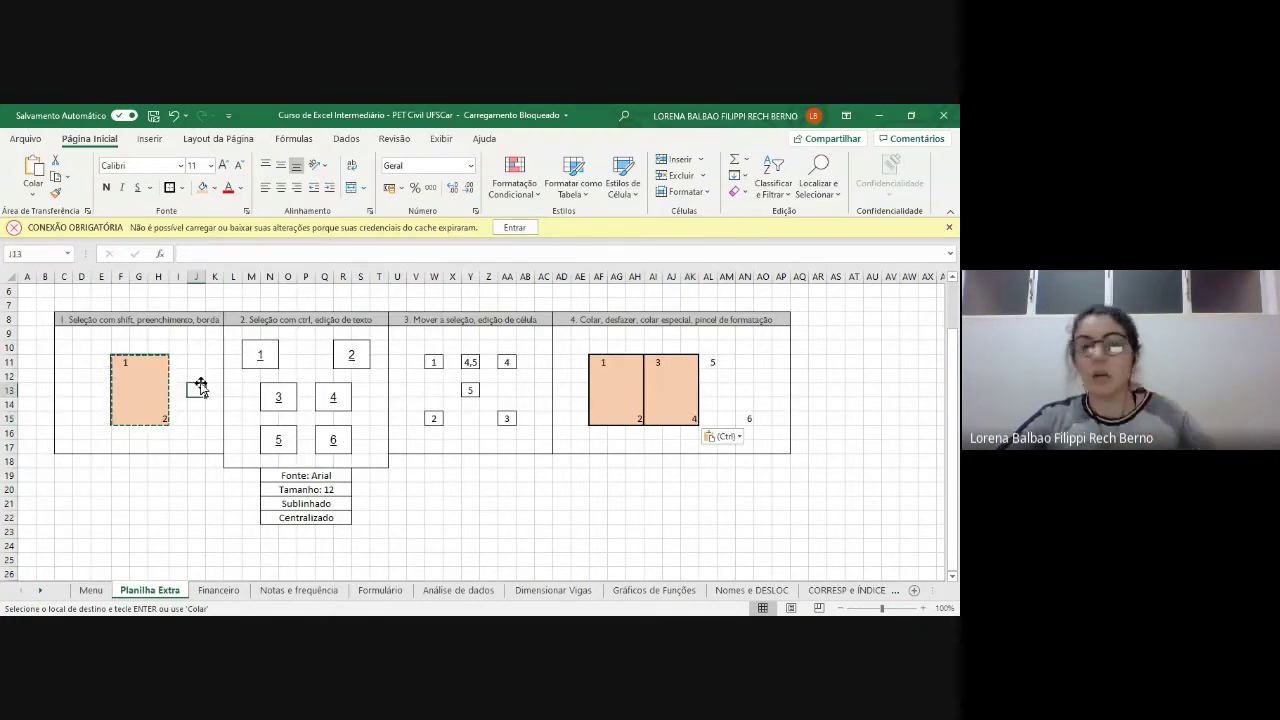
key(Escape)
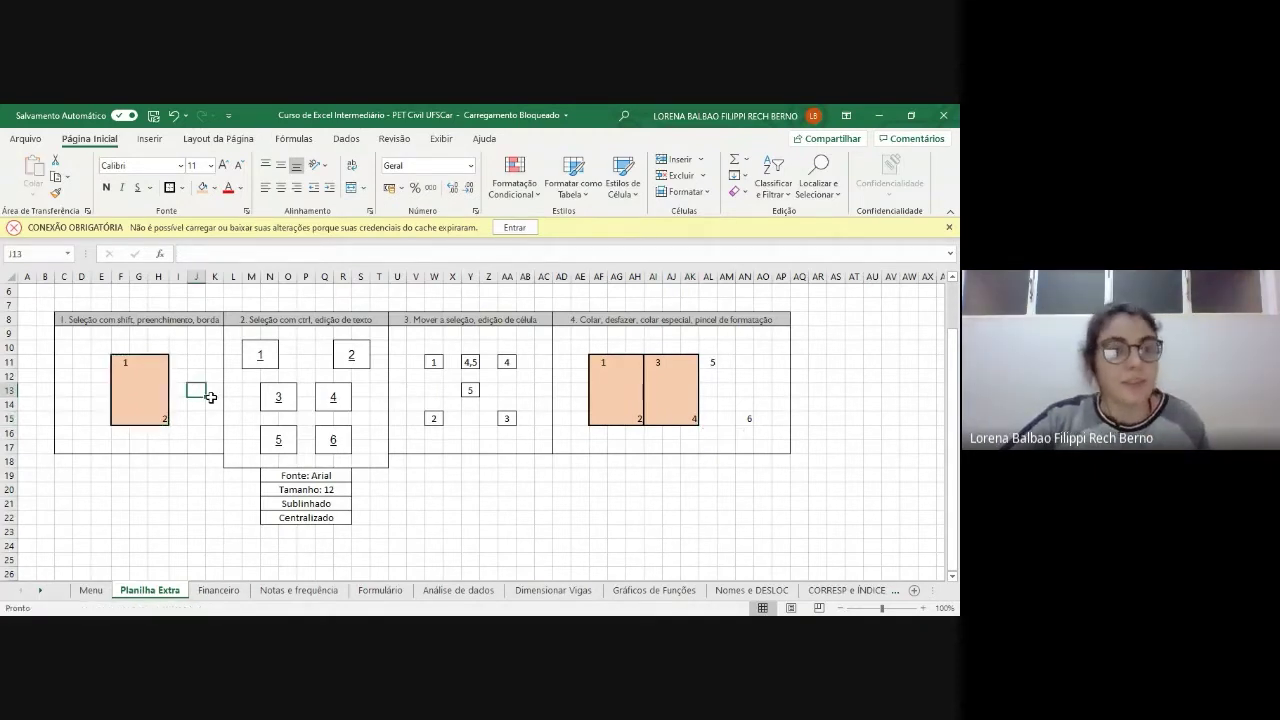
- Apply the formatting of block F11:H15 to AL11:AN15 in section 4 with the Format Painter, and deselect the range
click(117, 364)
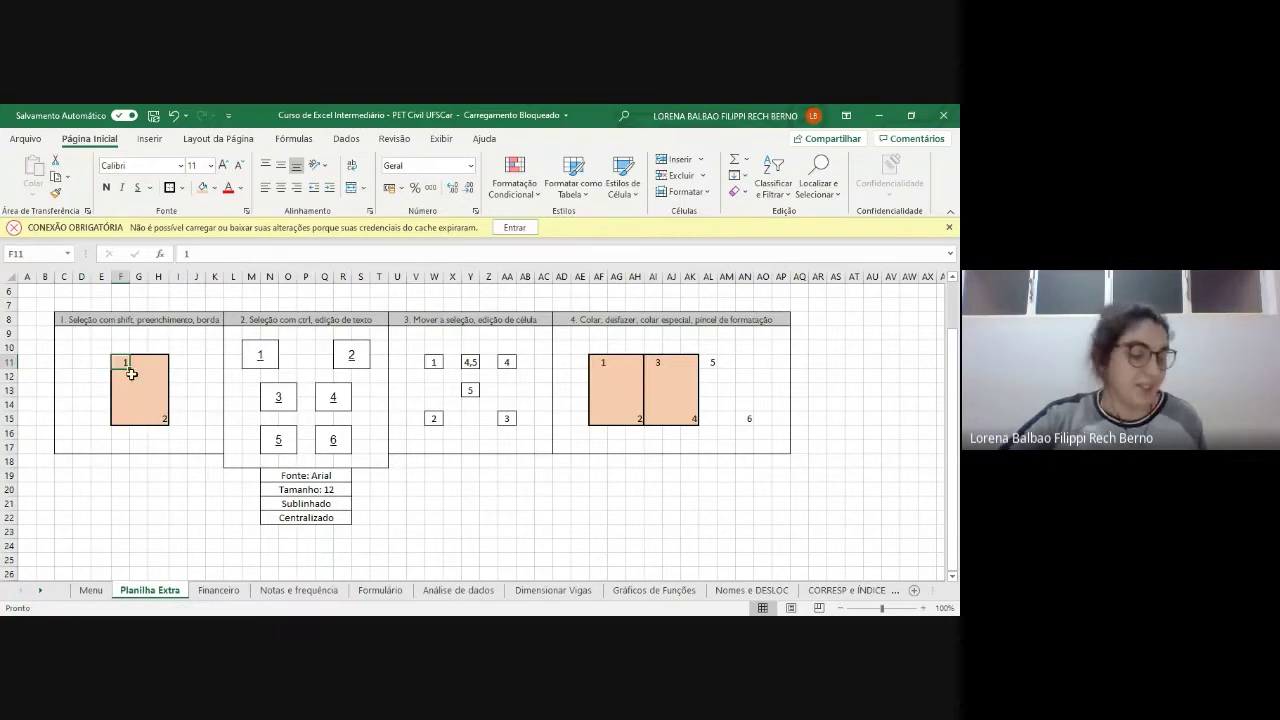
shift+click(163, 421)
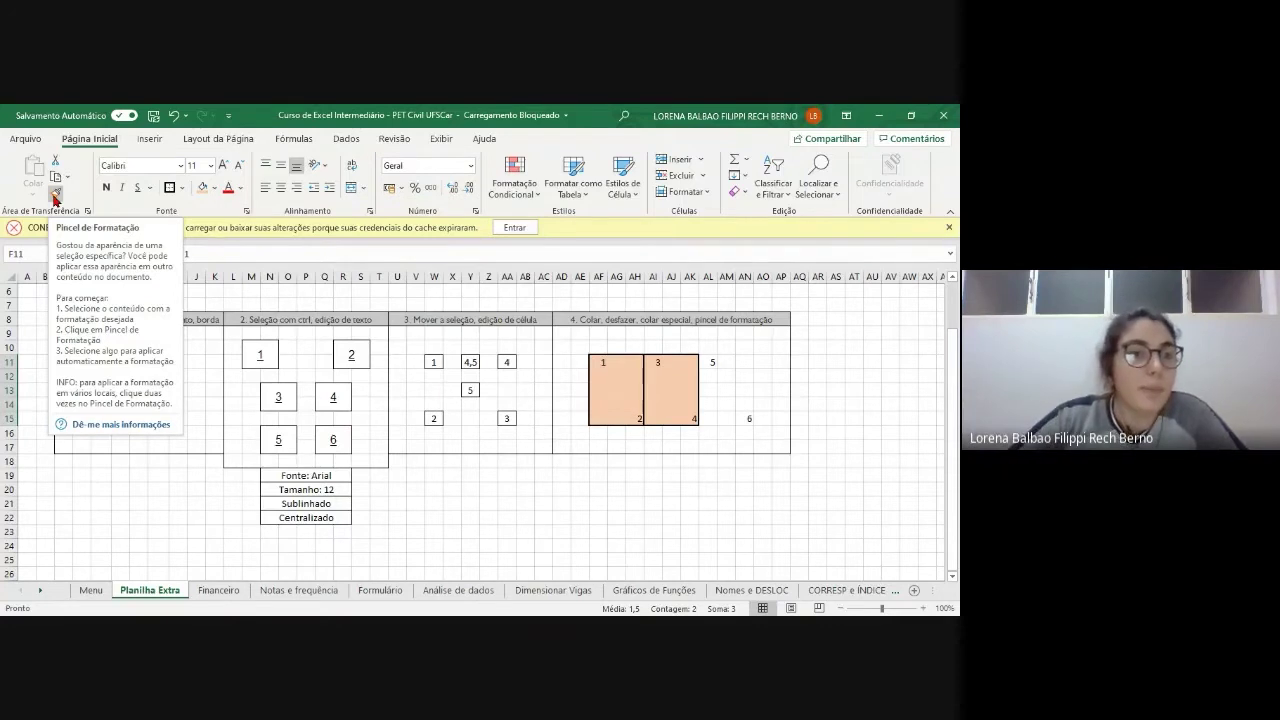
click(55, 196)
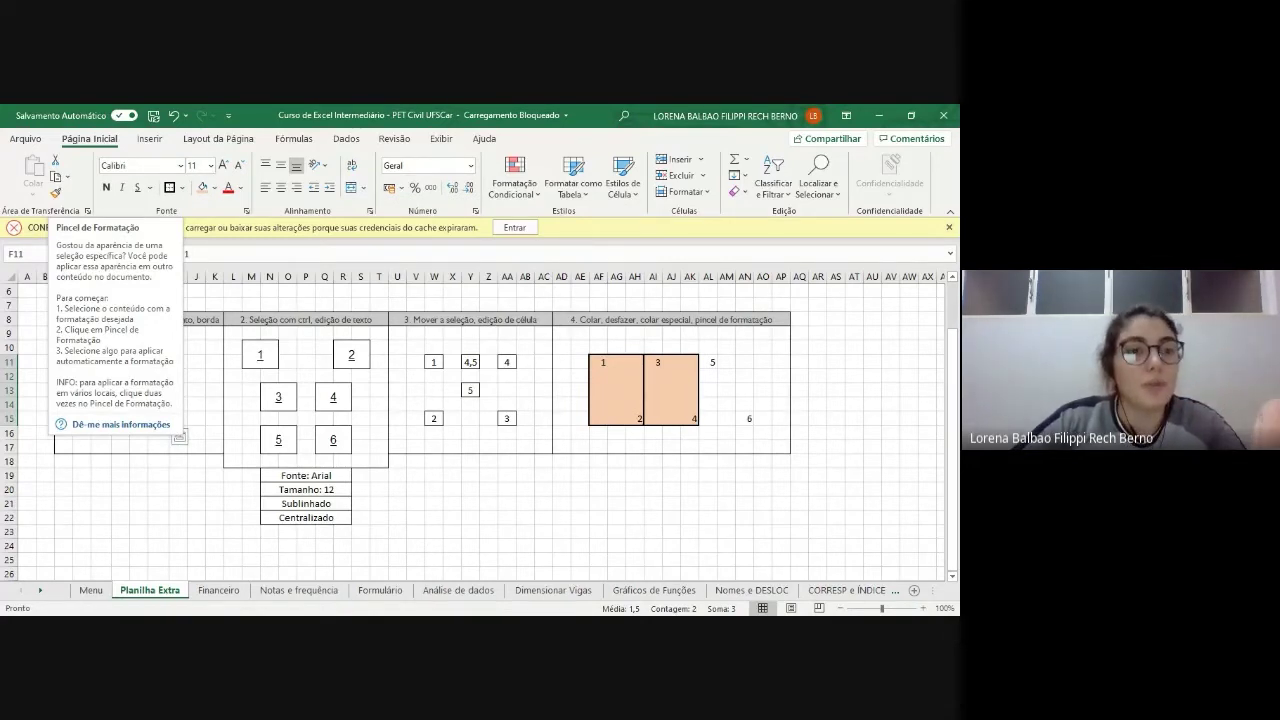
click(56, 194)
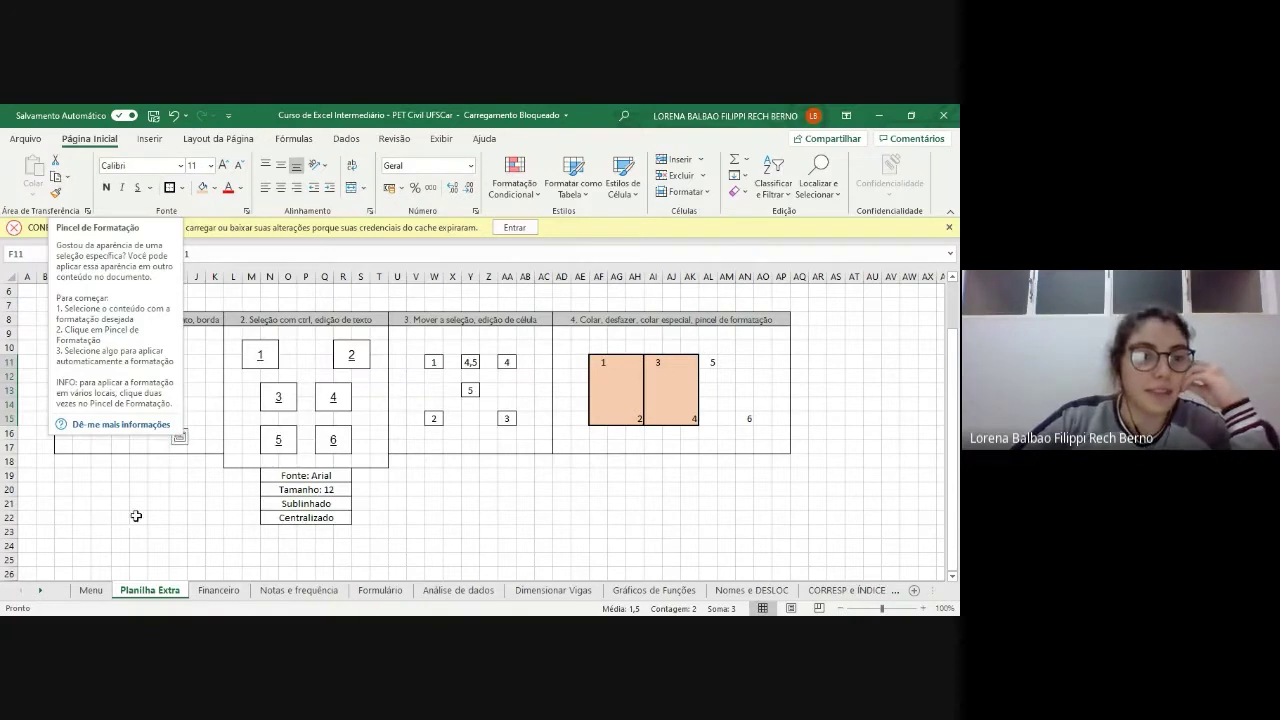
drag(114, 354, 160, 420)
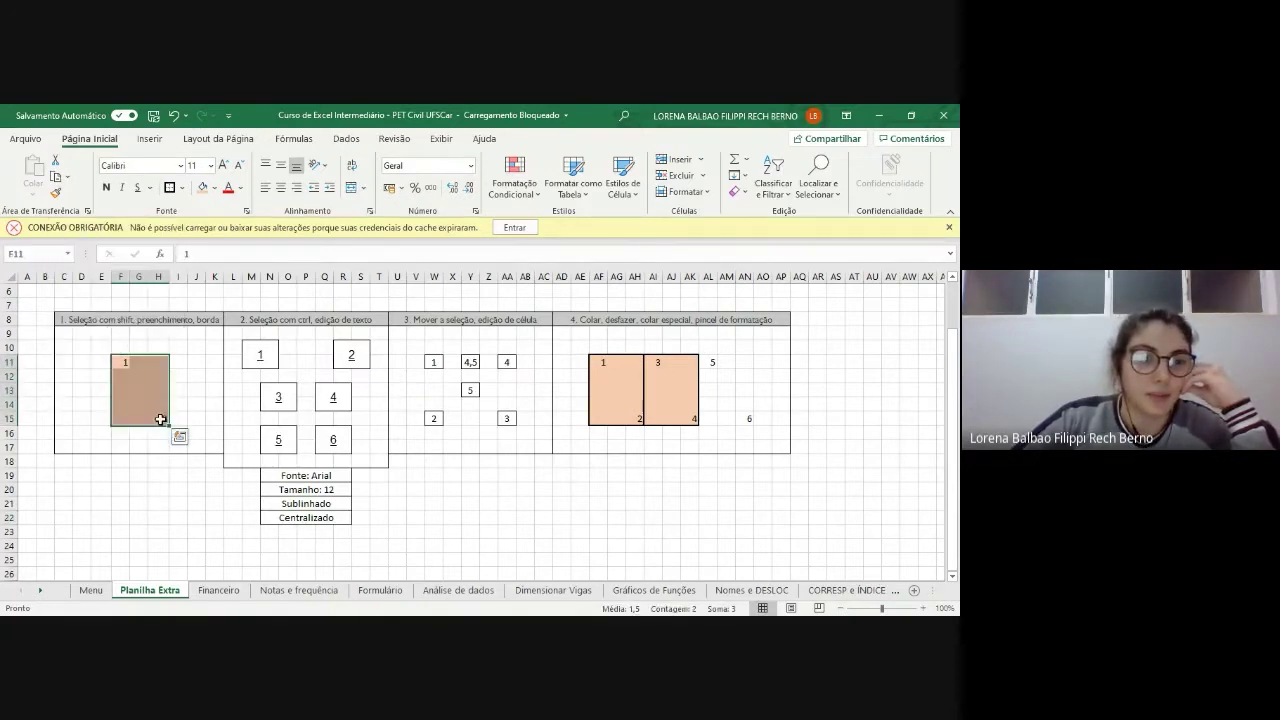
click(55, 192)
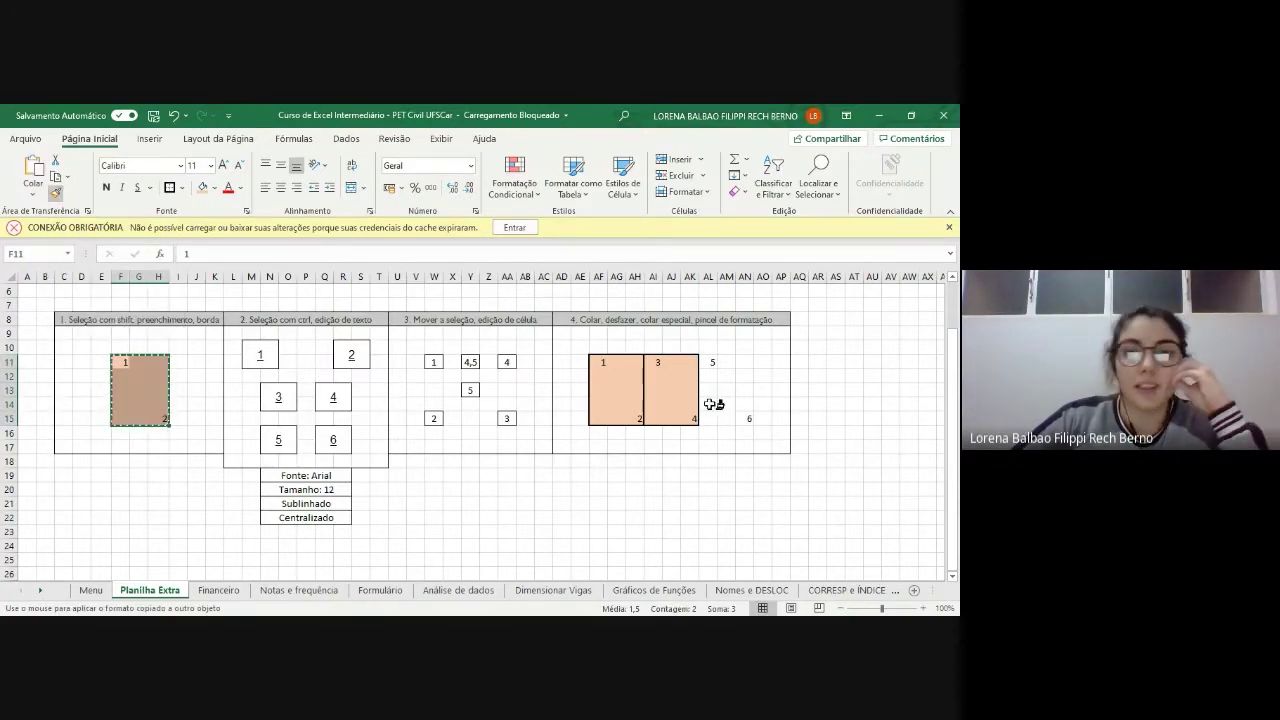
drag(712, 362, 748, 421)
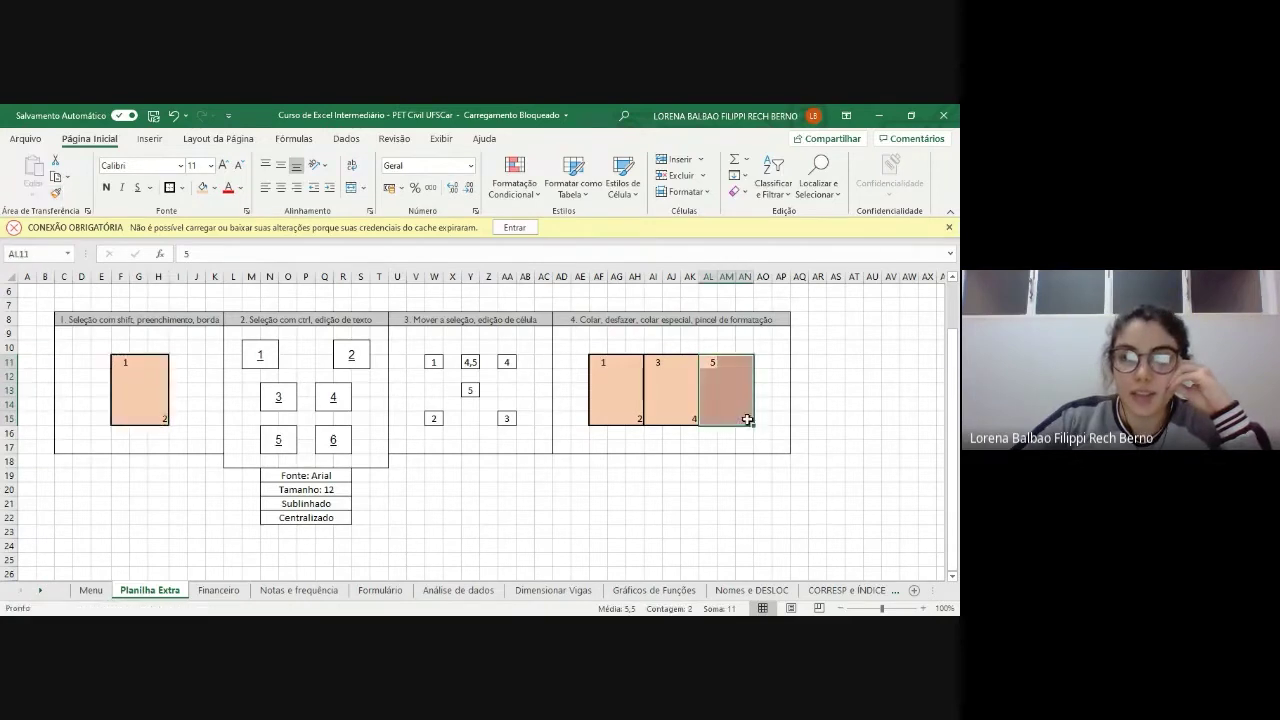
click(852, 445)
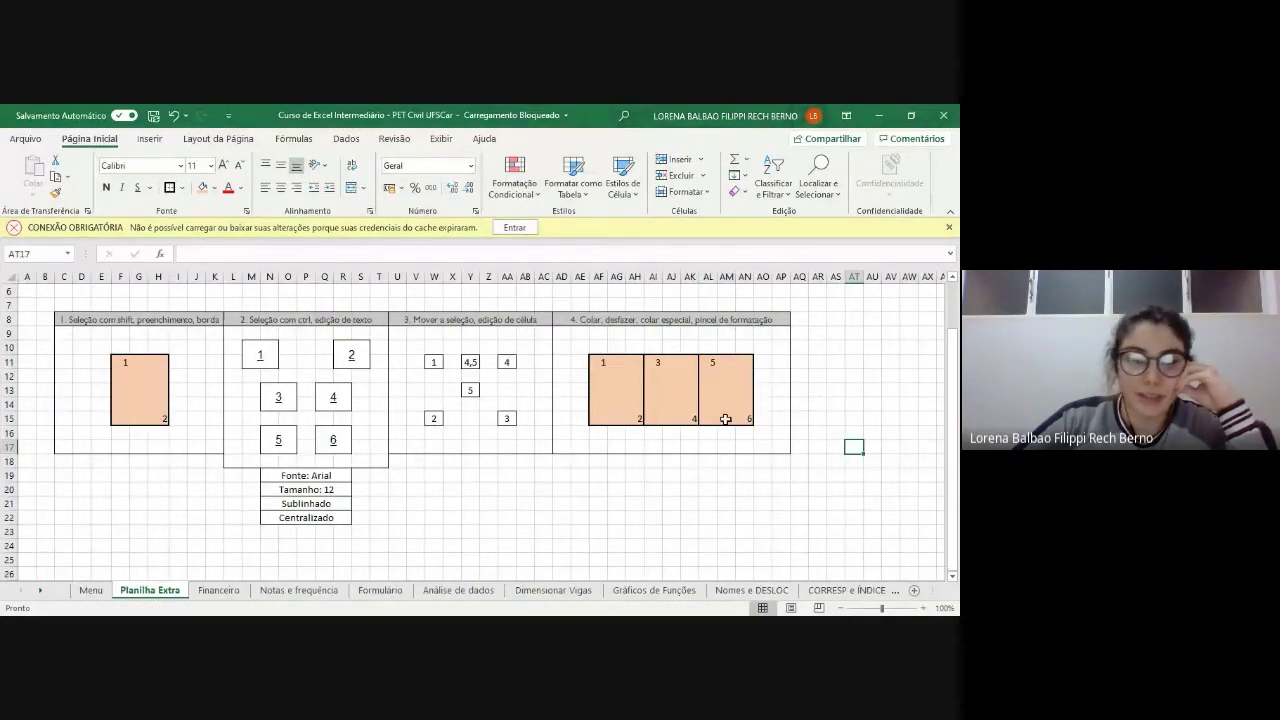
- Apply the formatting of F11:H15 repeatedly with the locked Format Painter to AS11:AU15, AG19:AI23 and AM19:AO23
drag(118, 360, 160, 418)
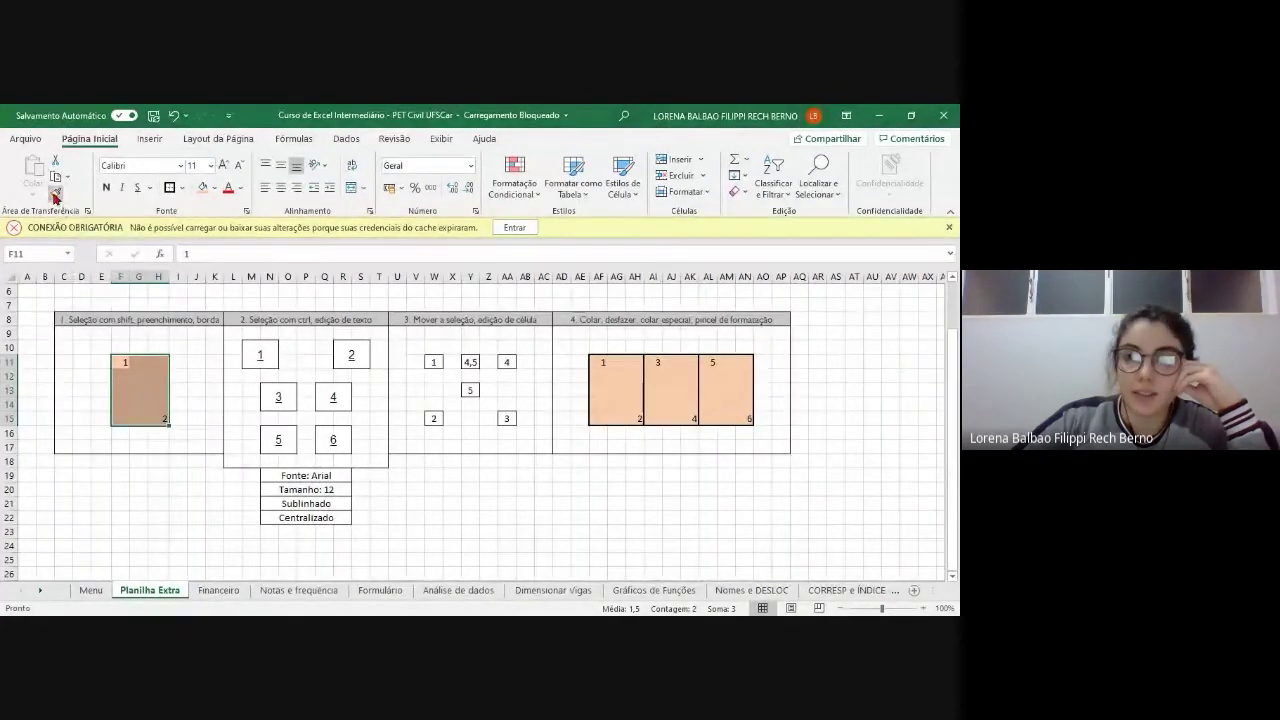
click(55, 194)
drag(834, 360, 880, 424)
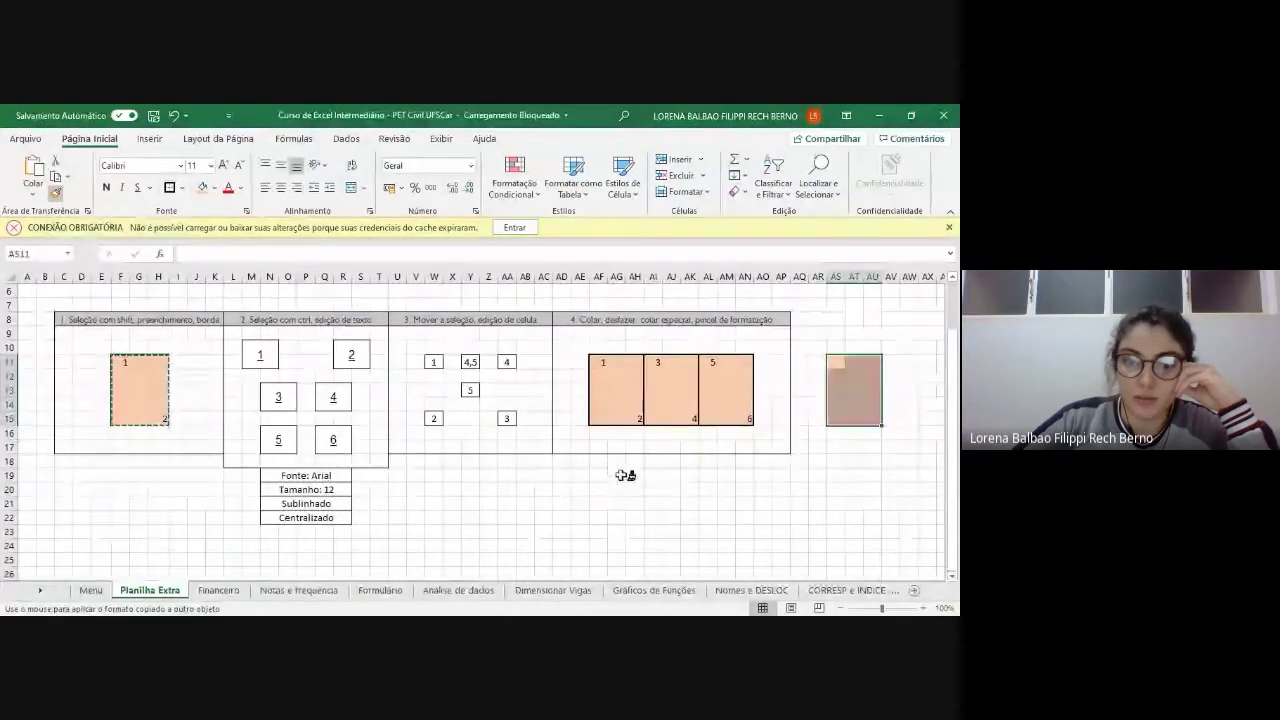
drag(623, 477, 658, 533)
drag(728, 477, 772, 533)
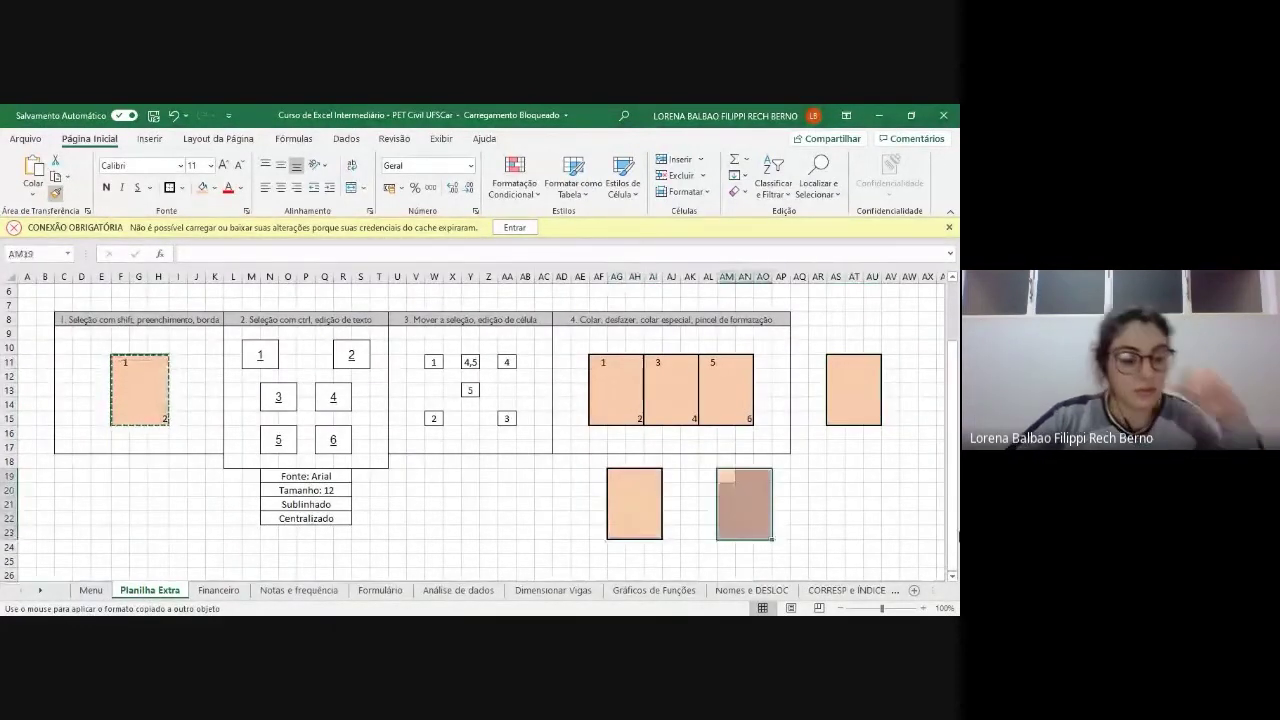
- Undo the three extra formatting copies outside the exercise sections, and clear the pending copy by selecting AL19
key(ctrl+z)
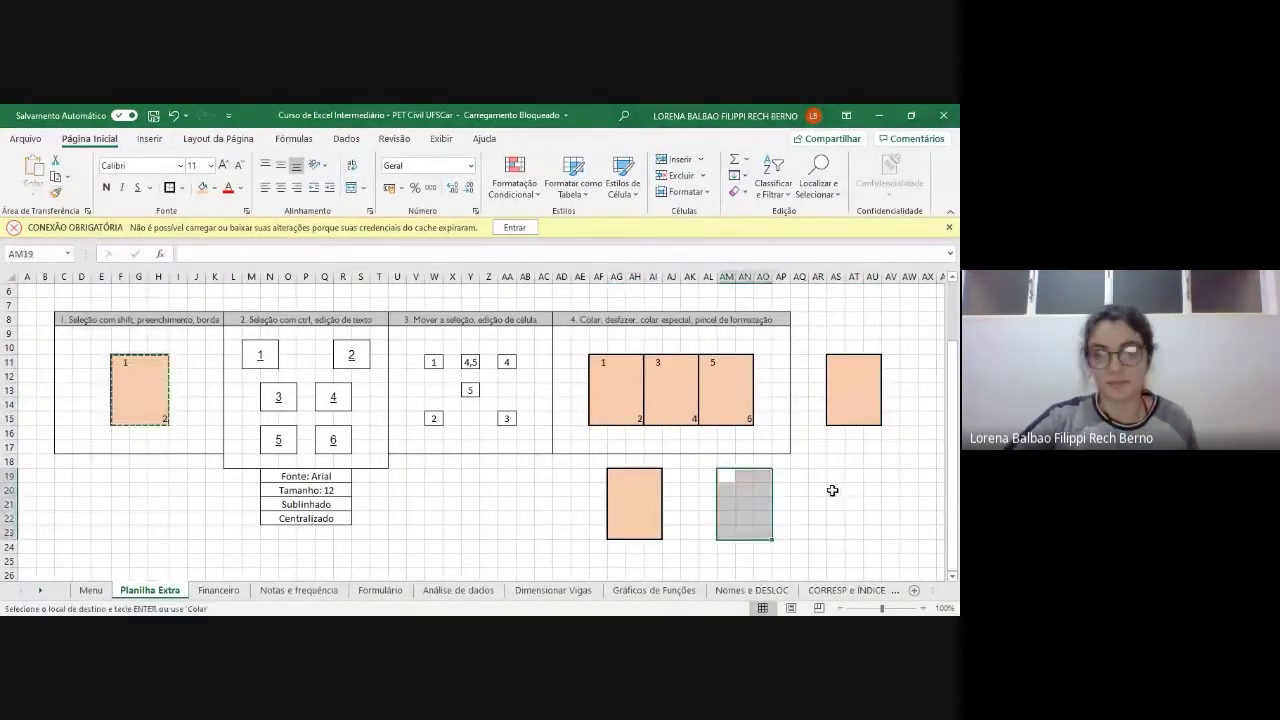
key(ctrl+z)
key(ctrl+z)
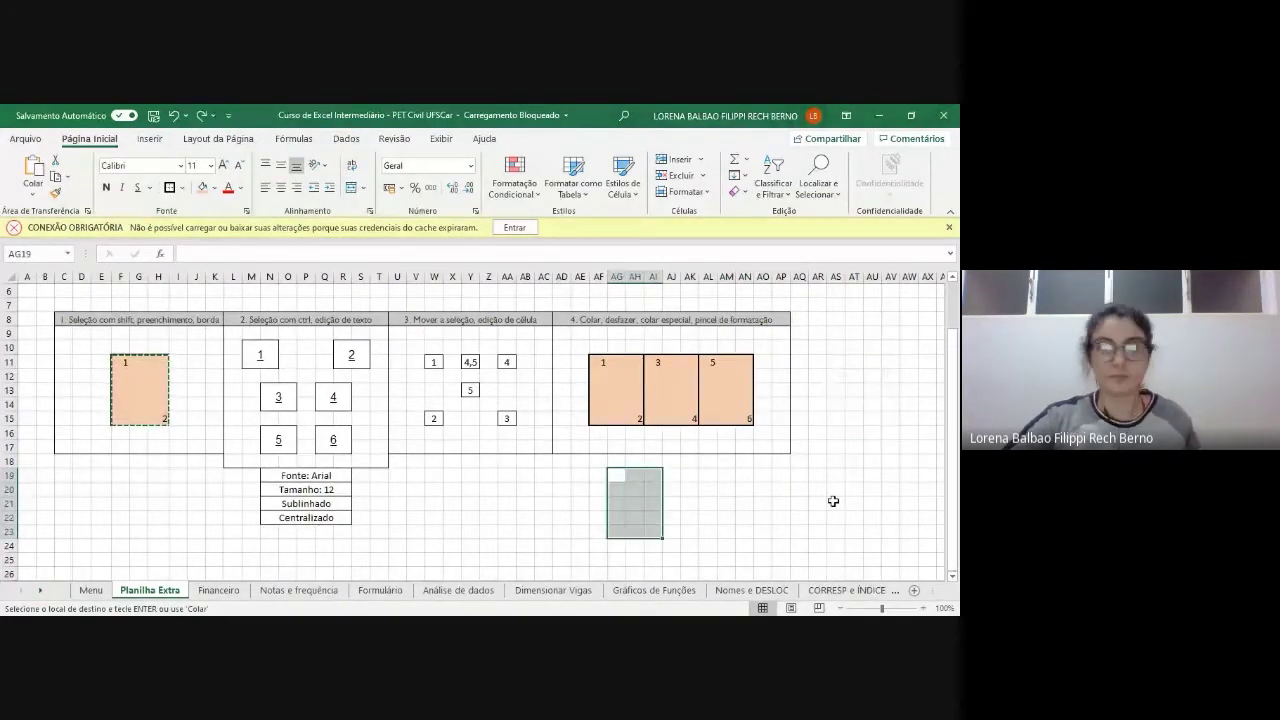
click(706, 477)
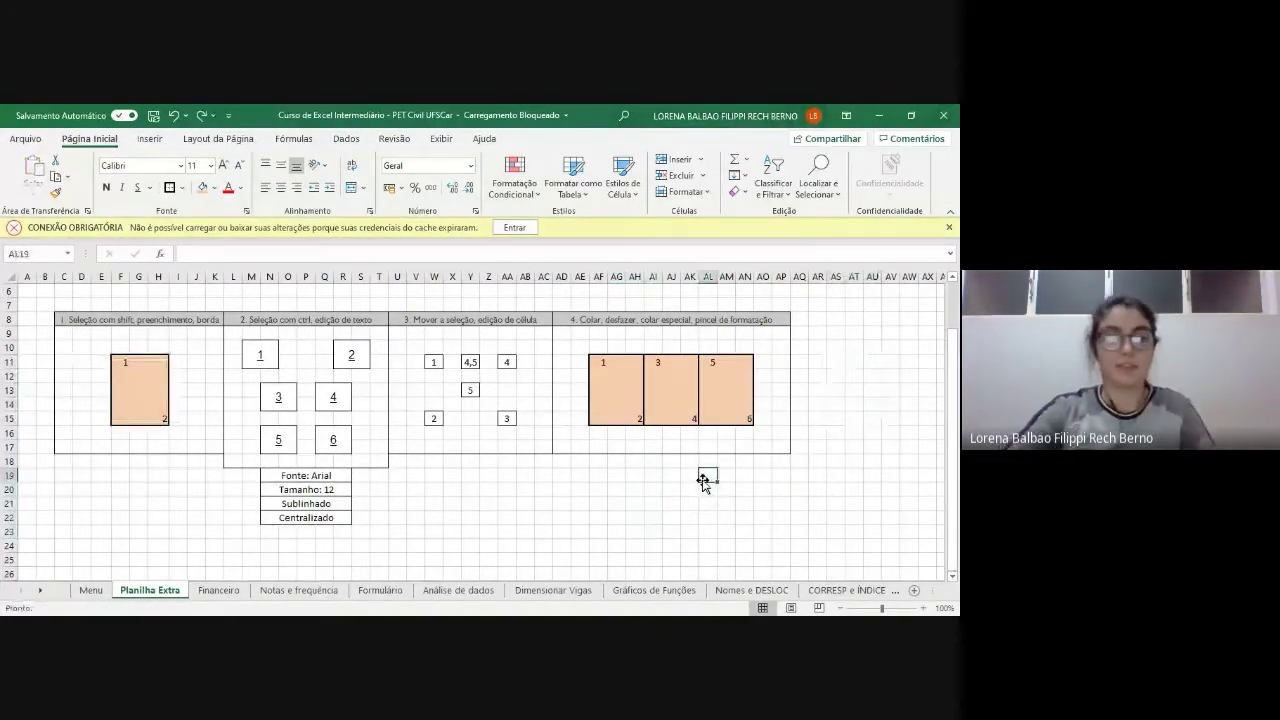
- Open the Financeiro sheet and select cells F13 and F14 in the Descrição column of the financial table
click(229, 594)
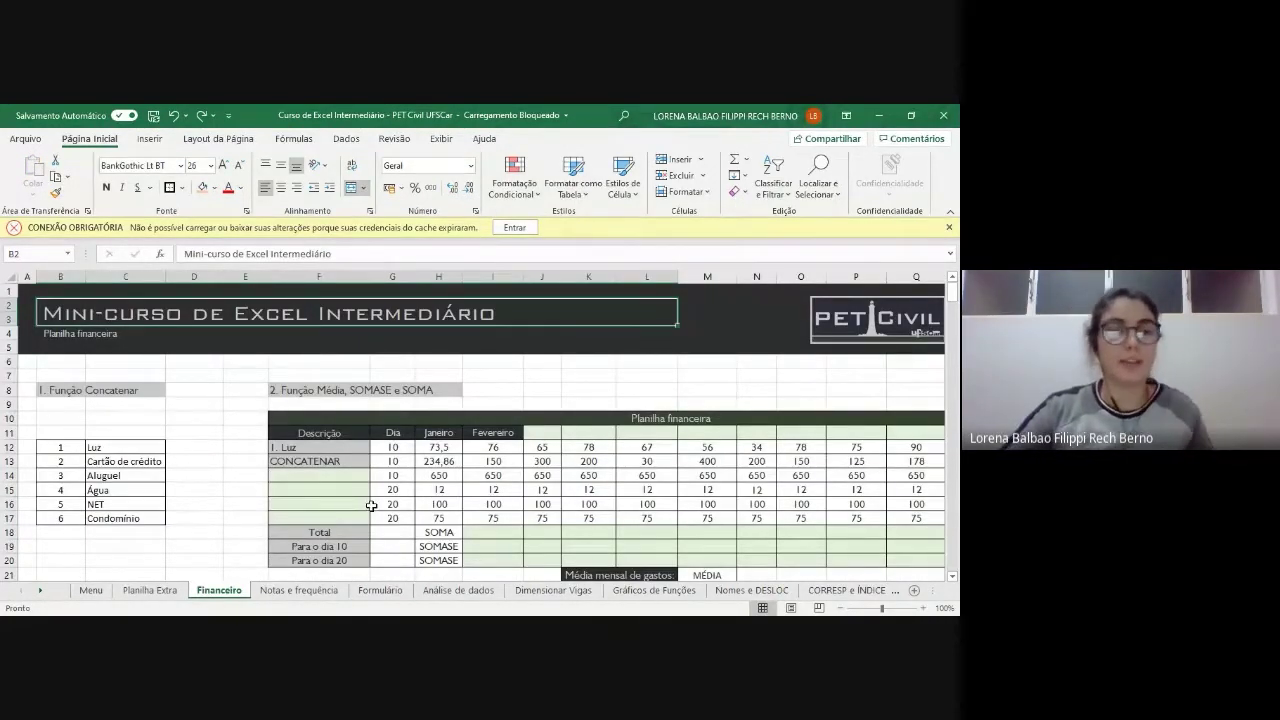
scroll(371, 506, down, 1)
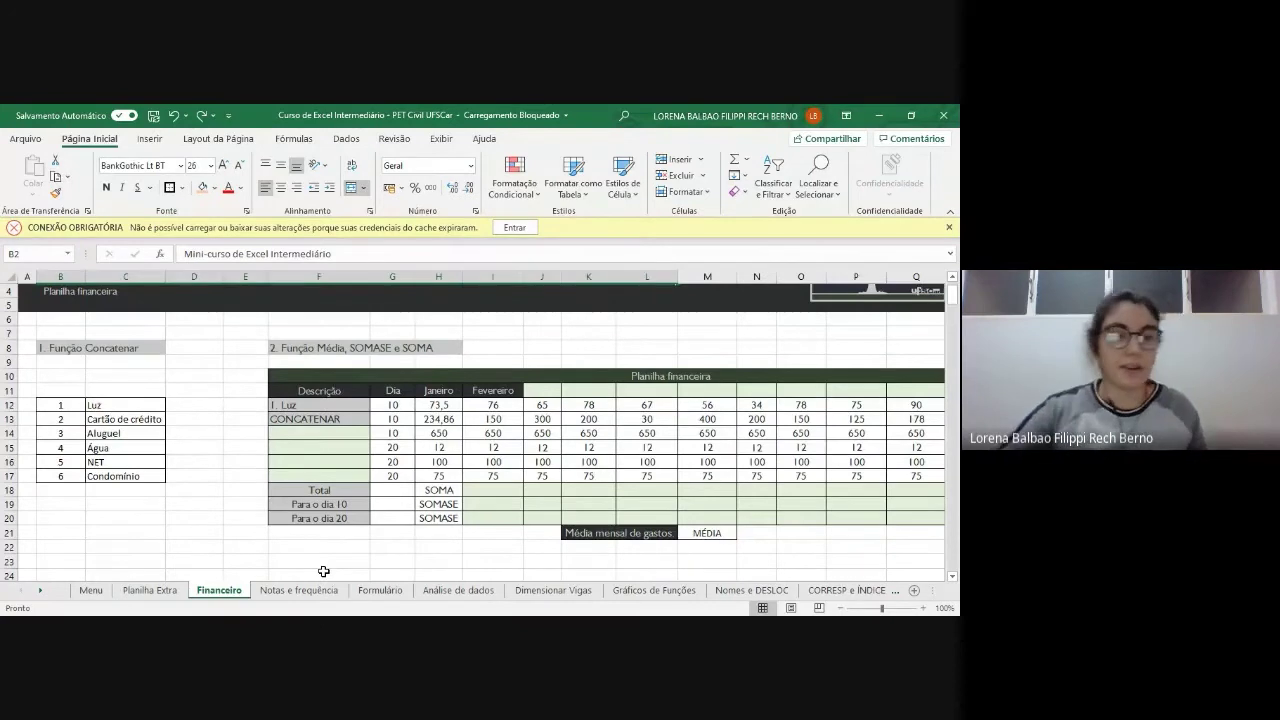
click(322, 418)
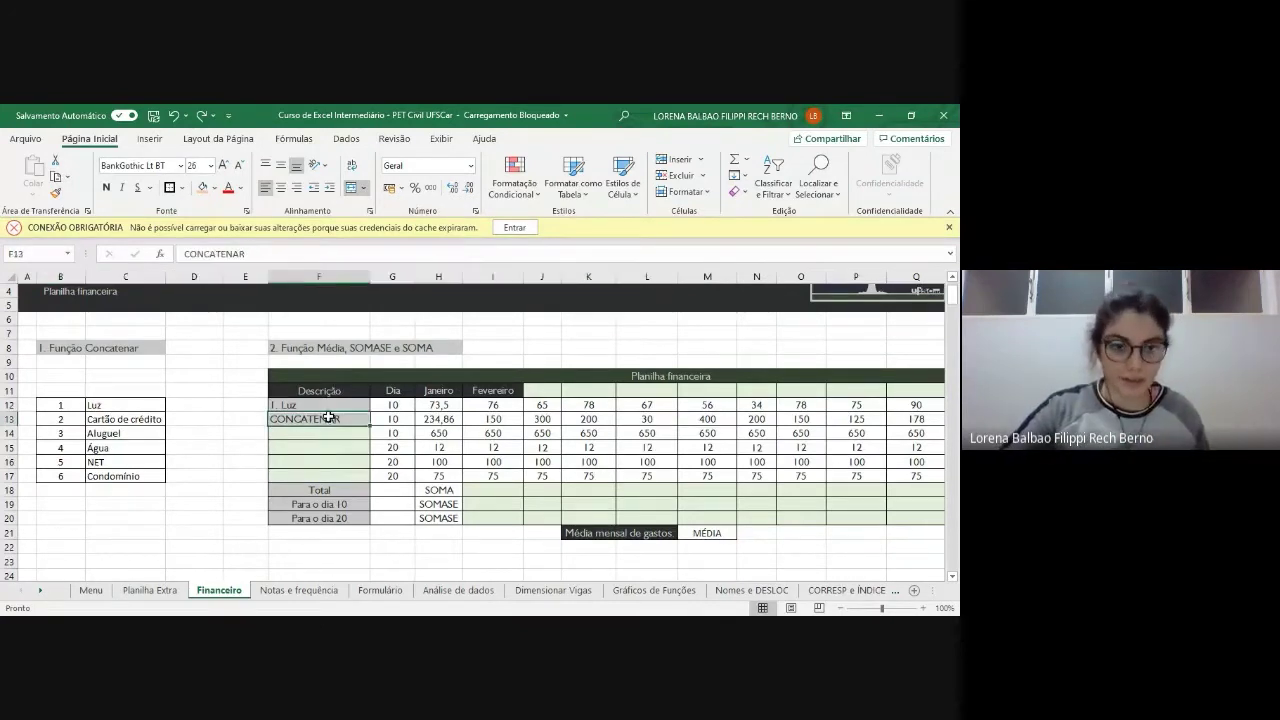
click(308, 433)
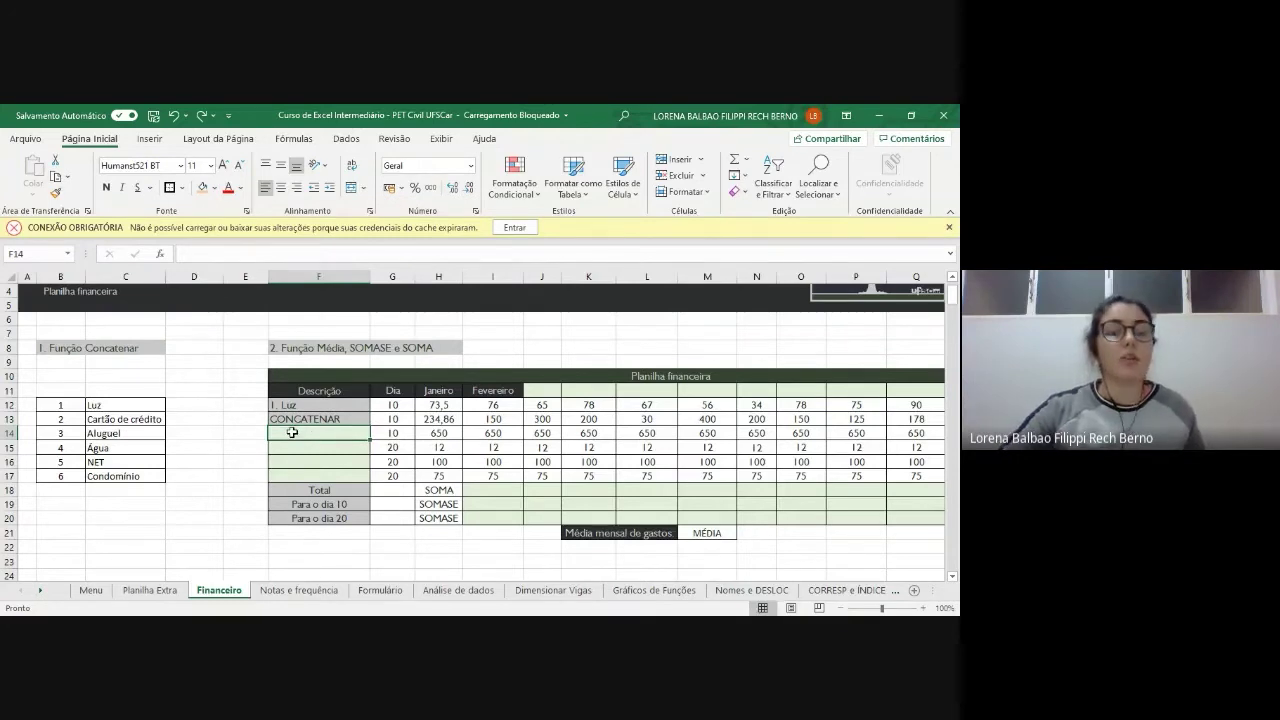
double_click(292, 433)
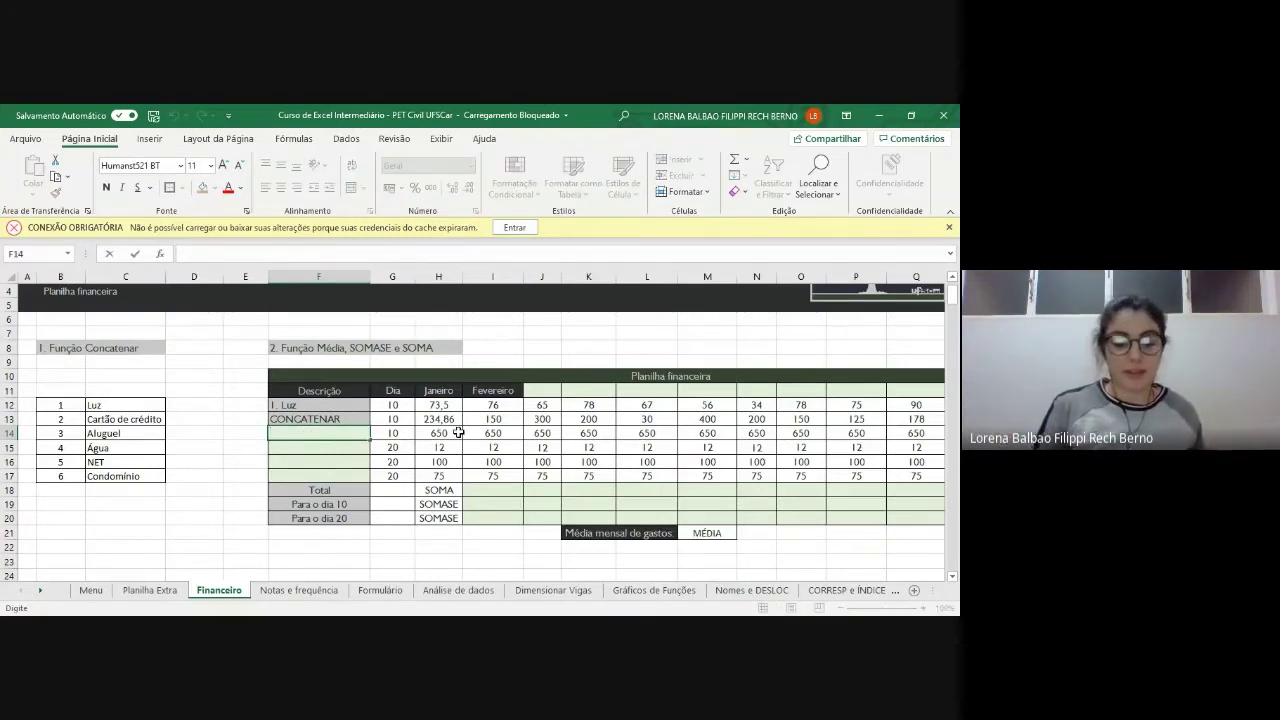
text(=)
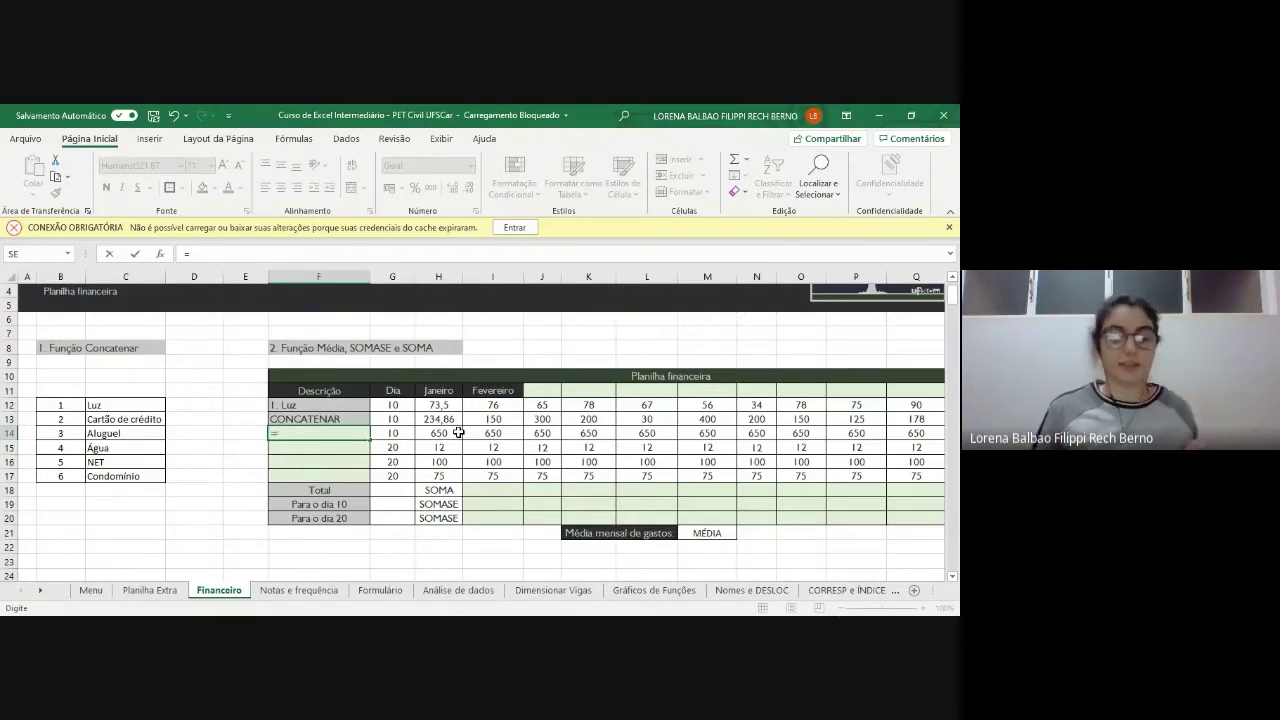
text(CONCA)
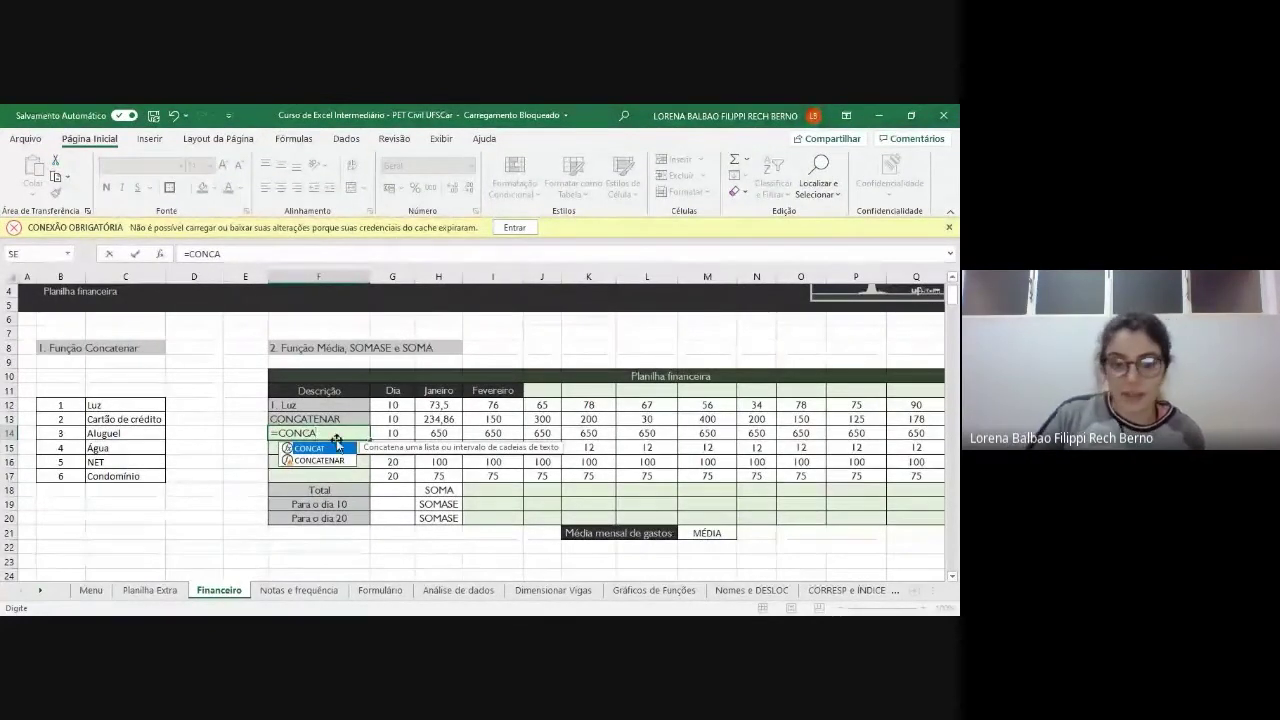
key(Down)
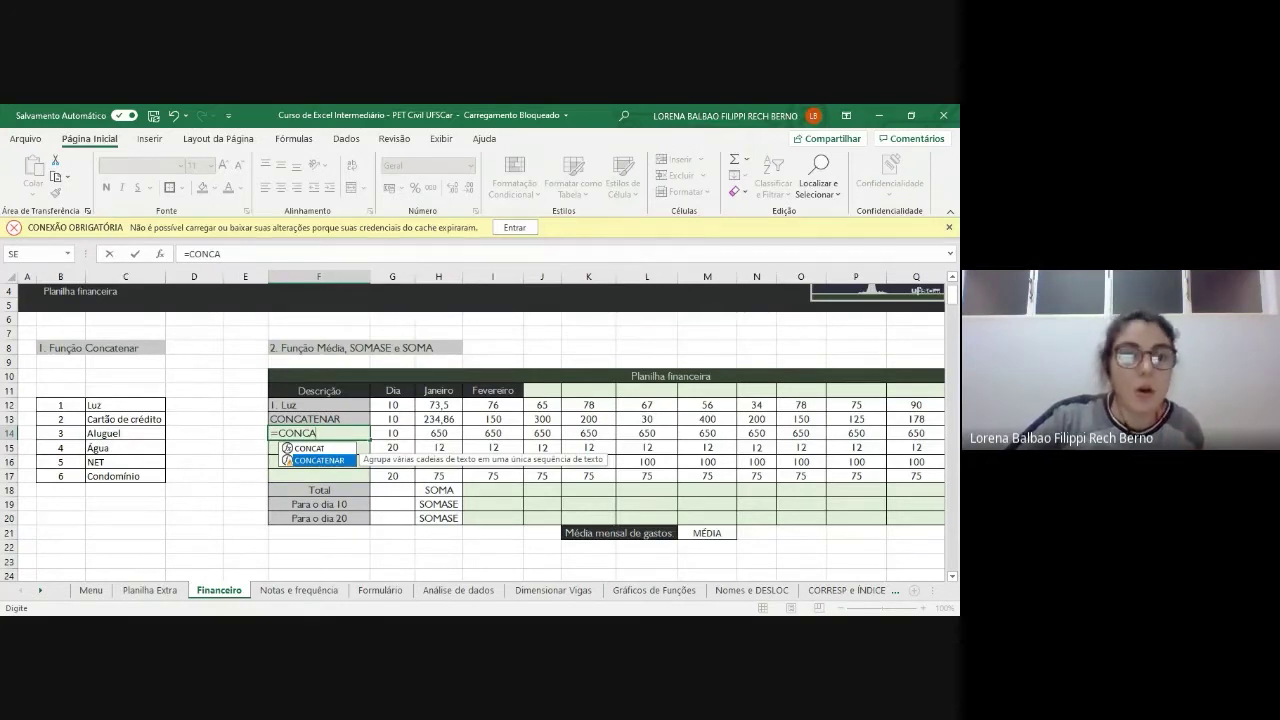
key(Tab)
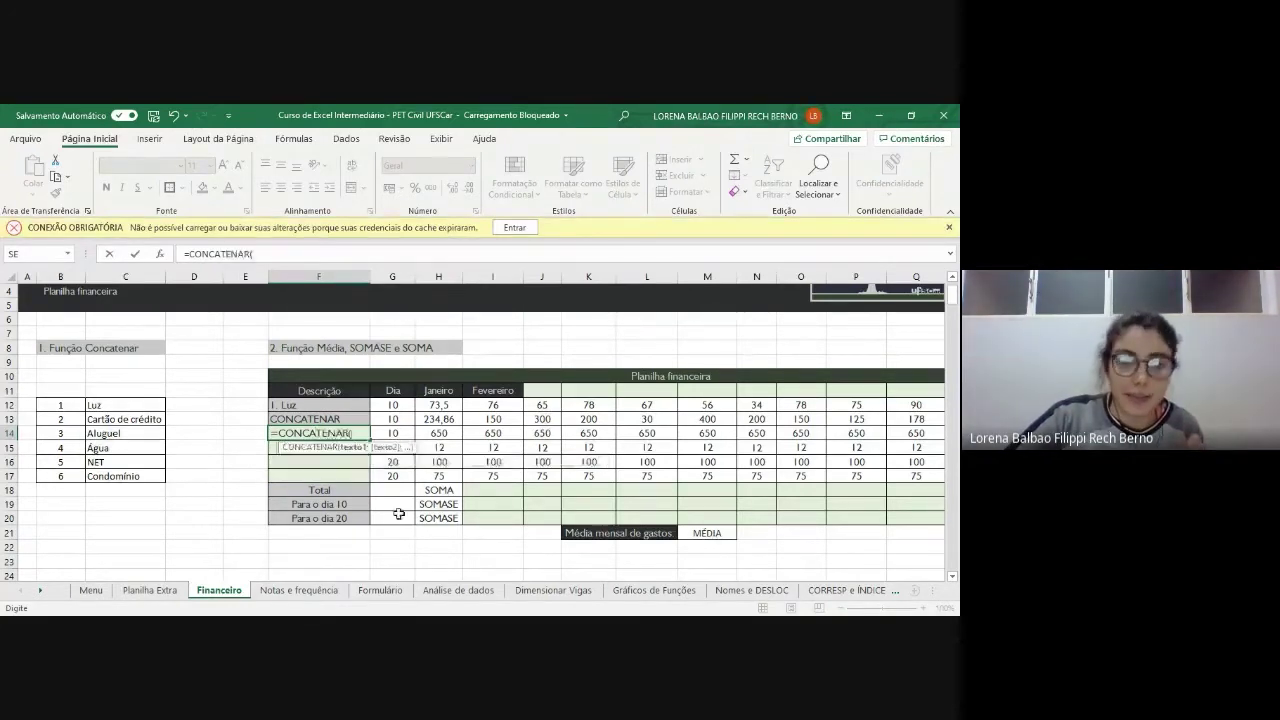
key(ctrl+z)
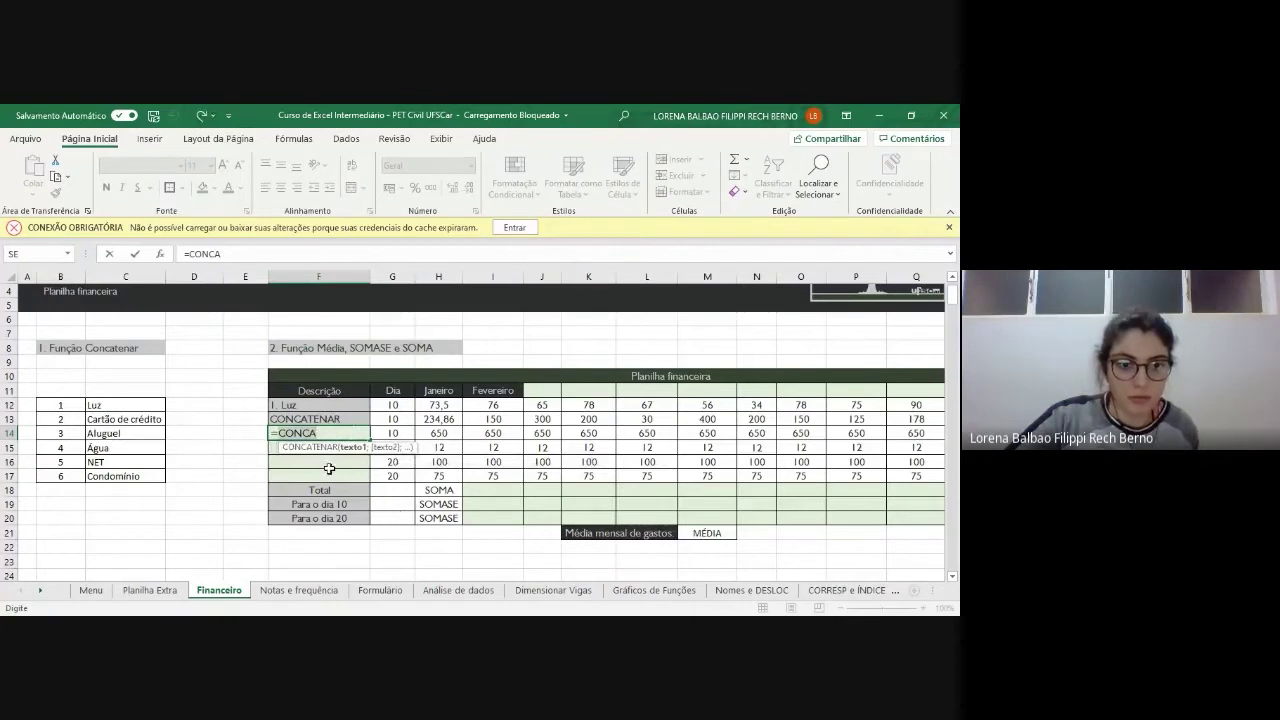
click(325, 436)
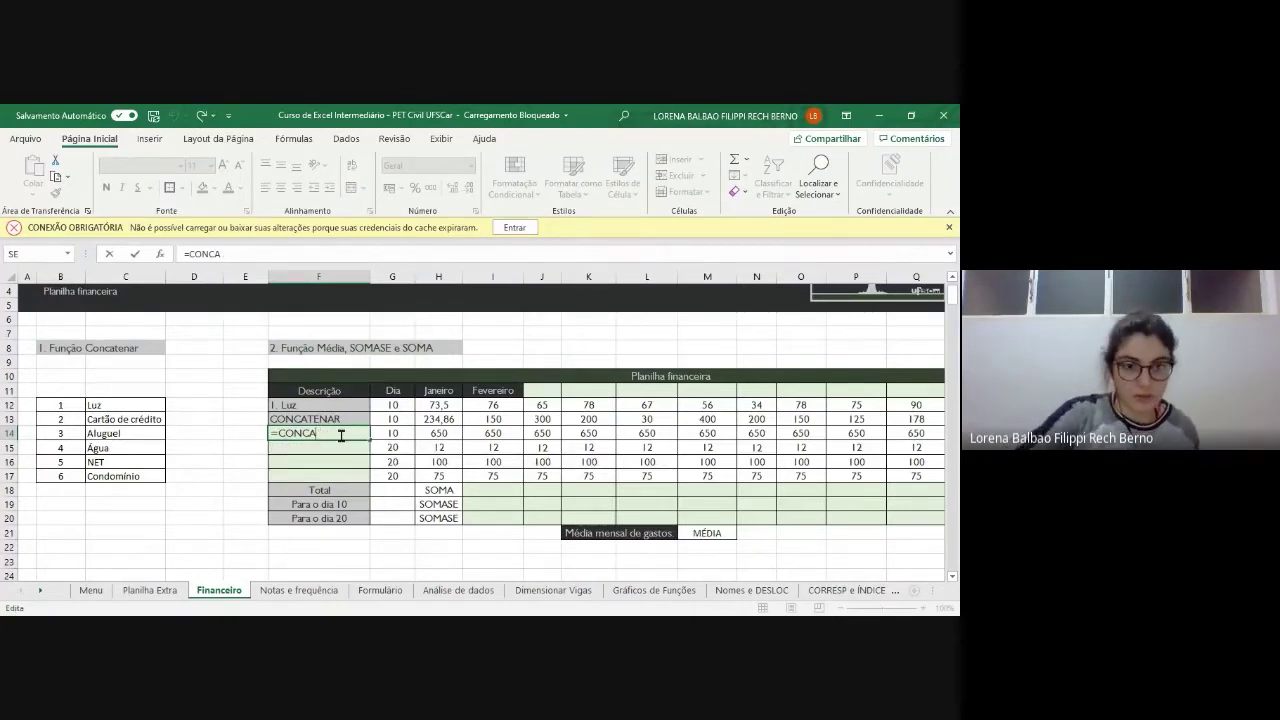
text(T)
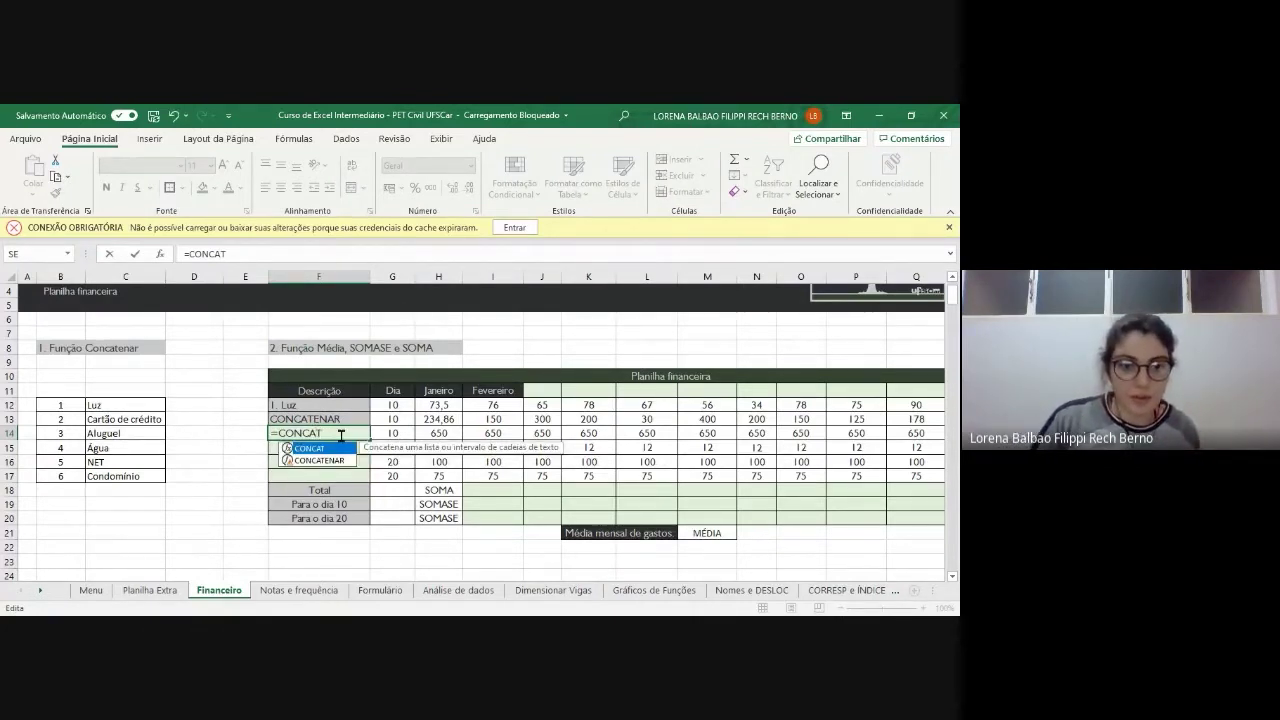
key(Down)
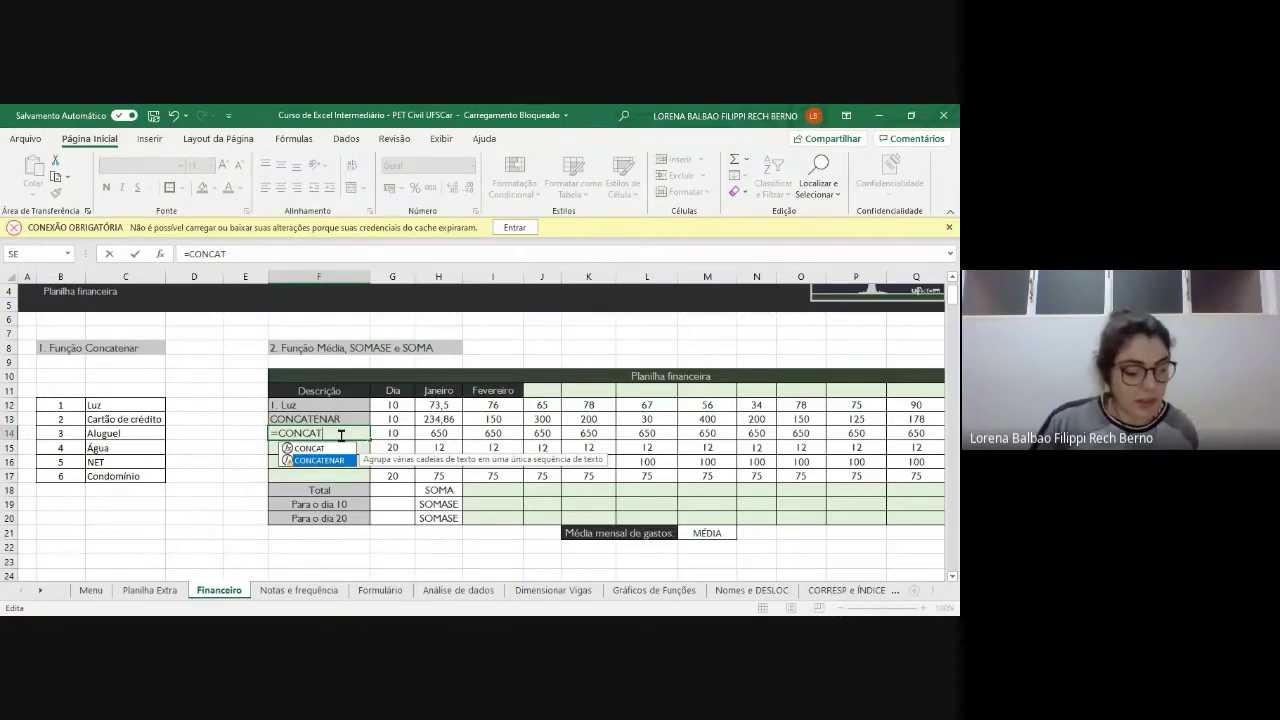
key(Tab)
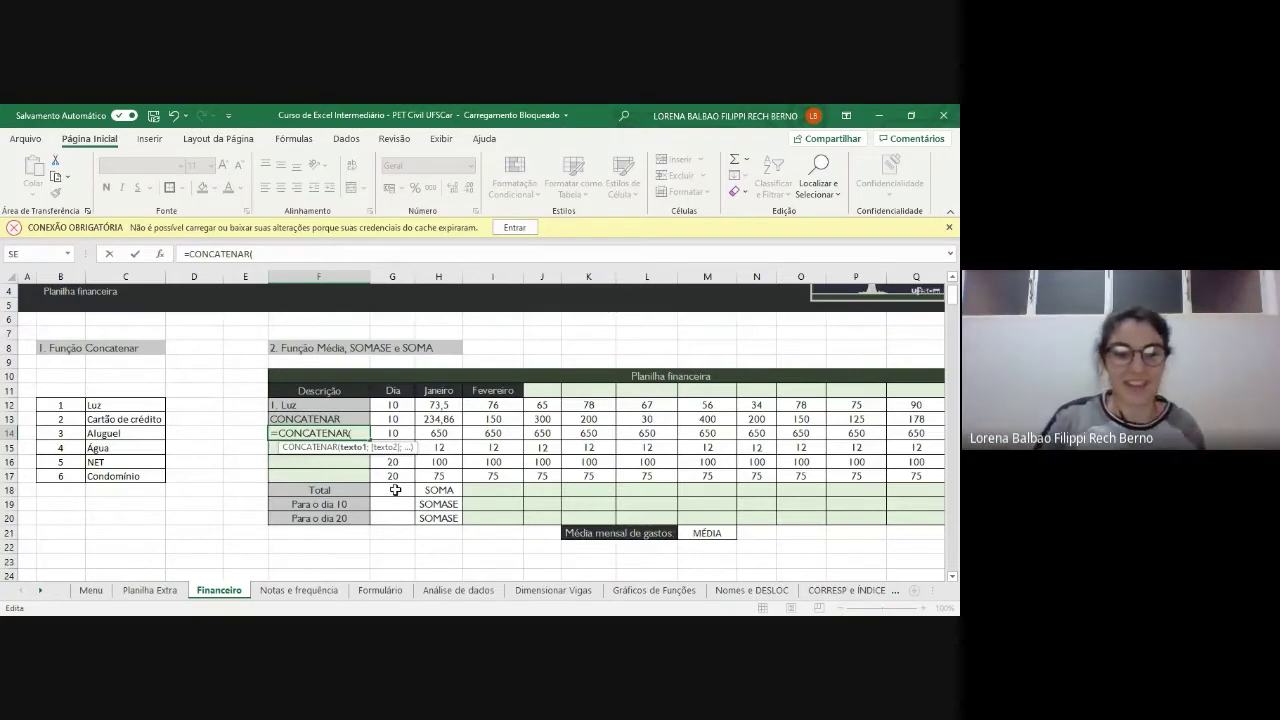
key(BackSpace)
key(BackSpace)
key(BackSpace)
key(BackSpace)
key(BackSpace)
key(BackSpace)
key(BackSpace)
key(BackSpace)
key(BackSpace)
key(BackSpace)
key(BackSpace)
key(BackSpace)
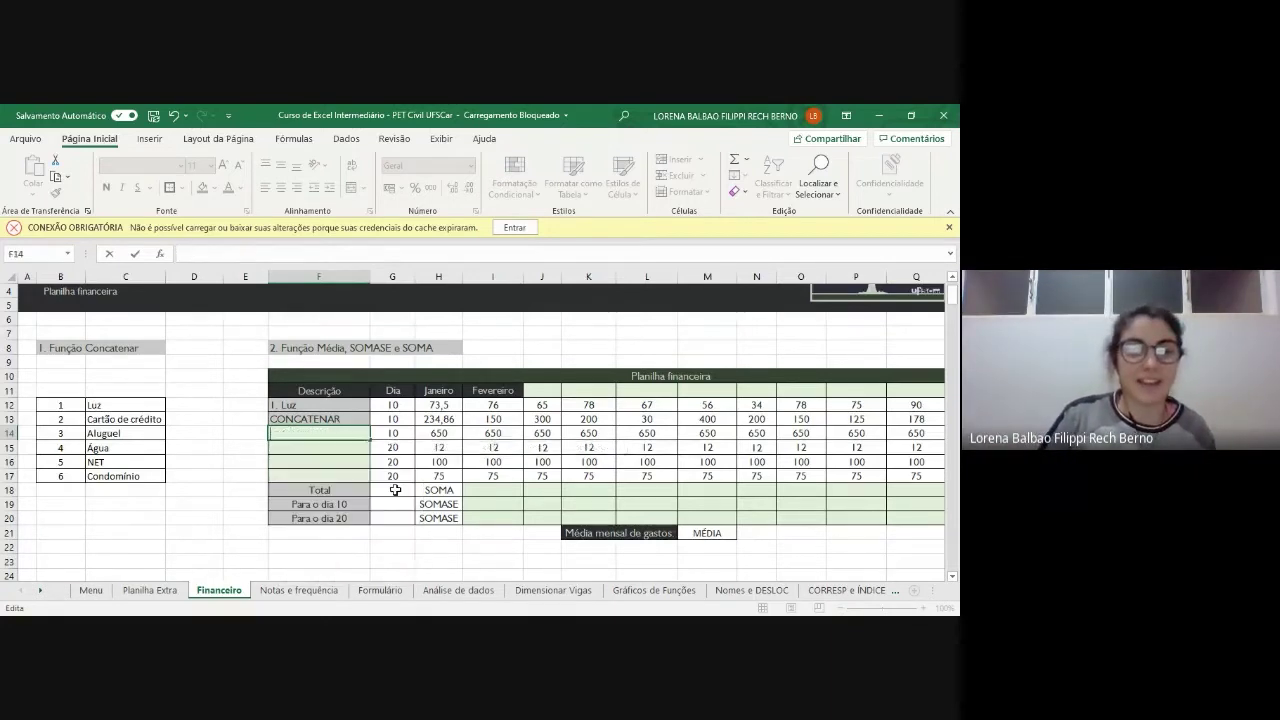
- Replace the text in F12 with the formula =CONCATENAR(B12;C12) to join the item number and description
click(331, 405)
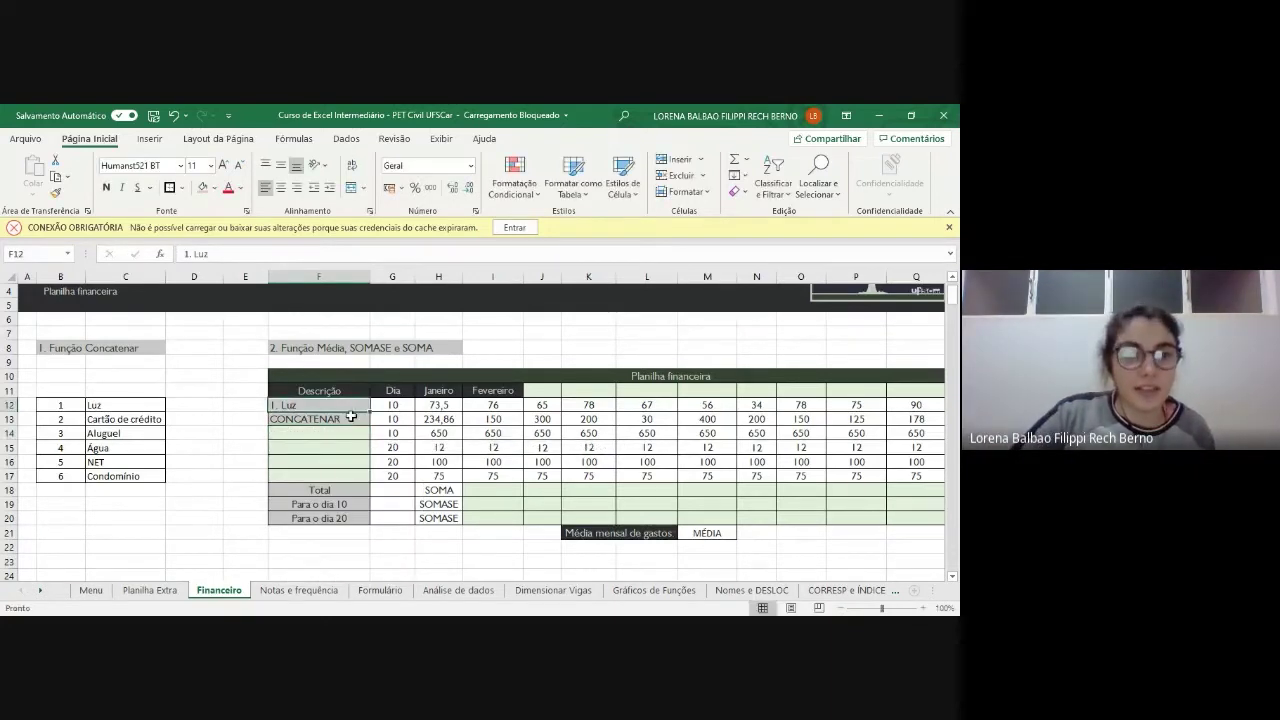
double_click(333, 408)
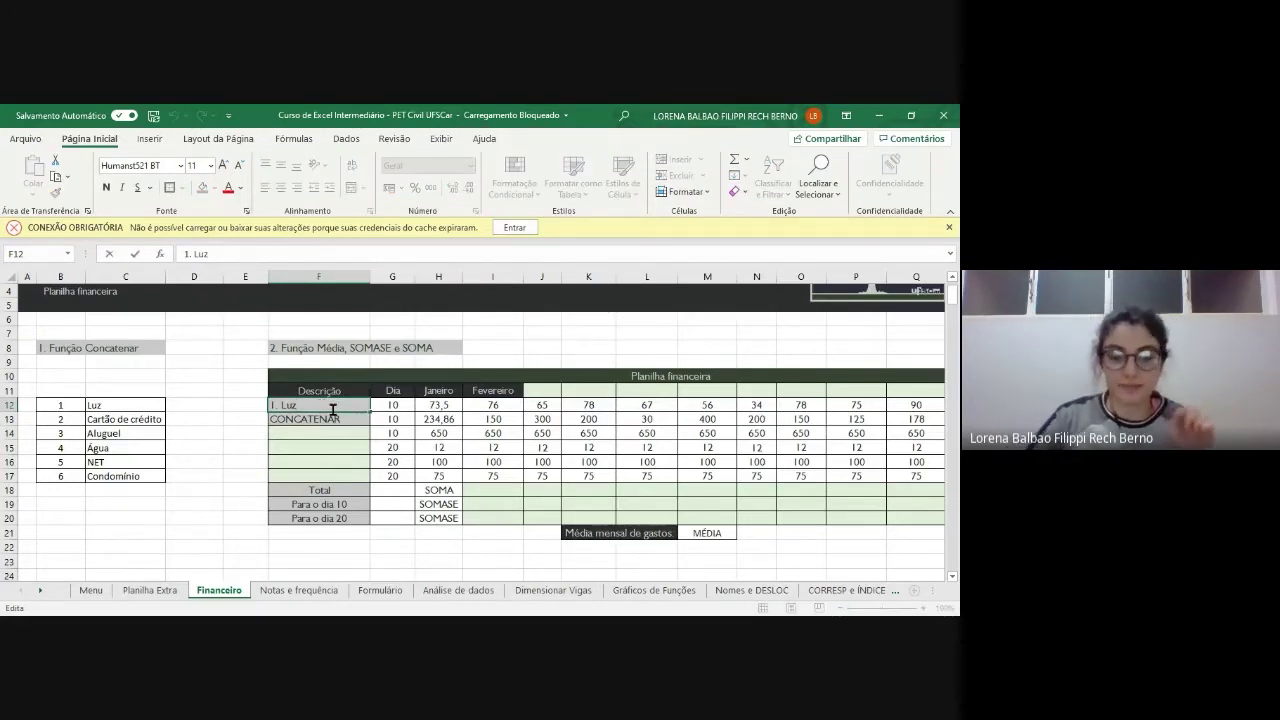
key(BackSpace)
key(BackSpace)
key(BackSpace)
key(BackSpace)
text(=C)
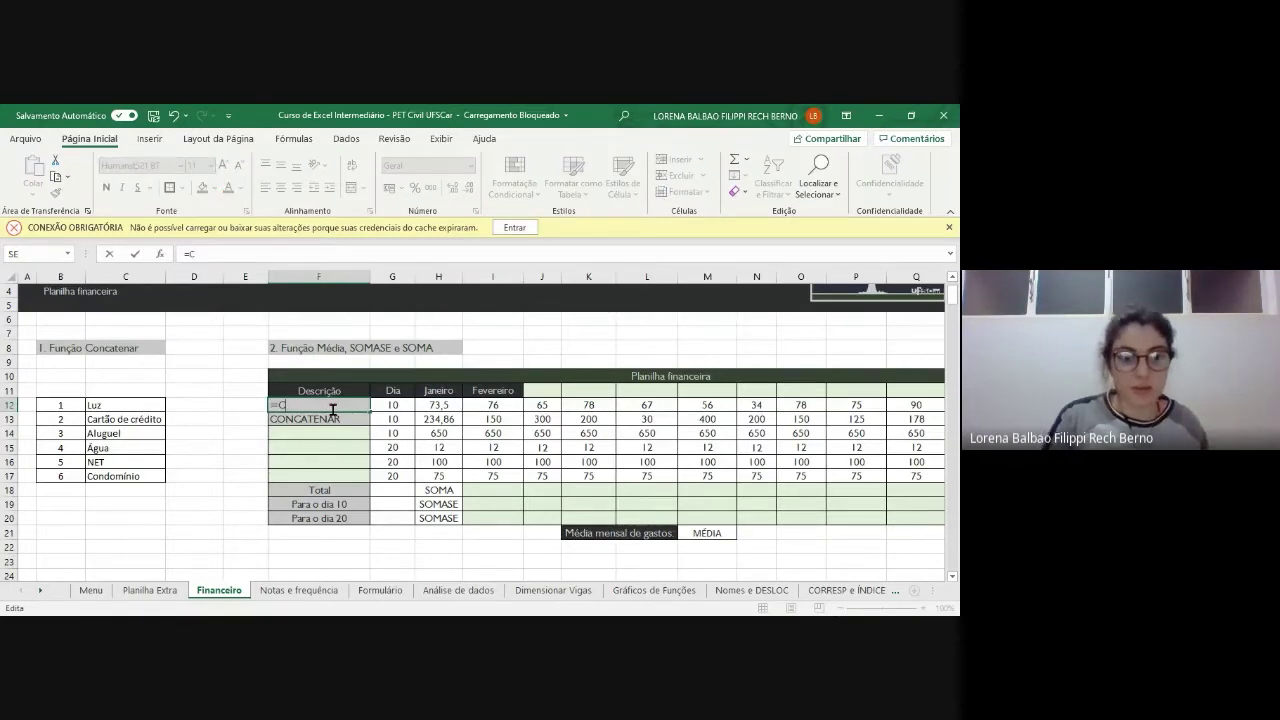
text(ONC)
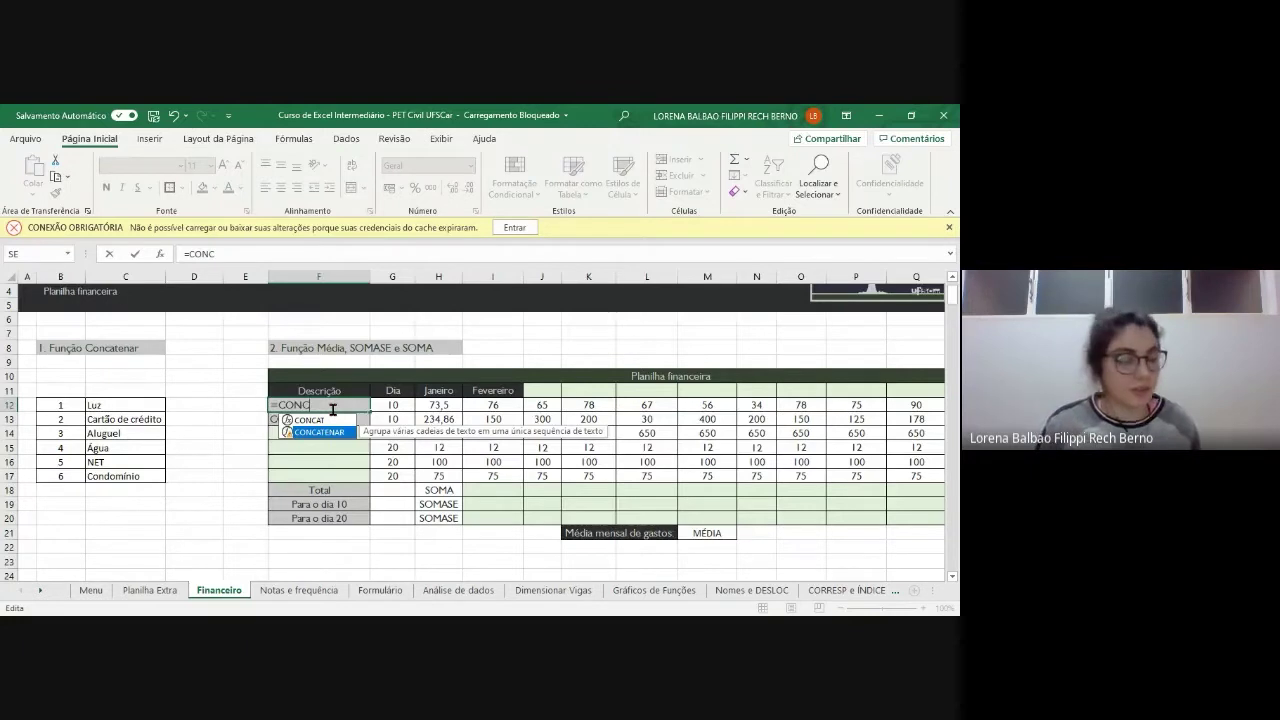
key(Tab)
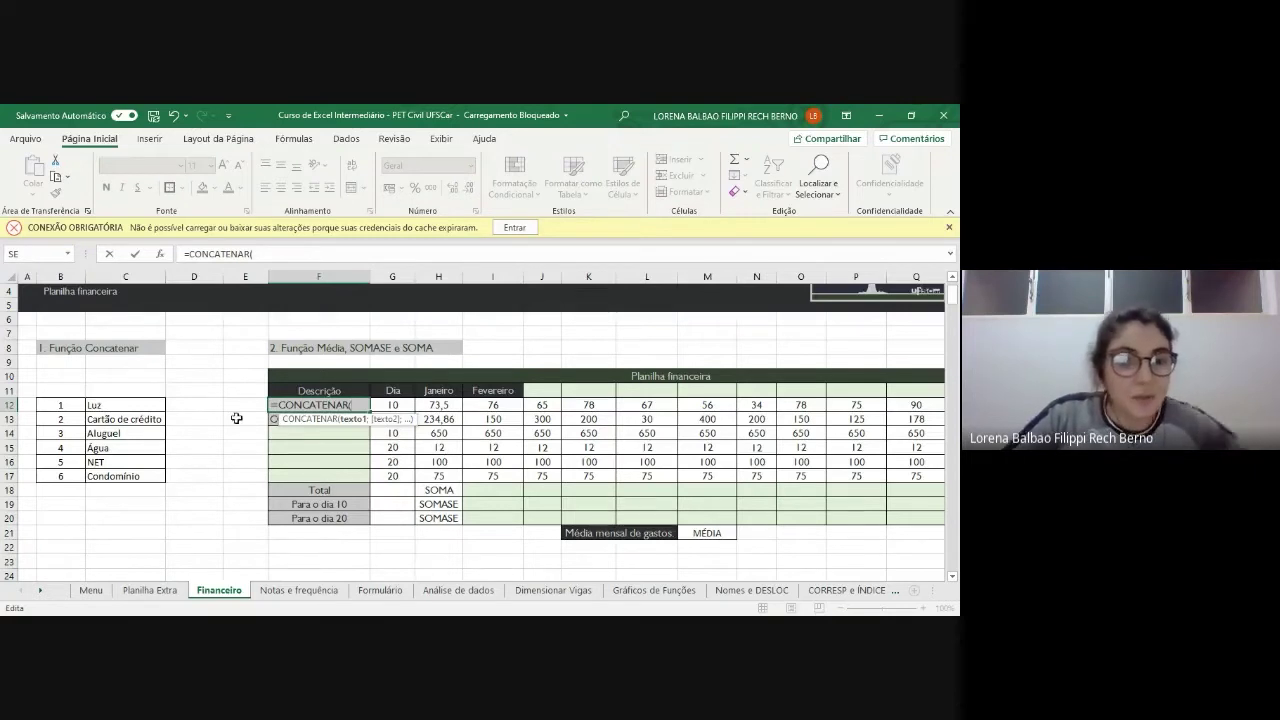
click(65, 405)
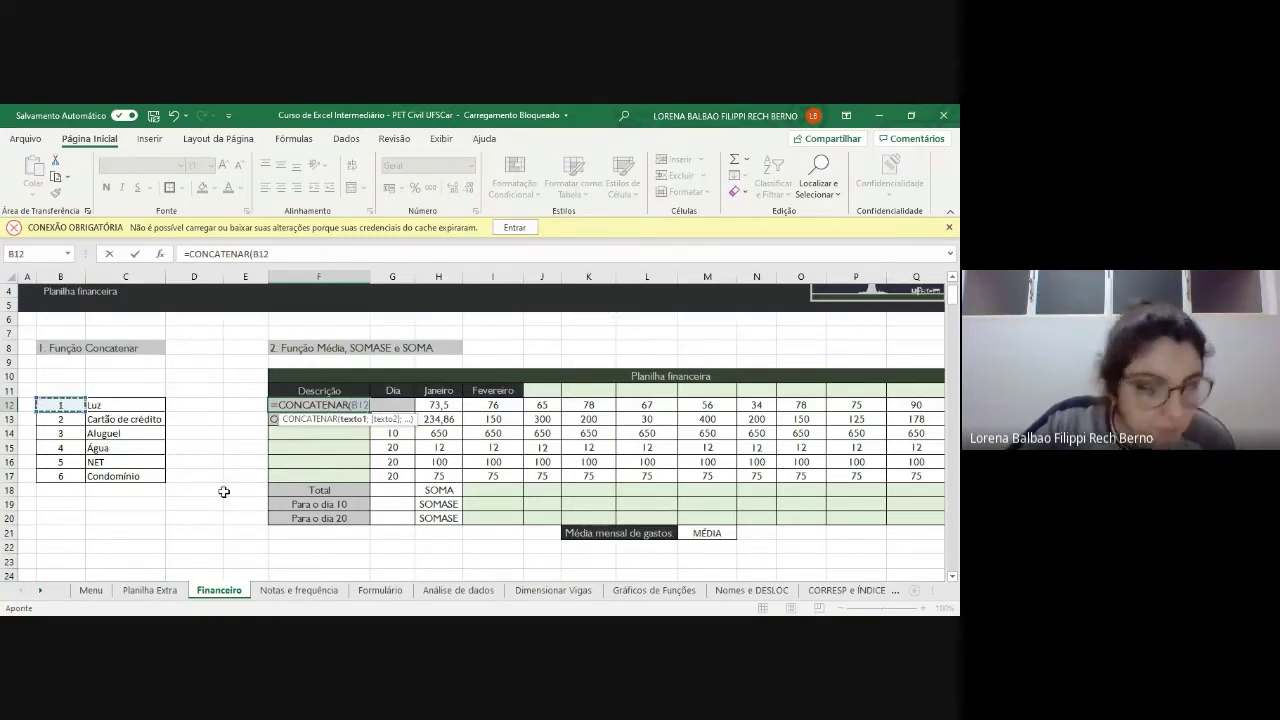
text(;)
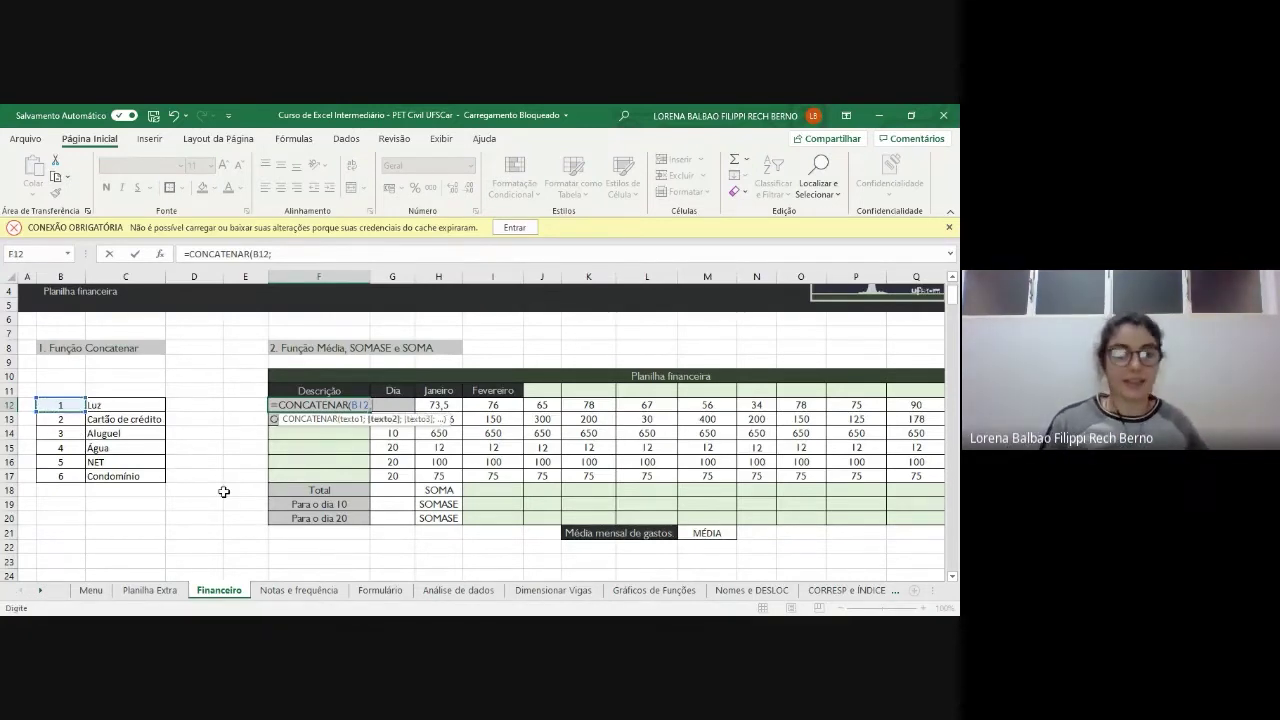
click(126, 405)
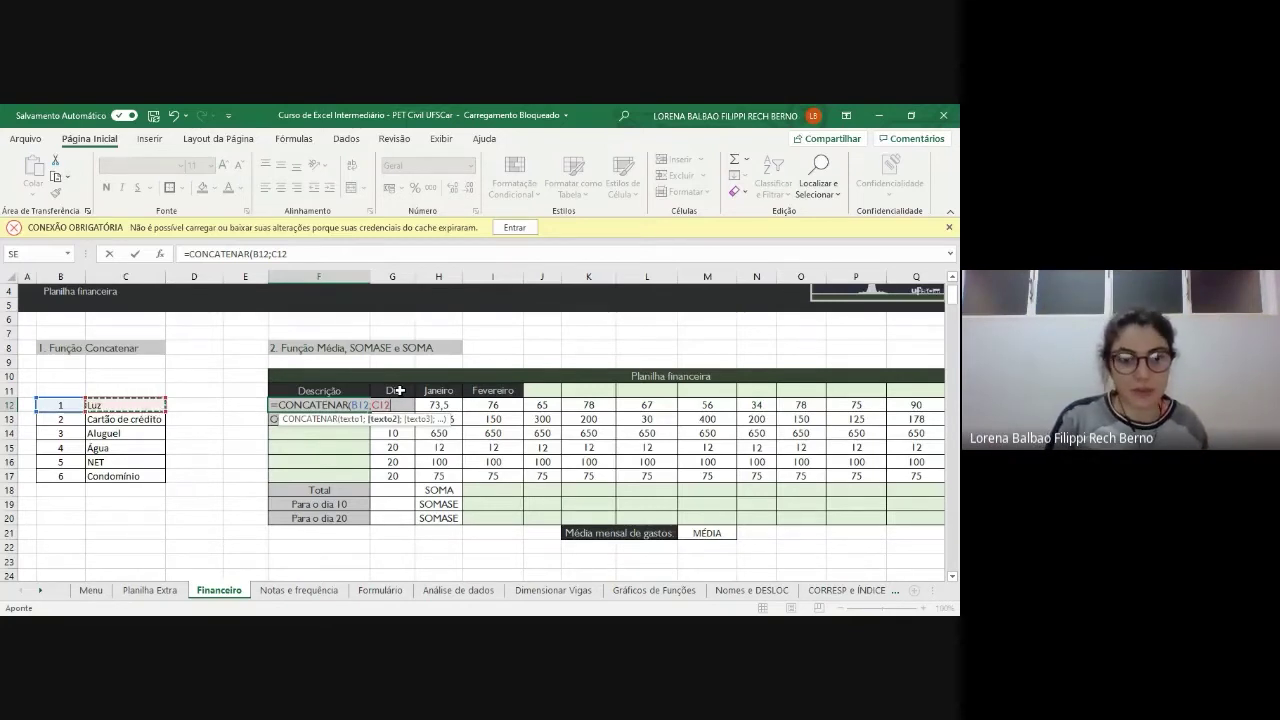
text())
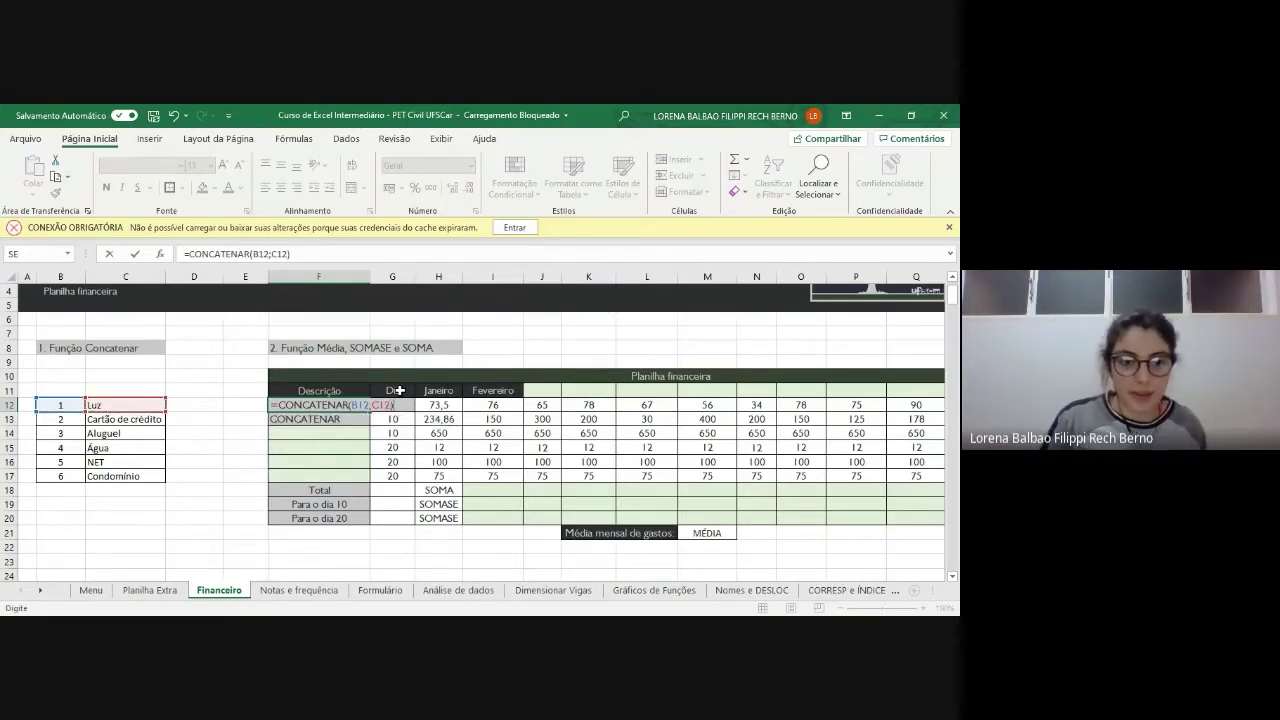
key(Return)
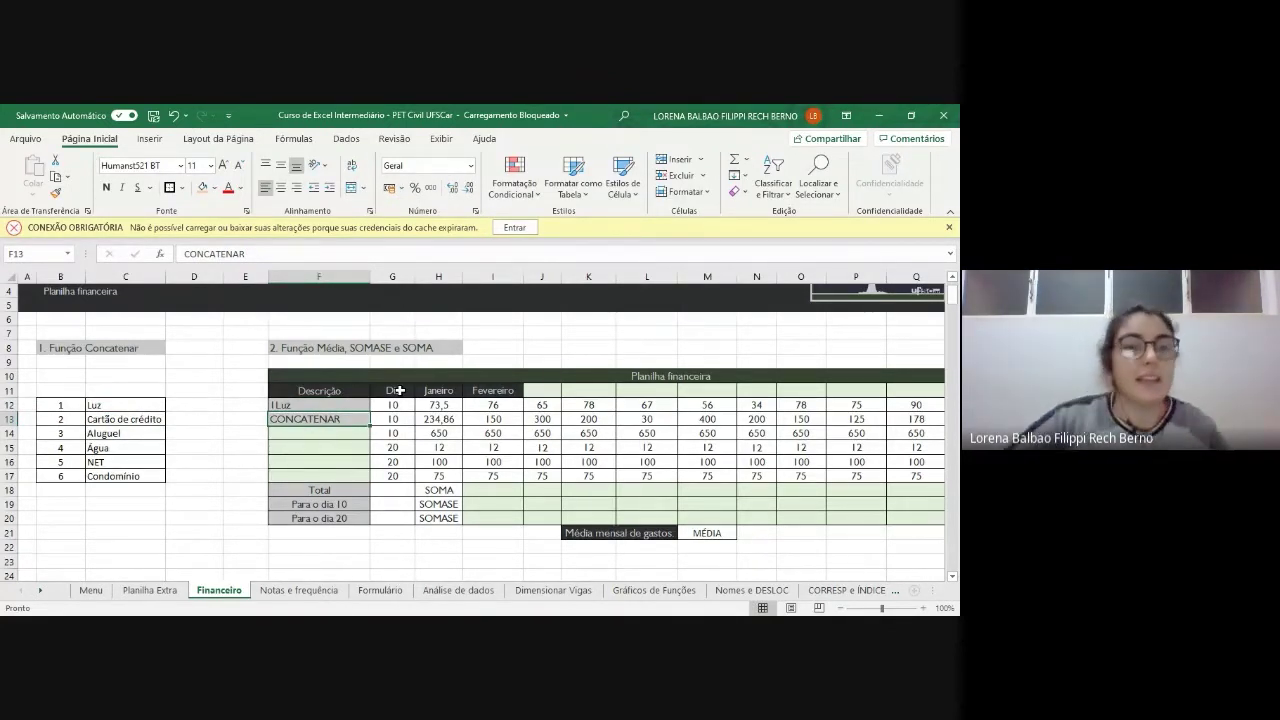
- Add a "." separator between the two references in F12, making the formula =CONCATENAR(B12;".";C12)
click(285, 407)
double_click(276, 407)
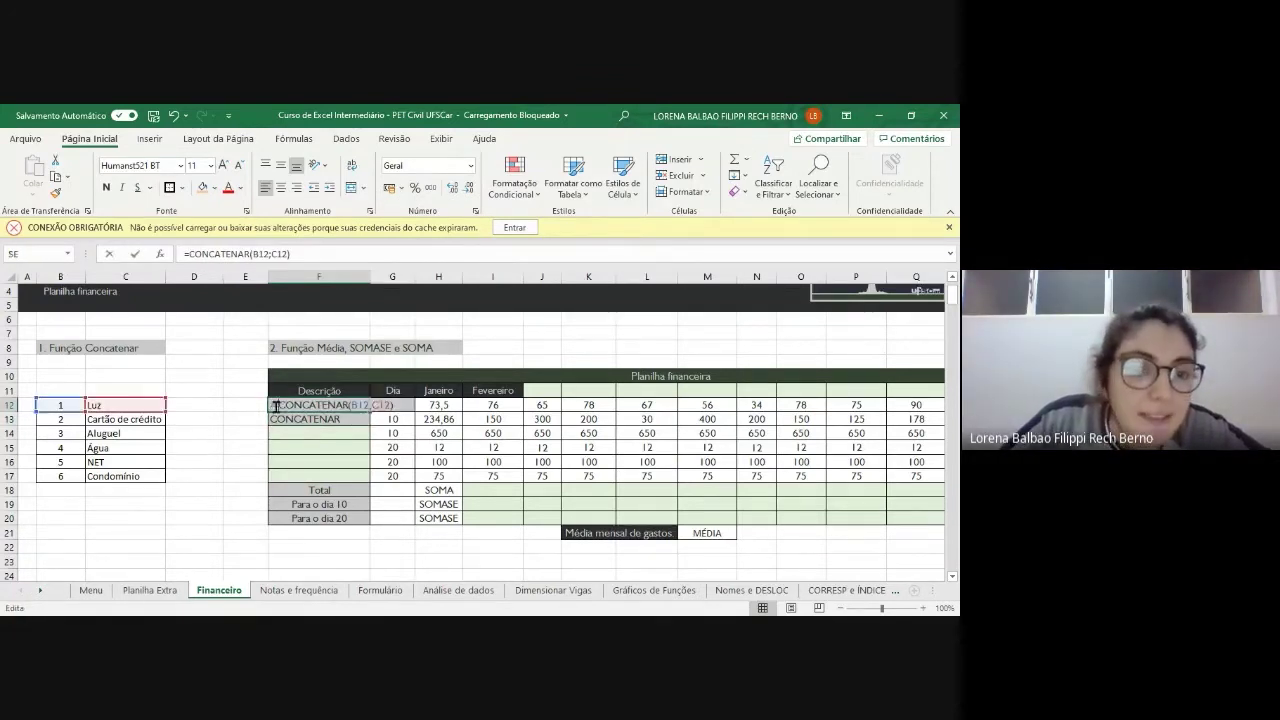
click(385, 404)
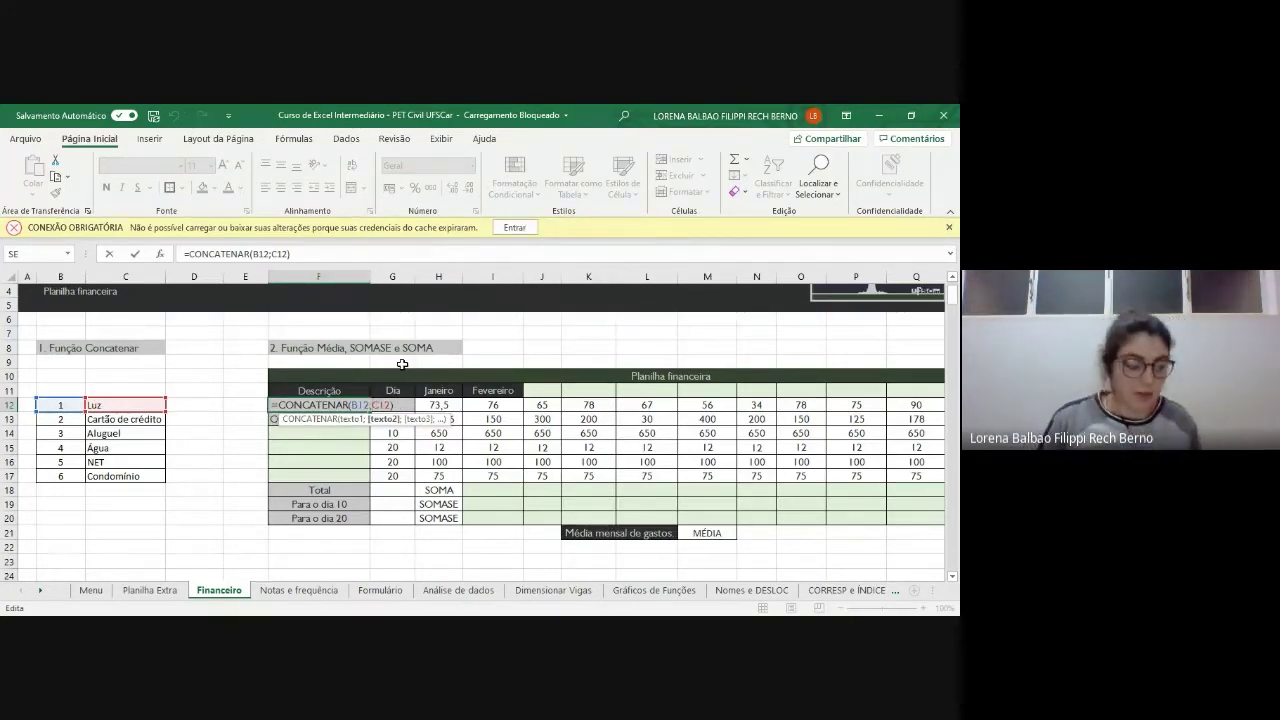
text(".")
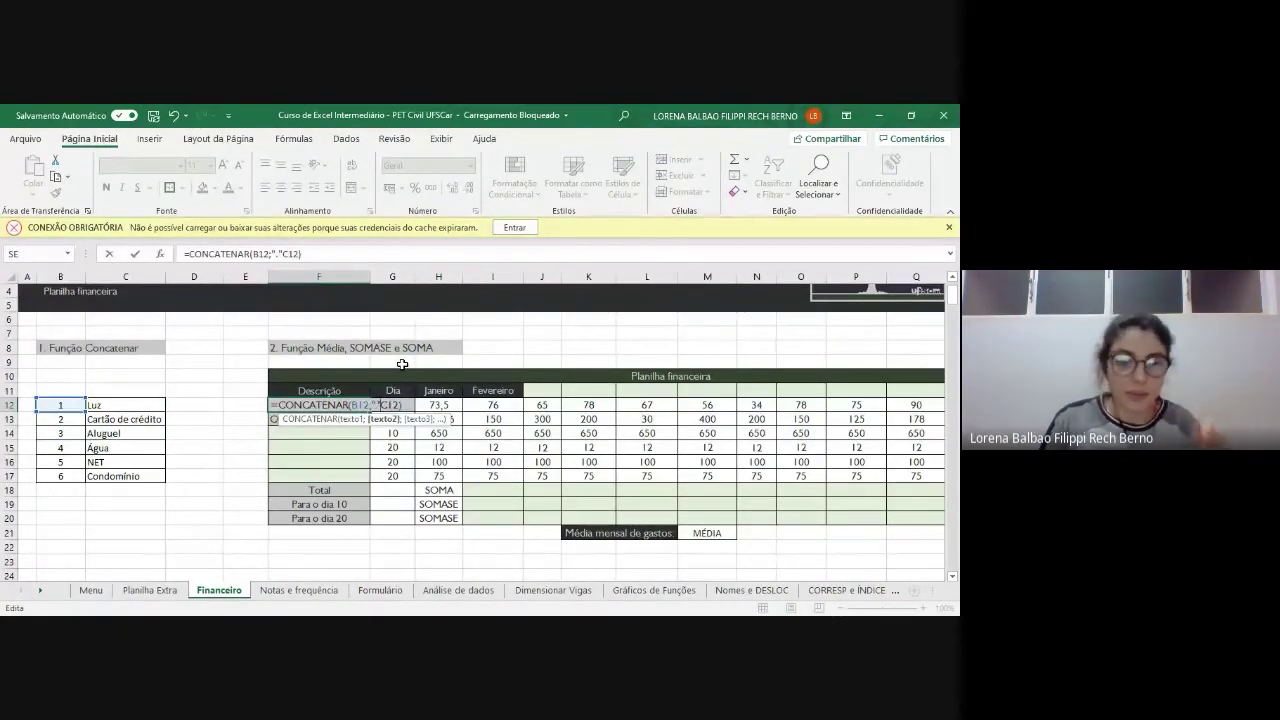
text(;)
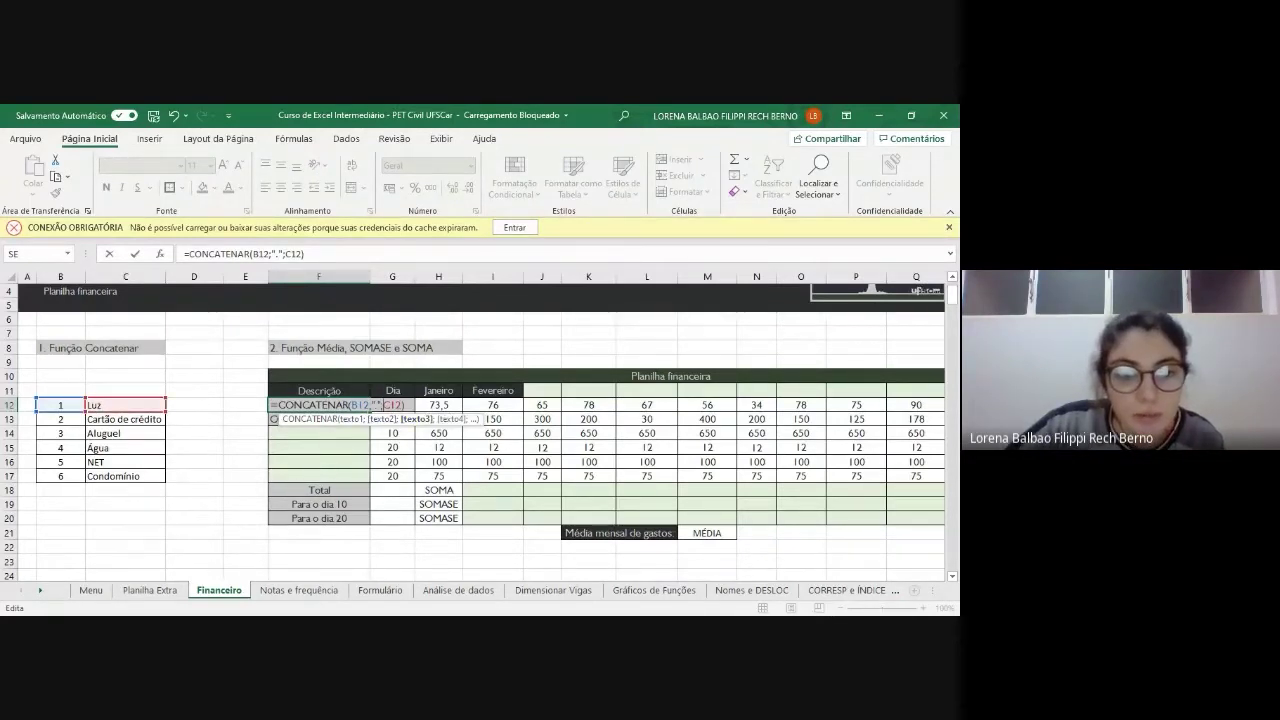
click(376, 405)
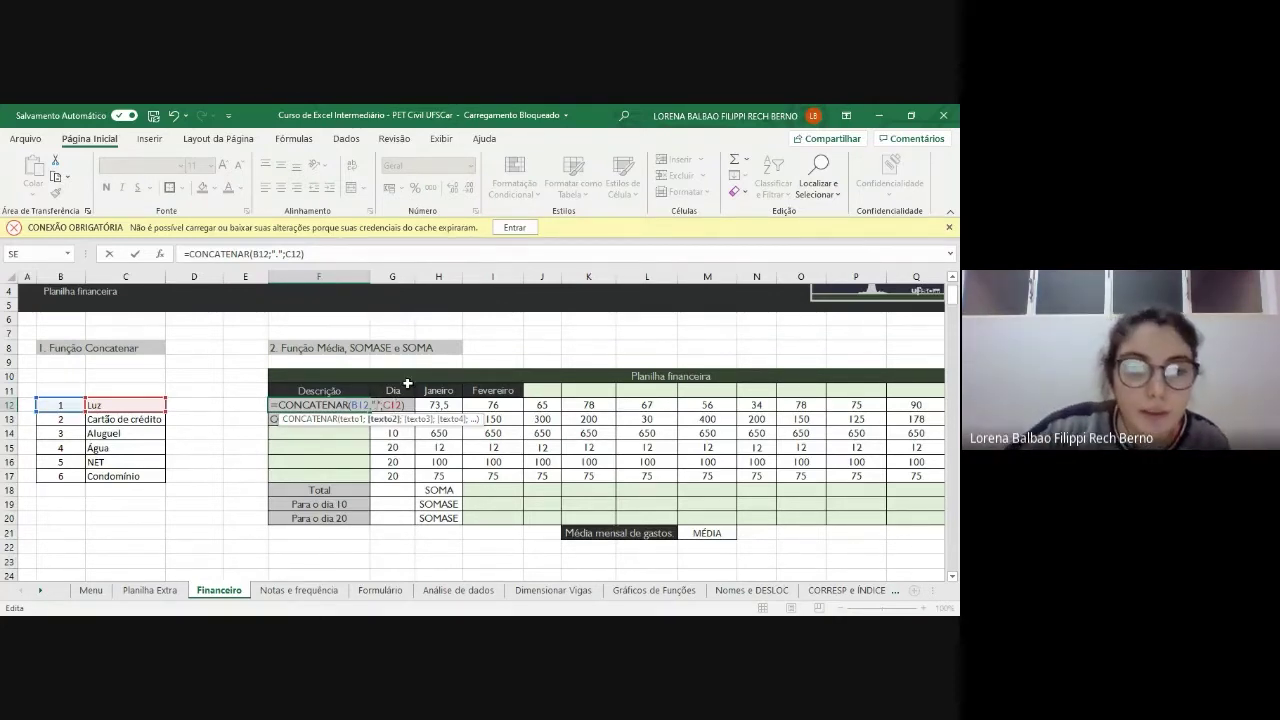
click(404, 405)
key(Return)
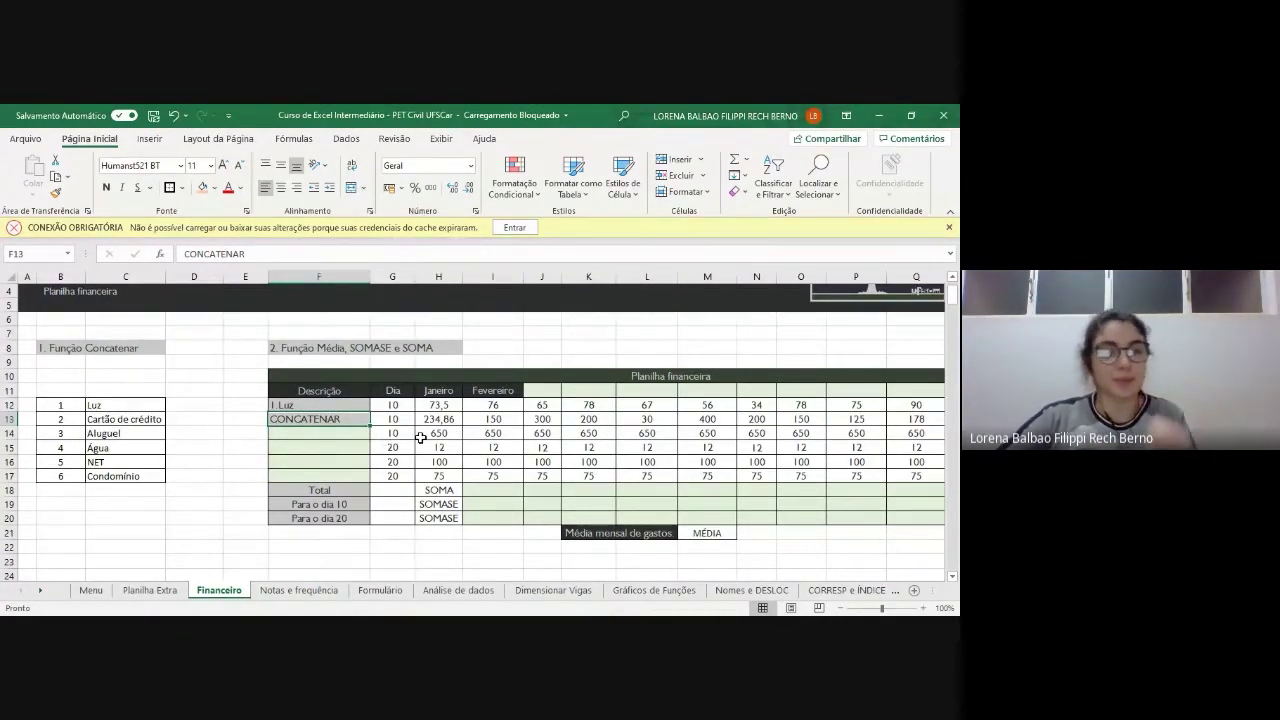
- Fill the CONCATENAR formula from F12 down the Descrição column to F17
click(330, 404)
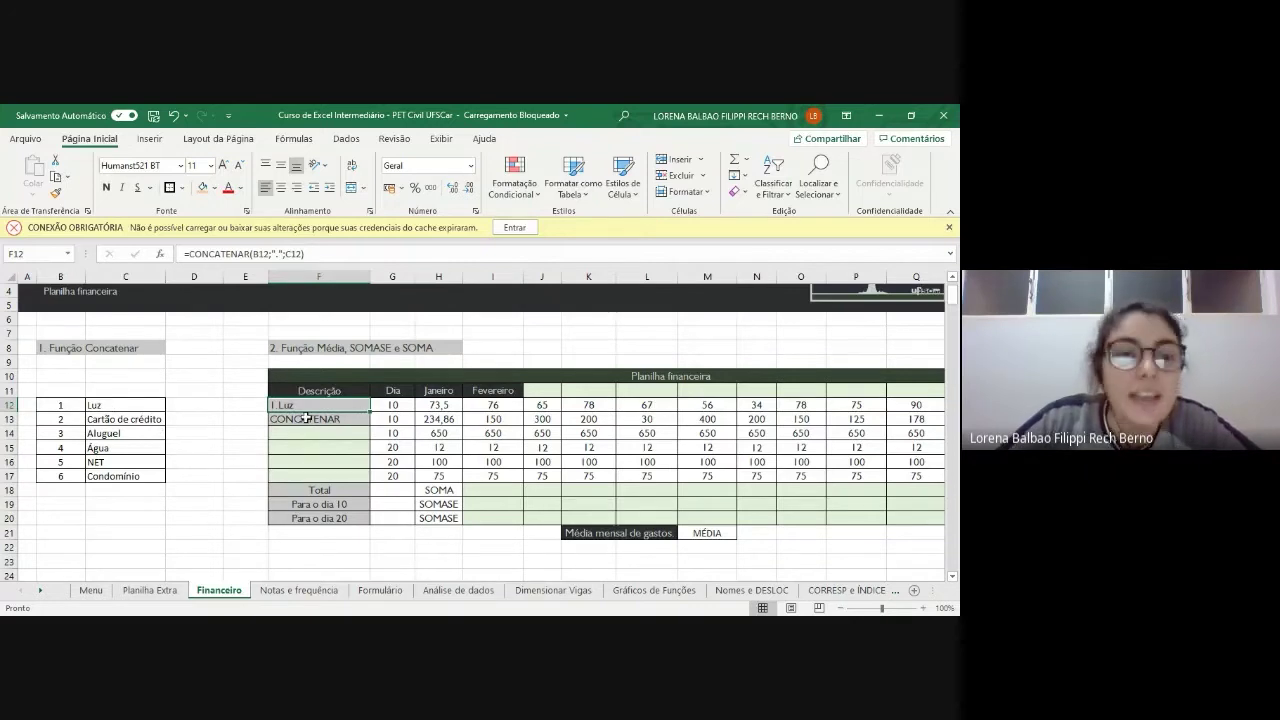
click(338, 434)
click(337, 451)
click(337, 463)
click(338, 476)
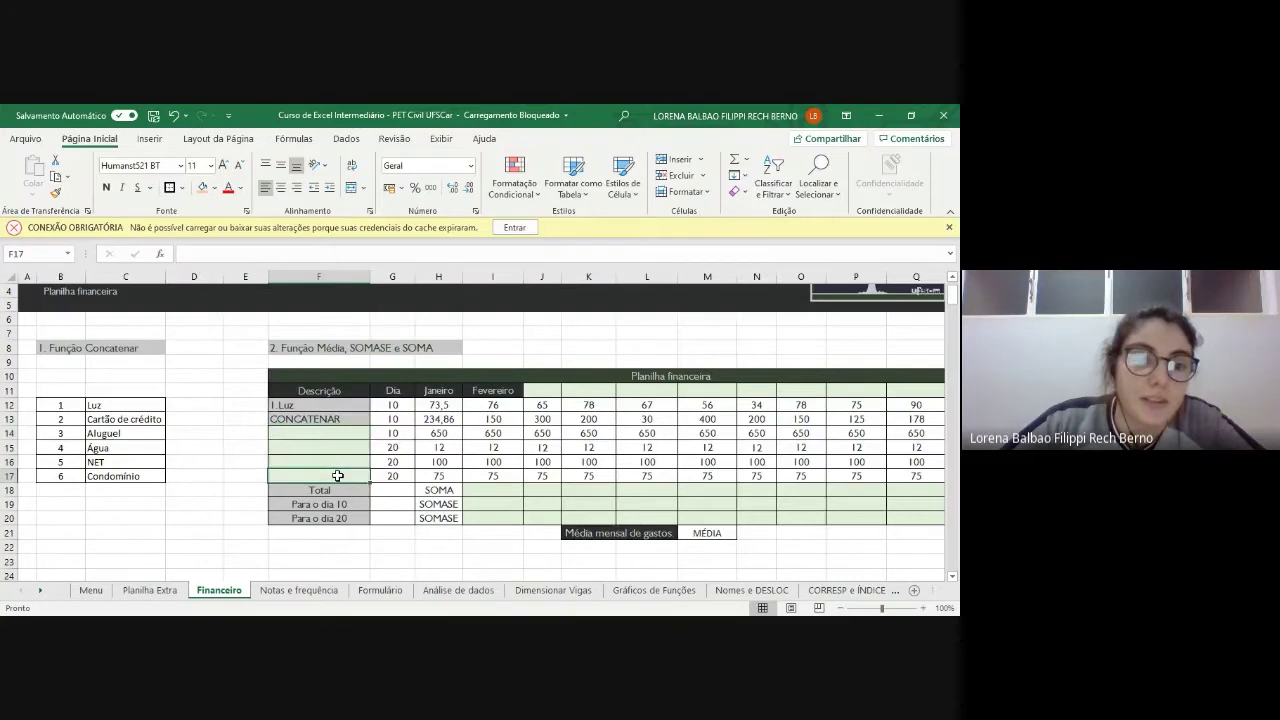
click(343, 405)
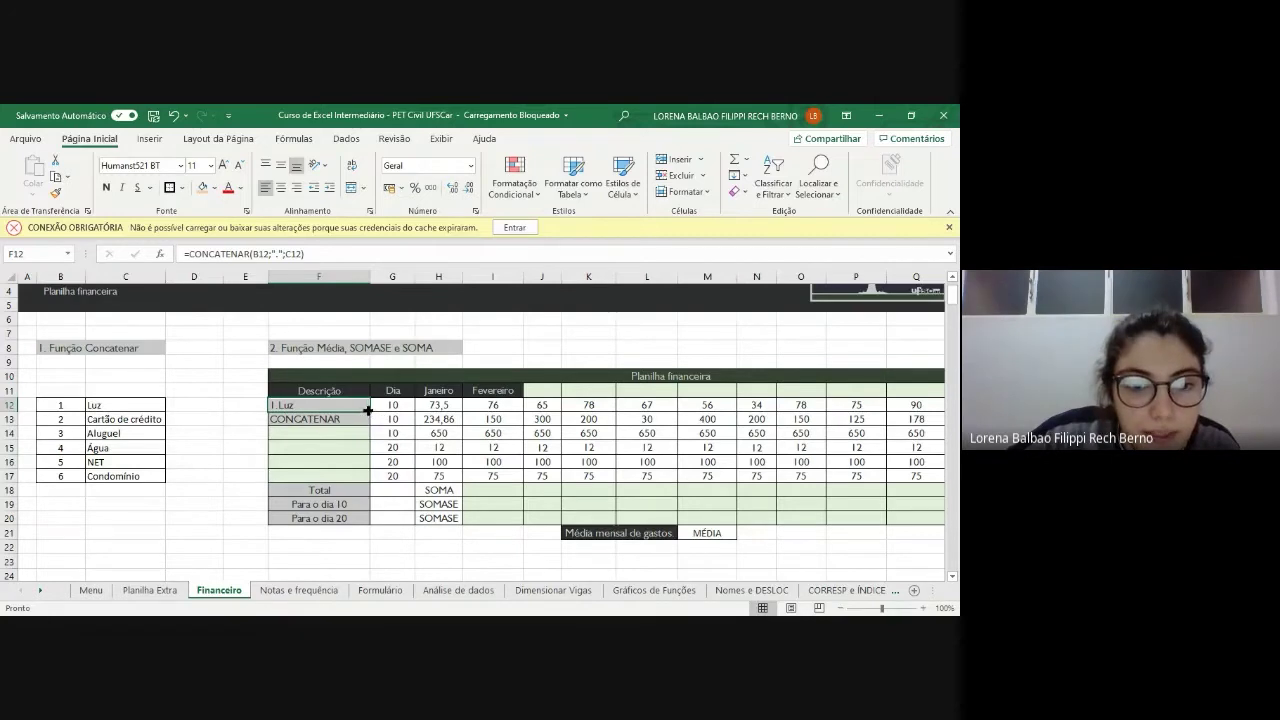
drag(369, 410, 369, 482)
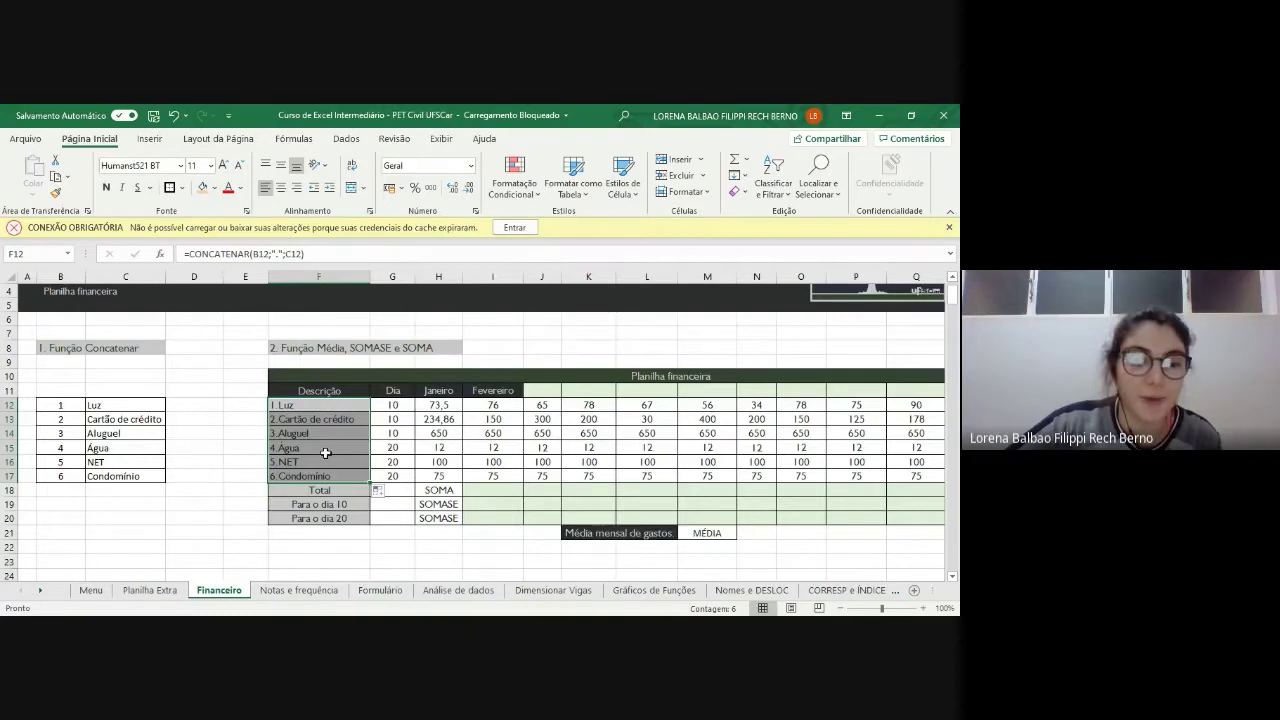
- Deselect the filled range and compare the formulas in F12 and F13
click(234, 448)
click(343, 405)
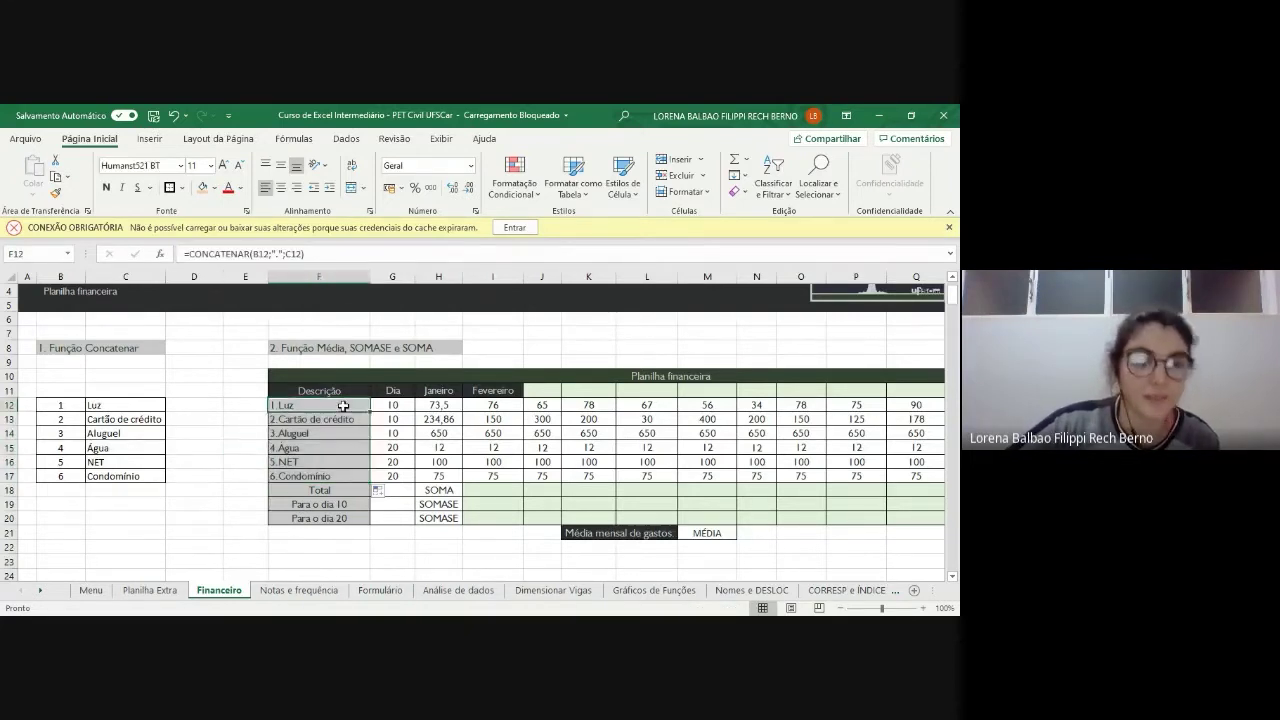
click(343, 419)
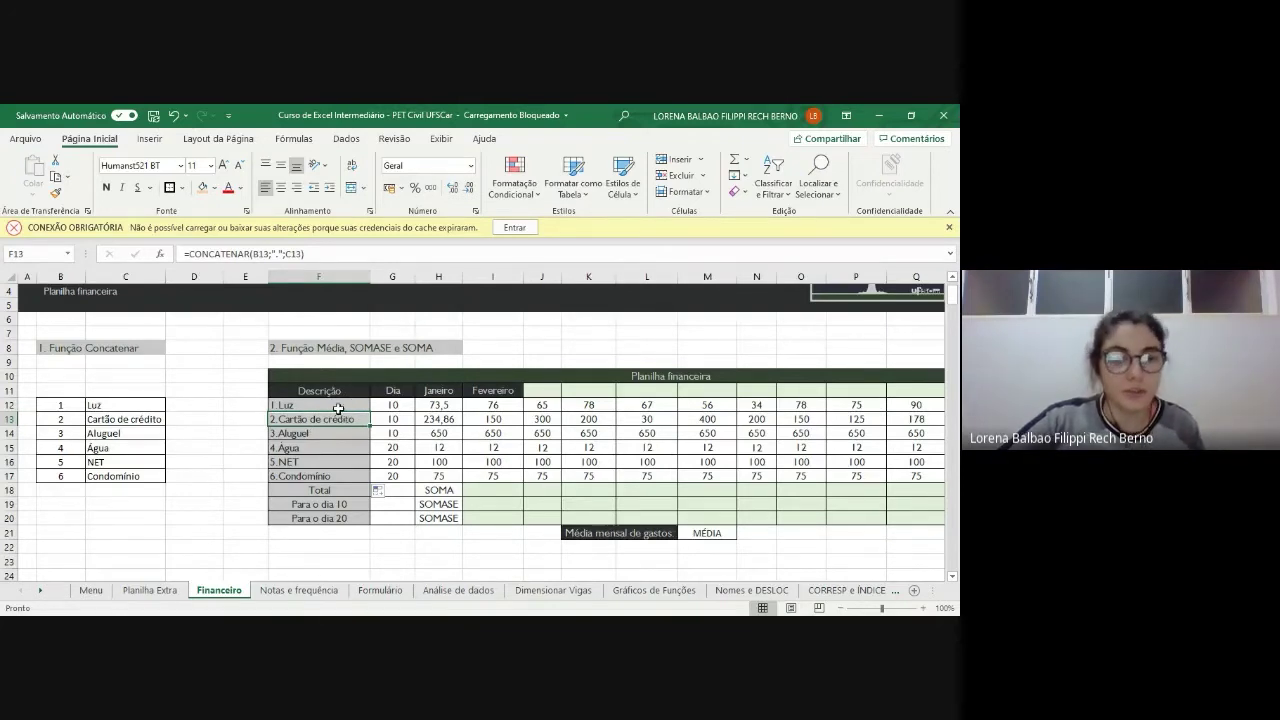
- Examine the cell references in the CONCATENAR formulas of F12 through F15 without changing them
click(308, 405)
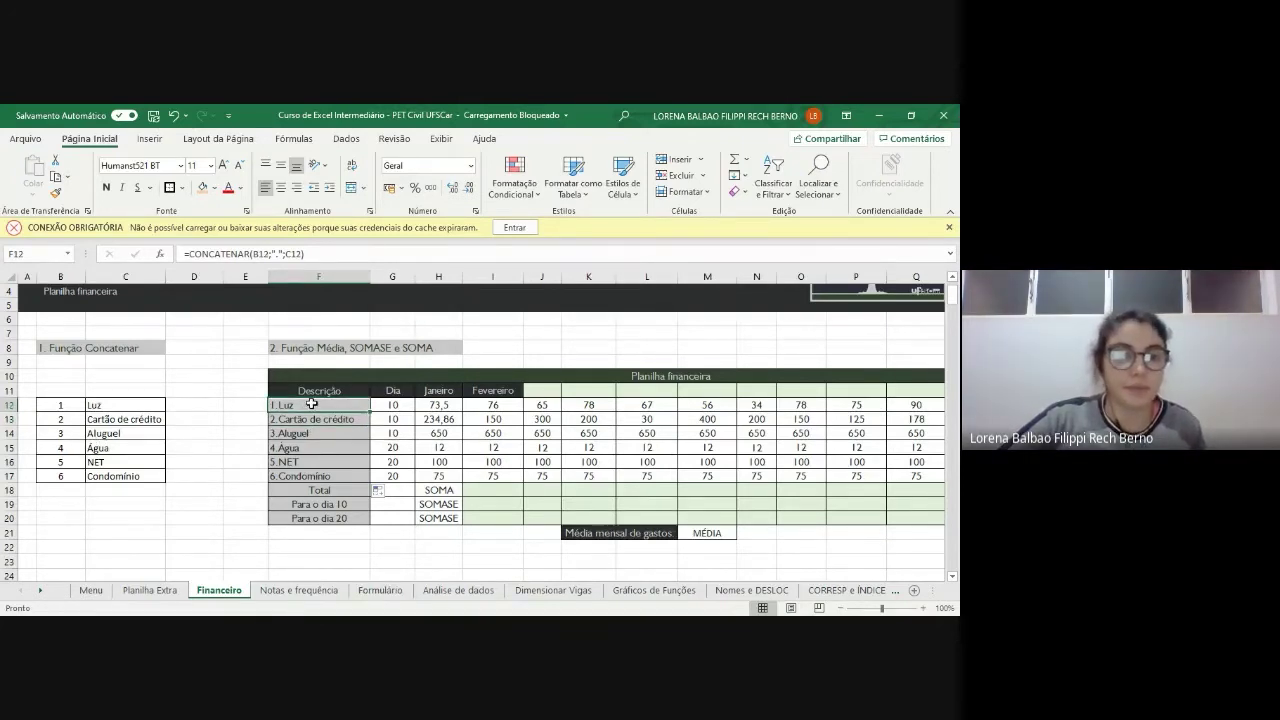
double_click(312, 404)
click(371, 407)
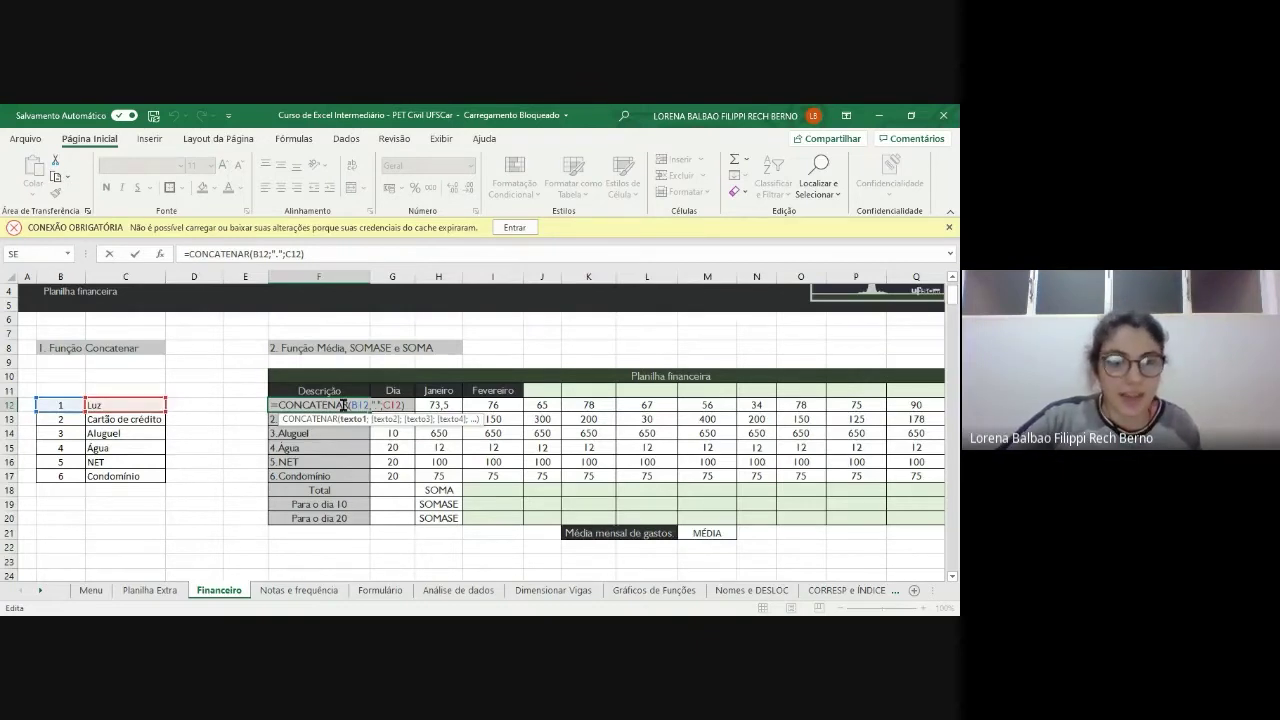
key(Return)
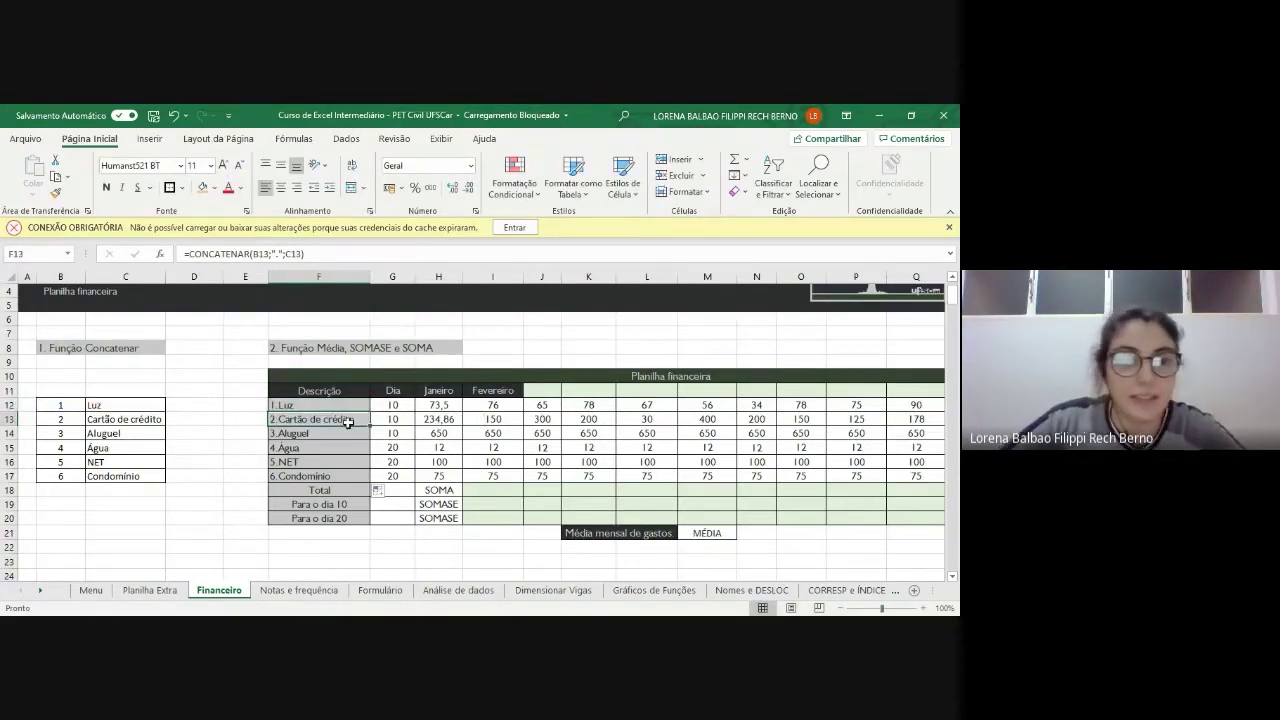
double_click(348, 423)
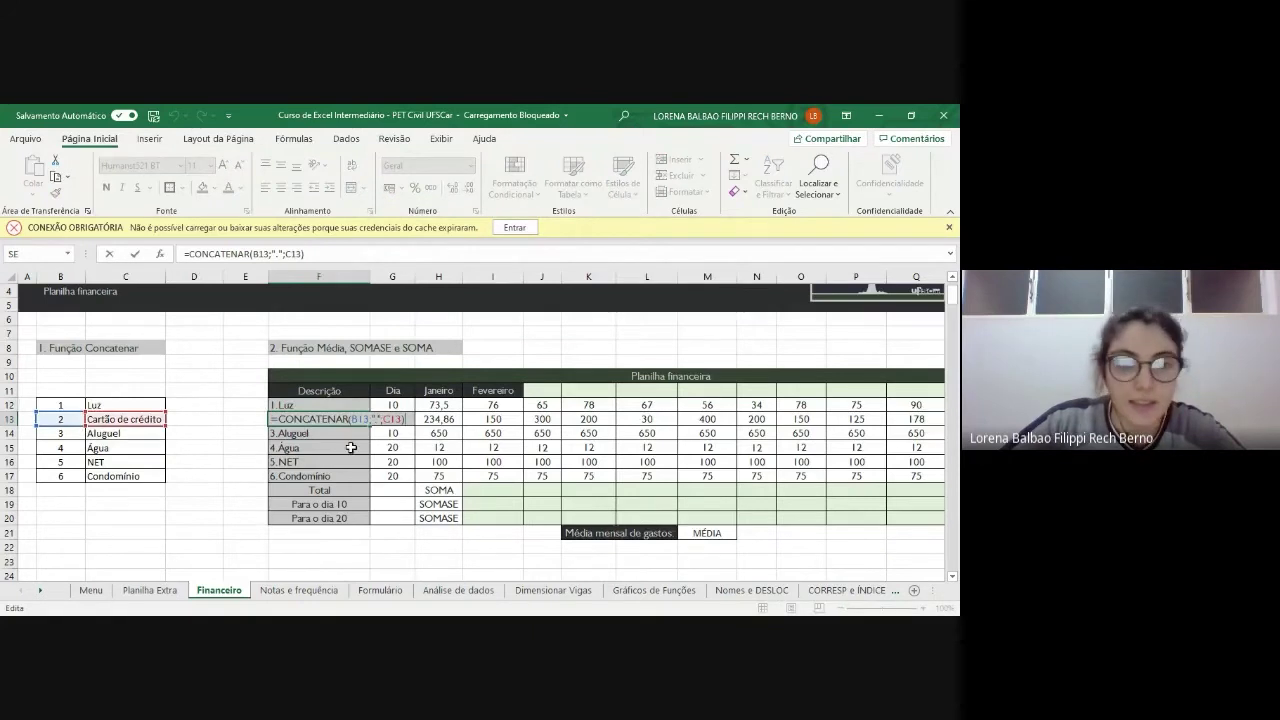
click(390, 420)
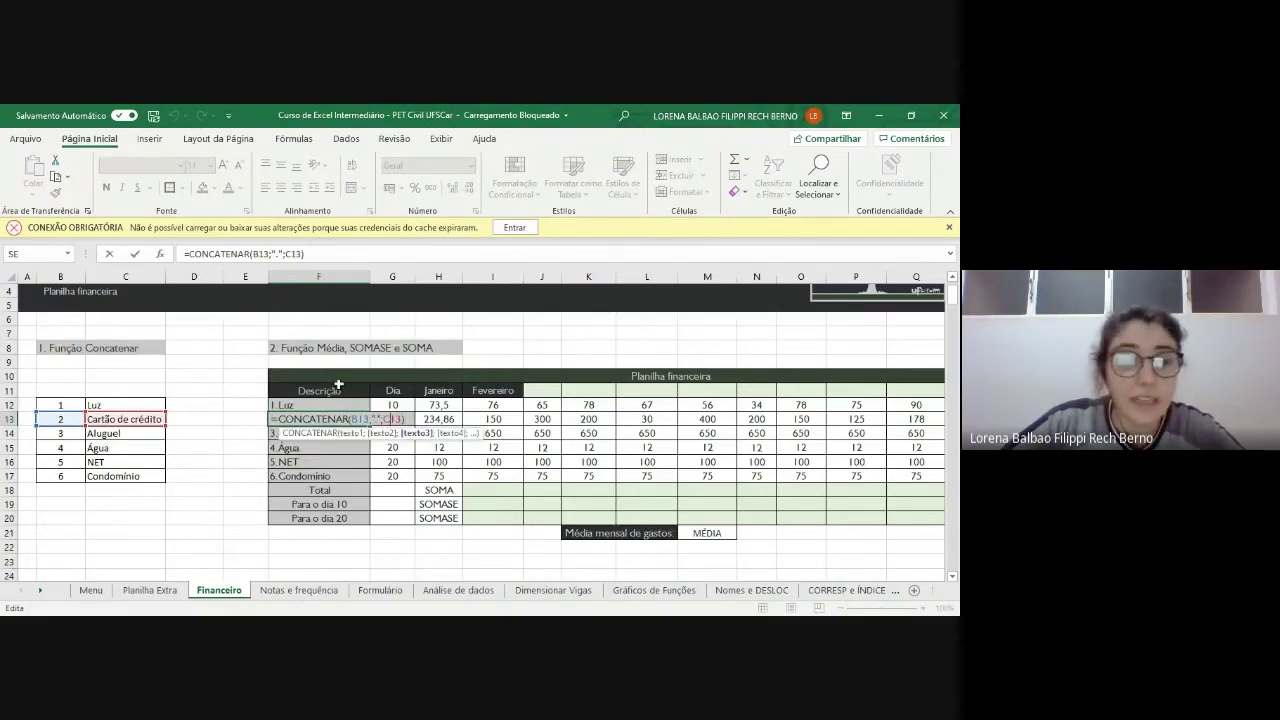
key(Escape)
click(320, 434)
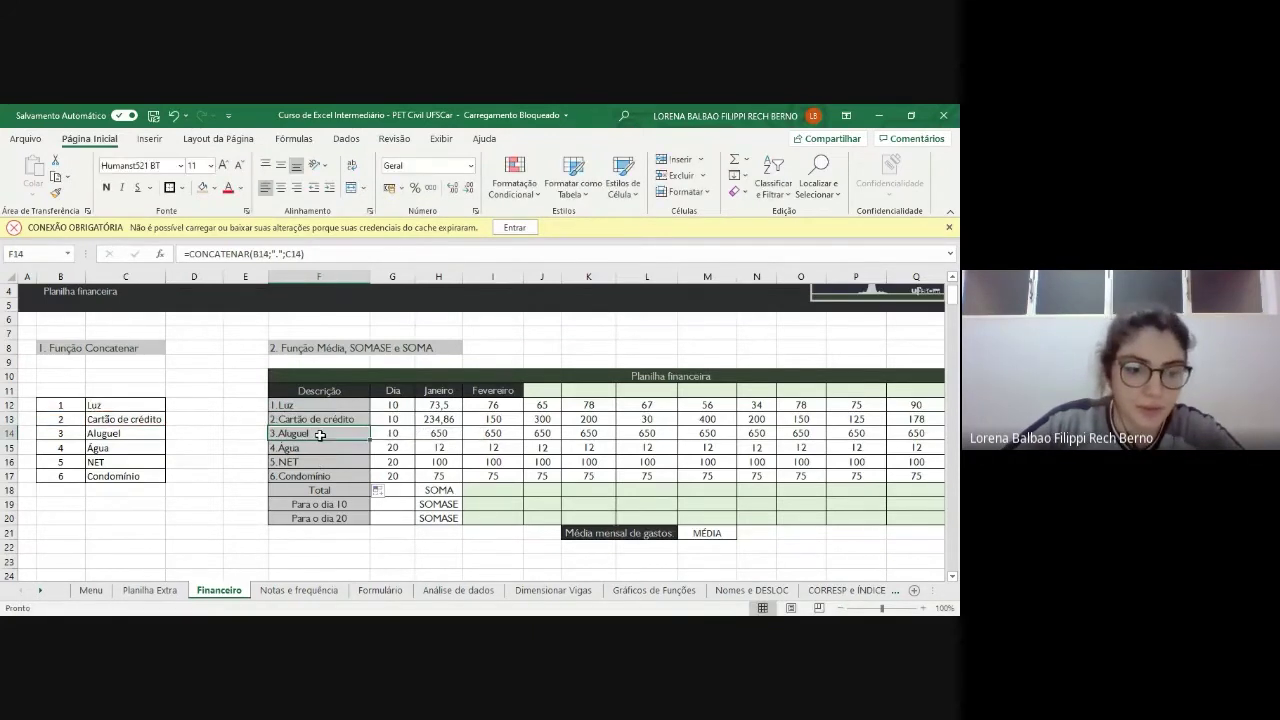
double_click(320, 434)
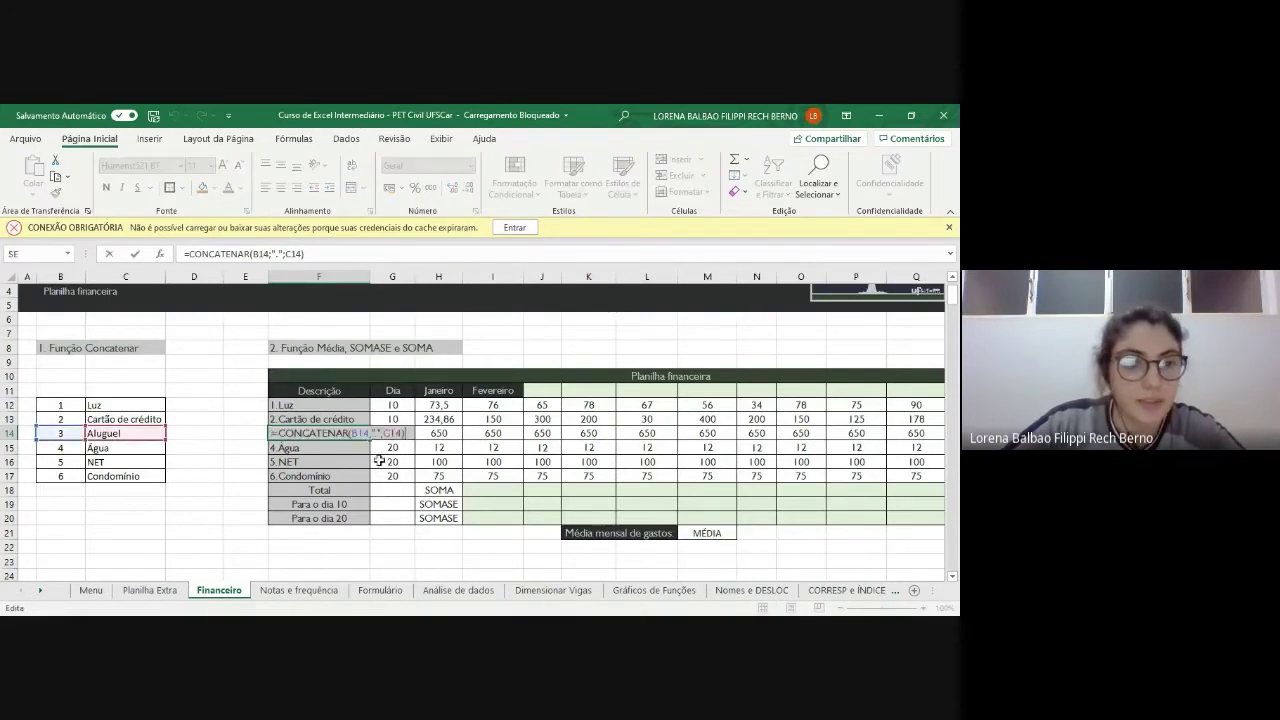
key(Escape)
double_click(331, 453)
key(Escape)
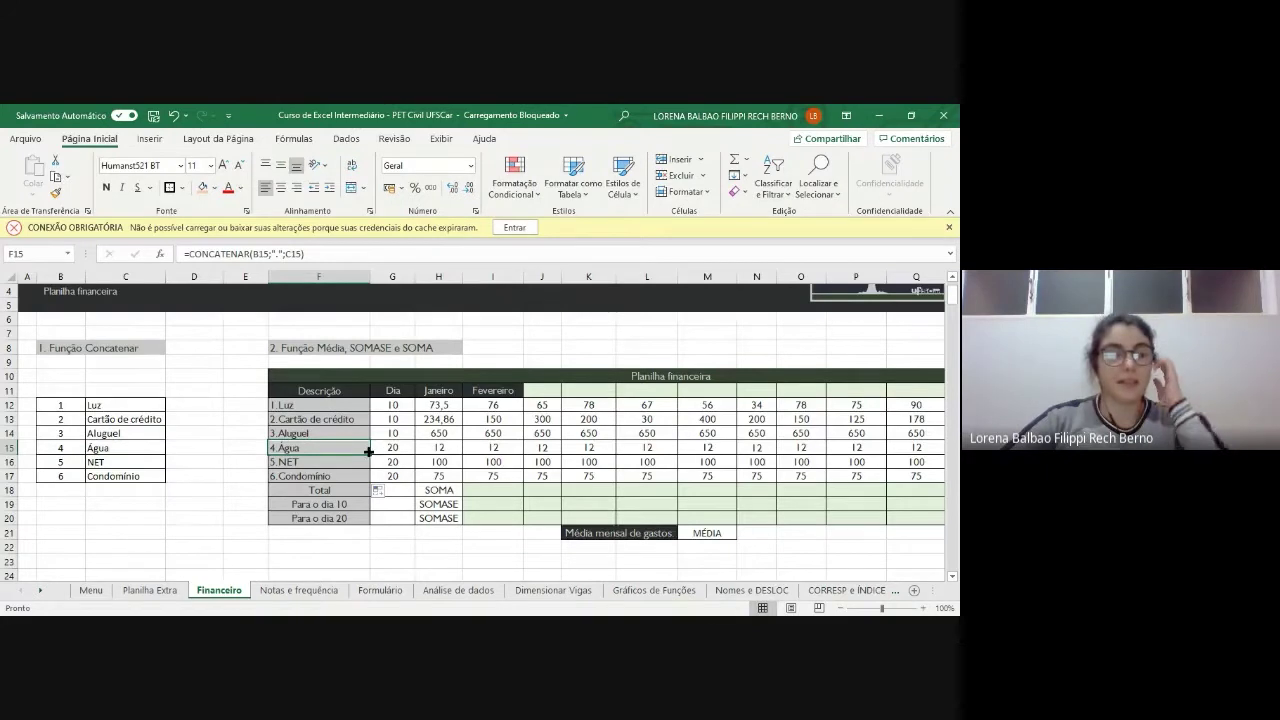
- Fill the month headers in row 11 from Janeiro and Fevereiro across to Dezembro in column S
scroll(555, 473, right, 2)
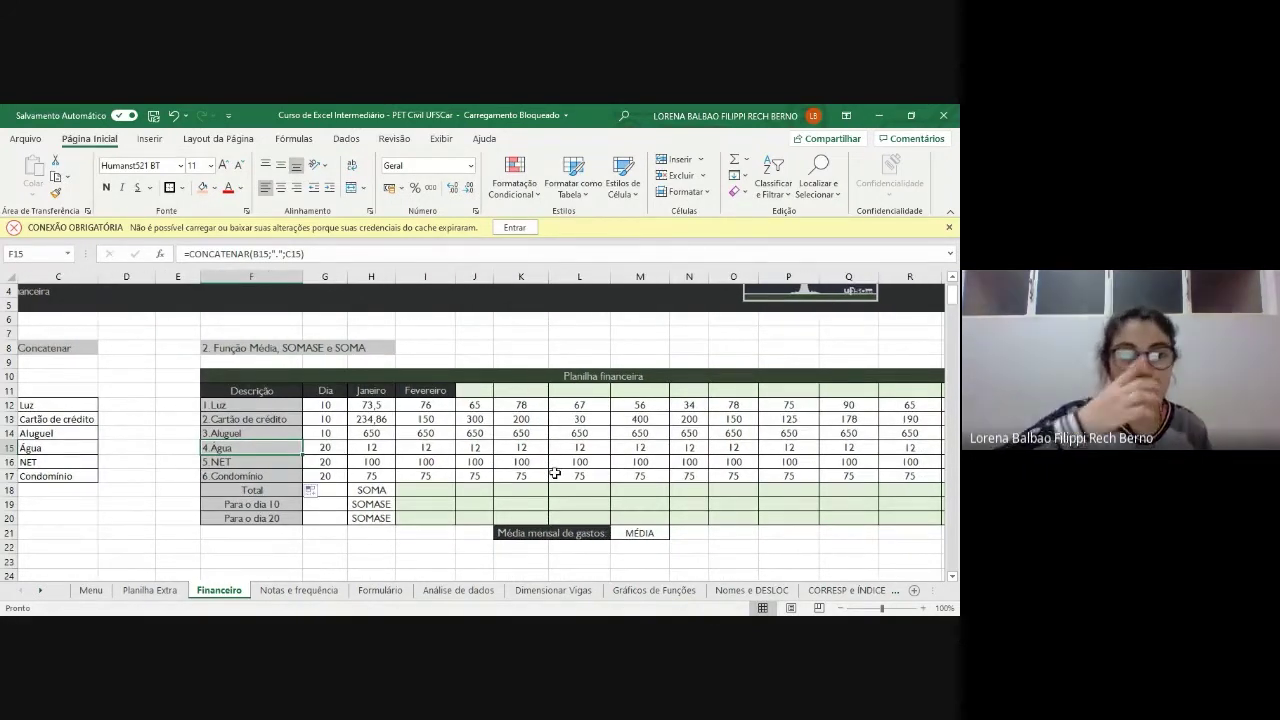
scroll(555, 473, right, 2)
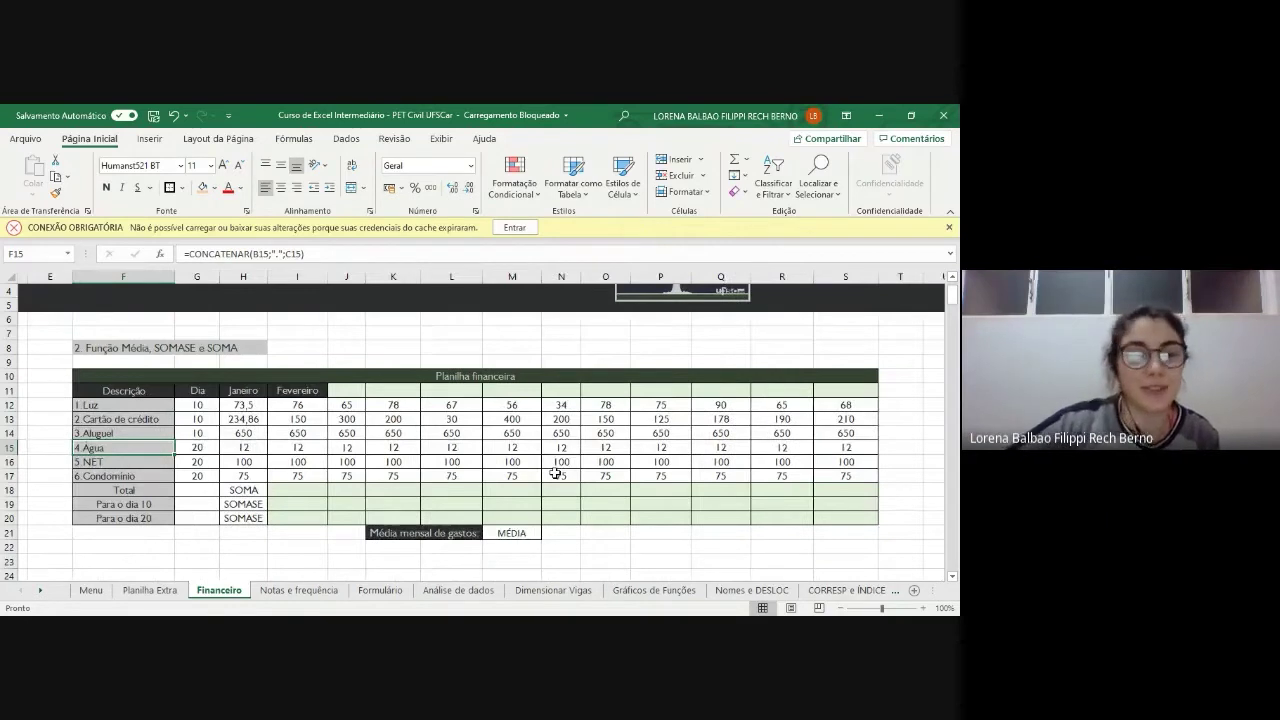
scroll(555, 473, right, 1)
click(236, 390)
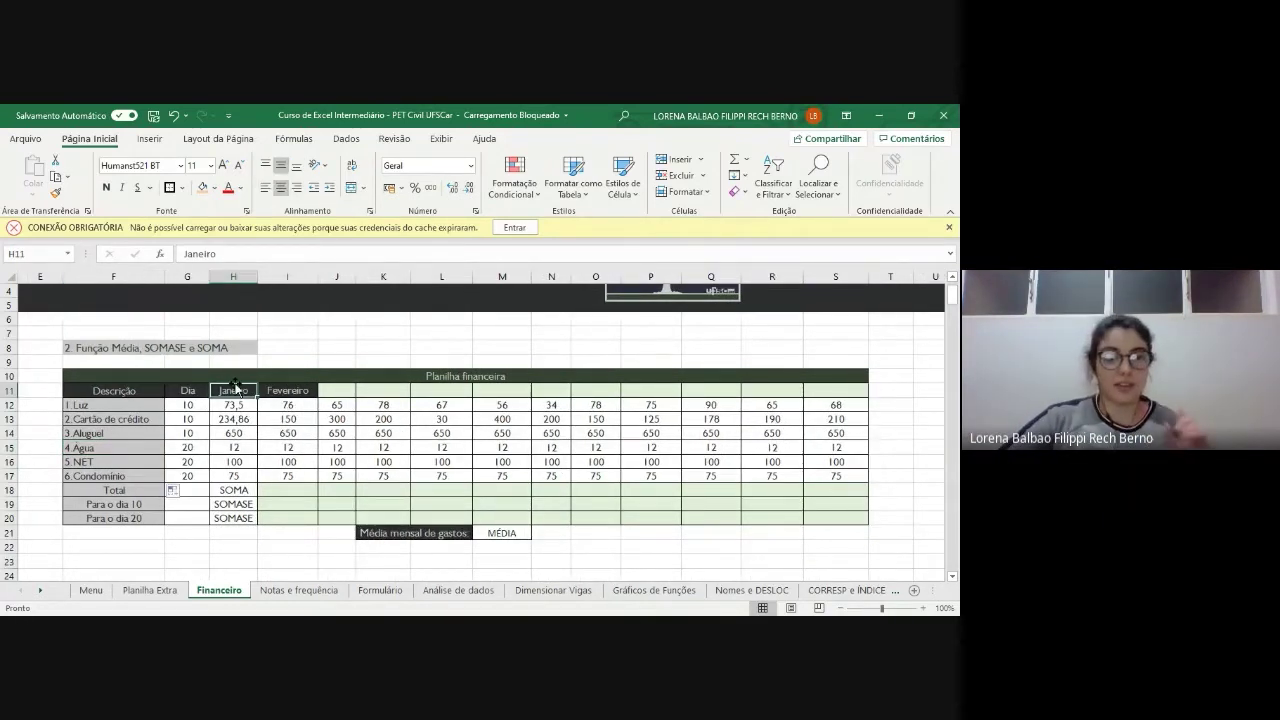
click(290, 394)
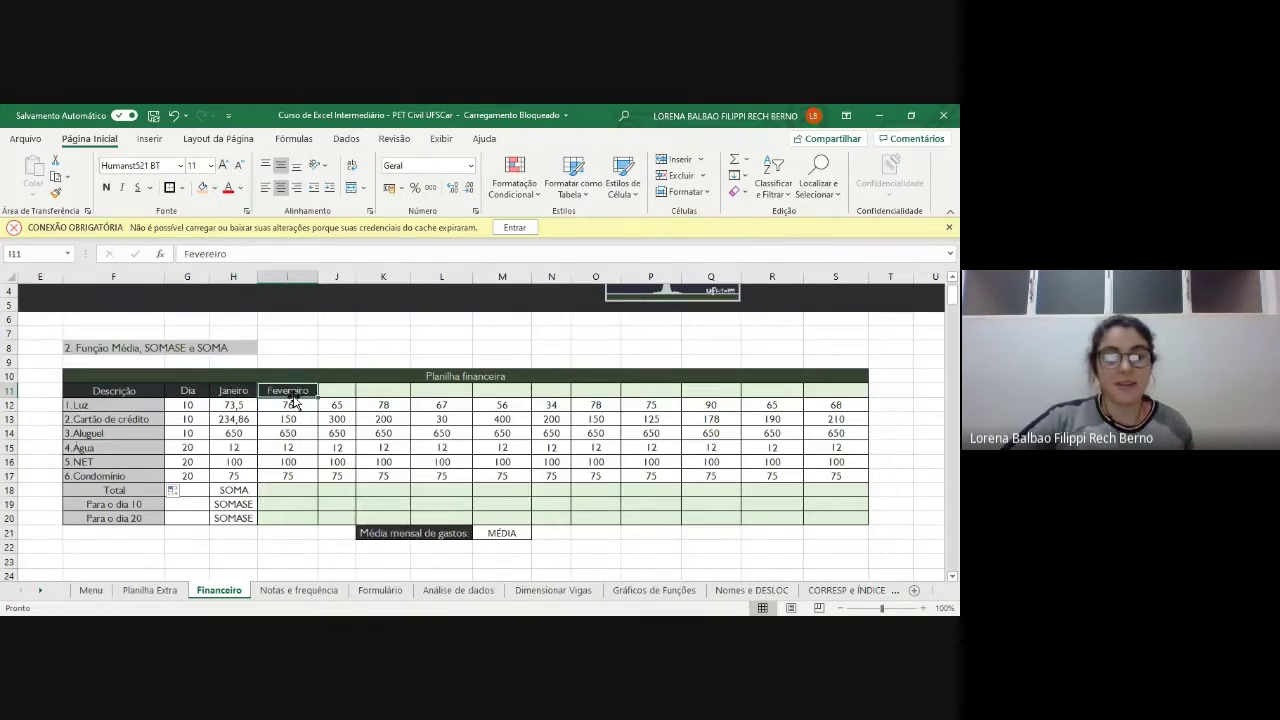
click(350, 391)
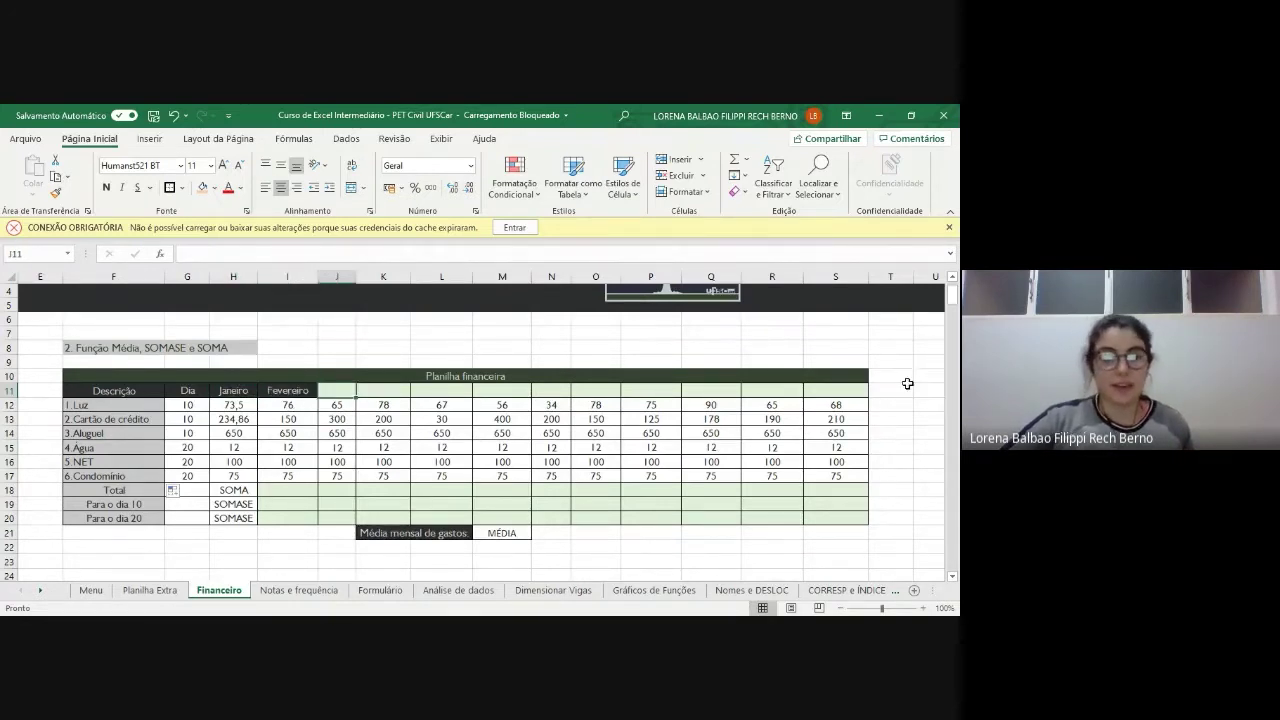
click(237, 391)
drag(237, 391, 300, 396)
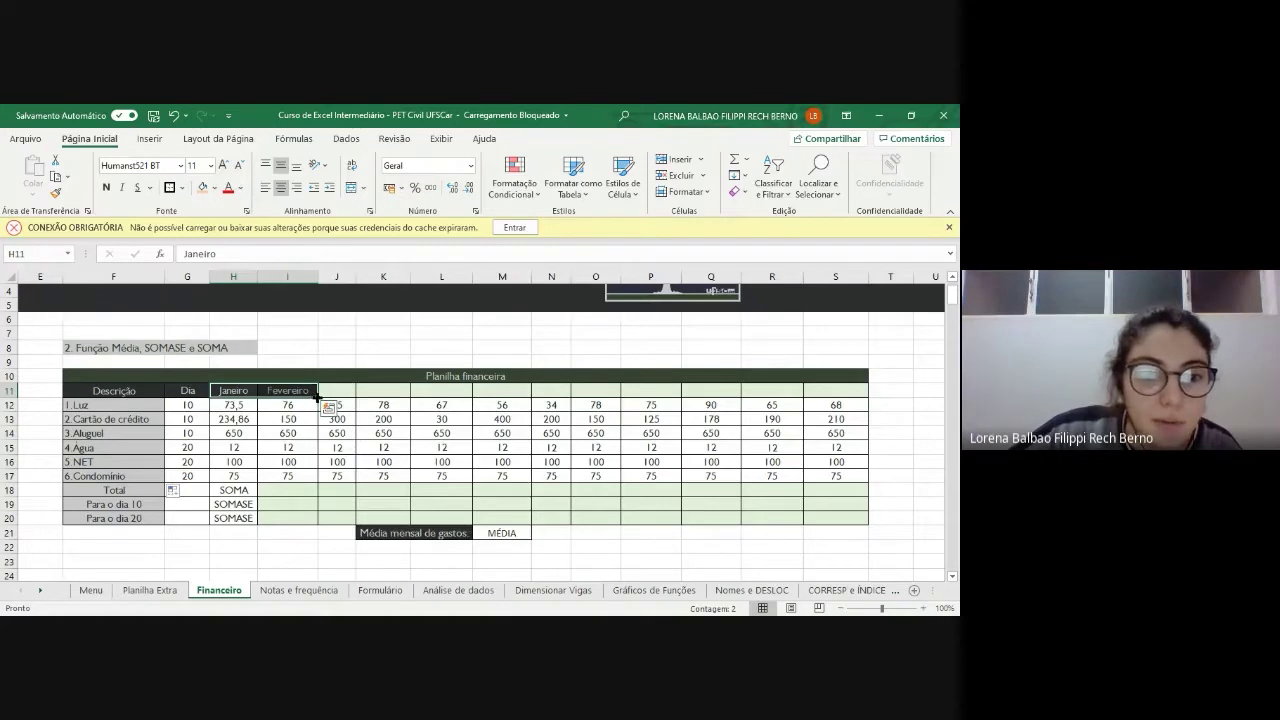
drag(318, 397, 858, 397)
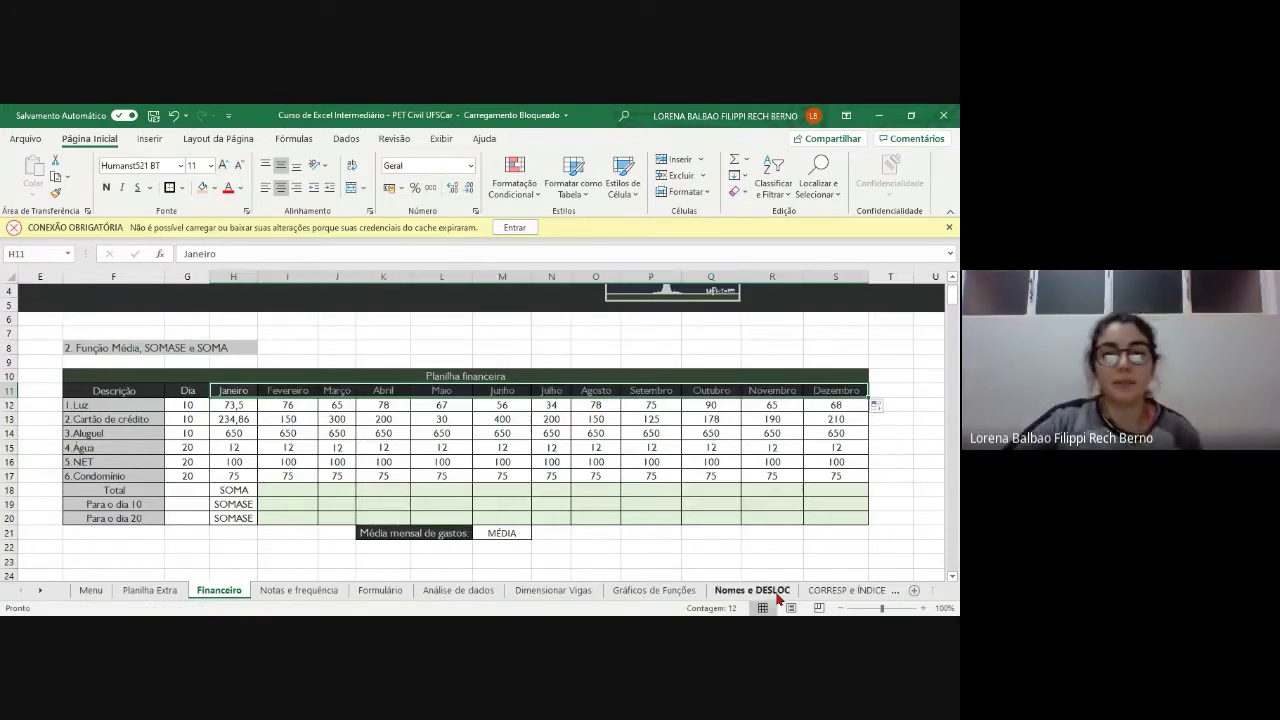
click(607, 572)
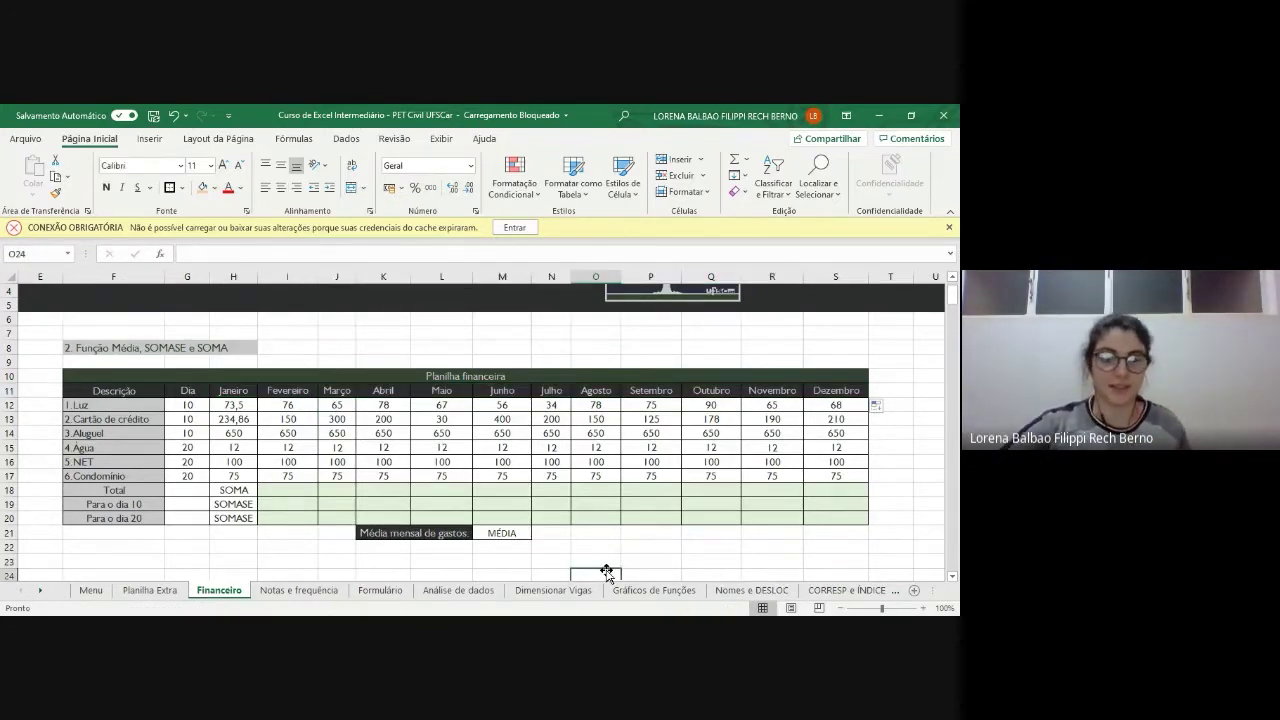
scroll(606, 571, left, 2)
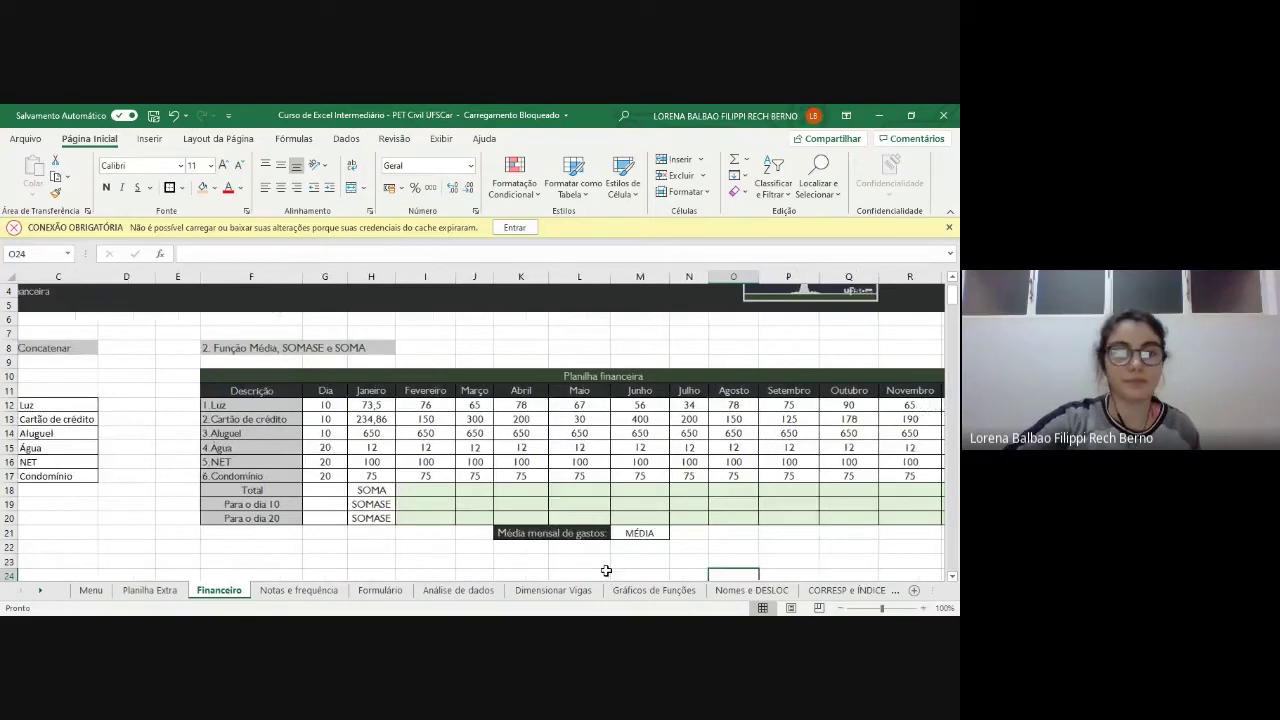
scroll(606, 571, down, 1)
scroll(606, 571, down, 1)
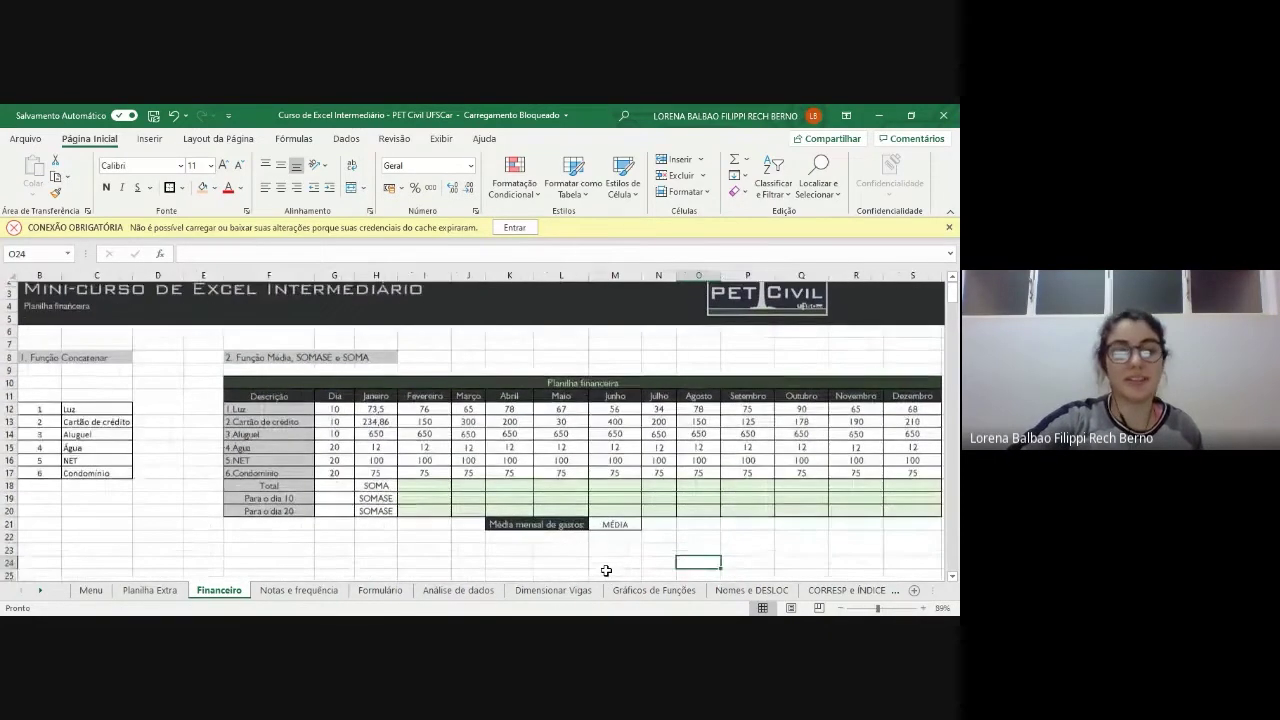
scroll(606, 571, right, 2)
scroll(606, 570, left, 2)
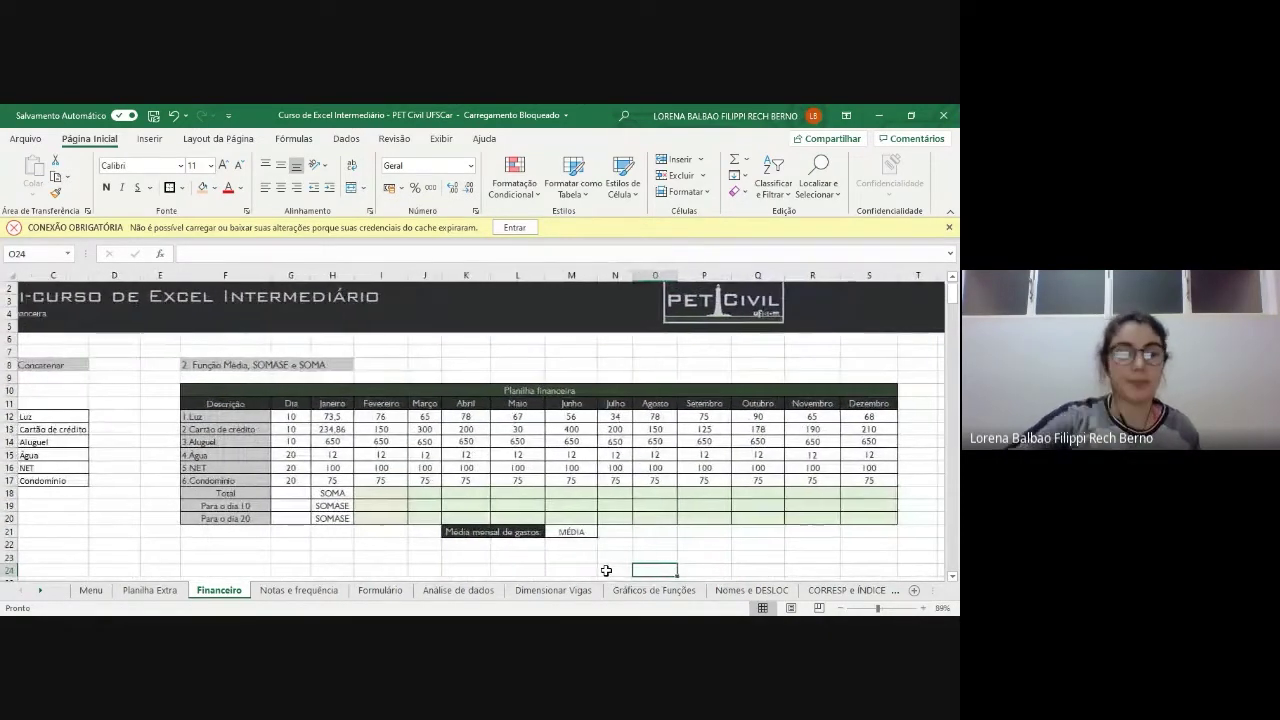
scroll(606, 570, left, 2)
scroll(606, 570, down, 1)
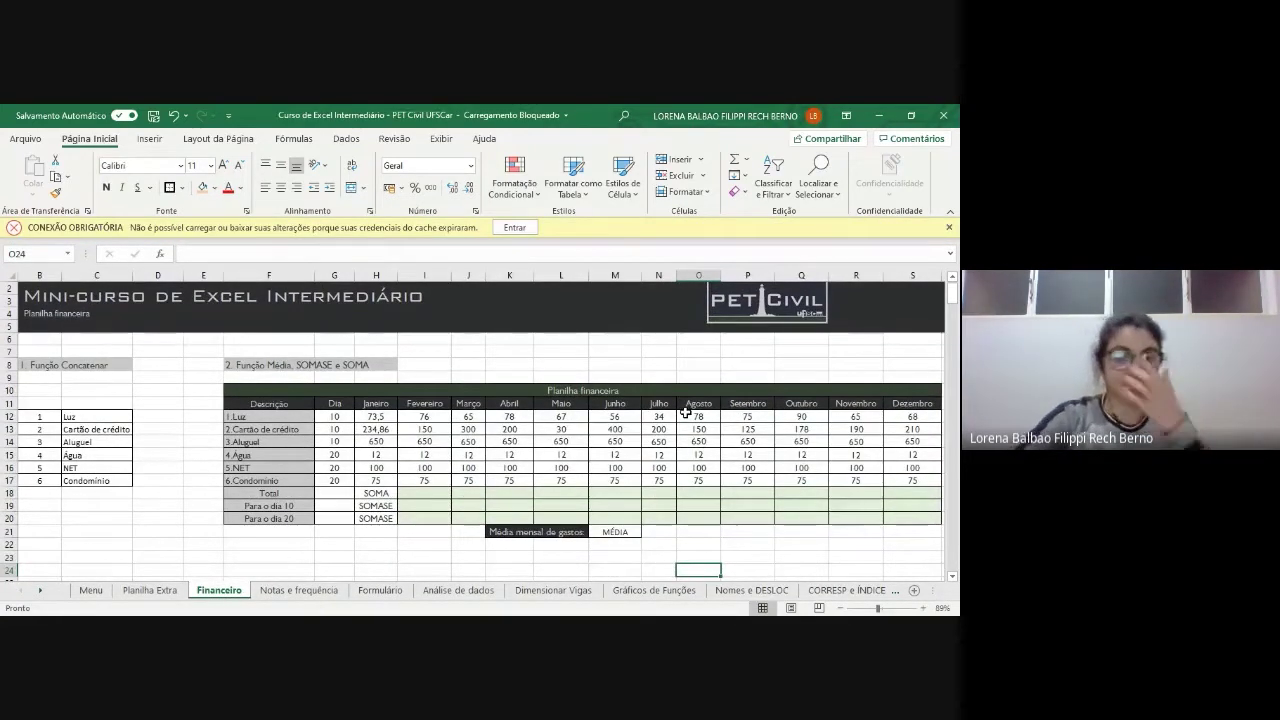
scroll(686, 411, right, 1)
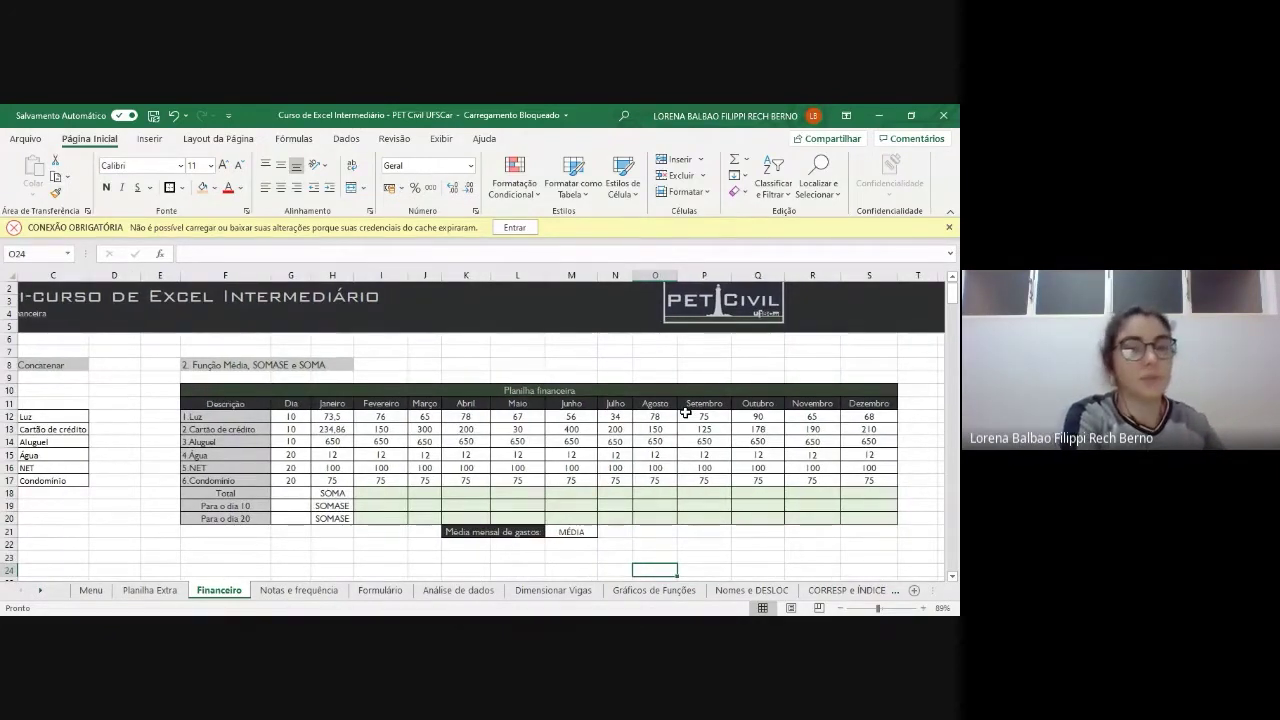
key(alt+Tab)
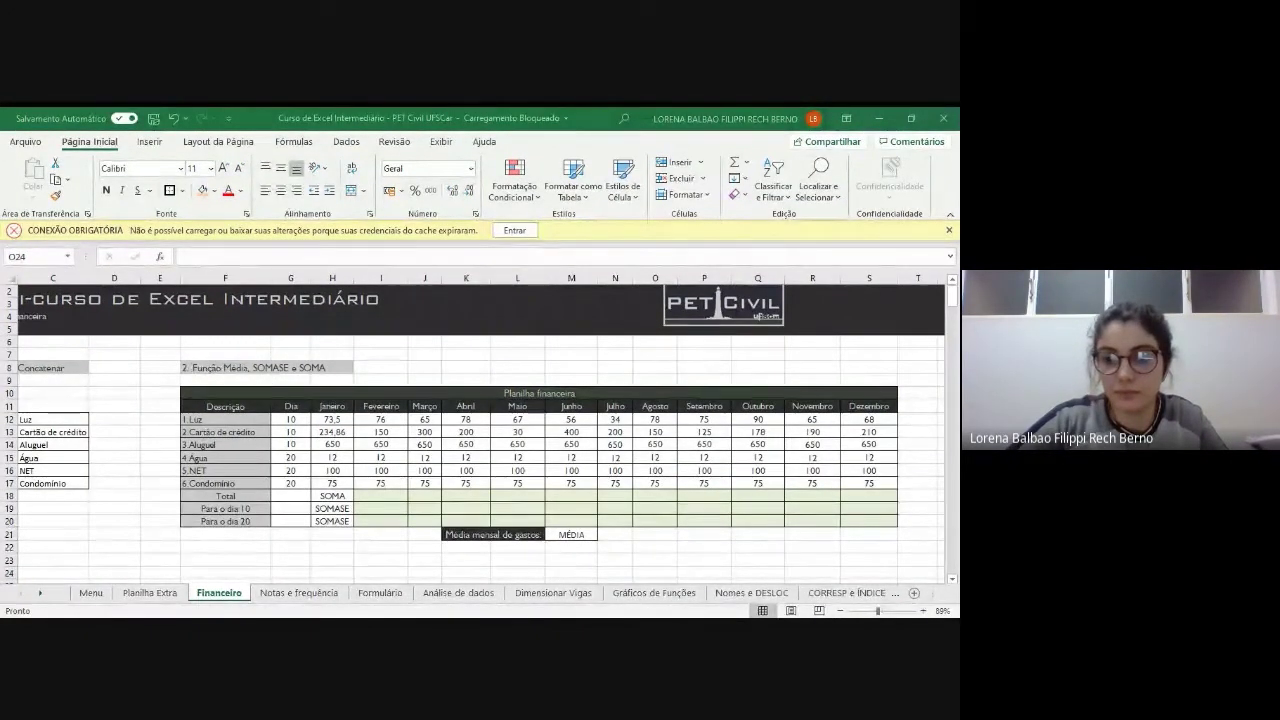
key(alt+Tab)
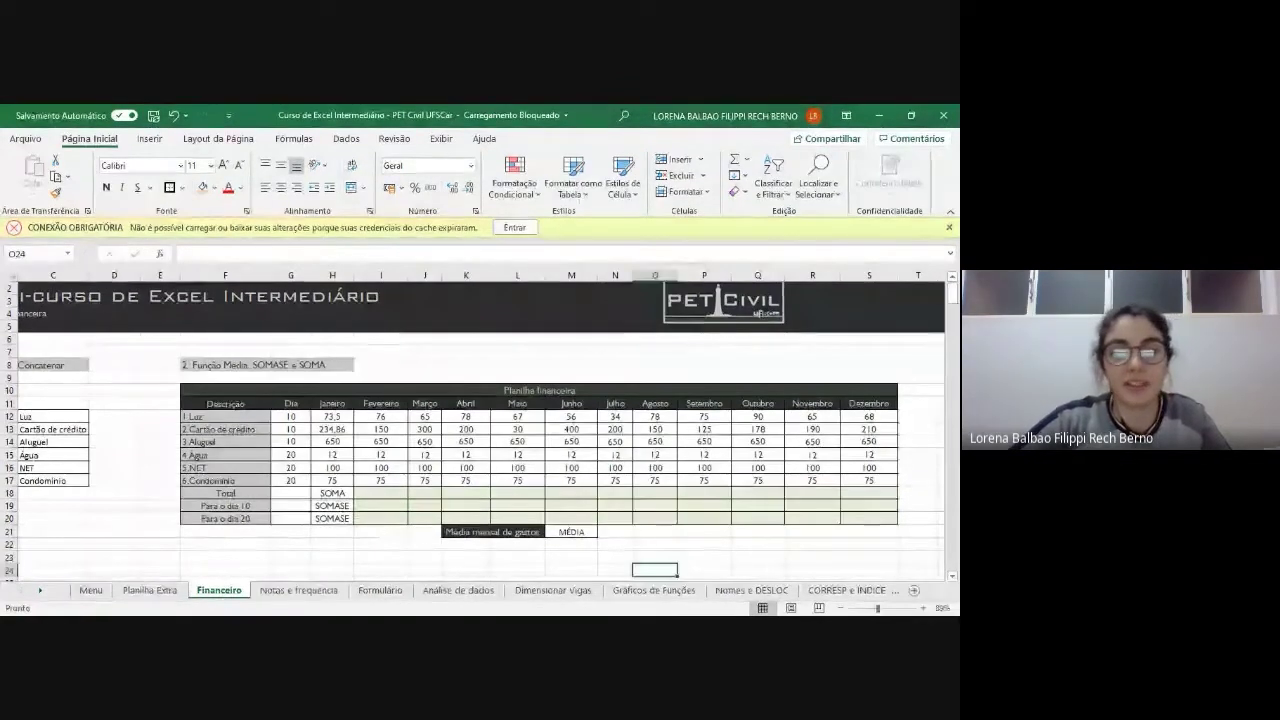
key(alt+Tab)
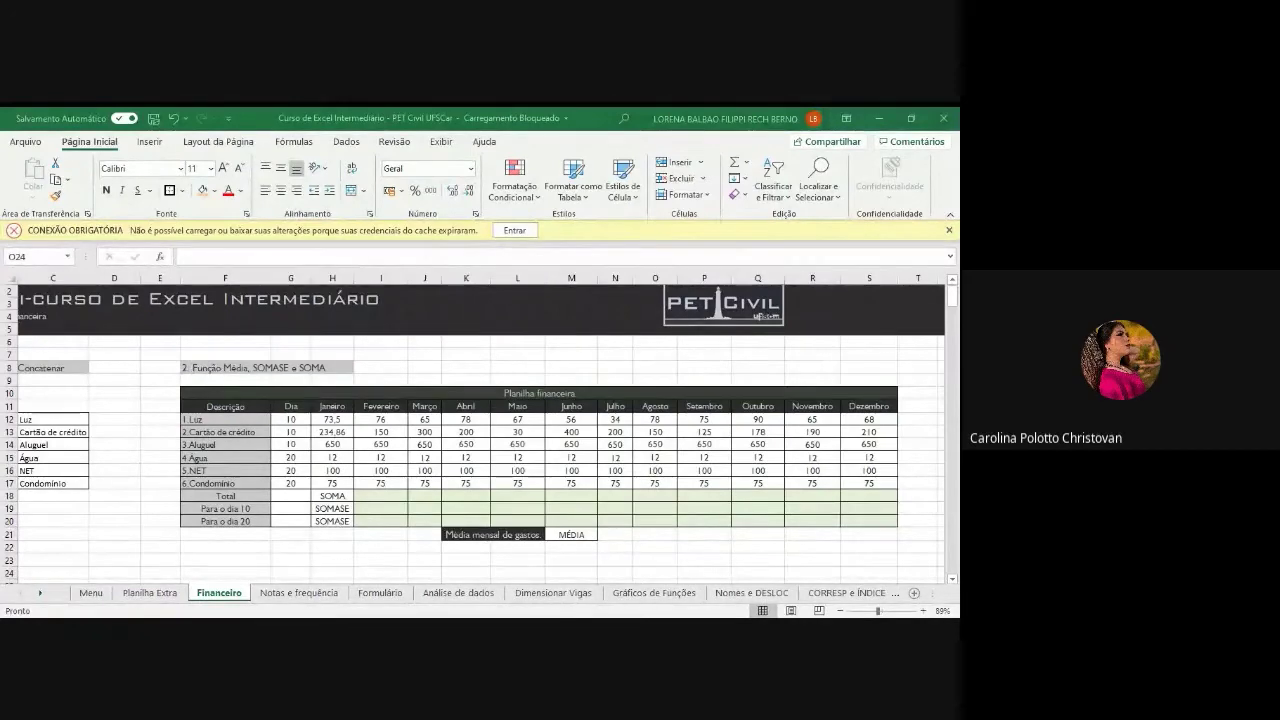
key(alt+Tab)
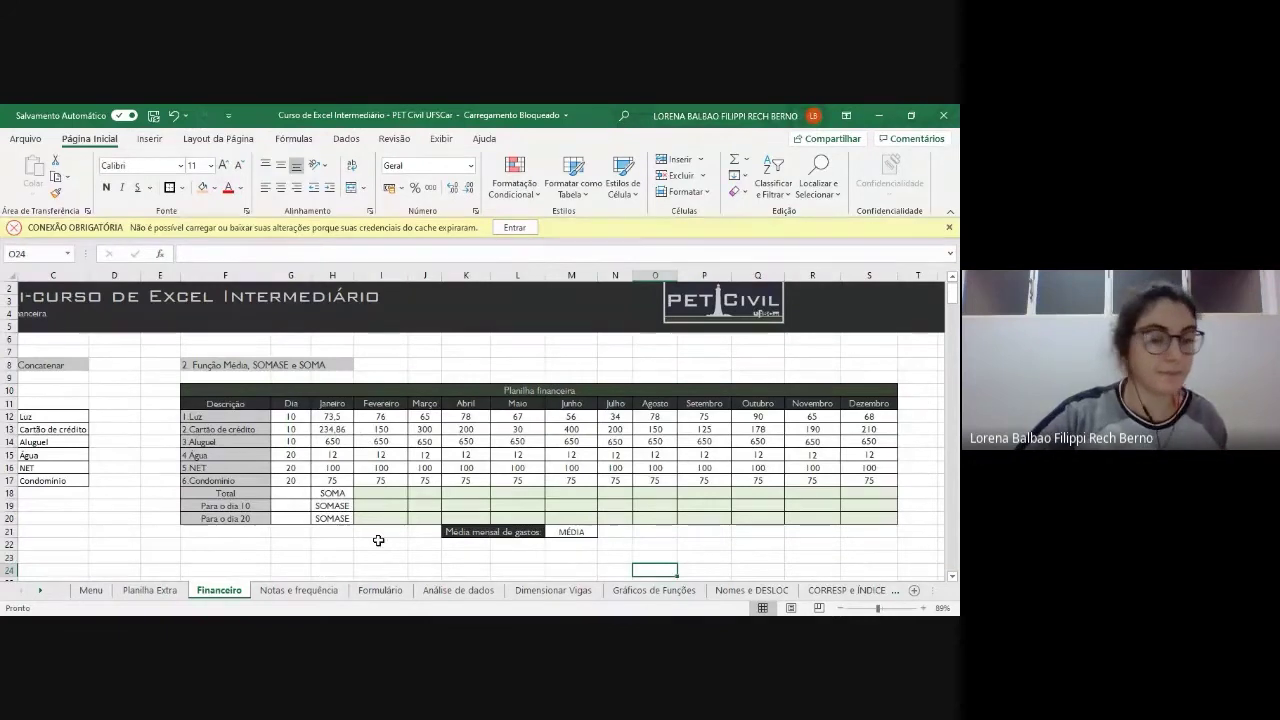
- Replace the placeholder in the Janeiro Total cell H18 with an open SOMA formula whose first argument is H12
scroll(354, 517, left, 2)
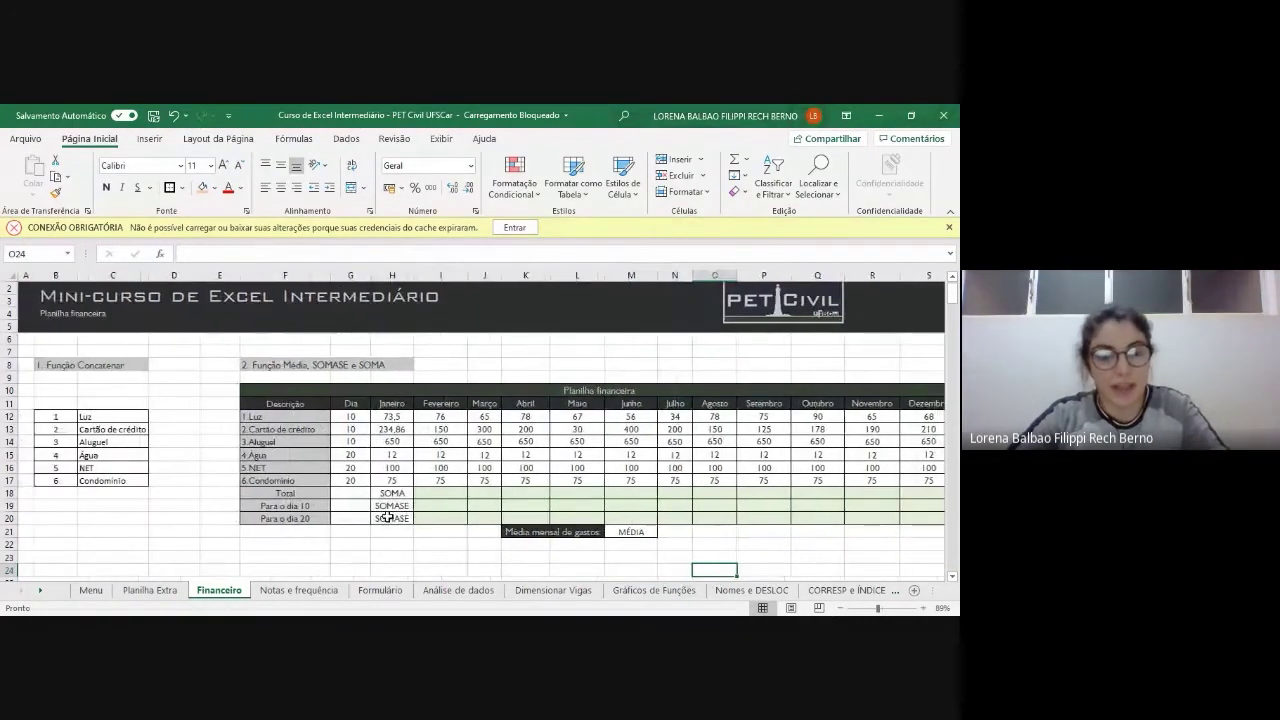
scroll(388, 517, down, 1)
click(405, 478)
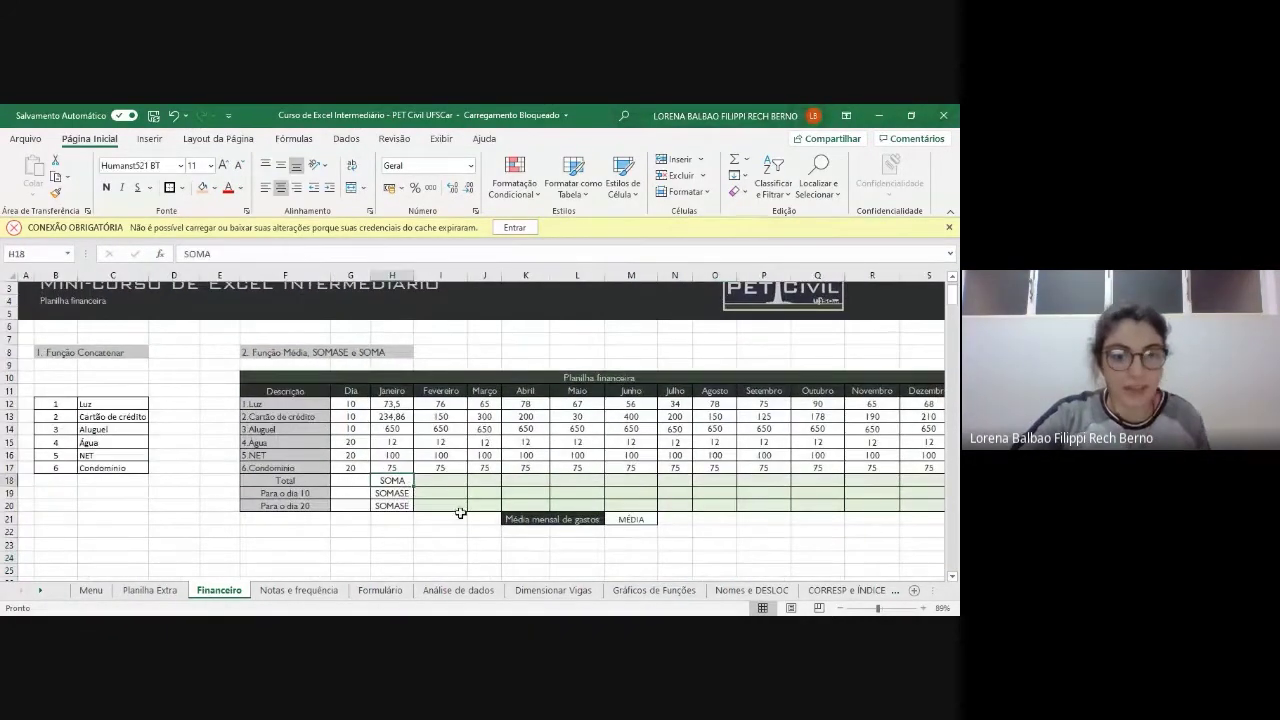
key(BackSpace)
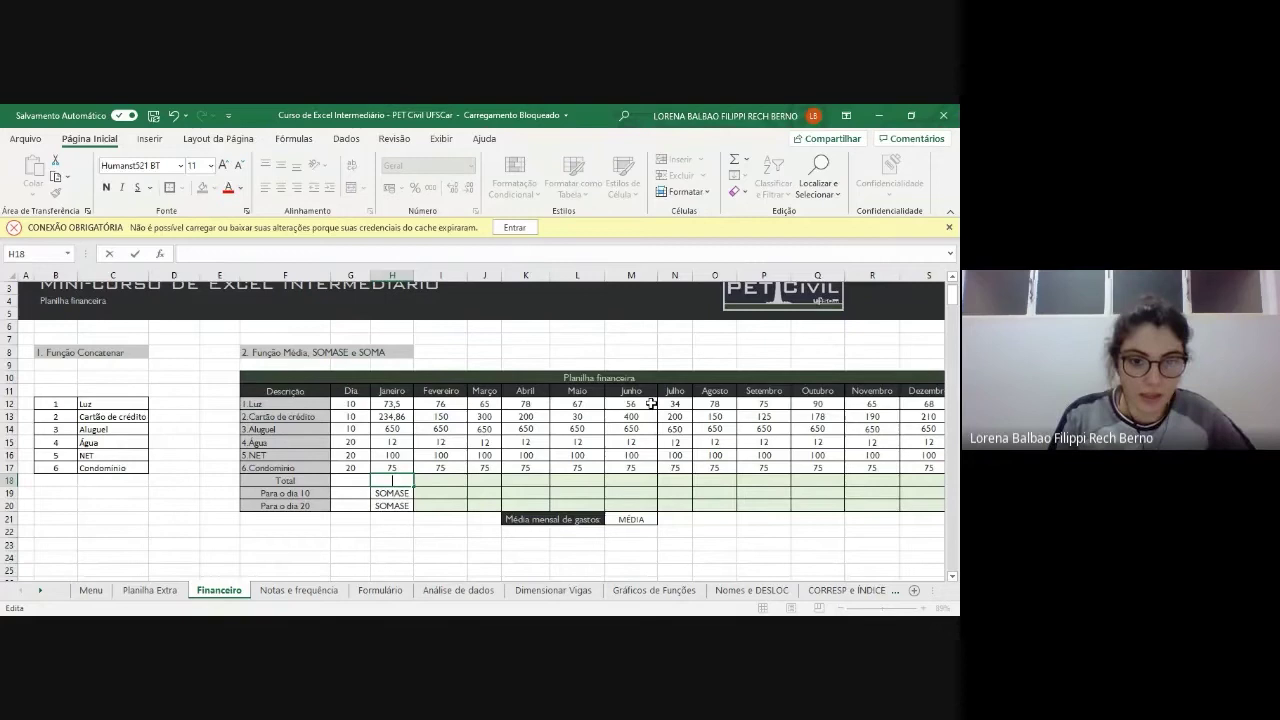
text(=SOMA)
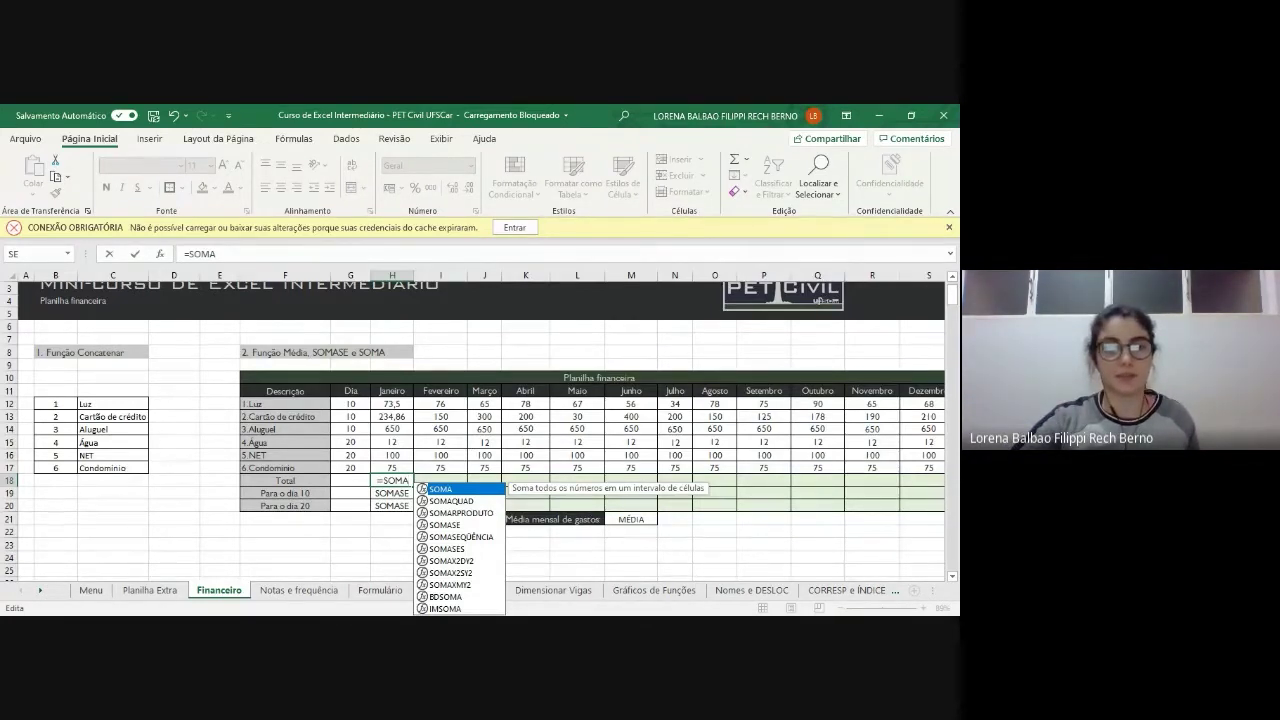
text(()
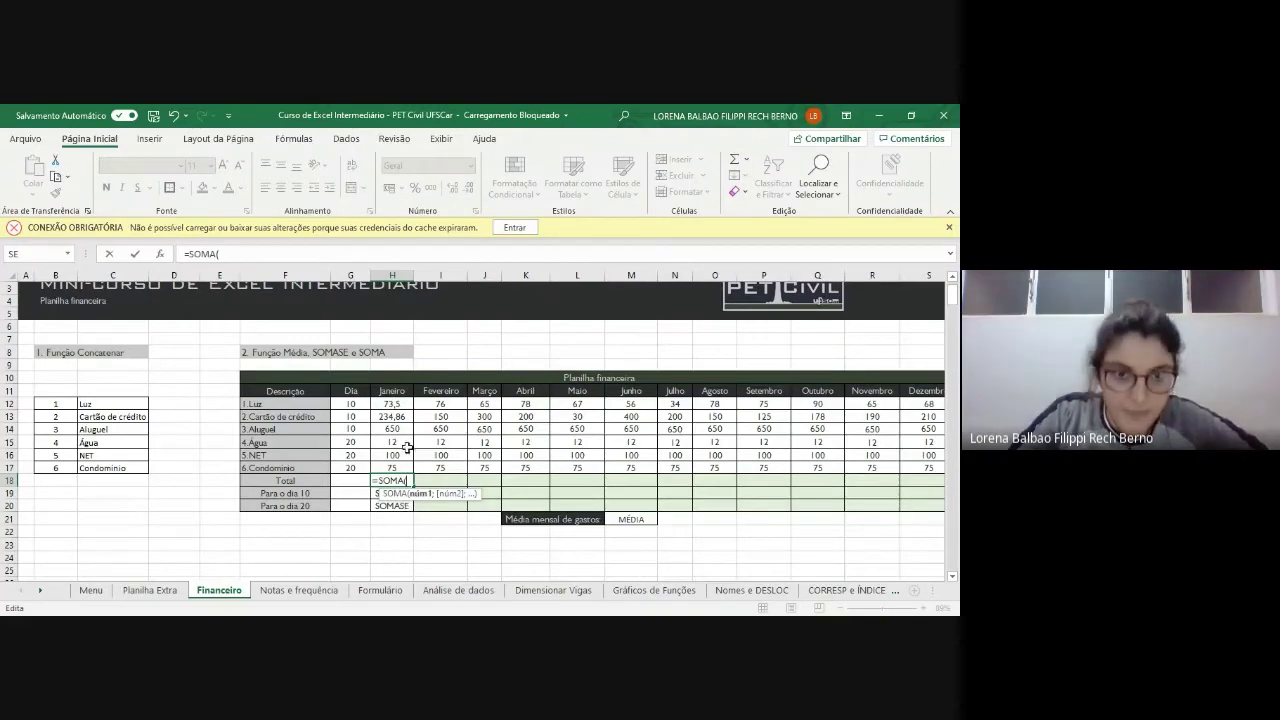
click(395, 404)
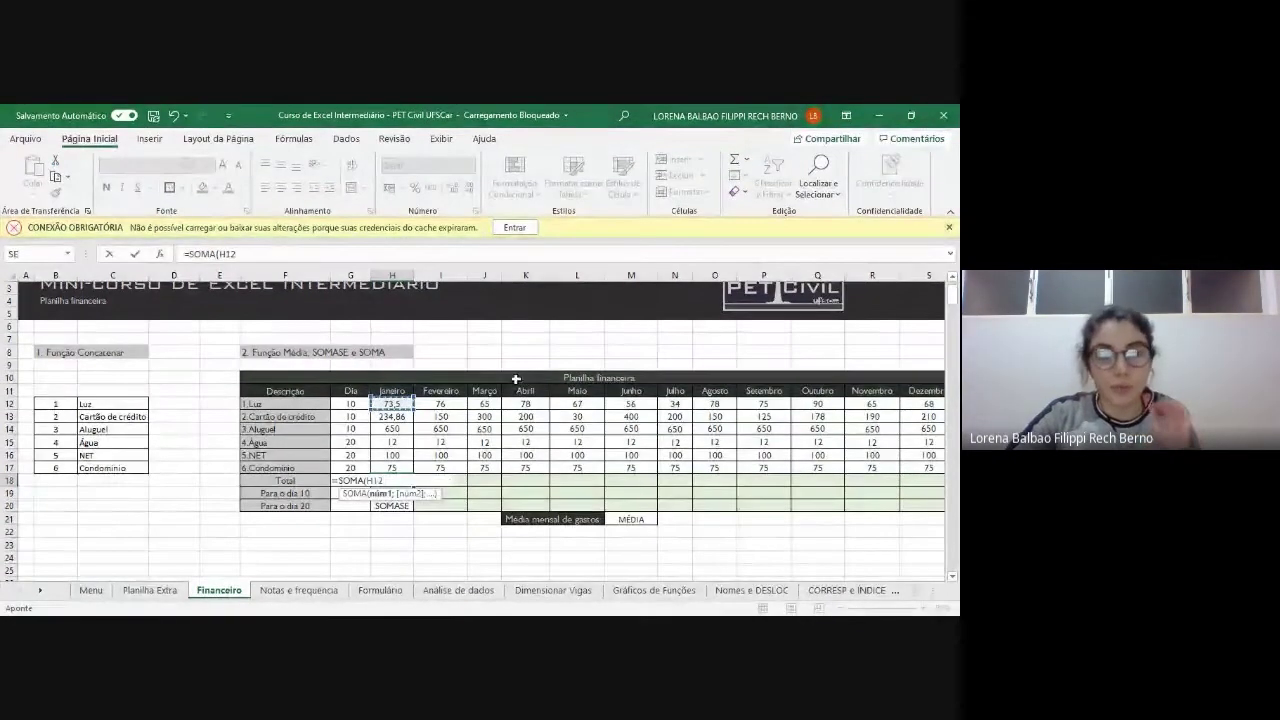
- Add H13, H14, H15, H16 and H17 to the SOMA formula as separate arguments divided by semicolons
text(;)
click(400, 416)
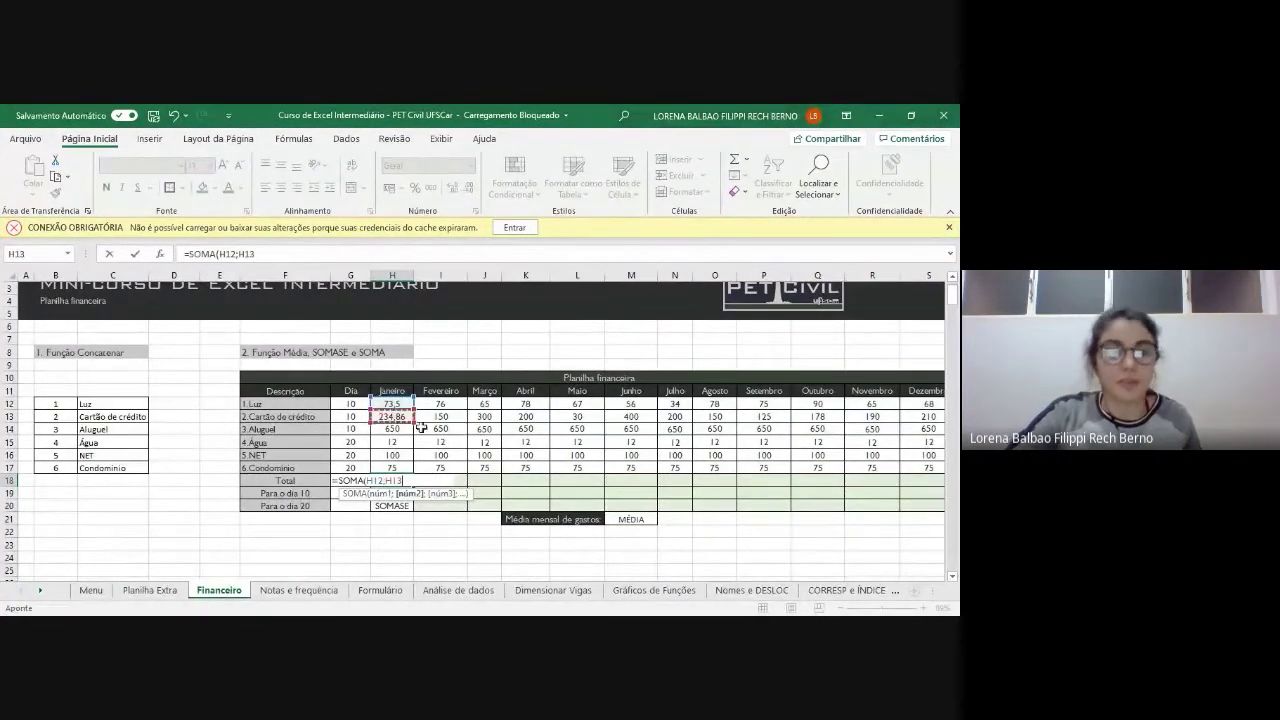
text(;)
click(394, 430)
text(;)
click(400, 442)
text(;)
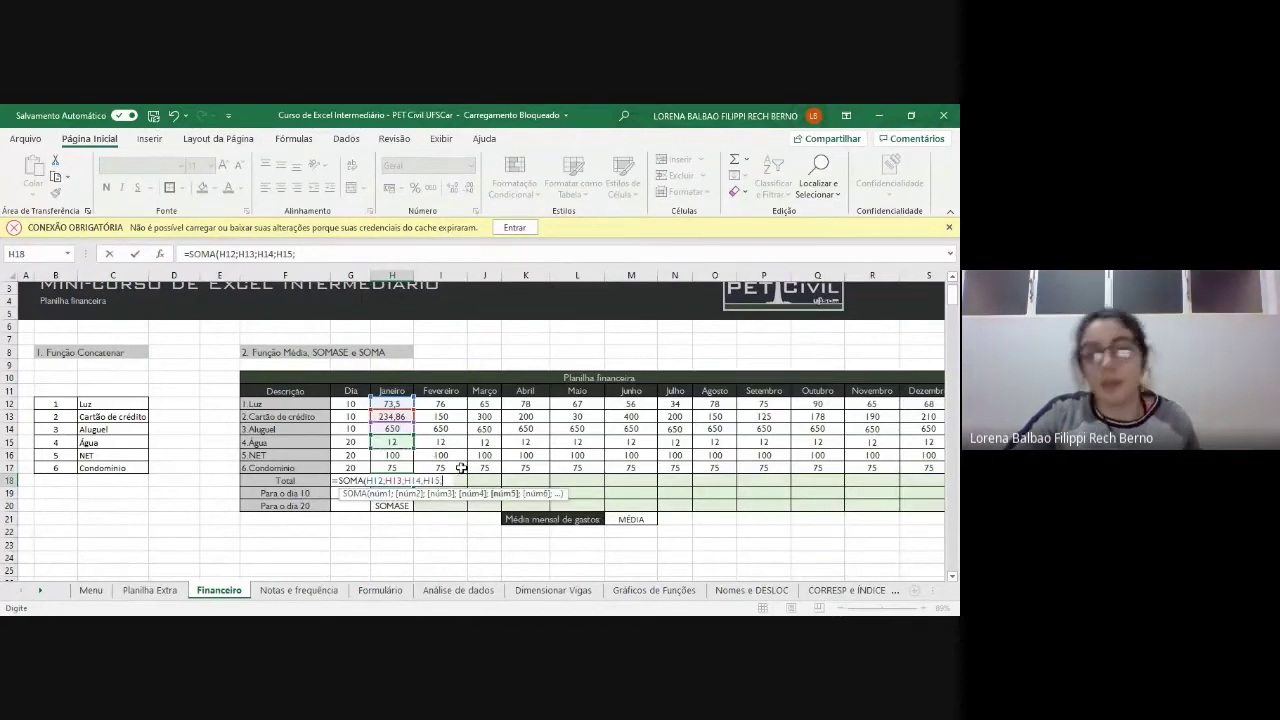
click(400, 455)
text(;)
click(400, 468)
text(;)
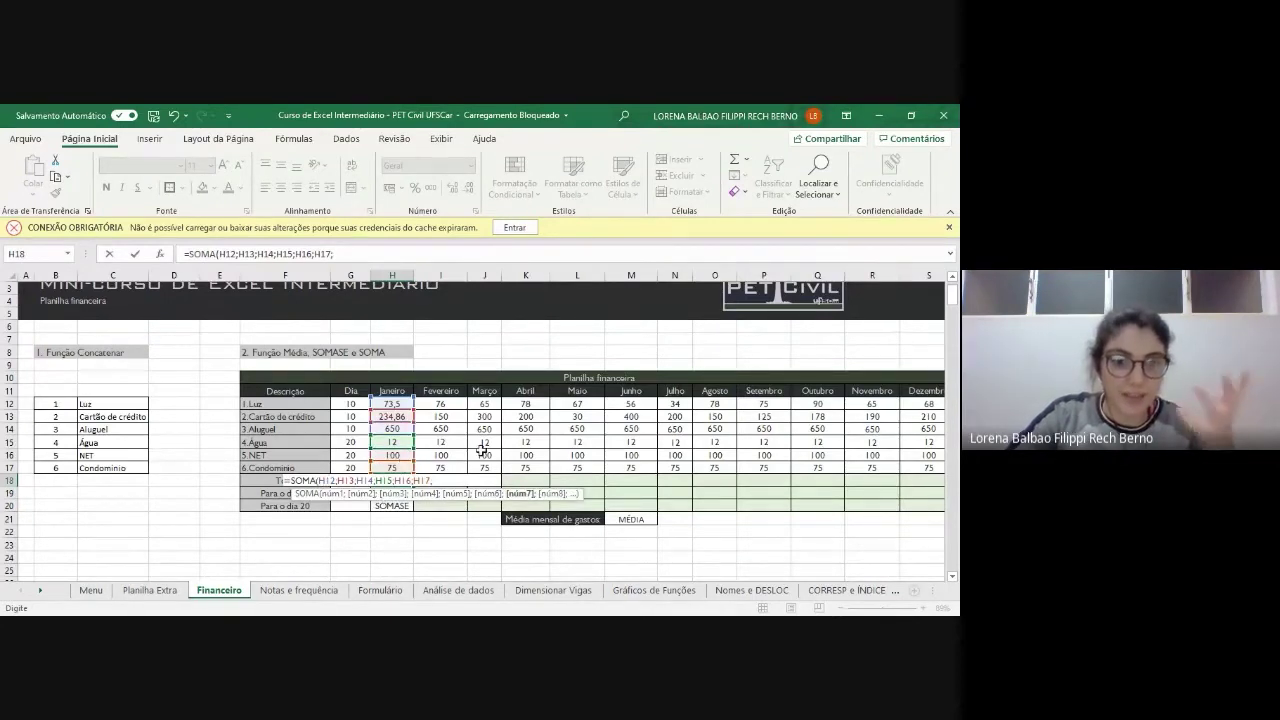
- Delete the individual arguments after H12 from the SOMA formula, keeping only =SOMA(H12
key(BackSpace)
key(BackSpace)
key(BackSpace)
key(BackSpace)
key(BackSpace)
key(BackSpace)
key(BackSpace)
key(BackSpace)
key(BackSpace)
key(BackSpace)
key(BackSpace)
key(BackSpace)
key(BackSpace)
key(BackSpace)
key(BackSpace)
key(BackSpace)
key(BackSpace)
key(BackSpace)
key(BackSpace)
key(BackSpace)
key(BackSpace)
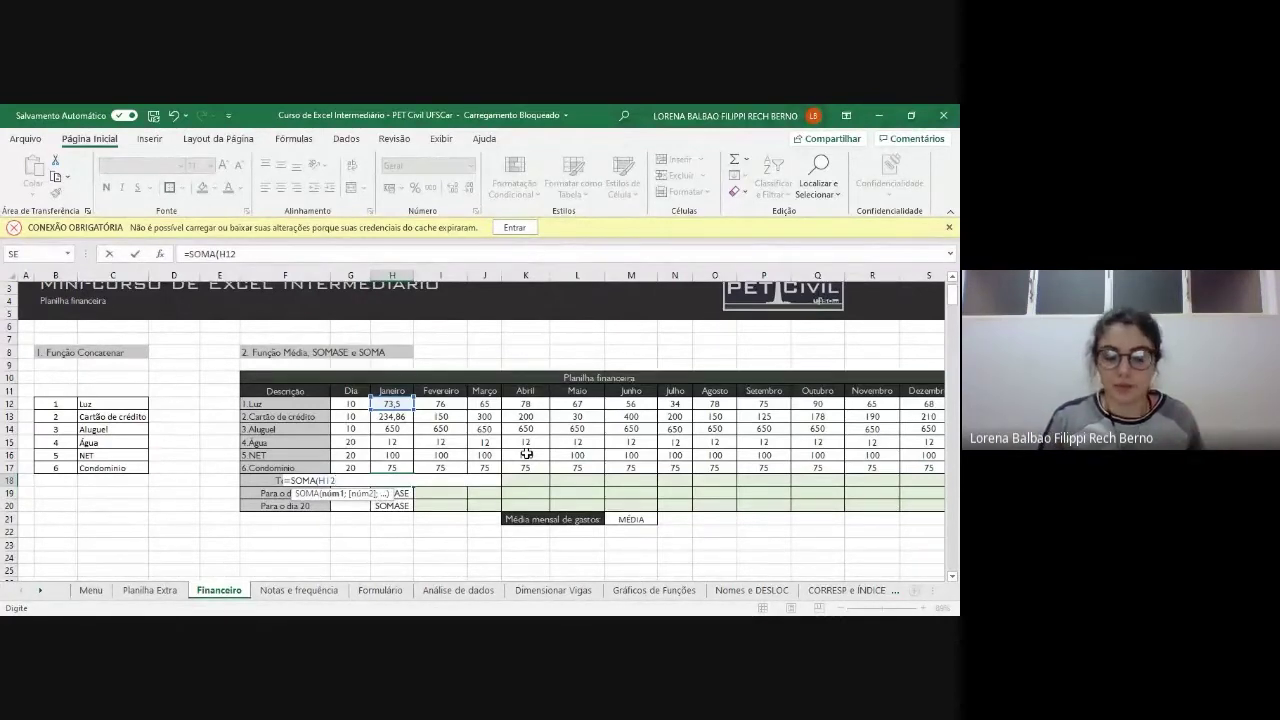
- Complete the Janeiro Total formula in H18 with the single range H12:H17, giving =SOMA(H12:H17)
key(BackSpace)
key(BackSpace)
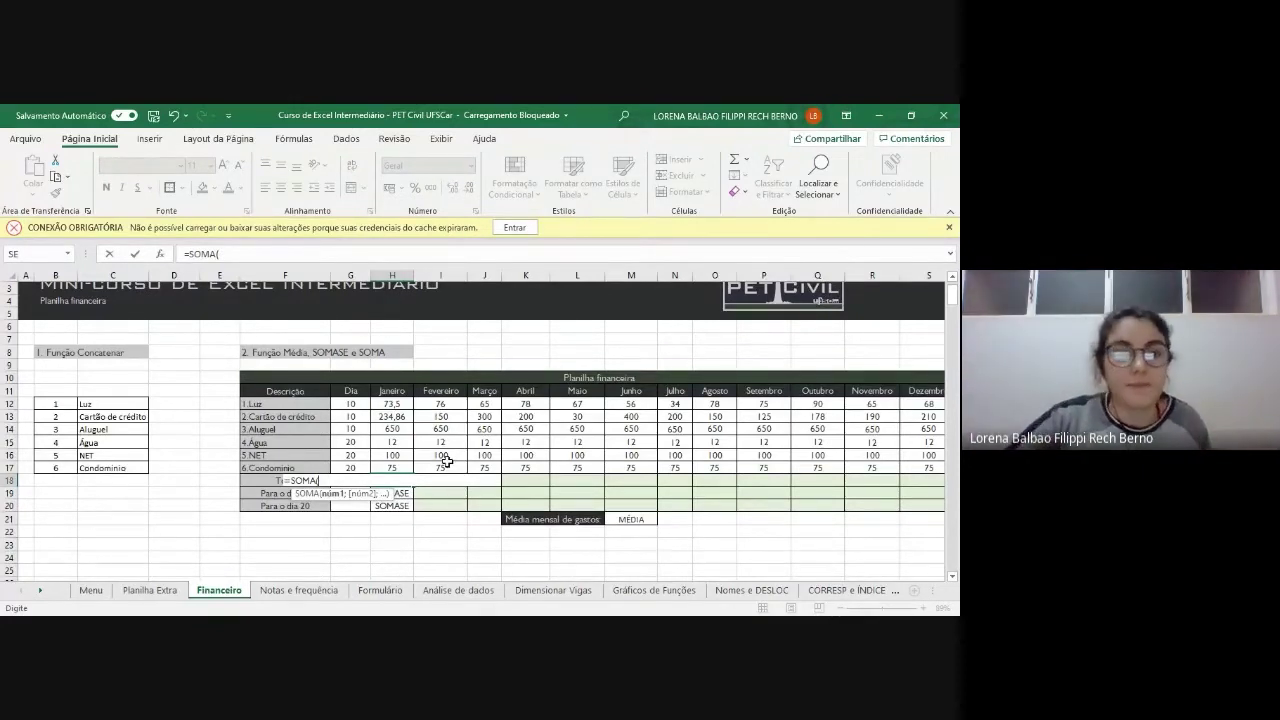
drag(403, 403, 404, 468)
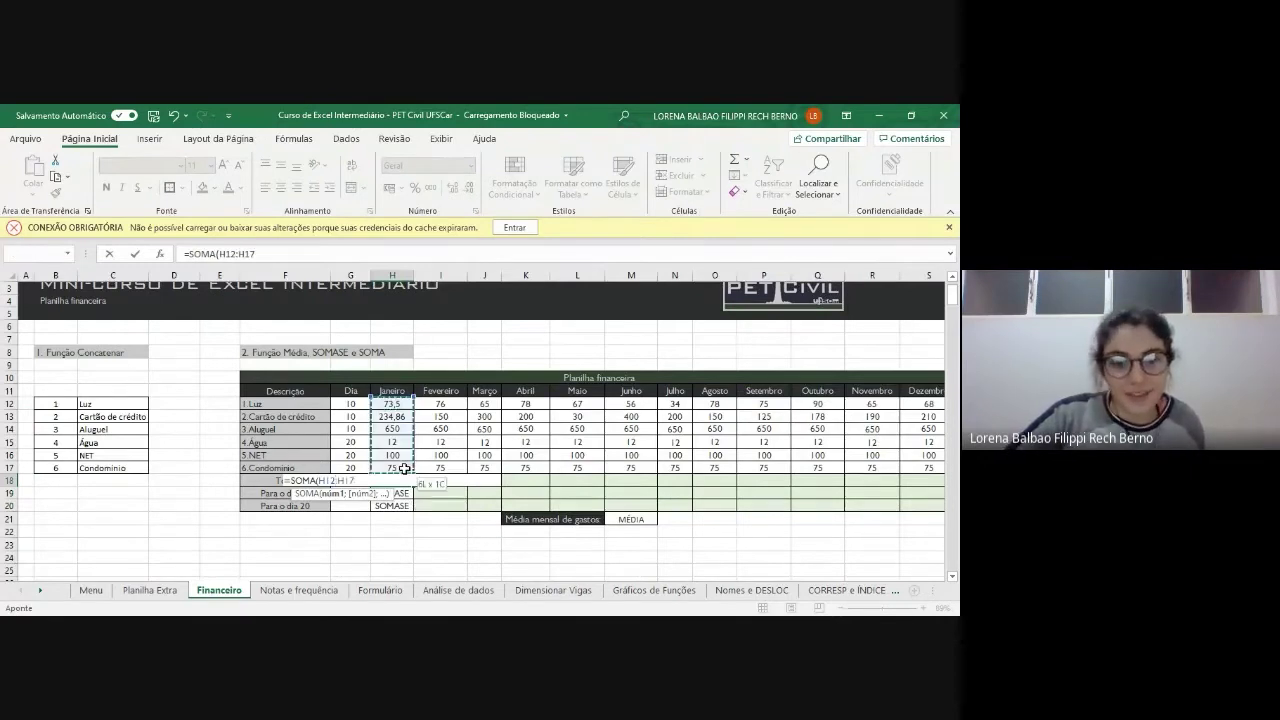
click(398, 405)
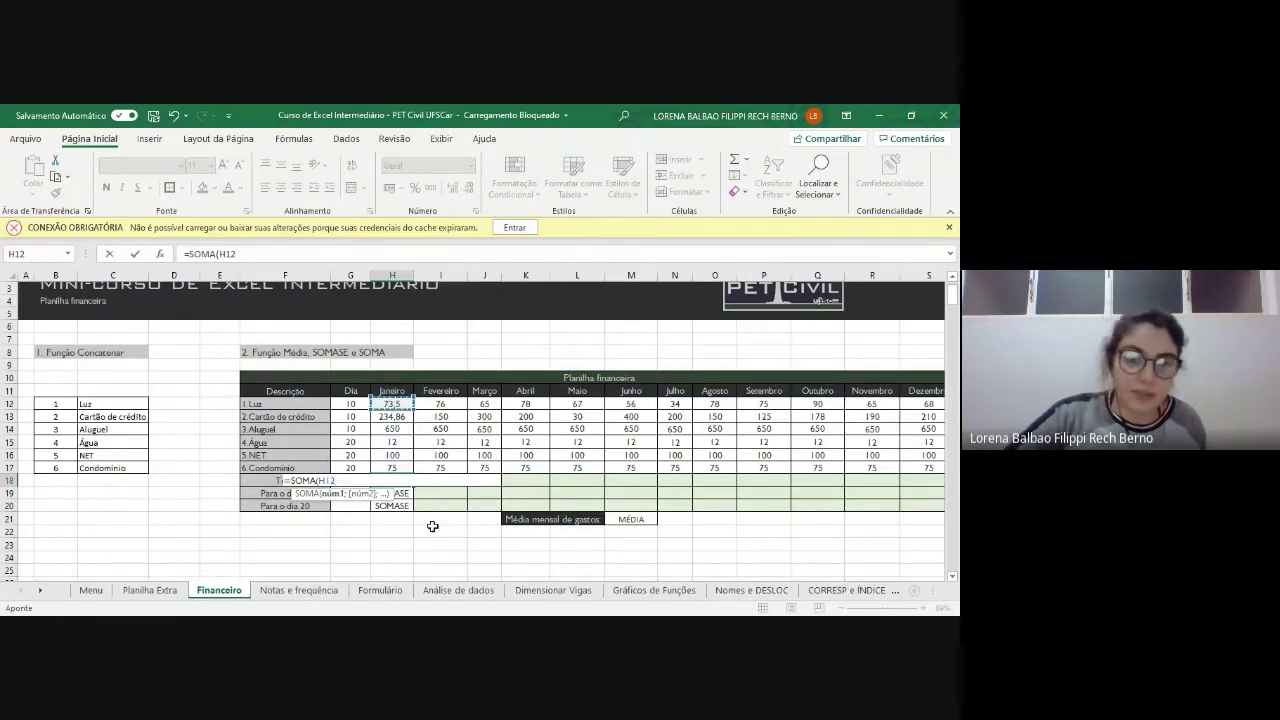
drag(392, 404, 405, 471)
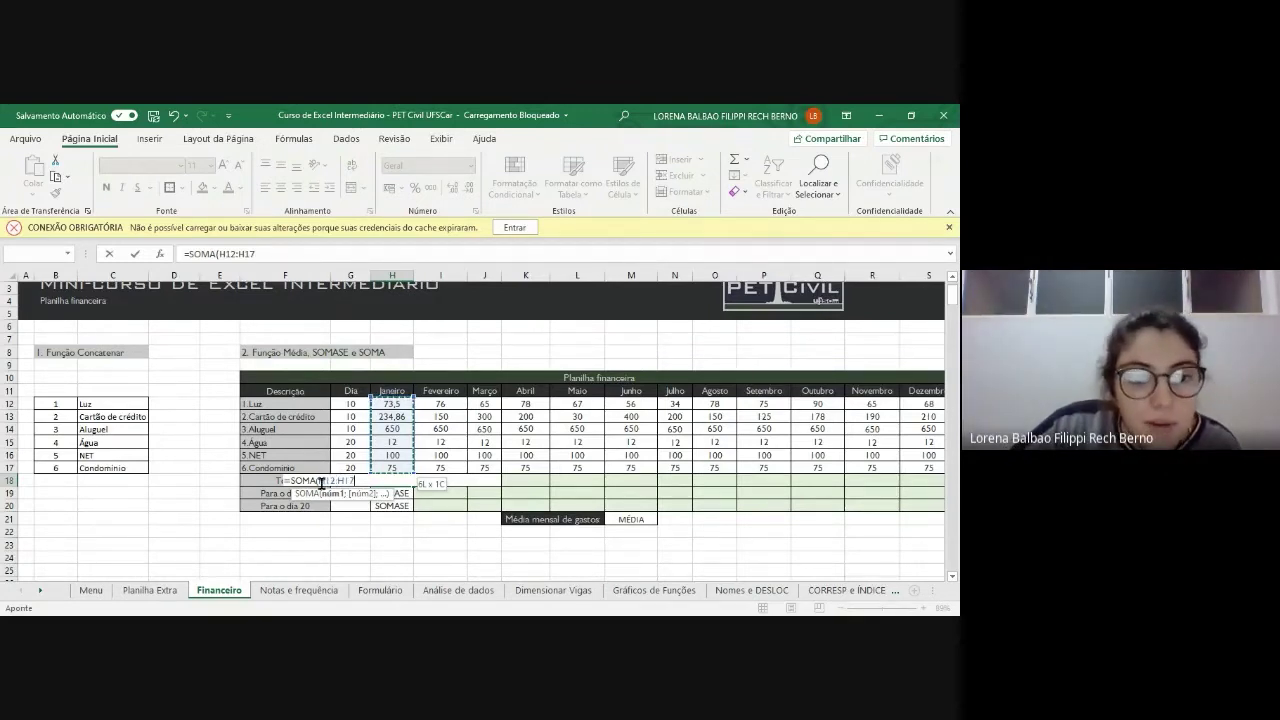
click(336, 481)
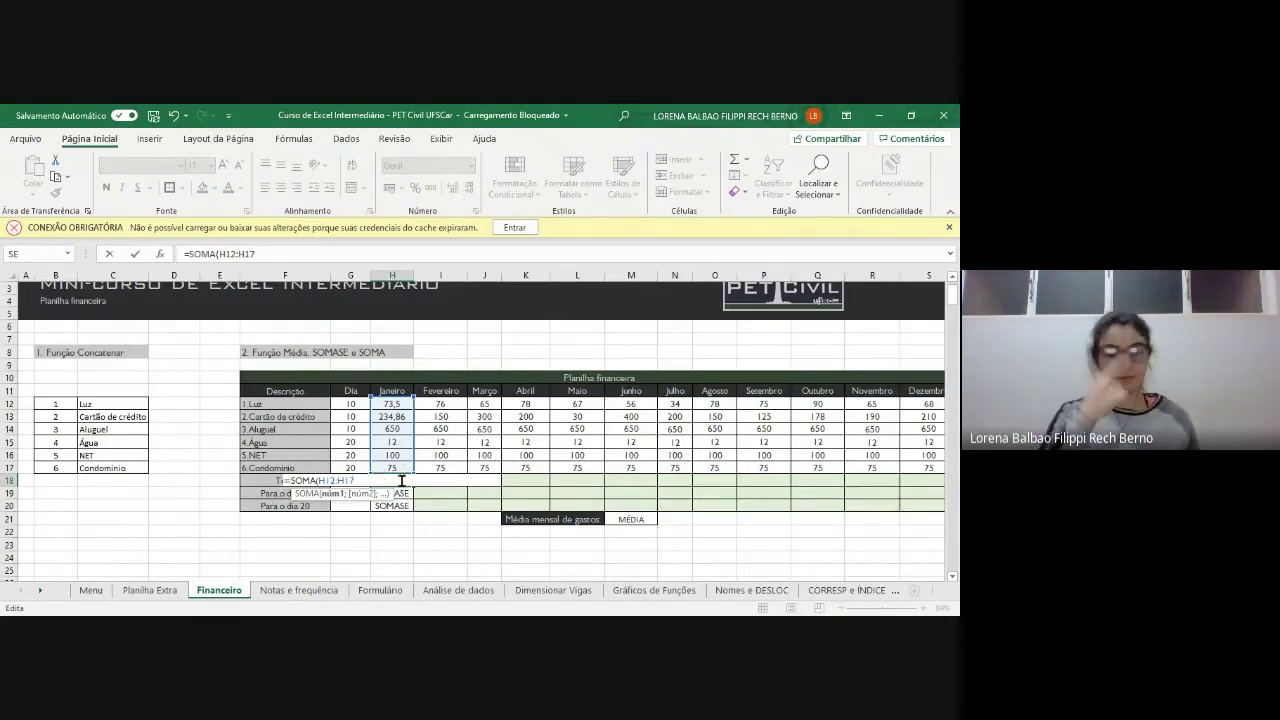
text())
key(Return)
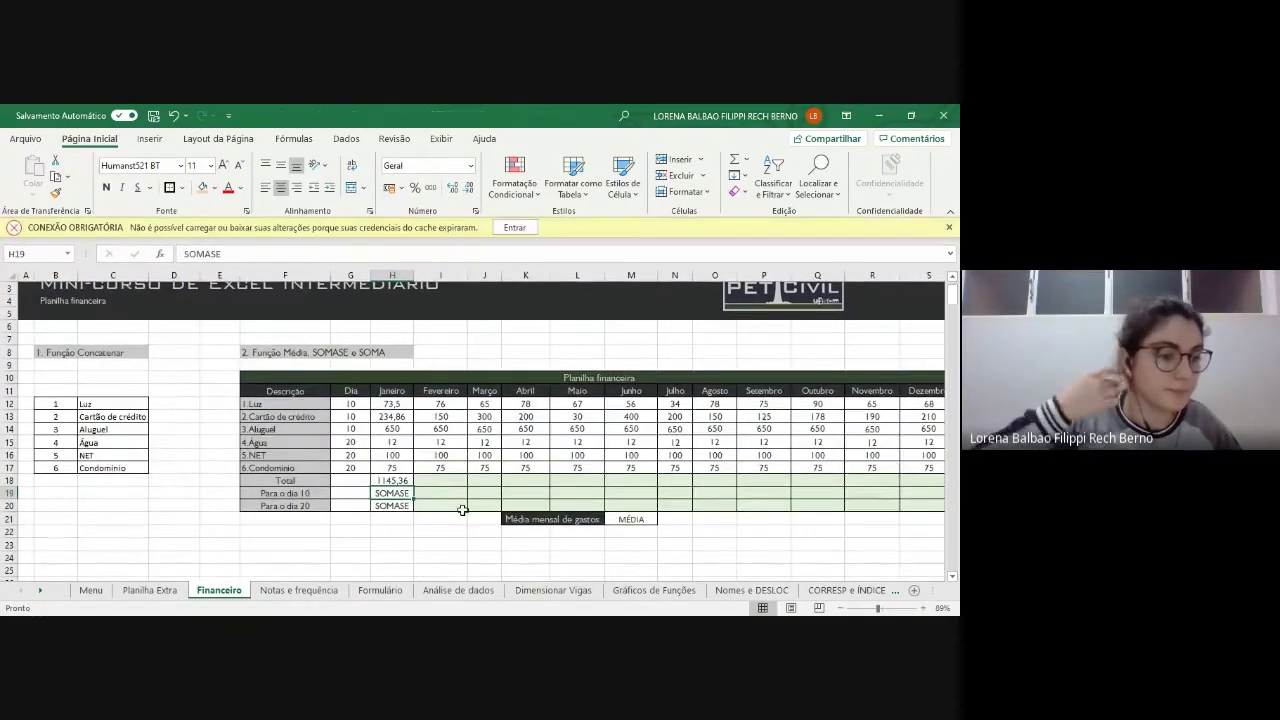
- Fill the Total formula from H18 across the row to Dezembro in S18
scroll(462, 510, right, 2)
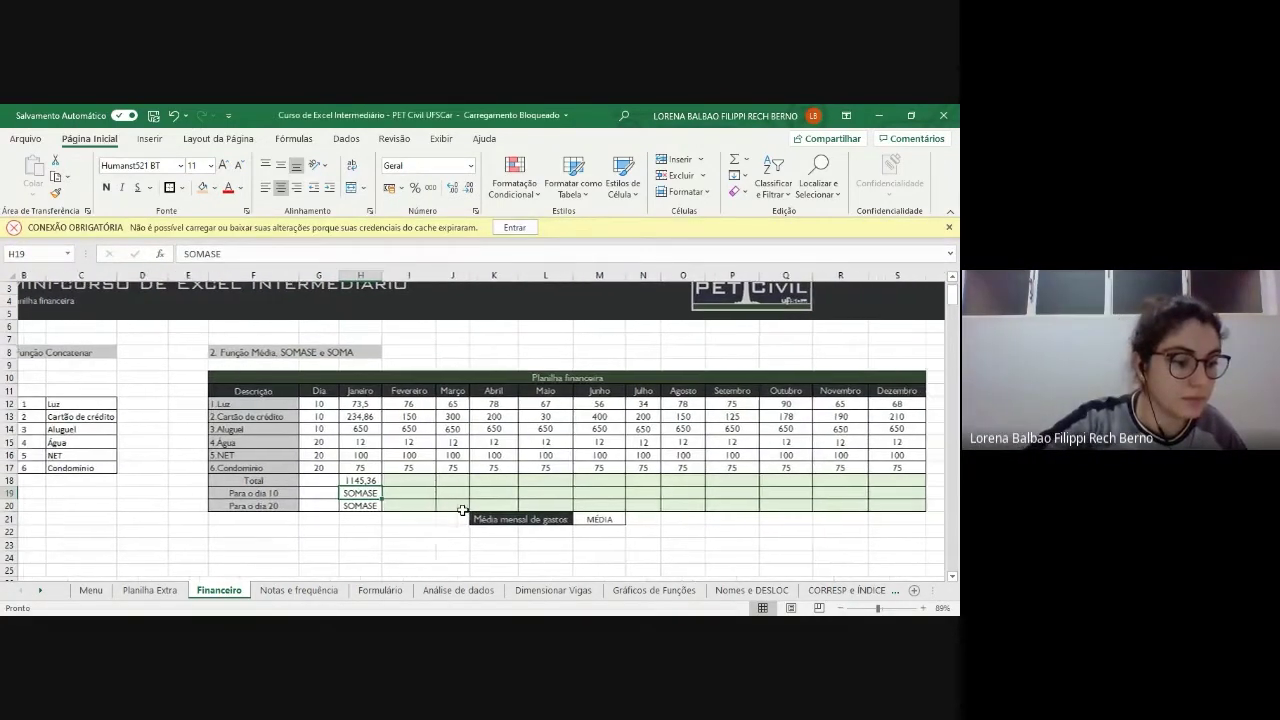
scroll(462, 510, right, 2)
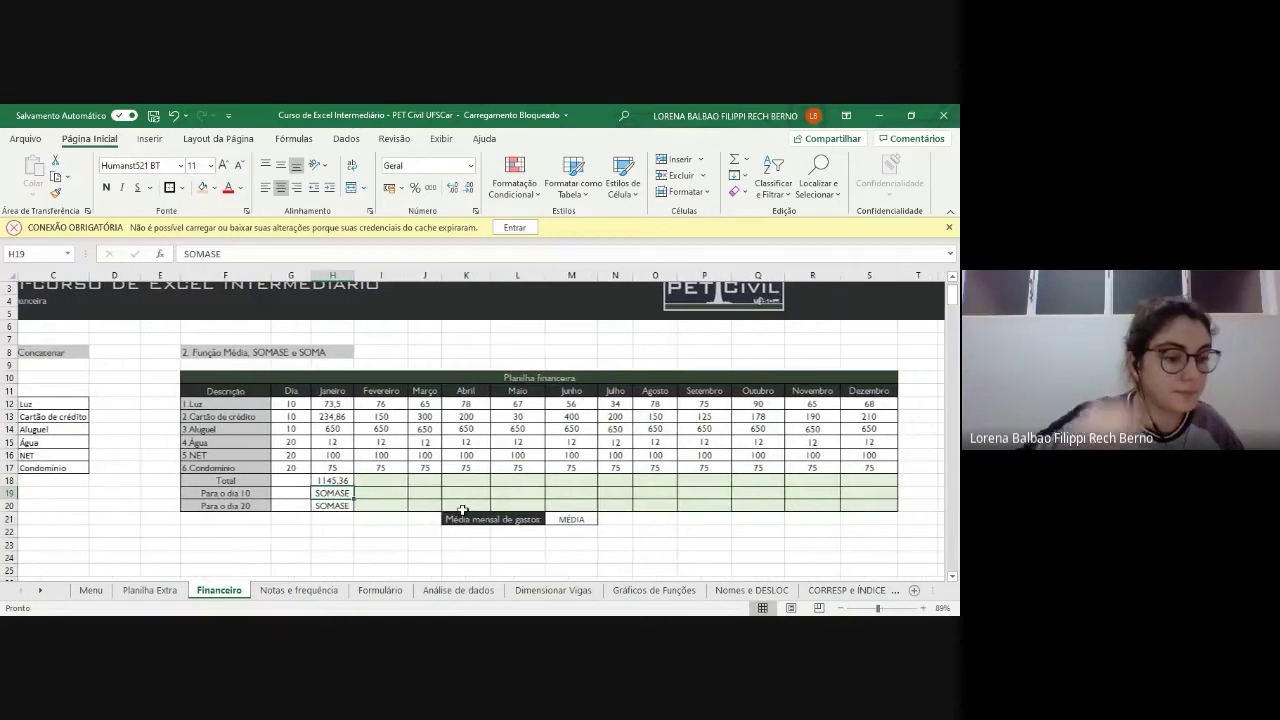
click(344, 480)
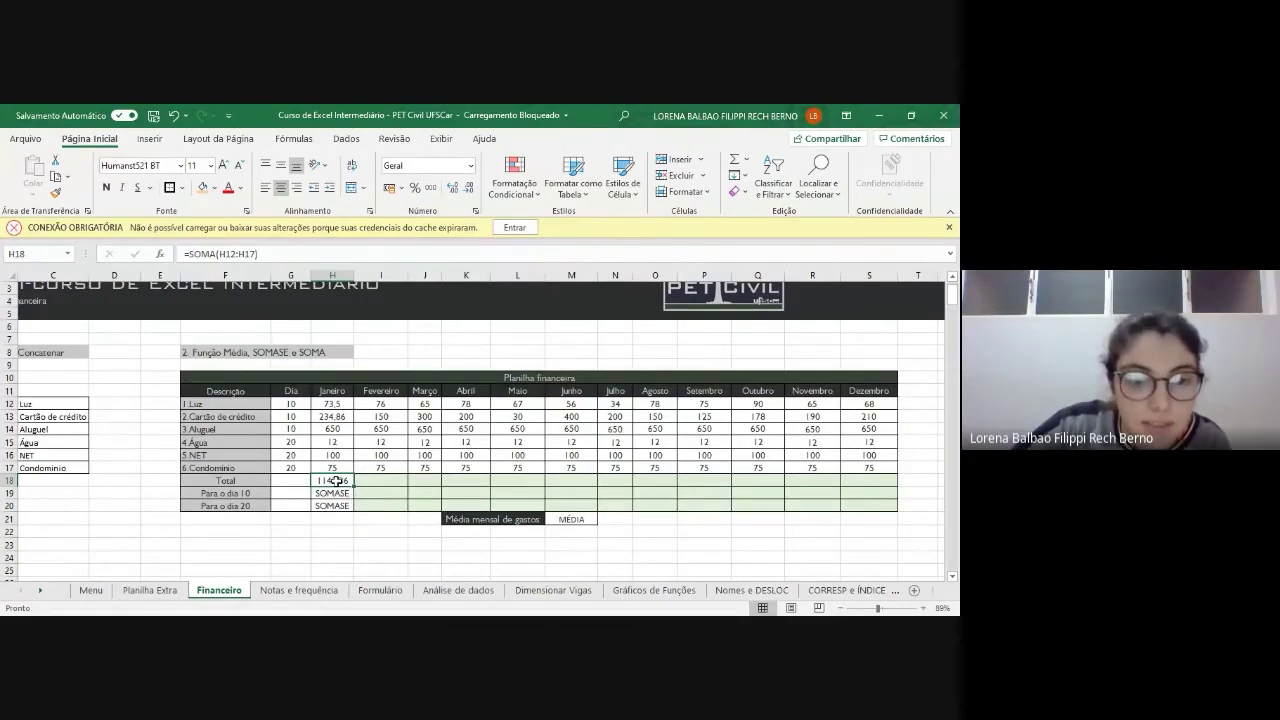
drag(353, 487, 889, 480)
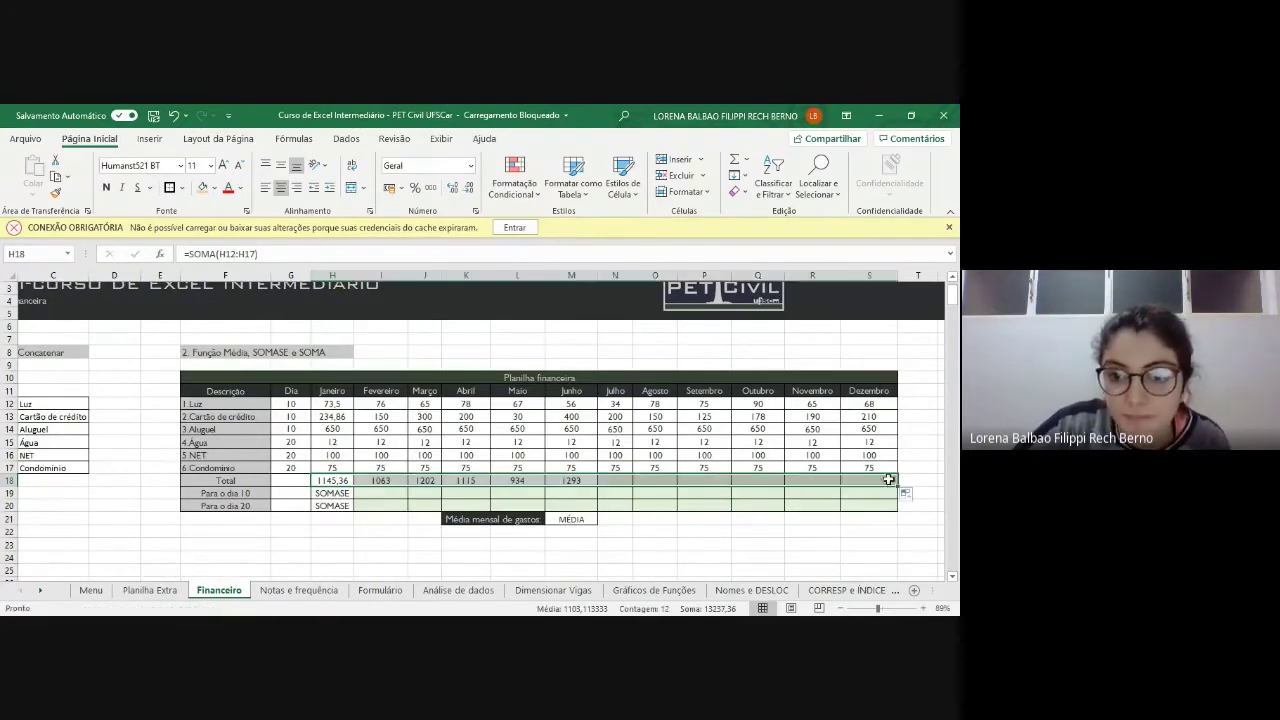
click(710, 545)
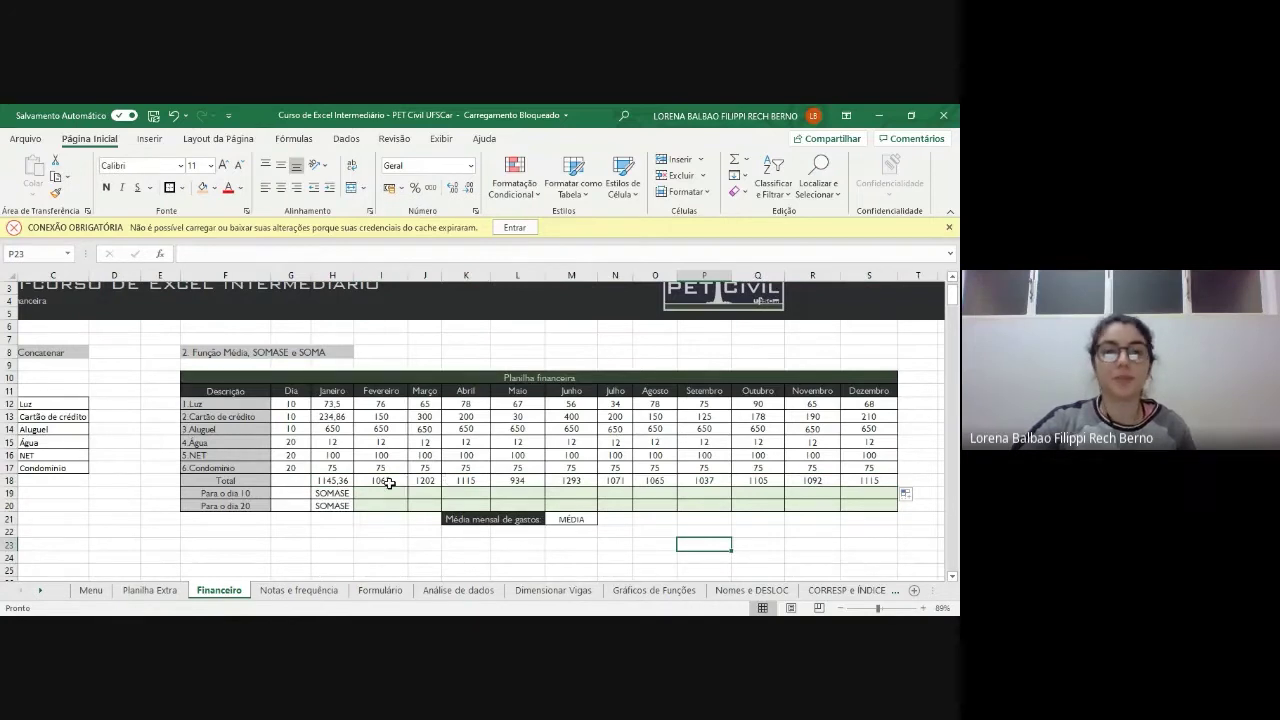
- Examine the filled SOMA formulas in the Total row for Março, Junho, Setembro and Outubro to check their ranges
click(425, 481)
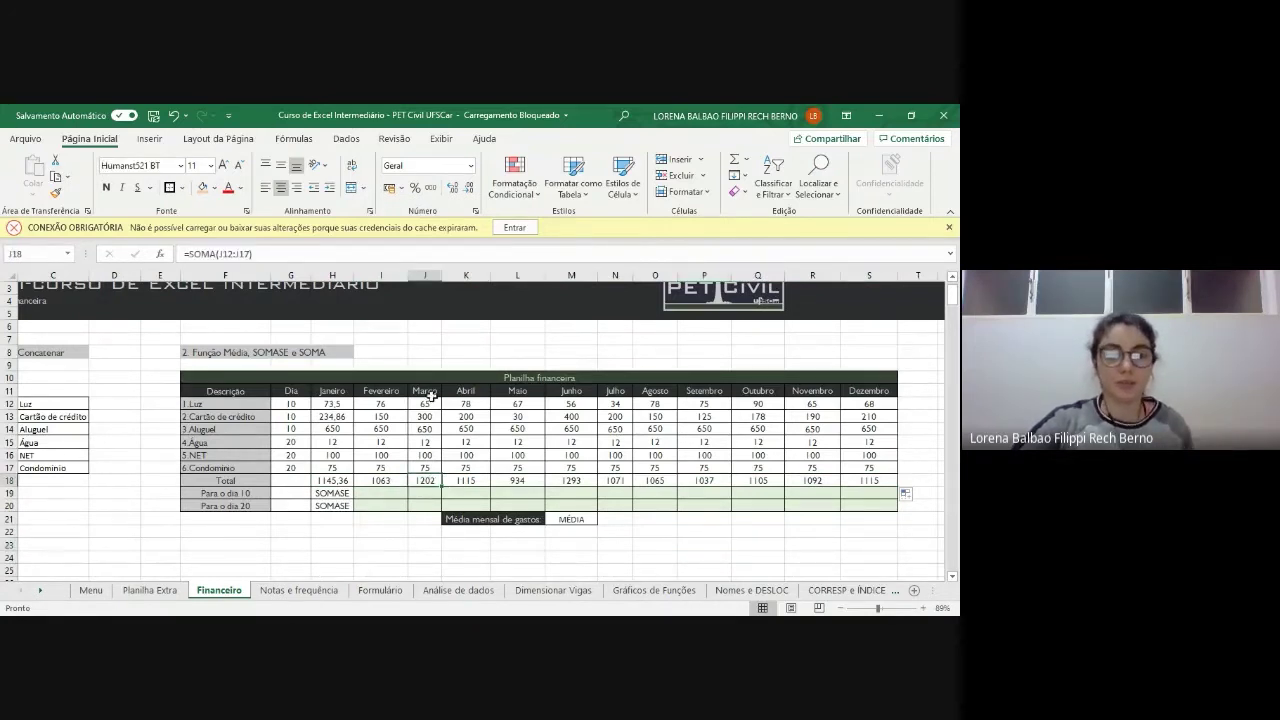
double_click(428, 480)
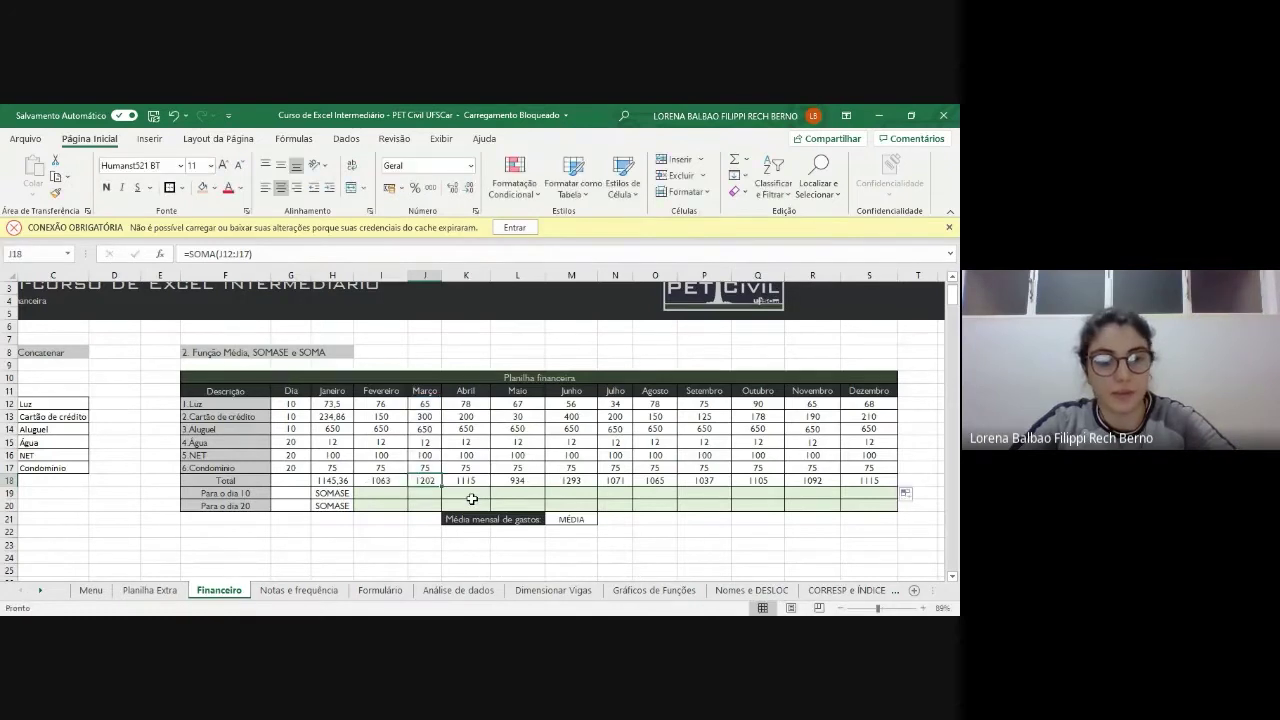
double_click(576, 482)
key(Escape)
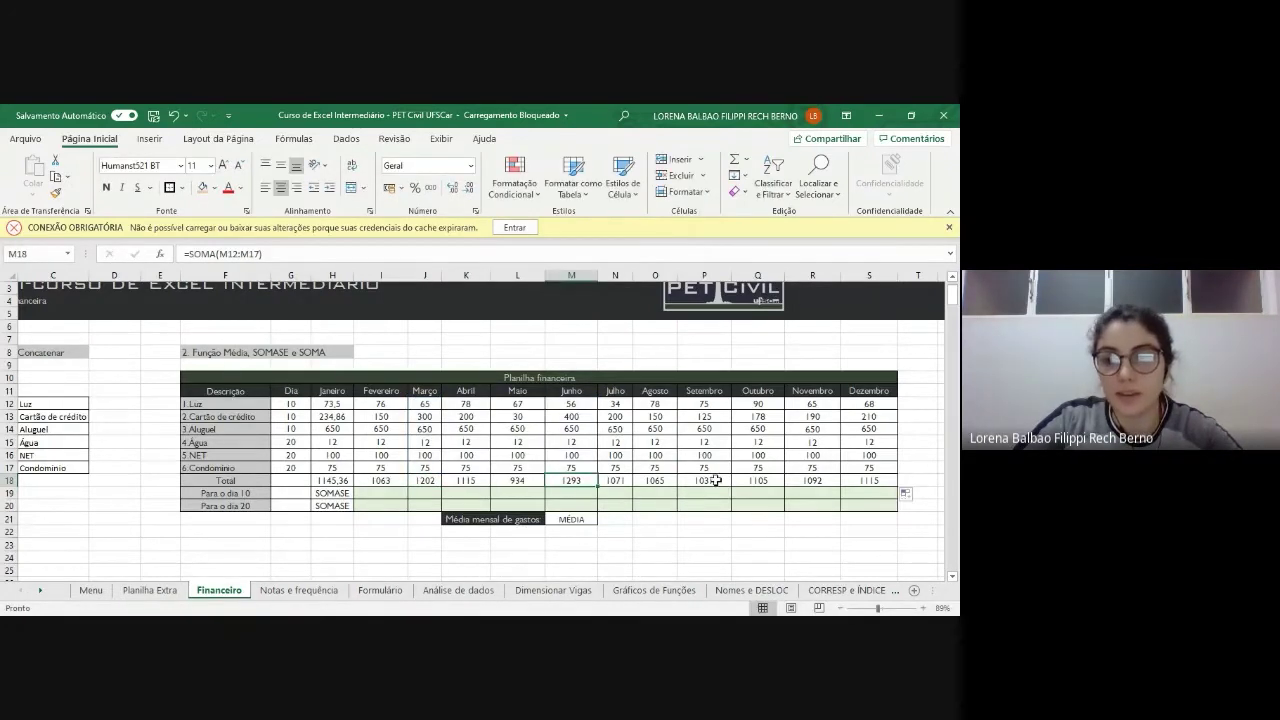
double_click(717, 481)
key(Escape)
click(767, 481)
double_click(767, 481)
key(Escape)
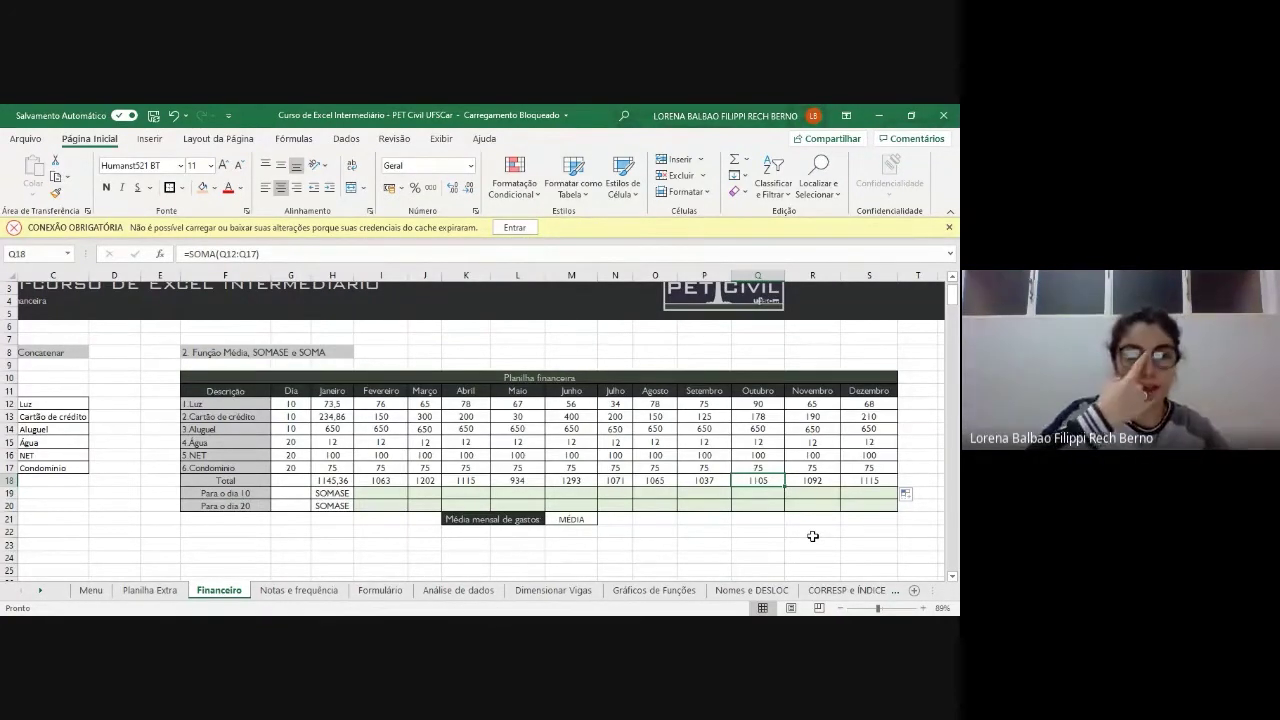
- Format all monthly expense values in H12:S17 to show two decimal places
click(344, 405)
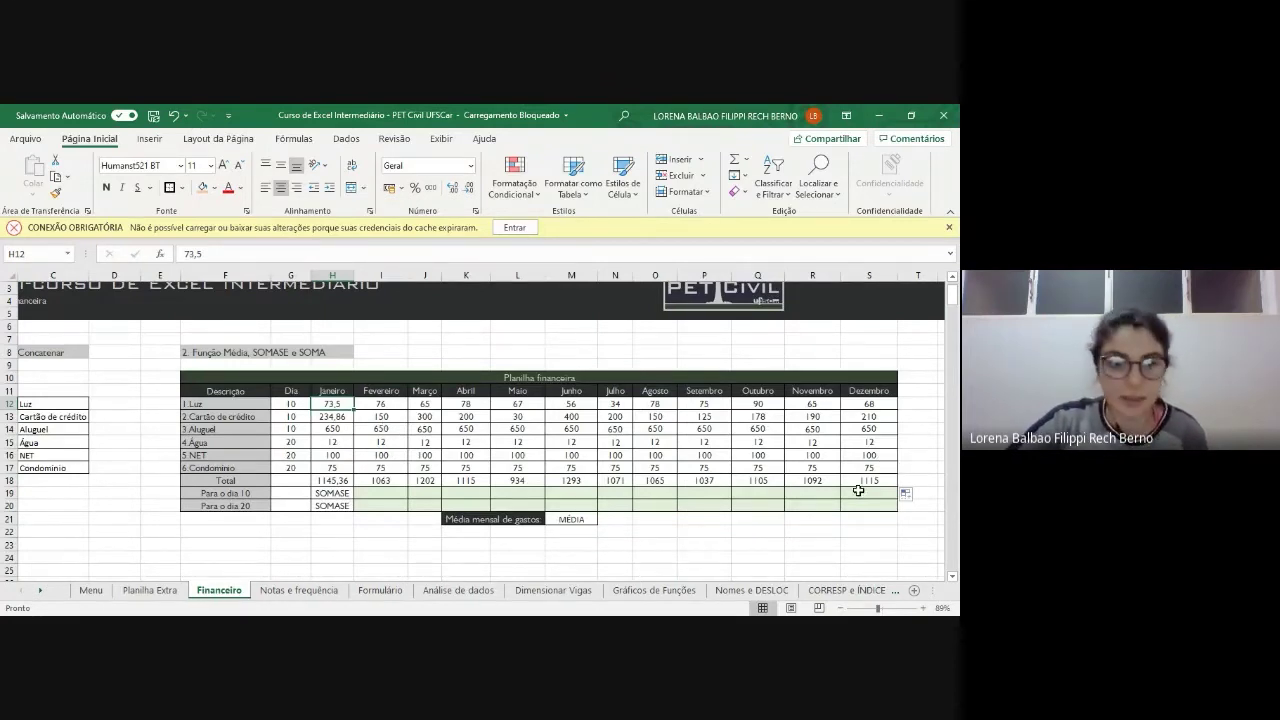
click(387, 428)
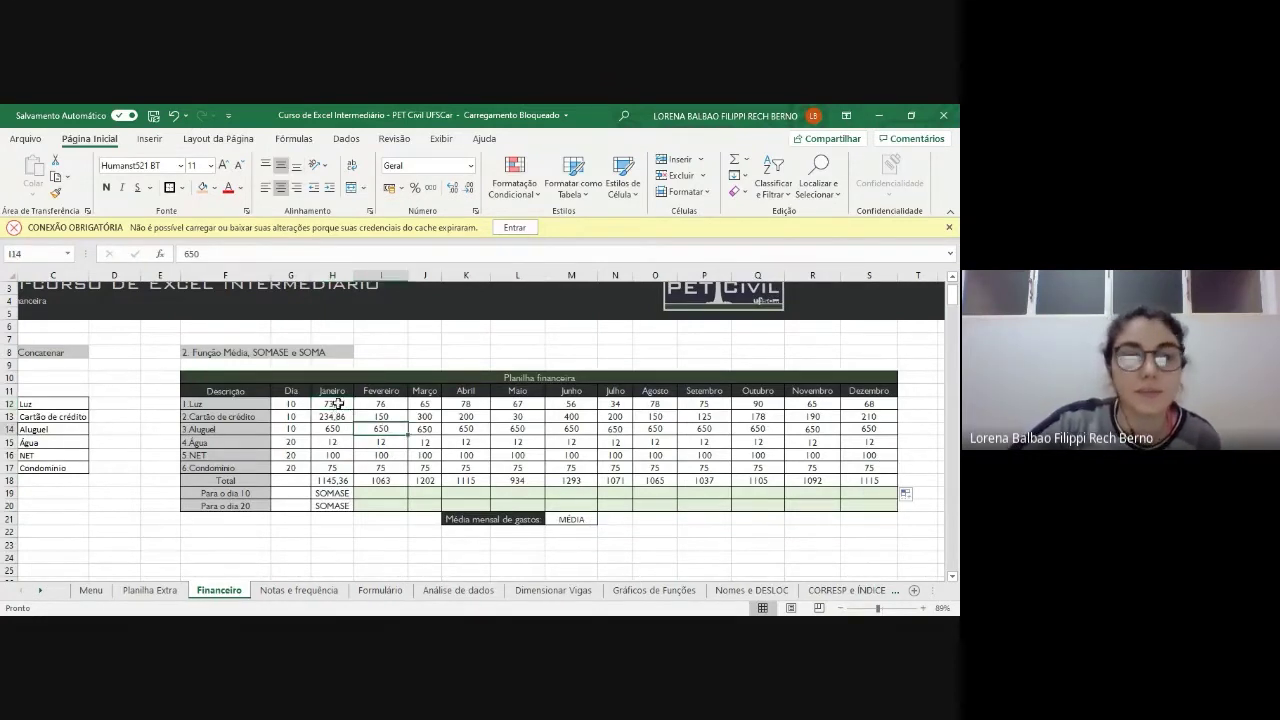
click(337, 403)
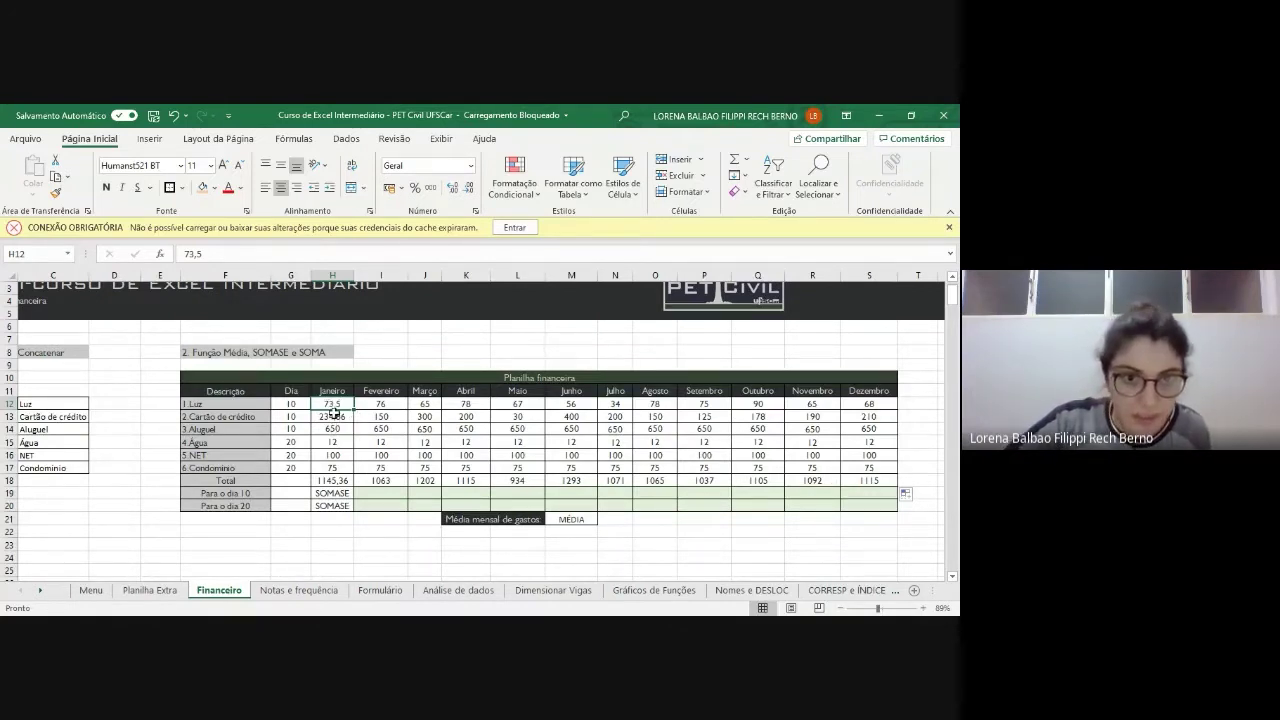
shift+click(875, 467)
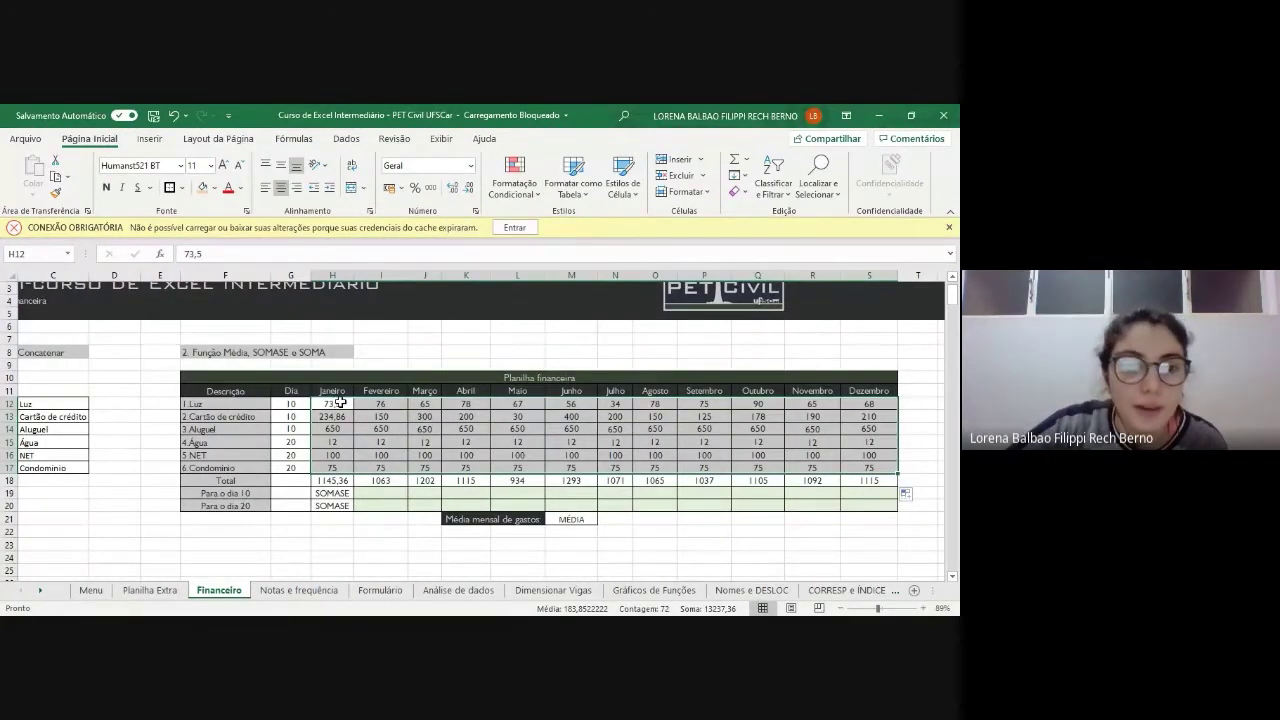
click(453, 187)
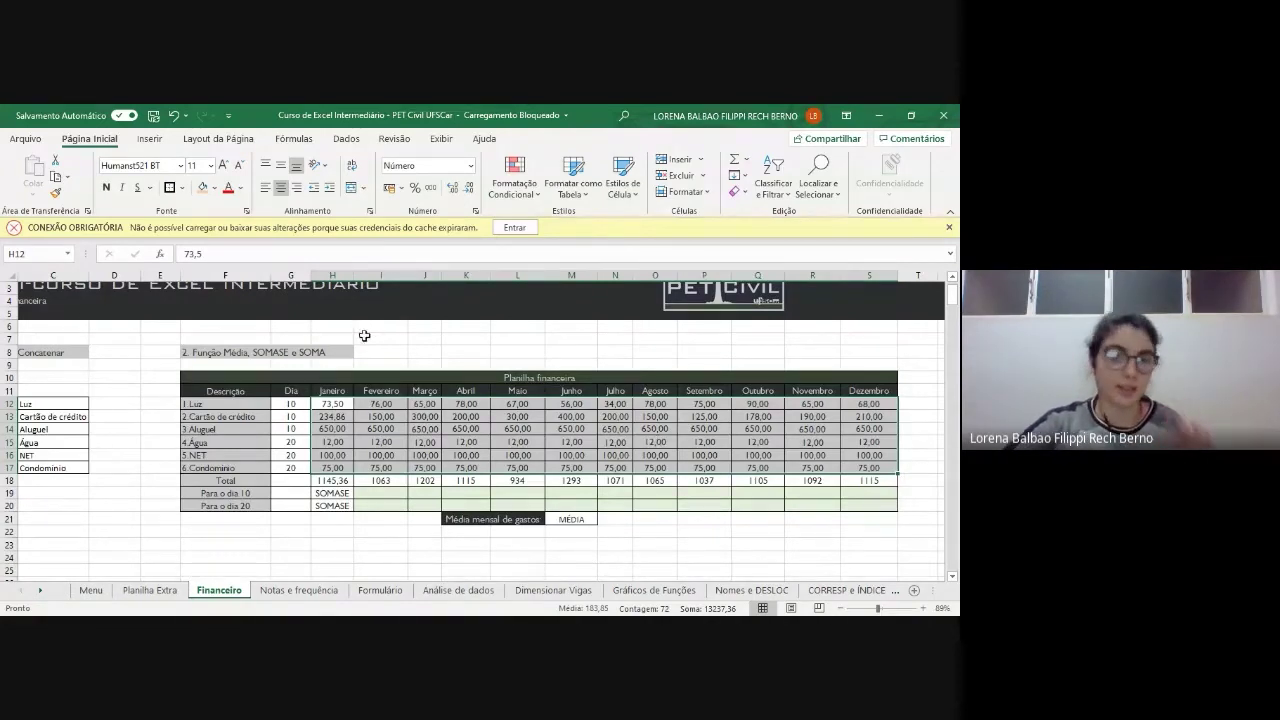
click(449, 349)
scroll(380, 503, down, 1)
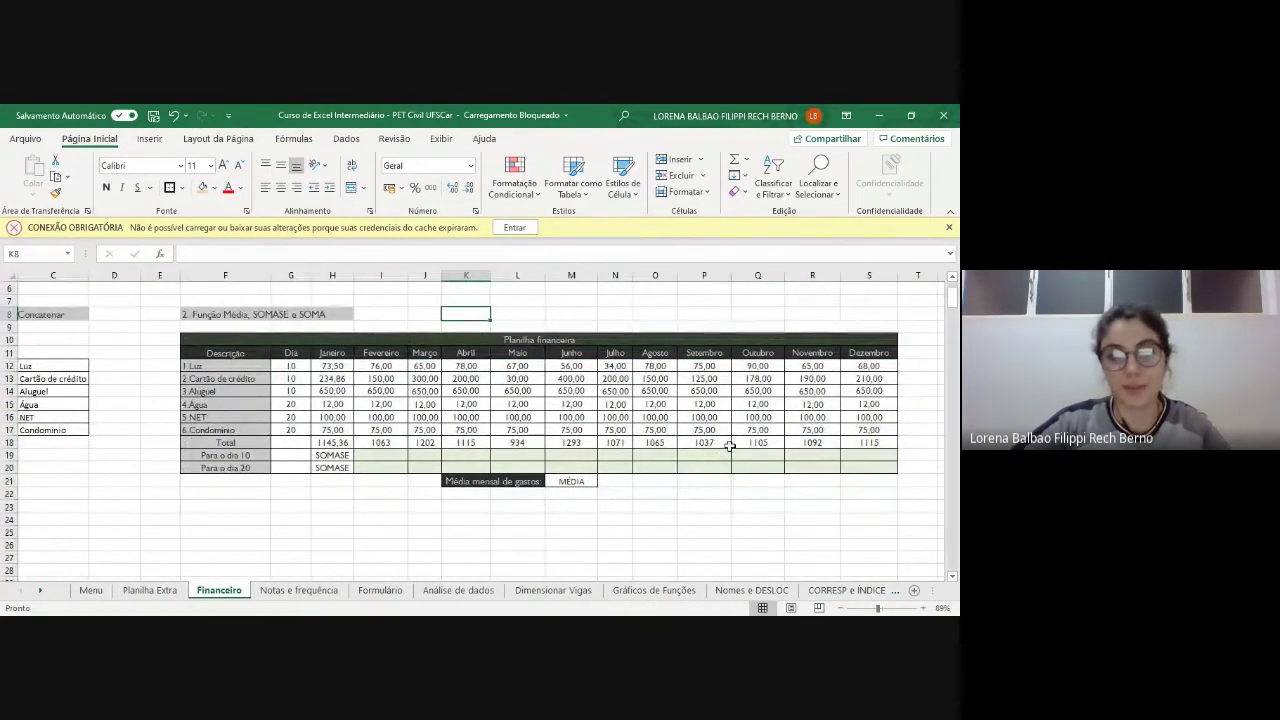
- Replace the placeholder in the Janeiro "Para o dia 10" cell H19 with an open =SOMASE( formula
click(337, 457)
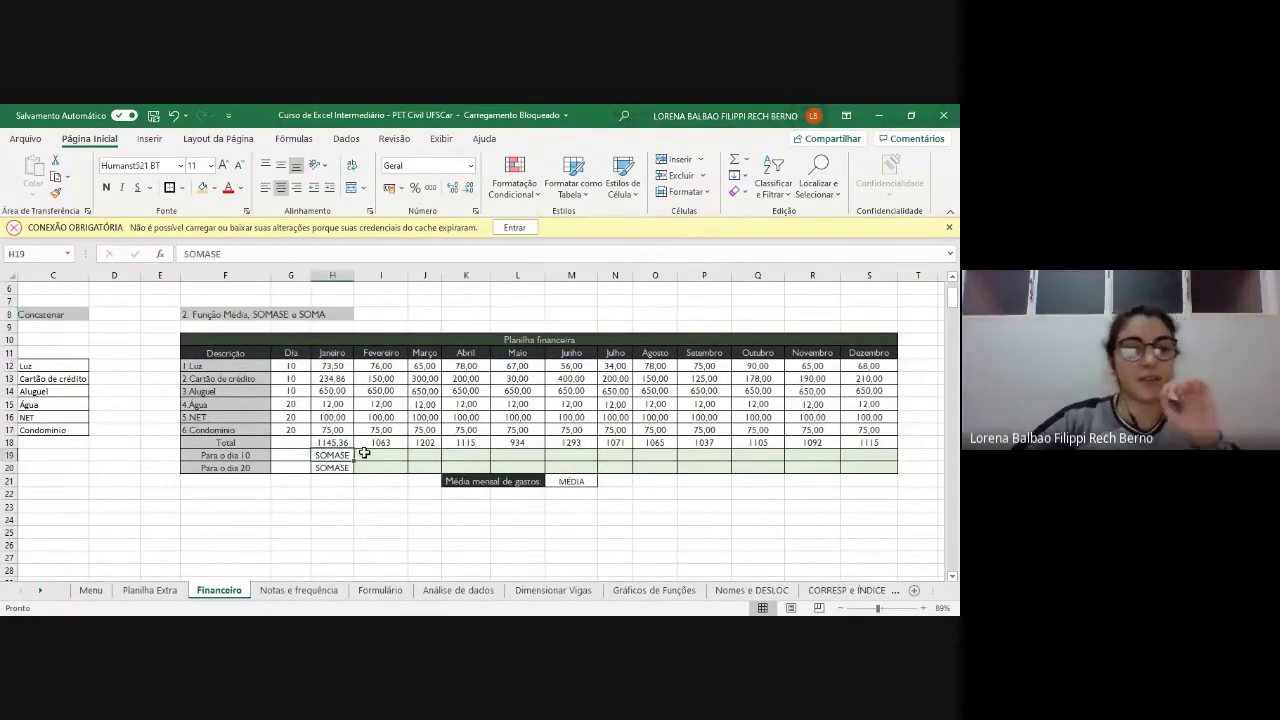
scroll(323, 455, up, 2)
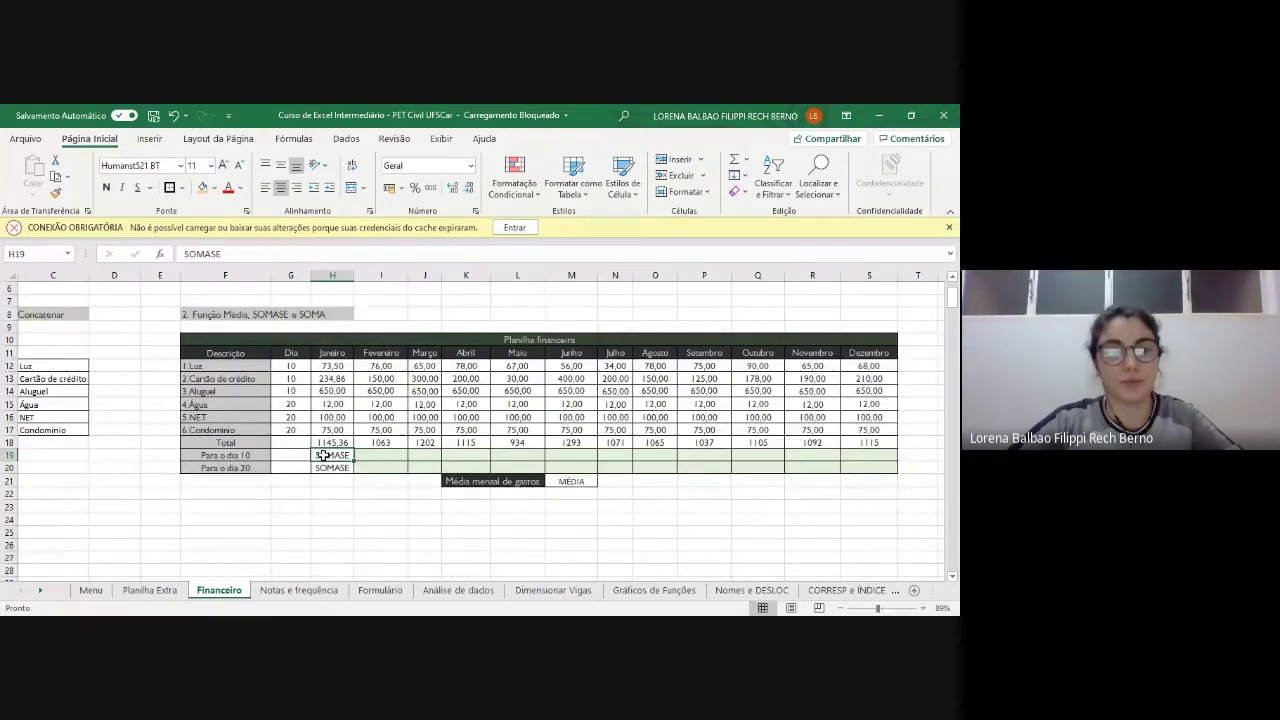
scroll(323, 455, up, 3)
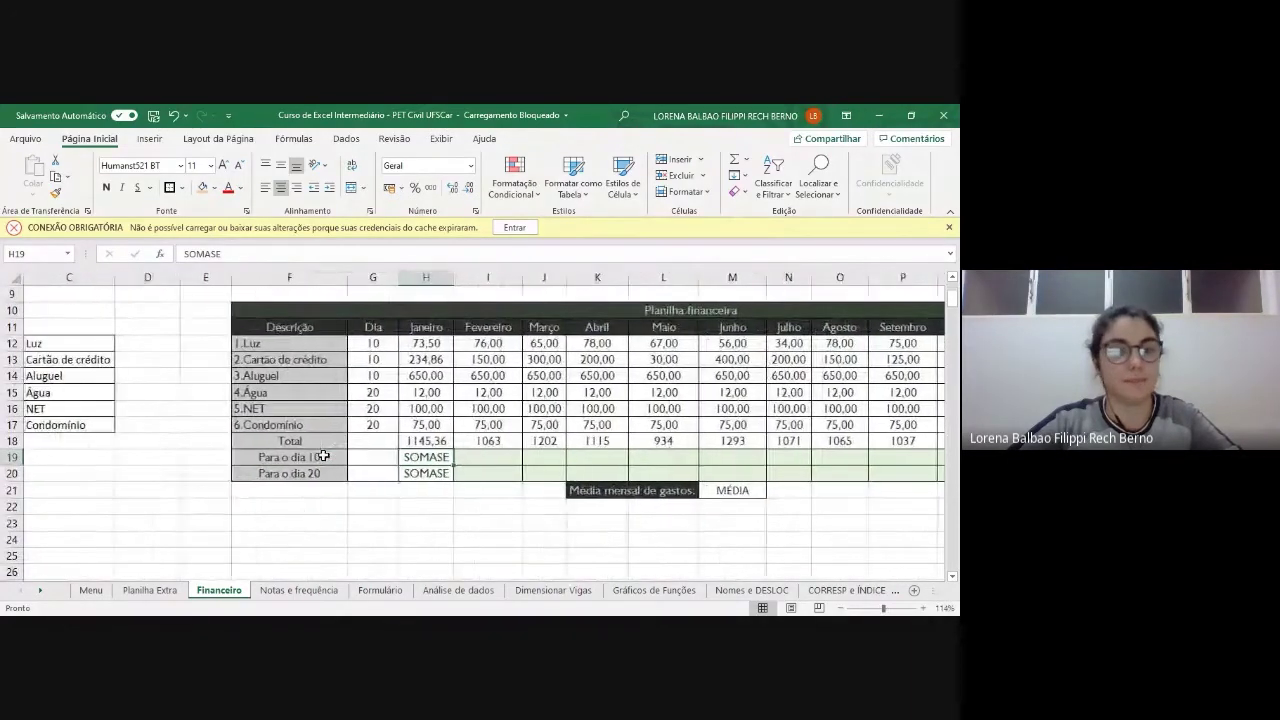
double_click(415, 457)
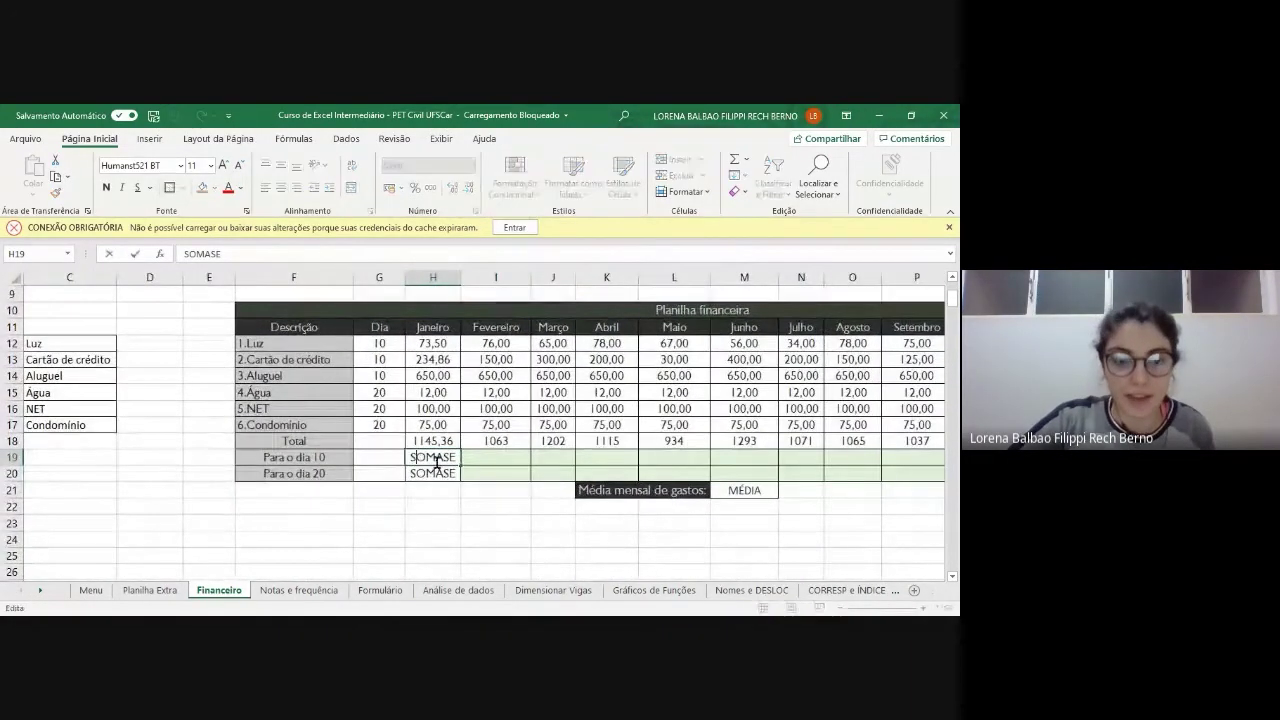
key(Delete)
key(Delete)
key(Delete)
key(Delete)
key(Delete)
key(Delete)
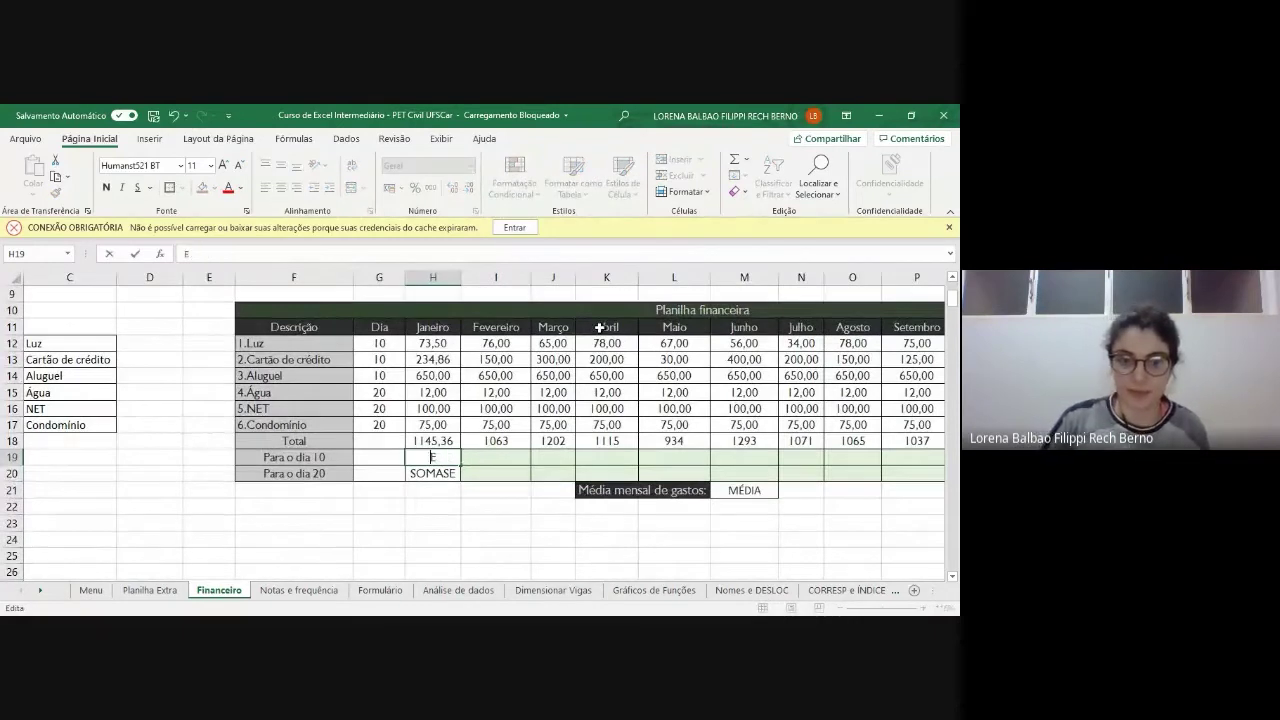
text(=SOMASE()
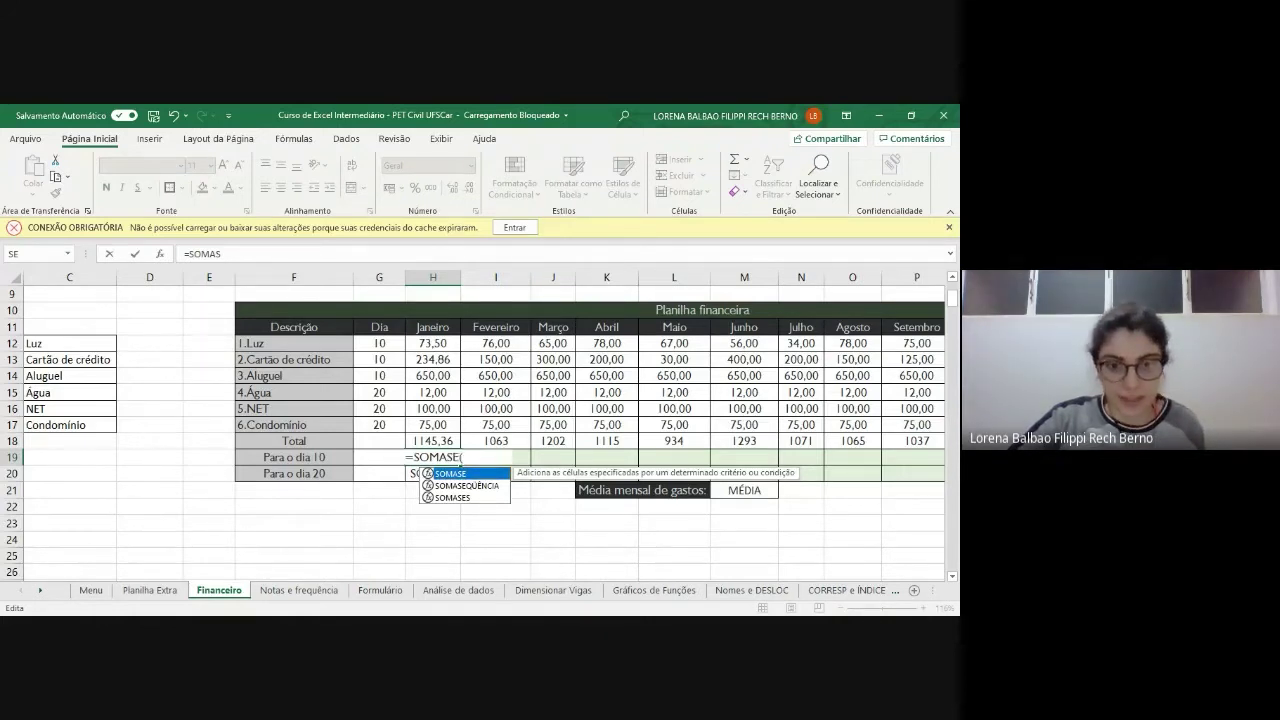
key(Tab)
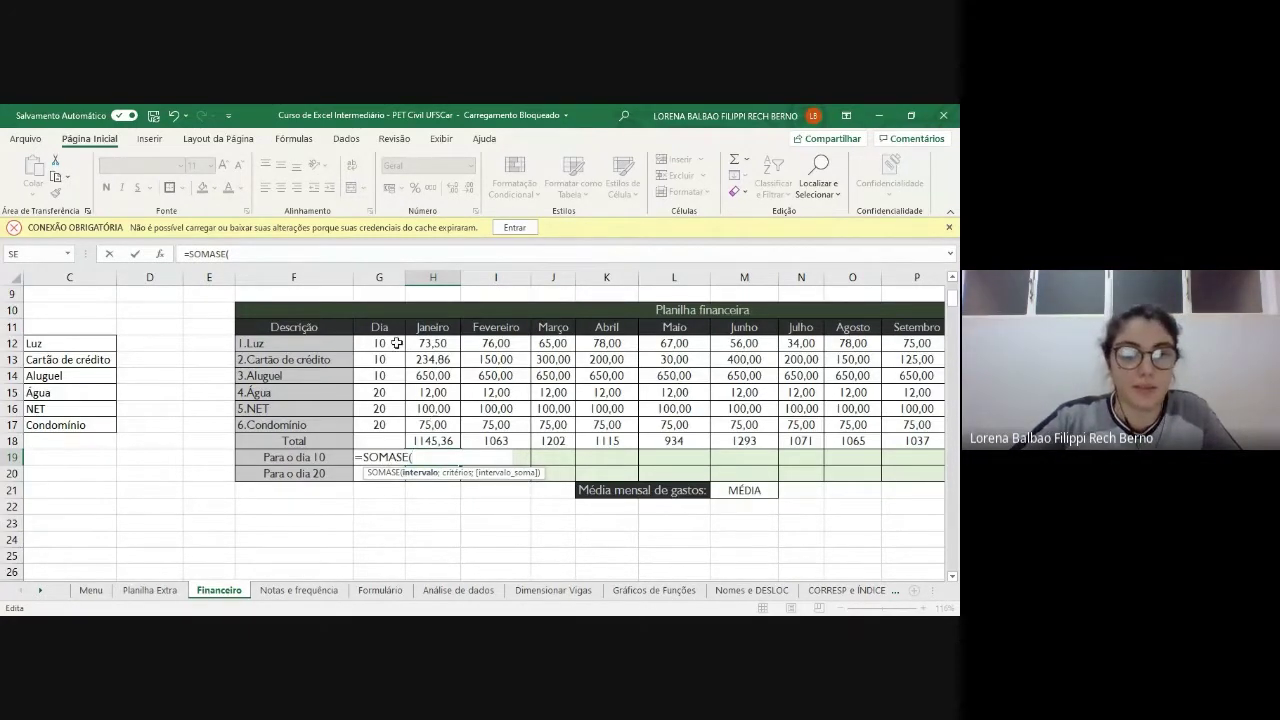
- Complete the H19 formula with range G12:G17, criterion "10" and sum range H12:H17, giving =SOMASE(G12:G17;"10";H12:H17)
drag(397, 343, 393, 425)
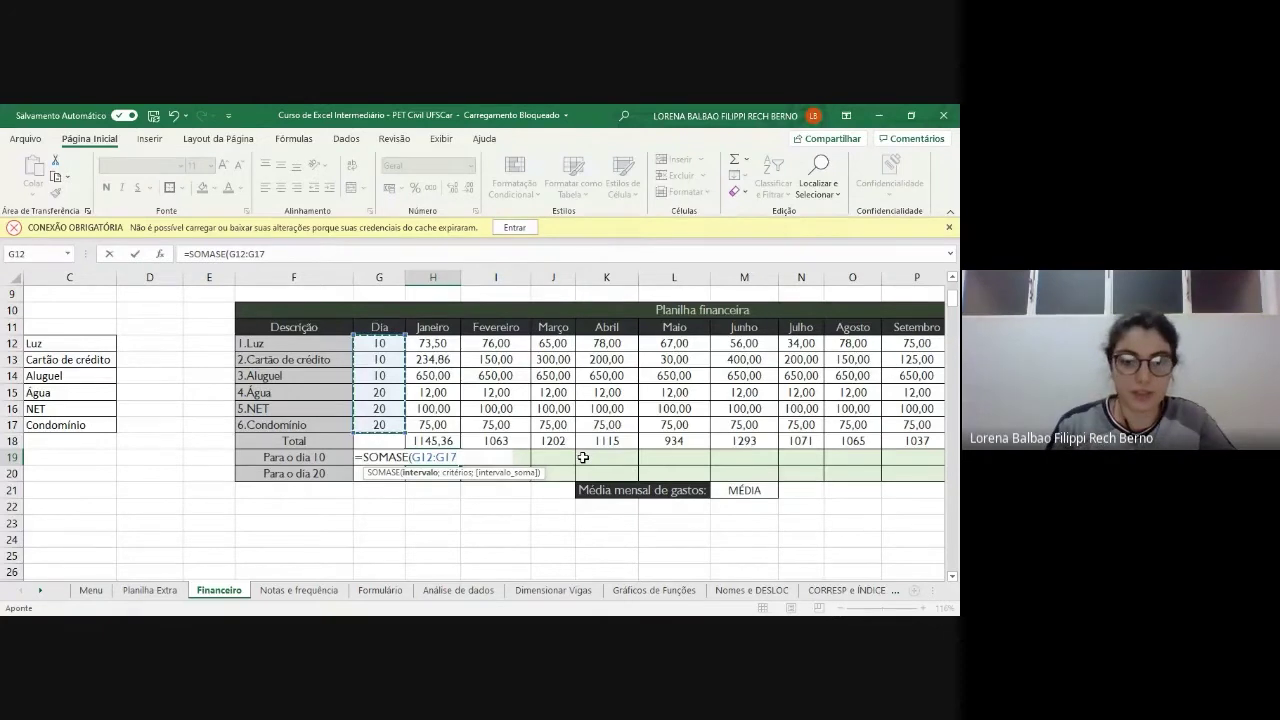
text(;)
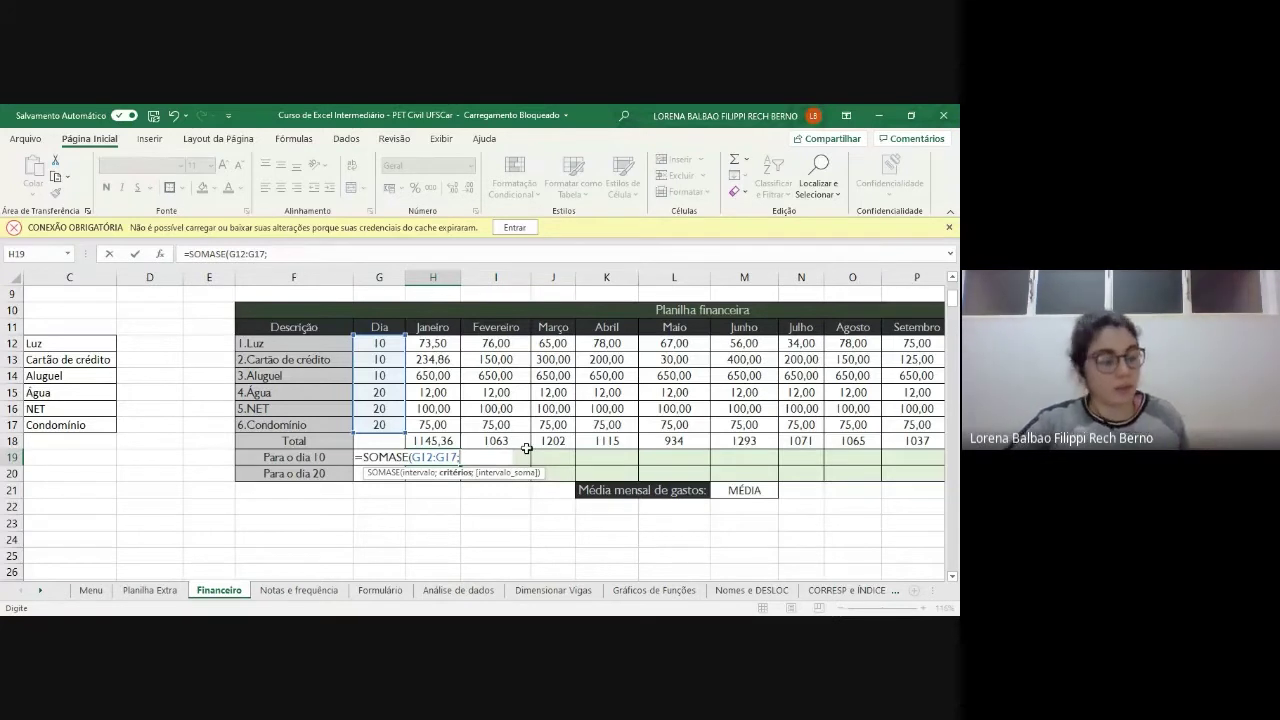
text("10")
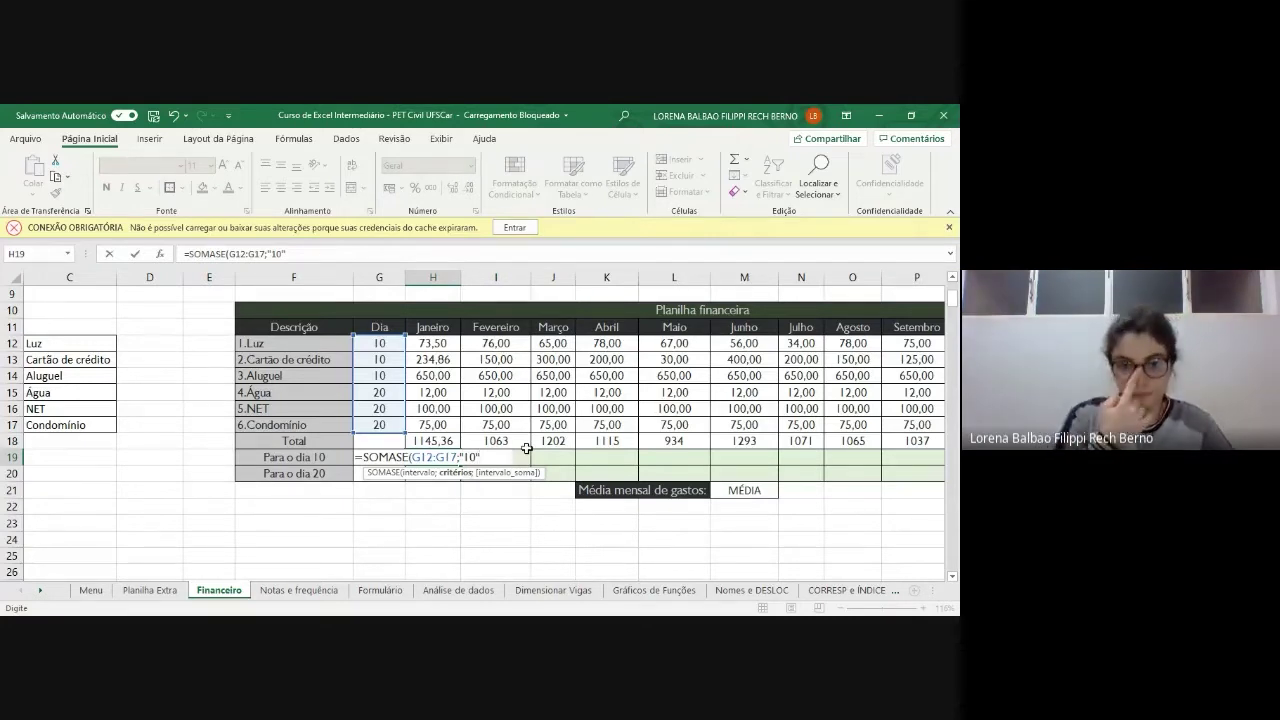
text(;)
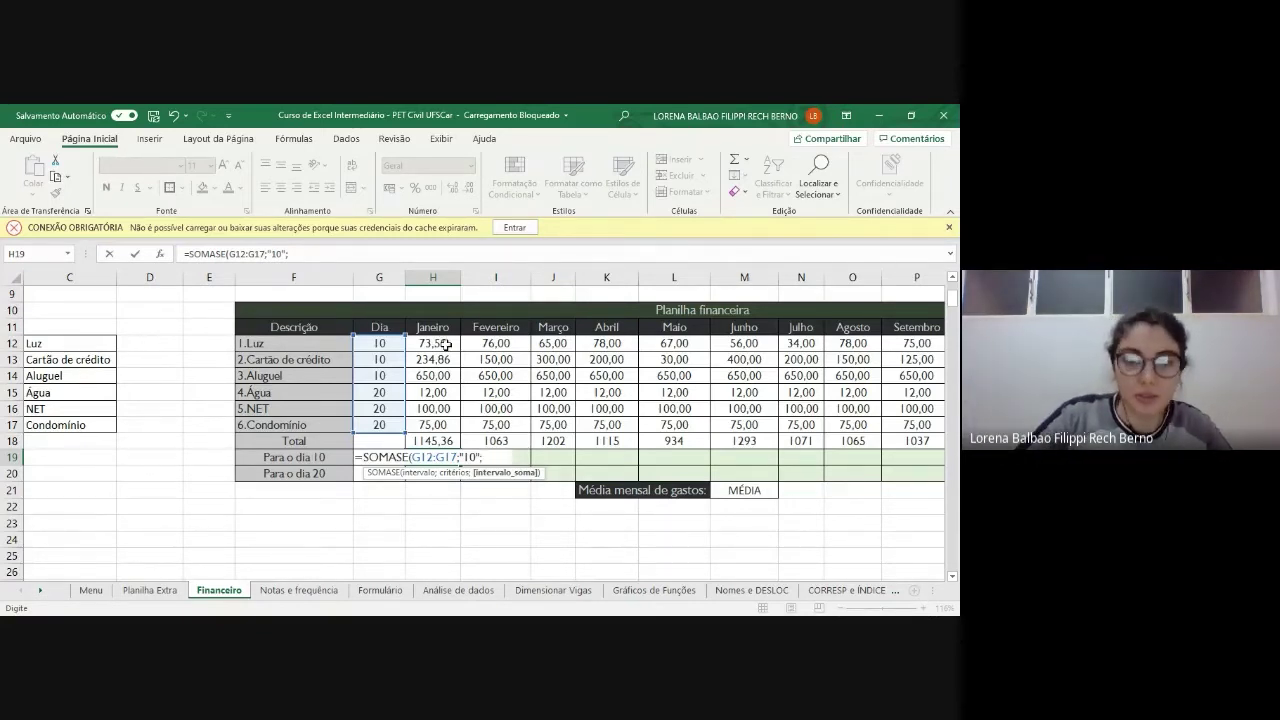
drag(446, 345, 452, 436)
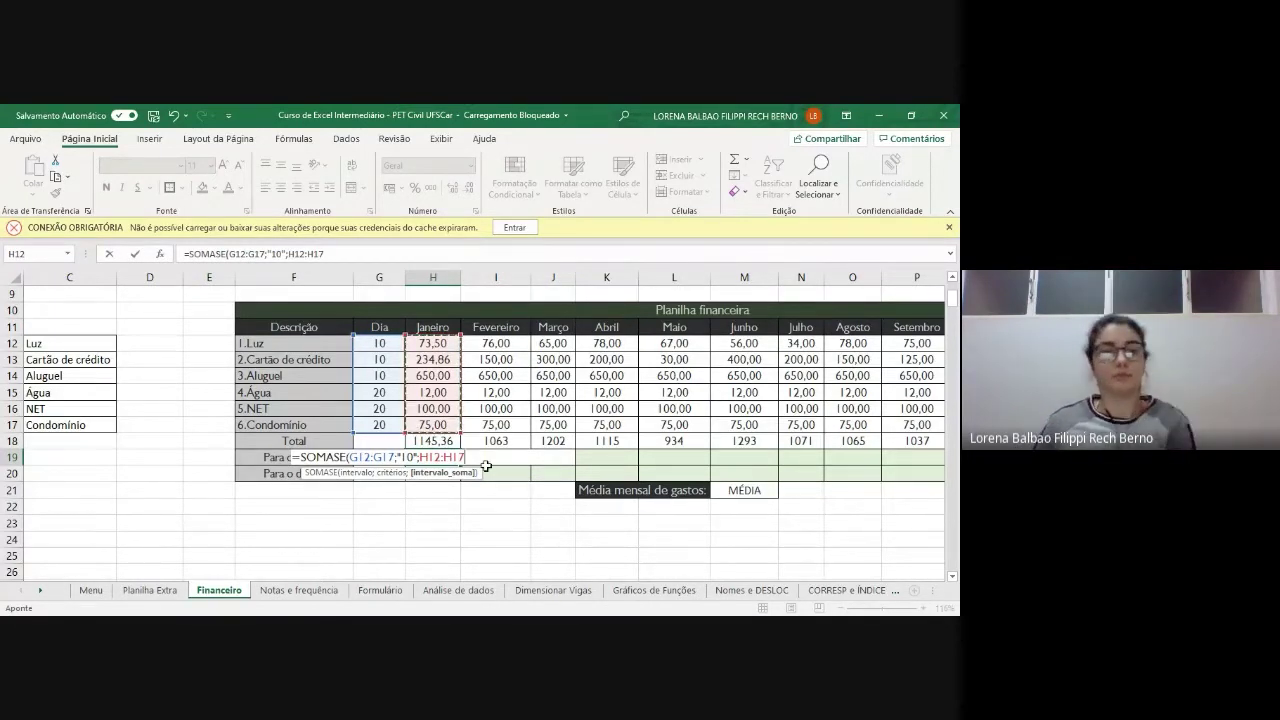
text())
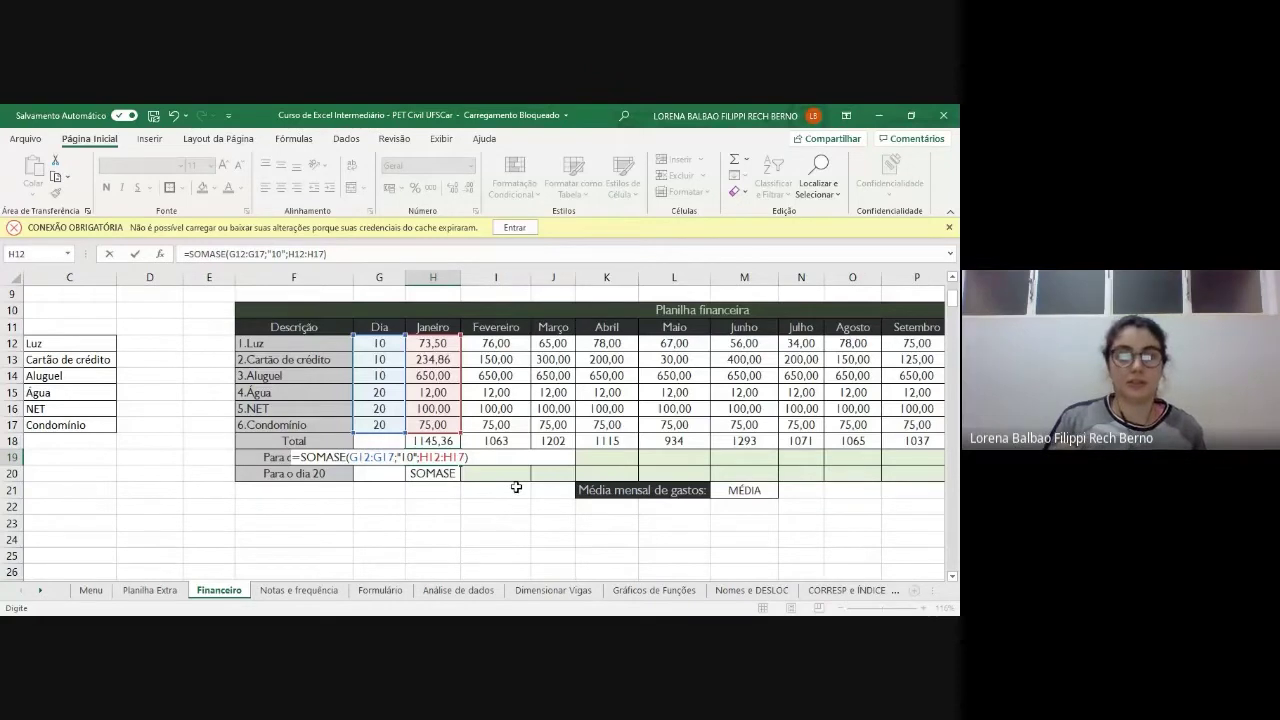
key(Return)
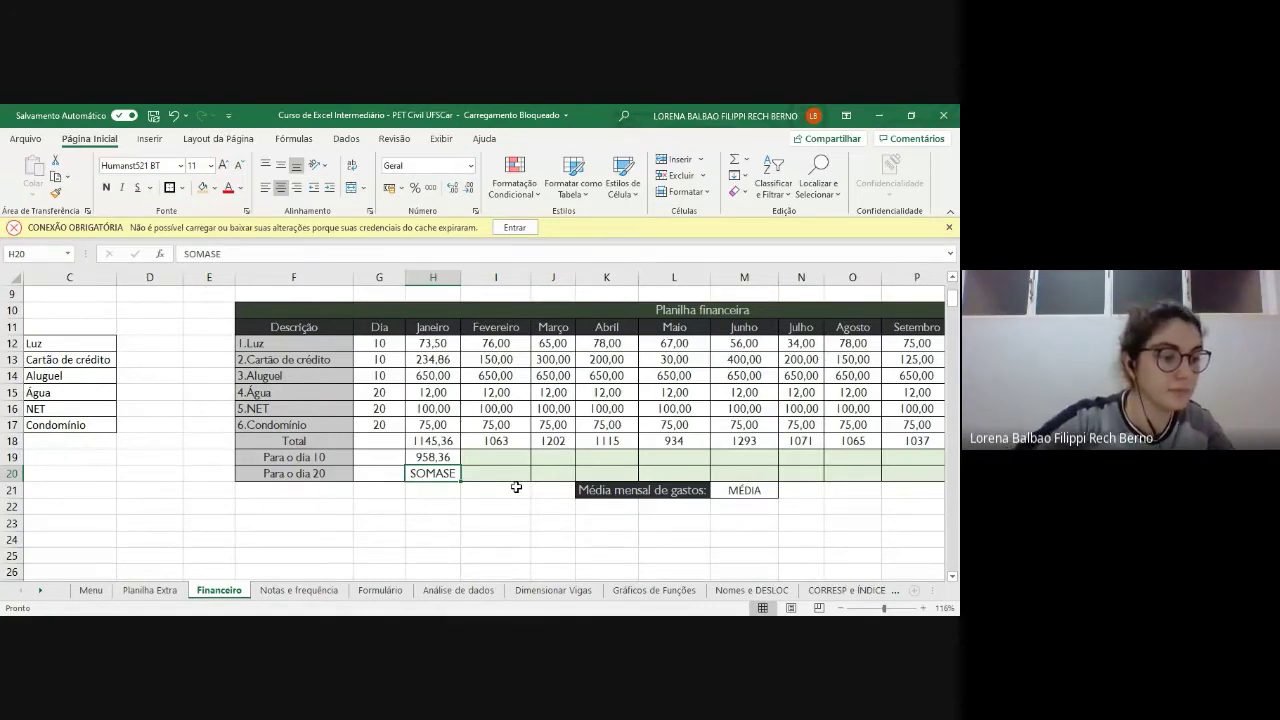
- Examine the SOMASE formula in the Janeiro "Para o dia 10" cell H19 to check its highlighted criteria and sum ranges
scroll(516, 487, down, 1)
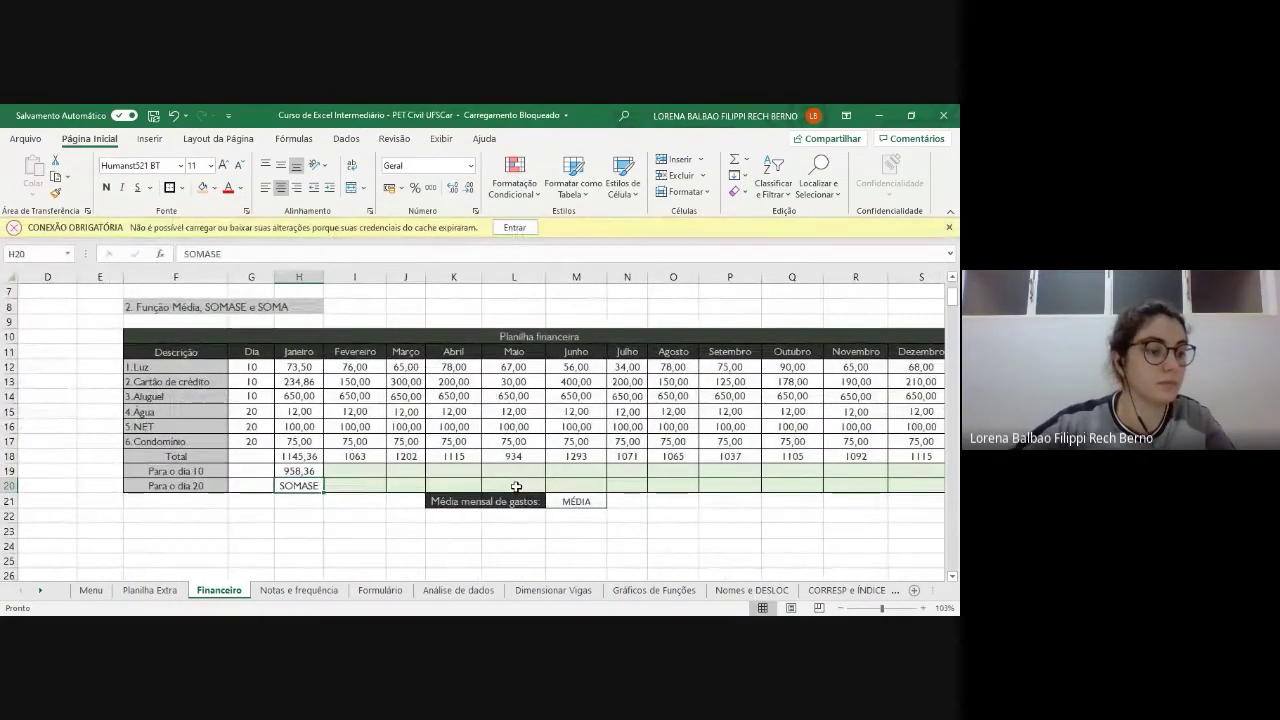
scroll(516, 487, down, 1)
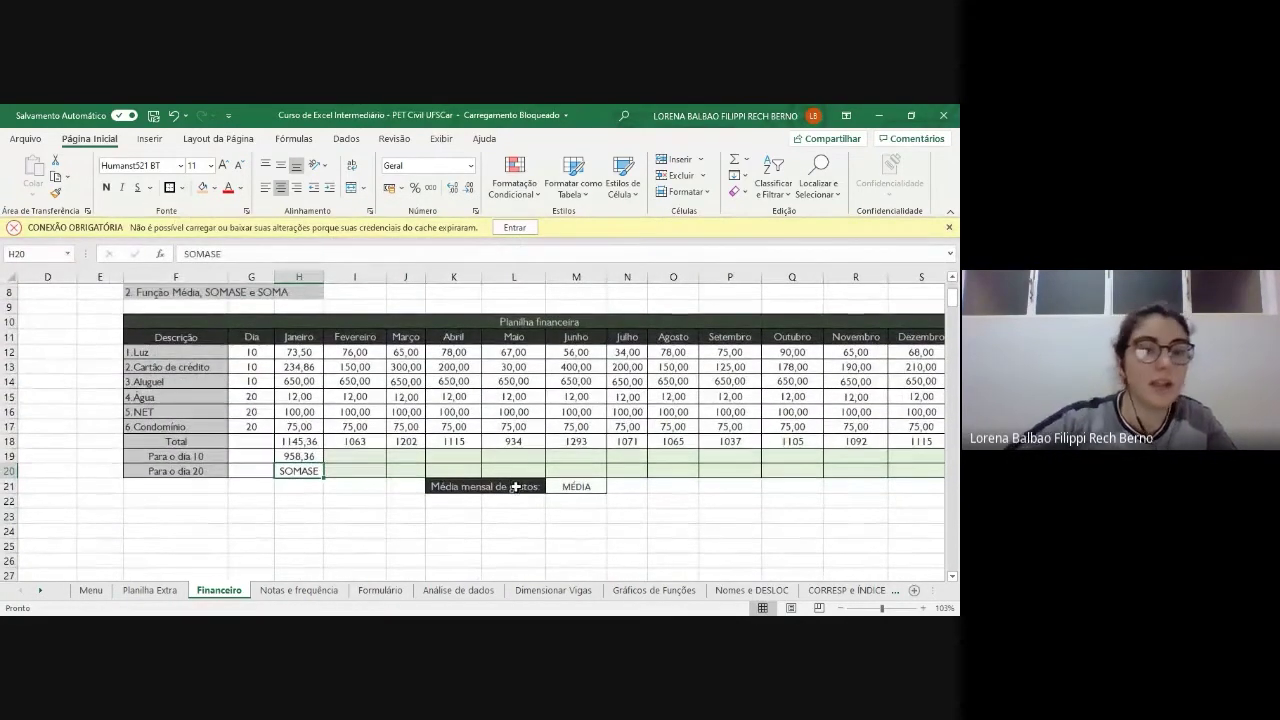
click(306, 456)
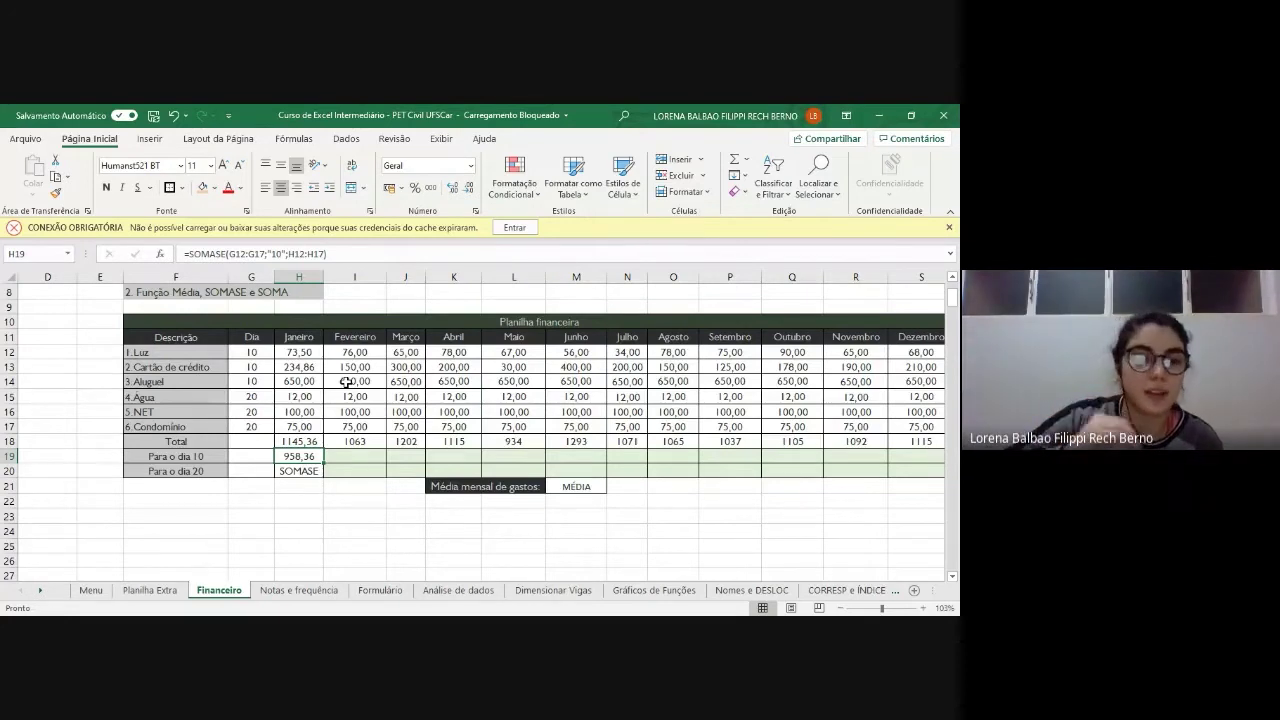
double_click(304, 456)
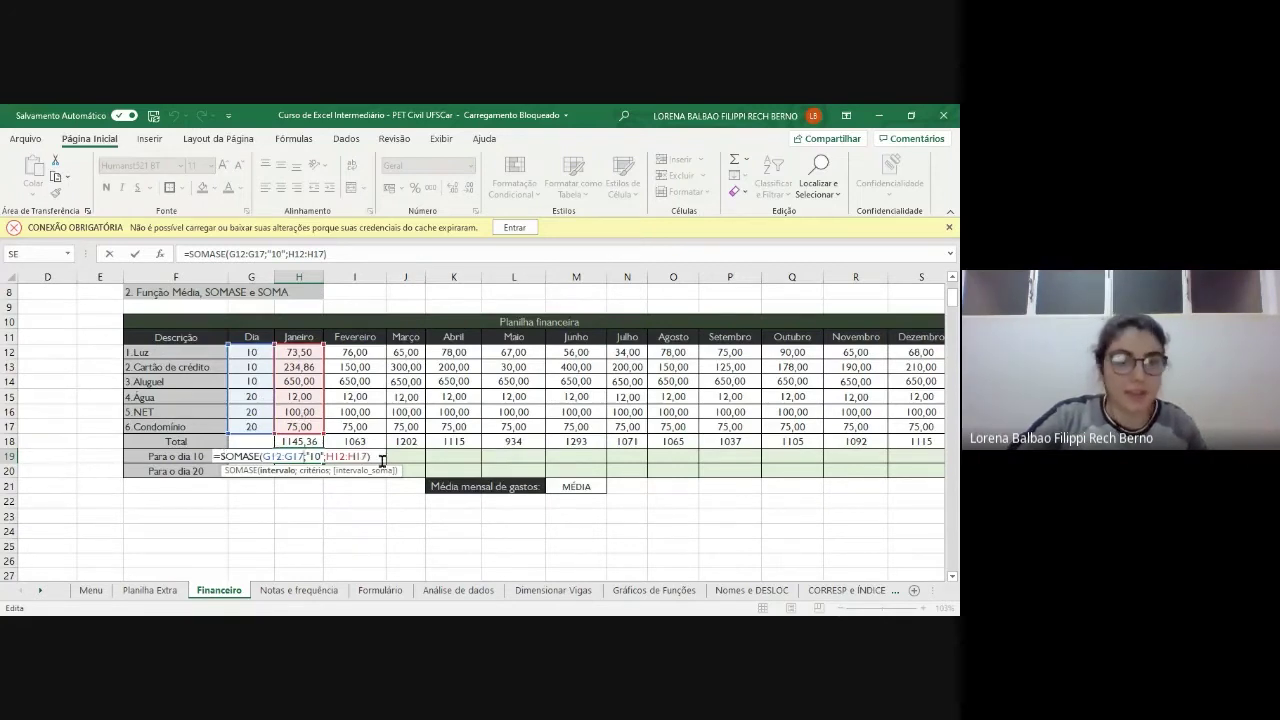
key(Return)
click(308, 457)
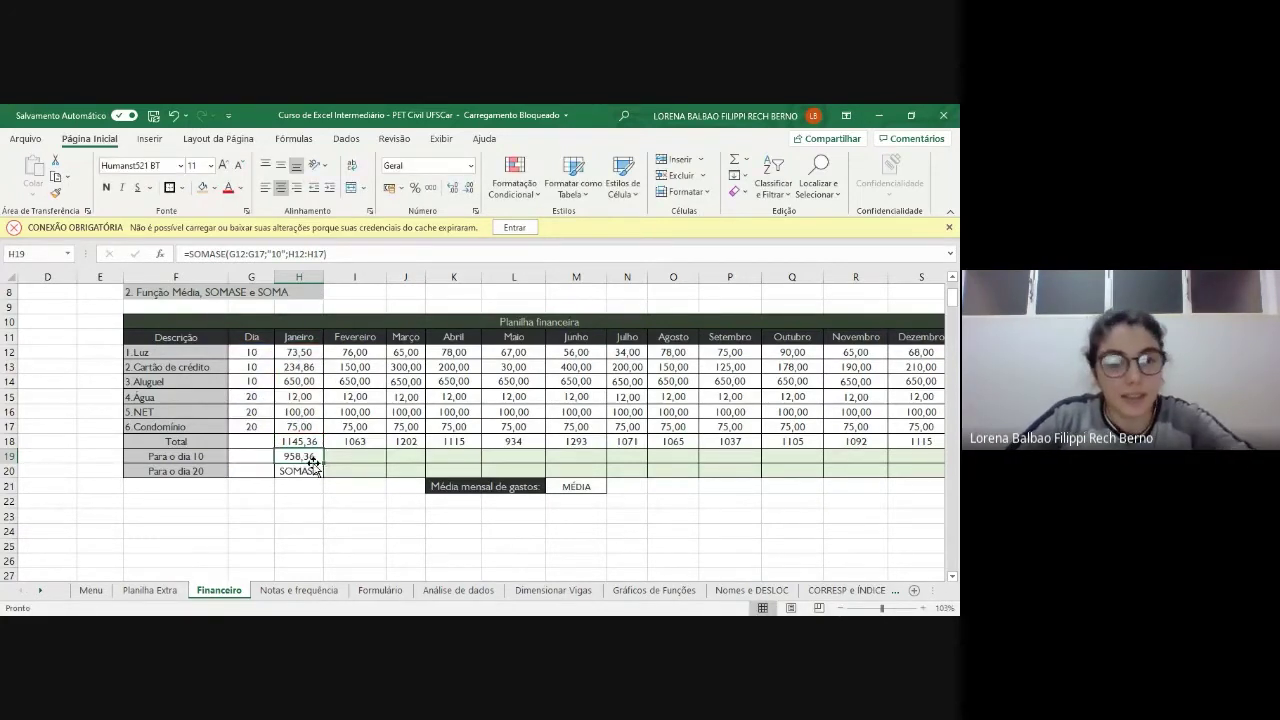
double_click(312, 460)
key(Escape)
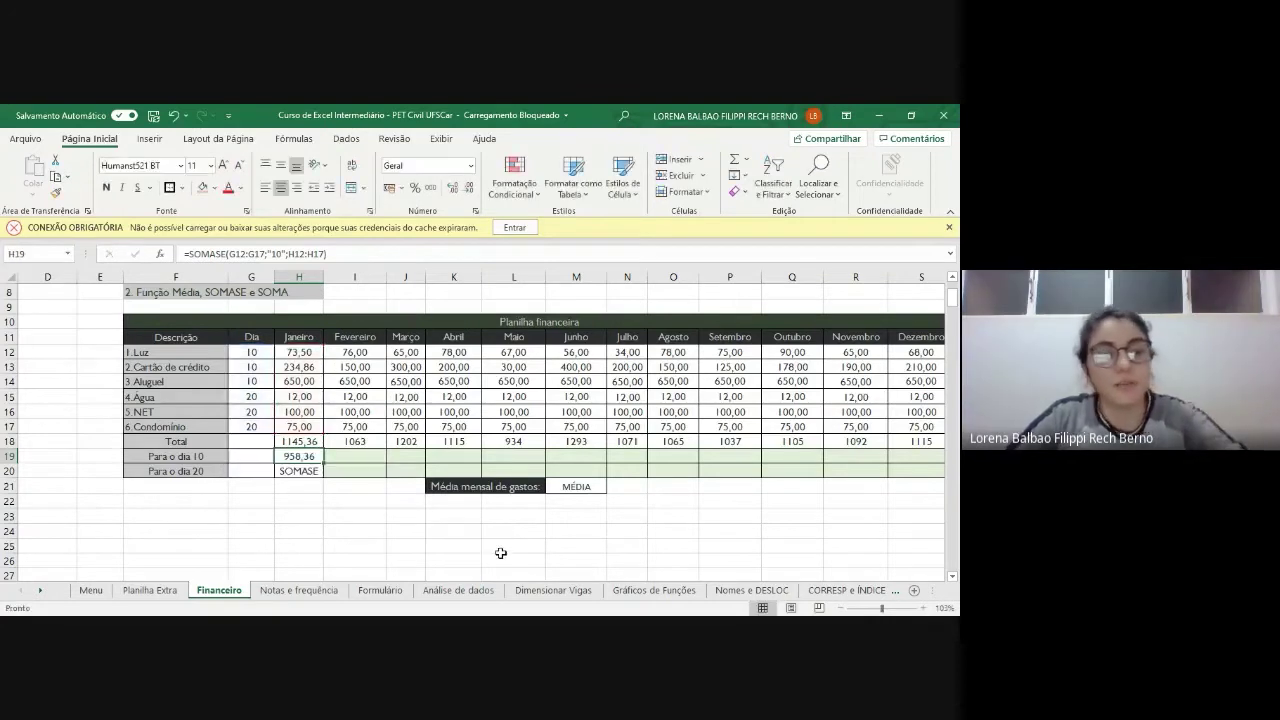
key(F2)
key(Escape)
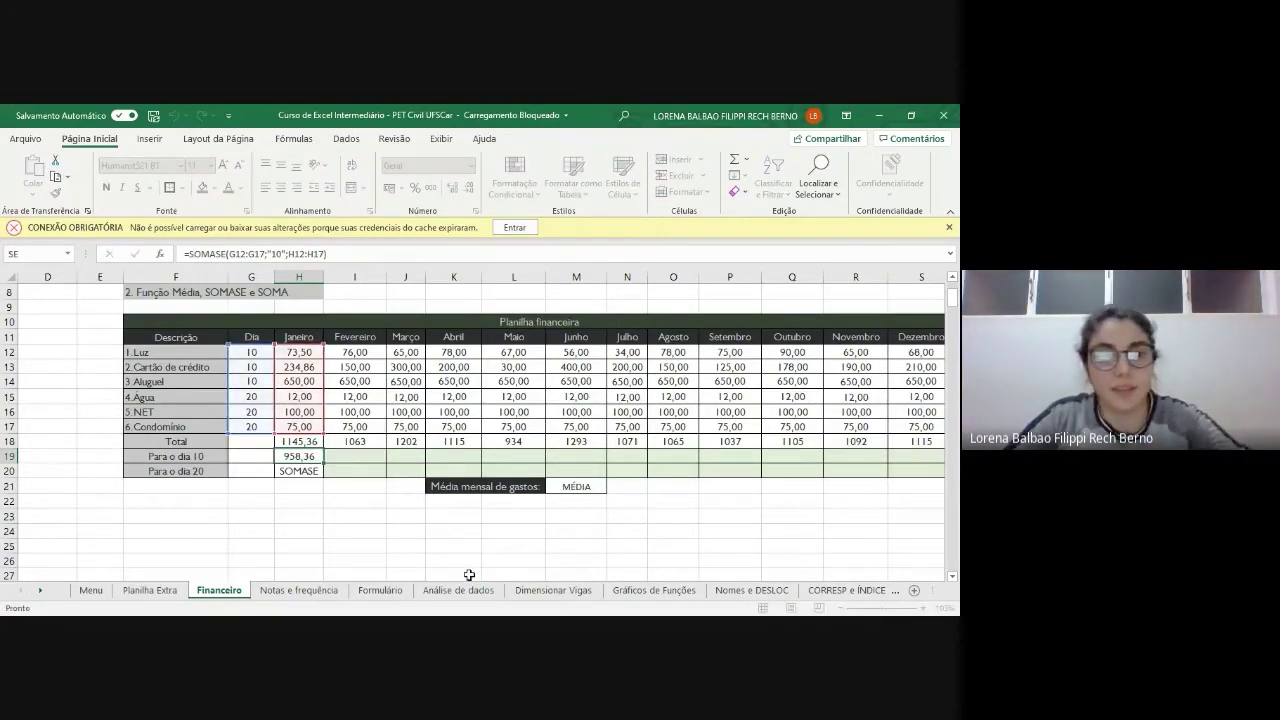
- Try tracing the dependents of cell H19, and trace its precedents with auditing arrows
click(295, 139)
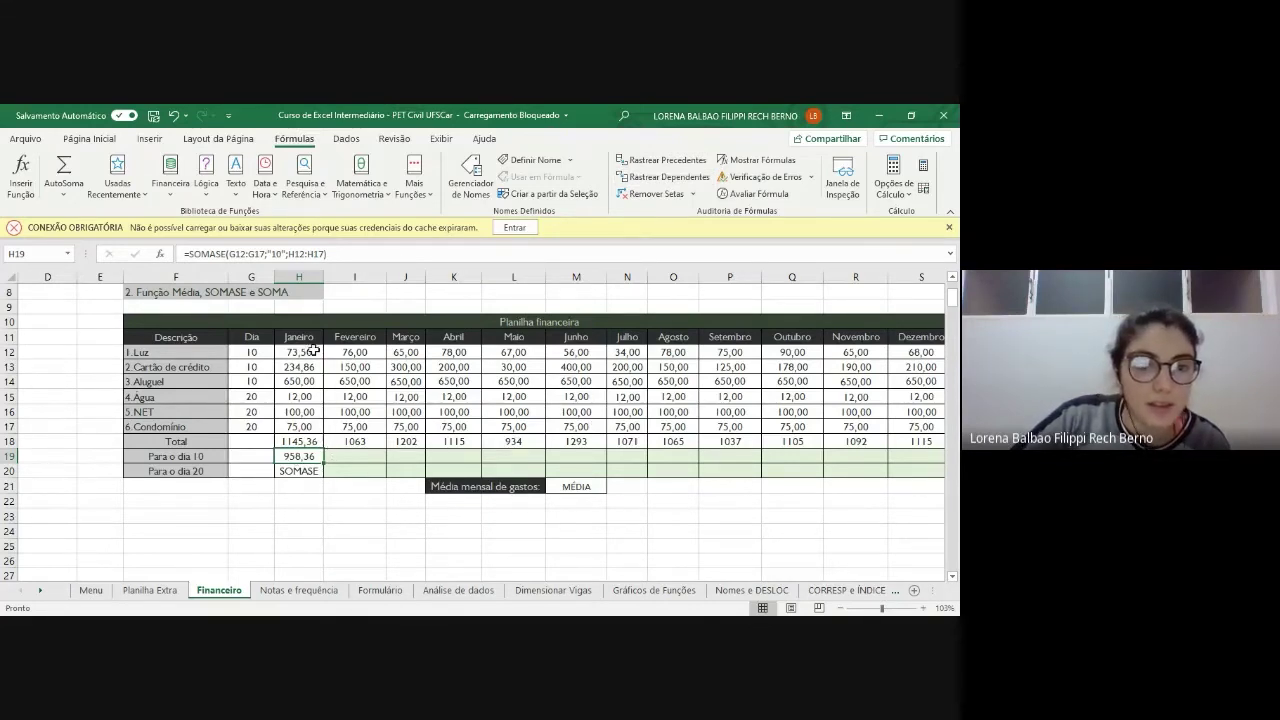
click(685, 182)
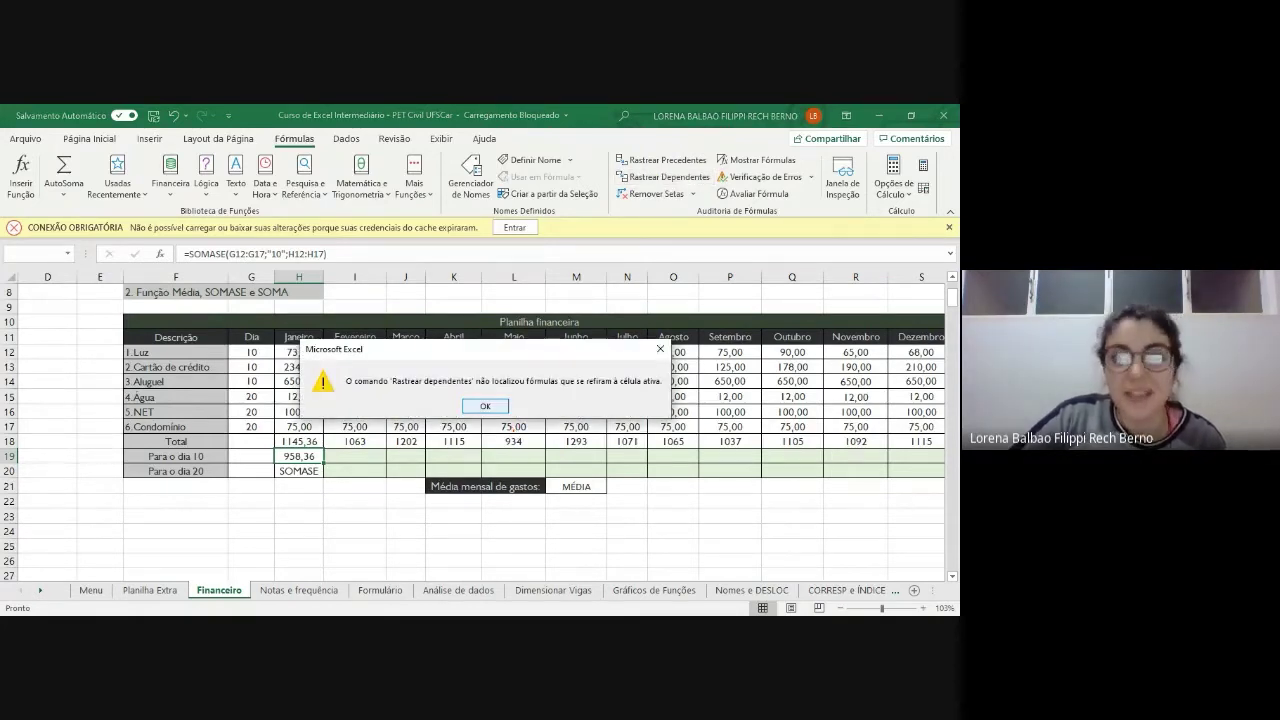
click(485, 406)
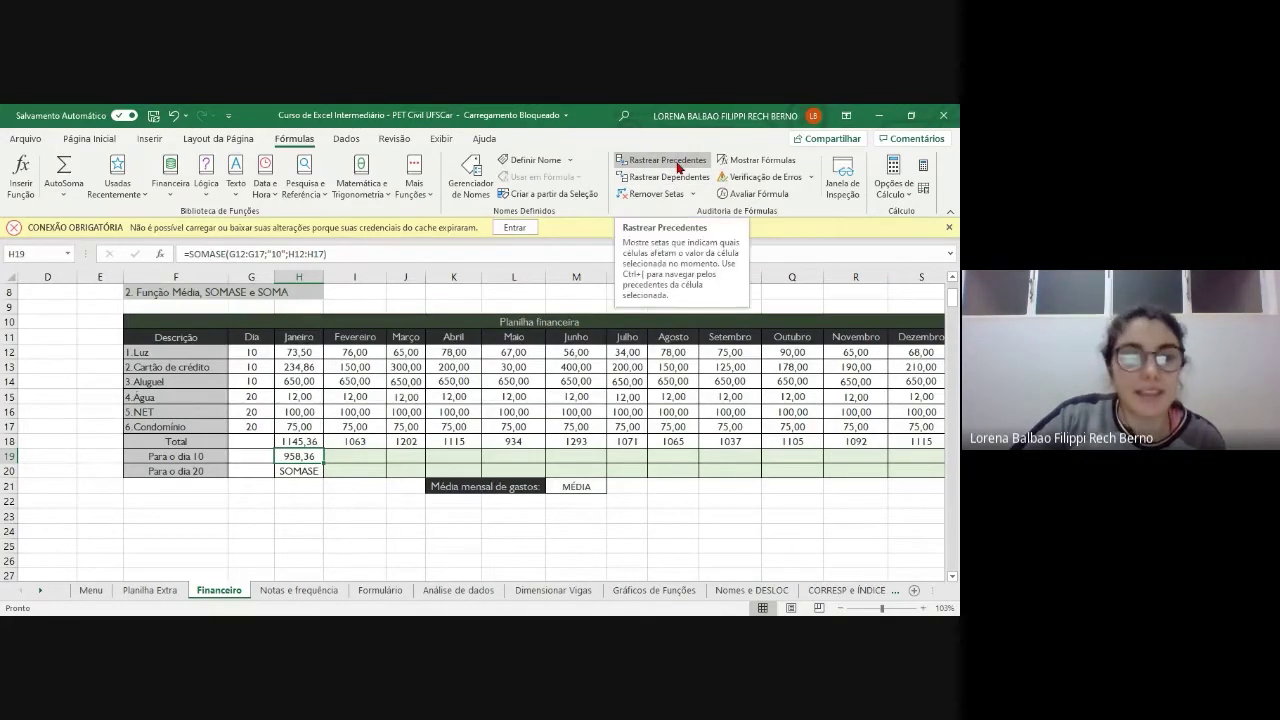
click(677, 165)
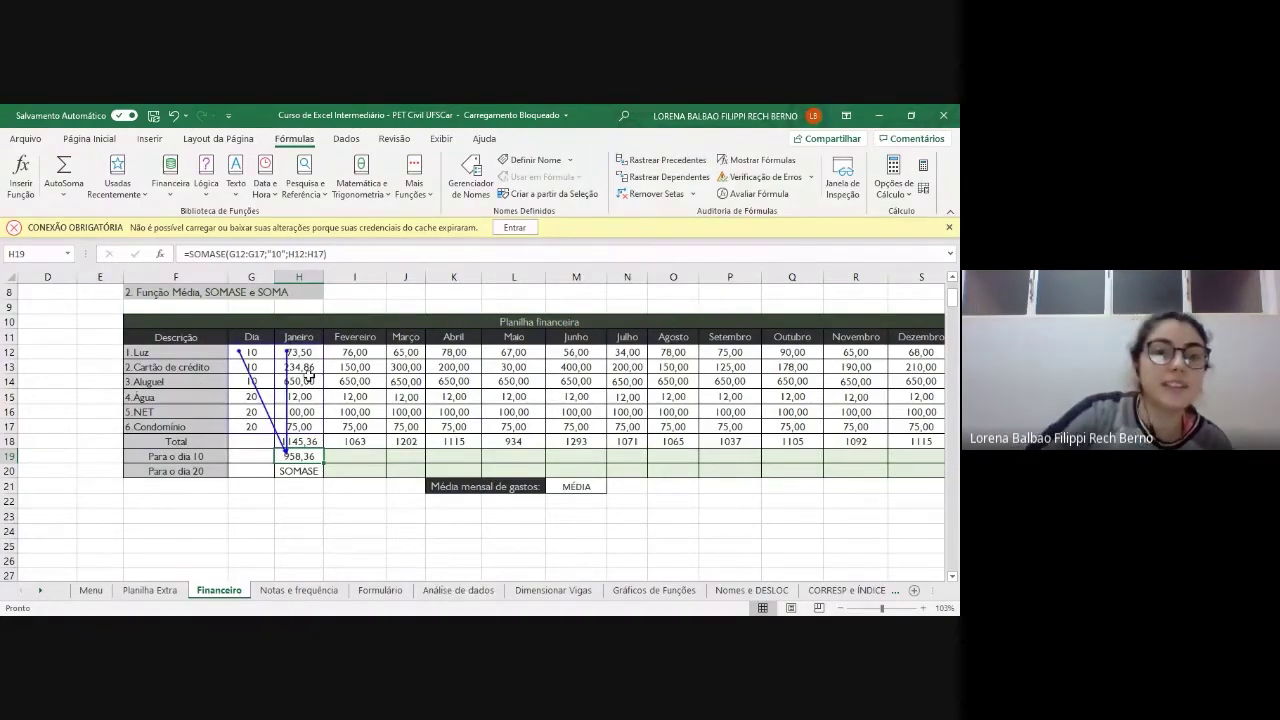
- Compare the Janeiro sum range H12:H17 with the precedent arrows of H19, and remove all the arrows
scroll(309, 374, up, 4)
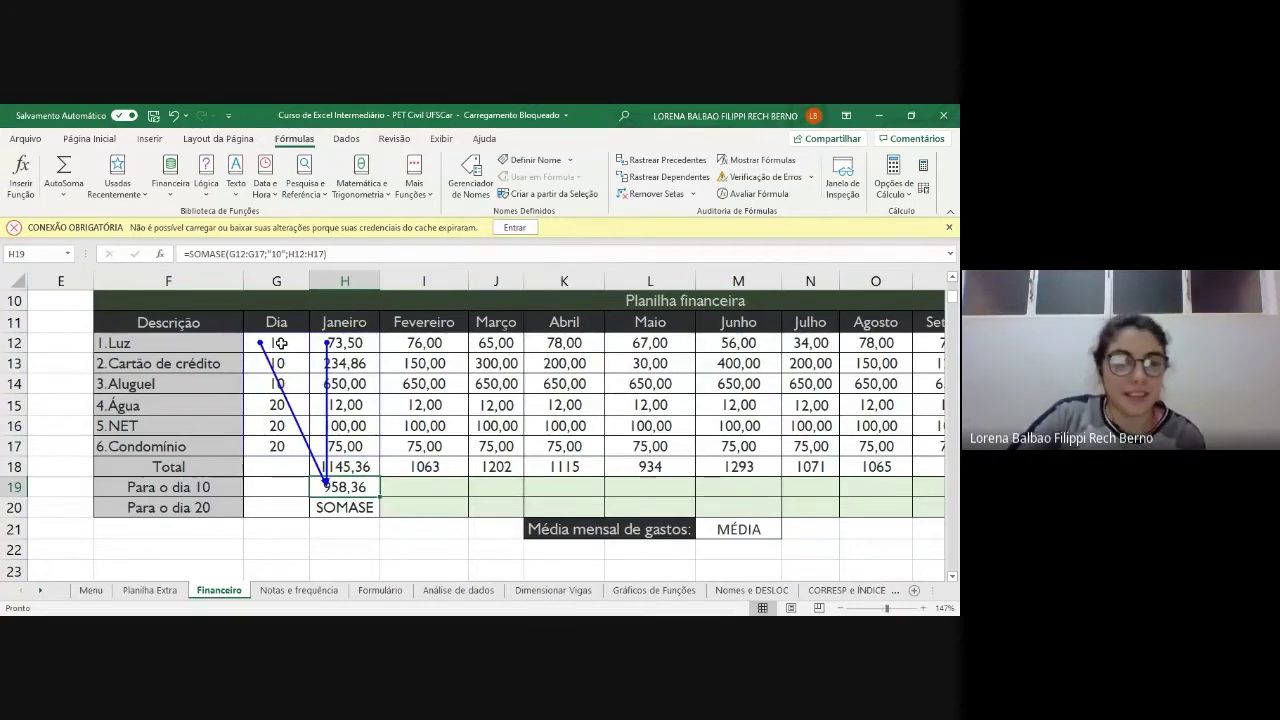
click(362, 345)
drag(364, 352, 355, 446)
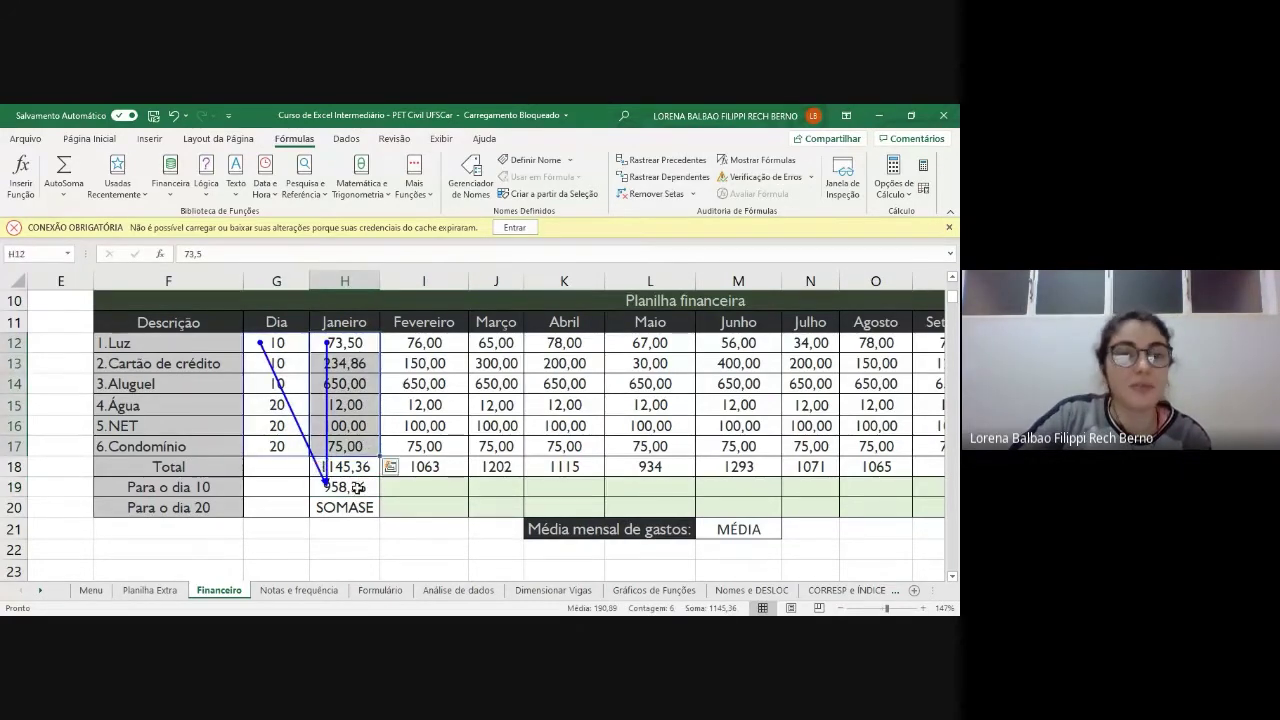
click(357, 487)
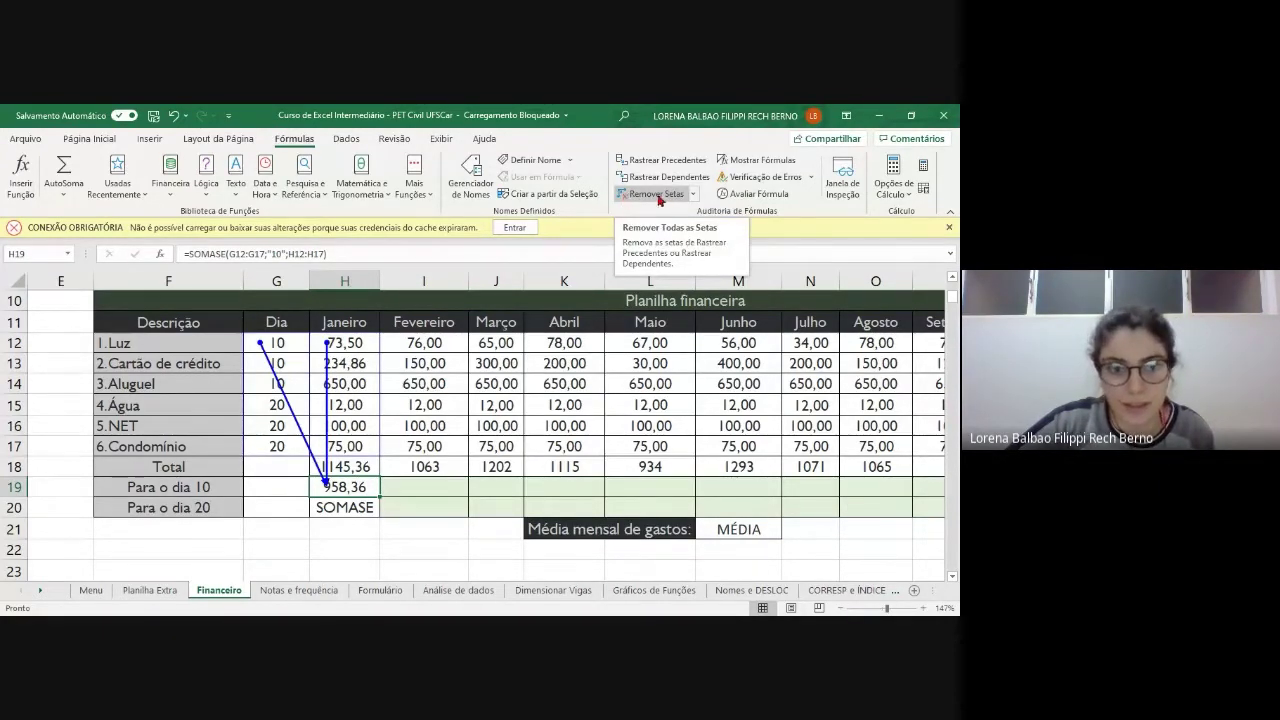
click(625, 195)
- Trace the dependents of the Janeiro "Cartão de crédito" value in H13, and clear the arrows
click(362, 364)
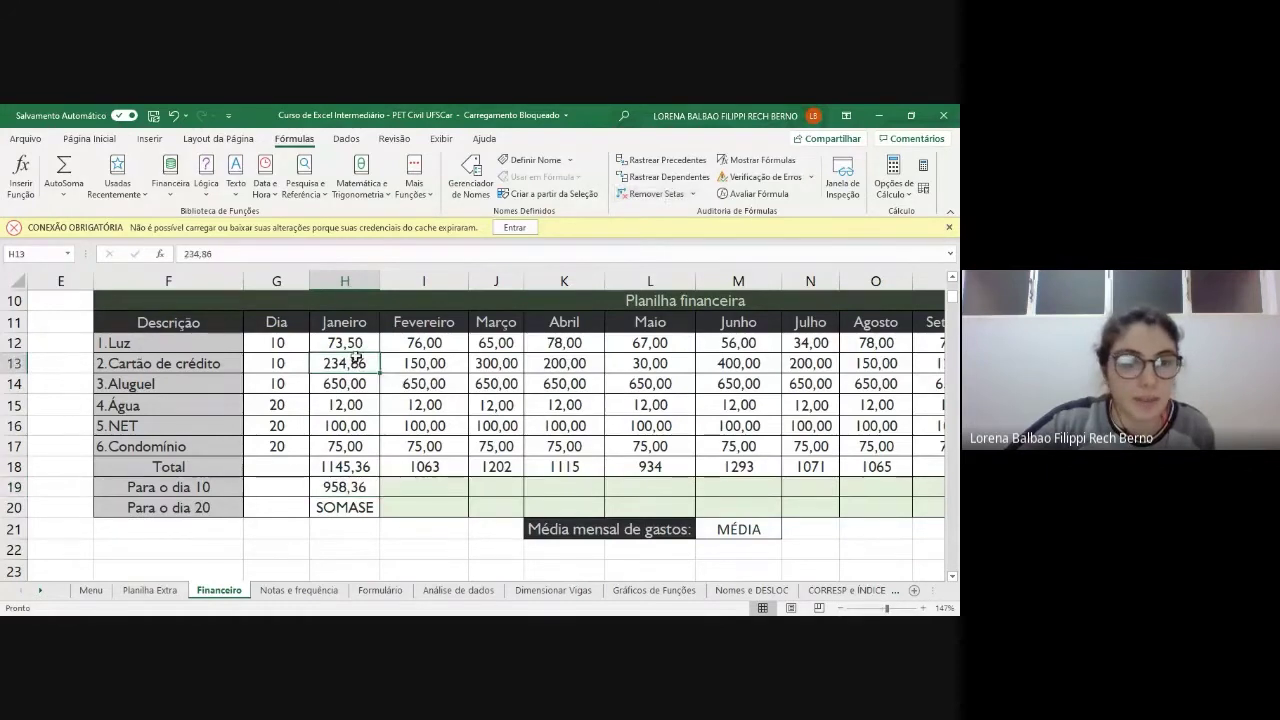
click(668, 176)
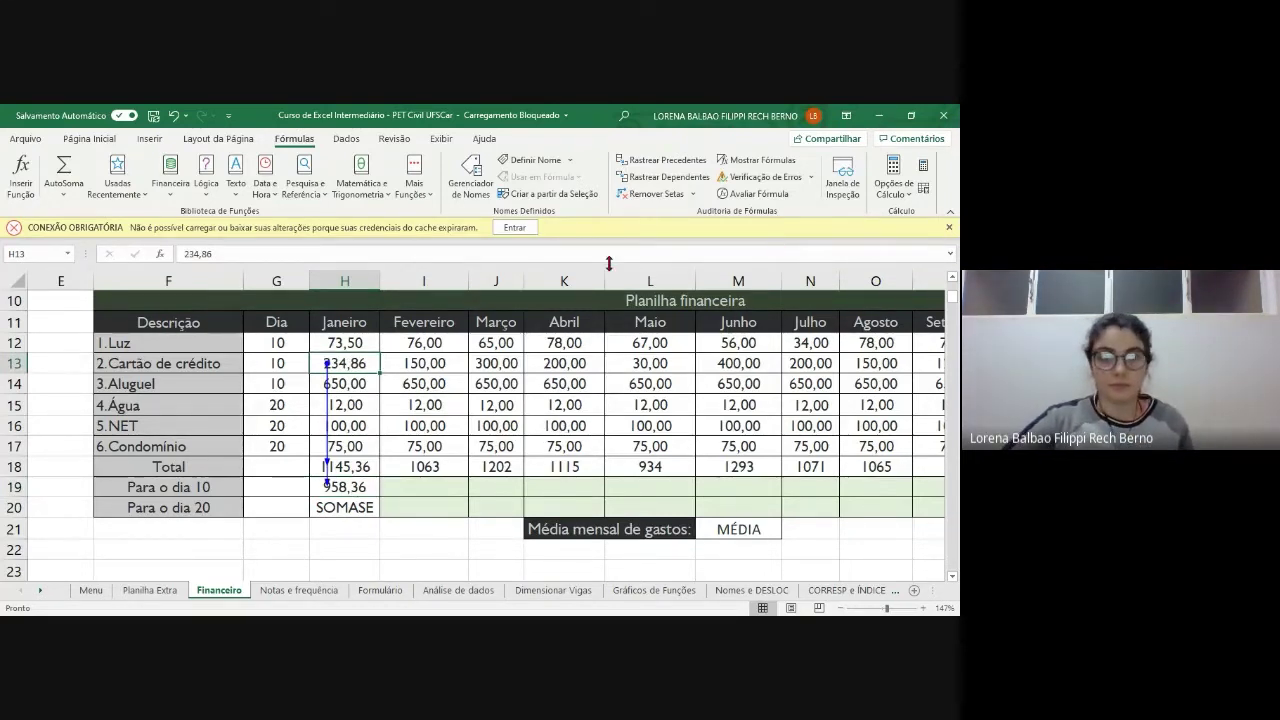
click(655, 194)
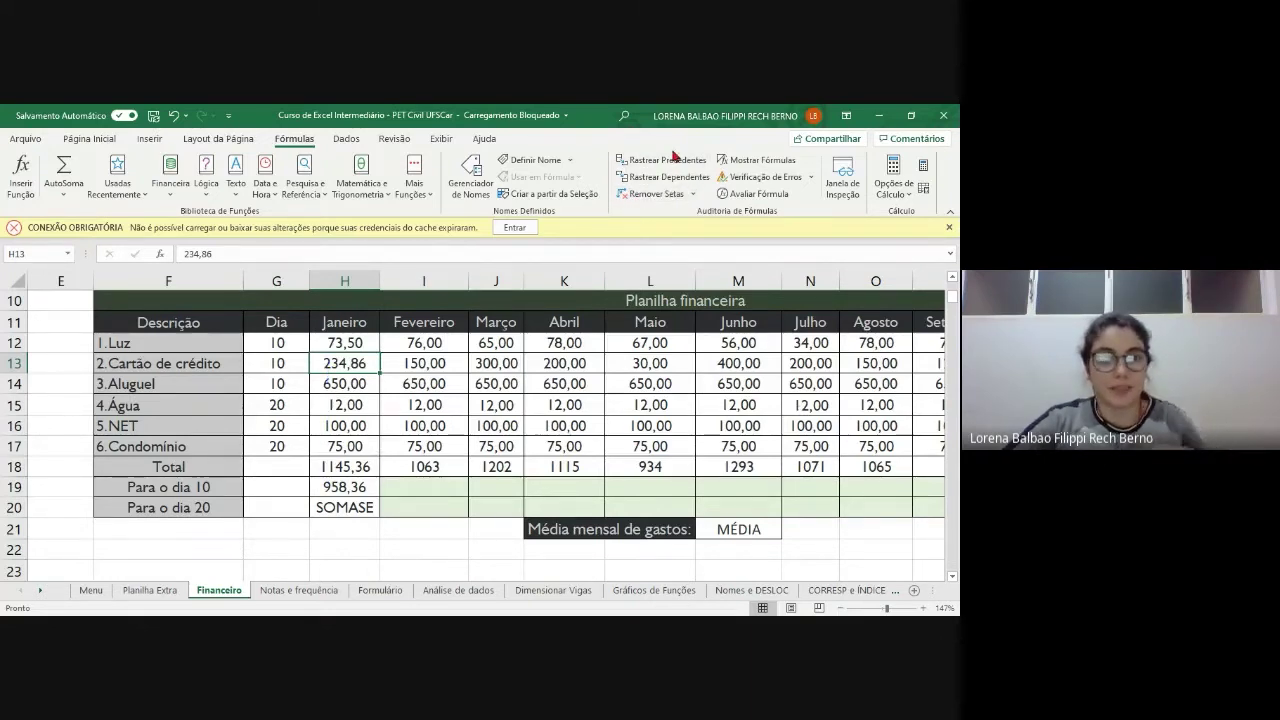
click(96, 139)
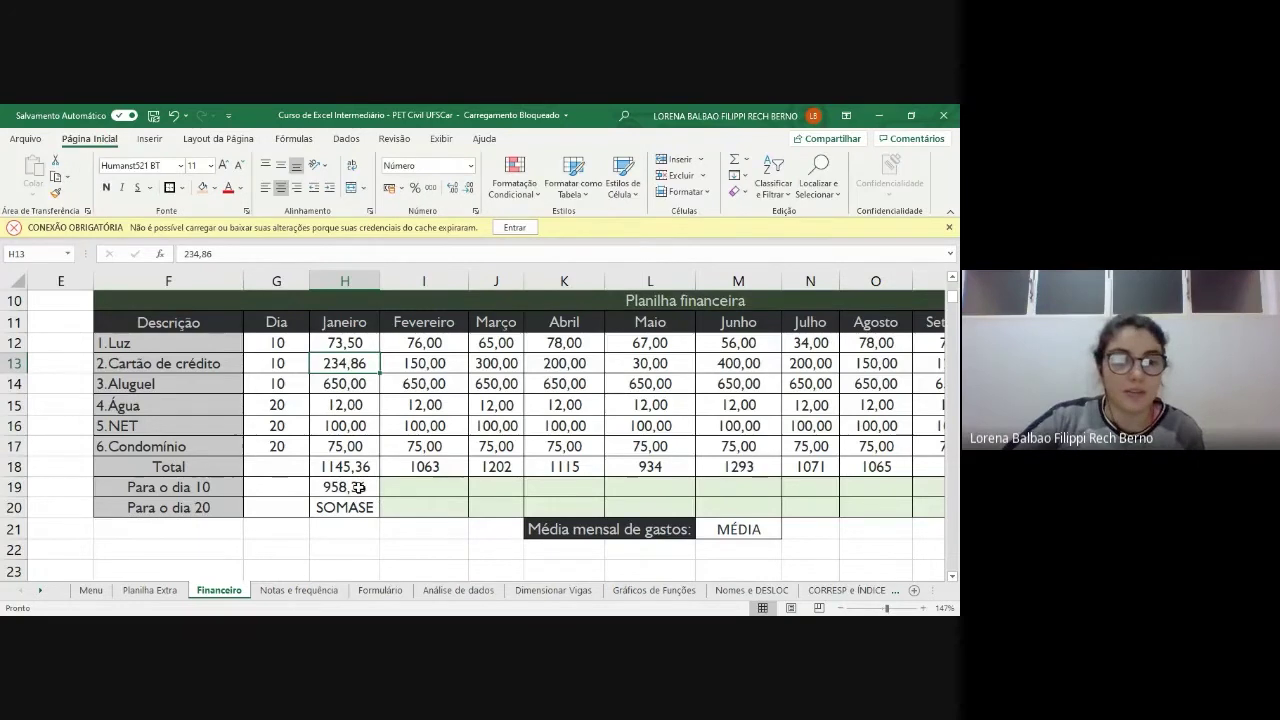
- Fill the H19 SOMASE formula across the "Para o dia 10" row through Dezembro in S19
click(358, 487)
double_click(358, 487)
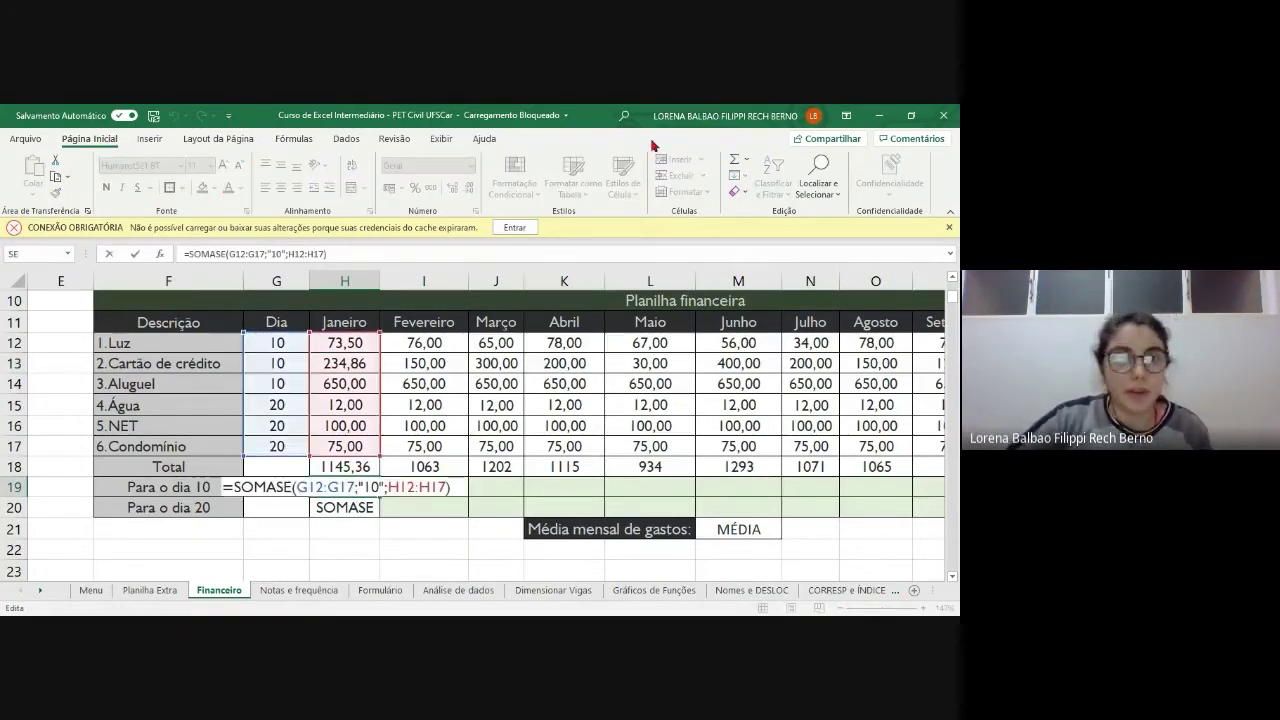
key(ctrl+Return)
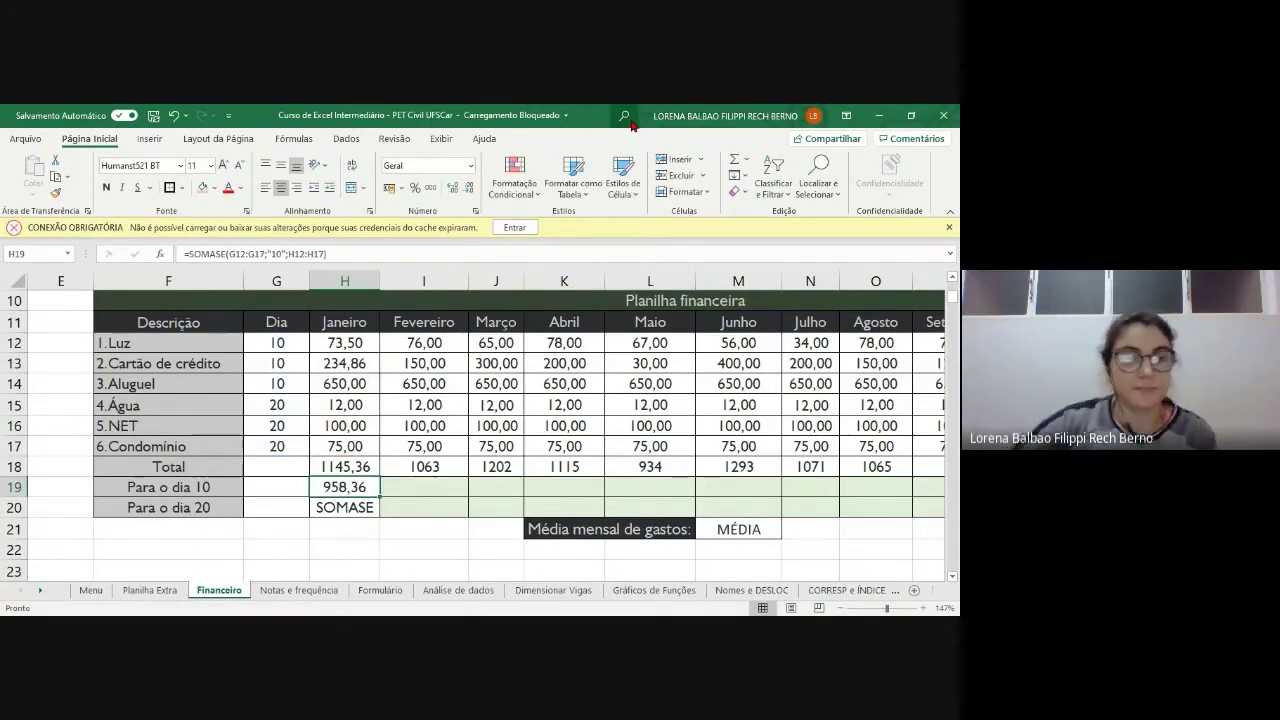
scroll(451, 489, down, 1)
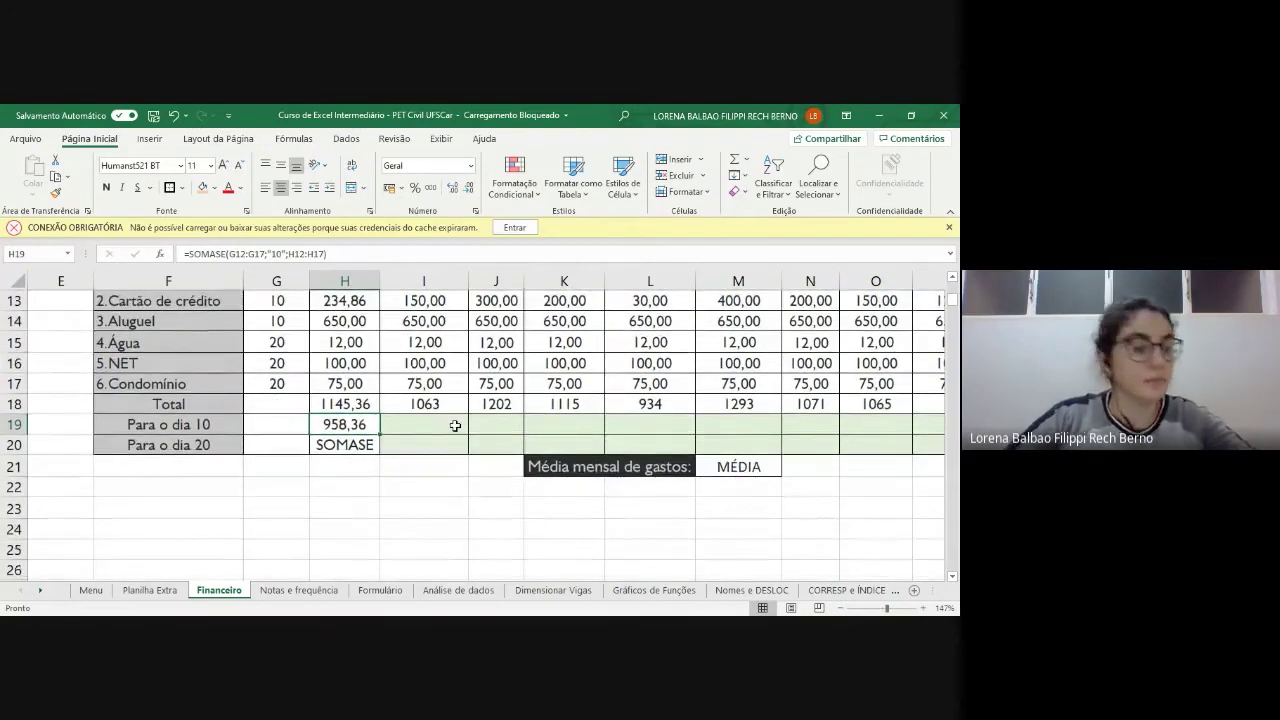
scroll(451, 429, up, 1)
scroll(454, 426, down, 4)
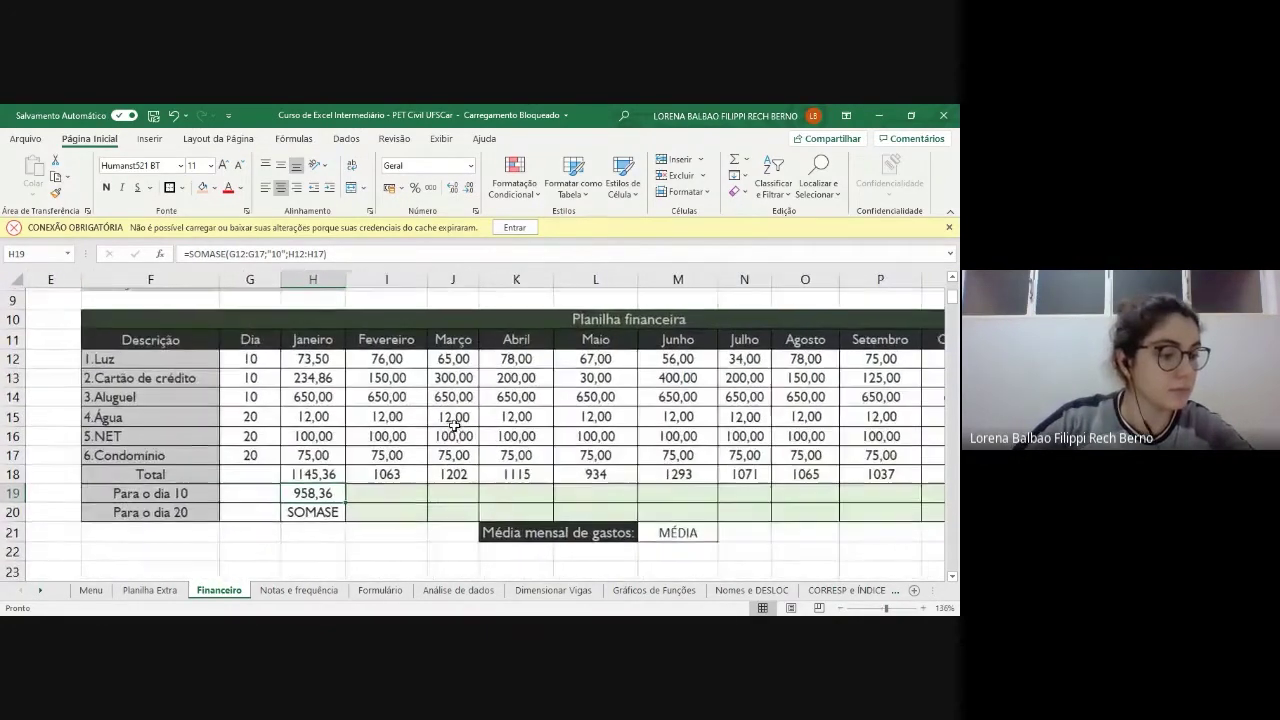
scroll(454, 426, down, 1)
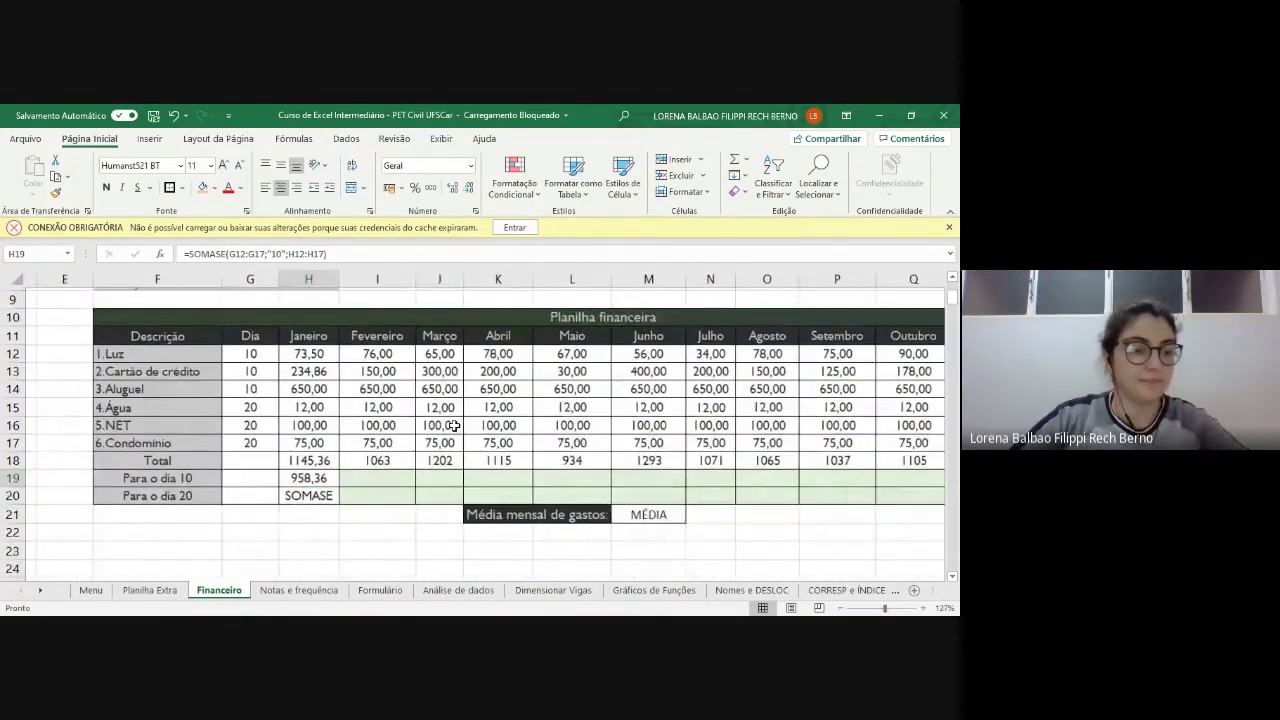
scroll(454, 426, right, 3)
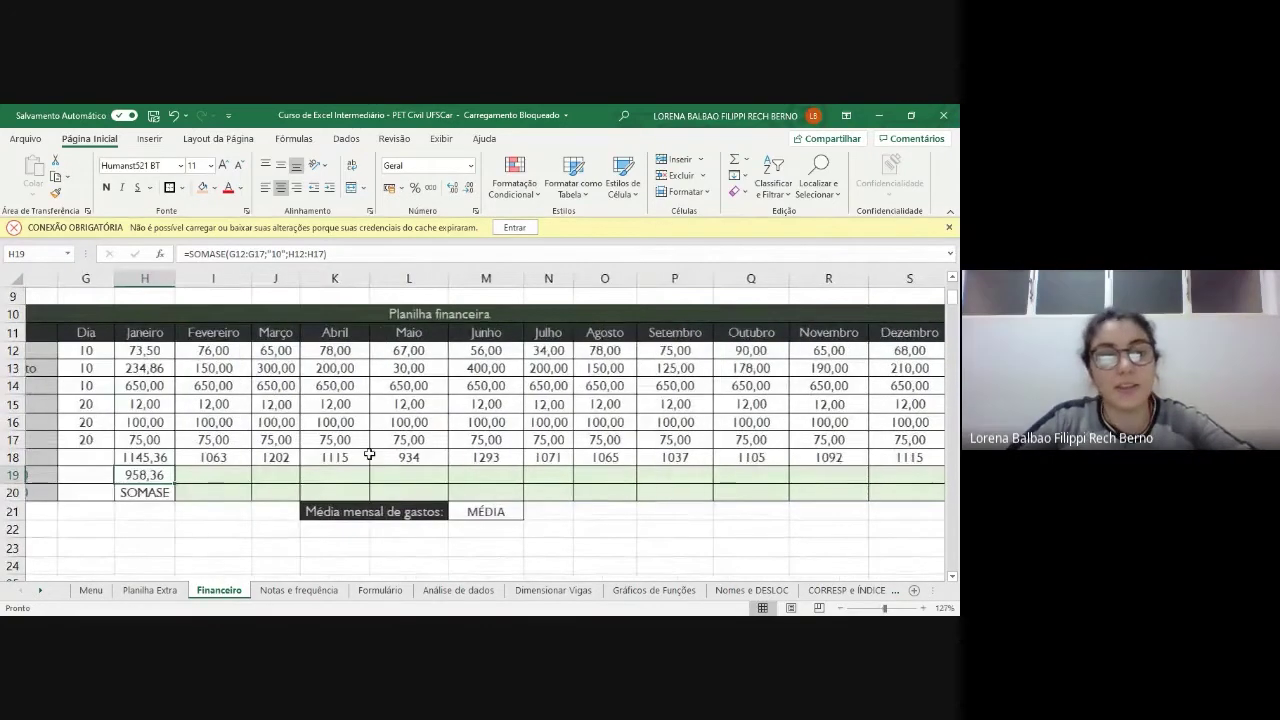
scroll(329, 471, down, 2)
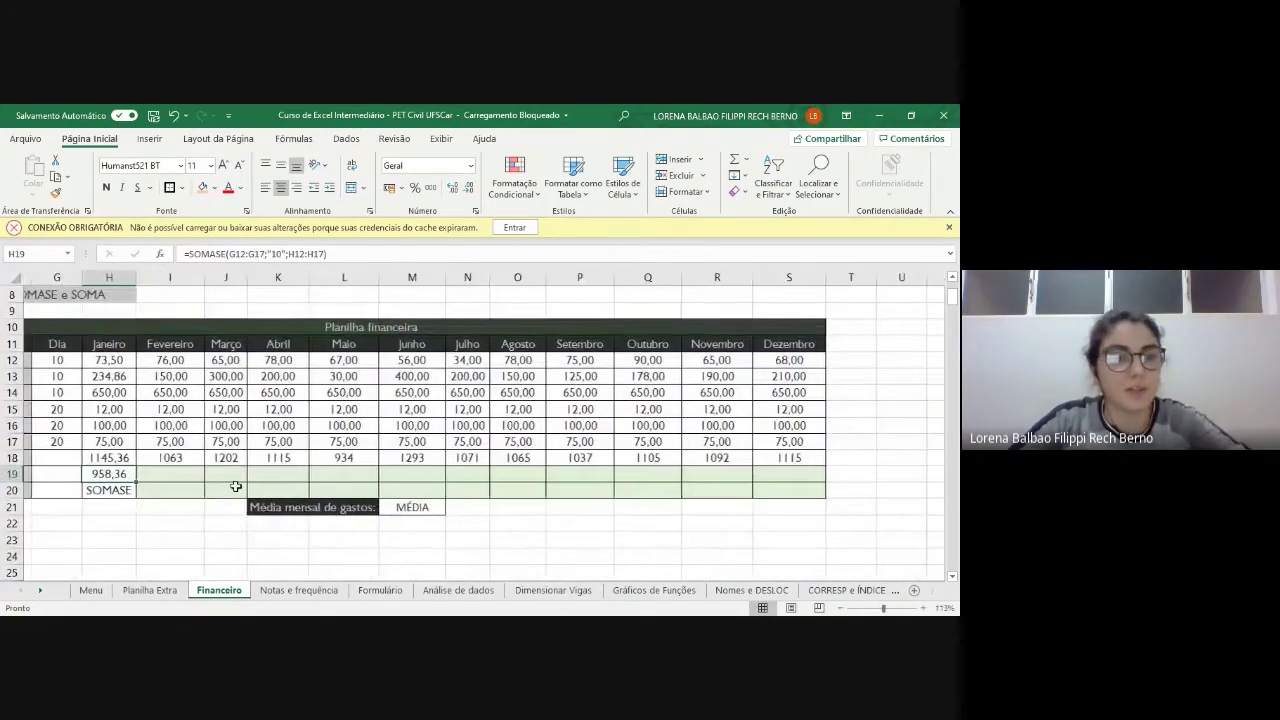
scroll(235, 486, left, 2)
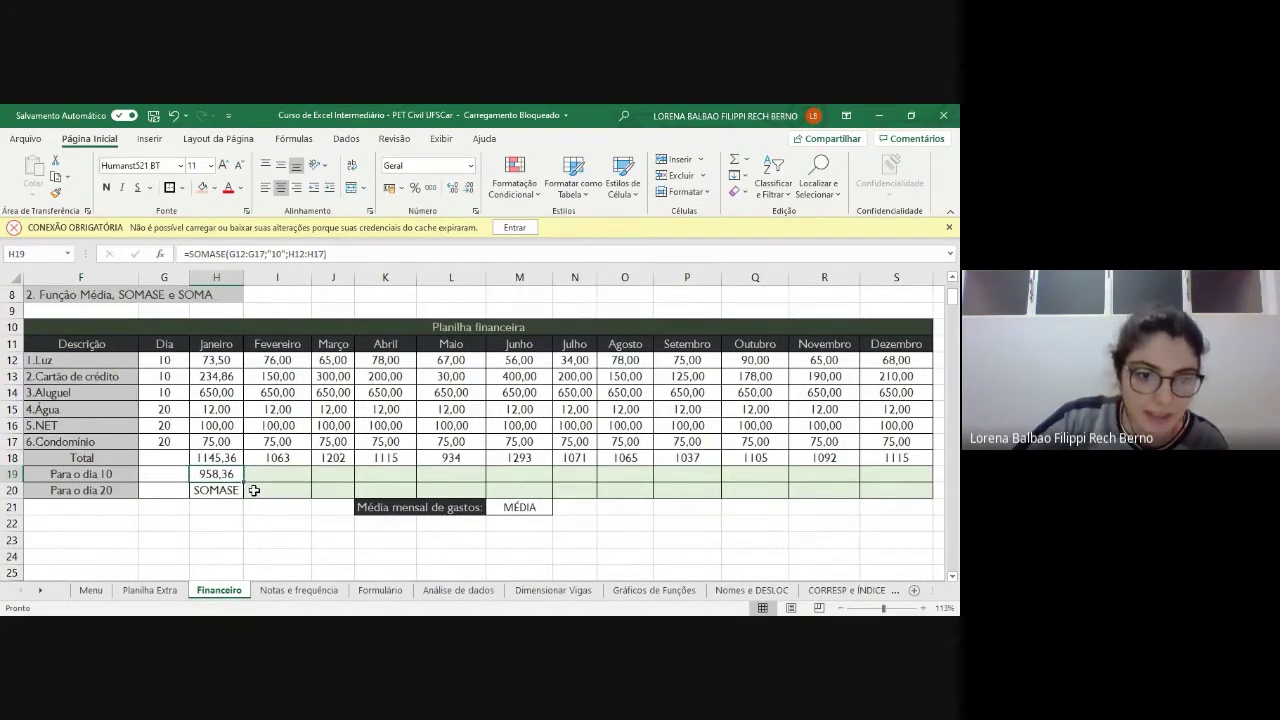
drag(243, 482, 905, 480)
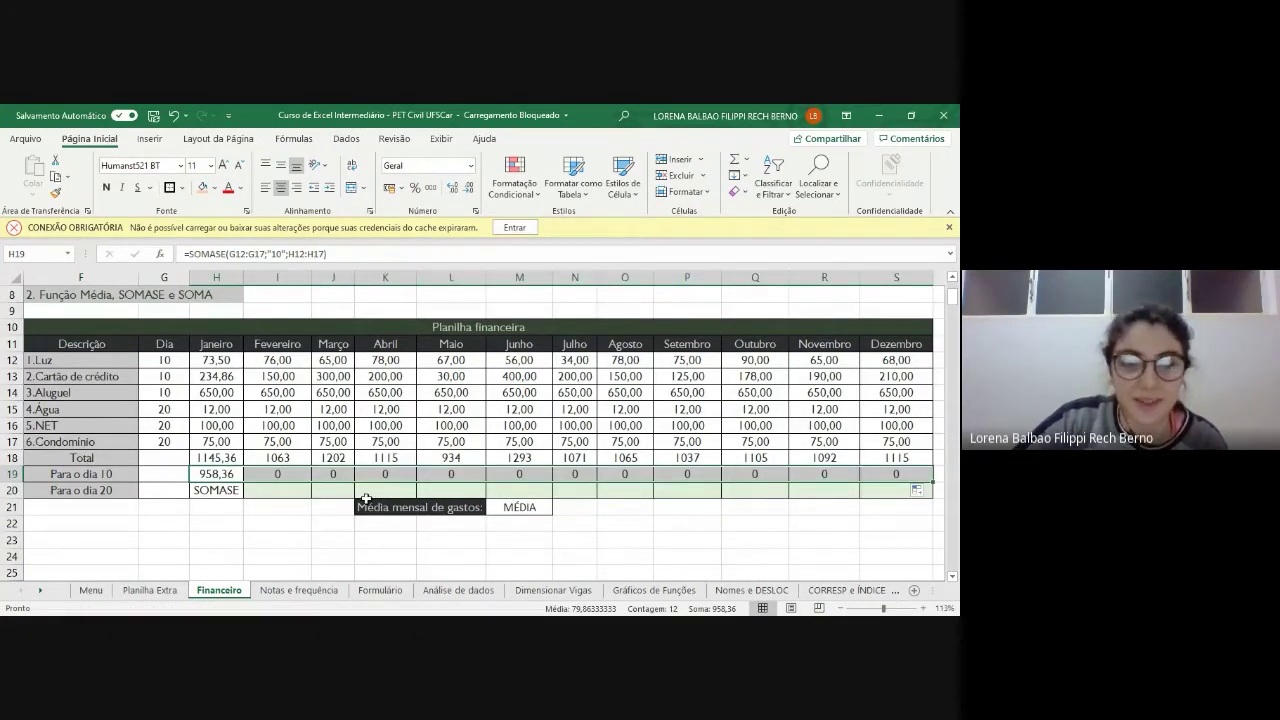
click(691, 556)
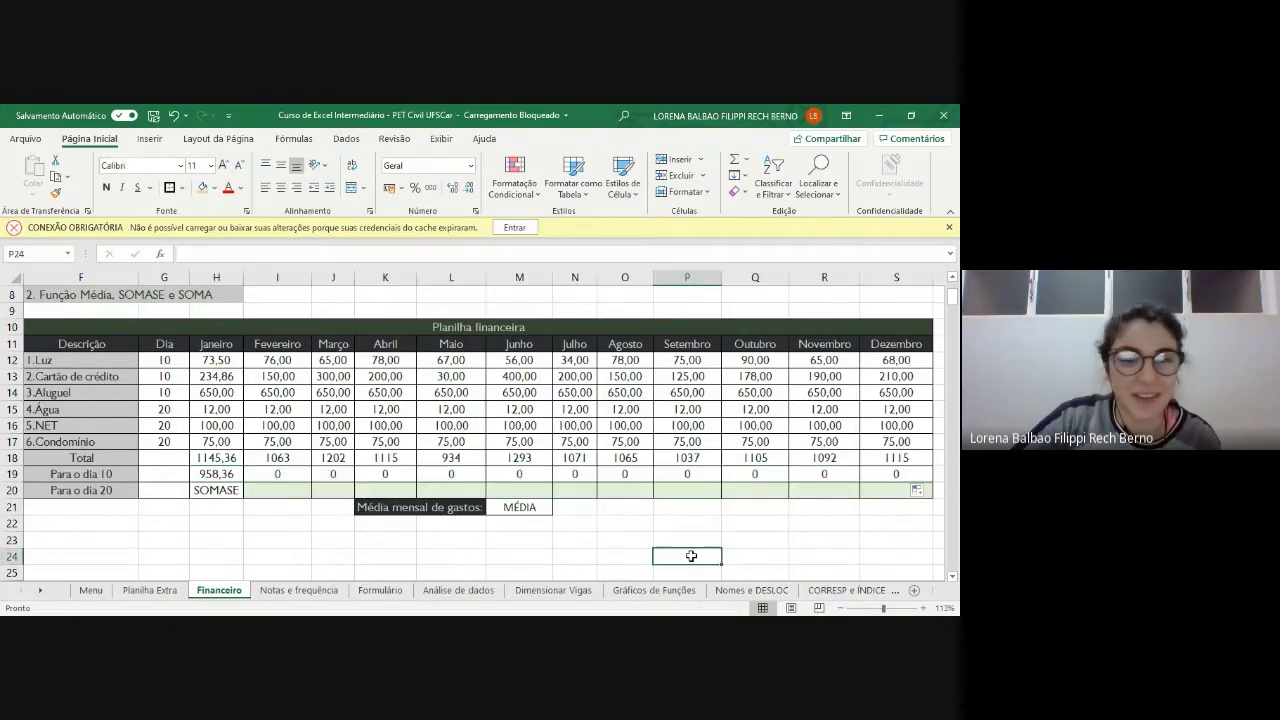
- Examine the criteria range and sum range used by the Fevereiro SOMASE formula in I19
click(296, 476)
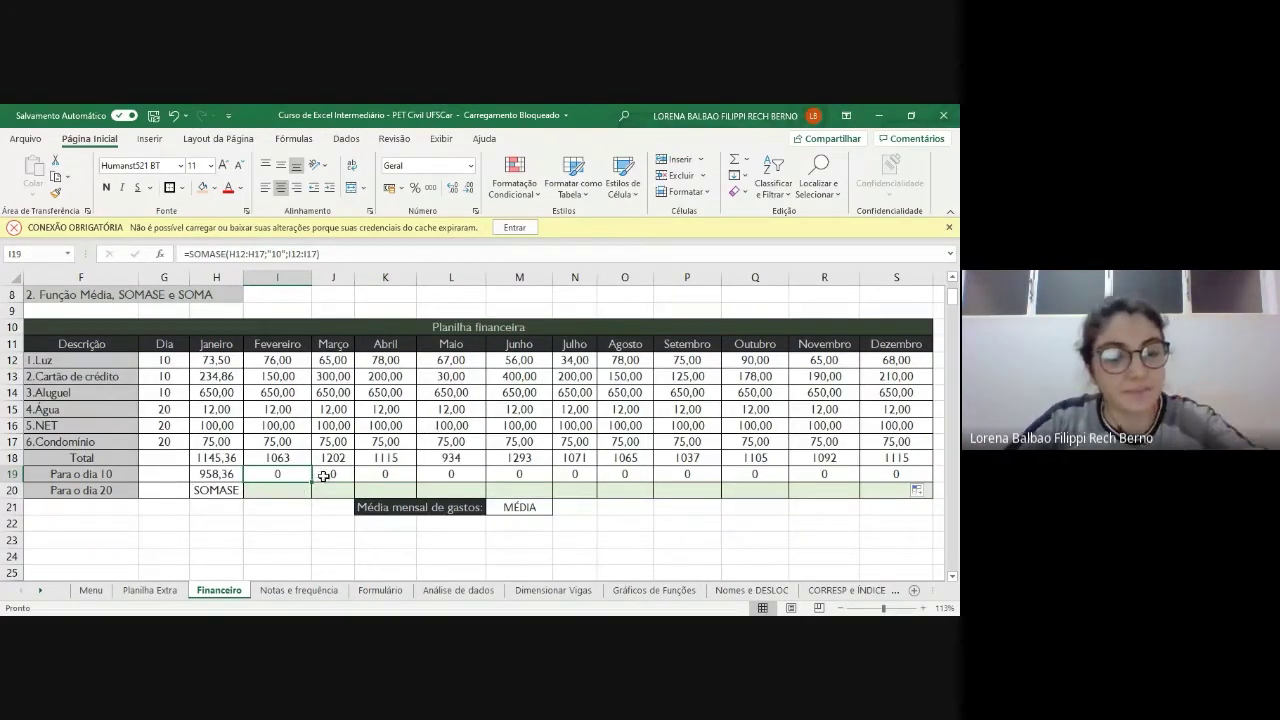
key(F2)
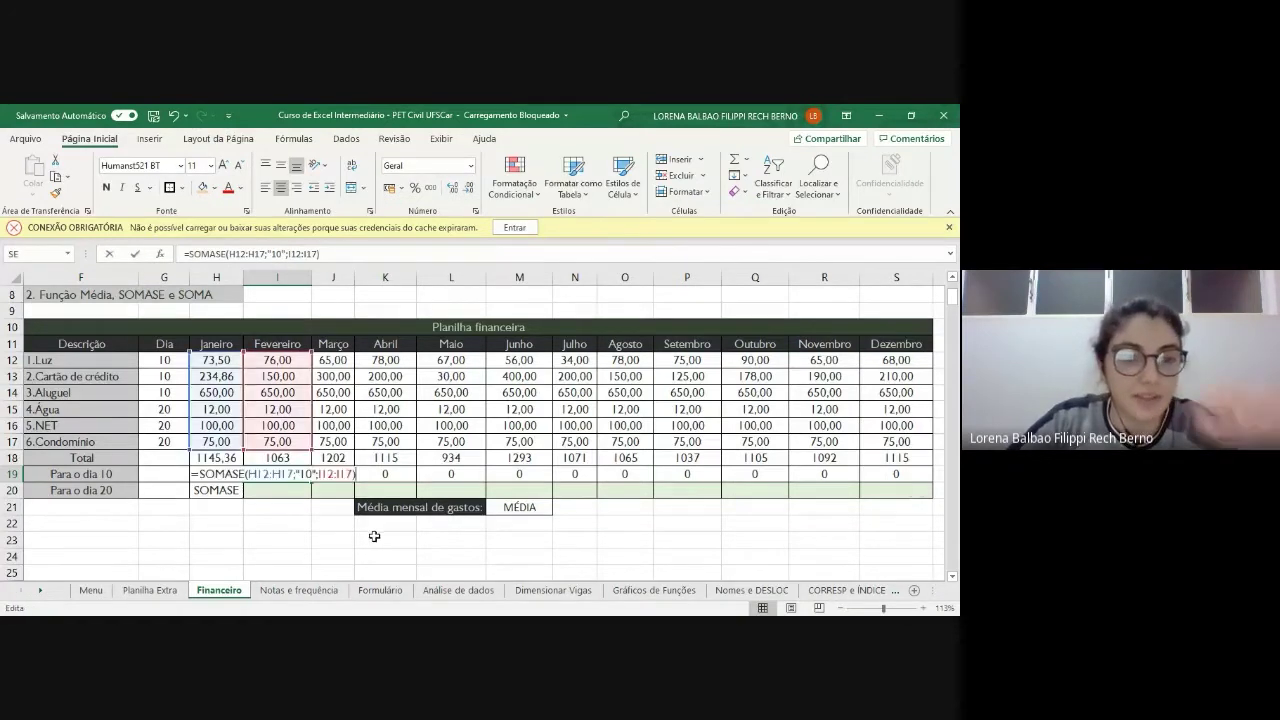
click(264, 475)
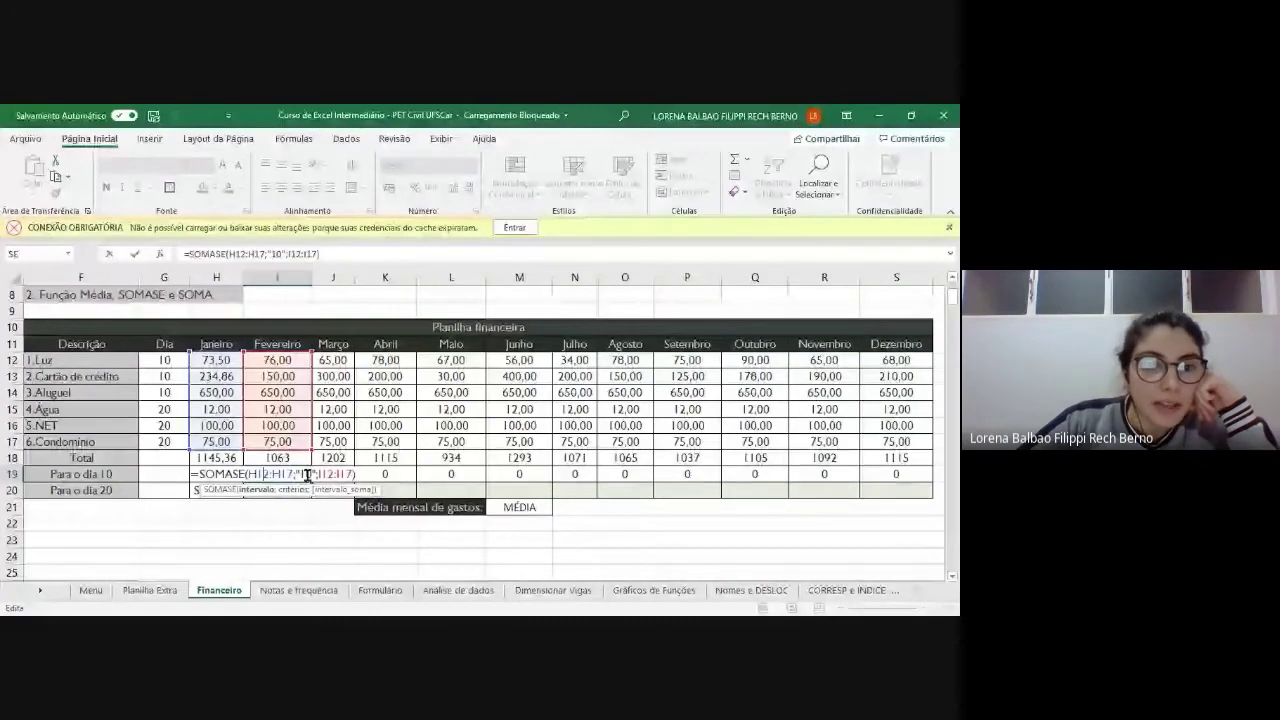
click(340, 474)
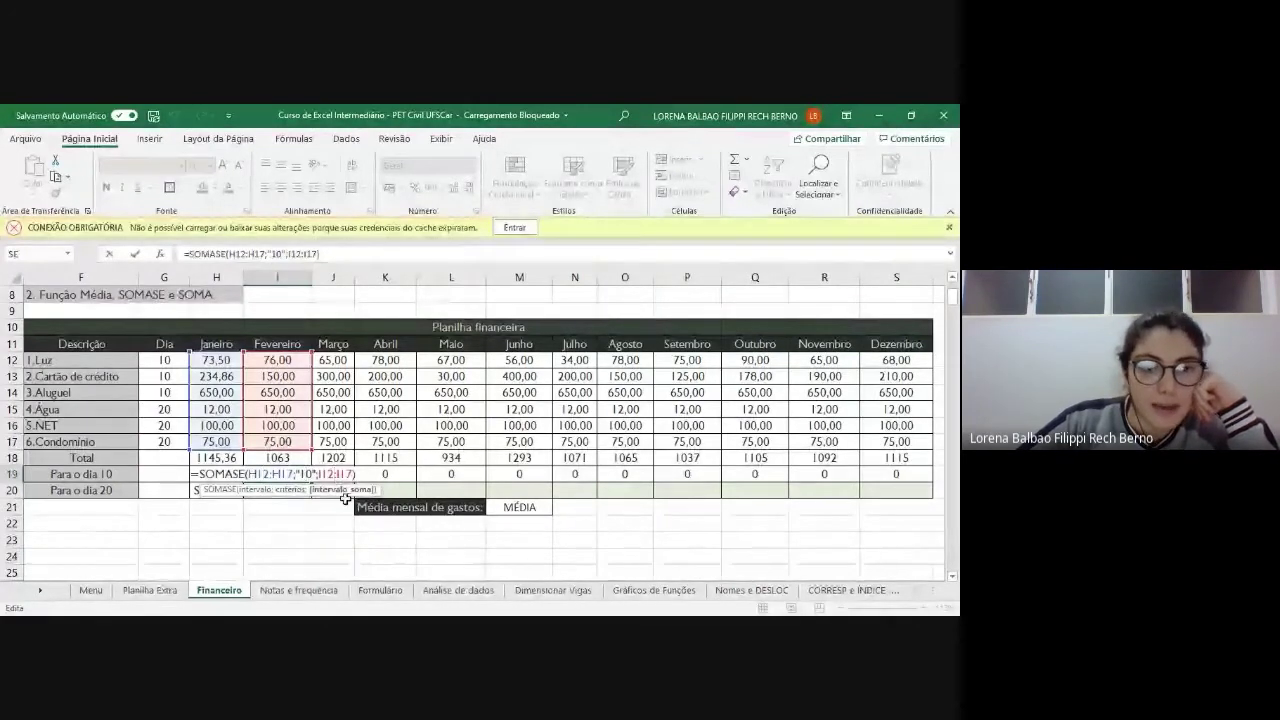
click(260, 474)
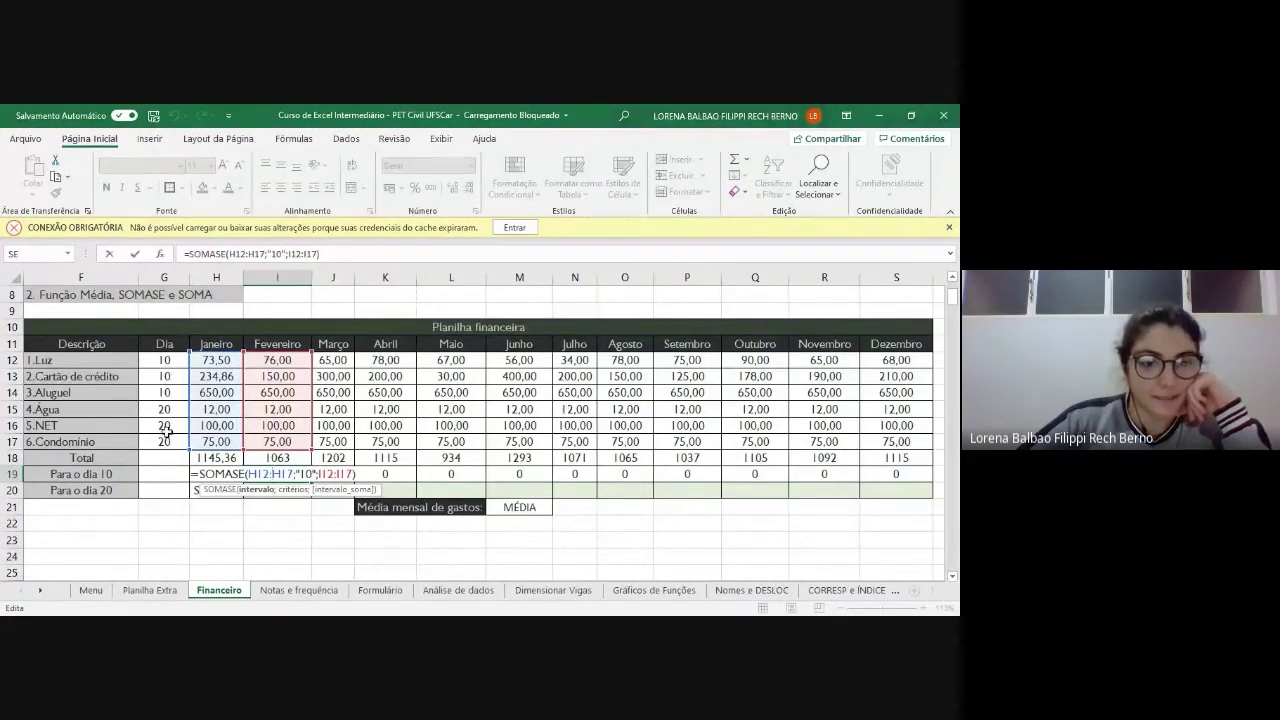
key(Return)
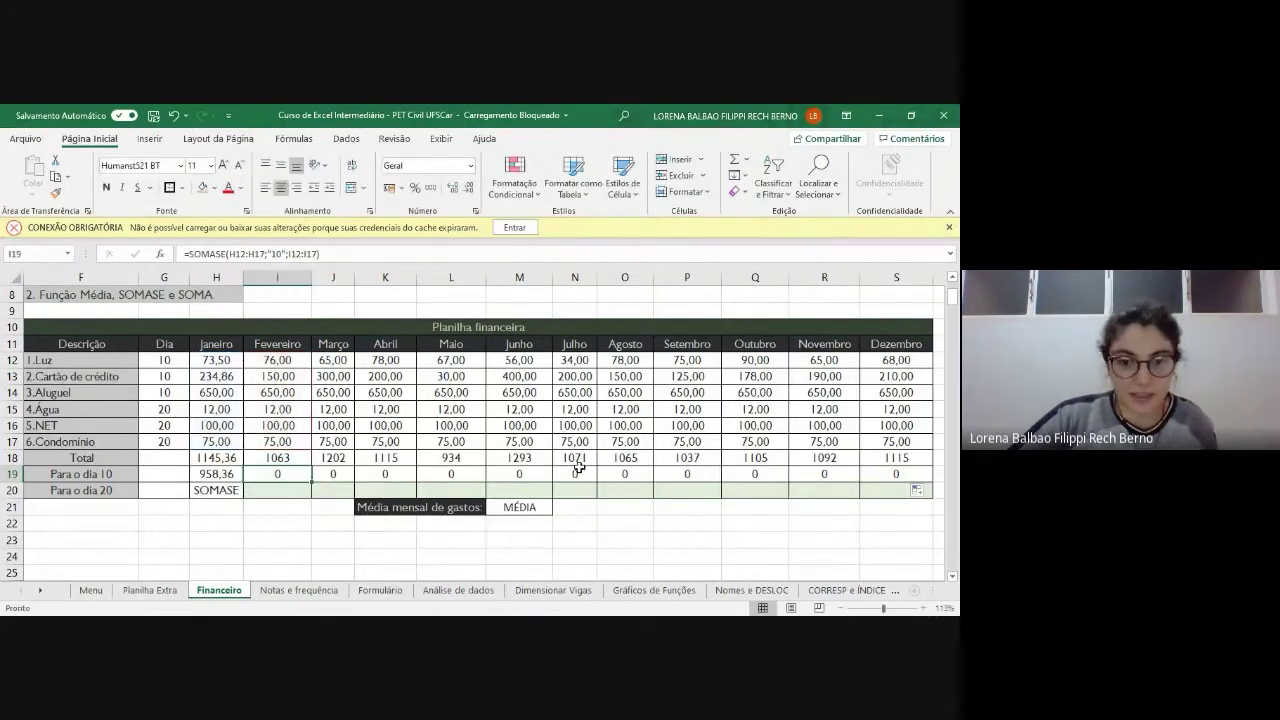
- Inspect the ranges used by the filled SOMASE formulas for Julho, Outubro and Novembro in row 19
click(577, 474)
double_click(577, 474)
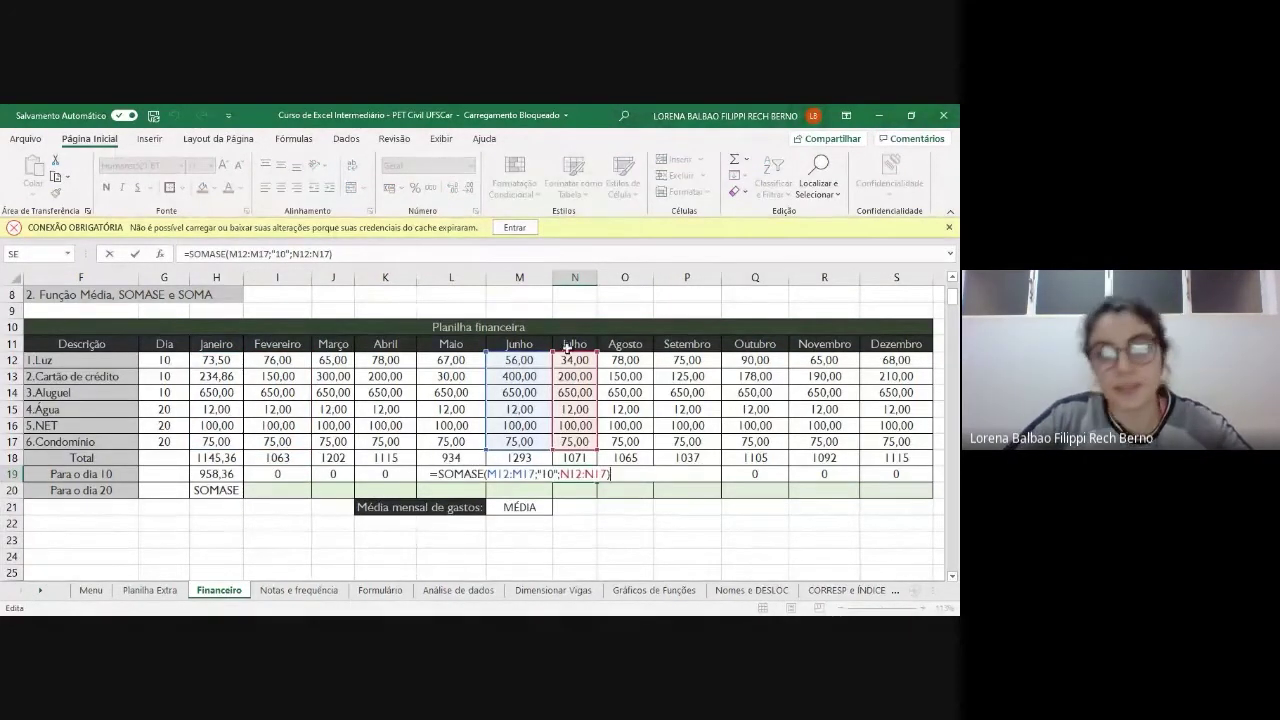
key(Return)
click(760, 476)
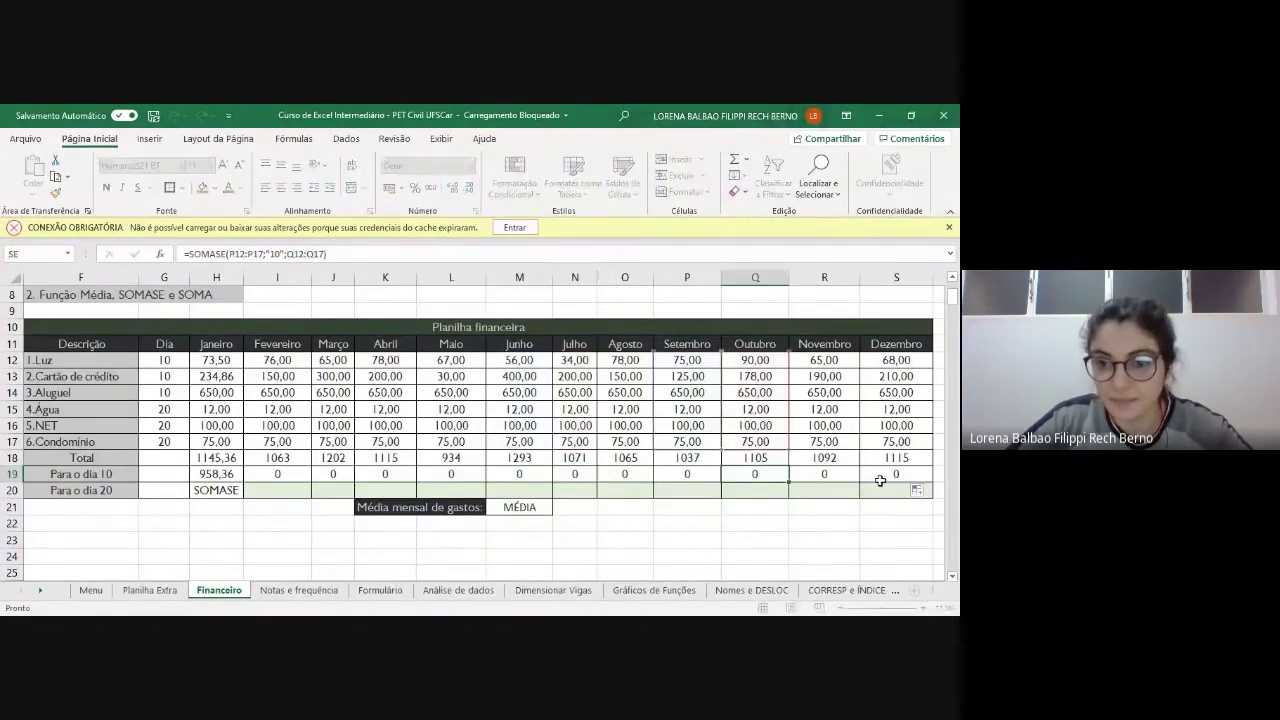
double_click(846, 473)
key(Escape)
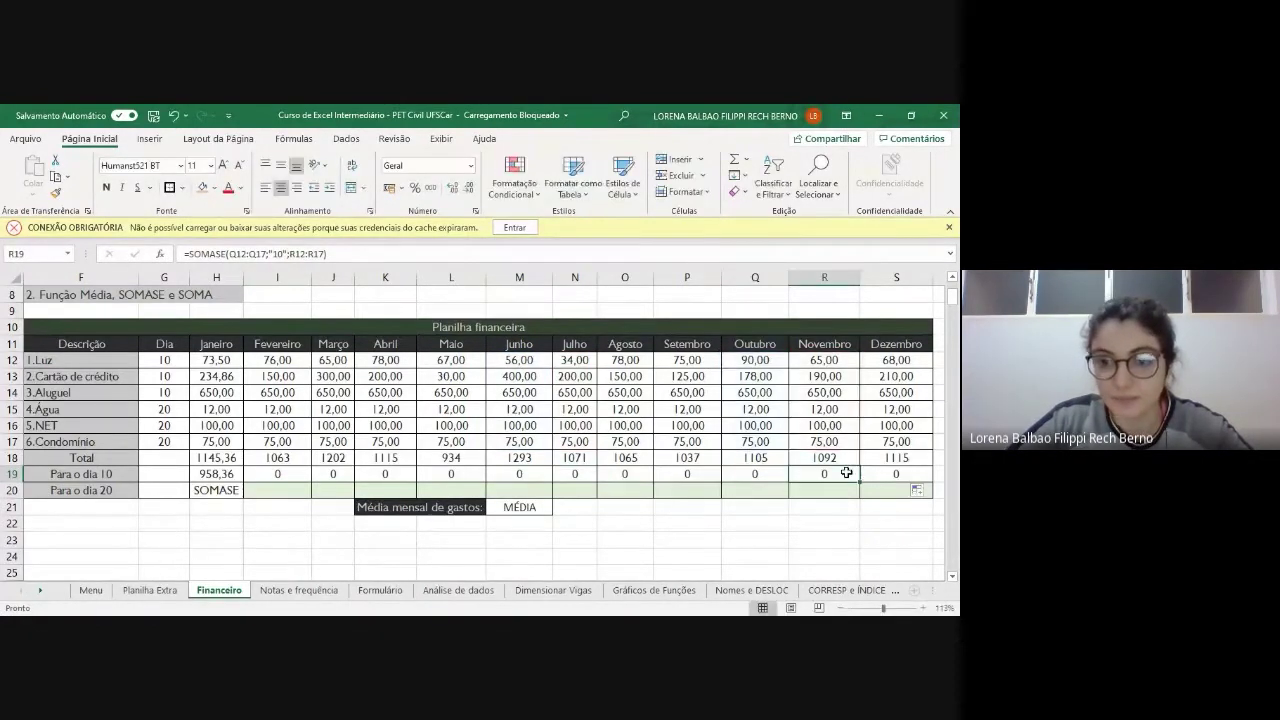
- Undo the fill across the "Para o dia 10" row and lock the criteria range in H19 as $G$12:$G$17
click(280, 476)
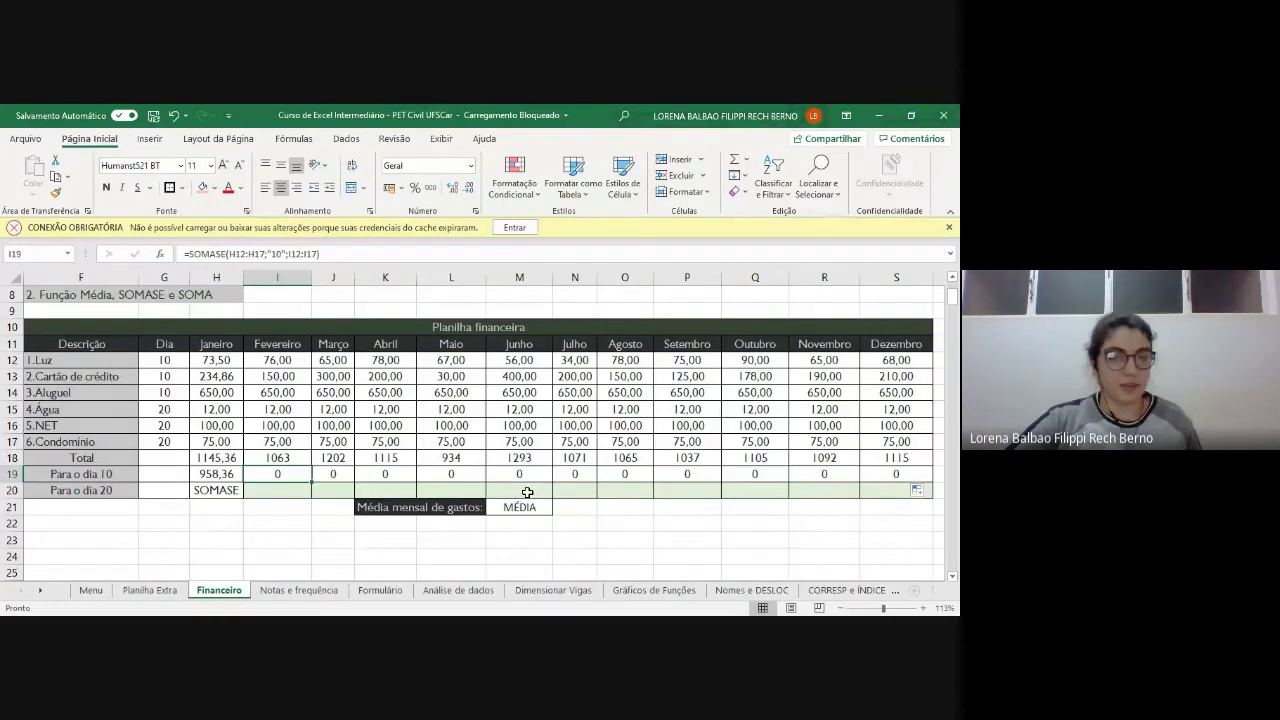
key(ctrl+z)
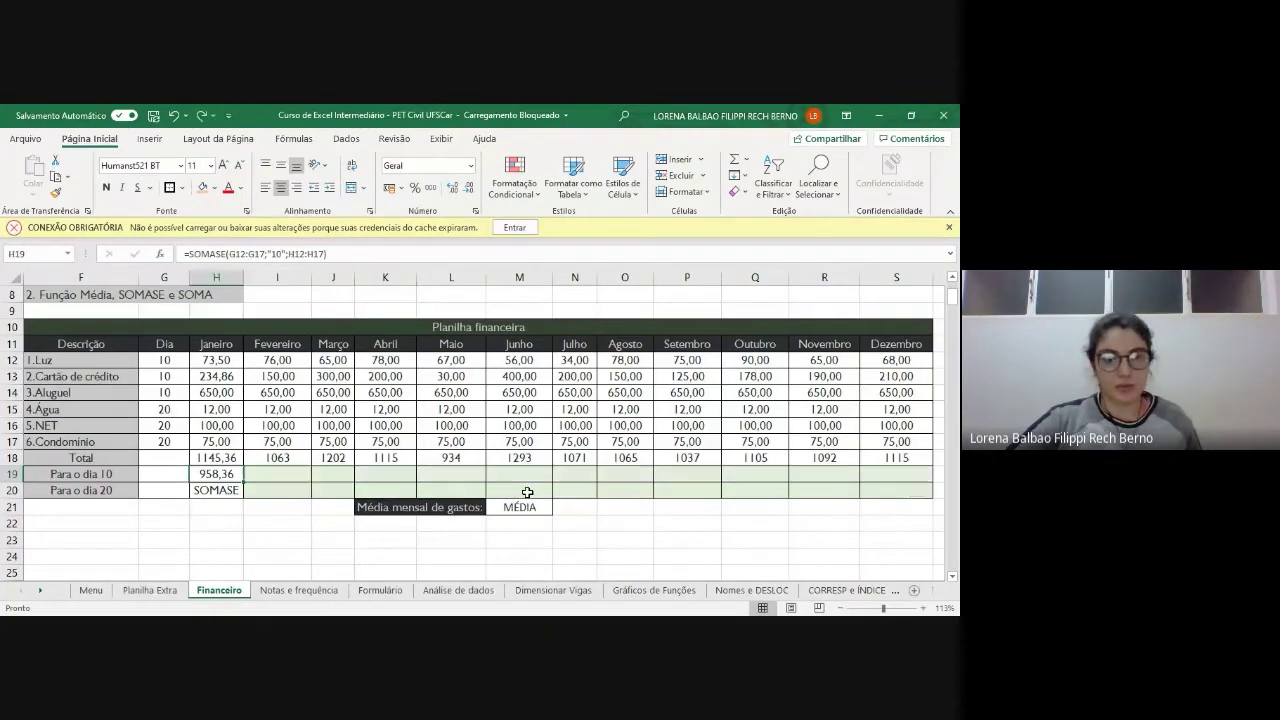
double_click(208, 473)
drag(178, 474, 227, 474)
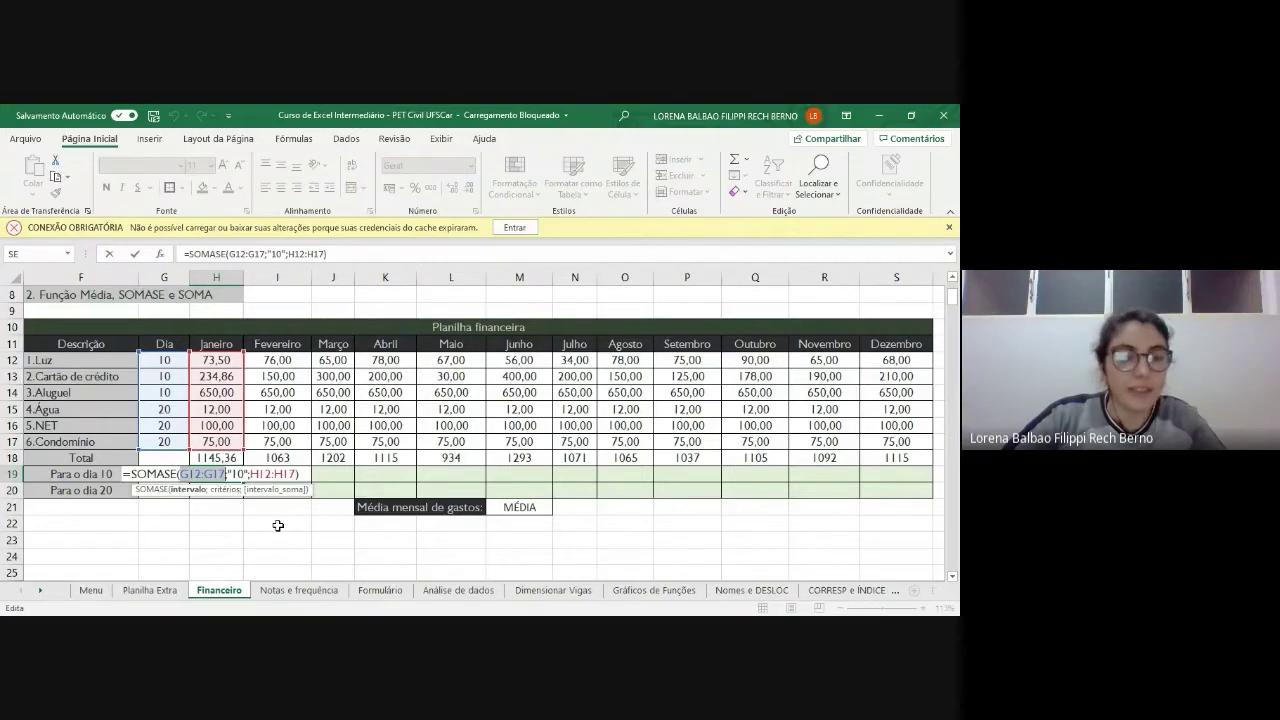
click(179, 474)
drag(179, 474, 227, 474)
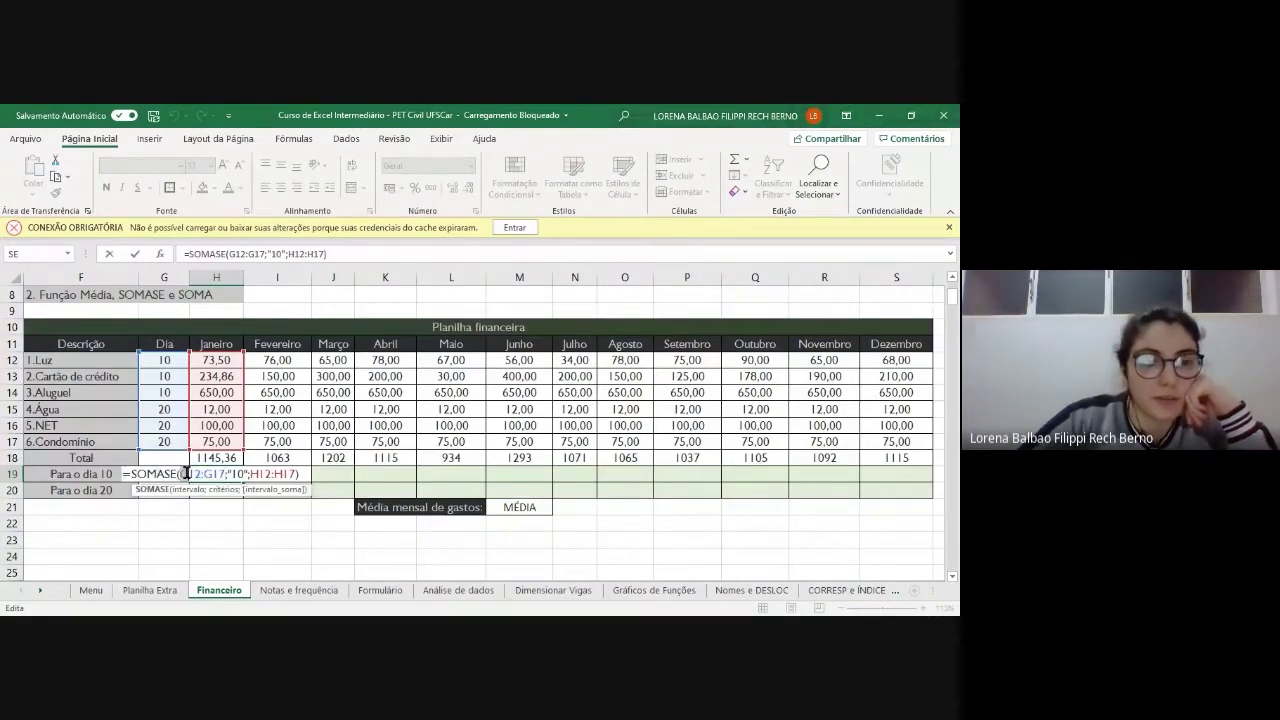
drag(203, 473, 227, 473)
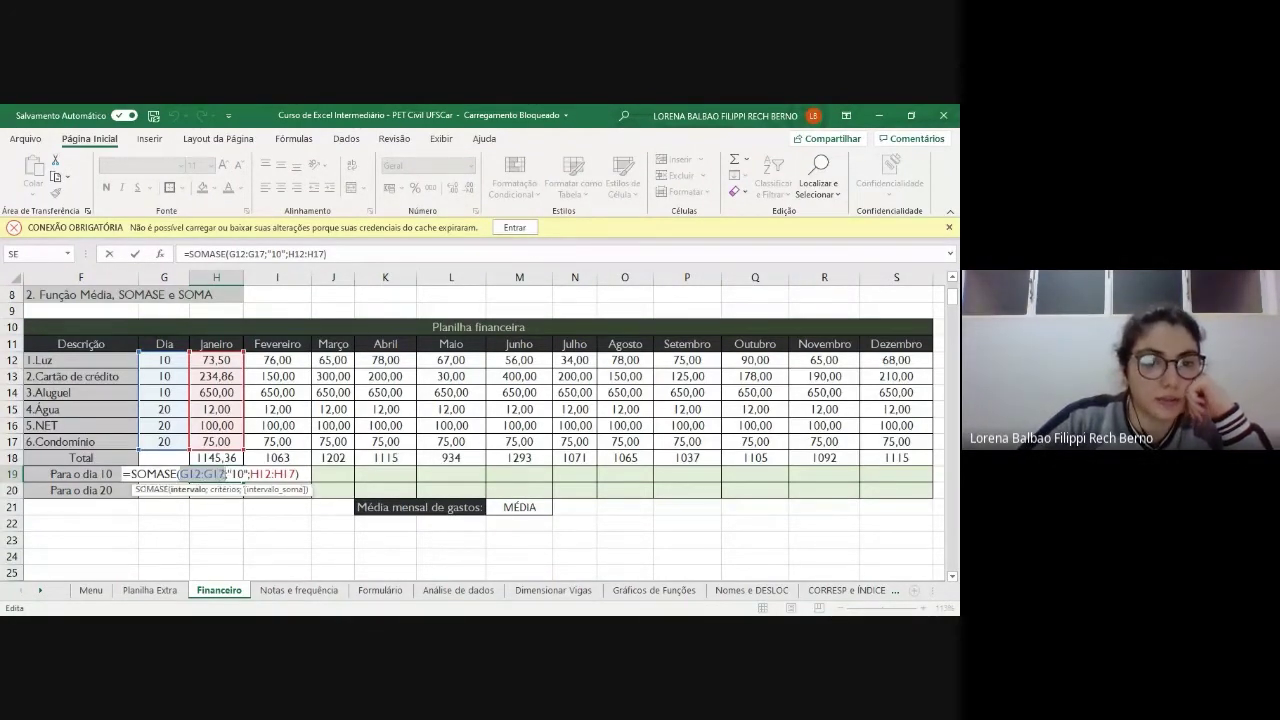
key(F4)
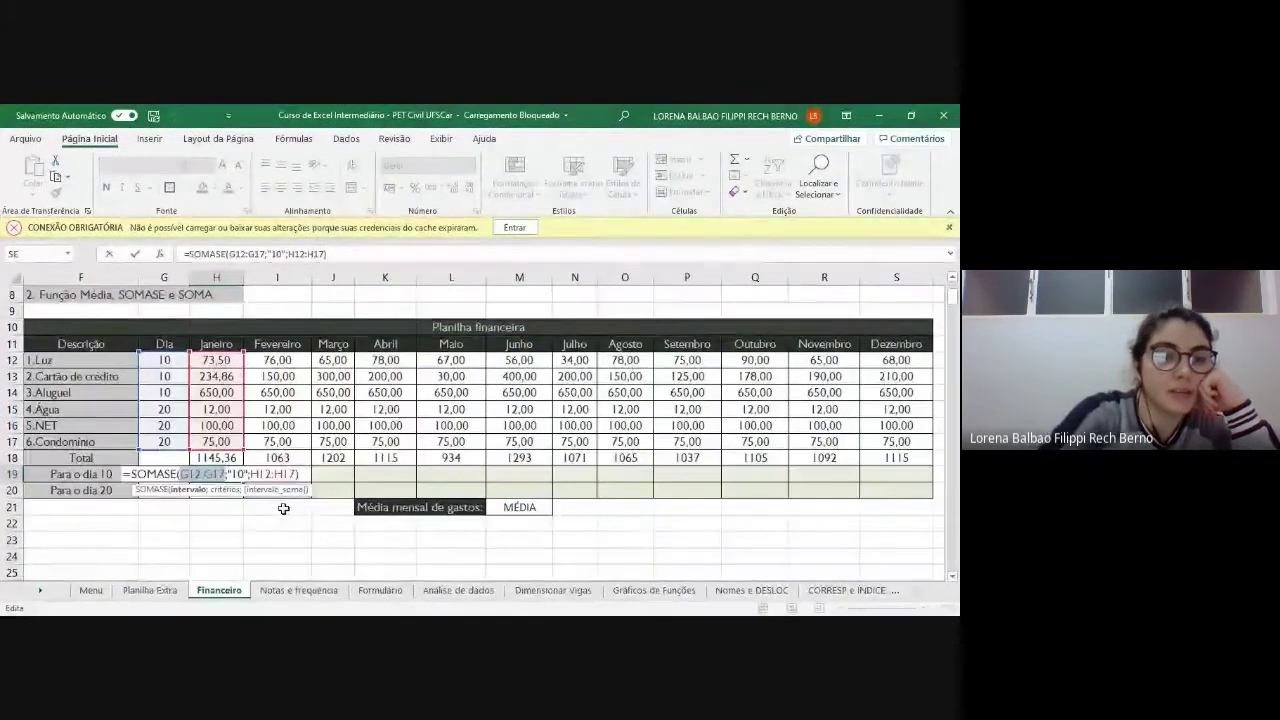
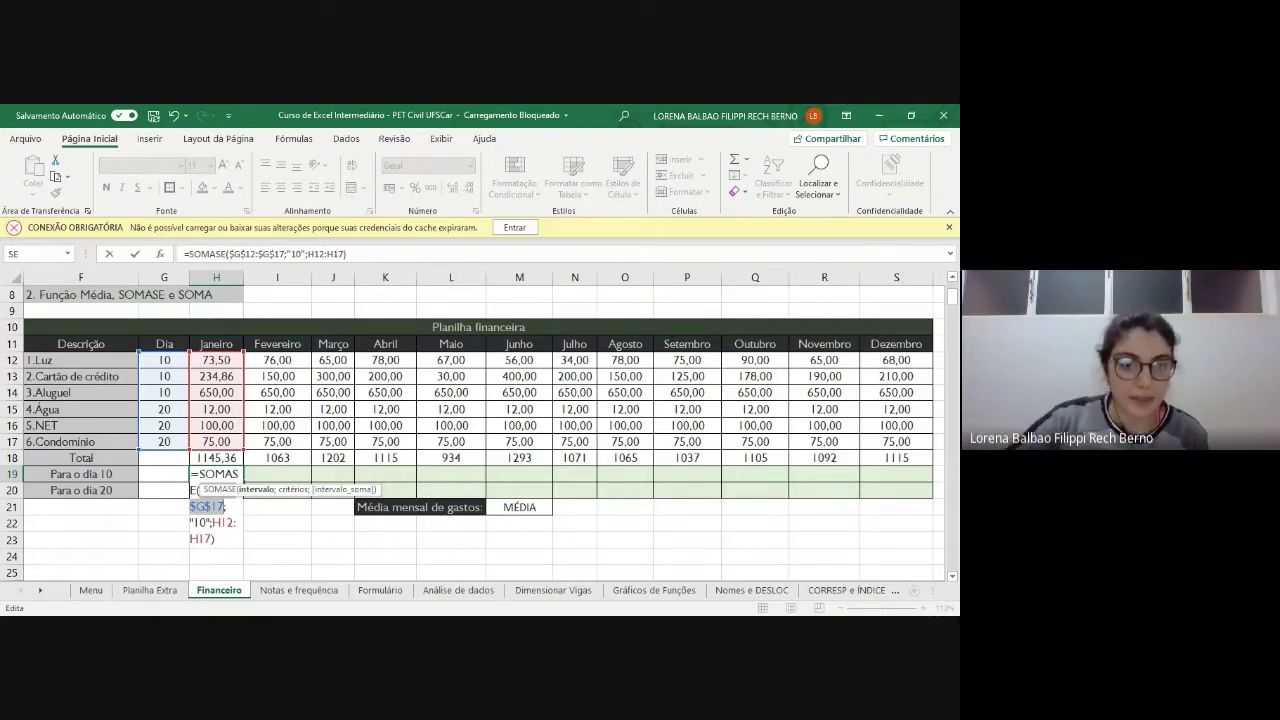
- Cycle the H19 criteria range through row-only, column-only and relative references, back to the absolute $G$12:$G$17
key(F4)
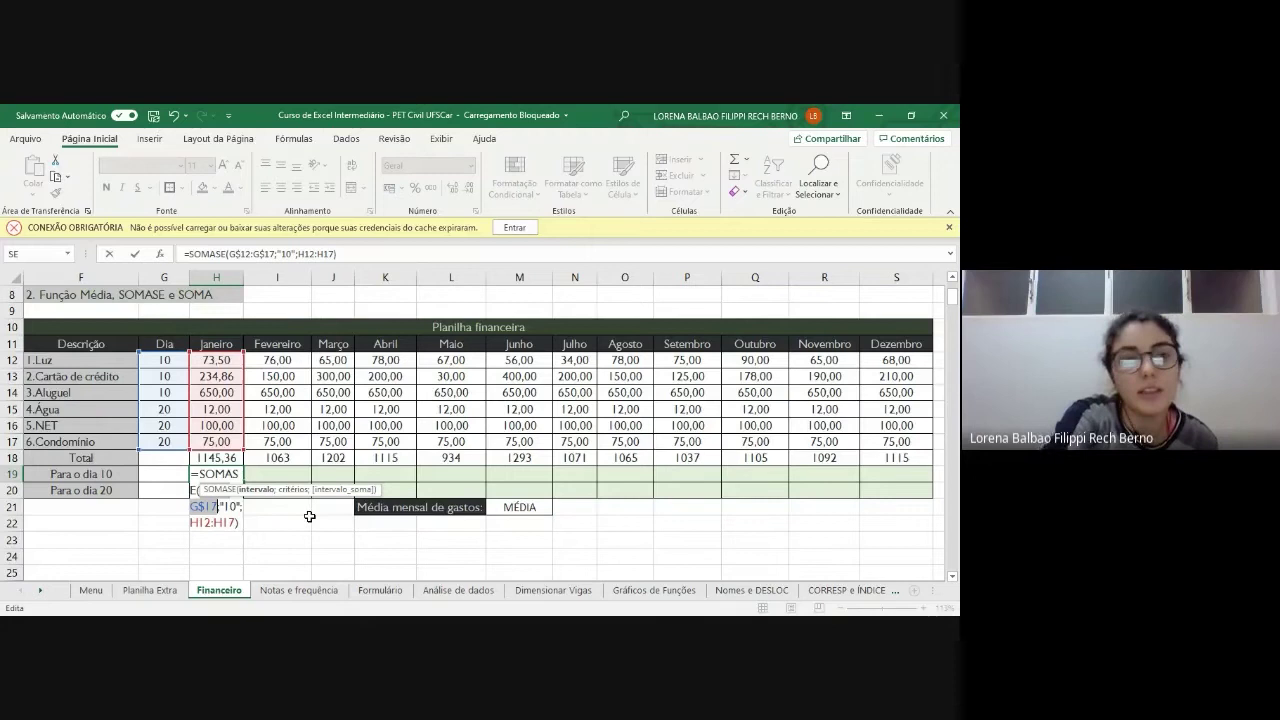
key(F4)
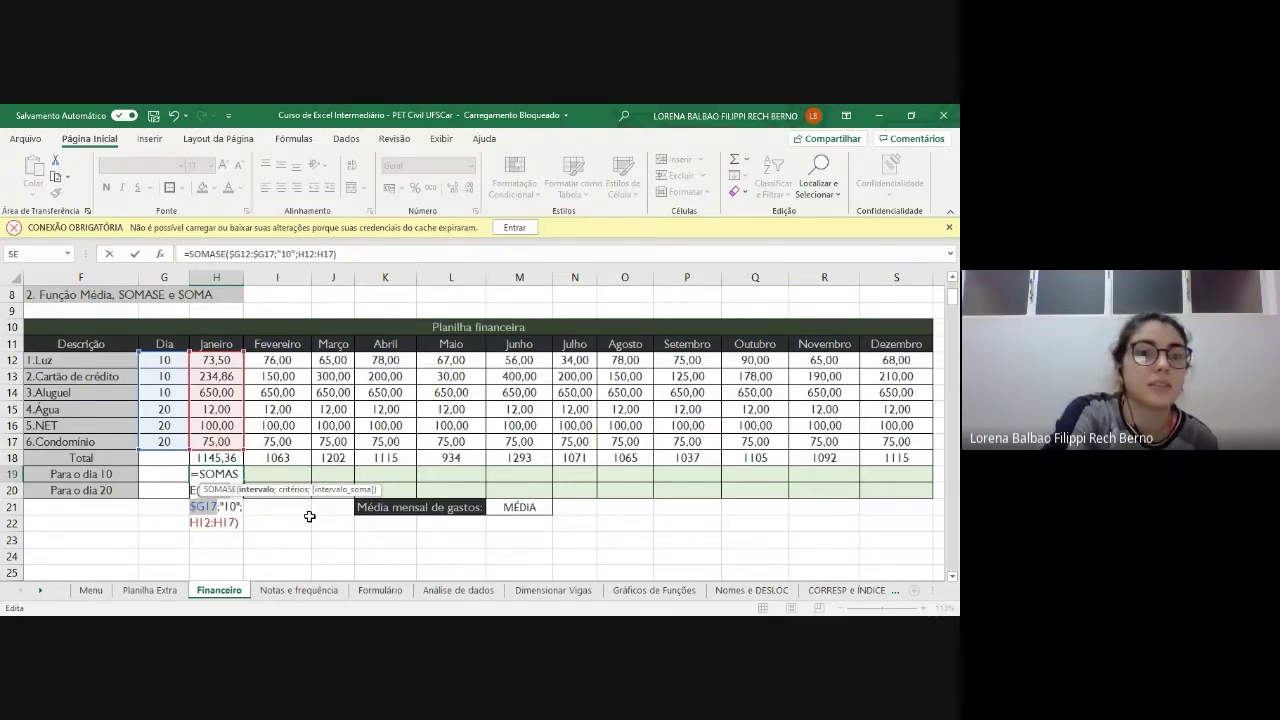
key(F4)
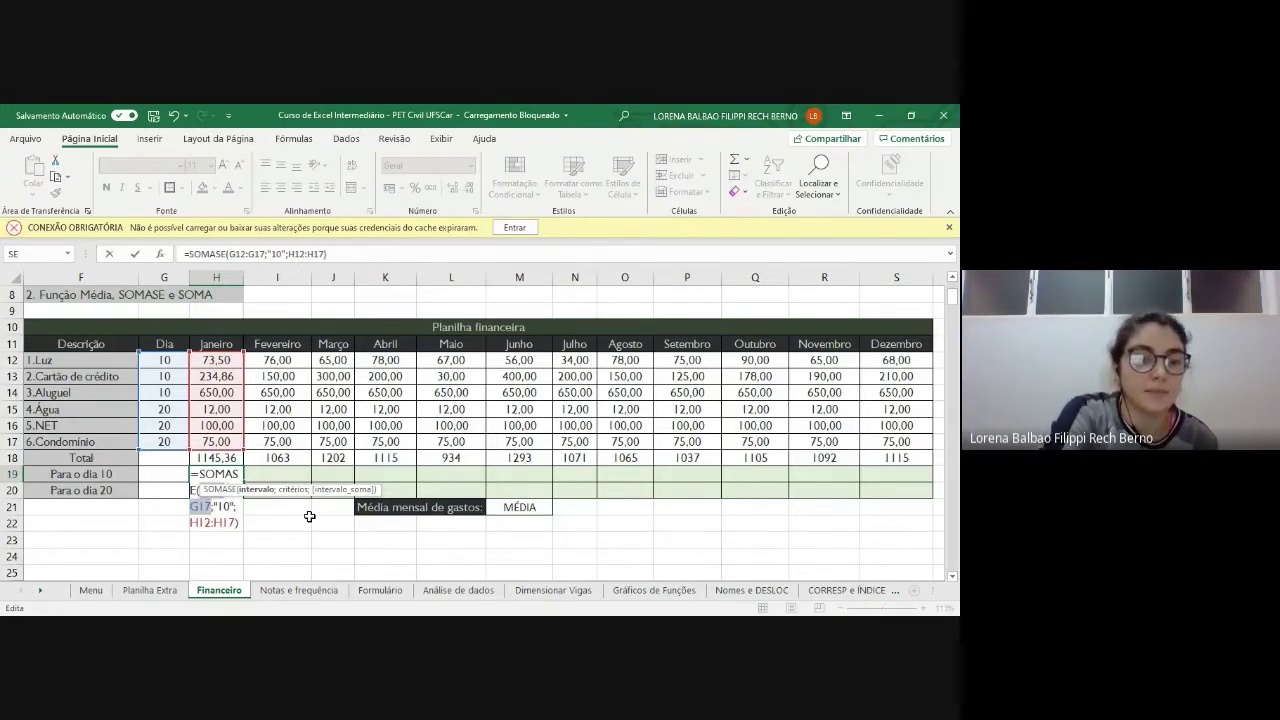
key(F4)
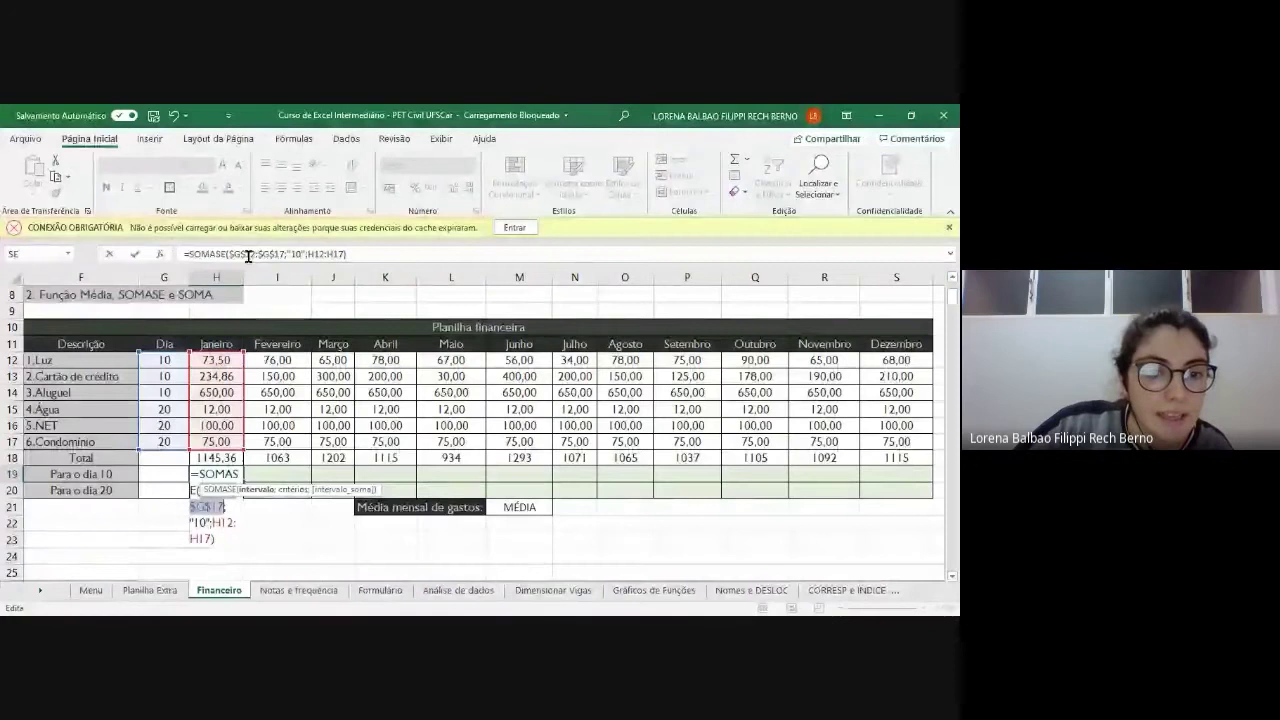
- Commit the H19 formula =SOMASE($G$12:$G$17;"10";H12:H17) and fill it across the row through Dezembro in S19
double_click(227, 523)
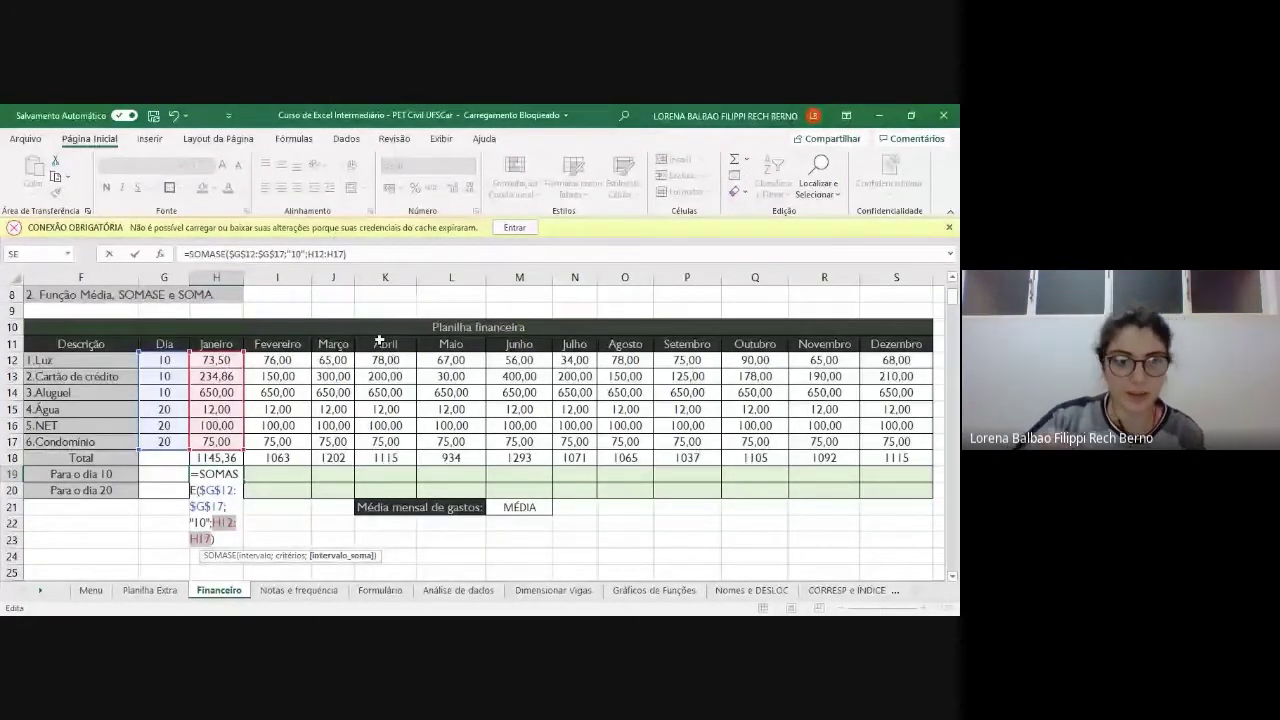
key(Return)
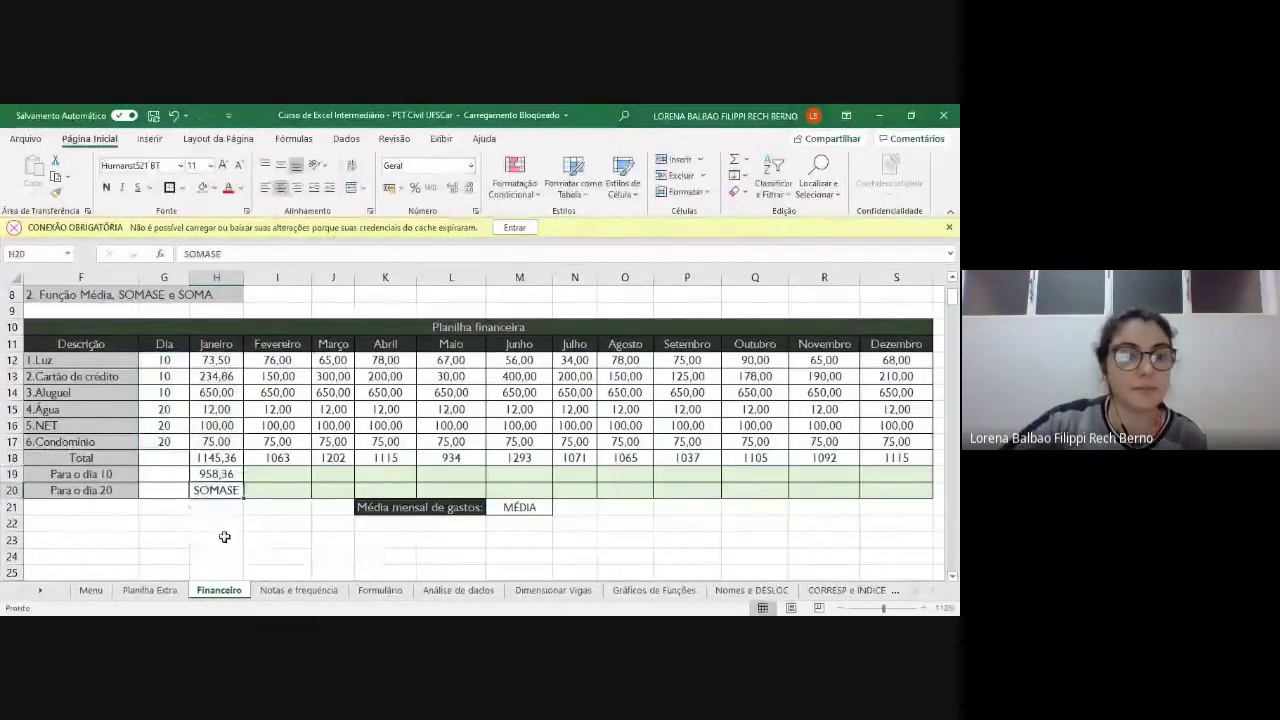
click(242, 474)
drag(243, 482, 906, 474)
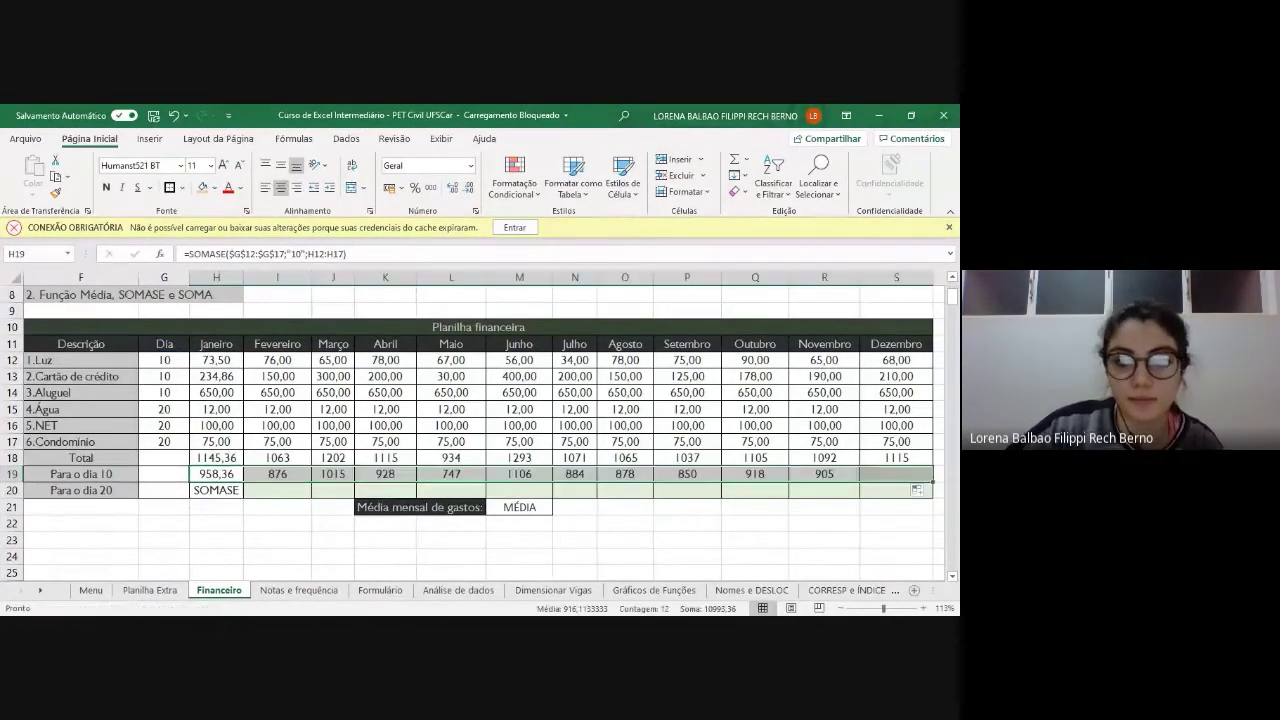
- Check the locked $G$12:$G$17 criteria range in the Fevereiro SOMASE formula in I19
double_click(292, 474)
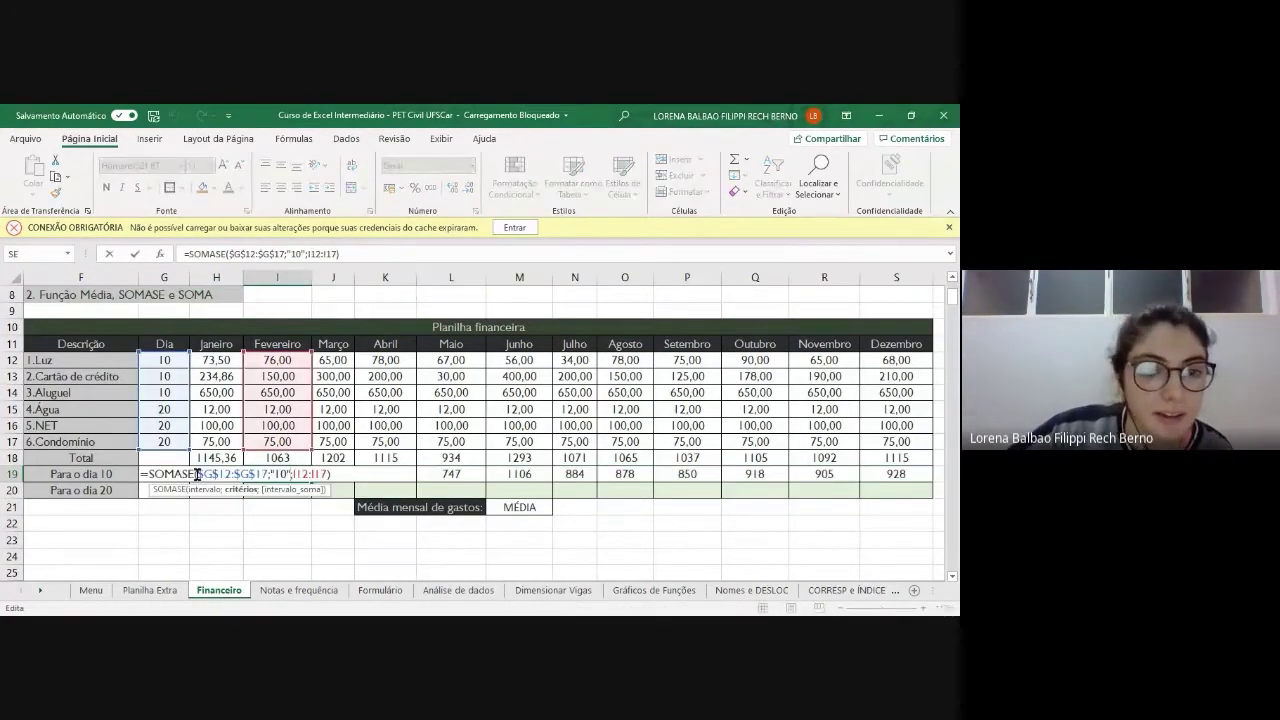
drag(196, 474, 270, 474)
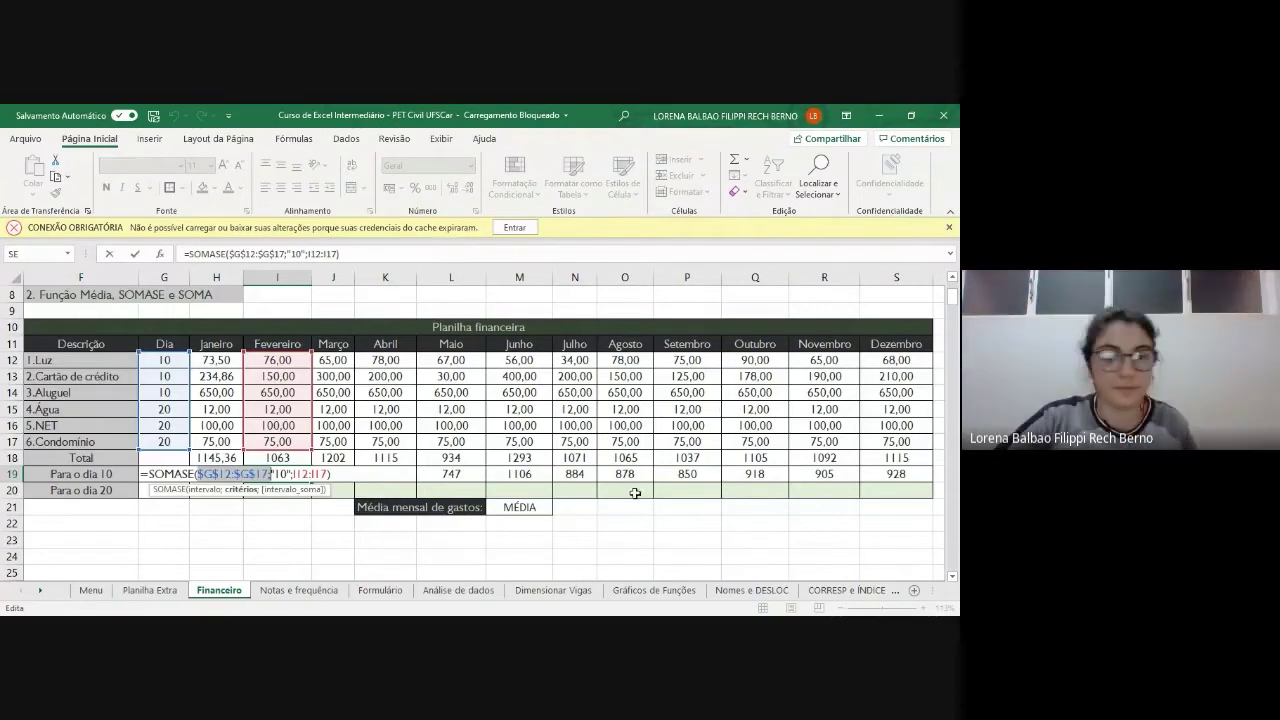
key(Escape)
- Compare the criteria and sum ranges of the refilled formulas in N19, Q19 and R19
click(579, 475)
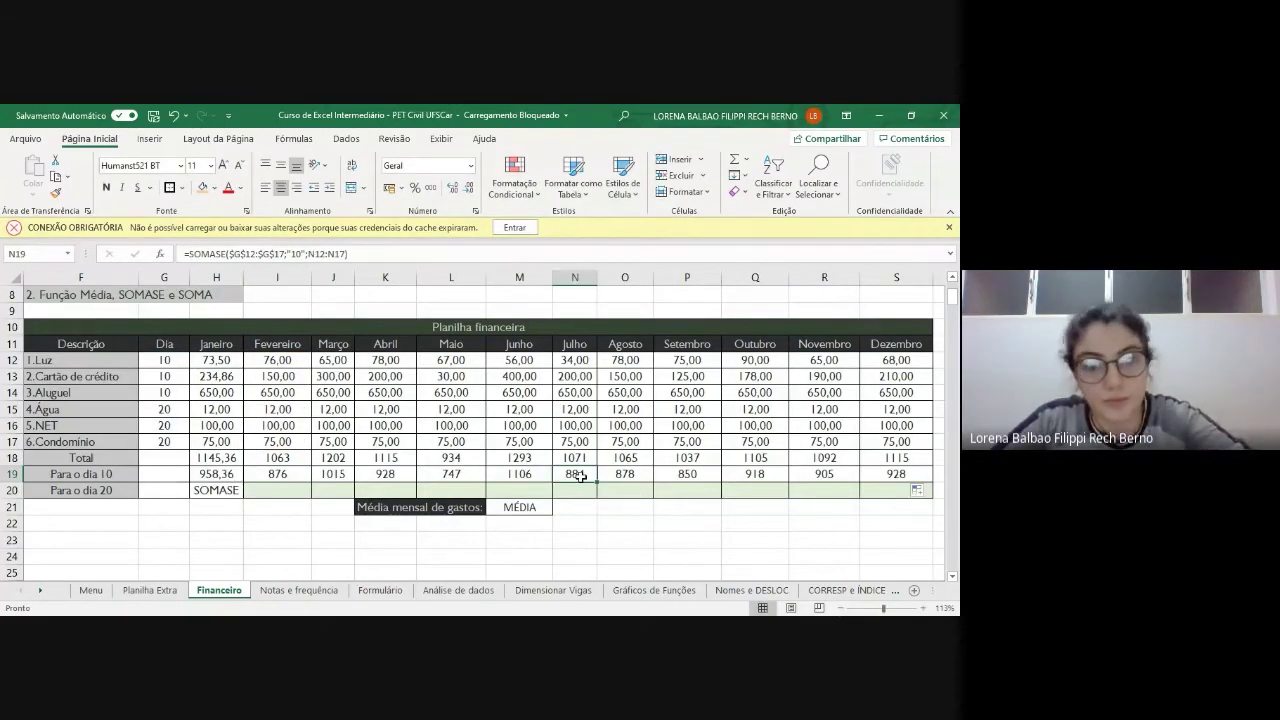
double_click(579, 475)
click(765, 474)
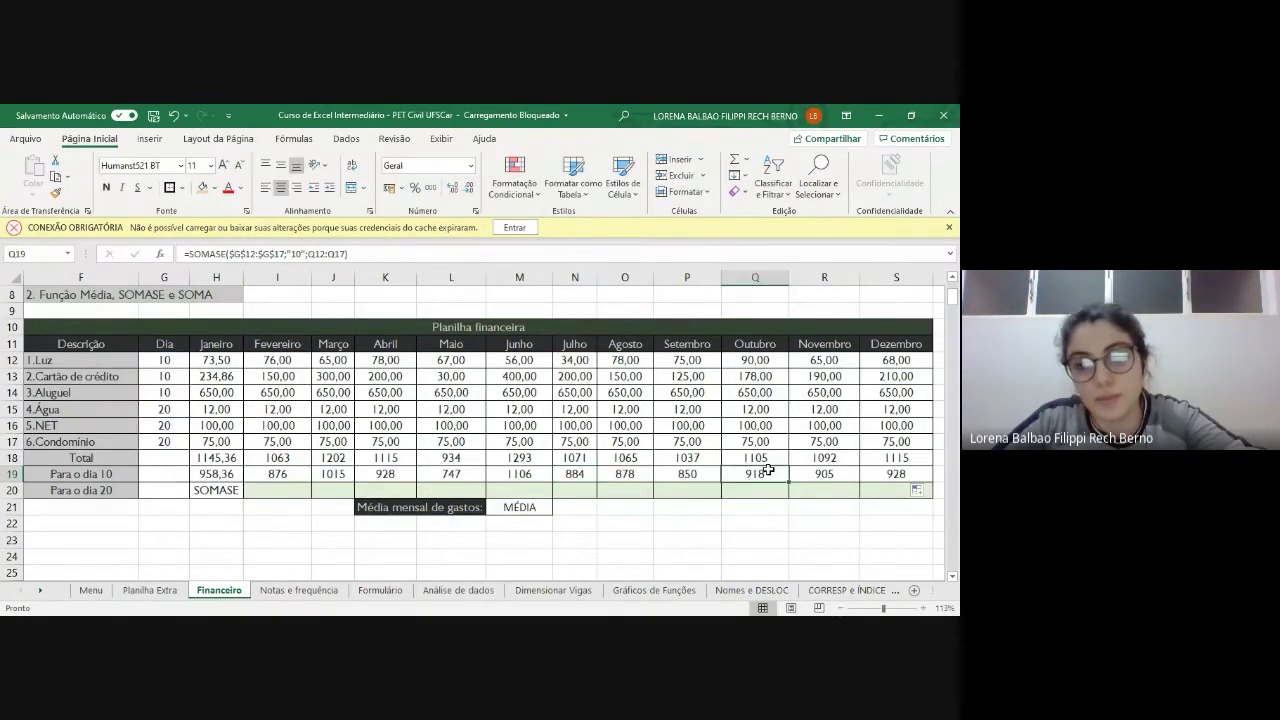
double_click(767, 474)
key(Escape)
double_click(830, 476)
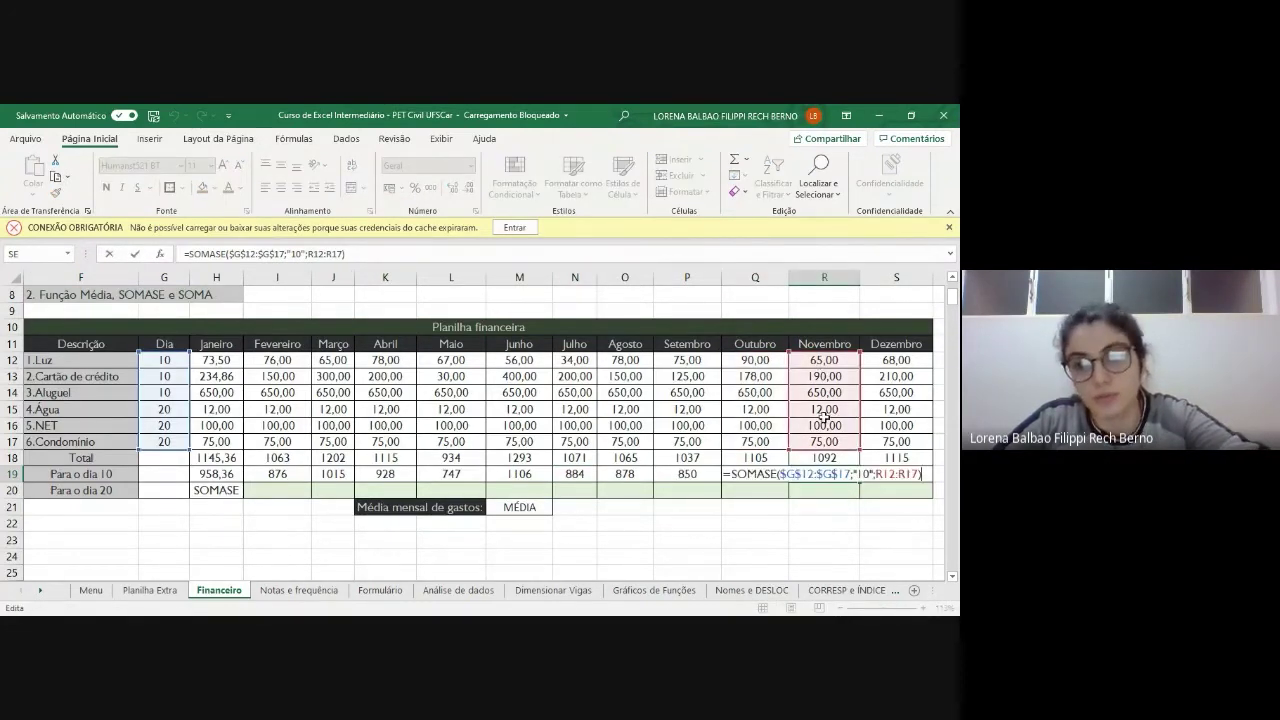
key(ctrl+Return)
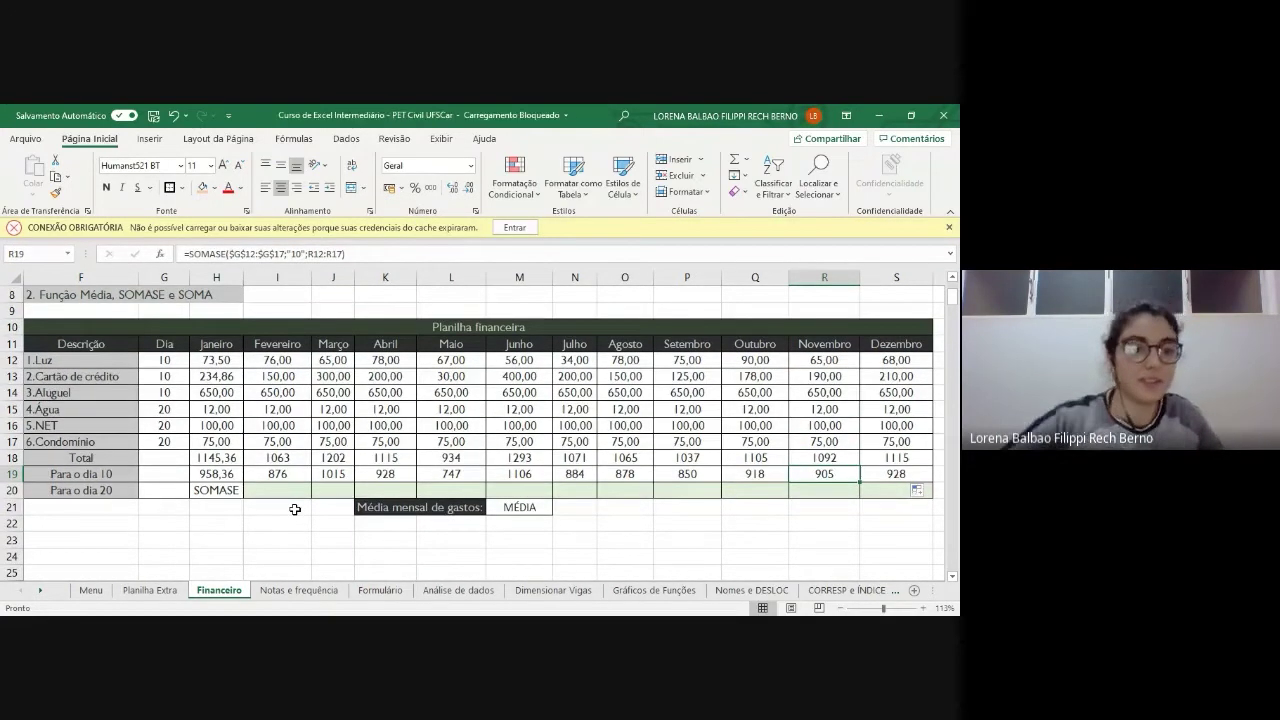
- Replace the placeholder text in the Janeiro cell of the Para o dia 20 row with the start of a SOMASE formula
click(234, 486)
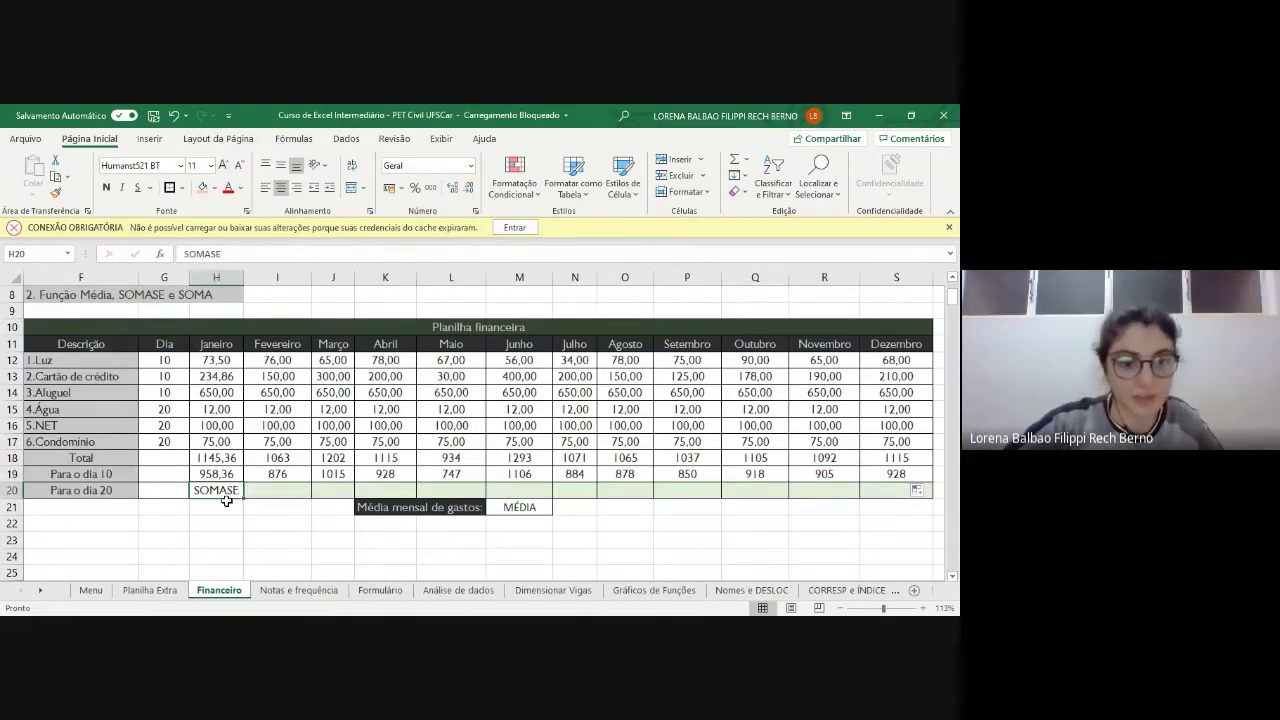
key(F2)
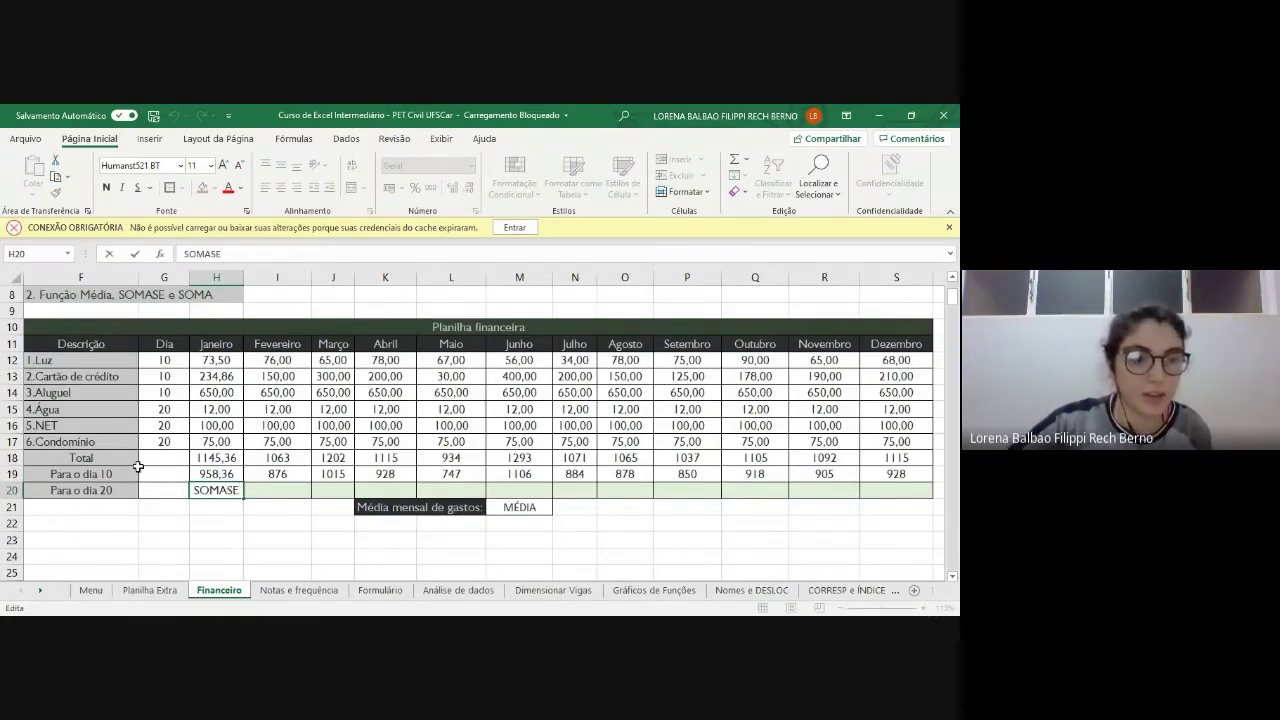
key(BackSpace)
key(BackSpace)
key(BackSpace)
key(BackSpace)
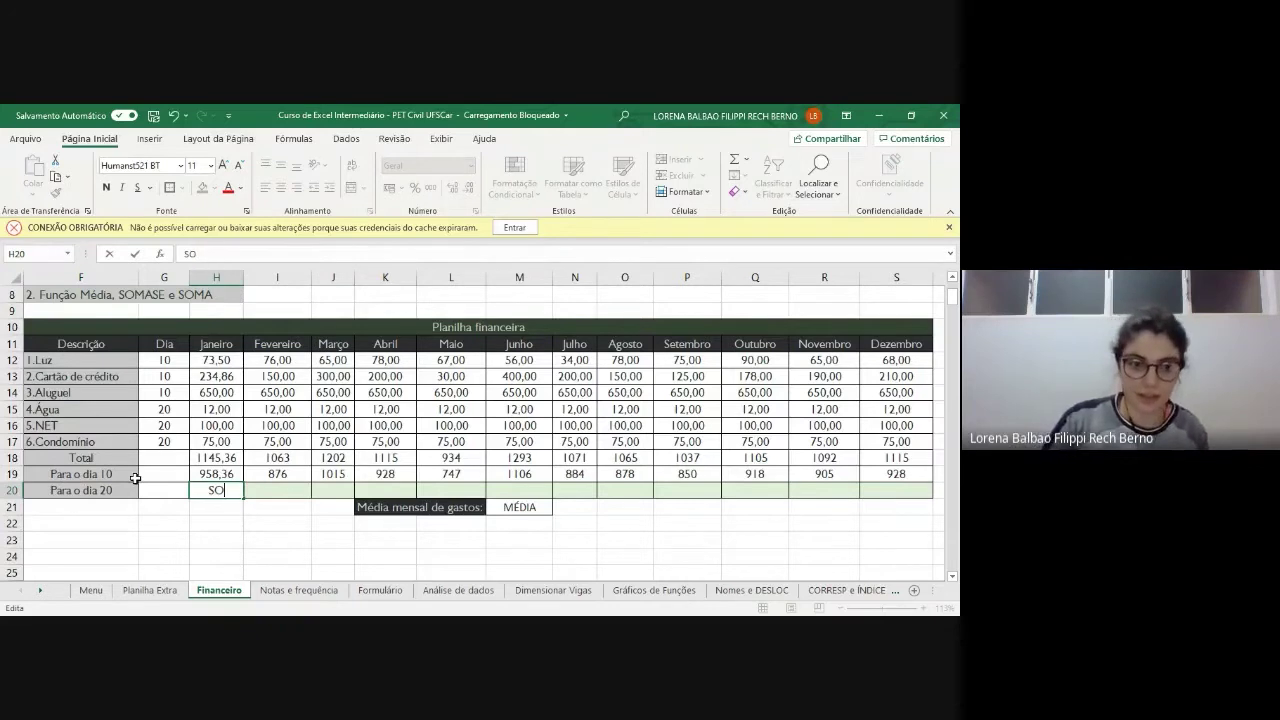
key(BackSpace)
key(BackSpace)
text(=S)
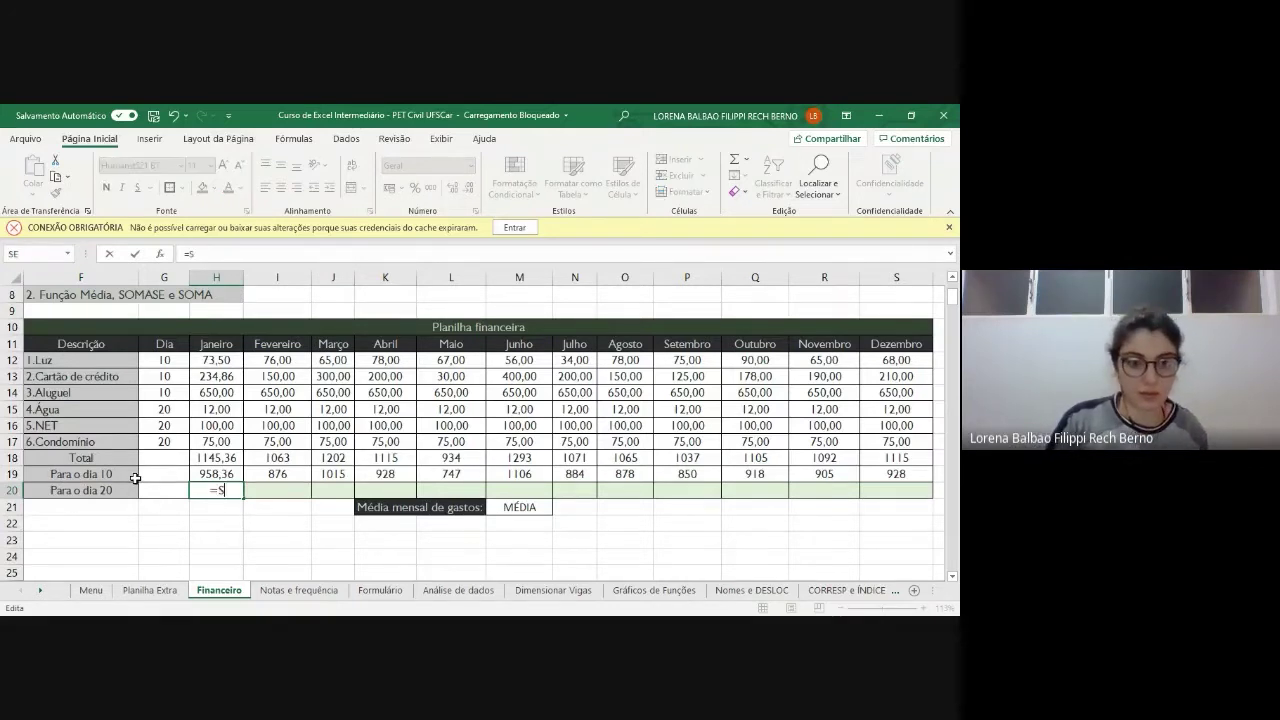
text(OMASE)
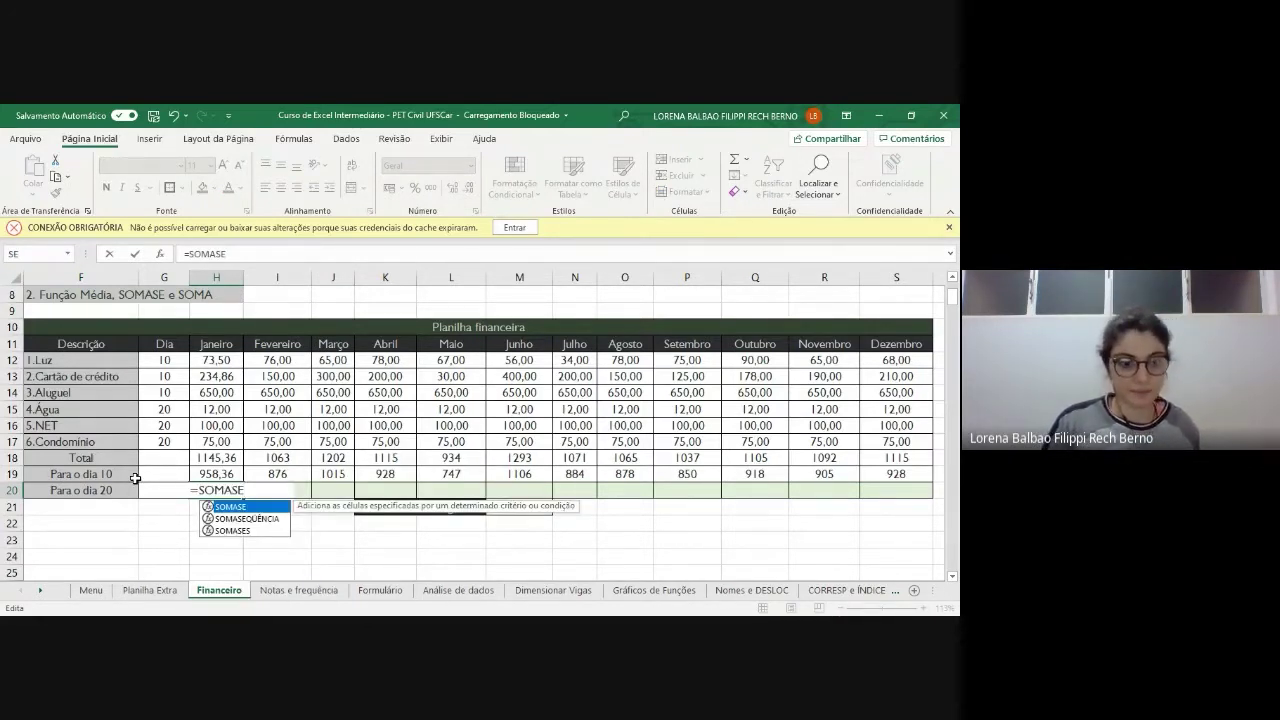
text(()
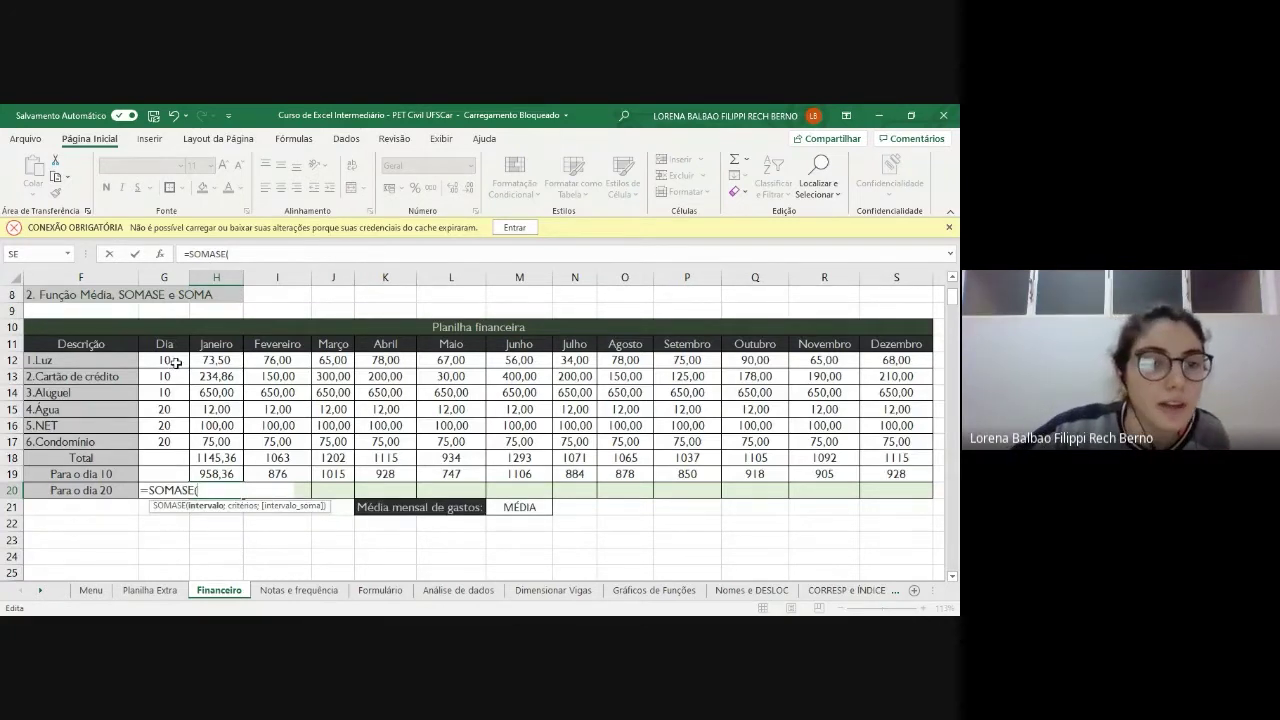
- Use the Dia values G12:G17 as the SOMASE criteria range and lock it as $G$12:$G$17
drag(175, 362, 178, 442)
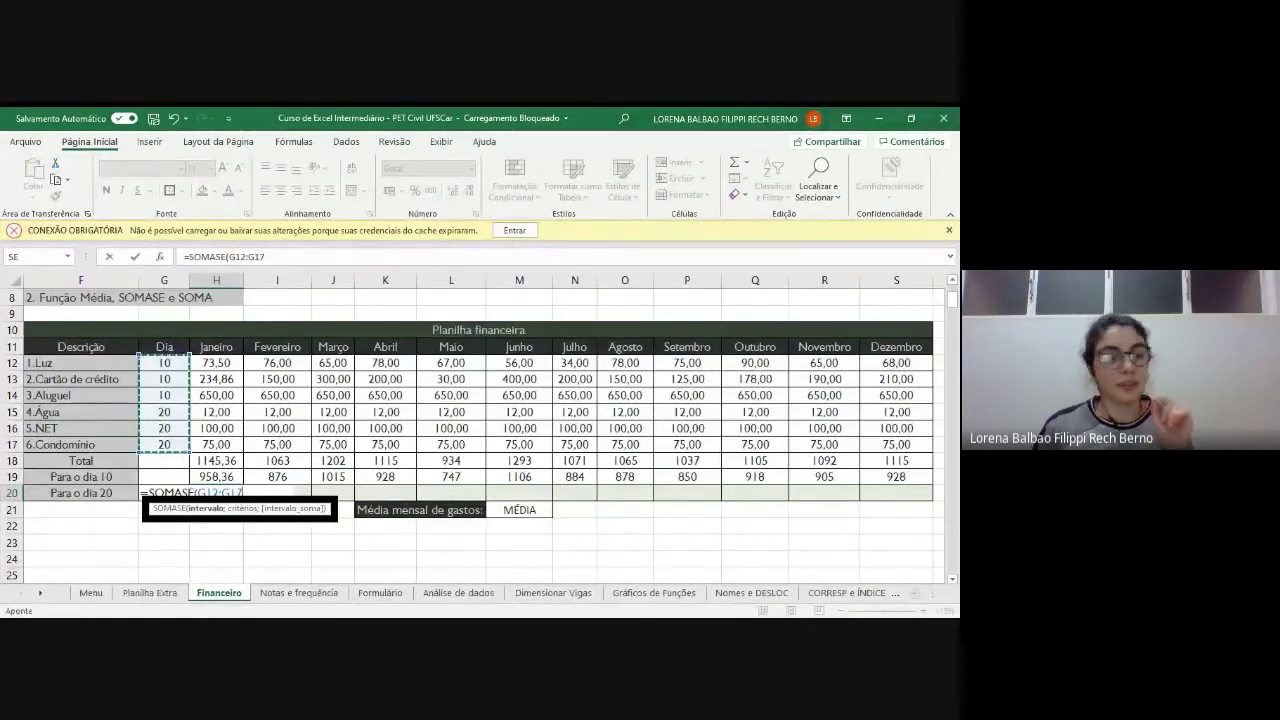
drag(178, 442, 4, 447)
double_click(336, 490)
click(360, 490)
click(288, 372)
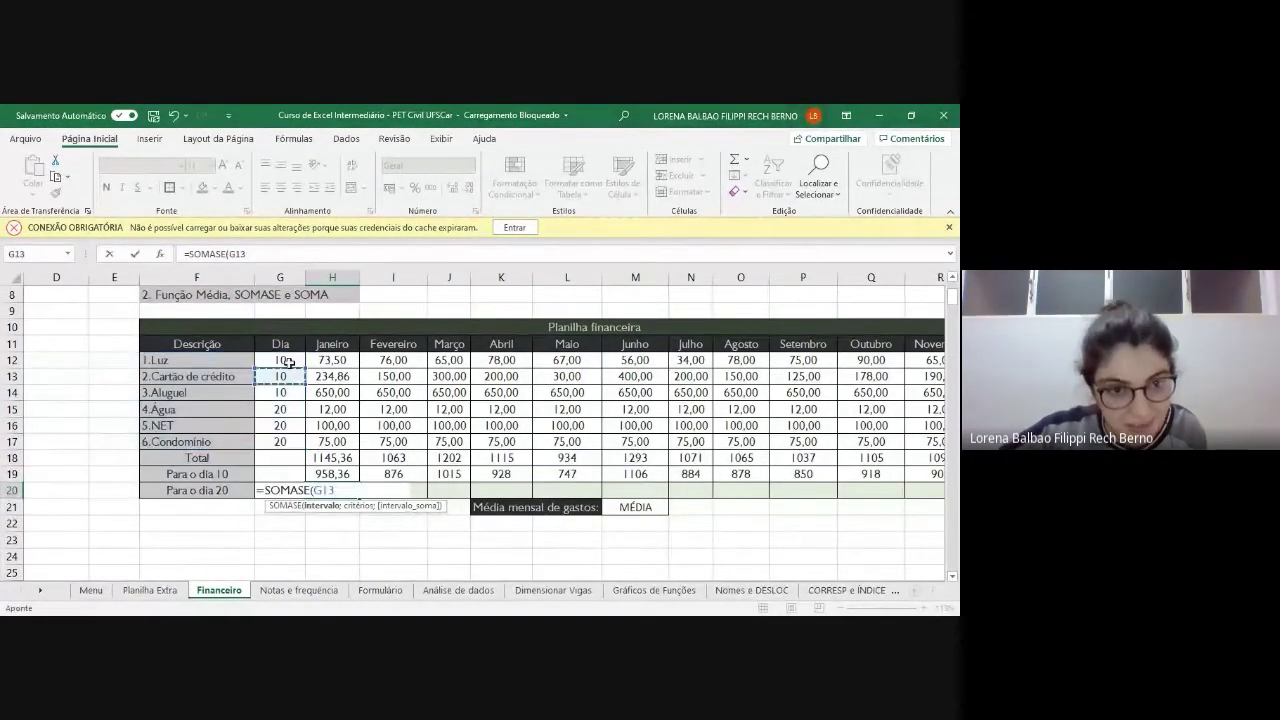
drag(288, 362, 290, 440)
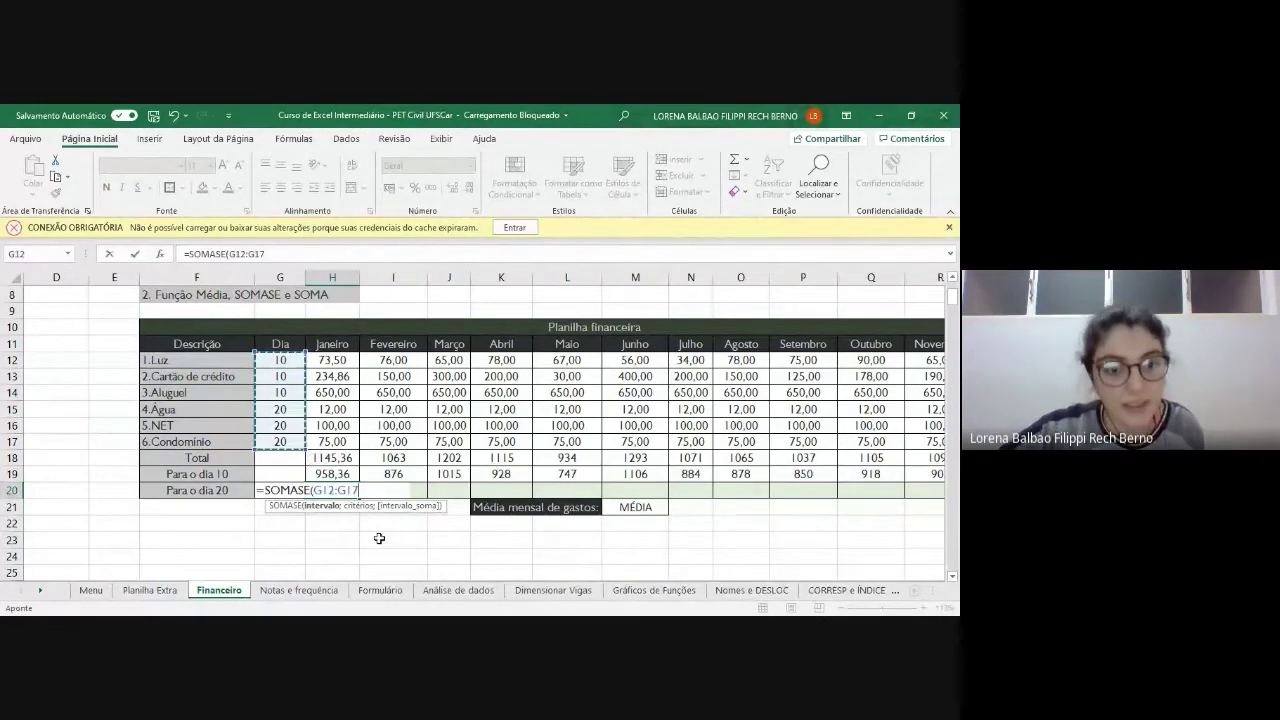
drag(342, 495, 313, 494)
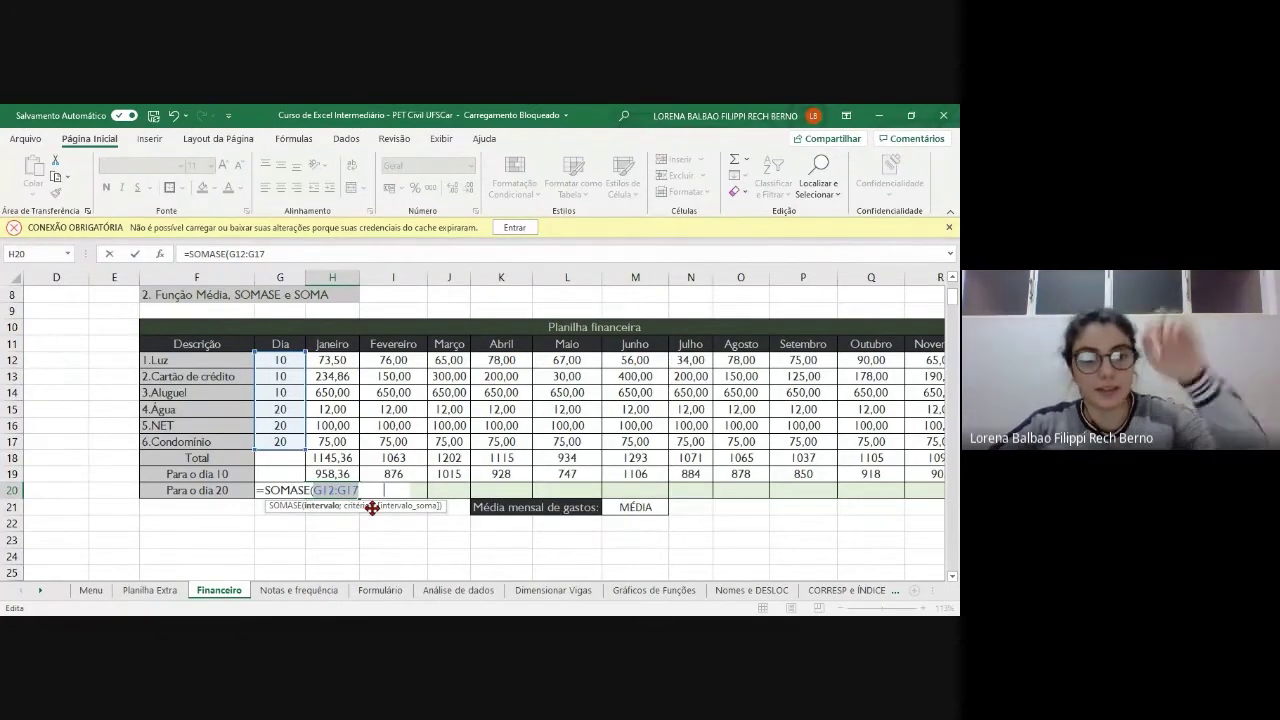
key(F4)
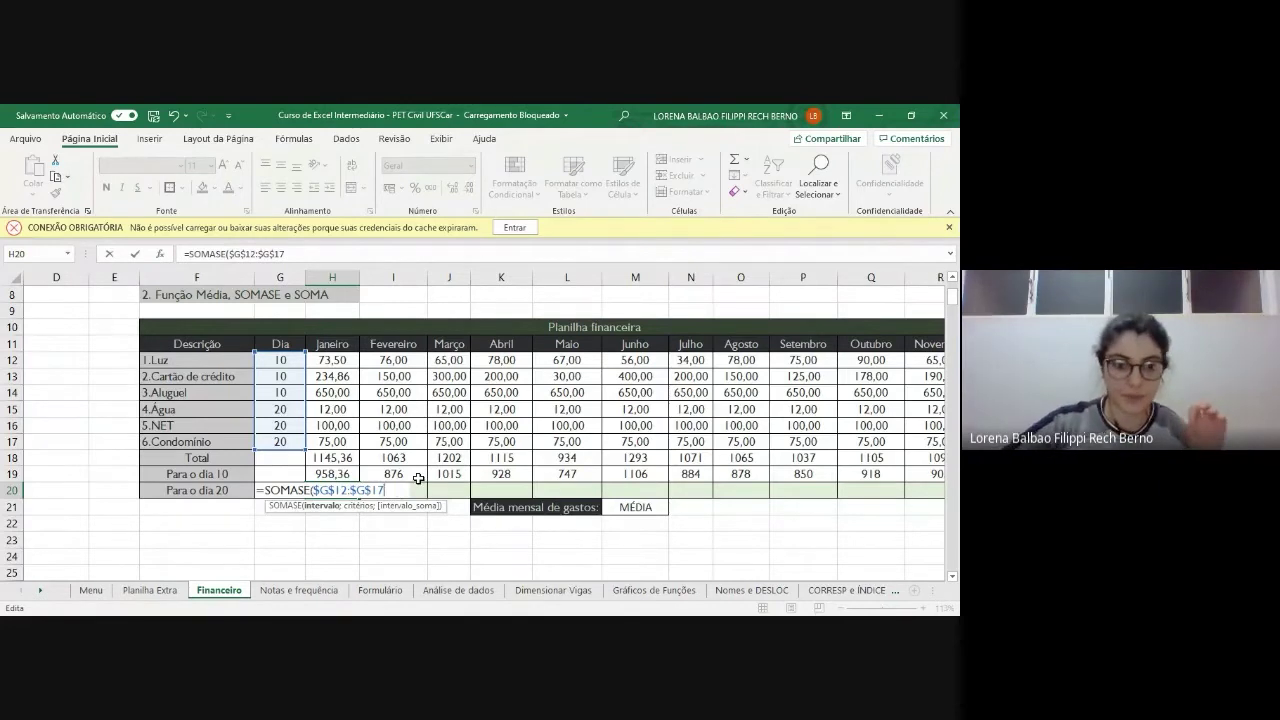
- Complete the H20 formula with criterion "20" and sum range H12:H17, giving =SOMASE($G$12:$G$17;"20";H12:H17)
text(;)
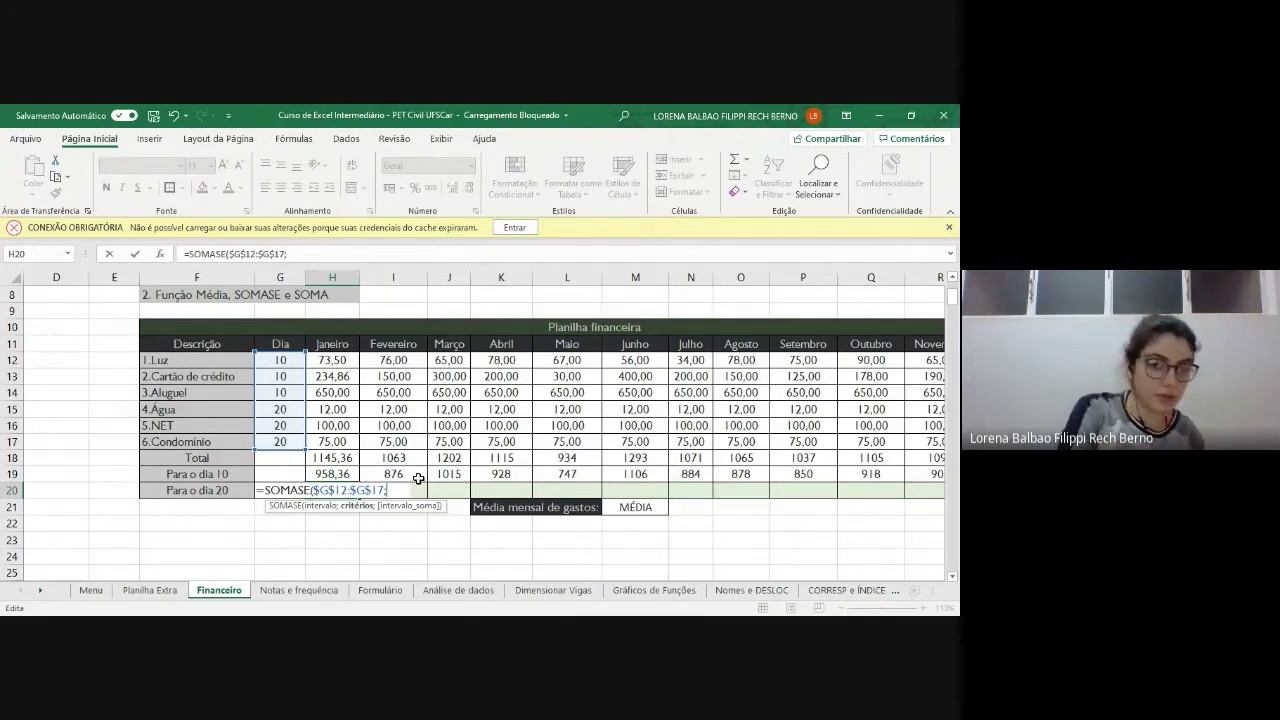
text("20")
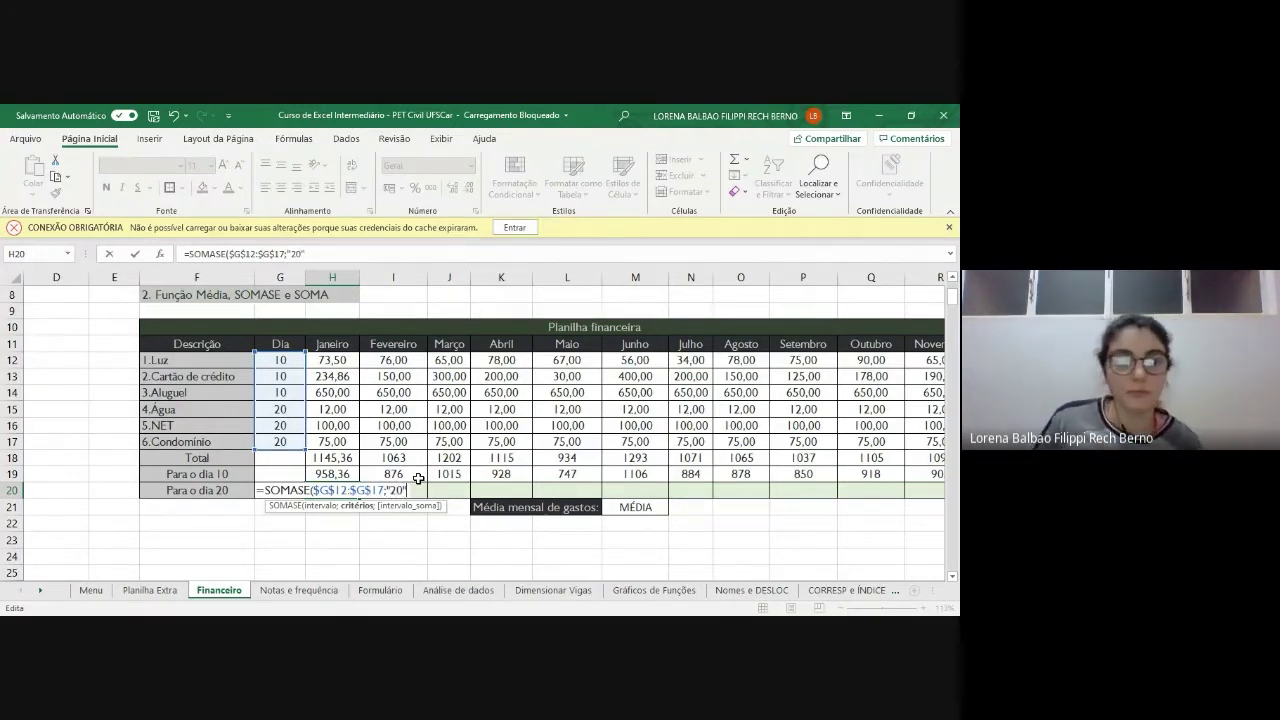
text(;)
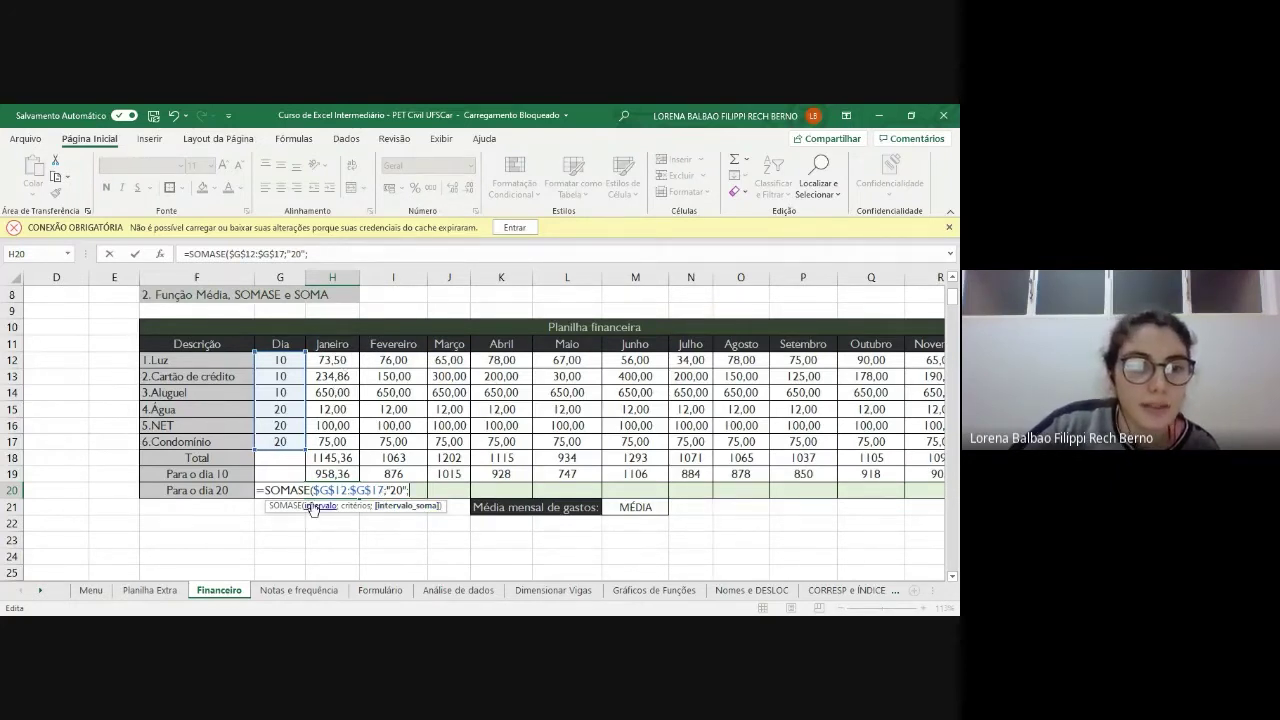
click(346, 358)
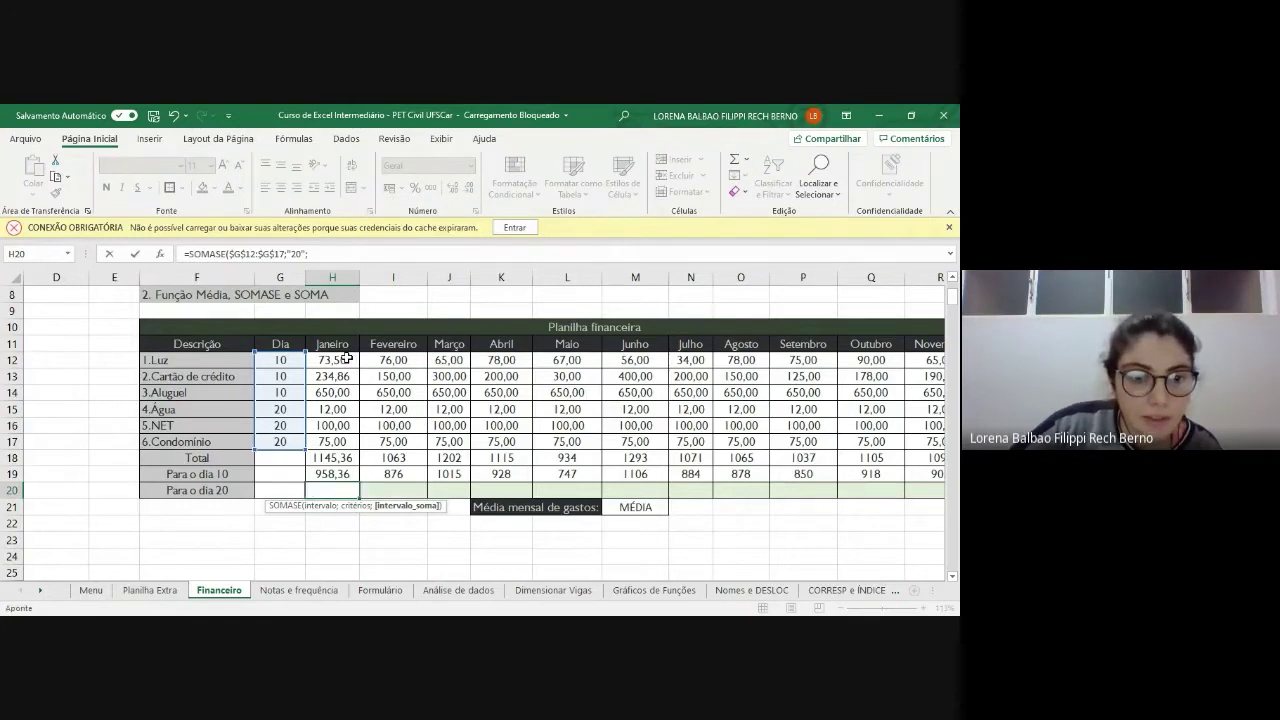
drag(346, 358, 329, 450)
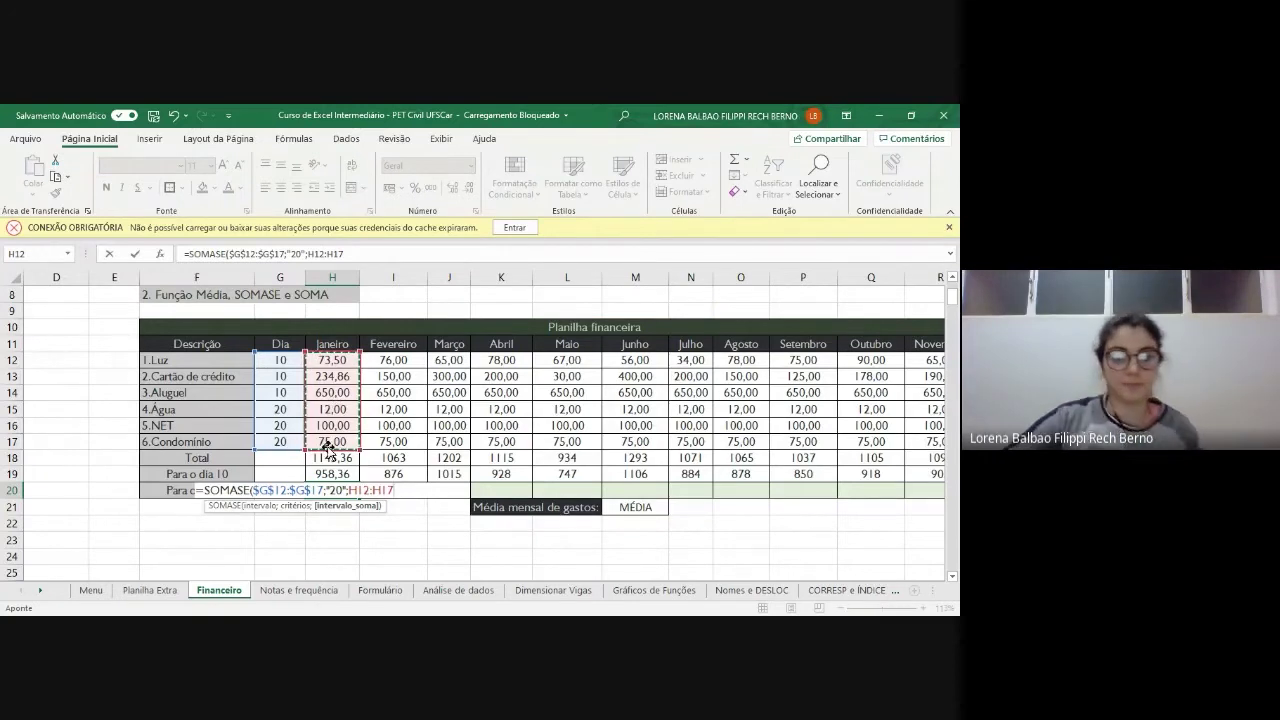
text())
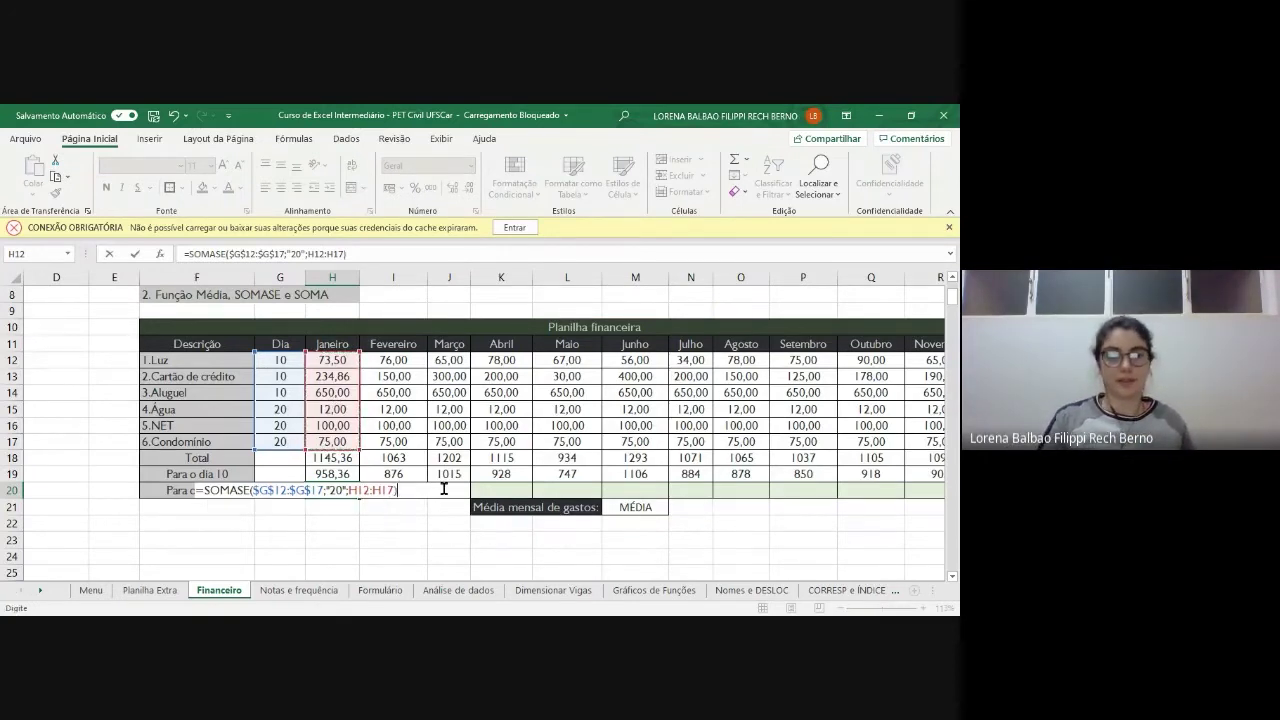
key(Return)
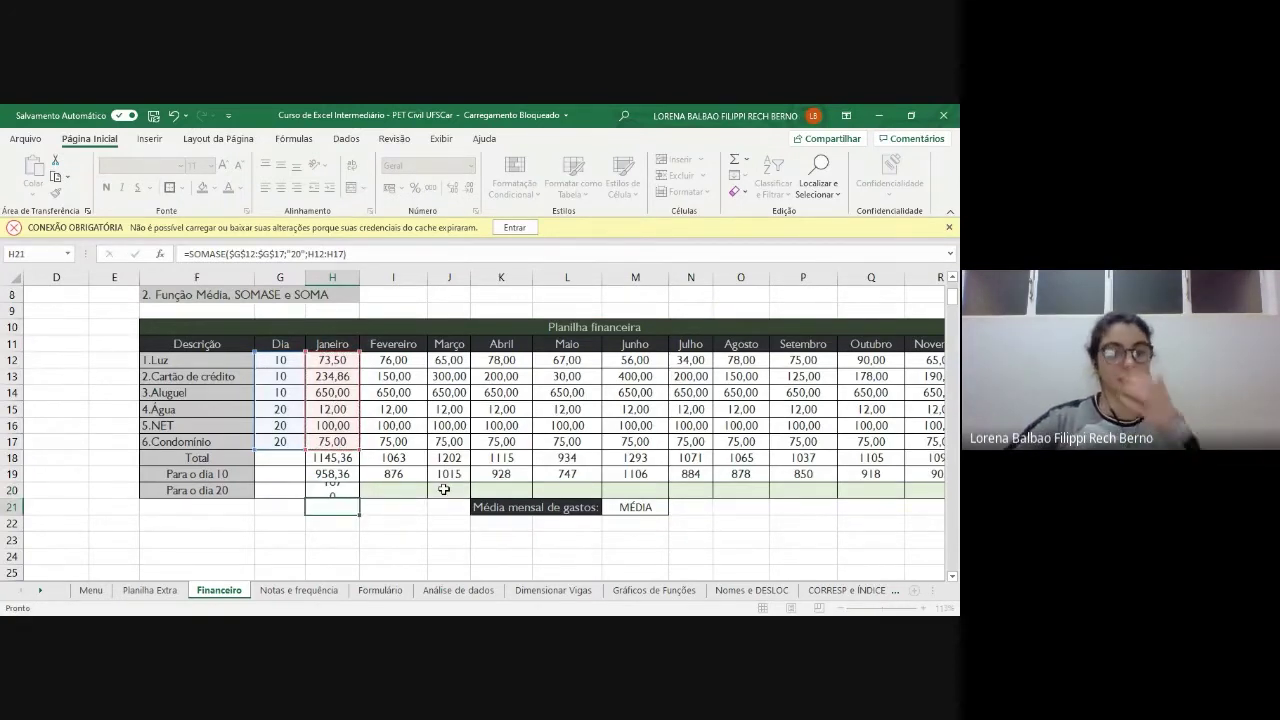
- Fill the day 20 SOMASE formula from H20 across the row through Dezembro in S20
click(333, 489)
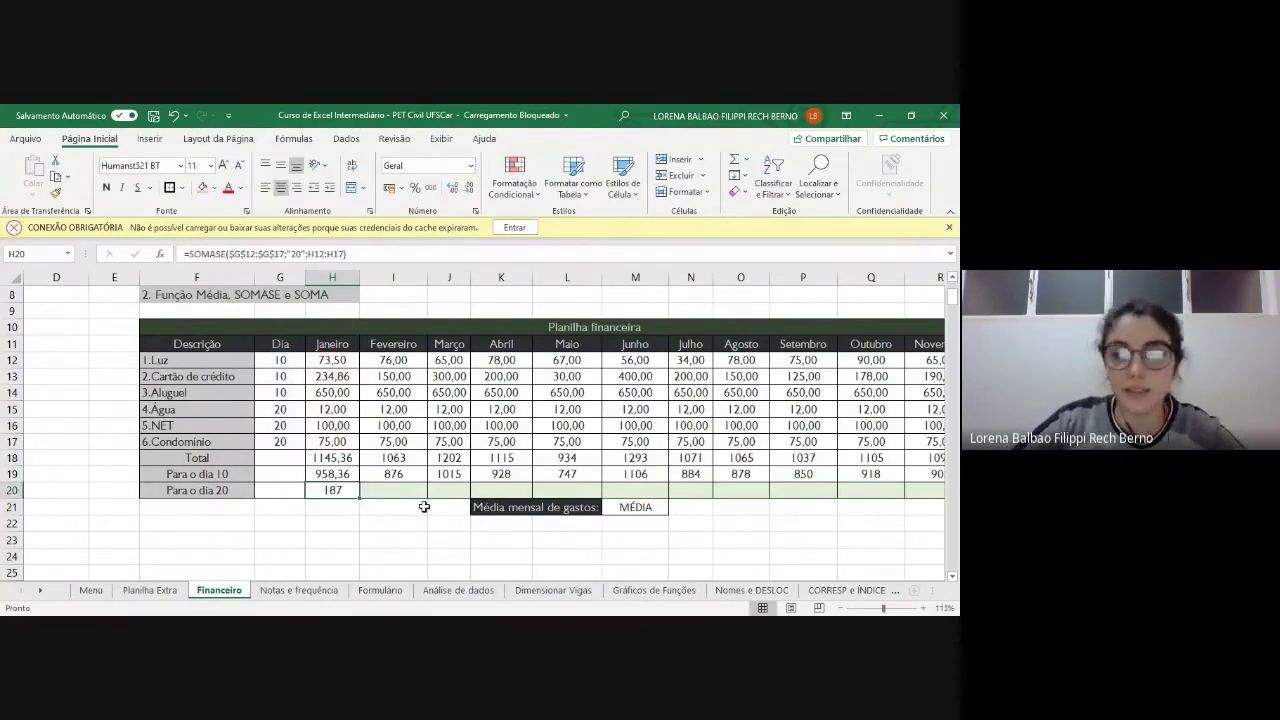
scroll(424, 507, right, 2)
drag(243, 497, 912, 491)
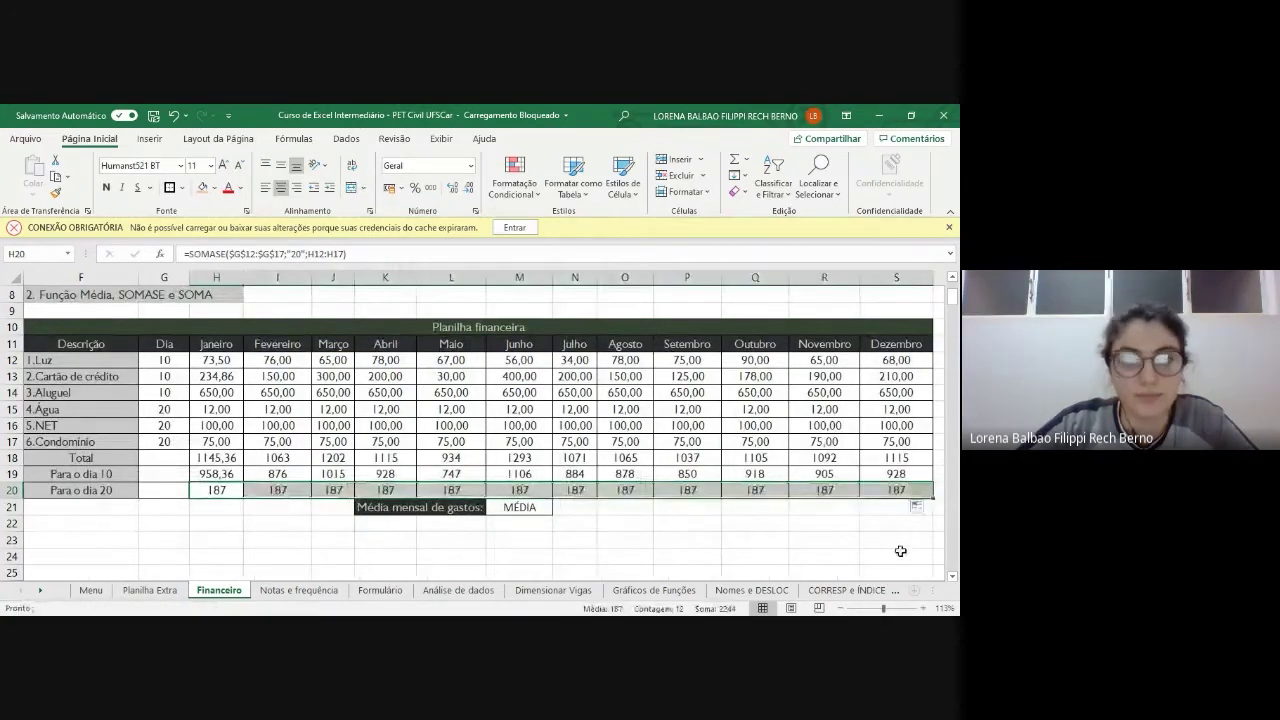
- Check the criteria and sum ranges of the filled day 20 formulas for Maio in L20 and Agosto in O20
click(450, 489)
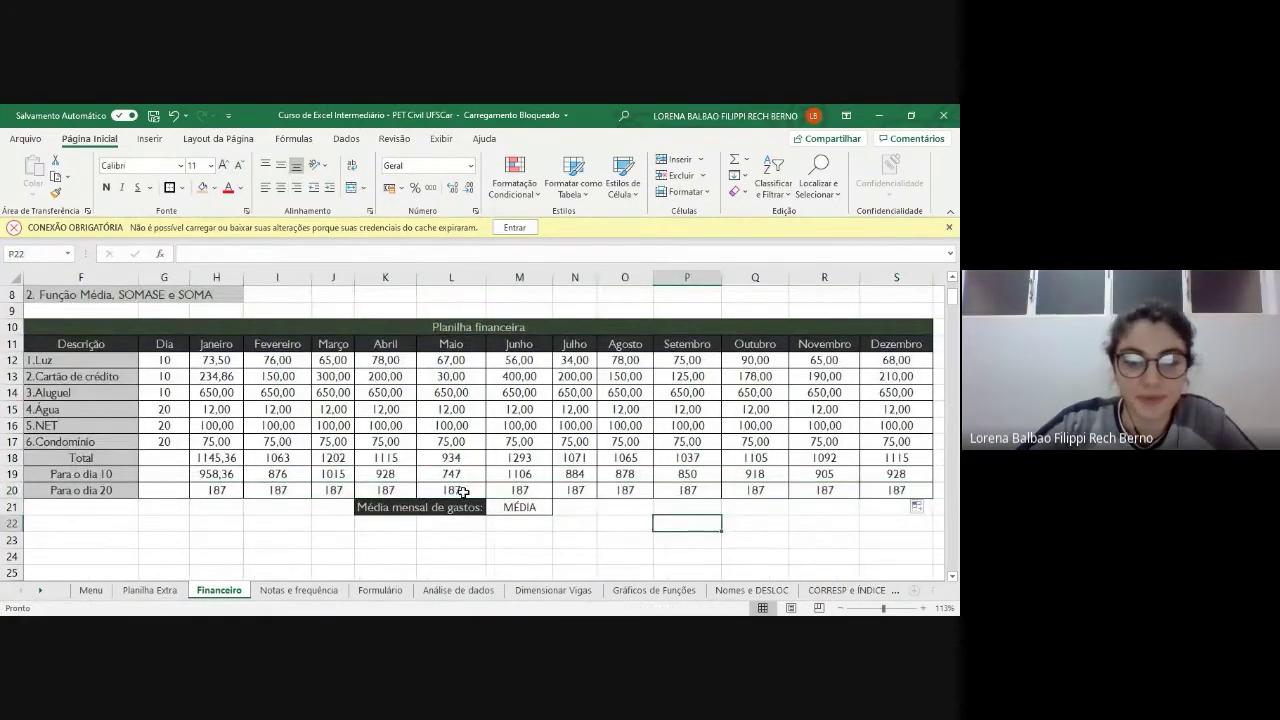
double_click(450, 489)
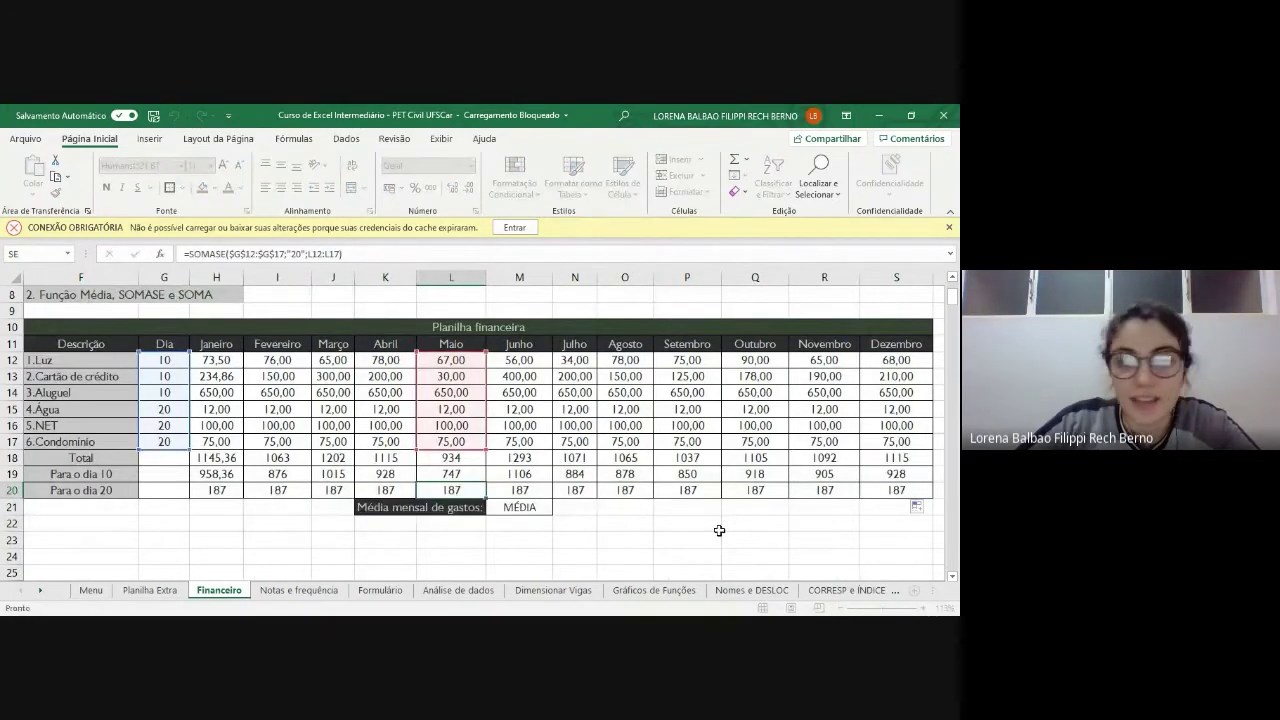
click(622, 489)
double_click(622, 489)
key(Escape)
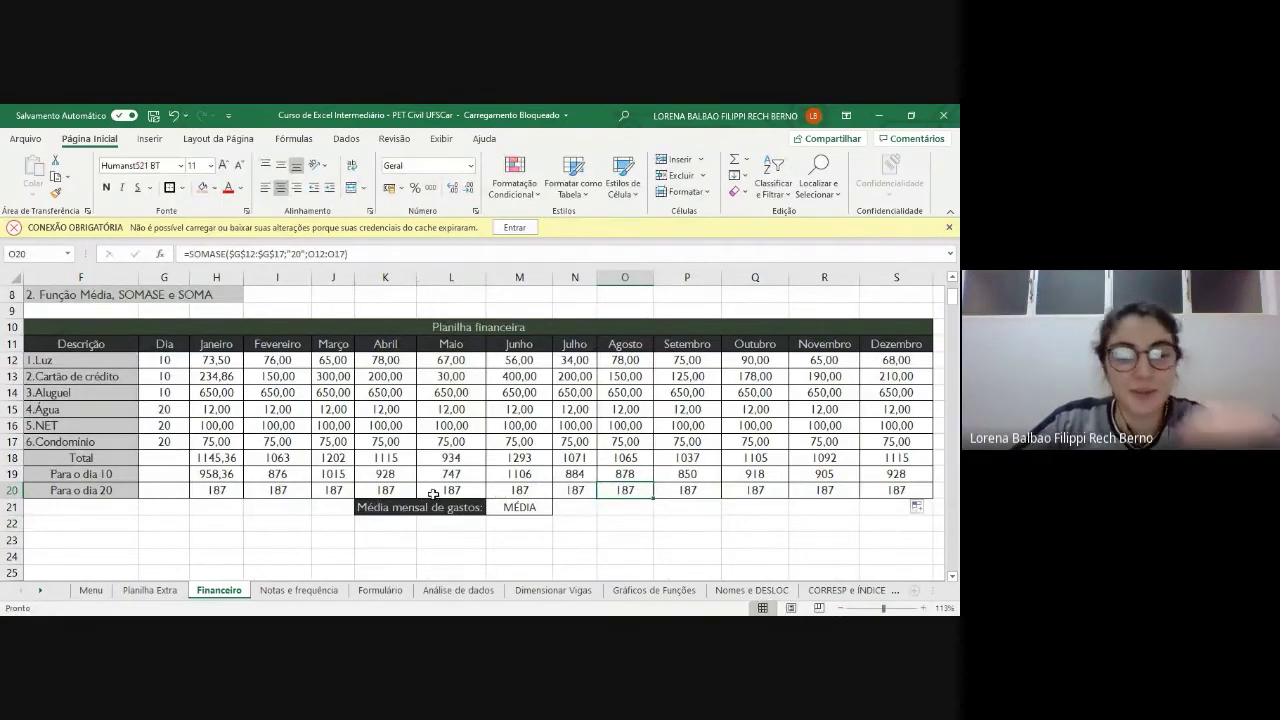
- Compare the monthly Água, NET and Condomínio amounts that feed the Para o dia 20 row
drag(220, 409, 301, 440)
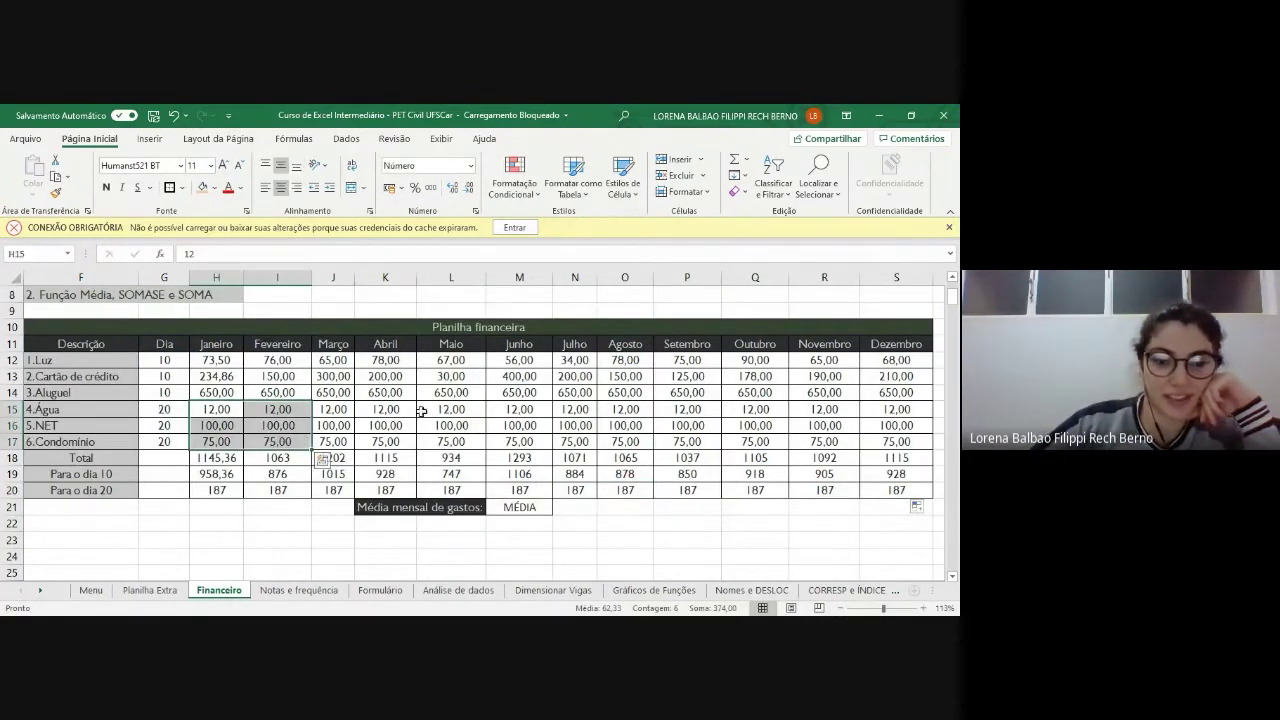
click(458, 425)
click(461, 441)
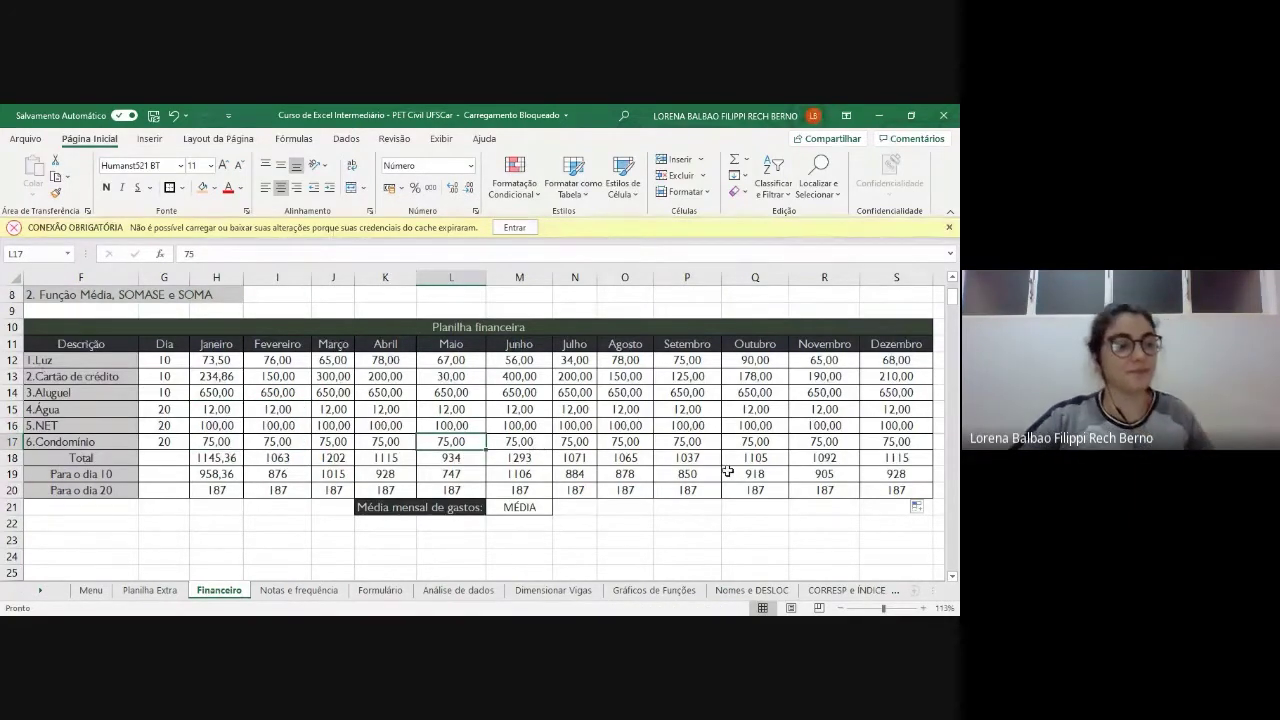
click(515, 492)
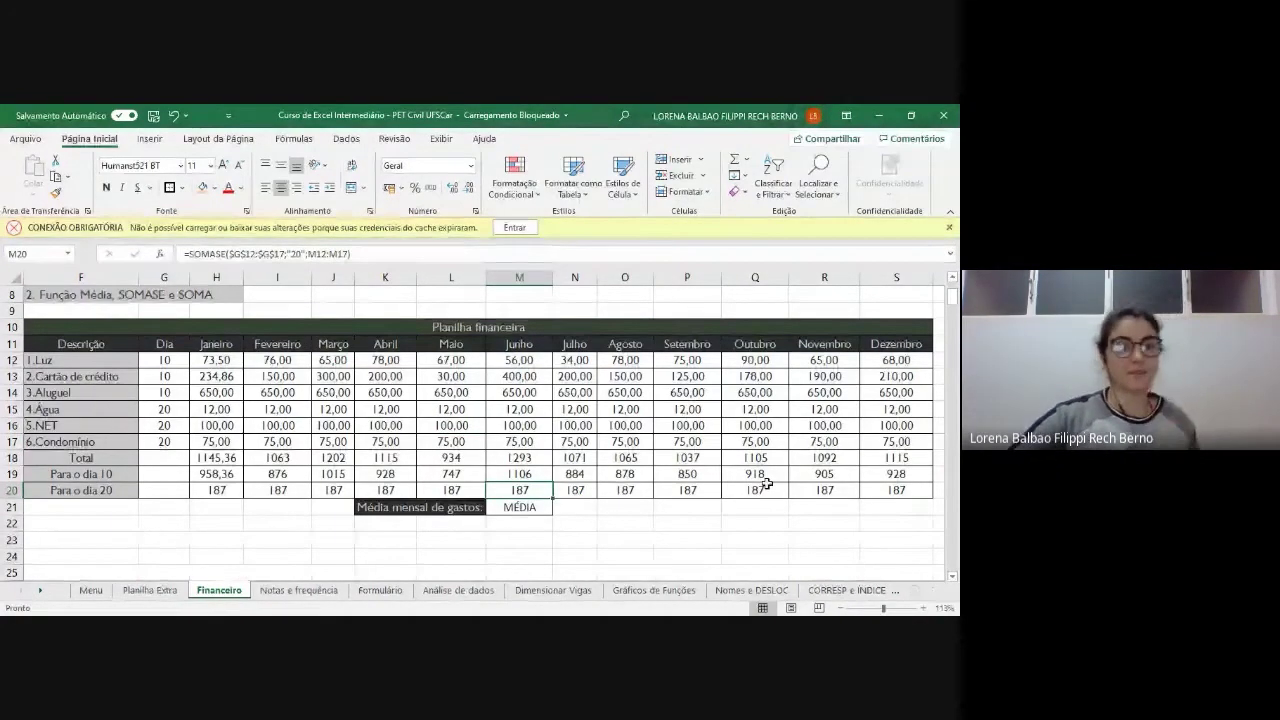
- Format the monthly totals in H18:S18 with the Contábil number format
scroll(766, 484, left, 1)
scroll(766, 484, left, 1)
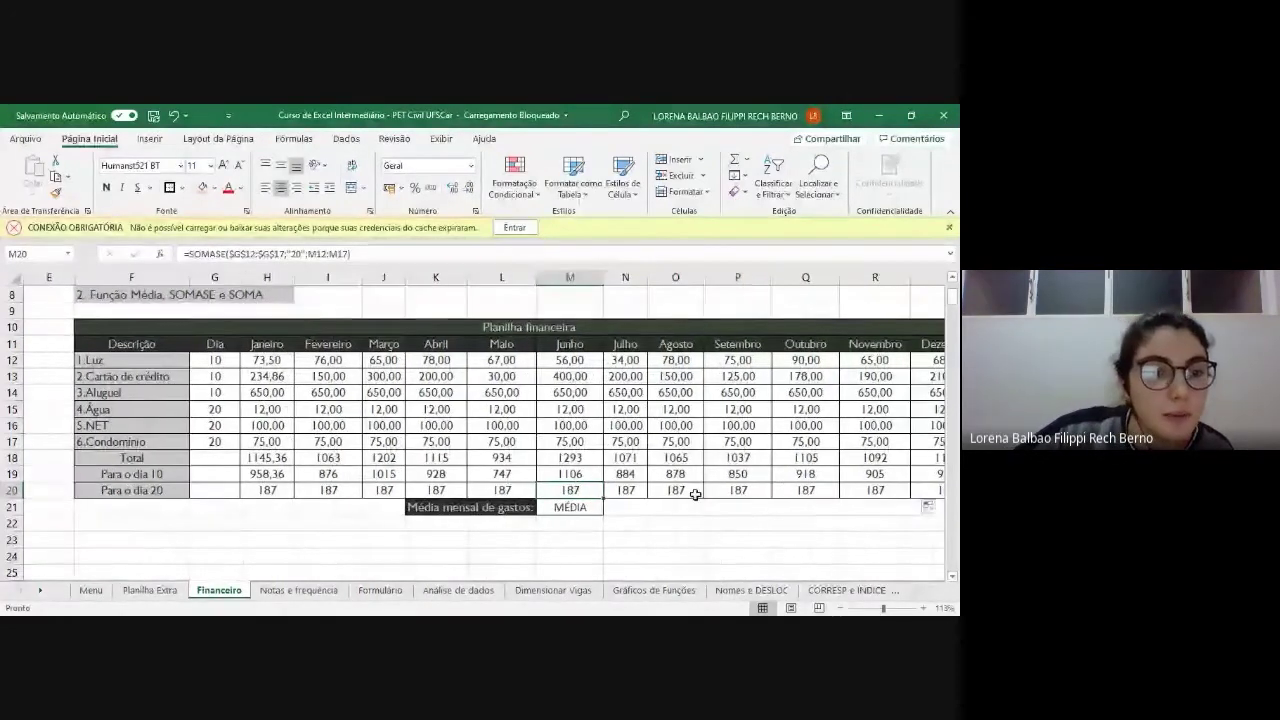
click(322, 458)
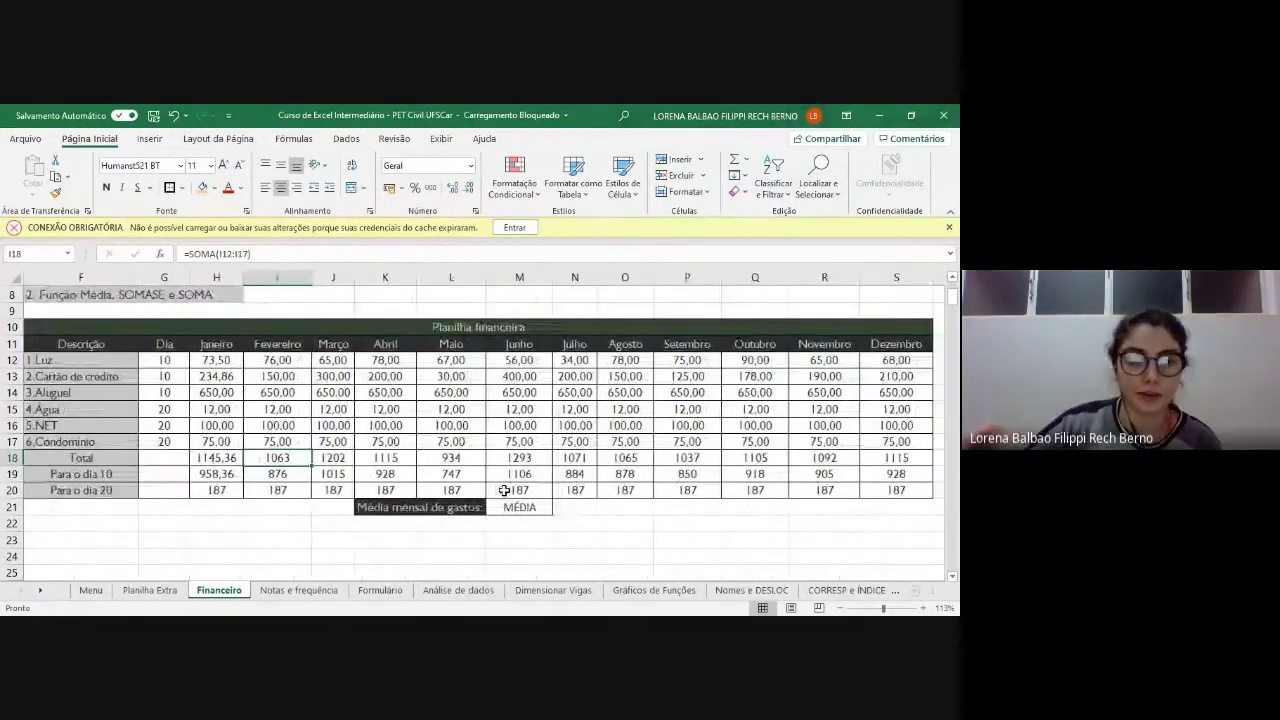
click(219, 461)
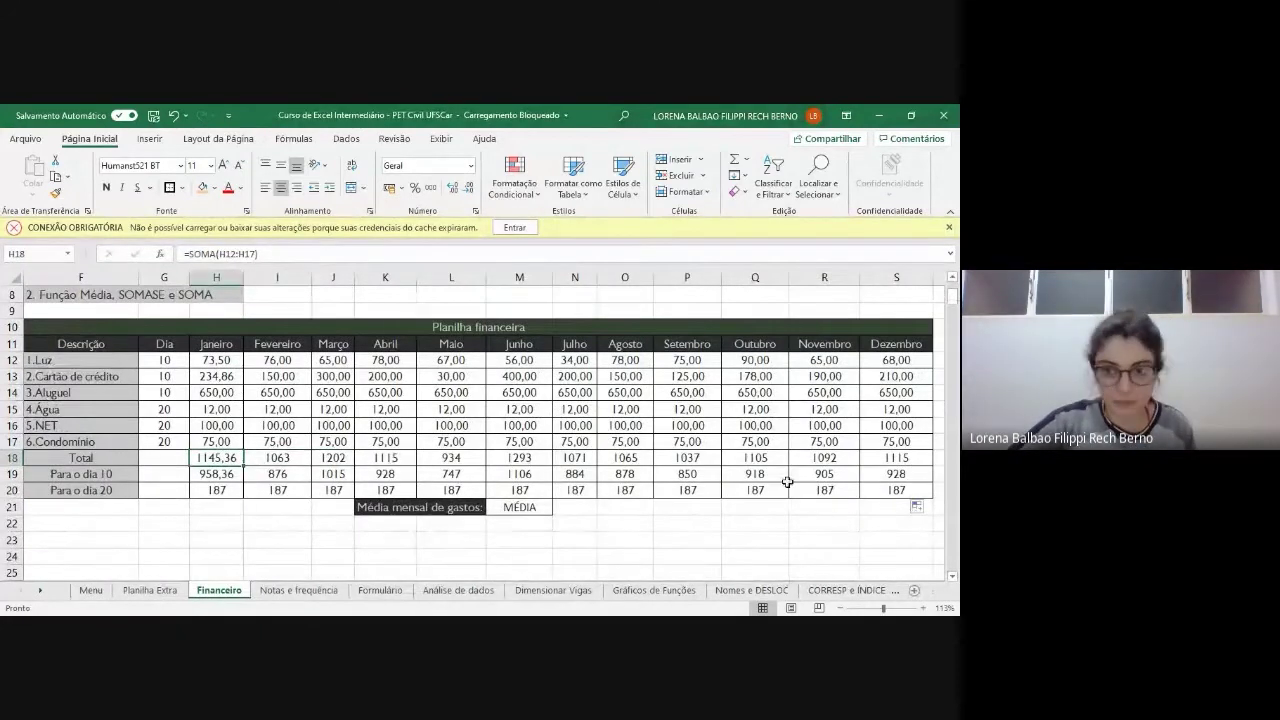
shift+click(913, 457)
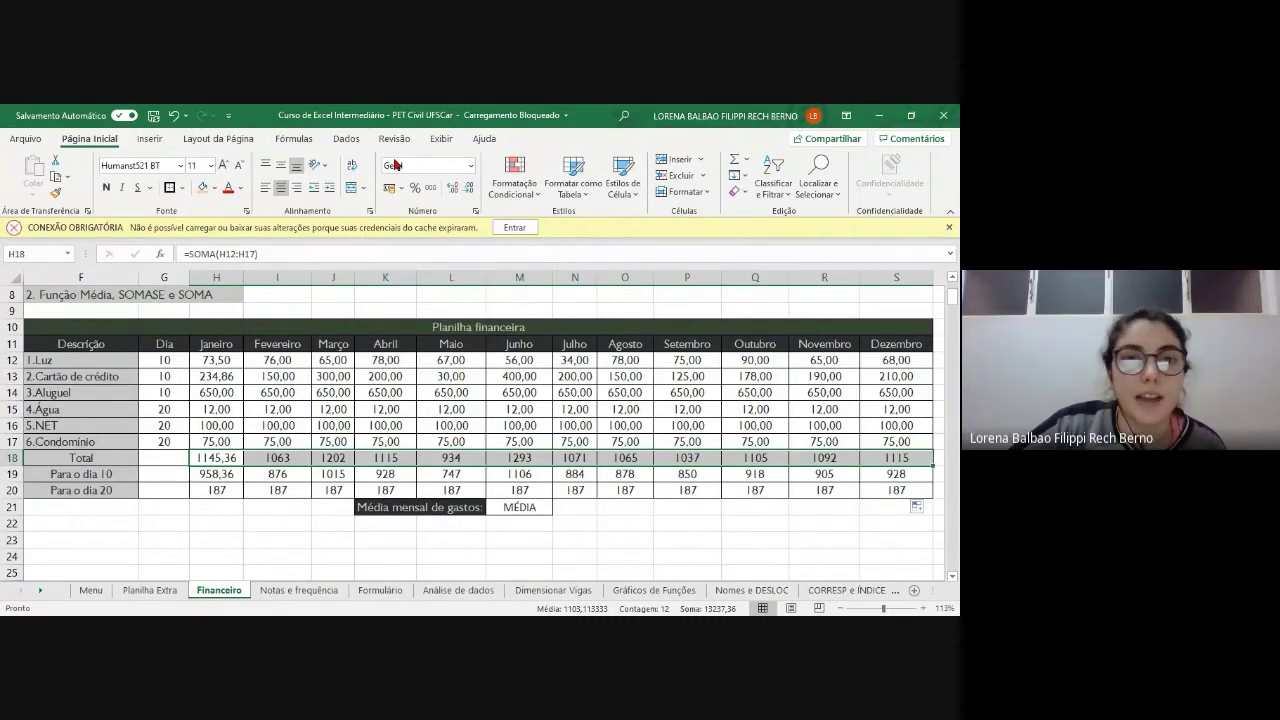
click(471, 166)
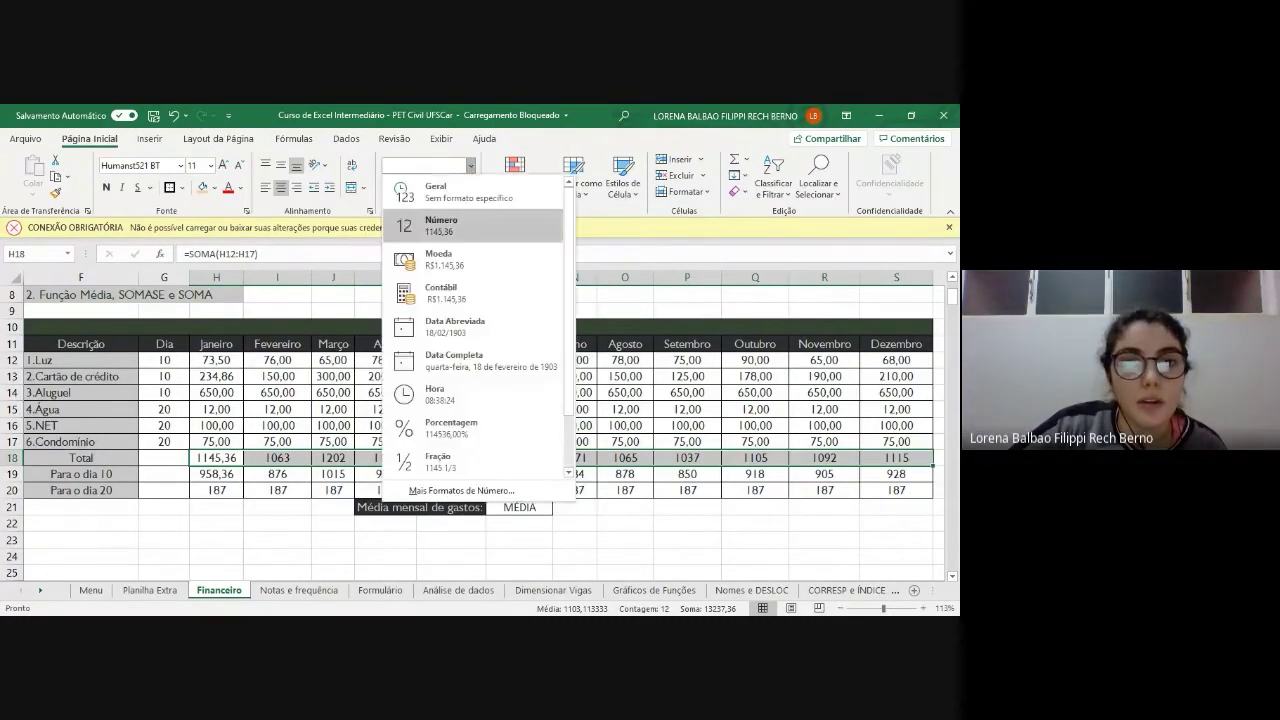
click(440, 292)
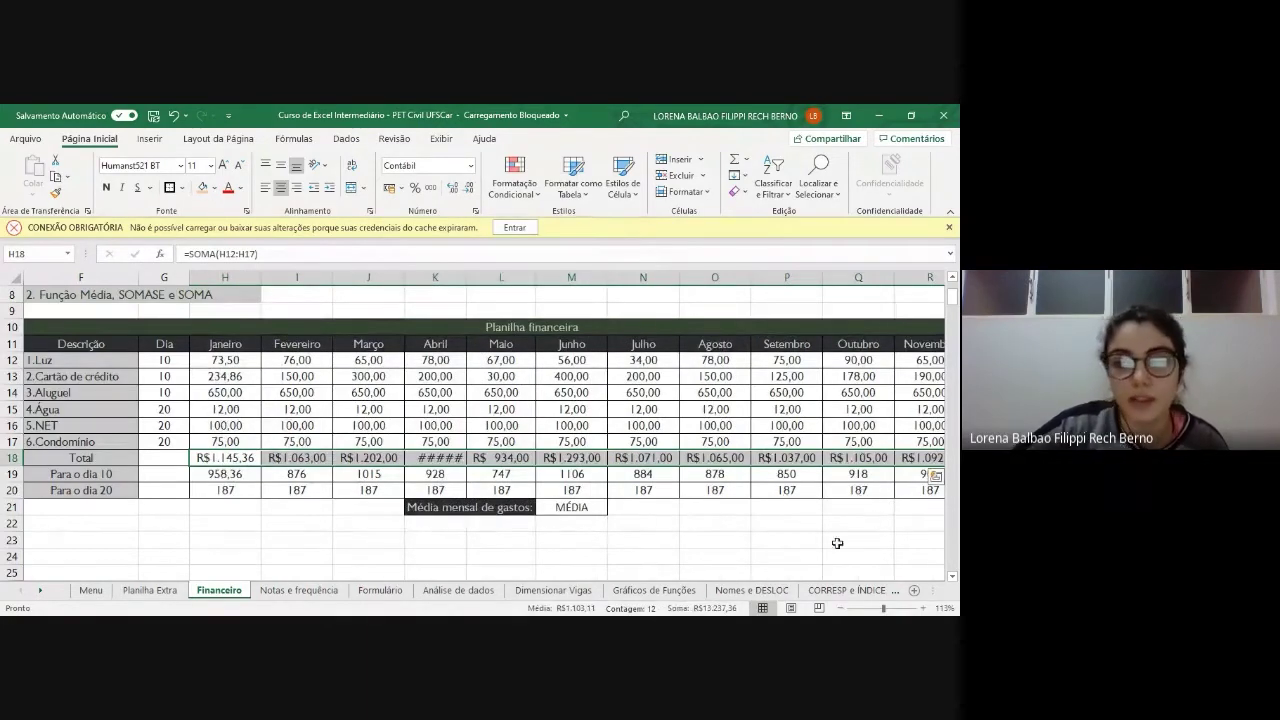
scroll(837, 544, right, 2)
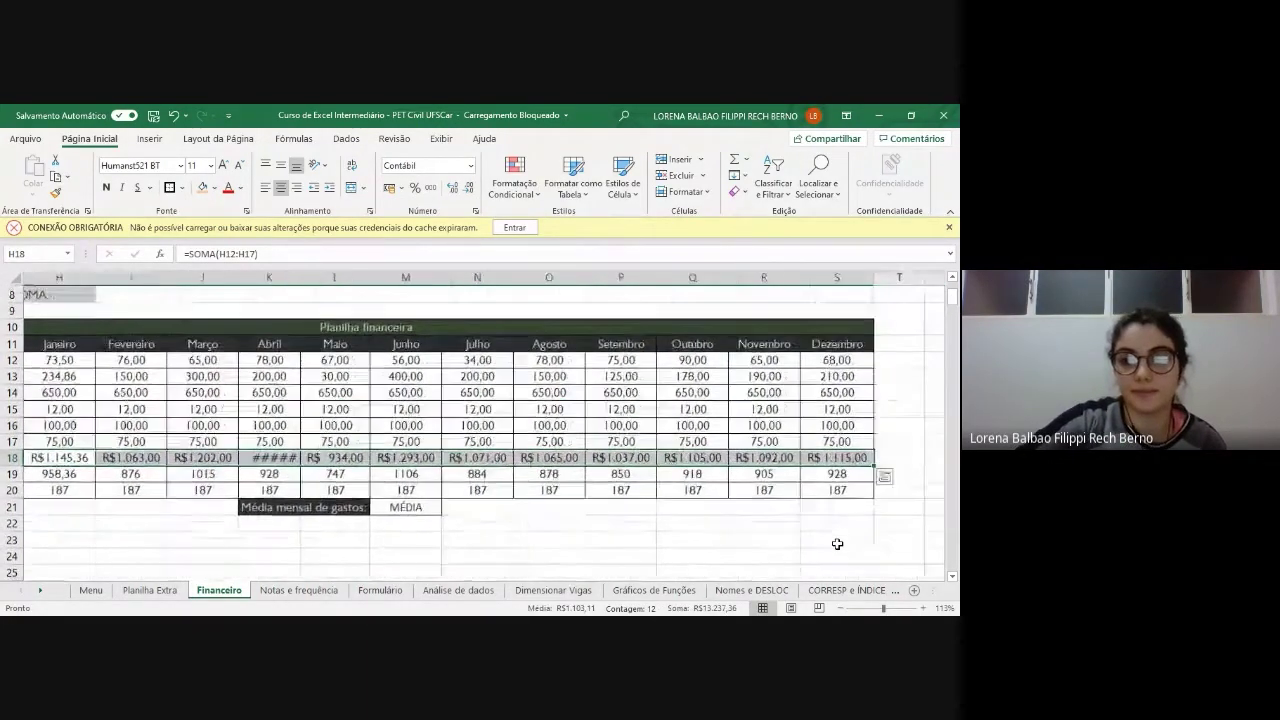
scroll(837, 544, left, 2)
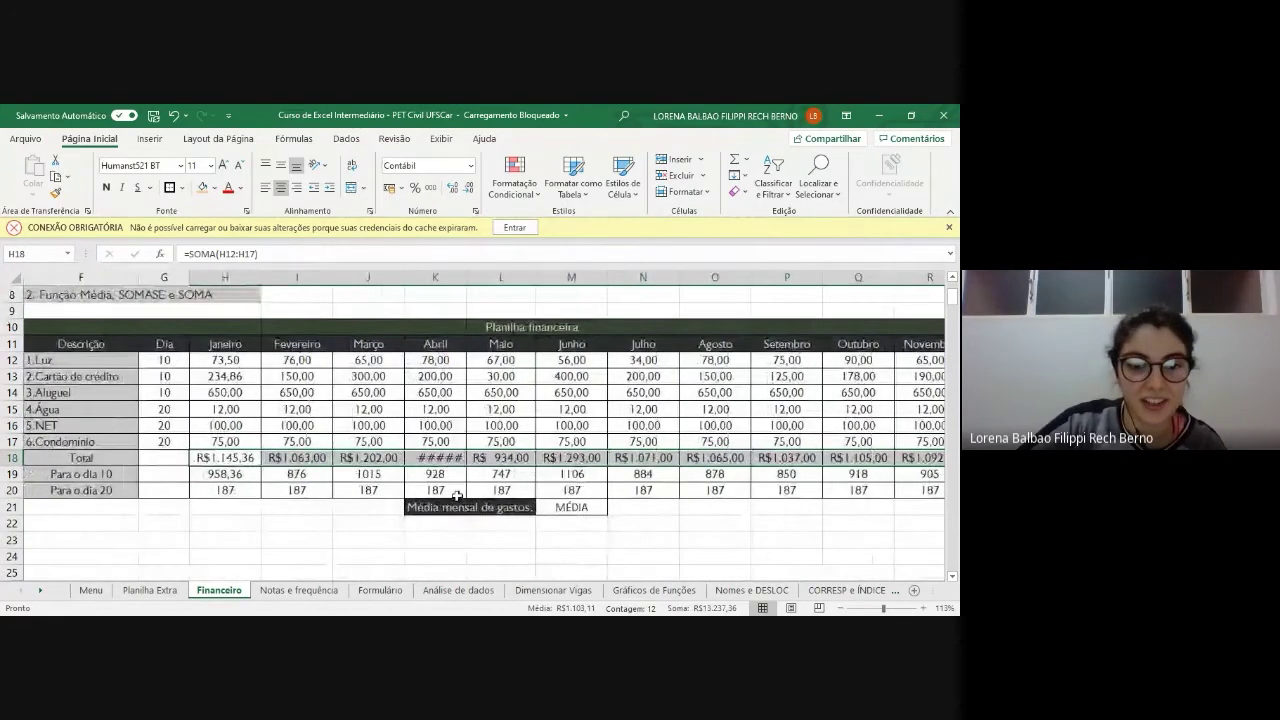
click(688, 538)
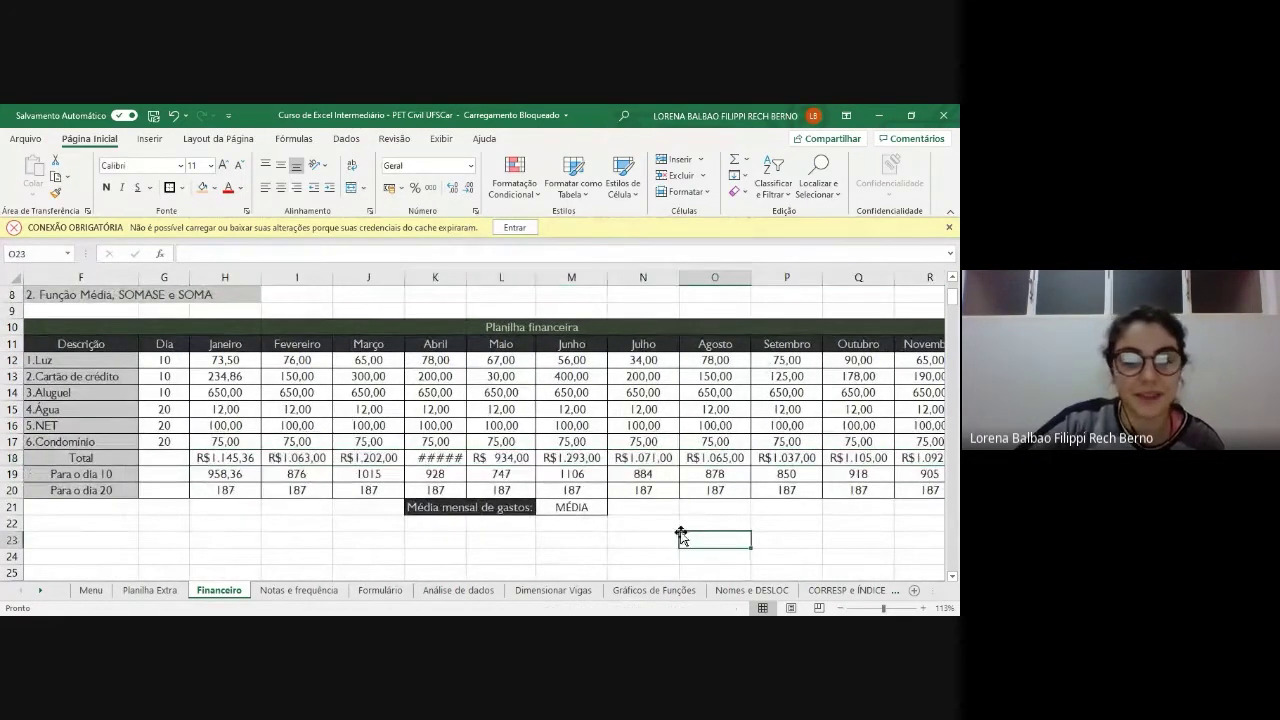
- Widen column K so the Abril total in K18 fits its cell
click(457, 463)
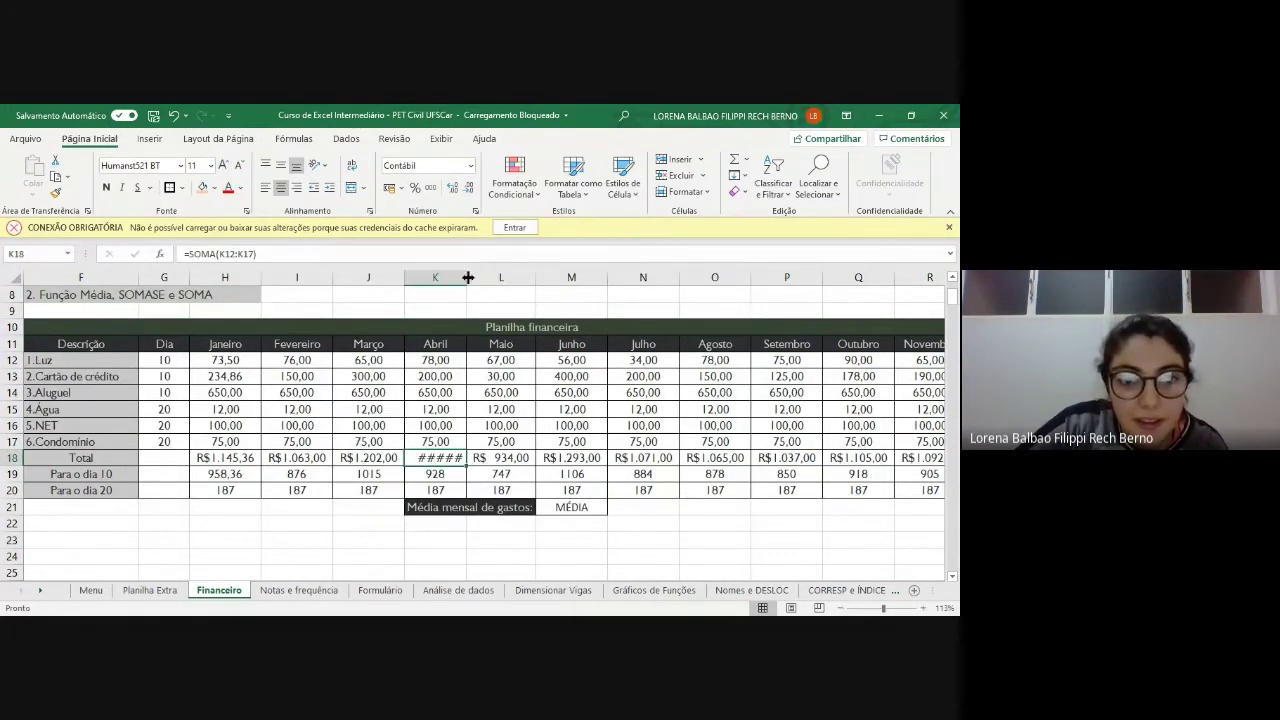
drag(466, 277, 484, 277)
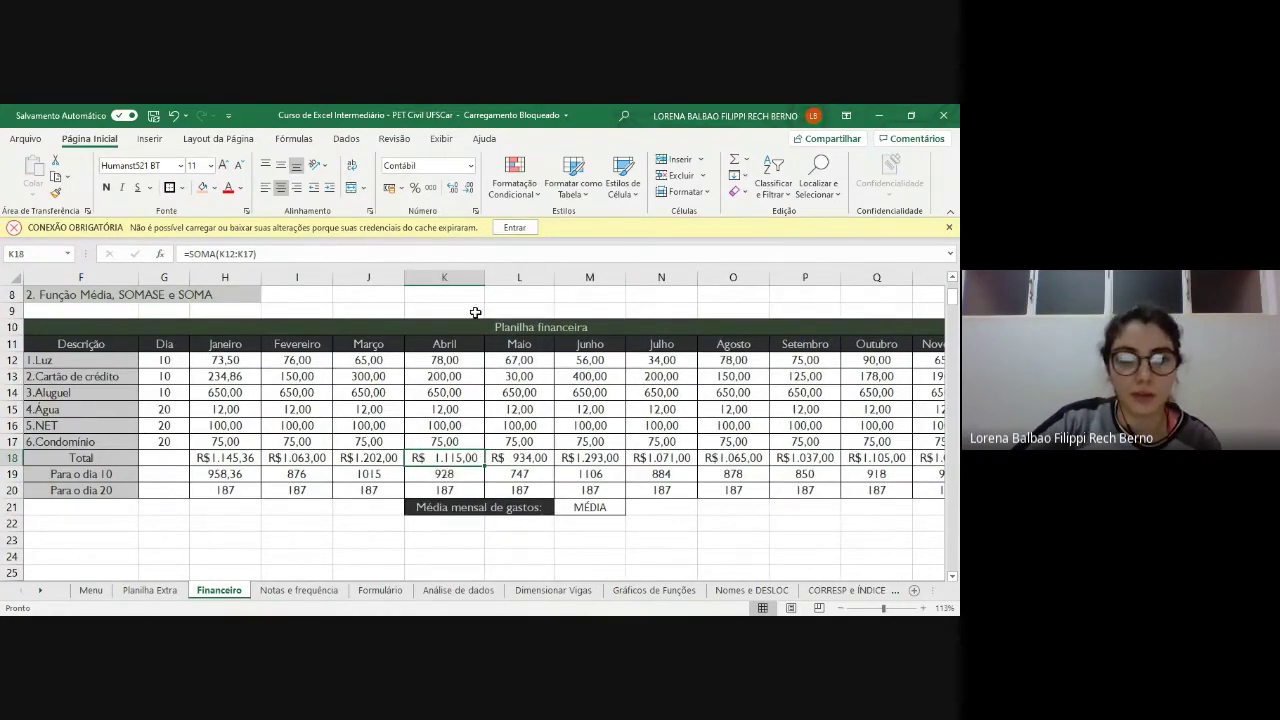
click(713, 524)
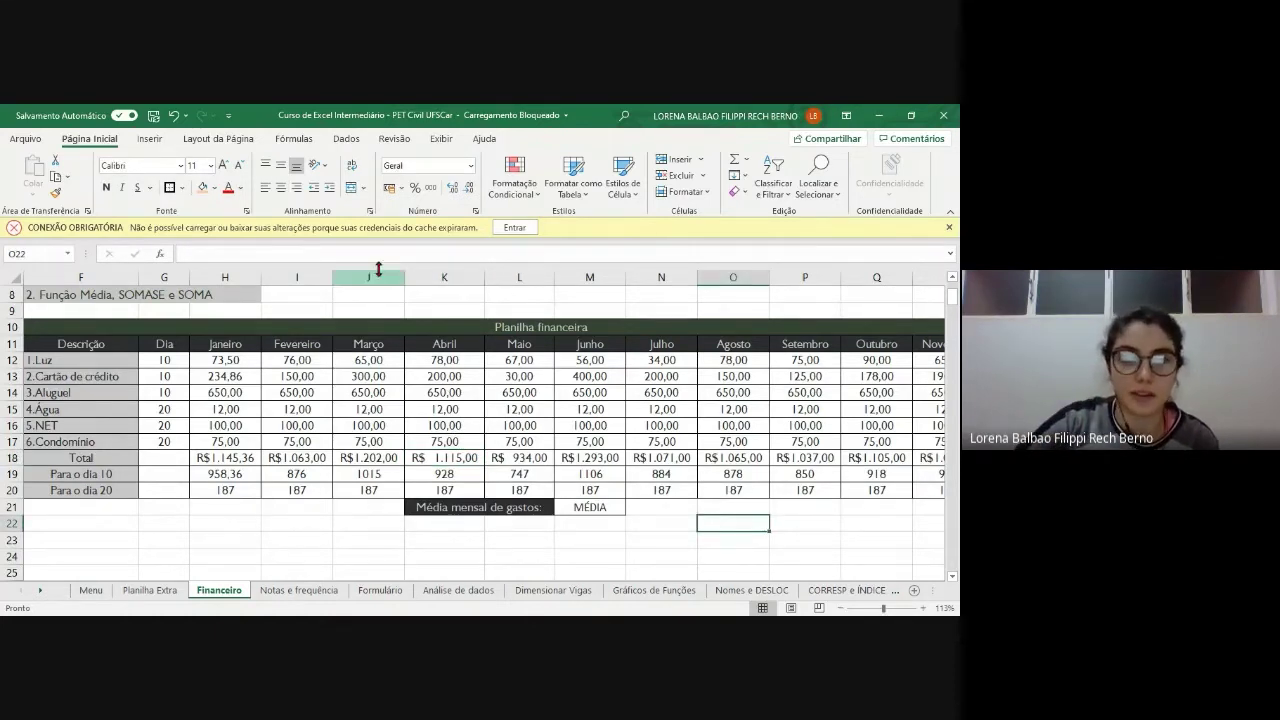
- Replace the placeholder text in M21, beside Média mensal de gastos, with an equals sign to start a formula
scroll(502, 397, down, 4)
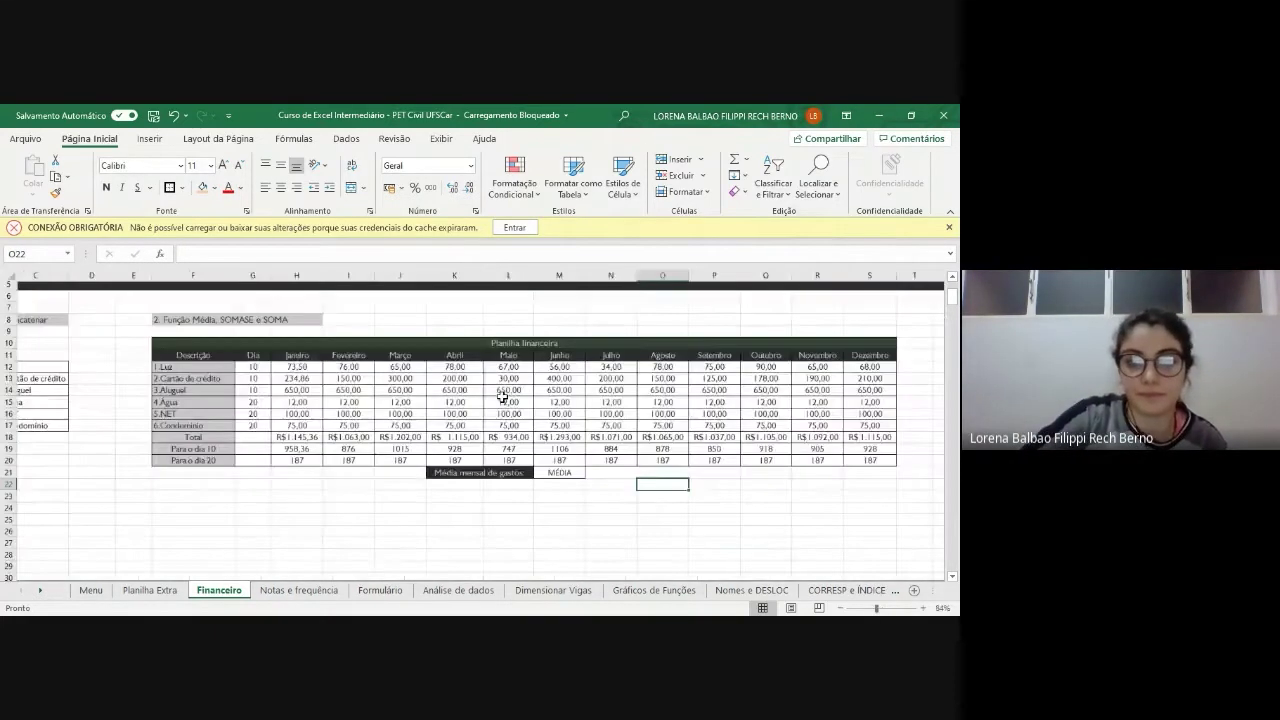
scroll(502, 397, up, 1)
scroll(502, 397, up, 1)
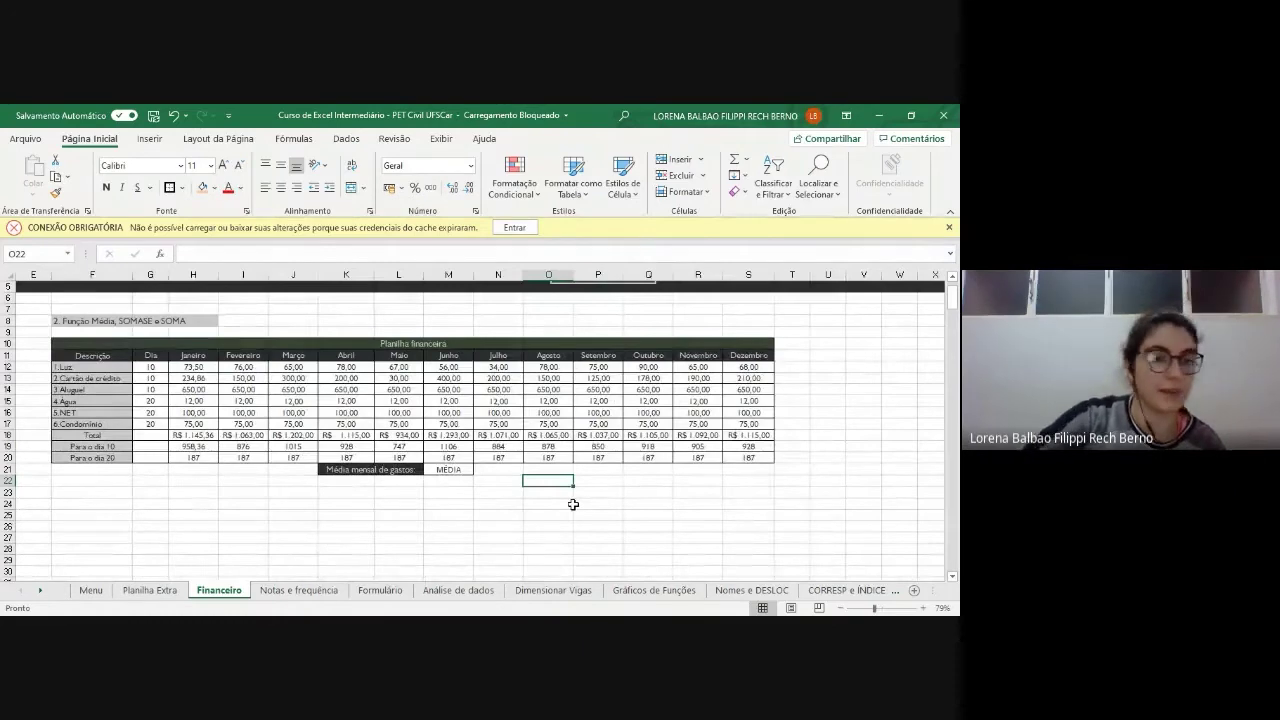
scroll(573, 504, left, 3)
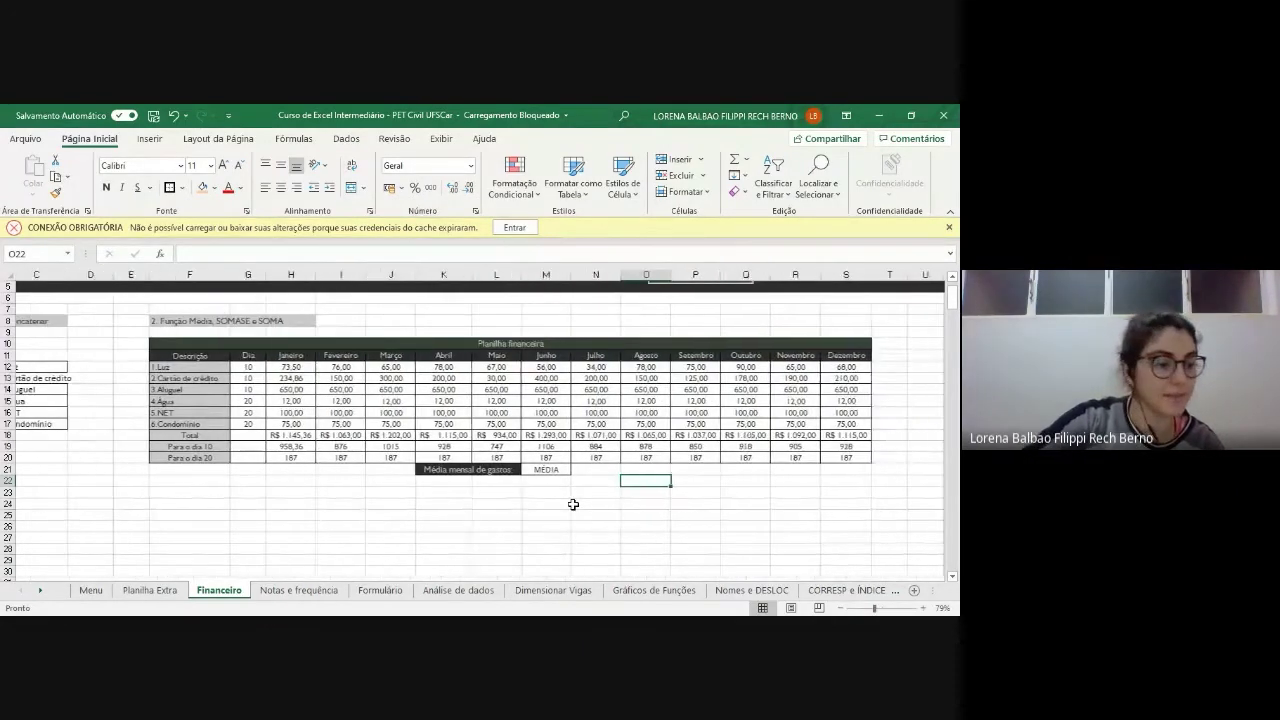
scroll(573, 504, up, 8)
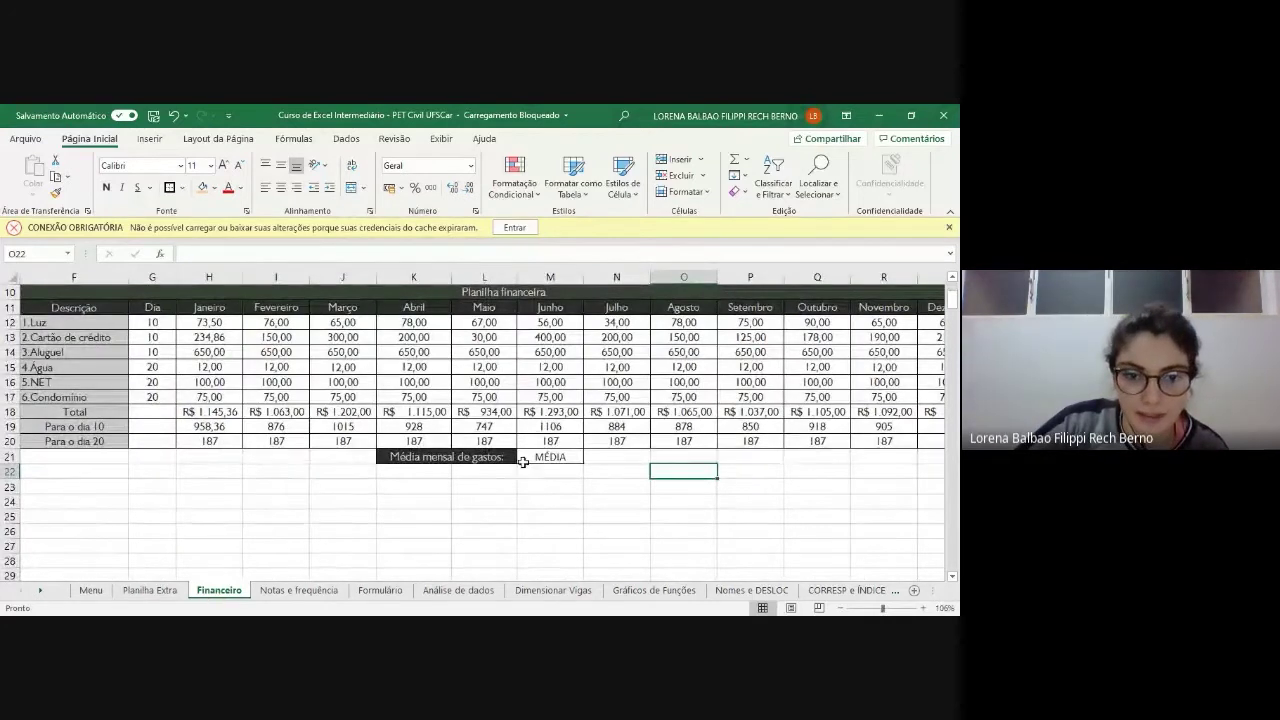
click(560, 459)
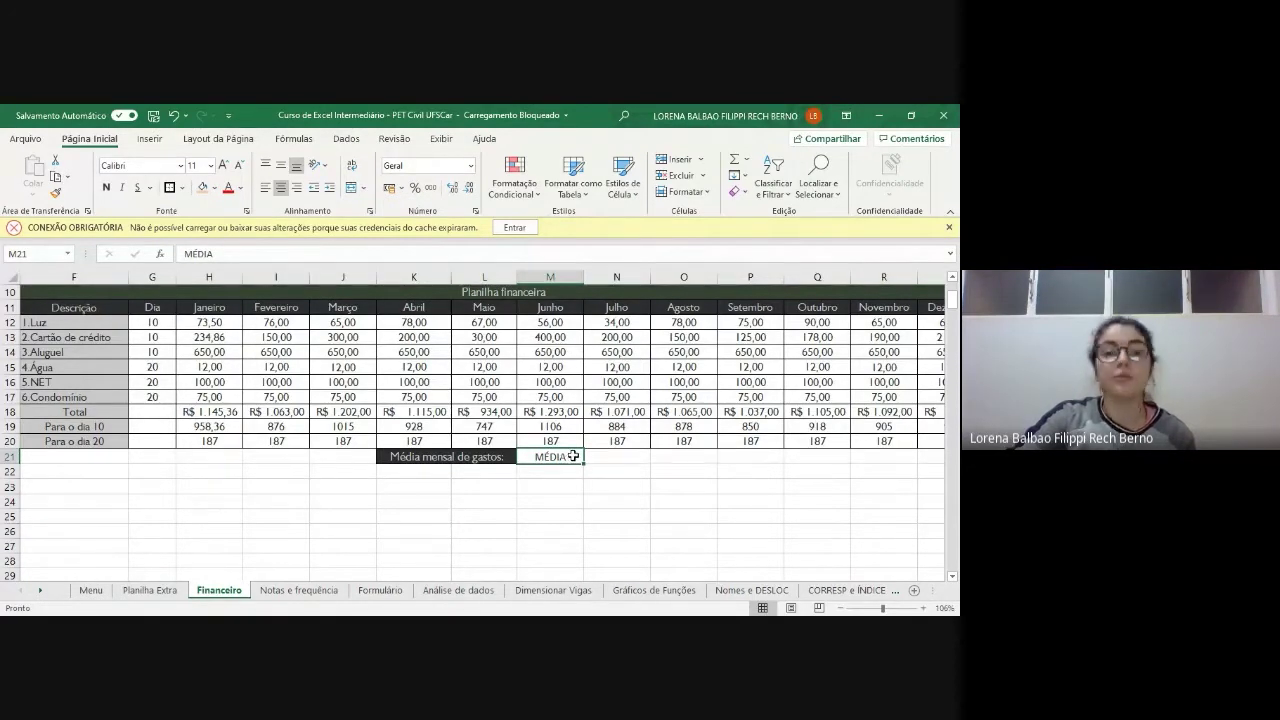
key(BackSpace)
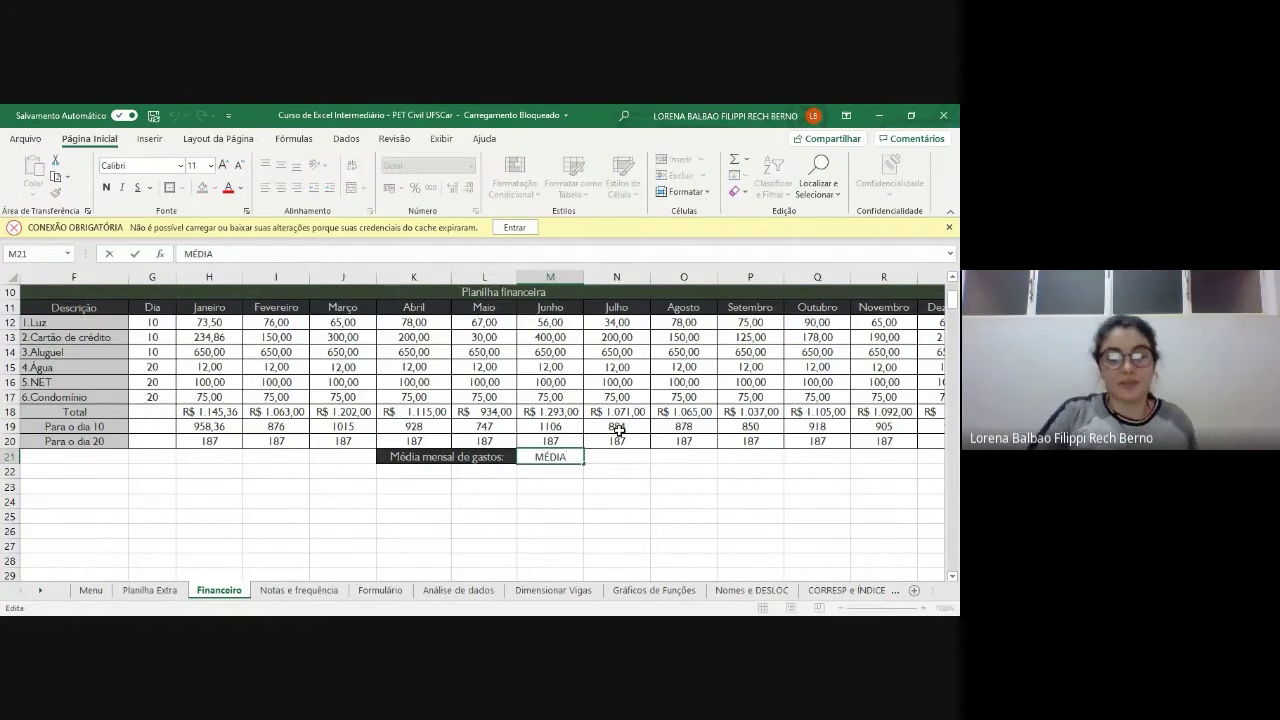
text(=)
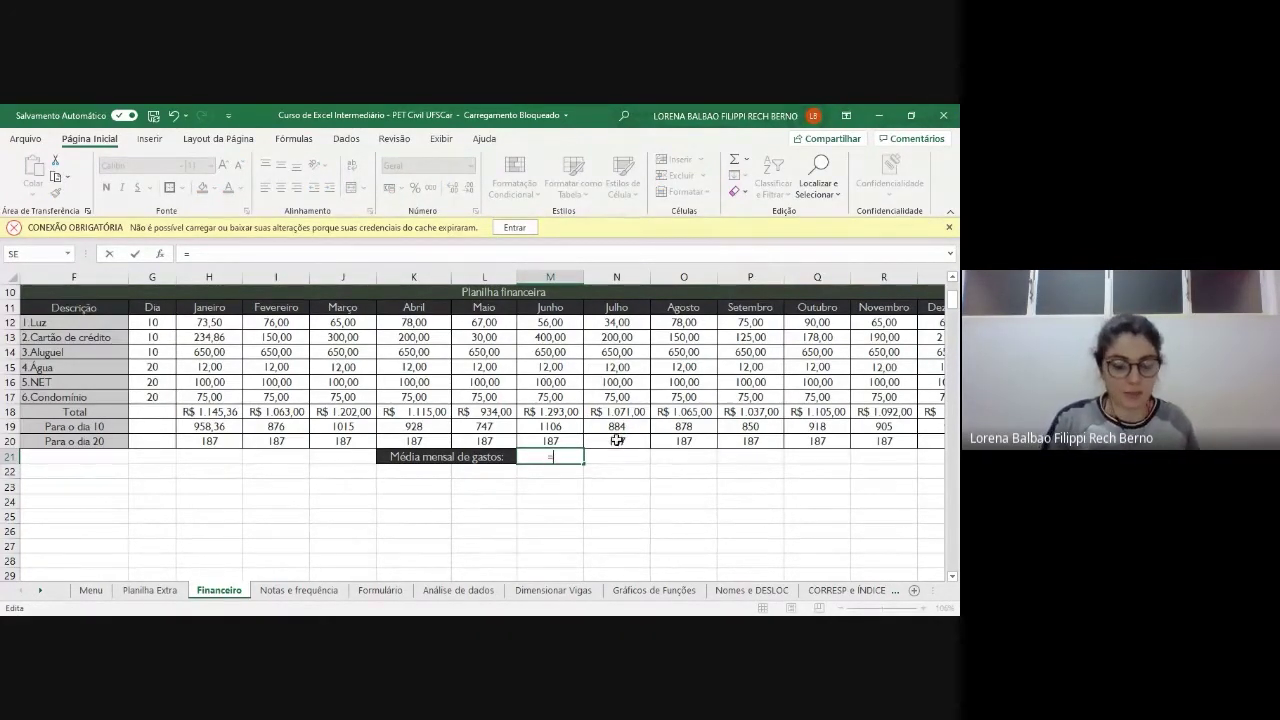
- Try entering the MÉDIA function name in M21 in uppercase, in lowercase and without the accent
text(MÉ)
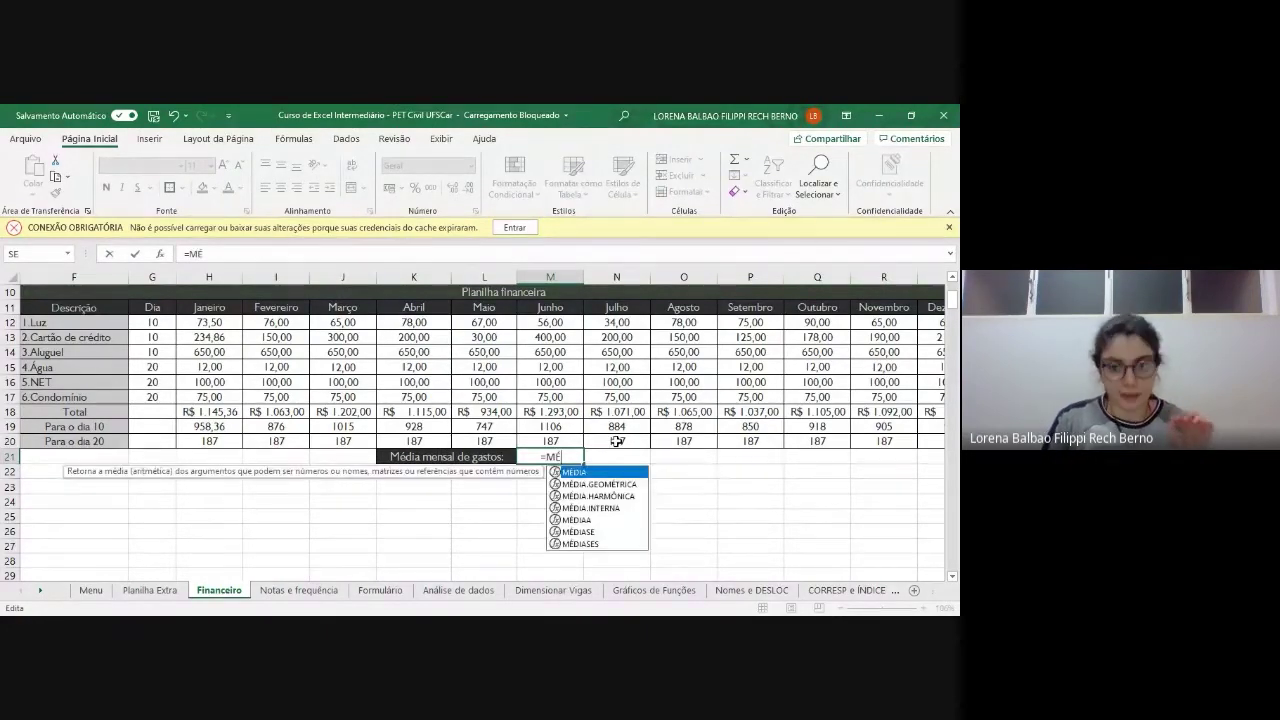
key(BackSpace)
key(BackSpace)
text(Méd)
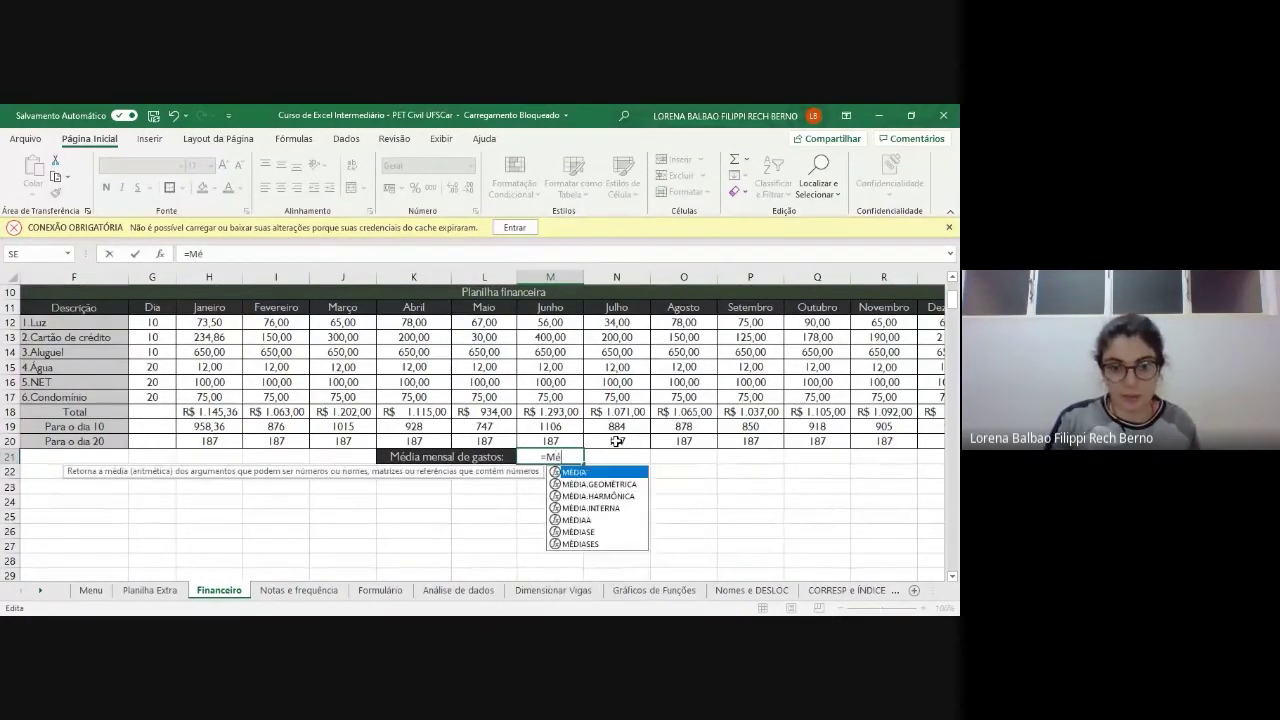
key(BackSpace)
key(BackSpace)
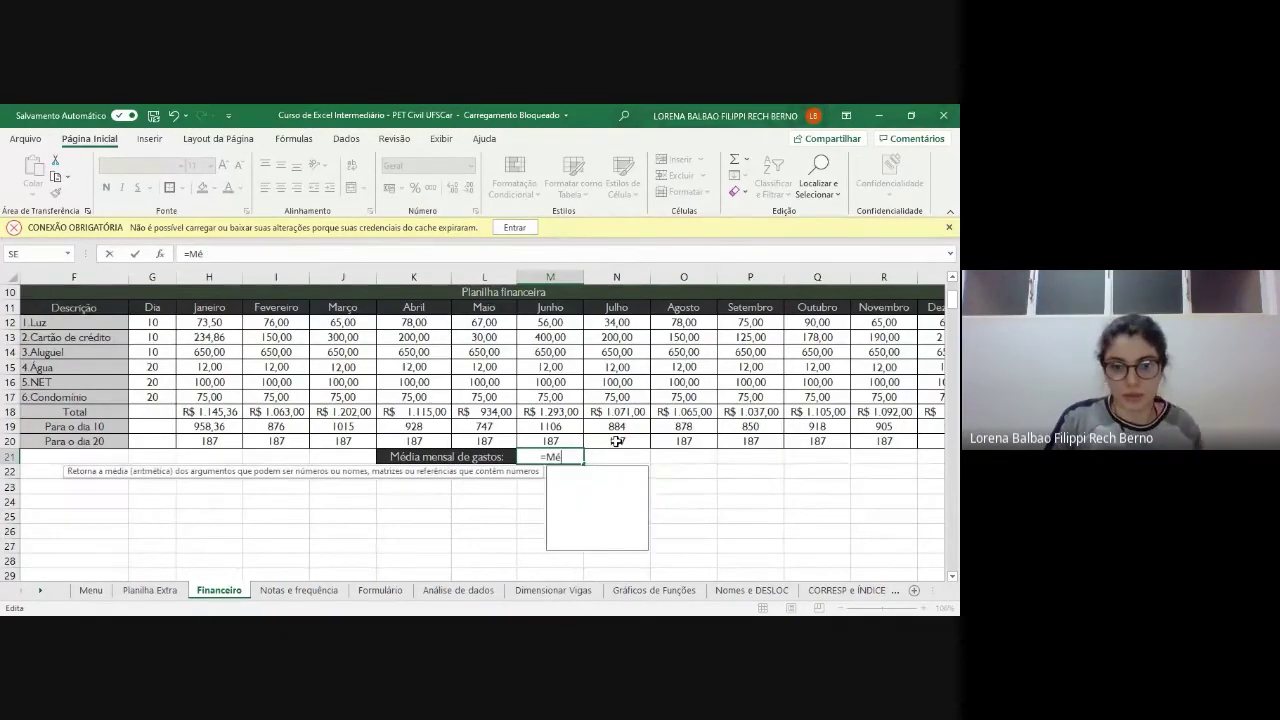
text(edi)
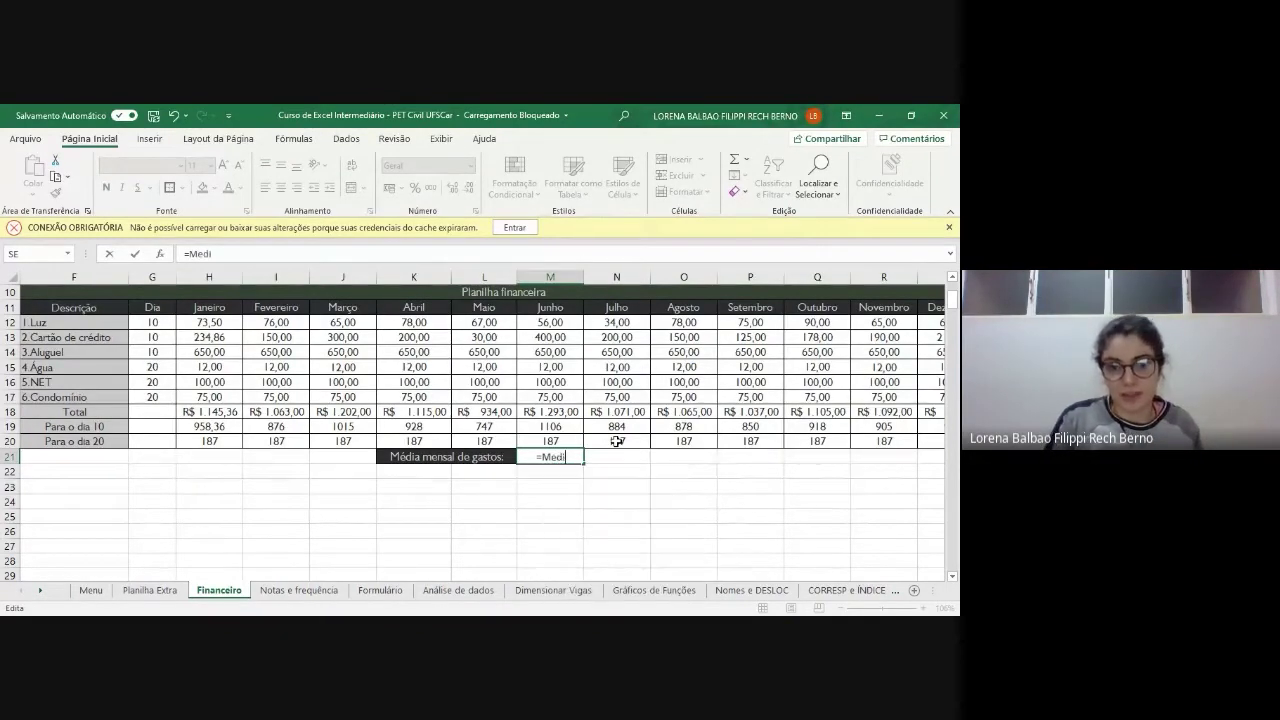
key(BackSpace)
key(BackSpace)
key(BackSpace)
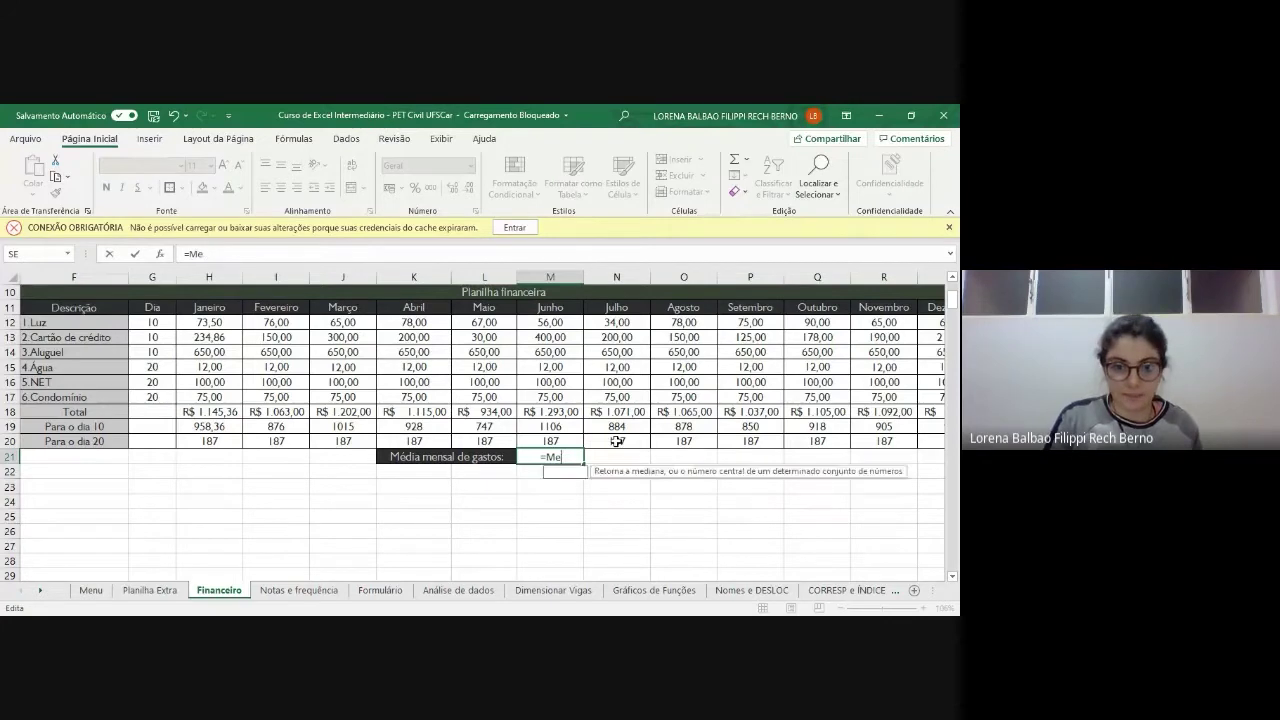
key(Escape)
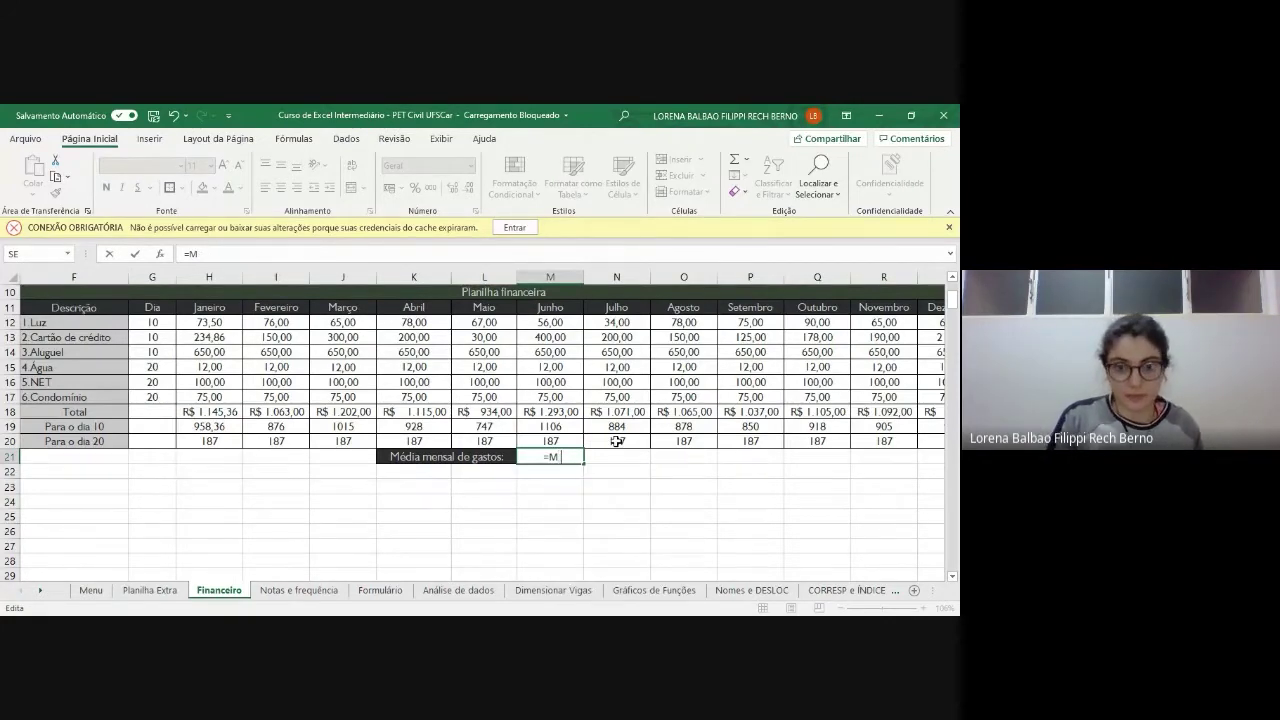
- Complete the M21 formula as =MÉDIA(H18:S18) to average the monthly totals from Janeiro to Dezembro
text(ÉDI)
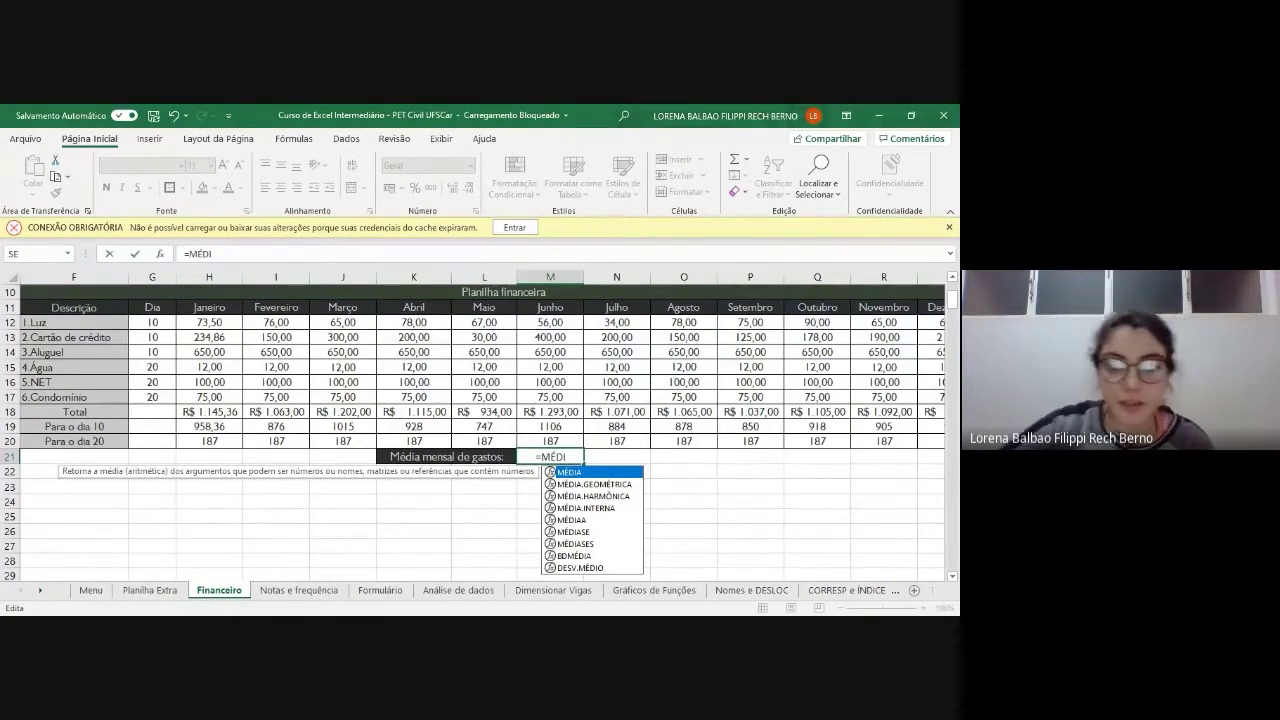
key(Tab)
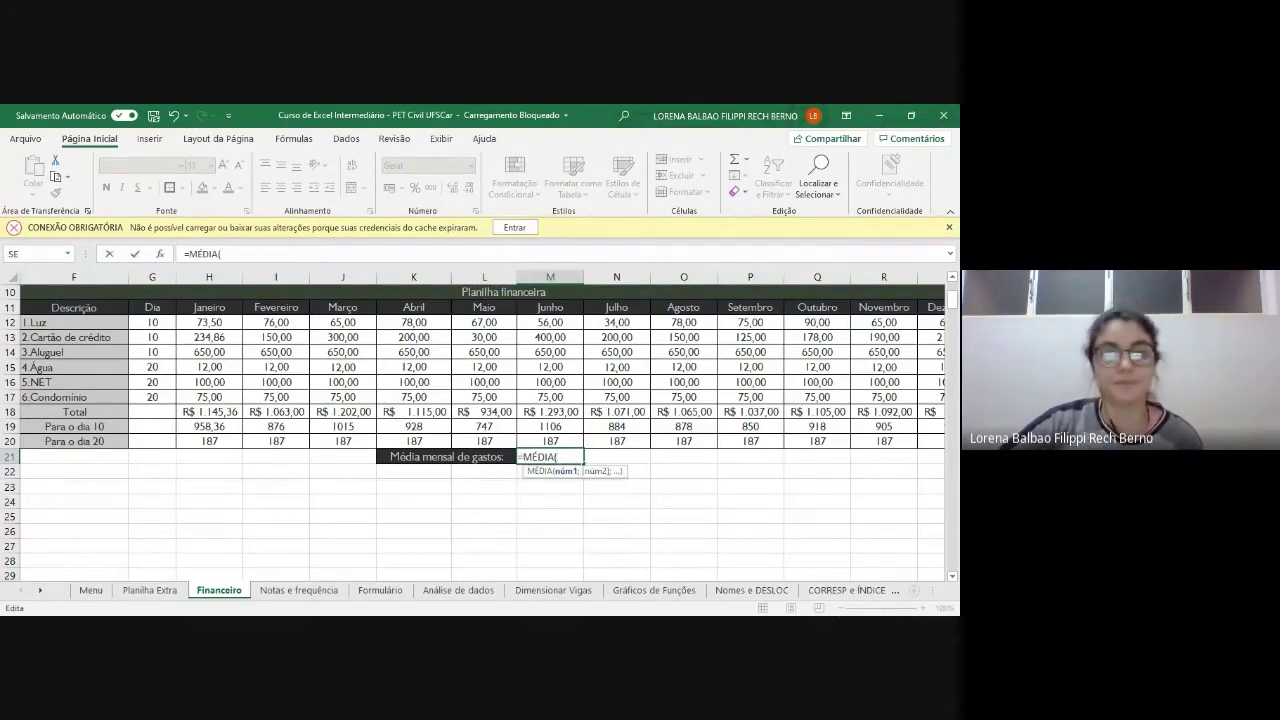
scroll(624, 517, right, 1)
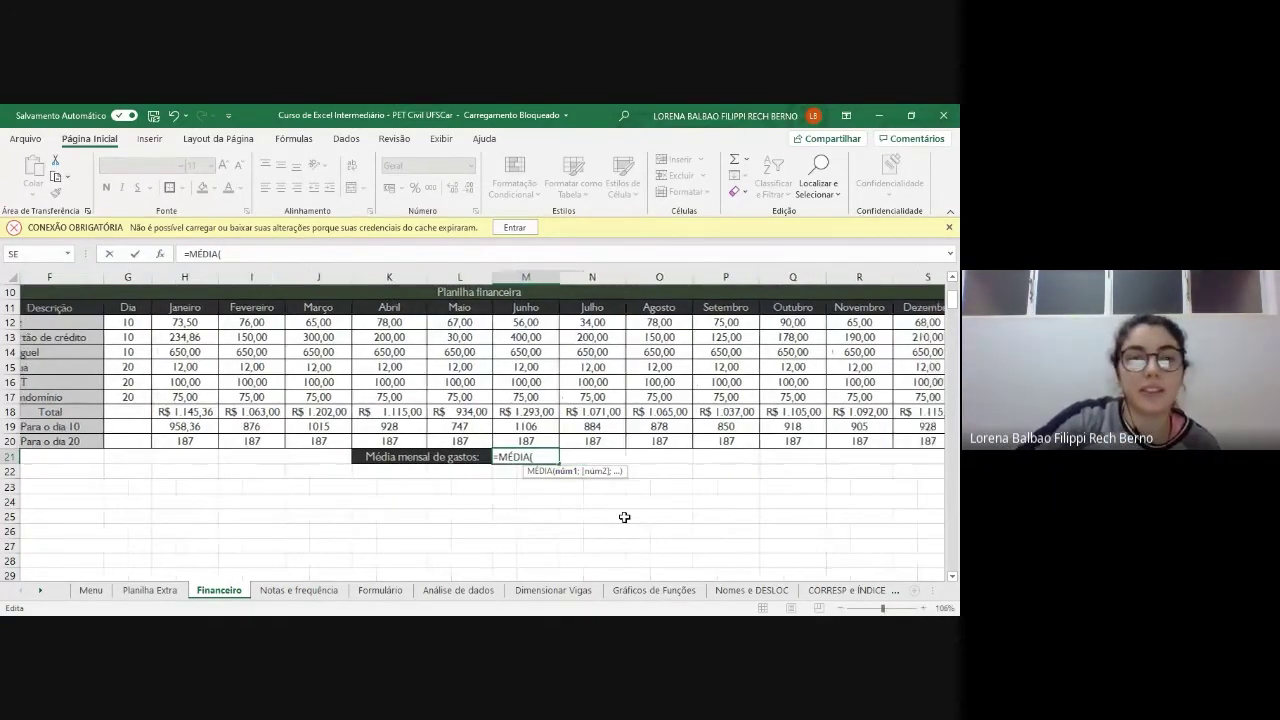
scroll(624, 517, left, 1)
scroll(624, 517, right, 1)
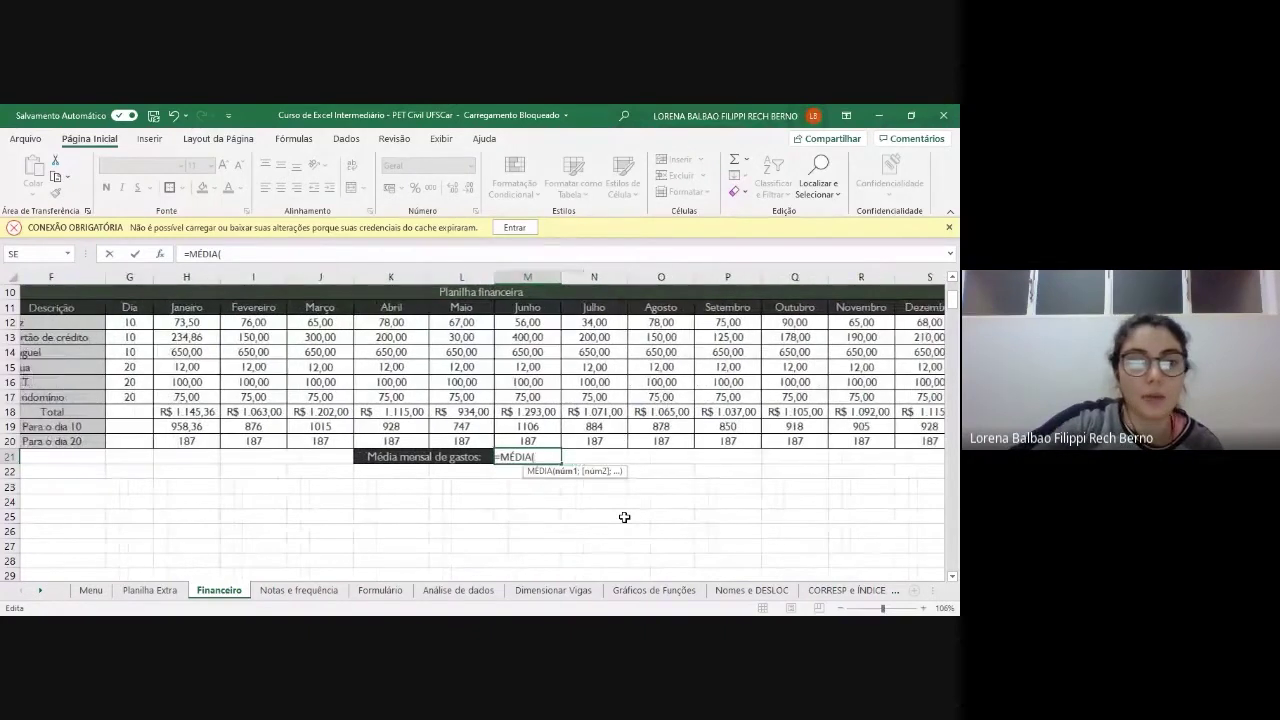
scroll(624, 517, left, 1)
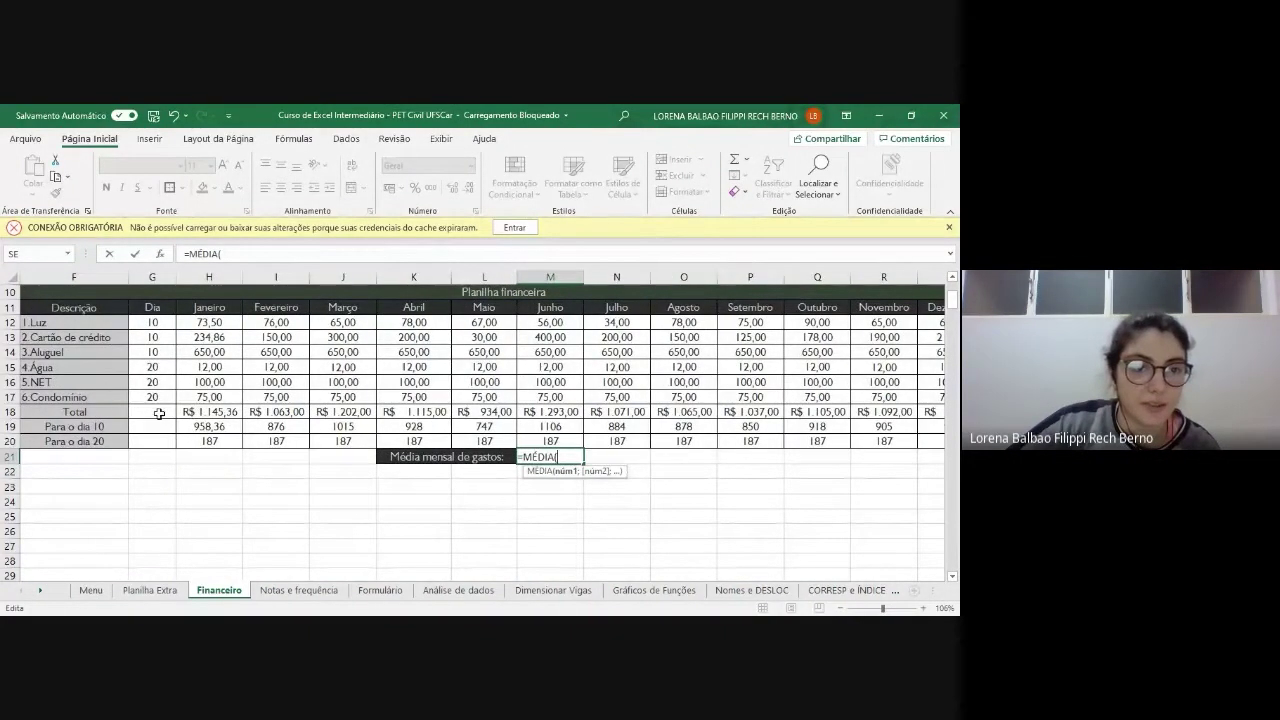
click(216, 411)
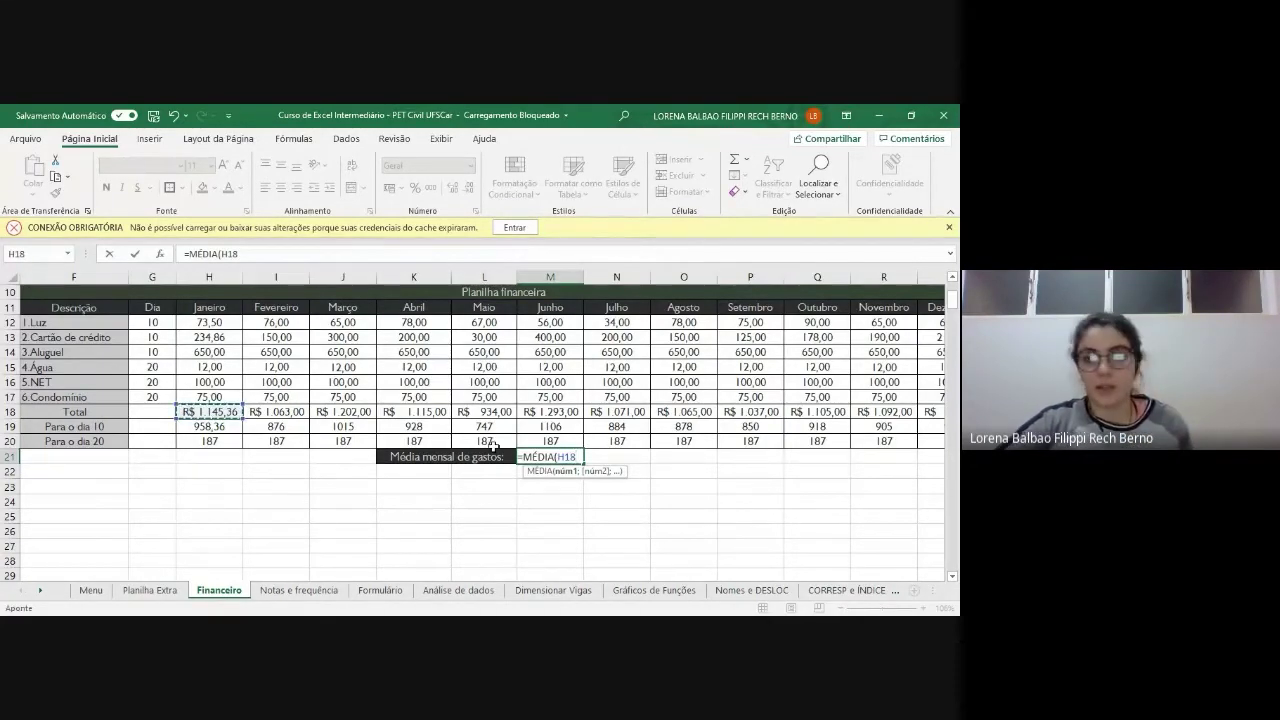
scroll(840, 415, right, 1)
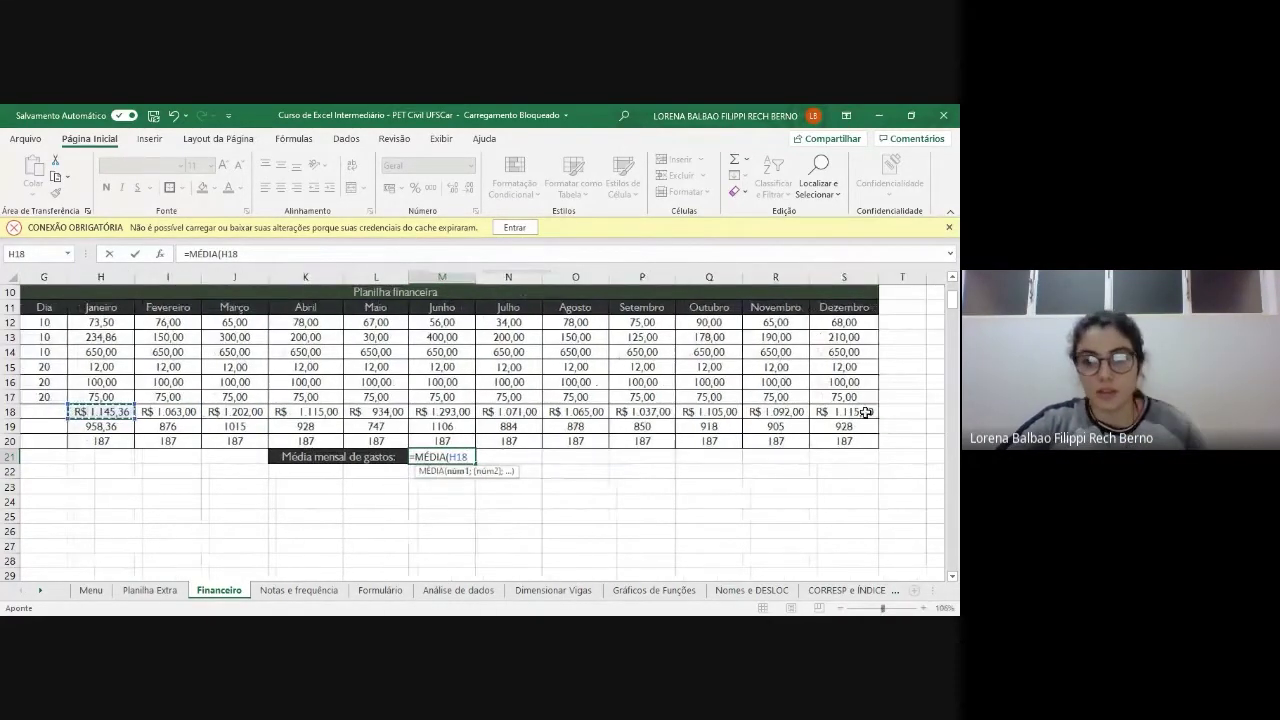
shift+click(856, 411)
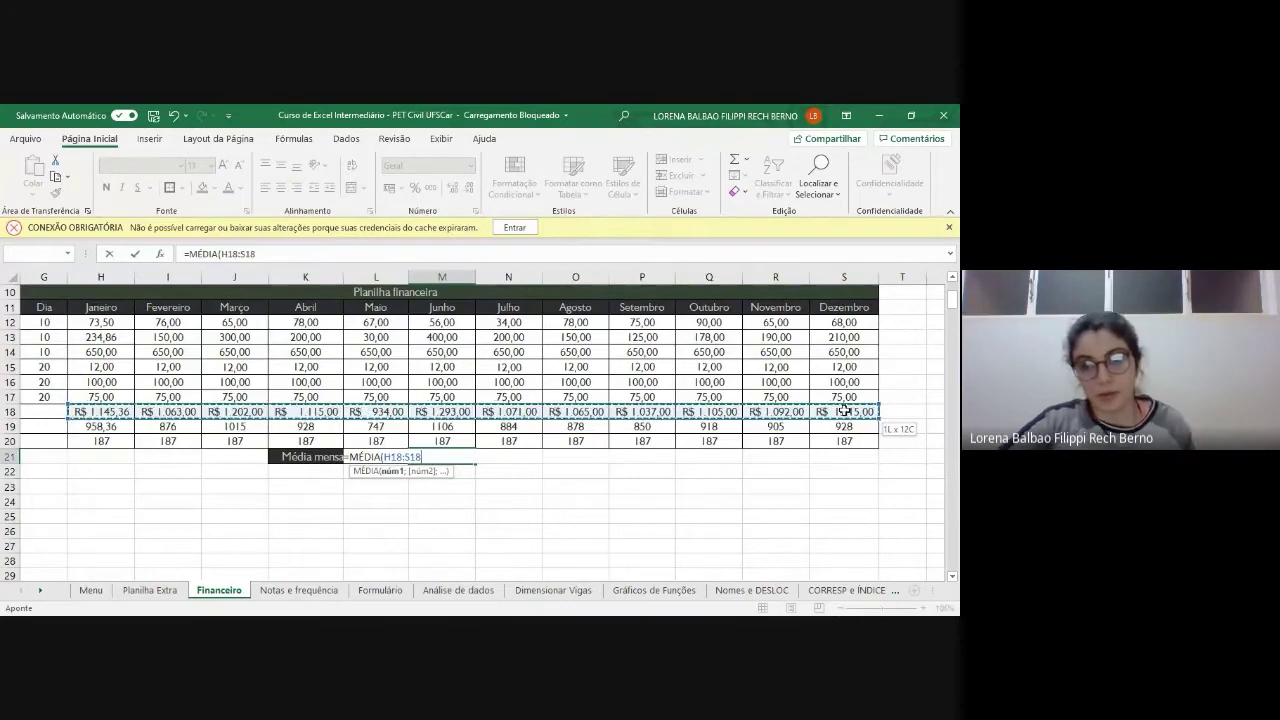
click(401, 456)
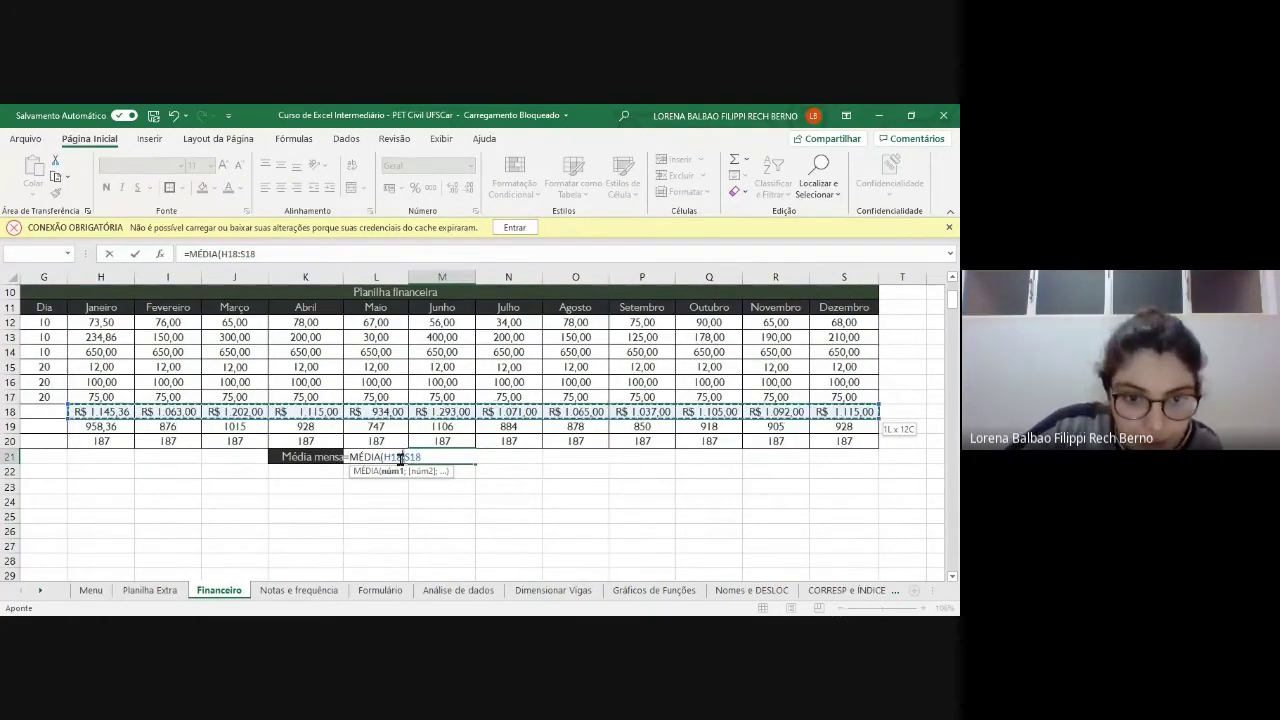
click(430, 457)
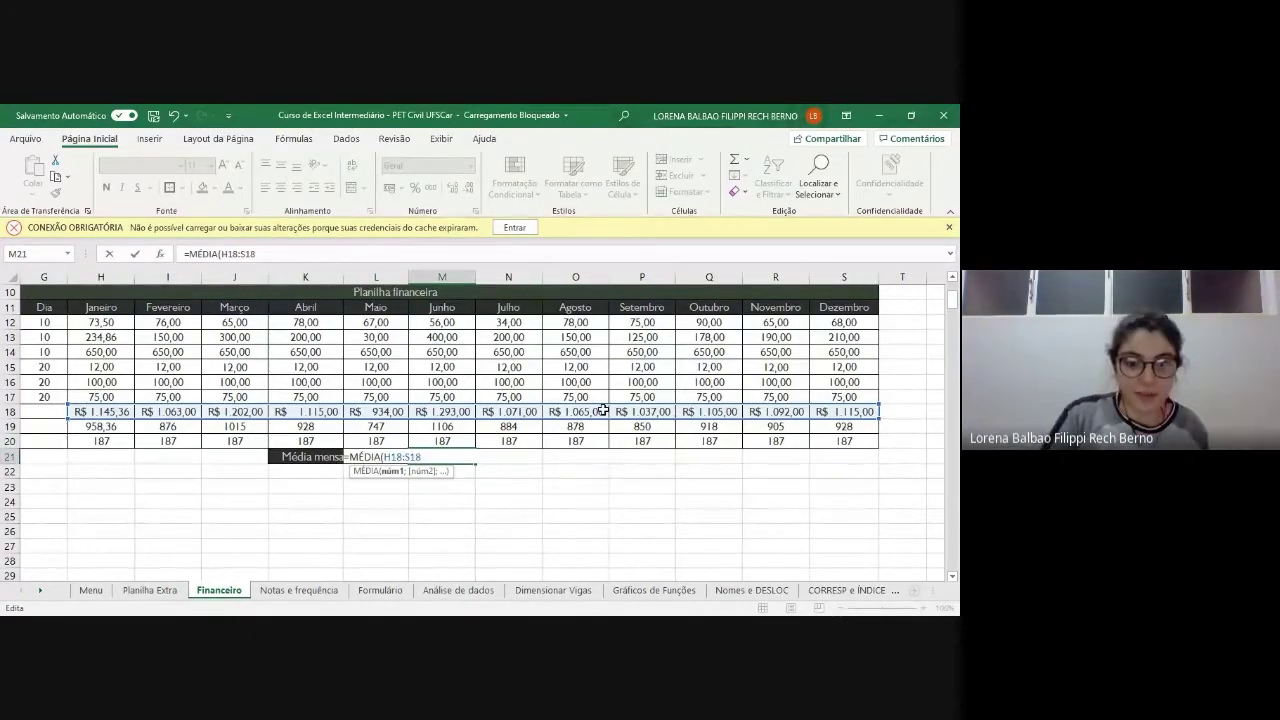
key(Return)
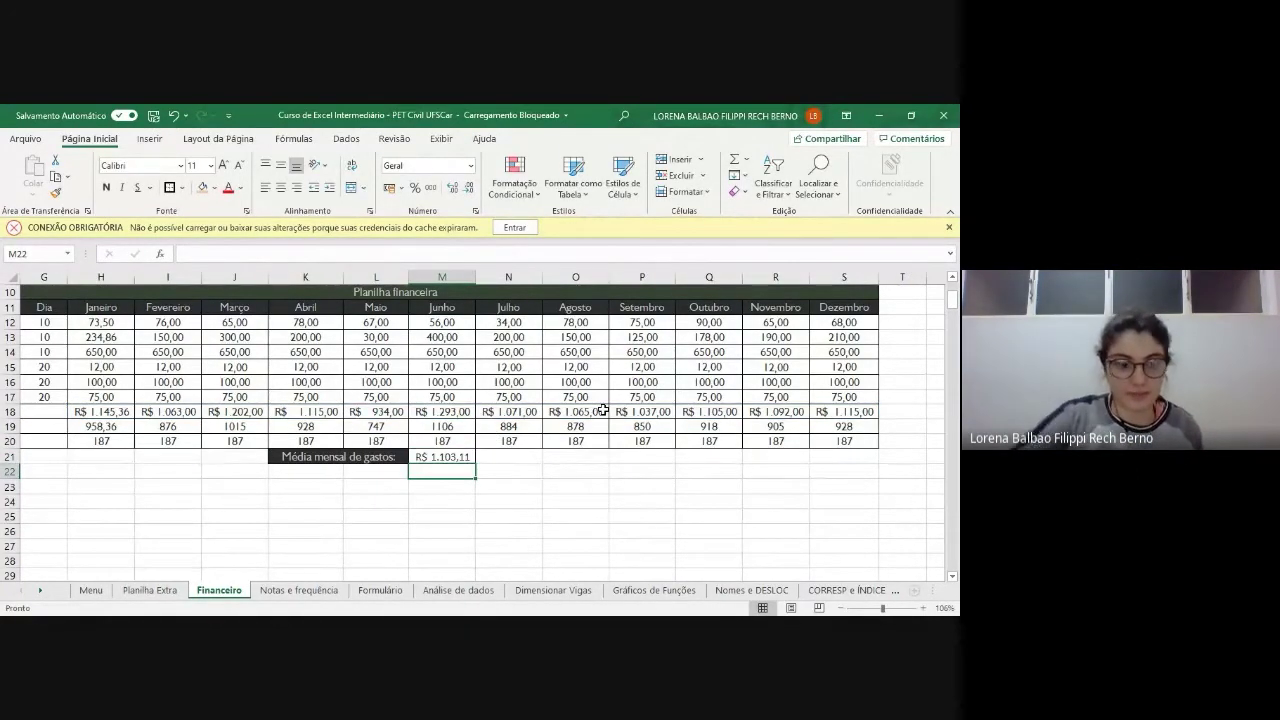
- Widen columns H, I and J so the Janeiro, Fevereiro and Março totals in row 18 fit their cells
scroll(603, 410, down, 2)
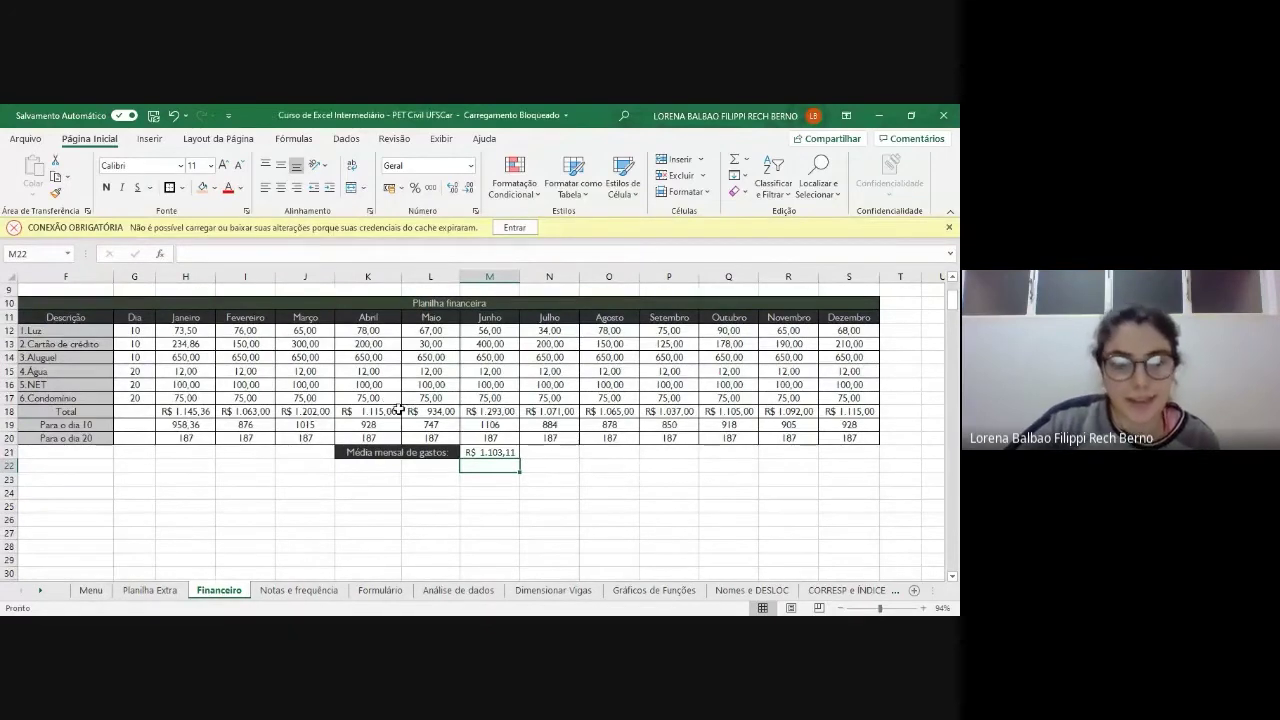
click(422, 452)
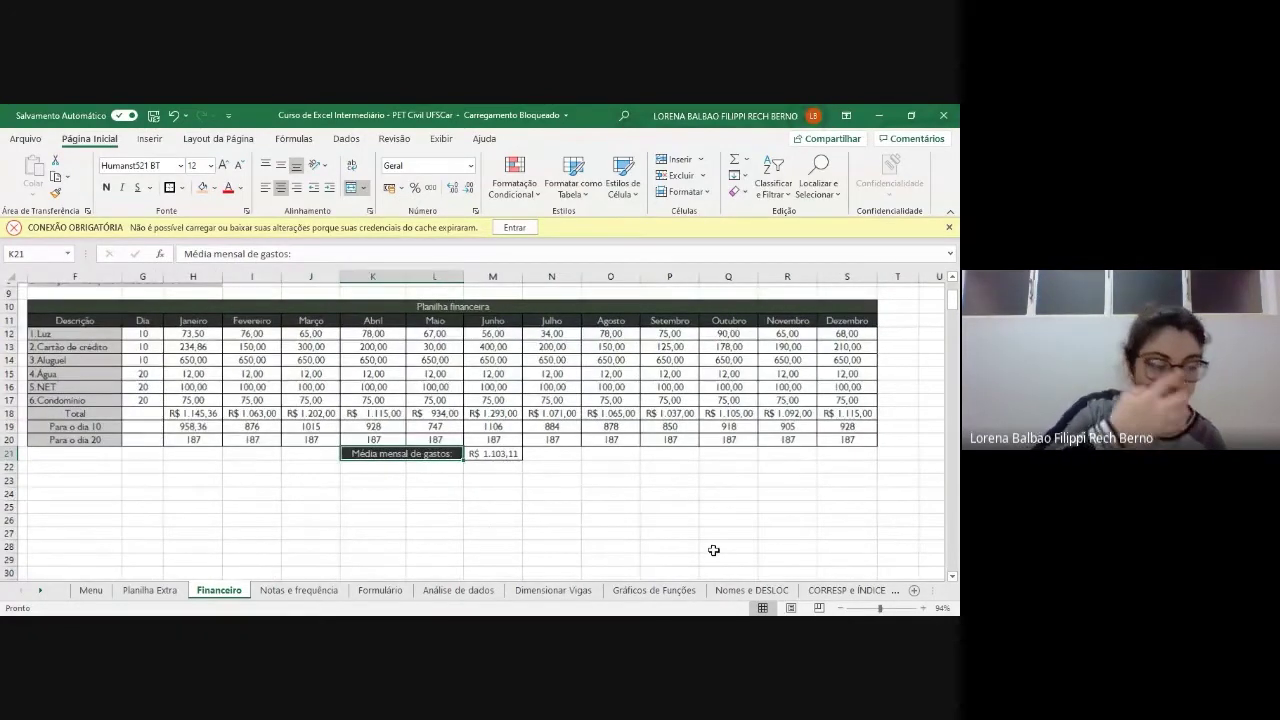
scroll(713, 550, down, 3)
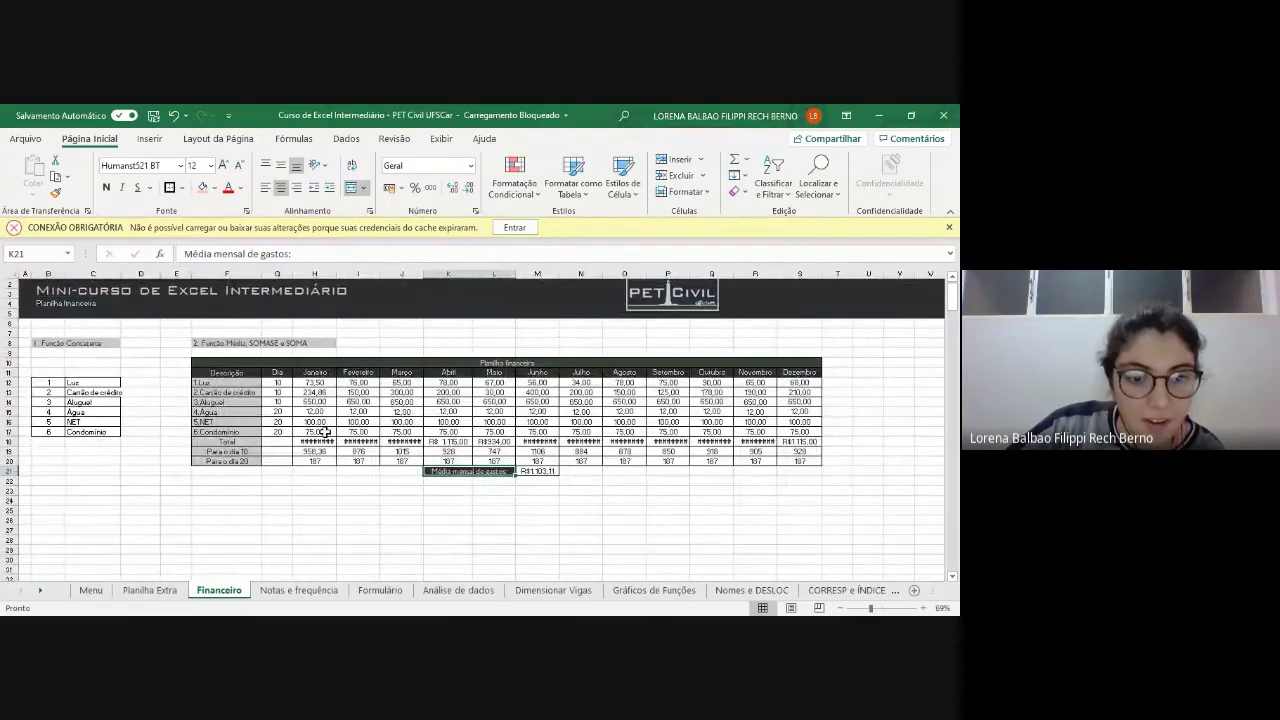
drag(337, 274, 346, 274)
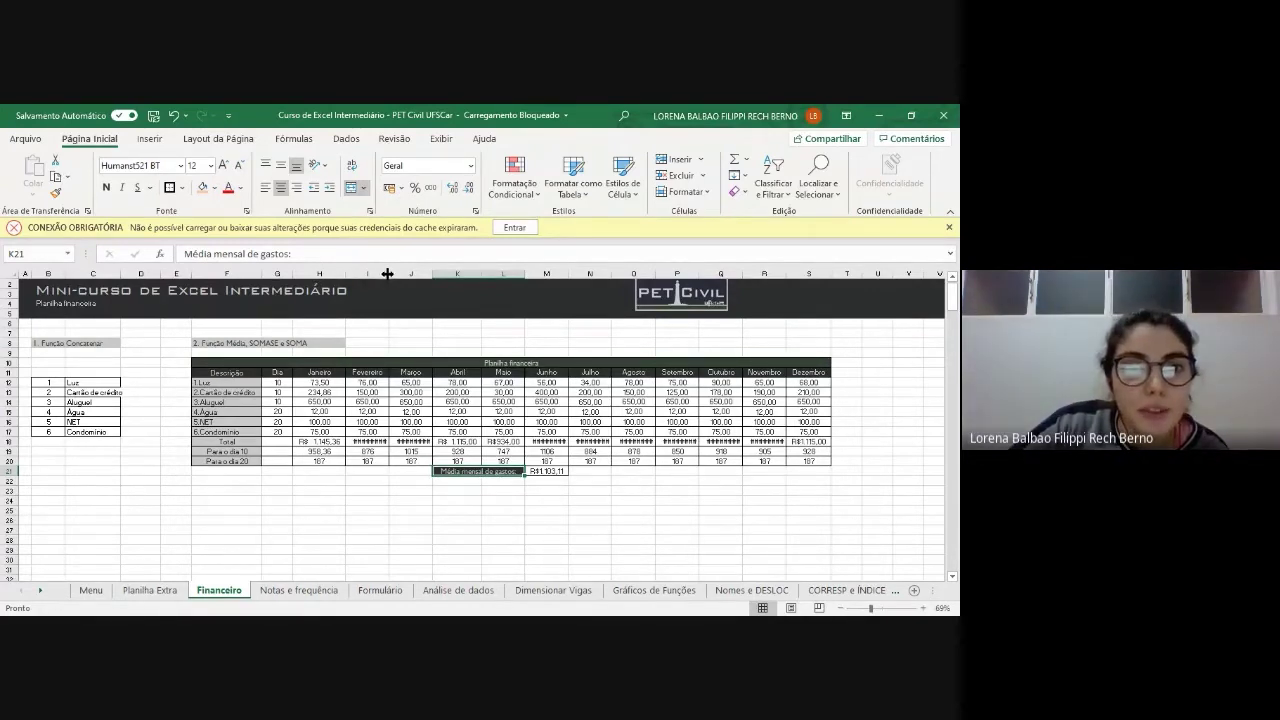
drag(388, 273, 395, 273)
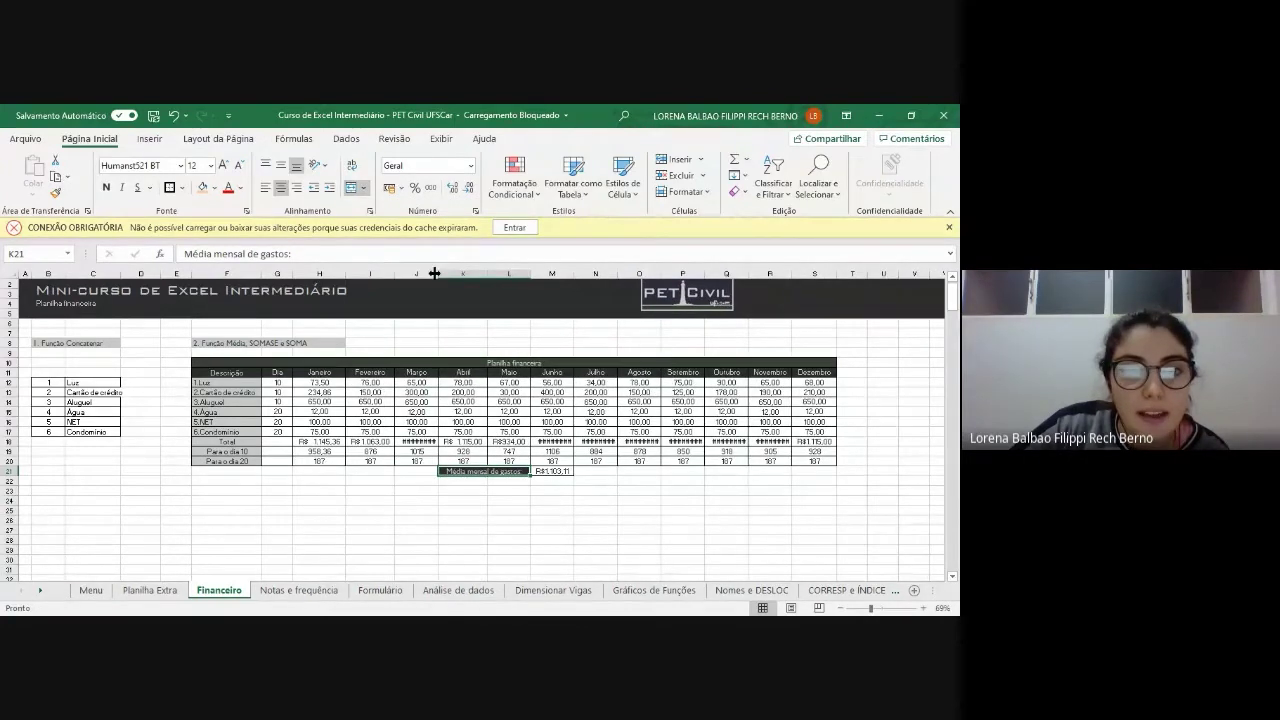
double_click(434, 273)
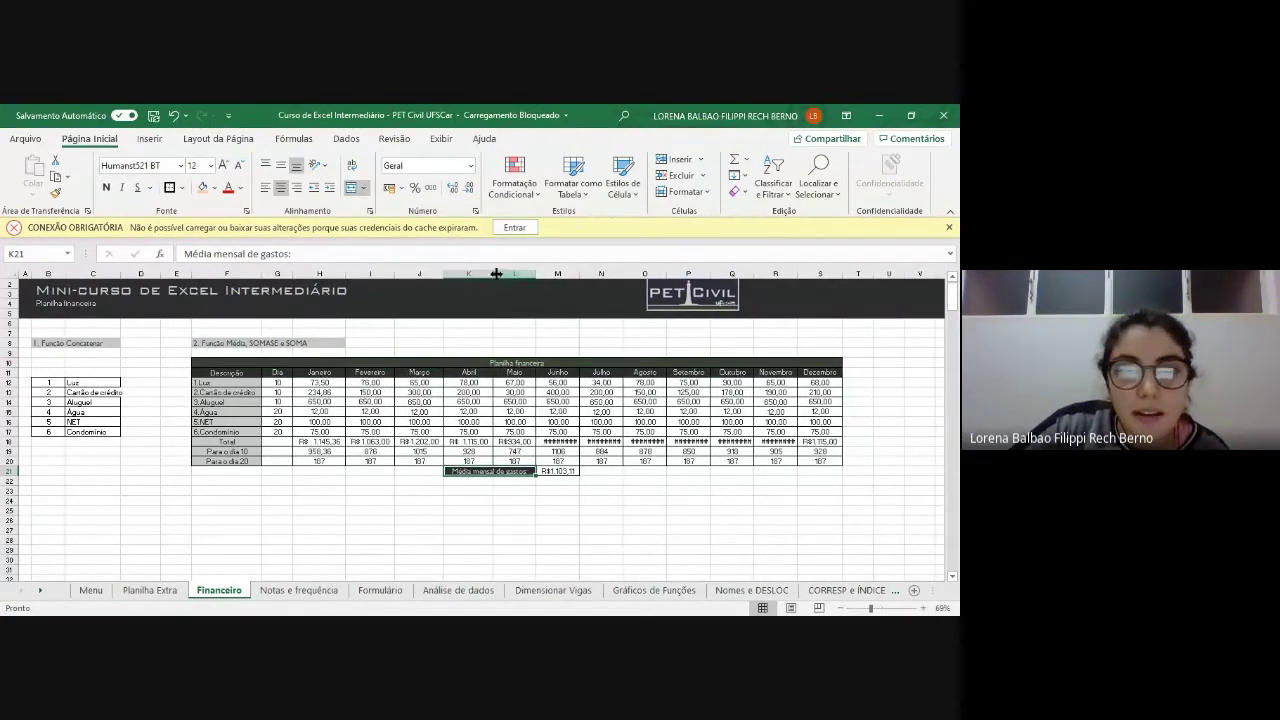
- Widen columns M through R so the Junho to Novembro totals in row 18 fit their cells
drag(578, 274, 584, 274)
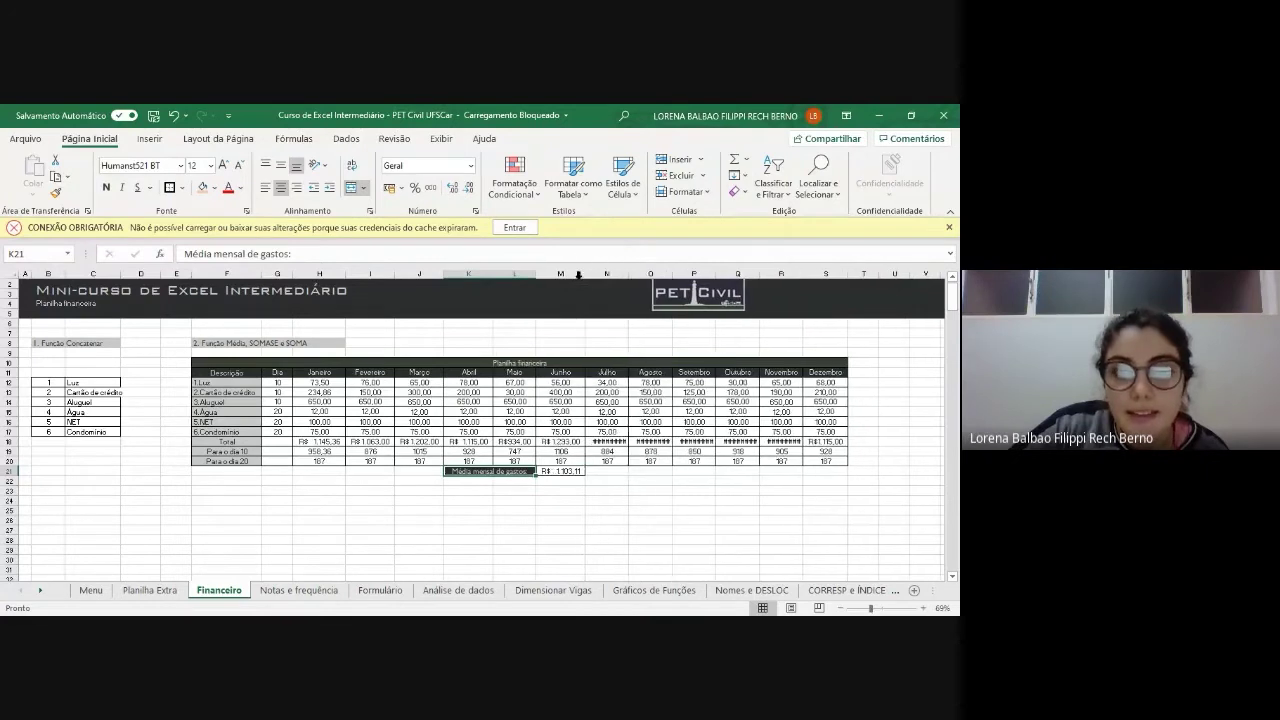
double_click(632, 274)
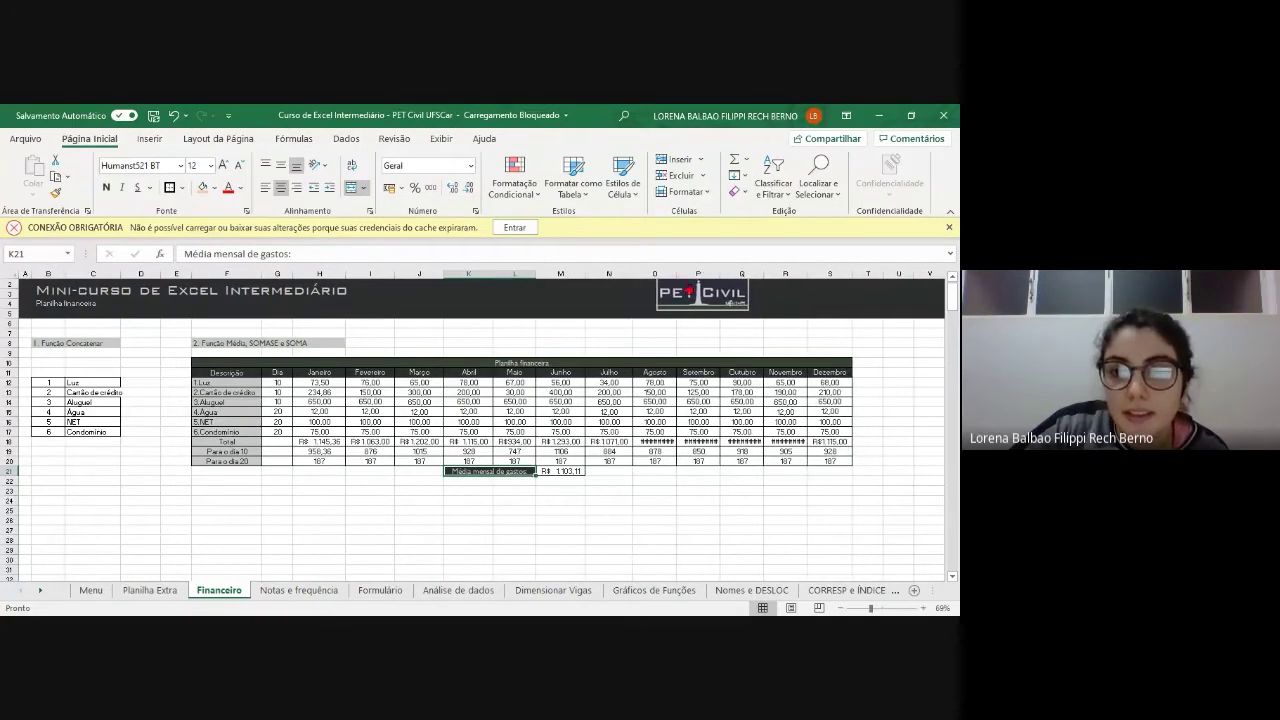
double_click(677, 273)
mouse_move(726, 274)
mouse_down()
mouse_move(746, 275)
mouse_move(722, 275)
mouse_up()
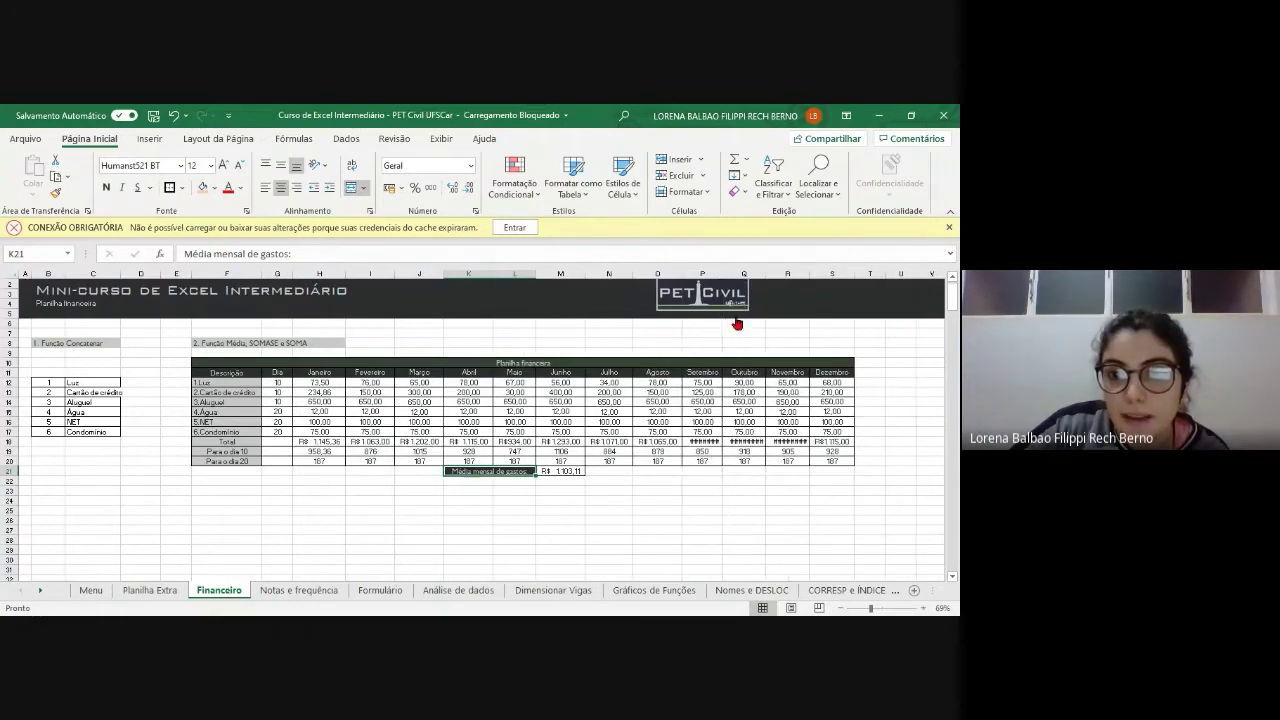
double_click(722, 273)
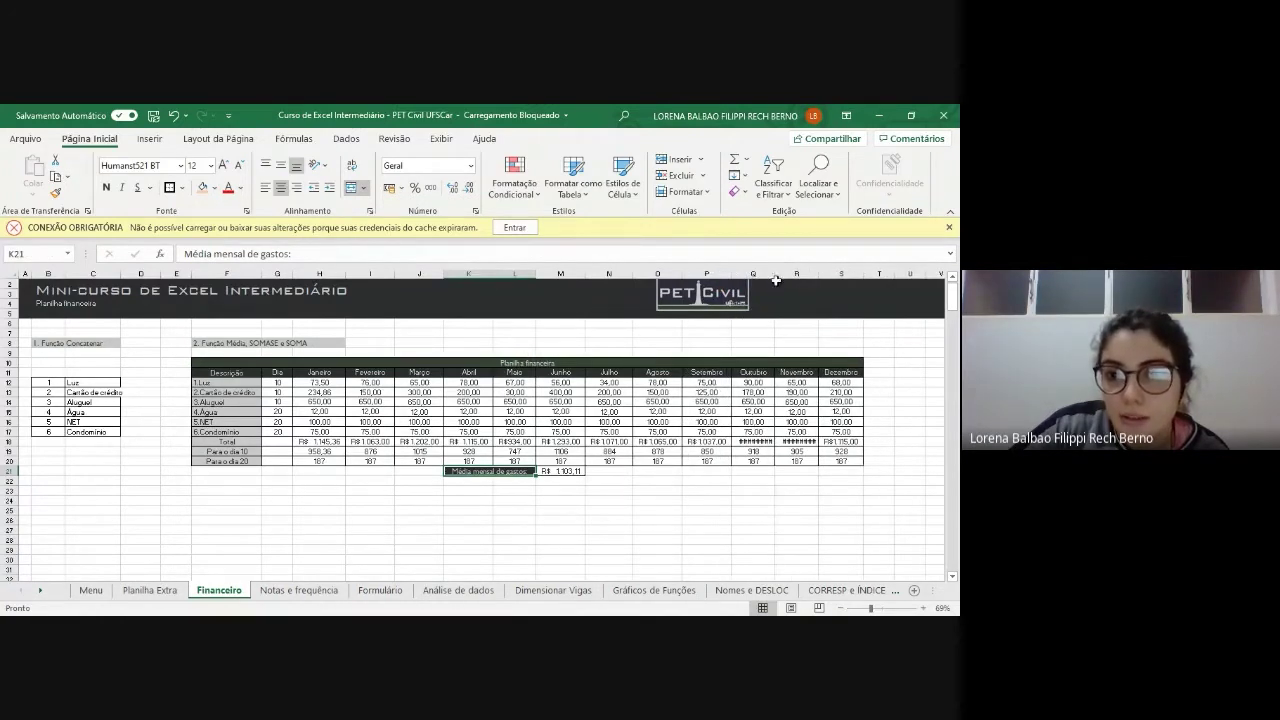
double_click(775, 274)
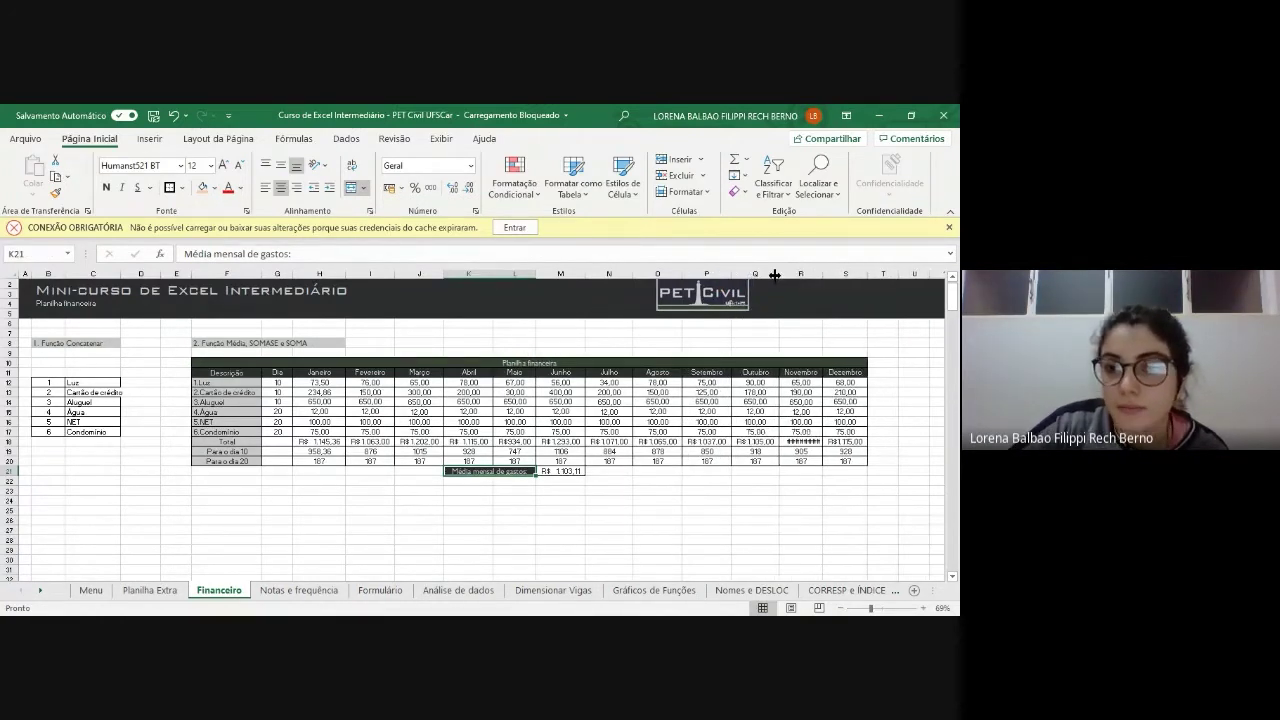
double_click(826, 273)
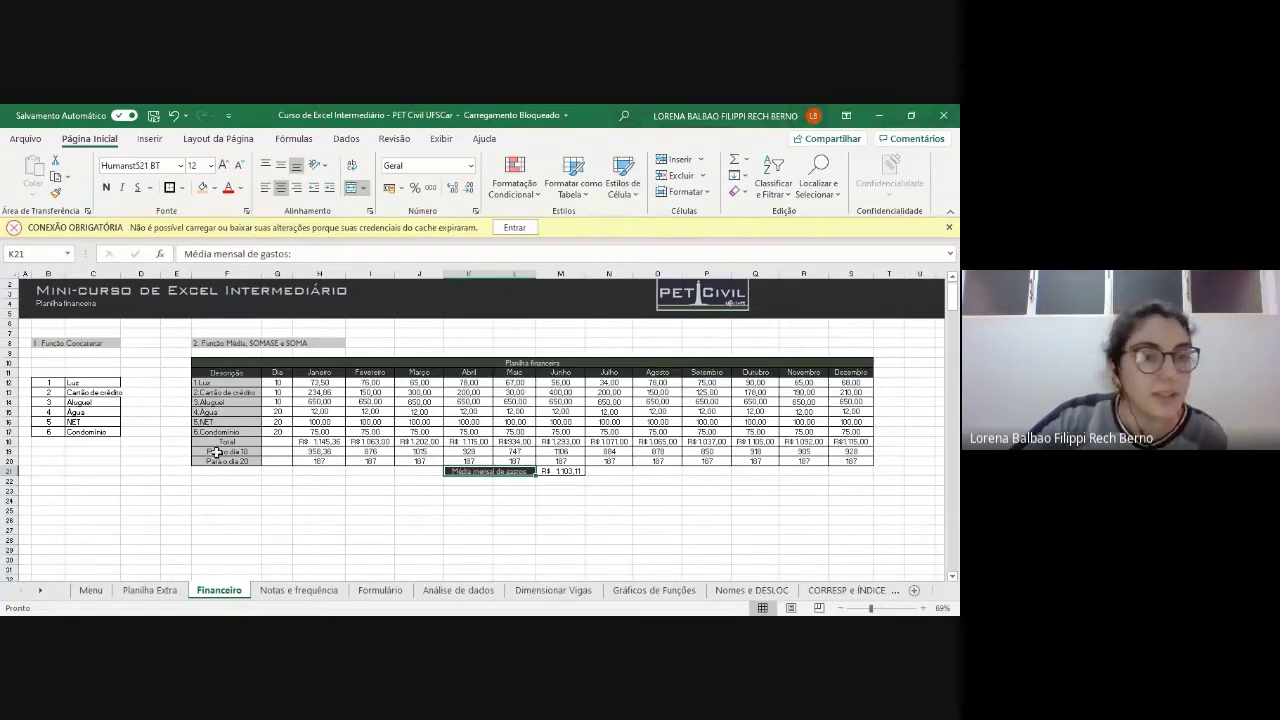
- Freeze the panes at cell F12 so the rows above it and the columns before it stay in view
click(236, 385)
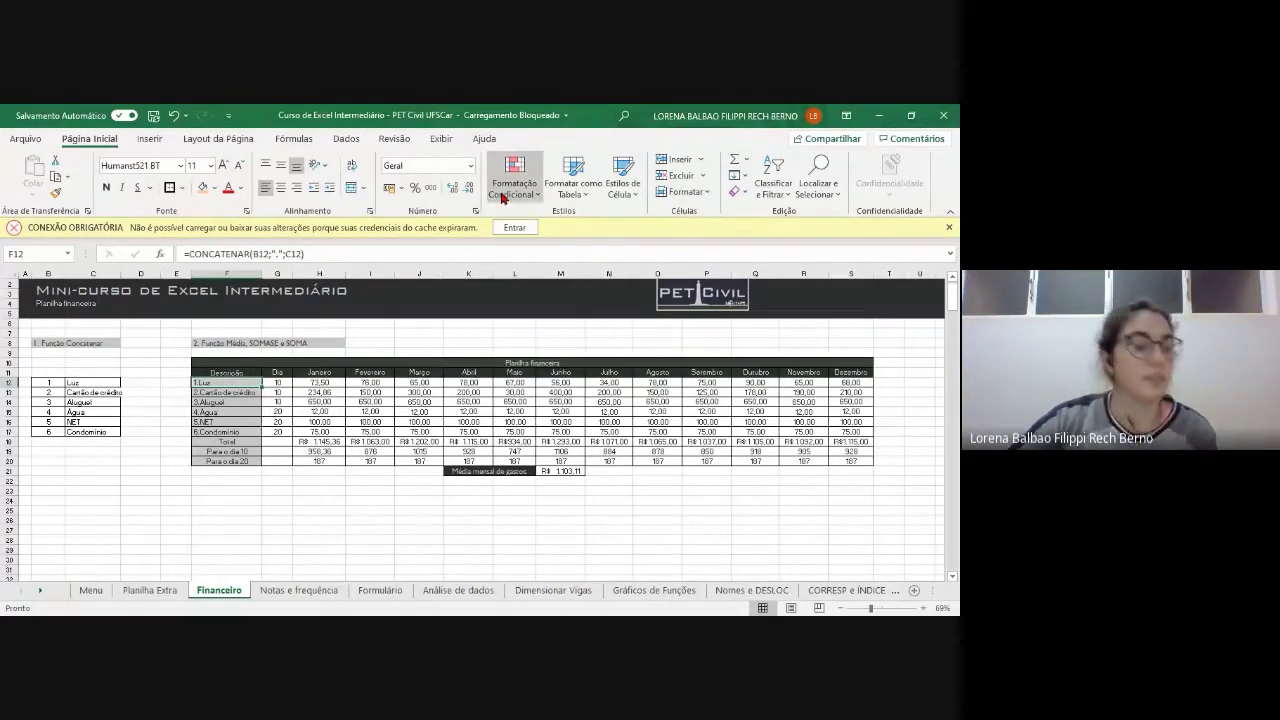
click(442, 139)
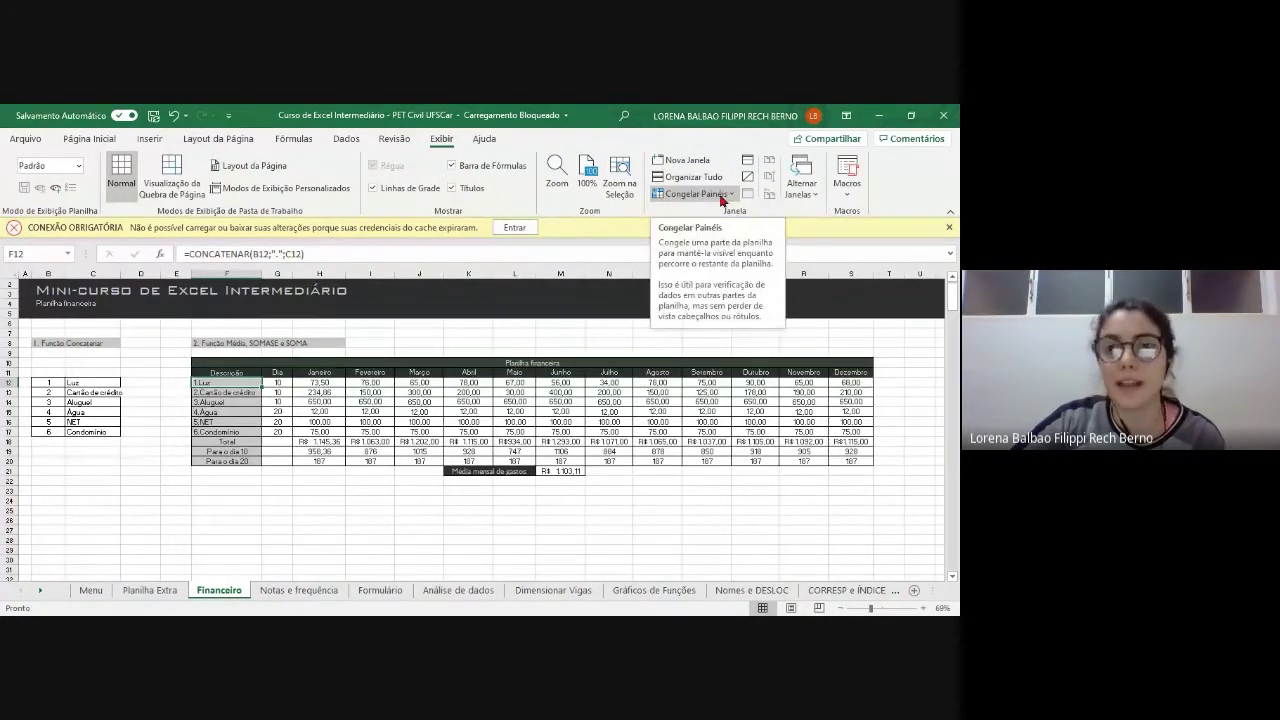
click(707, 196)
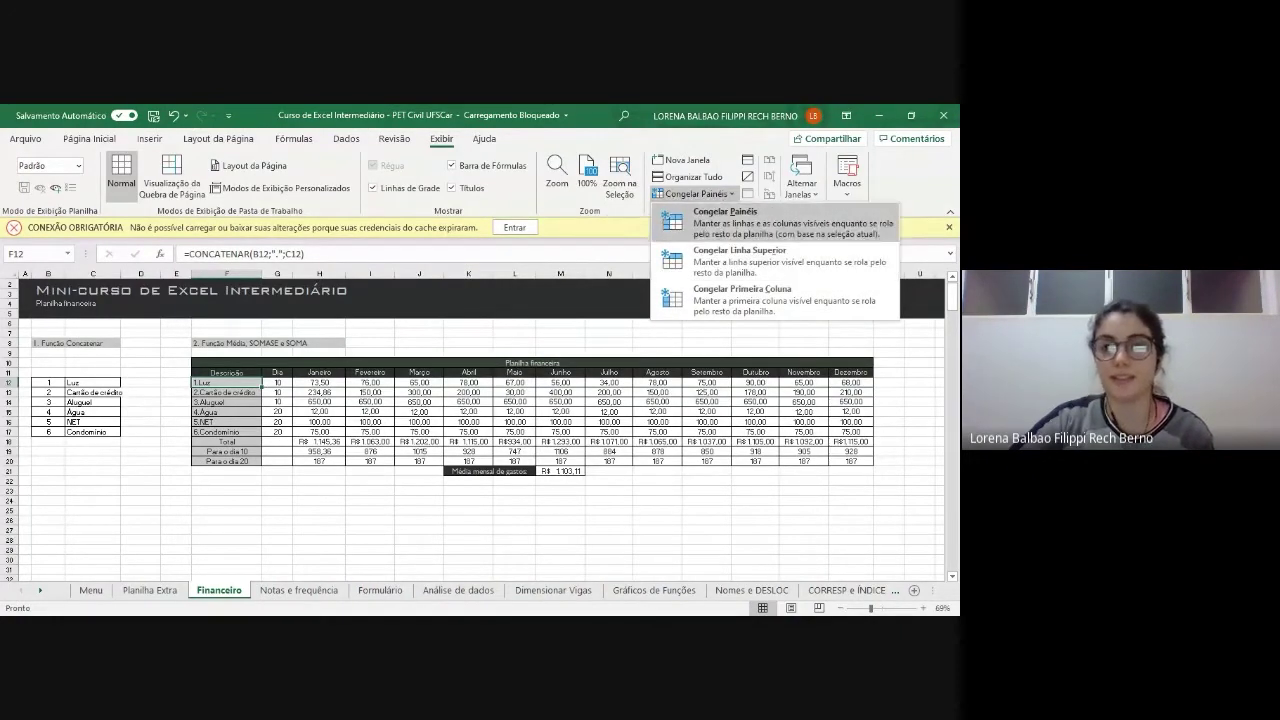
click(725, 218)
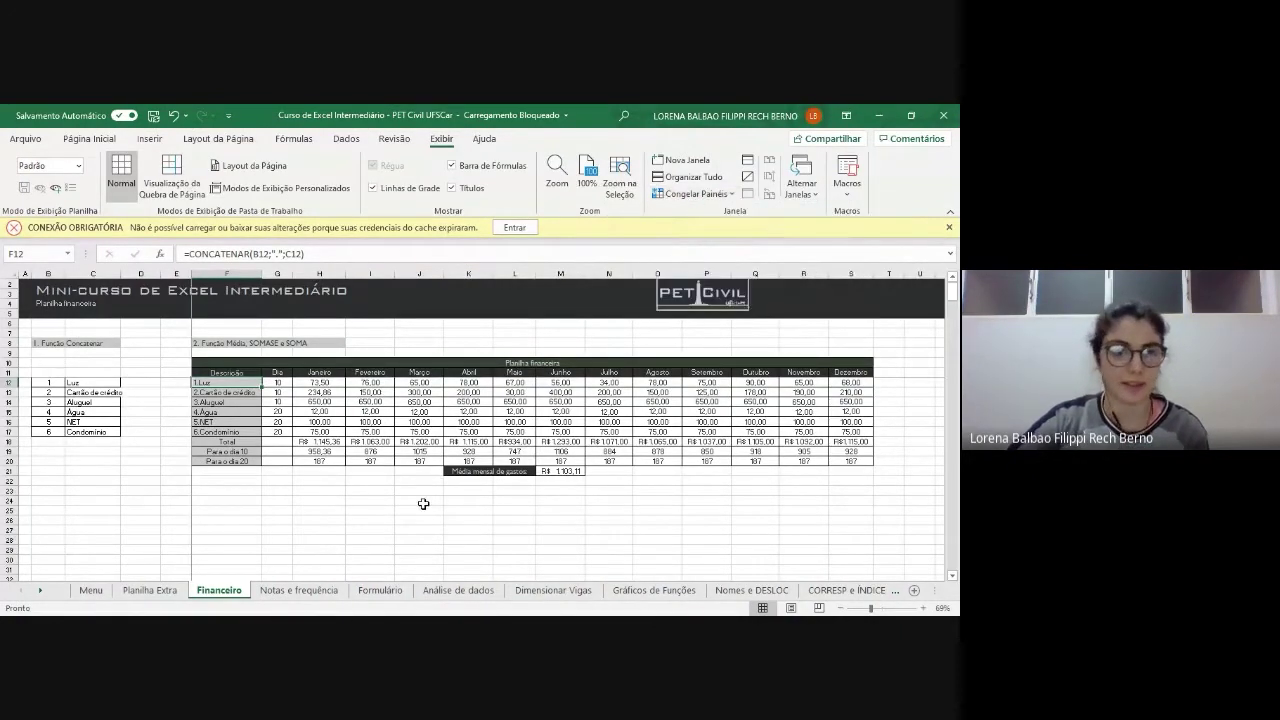
- Examine how the frozen header rows and first columns behave farther down and across the Financeiro sheet
scroll(423, 504, down, 4)
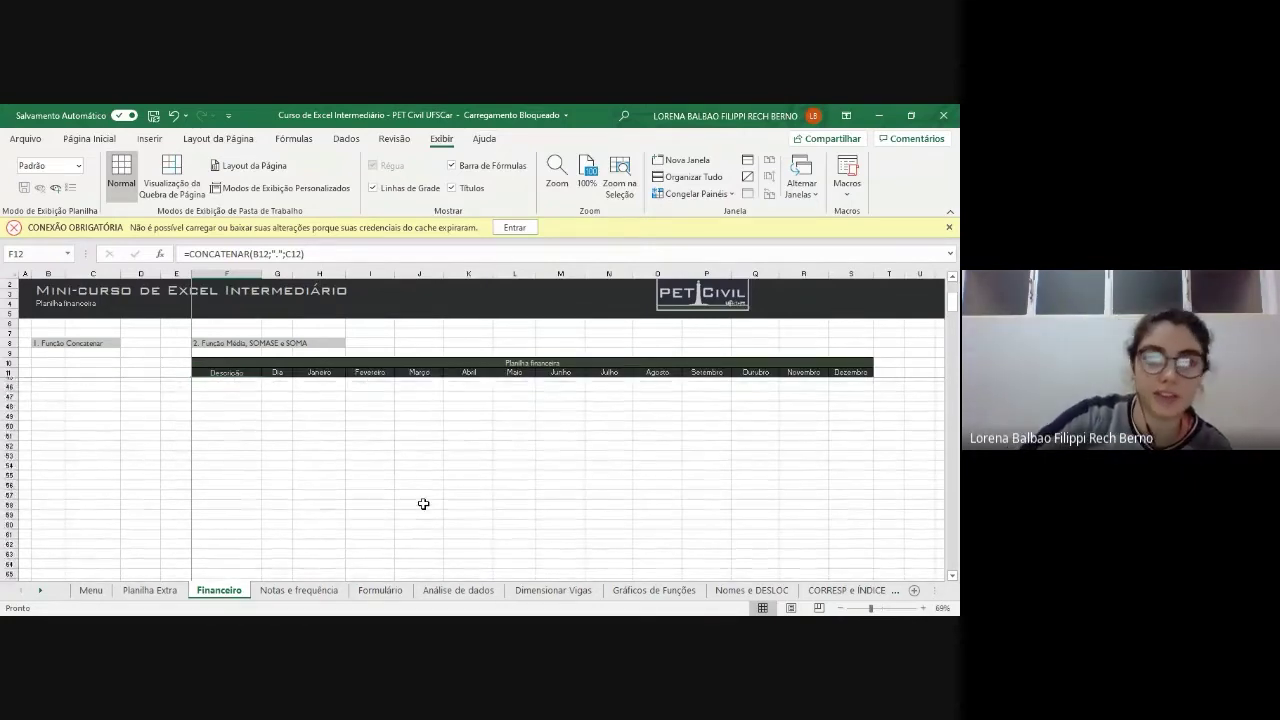
scroll(423, 504, up, 4)
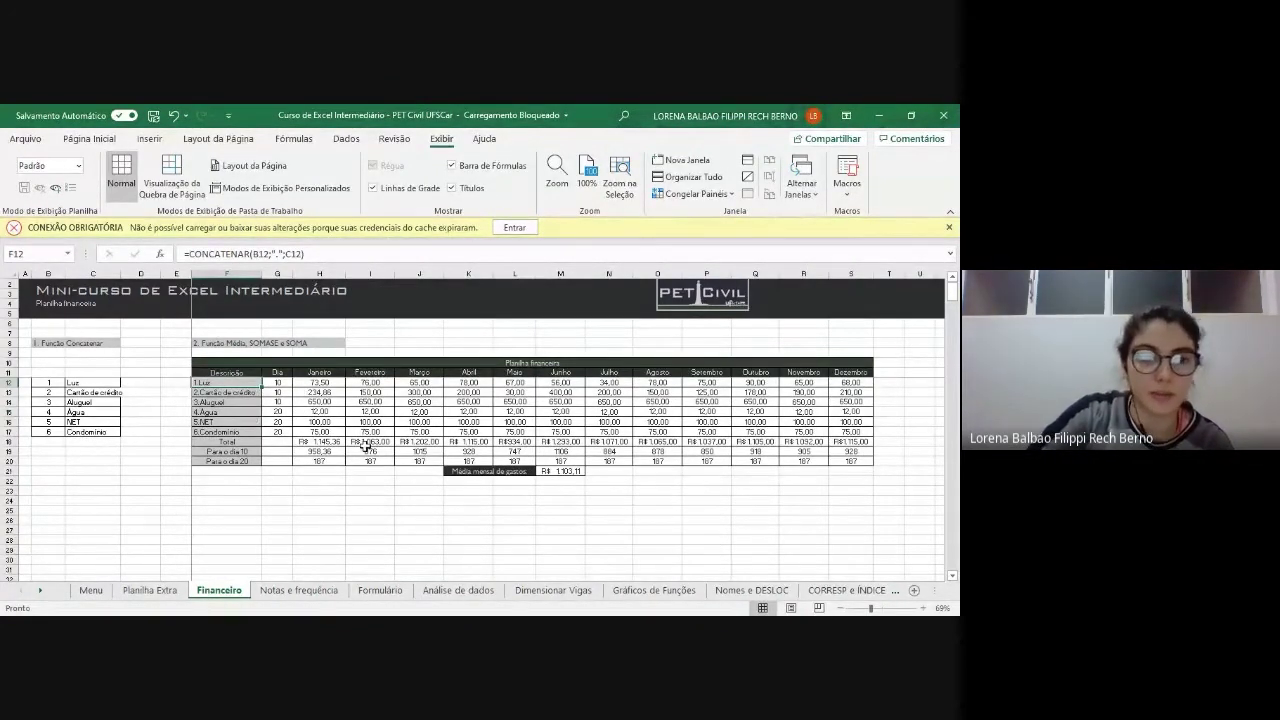
scroll(365, 445, right, 8)
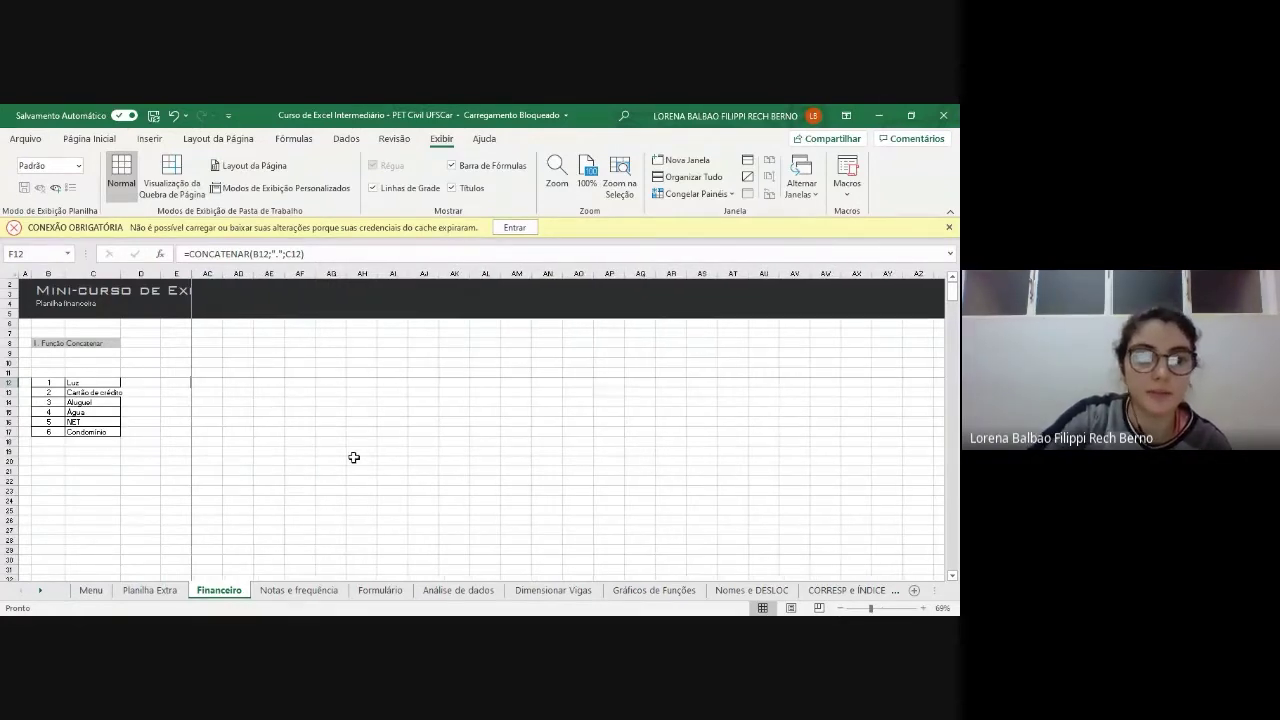
scroll(354, 457, left, 8)
scroll(354, 457, down, 20)
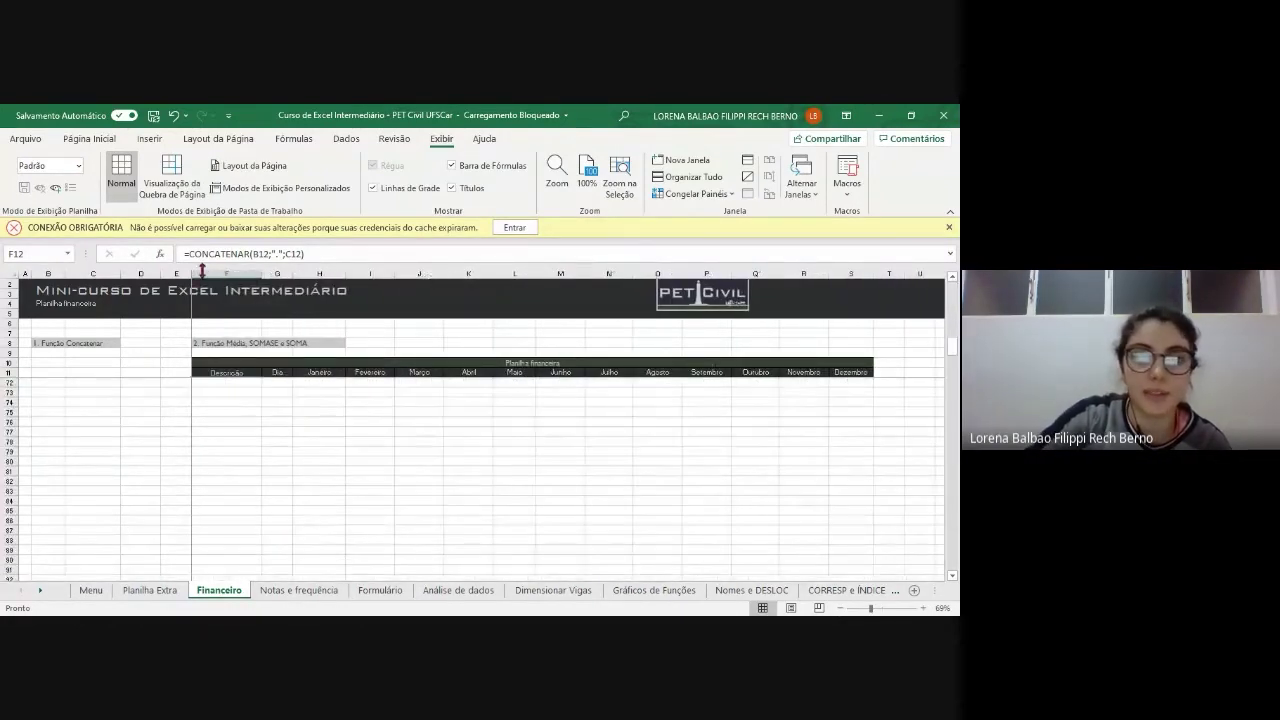
scroll(200, 480, up, 20)
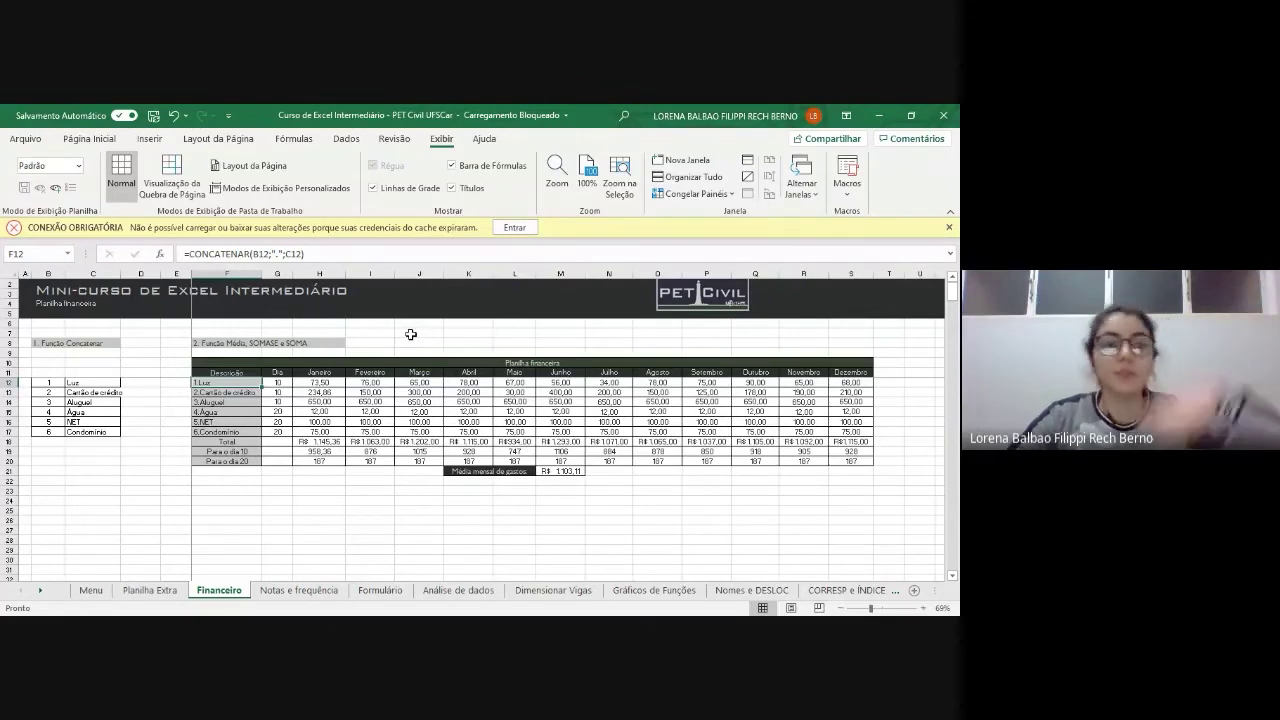
scroll(396, 435, down, 20)
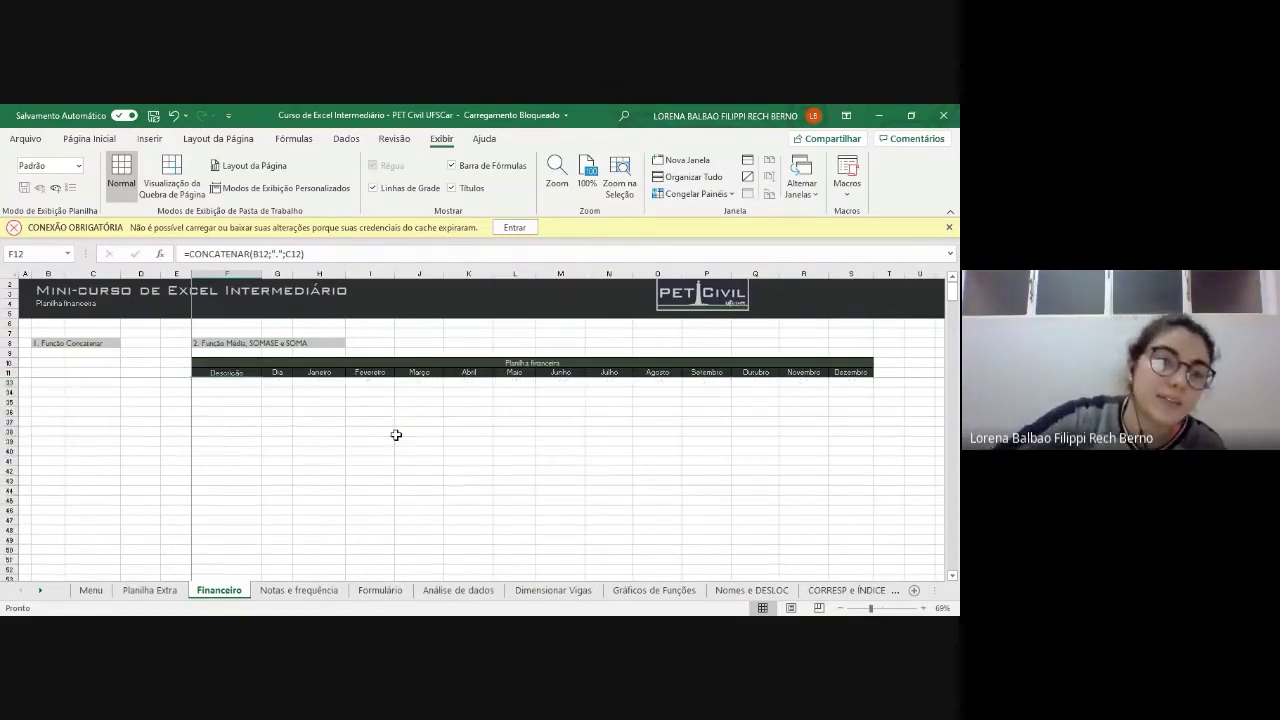
scroll(396, 435, down, 2)
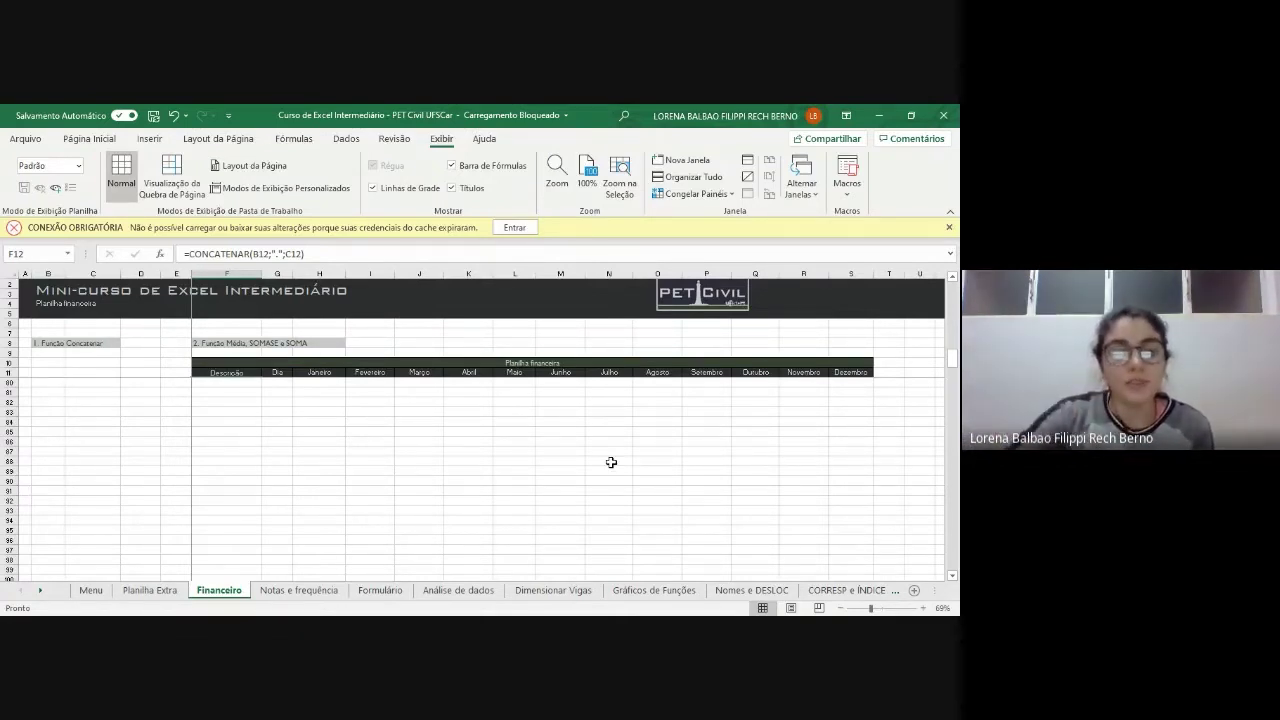
scroll(611, 462, up, 20)
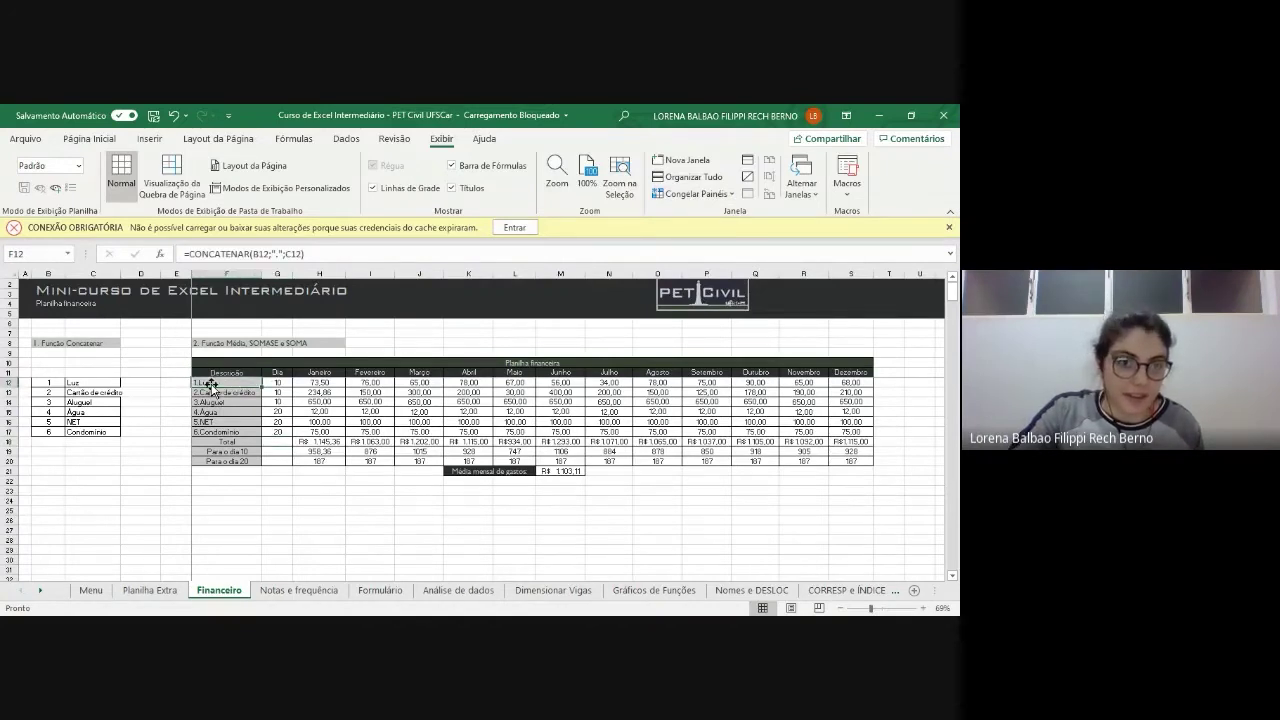
- Unfreeze the panes of the Financeiro sheet and select the empty cell J25 below the table
click(698, 193)
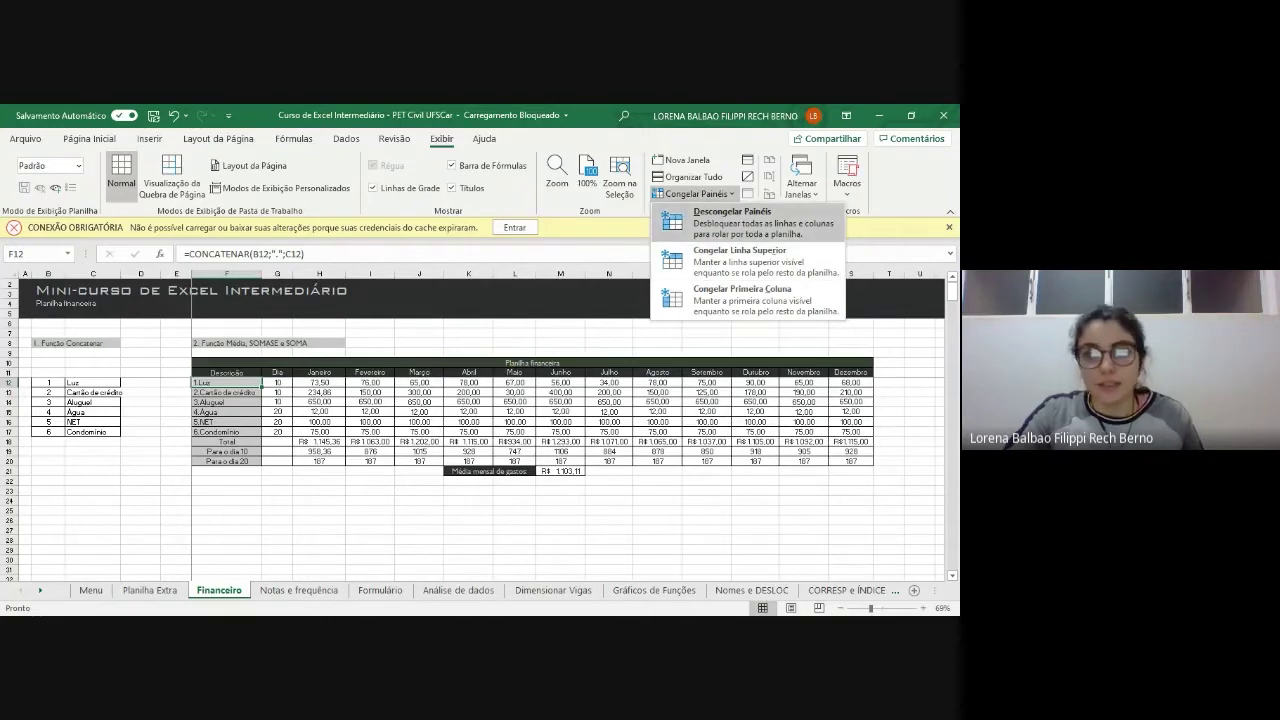
click(732, 218)
click(429, 511)
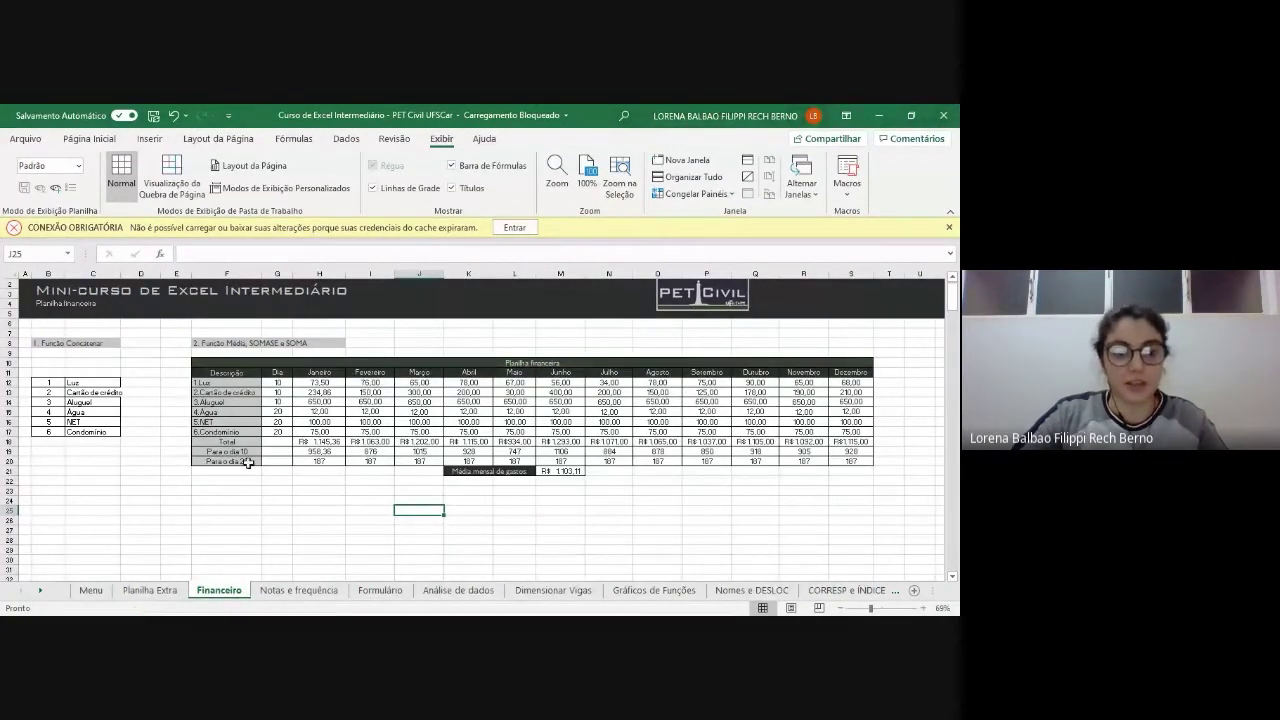
- View the beginning of the Notas e frequência sheet, return to Financeiro and show the options for inserting objects
click(293, 596)
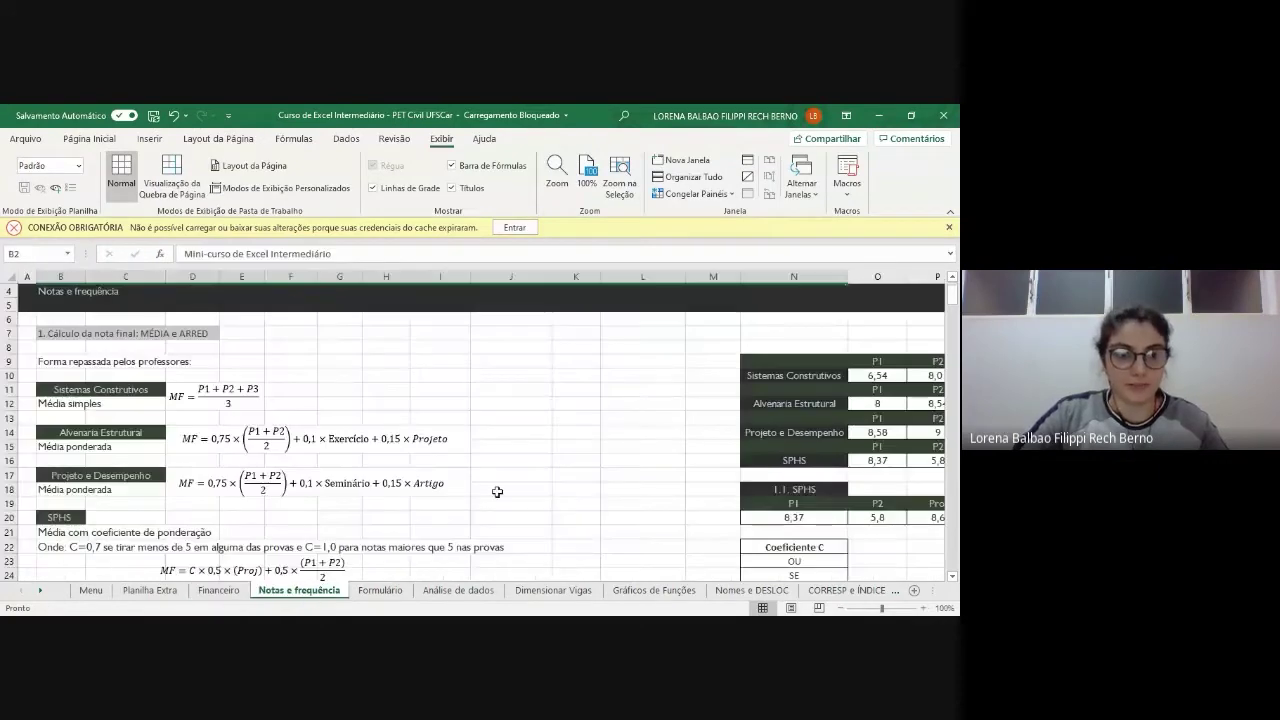
scroll(497, 491, up, 1)
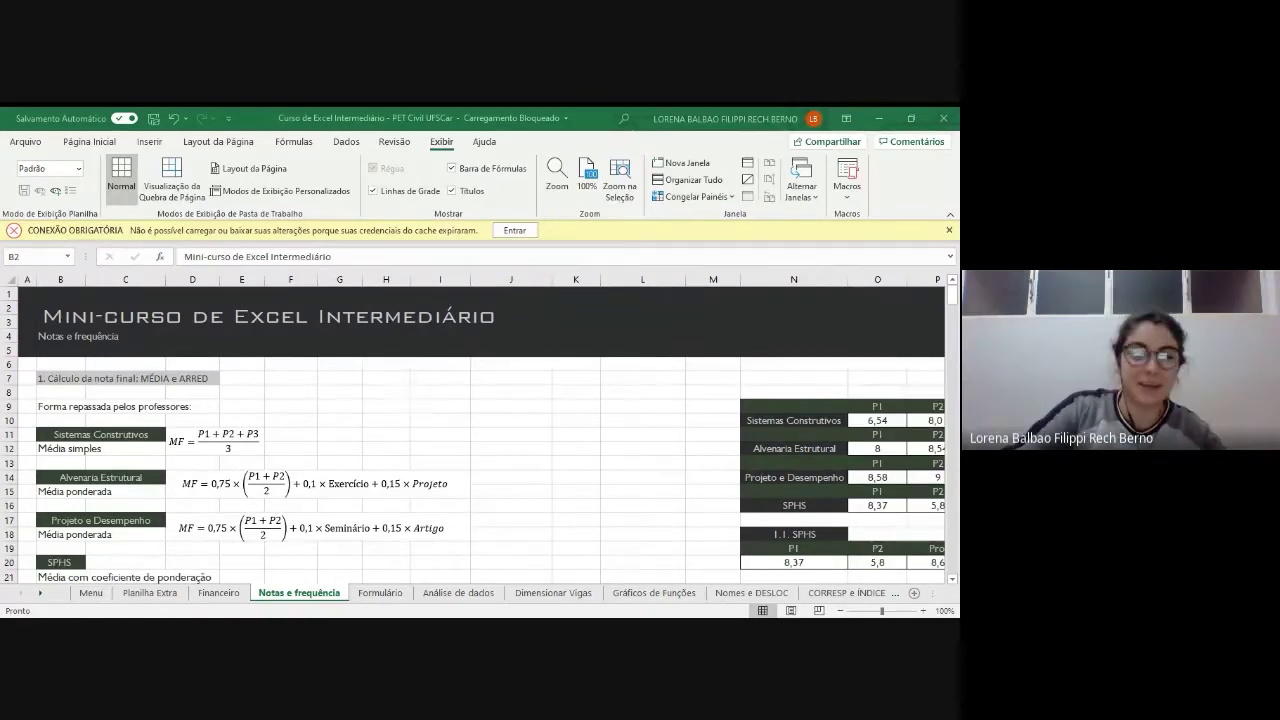
click(218, 592)
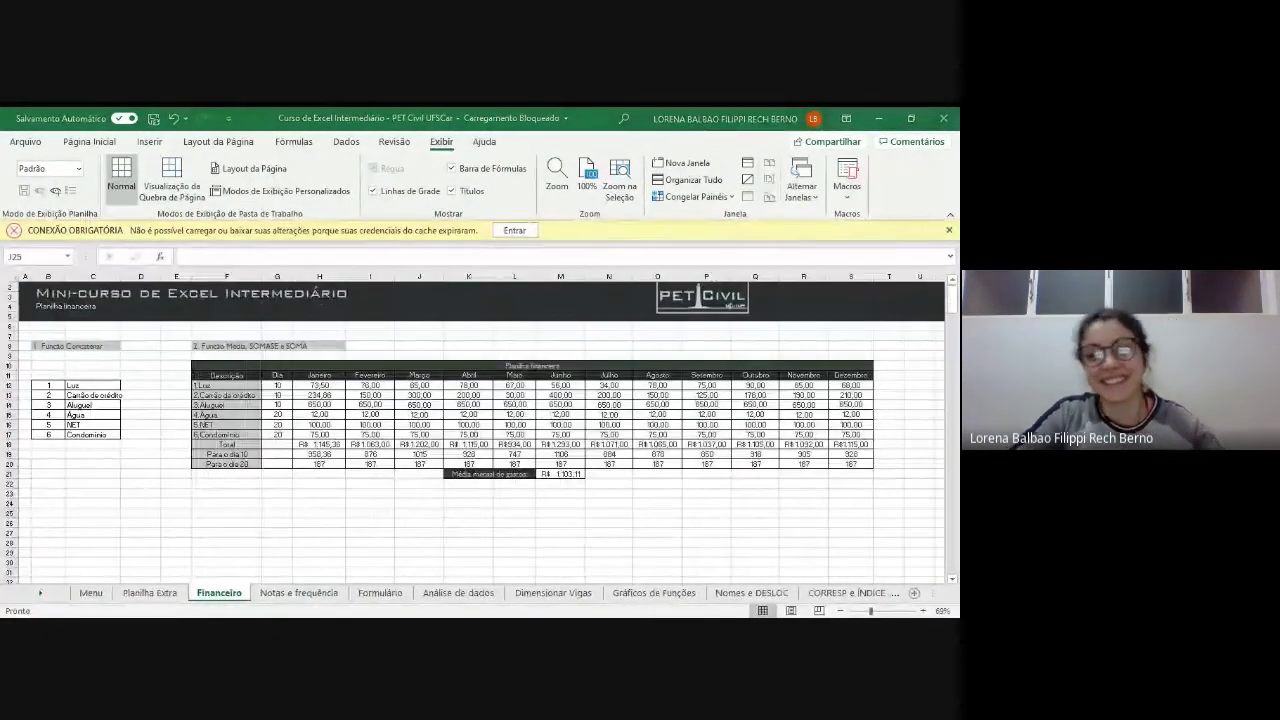
click(150, 140)
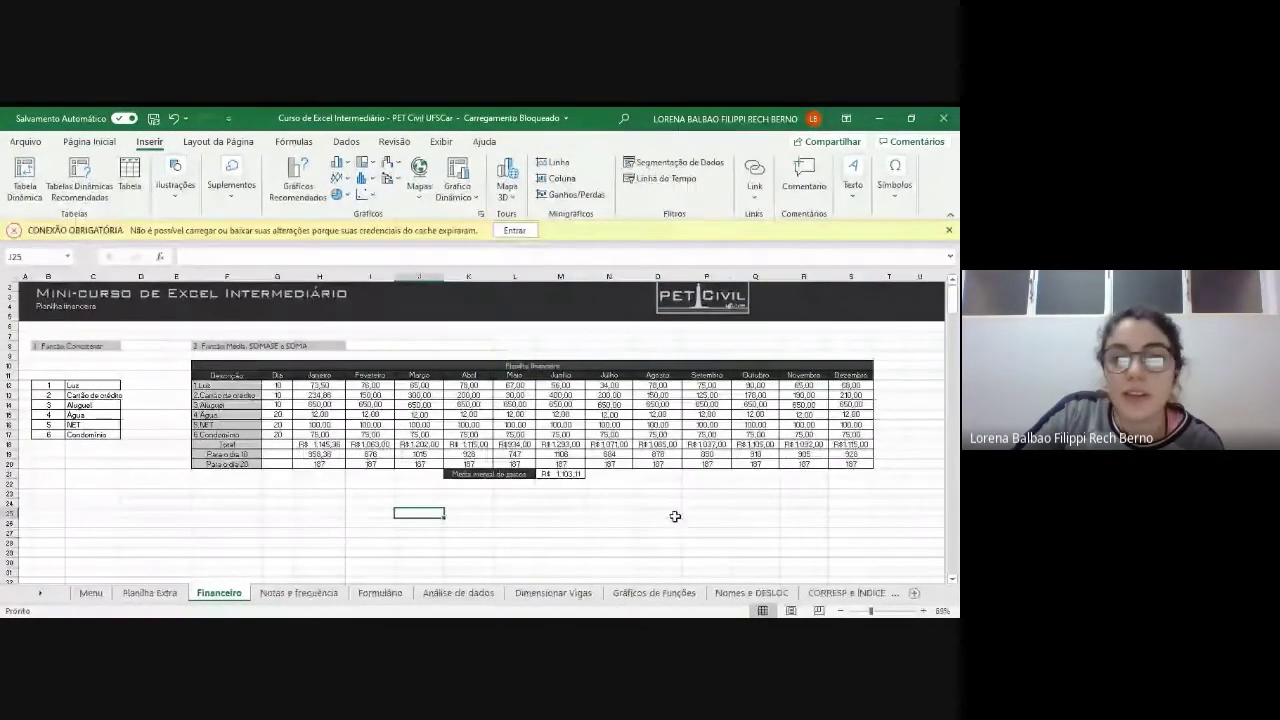
- Try the accounting number format on the Para o dia 10 and Para o dia 20 amounts, H19:S20, and undo it
drag(335, 455, 860, 462)
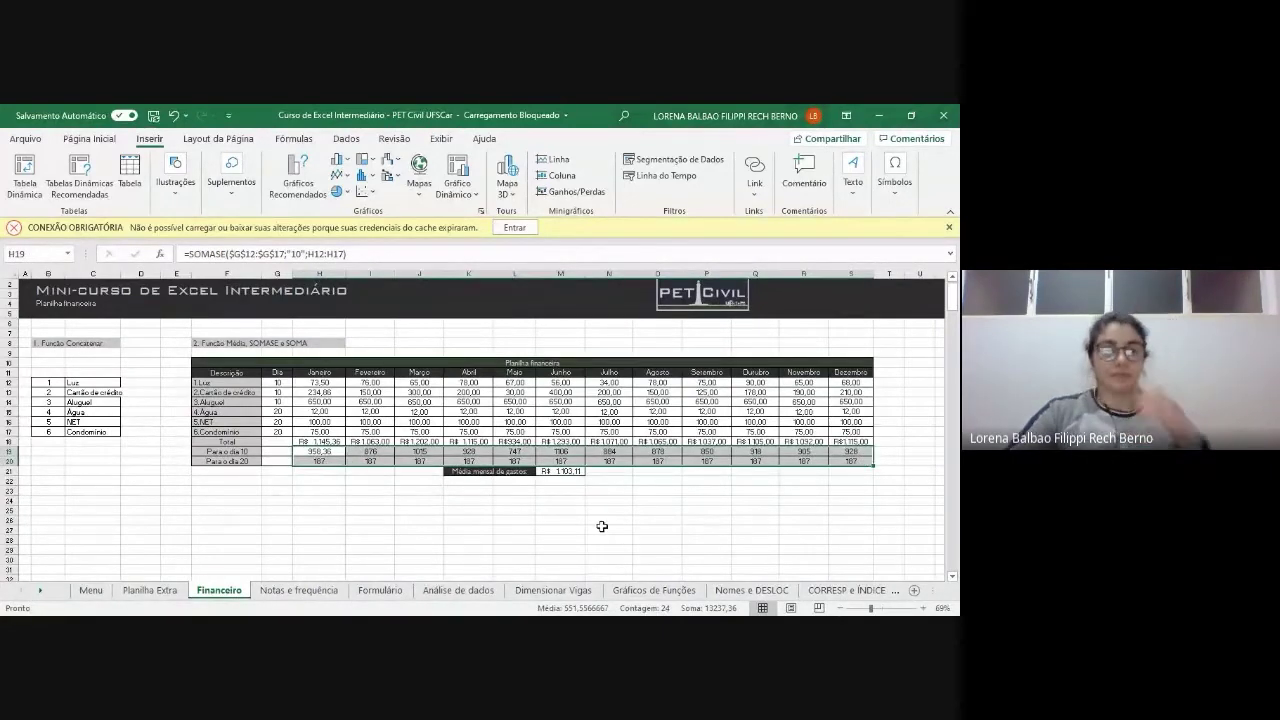
drag(320, 455, 853, 461)
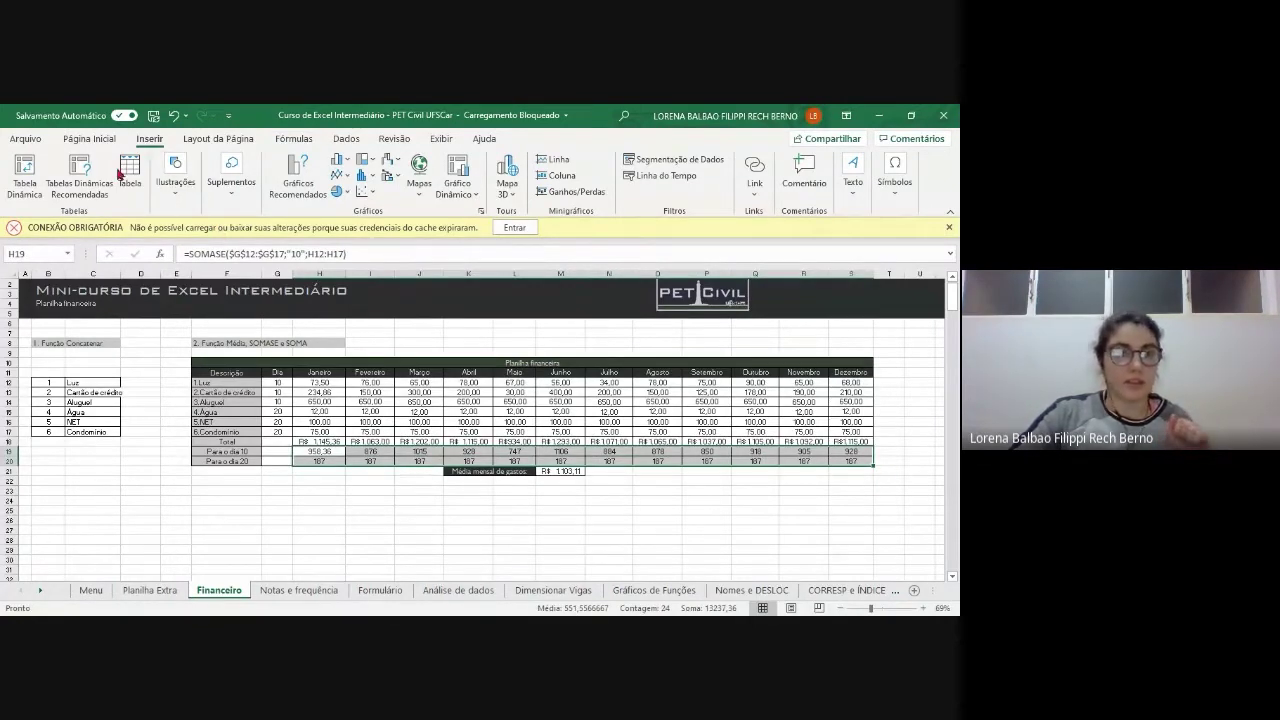
click(88, 140)
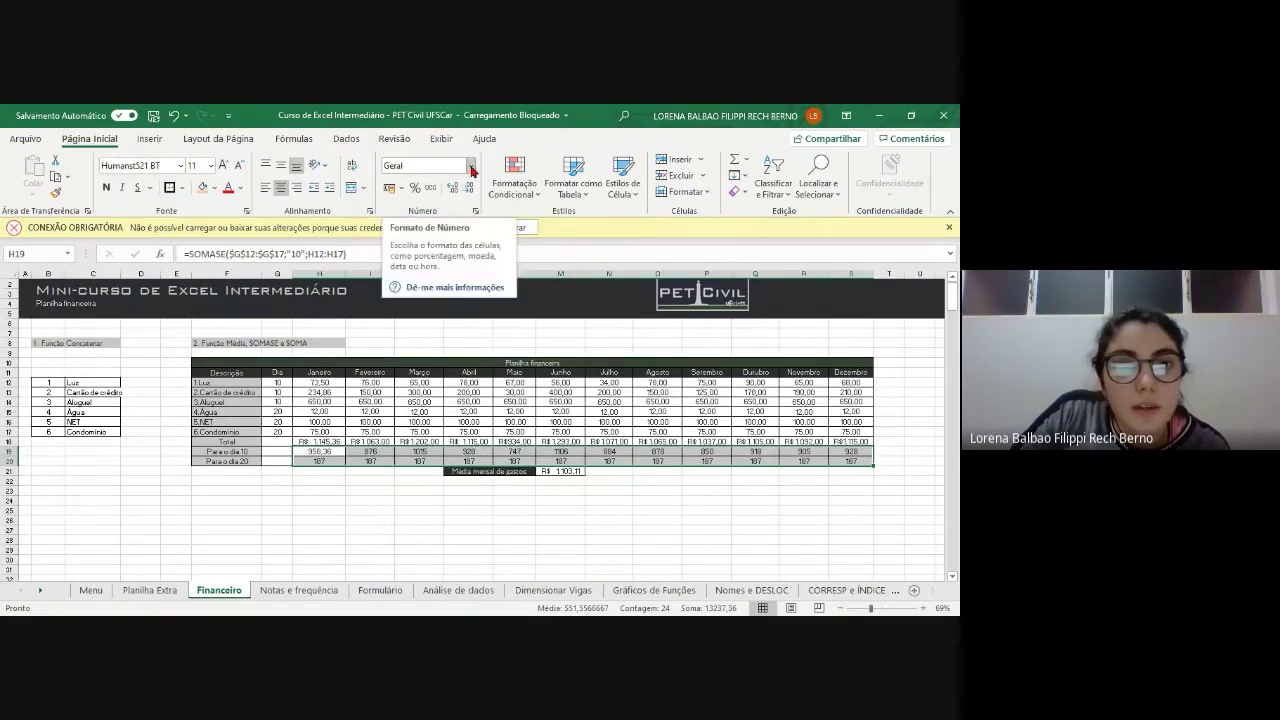
click(392, 190)
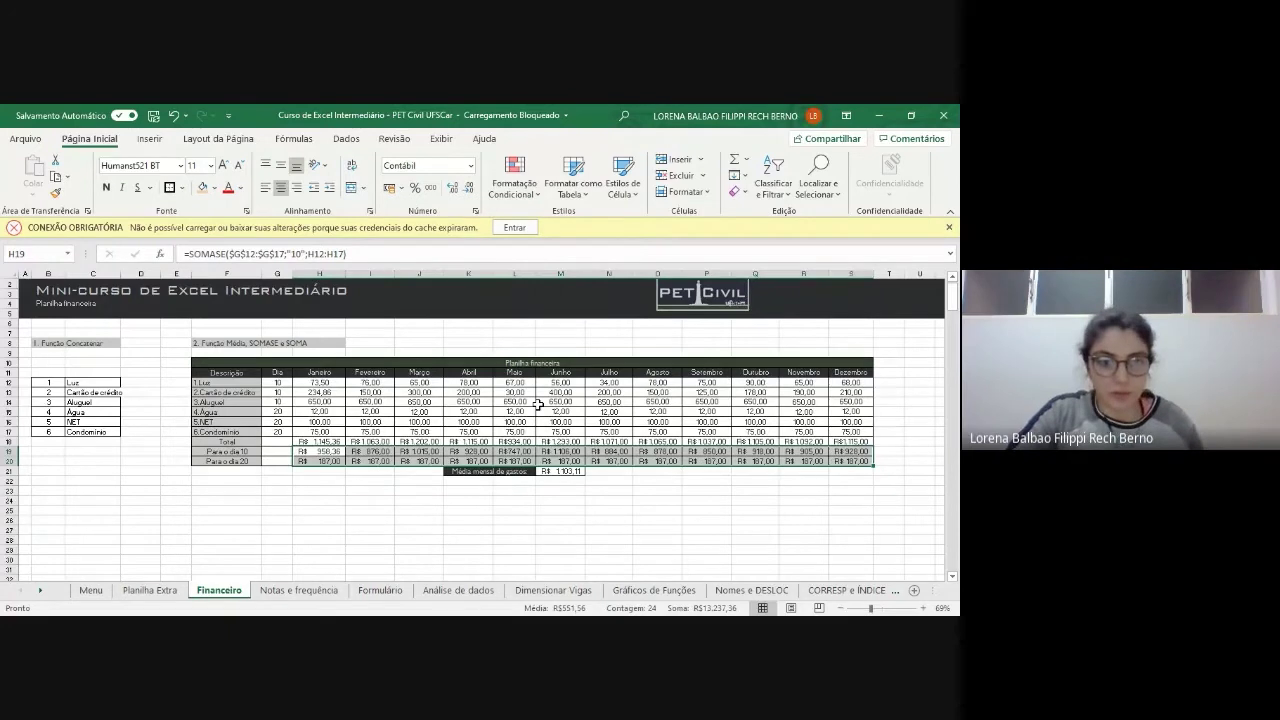
key(ctrl+z)
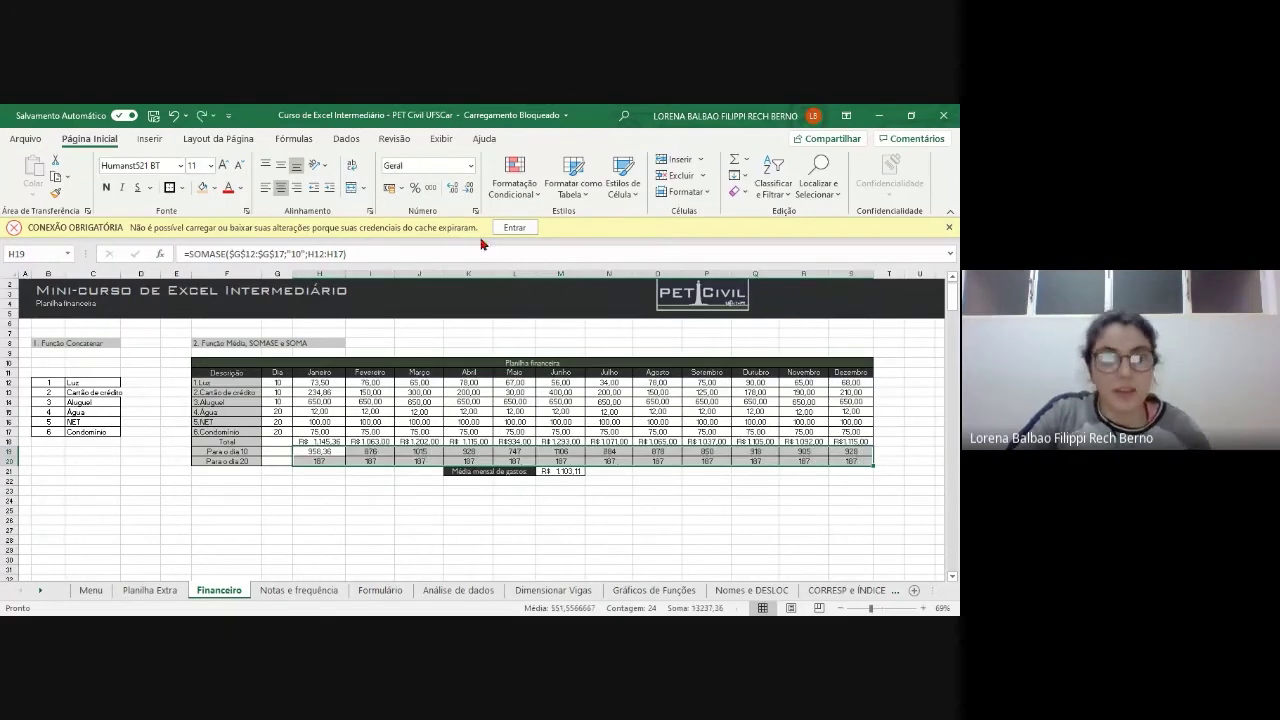
- Try the preset Contábil format on the selected H19:S20 amounts and undo the change
click(471, 168)
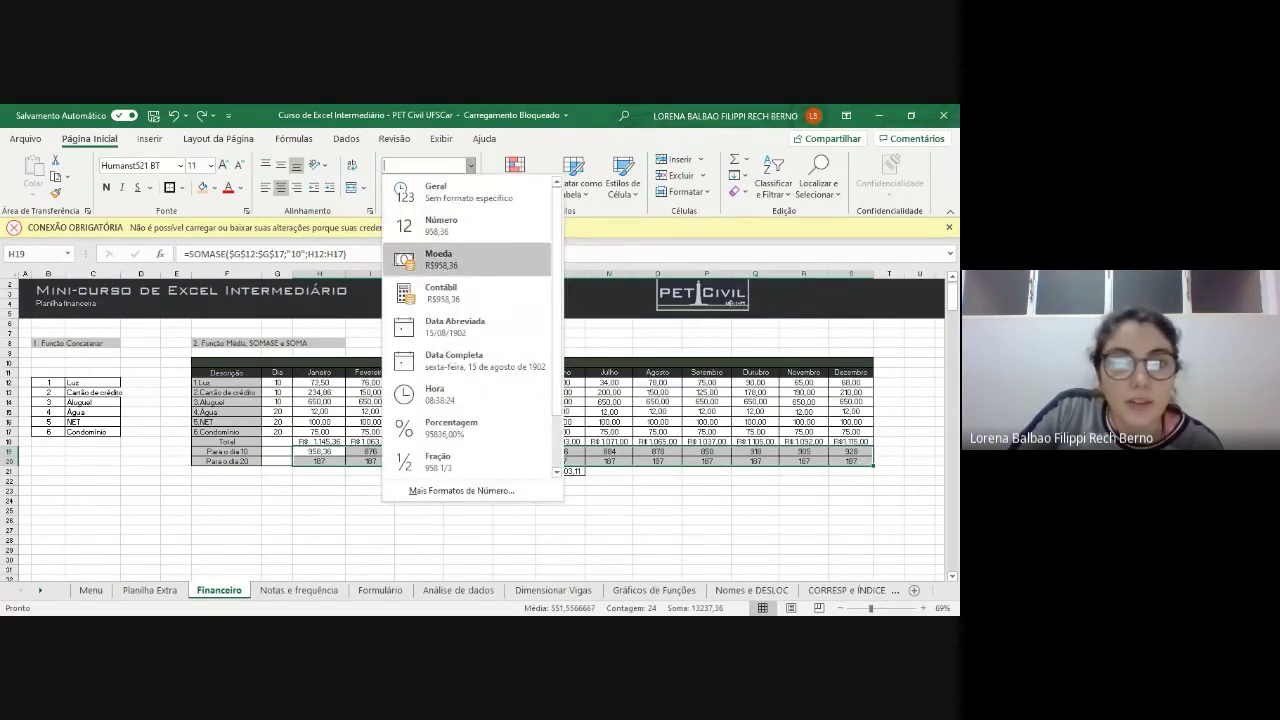
click(455, 293)
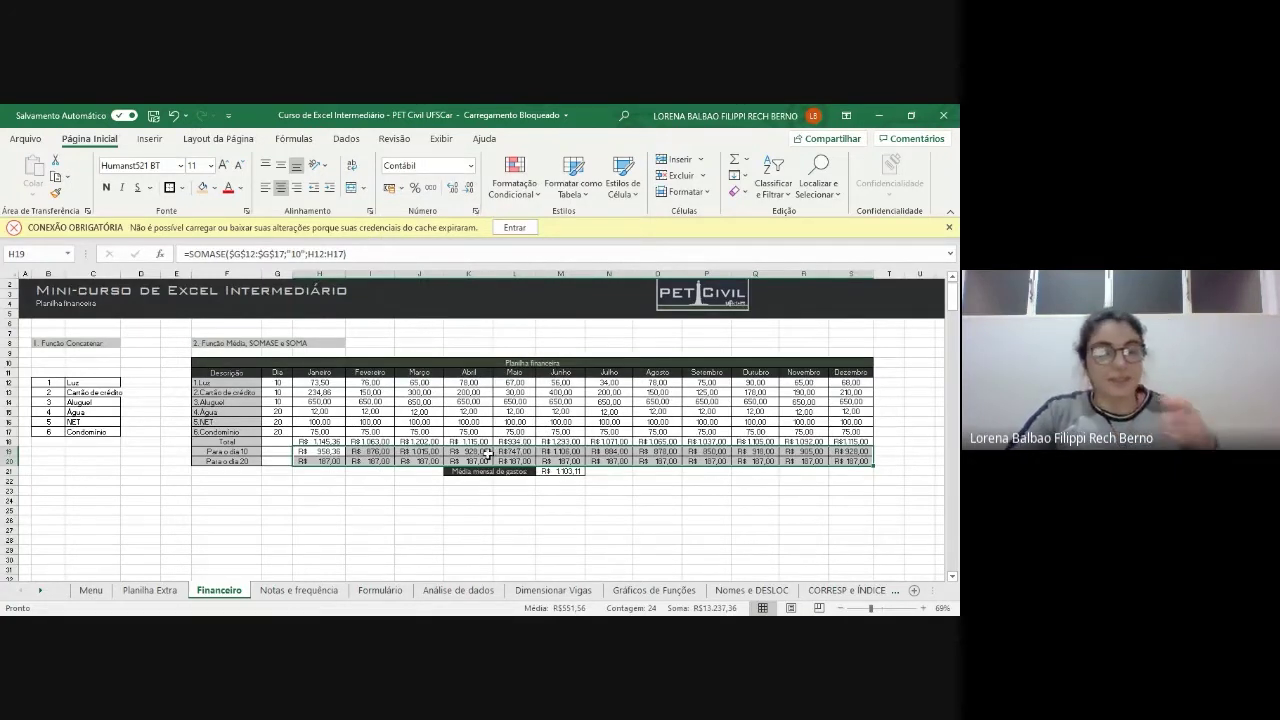
key(ctrl+z)
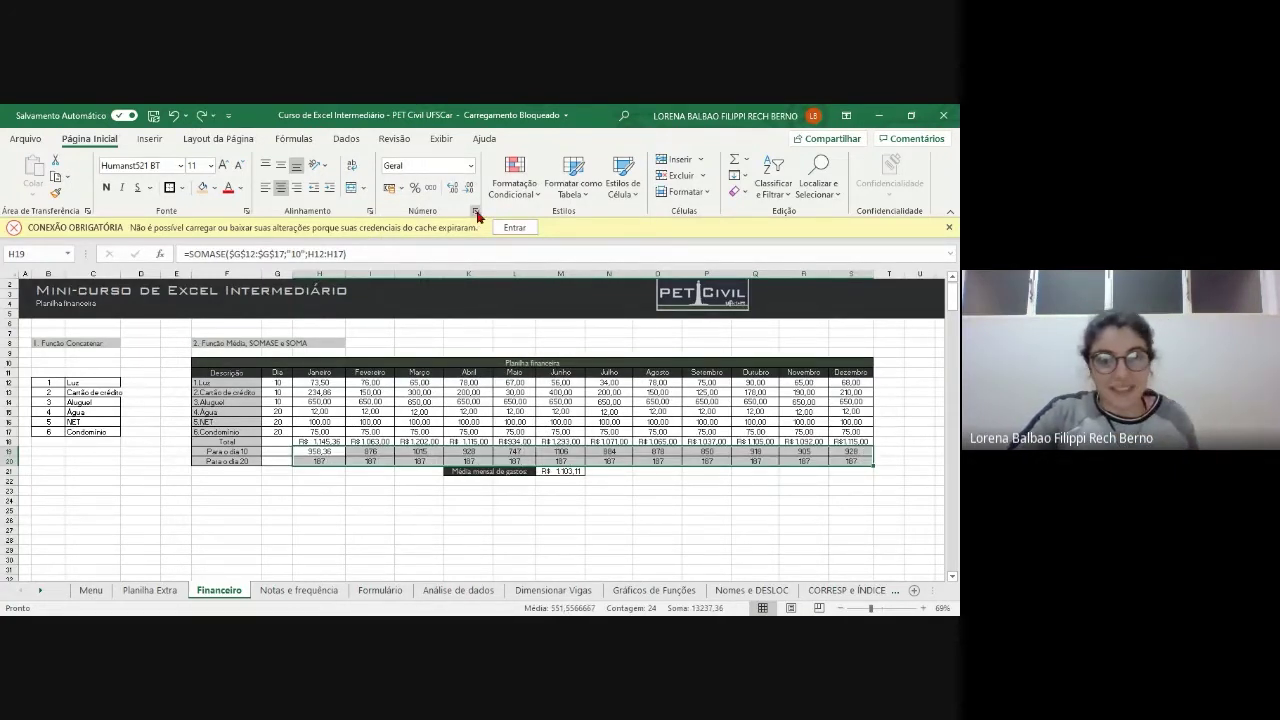
- Format cells H19:S20 with the Contábil category, using 2 decimal places and the R$ symbol
click(476, 211)
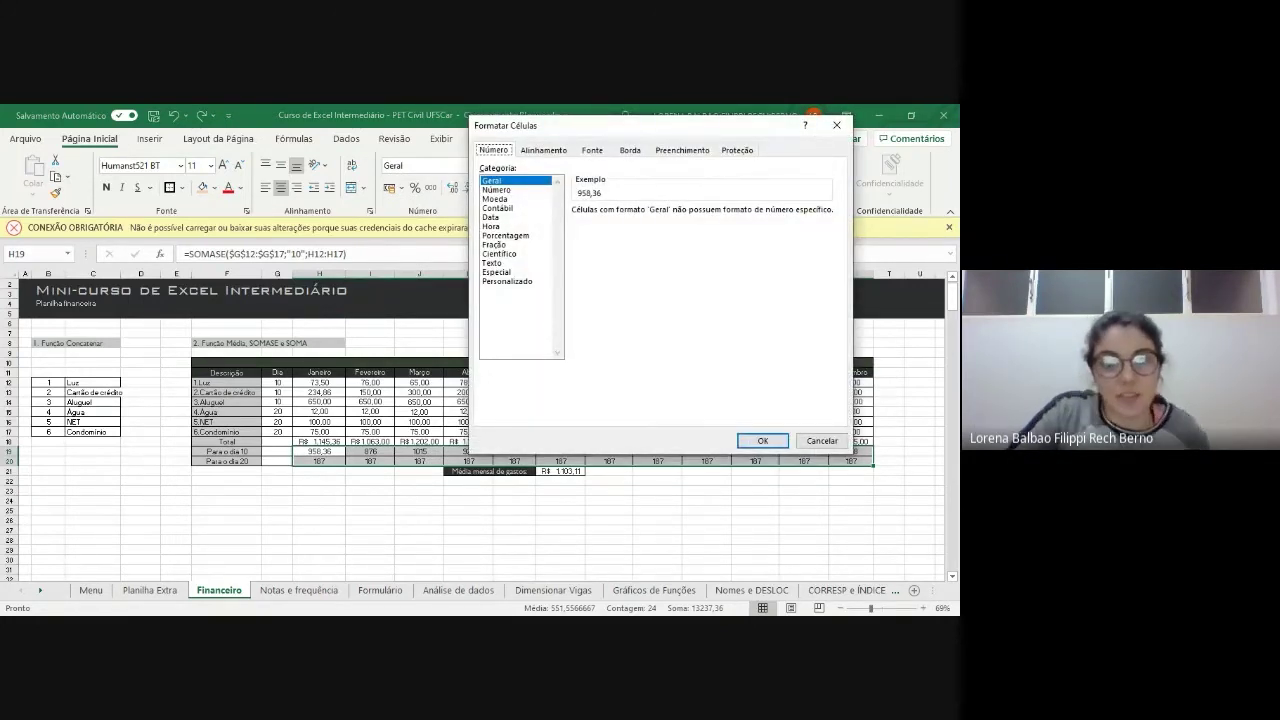
click(497, 207)
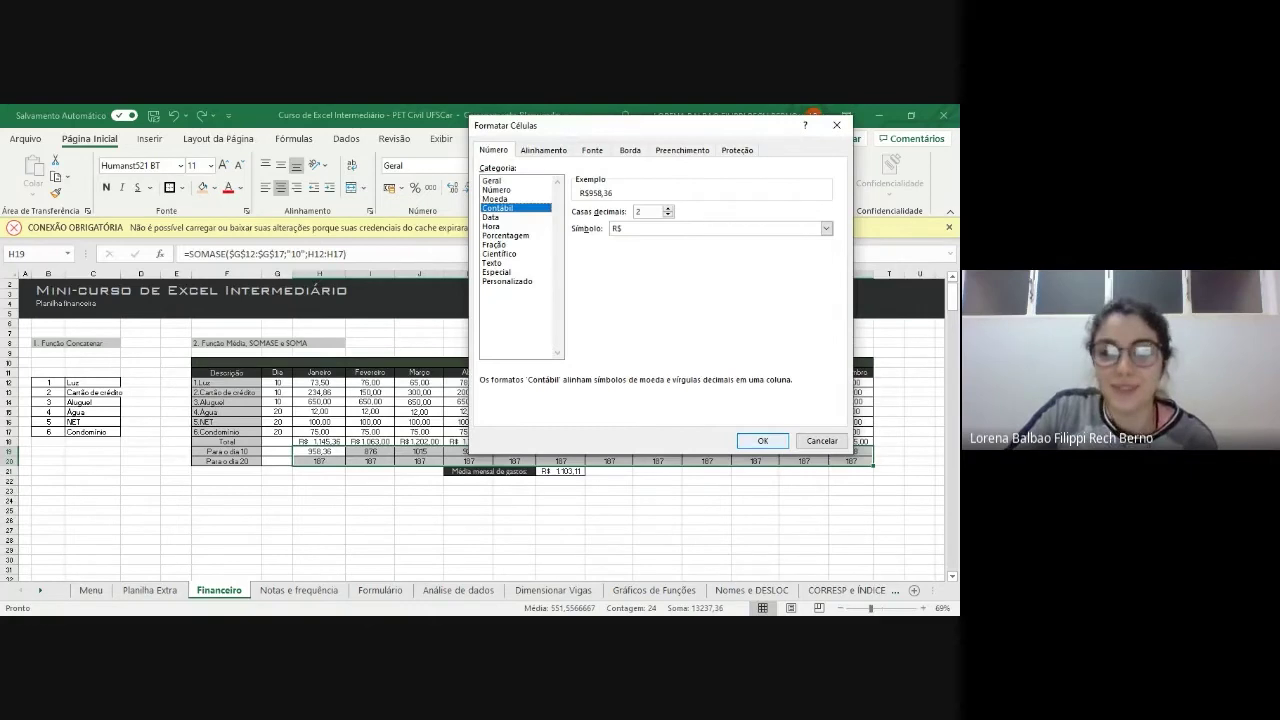
key(Return)
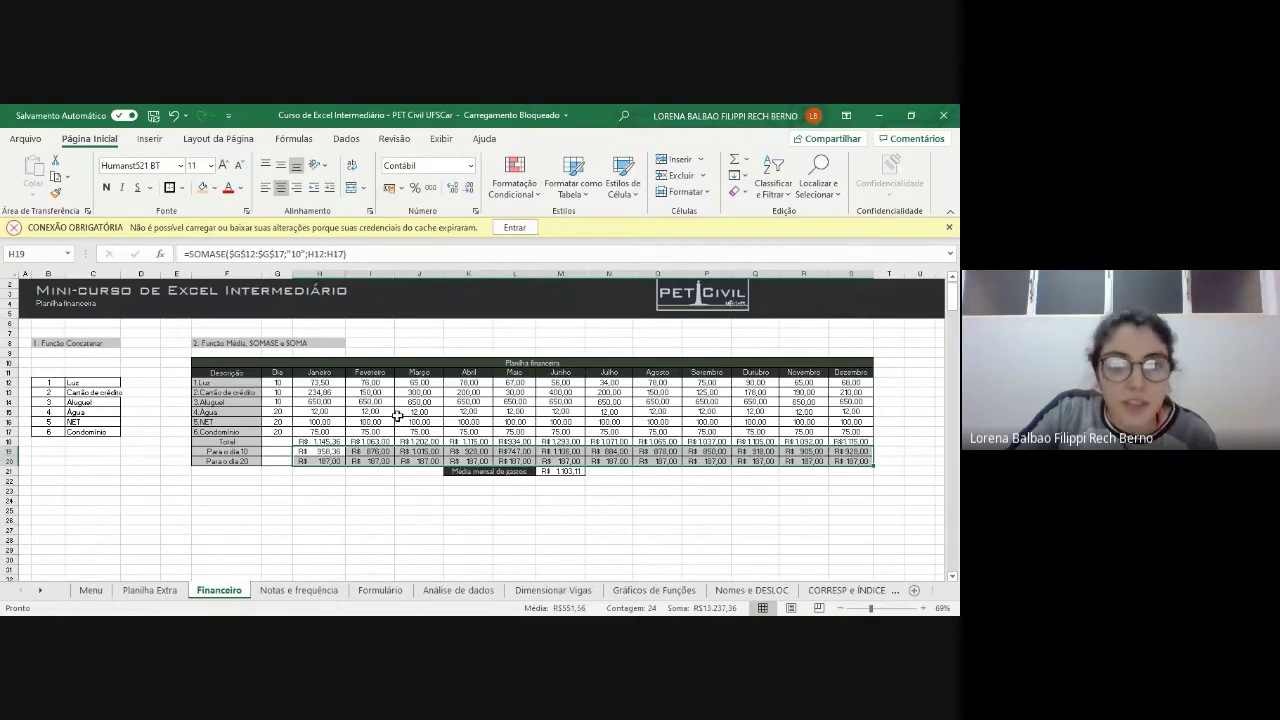
click(472, 168)
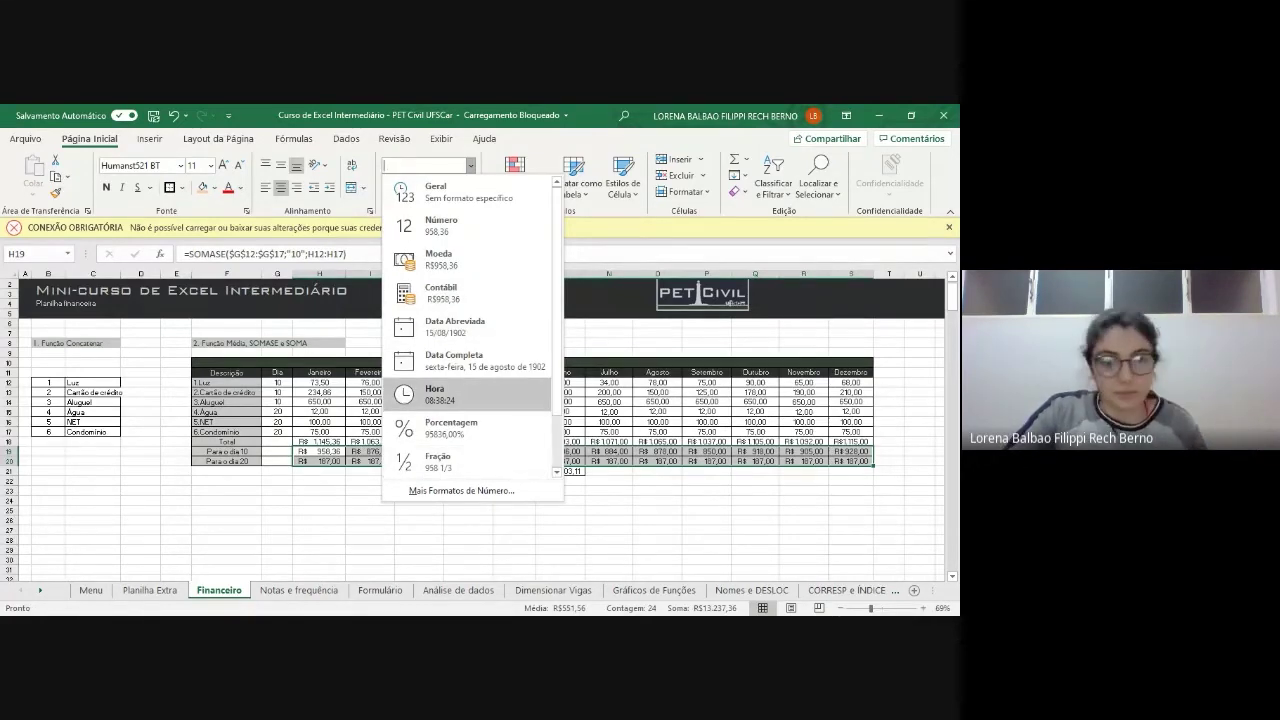
click(566, 534)
click(561, 501)
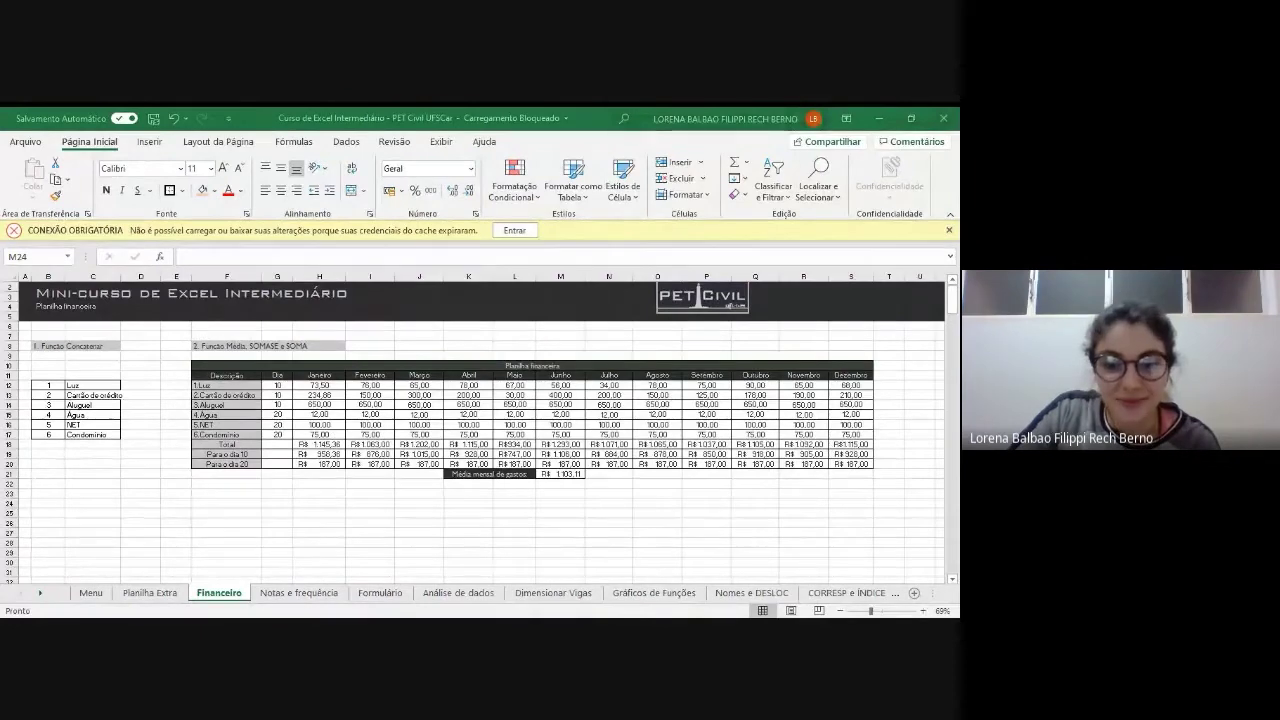
- Go to the Formulário sheet and look through its response rows
key(alt+Tab)
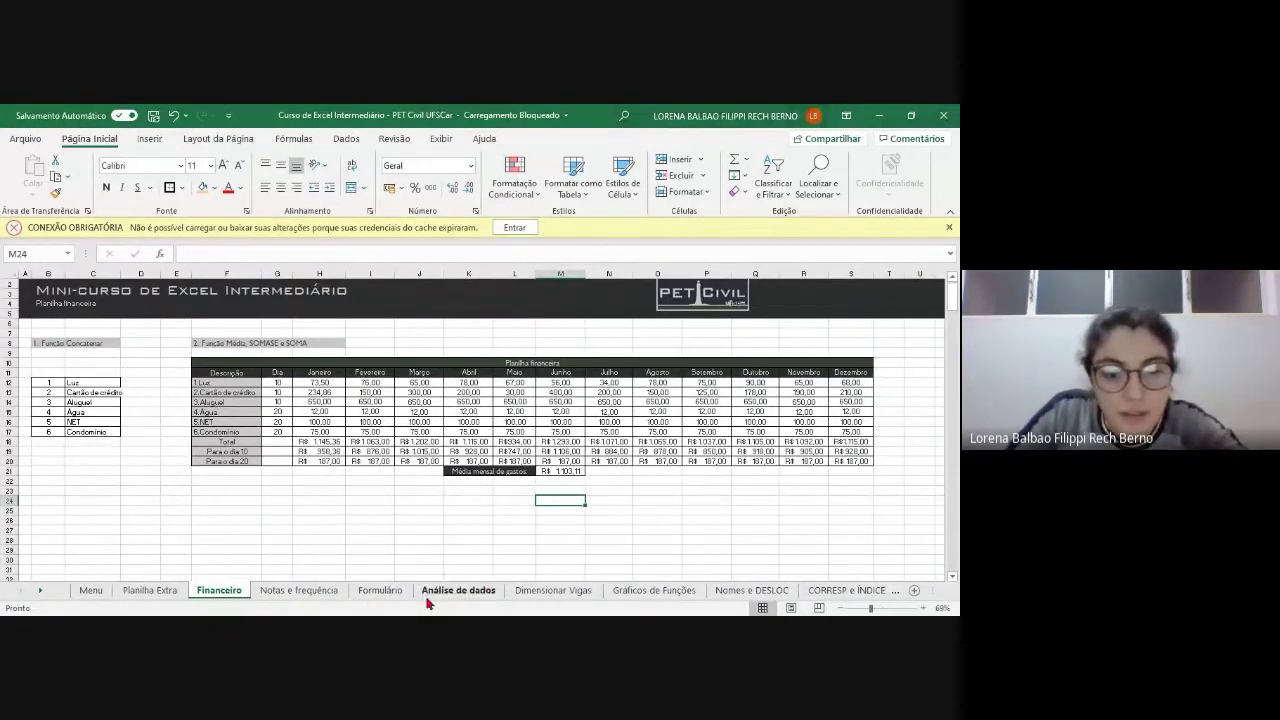
click(457, 592)
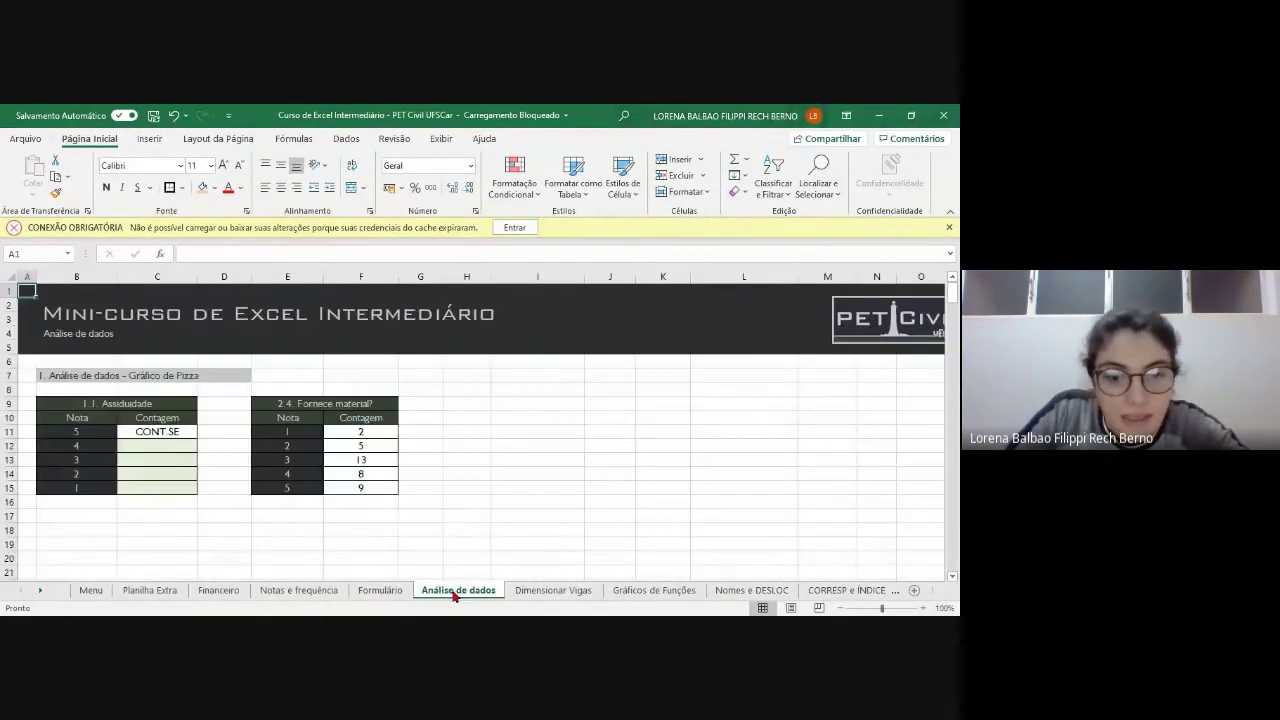
click(553, 591)
click(378, 597)
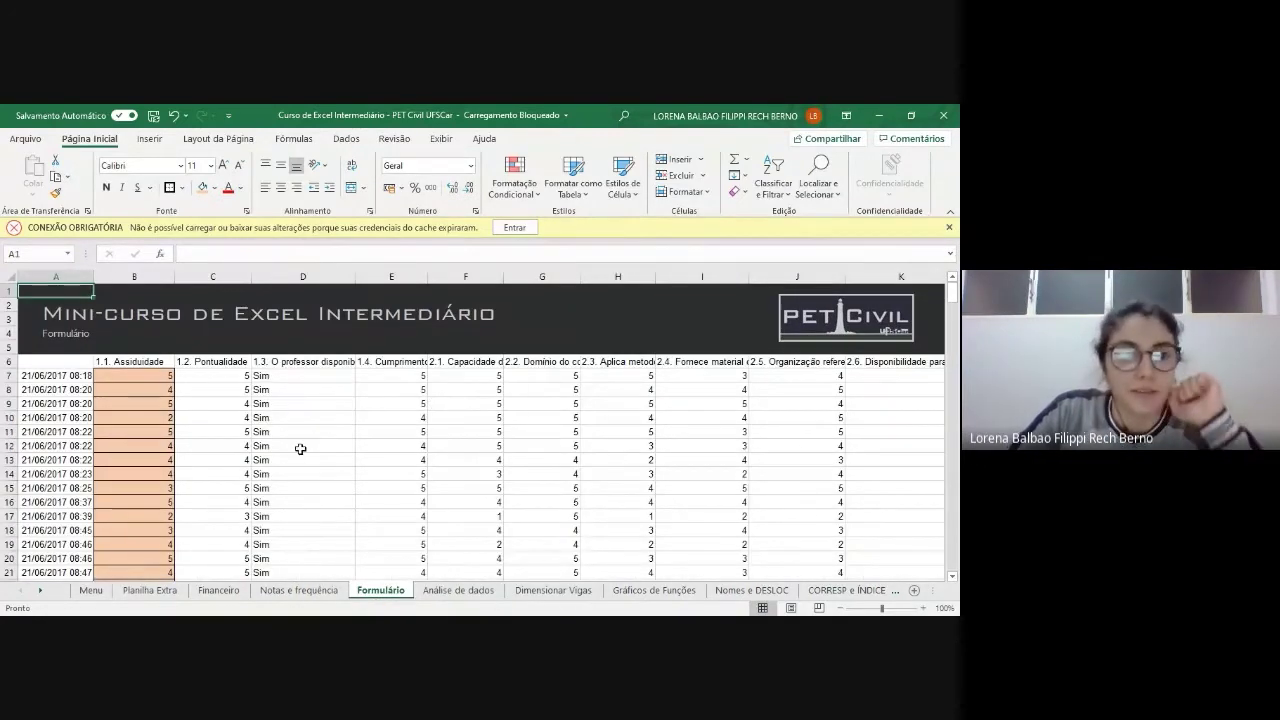
scroll(500, 449, down, 3)
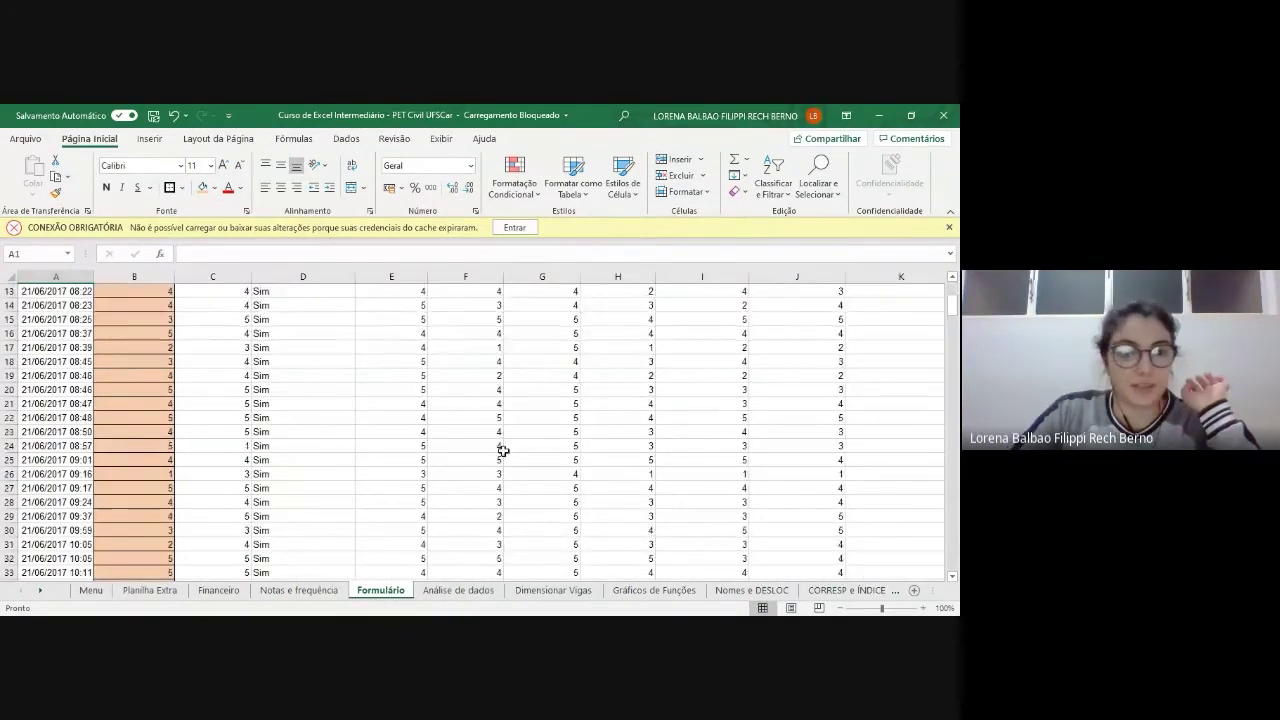
scroll(505, 480, up, 3)
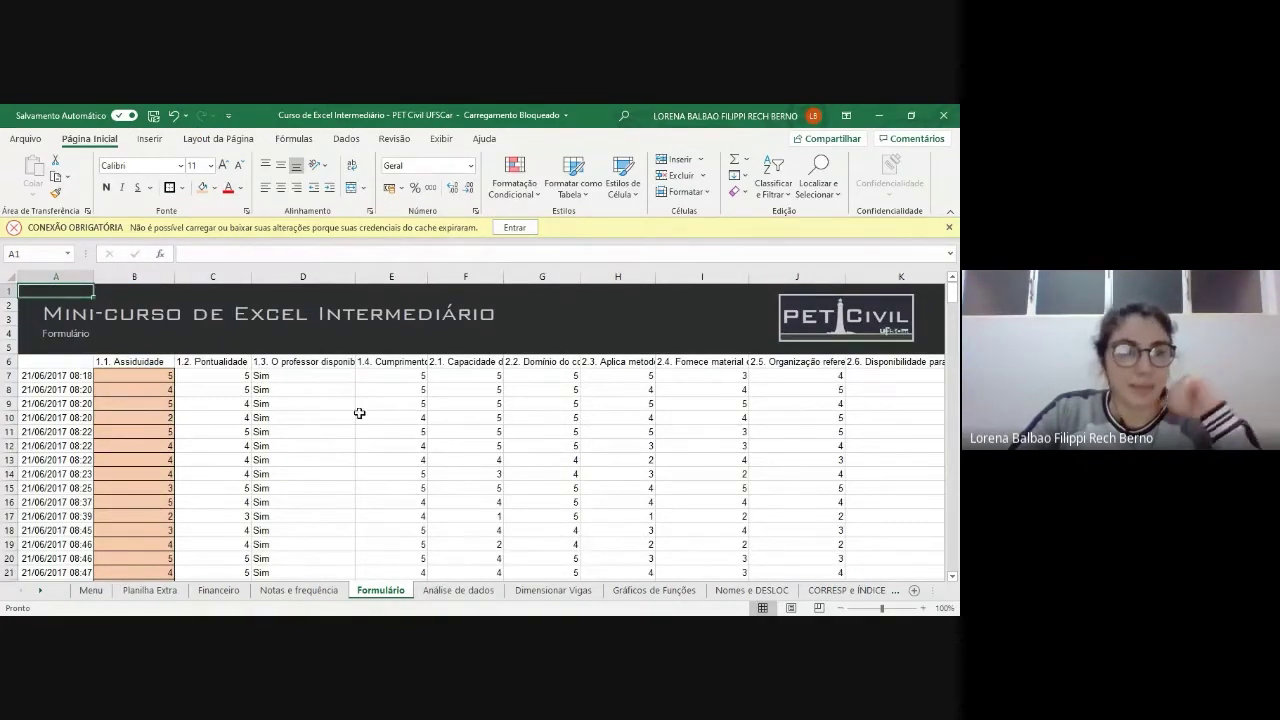
- Freeze the panes at cell B7 so rows 1 to 6 and column A stay in view
click(134, 375)
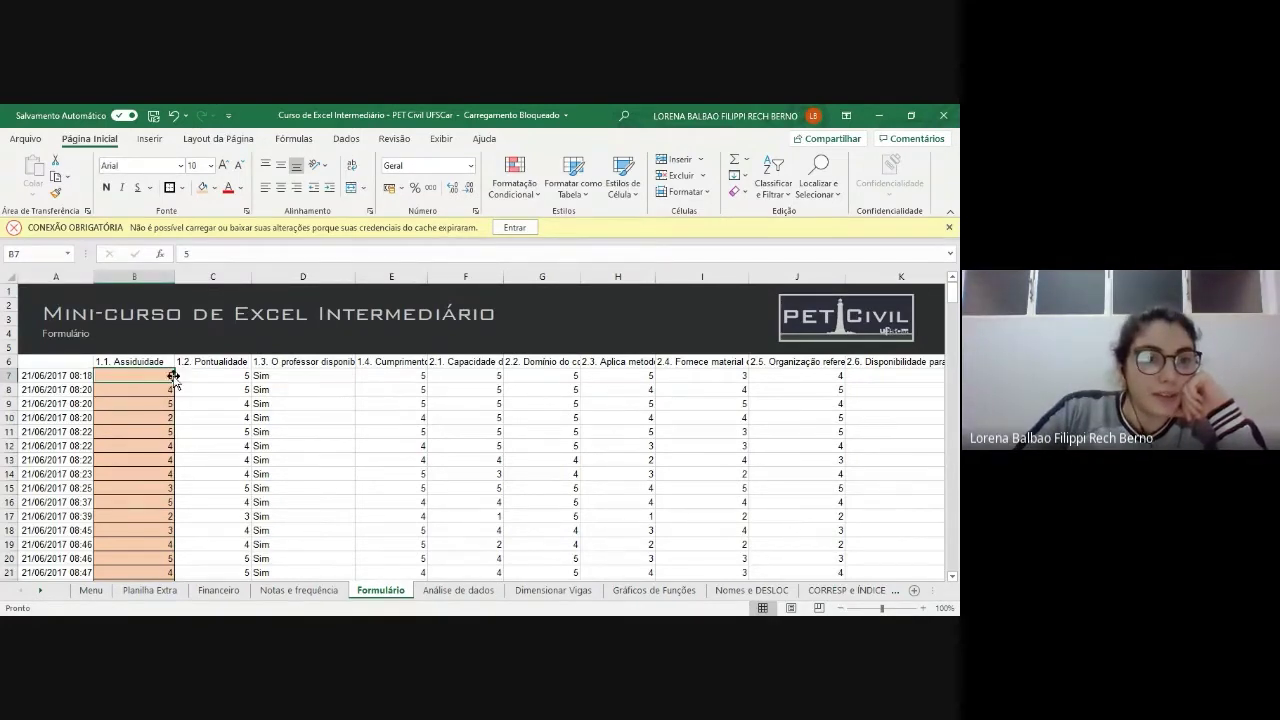
drag(115, 362, 791, 358)
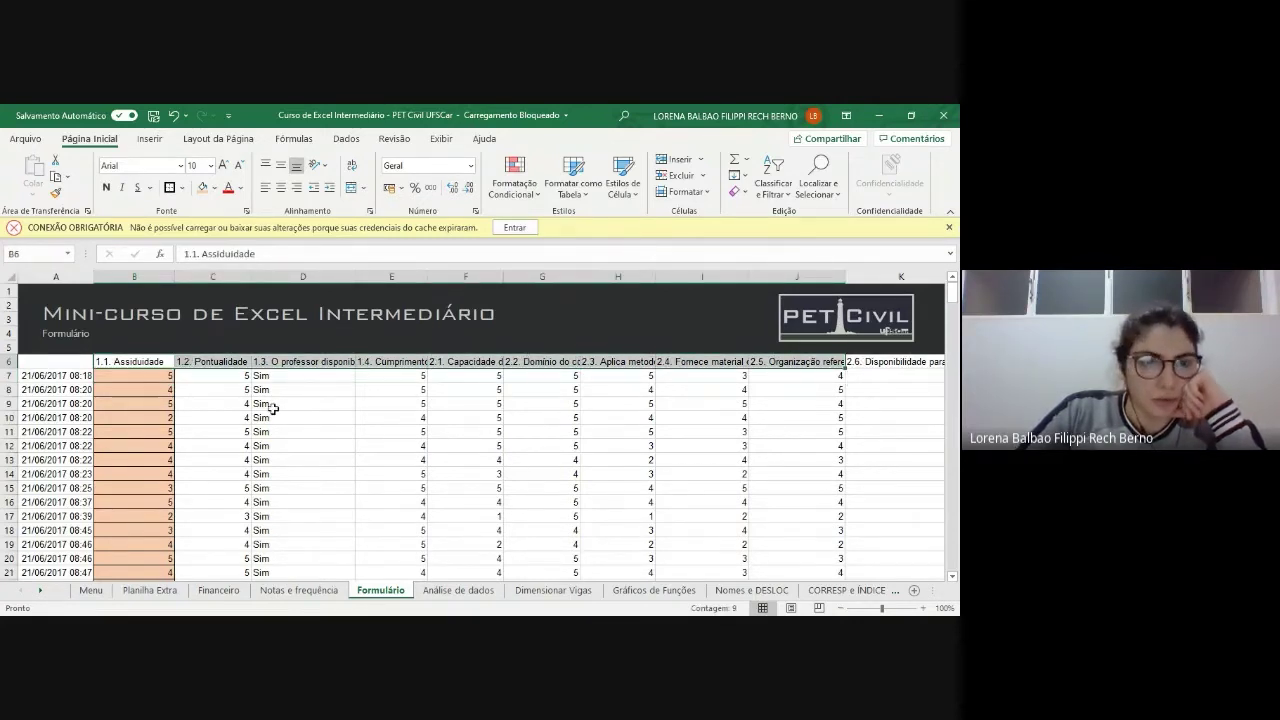
click(151, 373)
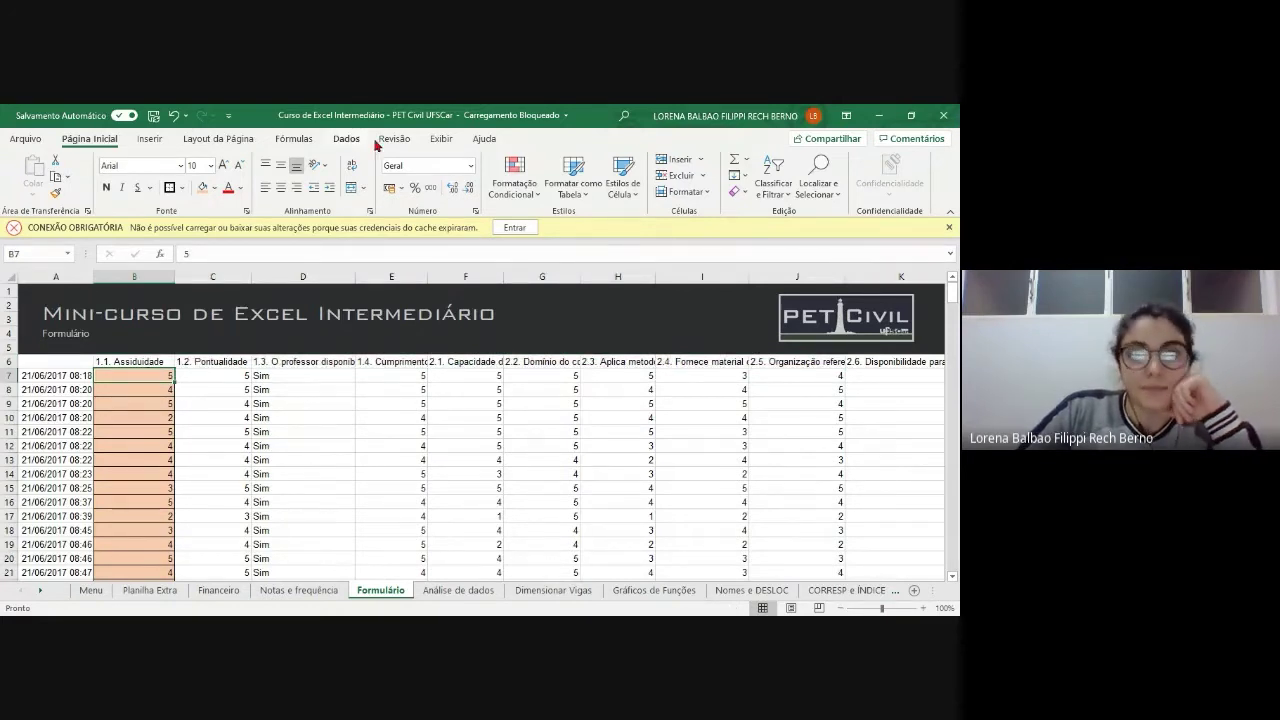
click(432, 140)
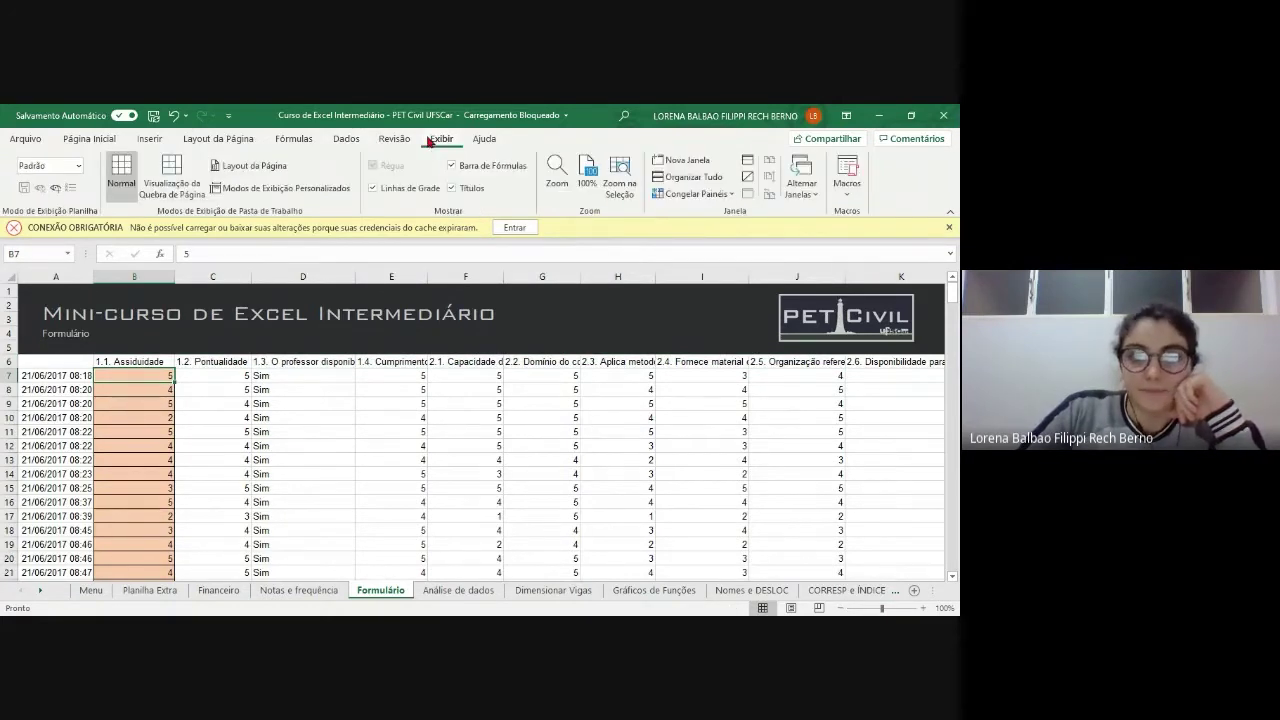
click(688, 195)
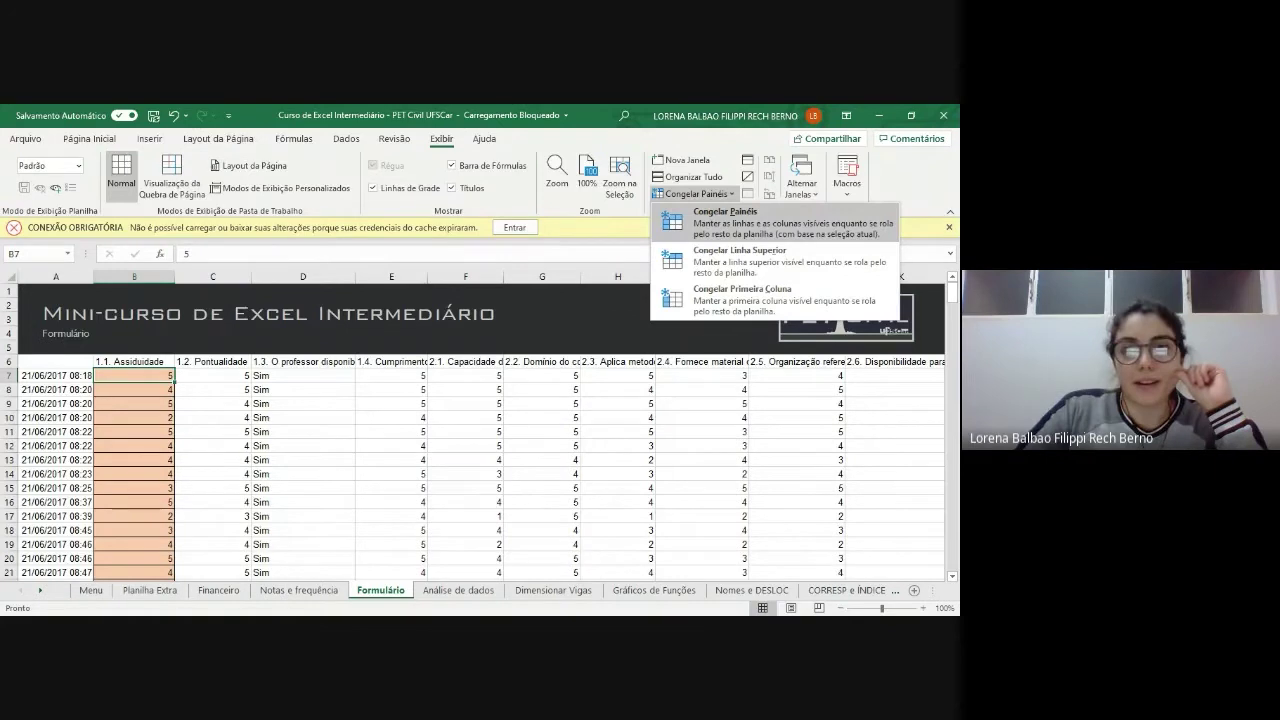
click(722, 220)
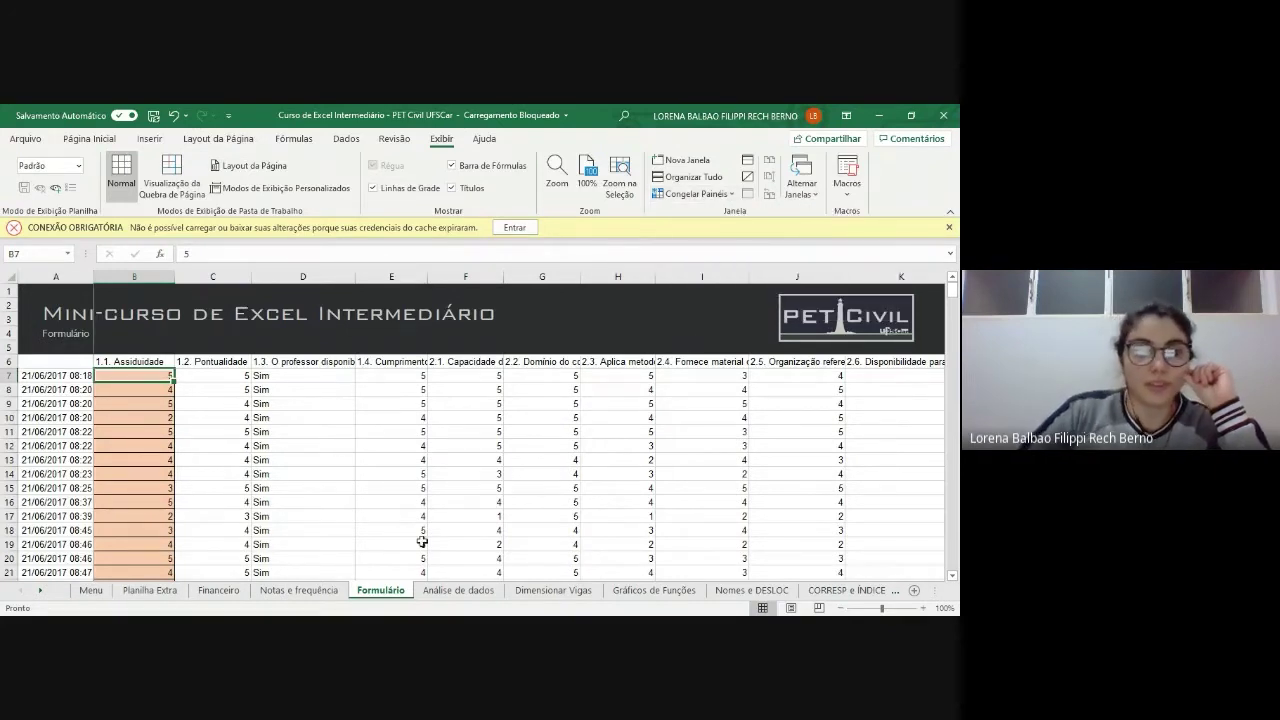
- Examine how the frozen header rows behave across the whole length of the Formulário responses
scroll(417, 464, down, 11)
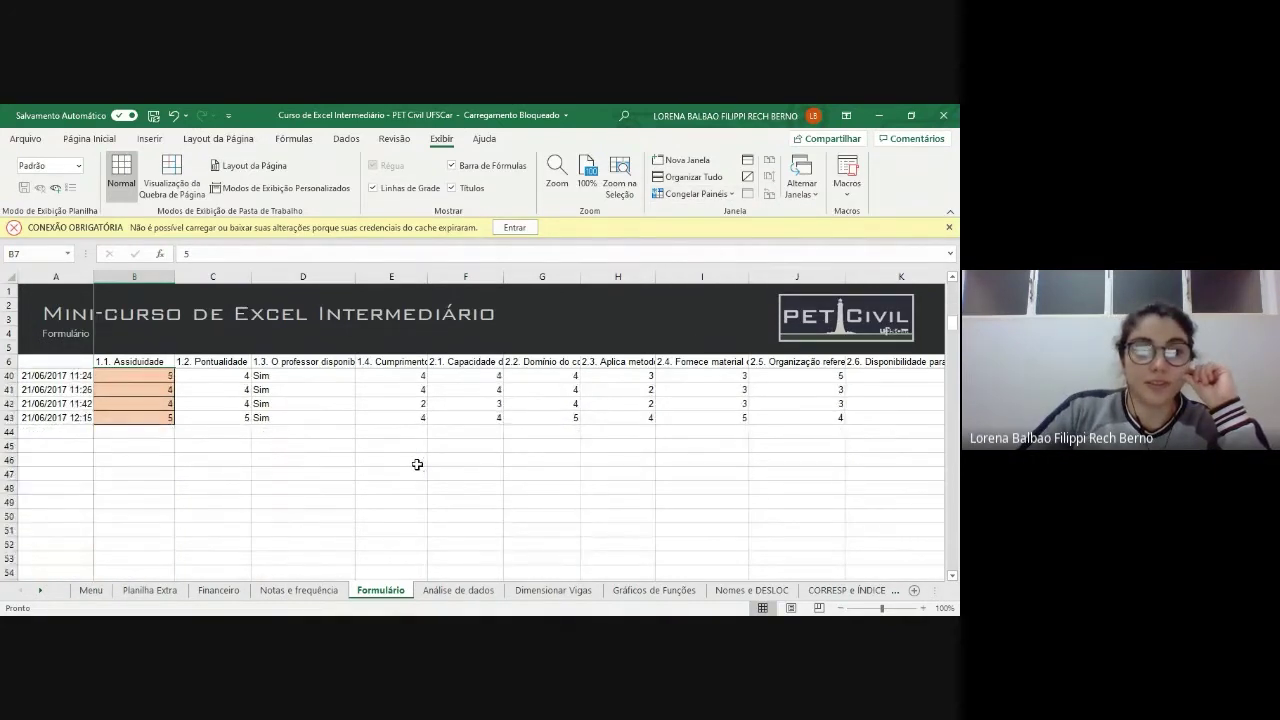
scroll(417, 464, down, 2)
scroll(418, 480, up, 6)
scroll(419, 503, up, 4)
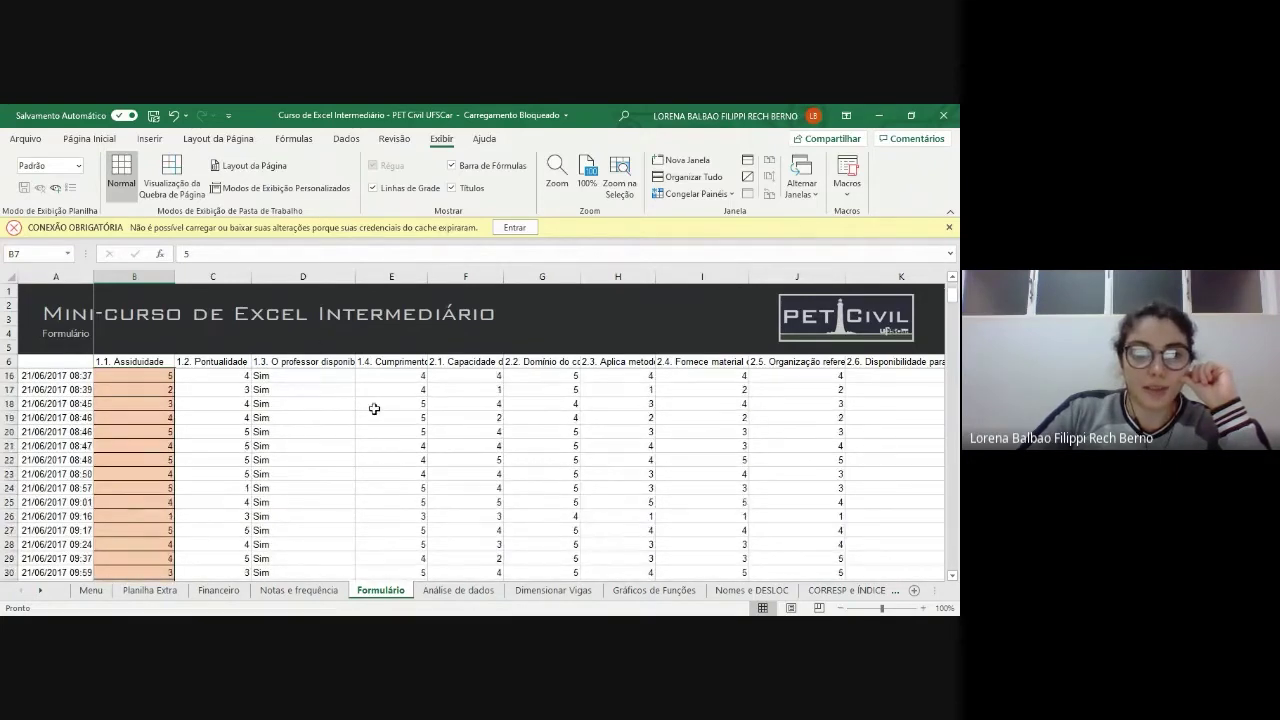
scroll(372, 418, down, 12)
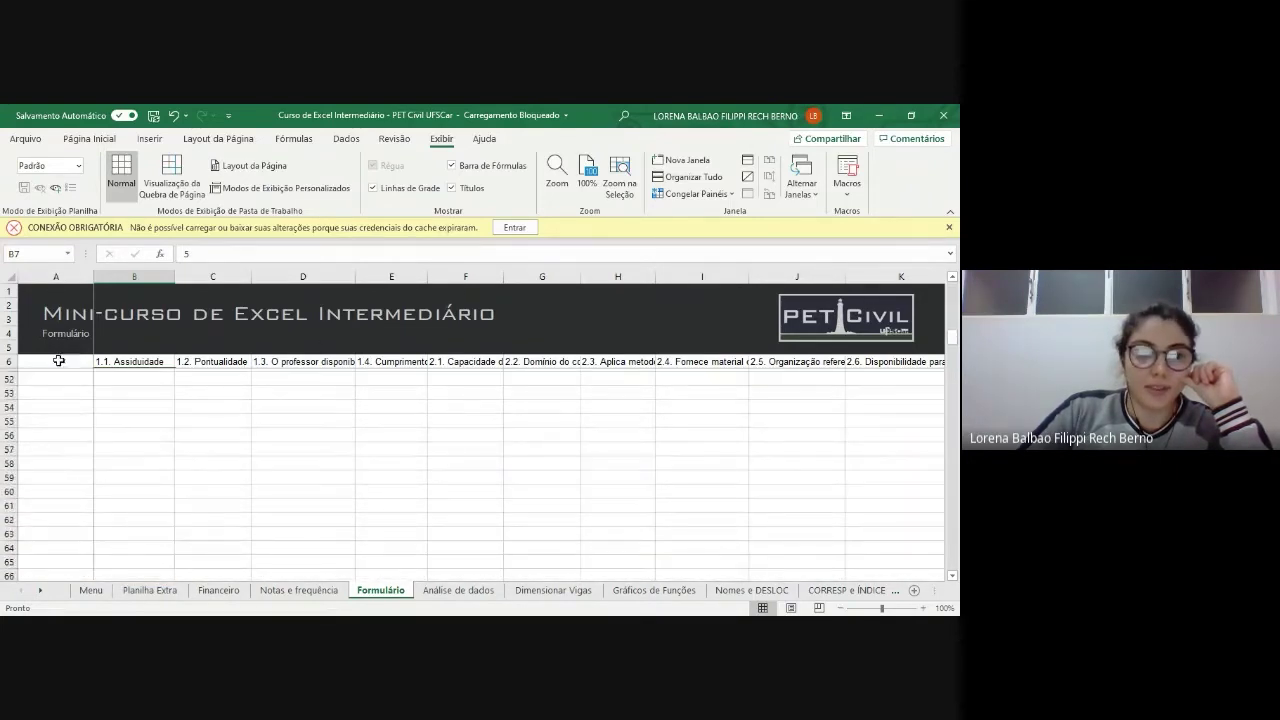
scroll(63, 457, up, 15)
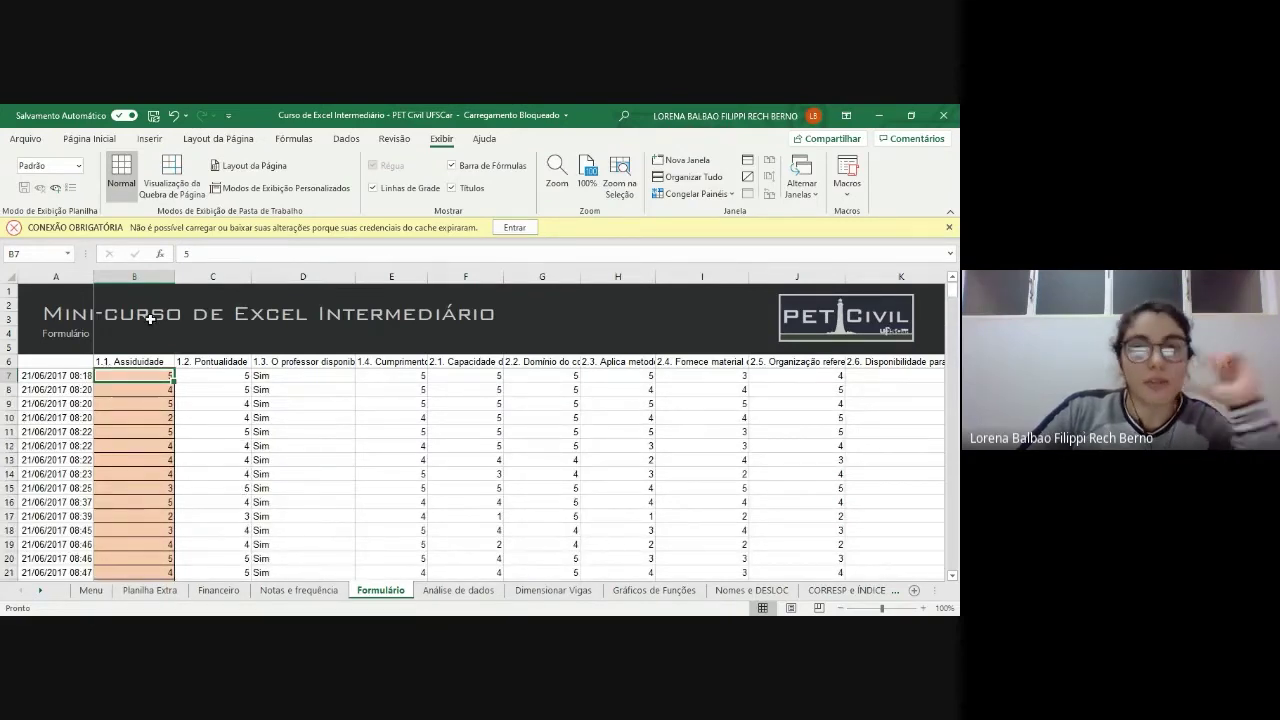
scroll(269, 440, down, 2)
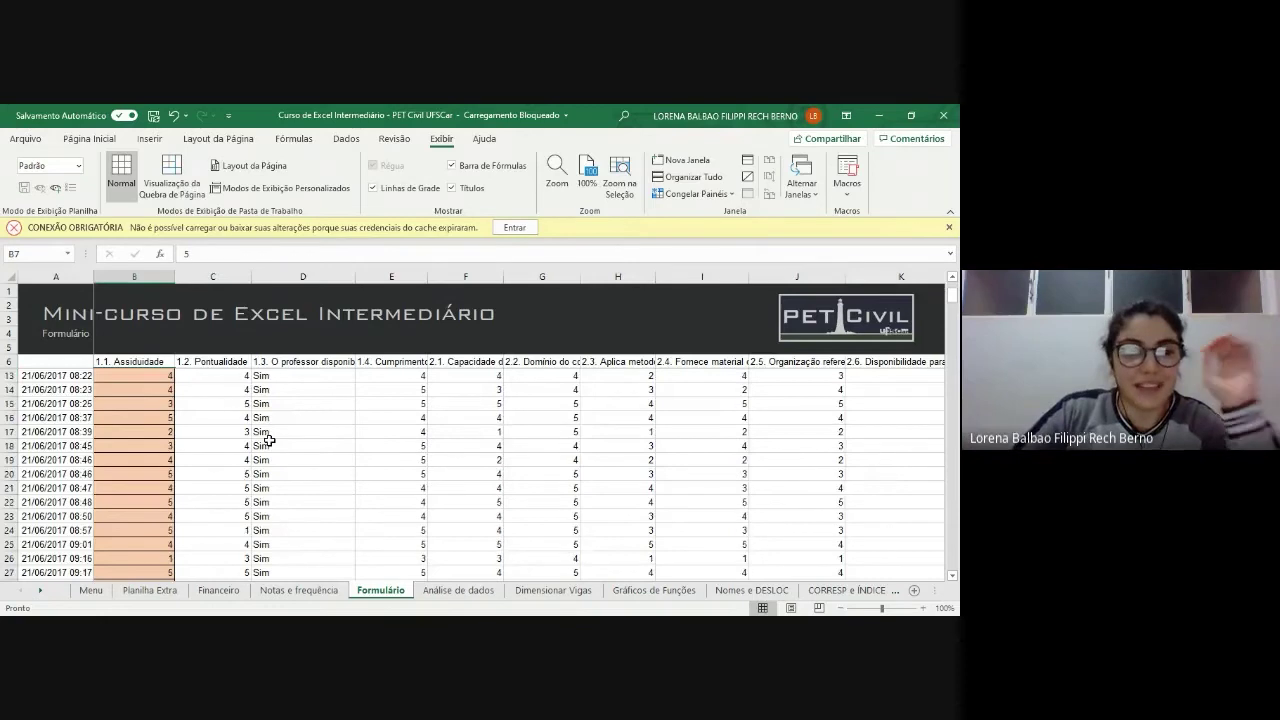
scroll(269, 440, down, 10)
scroll(306, 484, up, 13)
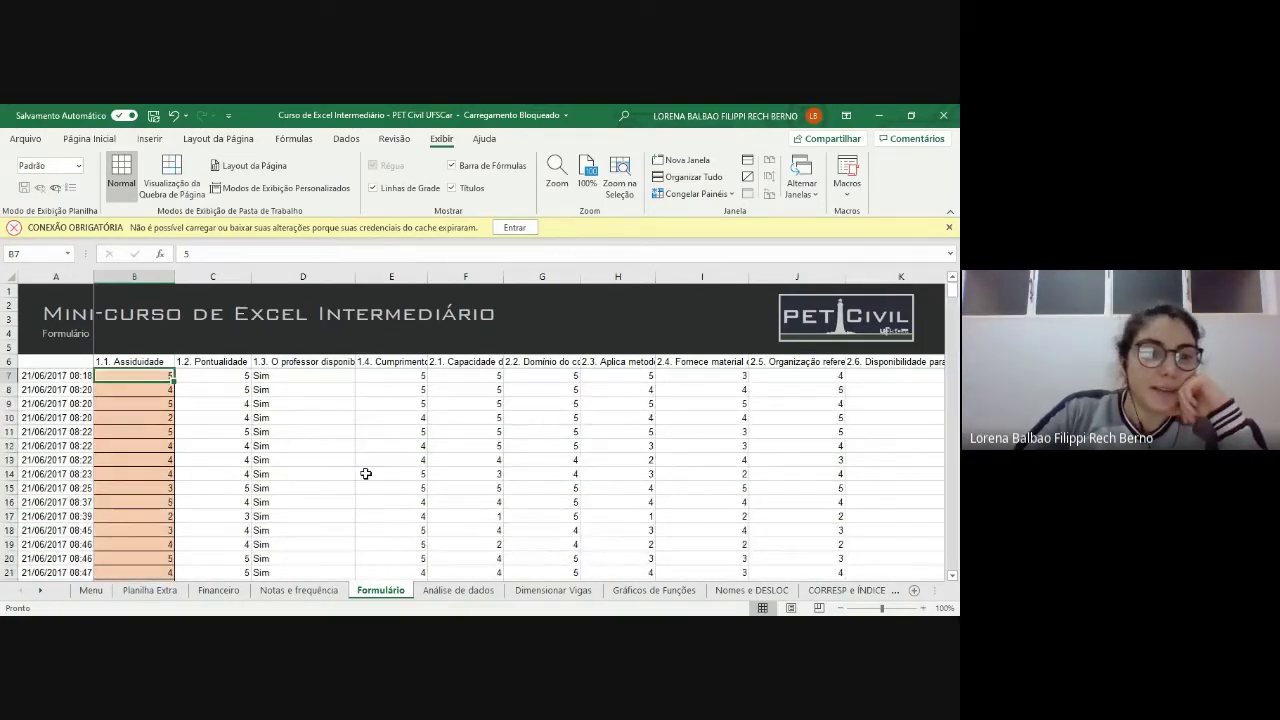
scroll(363, 471, down, 11)
scroll(380, 500, up, 5)
scroll(382, 499, up, 6)
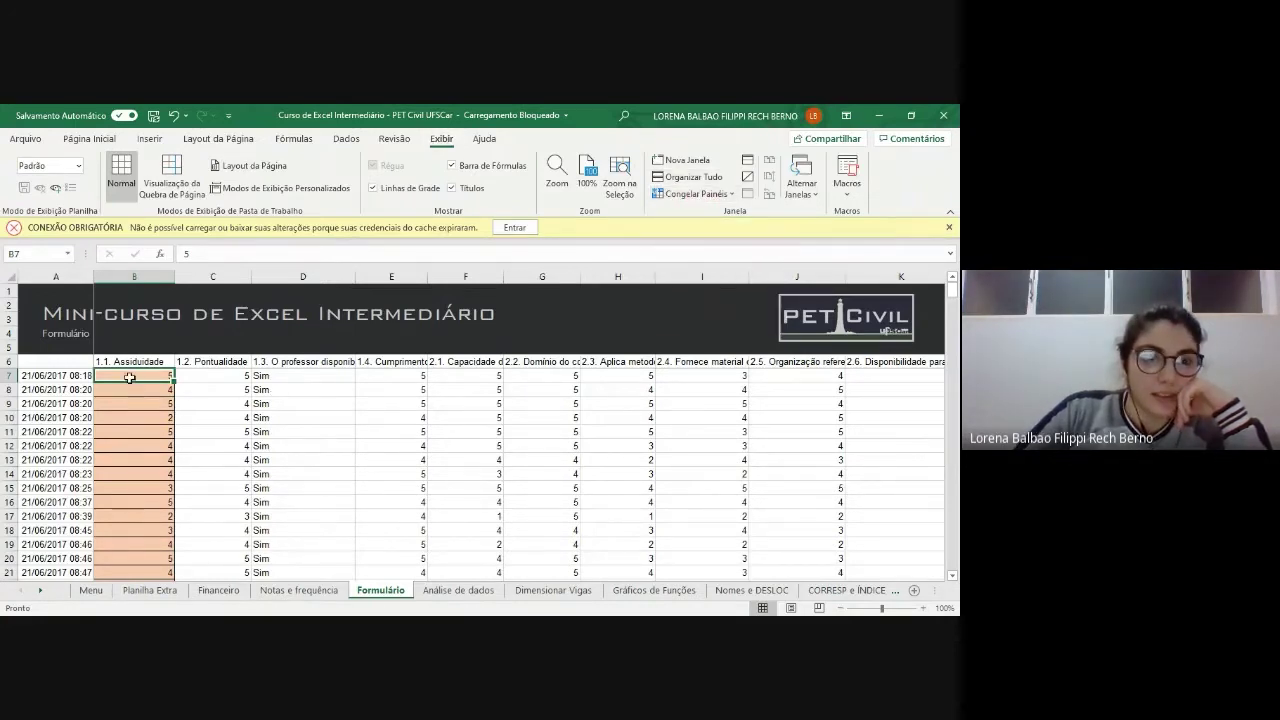
- Unfreeze the panes on the Formulário sheet and check how its header rows scroll
click(700, 194)
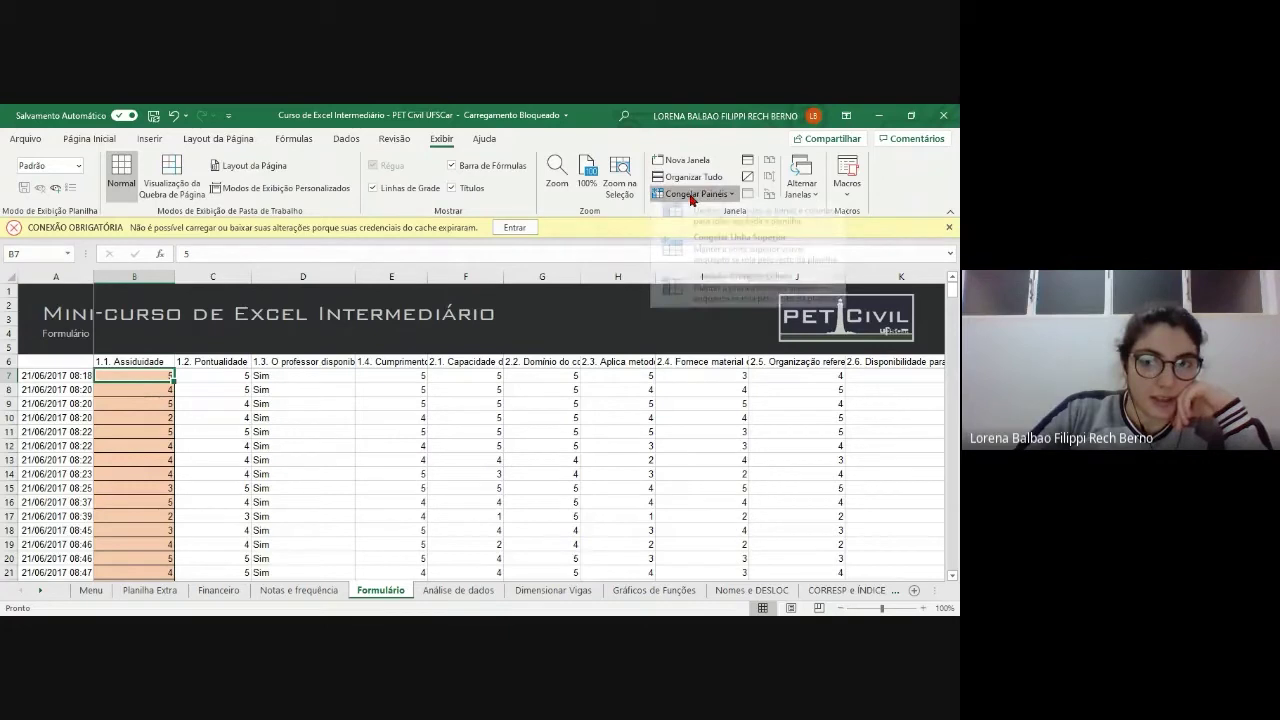
click(732, 216)
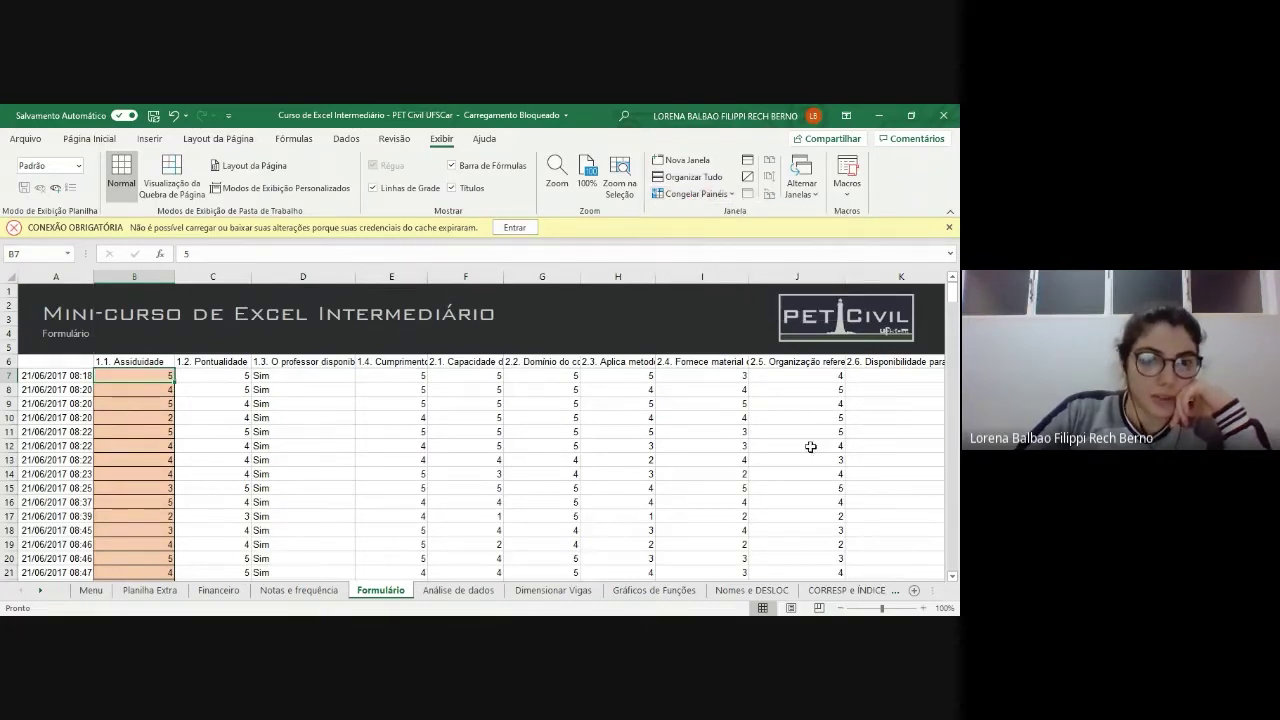
click(320, 431)
scroll(423, 453, down, 12)
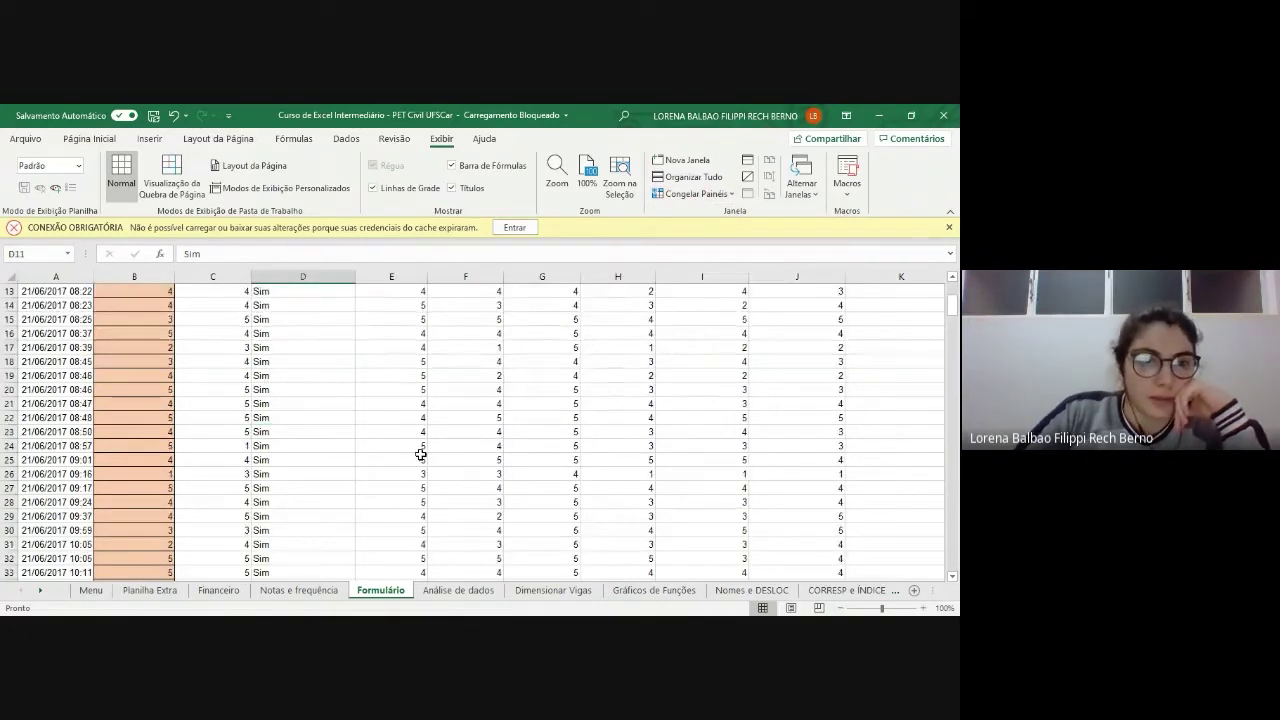
scroll(429, 486, up, 12)
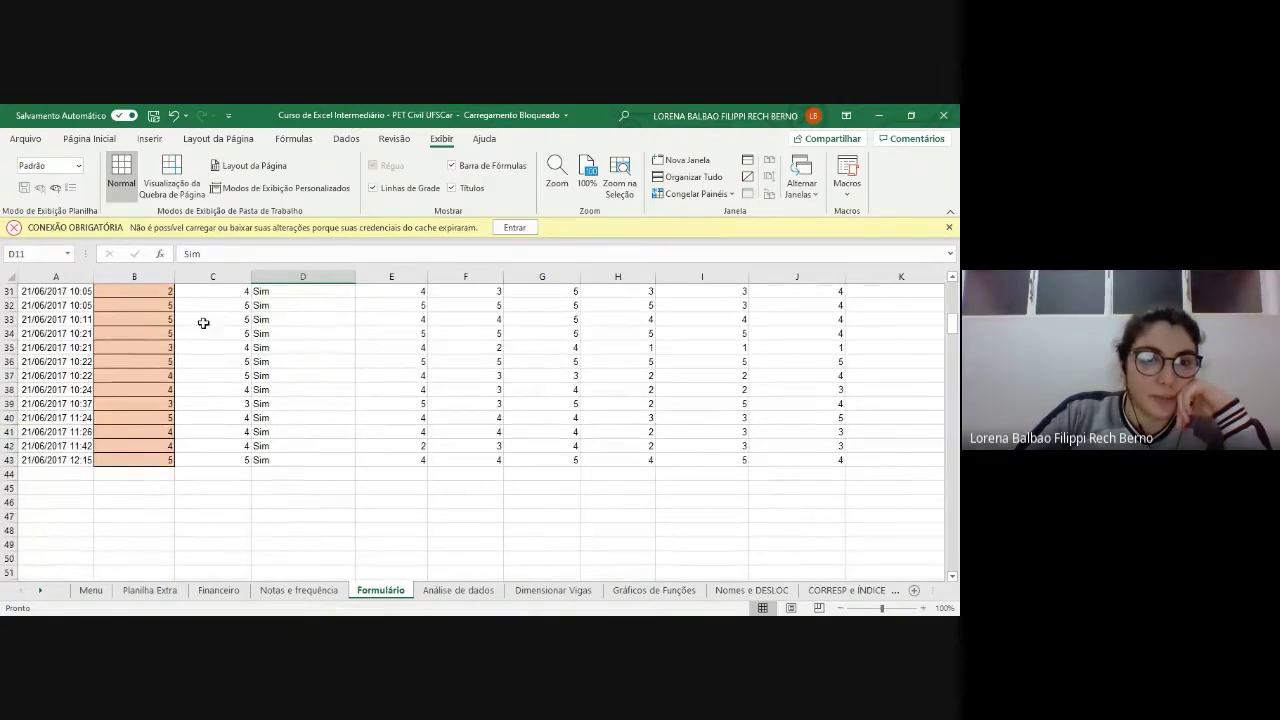
- Look through the unfrozen Formulário responses down to the last row and return to the sheet's header rows
scroll(134, 389, up, 2)
drag(134, 361, 483, 363)
click(294, 428)
scroll(296, 428, down, 8)
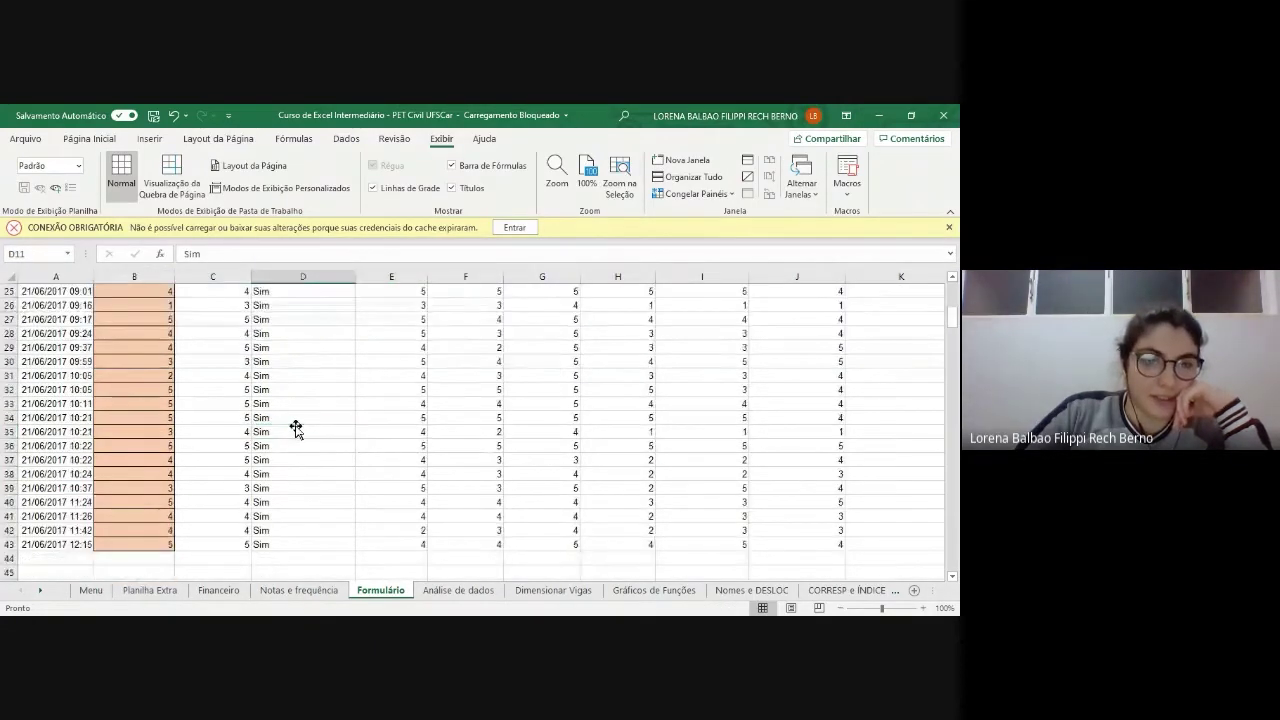
scroll(310, 440, up, 8)
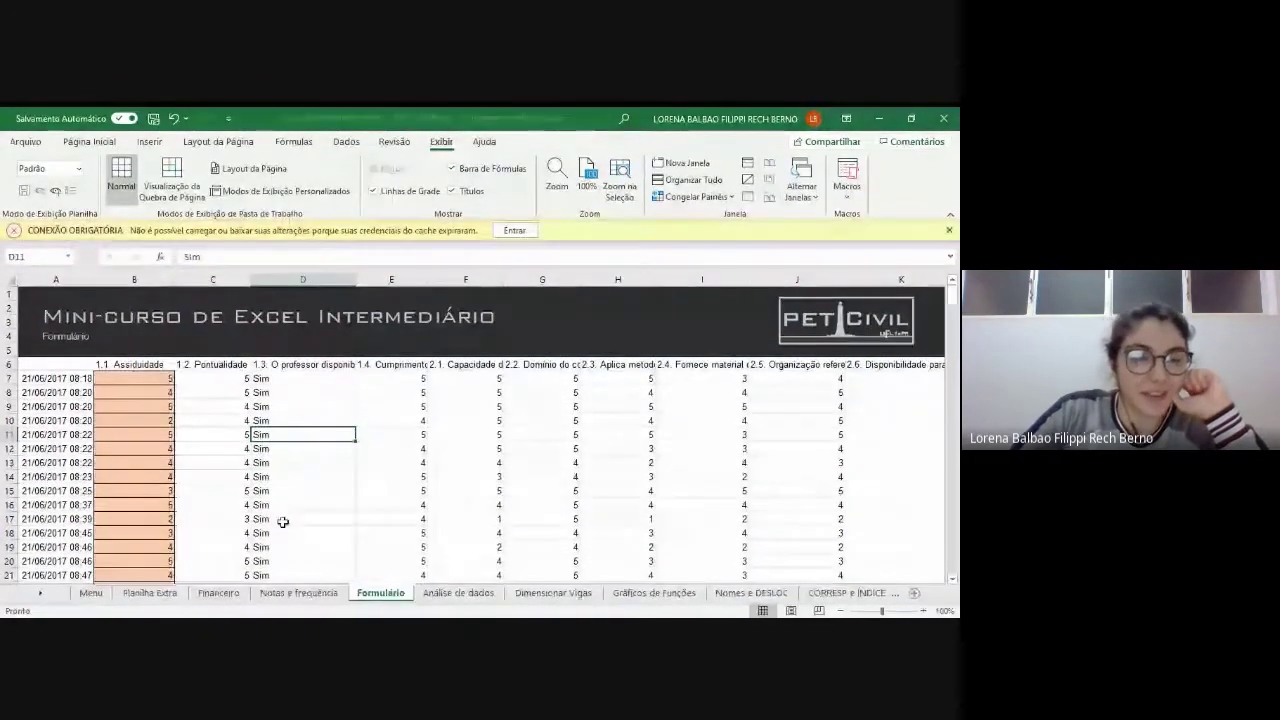
- Go to the Notas e frequência sheet and look over its grade formulas and the Média Final table
click(158, 591)
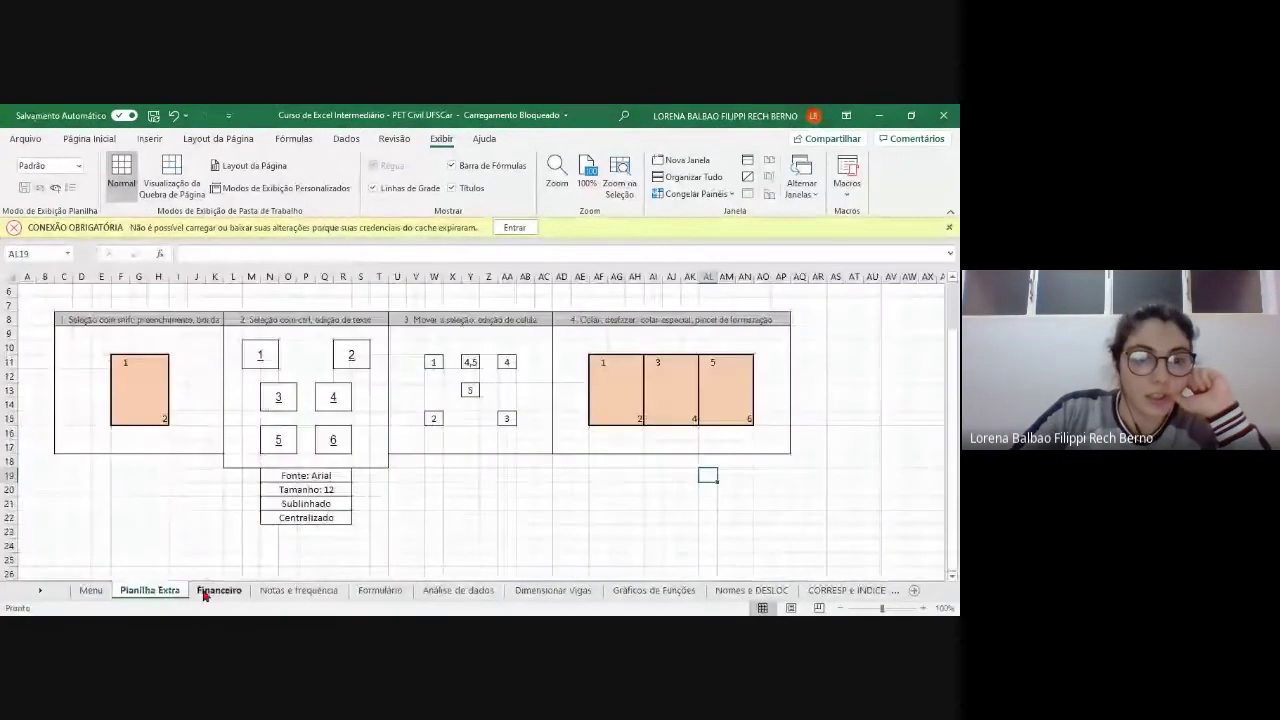
click(229, 591)
click(296, 591)
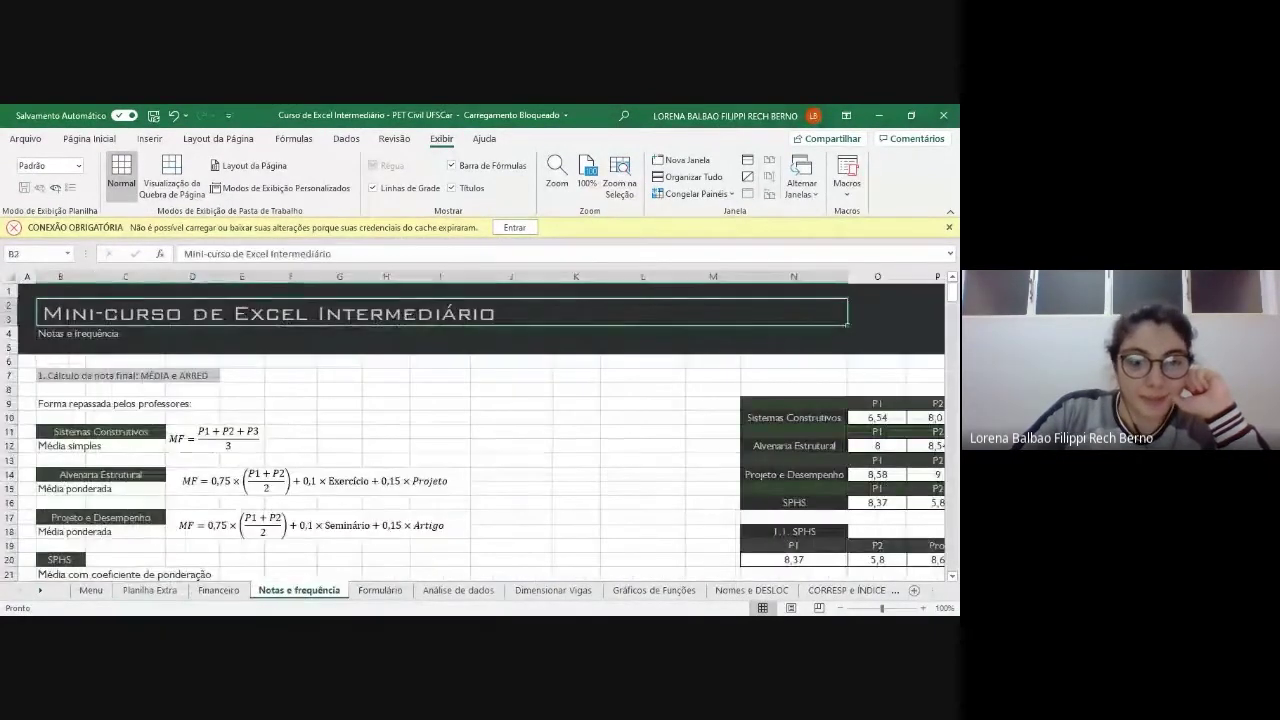
scroll(497, 494, down, 4)
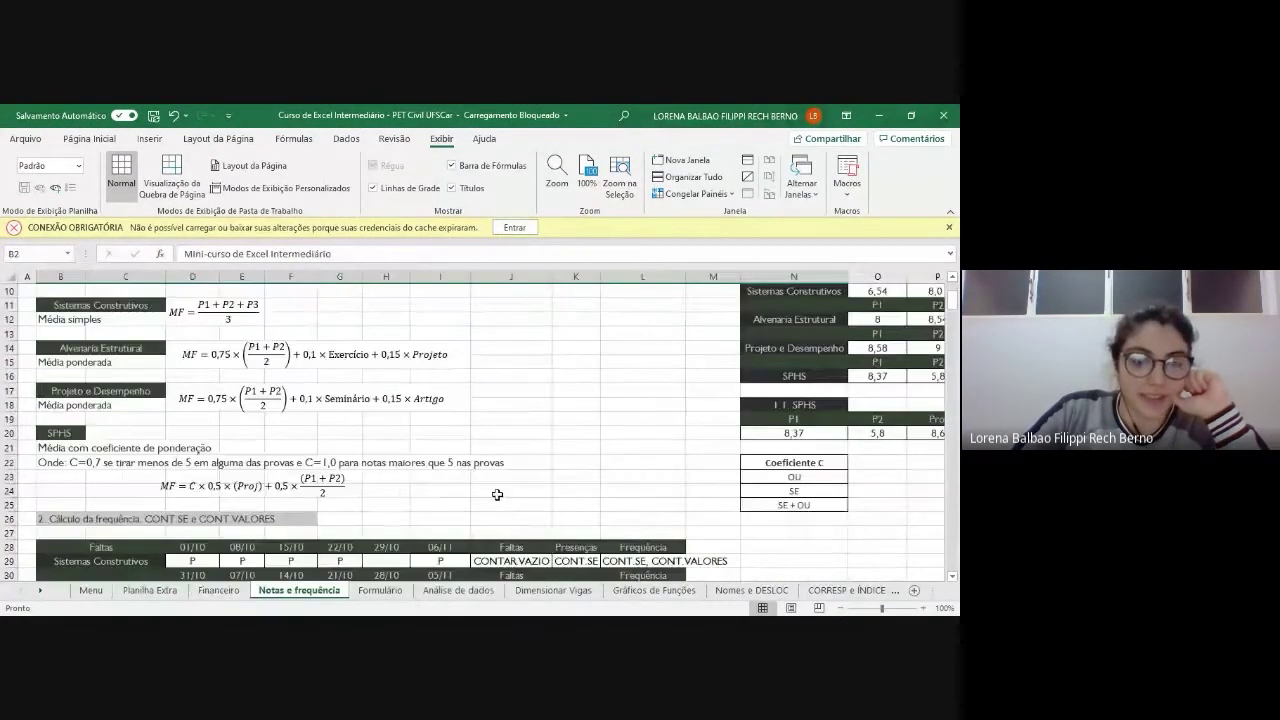
scroll(497, 494, up, 2)
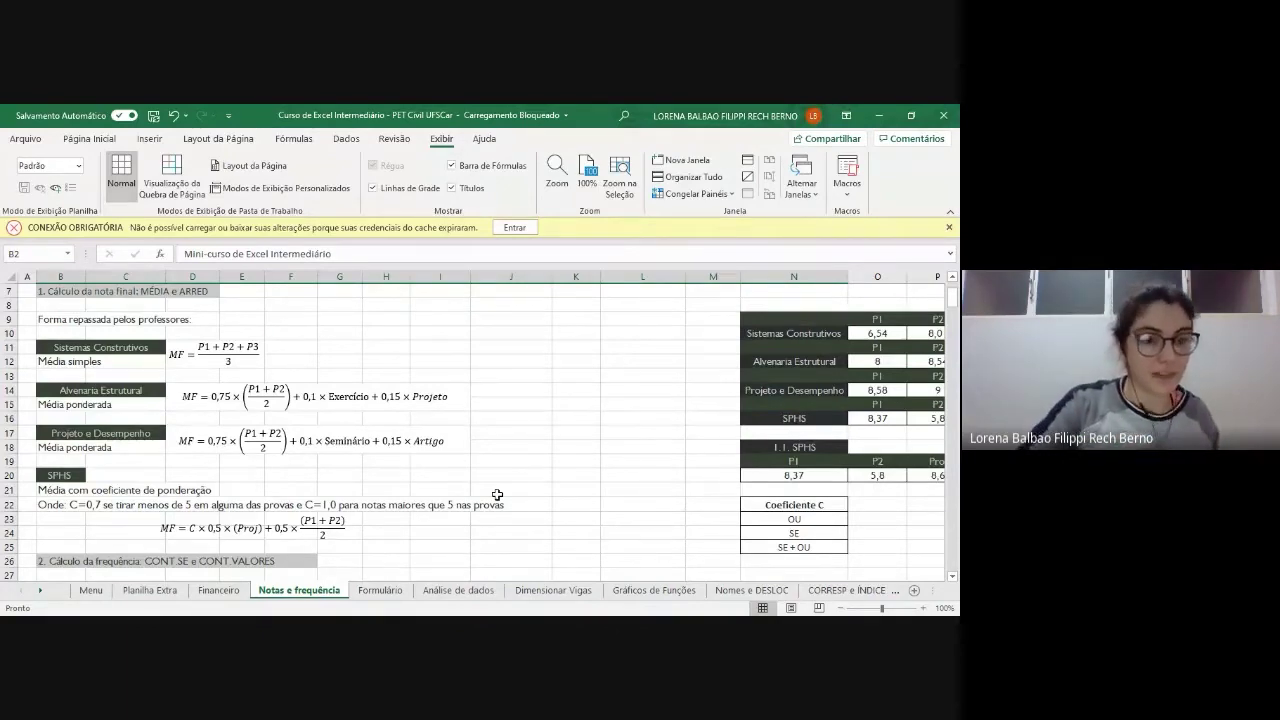
scroll(548, 428, right, 6)
scroll(548, 428, down, 1)
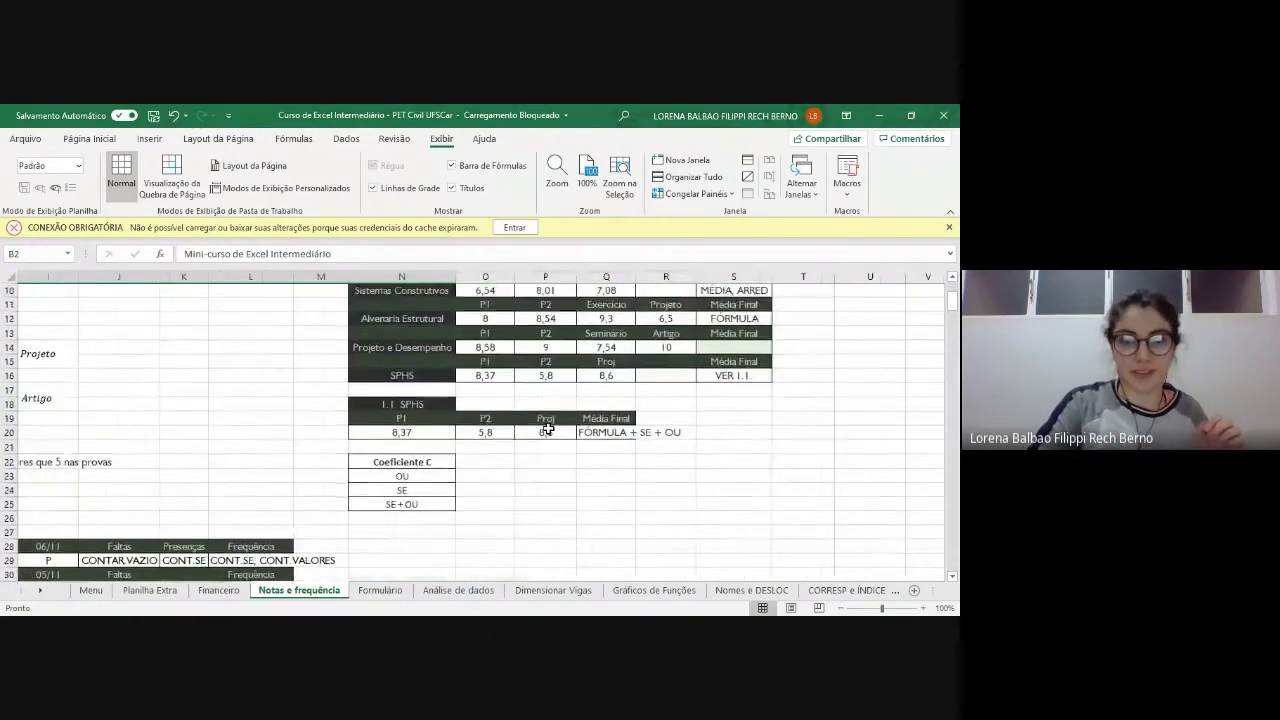
scroll(548, 428, up, 1)
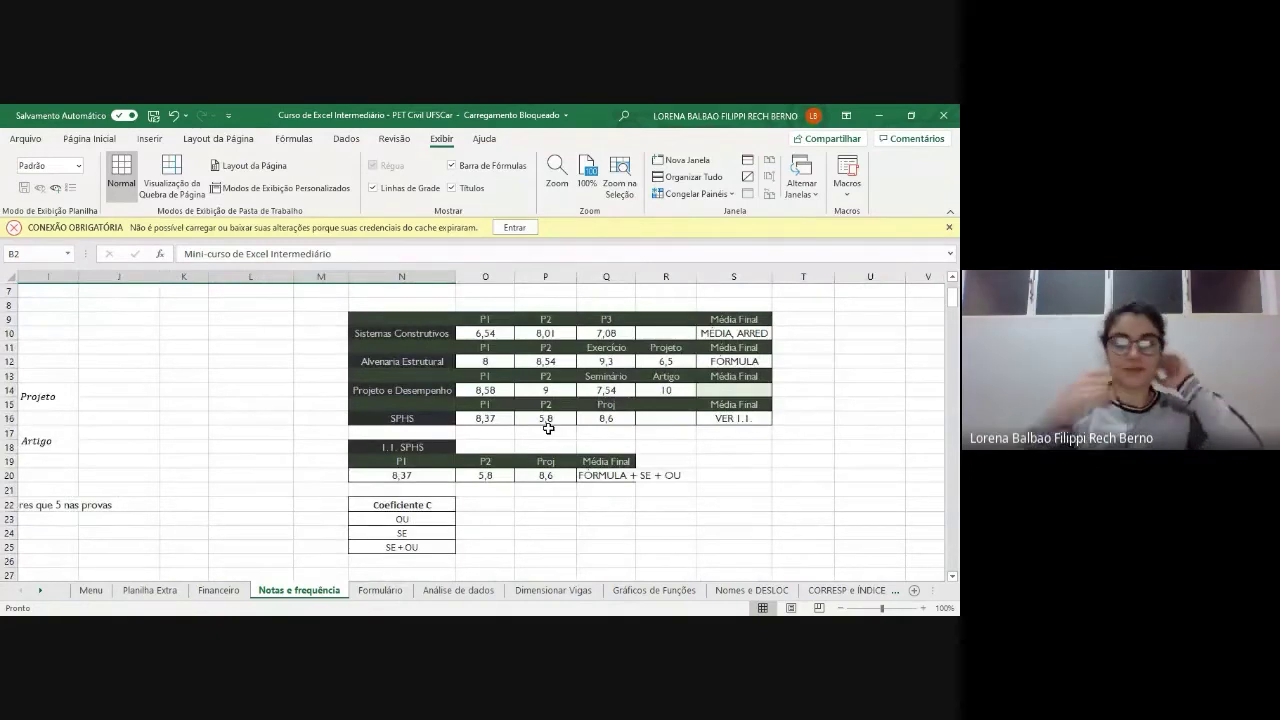
- Examine the individual grades entered for Sistemas Construtivos and Alvenaria Estrutural in the Média Final table
click(548, 332)
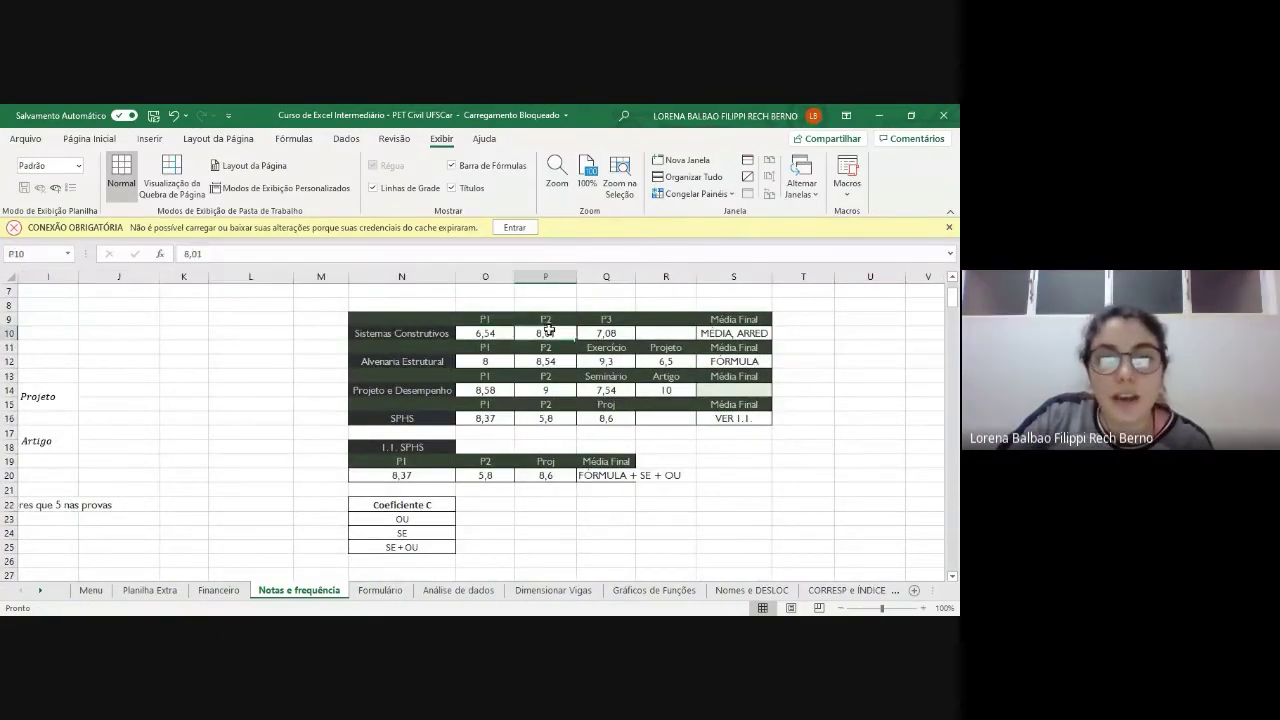
click(610, 332)
click(660, 330)
click(496, 358)
click(546, 360)
click(661, 362)
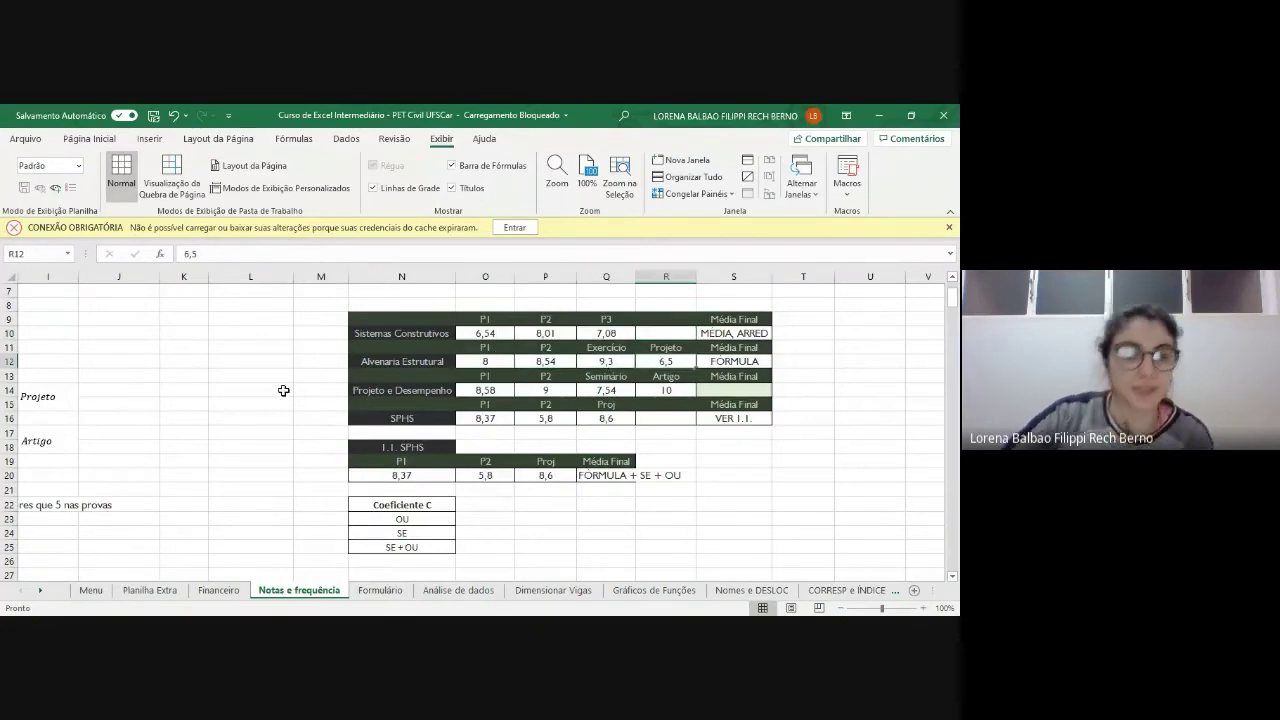
- Review the professors' grade formulas and the attendance table, and return to an enlarged view of the grade table
scroll(283, 391, left, 5)
scroll(283, 391, down, 1)
scroll(283, 391, down, 2)
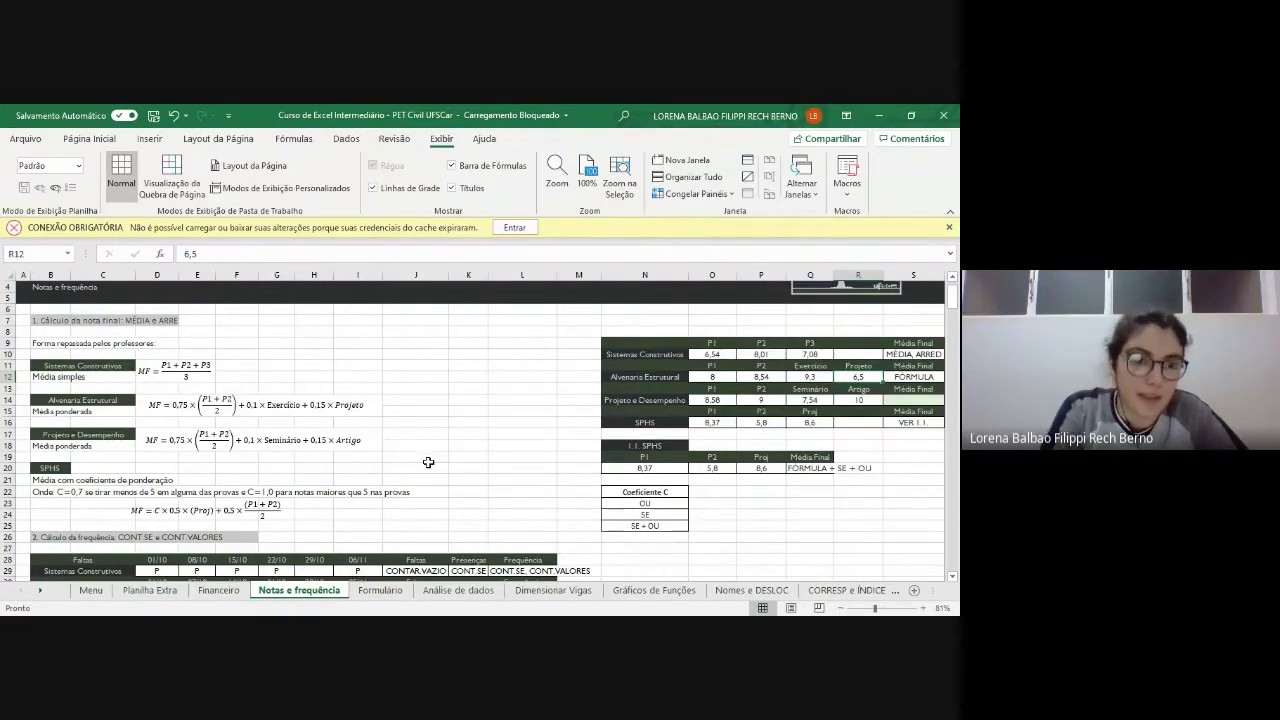
scroll(318, 476, down, 3)
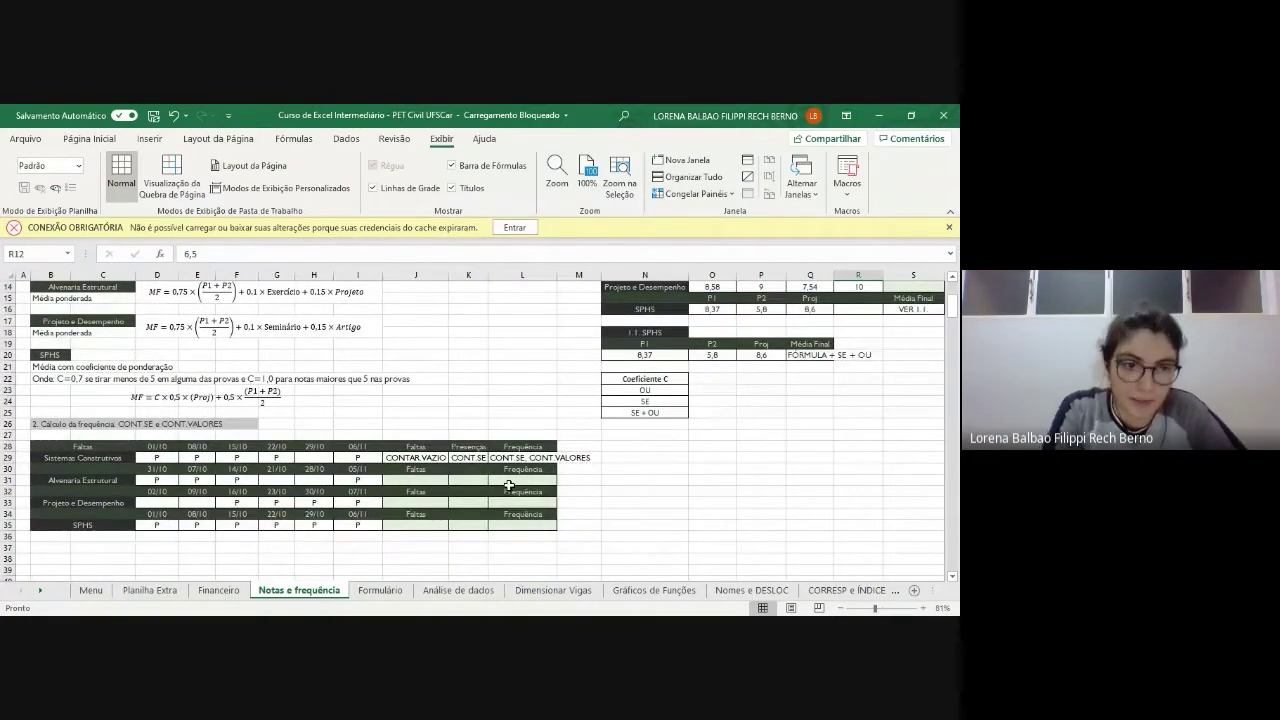
scroll(470, 385, up, 4)
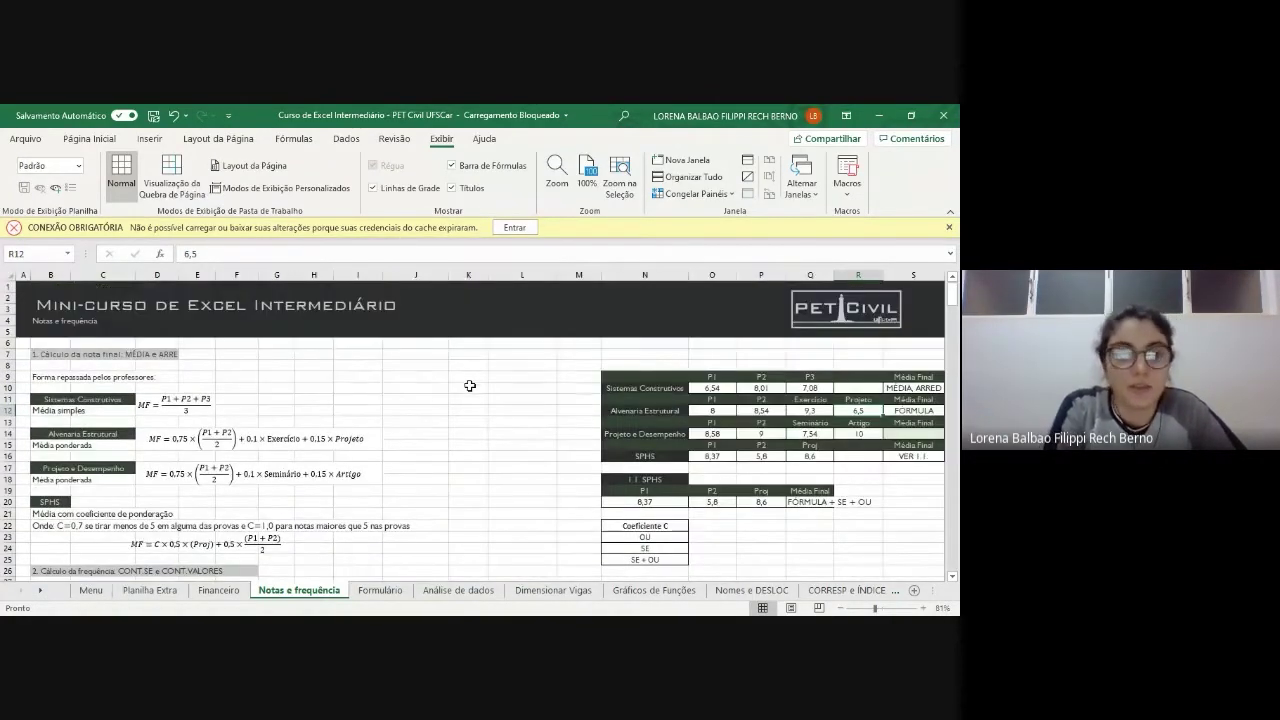
scroll(766, 441, right, 3)
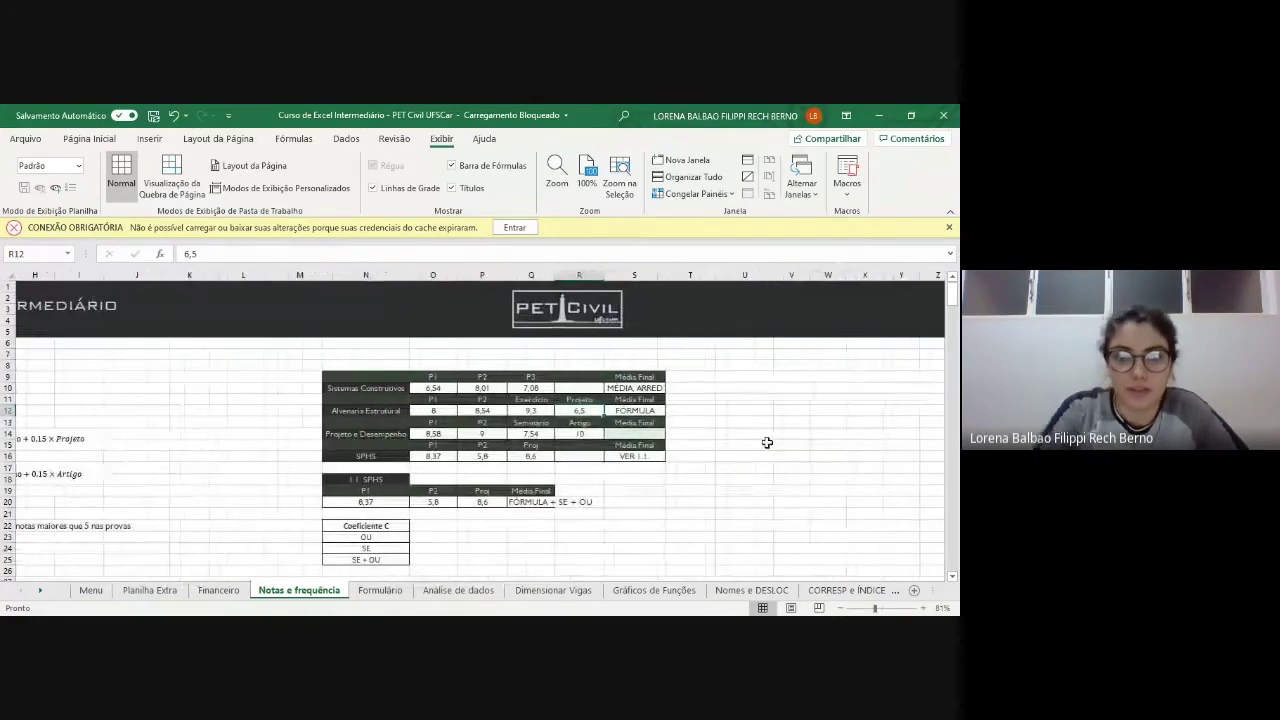
ctrl+scroll(492, 460, up, 3)
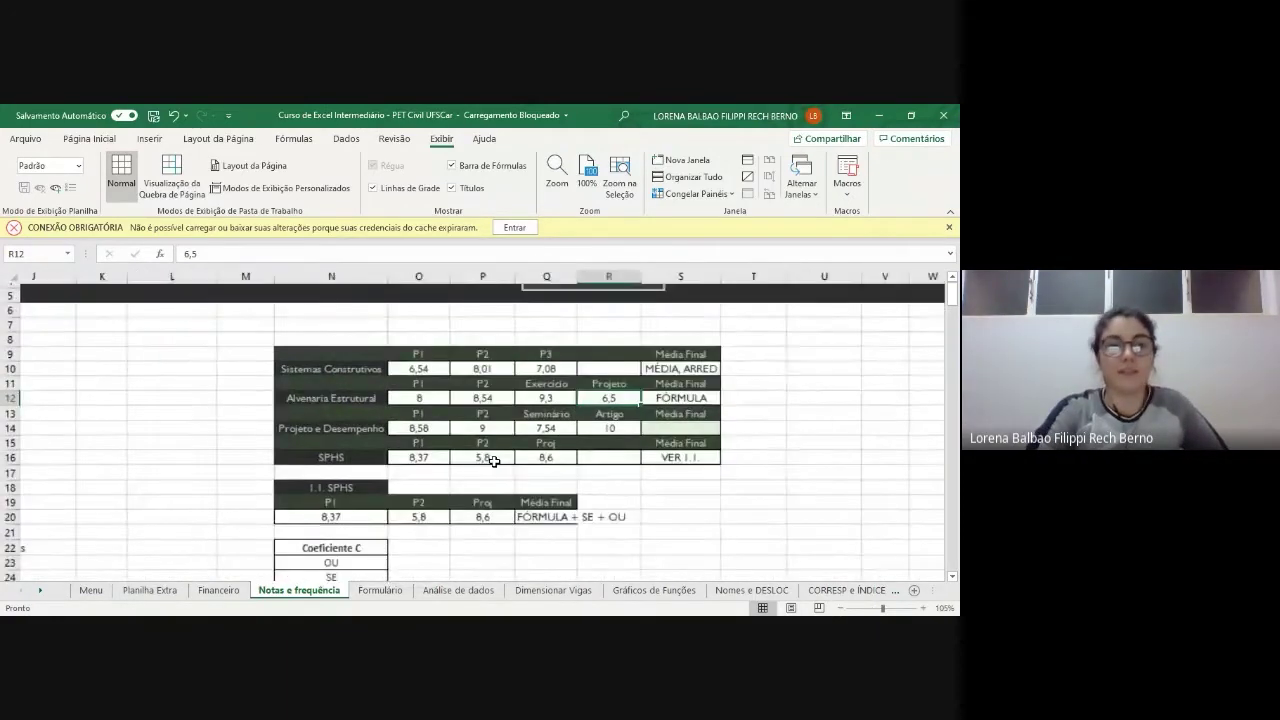
scroll(494, 461, right, 1)
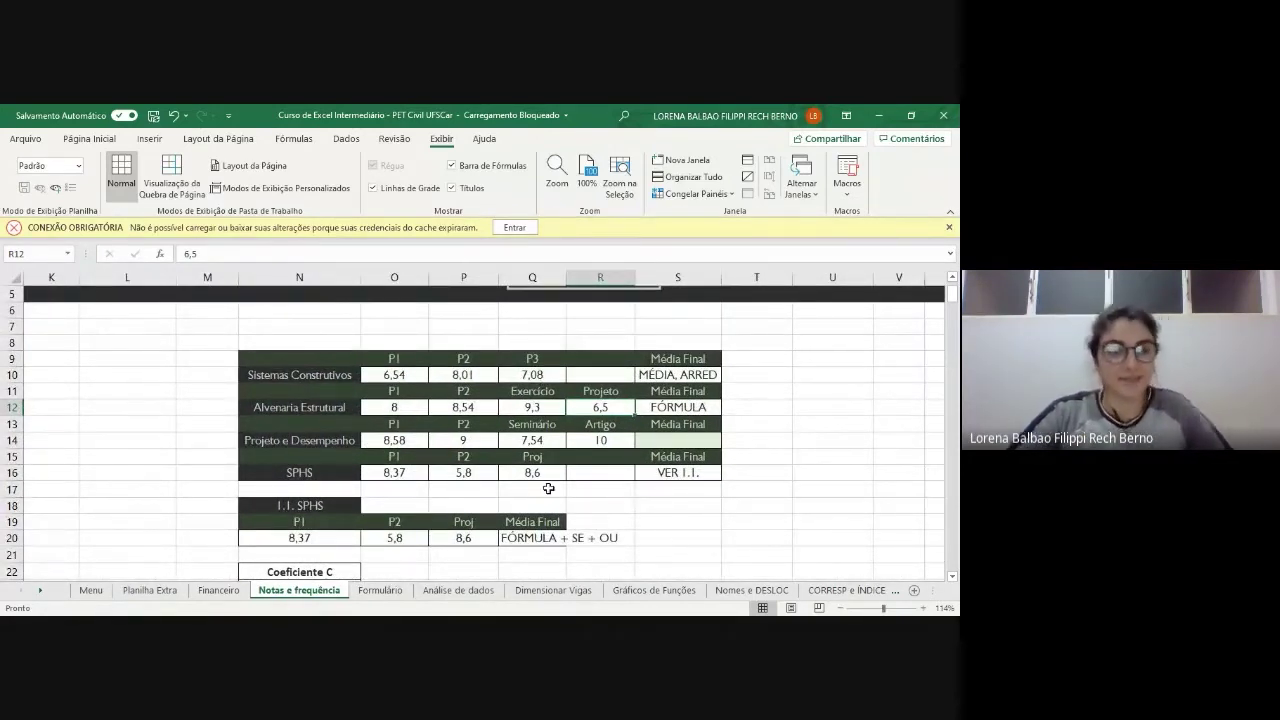
- Format all grades of the four subjects and the 1.1. SPHS table as Número with 2 decimal places
click(93, 139)
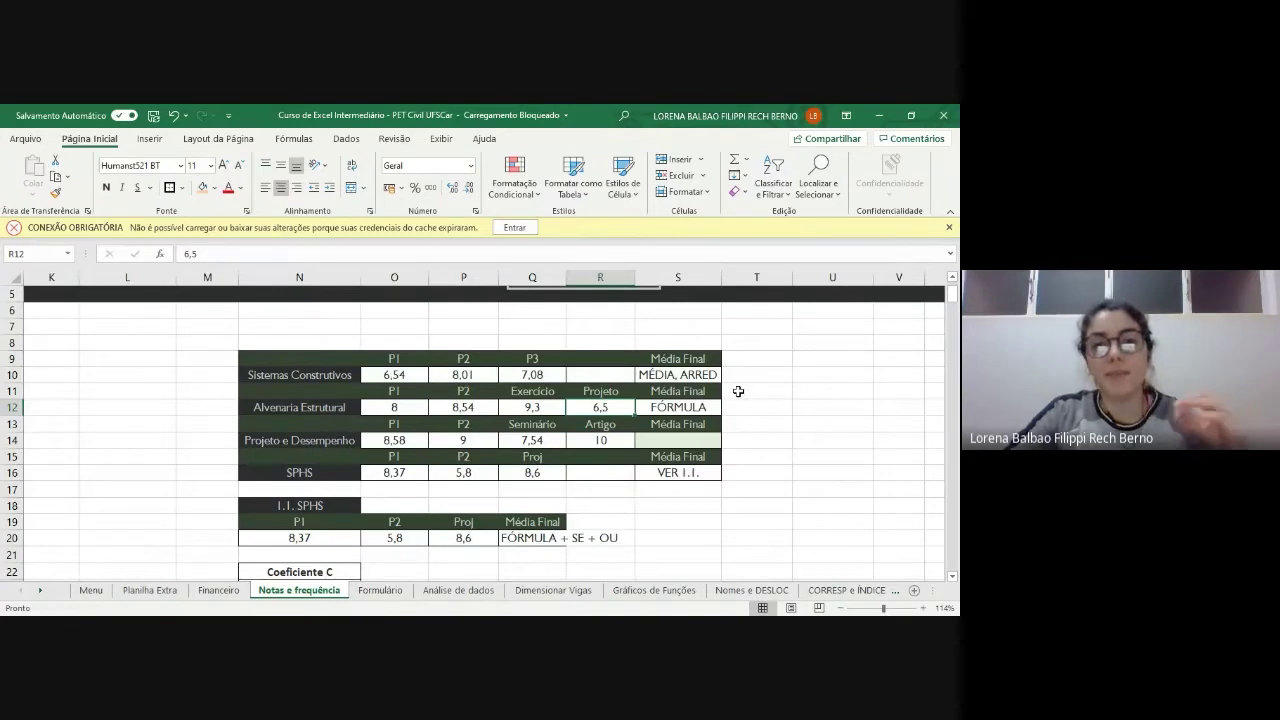
click(405, 375)
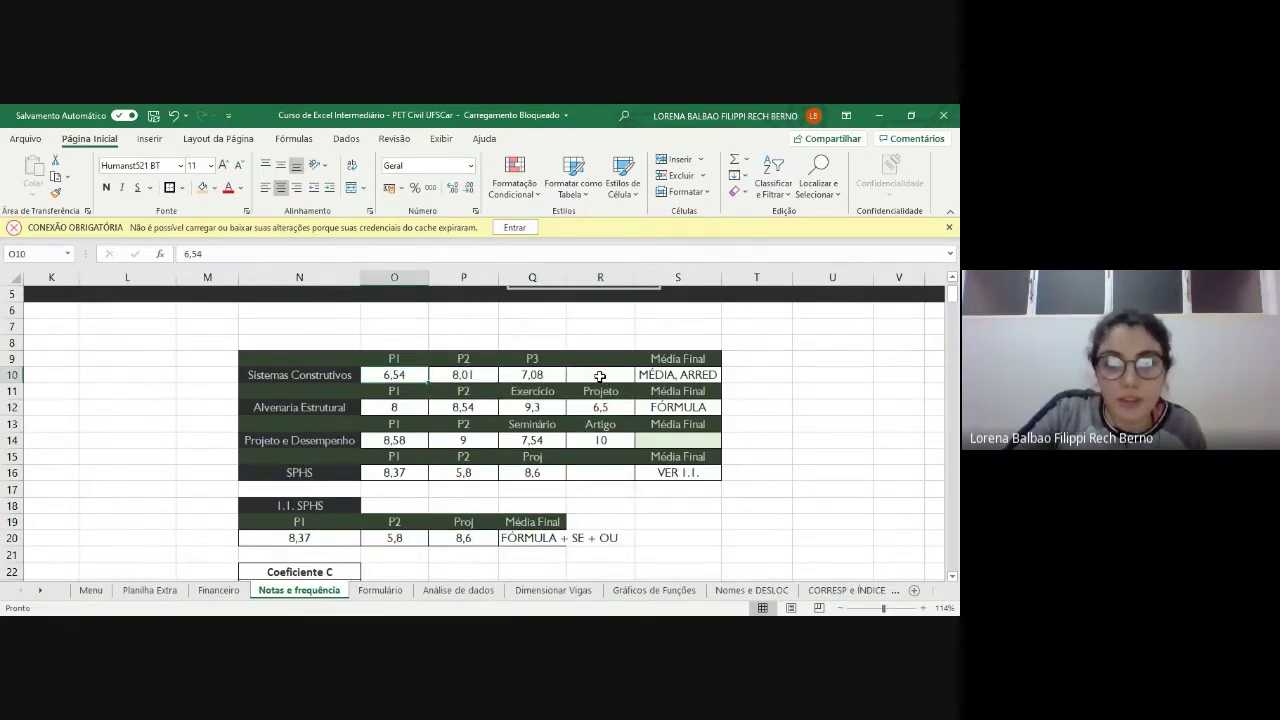
drag(543, 375, 363, 373)
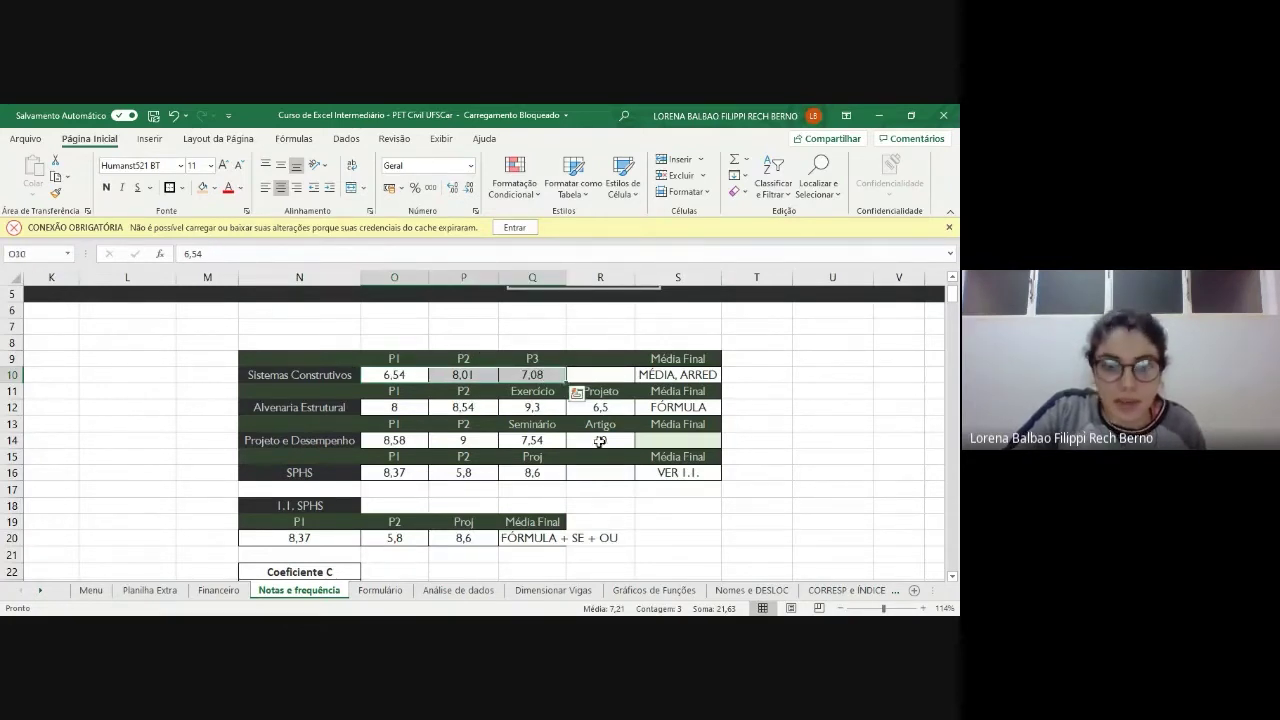
drag(400, 407, 606, 406)
drag(400, 444, 612, 442)
drag(396, 472, 532, 474)
scroll(608, 477, down, 2)
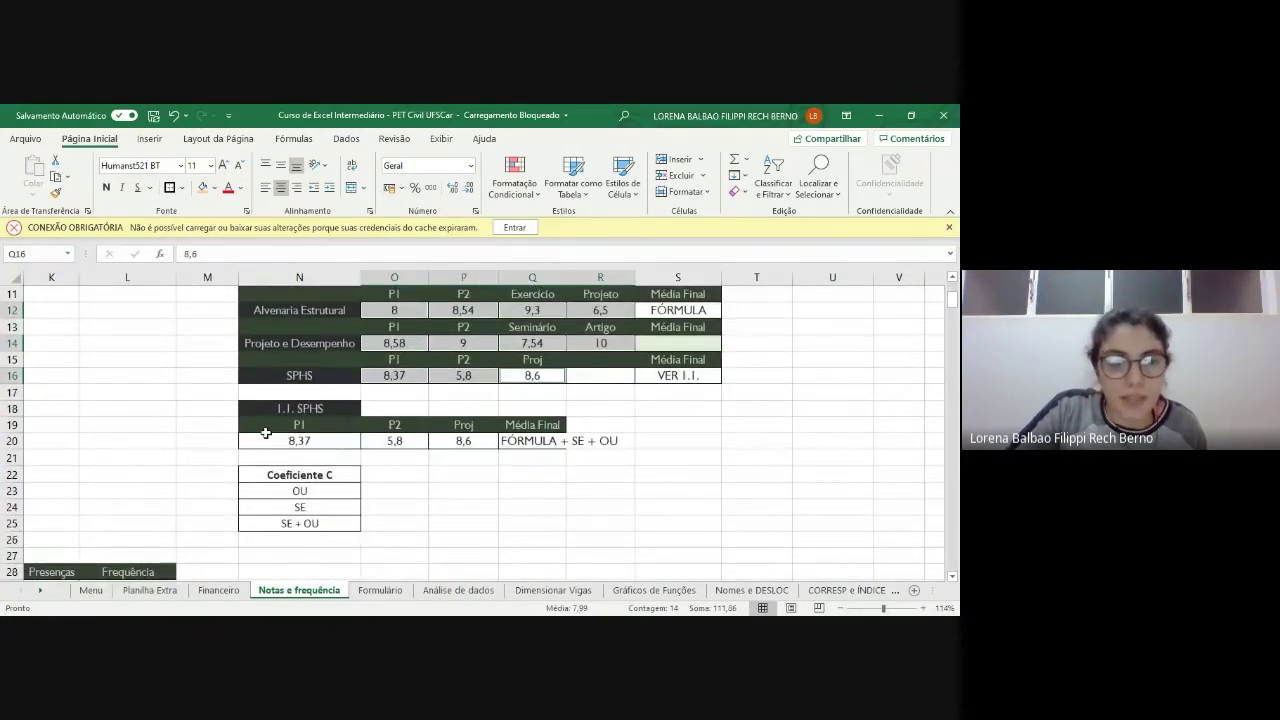
scroll(444, 366, up, 1)
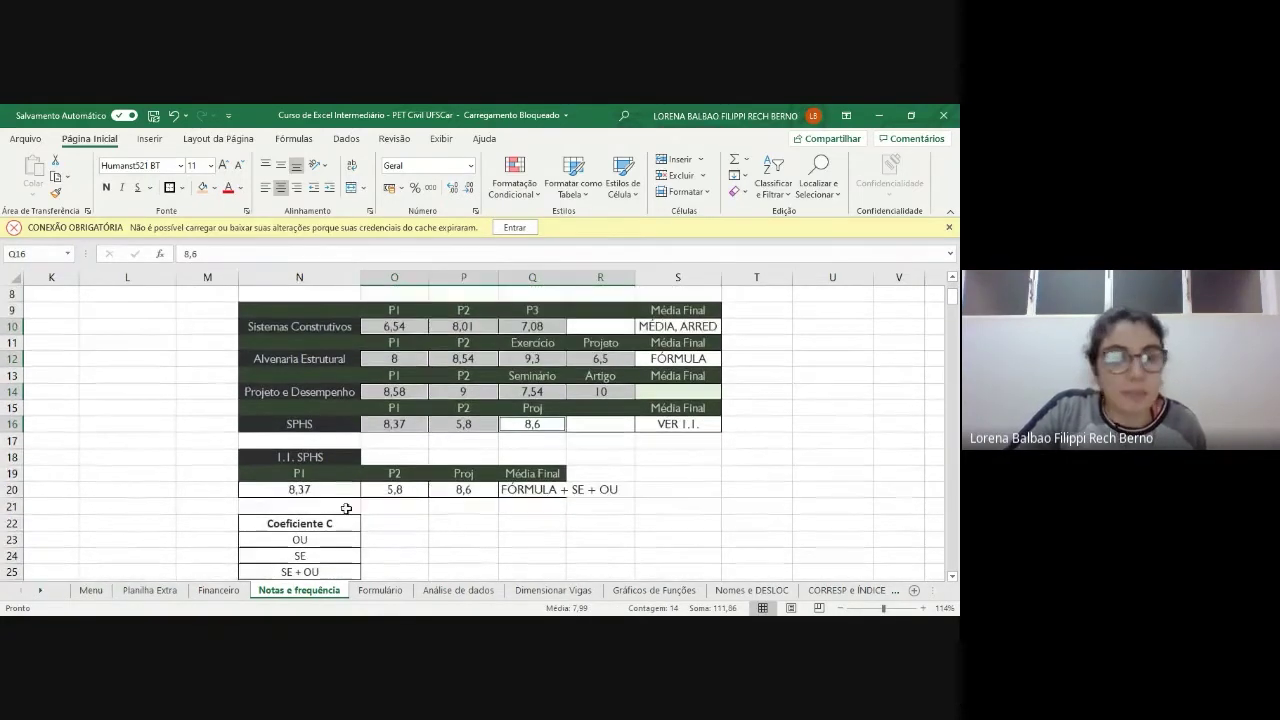
ctrl+click(300, 489)
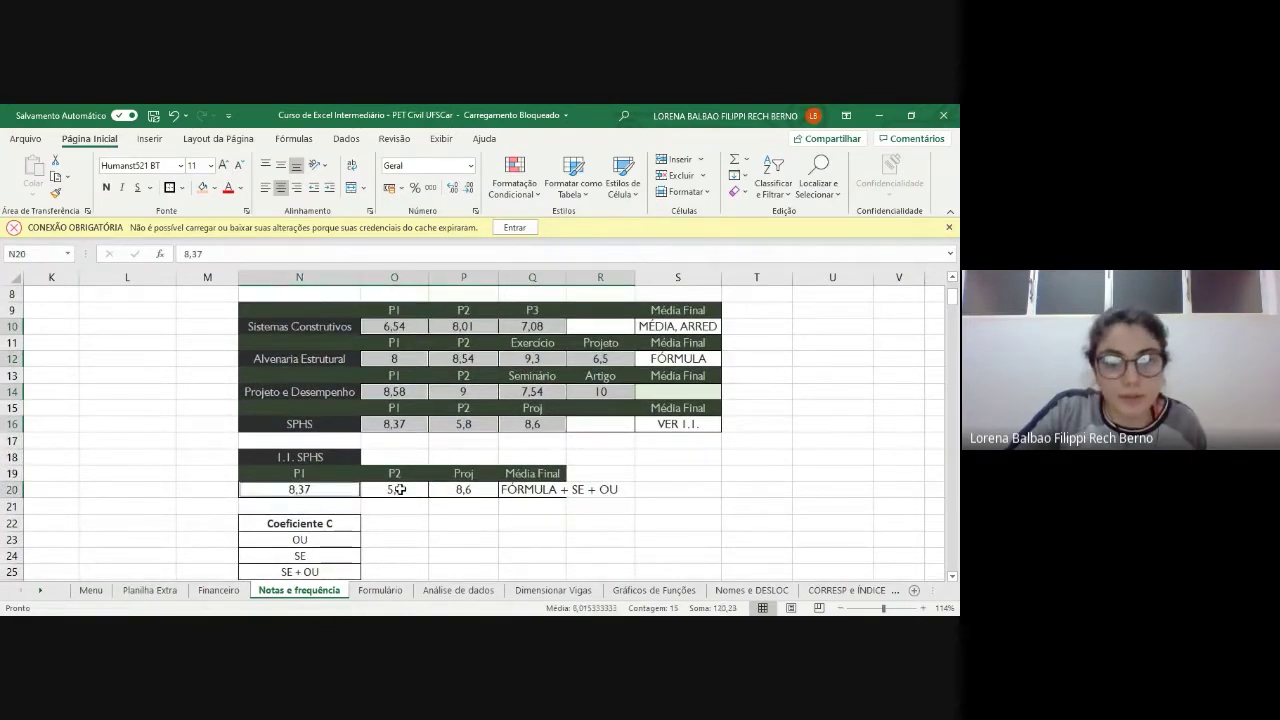
ctrl+click(399, 489)
ctrl+click(463, 489)
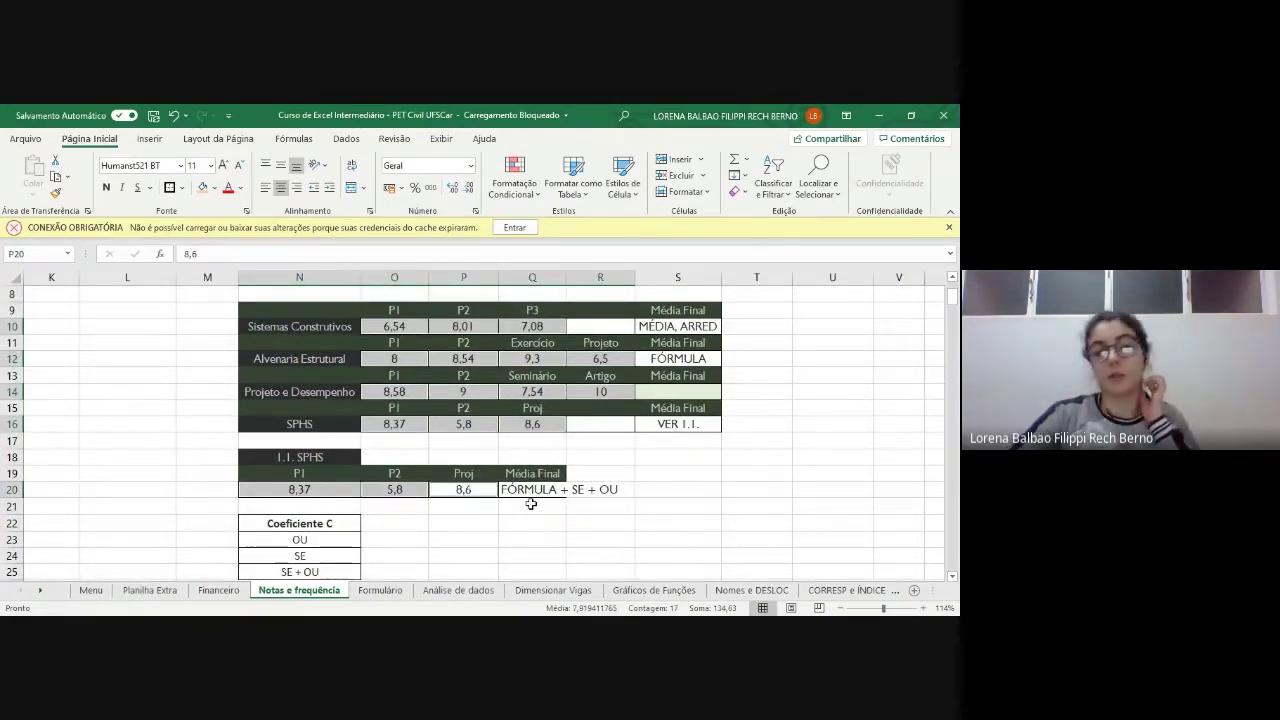
scroll(430, 492, up, 1)
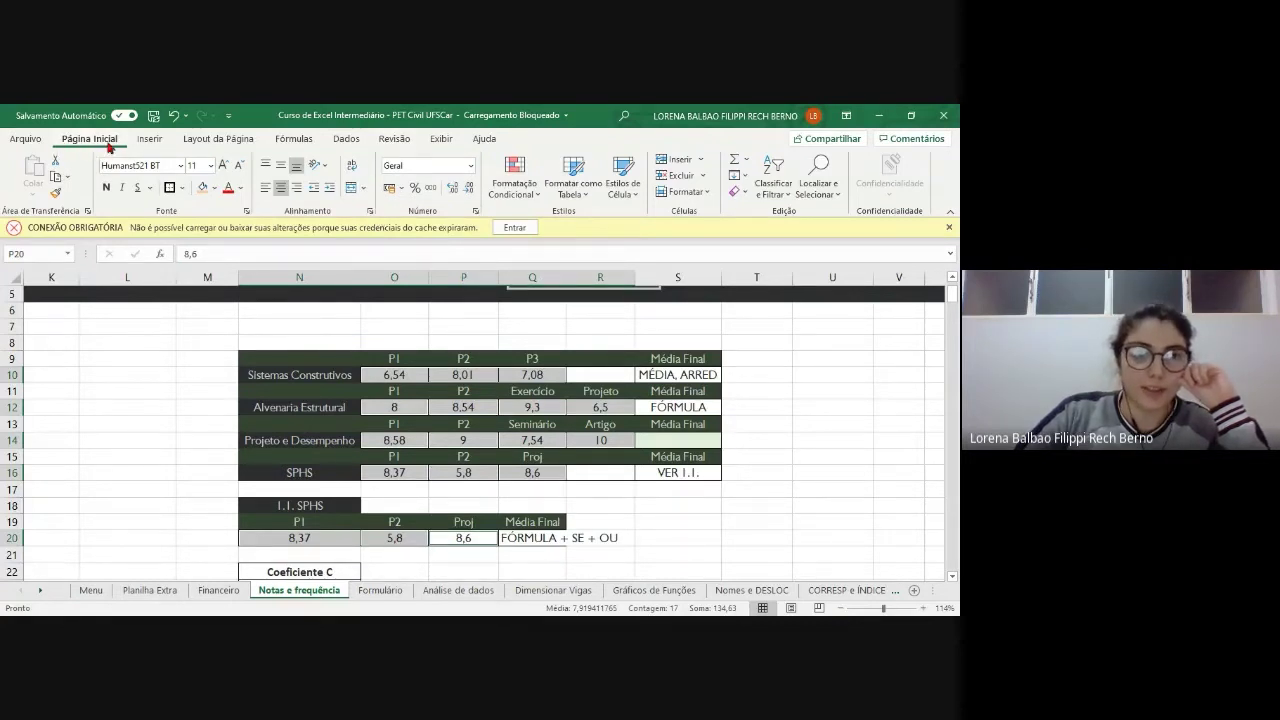
click(476, 211)
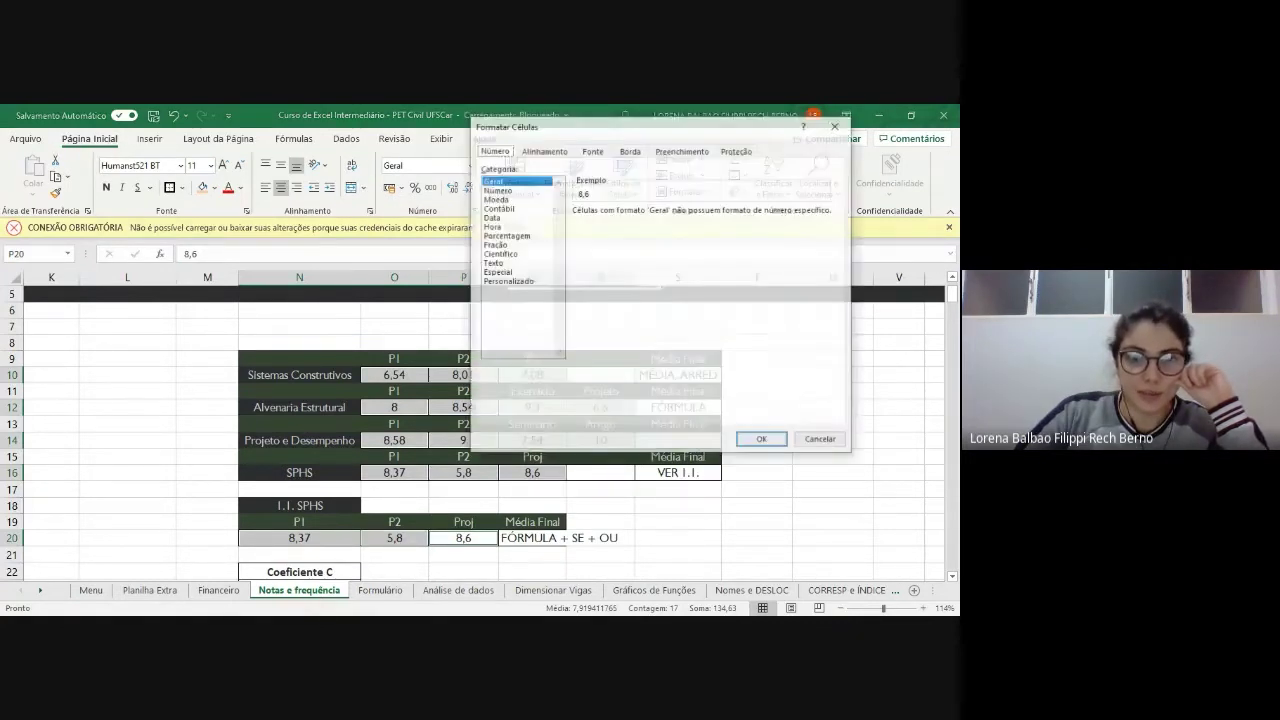
mouse_move(608, 122)
mouse_down()
mouse_move(749, 212)
mouse_move(706, 115)
mouse_move(743, 126)
mouse_move(745, 200)
mouse_move(676, 198)
mouse_move(598, 135)
mouse_up()
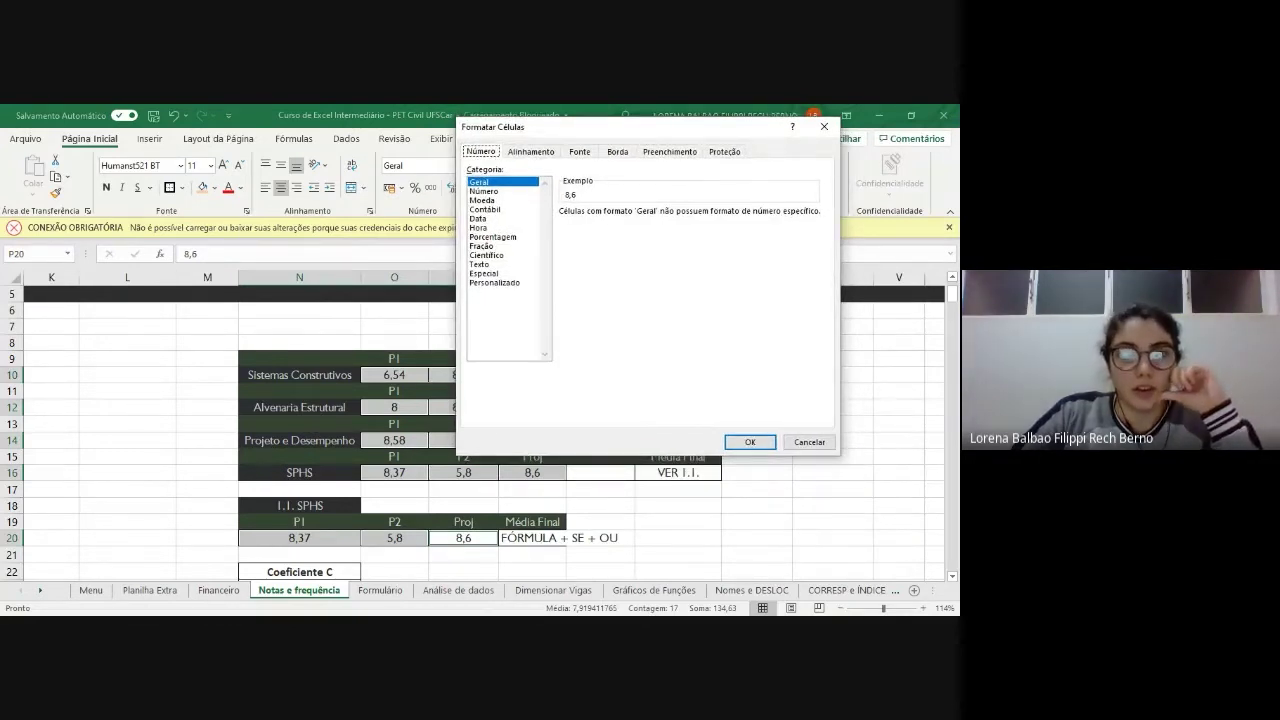
click(484, 191)
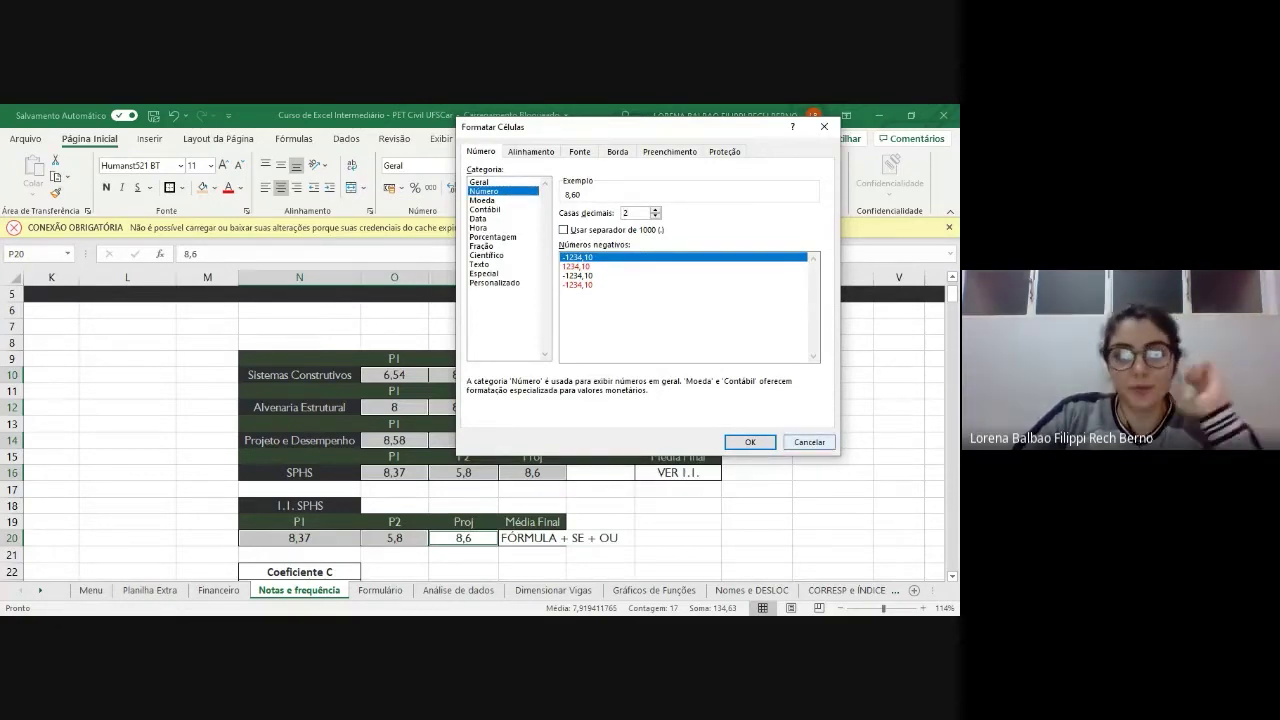
click(750, 442)
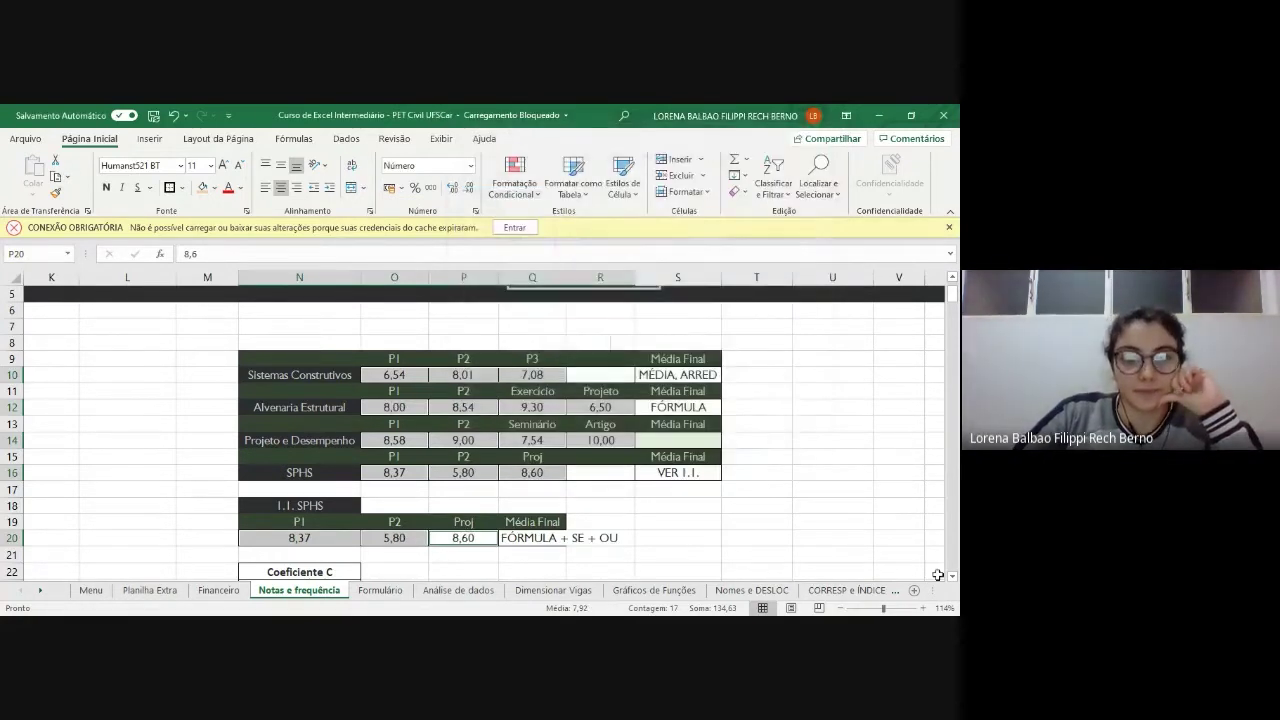
scroll(476, 476, down, 1)
click(466, 326)
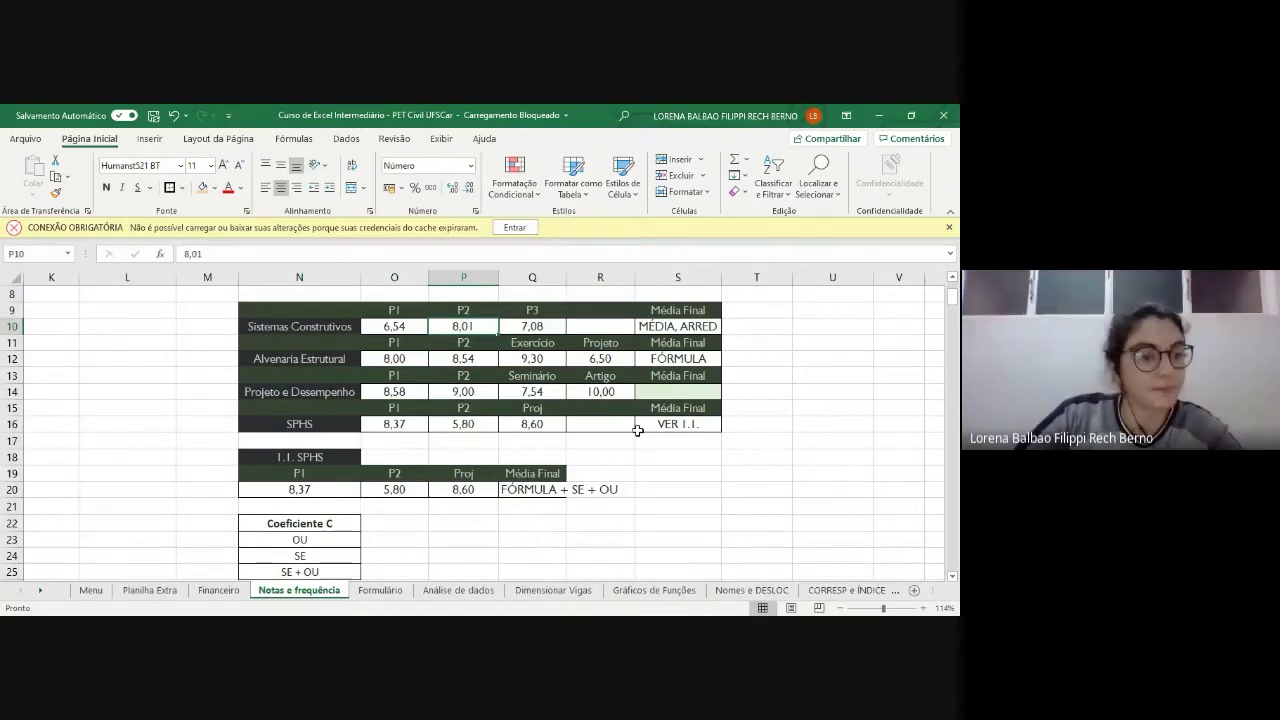
- Examine the Média Final cells and the subject names of the grade table
scroll(635, 409, up, 1)
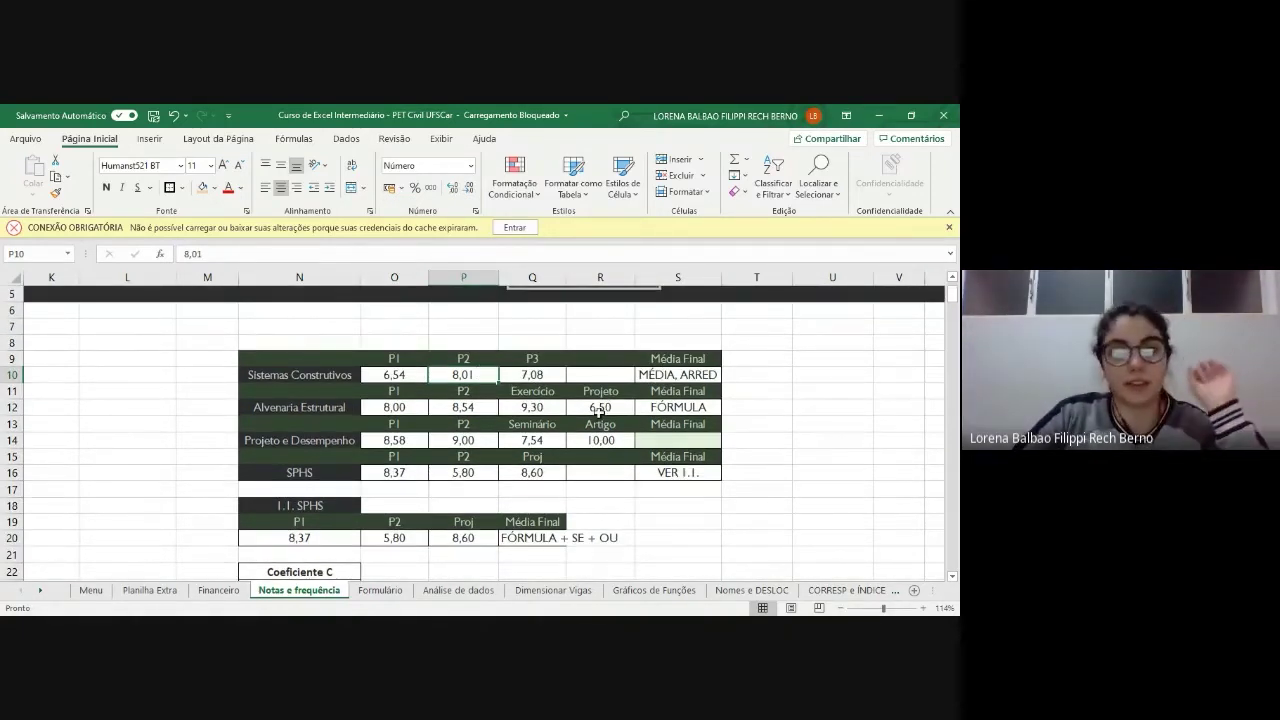
click(673, 380)
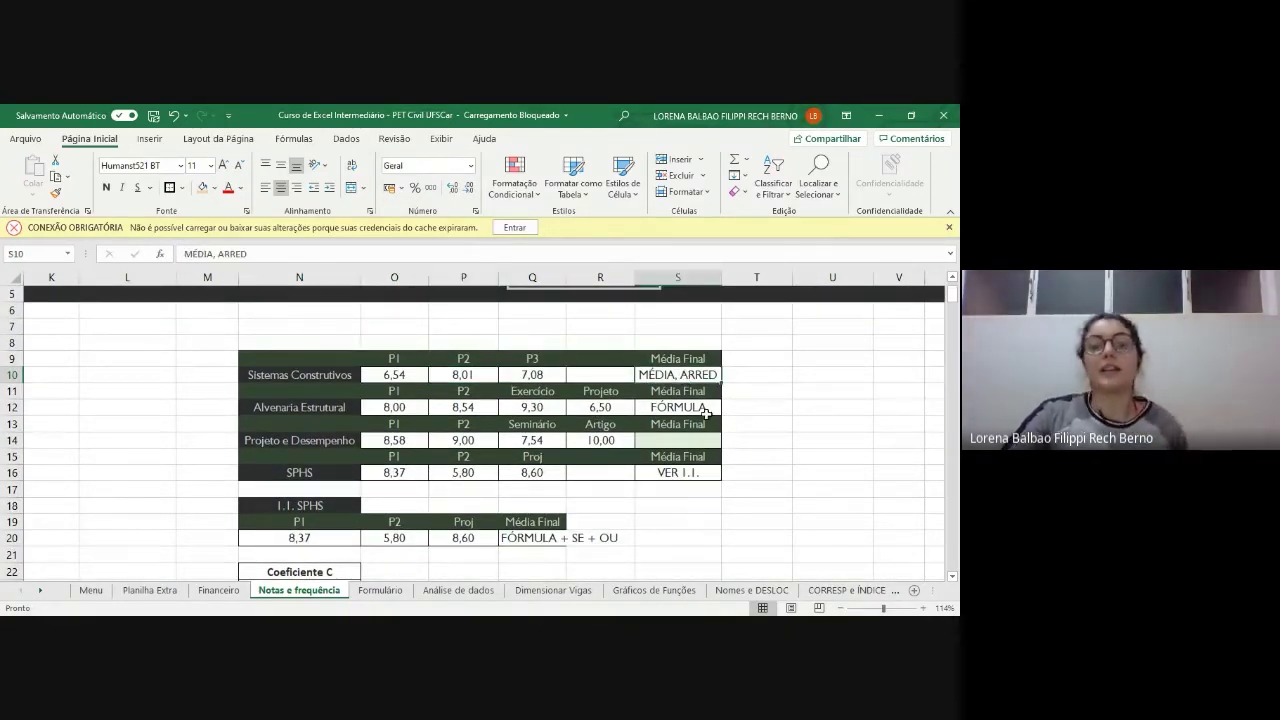
click(690, 405)
click(683, 440)
click(690, 468)
click(316, 362)
click(313, 409)
click(309, 468)
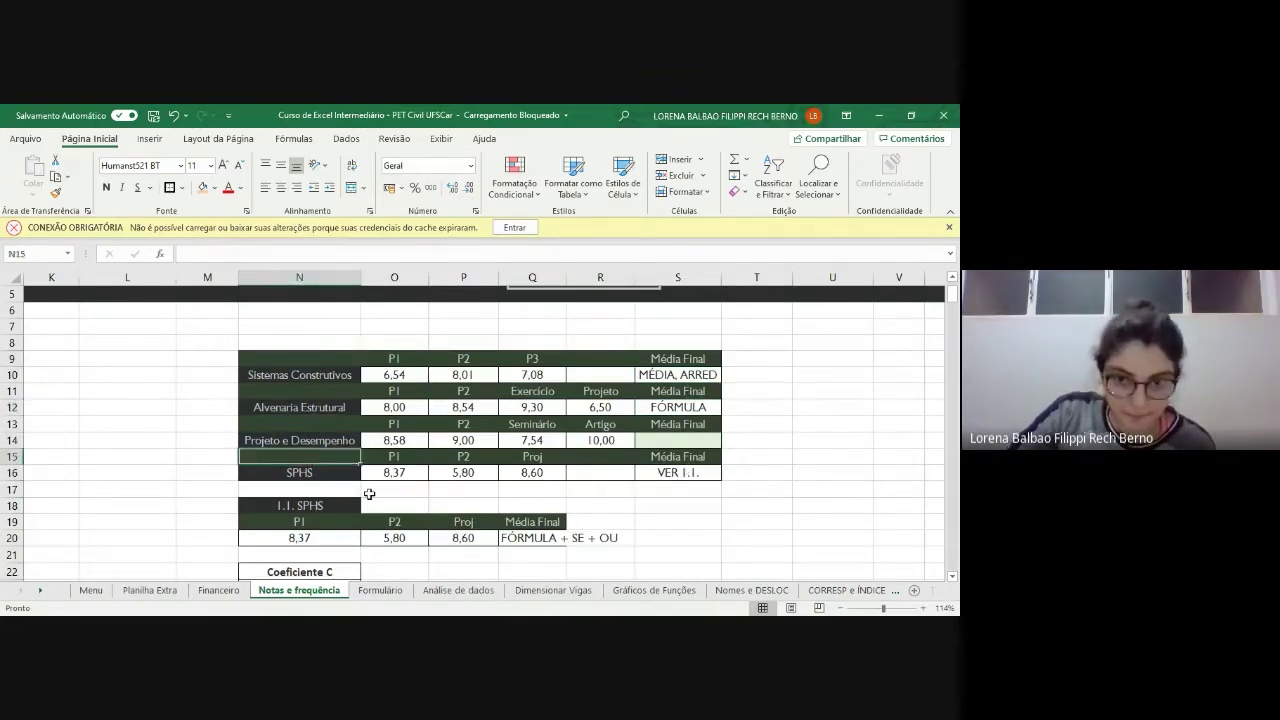
- Check the professors' formula for Sistemas Construtivos, and clear the placeholder text from its Média Final cell S10
click(676, 374)
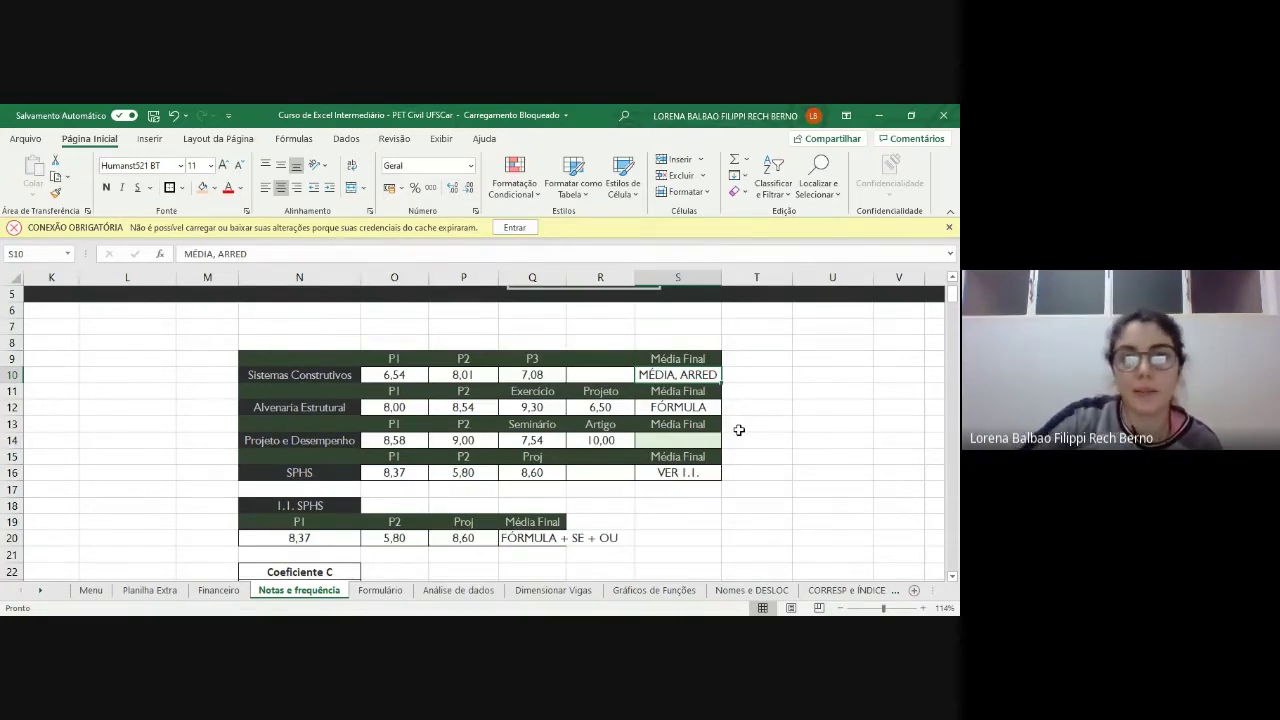
scroll(739, 430, left, 10)
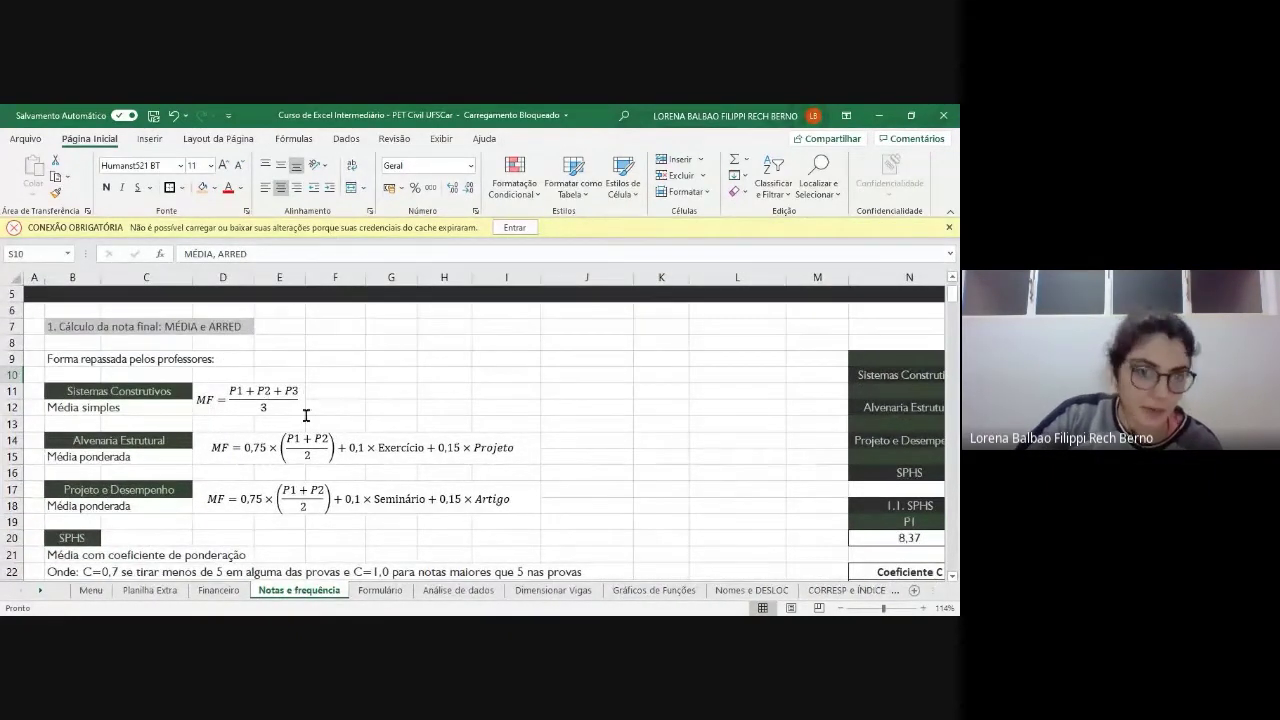
scroll(460, 400, right, 4)
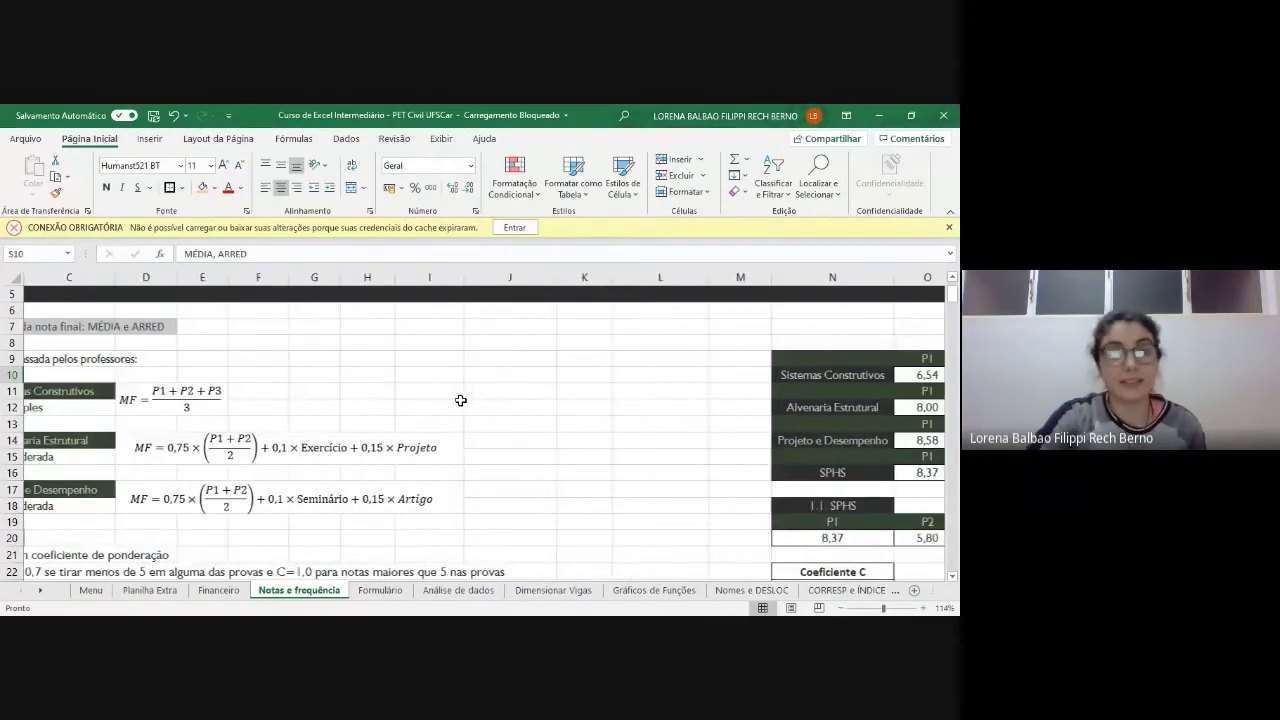
scroll(460, 400, right, 1)
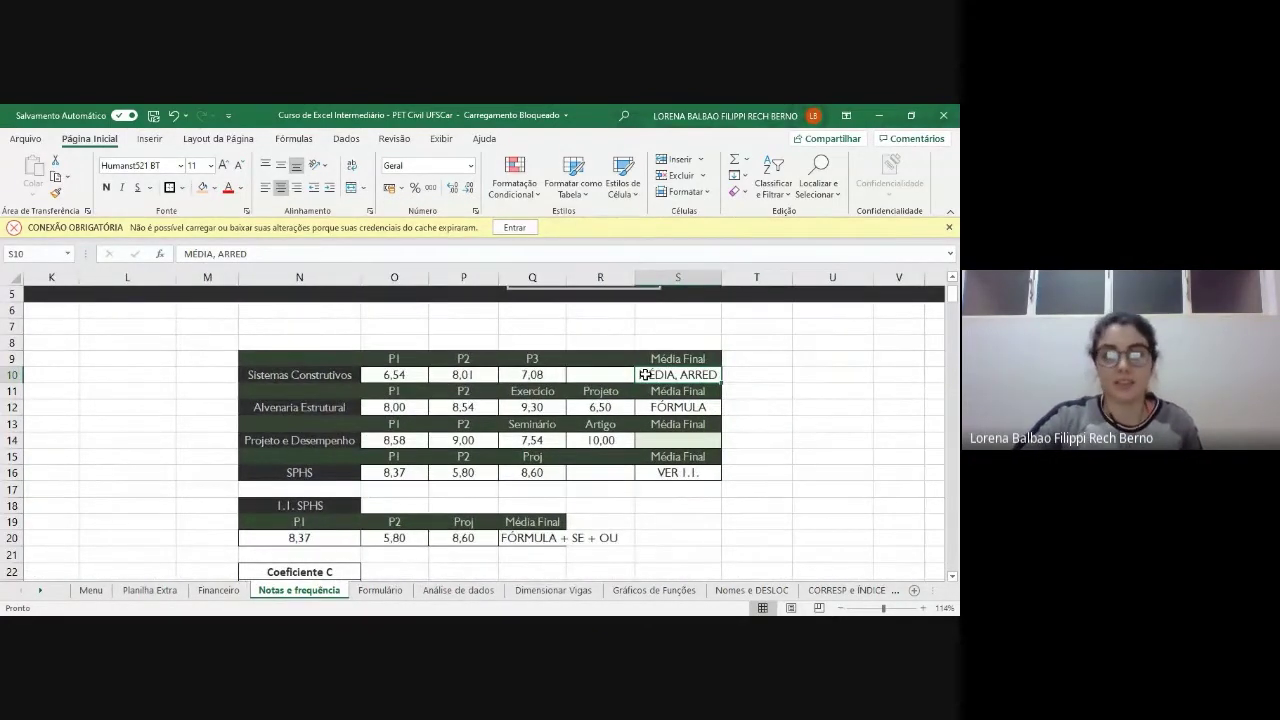
double_click(646, 375)
drag(717, 375, 637, 375)
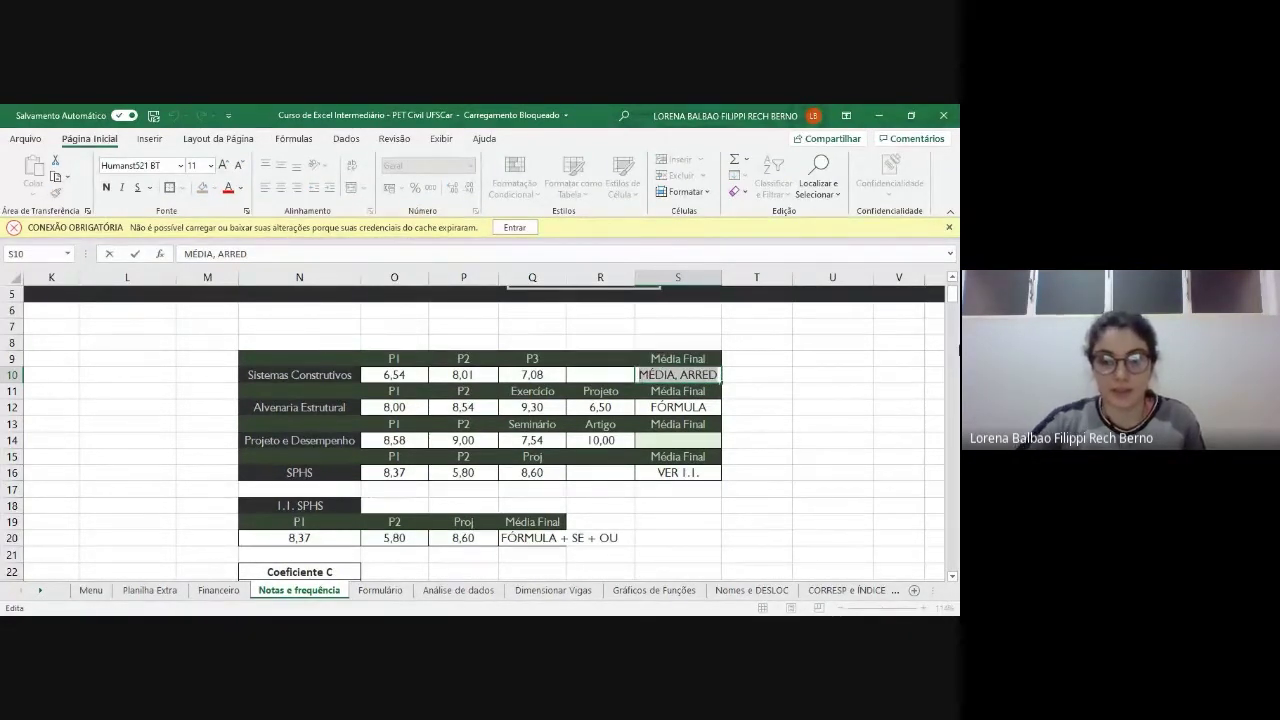
key(BackSpace)
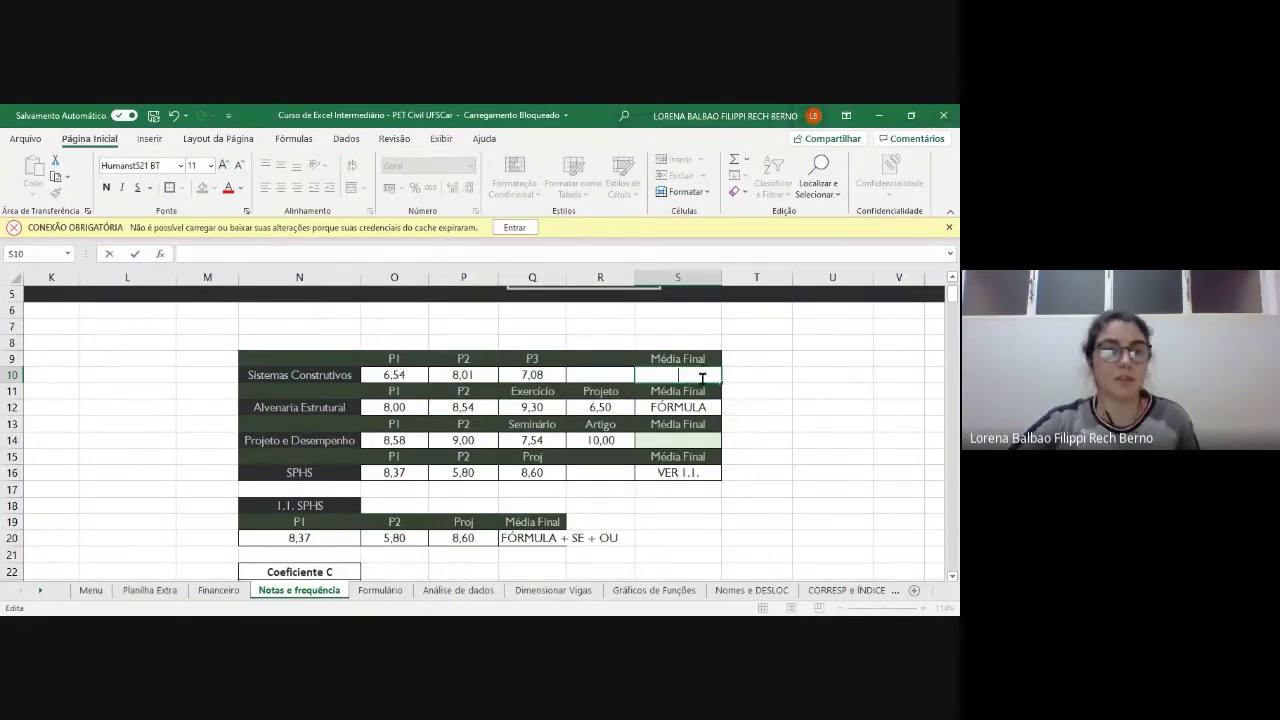
- Enter =MÉDIA(O10:Q10) as the Média Final of Sistemas Construtivos to average P1, P2 and P3
text(=)
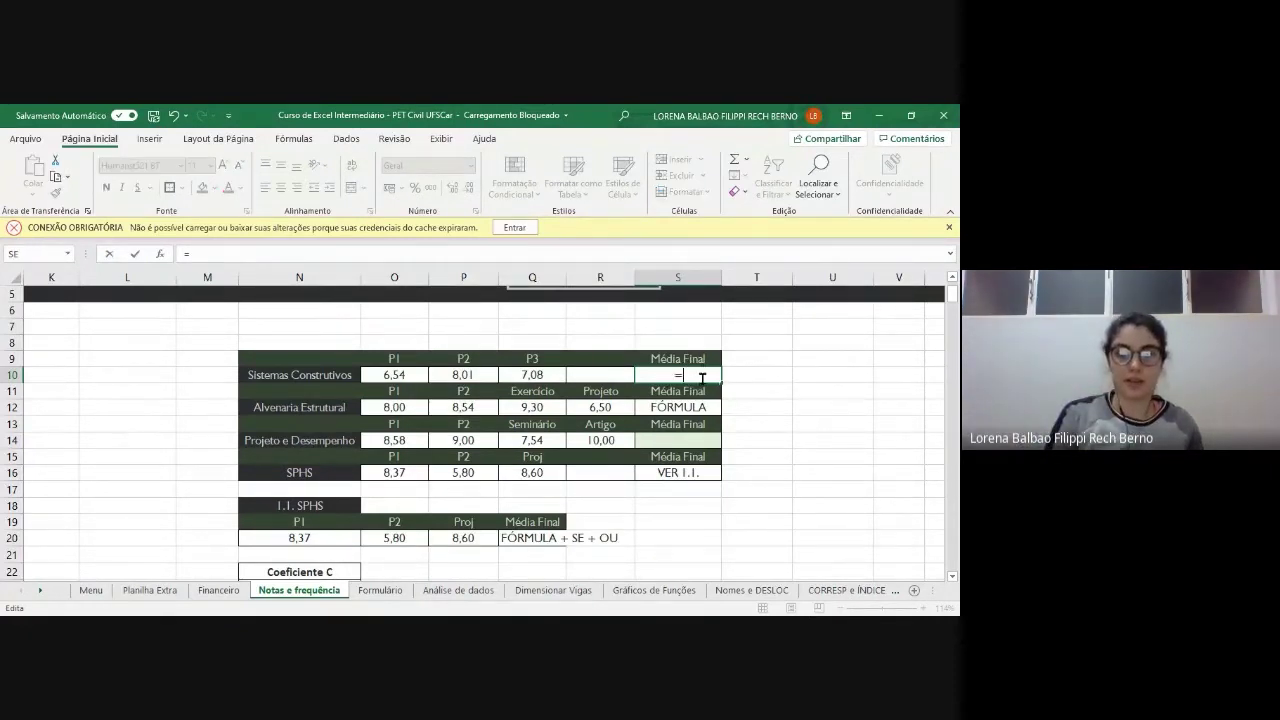
text(Mé)
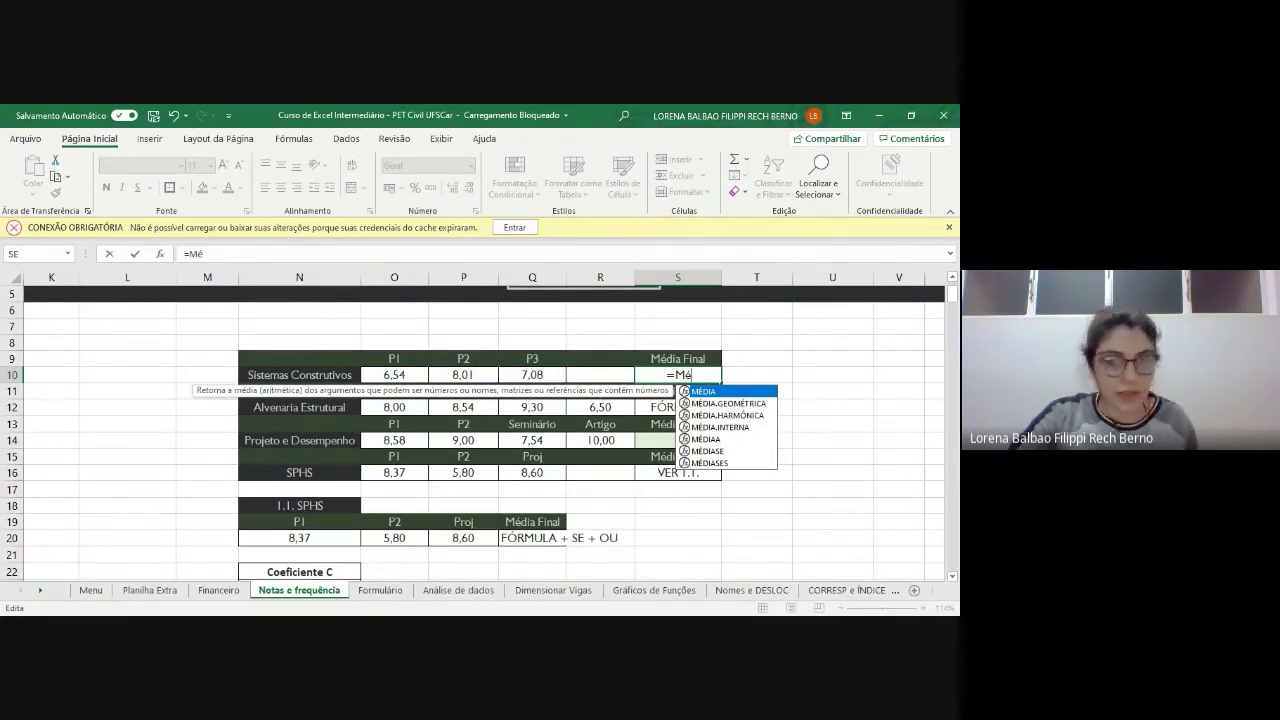
key(Tab)
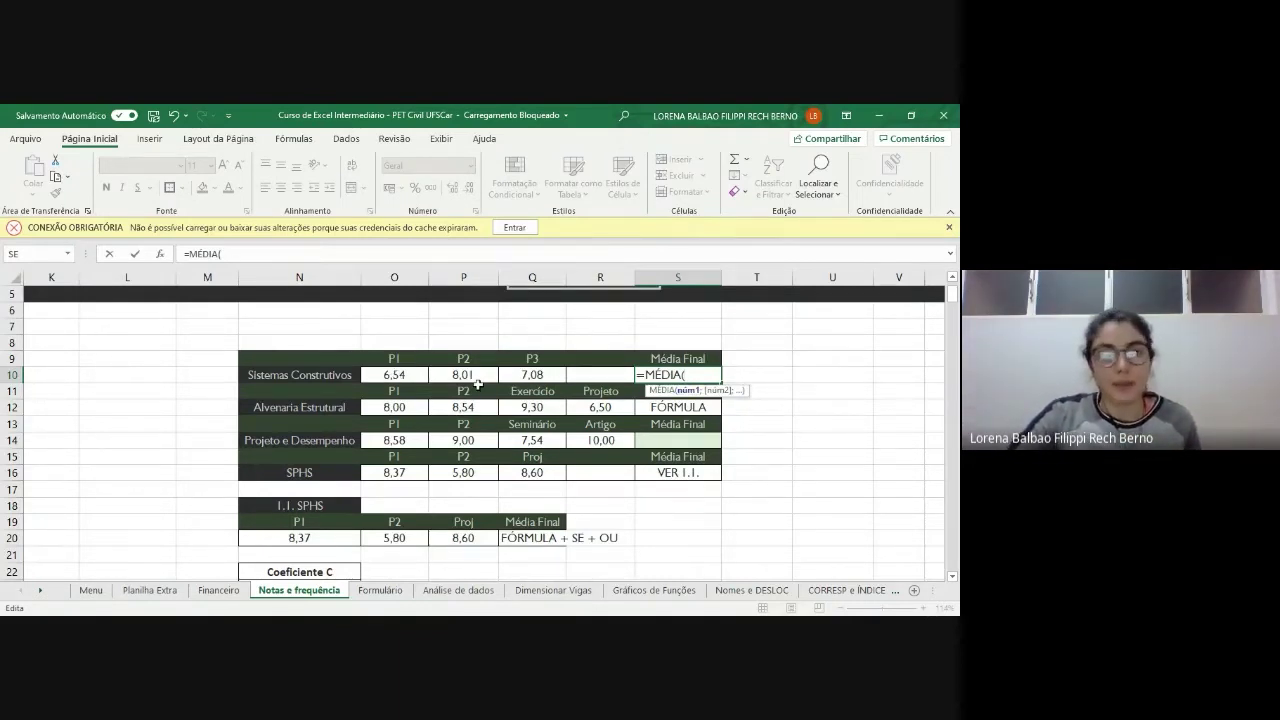
drag(394, 370, 535, 372)
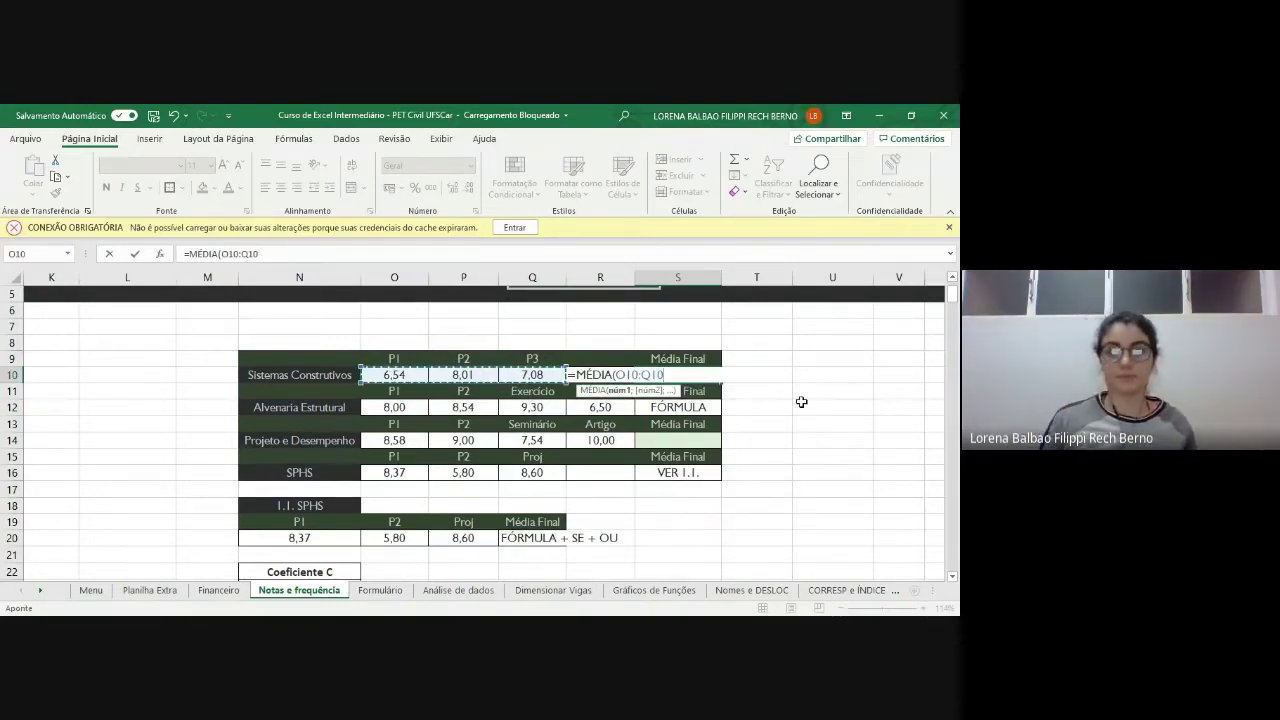
text())
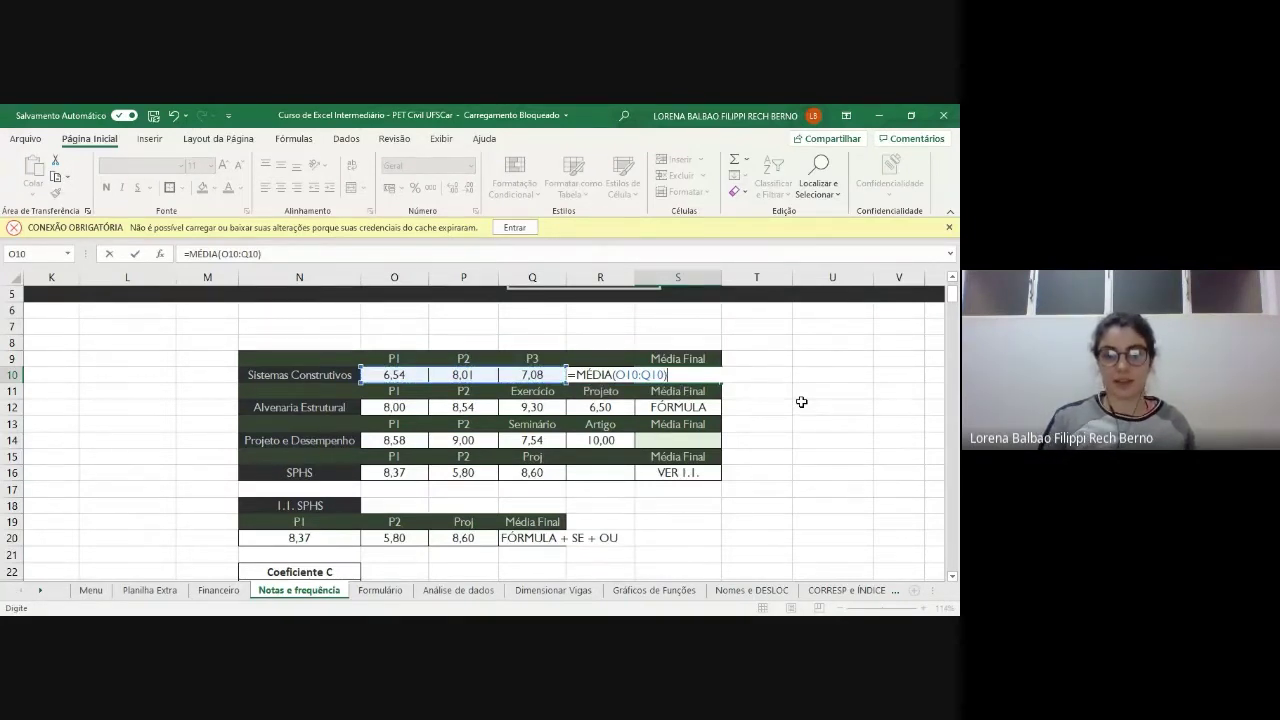
key(Return)
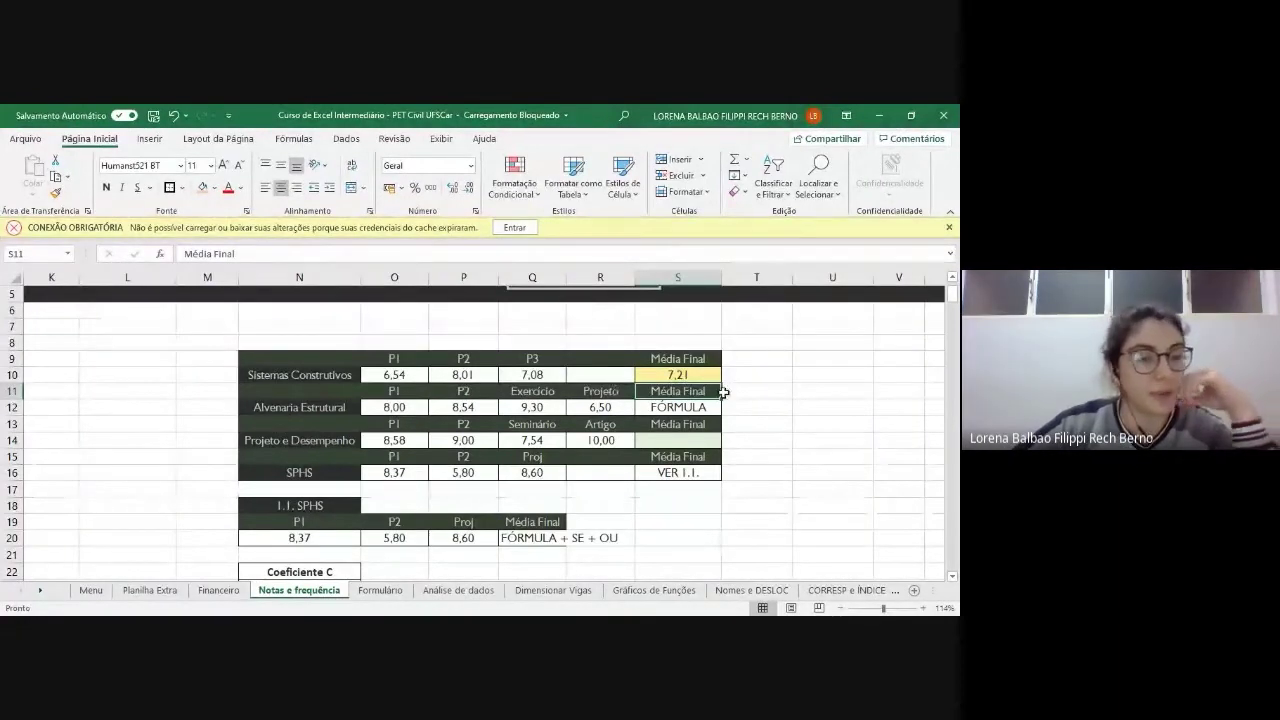
- Review the MÉDIA formula in the Média Final cell of Sistemas Construtivos without changing it
click(648, 375)
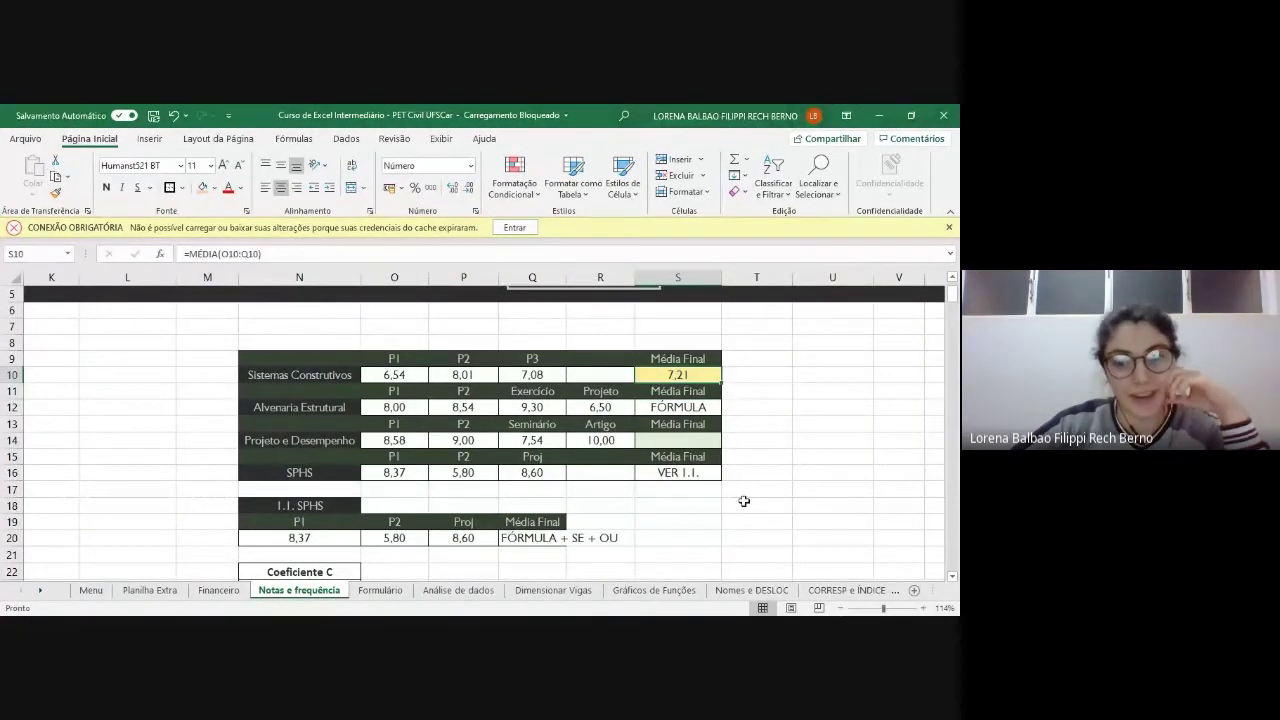
double_click(678, 373)
key(Escape)
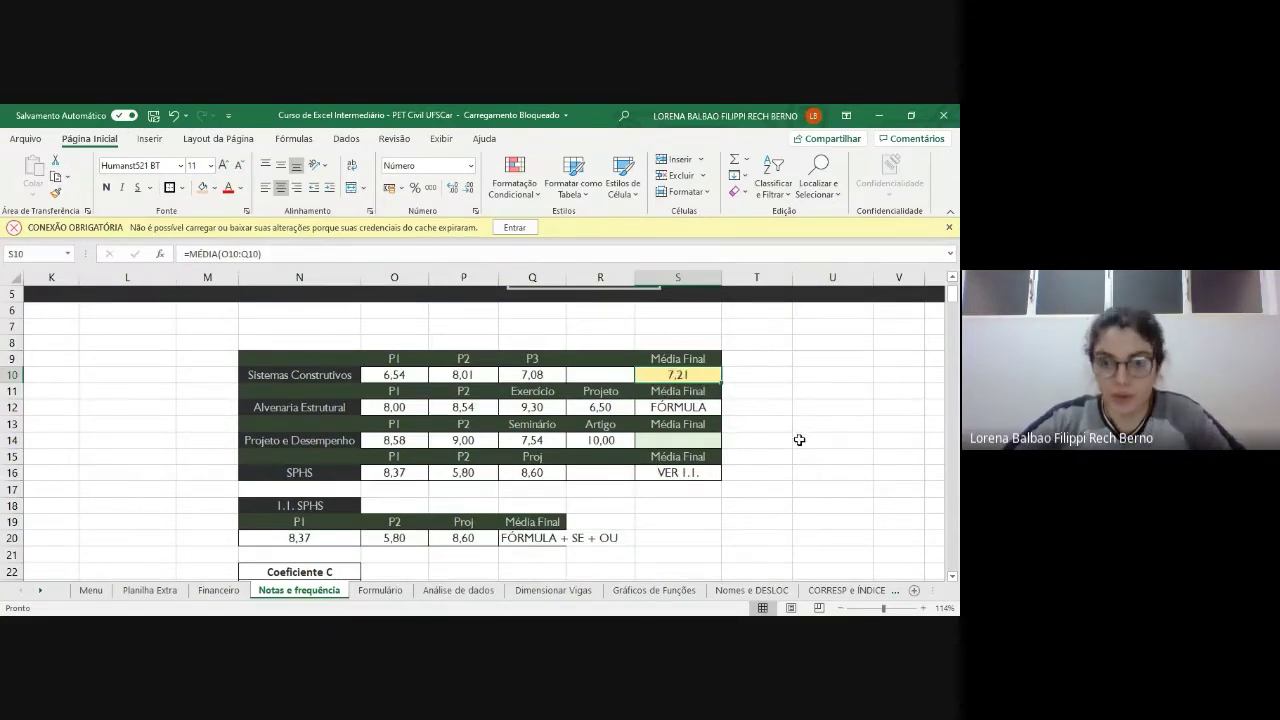
key(Right)
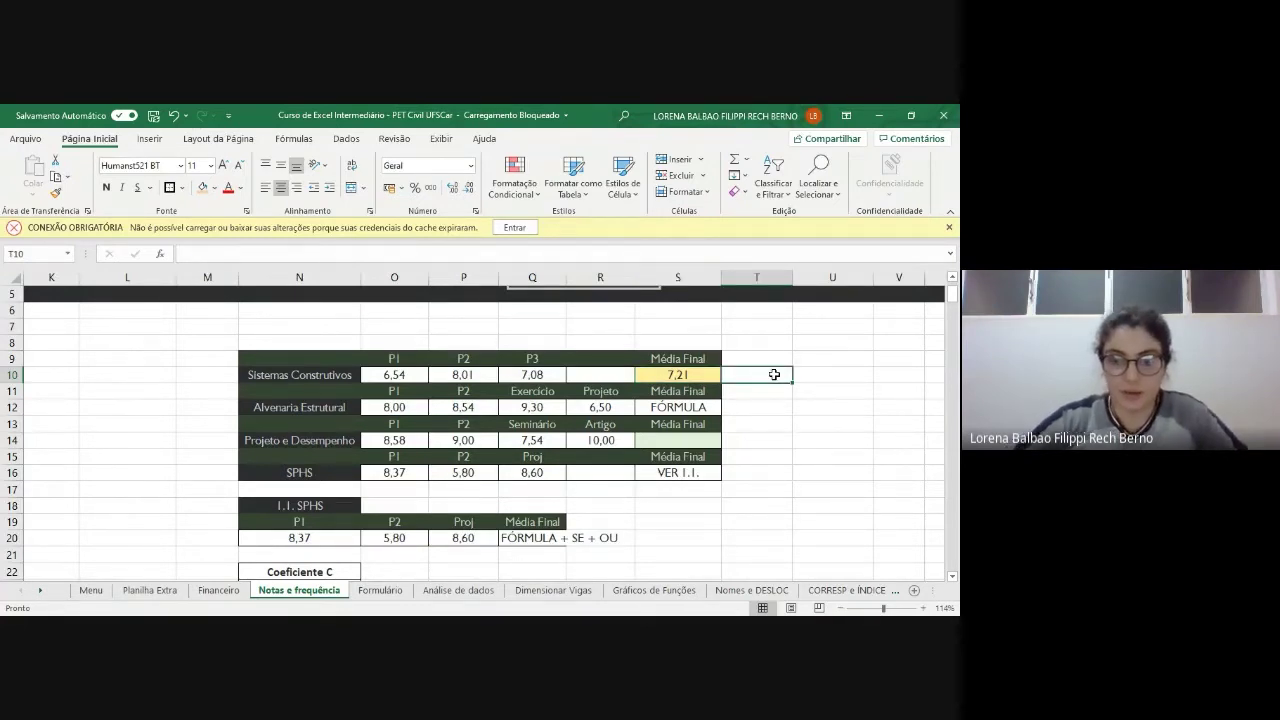
text(=A)
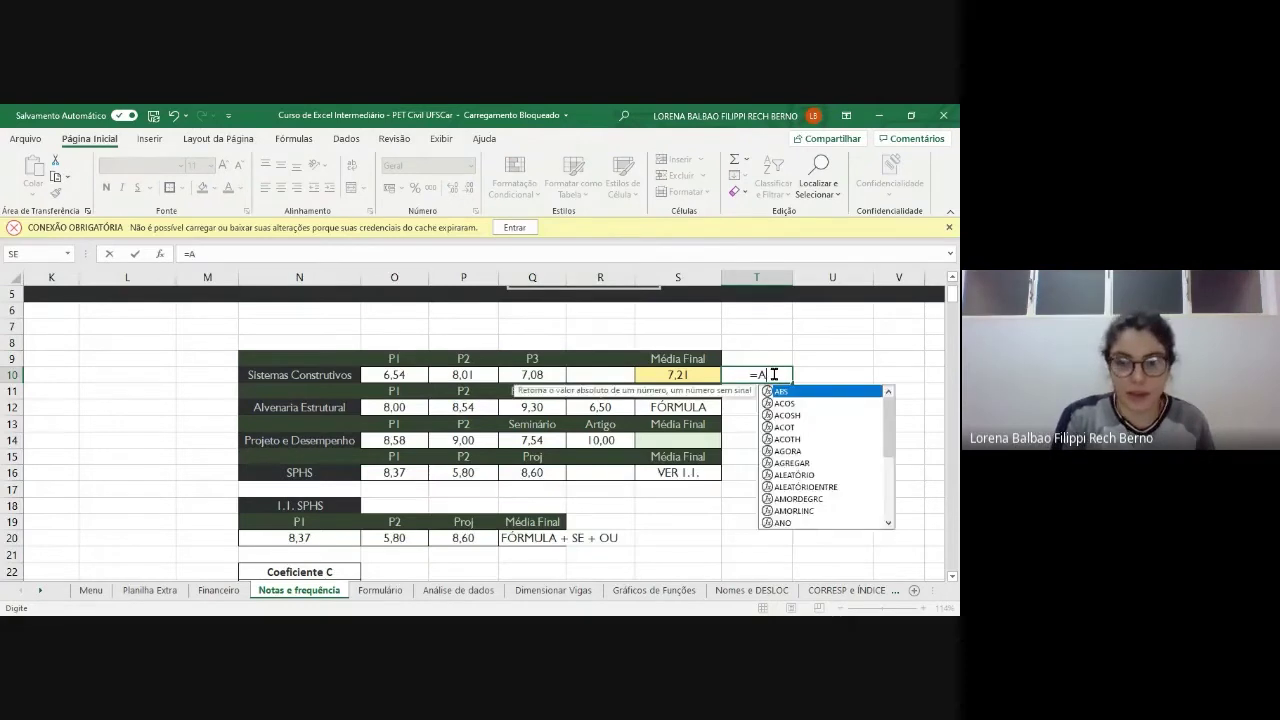
text(REED)
key(BackSpace)
key(BackSpace)
key(BackSpace)
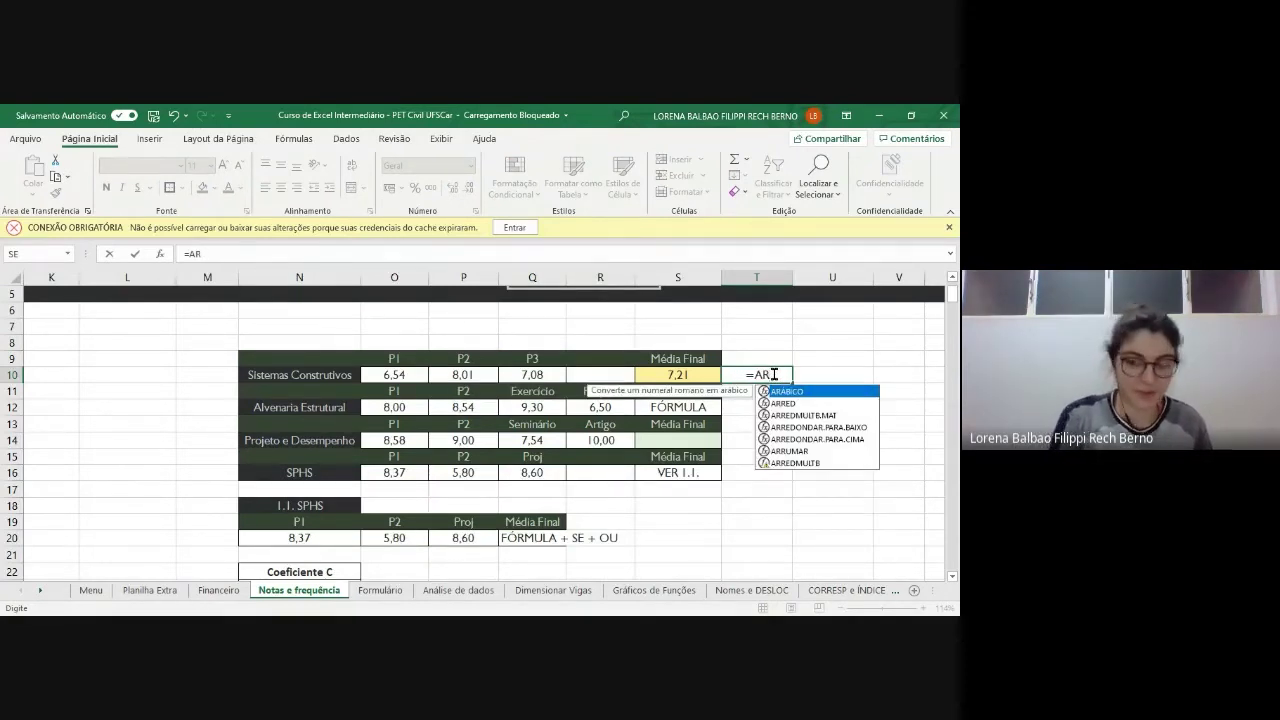
text(RE)
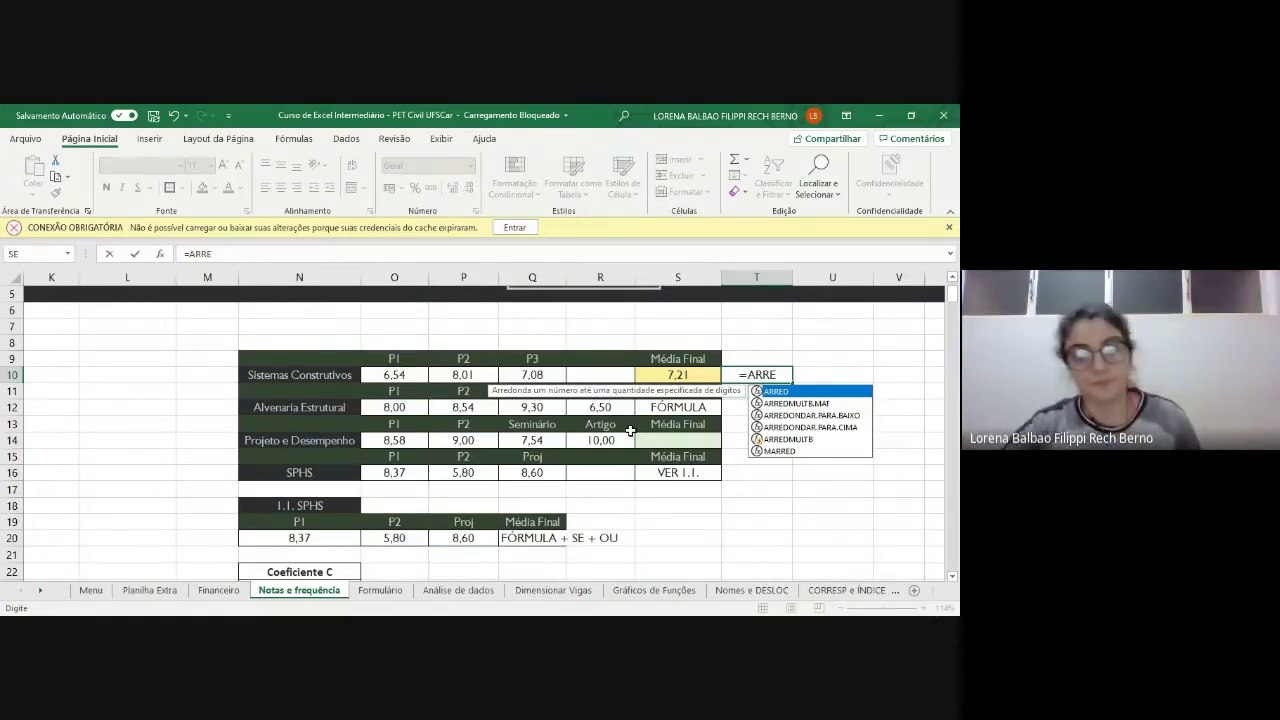
key(BackSpace)
key(BackSpace)
key(BackSpace)
key(BackSpace)
key(BackSpace)
key(Escape)
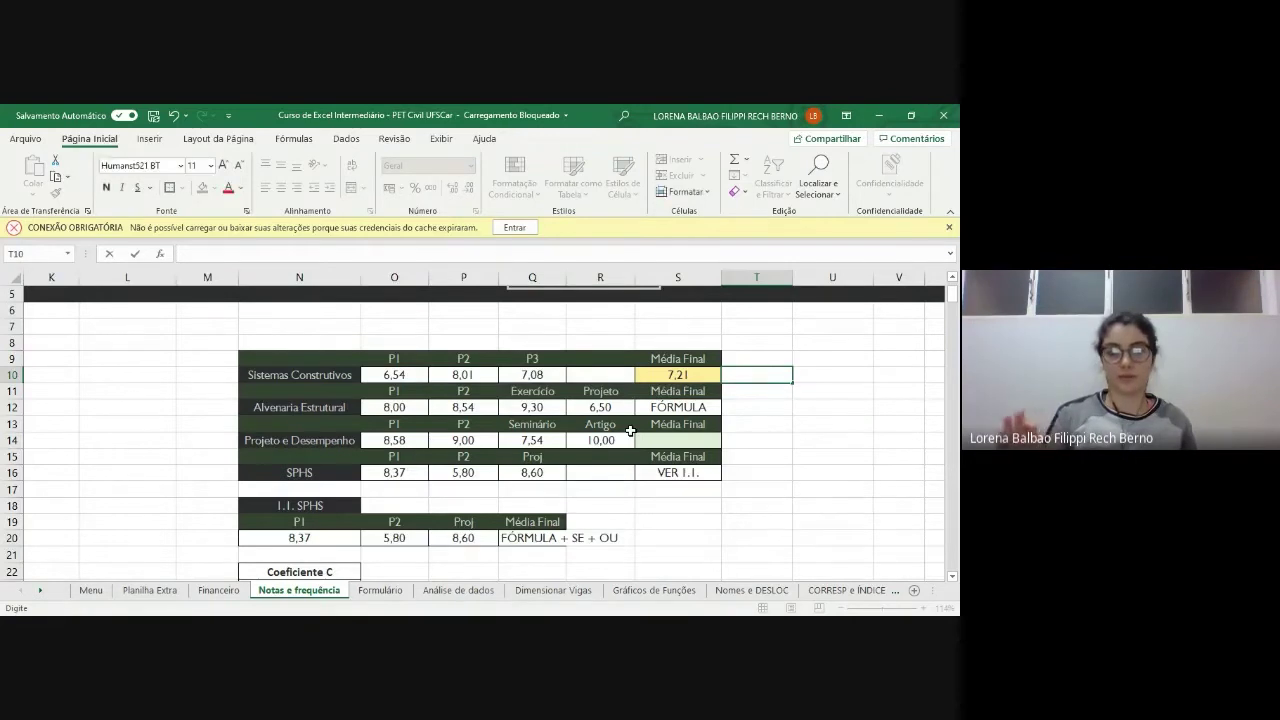
- Edit the Média Final formula of Sistemas Construtivos in S10 so that MÉDIA(O10:Q10) is nested inside the ARRED function
click(688, 375)
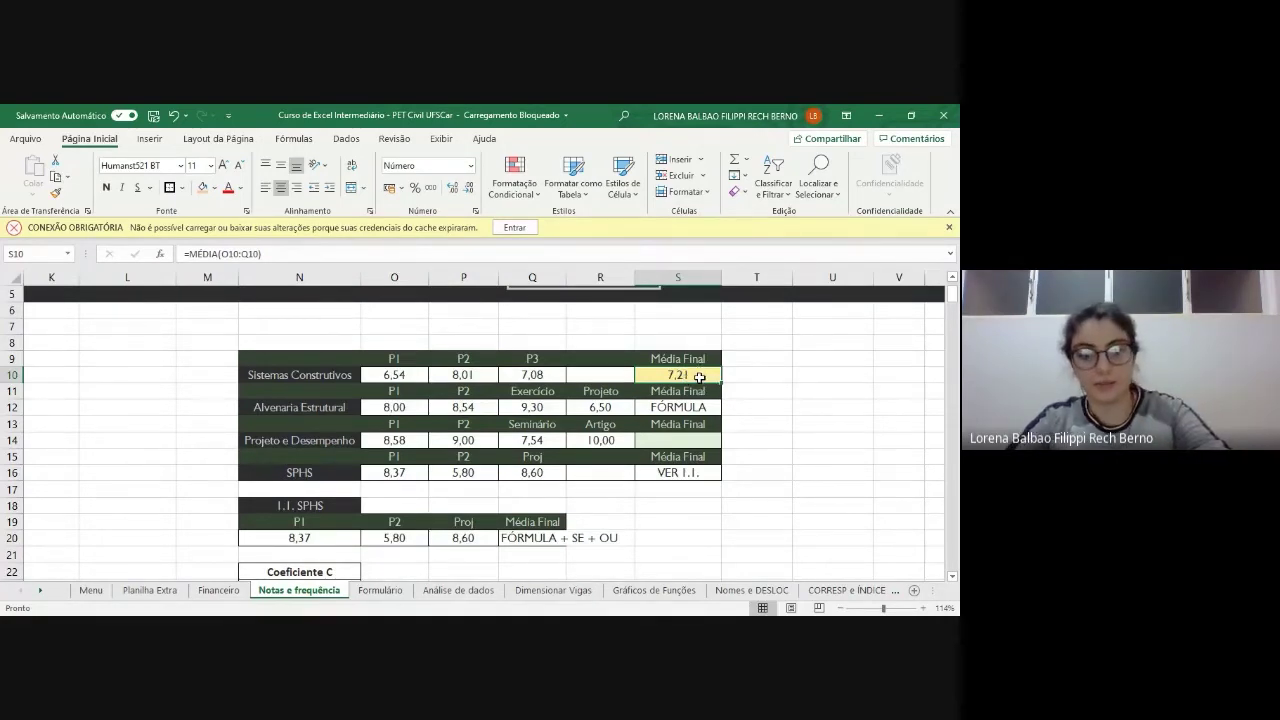
key(F2)
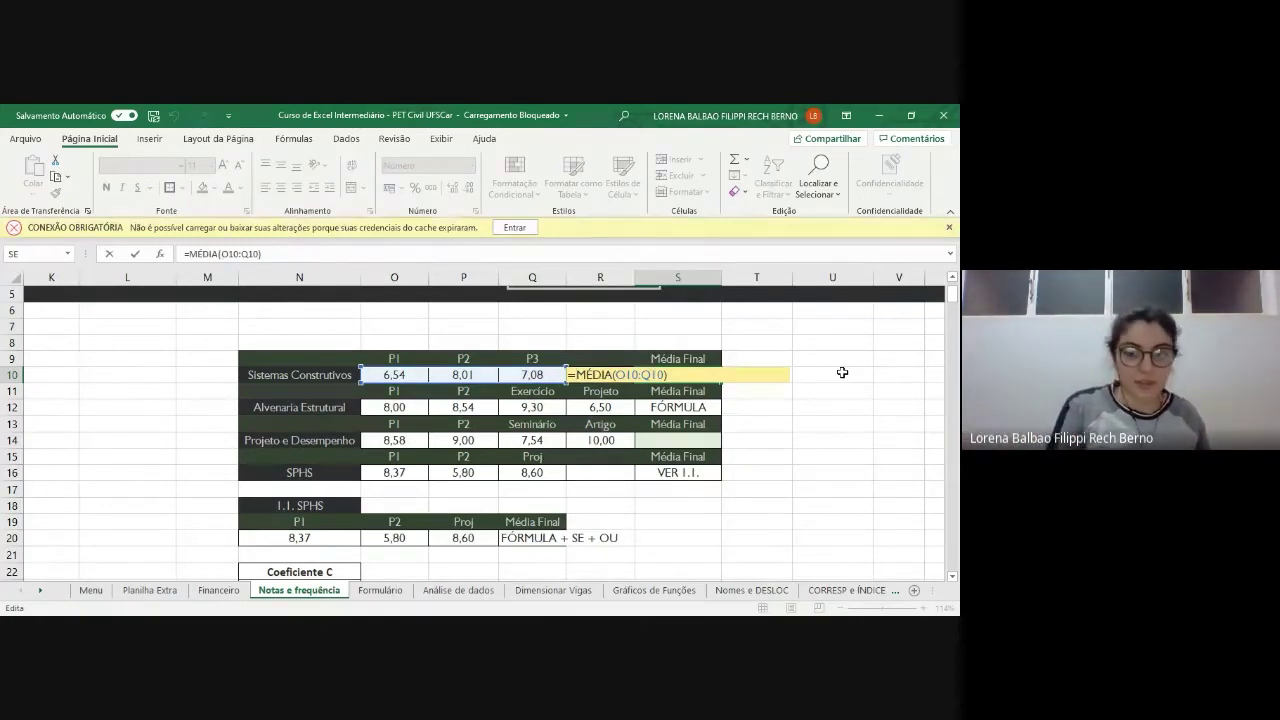
text(ARRED)
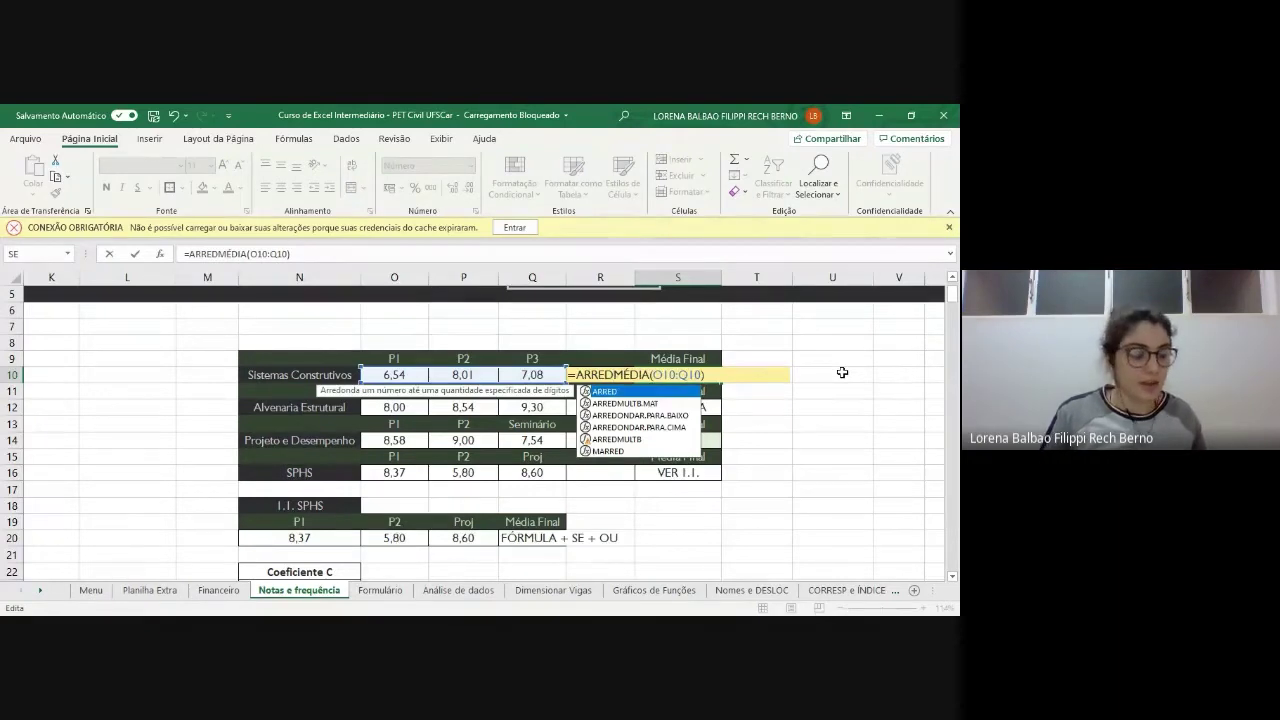
text((=)
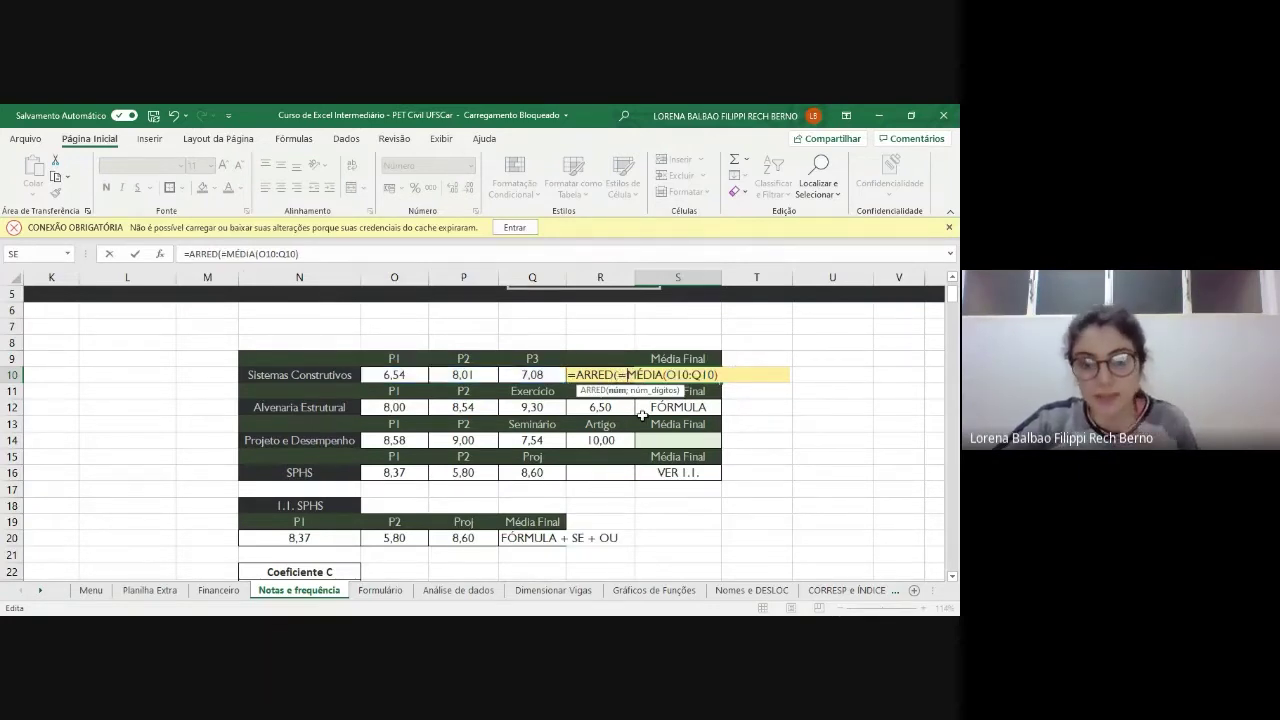
key(Left)
key(Left)
key(Left)
key(Right)
key(Right)
key(Right)
key(Right)
key(Right)
key(Right)
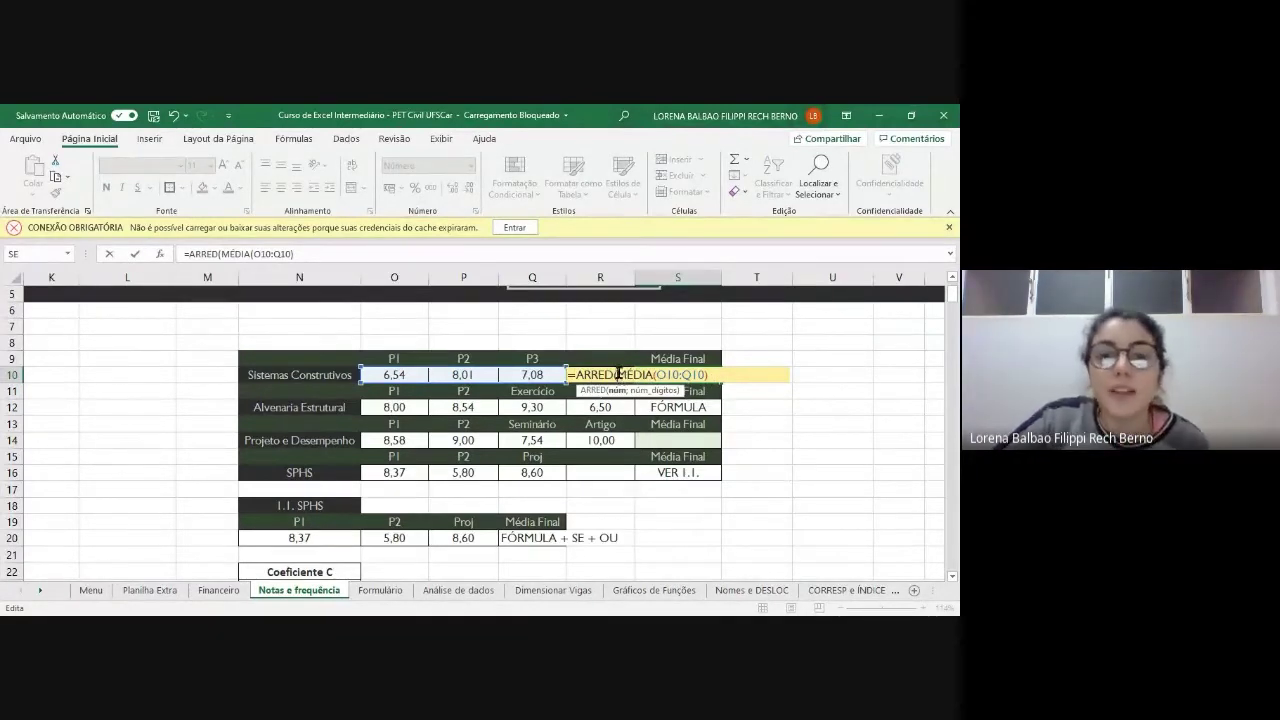
- Complete the ARRED formula in S10 with 1 decimal digit, as =ARRED(MÉDIA(O10:Q10);1)
drag(616, 374, 717, 375)
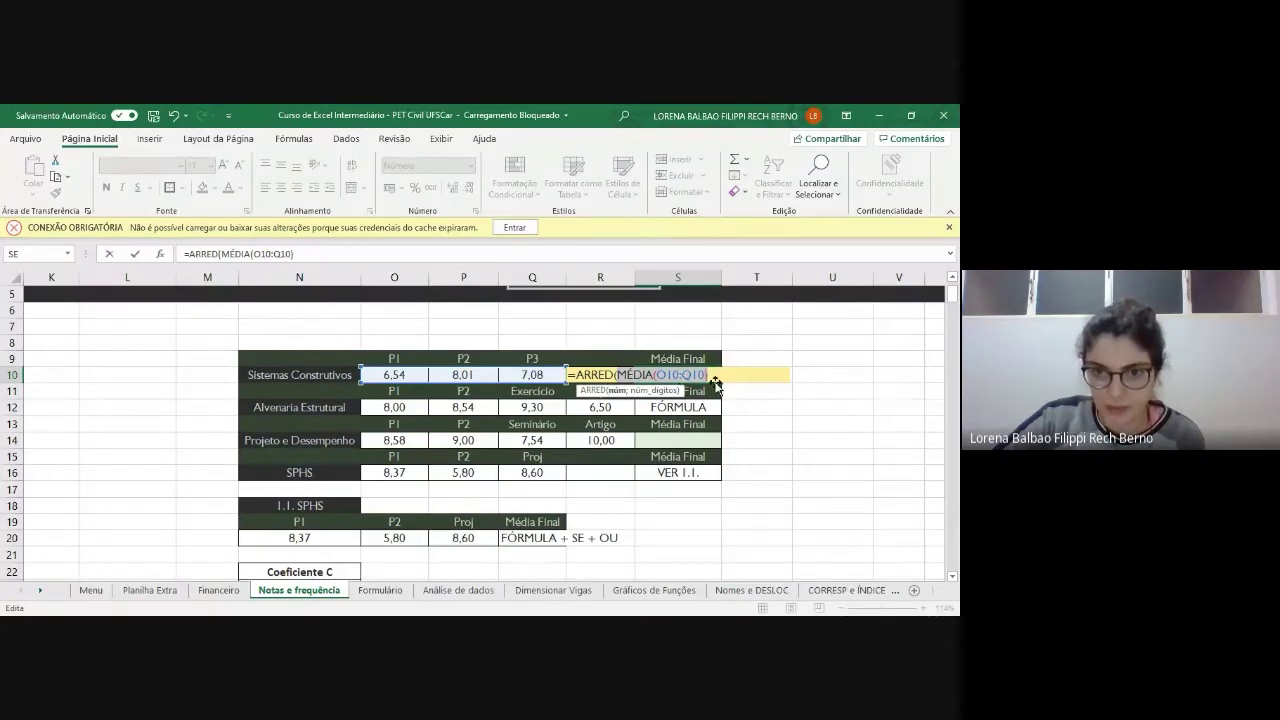
click(719, 374)
text(;)
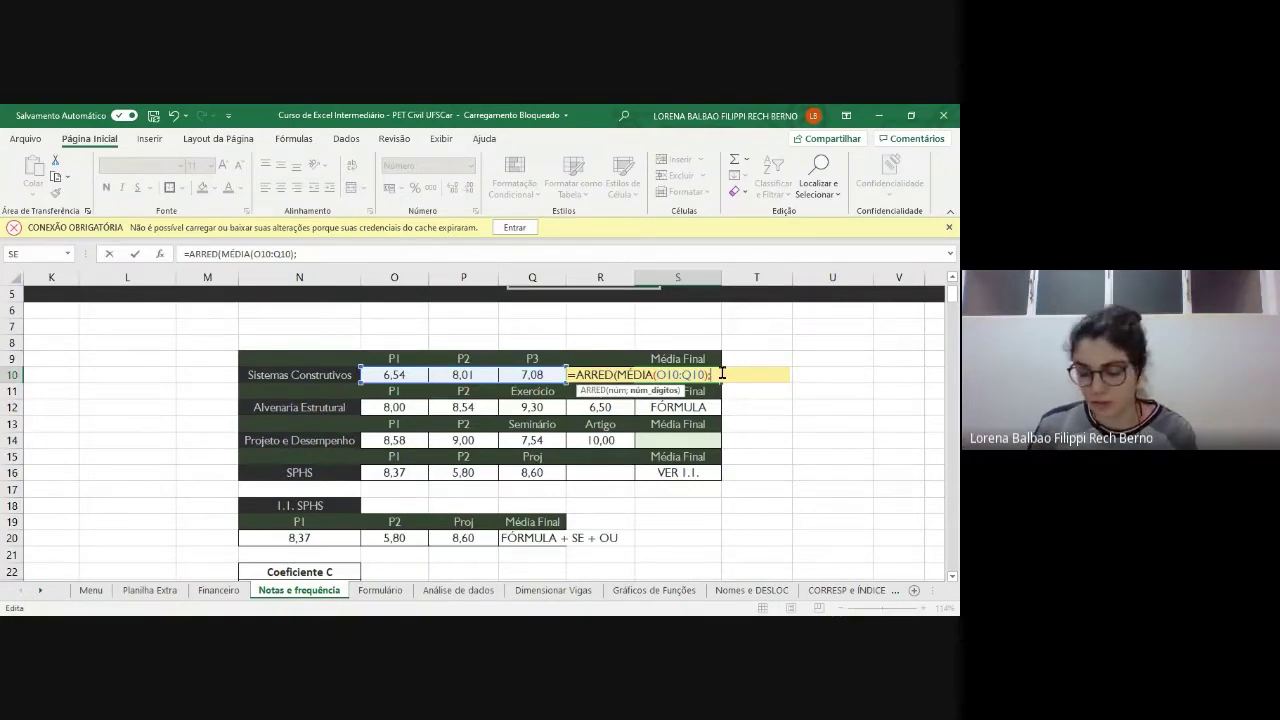
text(1)
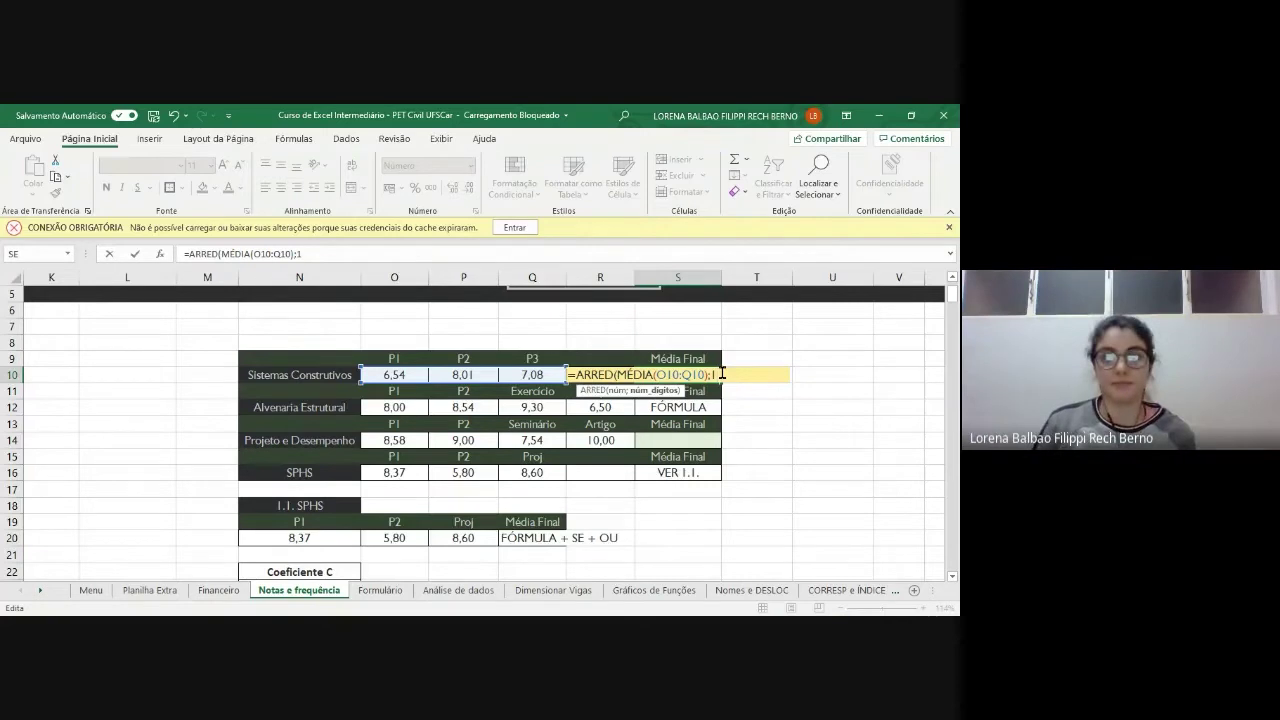
text())
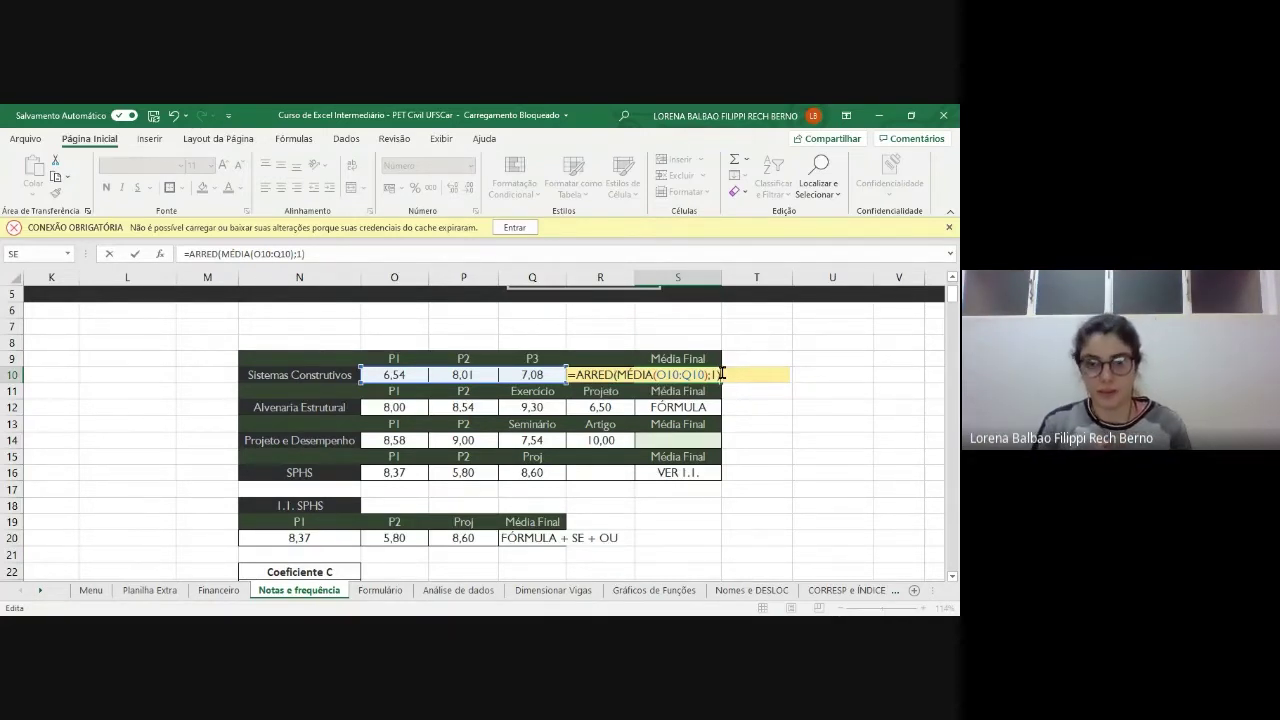
key(Return)
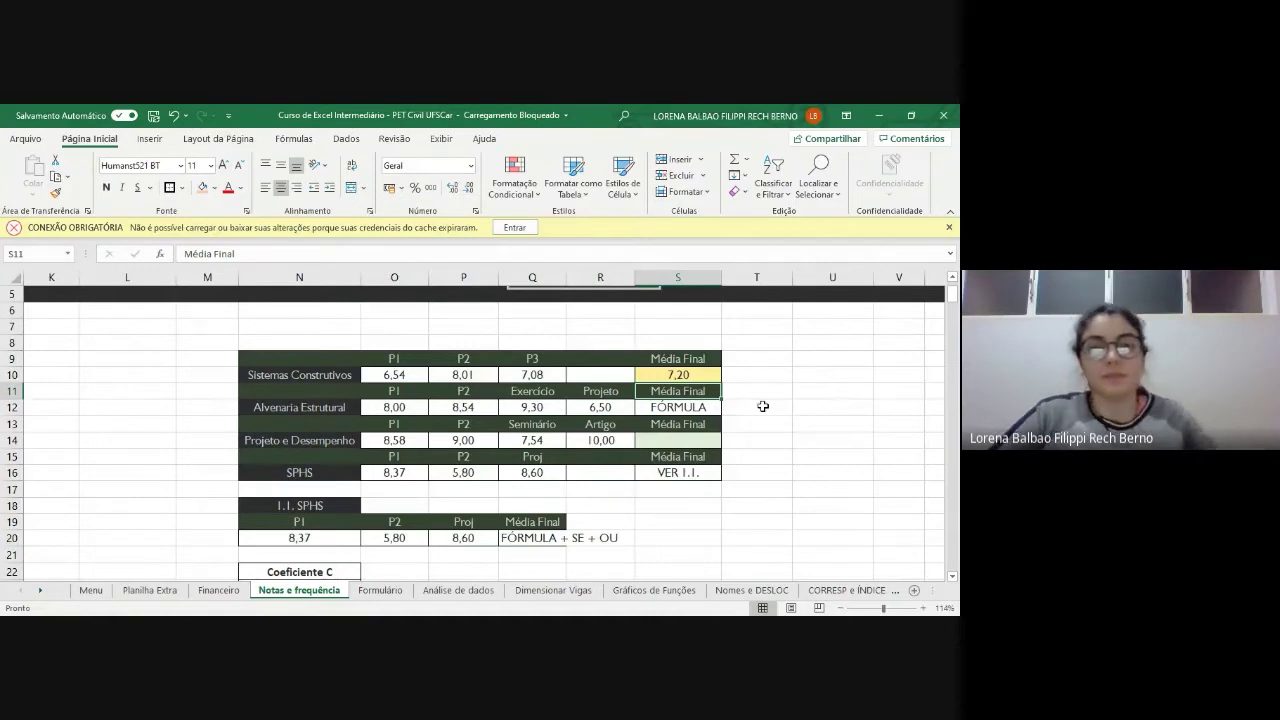
- Examine the professors' weighted-average formula for Alvenaria Estrutural and compare it with its row of grades
scroll(763, 406, down, 1)
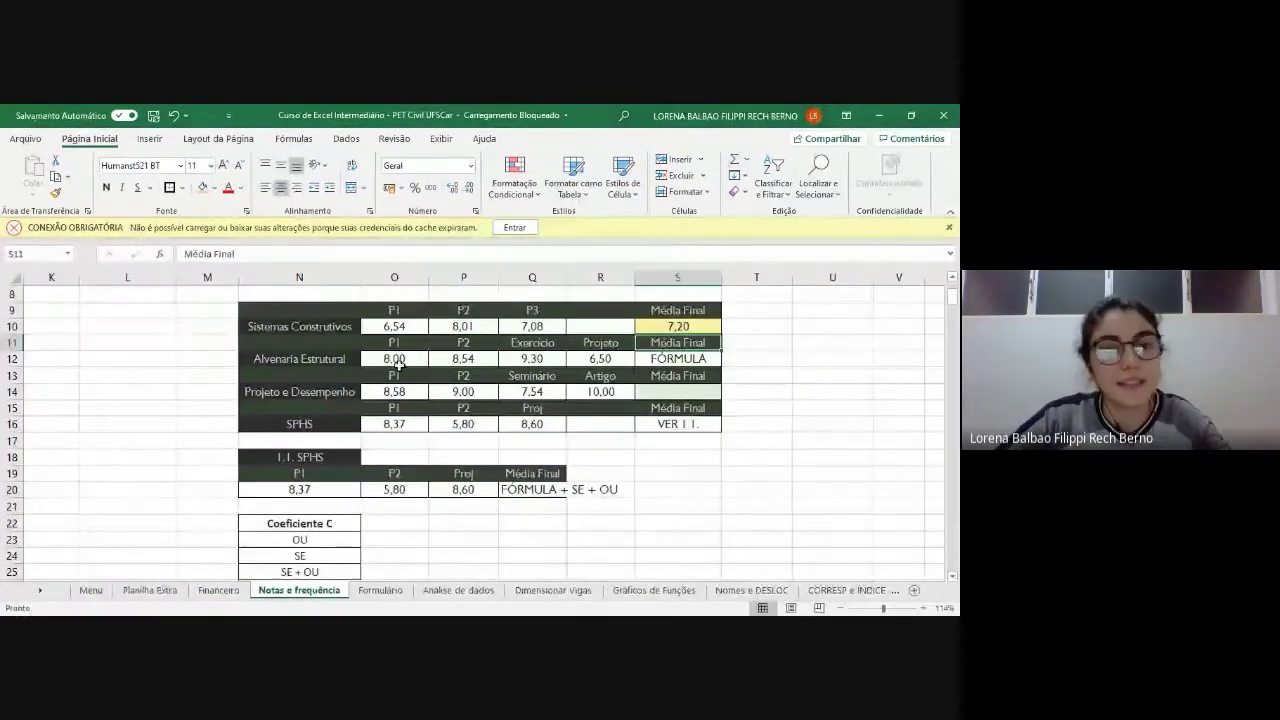
click(293, 357)
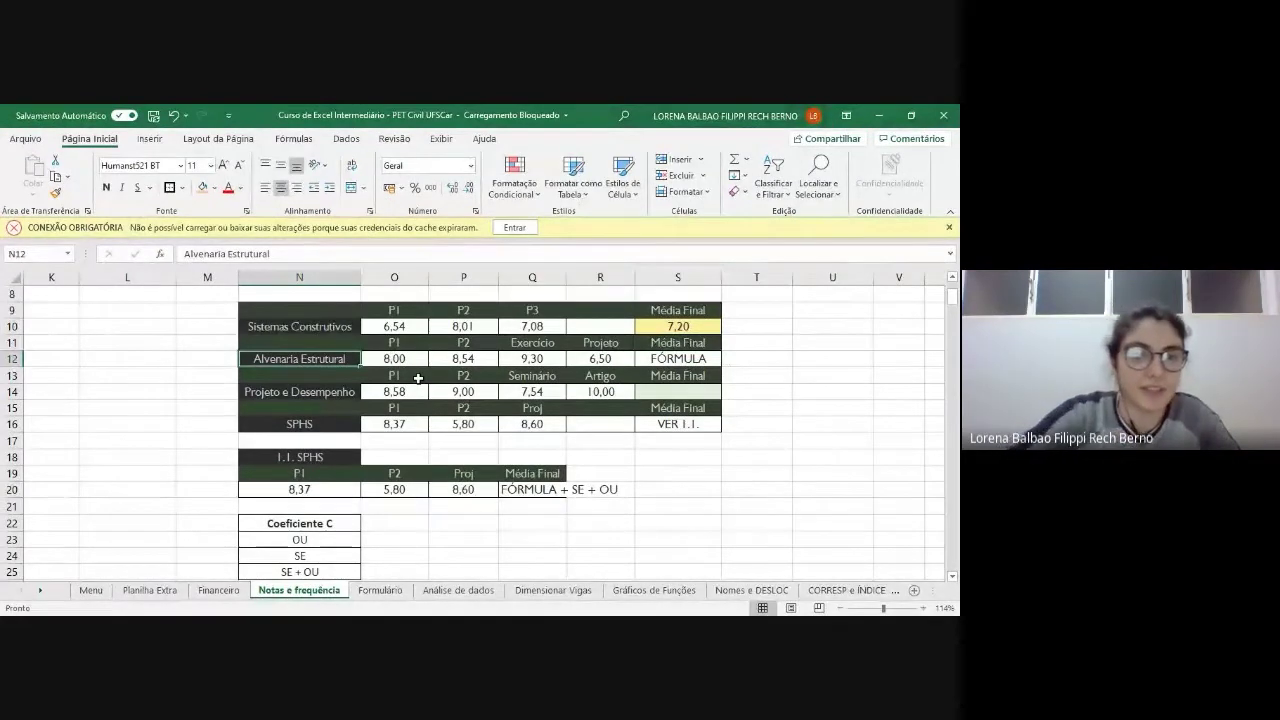
scroll(418, 378, left, 5)
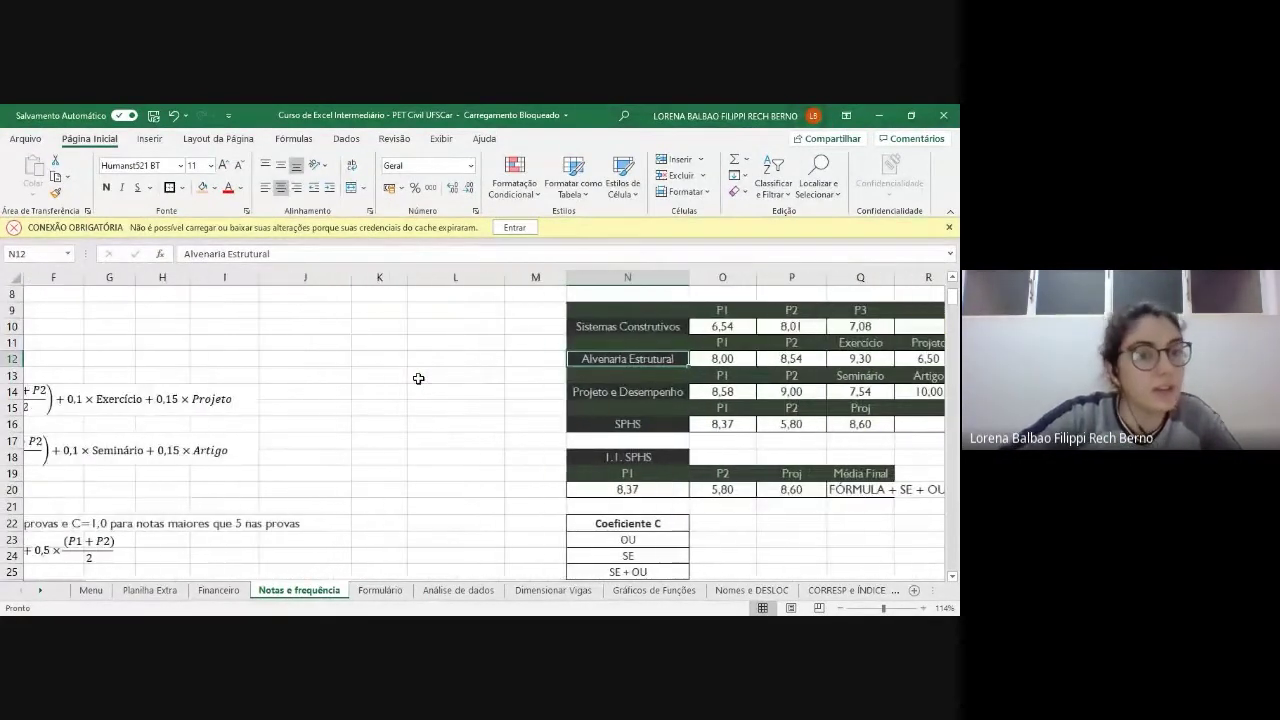
scroll(418, 378, left, 4)
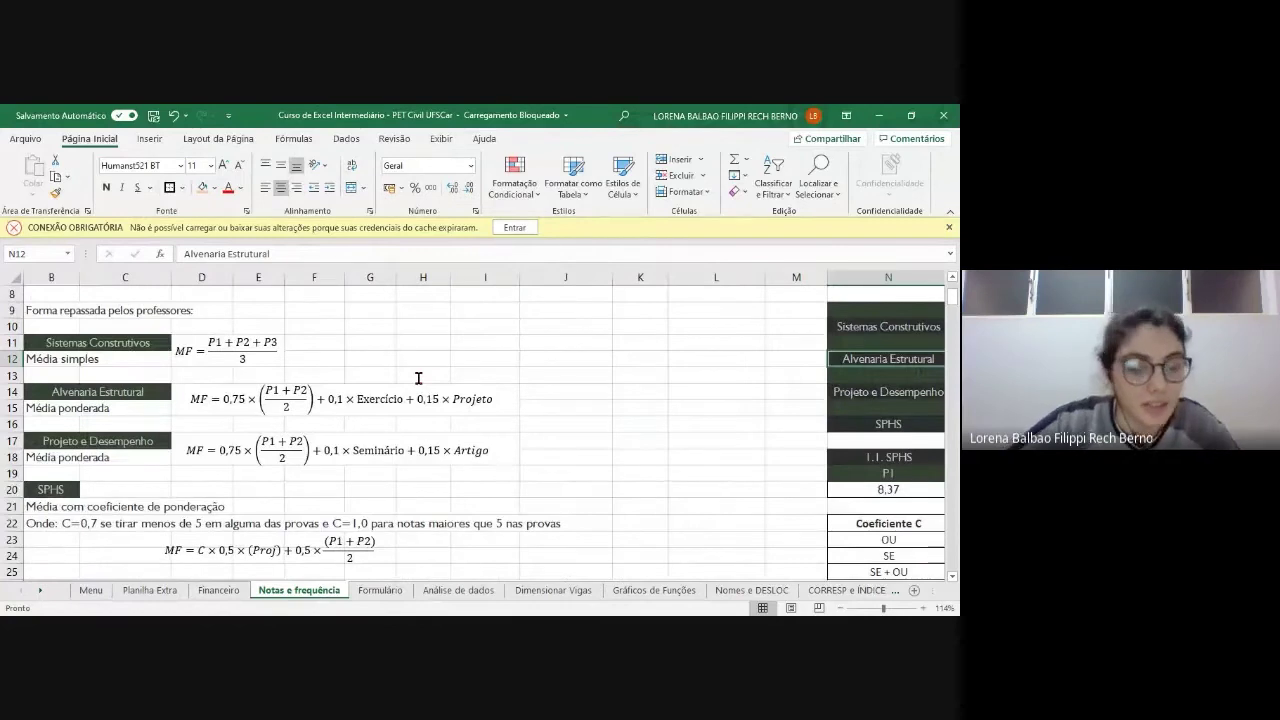
scroll(457, 384, down, 2)
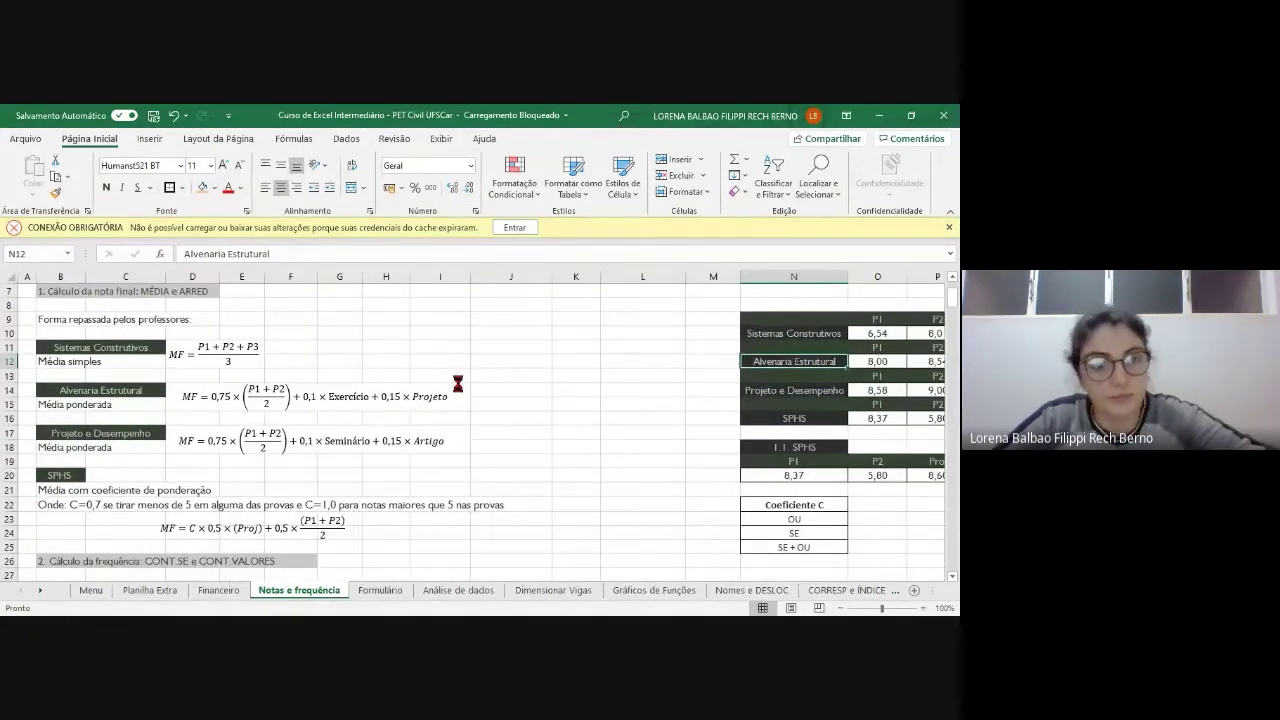
scroll(457, 384, down, 1)
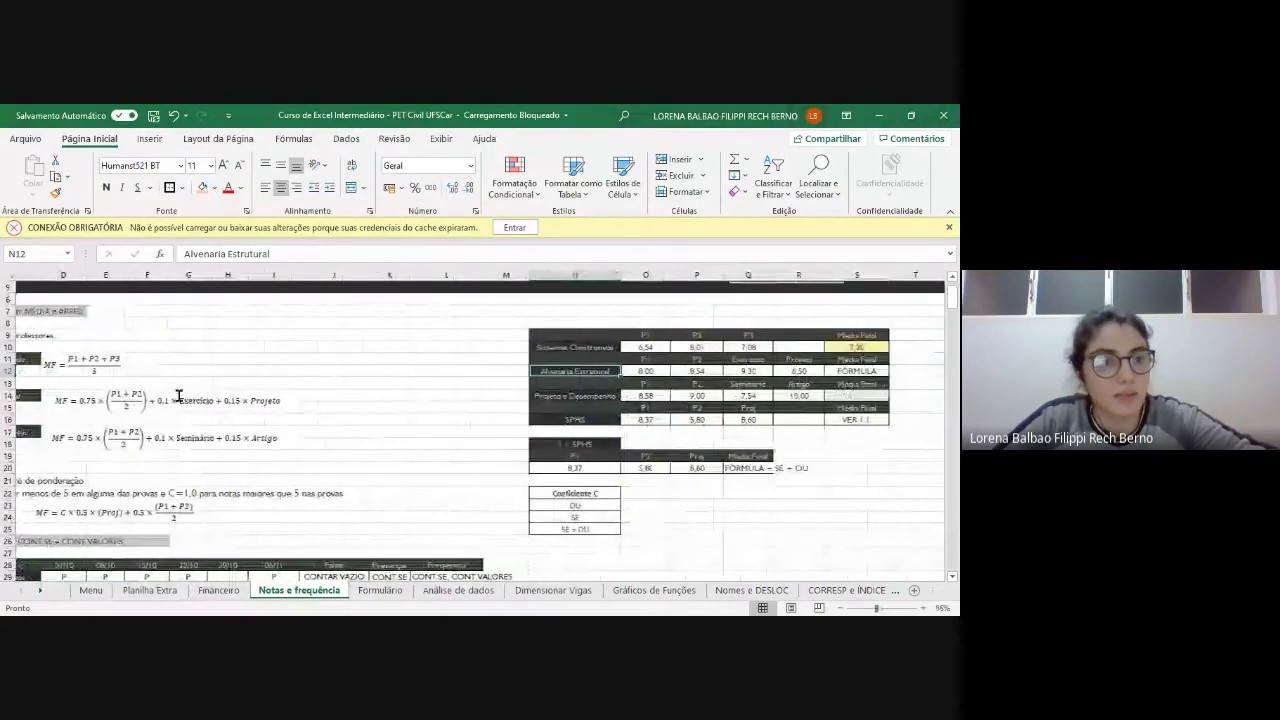
scroll(230, 405, right, 4)
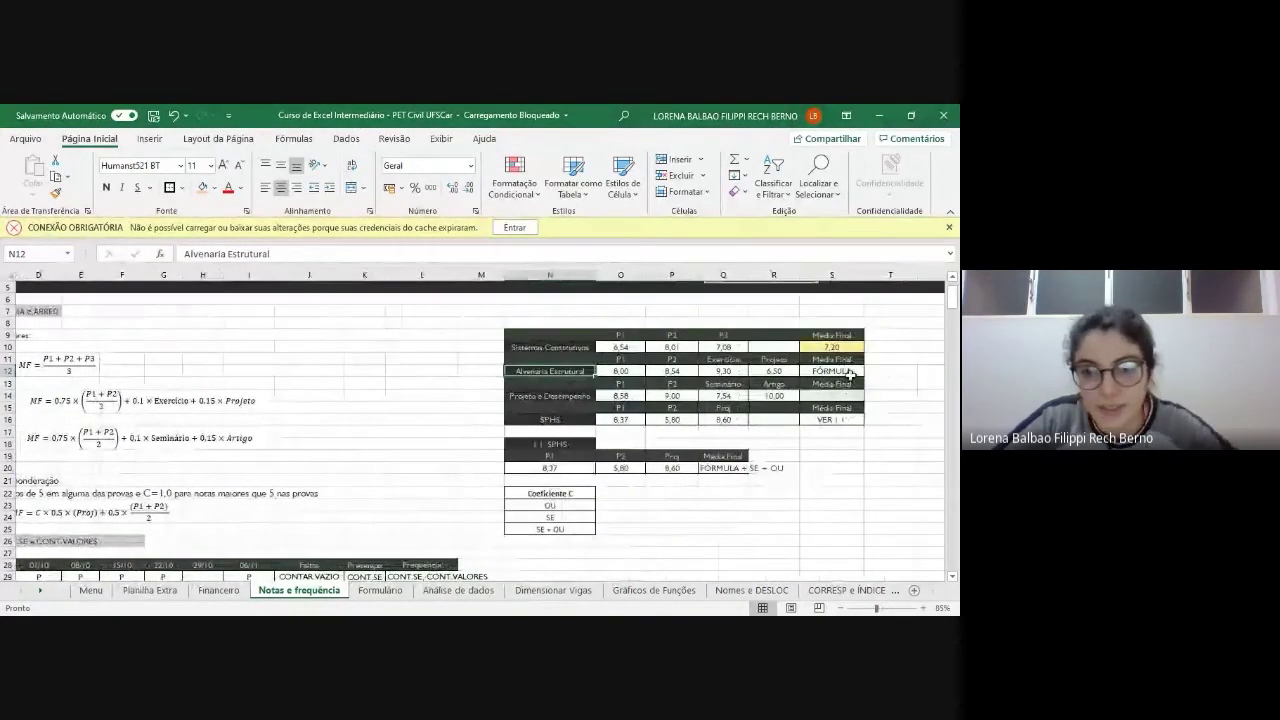
- Clear the FÓRMULA placeholder text from the Média Final cell of Alvenaria Estrutural in S12
click(832, 371)
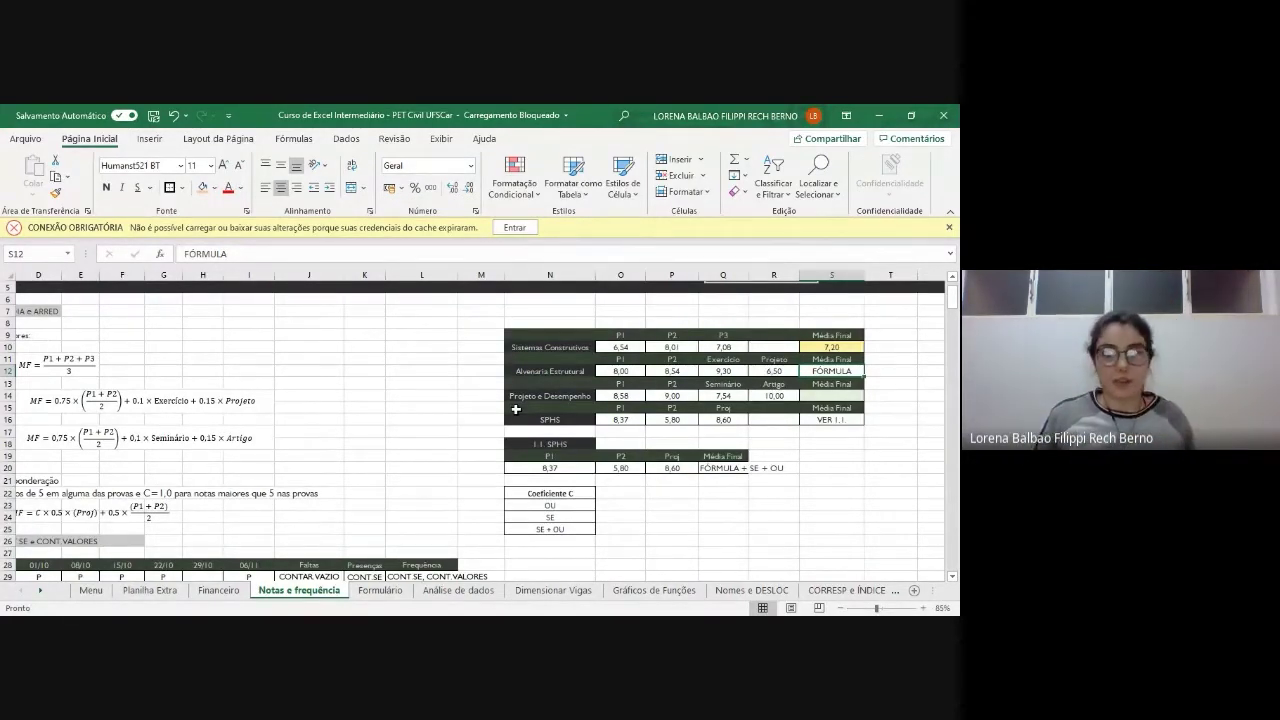
double_click(852, 371)
key(BackSpace)
key(BackSpace)
key(BackSpace)
key(BackSpace)
key(BackSpace)
key(BackSpace)
key(BackSpace)
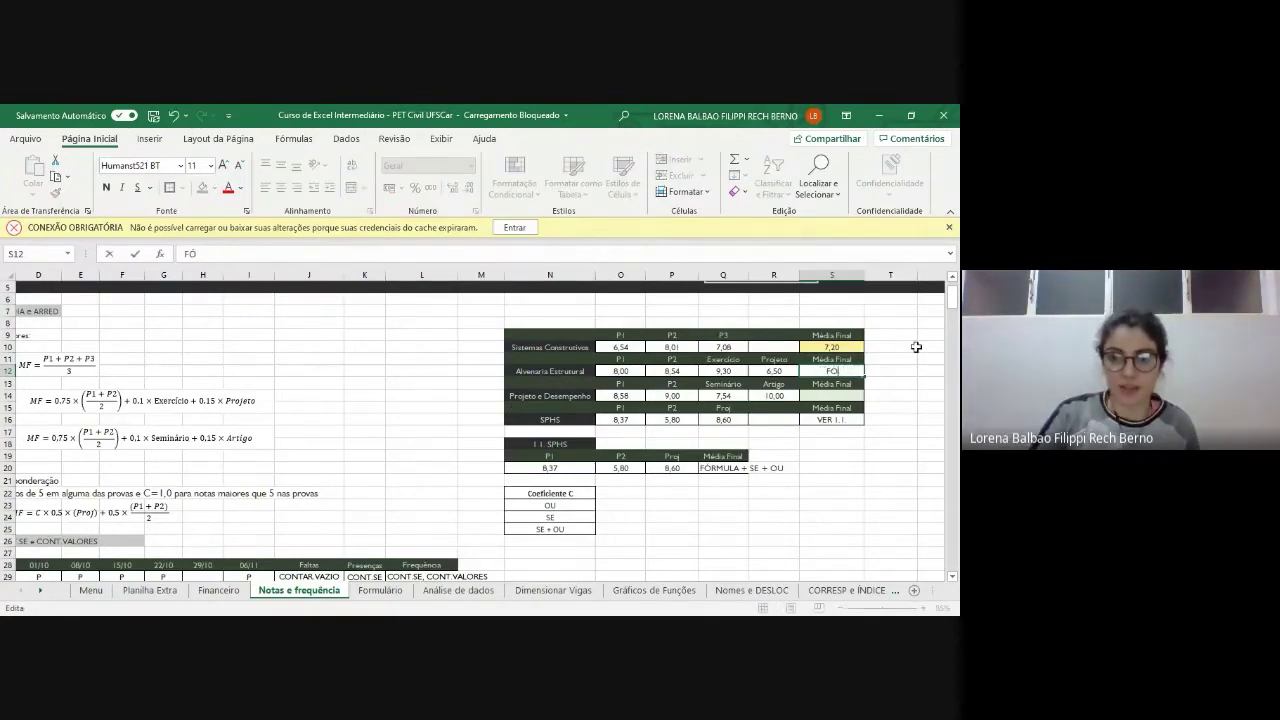
- Begin the S12 formula with the weighted average of P1 and P2, as =0,75*MÉDIA(O12:P12)+
text(=)
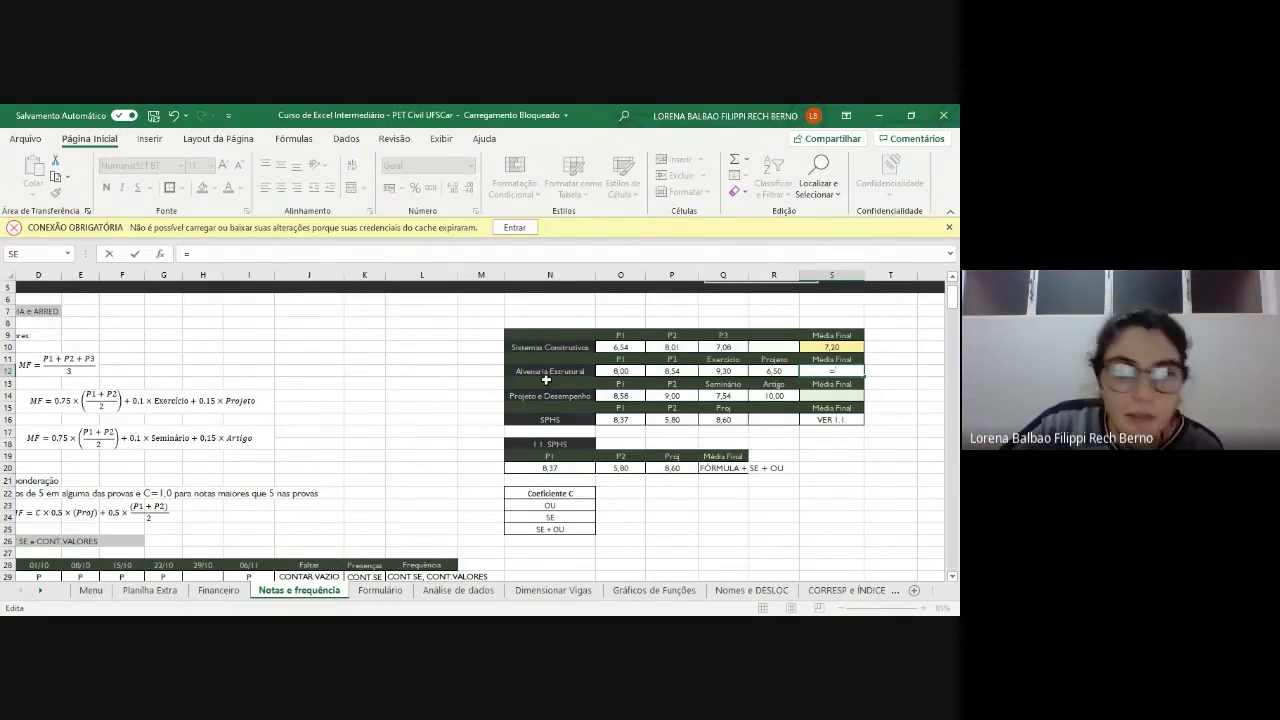
text(0,75)
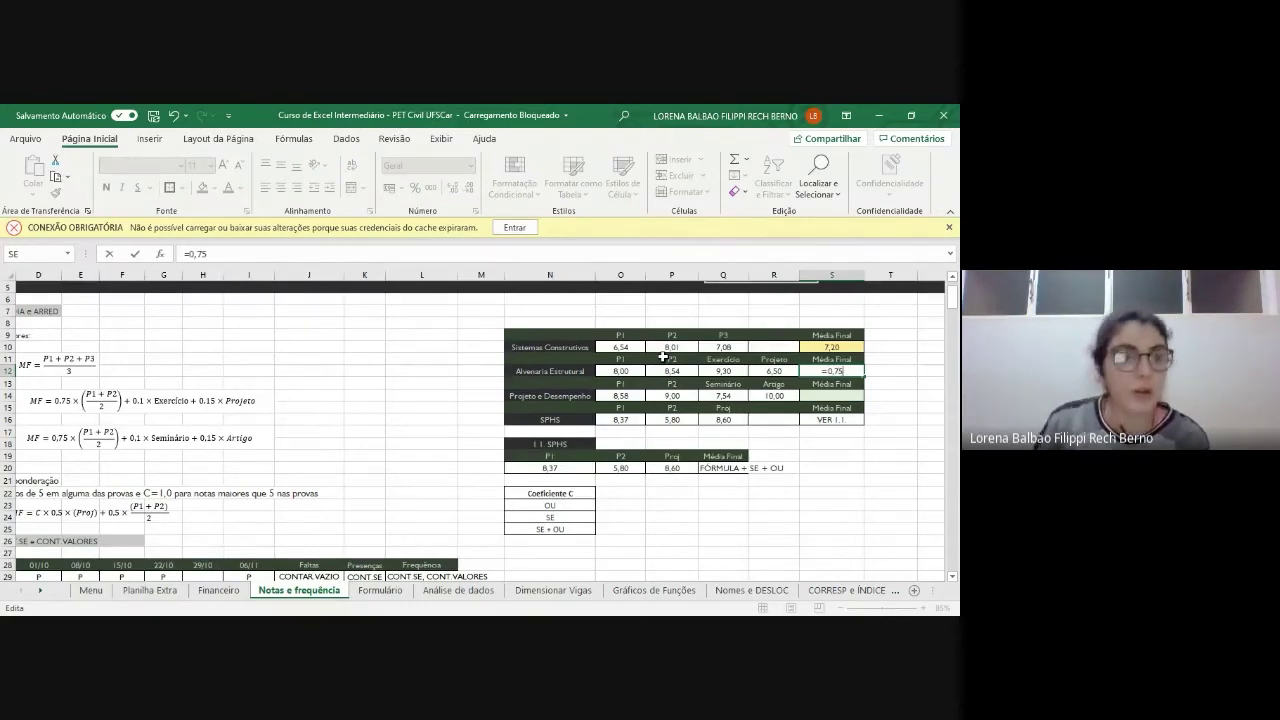
text(*)
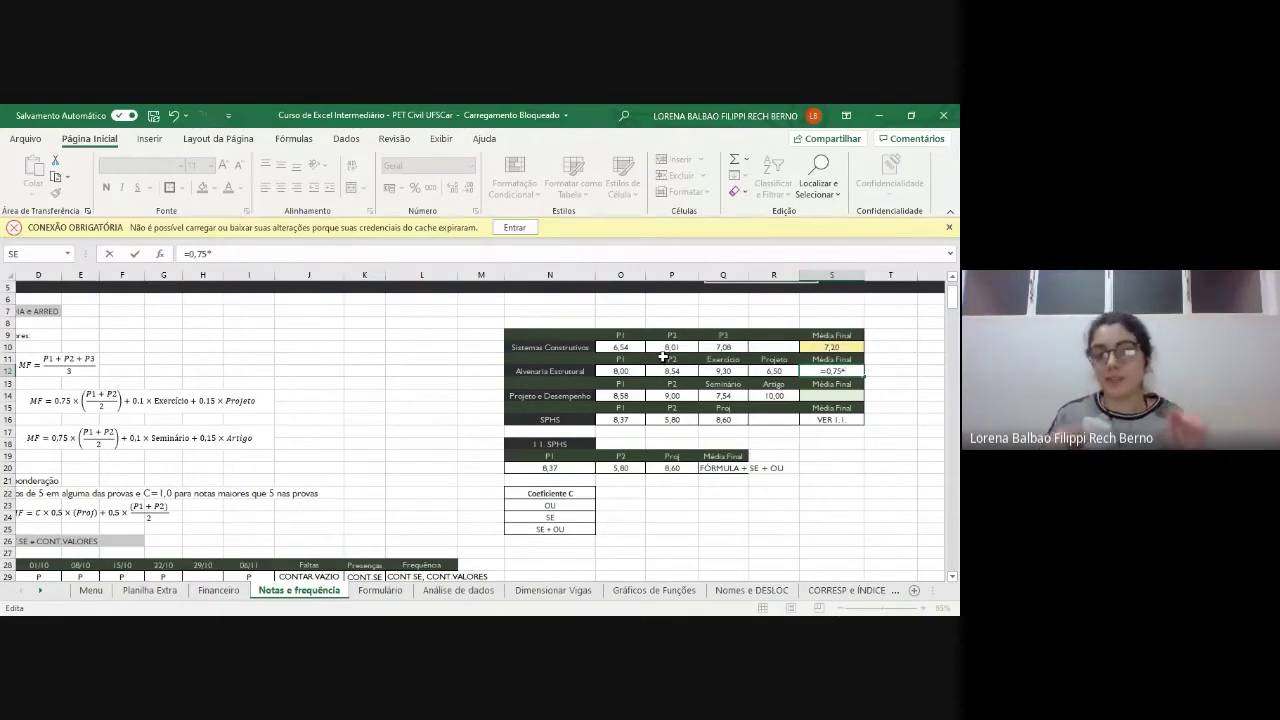
text(M)
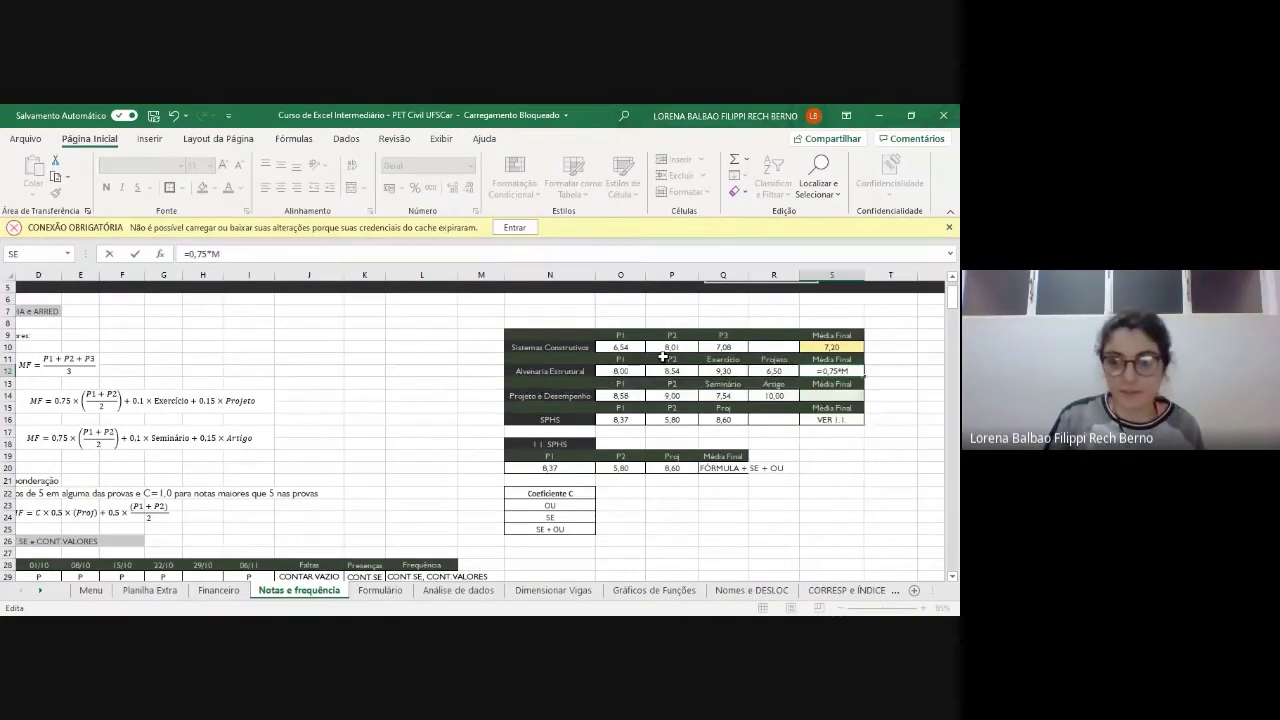
text(ÉDIA)
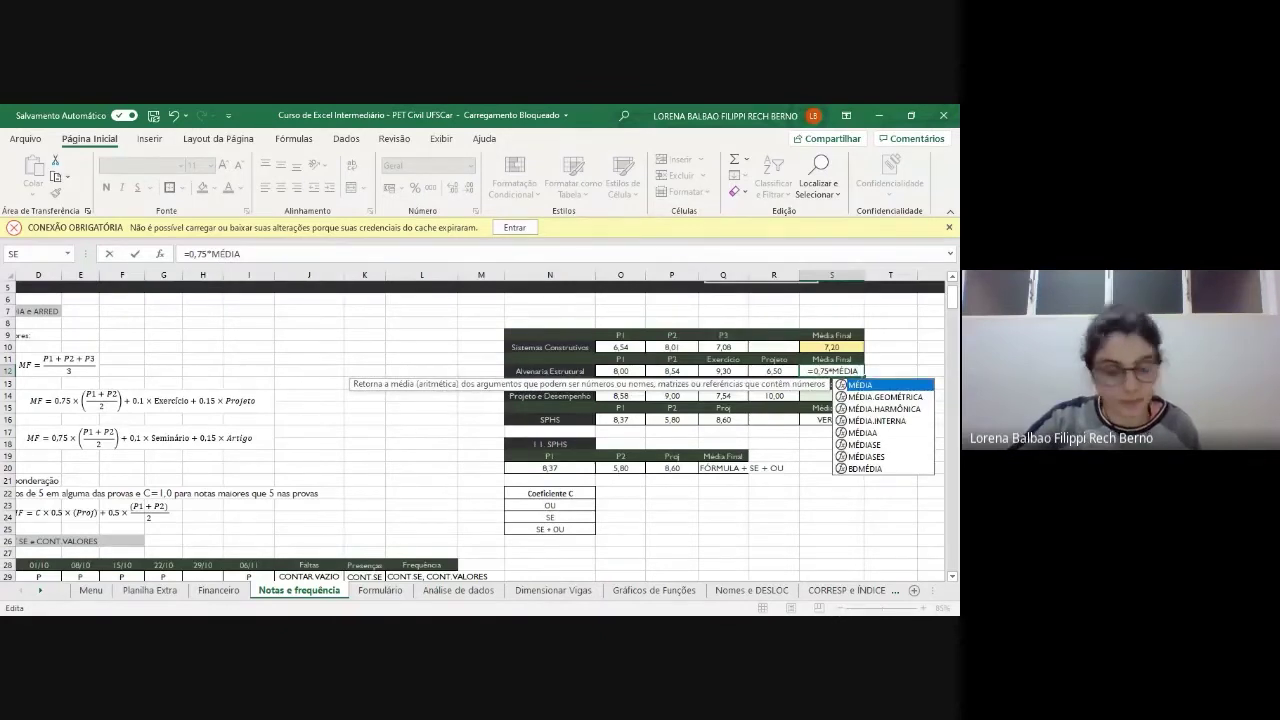
text(()
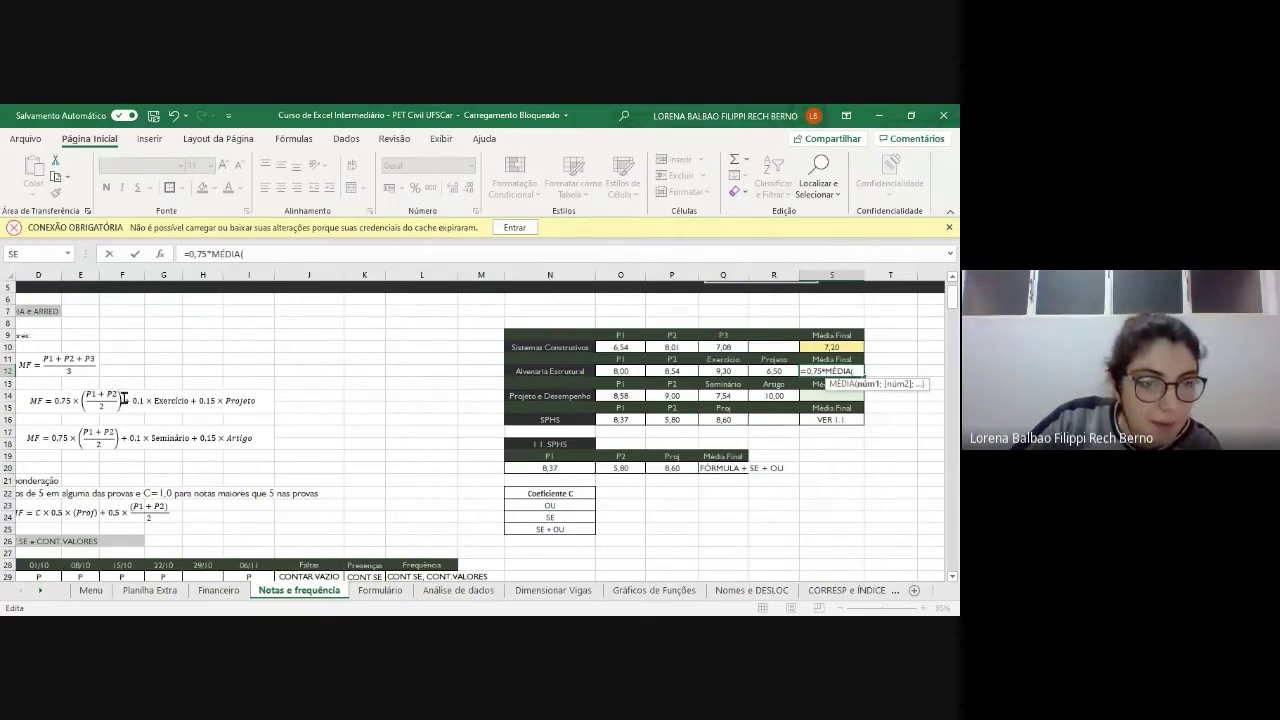
drag(621, 372, 670, 372)
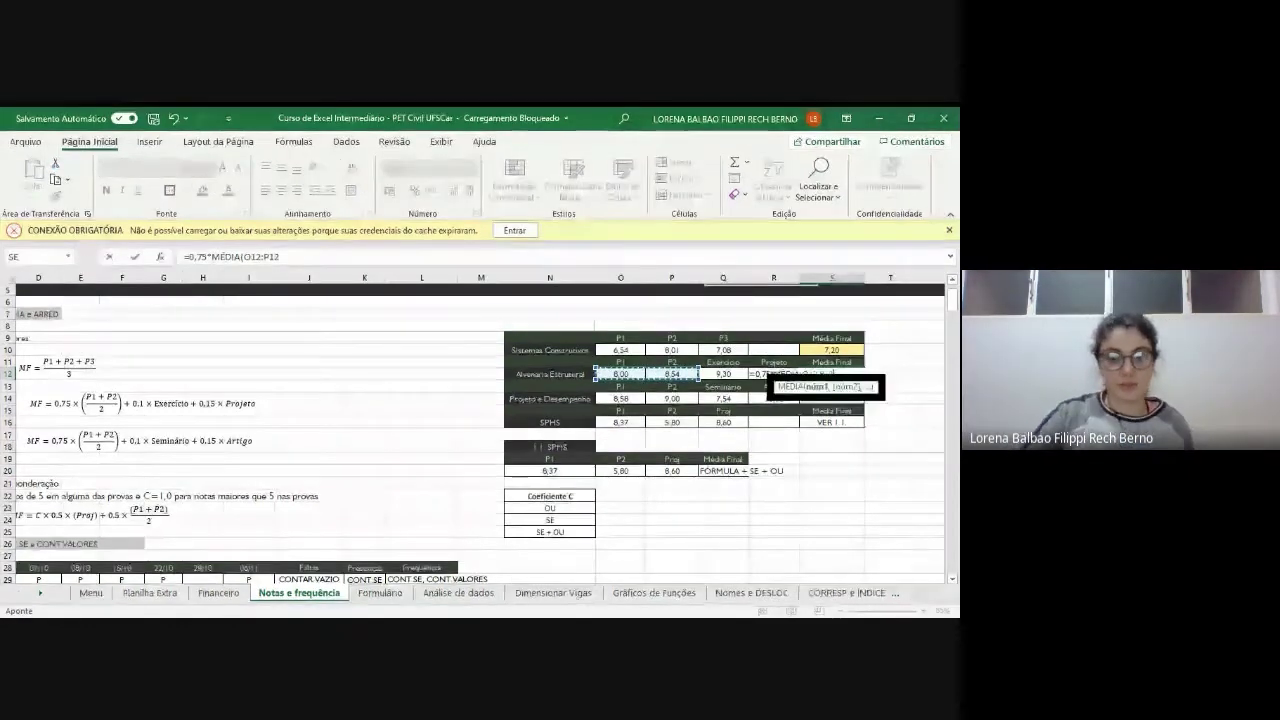
text()+)
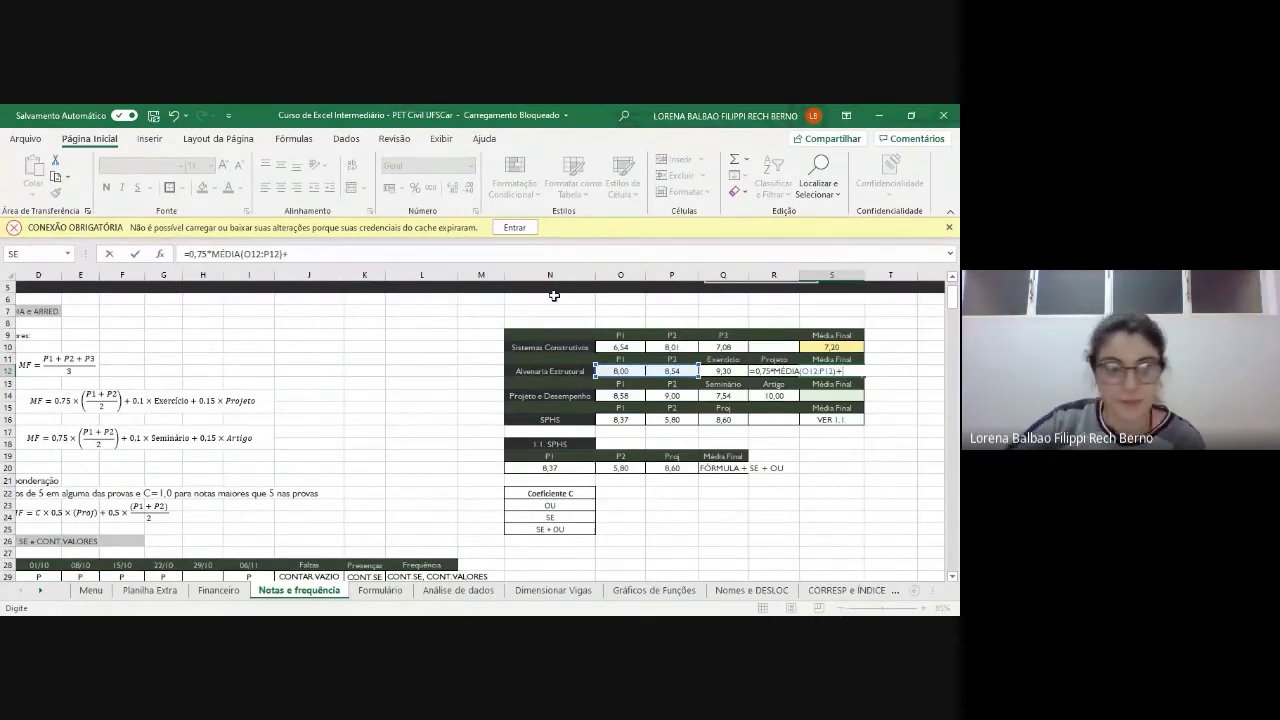
- Extend the S12 formula with the Exercício term 0,1*Q12 and the Projeto weight, +0,15*
text(0,1)
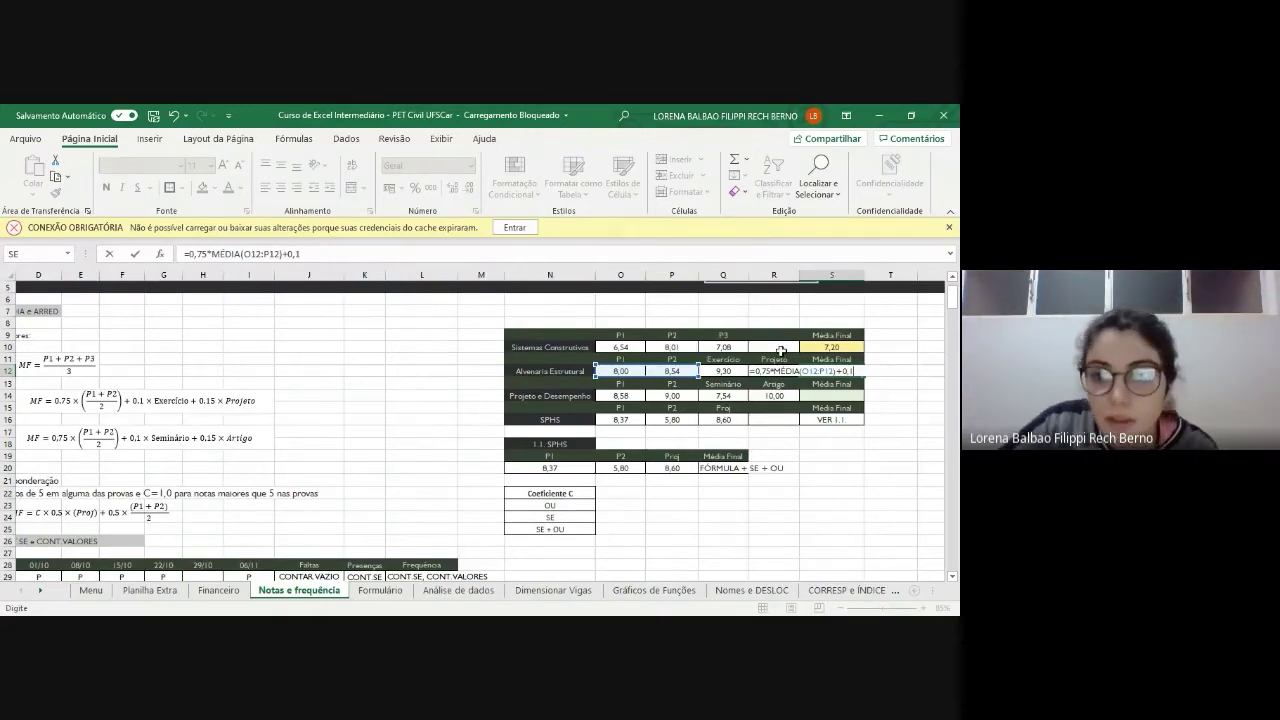
click(722, 370)
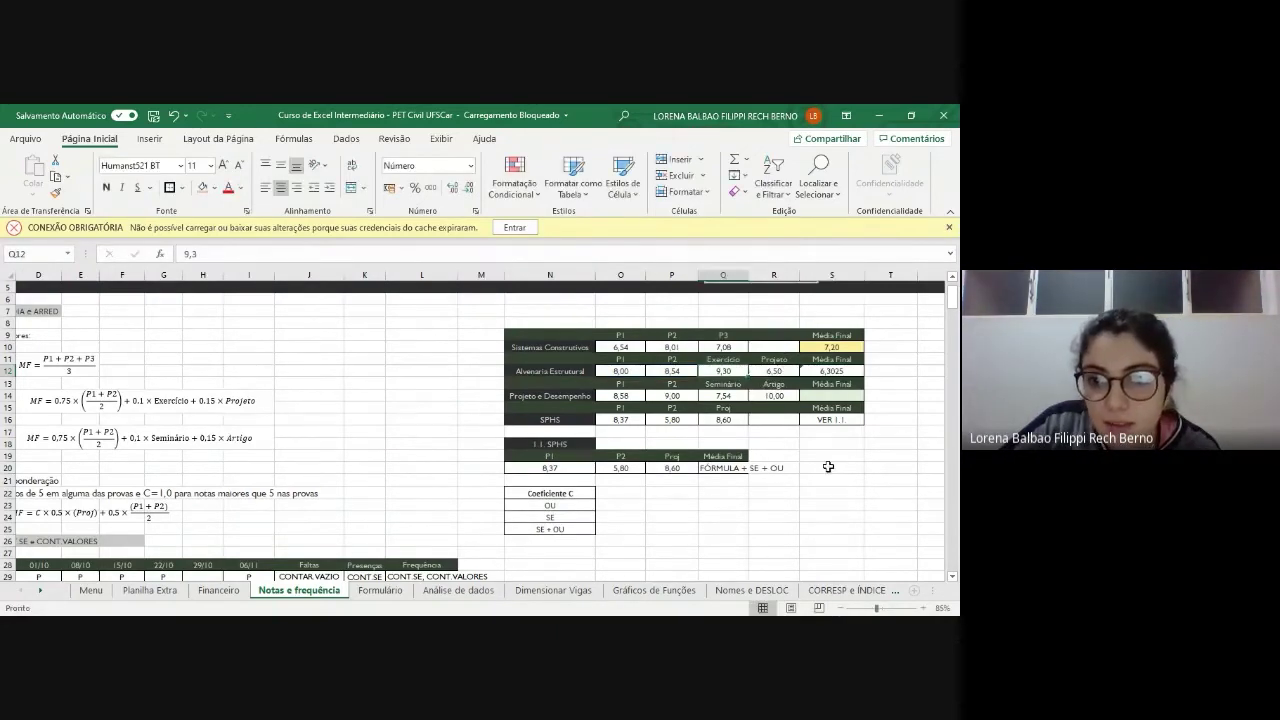
double_click(840, 370)
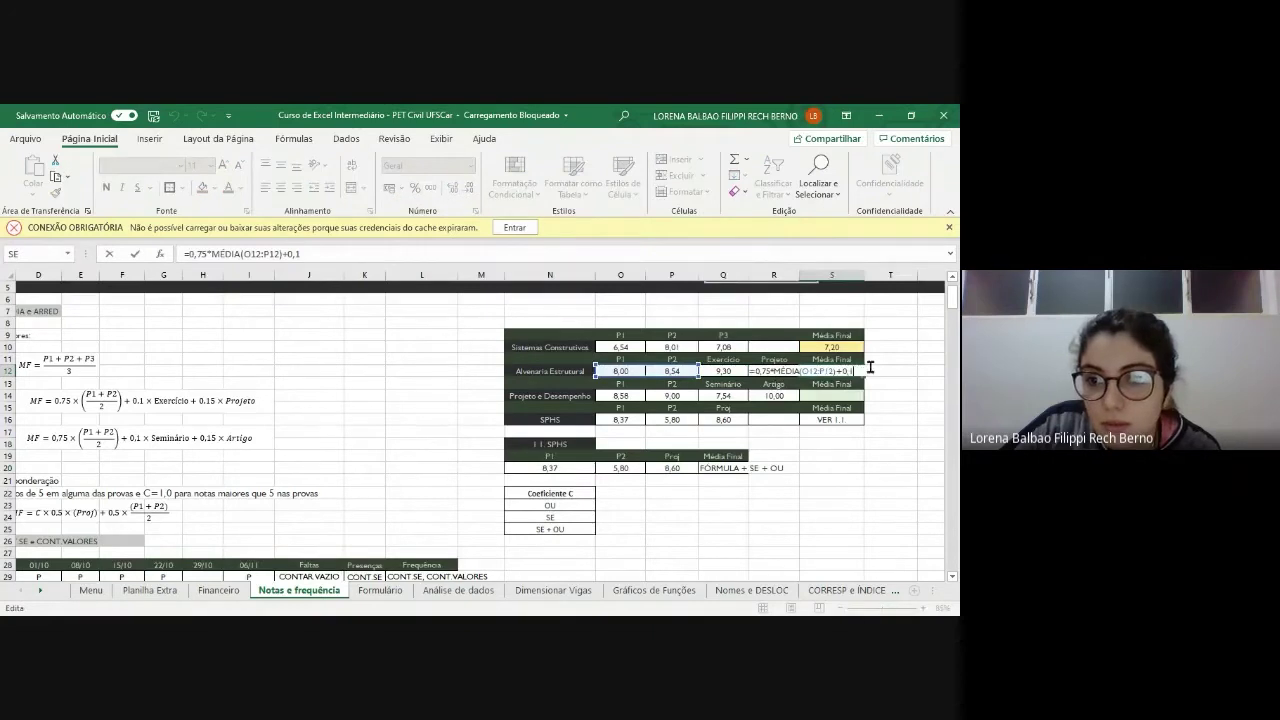
text(*)
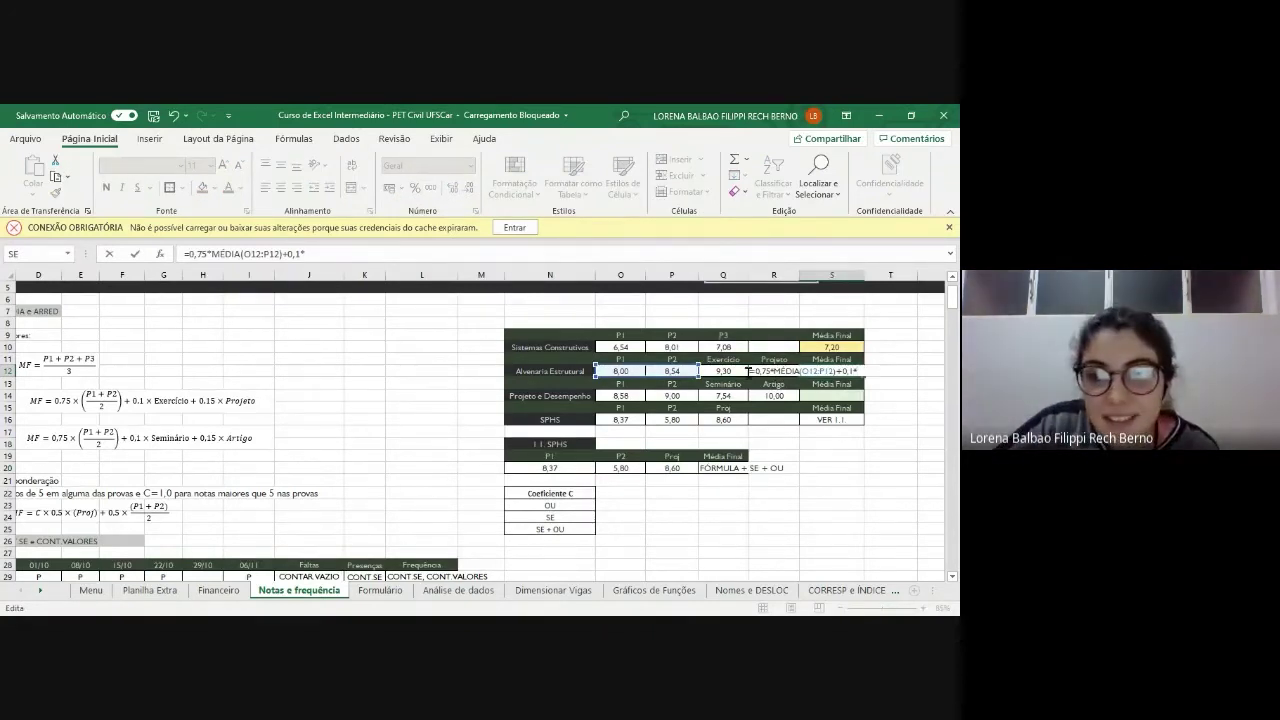
click(742, 371)
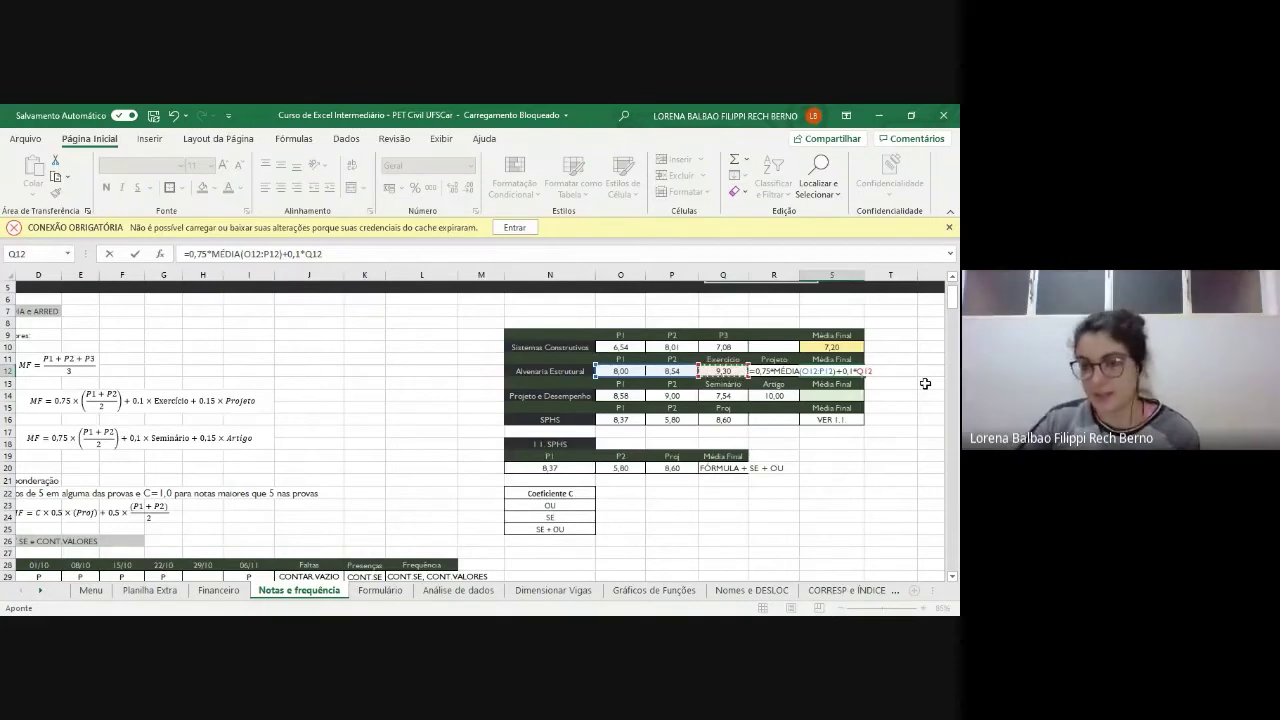
text(+)
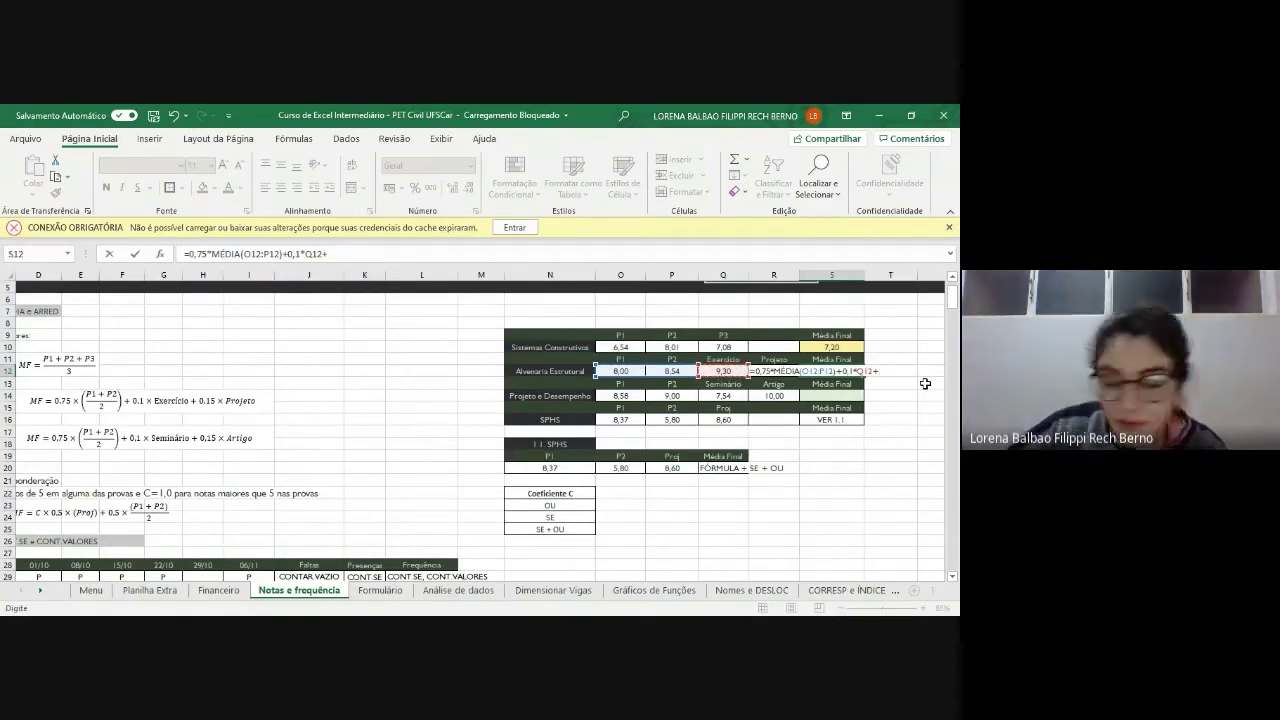
text(0,15*)
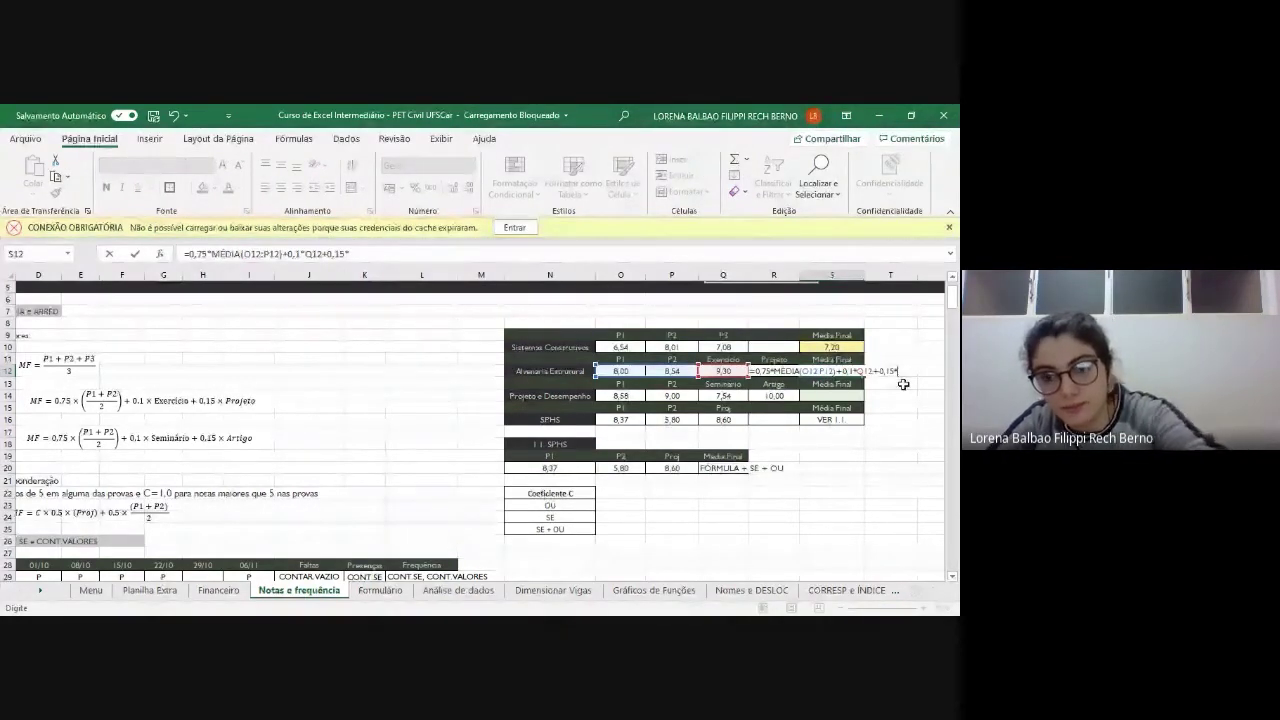
scroll(904, 424, up, 2)
key(Return)
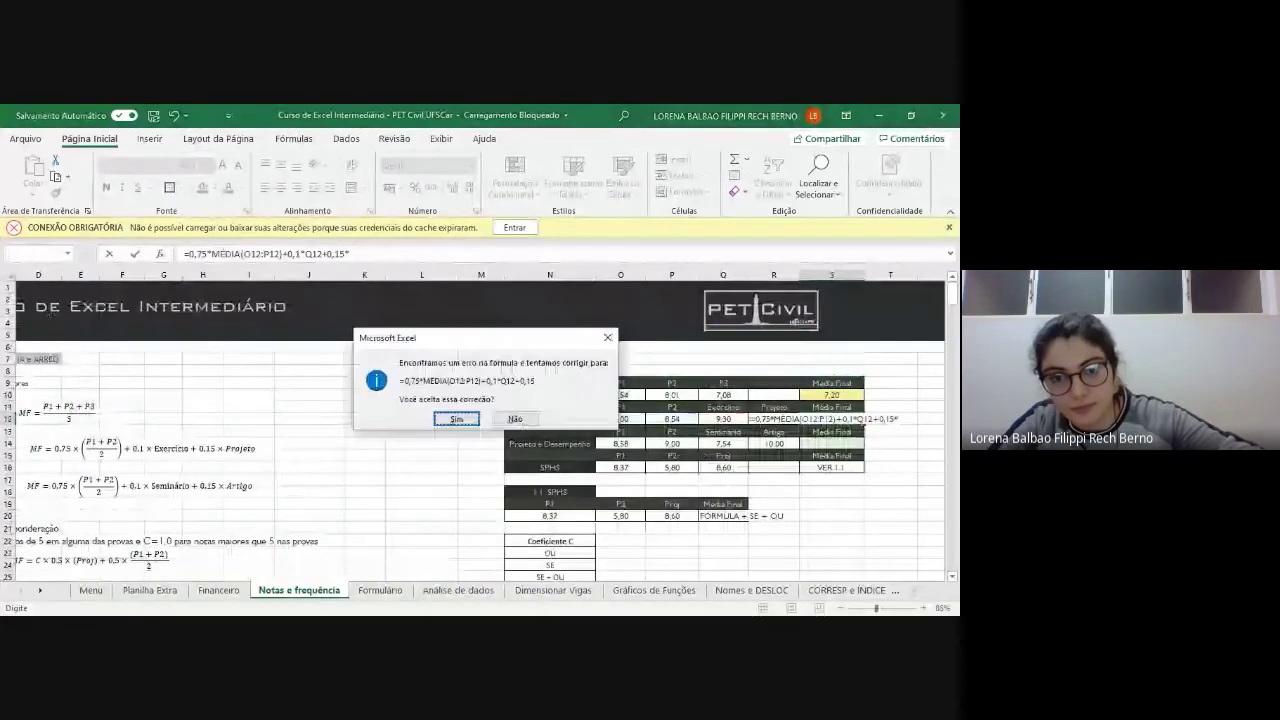
key(Return)
key(Return)
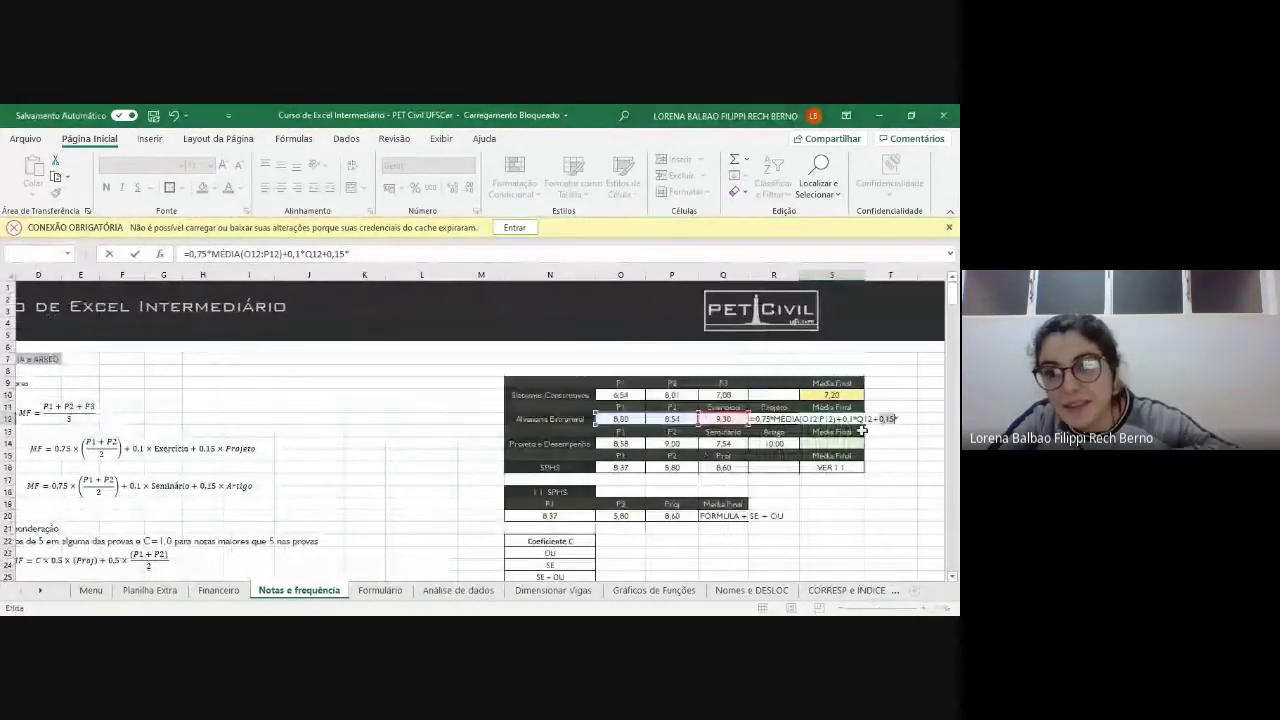
scroll(862, 431, down, 2)
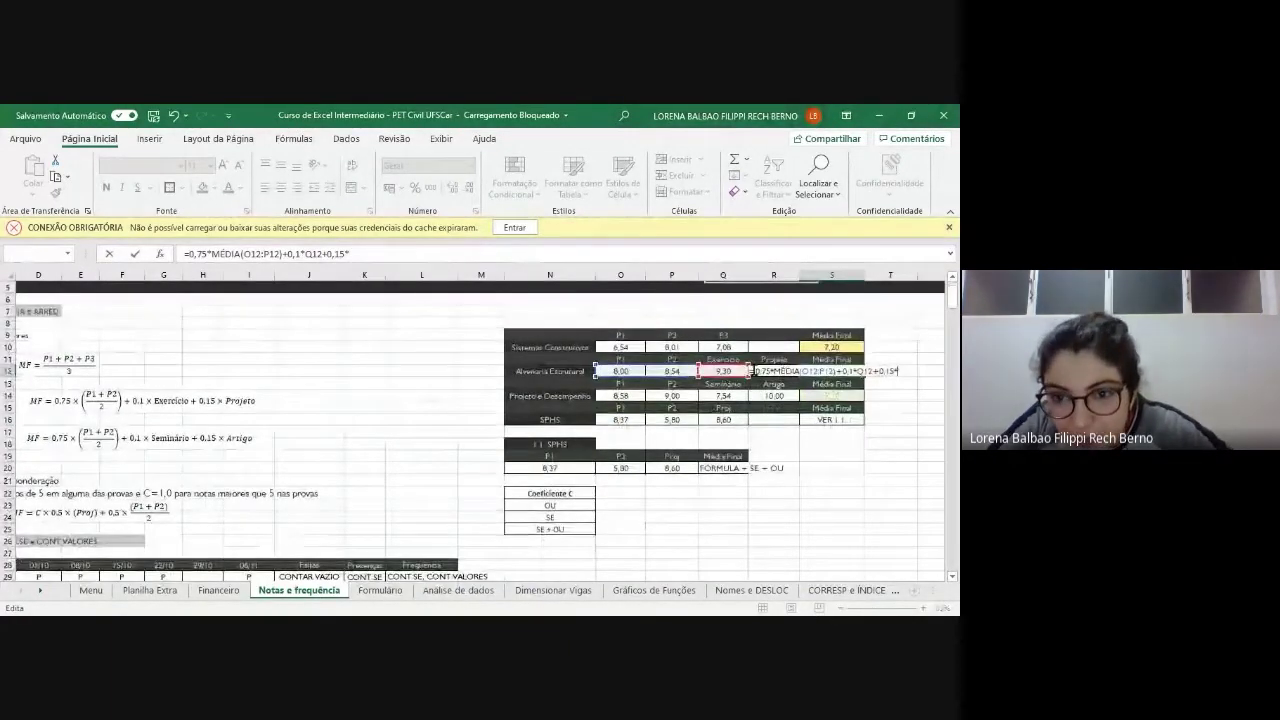
drag(790, 371, 900, 368)
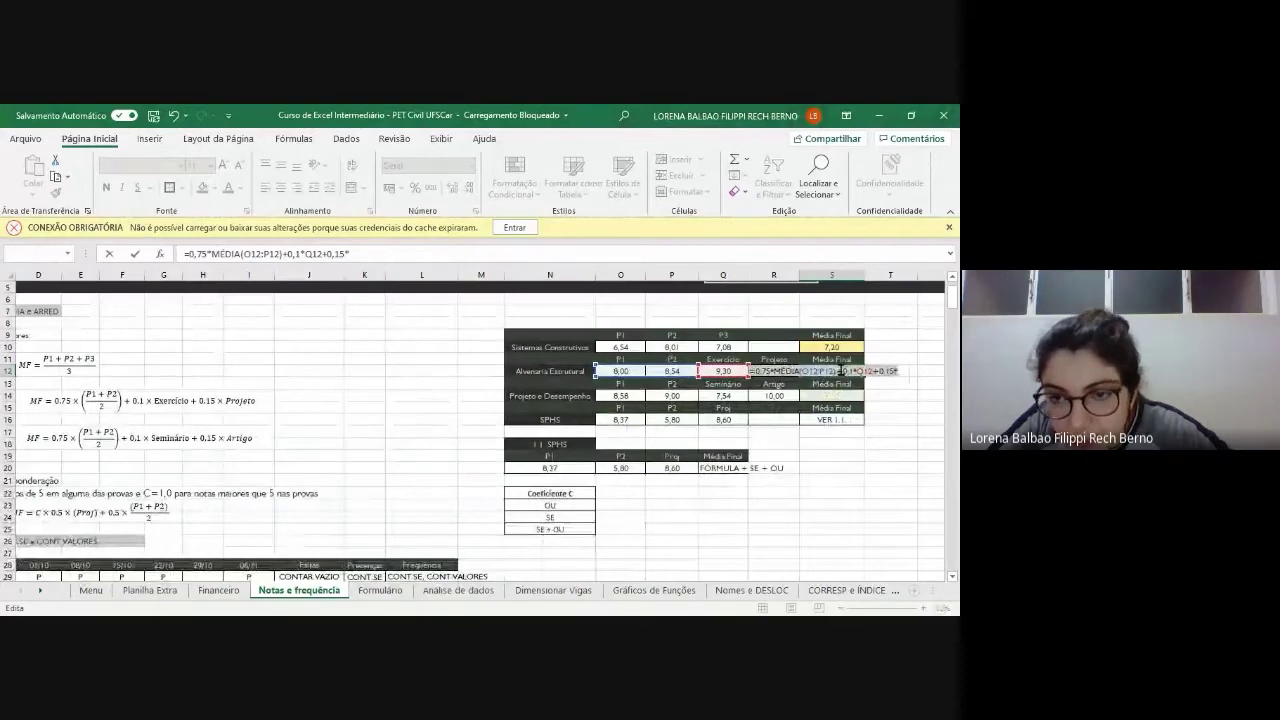
click(841, 372)
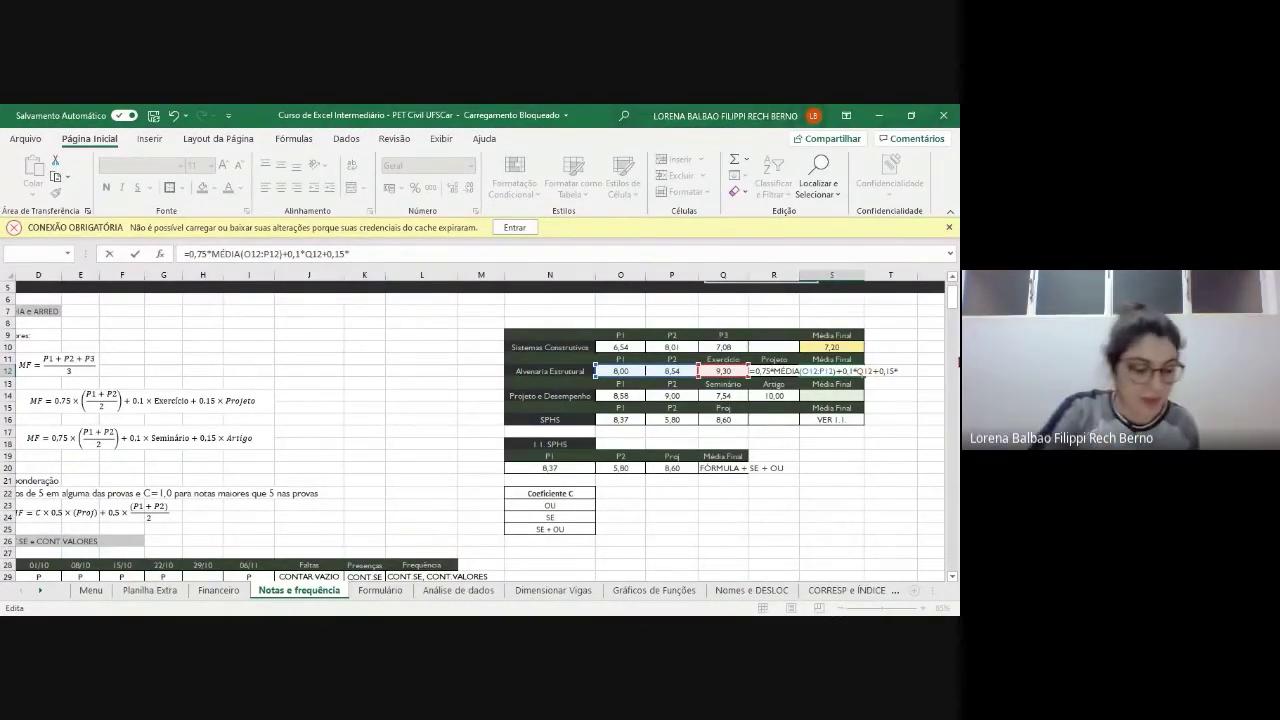
- Complete the S12 formula with the Projeto grade R12, as =0,75*MÉDIA(O12:P12)+0,1*Q12+0,15*R12
text(R!@)
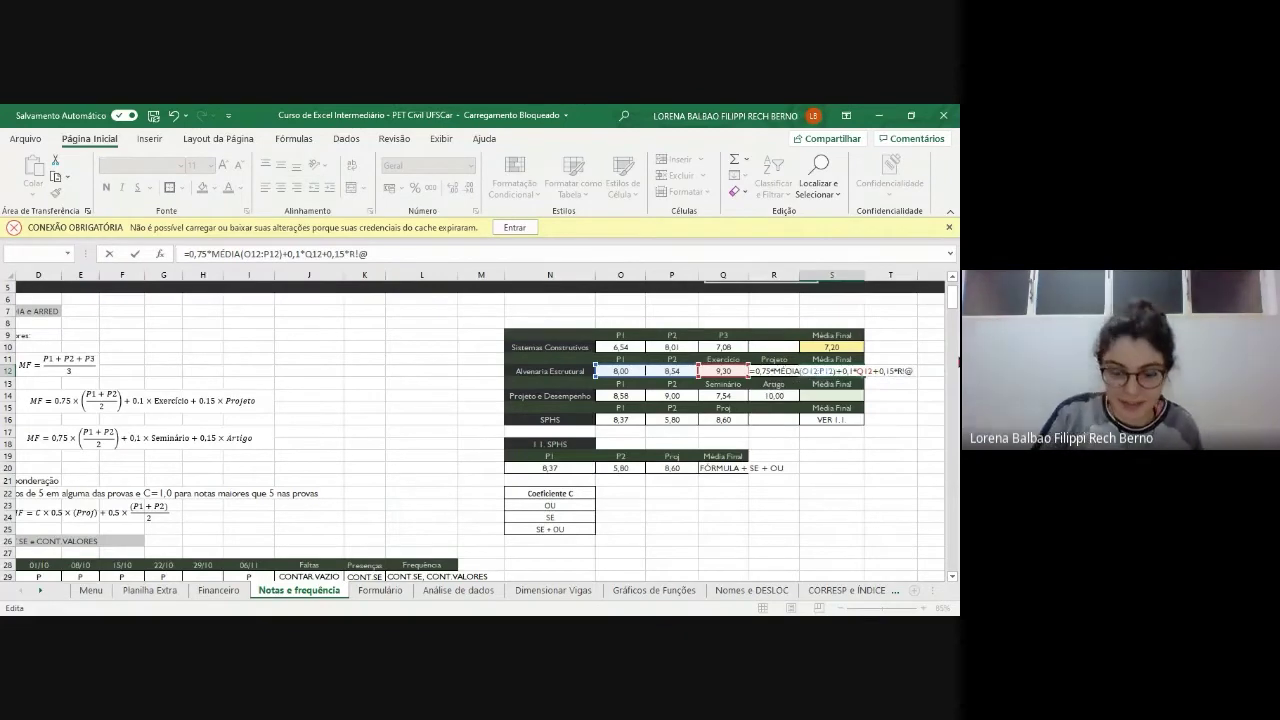
key(BackSpace)
key(BackSpace)
text(12)
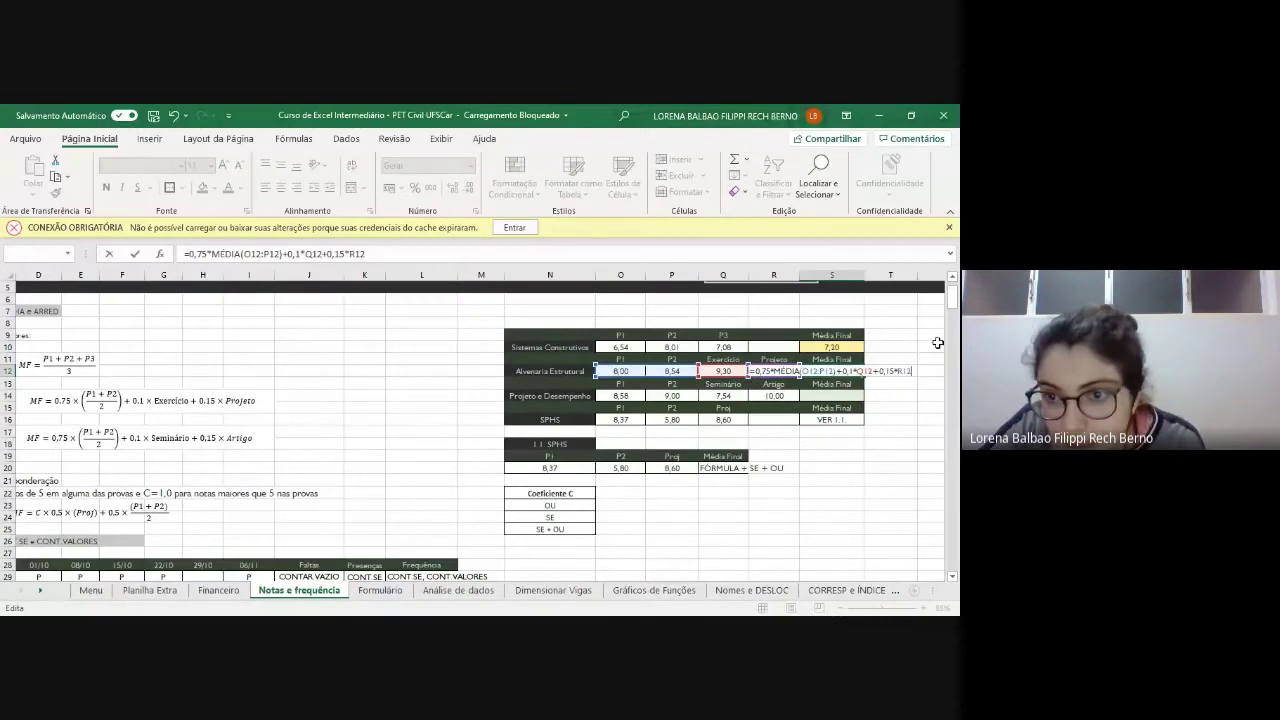
key(Return)
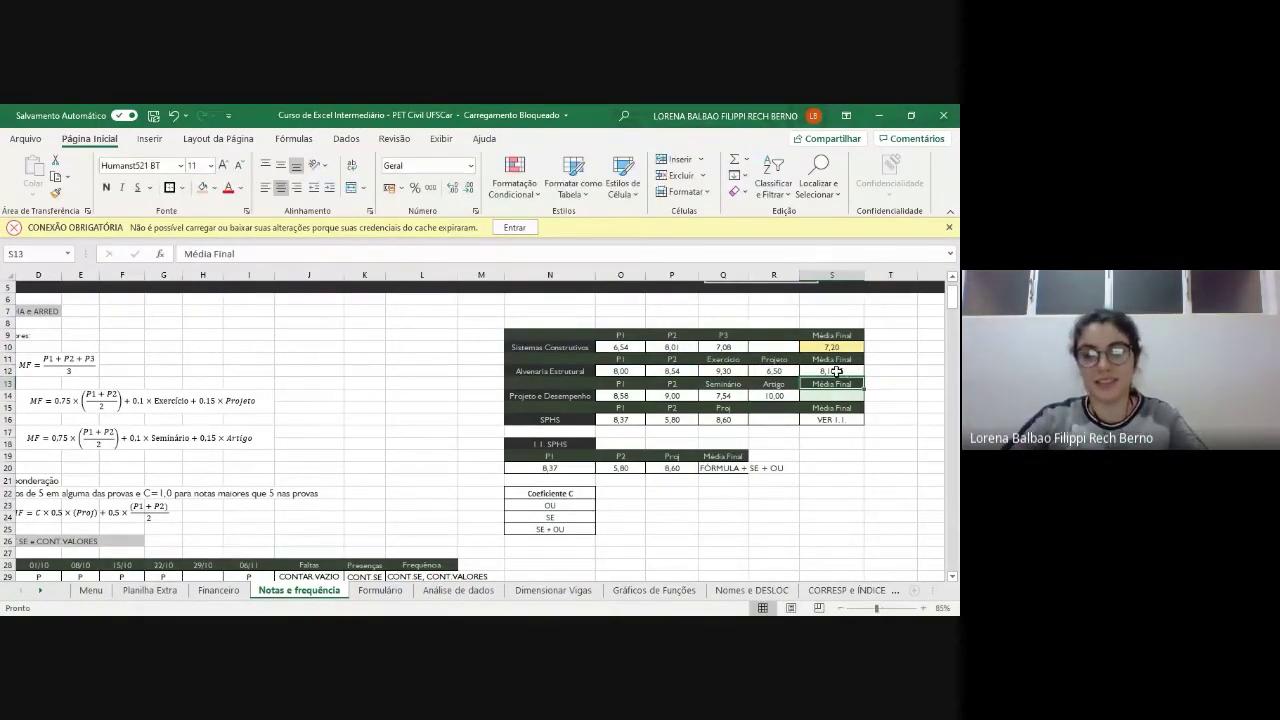
- Review the weighted formula in the Média Final cell of Alvenaria Estrutural without changing it
ctrl+scroll(836, 371, up, 3)
click(836, 371)
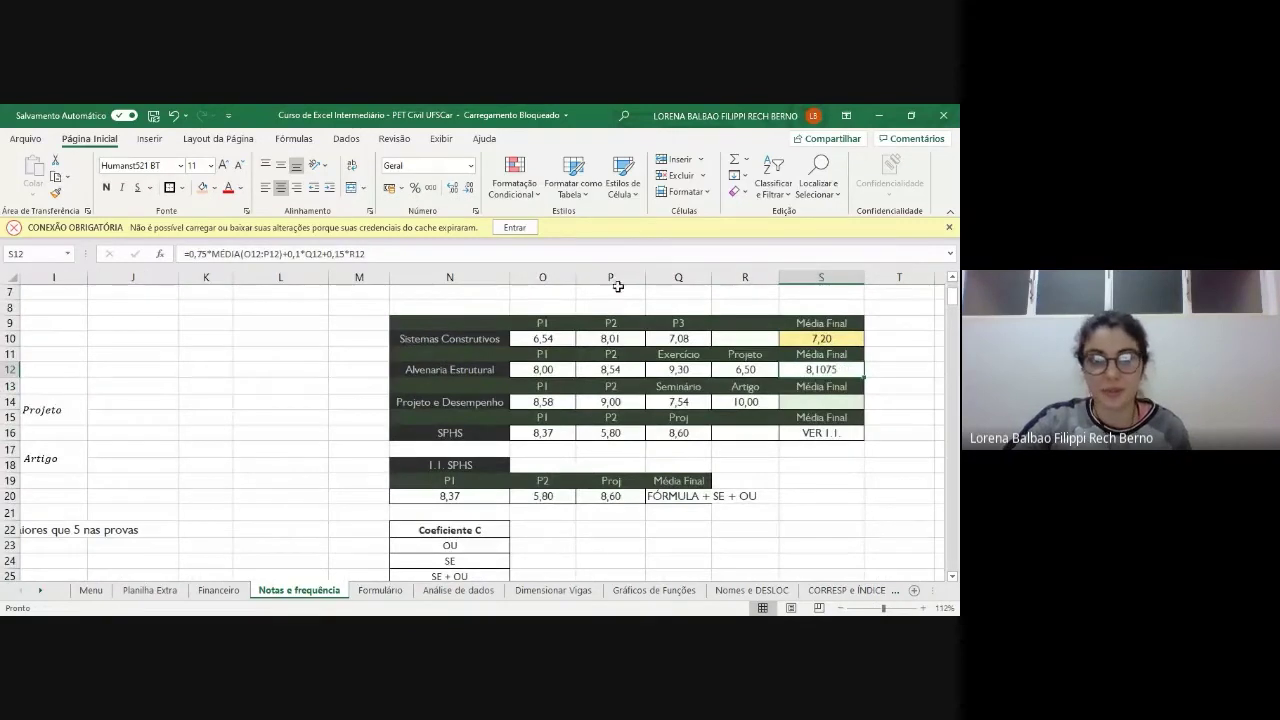
drag(185, 254, 812, 256)
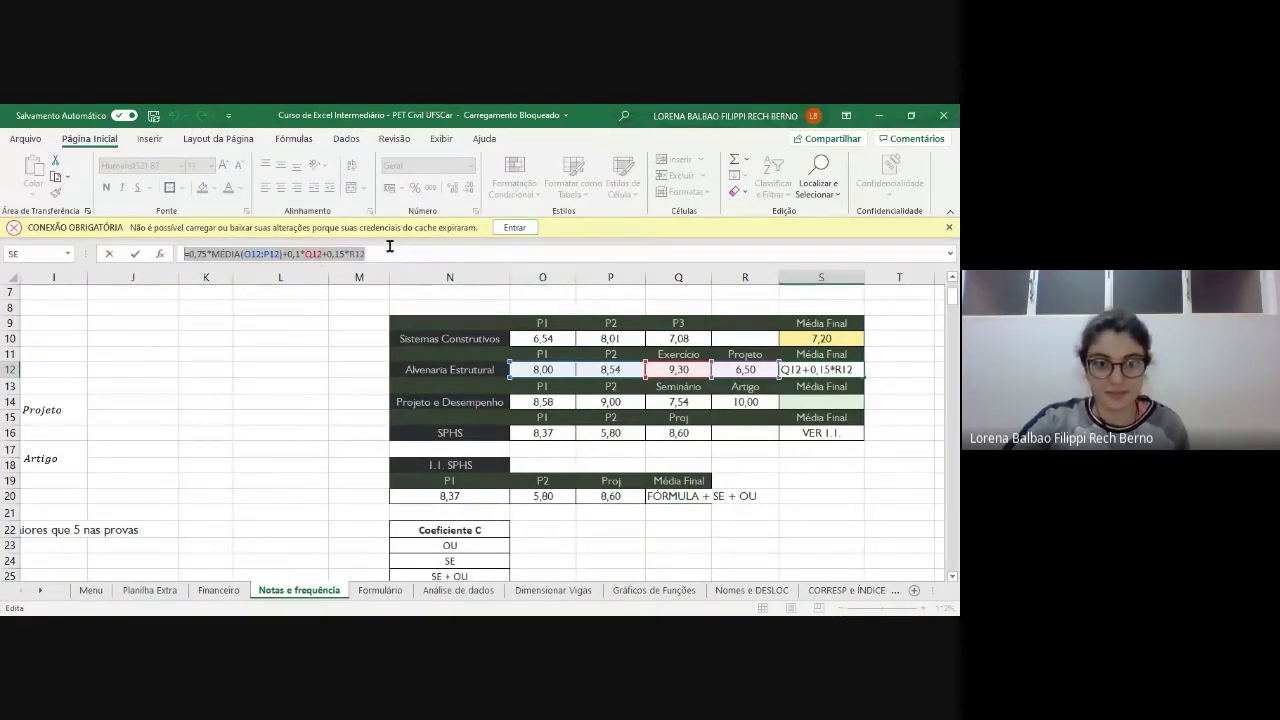
key(Escape)
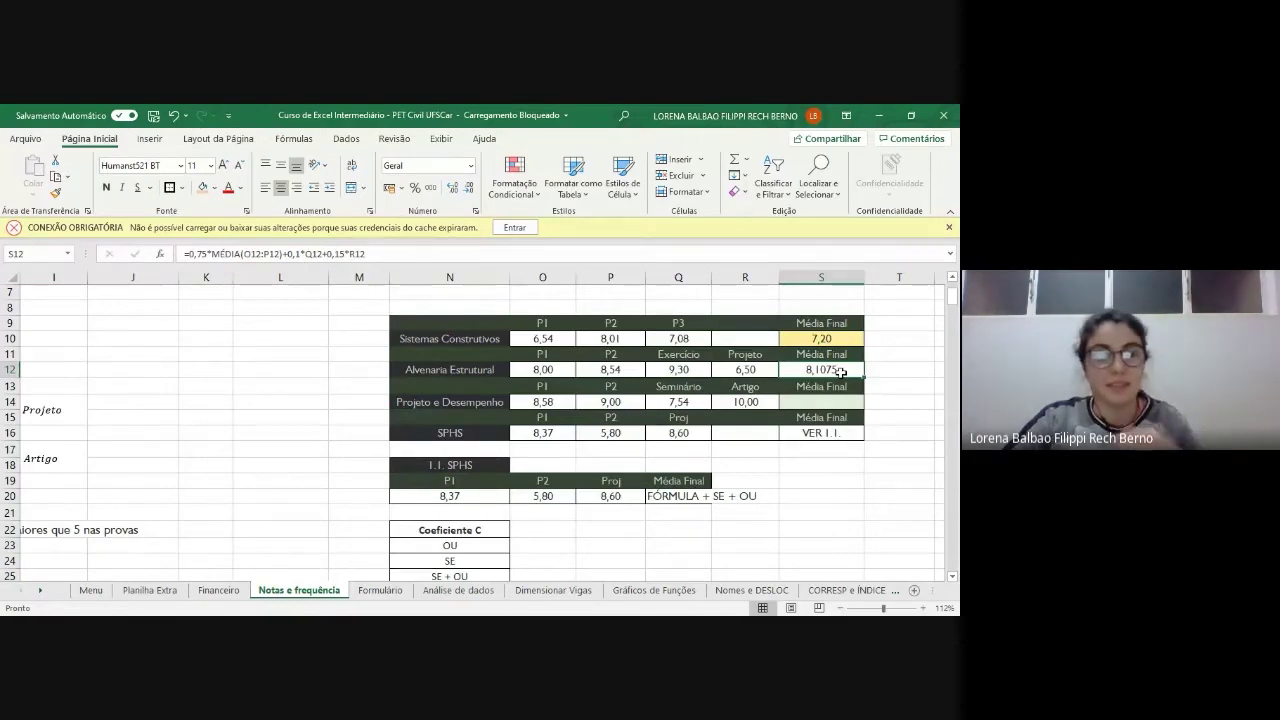
- Compare the Projeto e Desempenho weighted formula, with its Seminário and Artigo terms, against the Alvenaria Estrutural formula and the grade table
scroll(841, 372, down, 3)
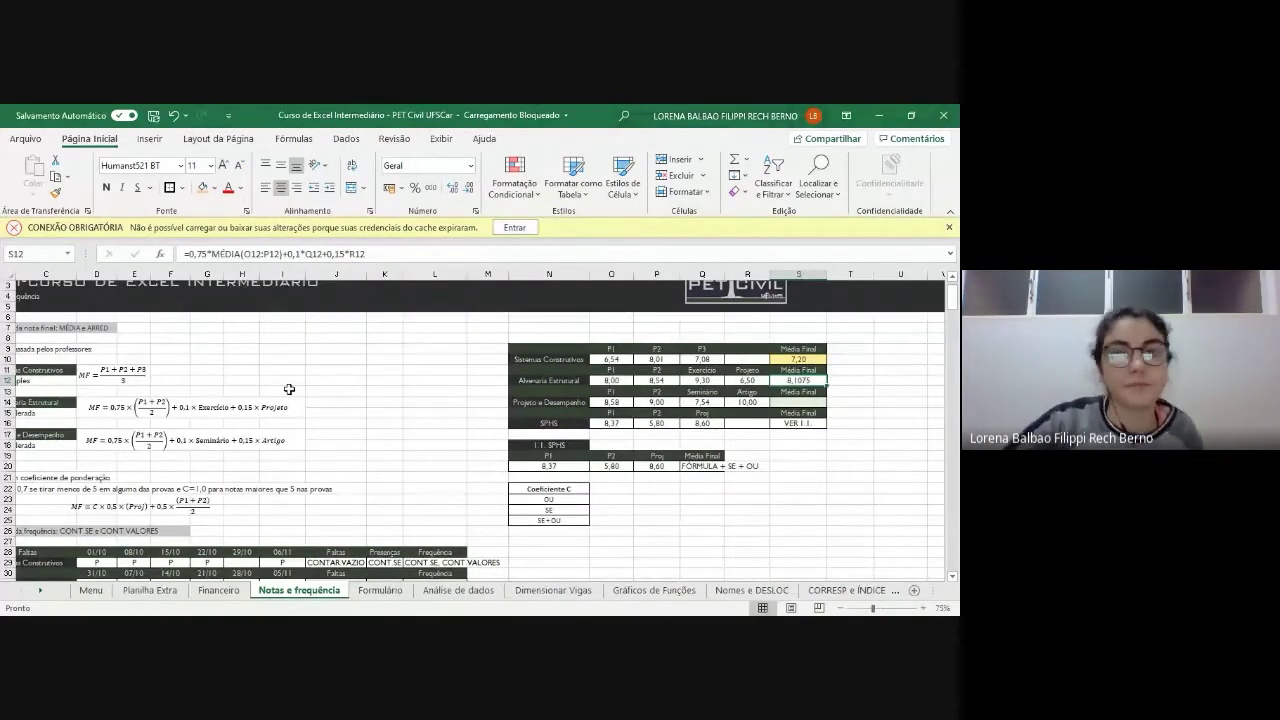
click(550, 402)
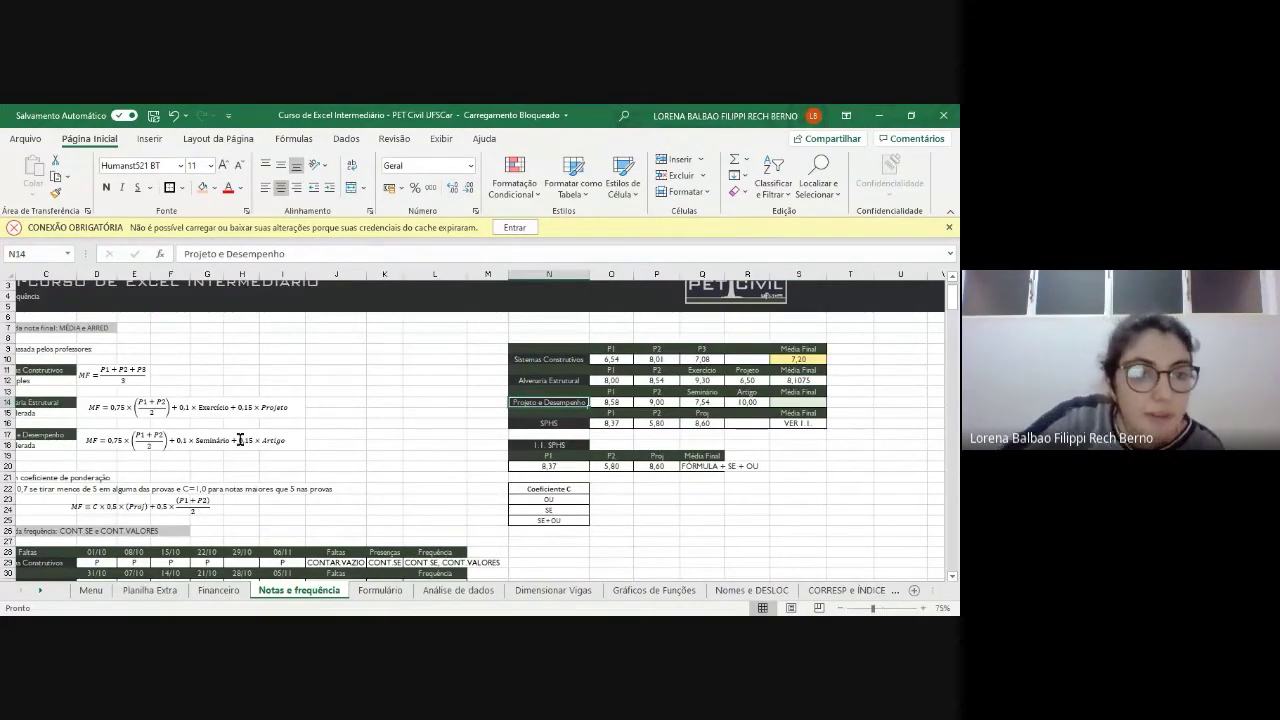
scroll(240, 440, left, 2)
ctrl+scroll(240, 440, up, 4)
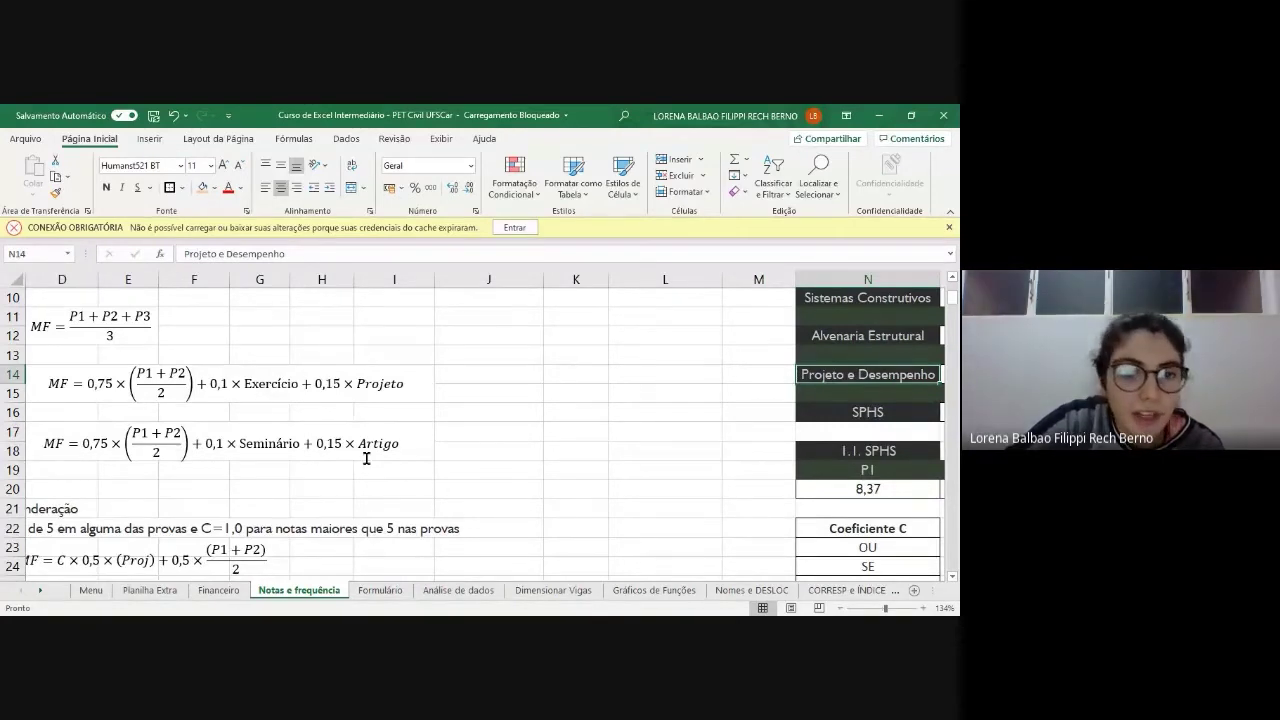
scroll(366, 458, down, 4)
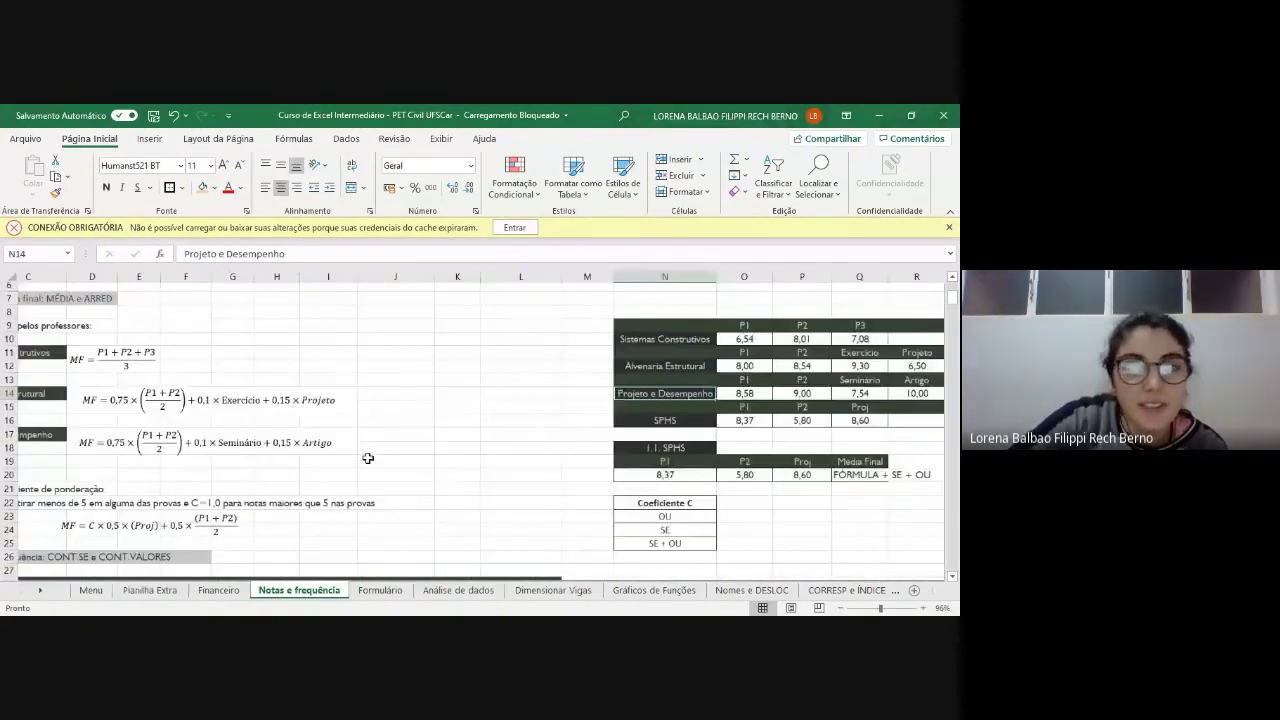
scroll(366, 455, right, 3)
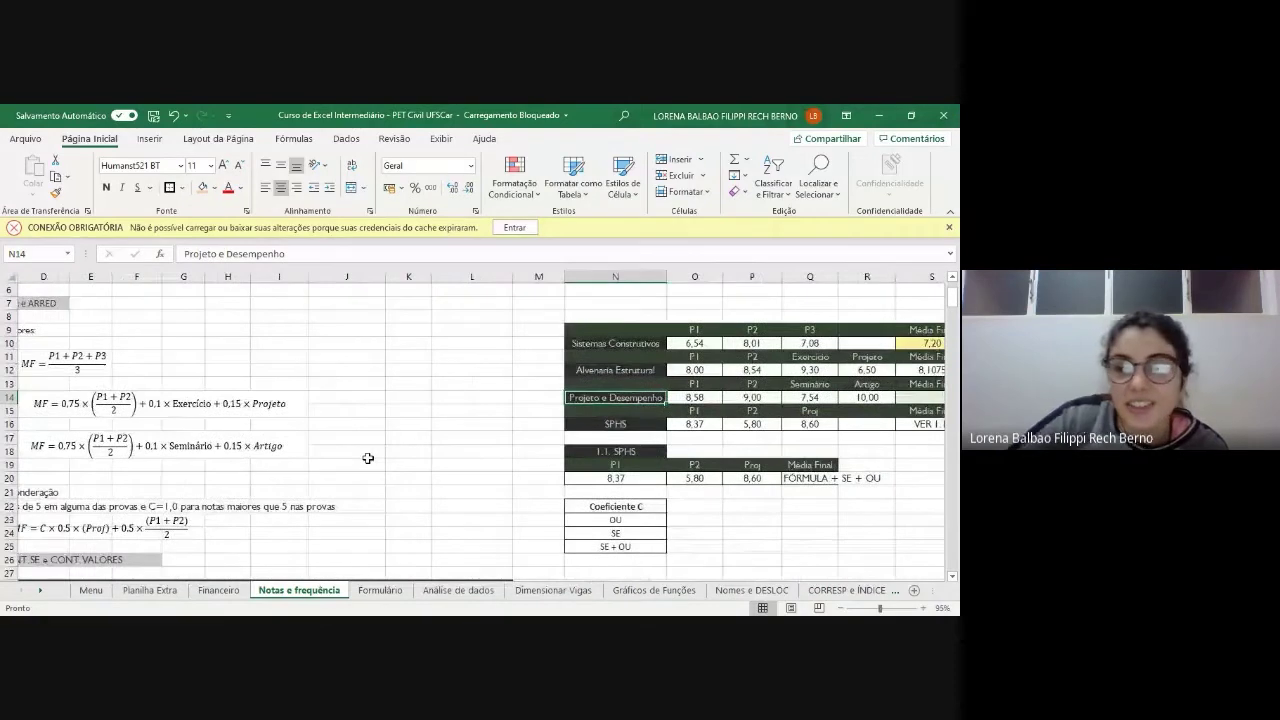
click(822, 386)
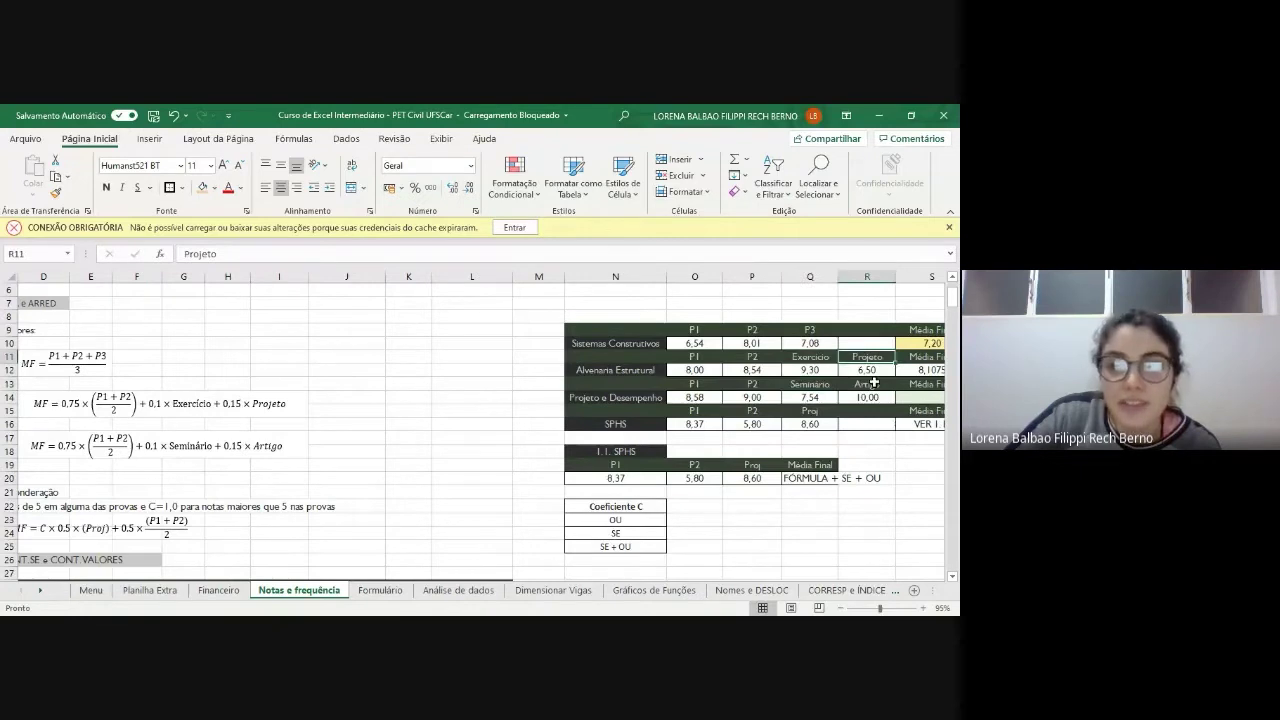
click(874, 383)
scroll(521, 455, down, 1)
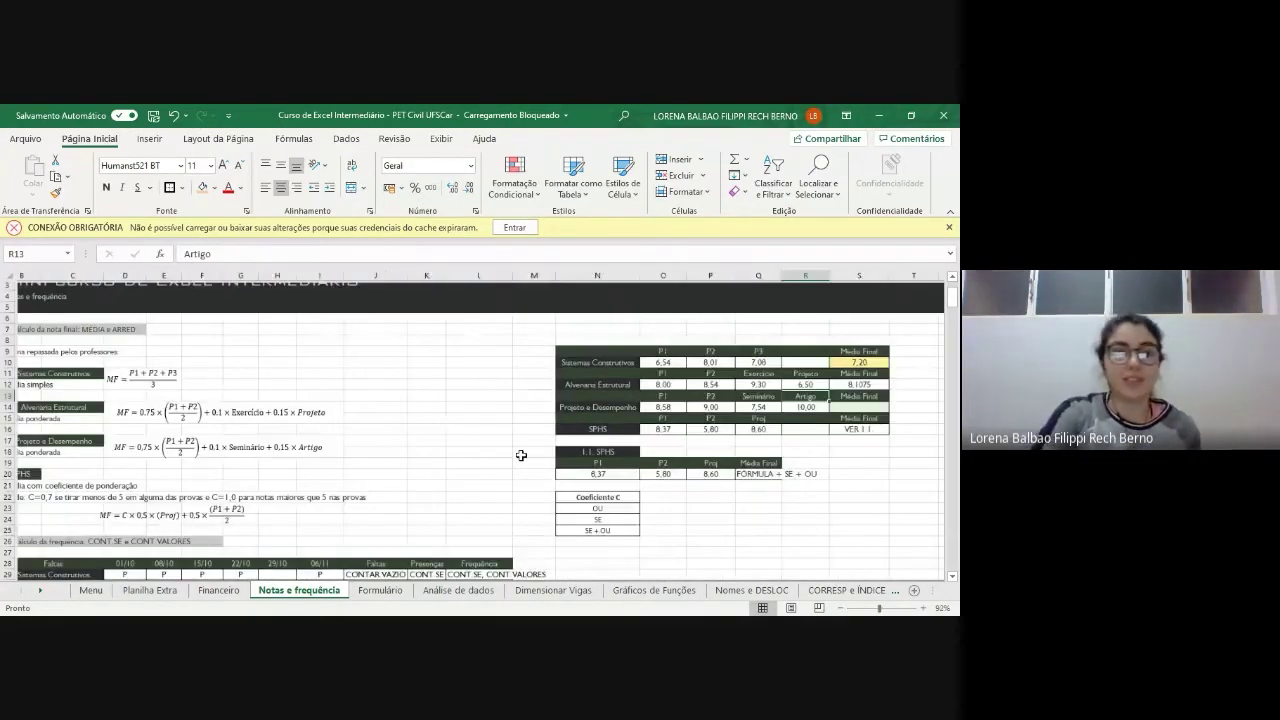
scroll(521, 455, down, 2)
click(814, 382)
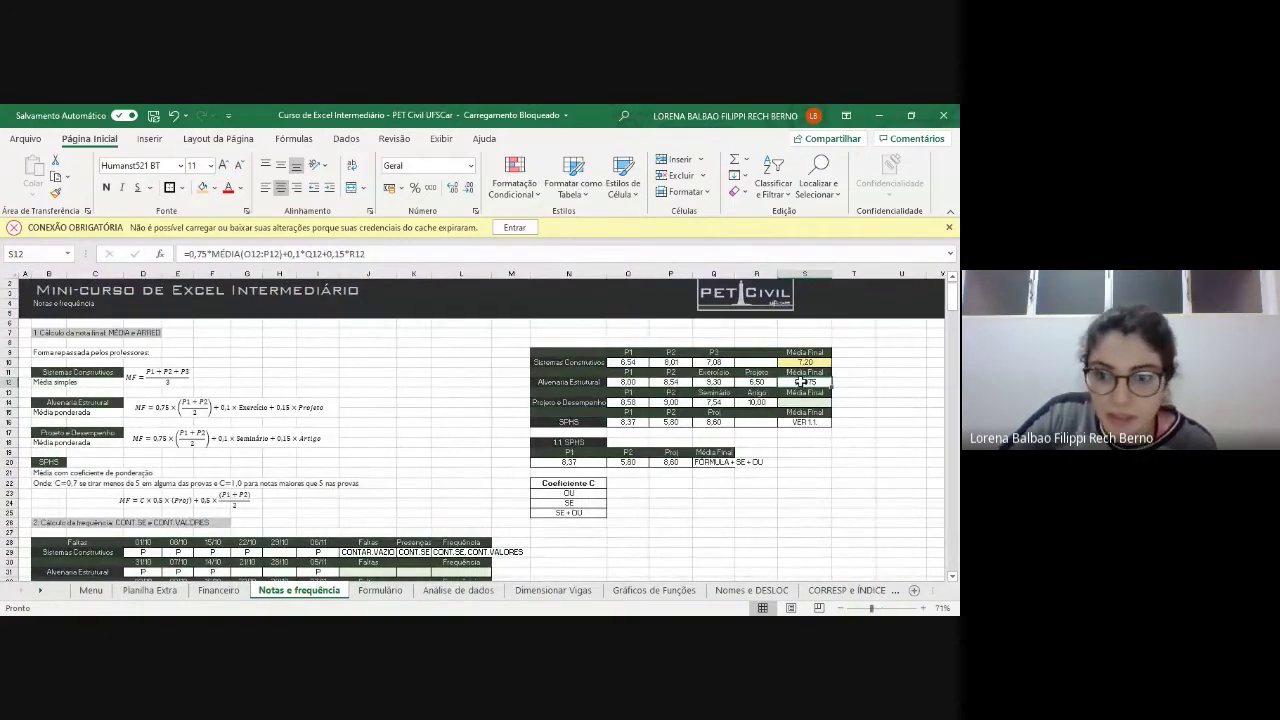
click(808, 403)
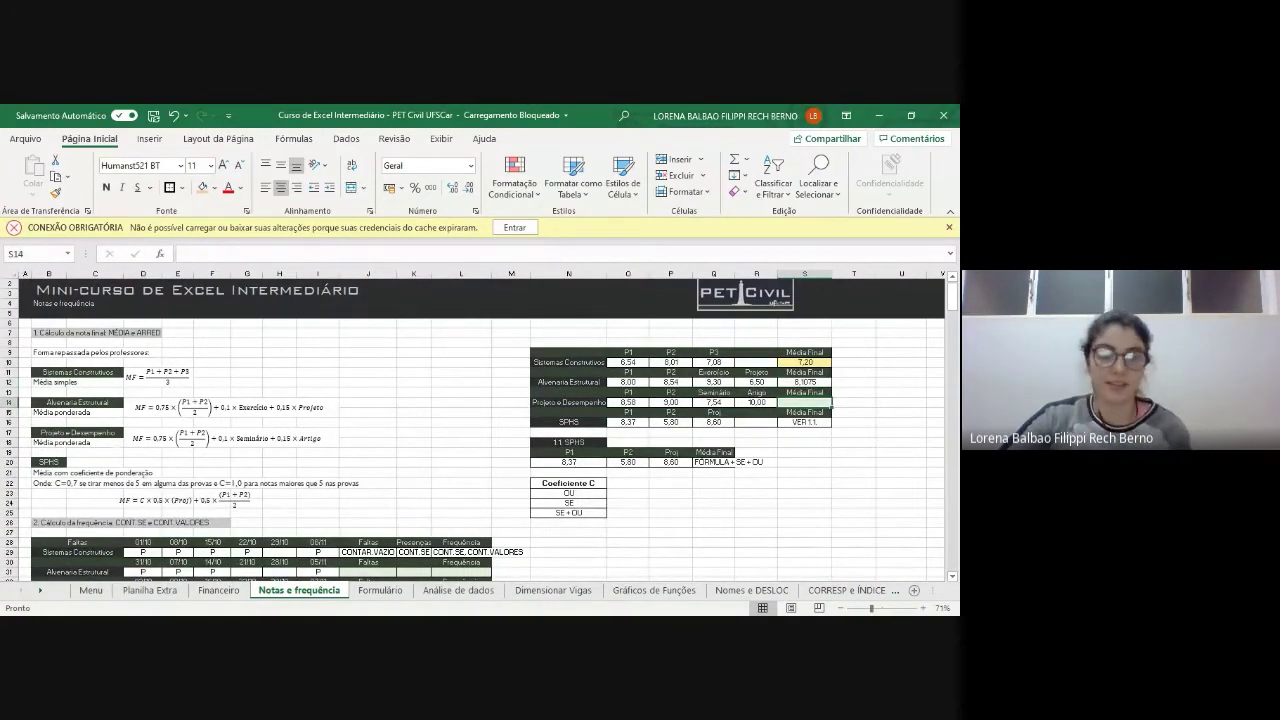
- Try a regular paste of cell S12 into S14, check the formula's shifted references, and undo the paste
click(814, 382)
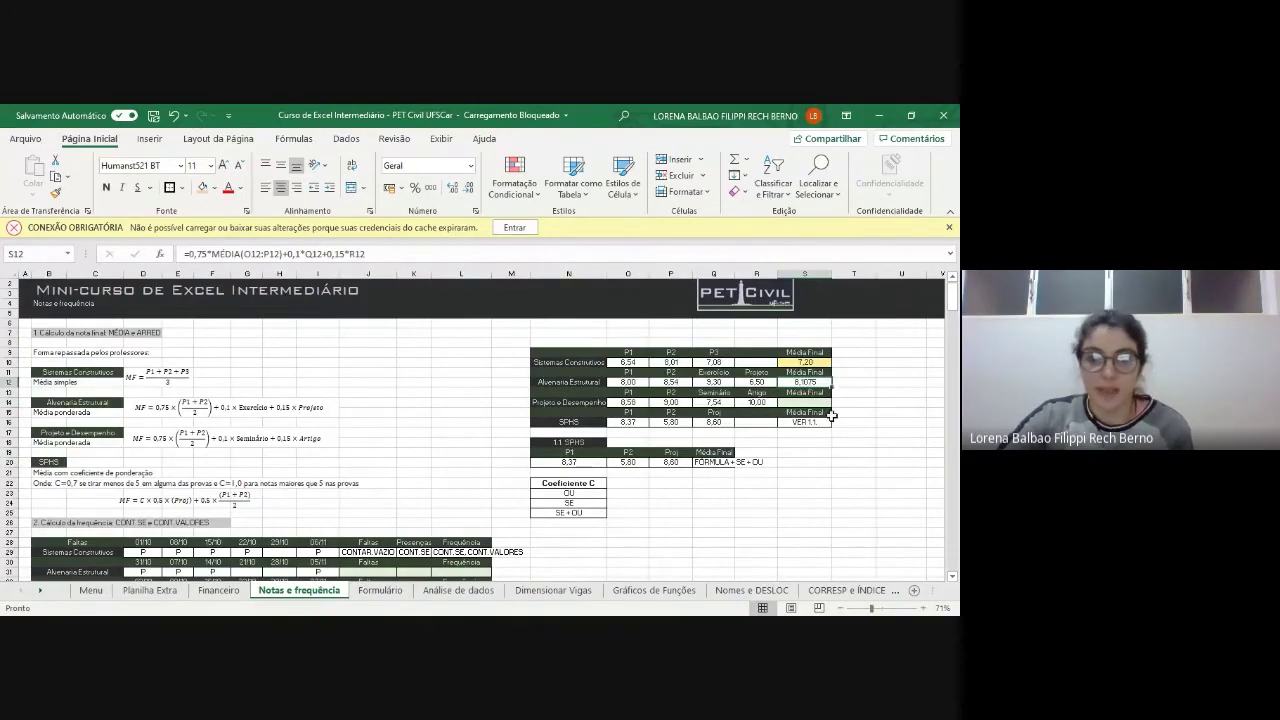
scroll(874, 405, up, 4)
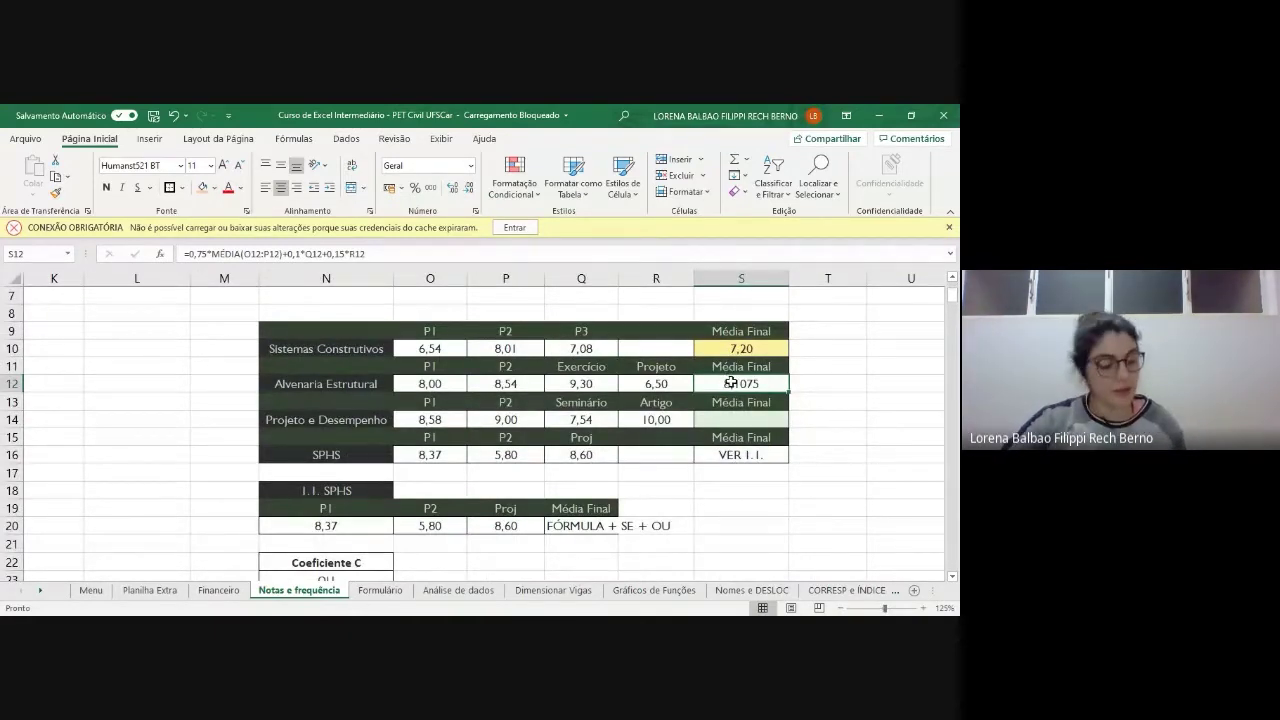
key(ctrl+c)
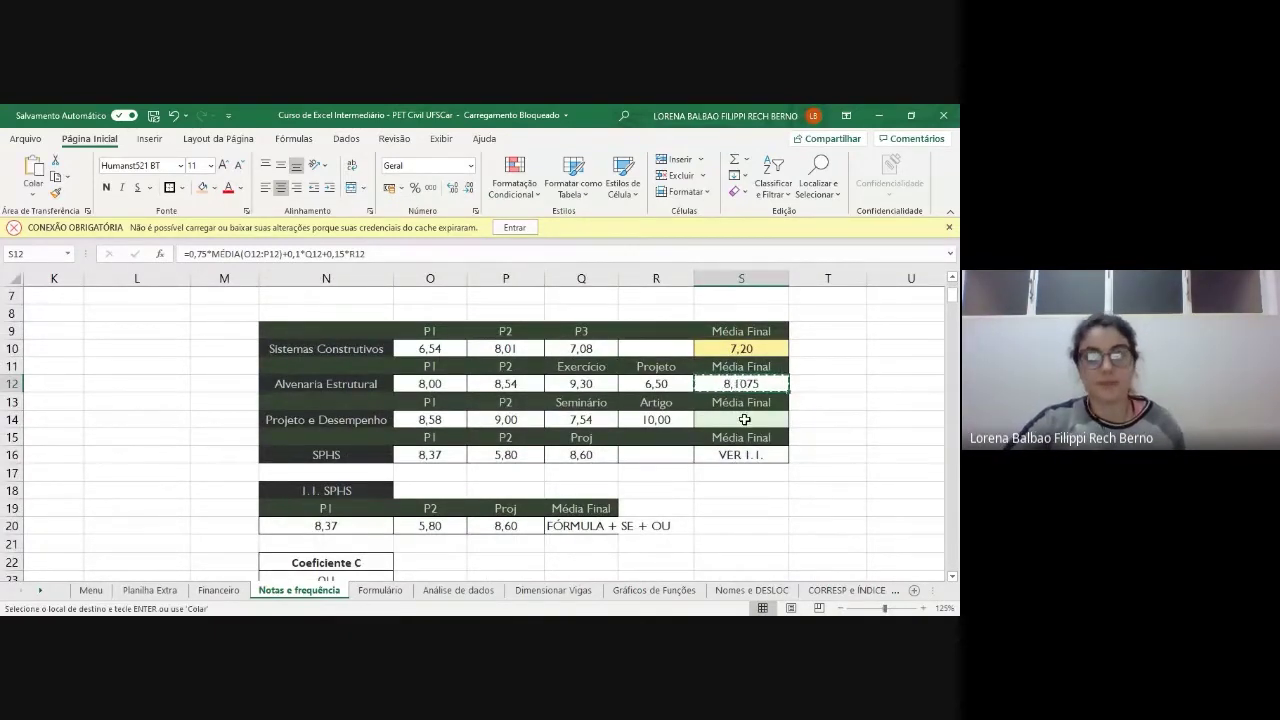
click(745, 419)
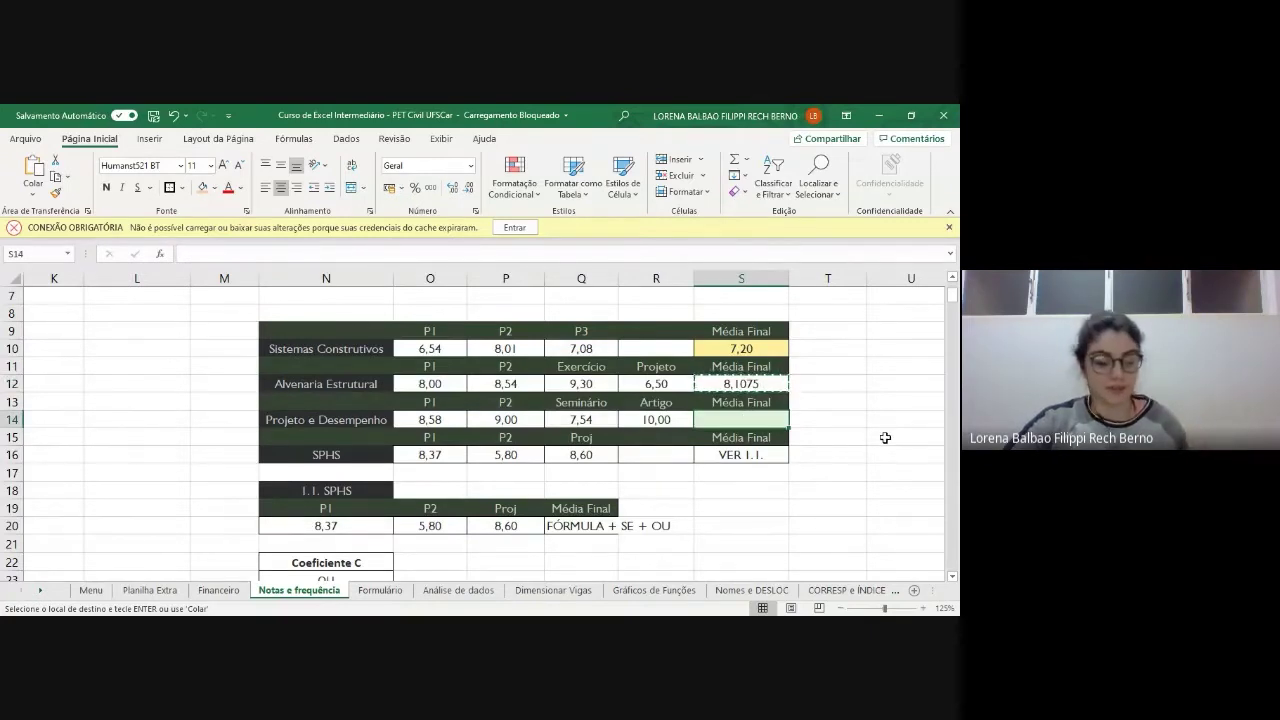
key(ctrl+v)
key(F2)
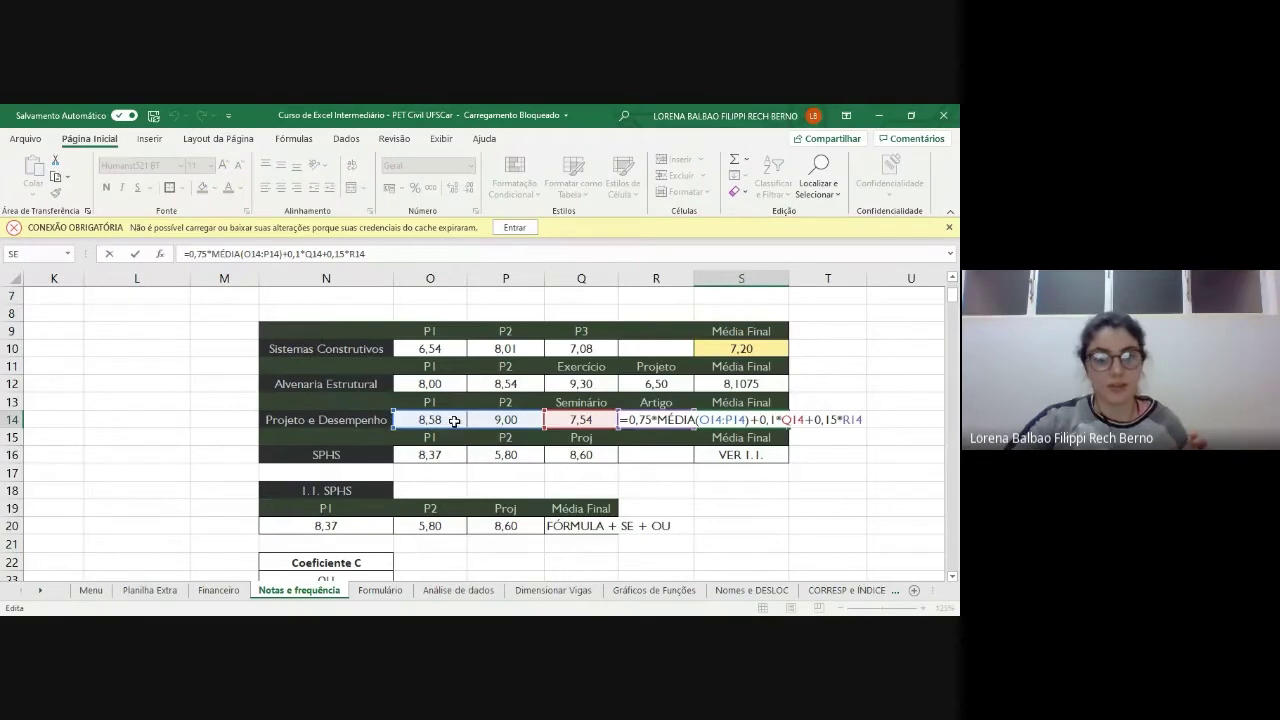
click(707, 418)
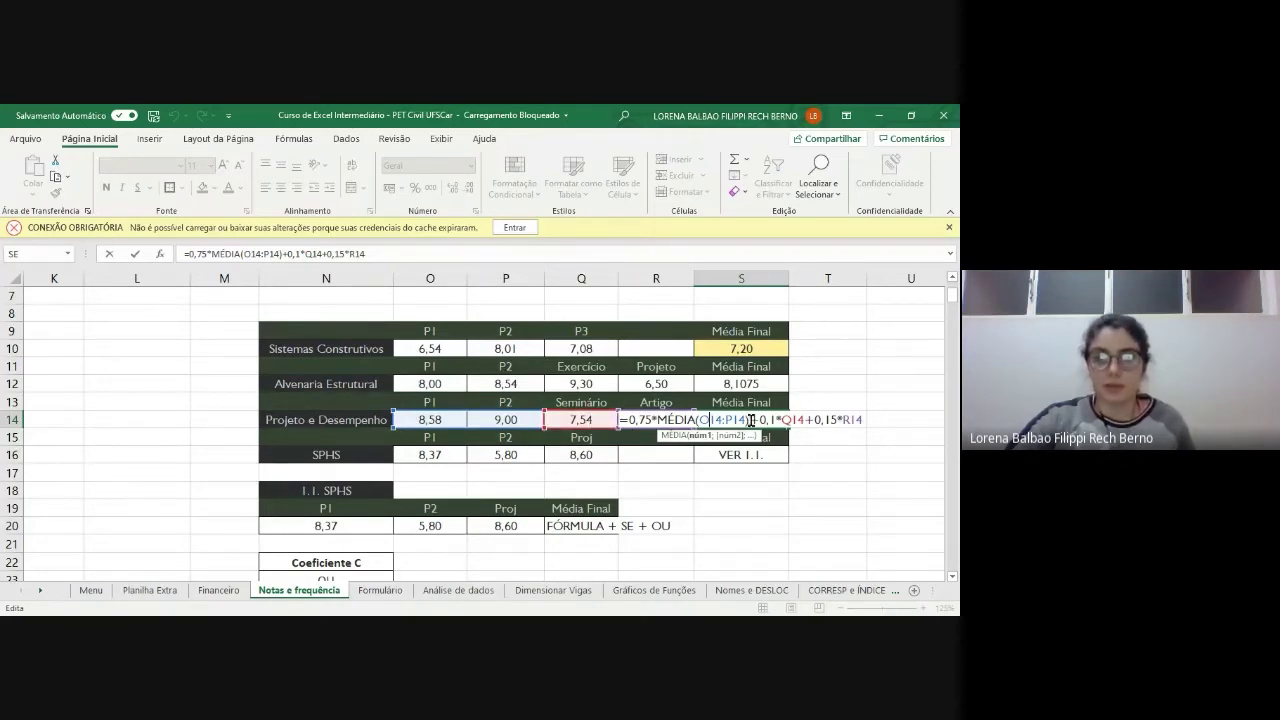
key(ctrl+Return)
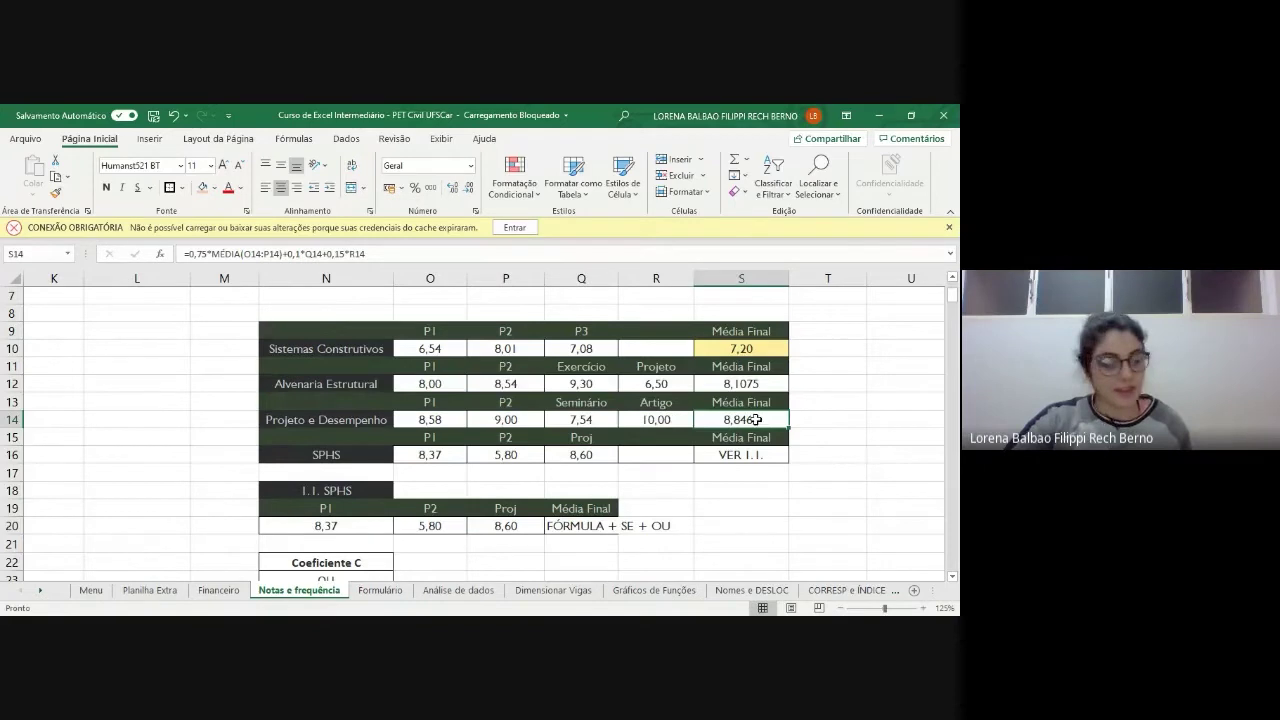
key(ctrl+z)
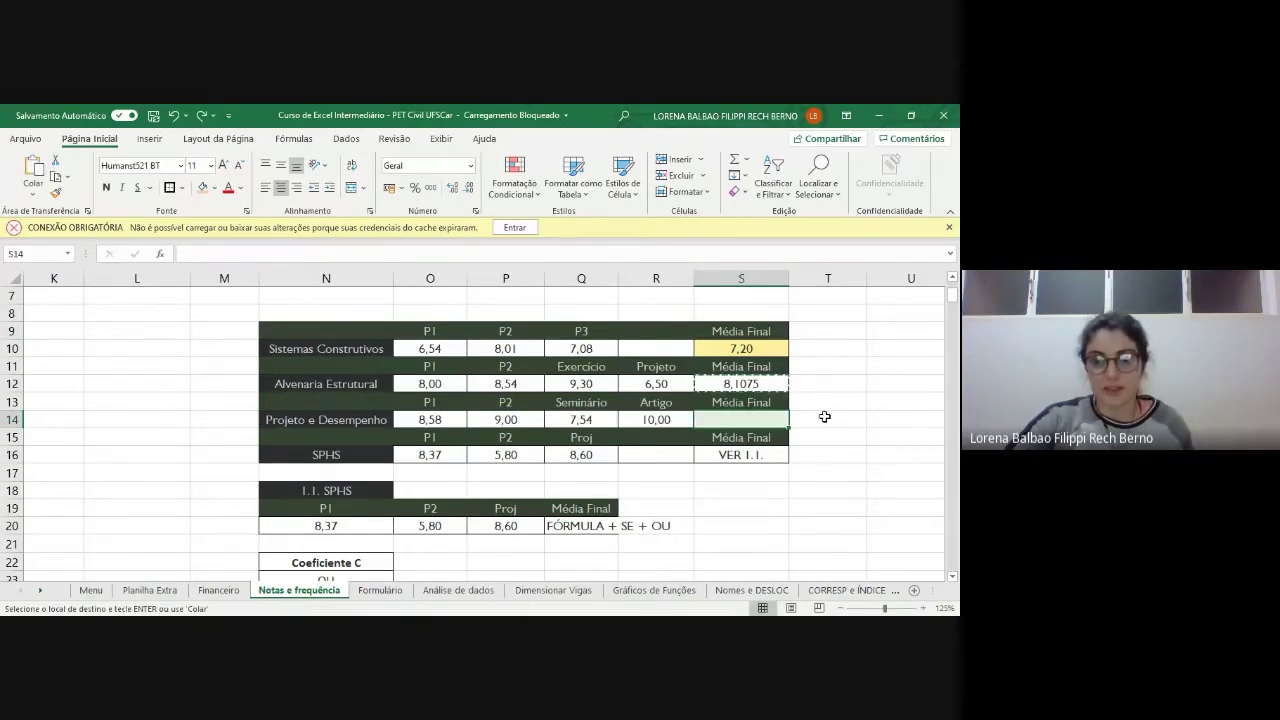
- Copy S12 into the Média Final cell of Projeto e Desempenho, S14, pasting only the formula, and check its references
click(748, 390)
key(Escape)
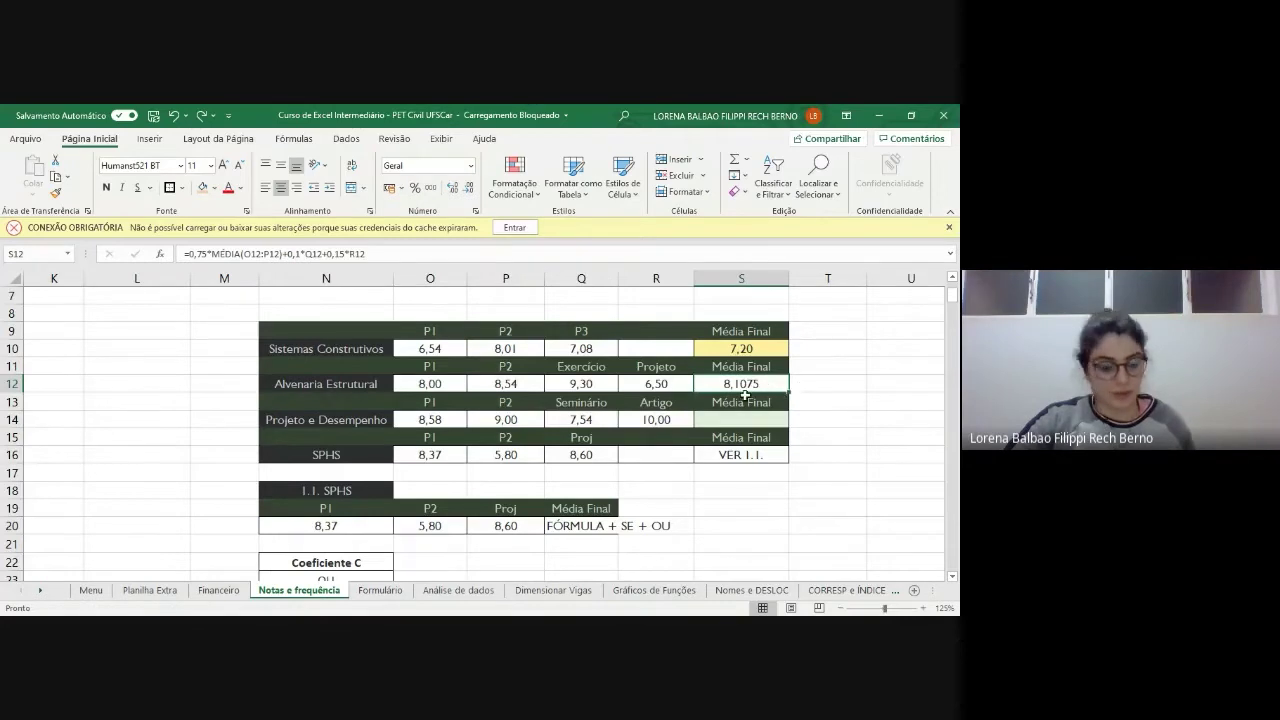
key(ctrl+c)
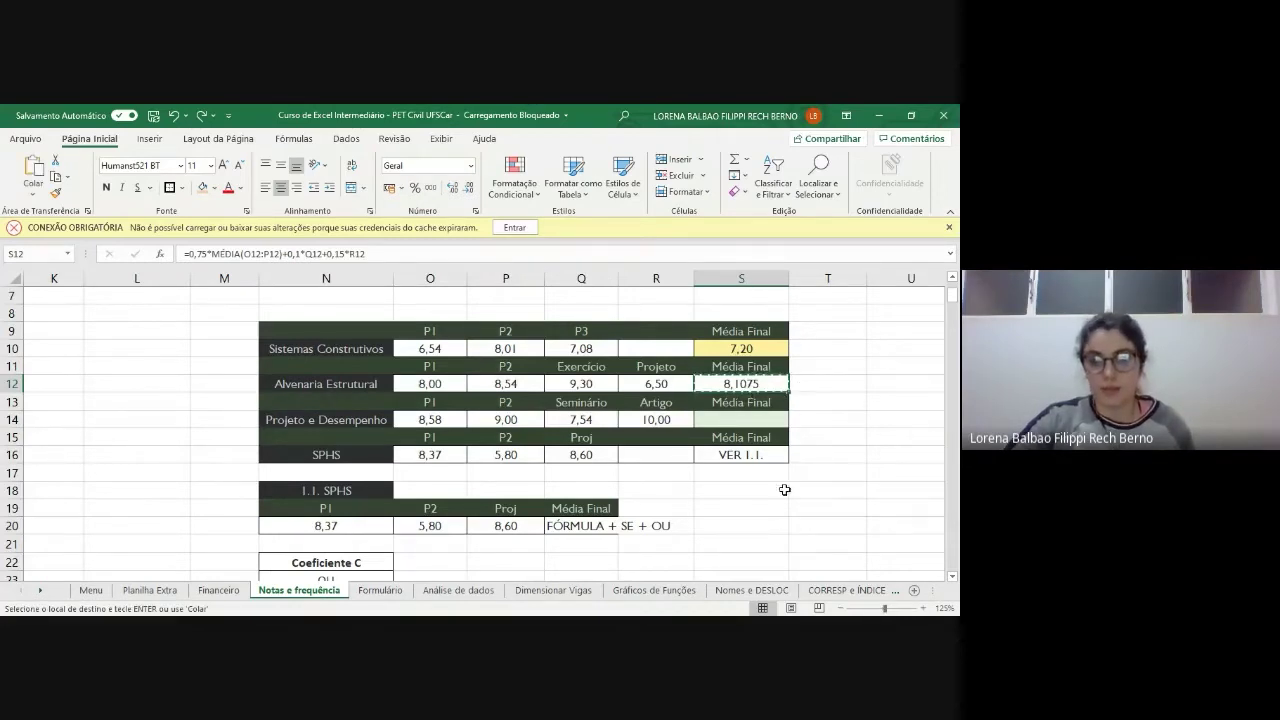
click(776, 419)
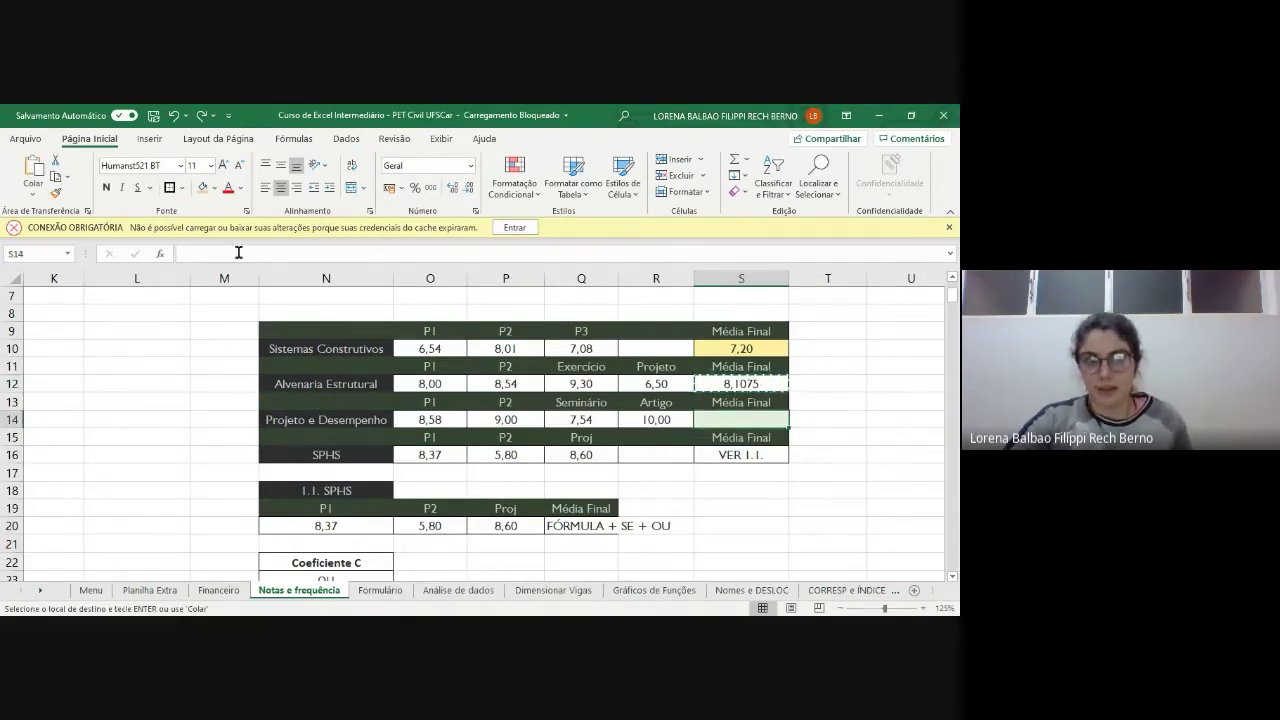
click(35, 196)
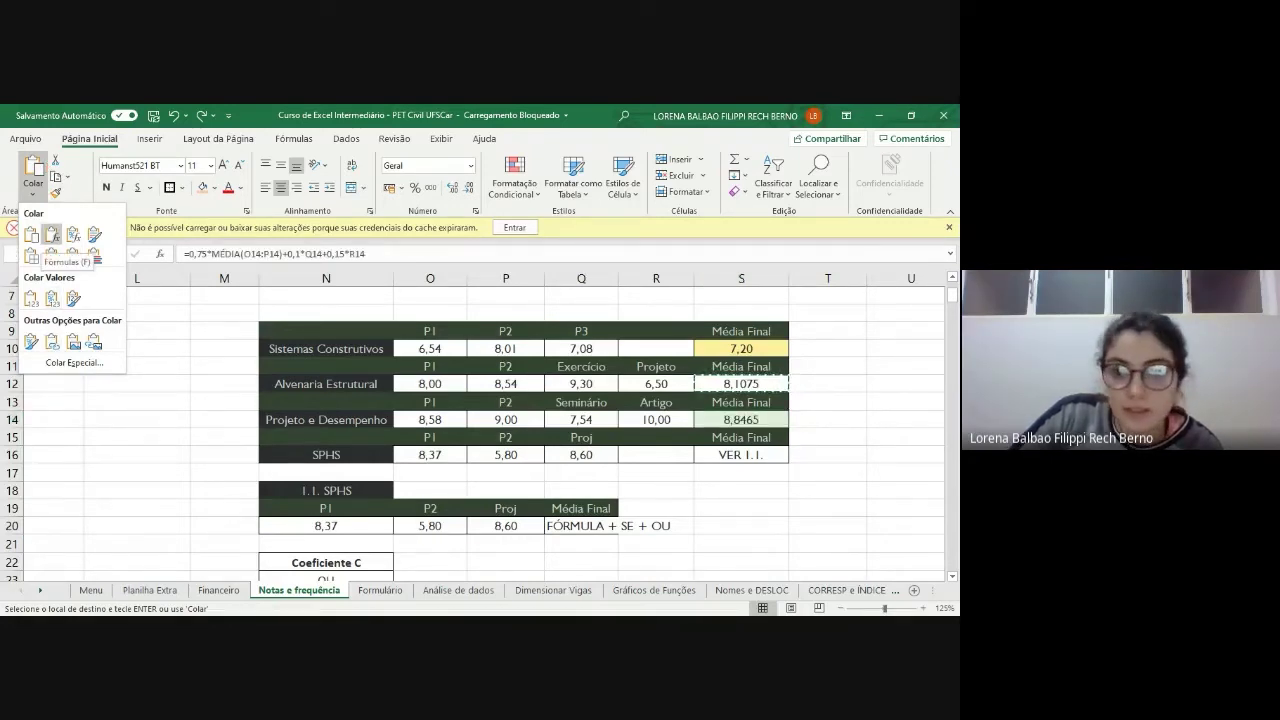
click(52, 236)
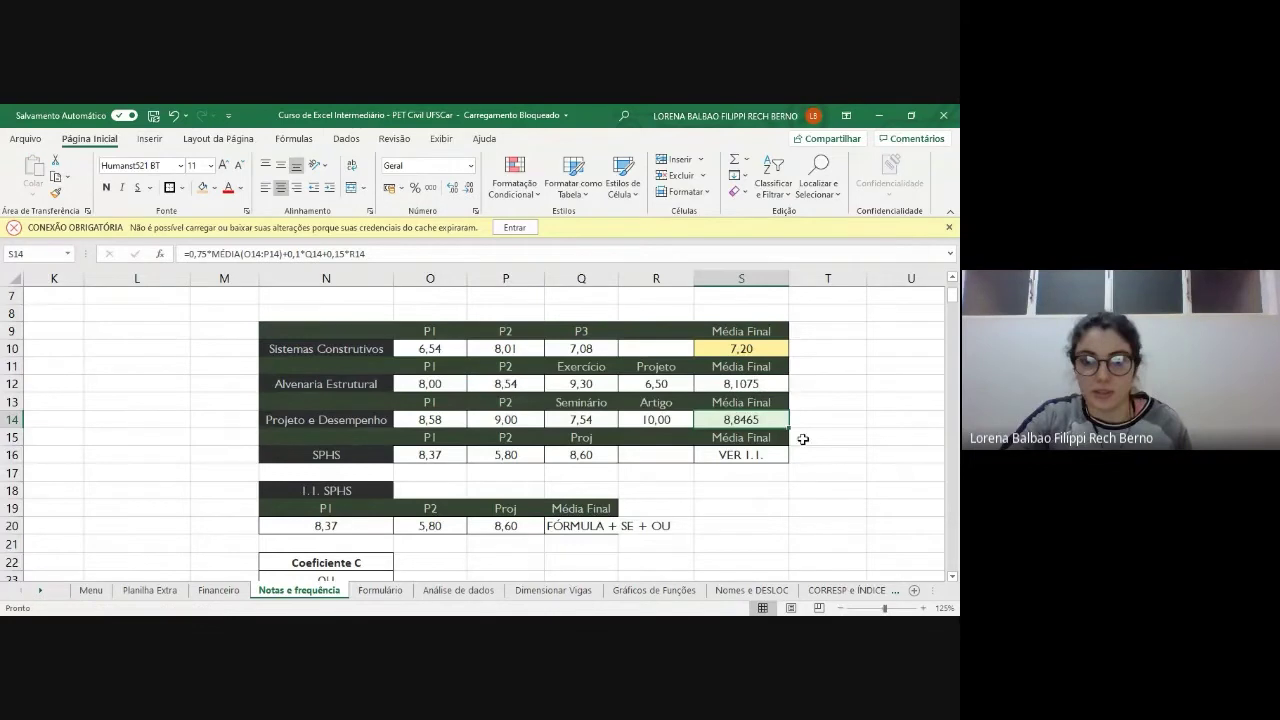
double_click(758, 420)
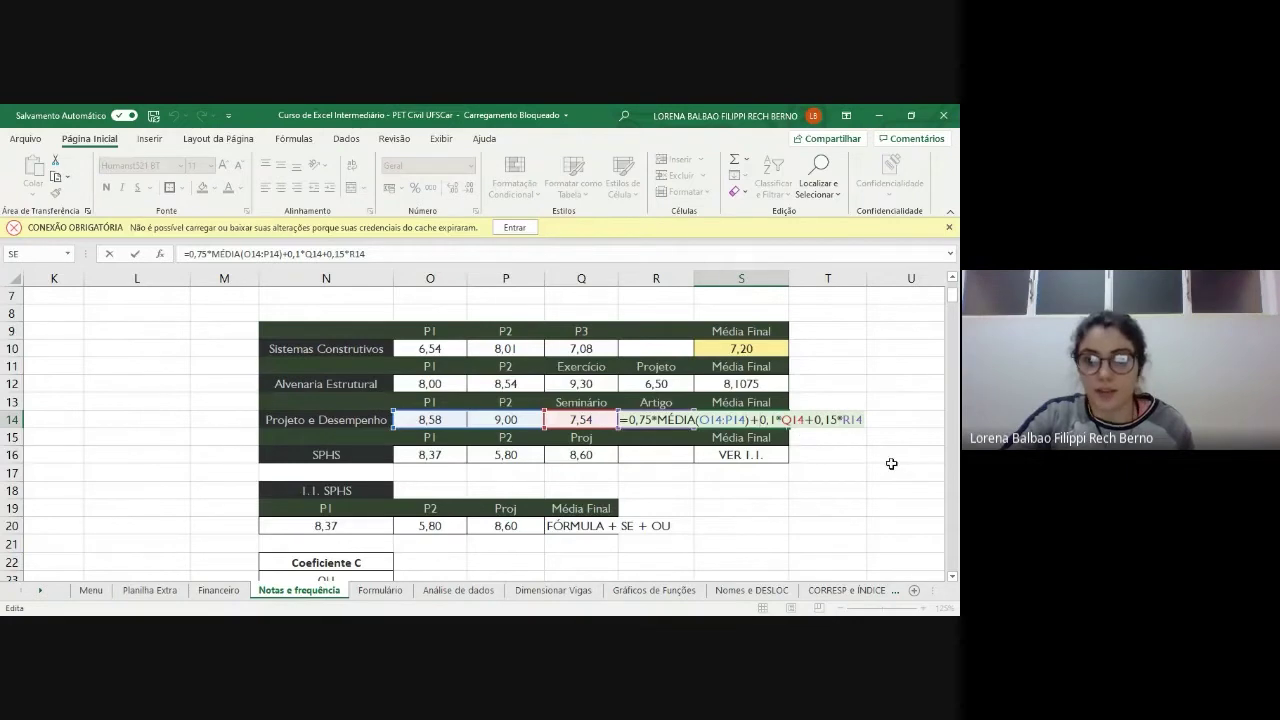
key(Escape)
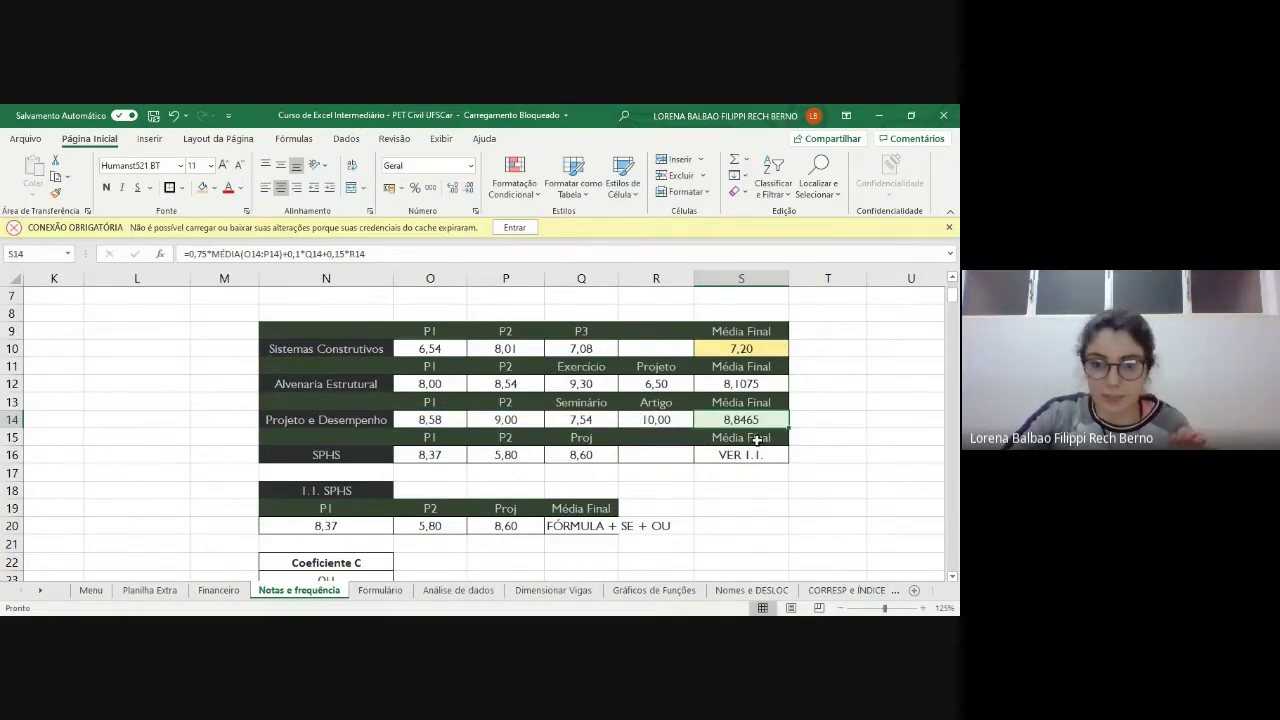
- Examine the SPHS grade row, the rule for coefficient C and the SPHS final-grade equation
scroll(757, 440, down, 1)
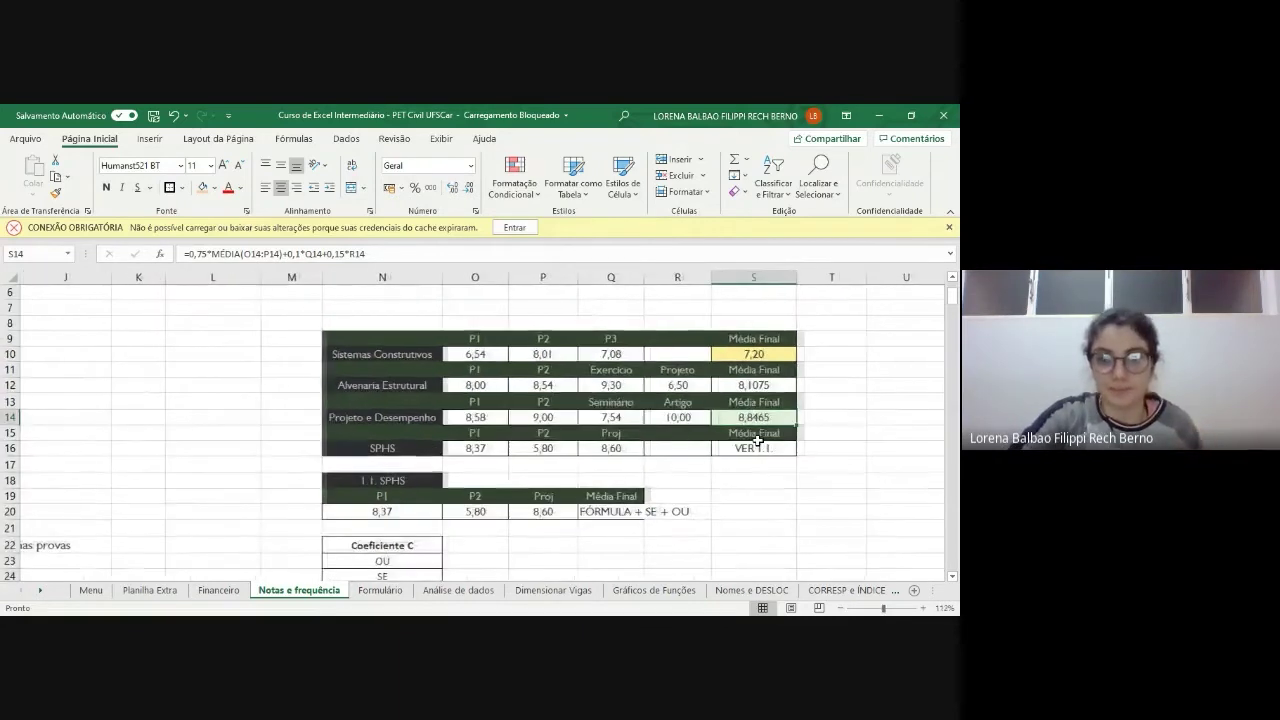
scroll(758, 440, down, 1)
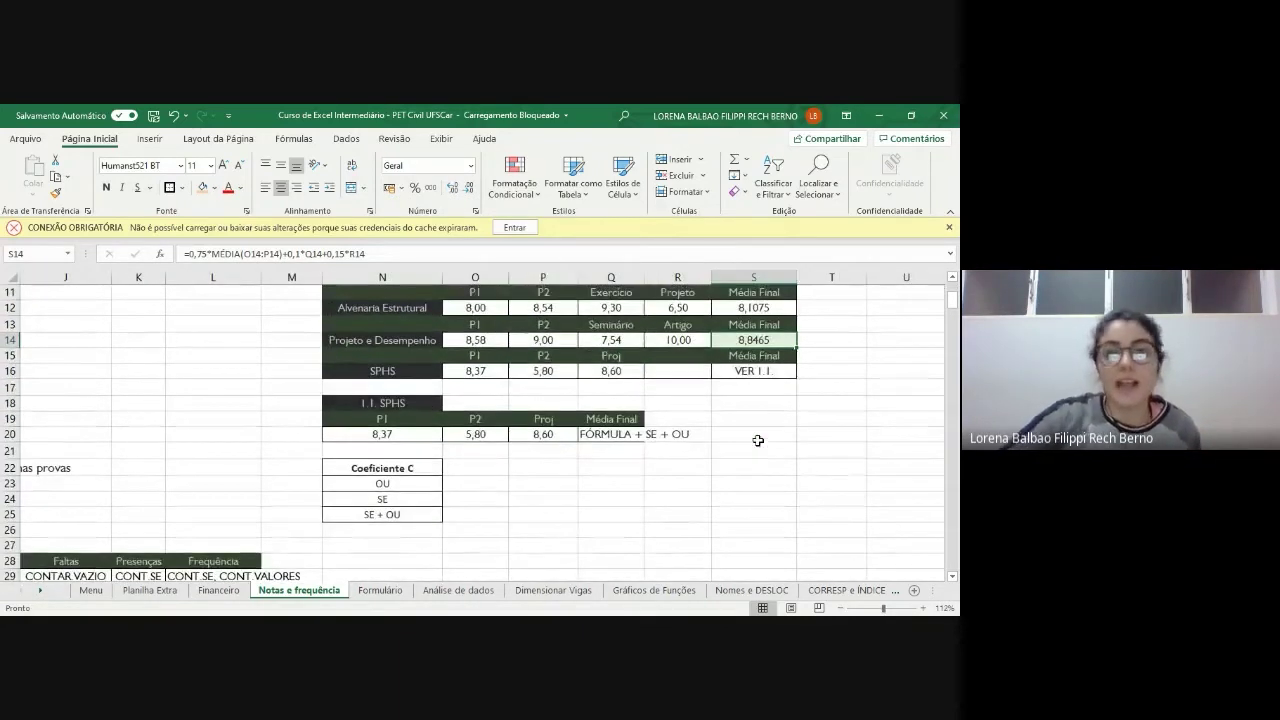
click(758, 371)
click(400, 371)
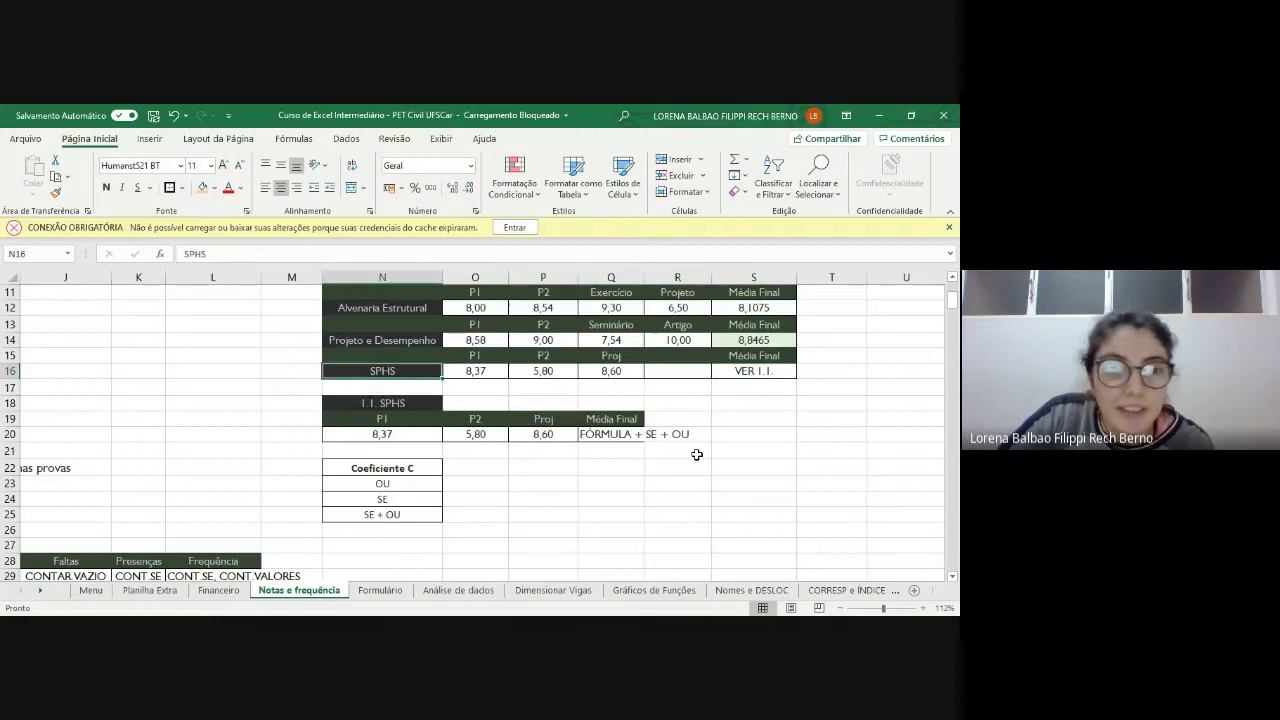
scroll(697, 455, left, 4)
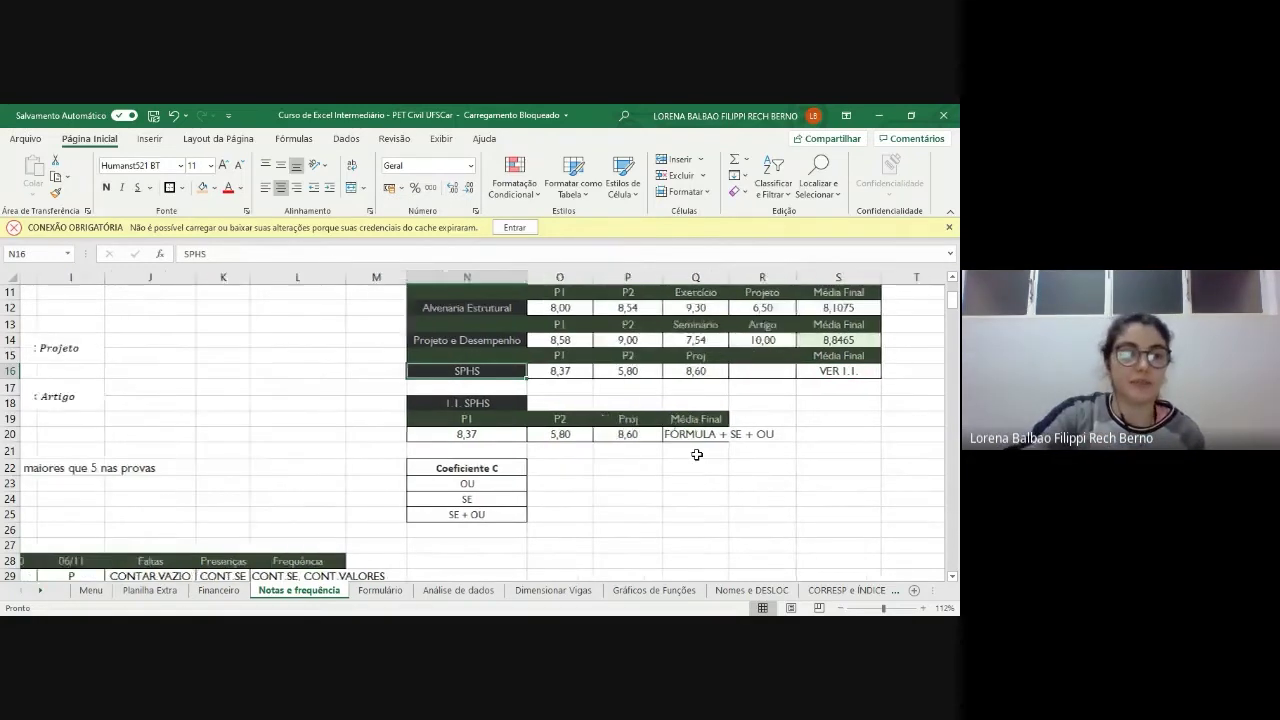
scroll(697, 455, left, 2)
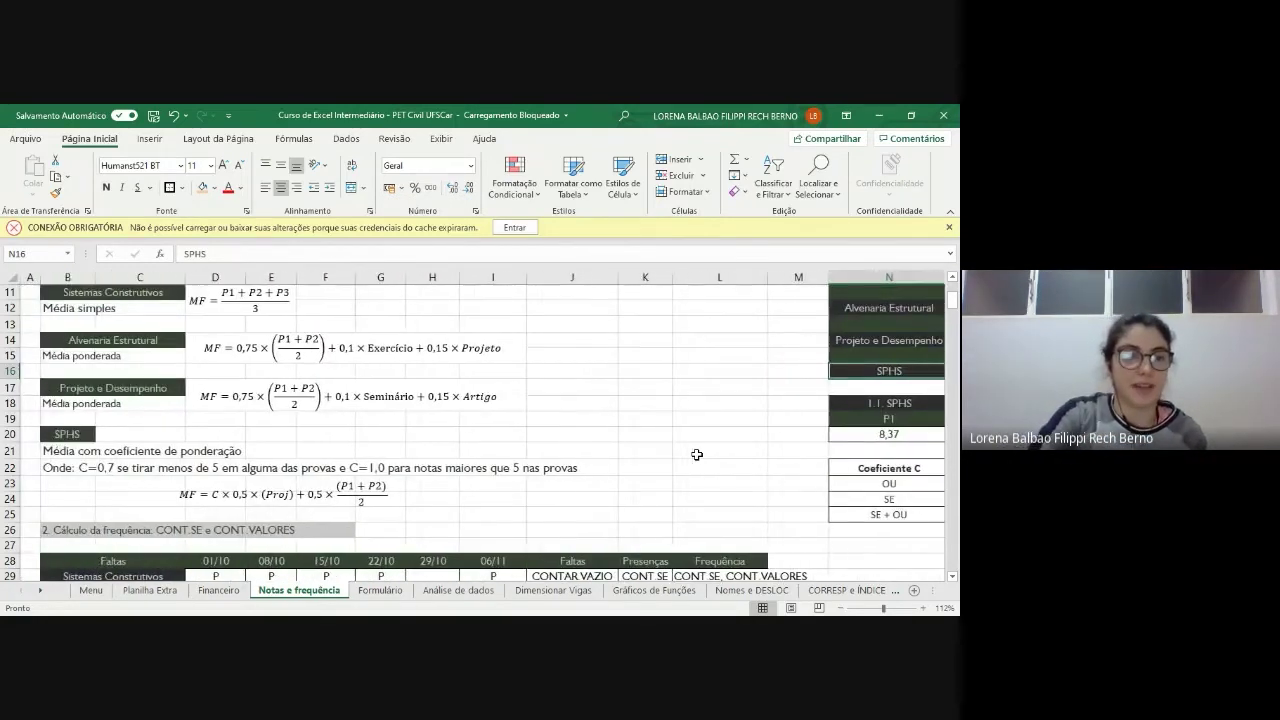
scroll(697, 455, down, 1)
ctrl+scroll(697, 455, up, 2)
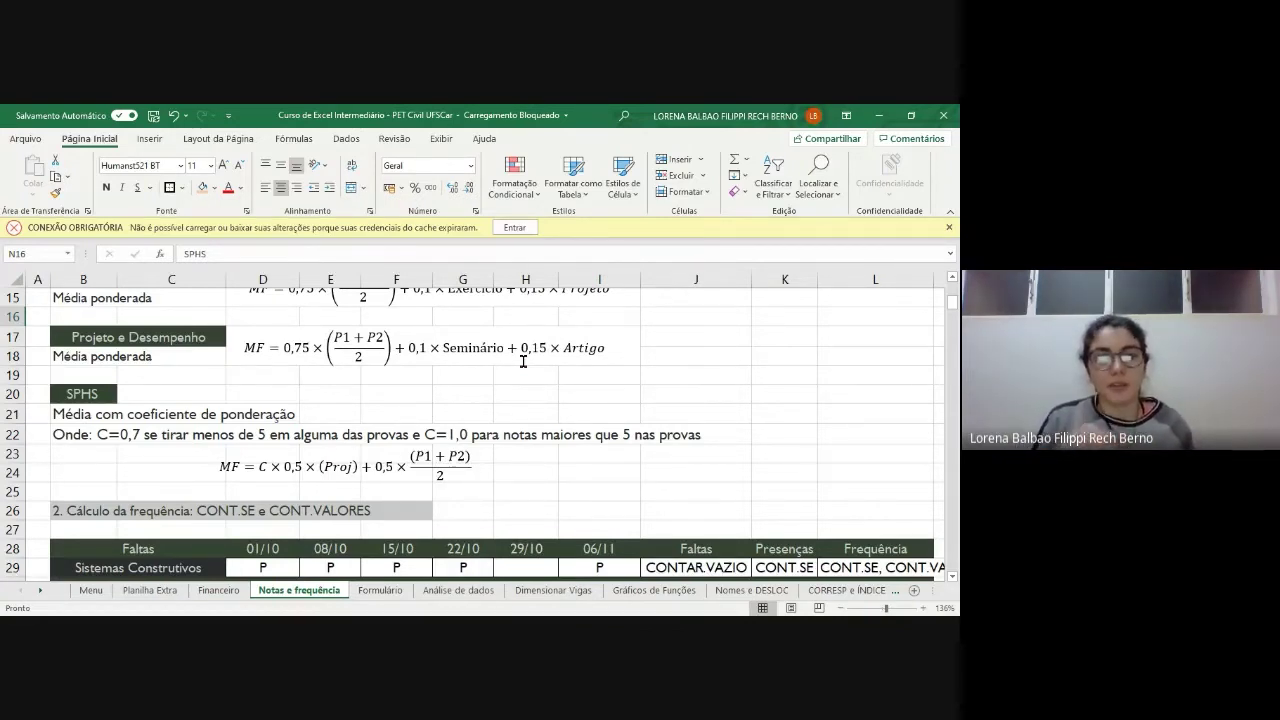
drag(215, 466, 488, 465)
click(510, 467)
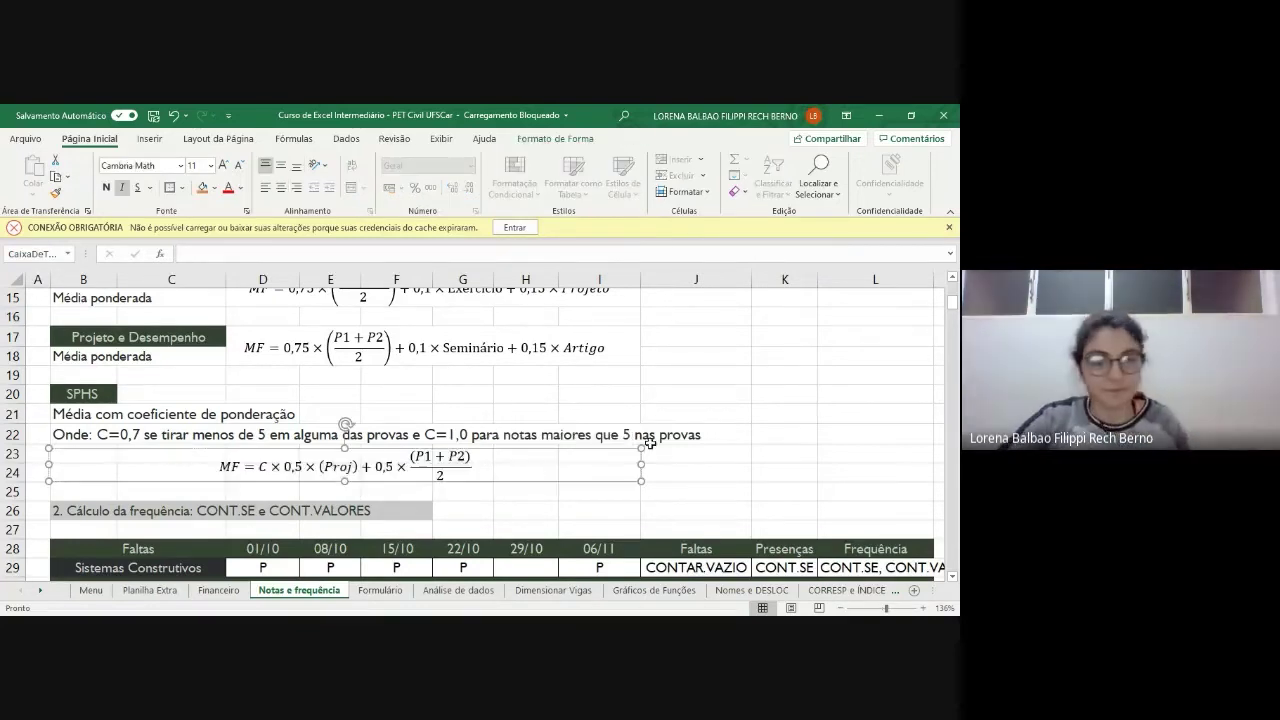
click(784, 432)
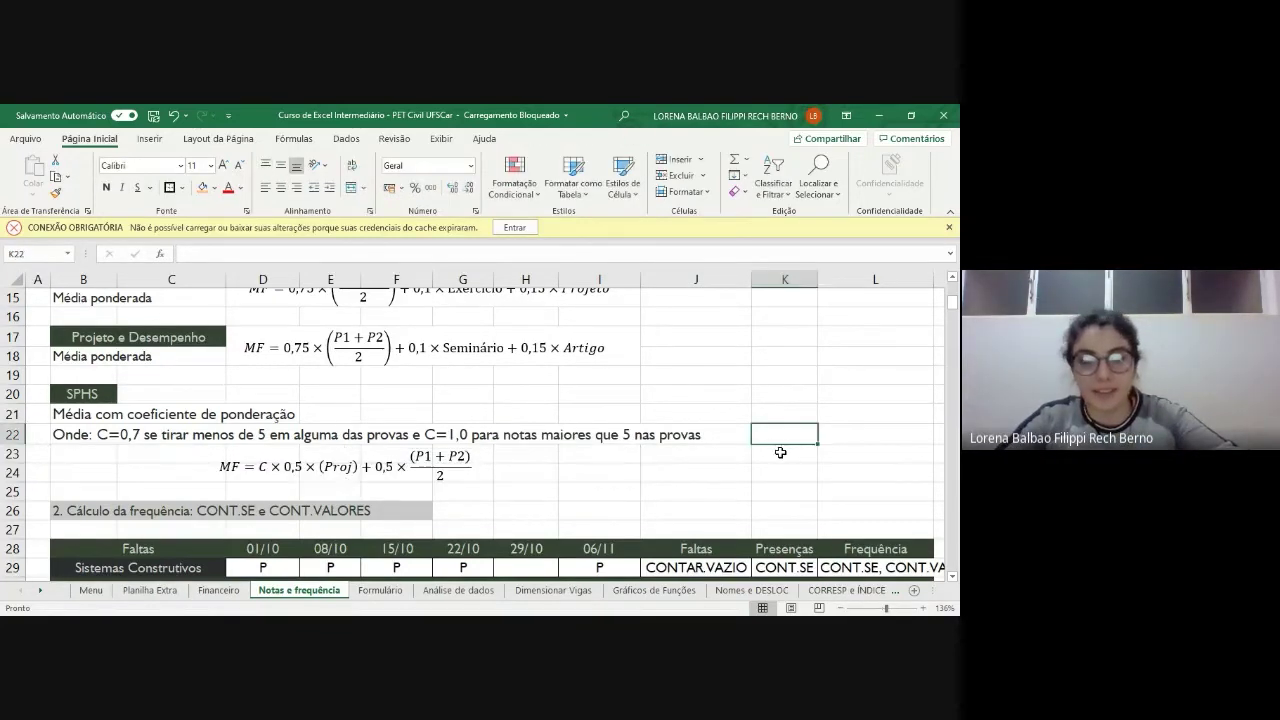
- Examine the Média Final cell of section 1.1. SPHS and the Coeficiente C table beneath it
scroll(780, 453, down, 3)
scroll(775, 443, right, 1)
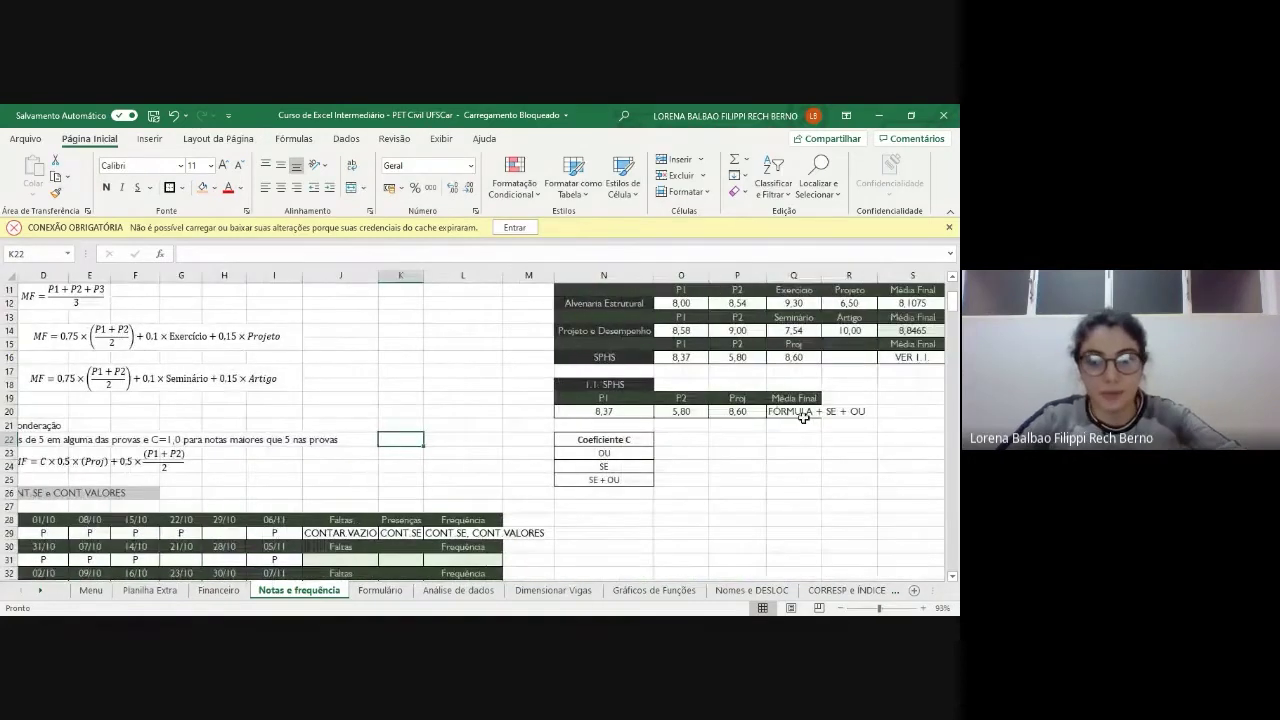
click(796, 410)
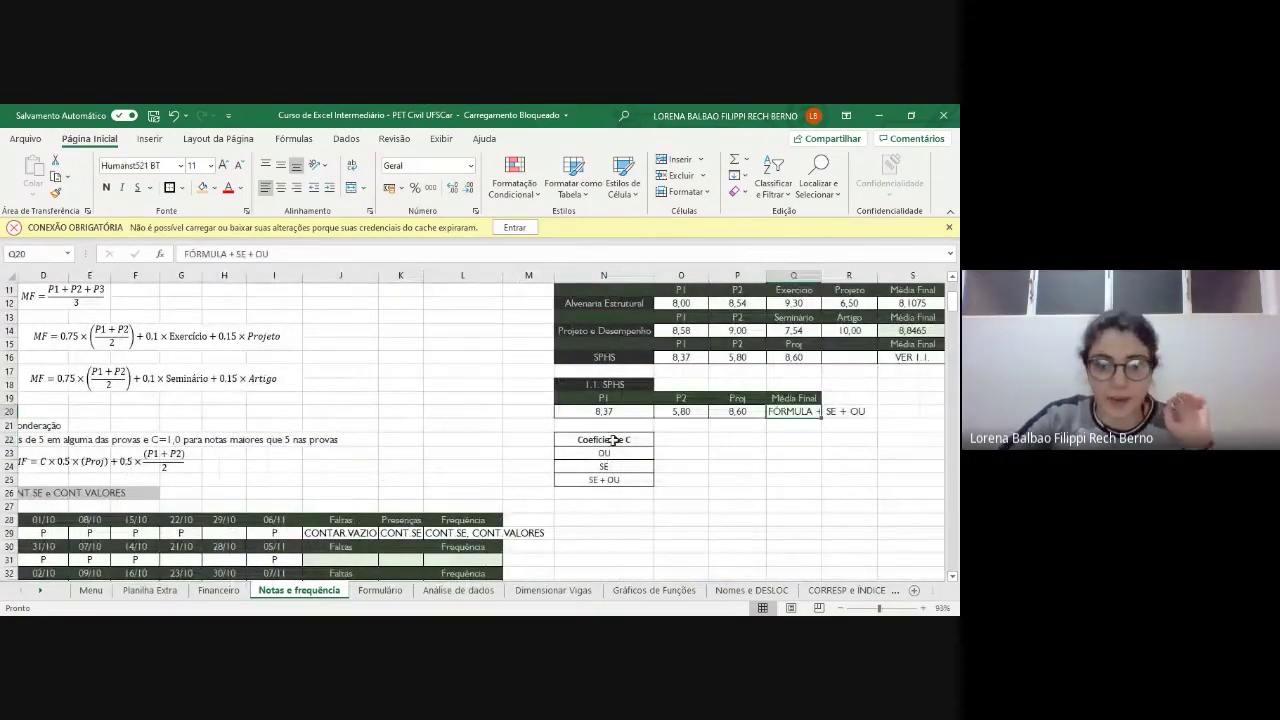
click(644, 440)
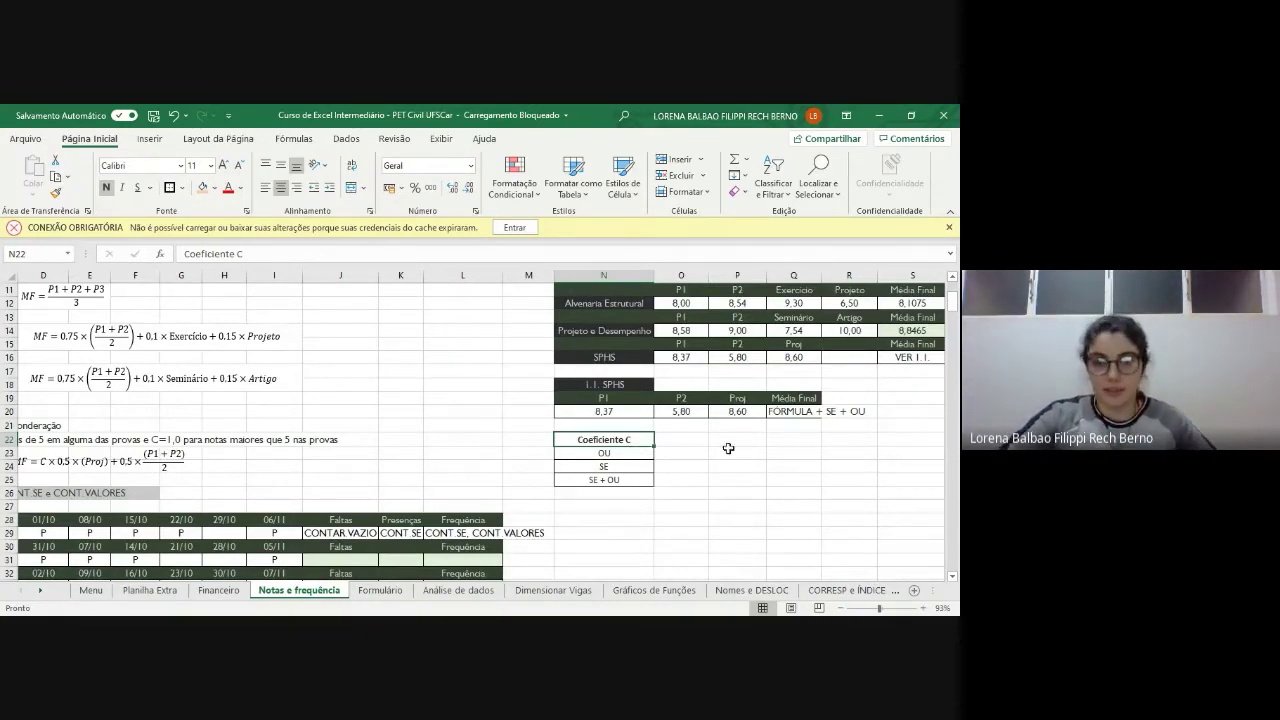
- Examine the OU and SE rows of the Coeficiente C table
click(631, 453)
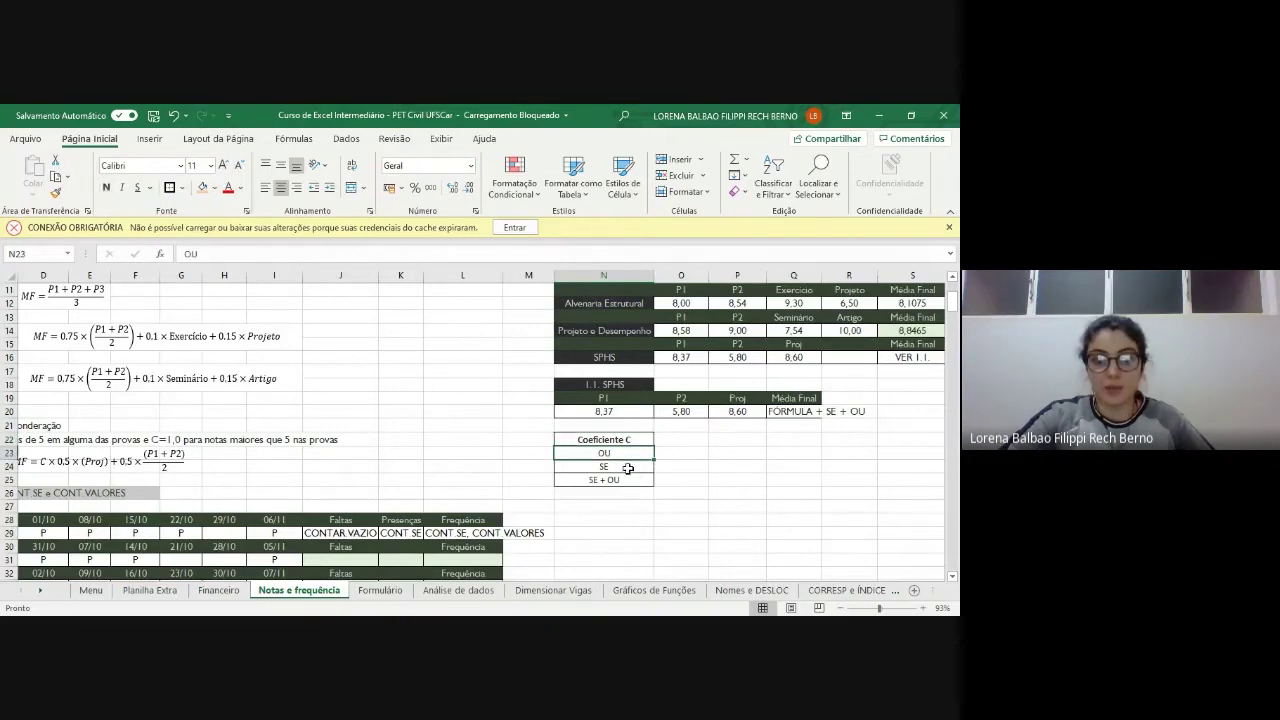
click(628, 468)
click(633, 452)
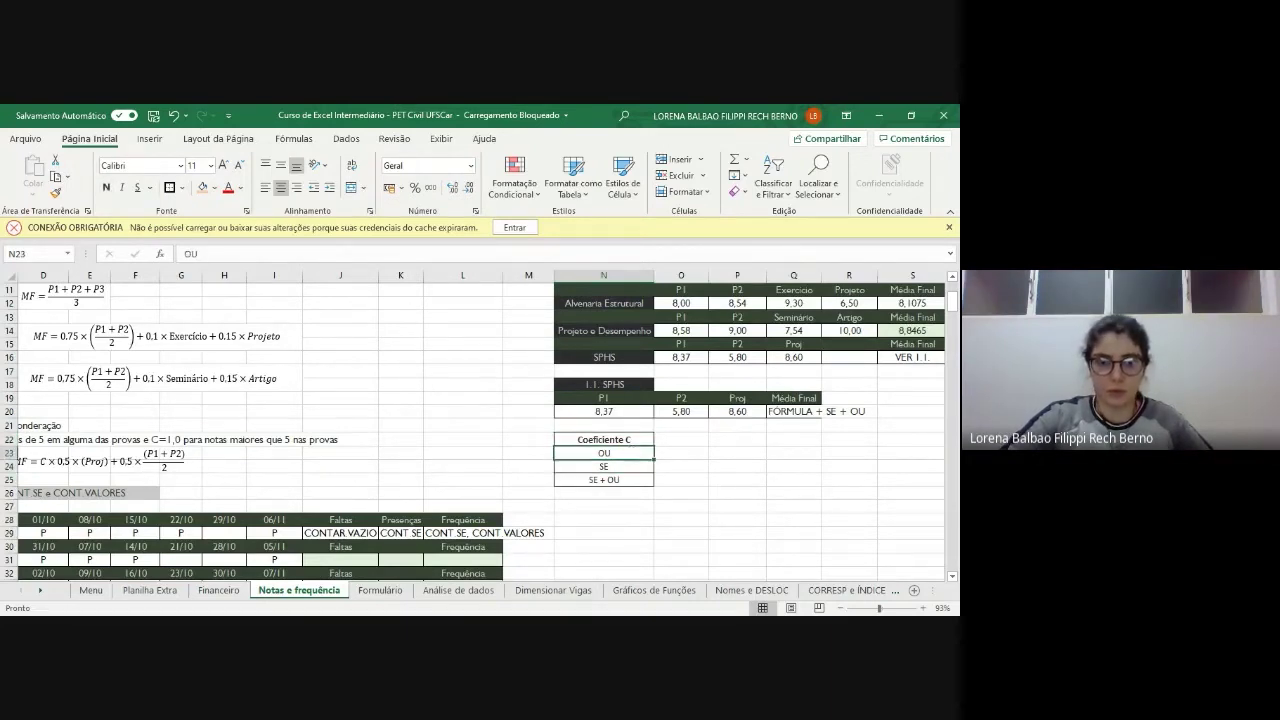
click(623, 468)
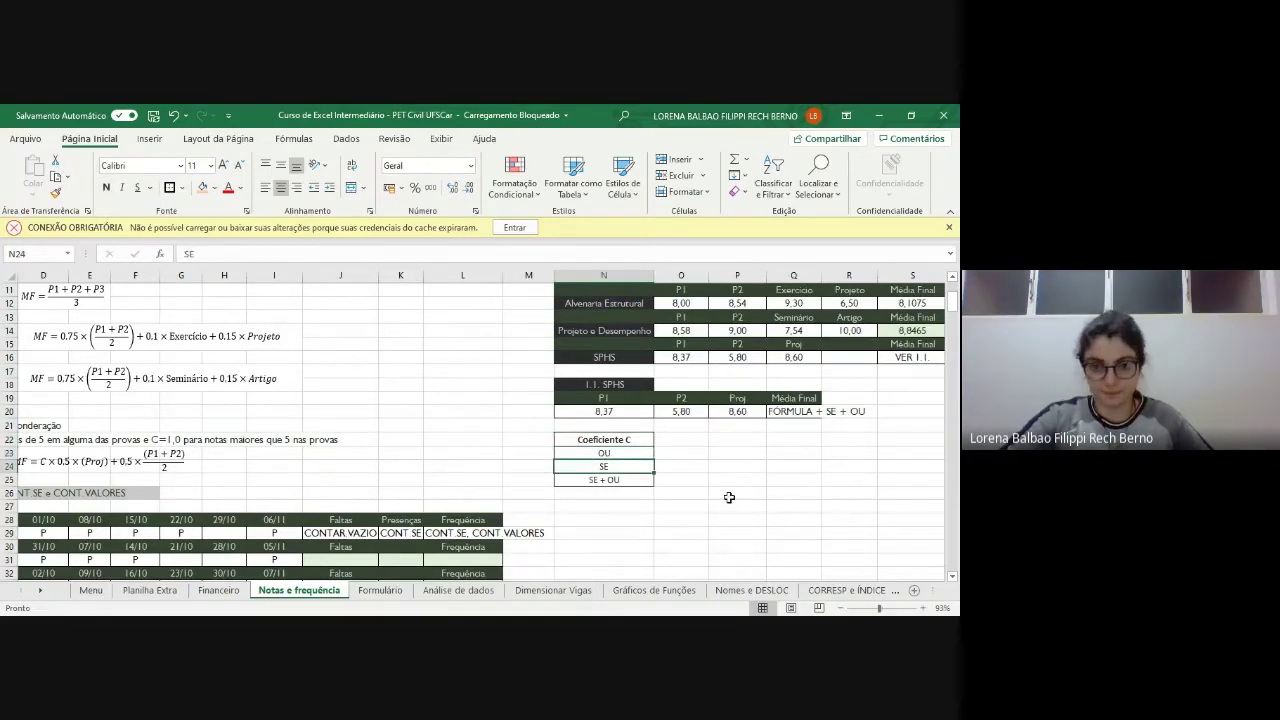
- Enter =OU(N20<5;O20<5) in cell O23, beside the OU row, to test whether P1 or P2 is below 5
click(687, 453)
scroll(750, 451, up, 3)
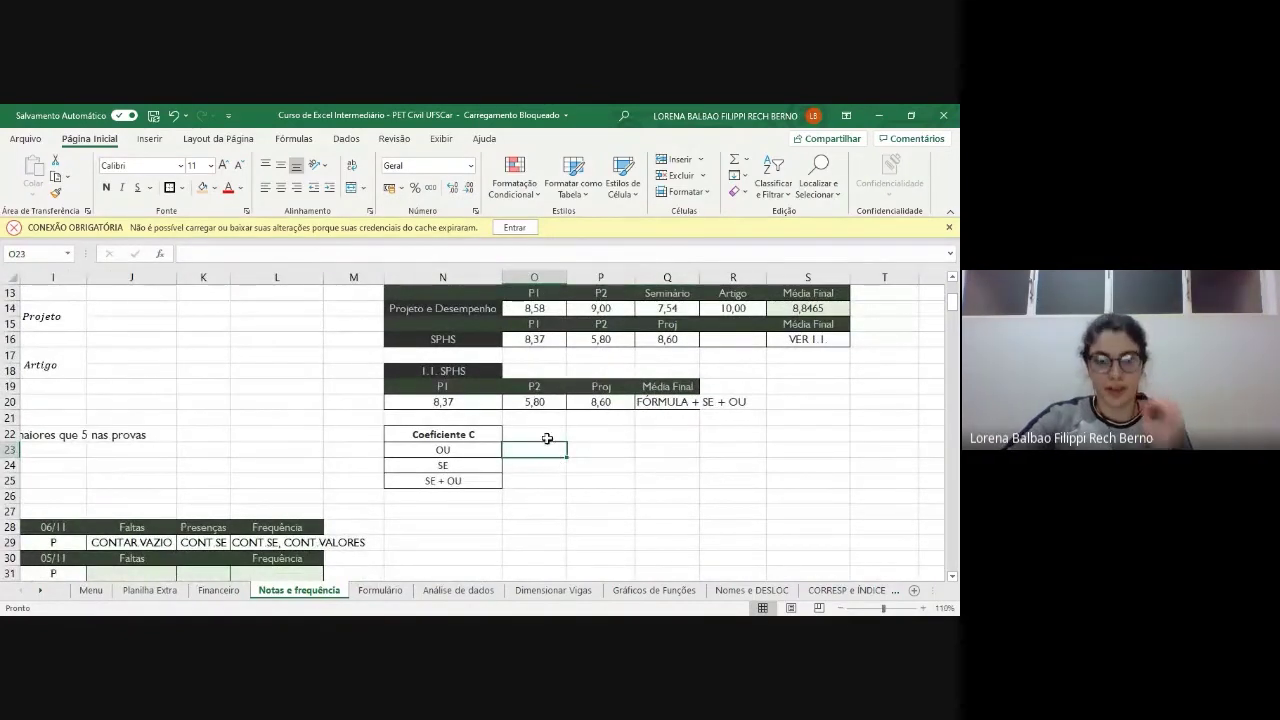
text(=)
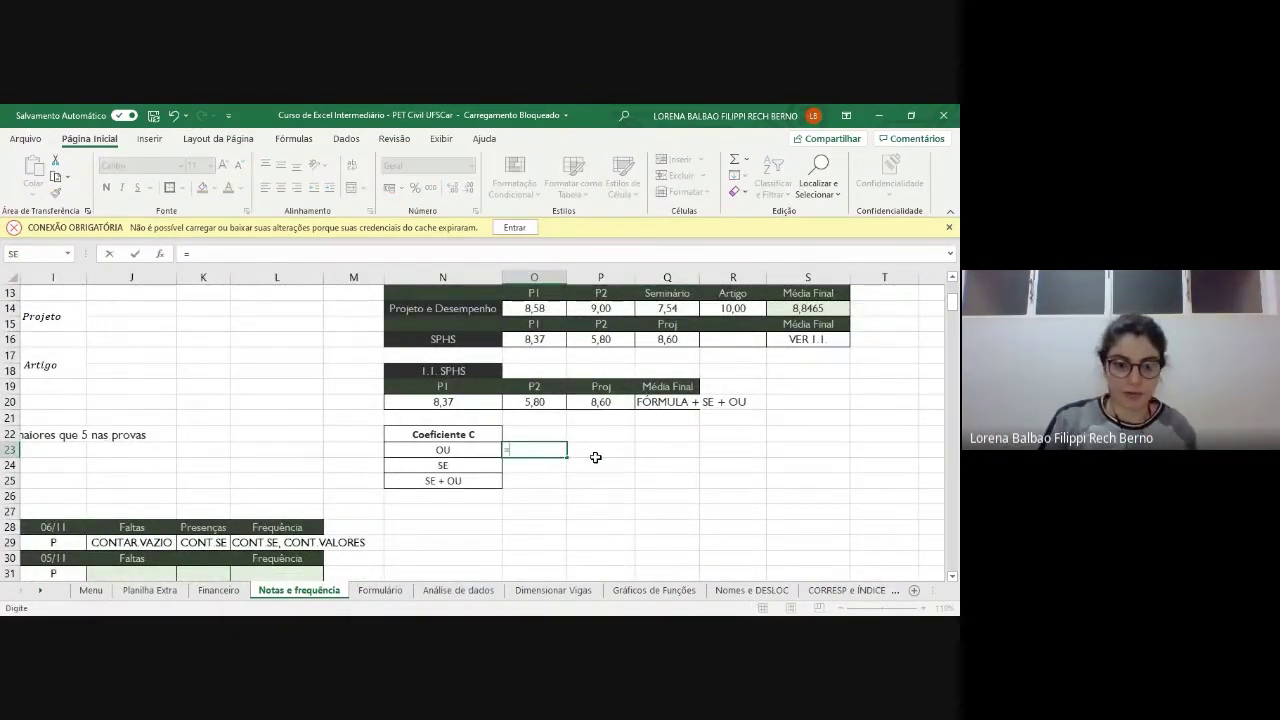
text(OU)
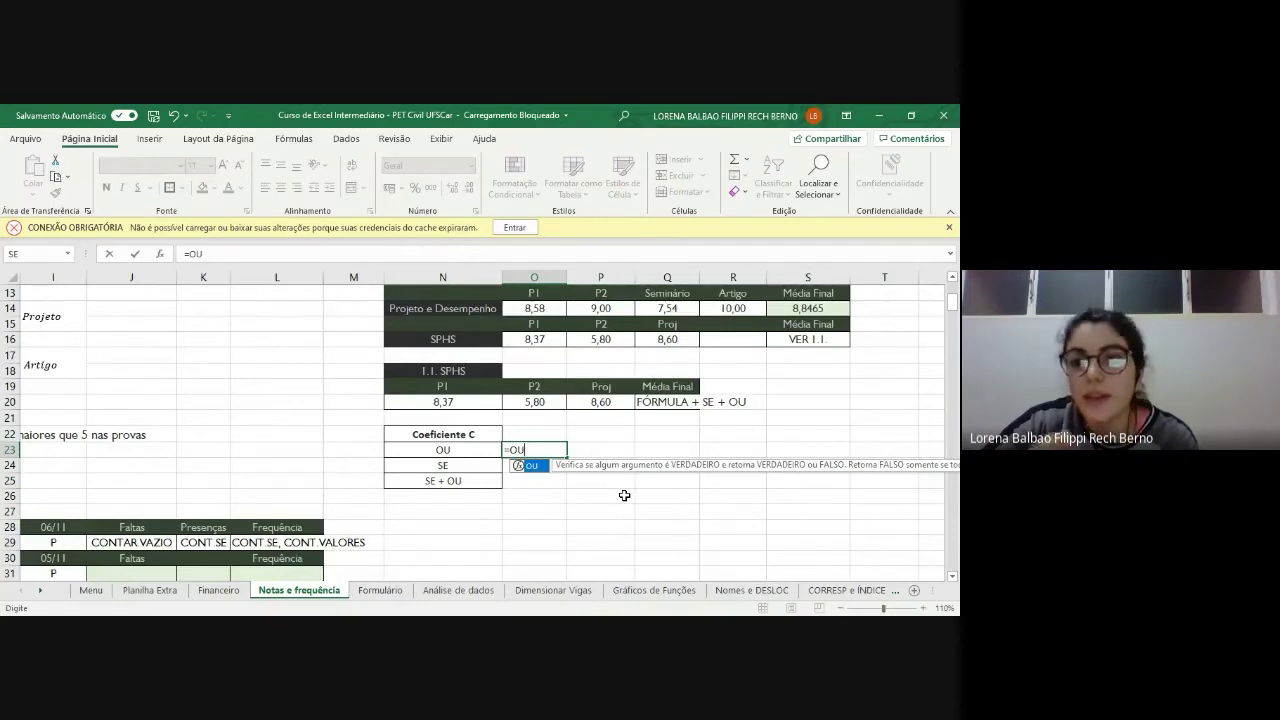
scroll(624, 495, right, 1)
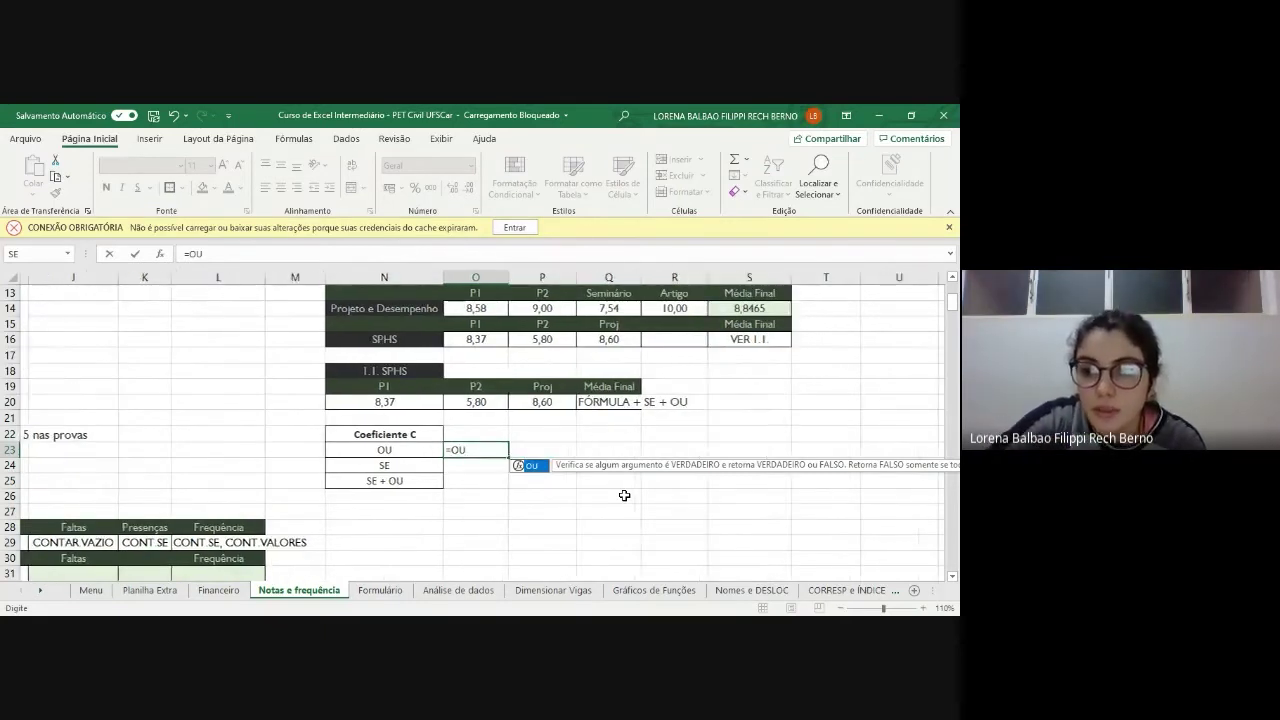
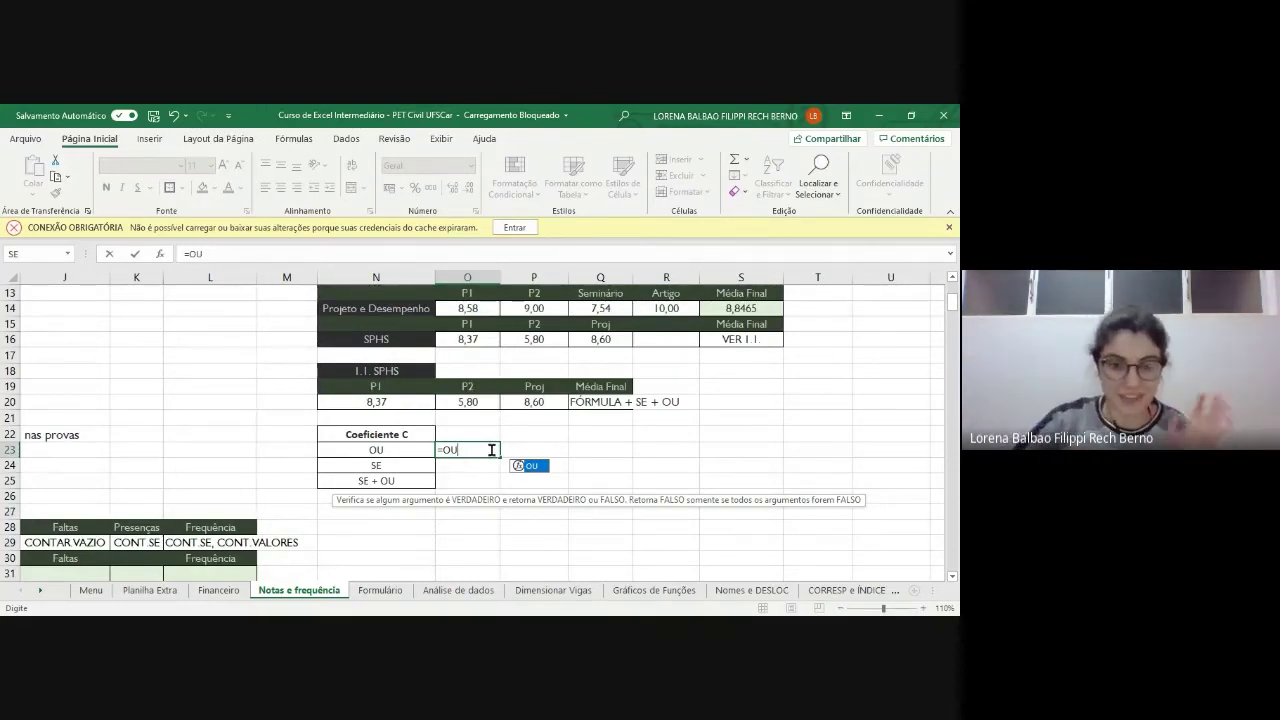
key(BackSpace)
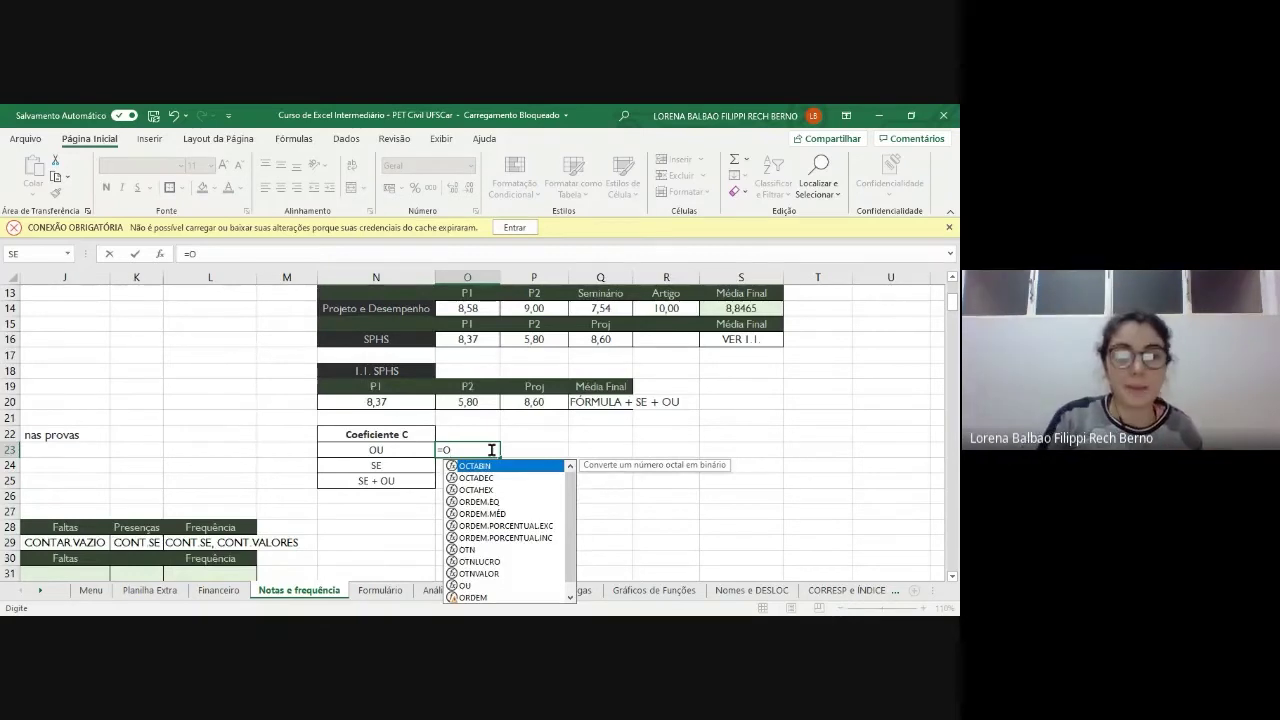
text(U()
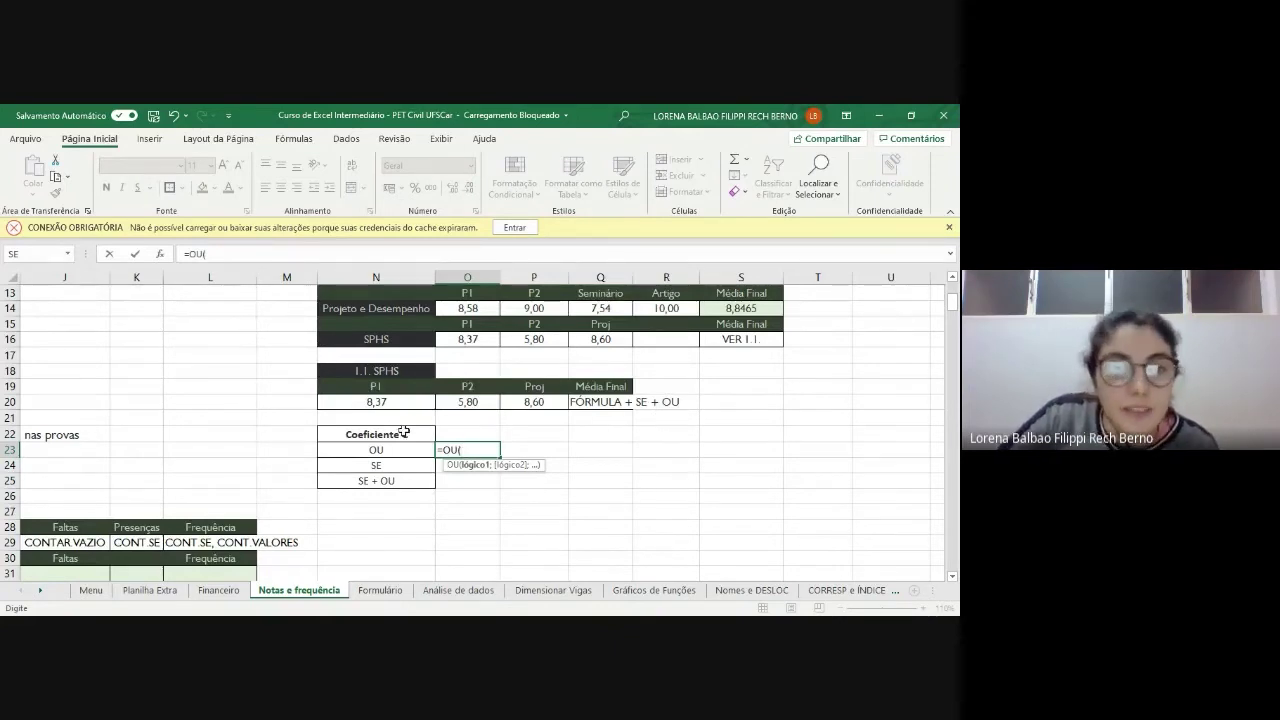
click(377, 402)
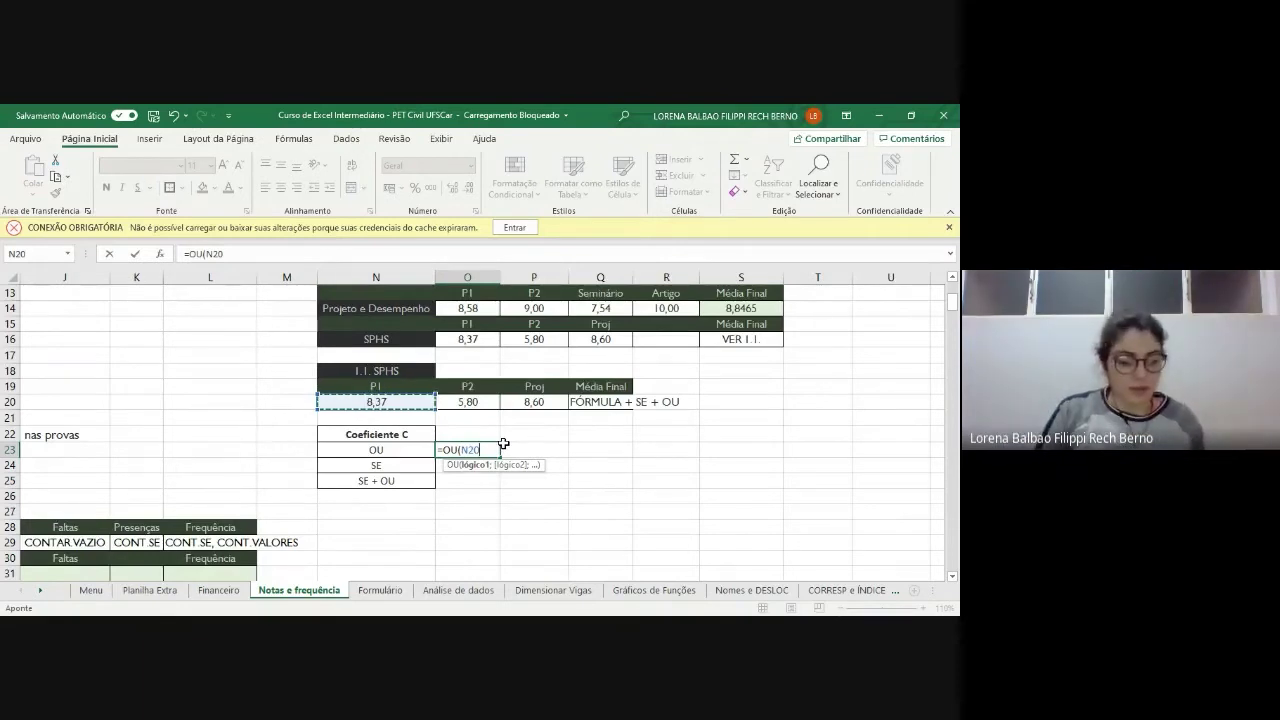
text(<5)
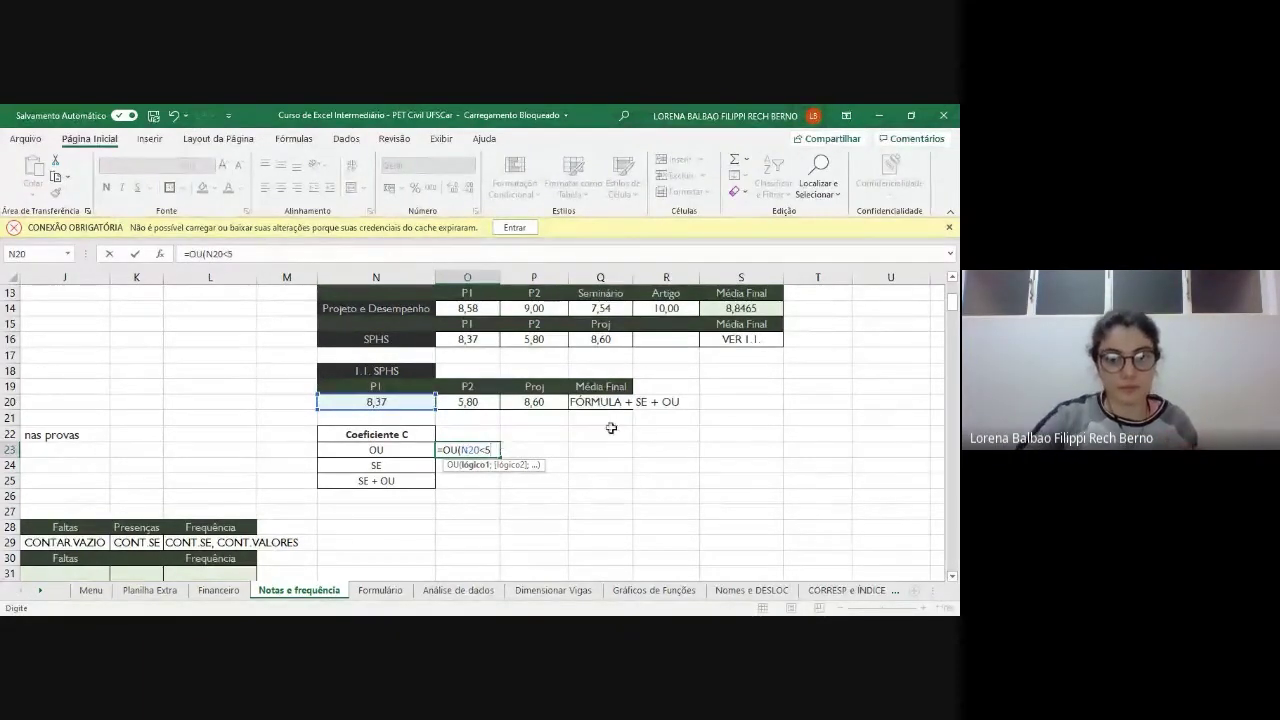
text(;)
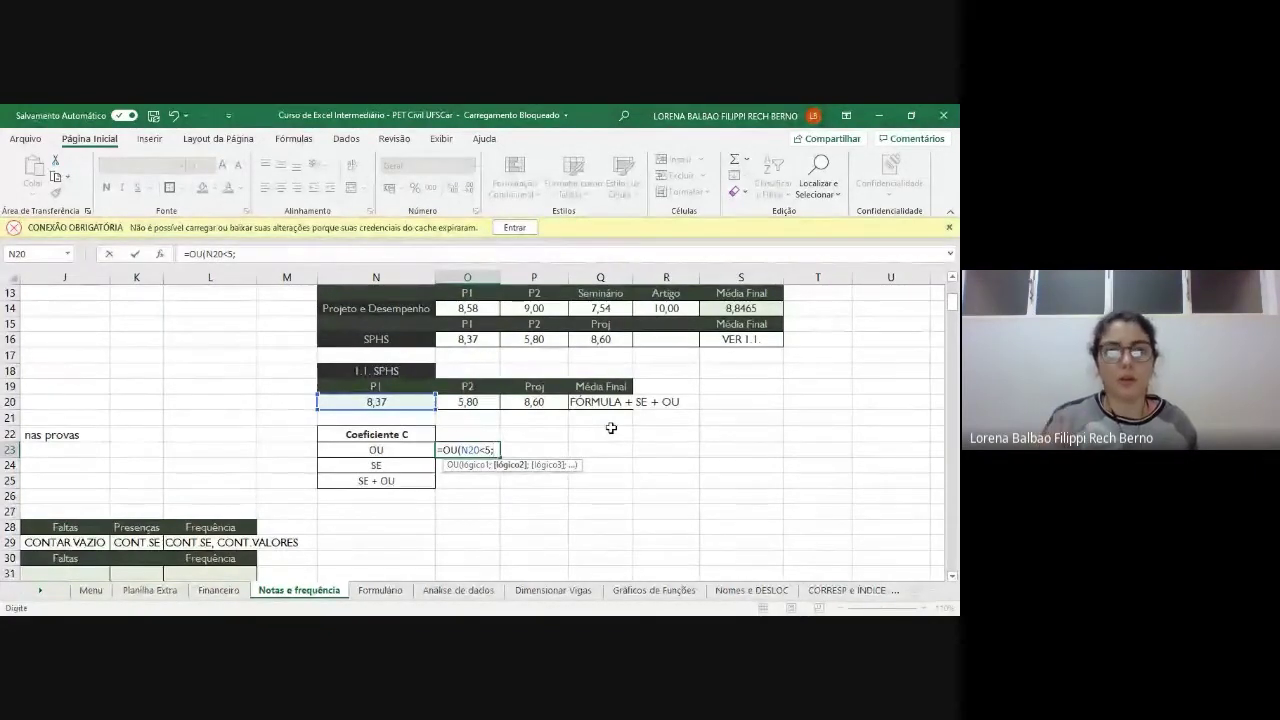
click(482, 398)
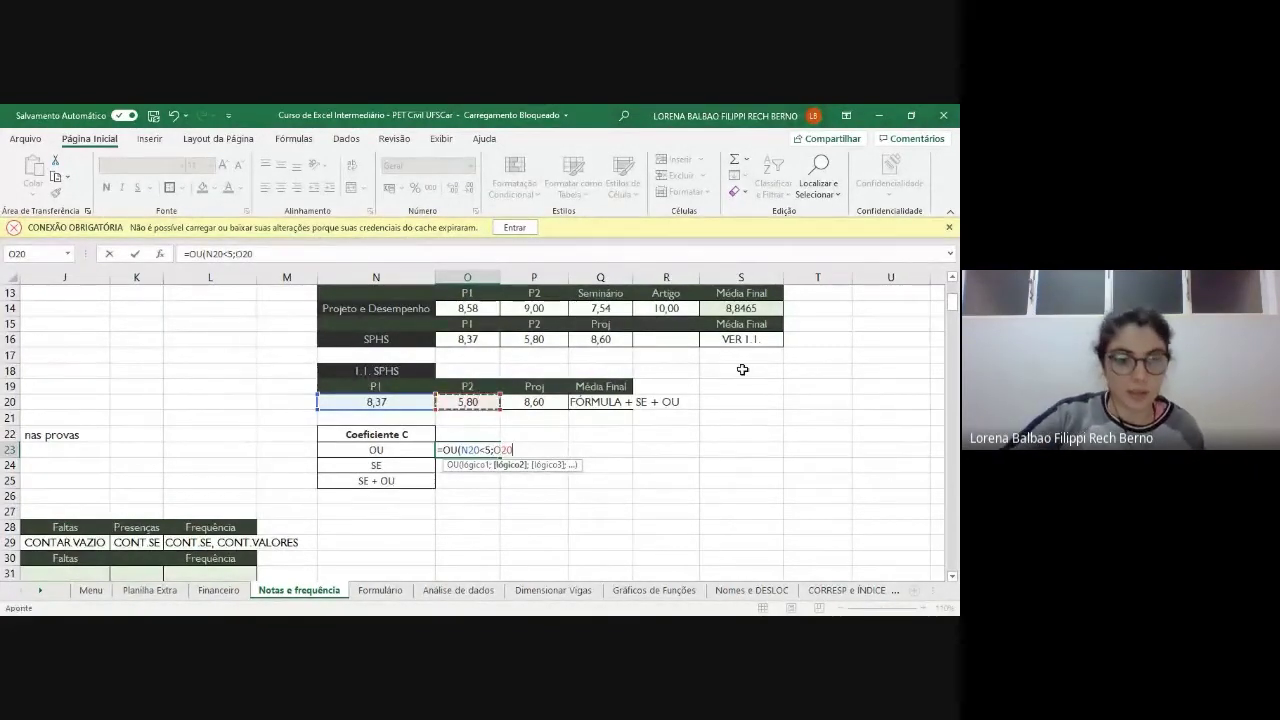
text(<5)
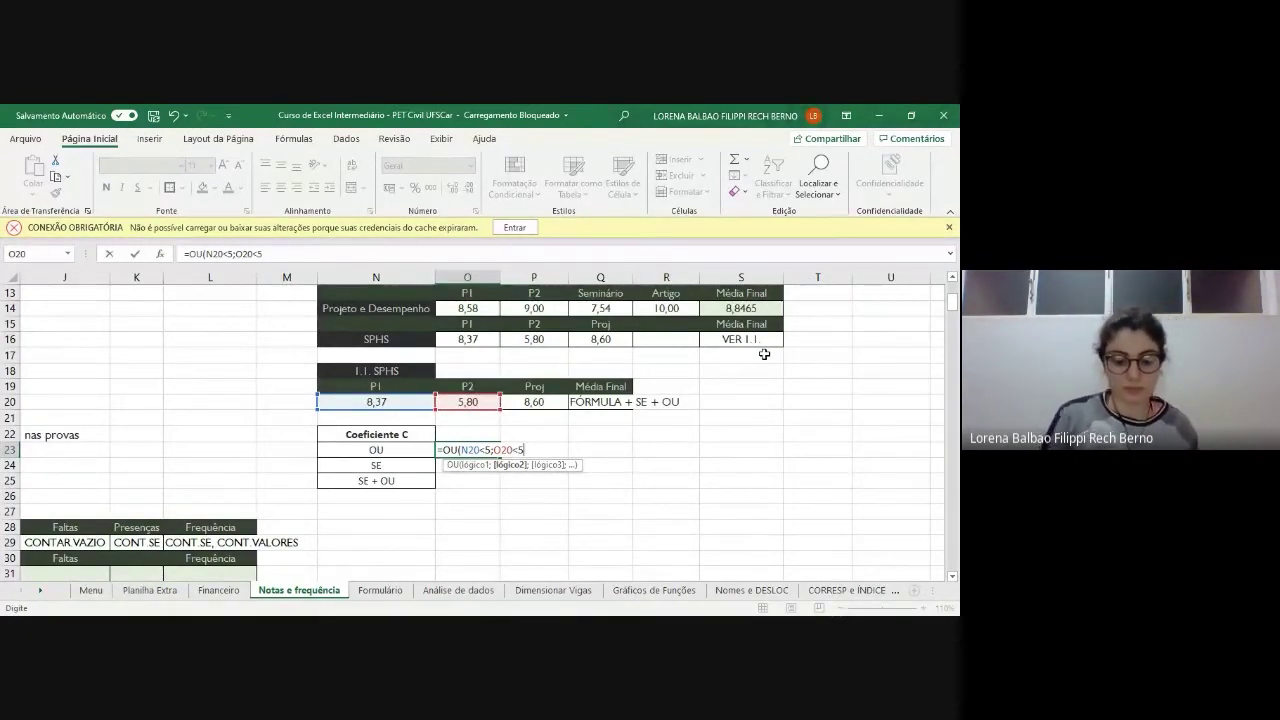
text())
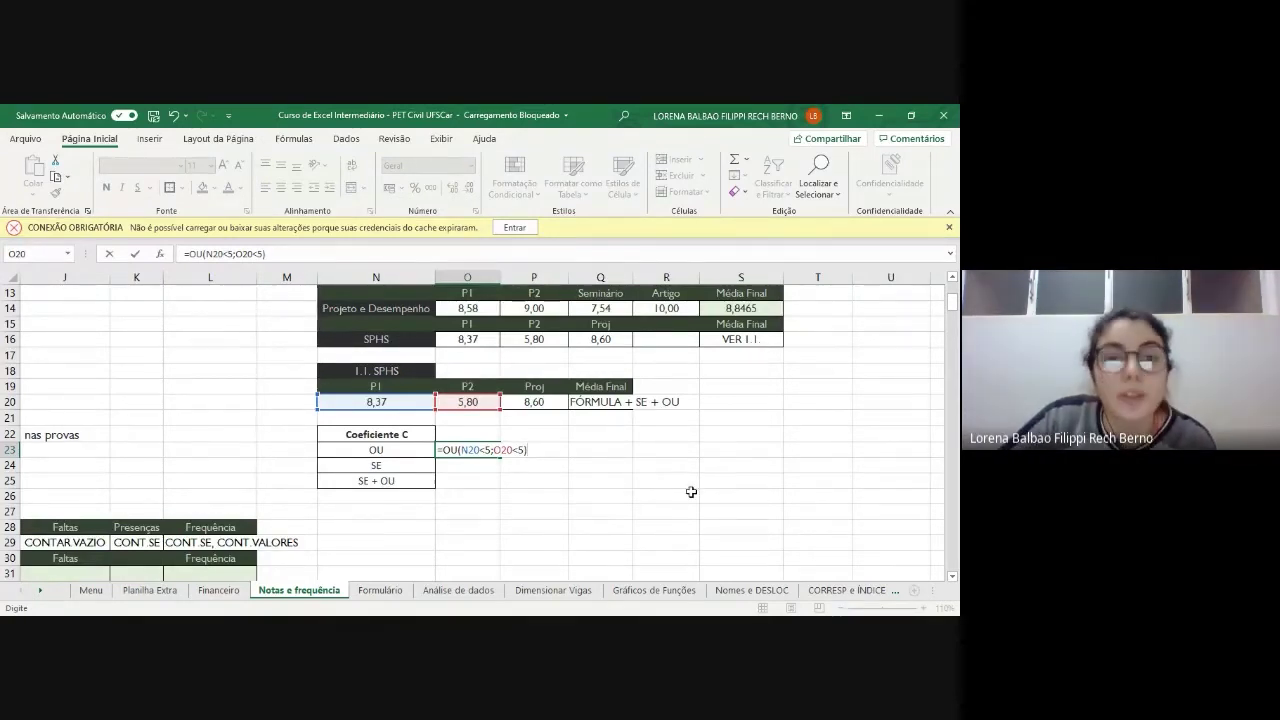
drag(460, 451, 523, 453)
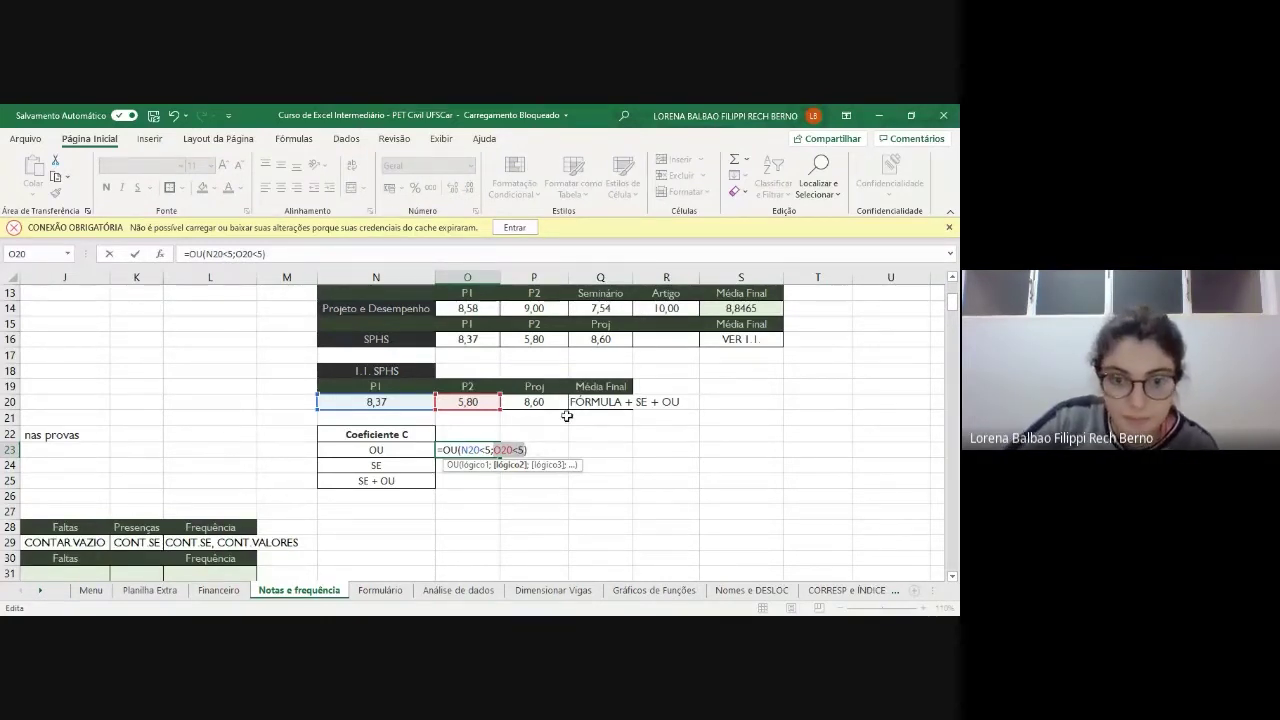
key(Return)
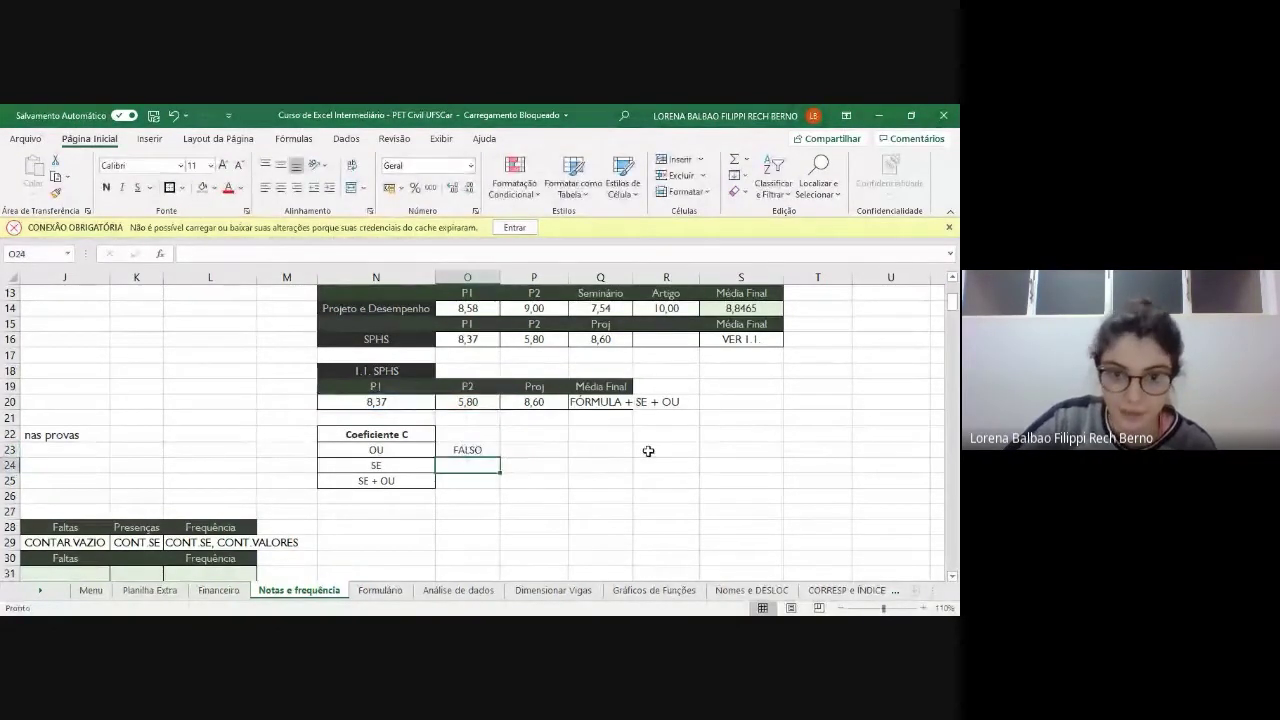
double_click(610, 450)
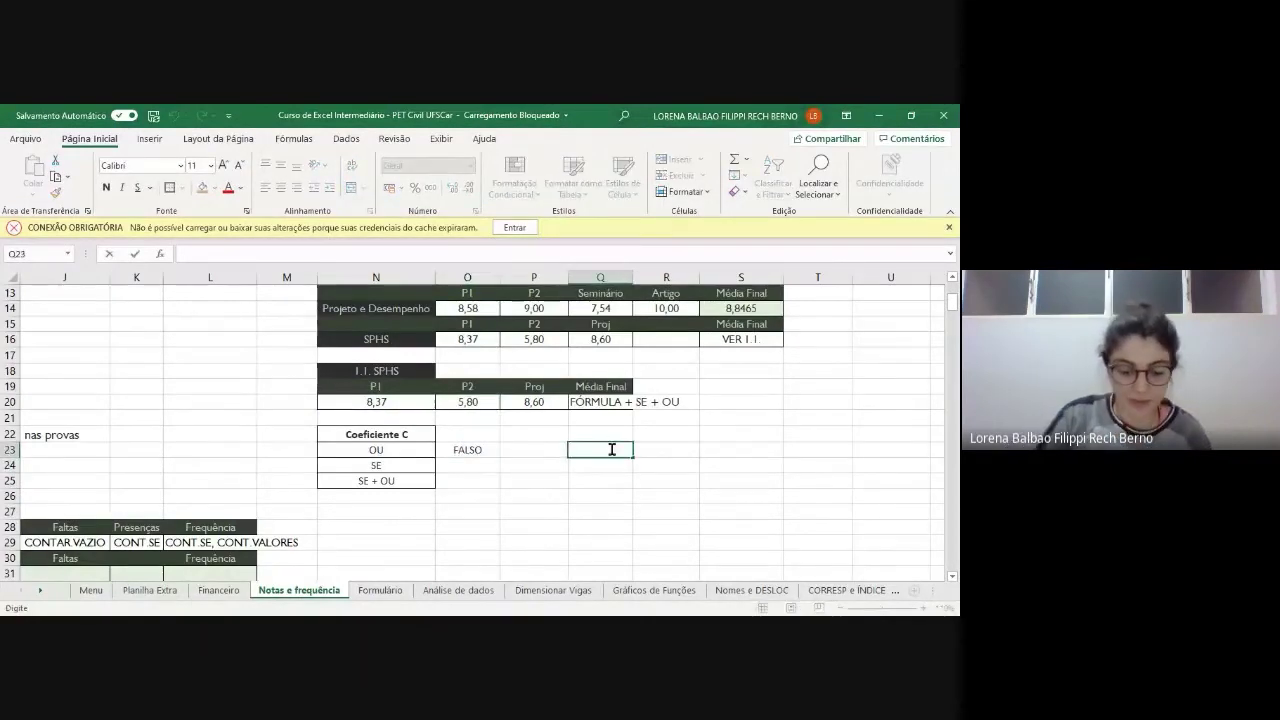
text(=OU)
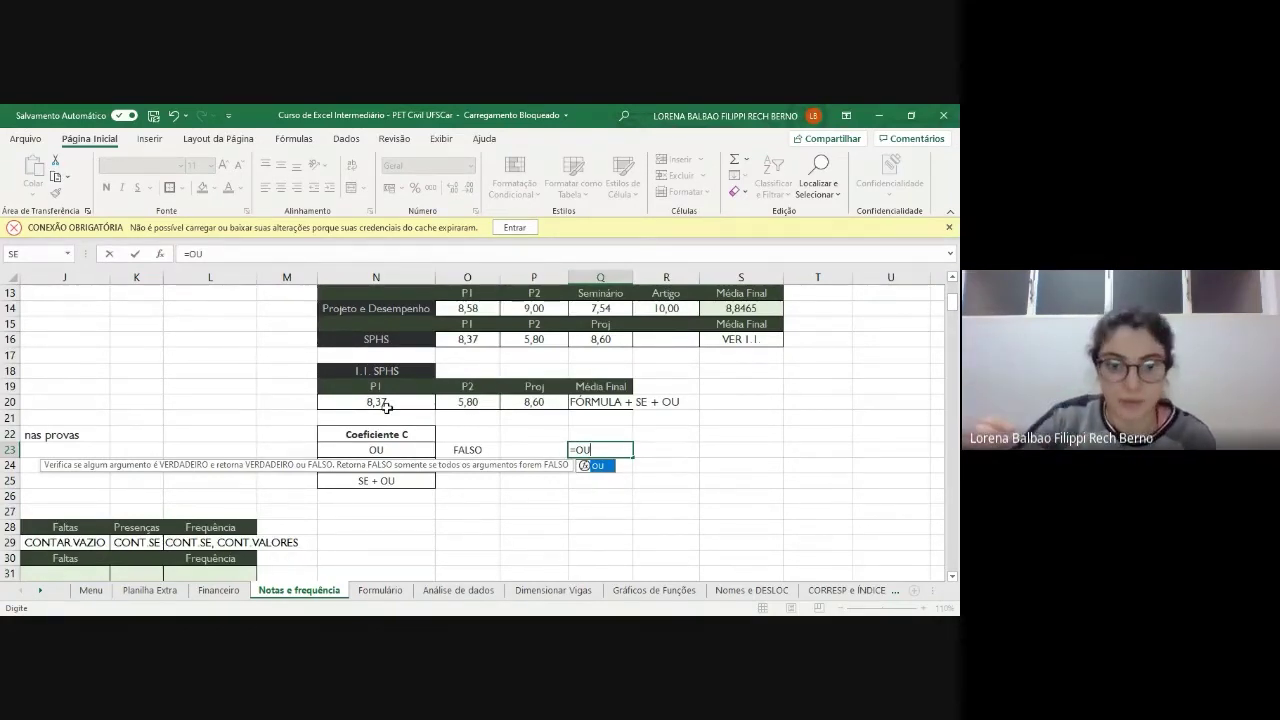
key(Escape)
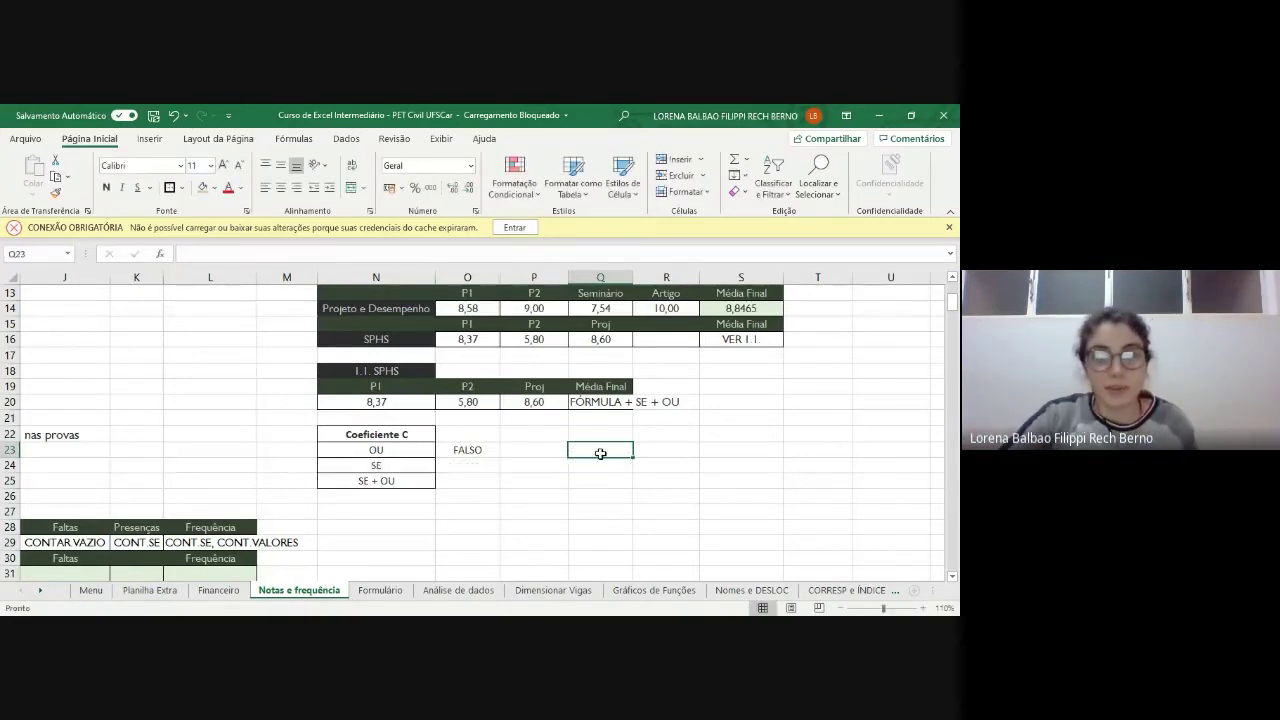
- Set the P2 grade in the 1.1. SPHS table, cell O20, to 4,3 to test the OU formula
double_click(486, 401)
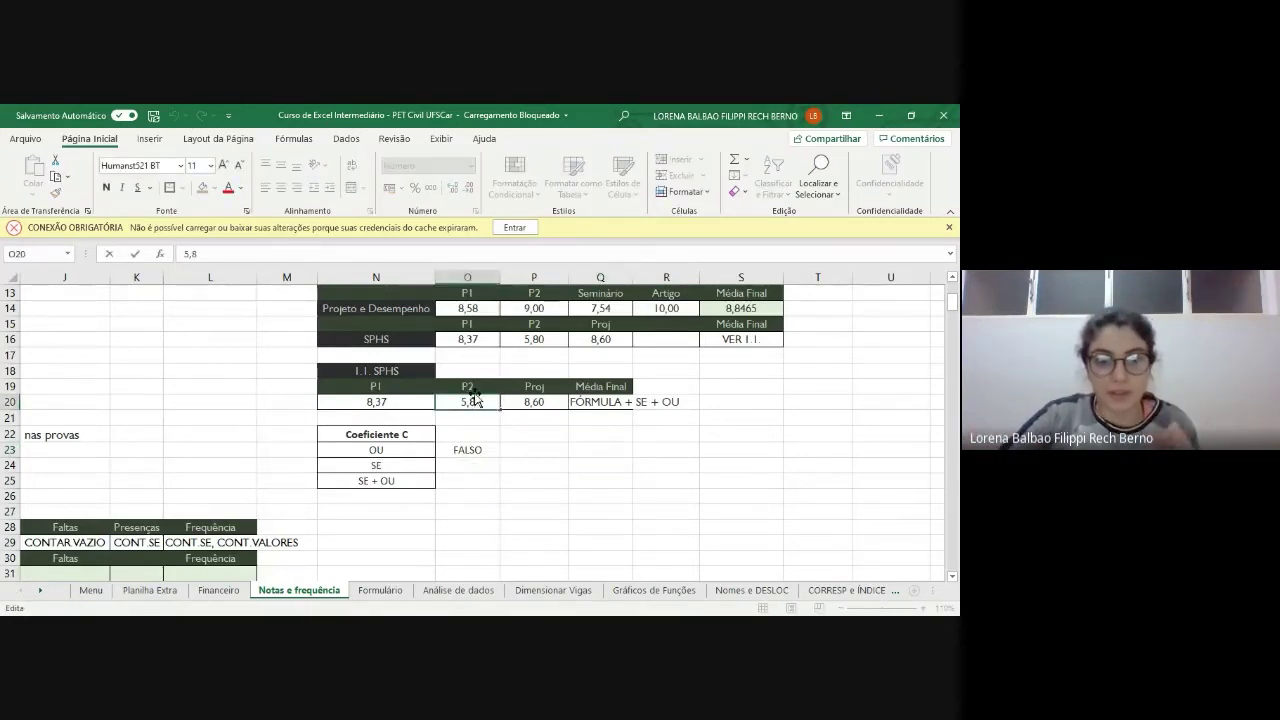
key(BackSpace)
key(BackSpace)
key(BackSpace)
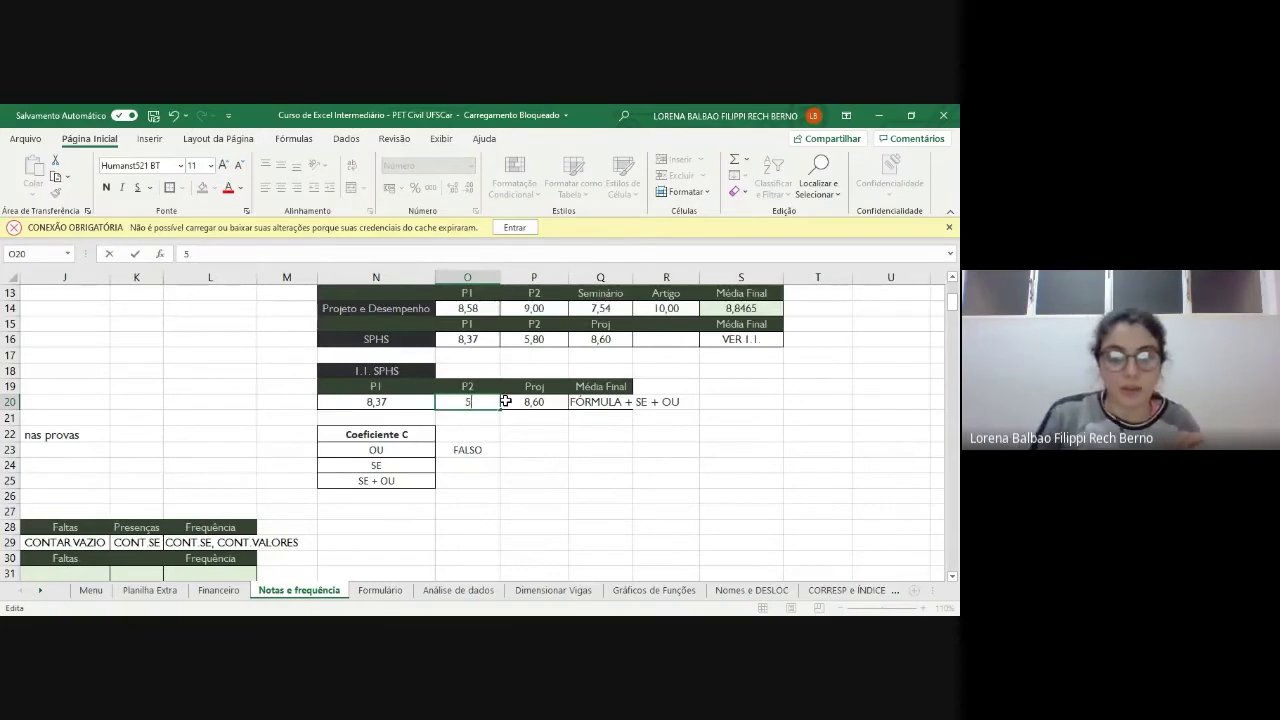
text(4,3)
key(Return)
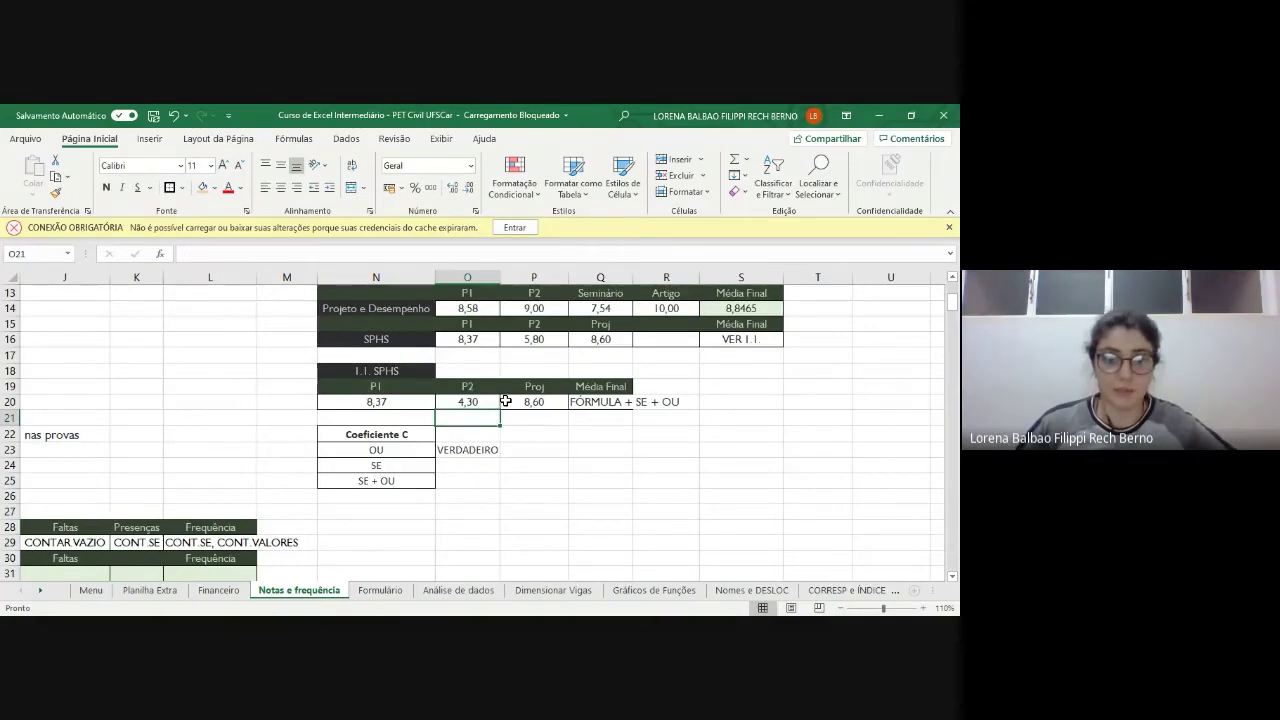
- Review the two conditions of the OU formula in O23 against the P1 and P2 grades
click(478, 450)
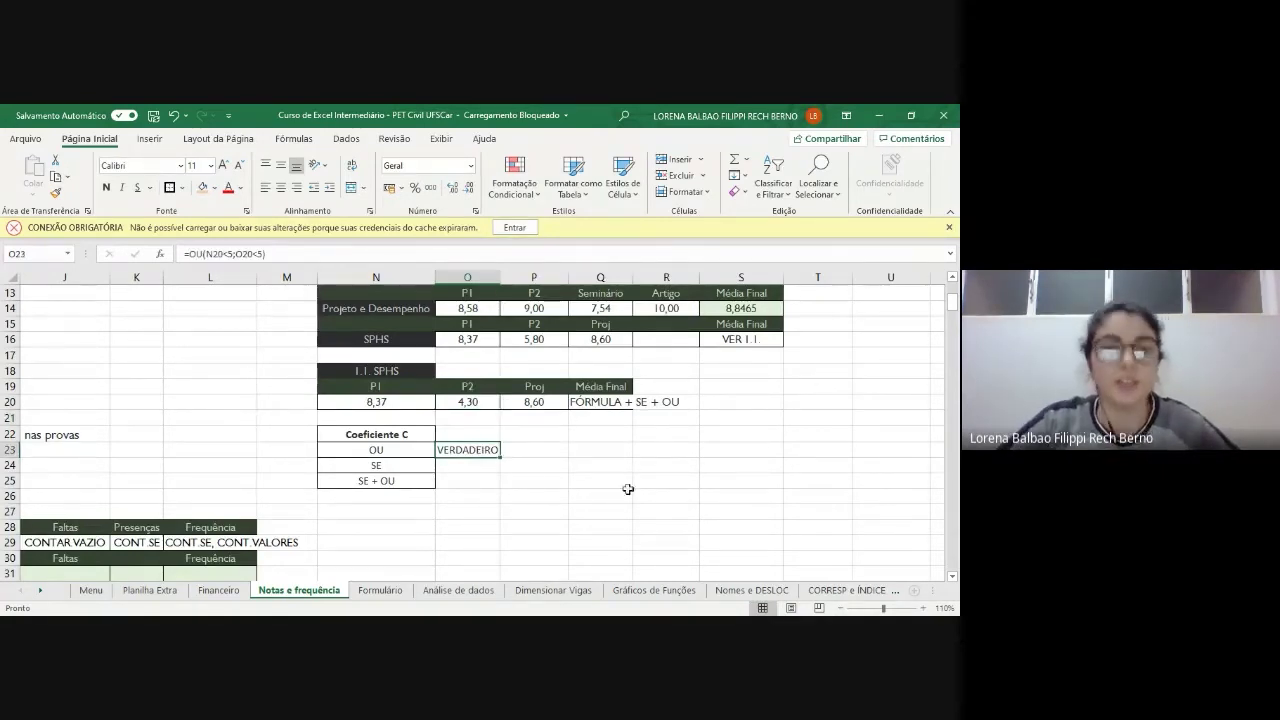
double_click(469, 451)
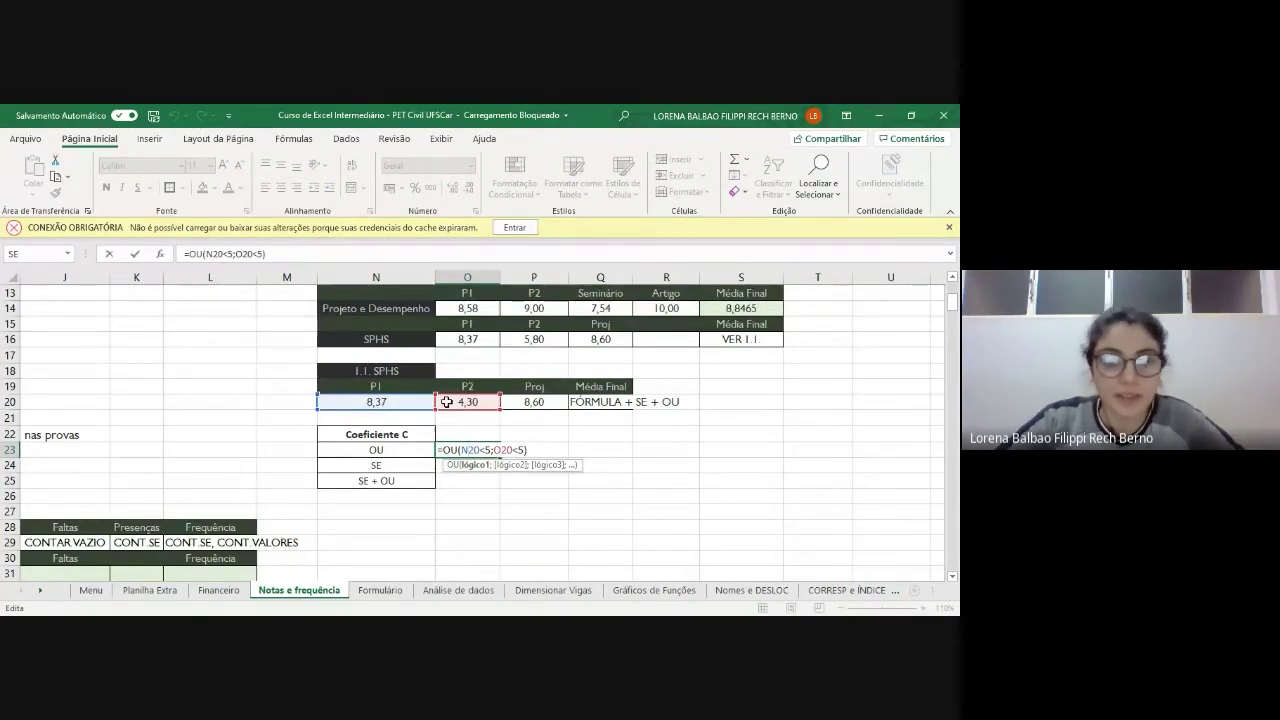
drag(494, 450, 517, 450)
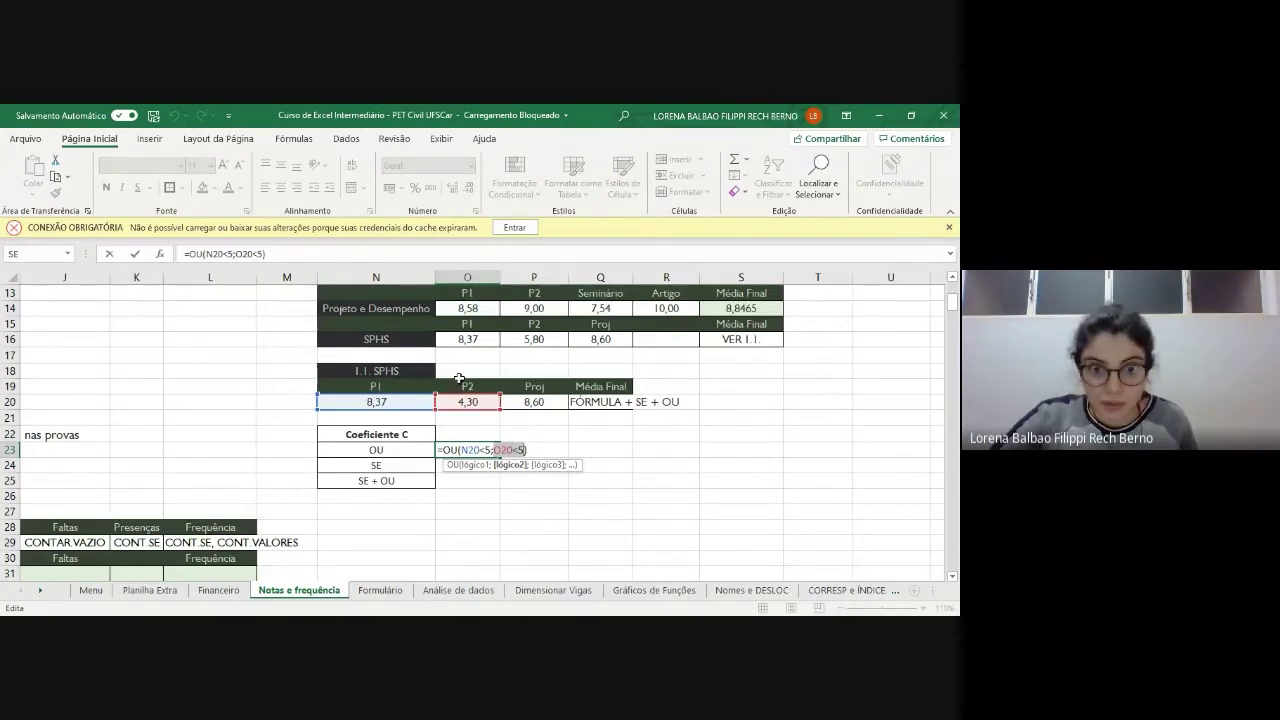
key(ctrl+Return)
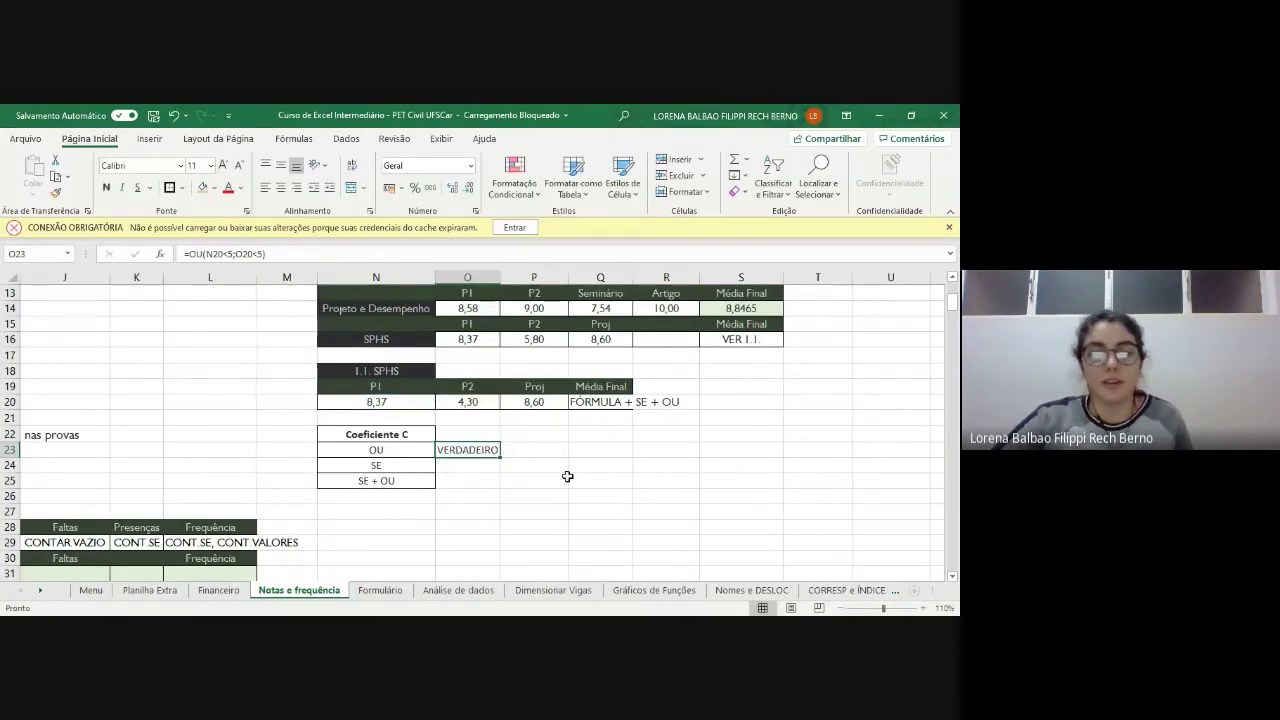
- Set the P2 grade in cell O20 back to 5,8
click(470, 402)
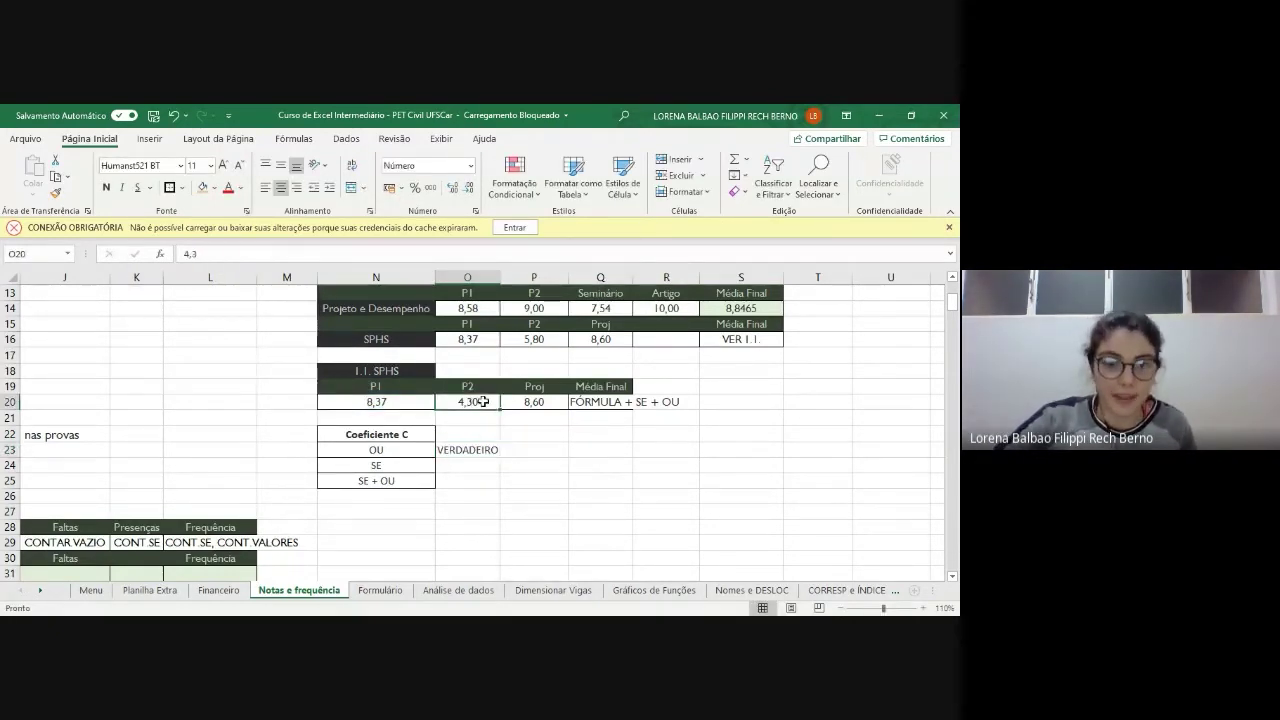
key(F2)
key(BackSpace)
key(BackSpace)
key(BackSpace)
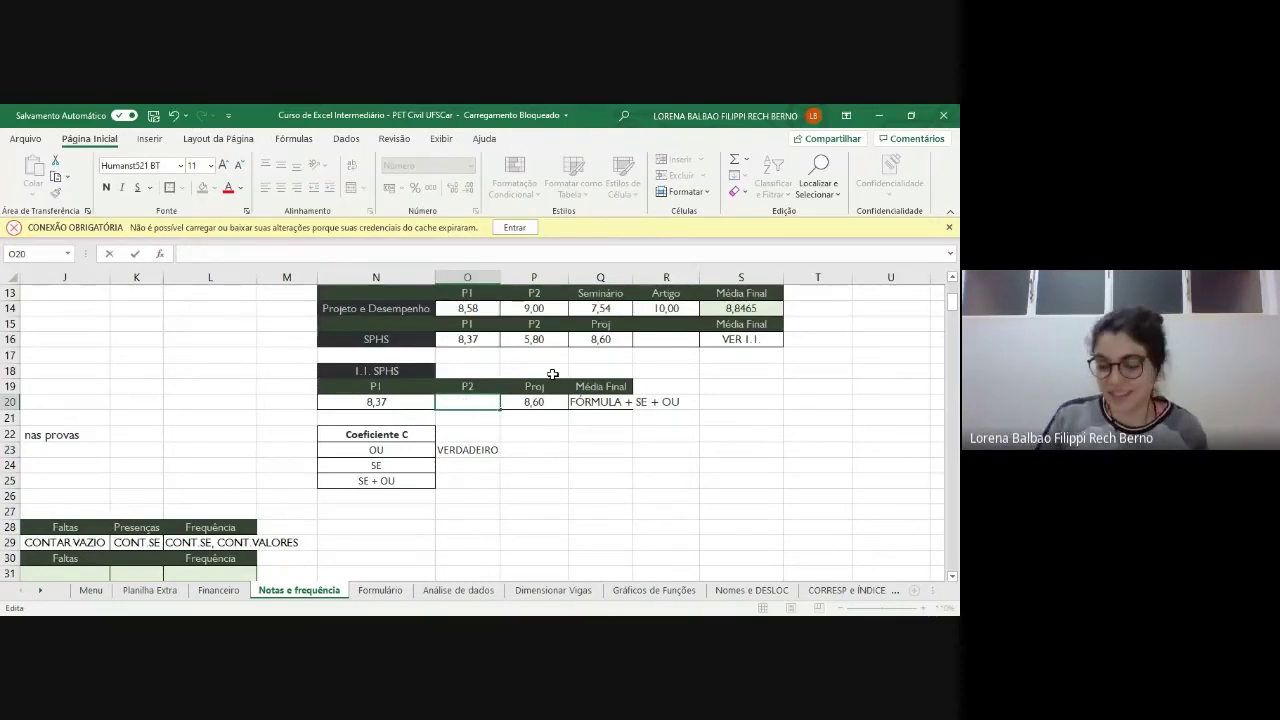
text(5,8)
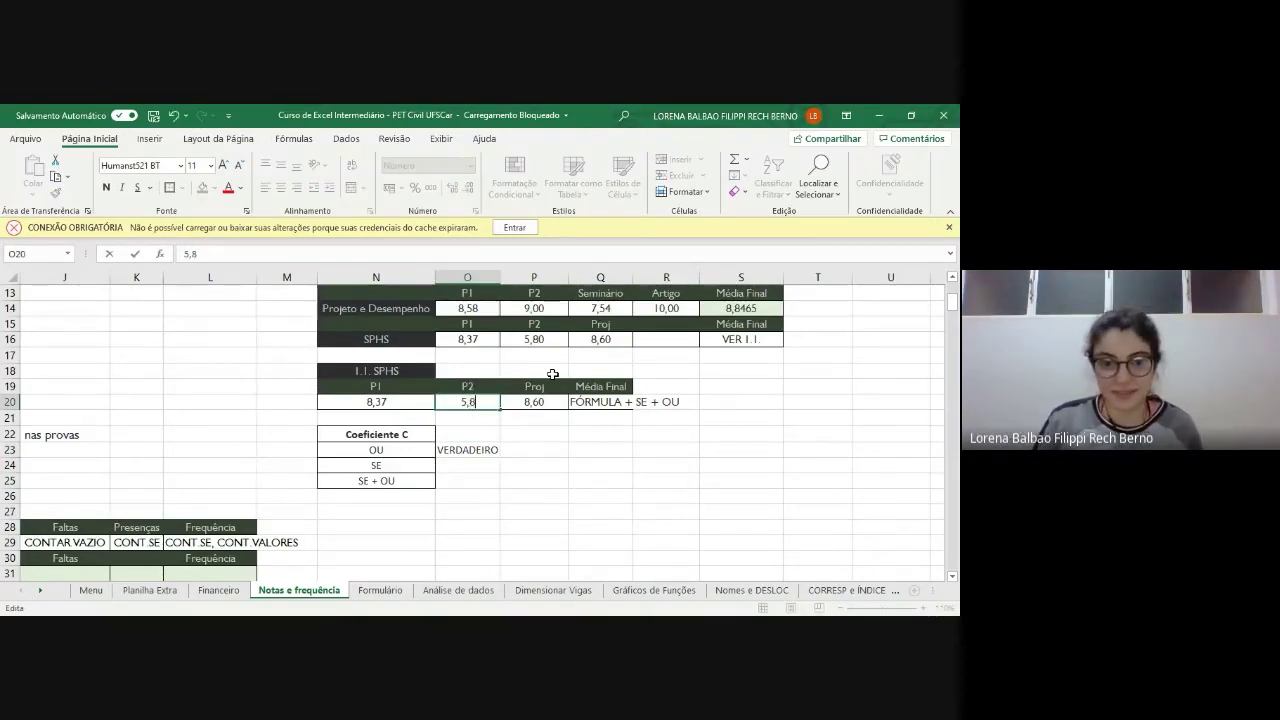
key(Return)
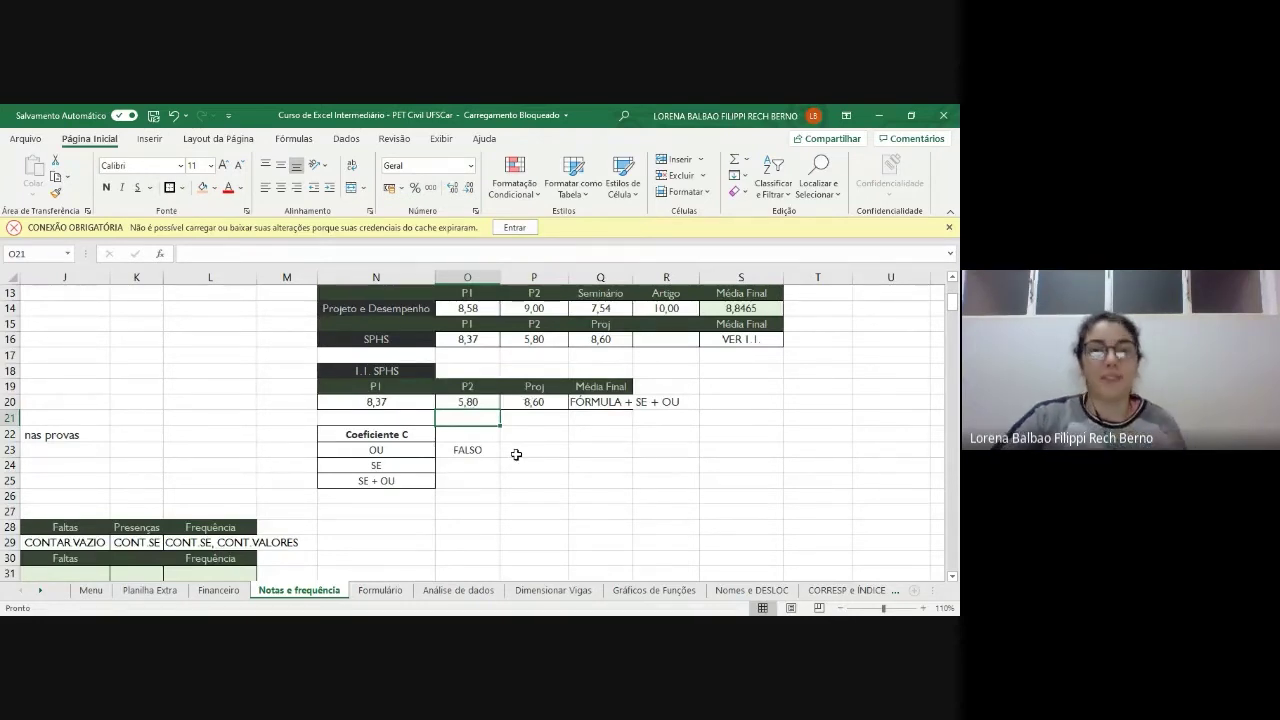
- Start an SE formula in cell O24, beside the SE row, with O23=VERDADEIRO as its logical test
scroll(488, 472, down, 1)
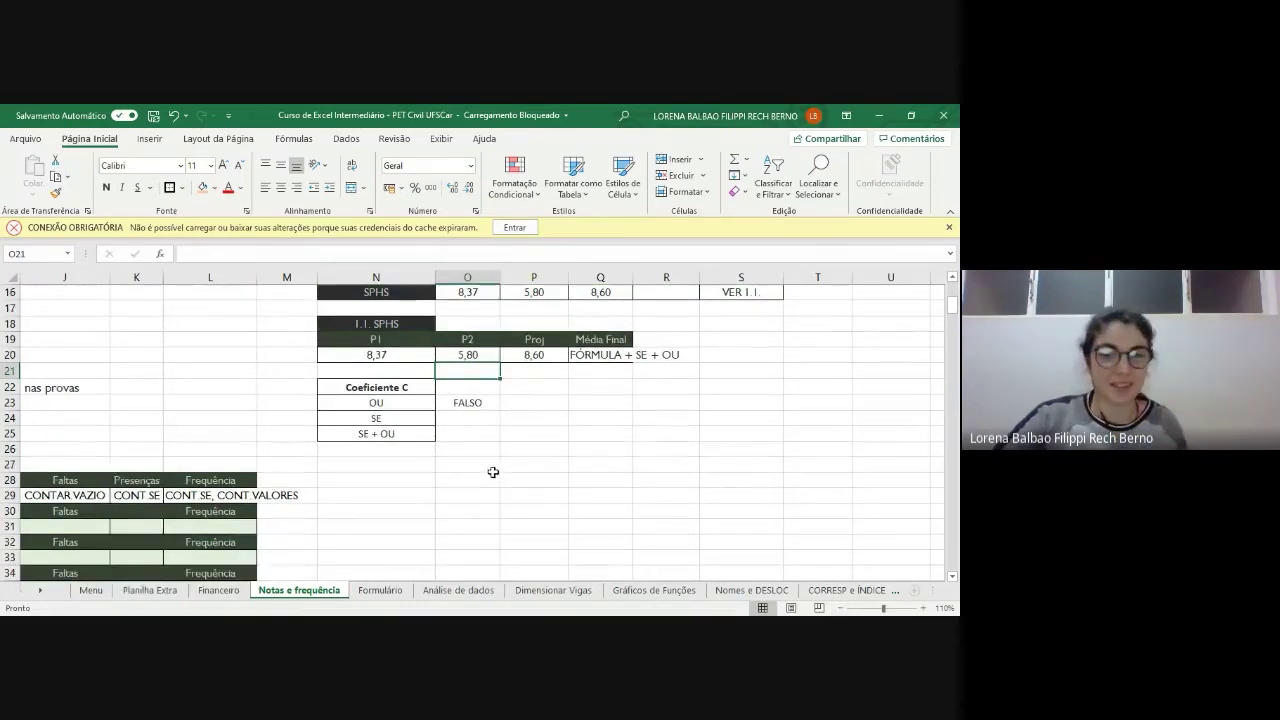
click(468, 418)
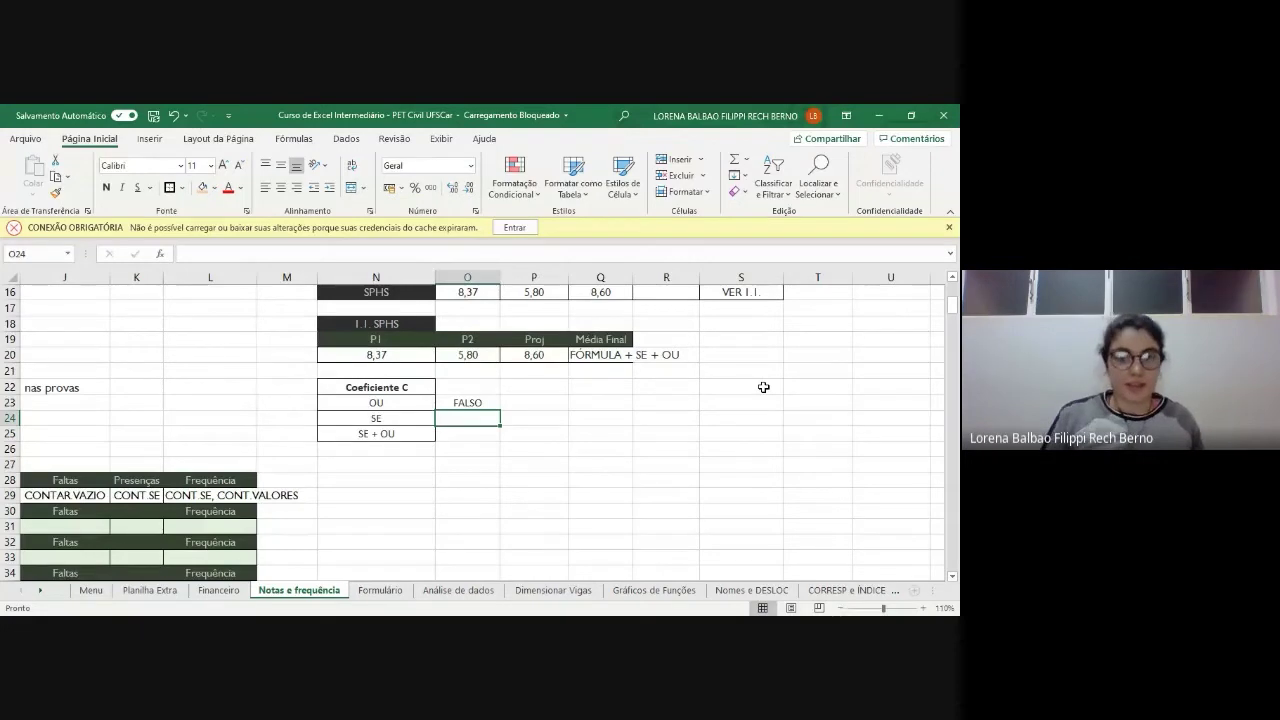
text(=)
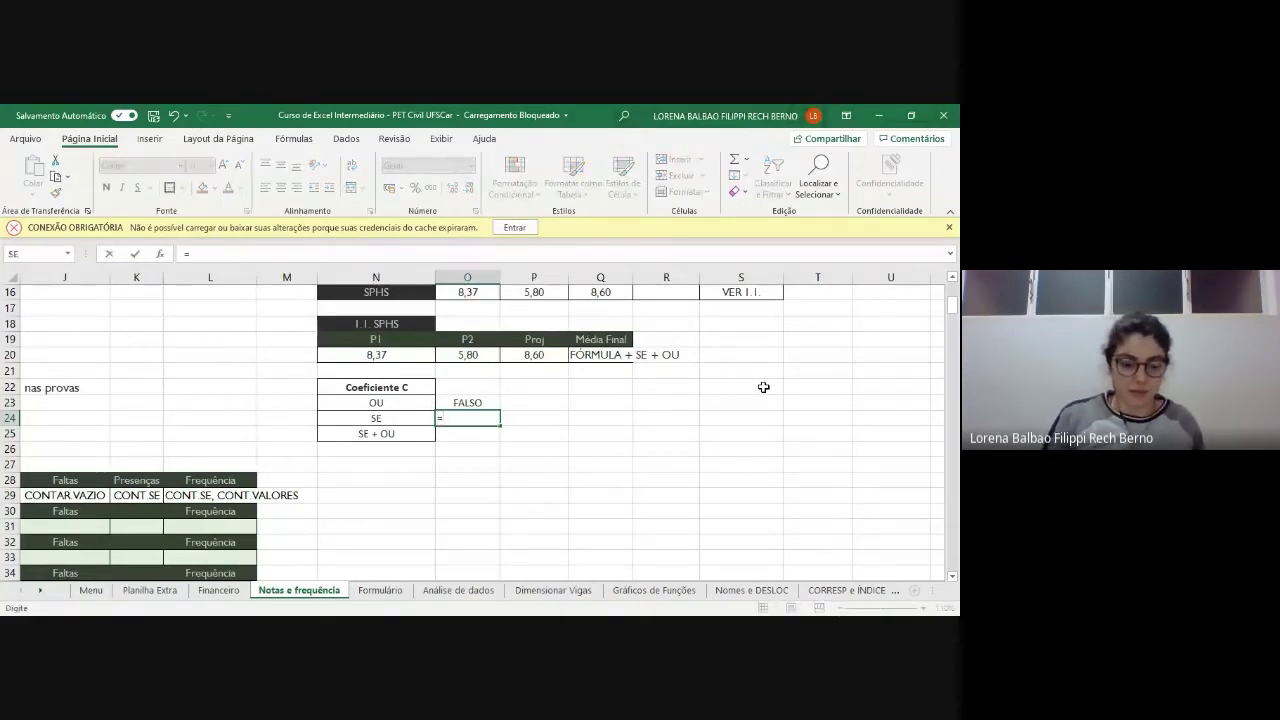
text(SE)
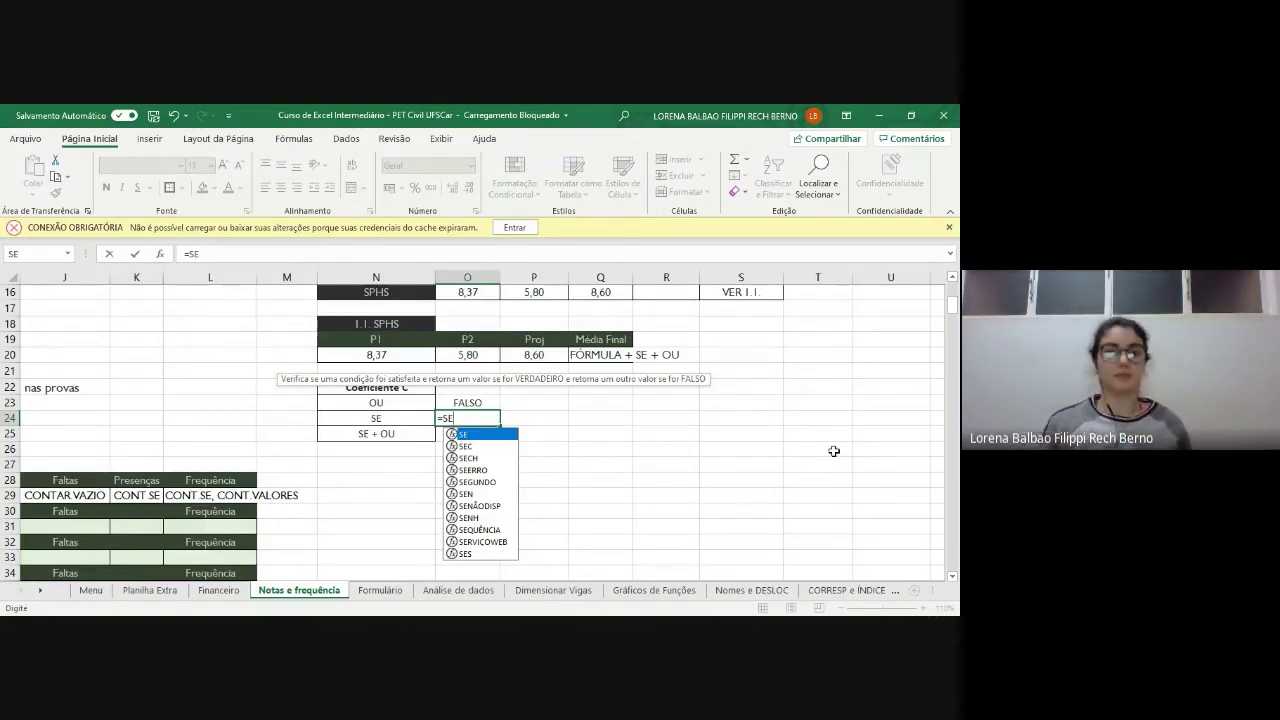
text(()
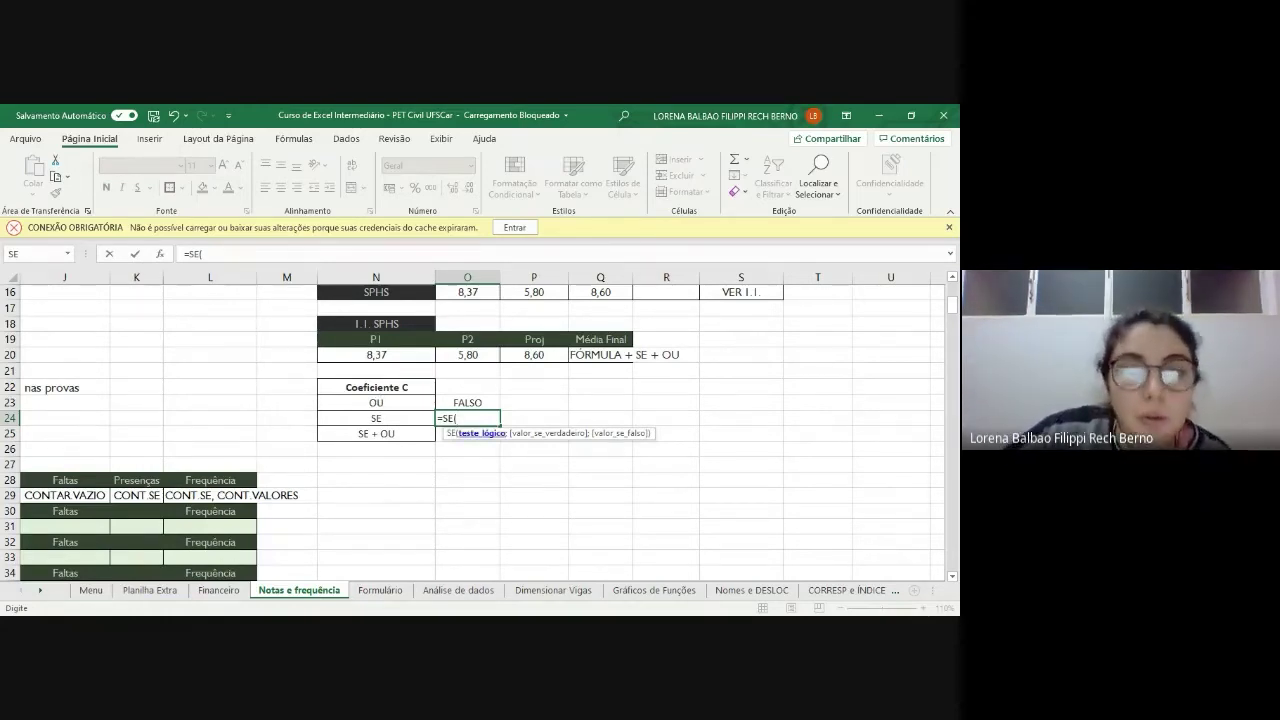
click(466, 402)
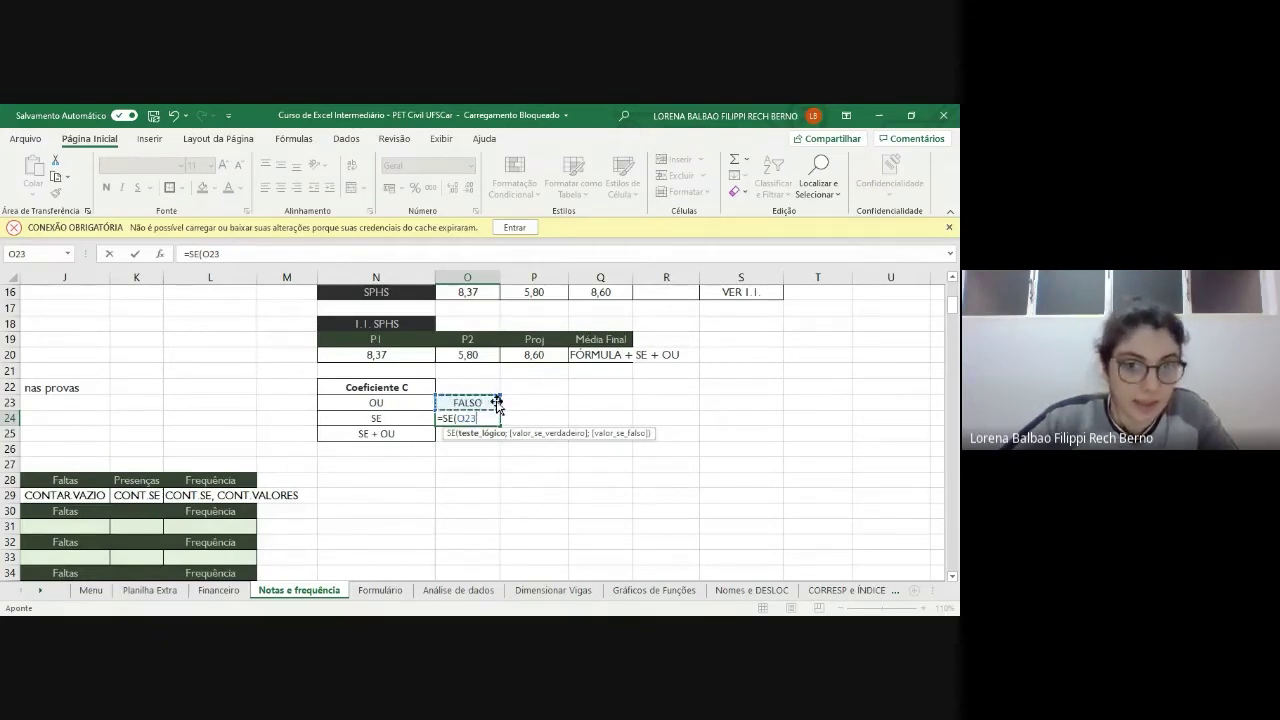
text(=VER)
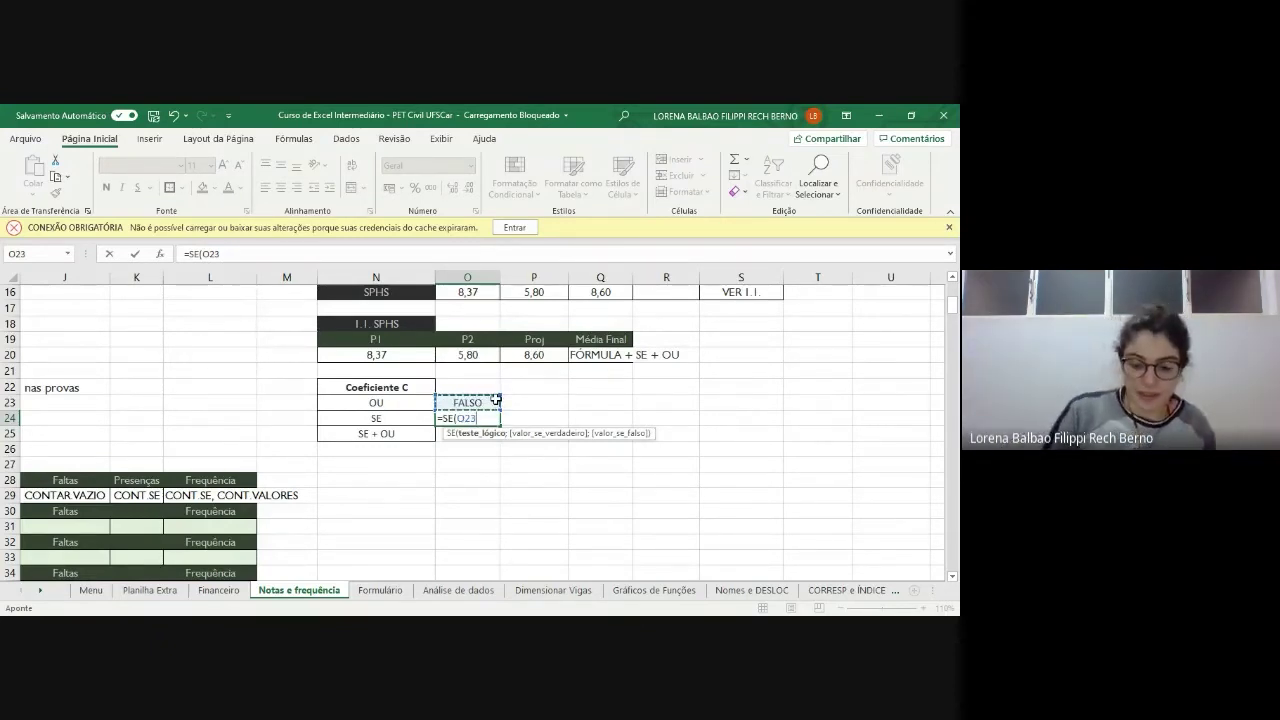
text(DA)
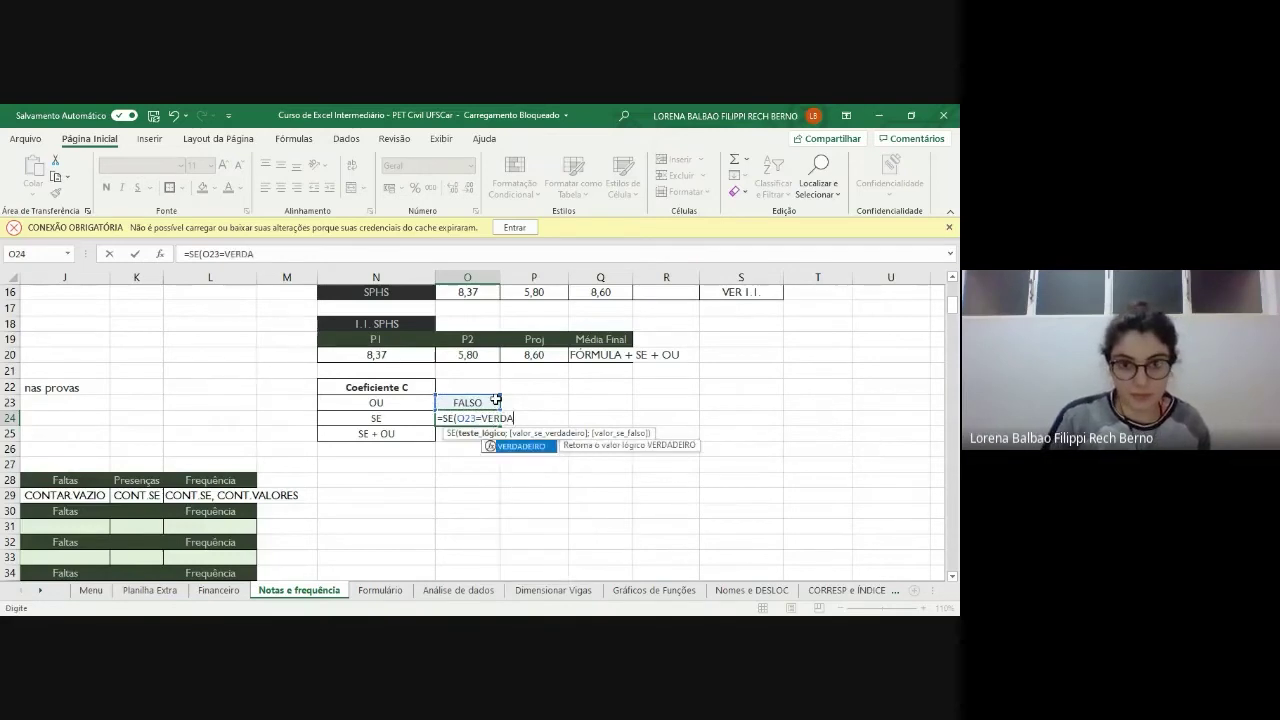
text(DEIRO)
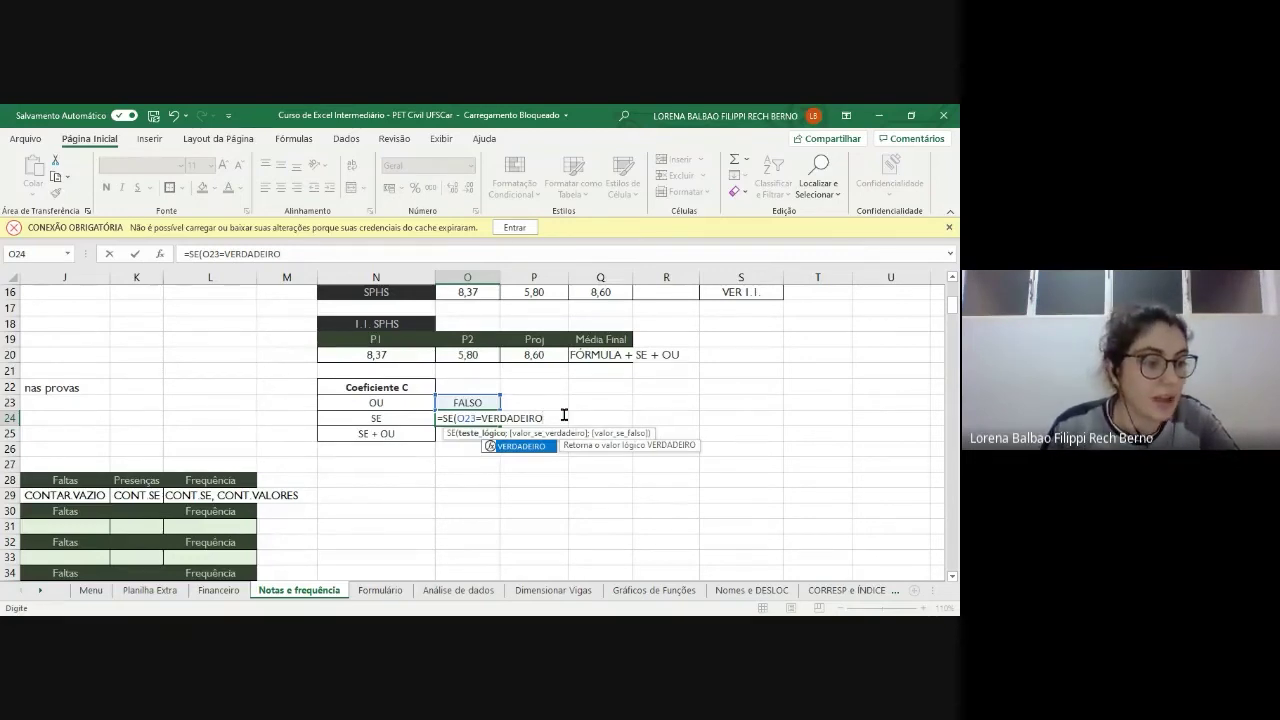
text(;)
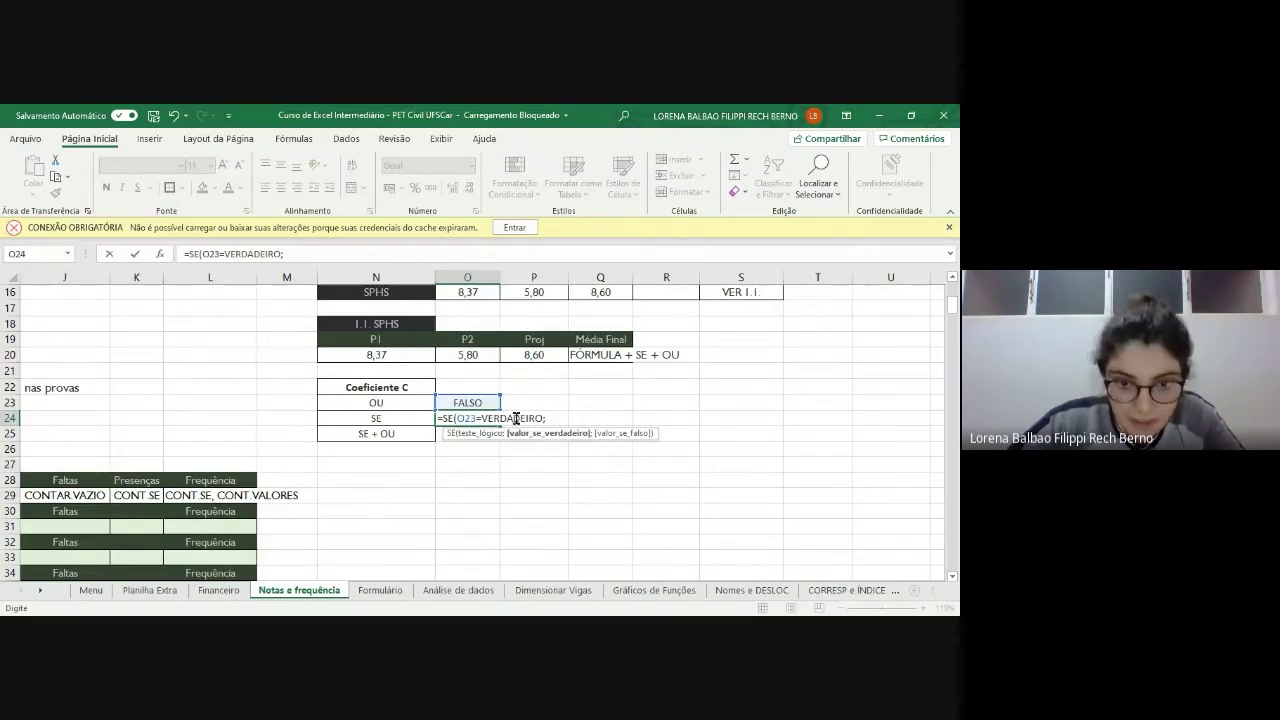
- Complete the SE formula in O24 with 0,7 as the value if true and 1 as the value if false
drag(456, 418, 546, 418)
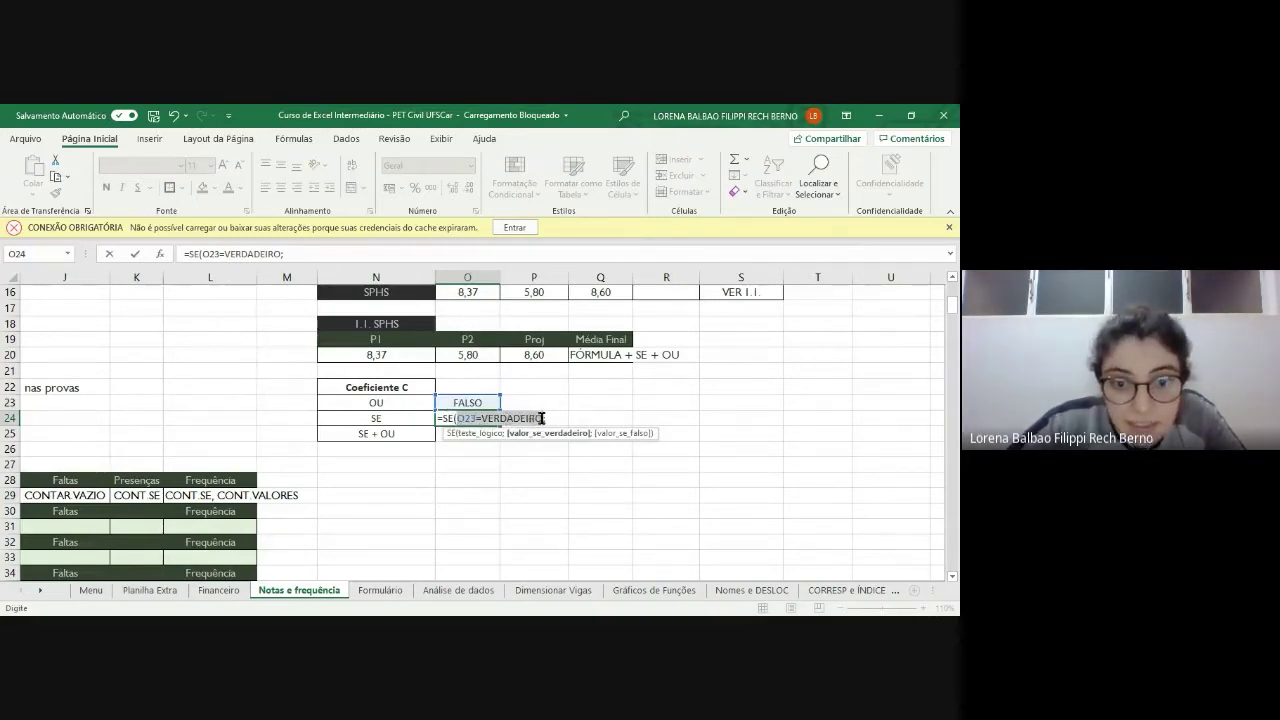
click(552, 418)
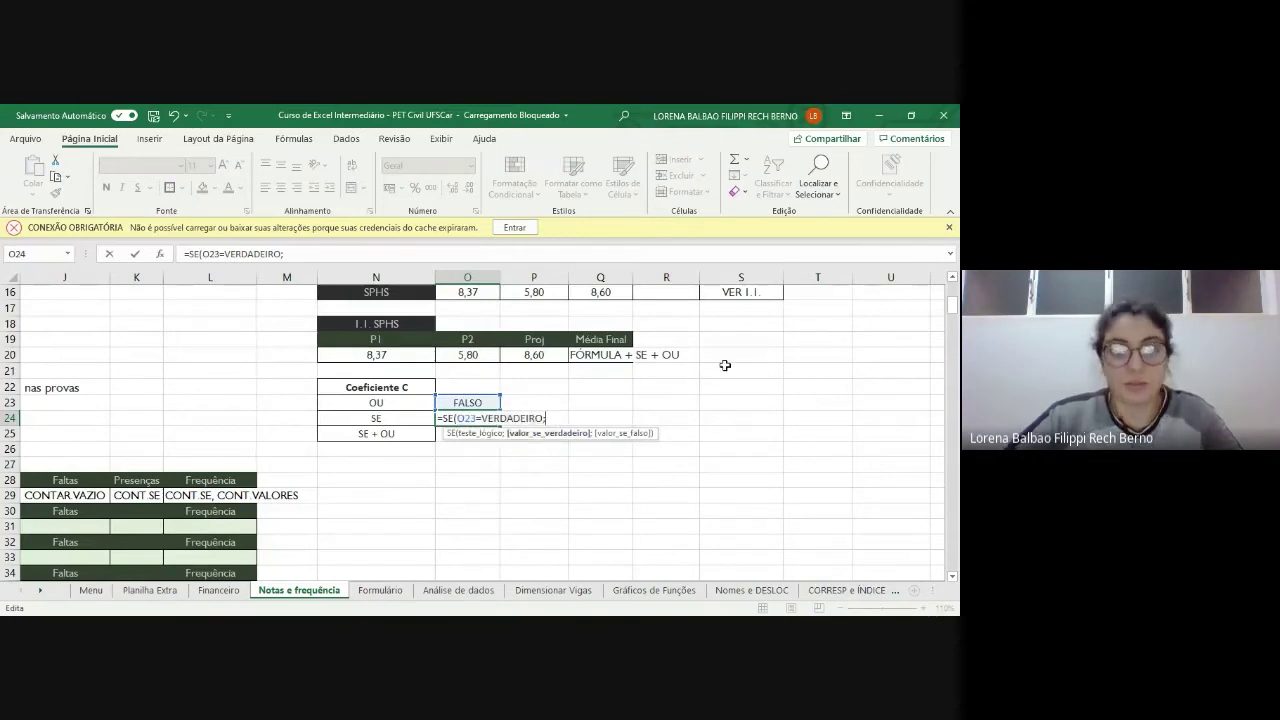
text(0,7)
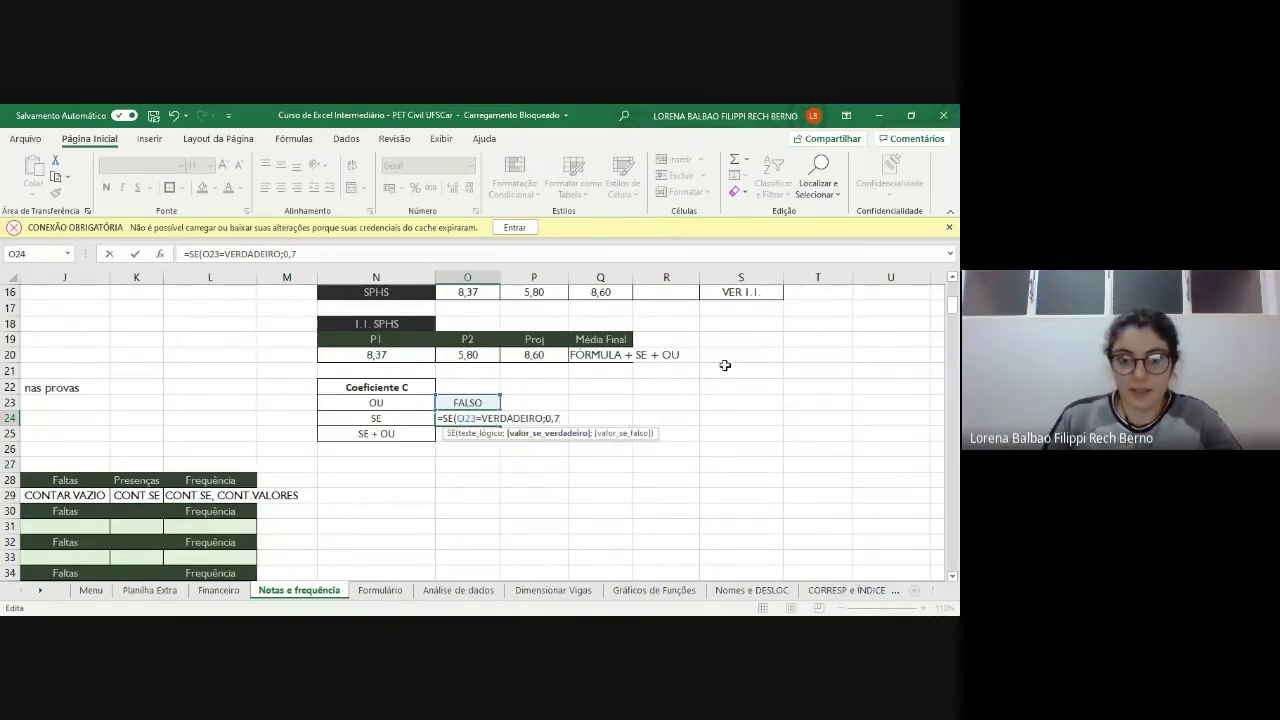
text(;)
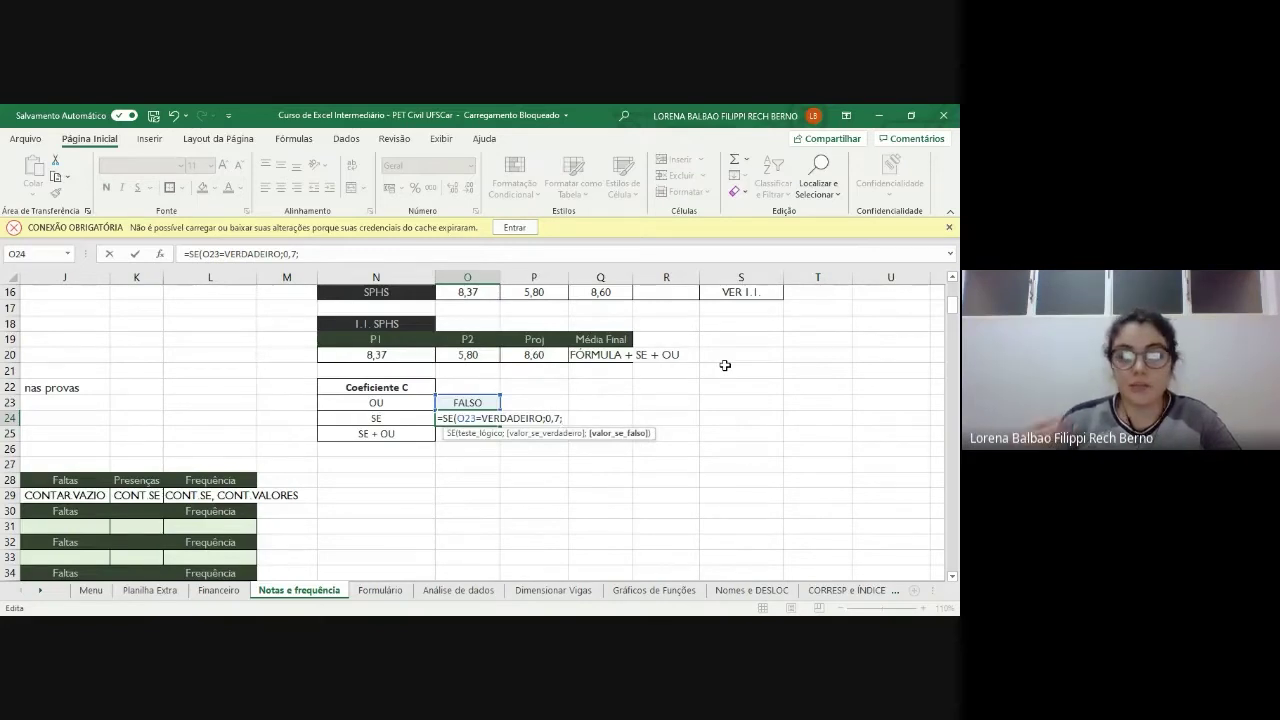
drag(457, 418, 543, 418)
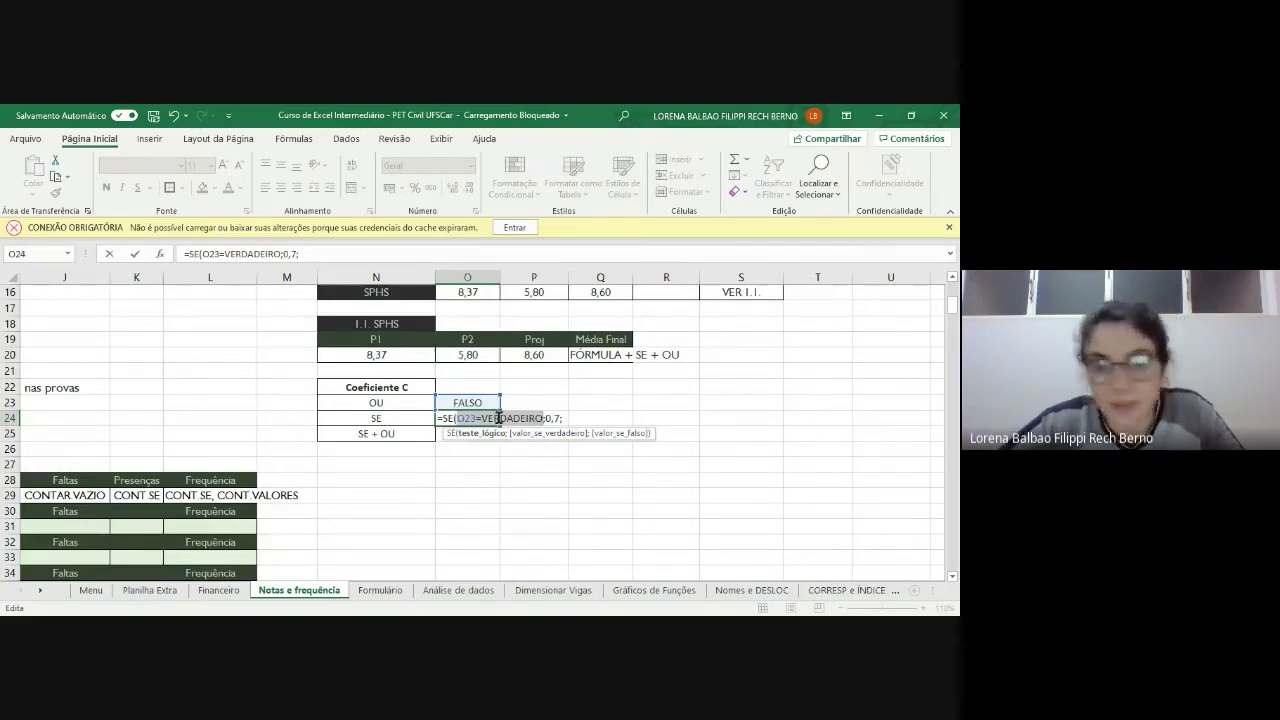
click(565, 418)
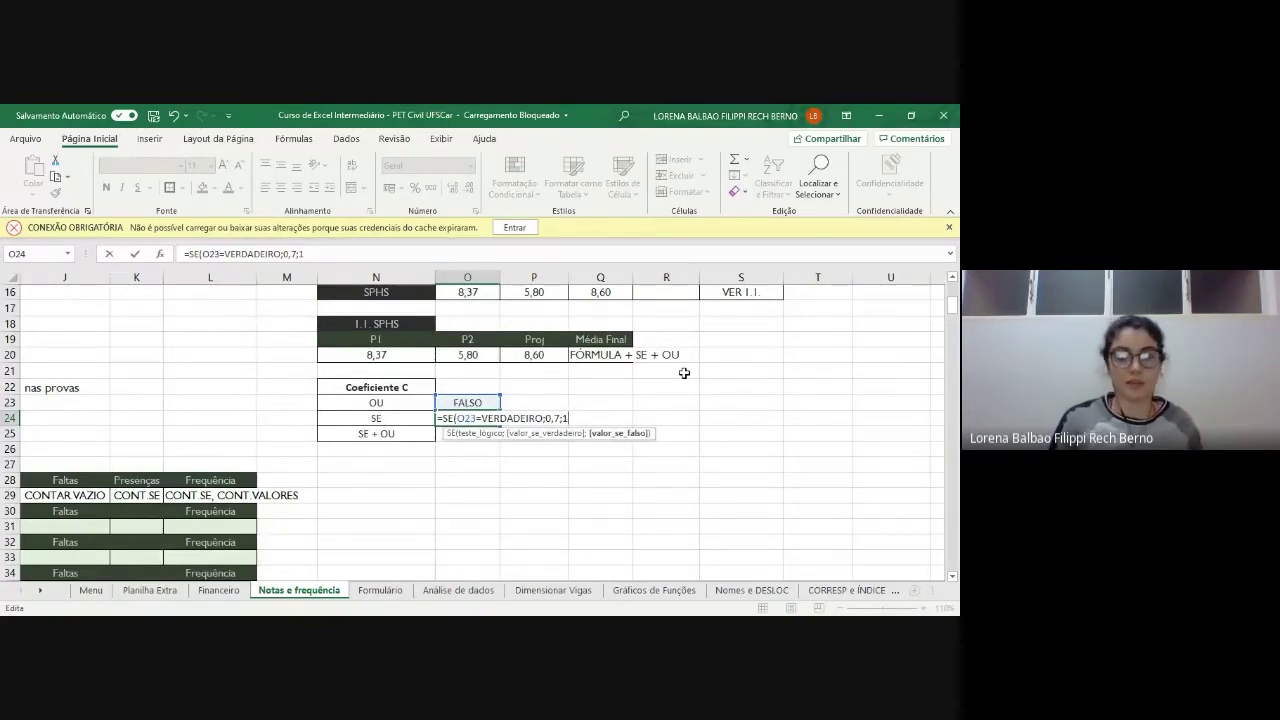
text())
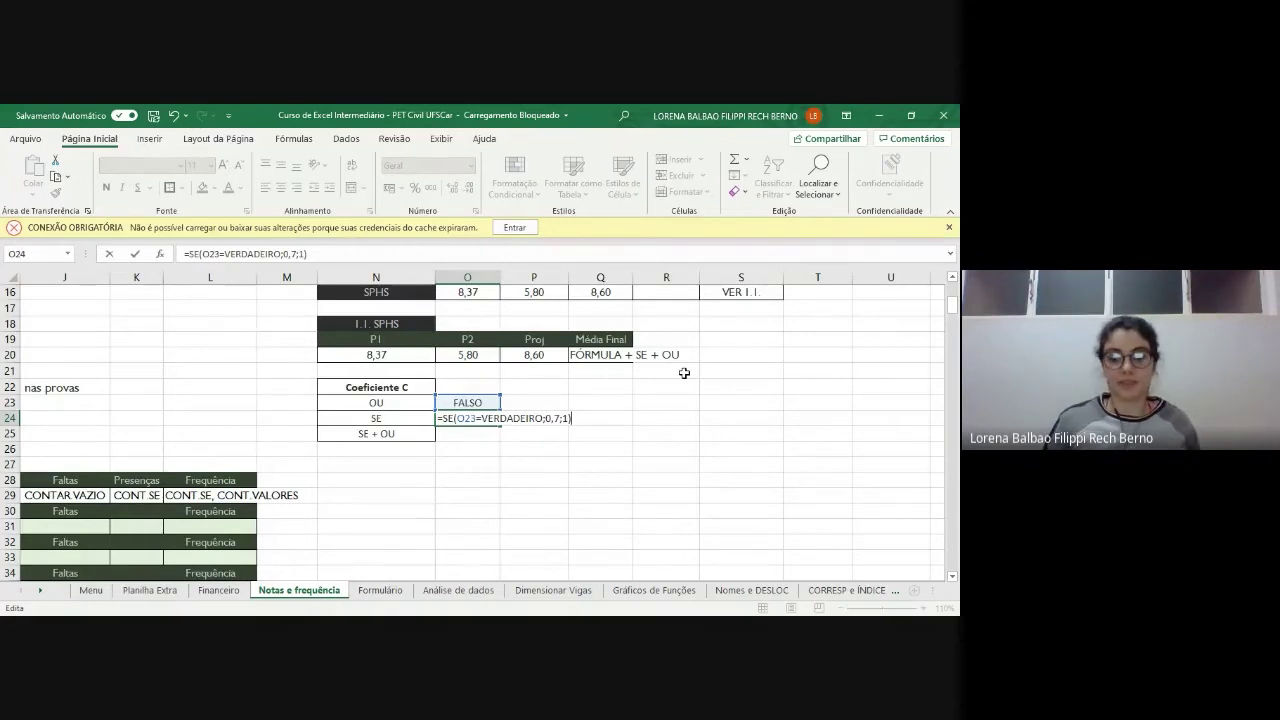
key(Return)
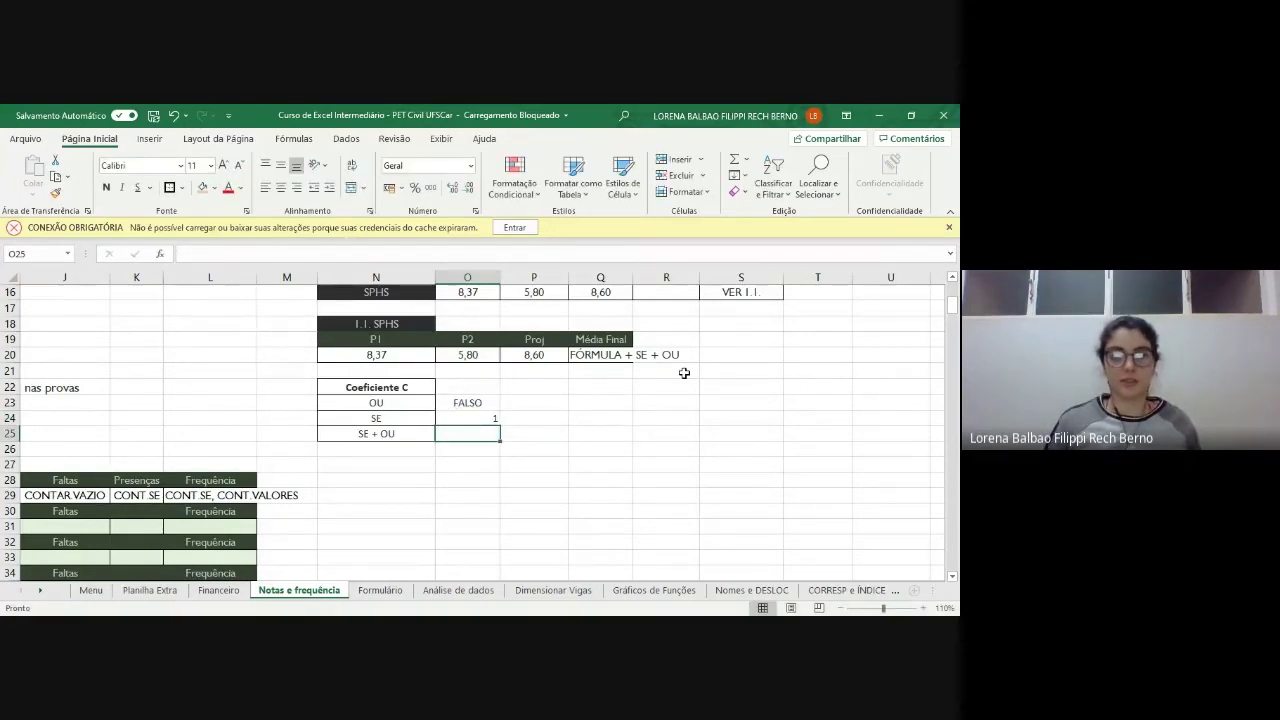
- Review the SE formula in O24 and the OU formula in O23 that it depends on
click(491, 416)
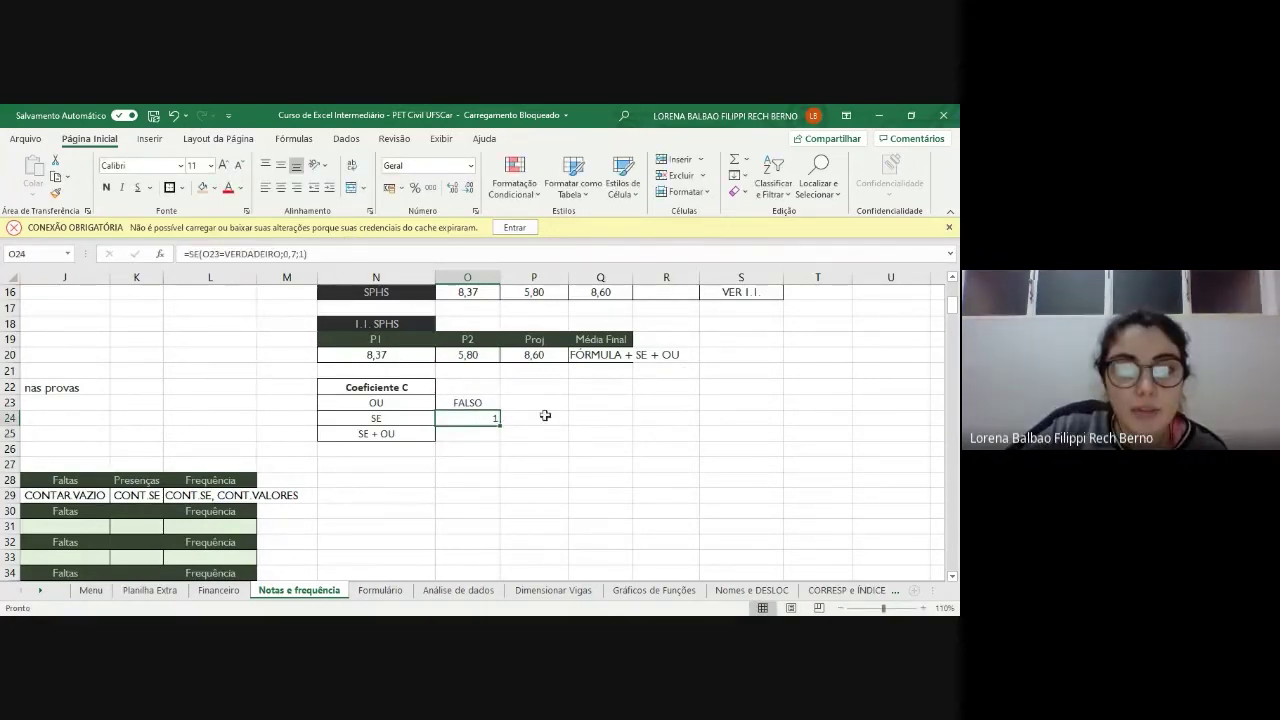
click(380, 352)
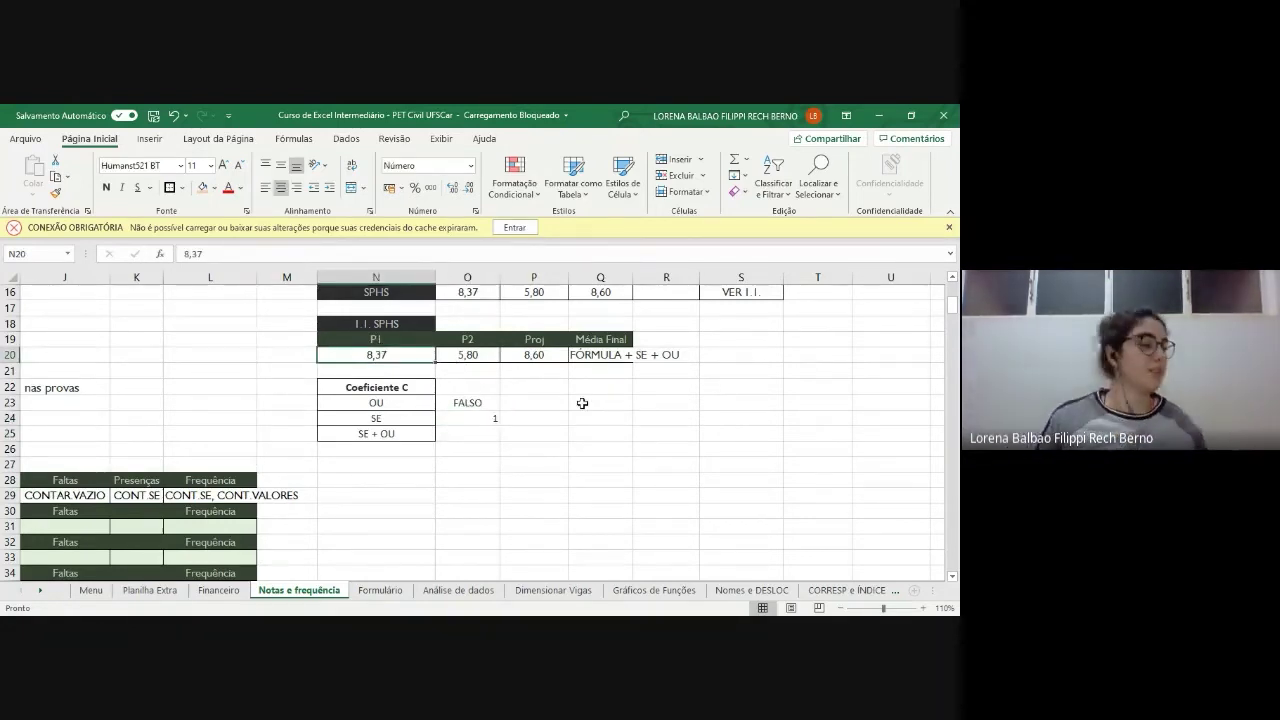
double_click(485, 419)
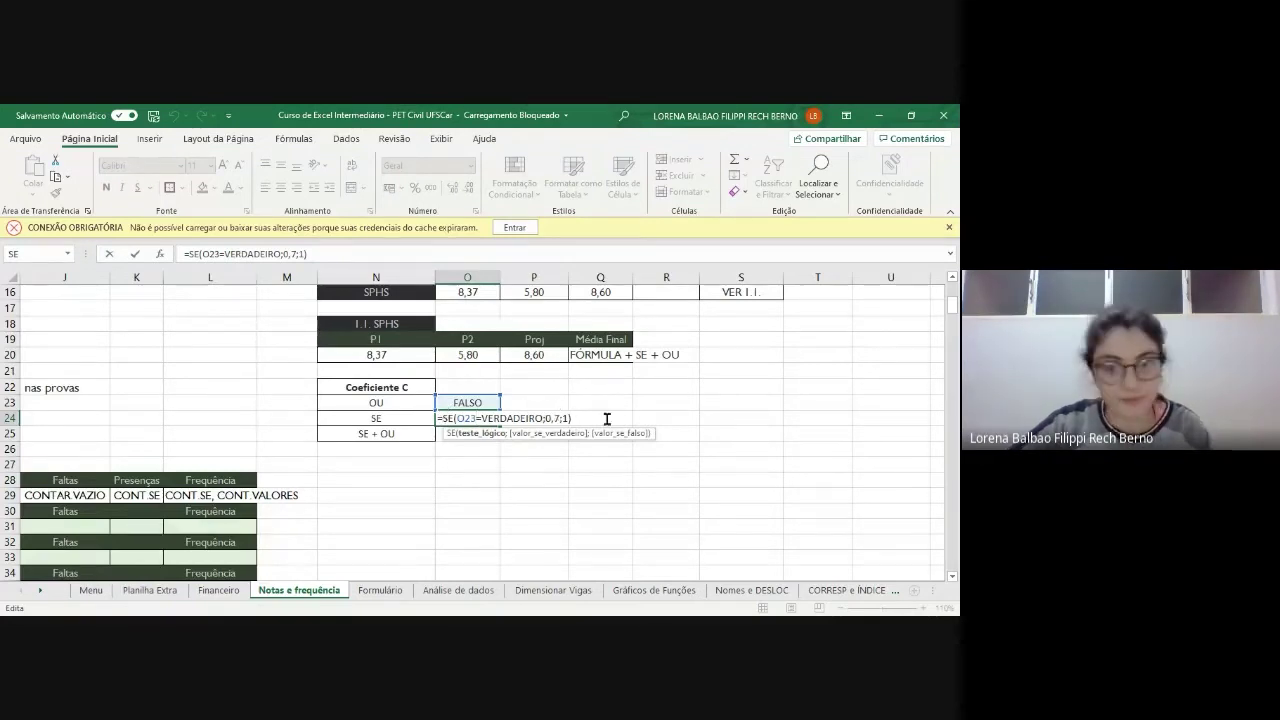
key(Return)
double_click(476, 402)
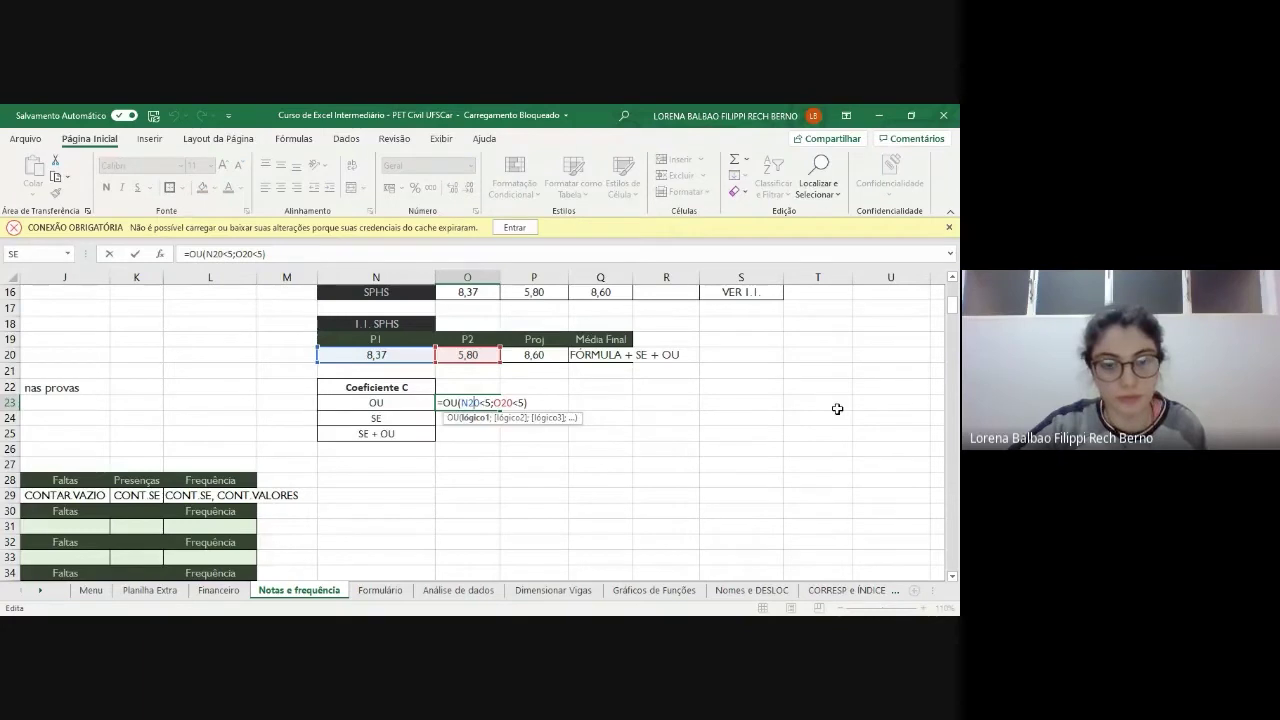
key(ctrl+Return)
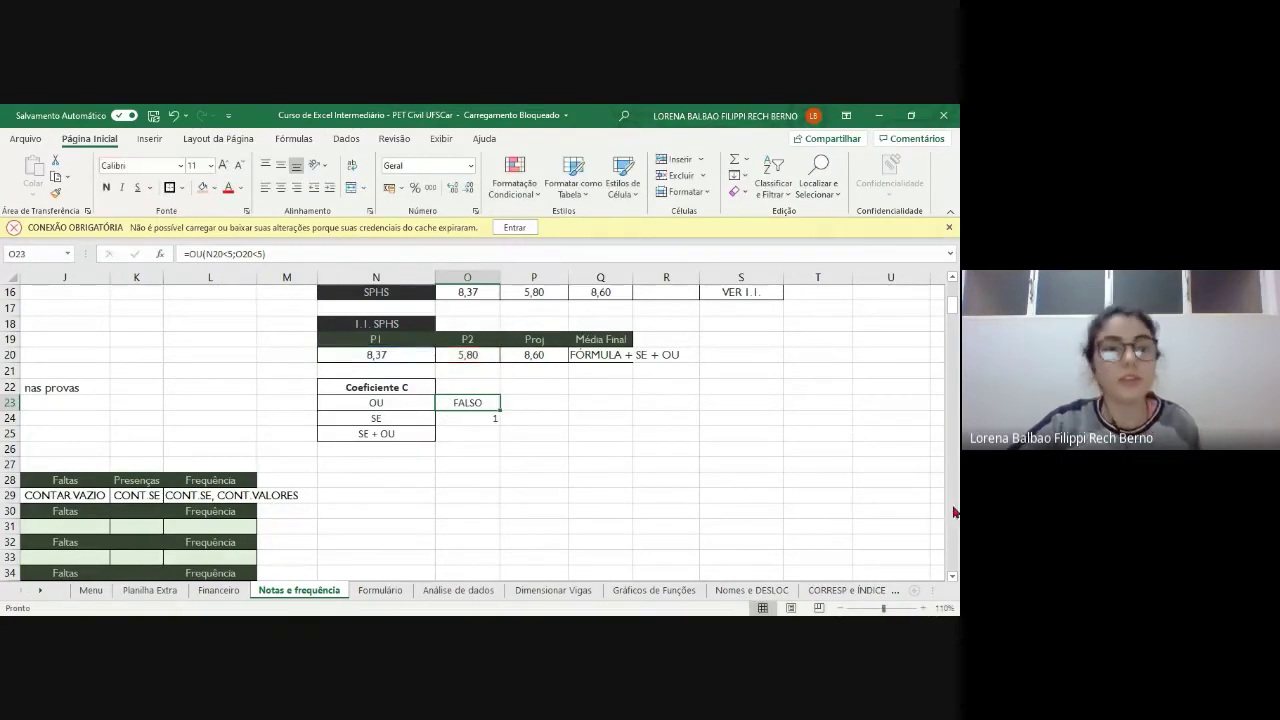
- Compare the separate OU and SE cells with the SE + OU cell and examine the logical test in O24's formula
click(468, 432)
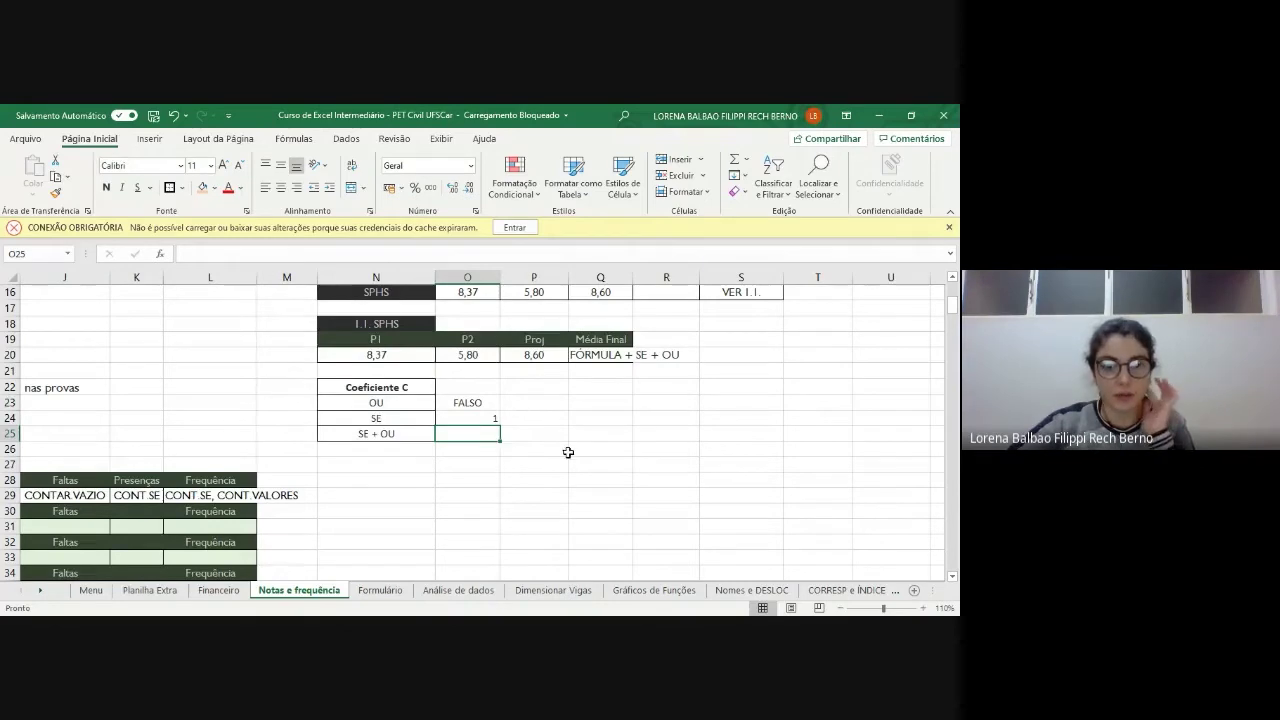
click(488, 403)
click(486, 417)
click(480, 401)
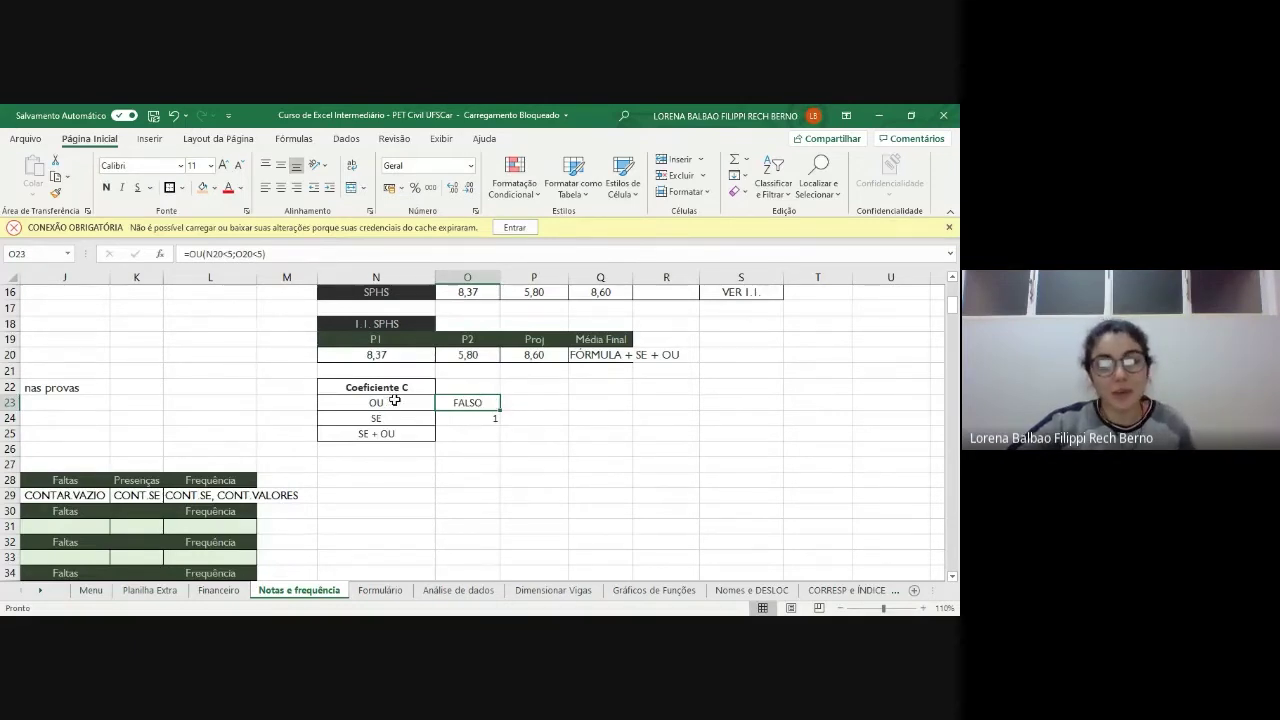
click(471, 430)
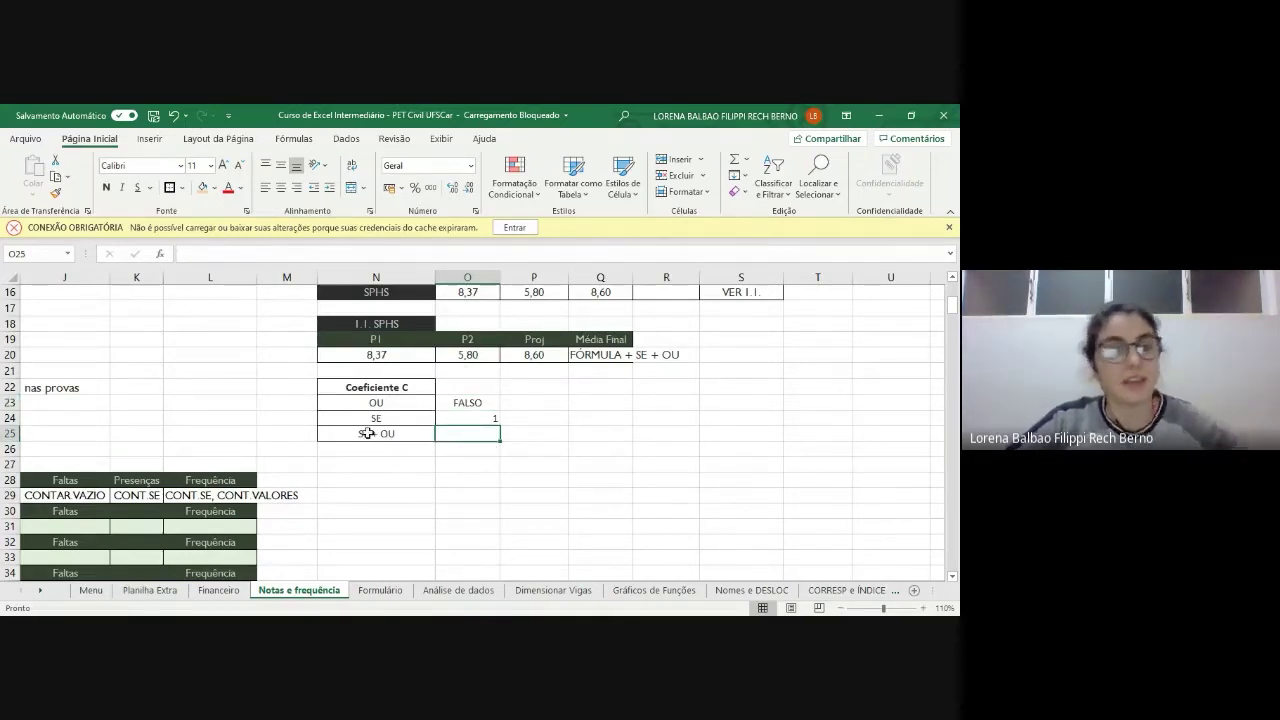
double_click(471, 433)
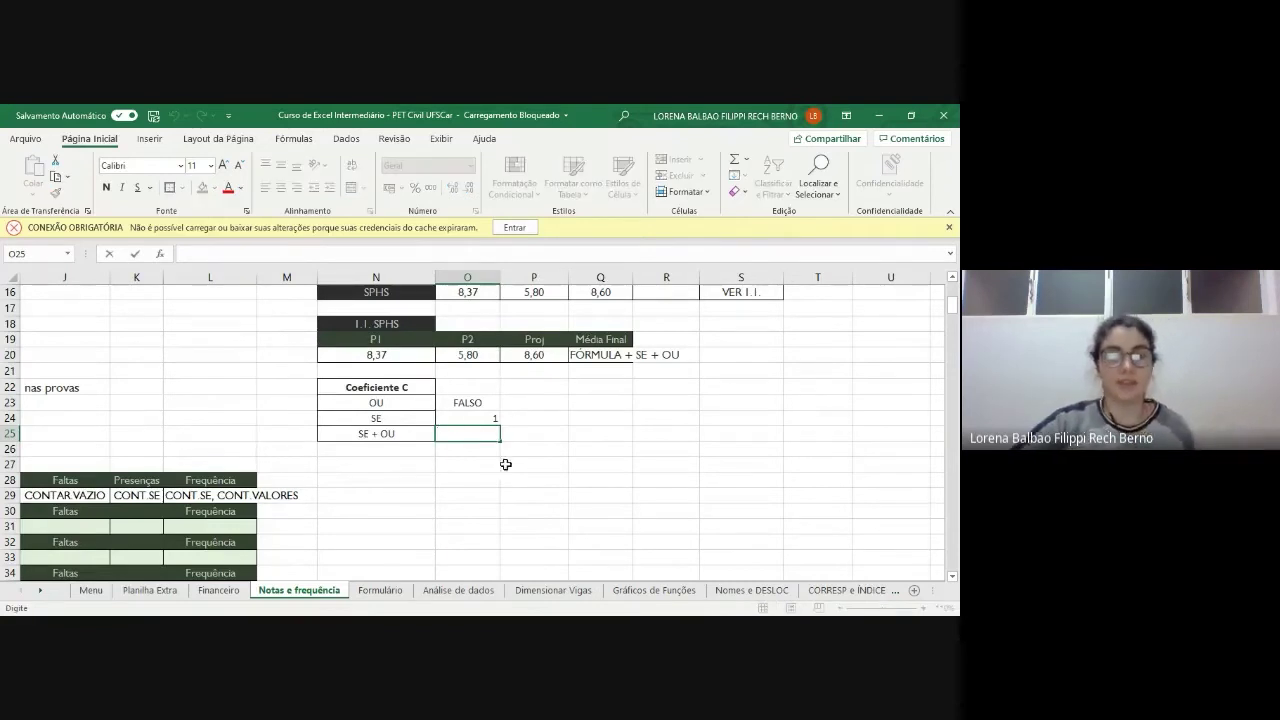
key(Escape)
click(475, 418)
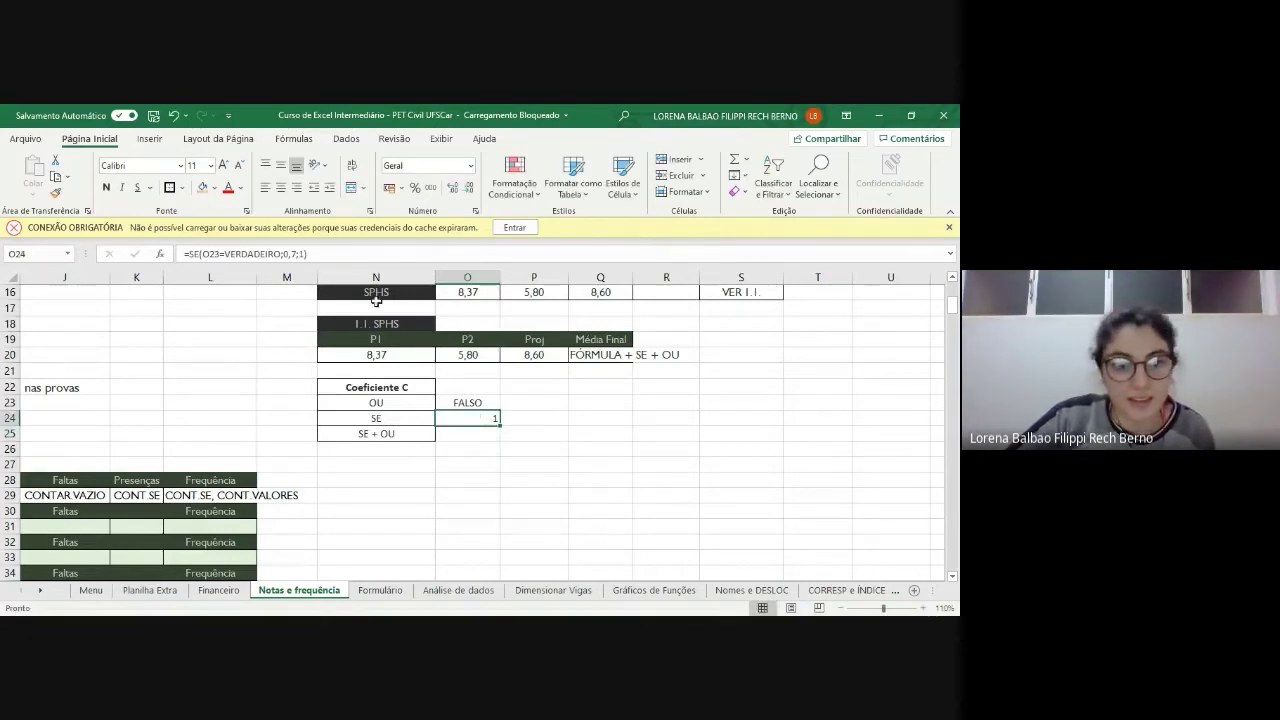
click(264, 254)
drag(264, 254, 200, 254)
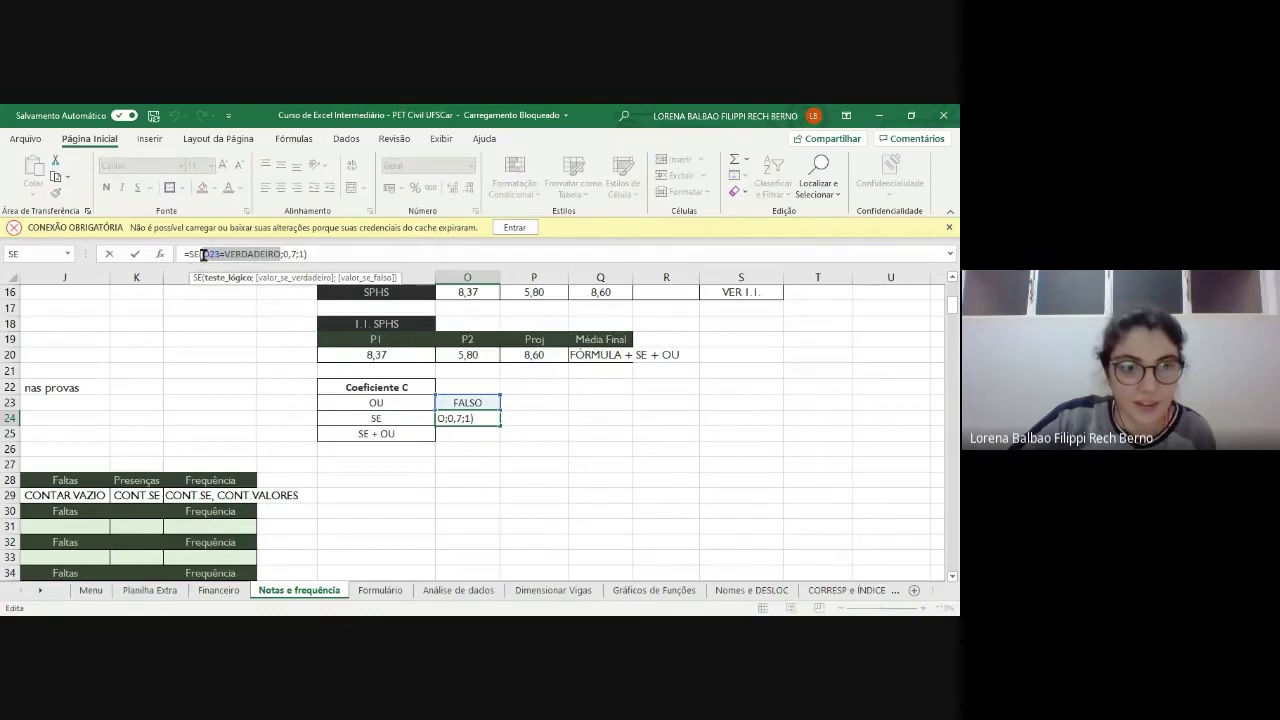
key(Escape)
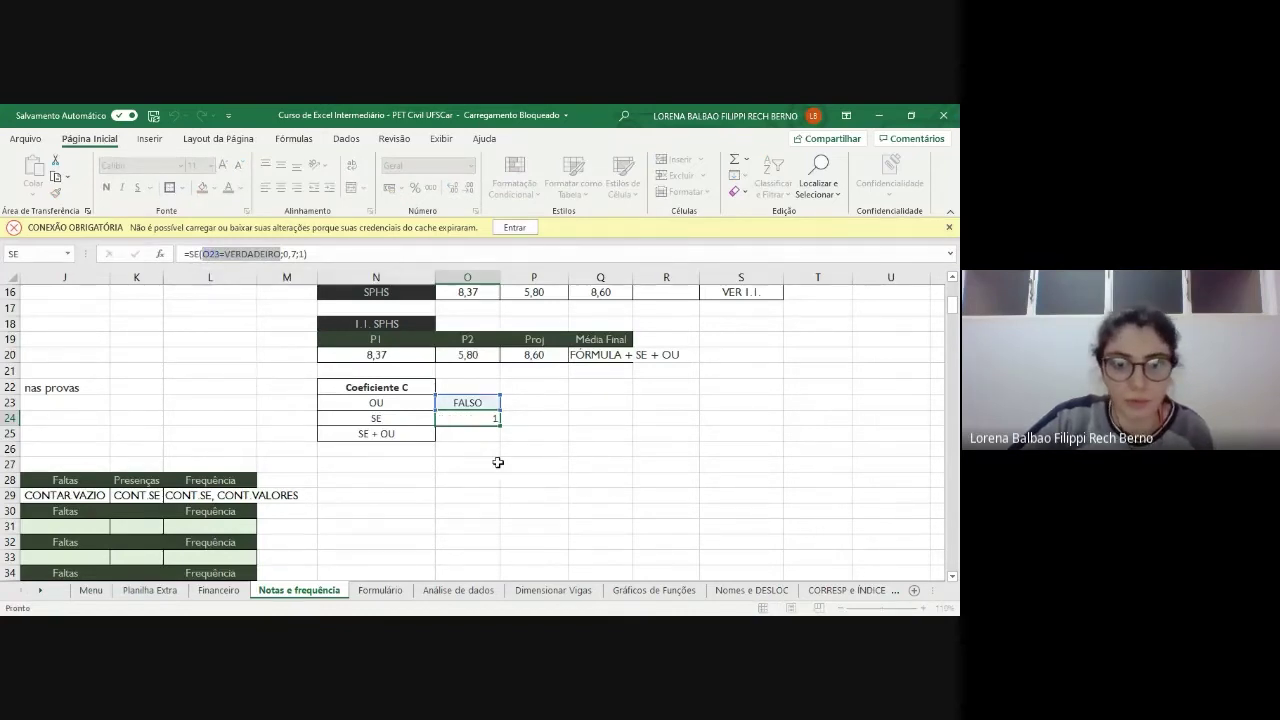
- Start an SE formula in cell O25, beside the SE + OU row, with a nested OU function as its logical test
double_click(487, 432)
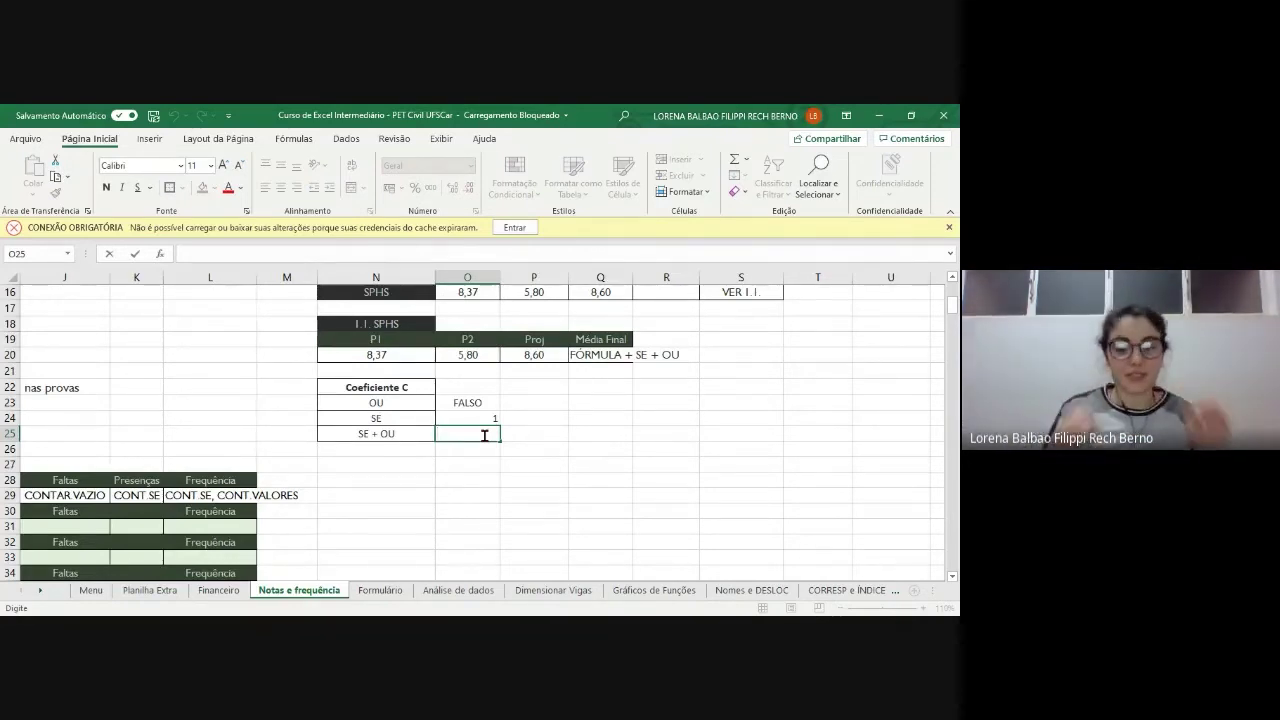
text(=)
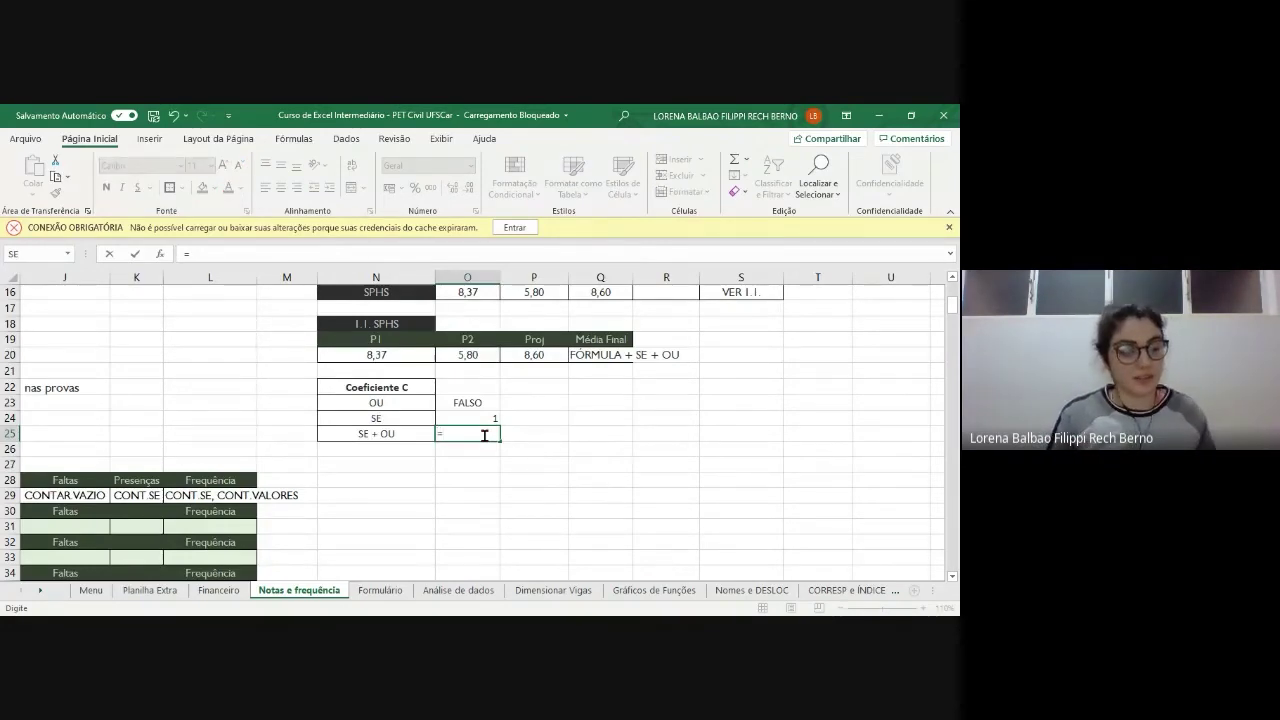
text(SE)
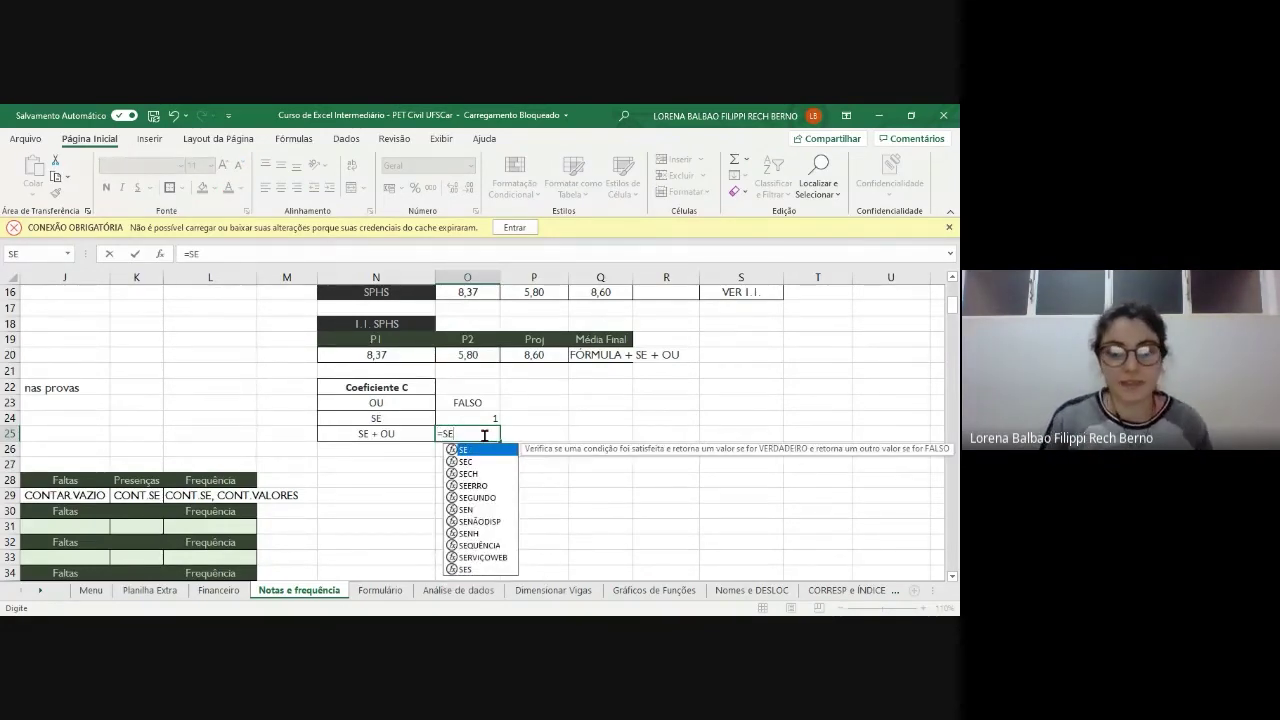
text(()
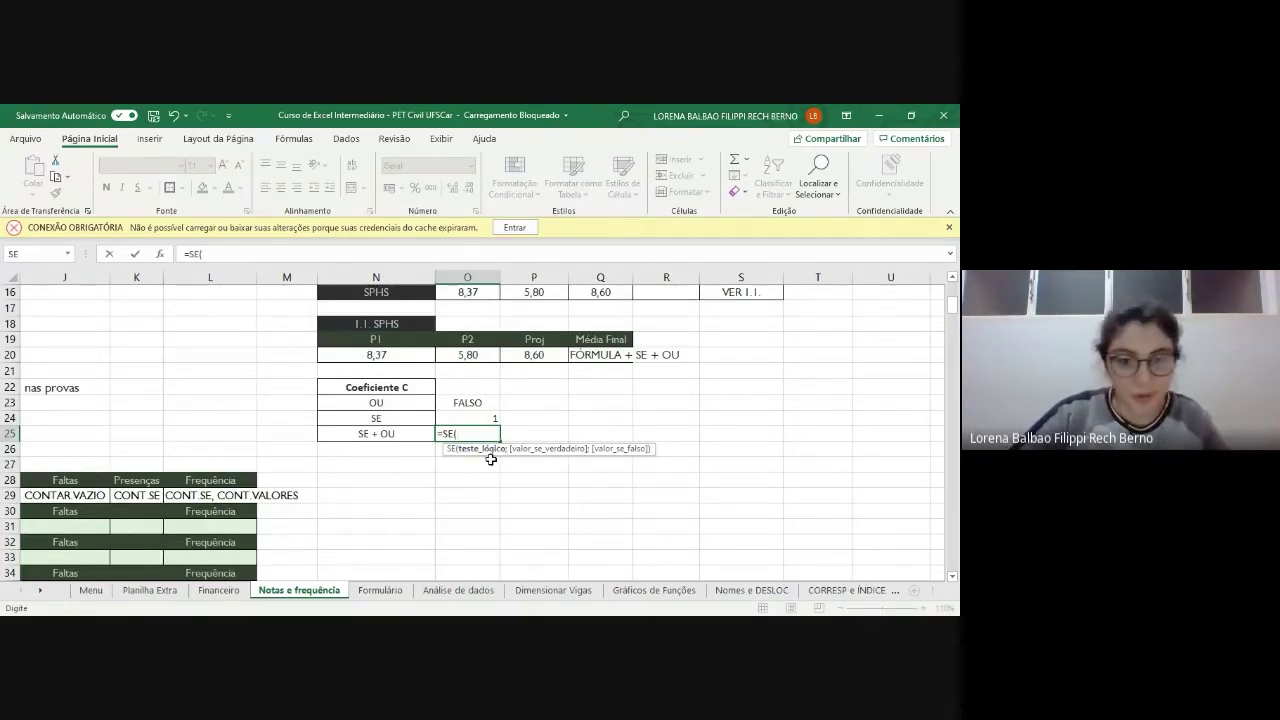
text(OU)
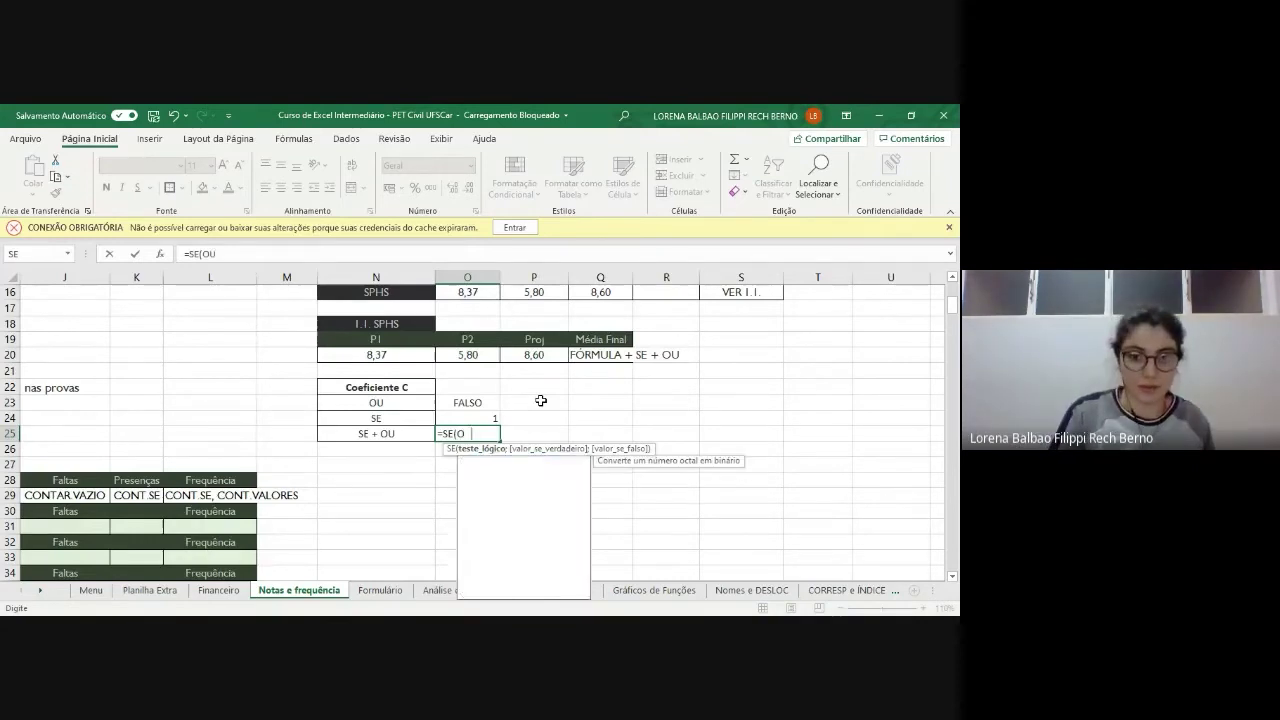
key(Return)
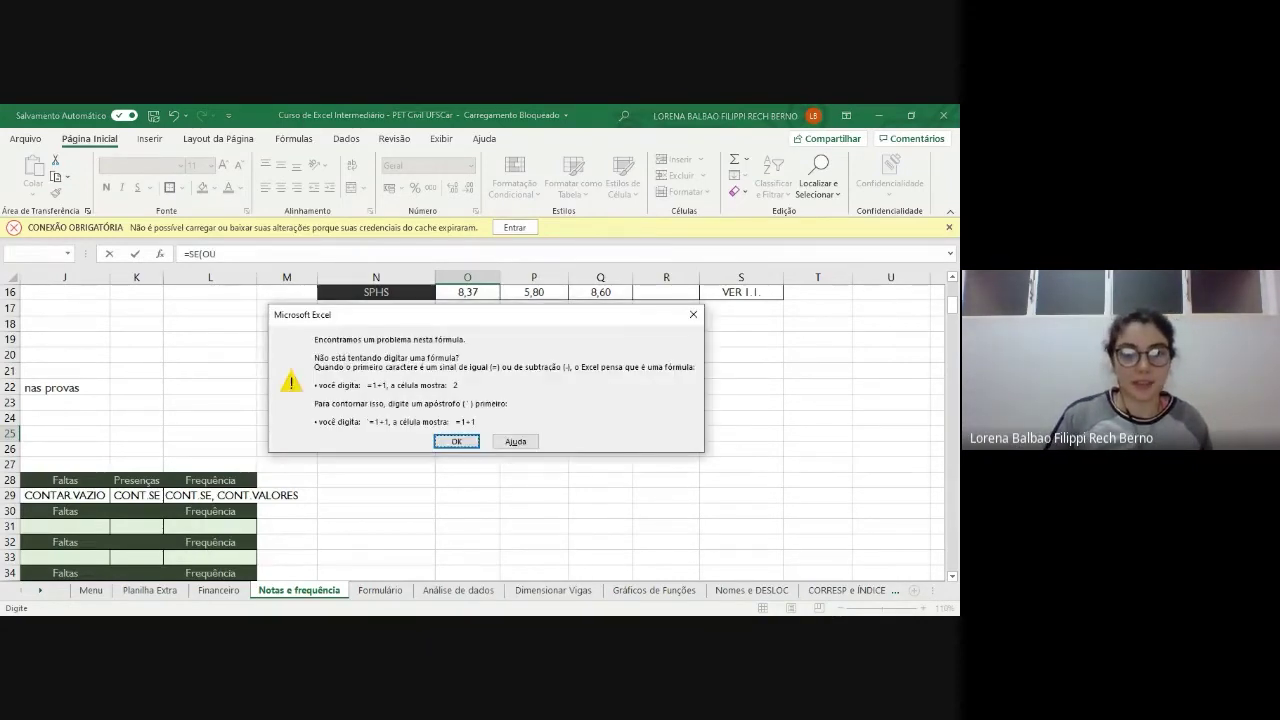
click(456, 441)
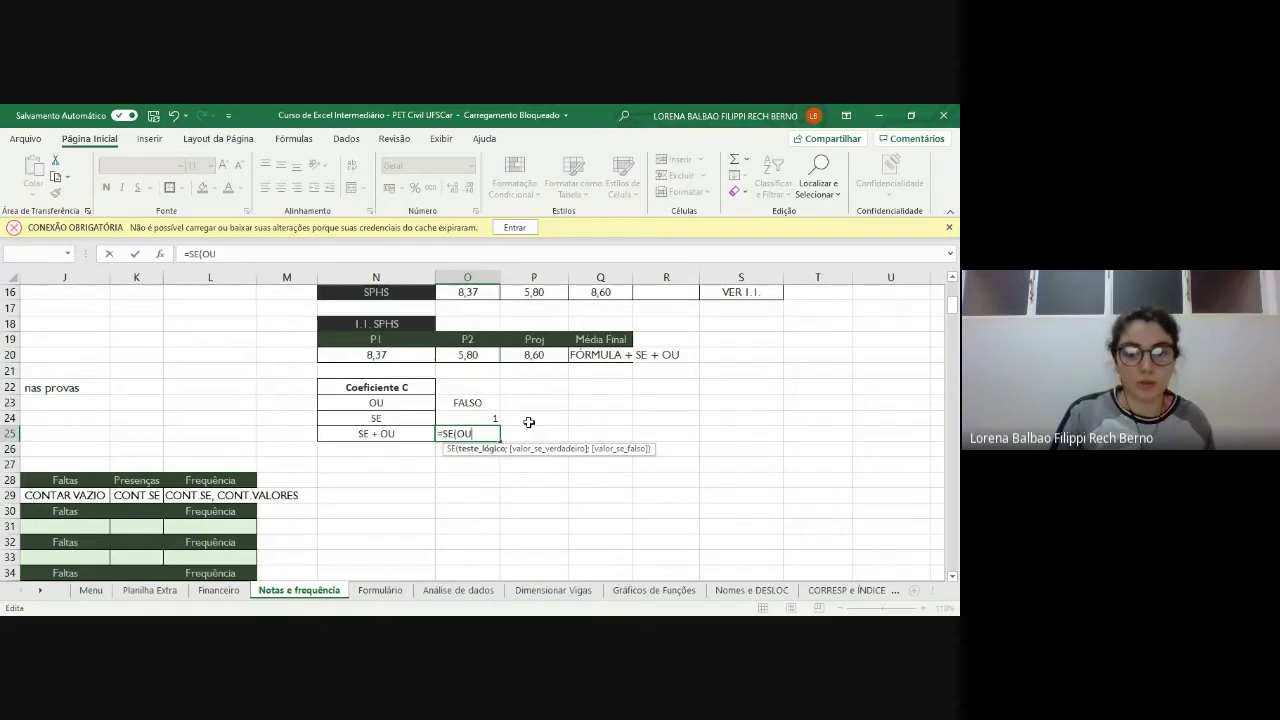
text(()
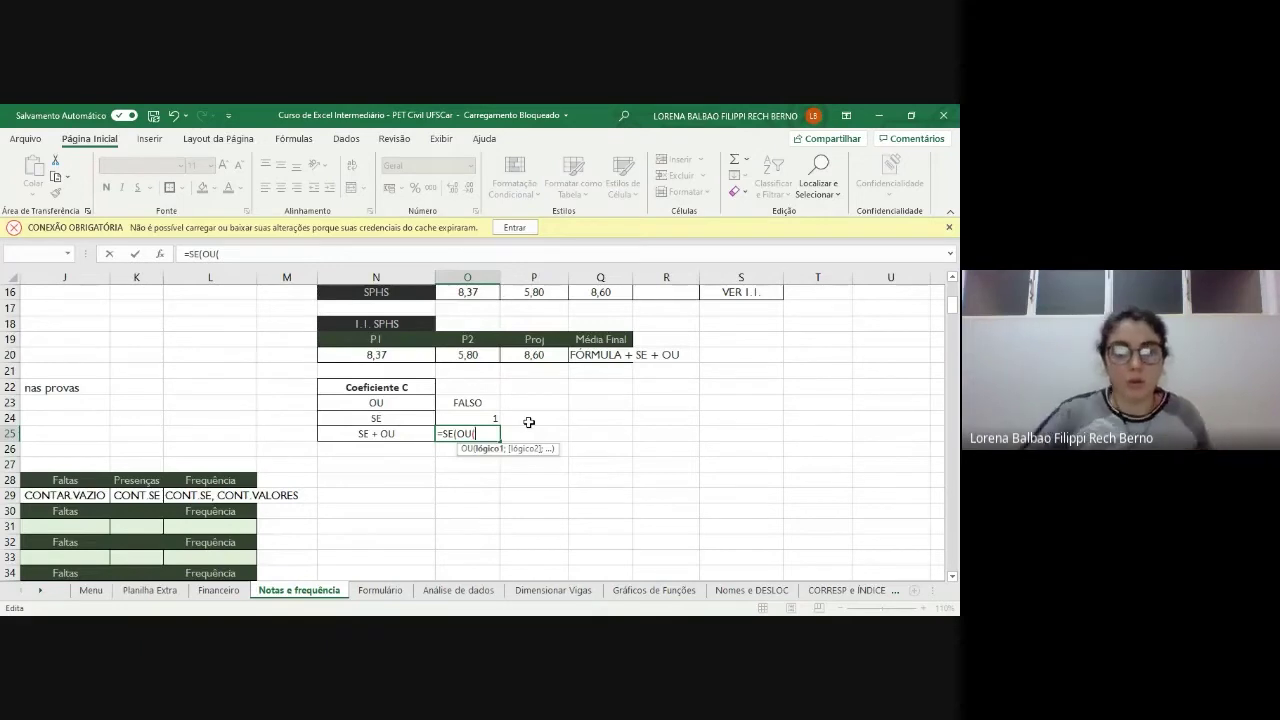
- Give the nested OU function the conditions N20<5 and O20<5, covering the P1 and P2 grades, and close it
click(358, 357)
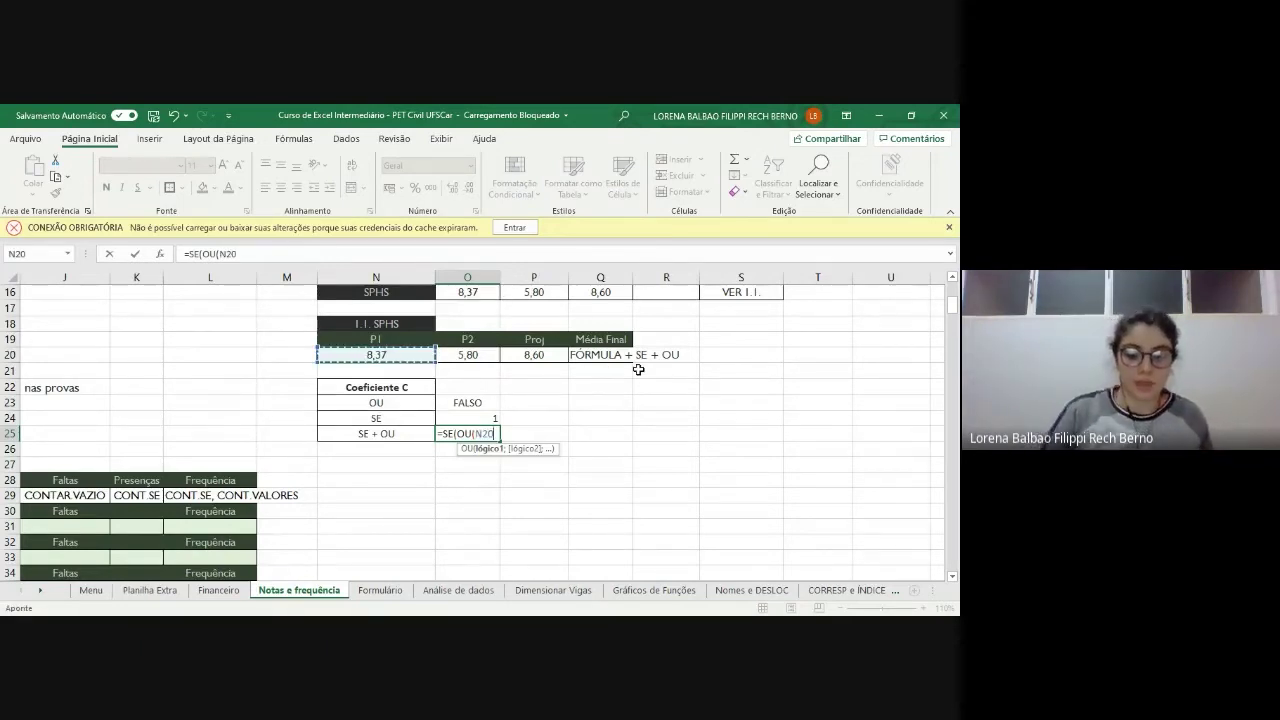
text(<)
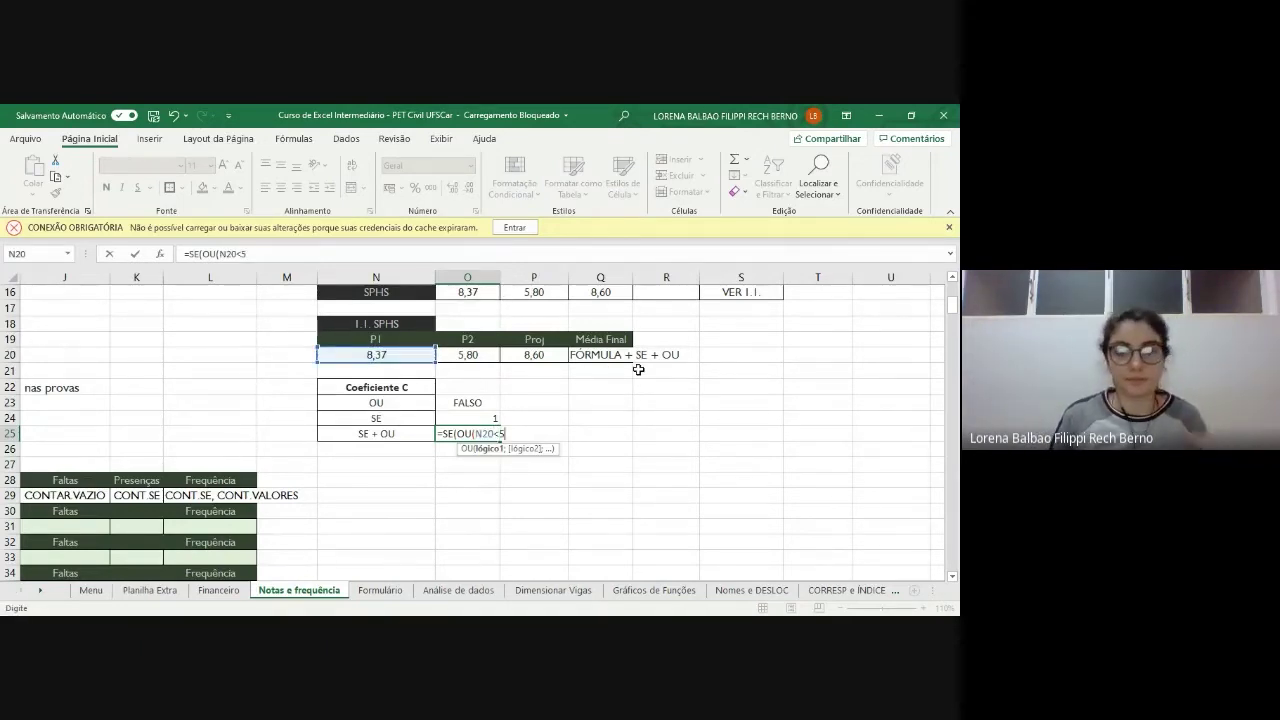
text(5;)
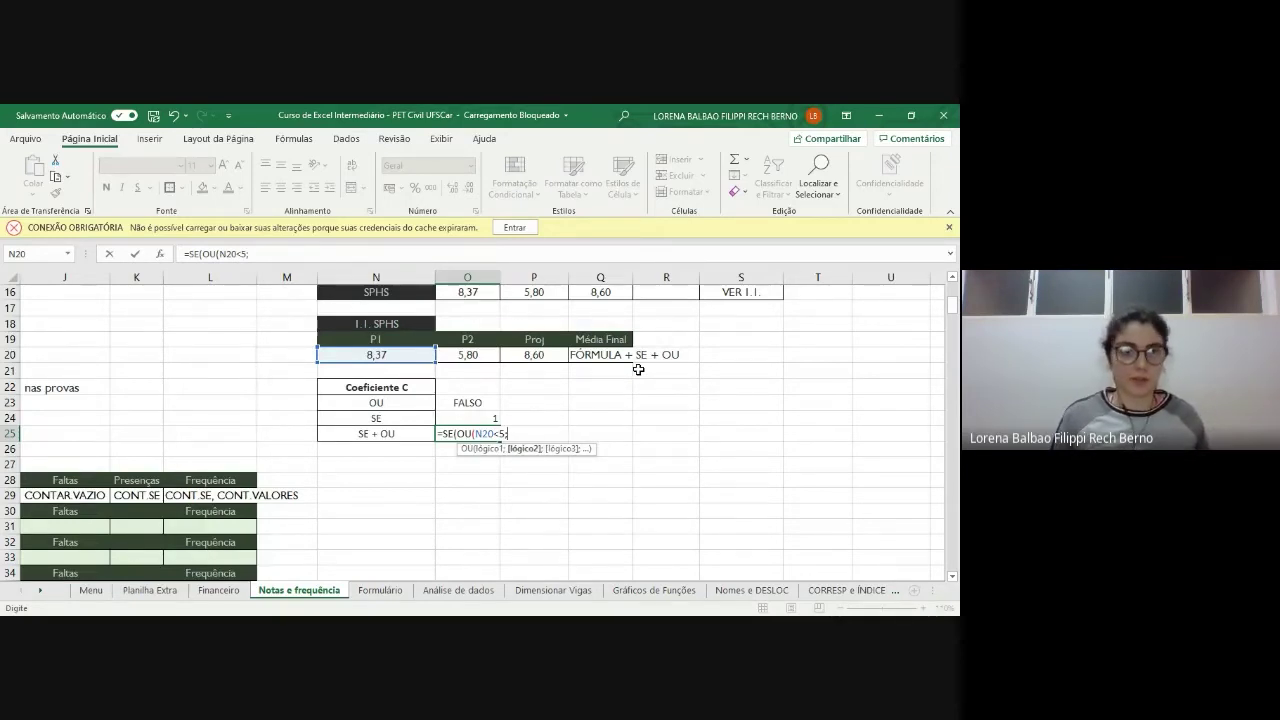
click(468, 355)
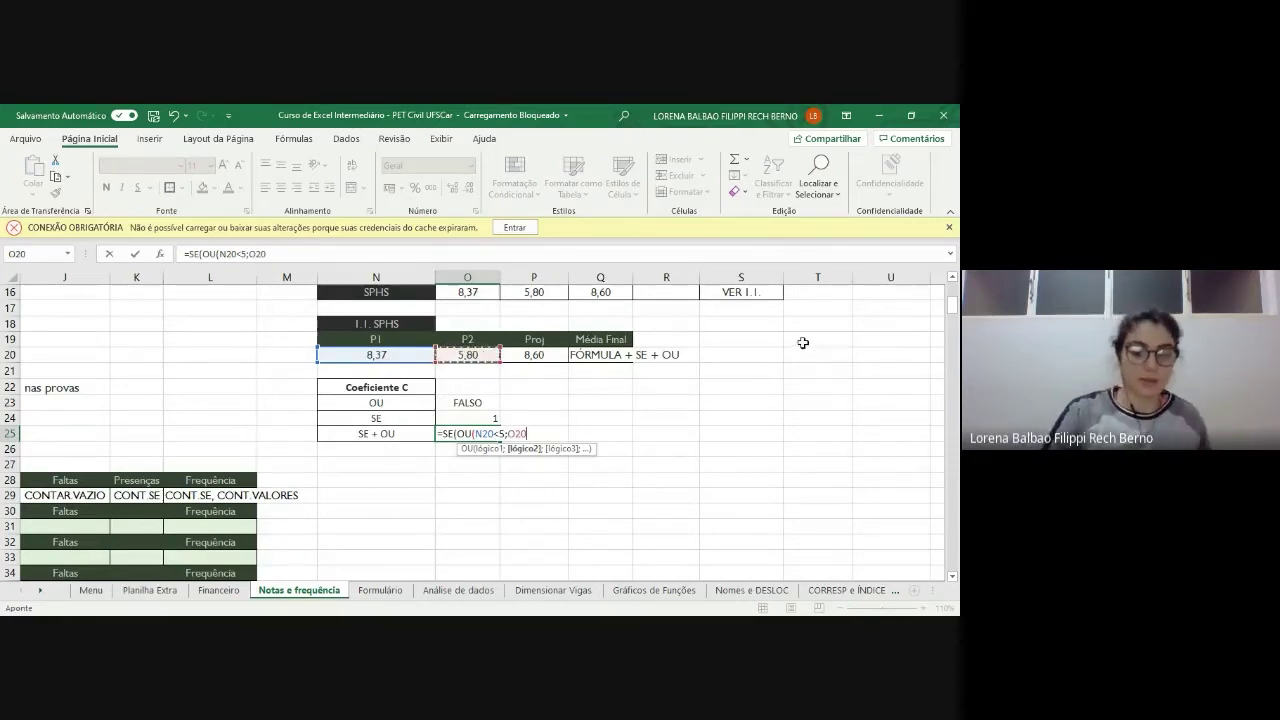
text(<5)
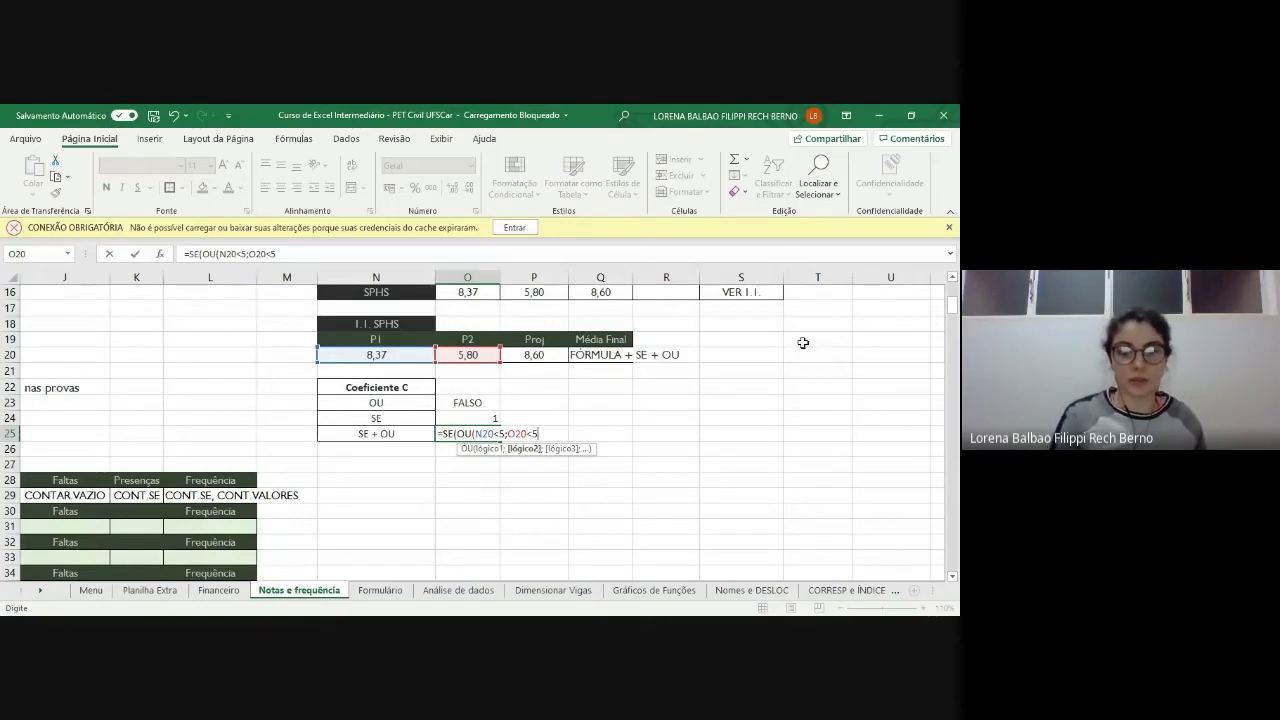
text())
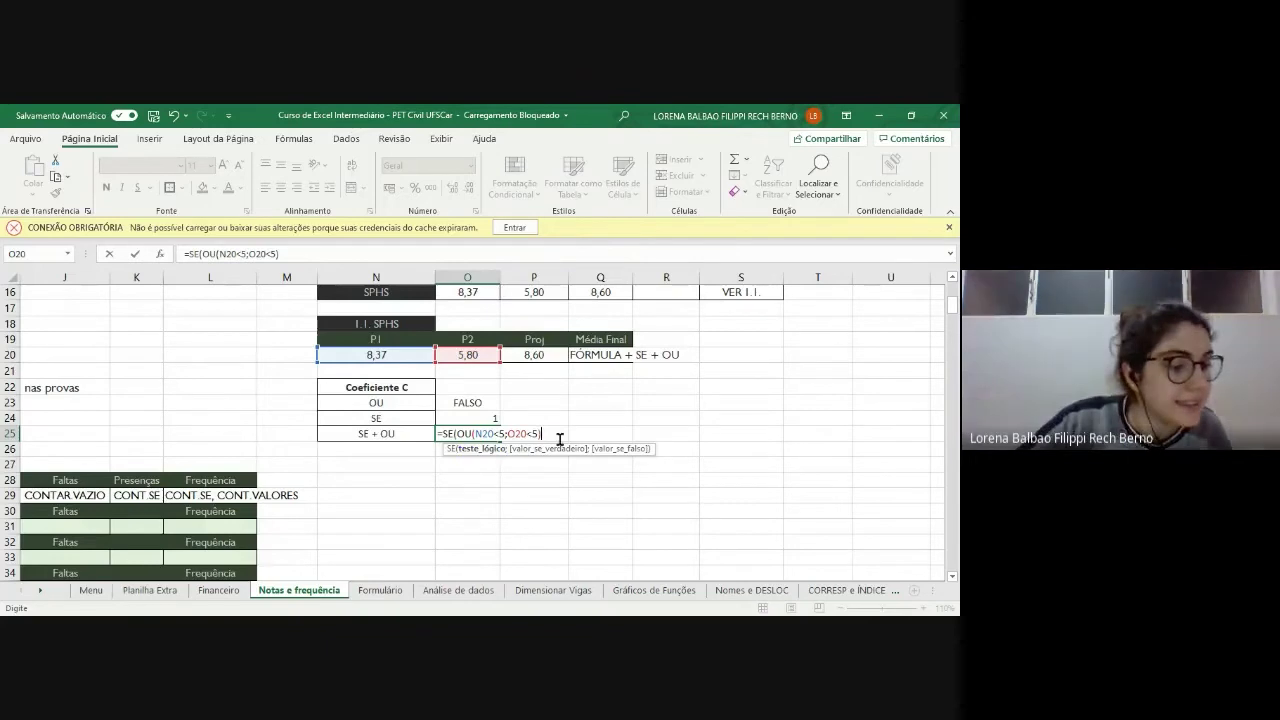
- Compare the nested OU function with VERDADEIRO to complete the logical test of the SE formula in O25
drag(545, 434, 447, 432)
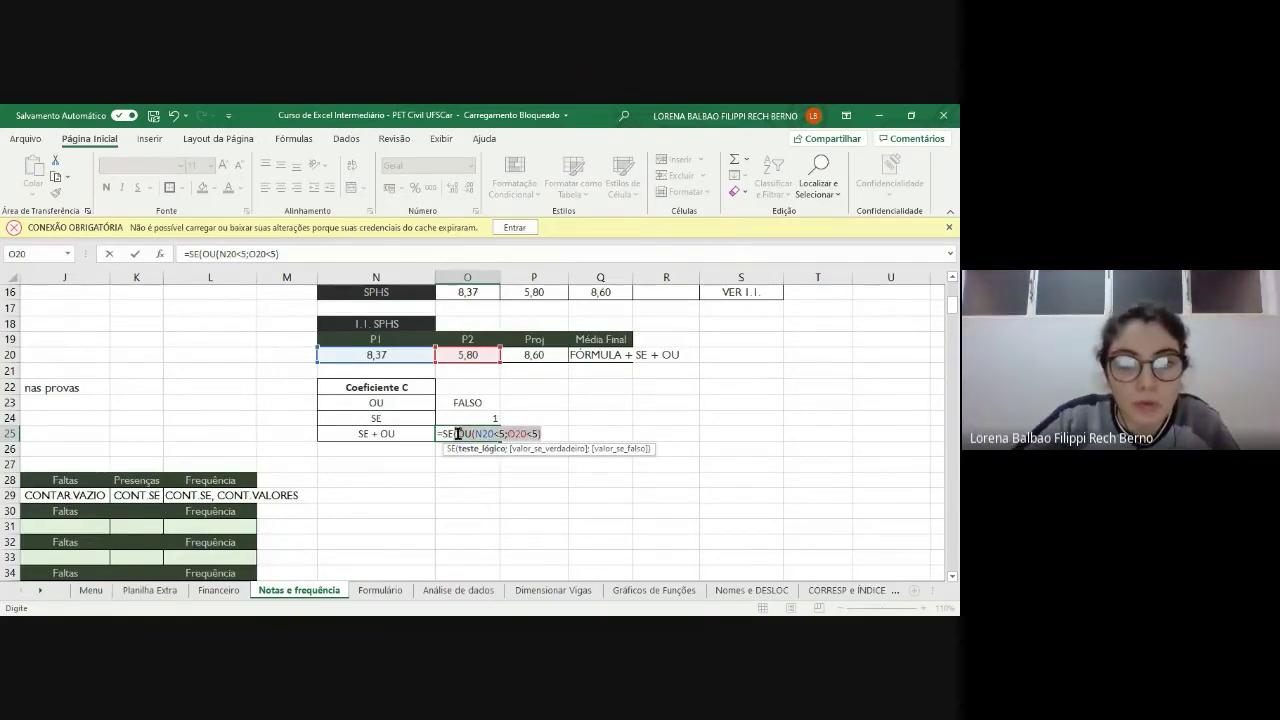
click(543, 434)
text(=VERDADE)
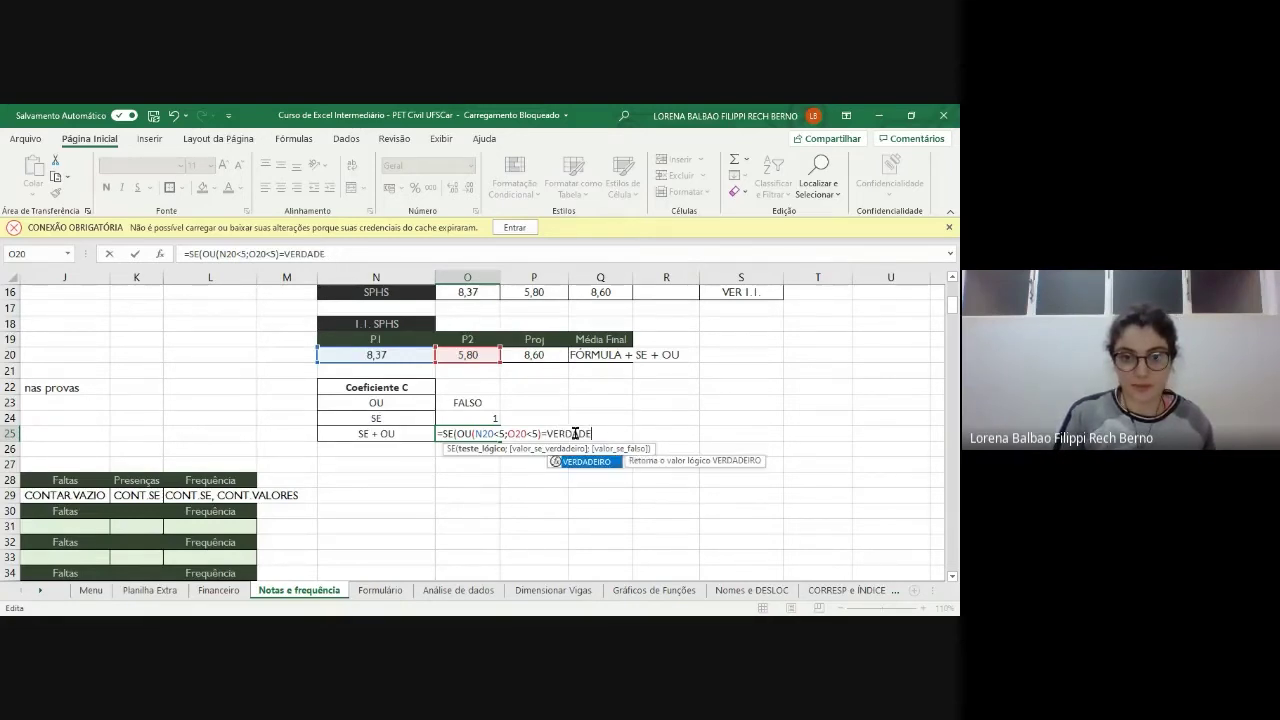
text(IRO)
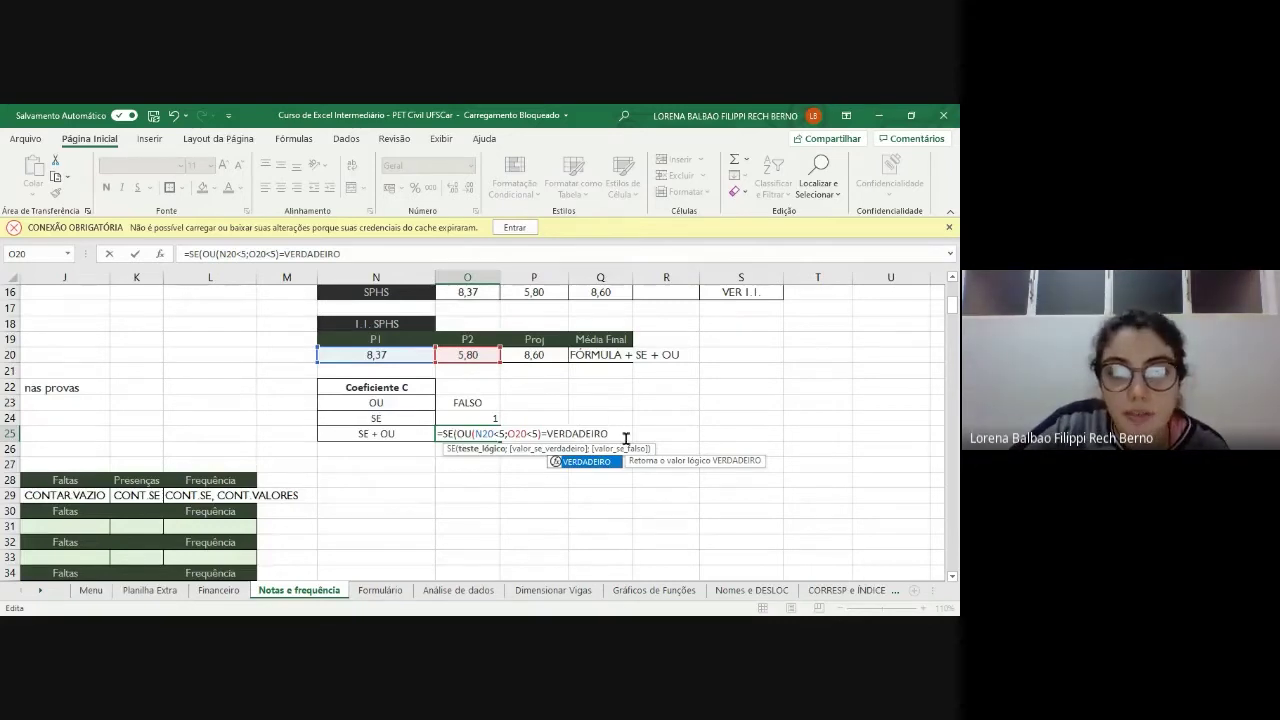
text(;)
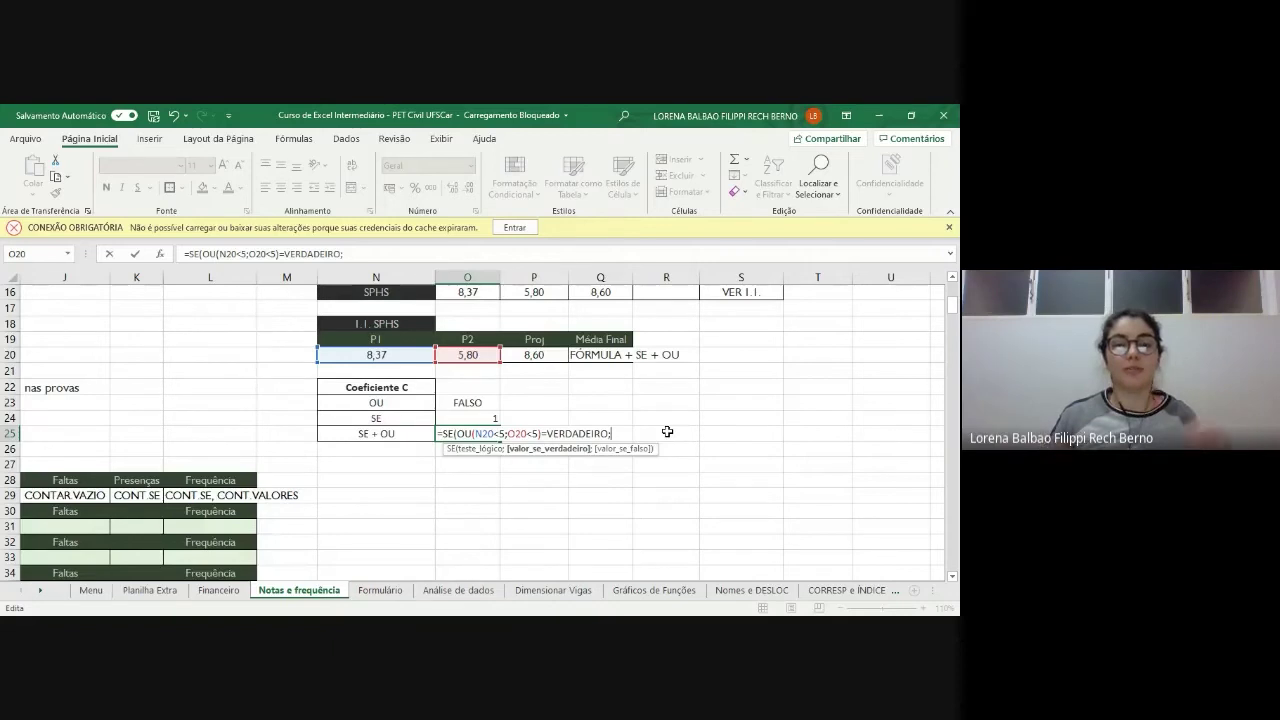
- Complete the SE formula in O25 with 0,7 as the value if true and 1 as the value if false
text(0;)
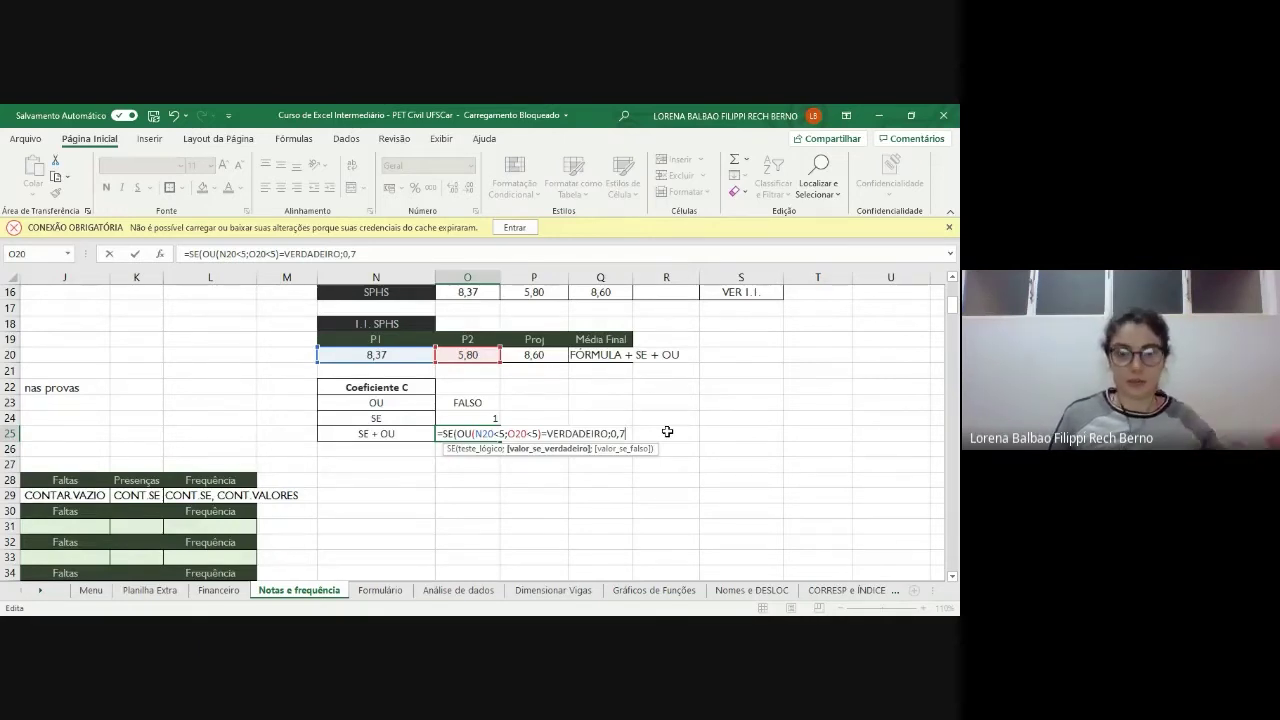
text(;)
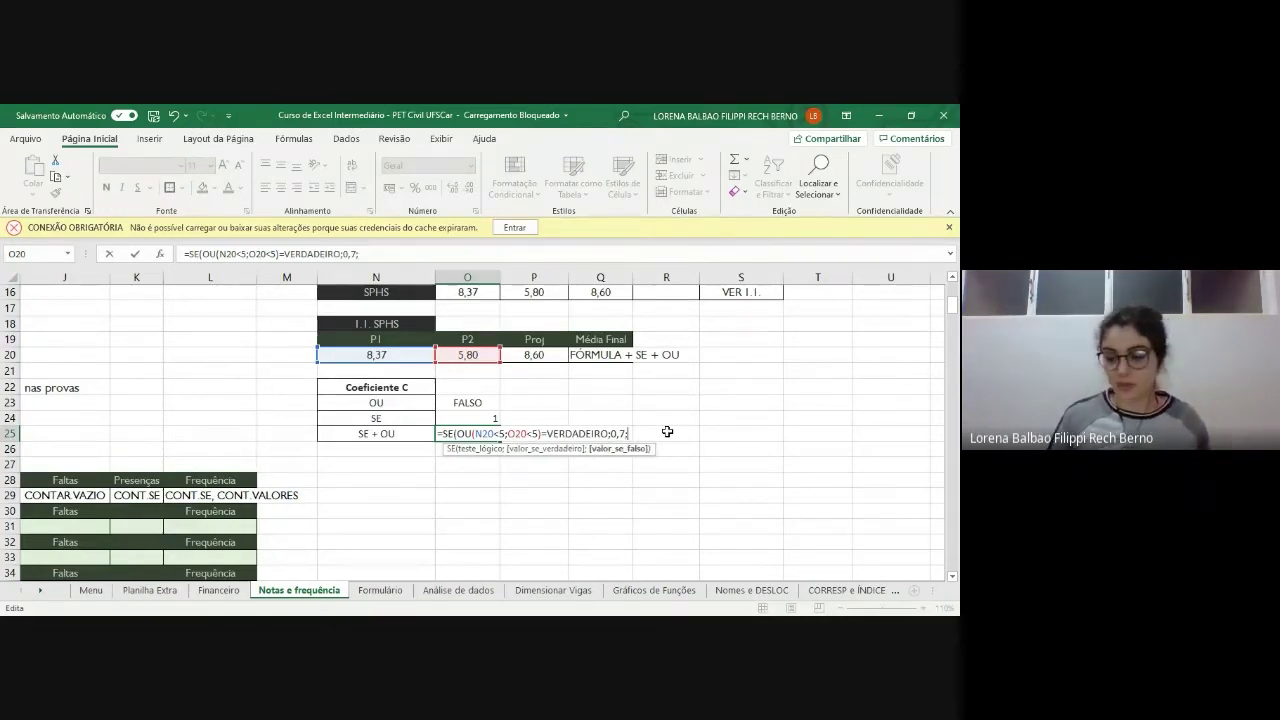
text(1)
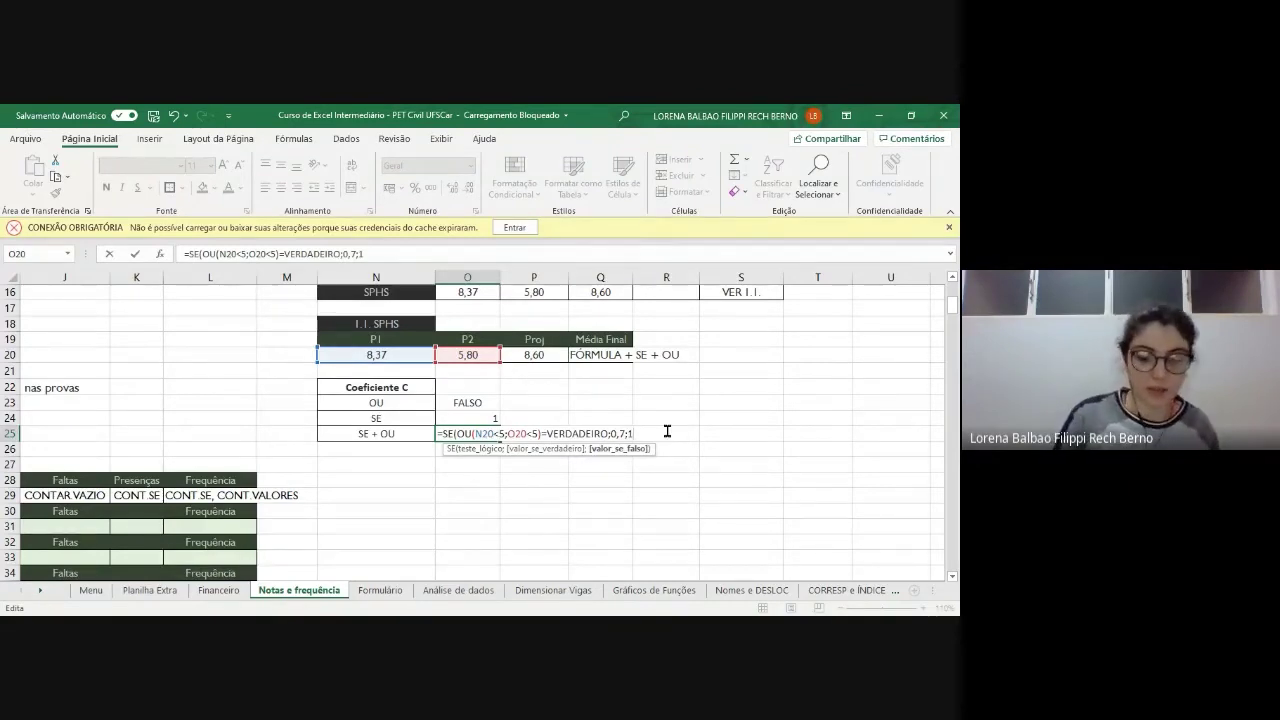
text())
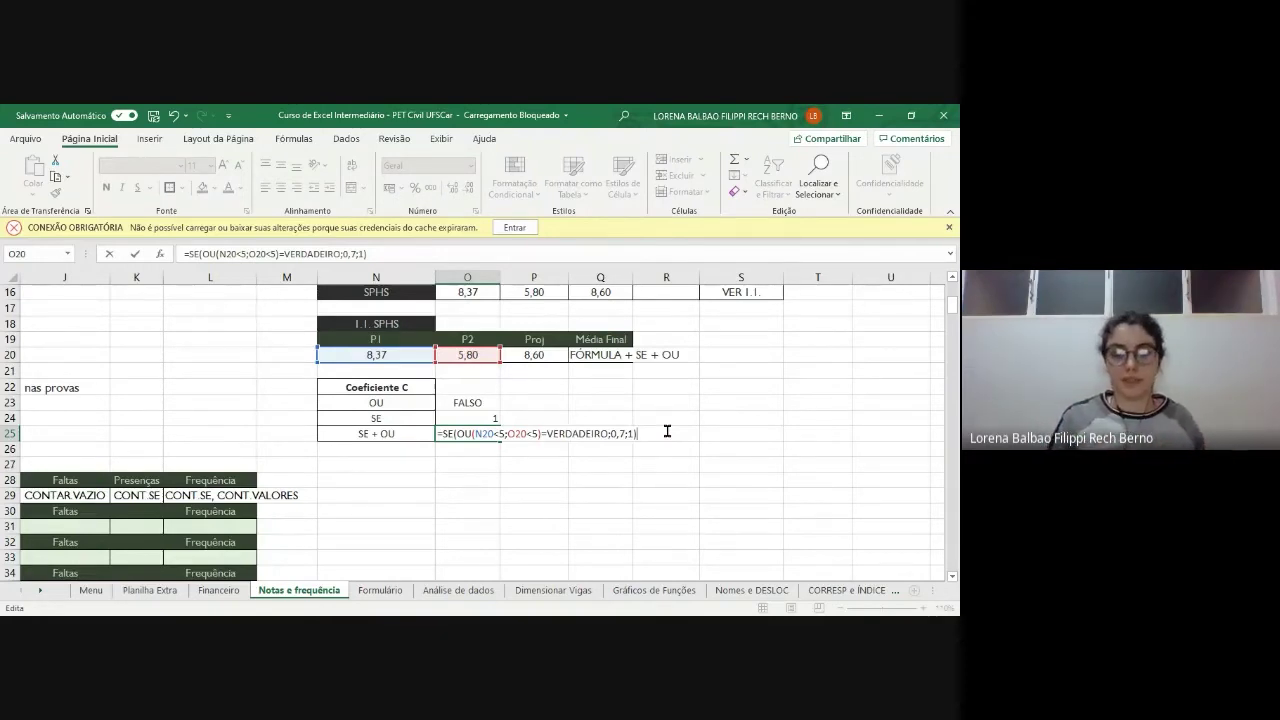
key(Return)
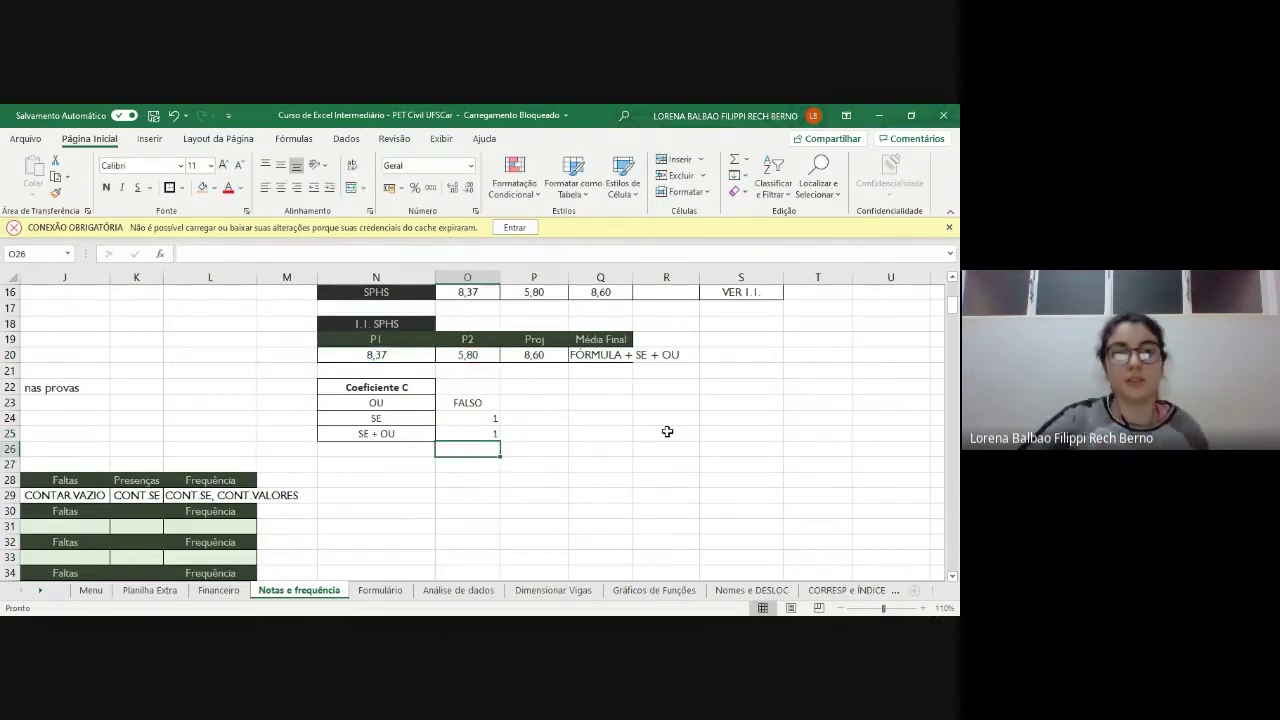
click(478, 434)
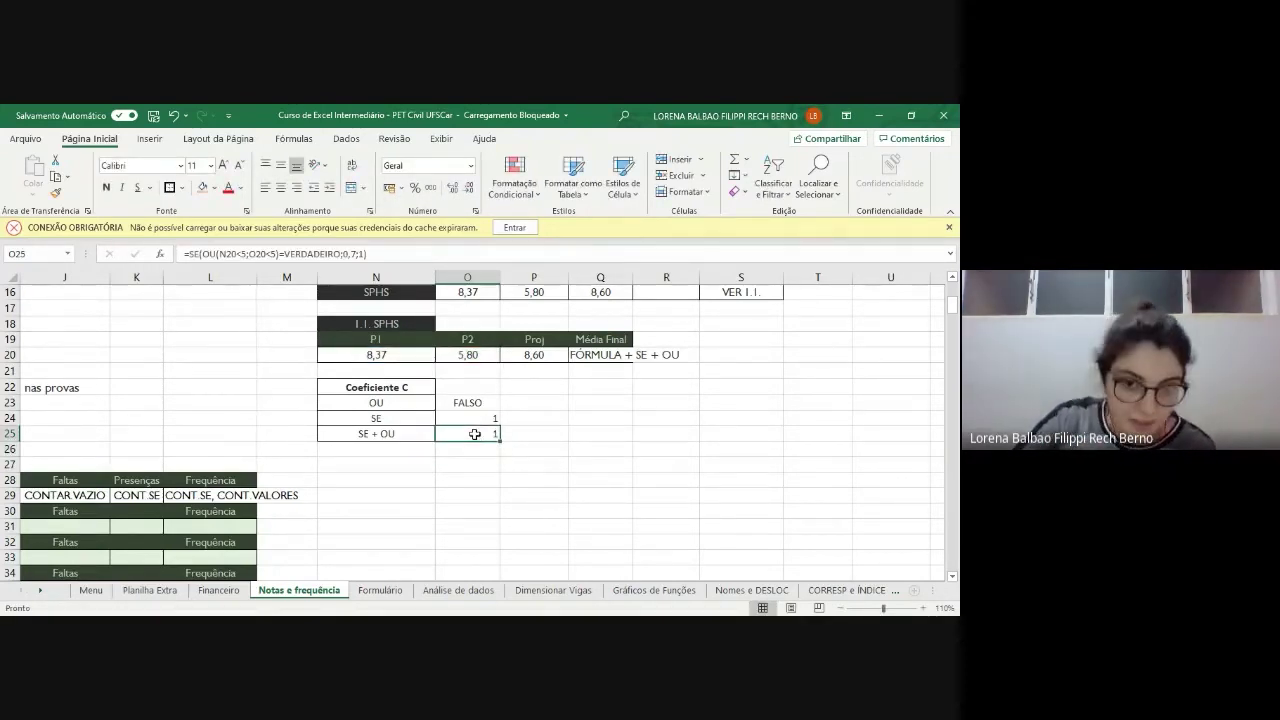
- Set the P2 grade in O20 to 4,30 to test the coefficient C formulas with a grade under 5
click(478, 355)
double_click(481, 355)
drag(481, 355, 444, 355)
text(4,30)
key(Return)
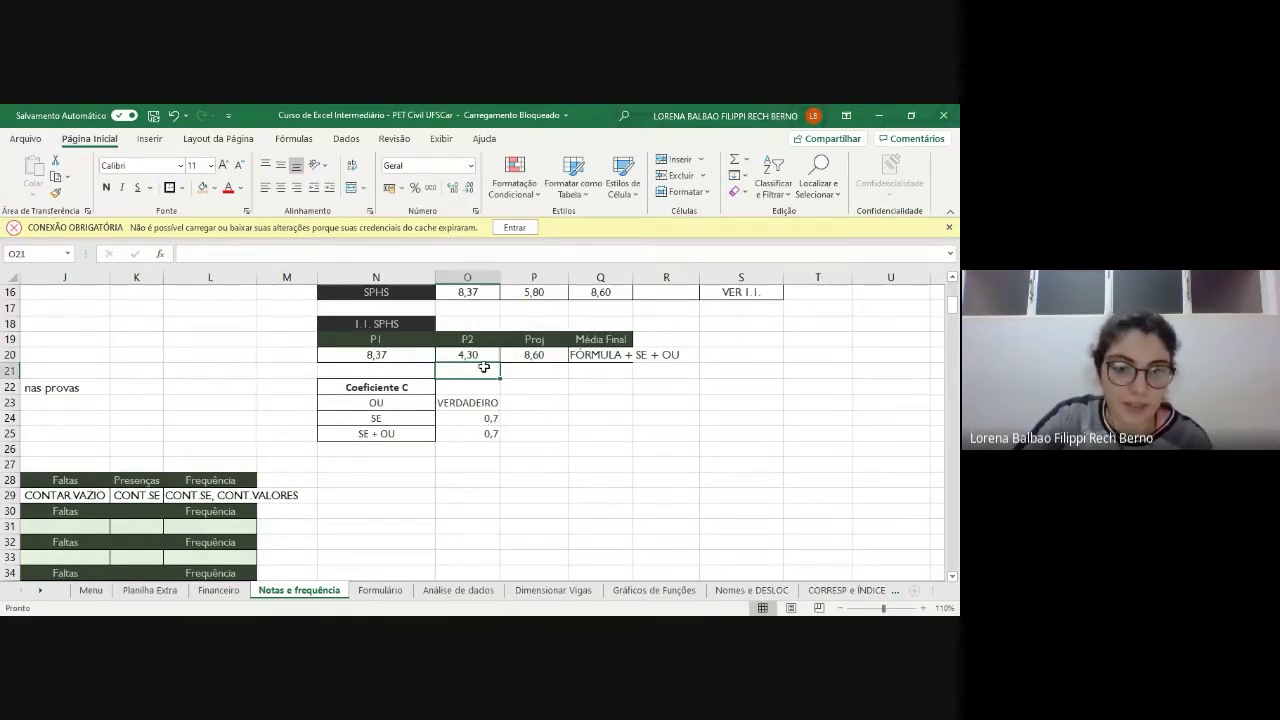
- Restore the P2 grade in O20 to 5,8
click(487, 354)
key(BackSpace)
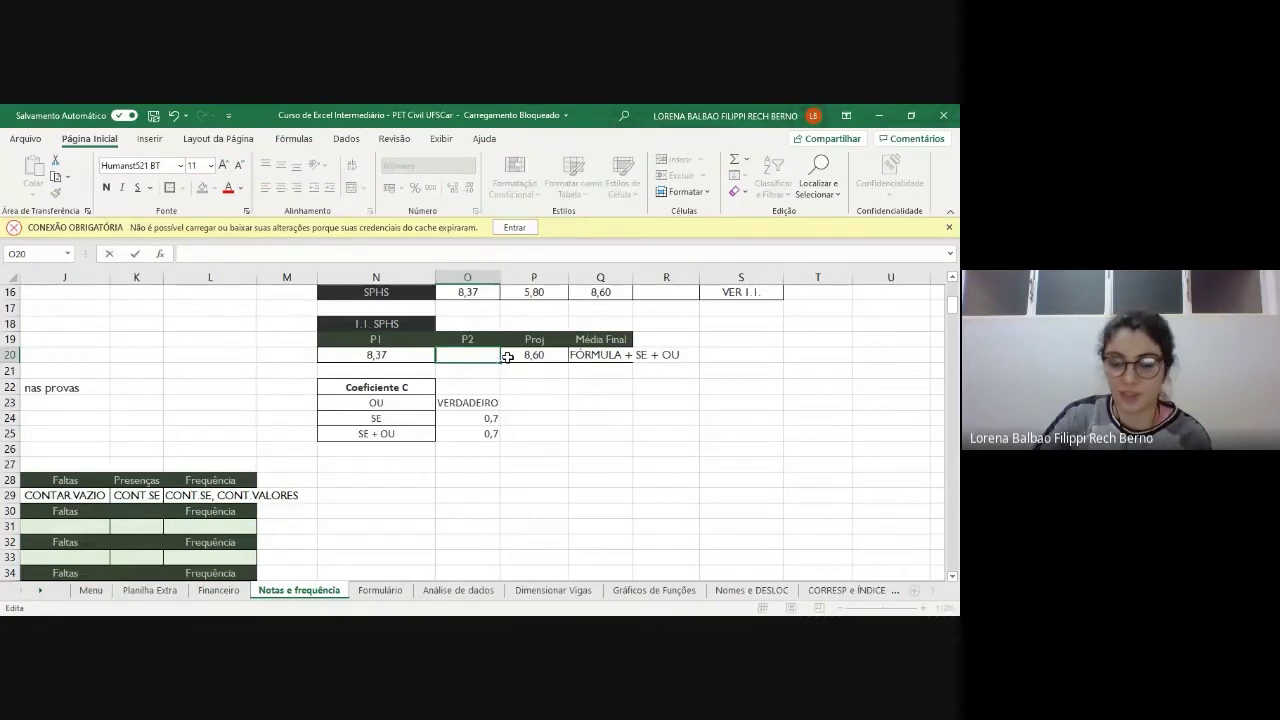
text(5,8)
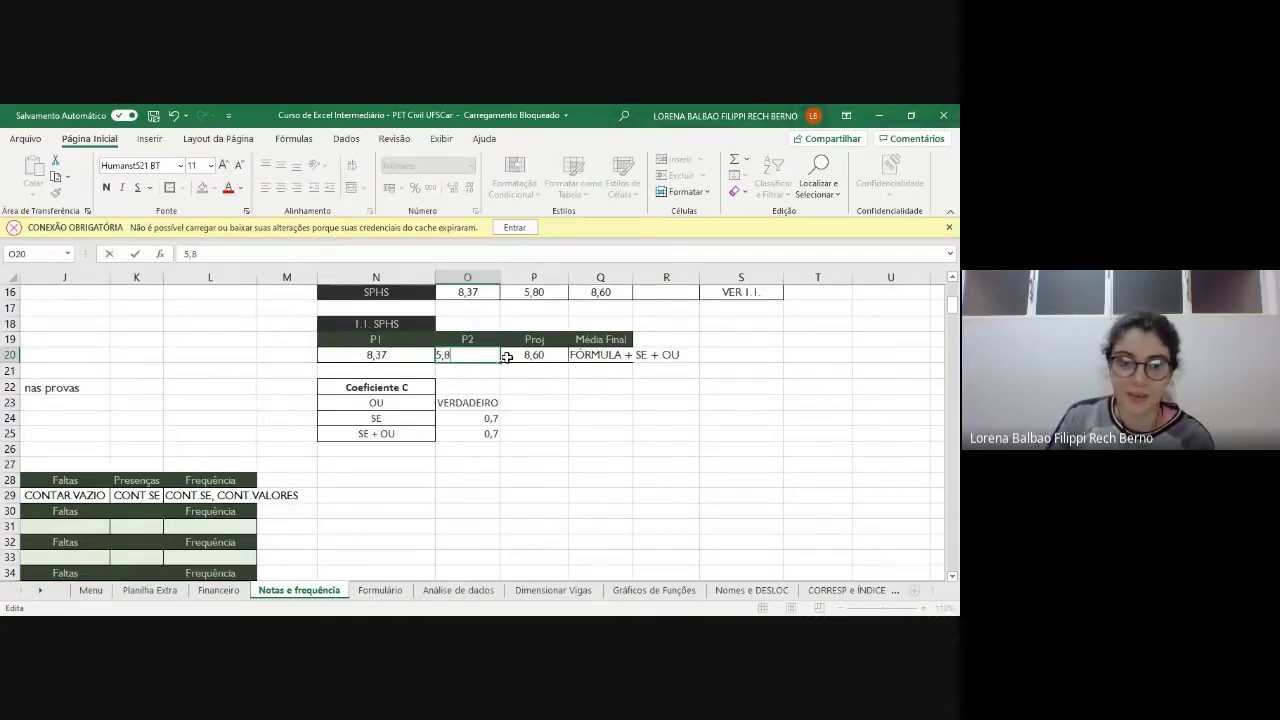
key(Return)
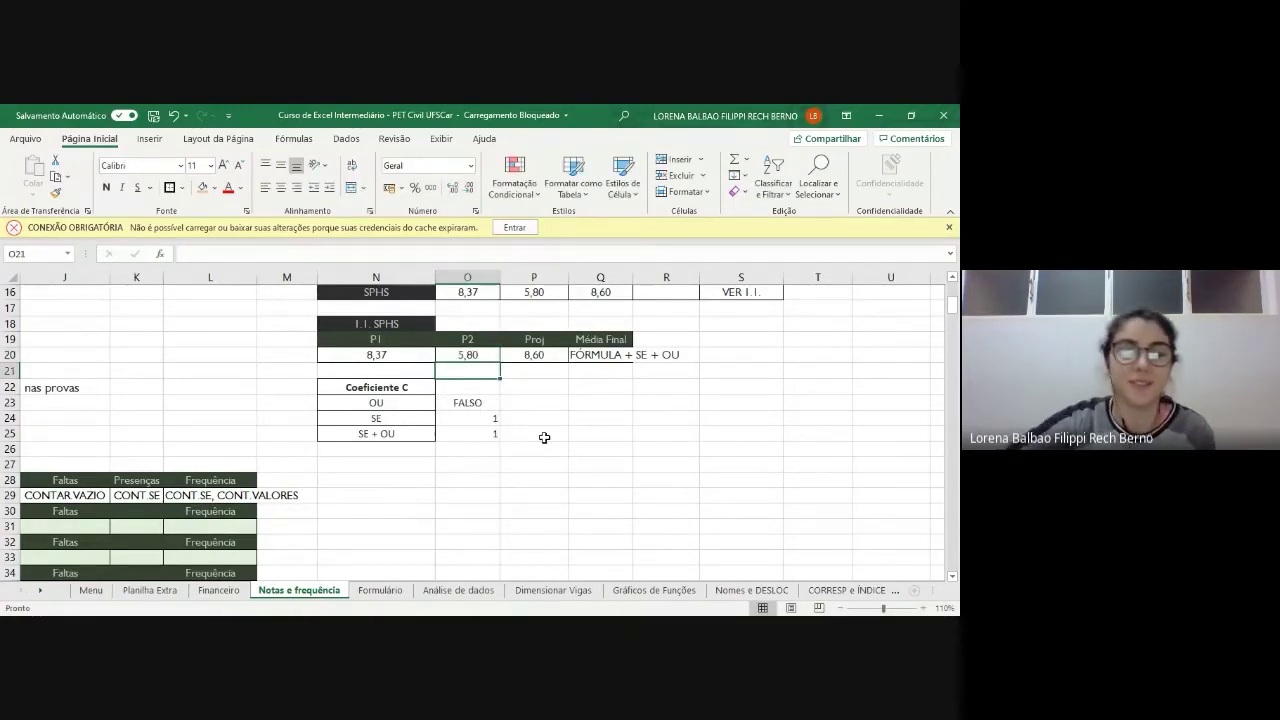
scroll(544, 437, down, 4)
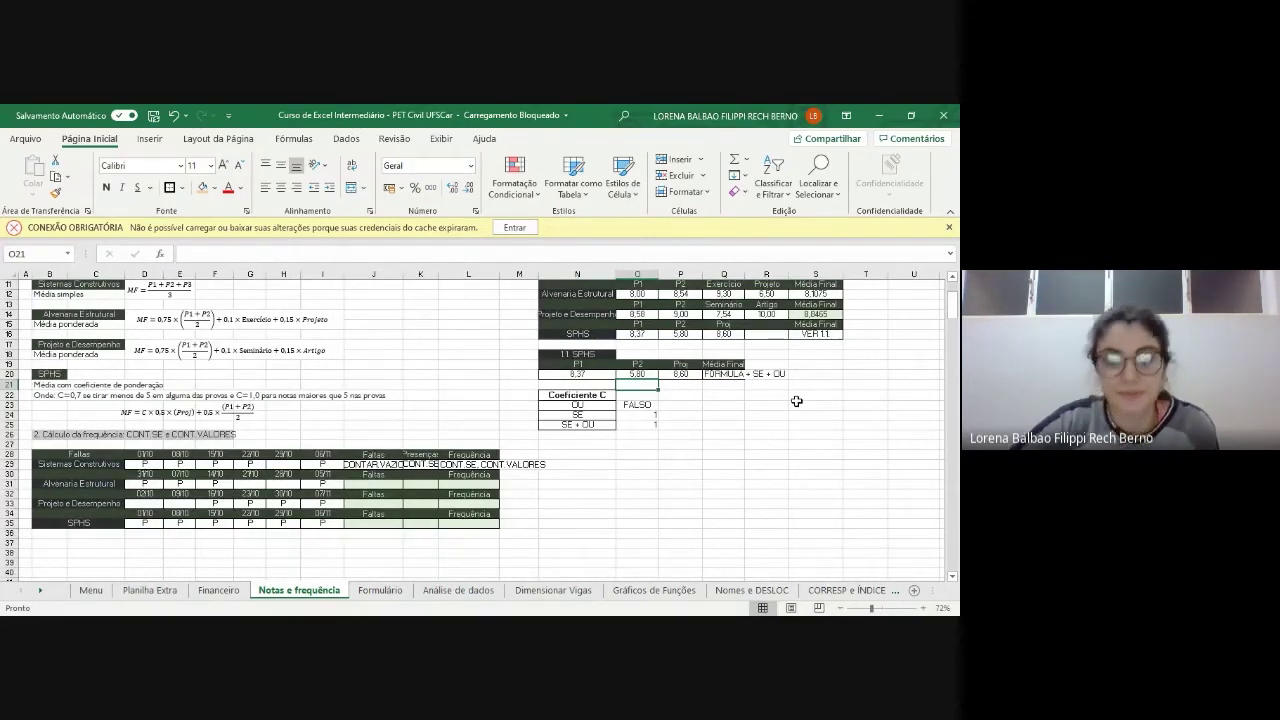
scroll(796, 401, right, 2)
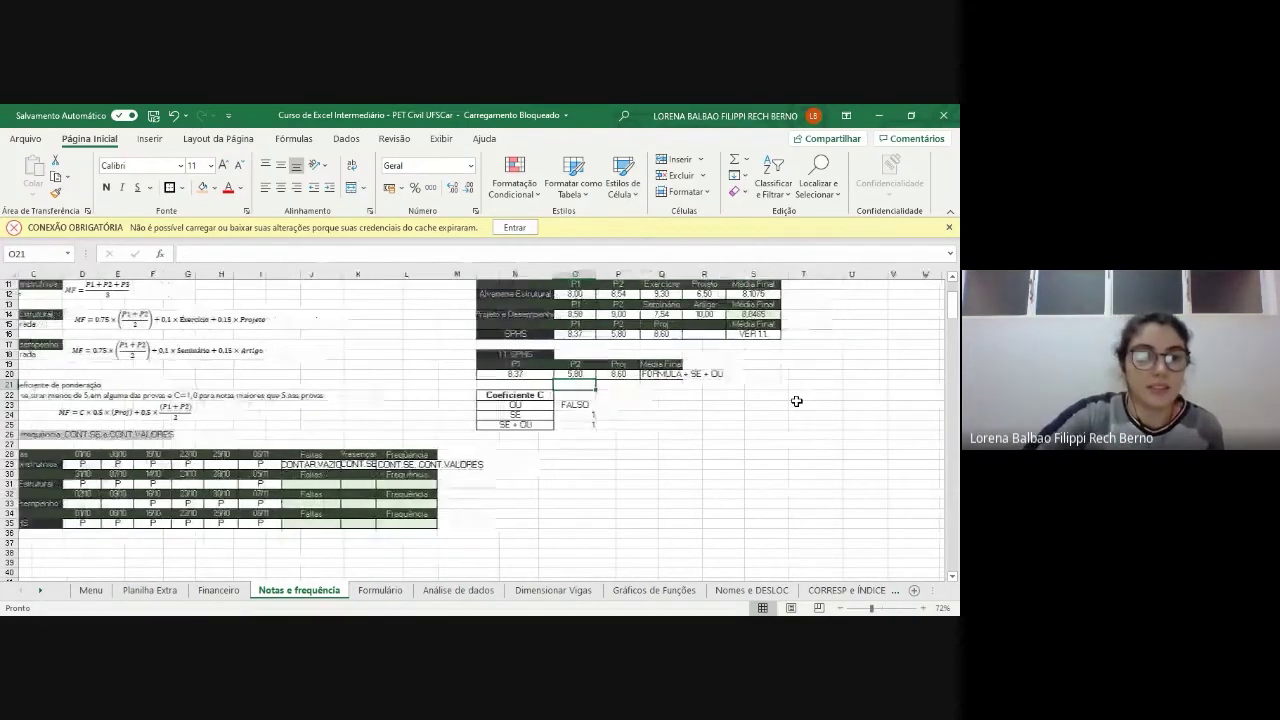
double_click(668, 376)
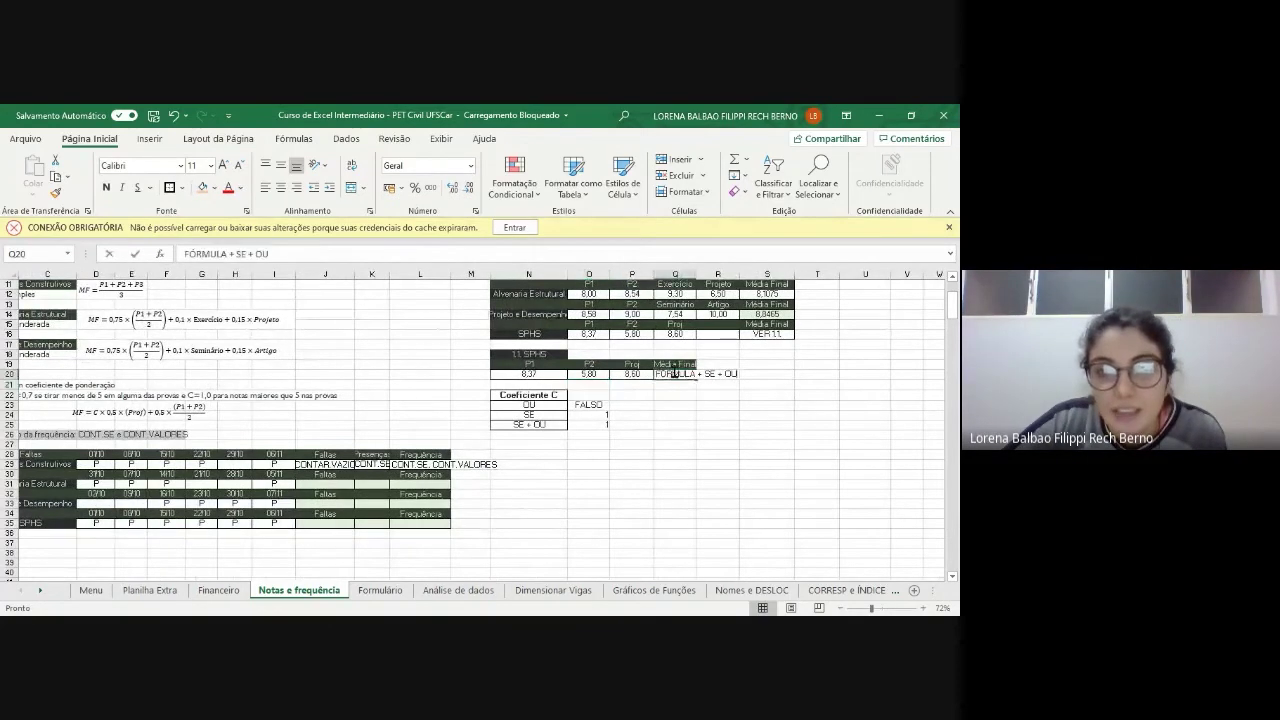
drag(655, 375, 752, 374)
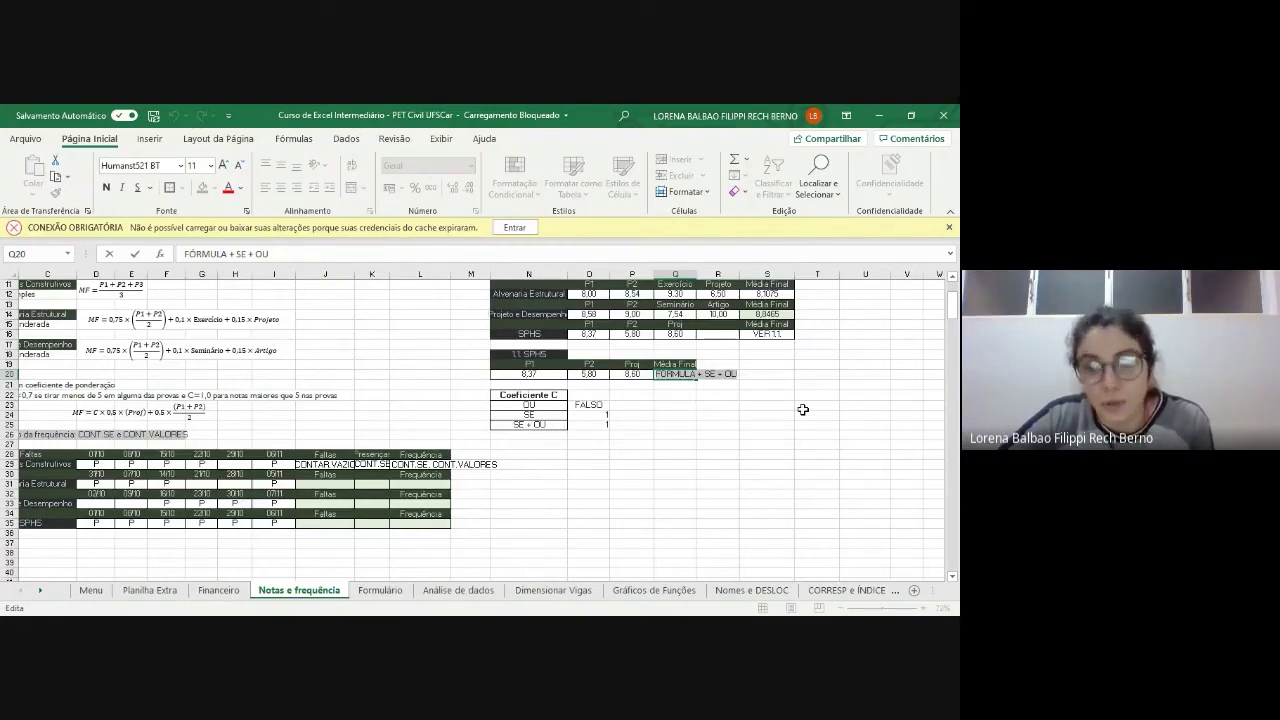
key(BackSpace)
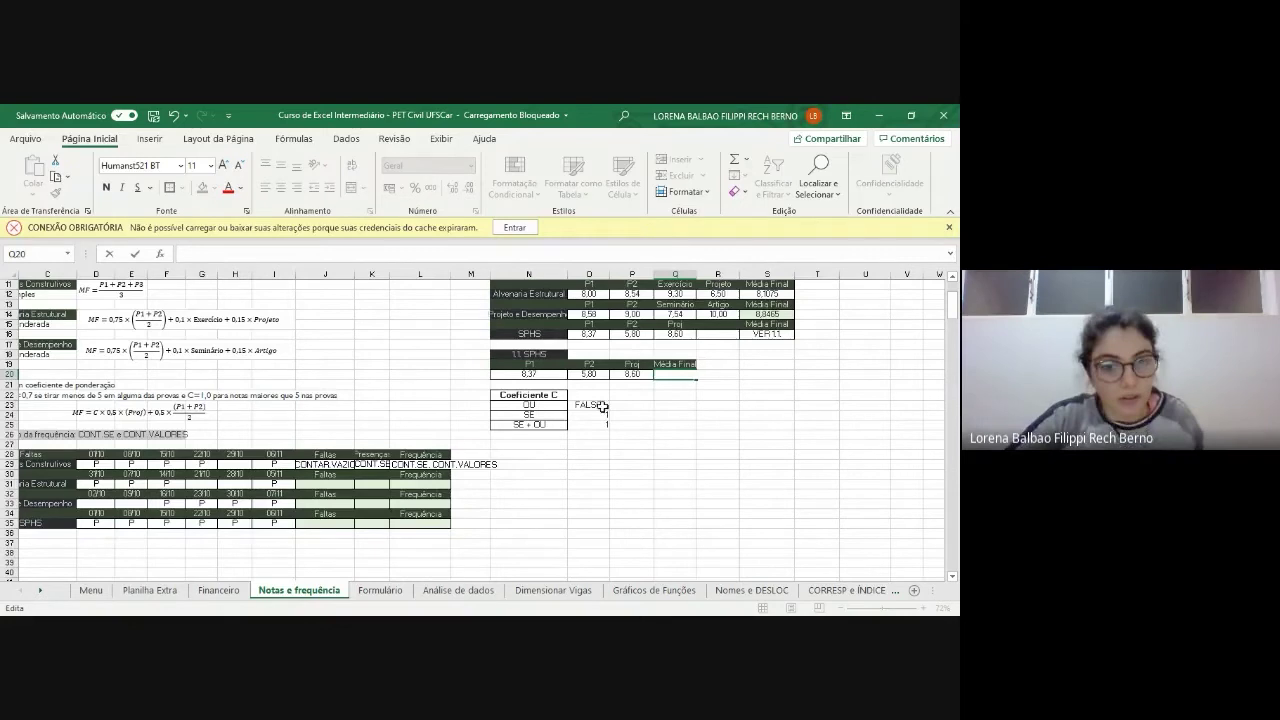
key(Escape)
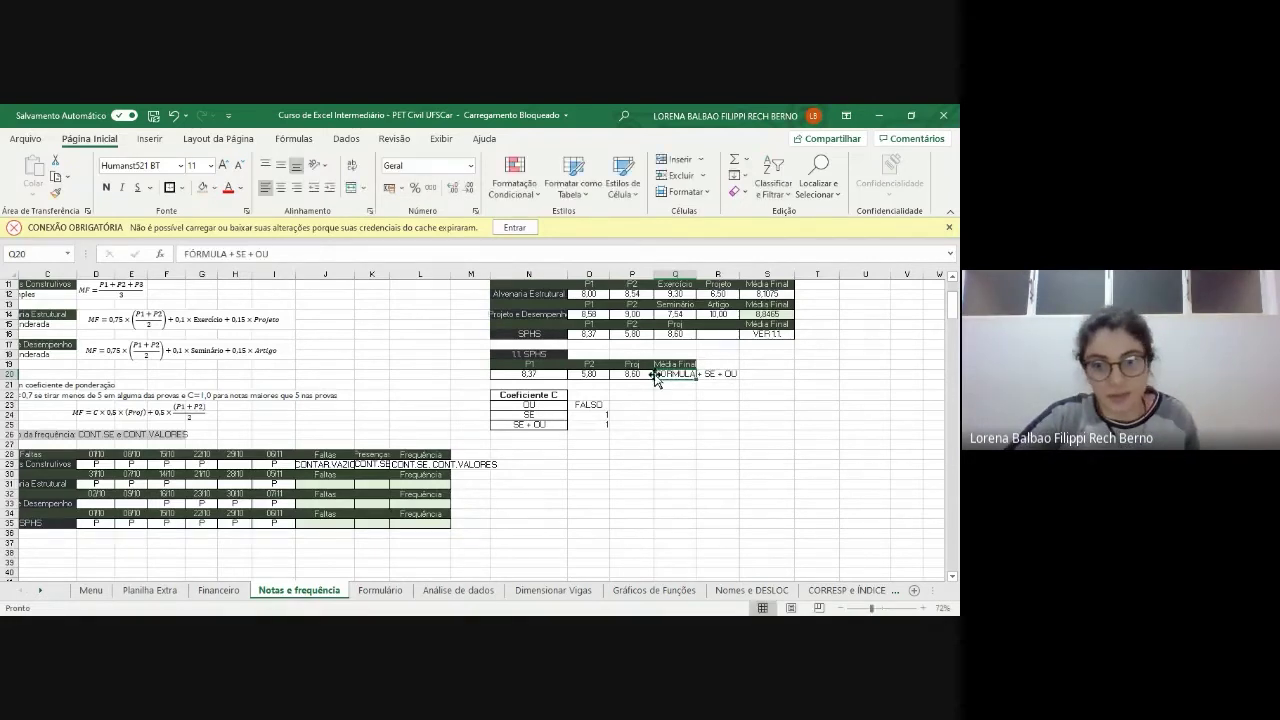
double_click(603, 424)
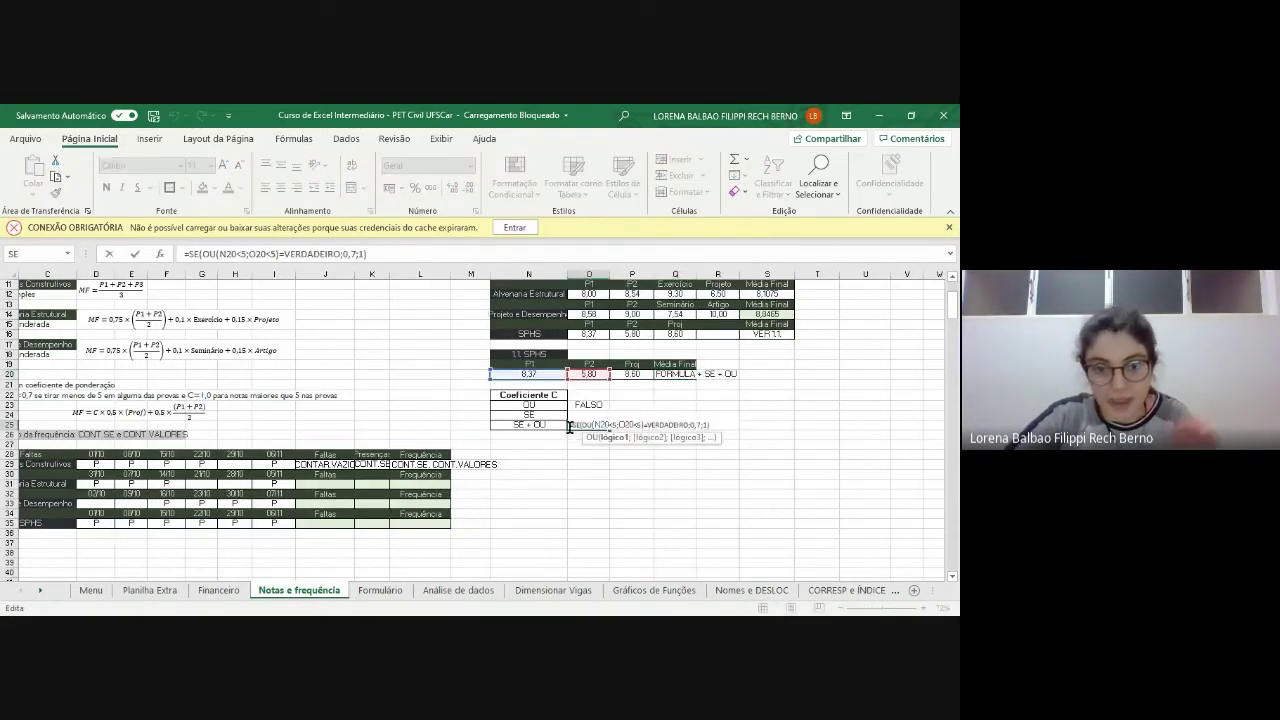
key(Escape)
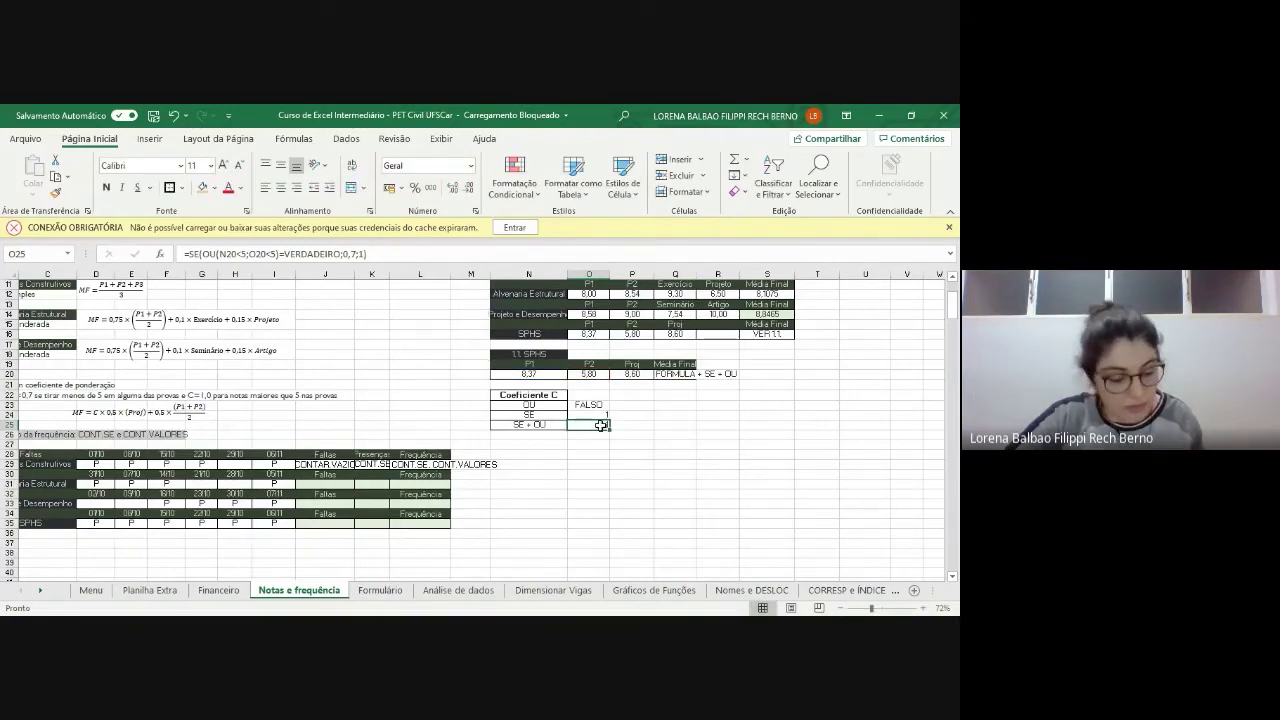
key(ctrl+c)
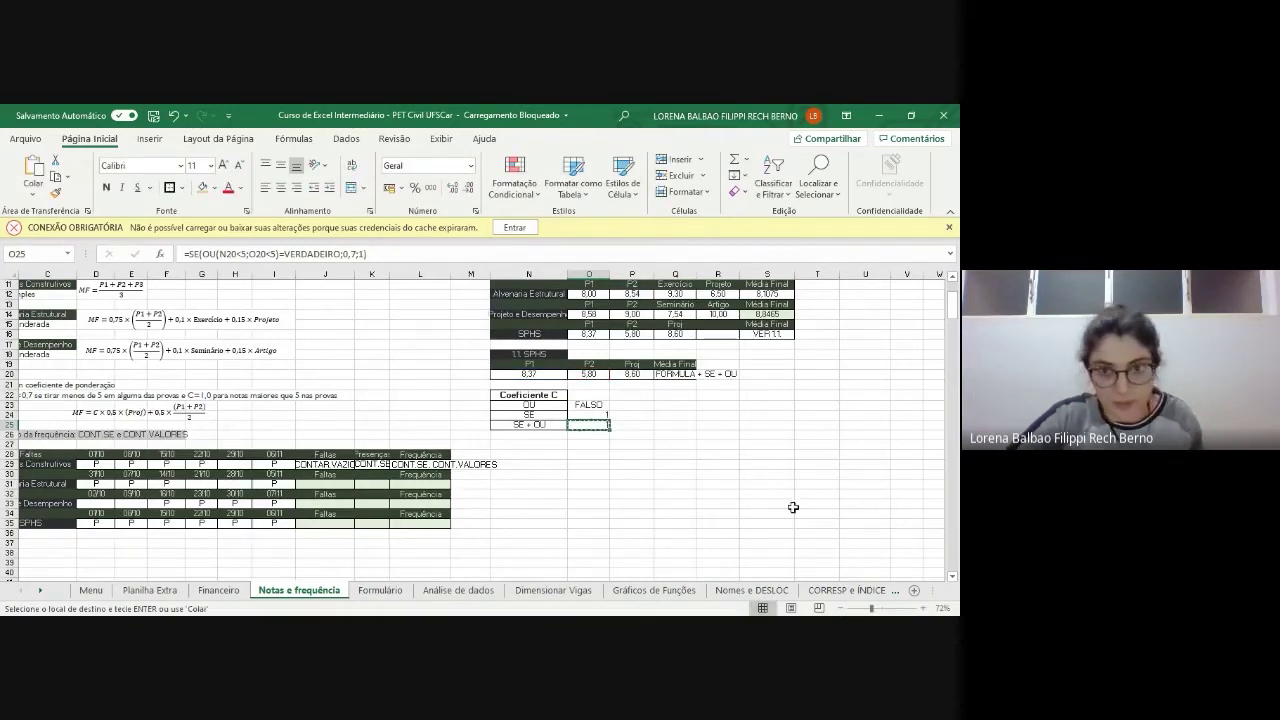
- Clear the placeholder text from SPHS's Média Final cell, Q20
double_click(676, 376)
key(Delete)
key(Delete)
key(Delete)
key(Delete)
key(Delete)
key(Delete)
key(Delete)
key(Delete)
key(Delete)
key(Delete)
key(Delete)
key(Delete)
key(Delete)
key(BackSpace)
key(BackSpace)
key(BackSpace)
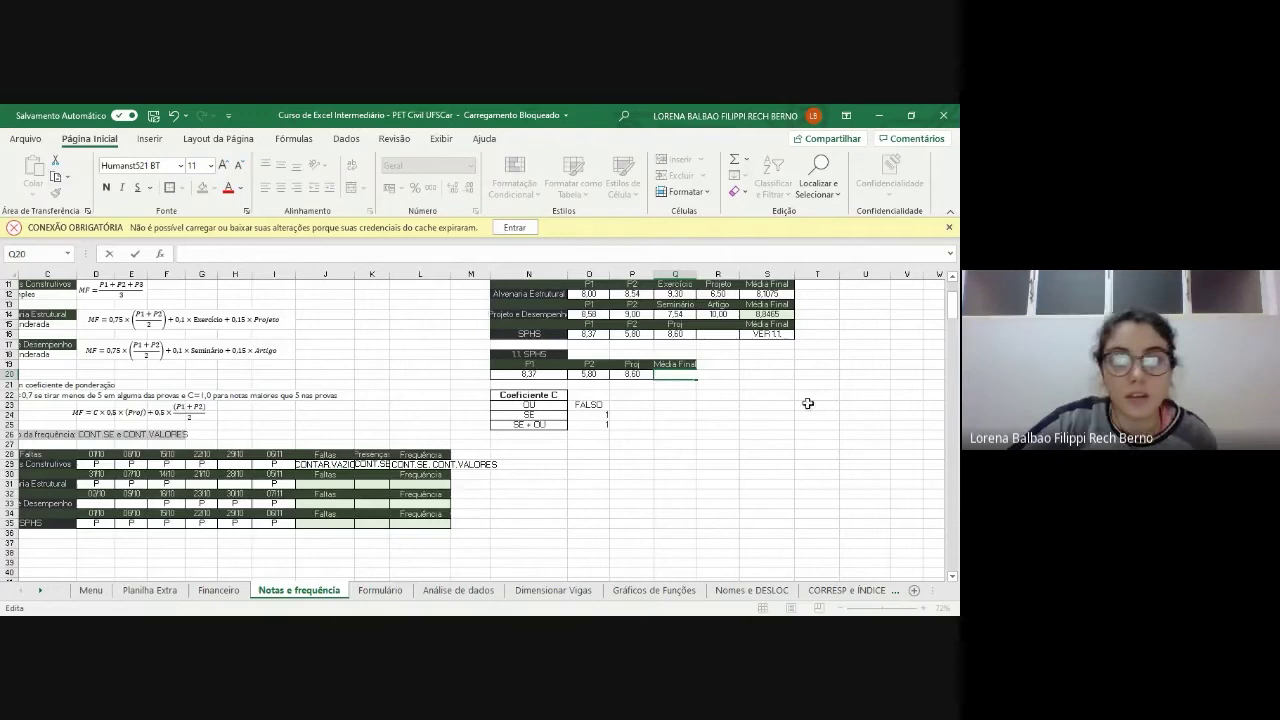
- Copy the SE + OU coefficient formula from O25 into the Média Final cell Q20
click(600, 424)
key(ctrl+c)
click(676, 373)
key(ctrl+v)
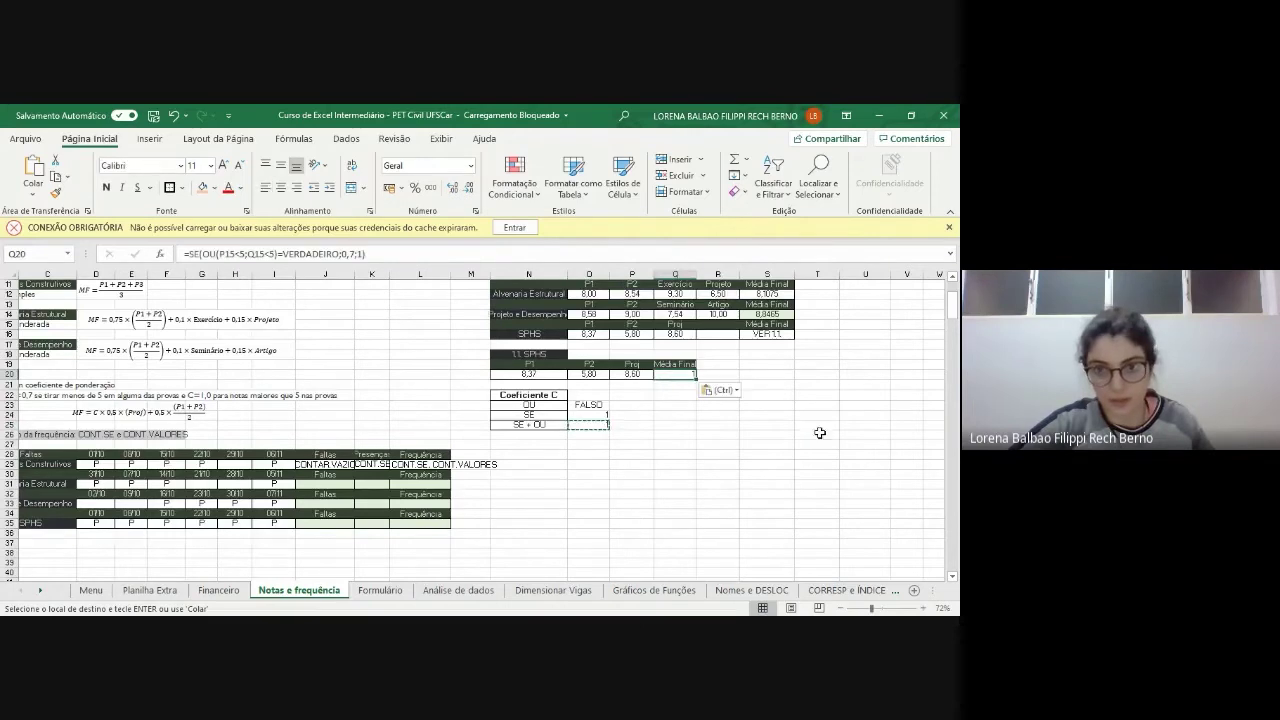
- Enclose the SE function in Q20 in parentheses and multiply it by 0,5 and the Proj grade in P20
double_click(682, 374)
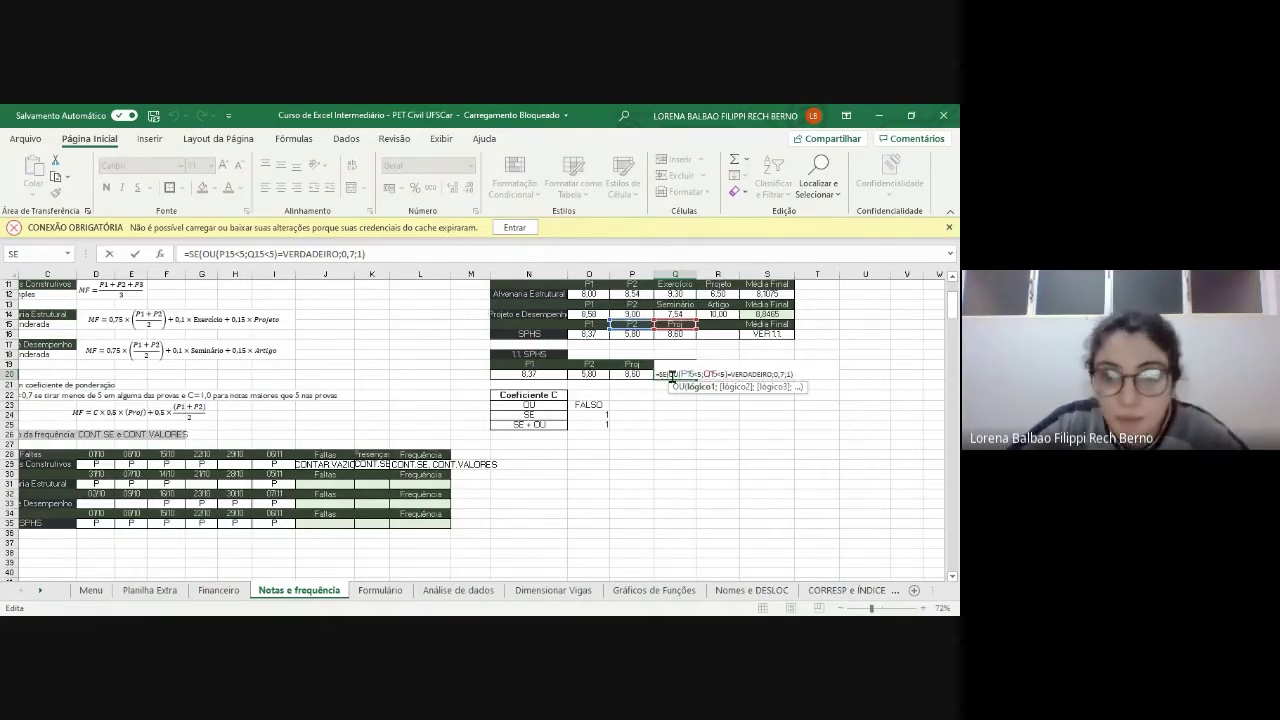
click(660, 372)
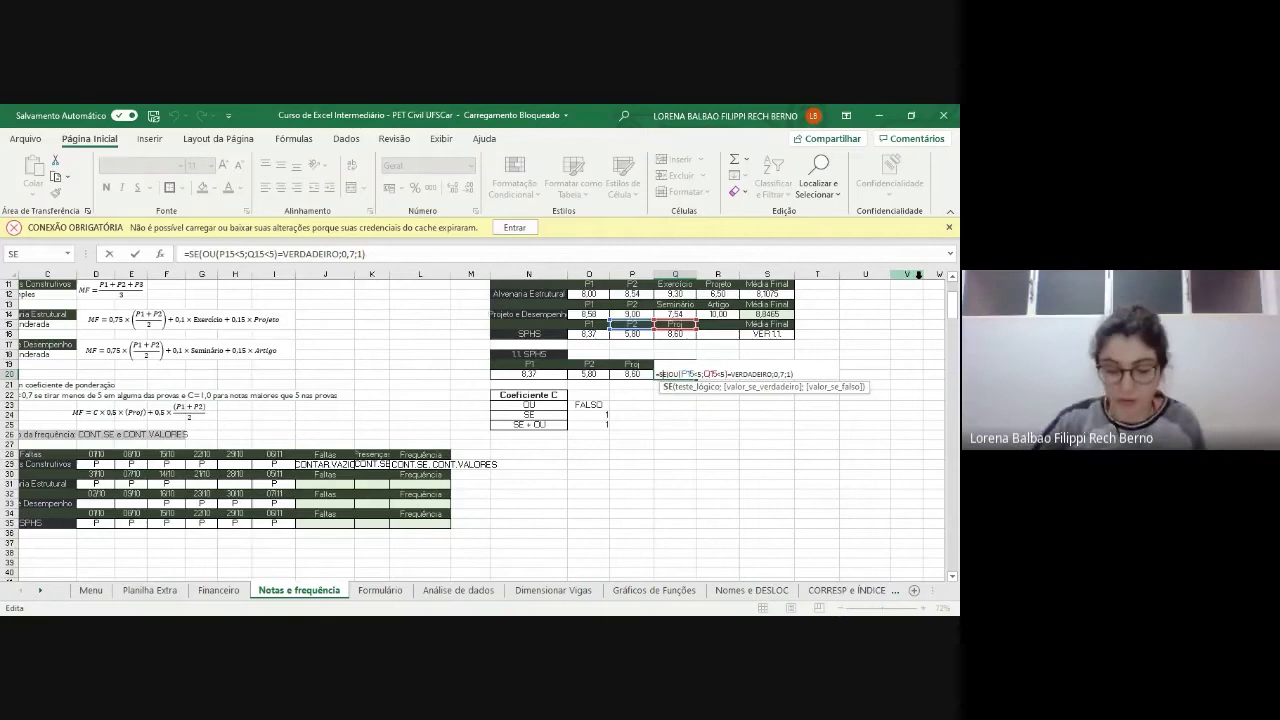
text(()
key(Right)
key(Right)
key(Right)
key(Right)
key(Right)
key(Right)
key(Right)
key(Right)
key(Right)
key(Right)
key(Right)
key(Right)
key(Right)
key(Right)
key(Right)
key(Right)
key(Right)
key(Right)
key(Right)
key(Right)
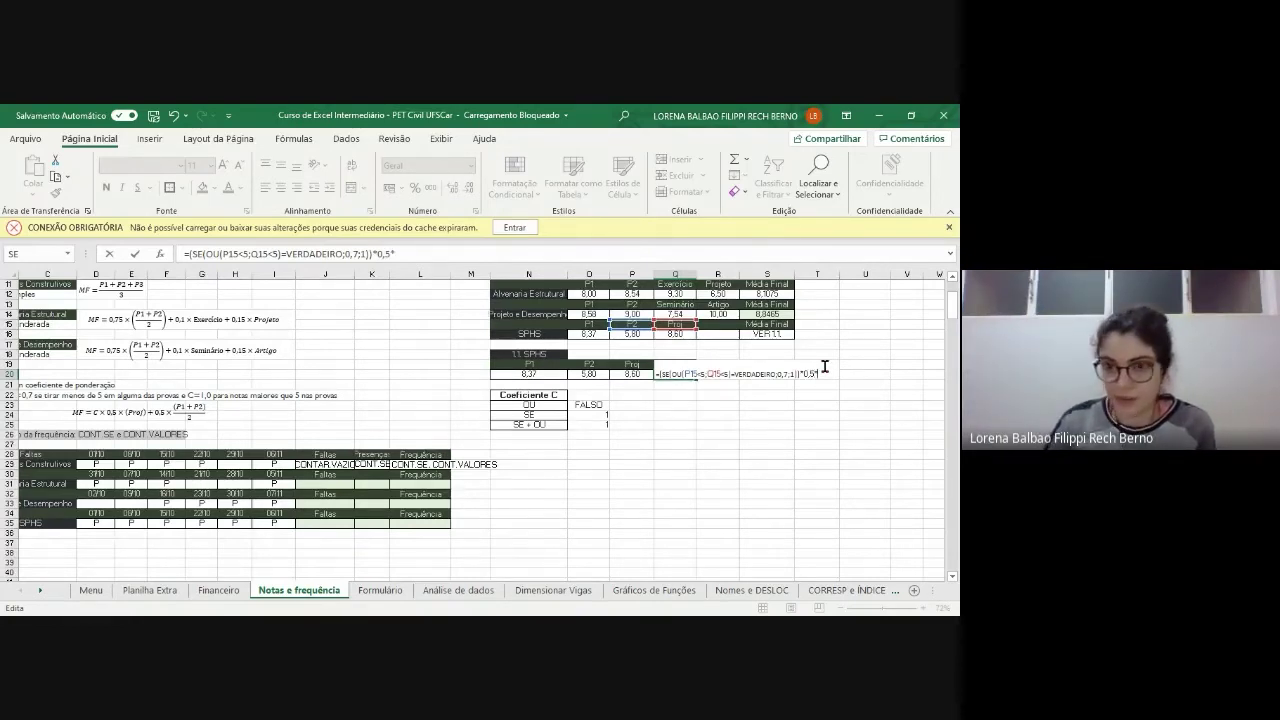
click(625, 374)
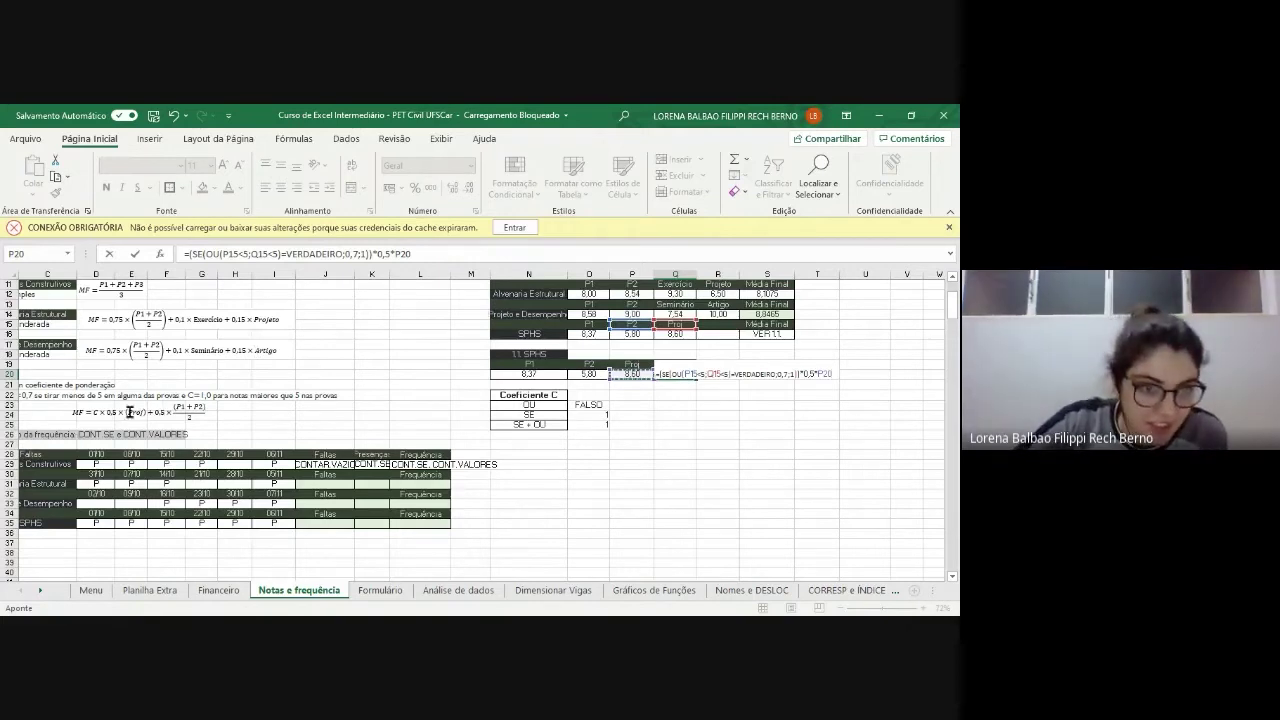
- Extend the Q20 formula with 0,5 times the MÉDIA of the P1 and P2 grades, N20:O20
text(+0,5*M)
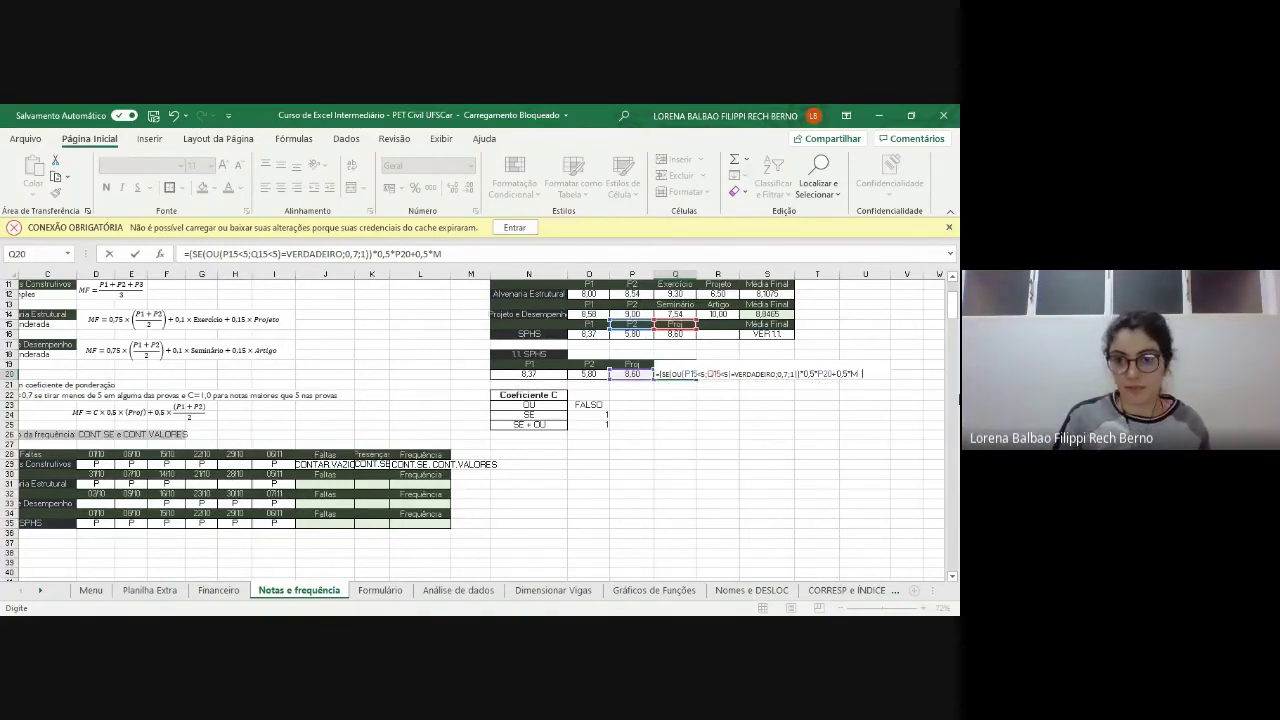
text(ÉDI)
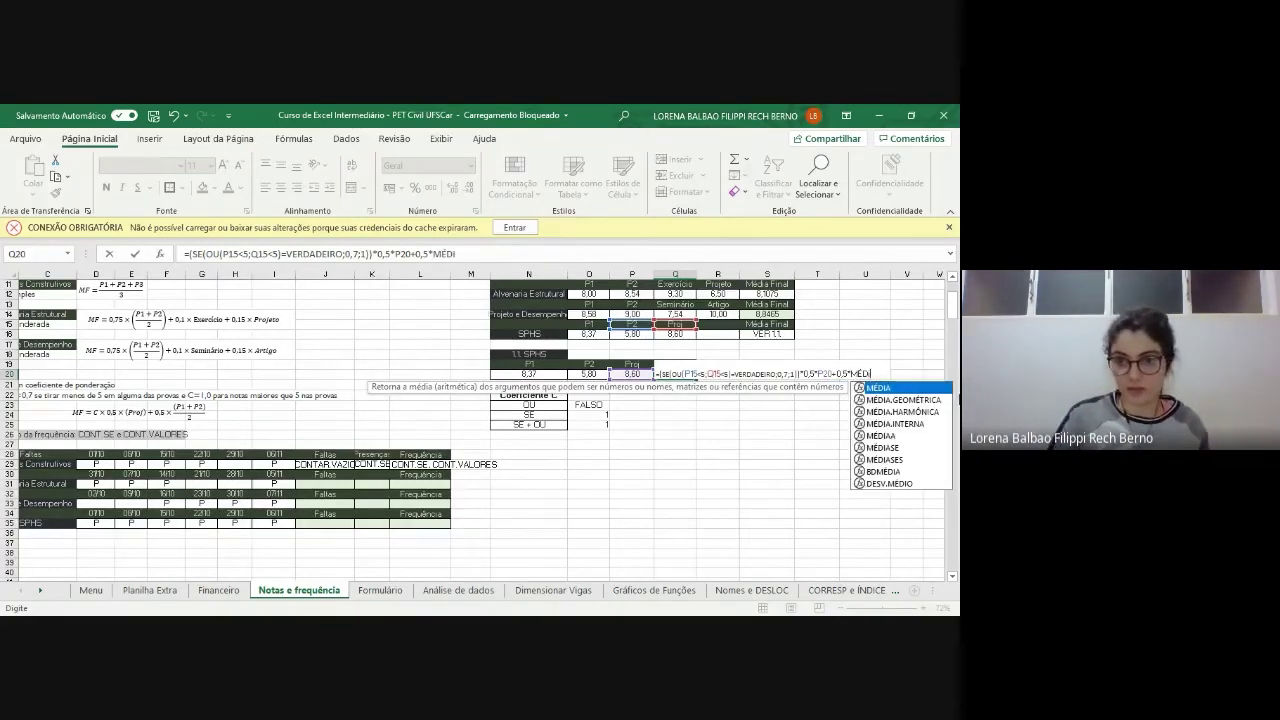
key(Tab)
drag(505, 375, 595, 376)
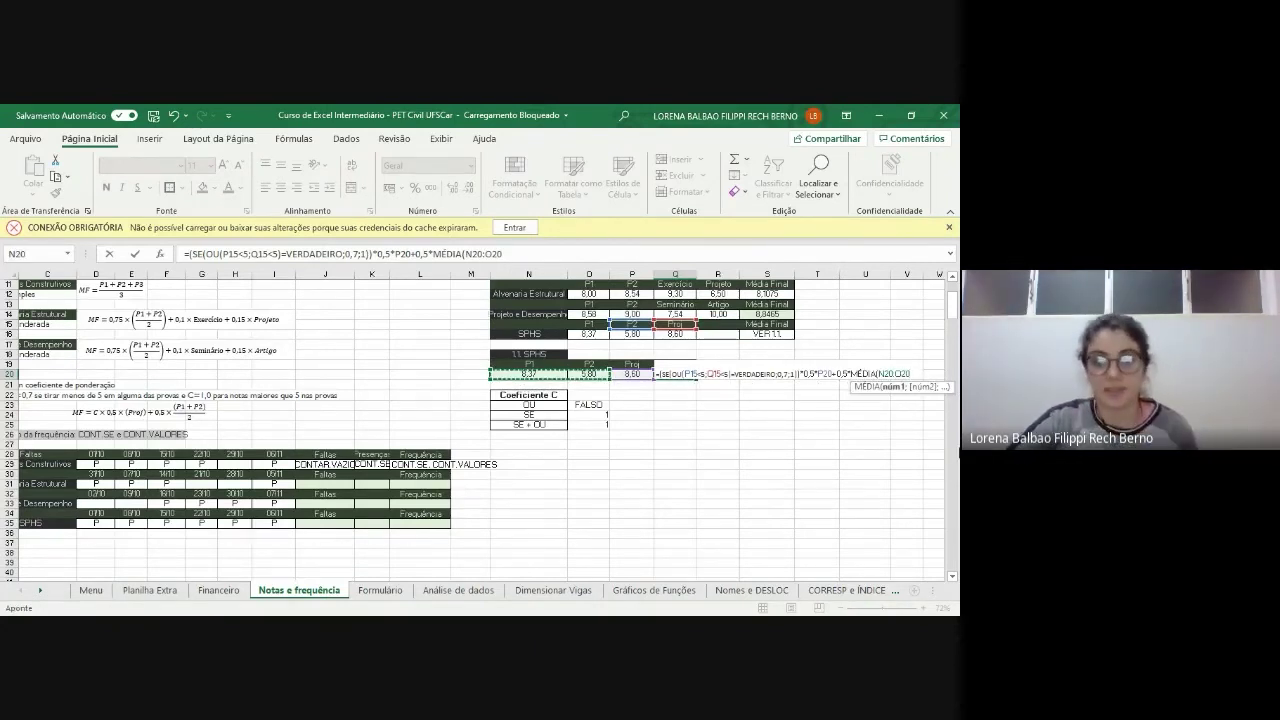
- Replace the MÉDIA range in Q20 with separate references to the two exam grades, N20;O20
key(BackSpace)
key(BackSpace)
key(BackSpace)
key(BackSpace)
key(BackSpace)
key(BackSpace)
key(BackSpace)
click(544, 375)
text(;)
click(578, 371)
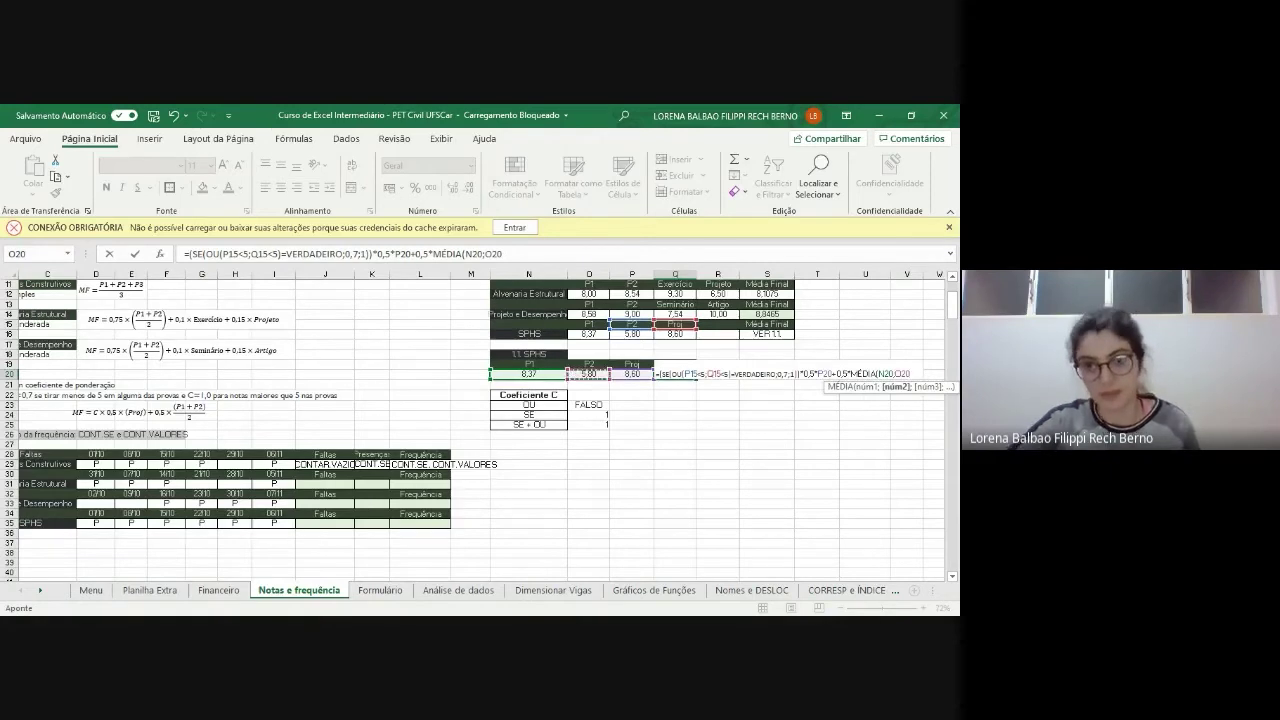
- Restore N20:O20 as the MÉDIA range in the Q20 formula, then close and enter the formula
key(BackSpace)
key(BackSpace)
key(BackSpace)
key(BackSpace)
key(BackSpace)
key(BackSpace)
key(BackSpace)
drag(545, 378, 595, 375)
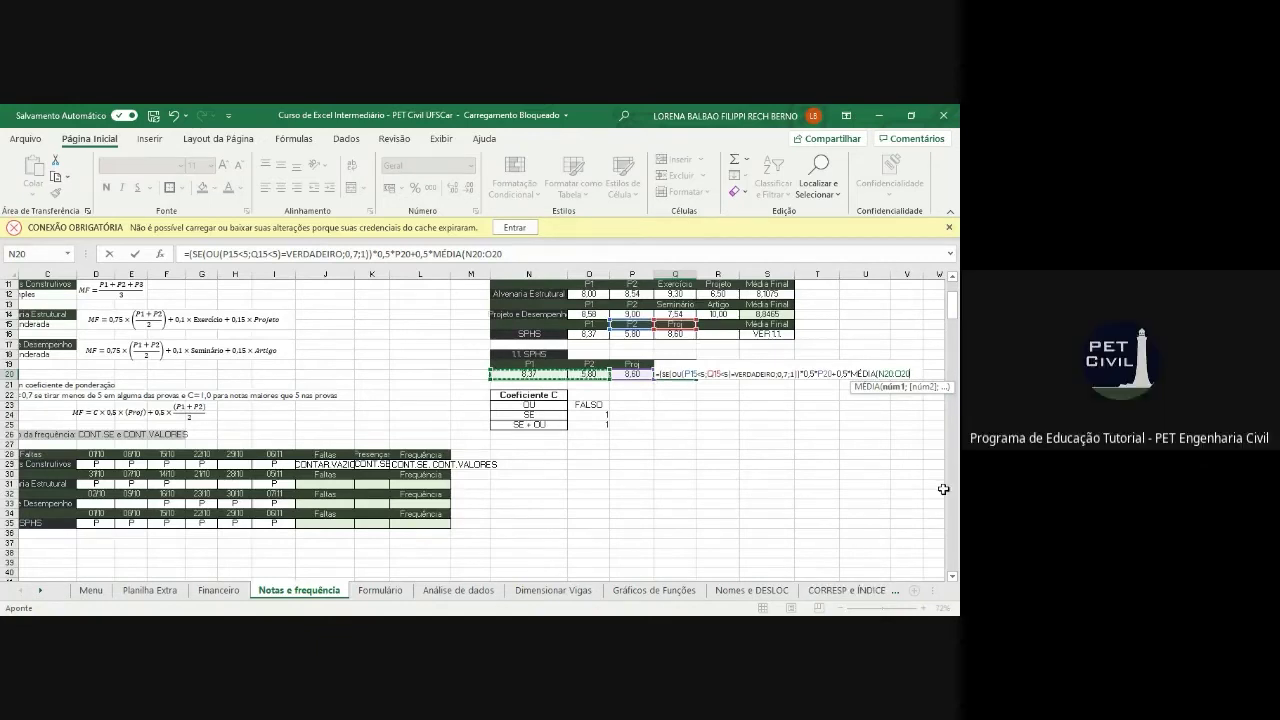
text())
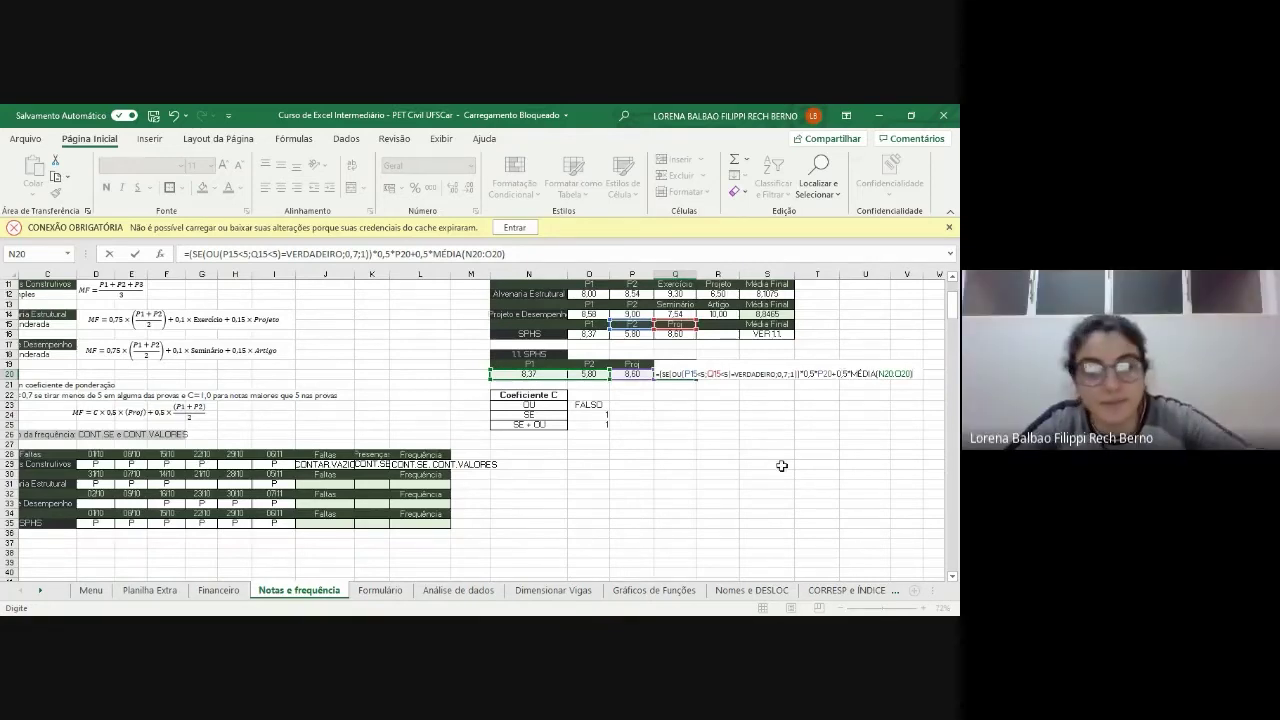
key(Return)
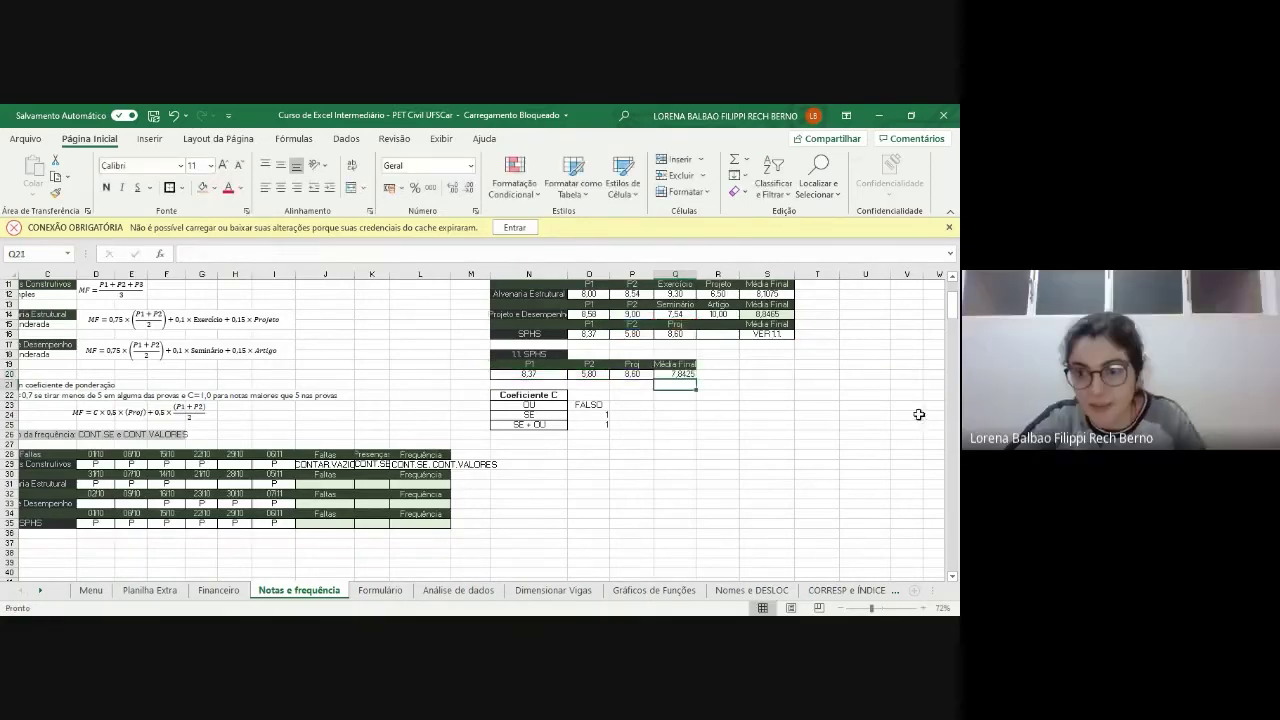
- Examine the complete Média Final formula in Q20, from its SE + OU coefficient to the MÉDIA term
scroll(828, 377, up, 1)
scroll(760, 368, up, 5)
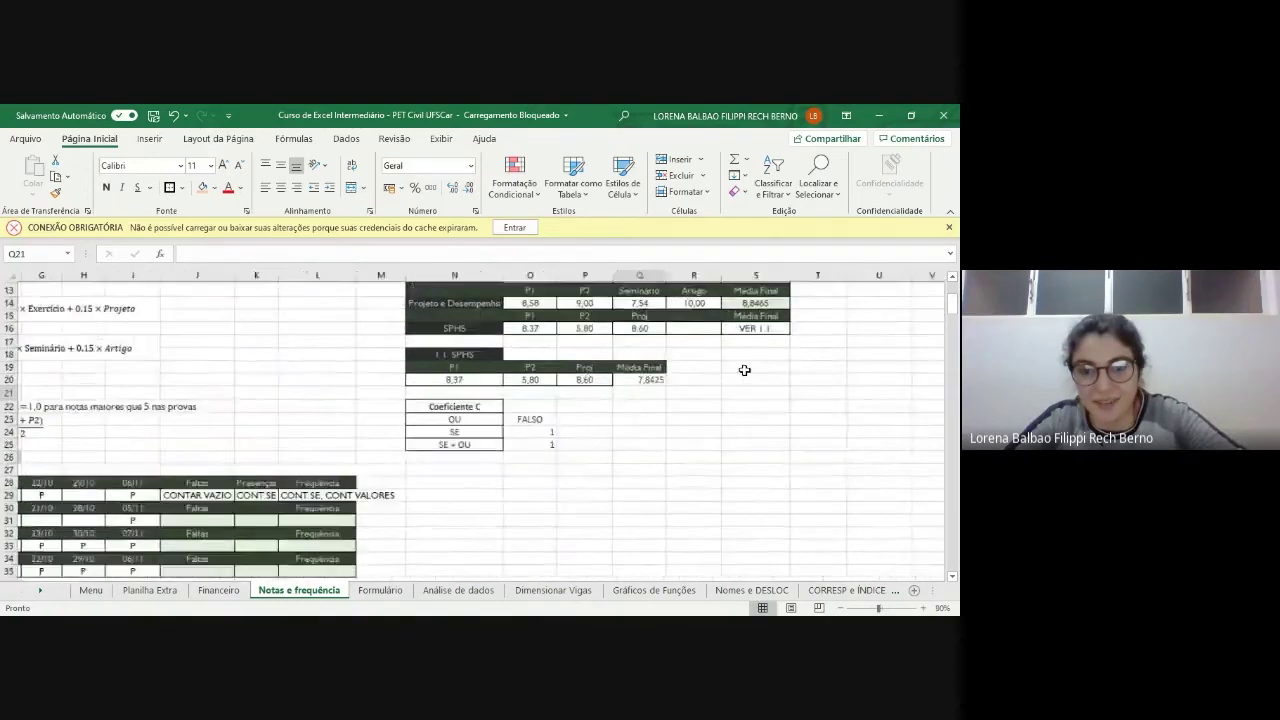
double_click(597, 403)
click(740, 424)
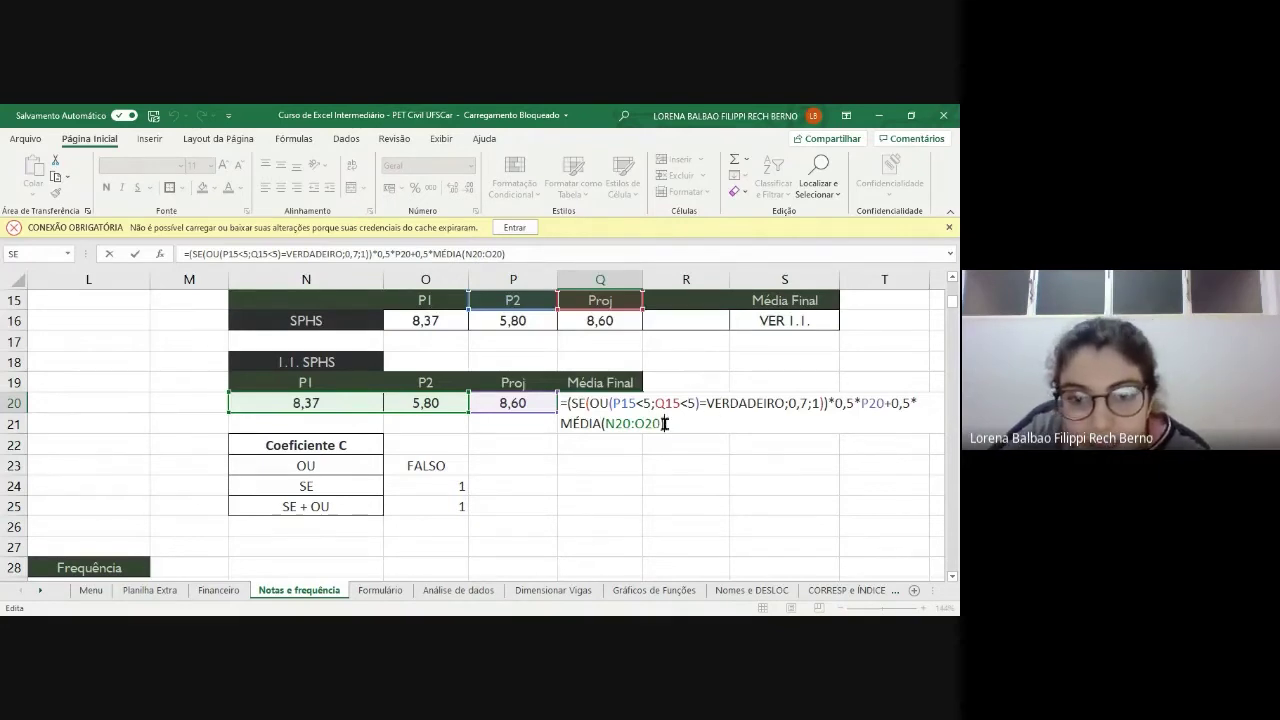
drag(670, 423, 549, 420)
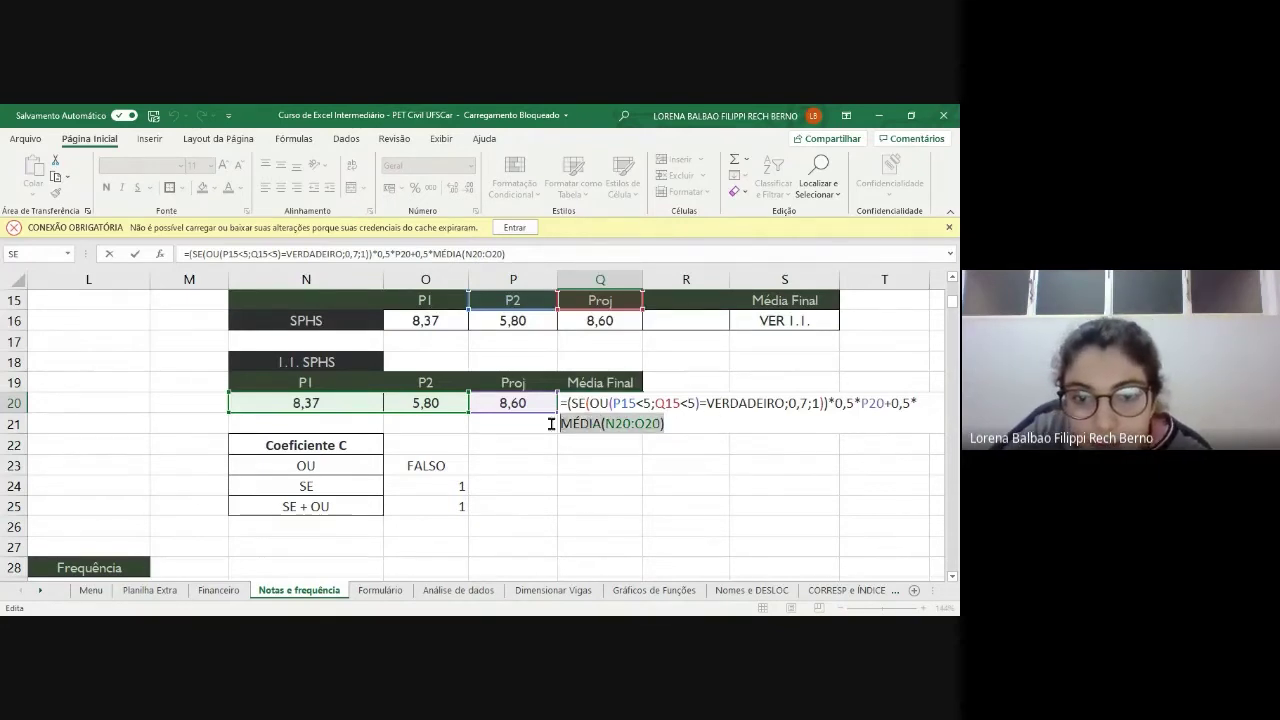
click(828, 402)
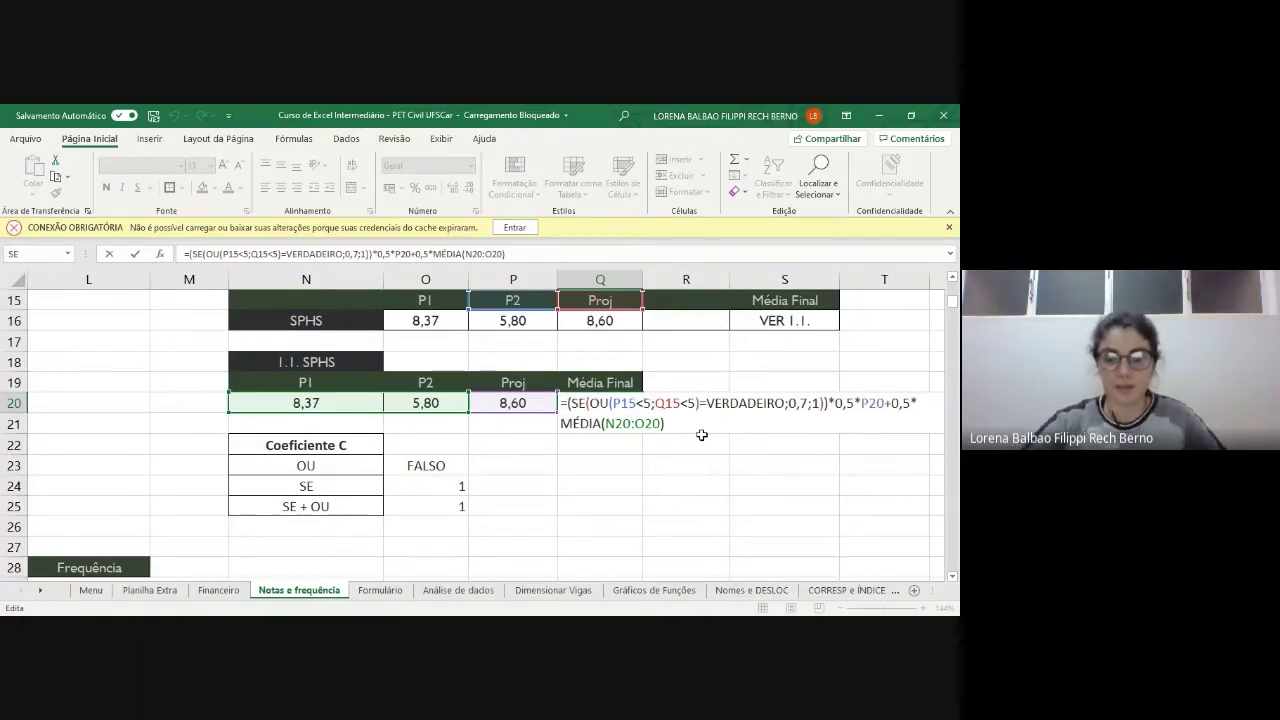
key(Return)
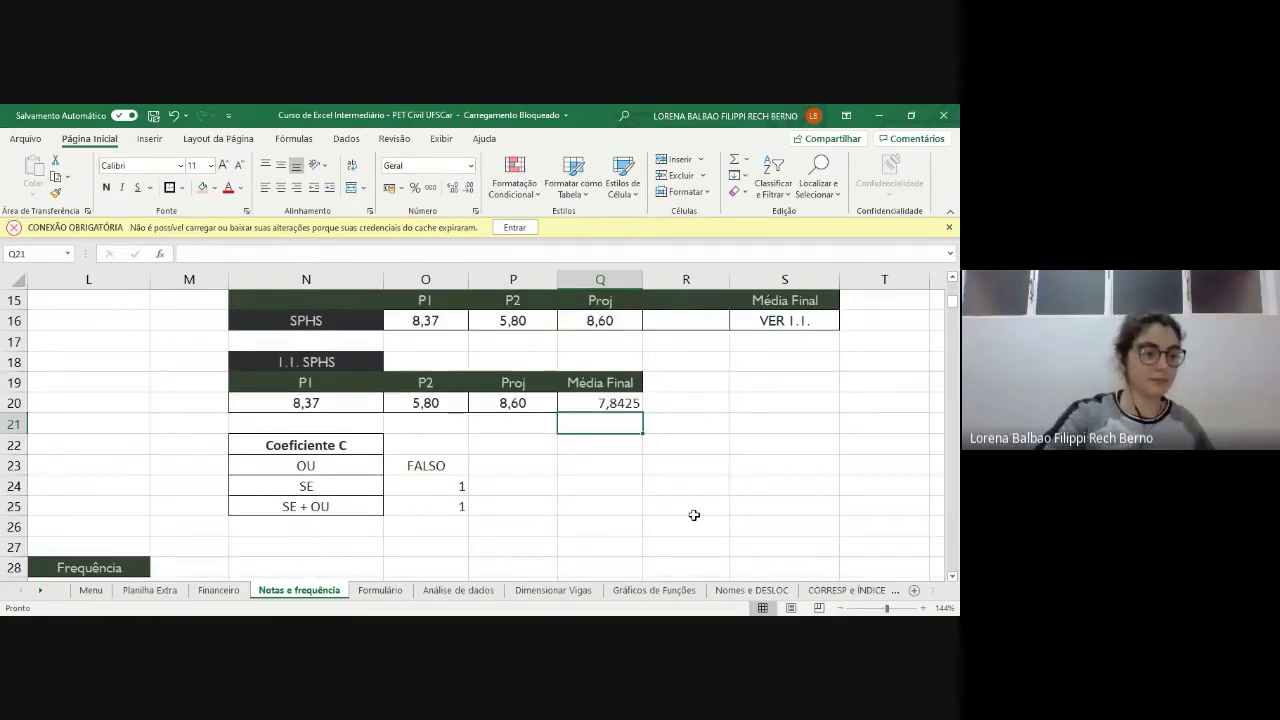
scroll(694, 515, down, 4)
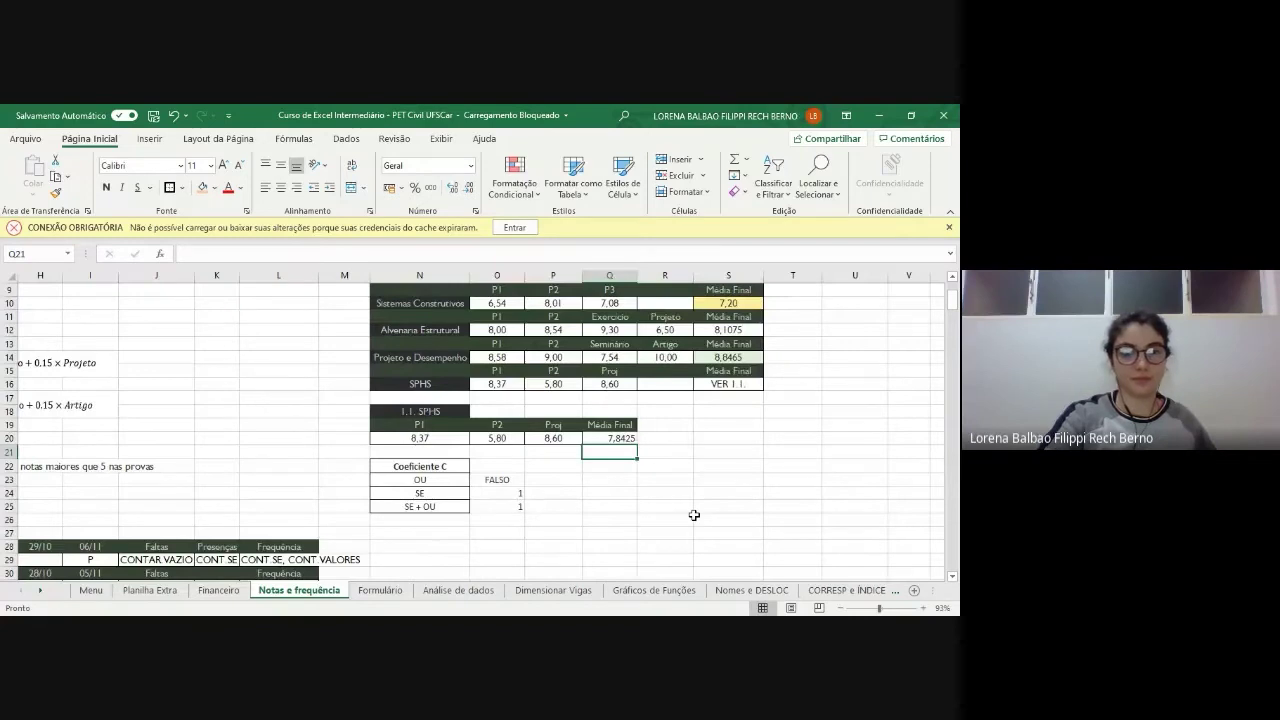
scroll(694, 515, down, 2)
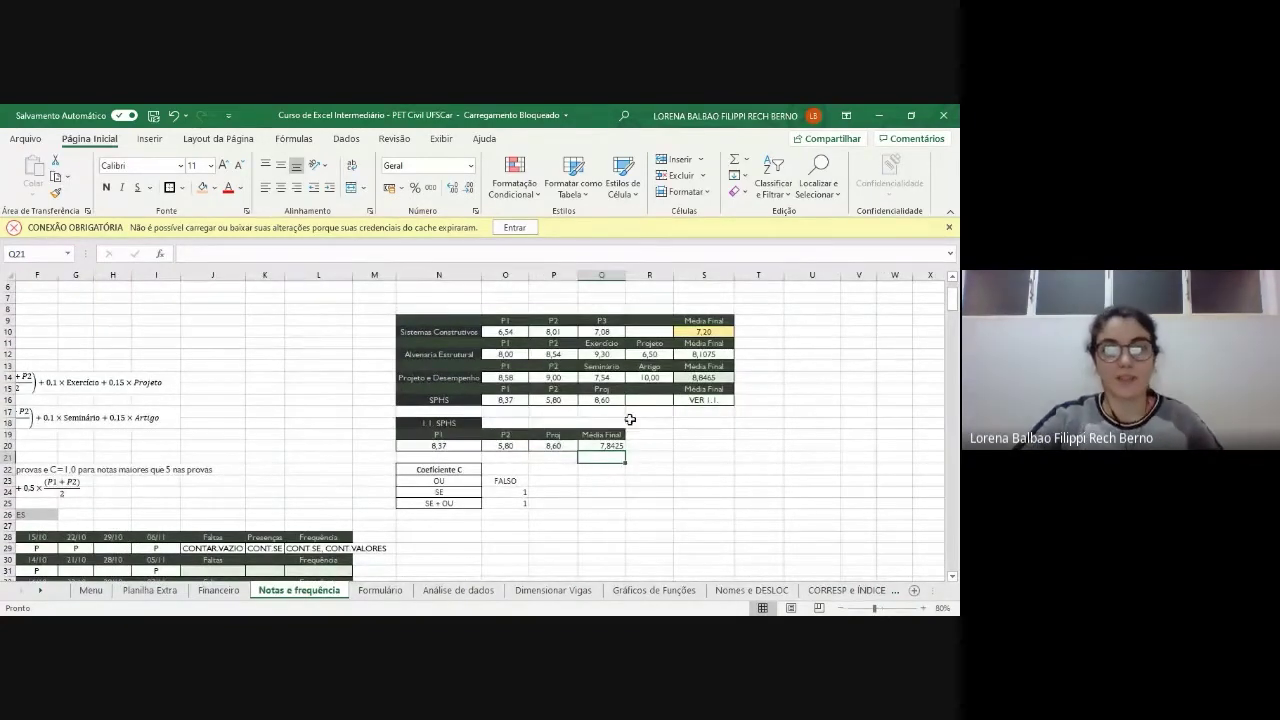
double_click(615, 447)
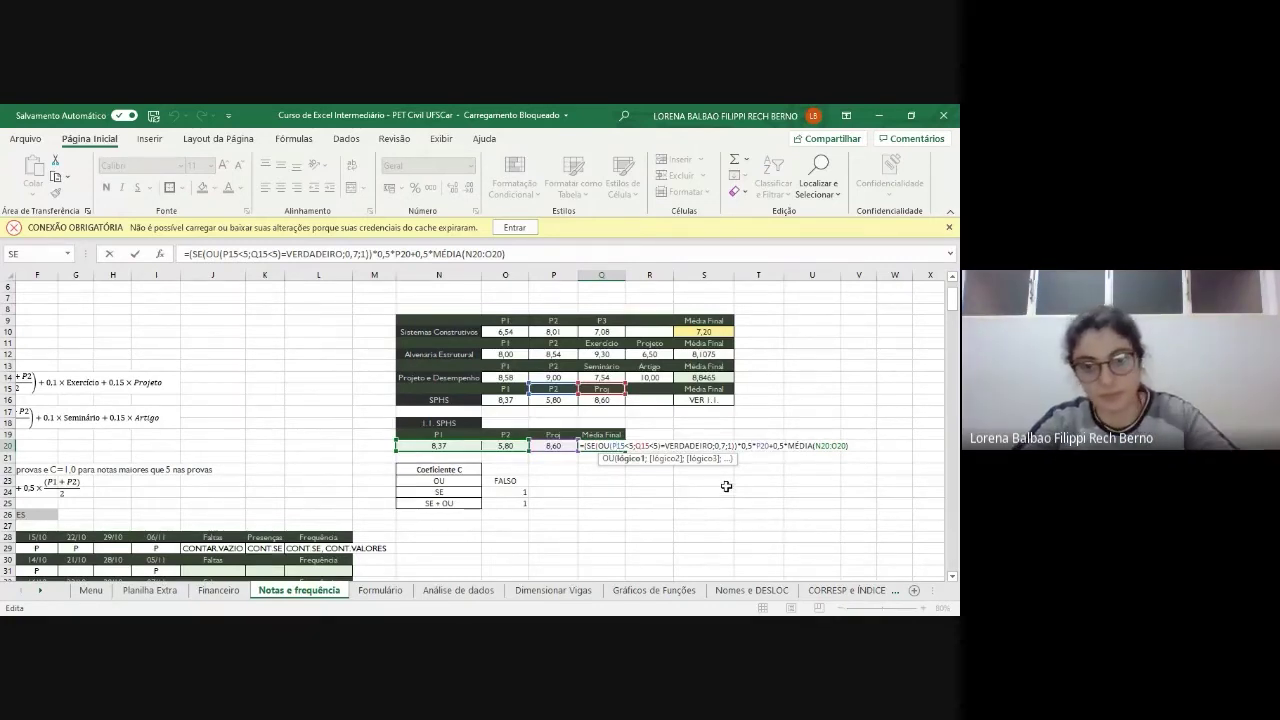
key(Escape)
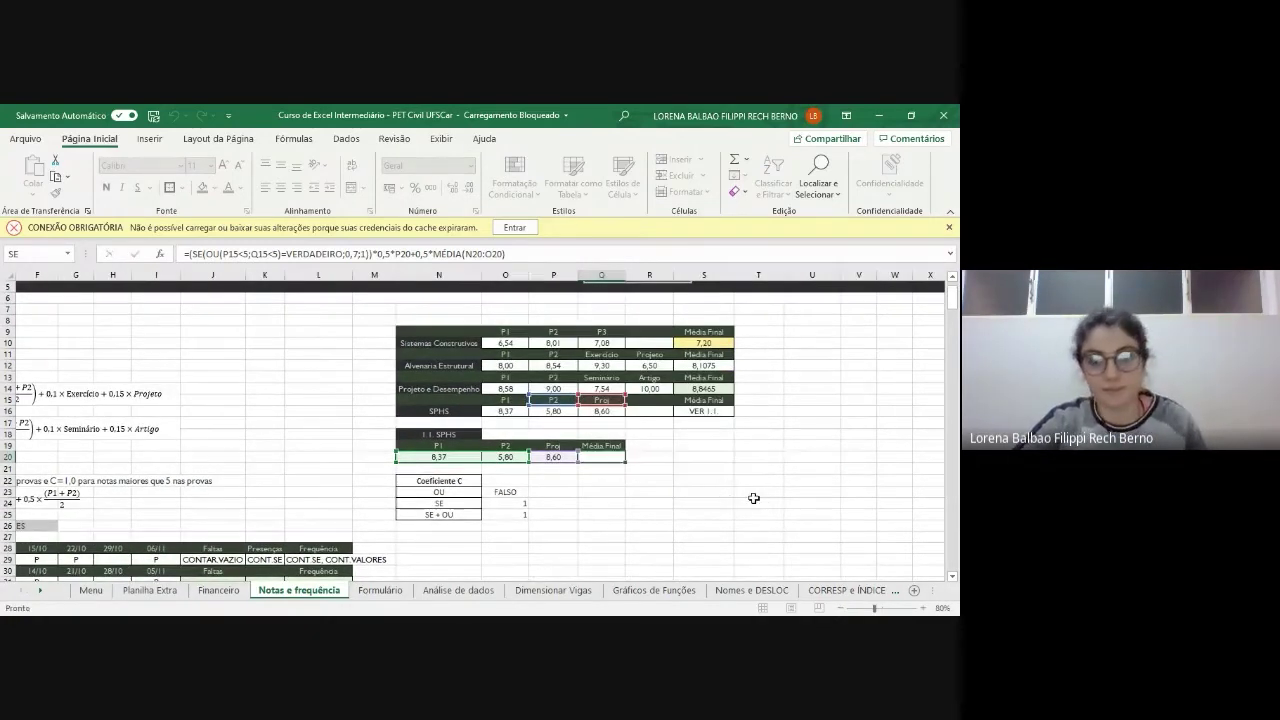
scroll(660, 494, down, 4)
double_click(591, 321)
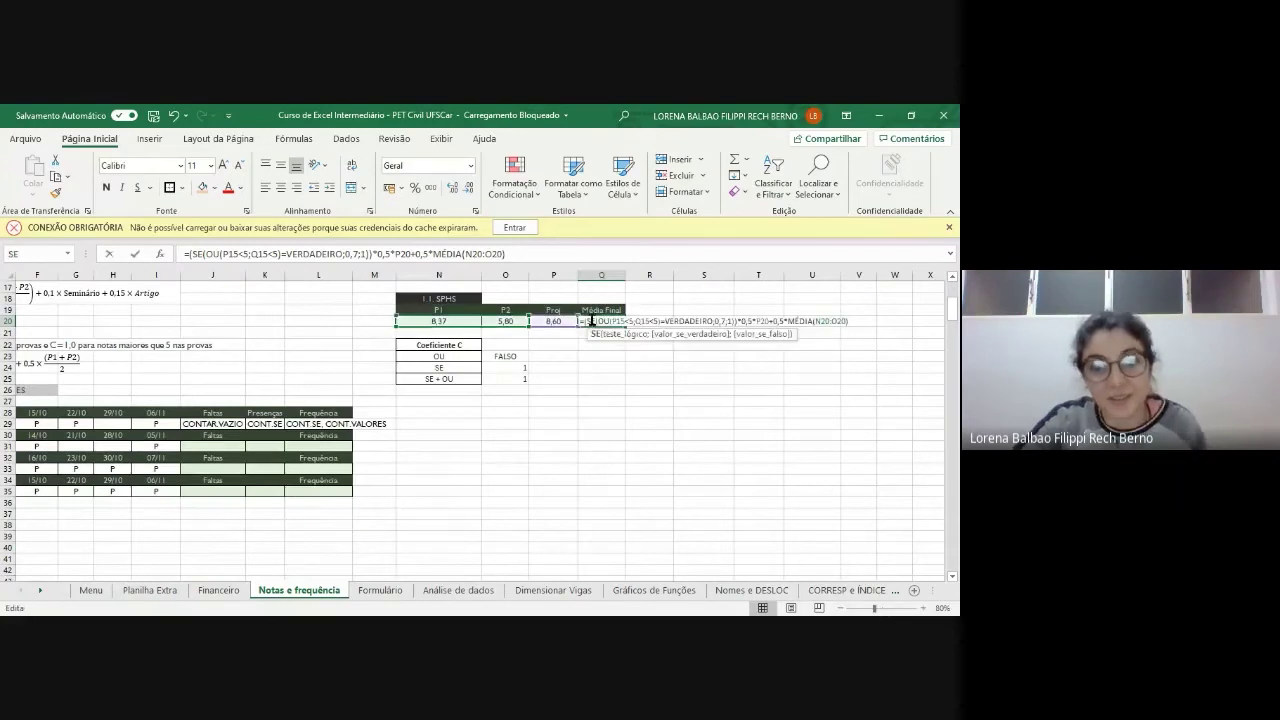
drag(591, 321, 862, 321)
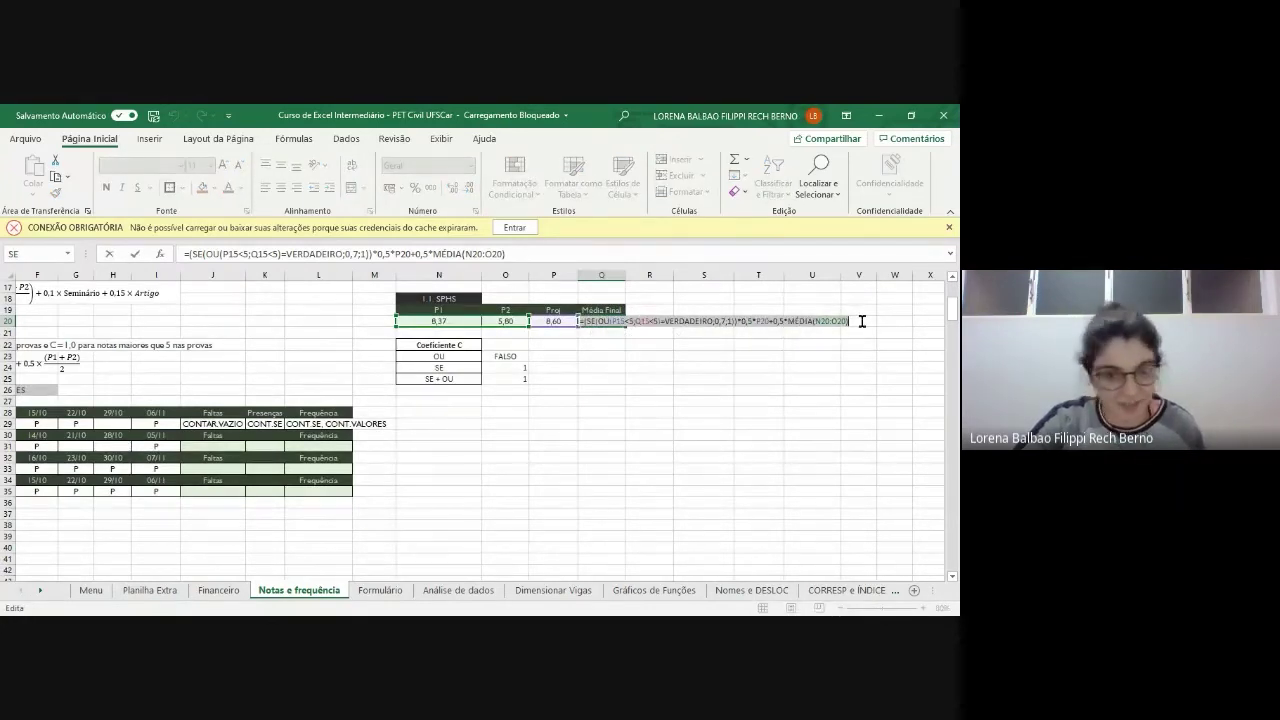
key(ctrl+Return)
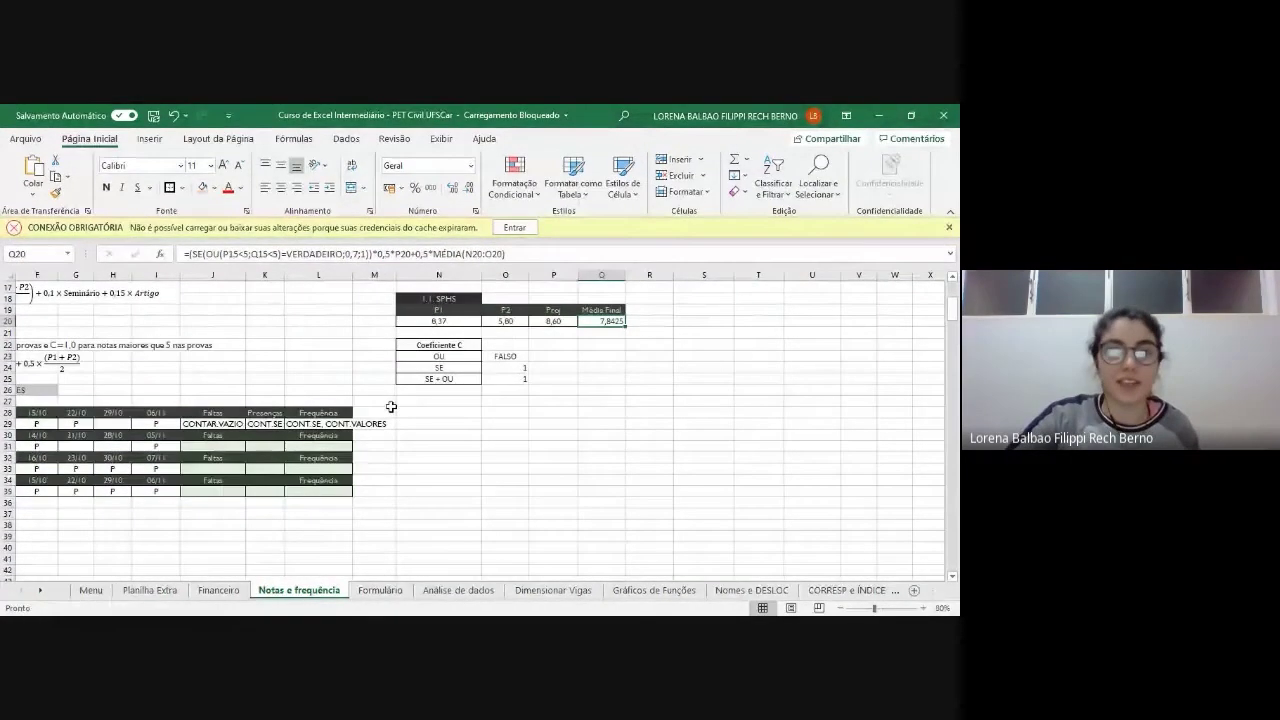
- Examine the section 2 frequency table: its four subjects and how attendances and absences are recorded by date
click(502, 446)
scroll(502, 443, left, 3)
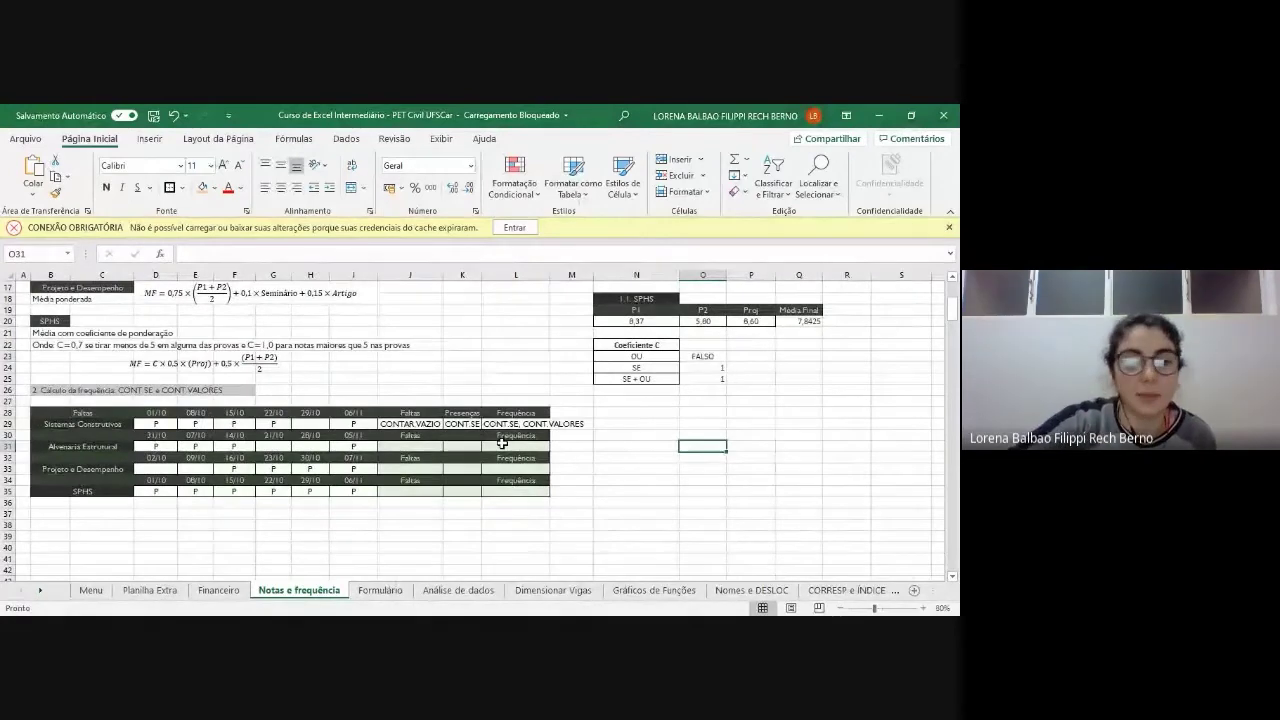
scroll(502, 443, up, 2)
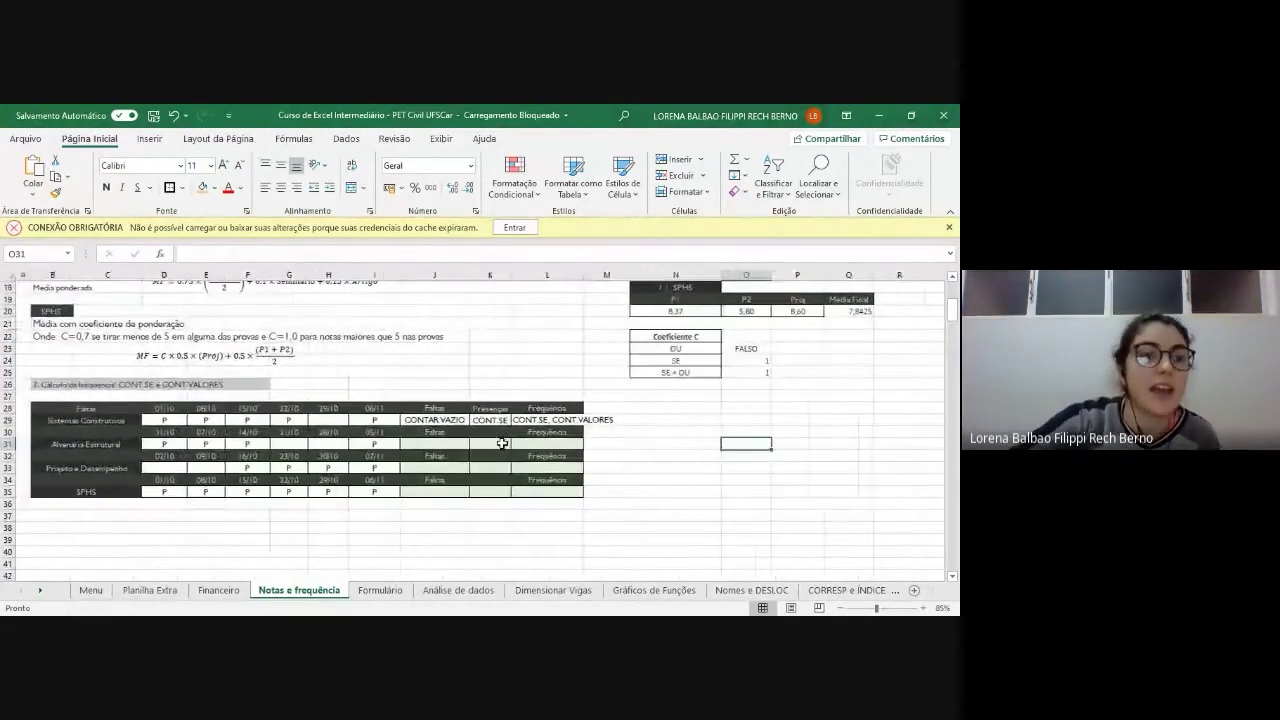
scroll(502, 443, up, 3)
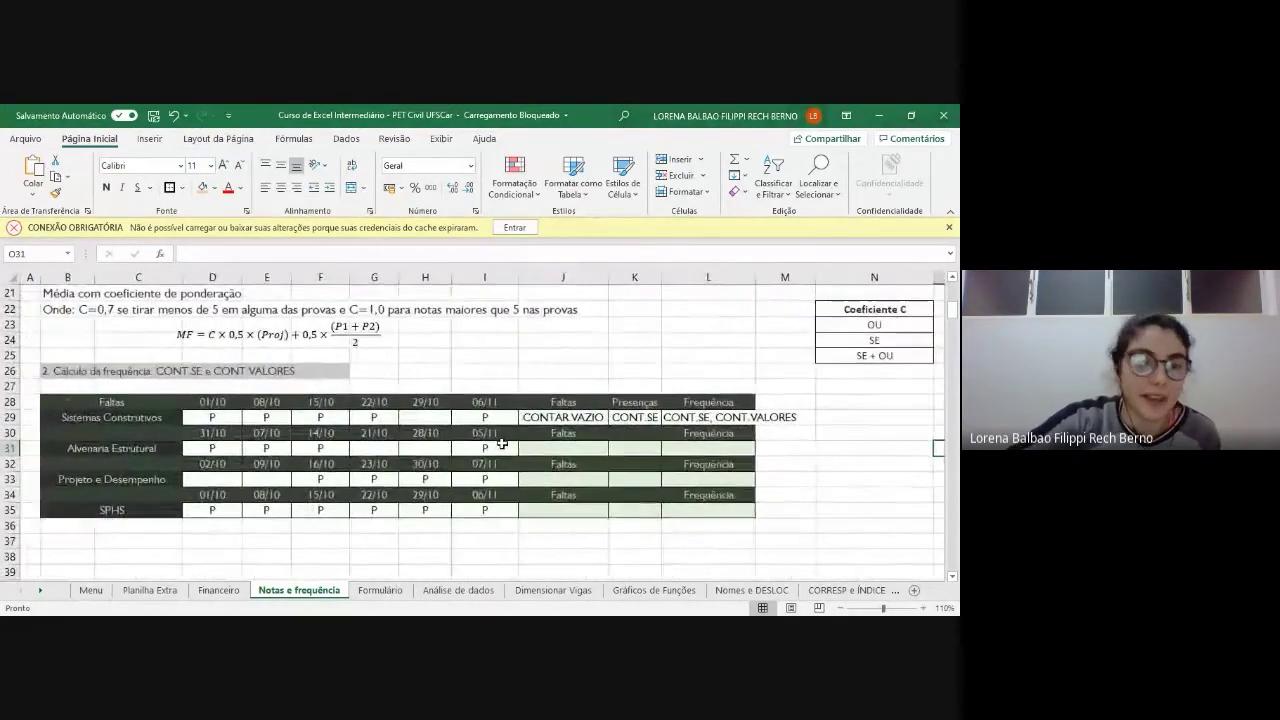
scroll(502, 443, down, 1)
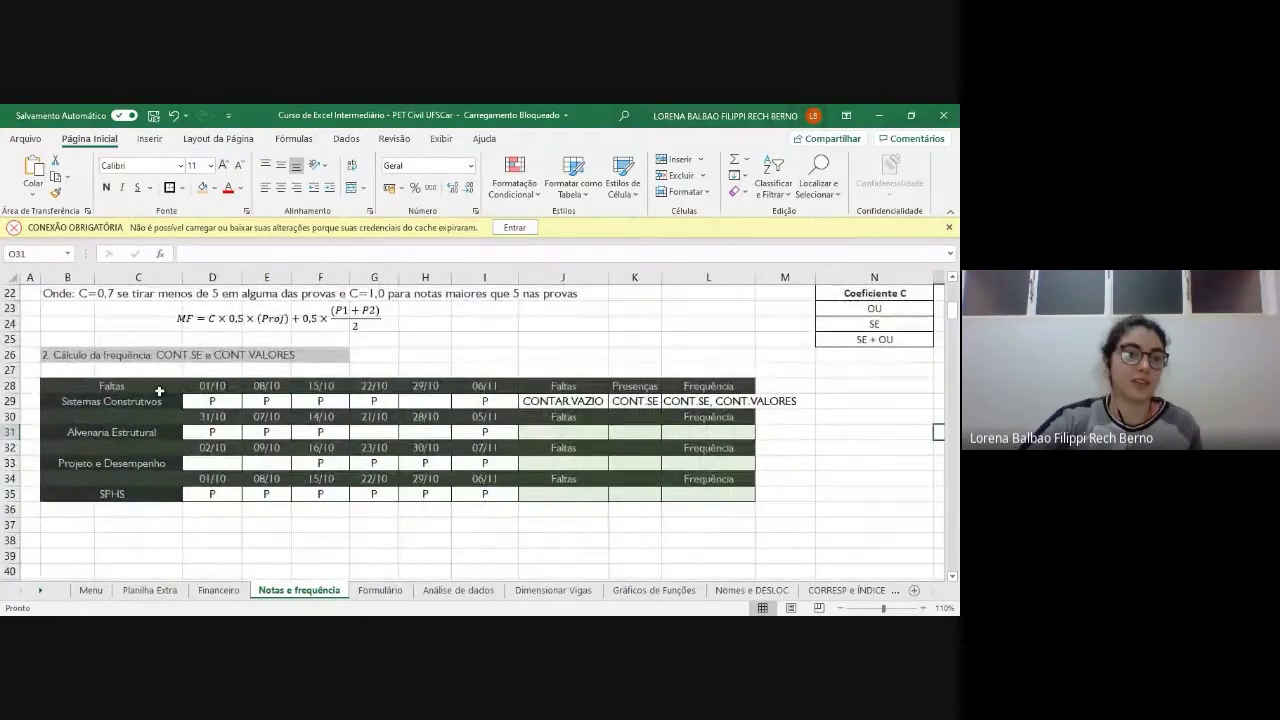
click(150, 401)
click(152, 432)
click(160, 463)
click(165, 494)
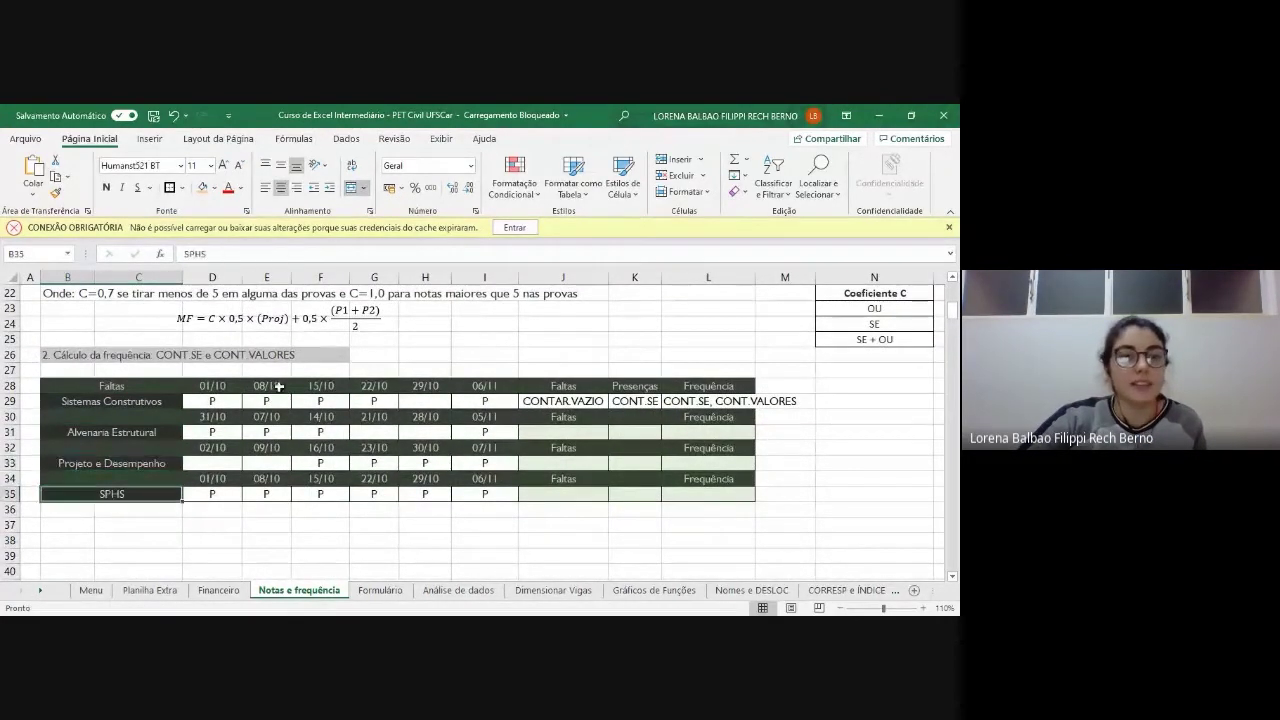
click(211, 399)
drag(211, 399, 427, 396)
click(486, 398)
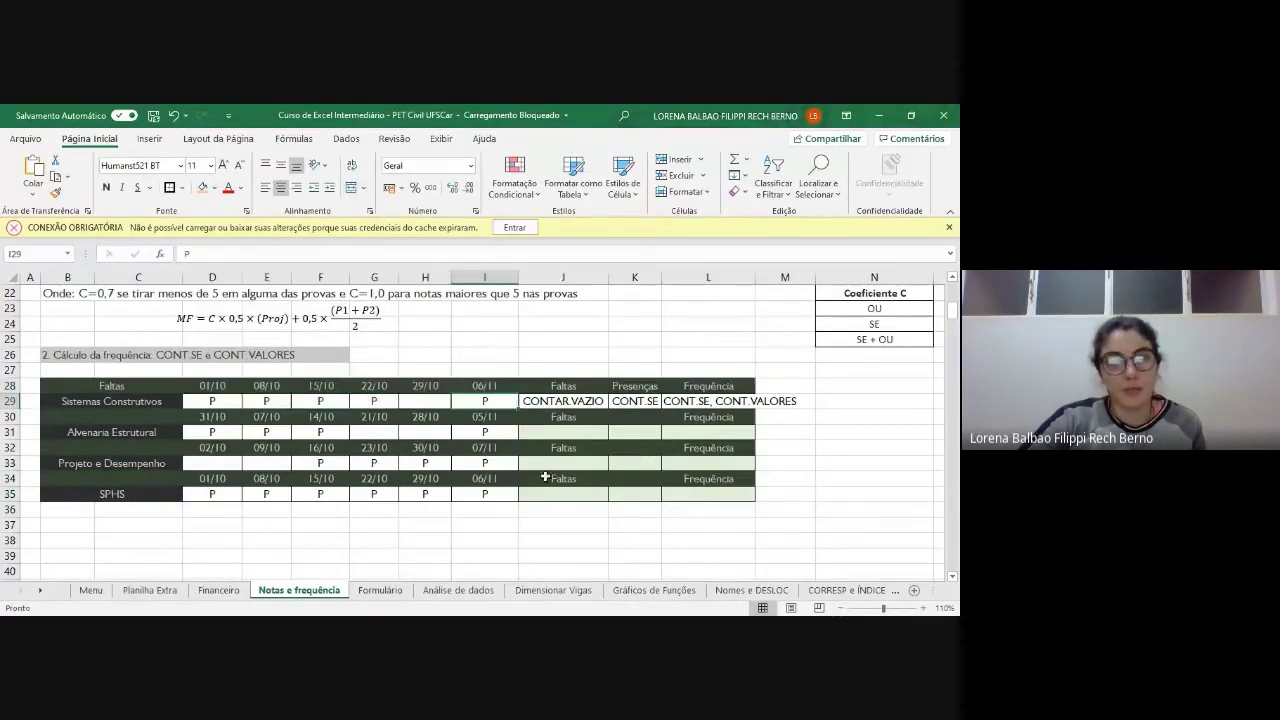
click(426, 400)
click(426, 433)
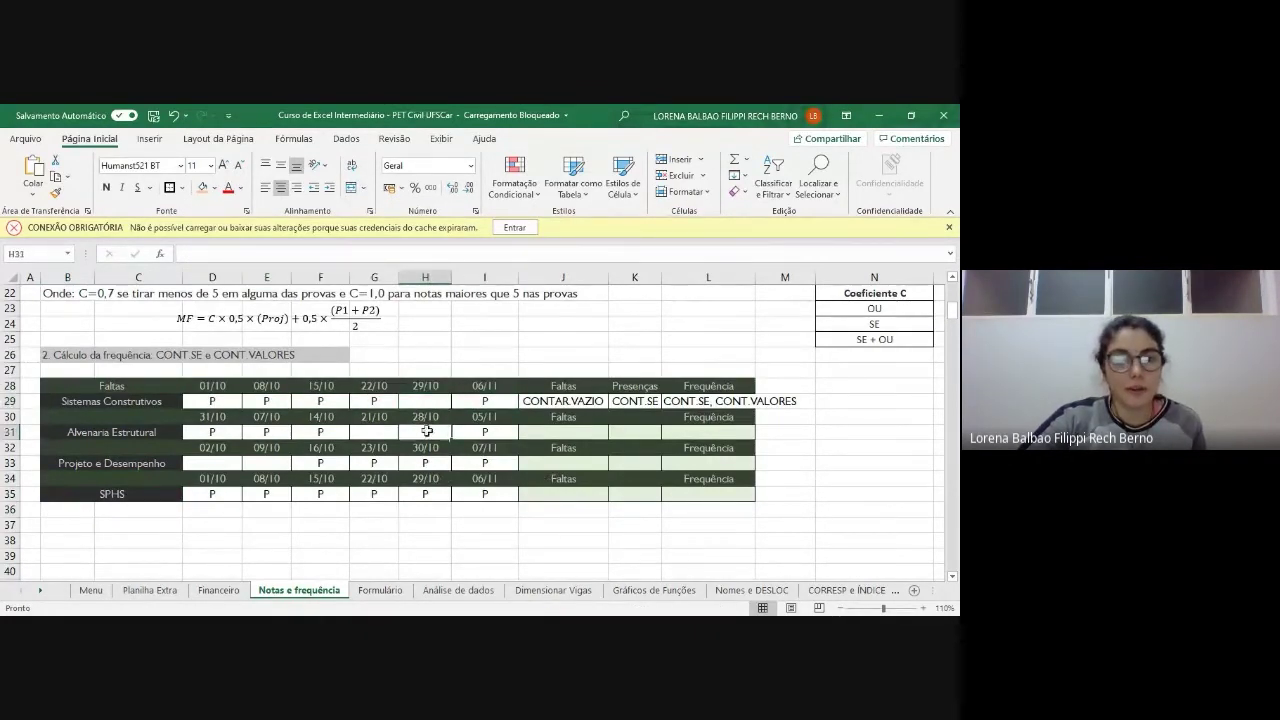
- Examine the blank date cells that mark the absences in Alvenaria Estrutural and Projeto e Desempenho
click(376, 431)
click(266, 463)
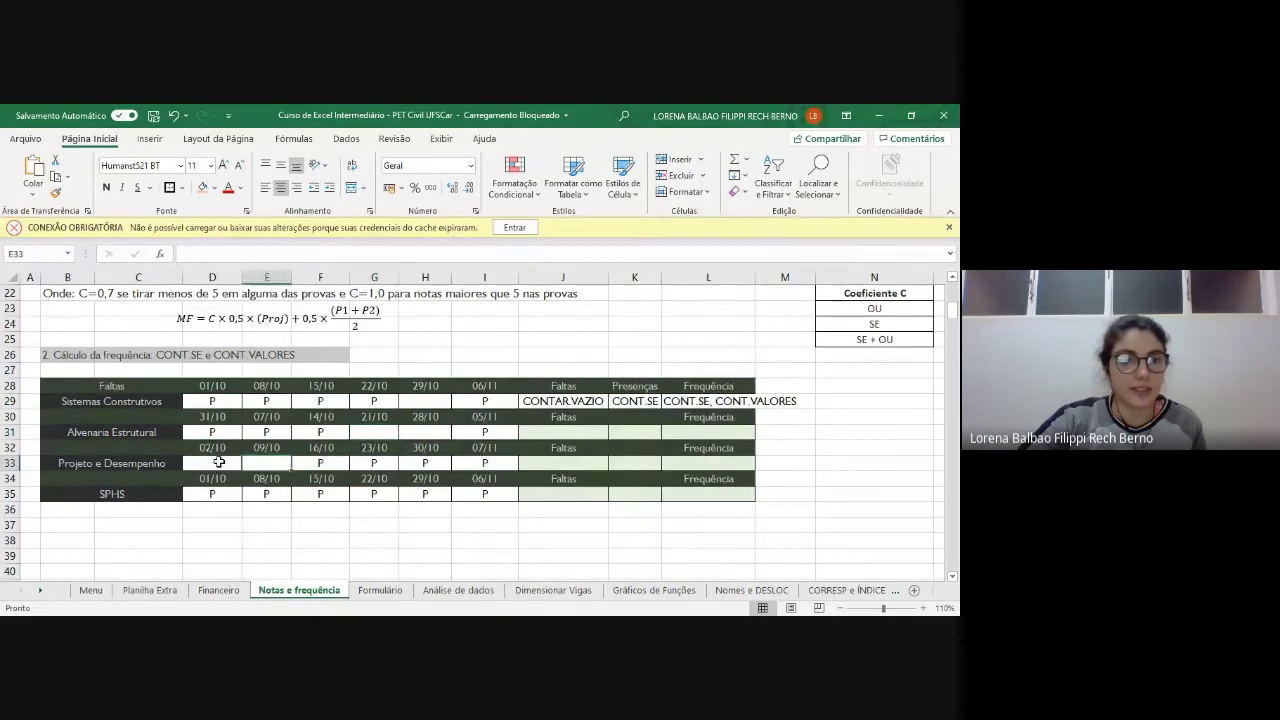
click(215, 463)
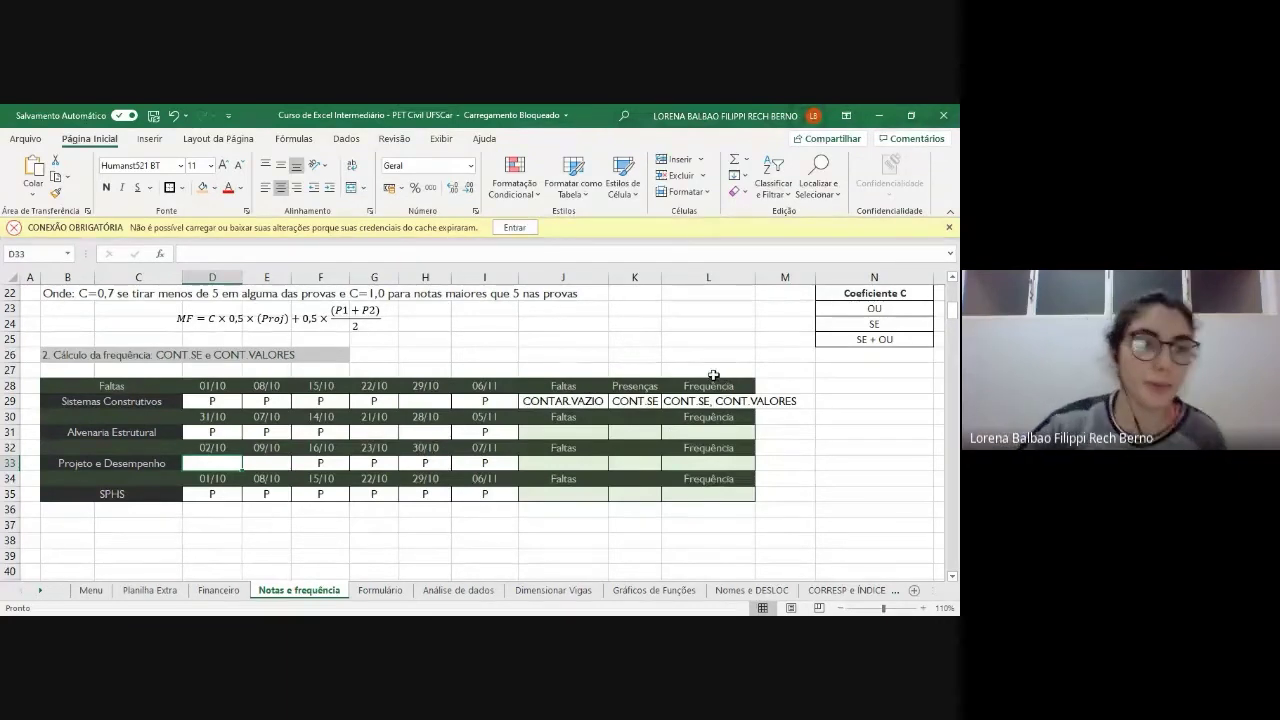
- Replace the placeholder text in J29 with the absence formula =CONTAR.VAZIO(D29:I29) for Sistemas Construtivos
double_click(582, 400)
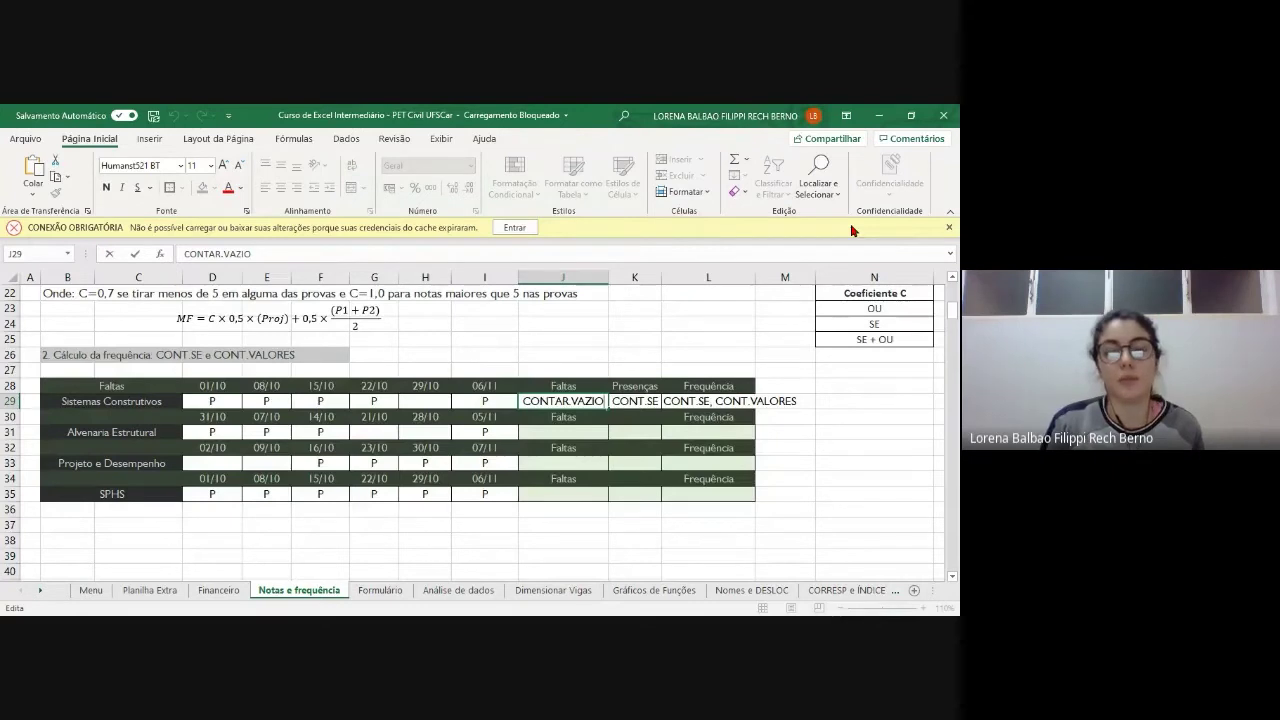
key(BackSpace)
key(BackSpace)
key(BackSpace)
key(BackSpace)
key(BackSpace)
key(BackSpace)
key(BackSpace)
key(BackSpace)
key(BackSpace)
key(BackSpace)
key(BackSpace)
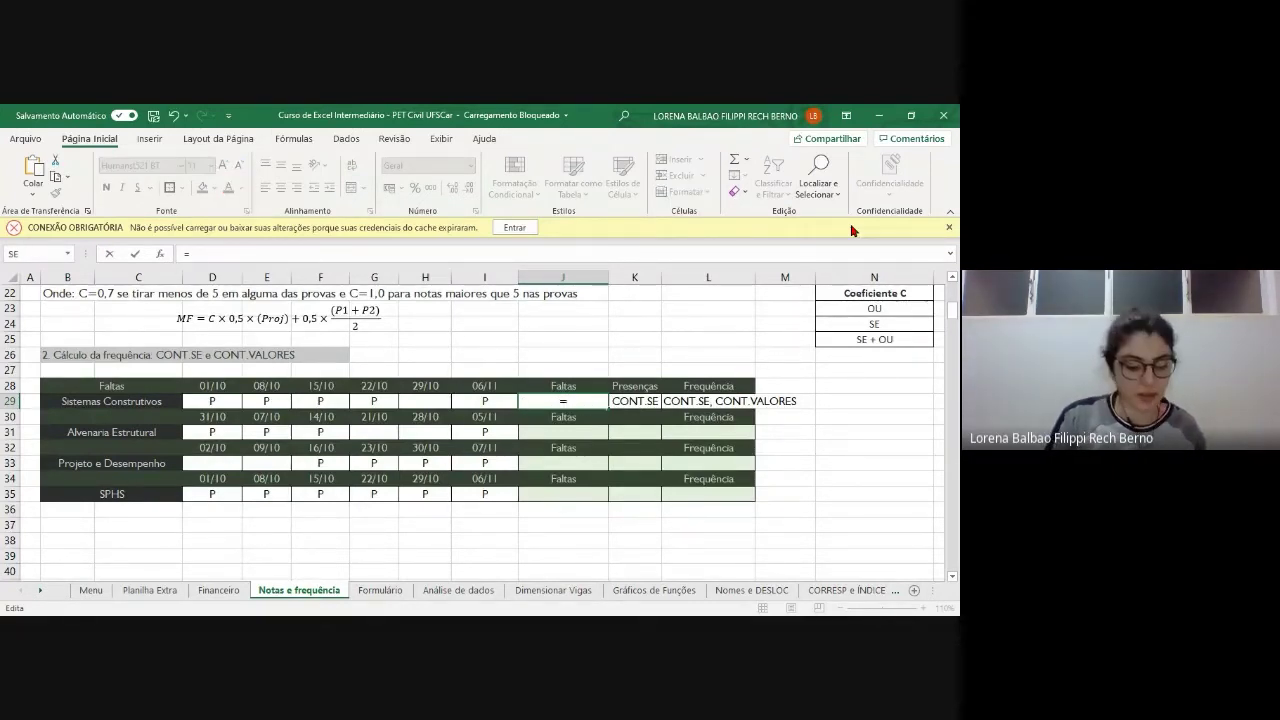
text(ONTAR)
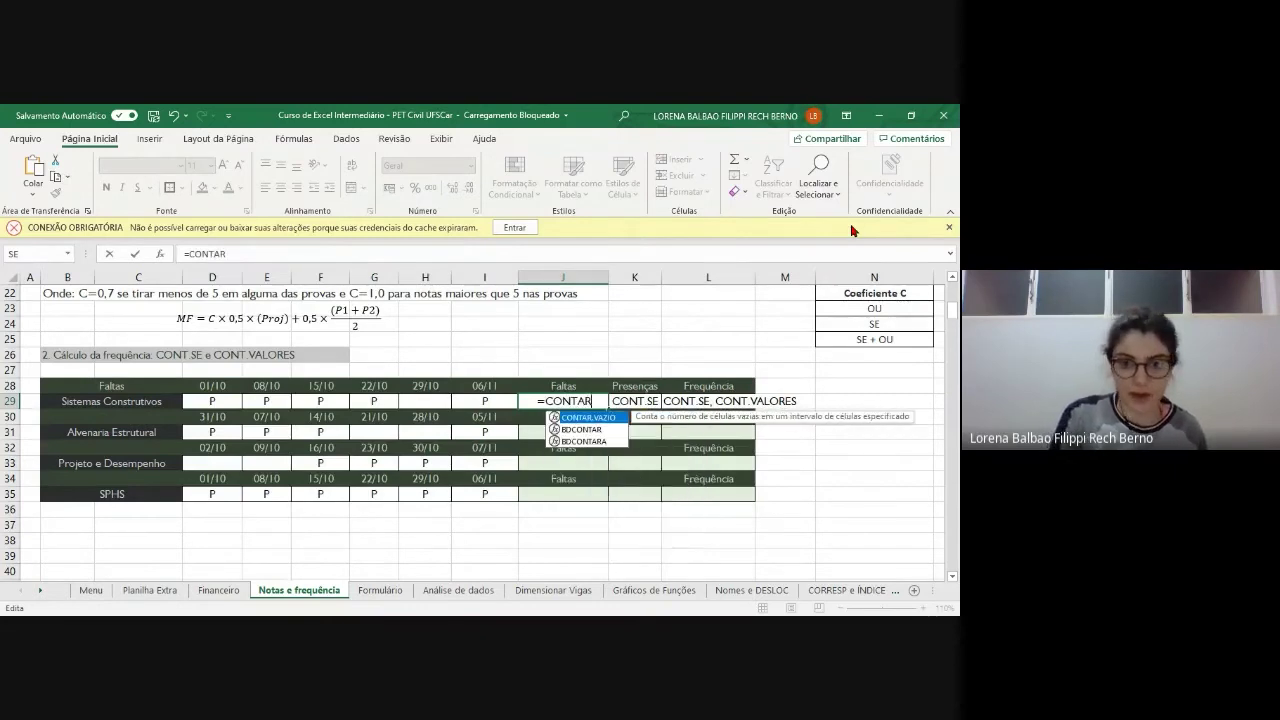
text(.VA)
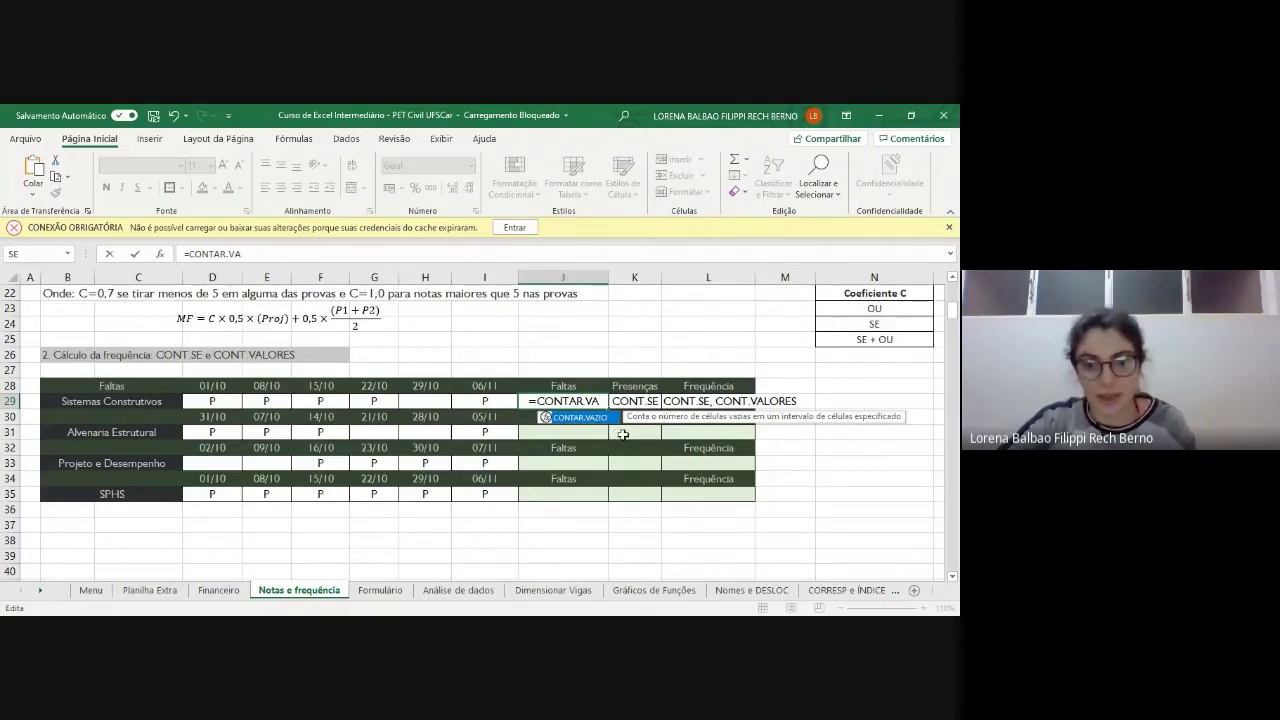
key(Tab)
drag(207, 400, 485, 401)
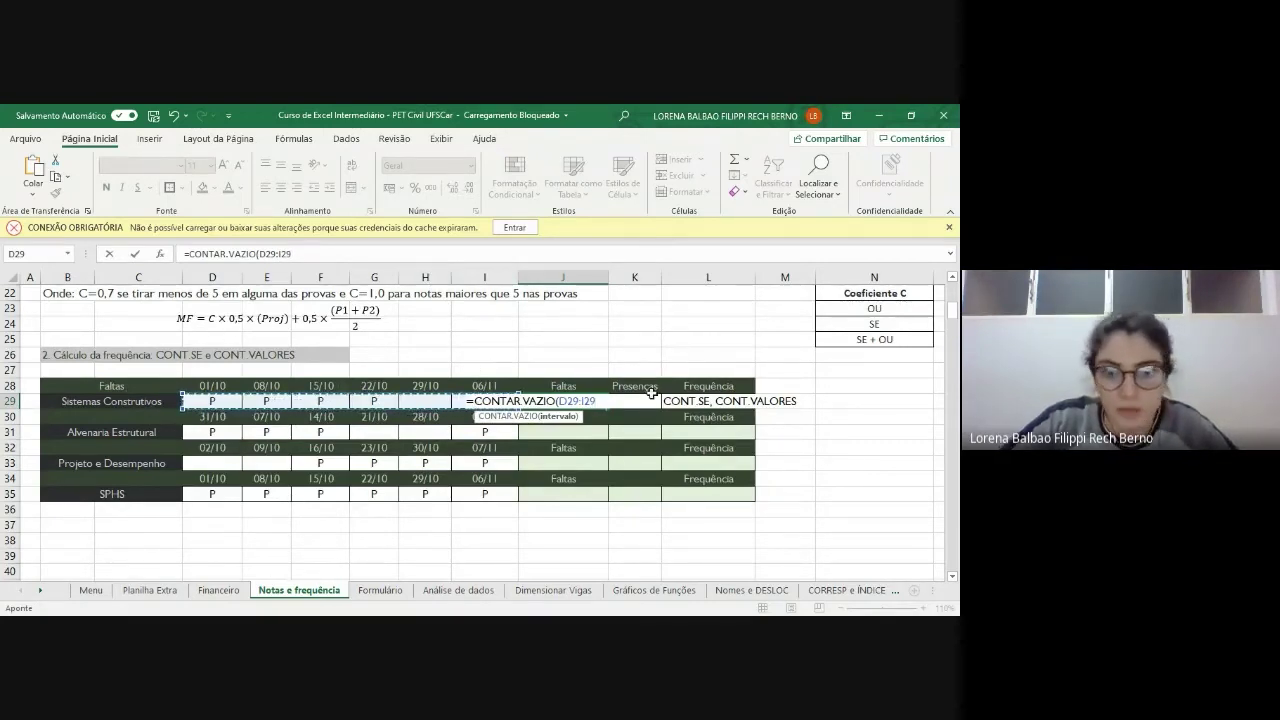
text())
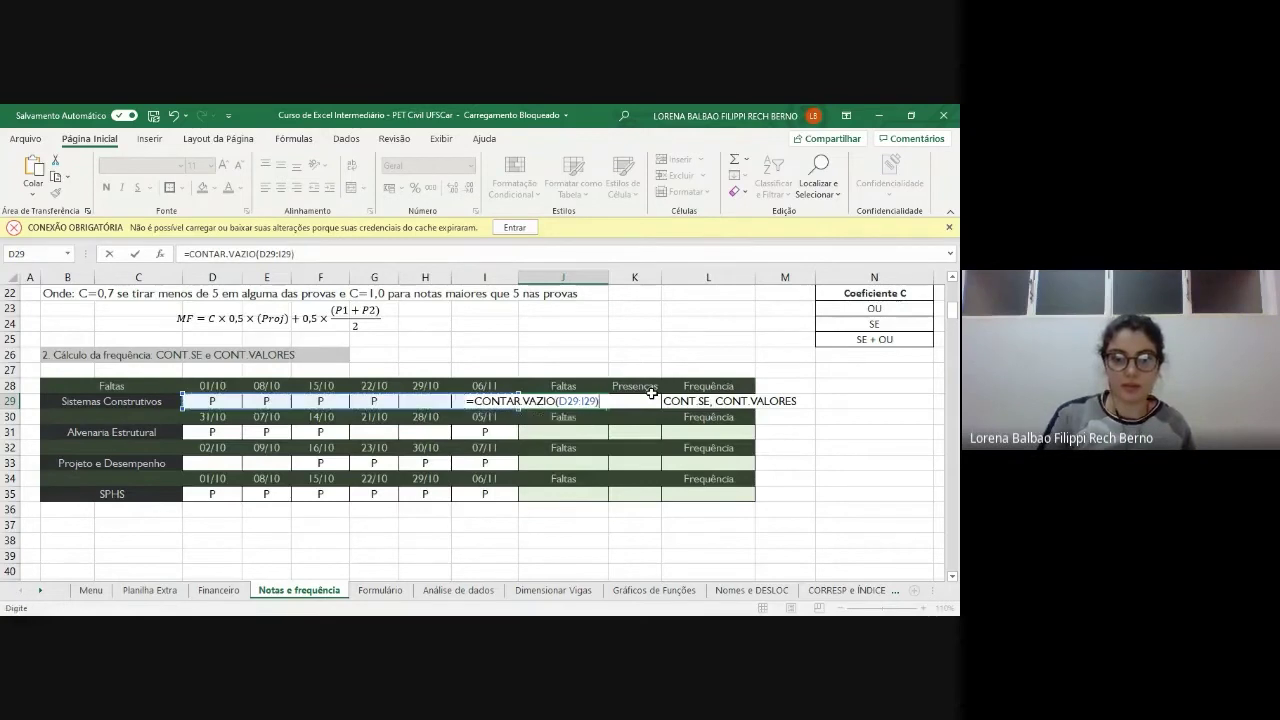
key(Return)
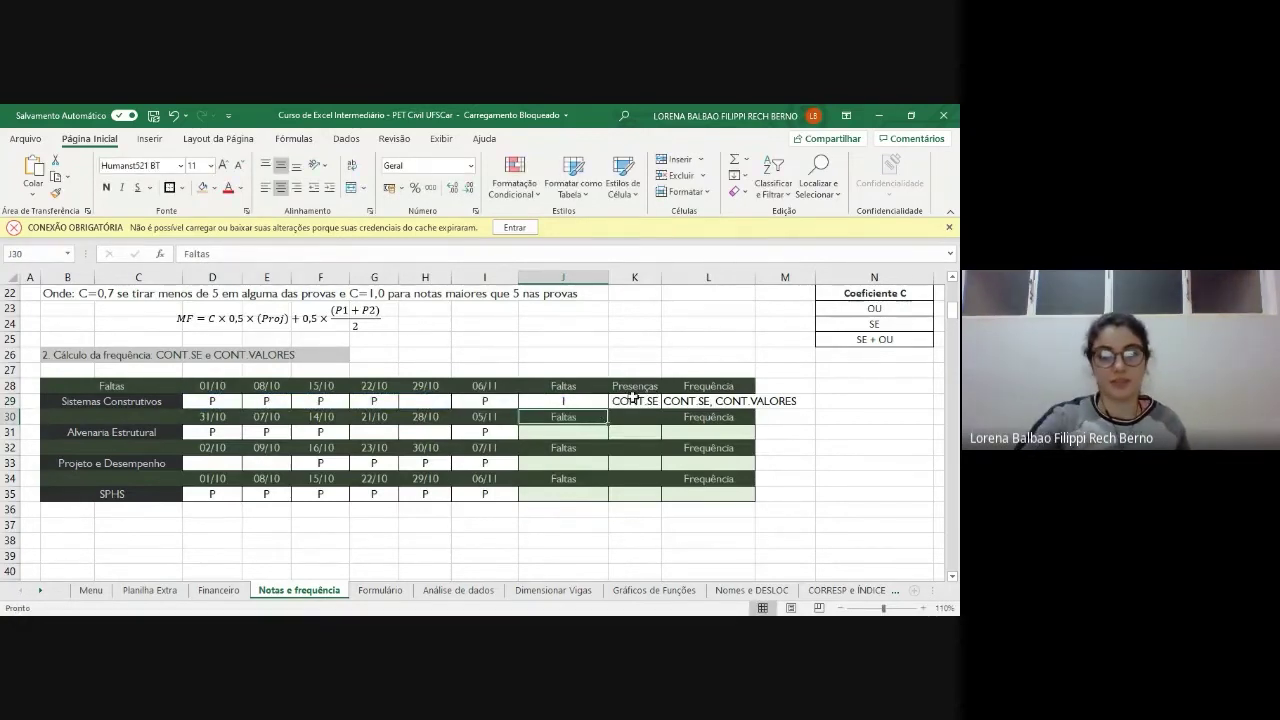
- Check the Faltas result for Sistemas Construtivos against its blank date cell and look over the unfilled Faltas cells of the other subjects
click(412, 400)
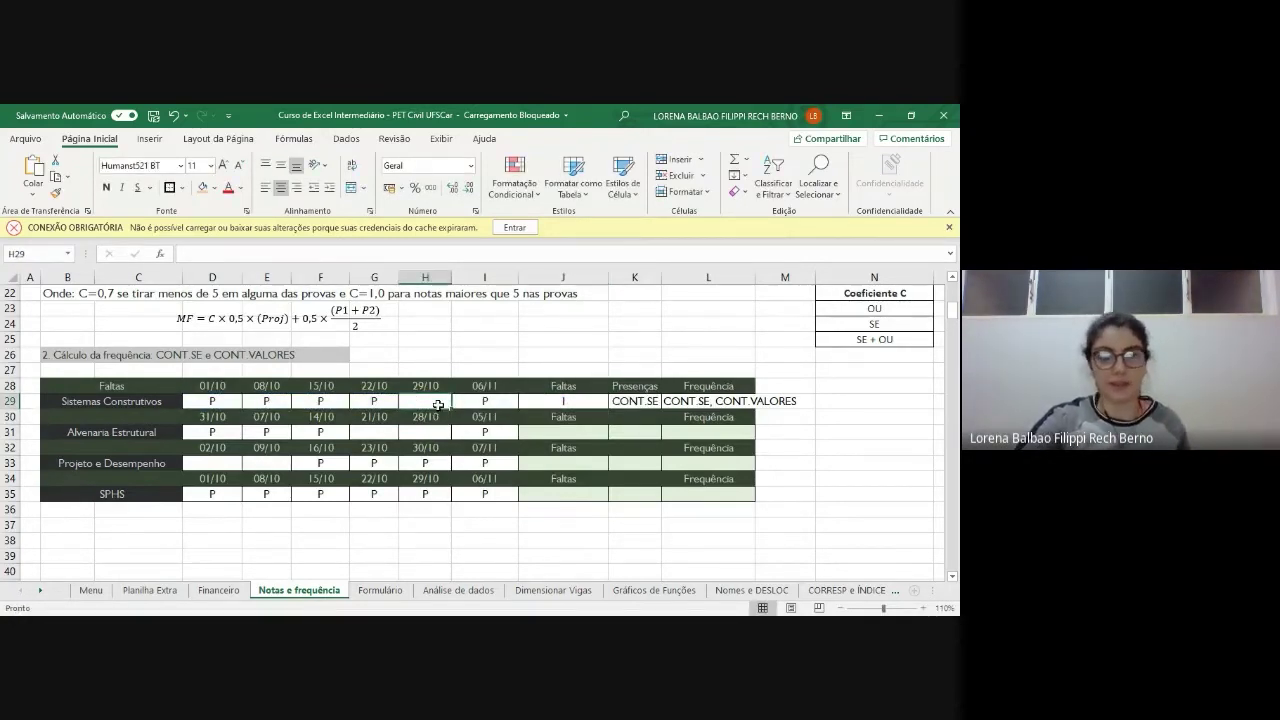
click(586, 400)
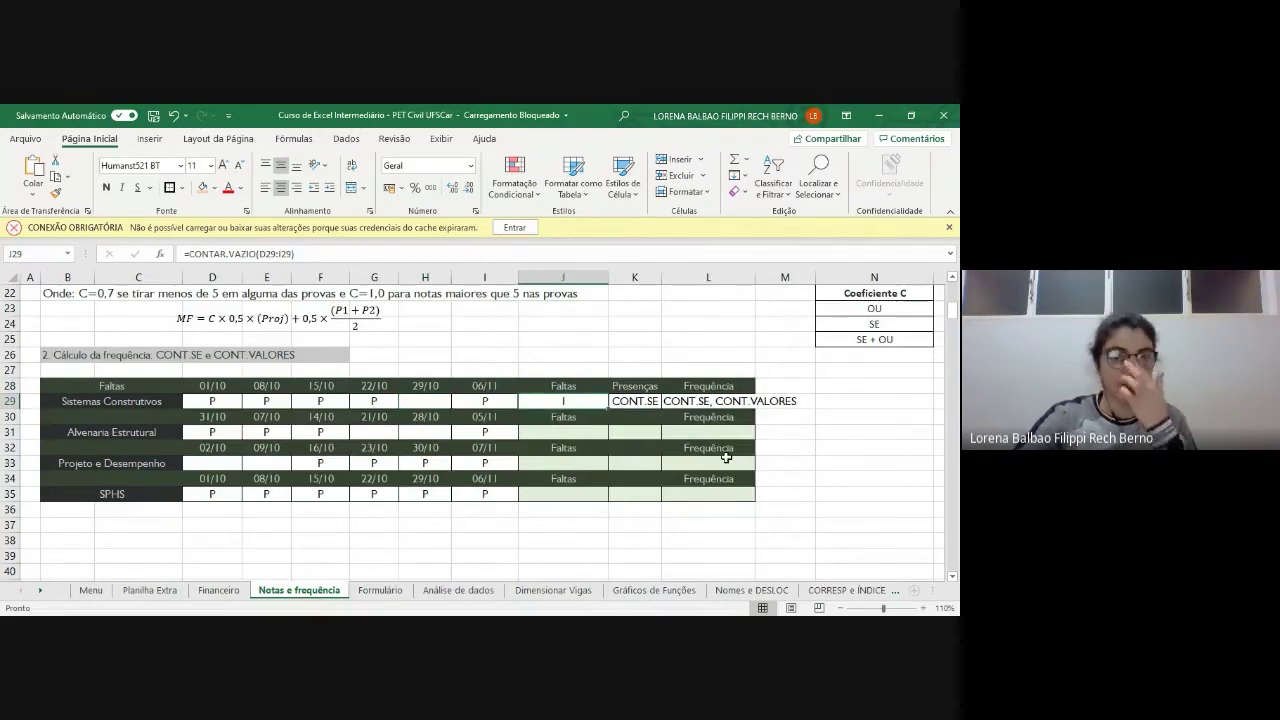
click(580, 434)
click(573, 466)
click(574, 489)
- Copy the absence formula from J29 and paste it with its formatting into J31, J33 and J35
click(583, 400)
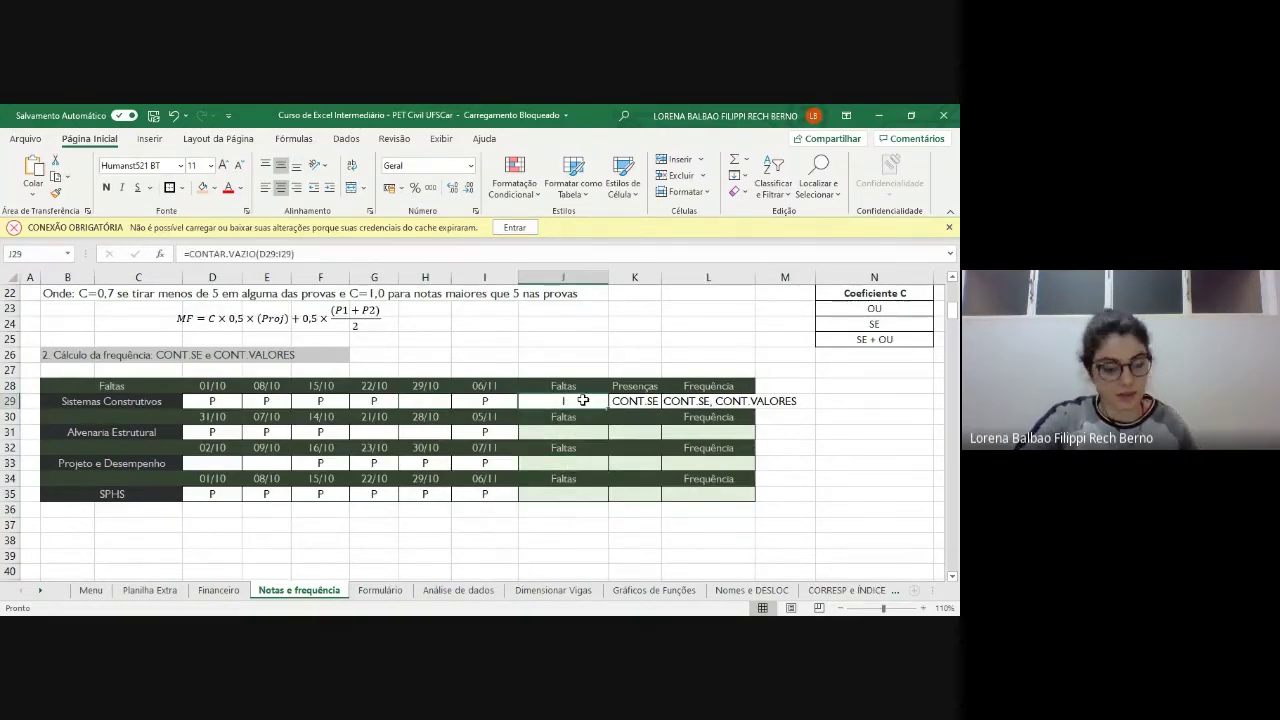
key(ctrl+c)
click(571, 434)
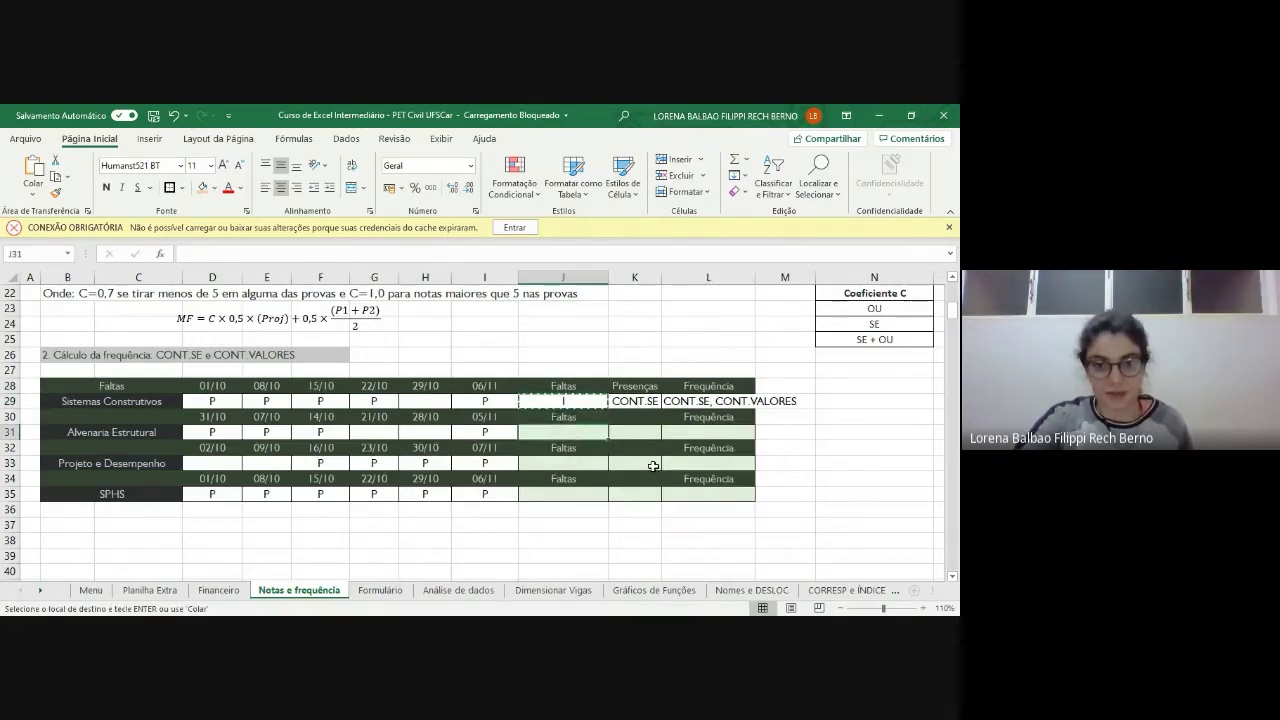
ctrl+click(573, 468)
ctrl+click(572, 494)
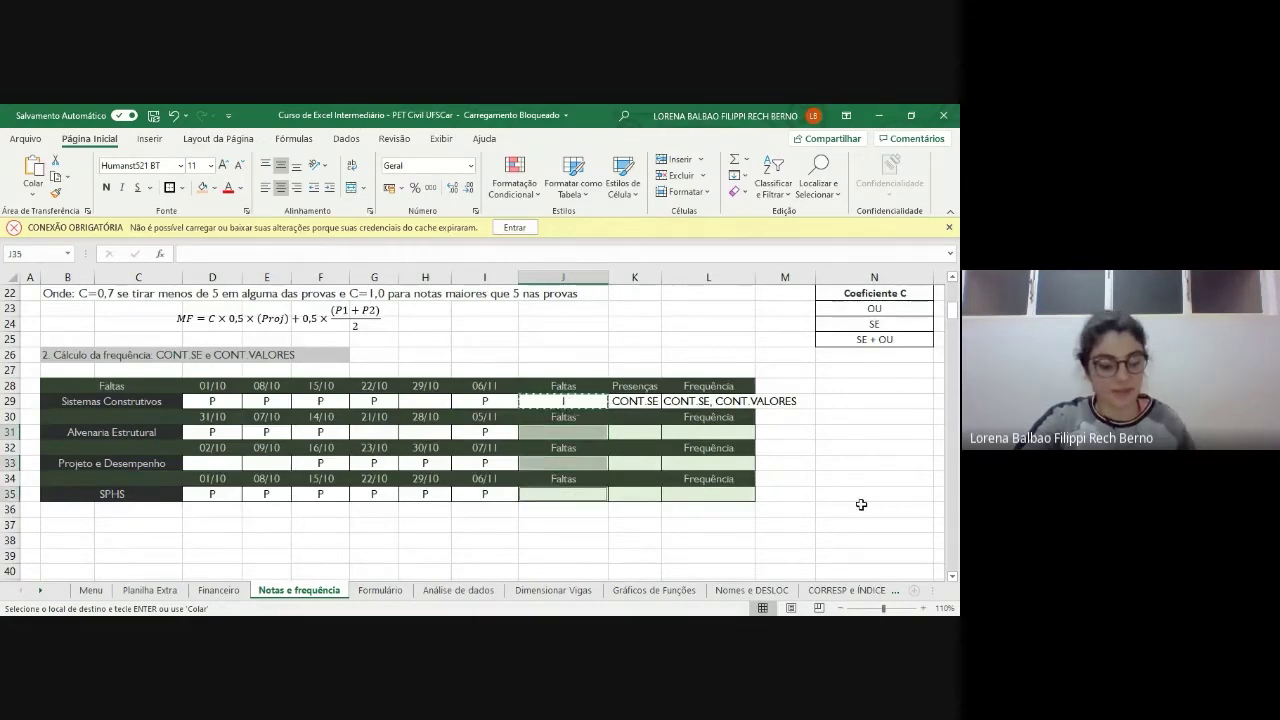
key(ctrl+v)
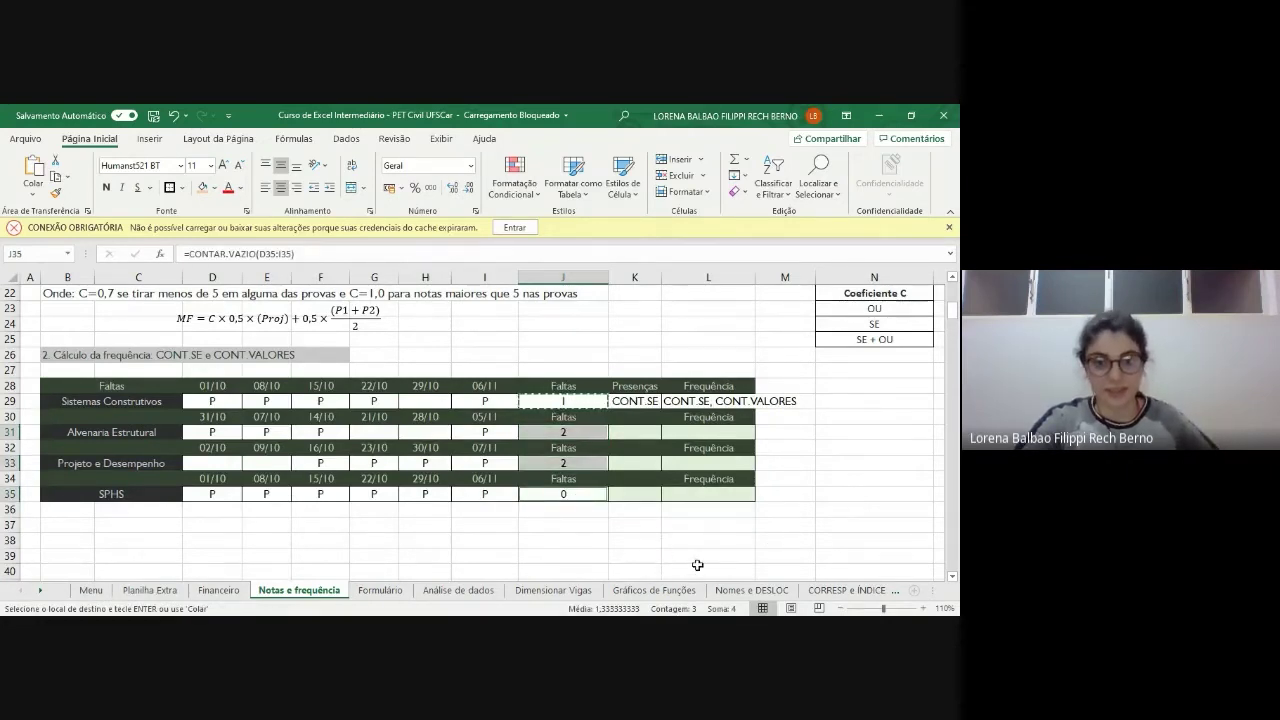
- Undo the full paste and paste only the formulas into the selected Faltas cells J31, J33 and J35
key(ctrl+z)
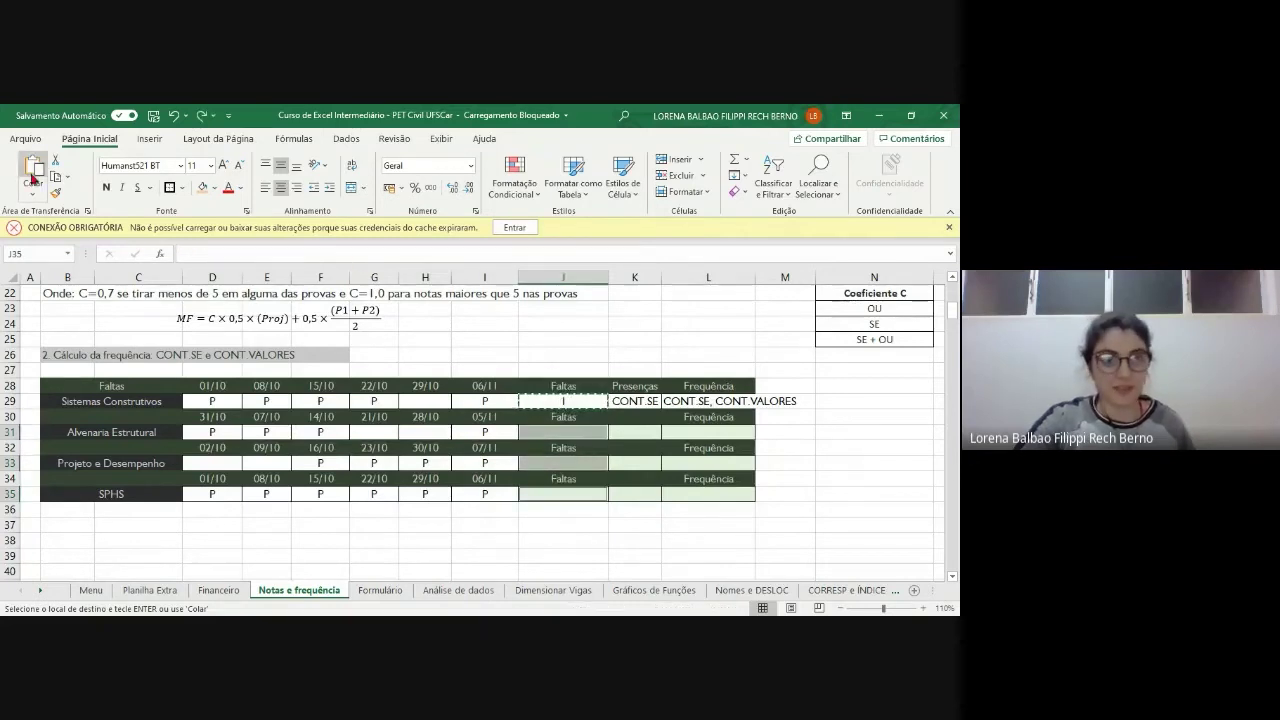
click(33, 182)
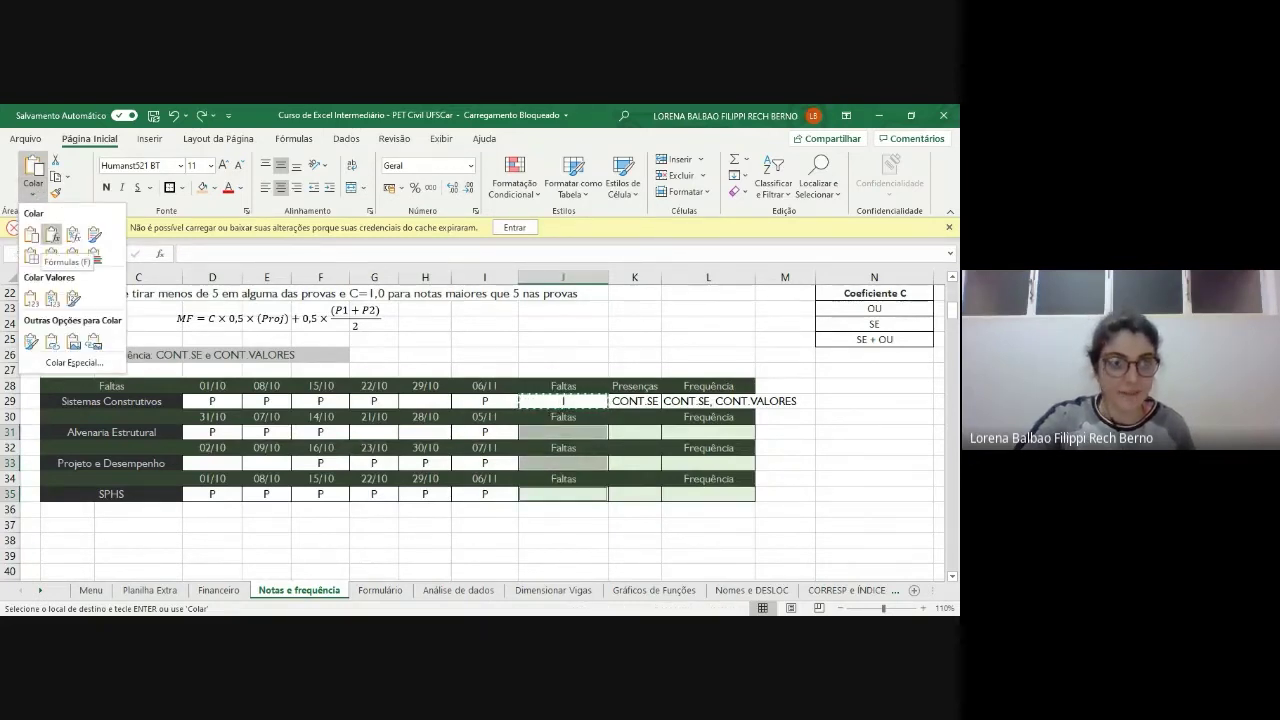
click(52, 234)
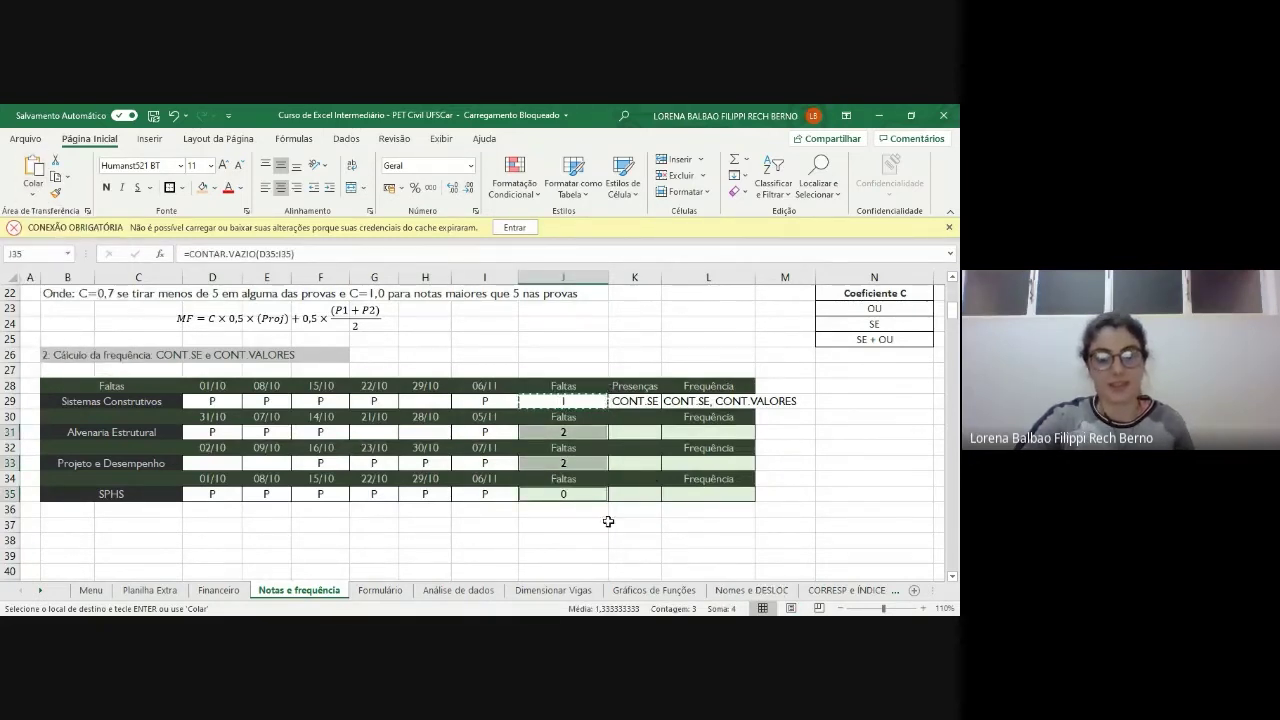
- Review the available paste options with J29 selected, then reopen its formula and close it without changes
click(563, 401)
click(33, 200)
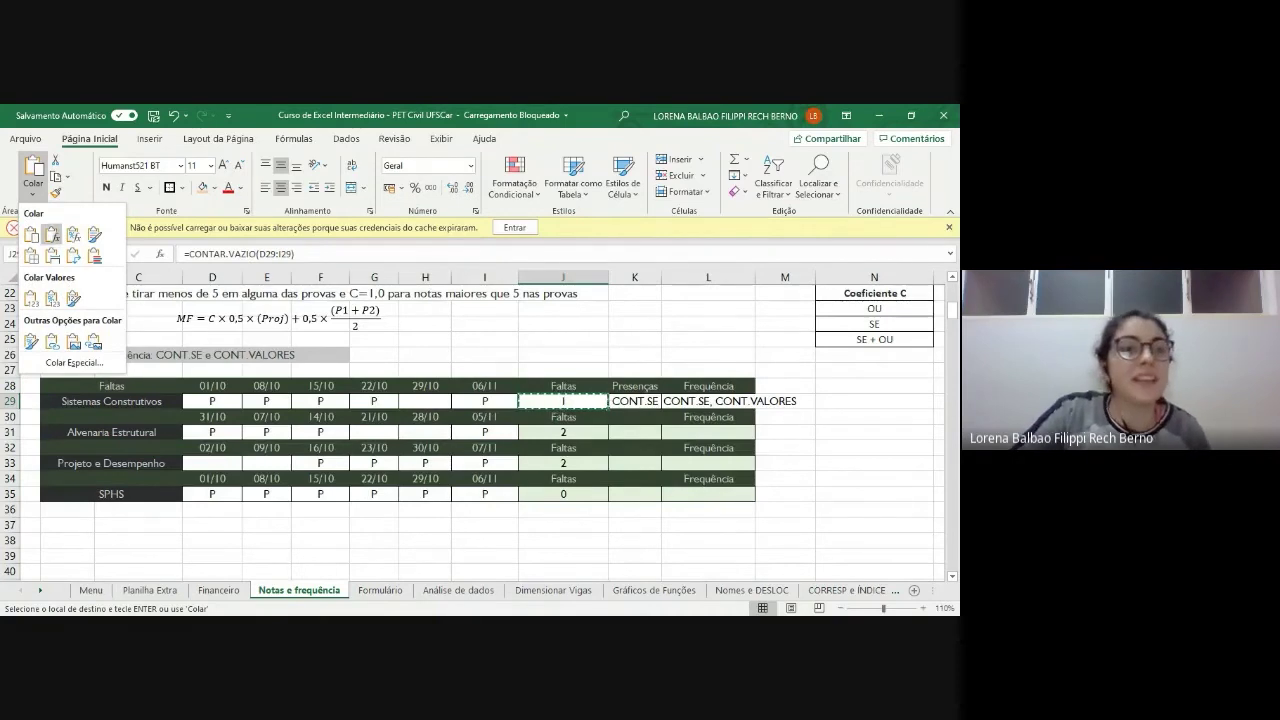
click(571, 403)
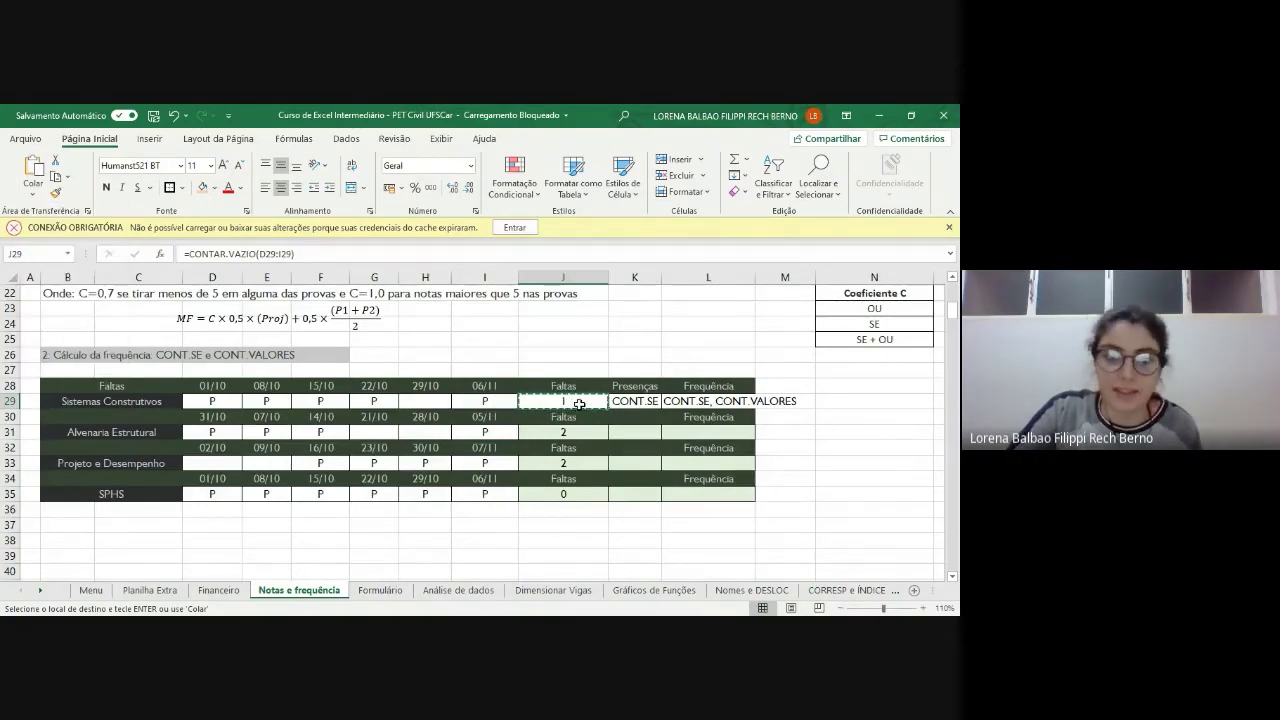
double_click(565, 401)
key(Return)
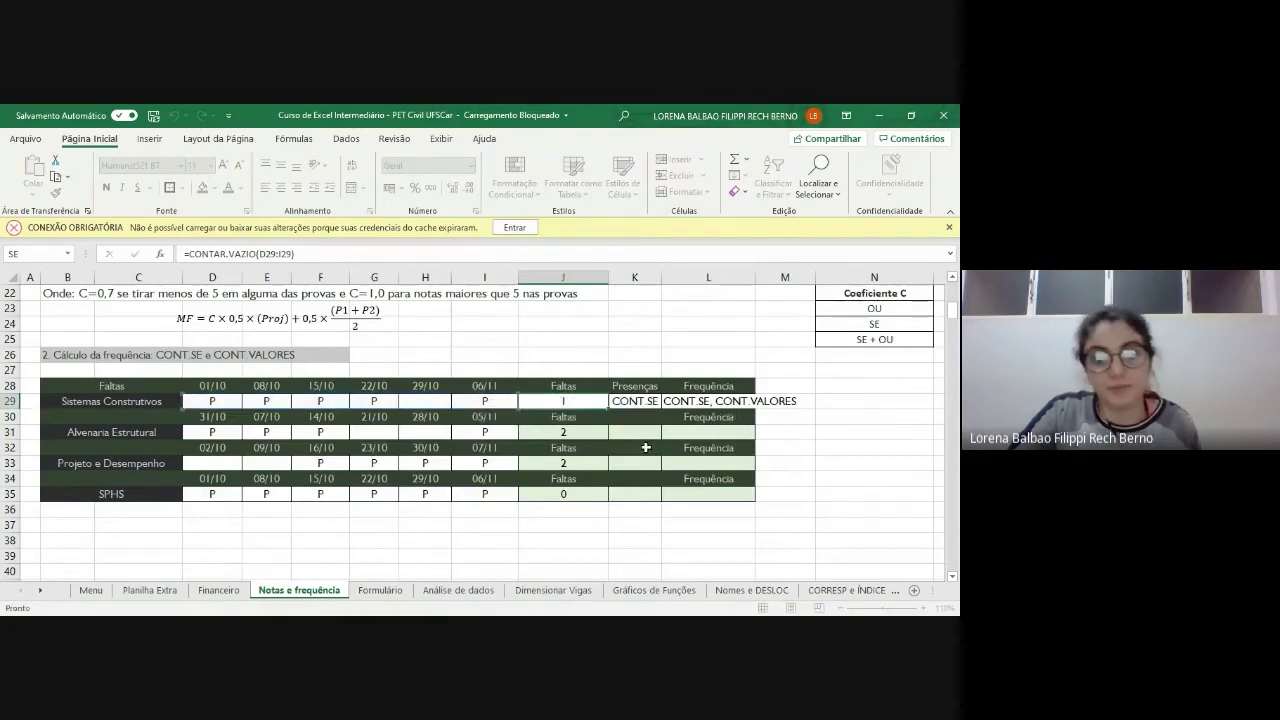
- Check the Faltas results for Alvenaria Estrutural, Projeto e Desempenho and SPHS against their blank date cells
click(590, 431)
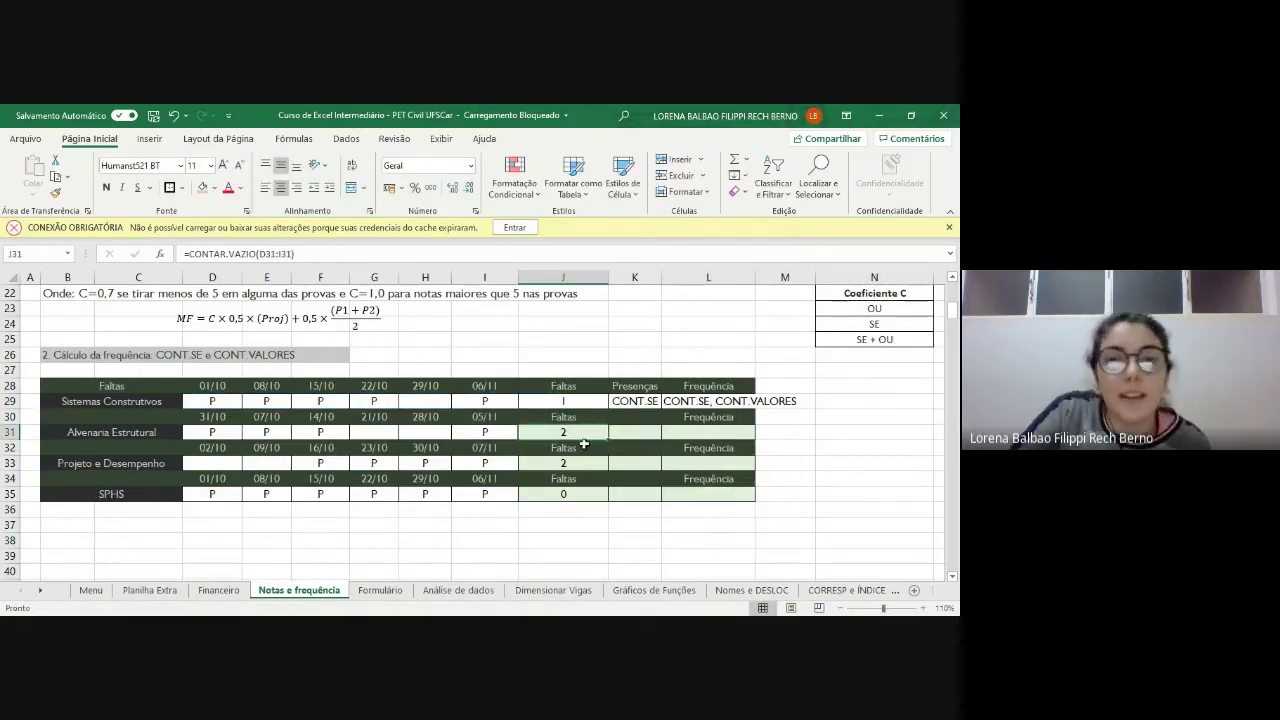
click(382, 438)
click(420, 434)
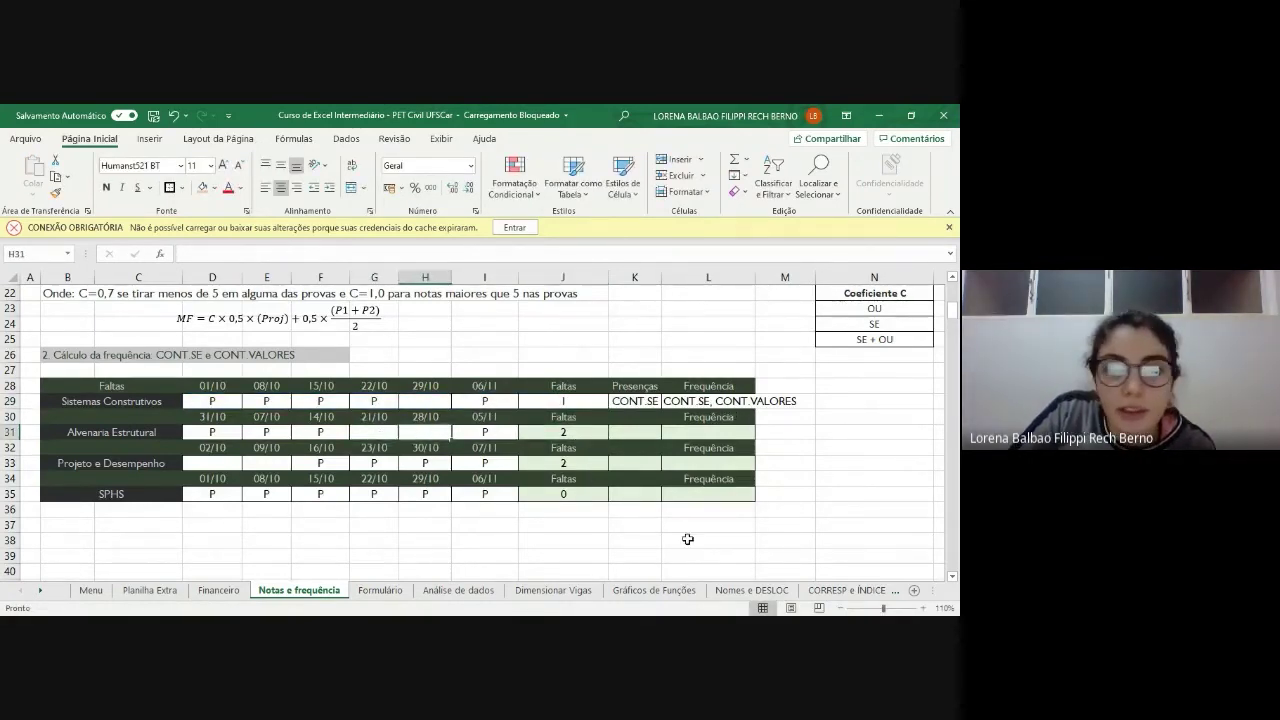
click(580, 463)
click(264, 466)
click(212, 463)
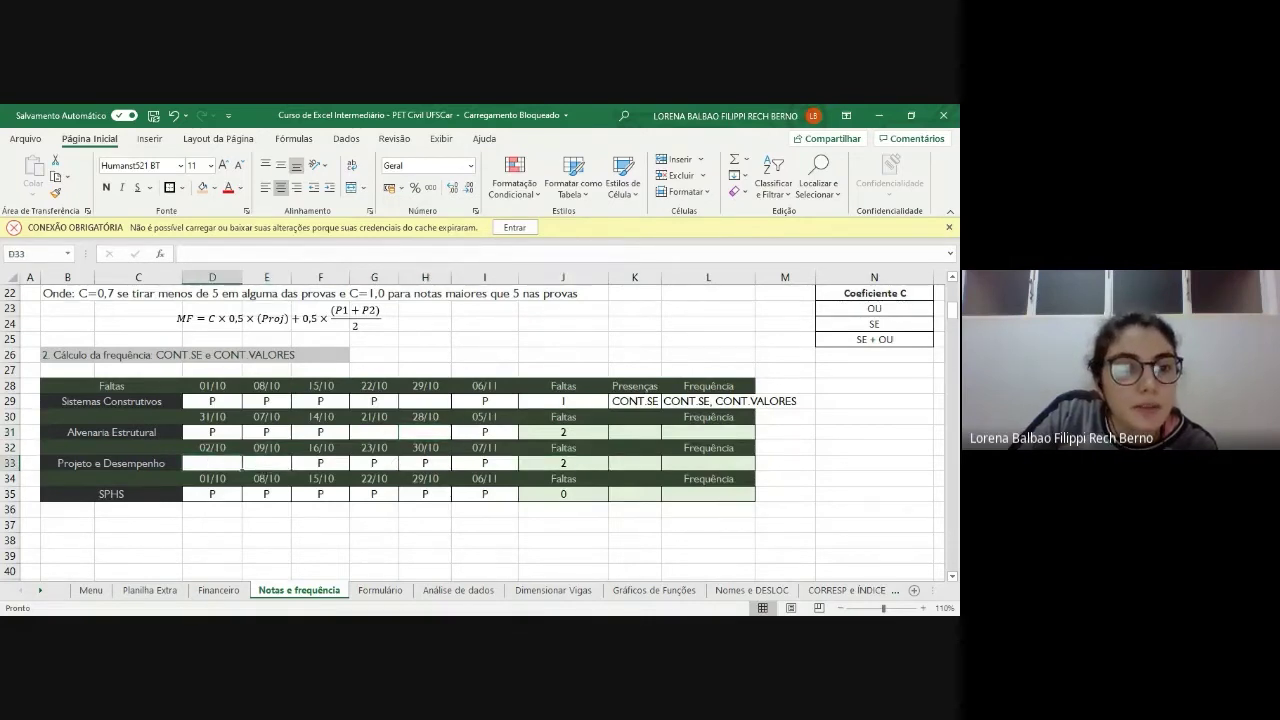
click(572, 492)
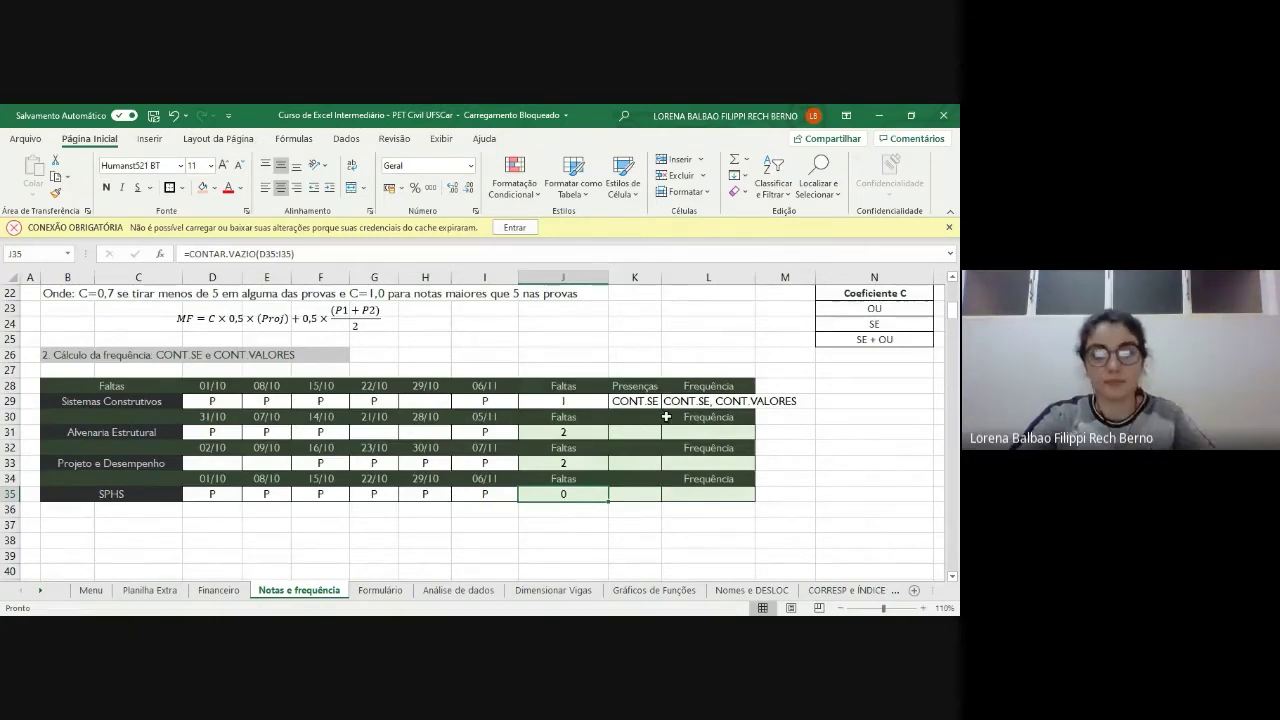
- Replace the placeholder text in K29 with the attendance formula =CONT.SE(D29:I29;"P") for Sistemas Construtivos
scroll(666, 416, right, 2)
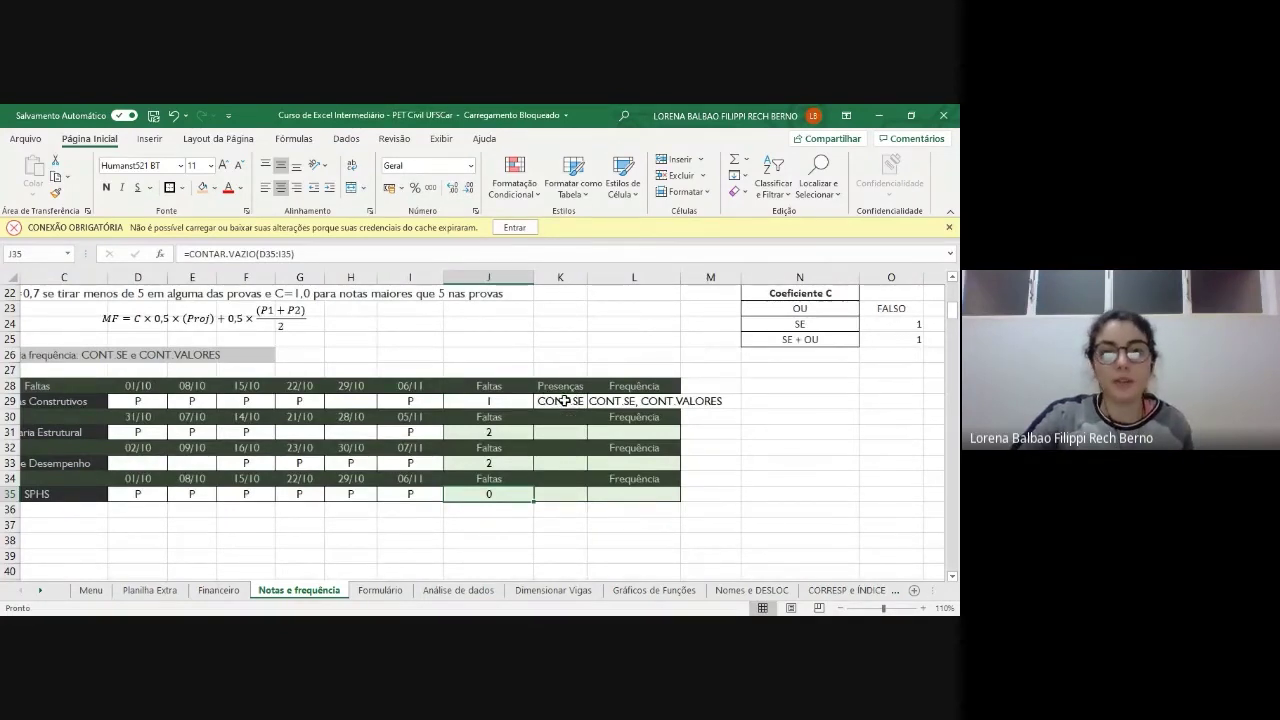
double_click(577, 399)
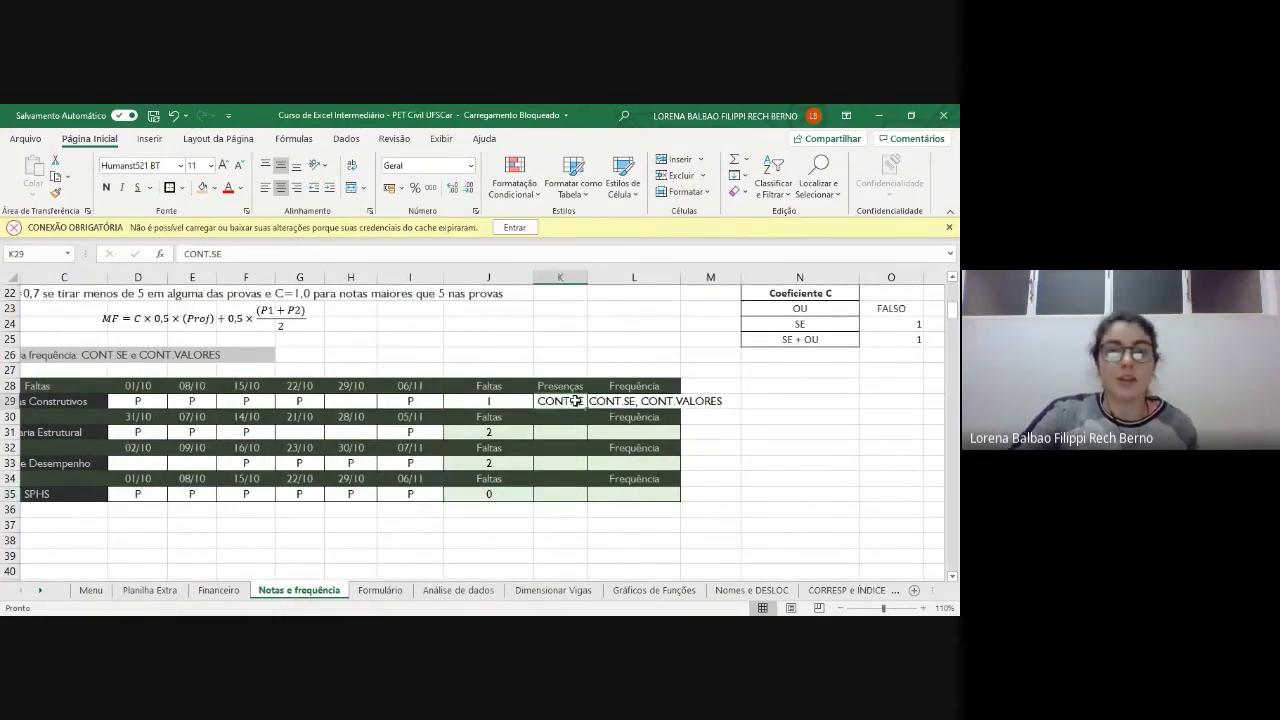
key(BackSpace)
key(BackSpace)
key(BackSpace)
key(BackSpace)
key(BackSpace)
key(BackSpace)
key(BackSpace)
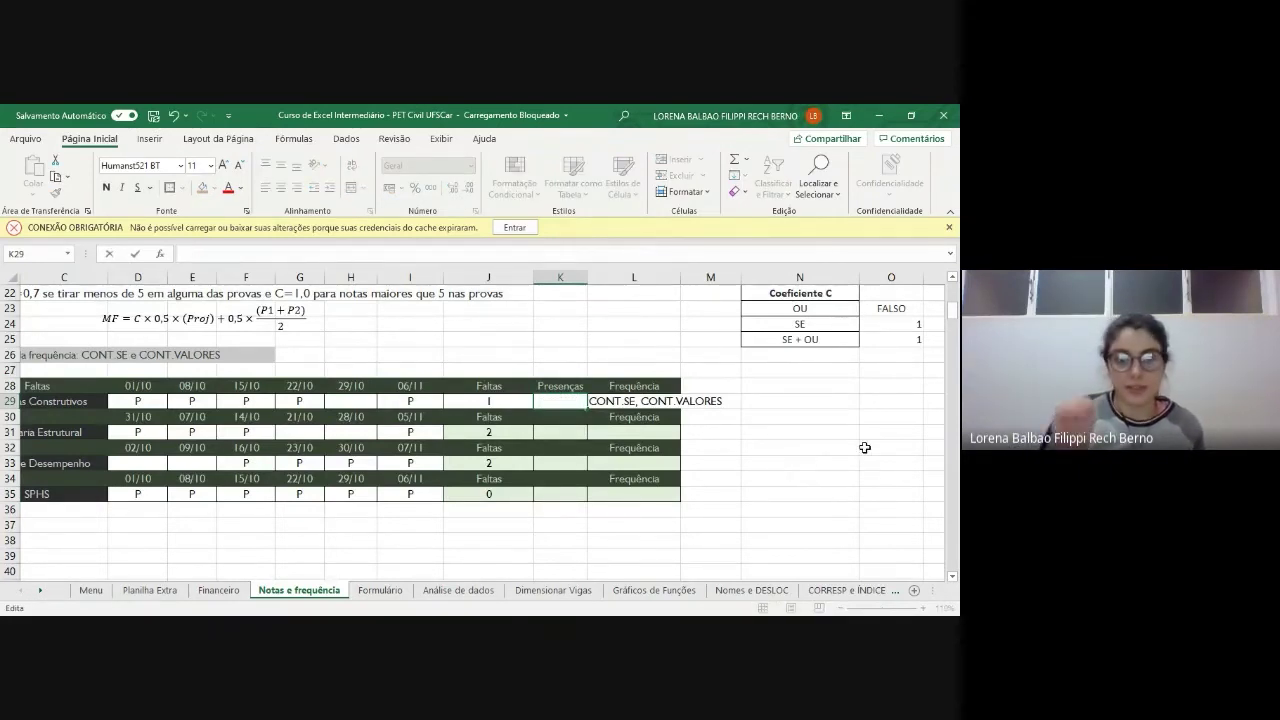
text(=C)
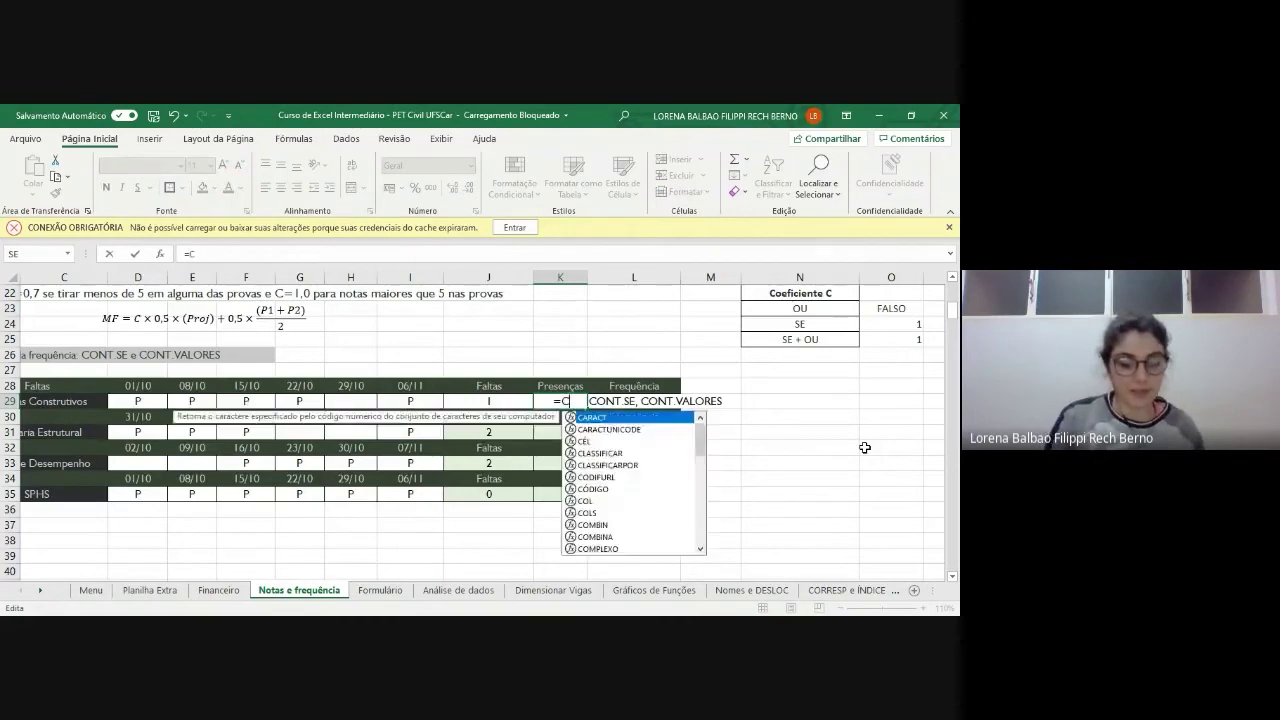
text(ONT.SE)
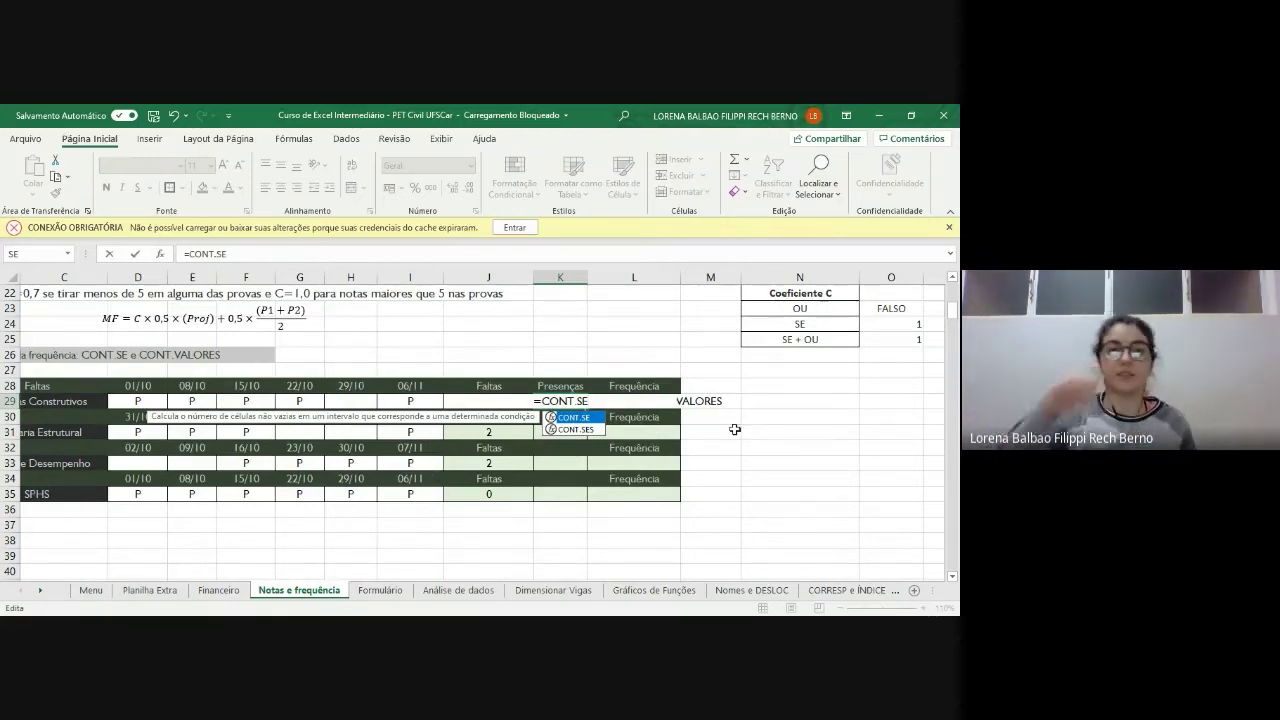
double_click(576, 417)
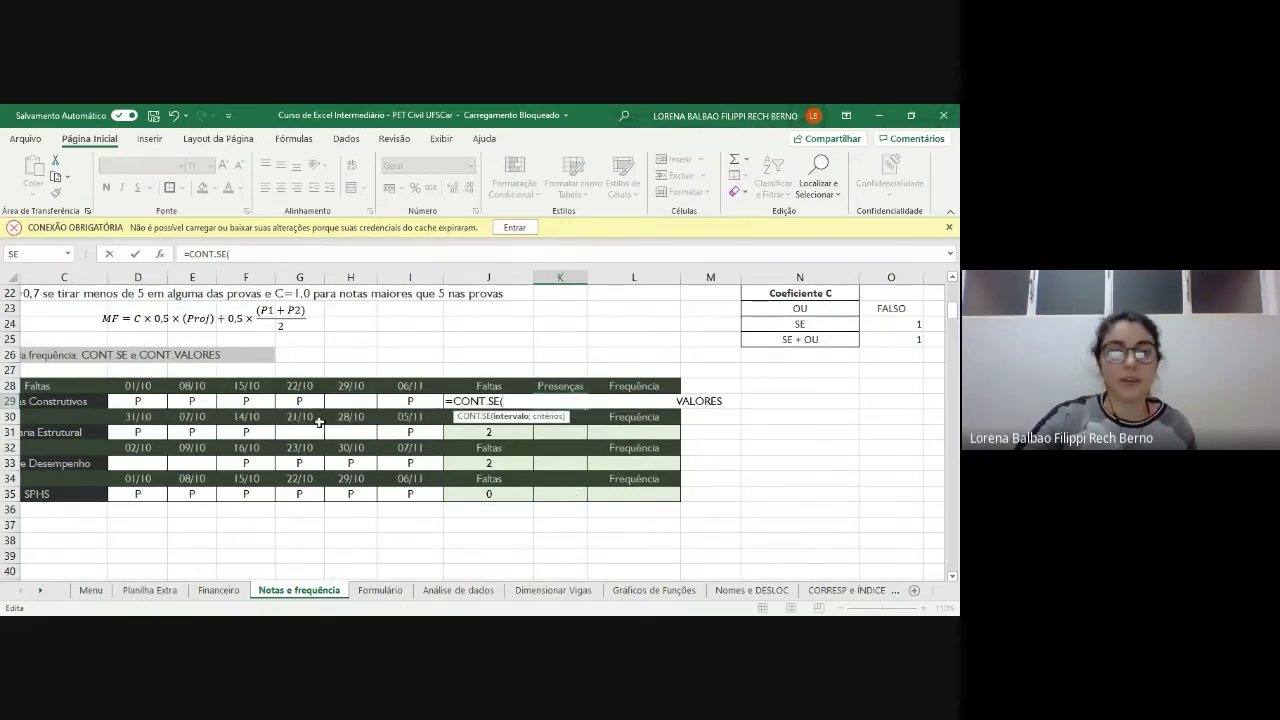
drag(140, 402, 412, 401)
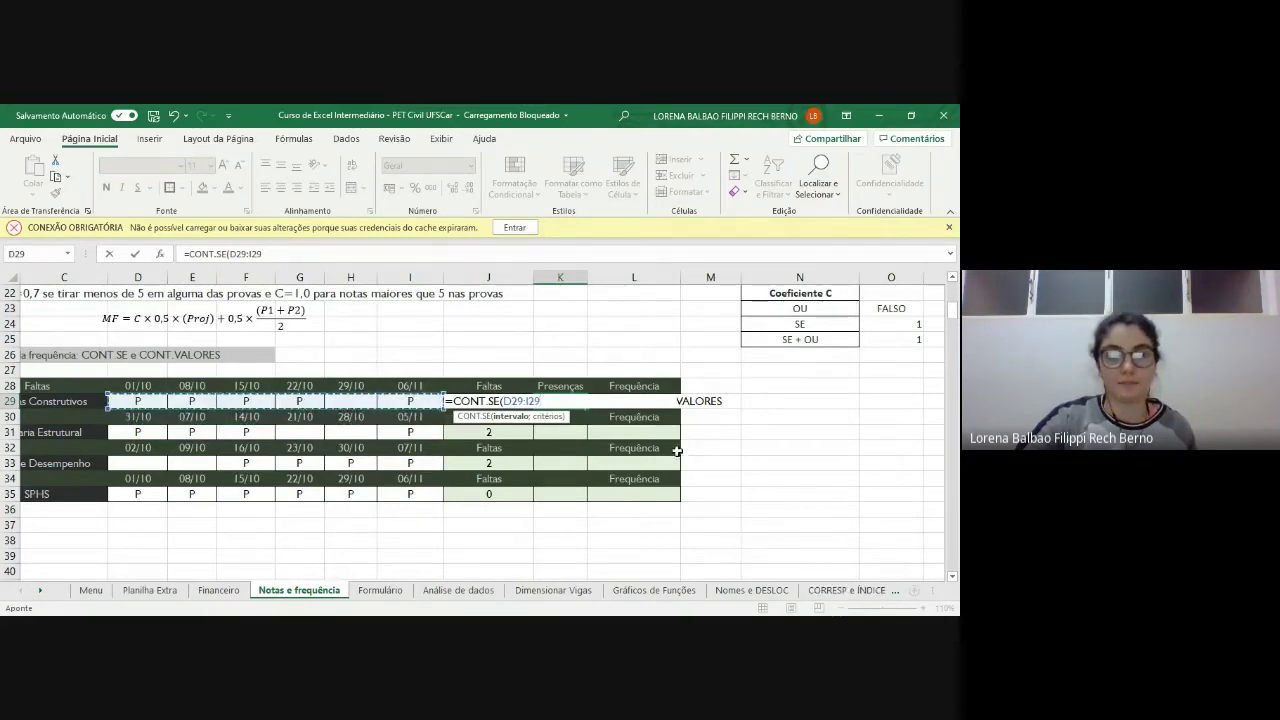
text(;"P)
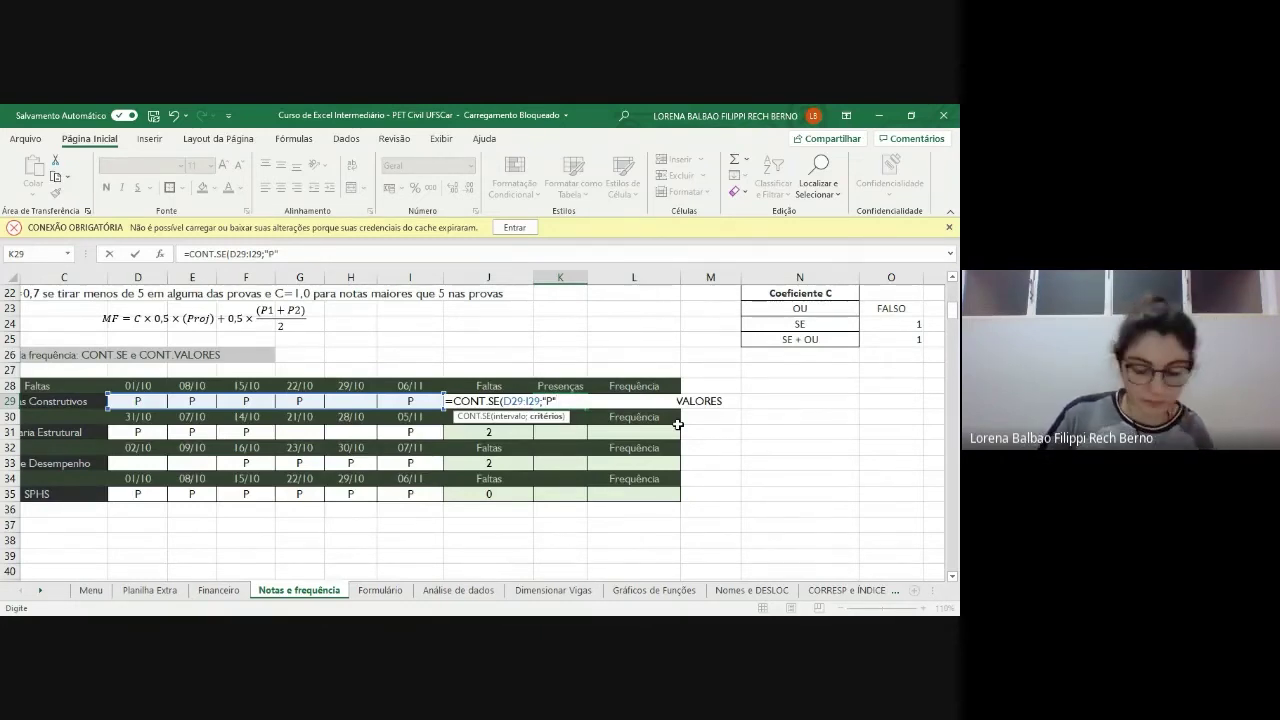
text())
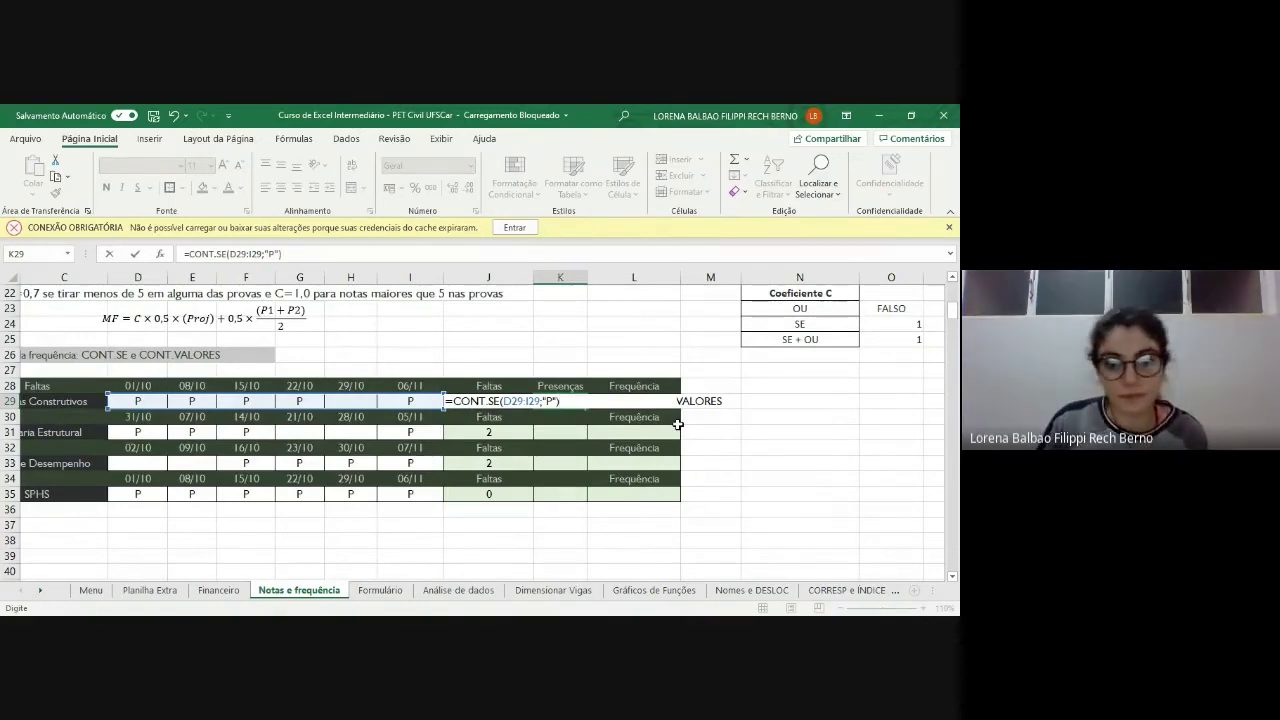
key(Return)
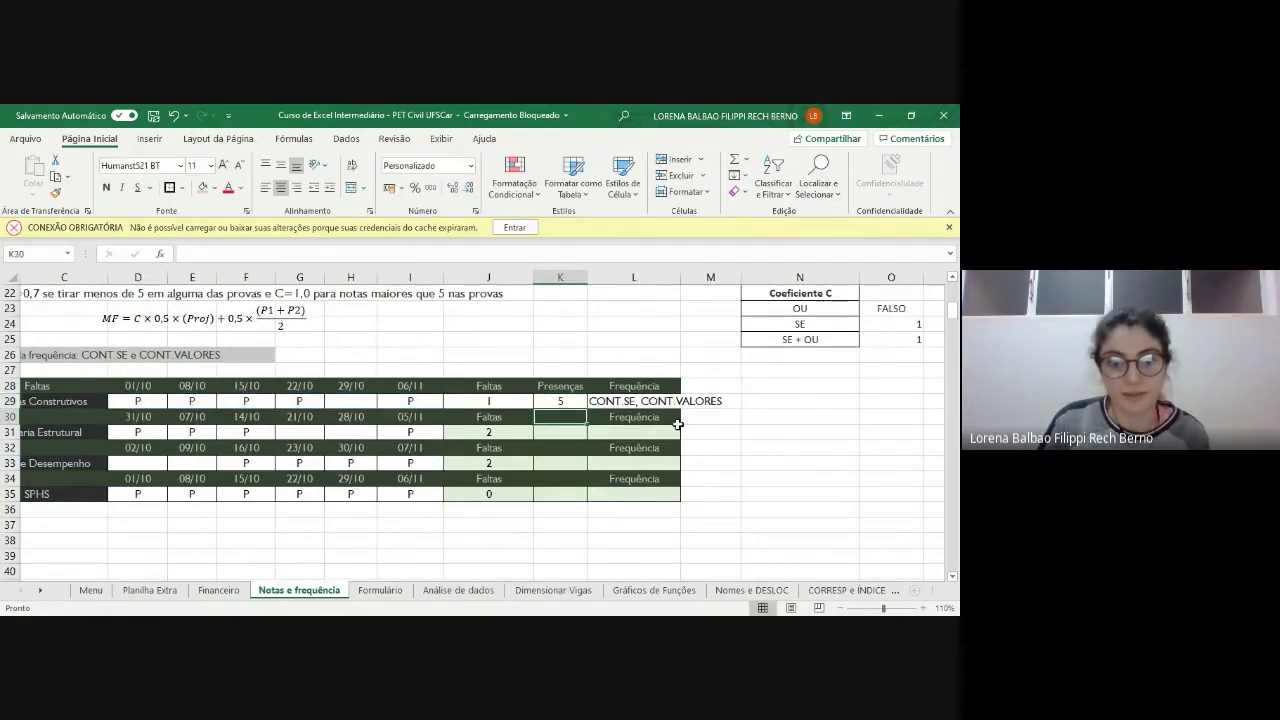
- Check the P marks for Sistemas Construtivos in row 29 against its Presenças result
click(136, 400)
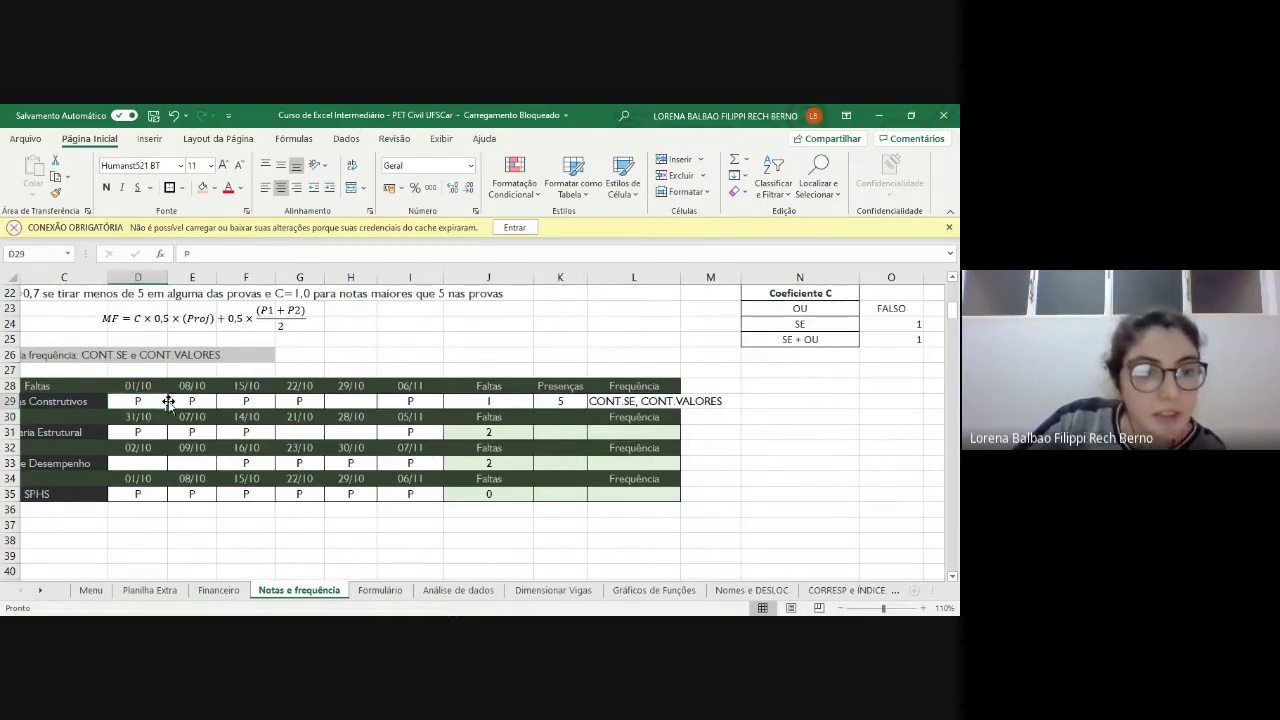
click(194, 398)
click(246, 400)
click(299, 402)
click(428, 405)
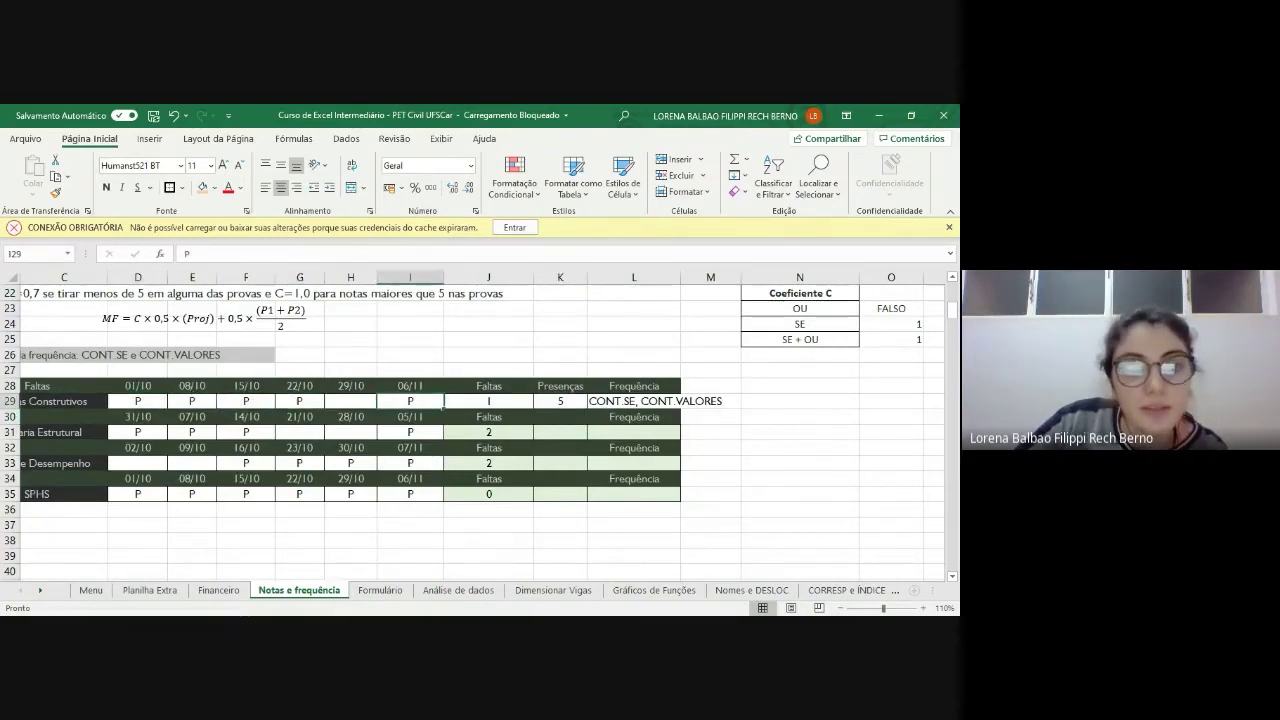
click(562, 414)
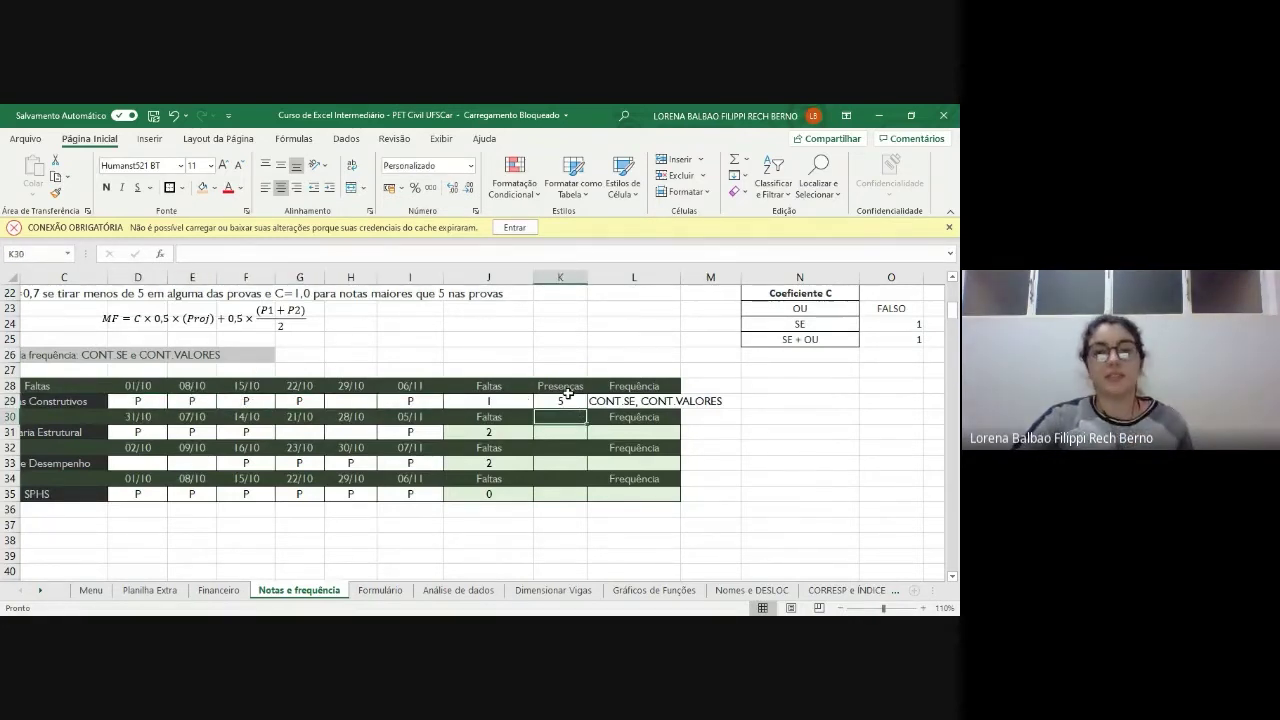
click(562, 463)
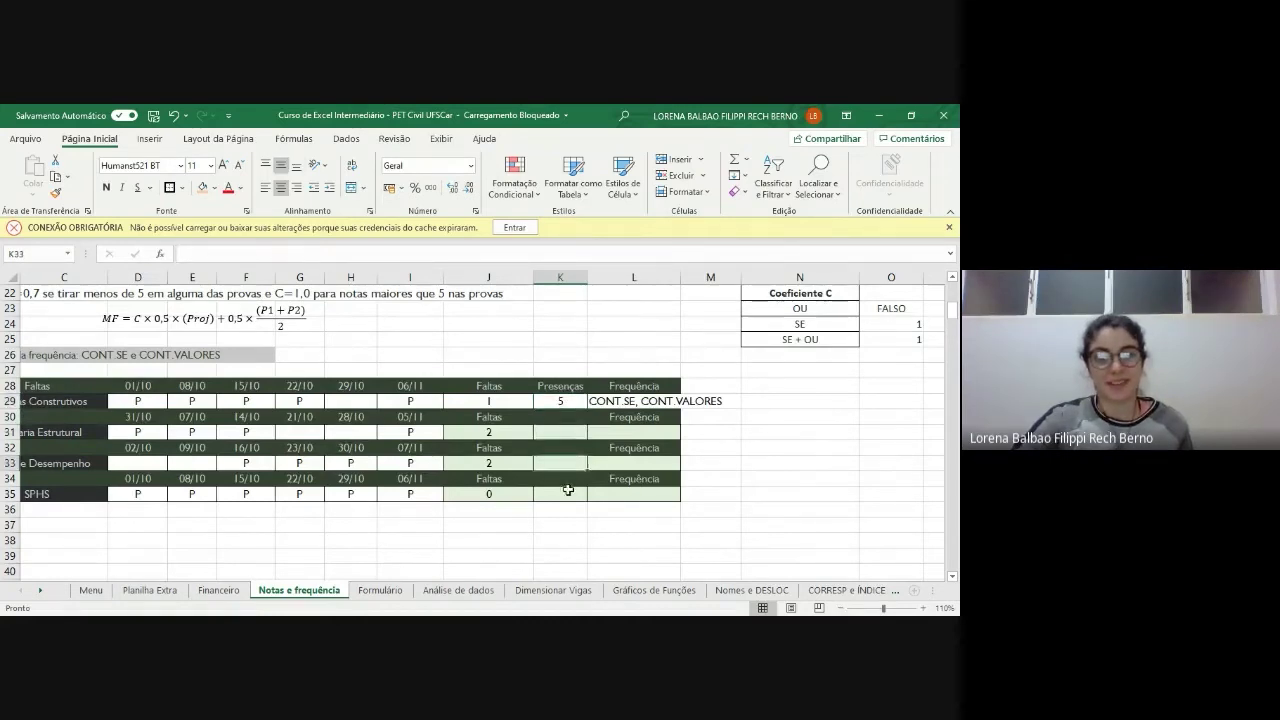
- Copy the attendance formula from K29 and paste only the formula into the Presenças cells K31, K33 and K35
click(568, 402)
key(ctrl+c)
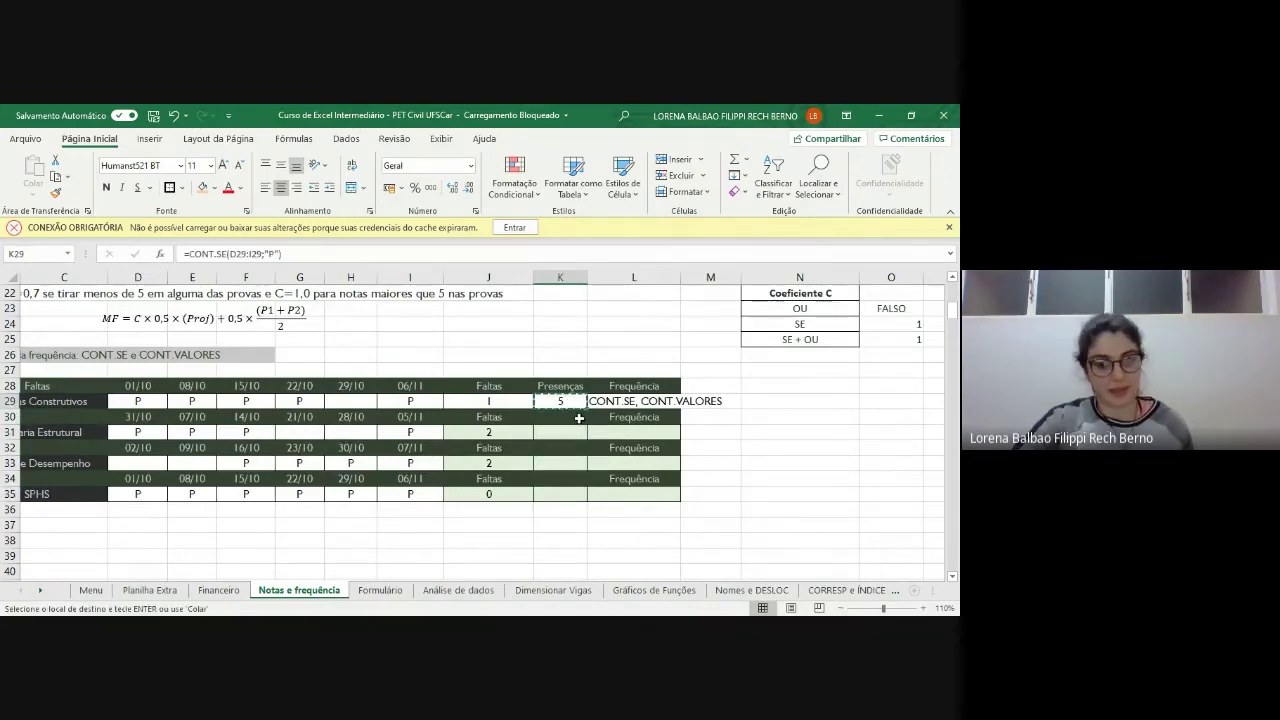
click(570, 433)
ctrl+click(565, 462)
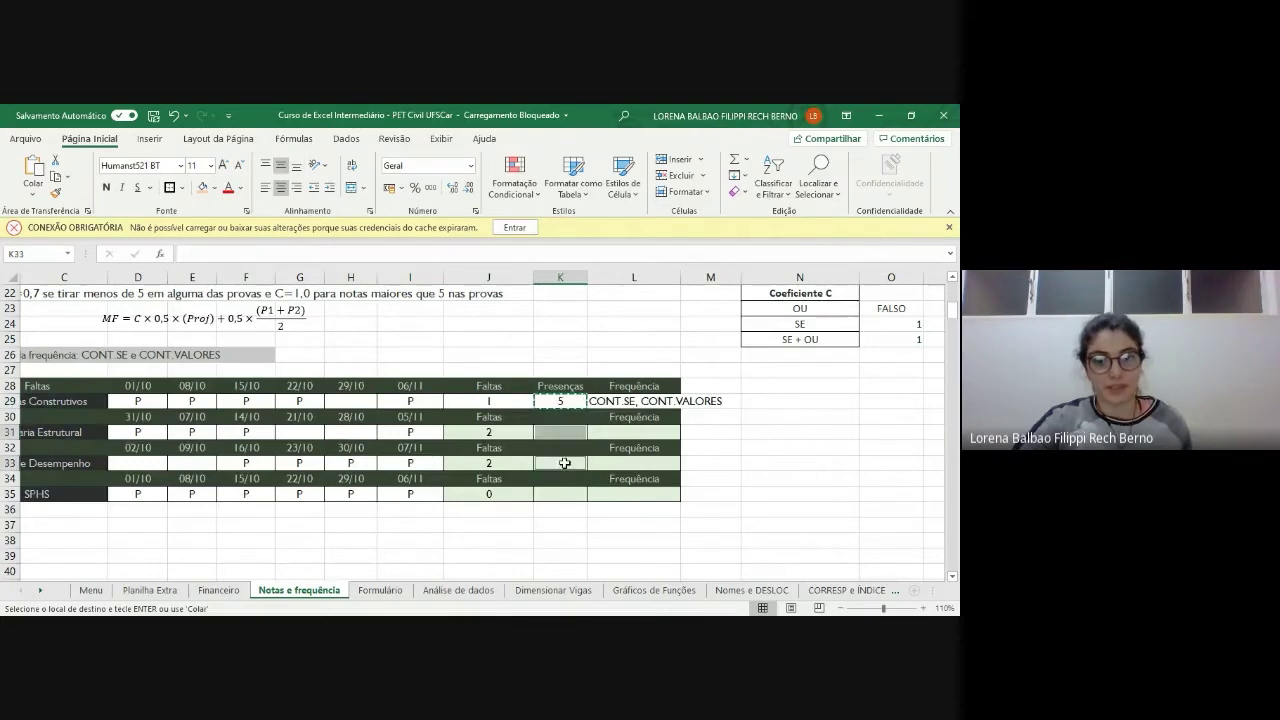
ctrl+click(562, 493)
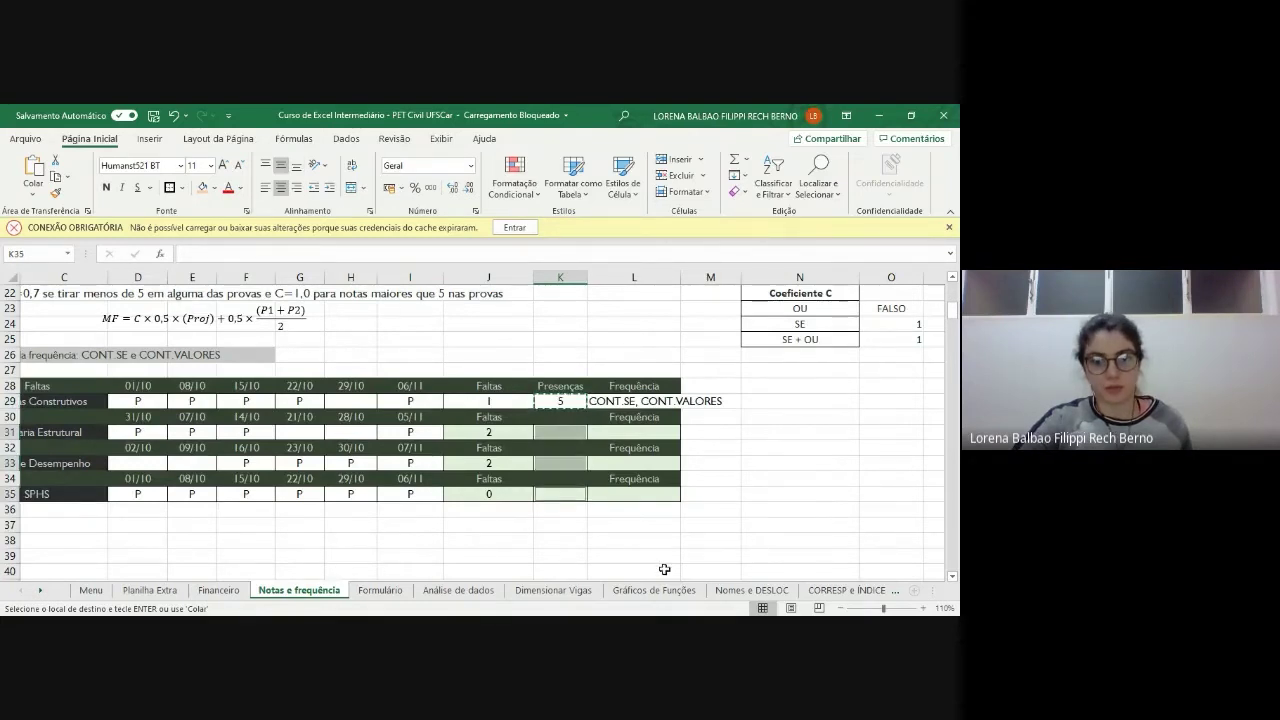
click(570, 480)
click(563, 438)
click(561, 418)
click(569, 432)
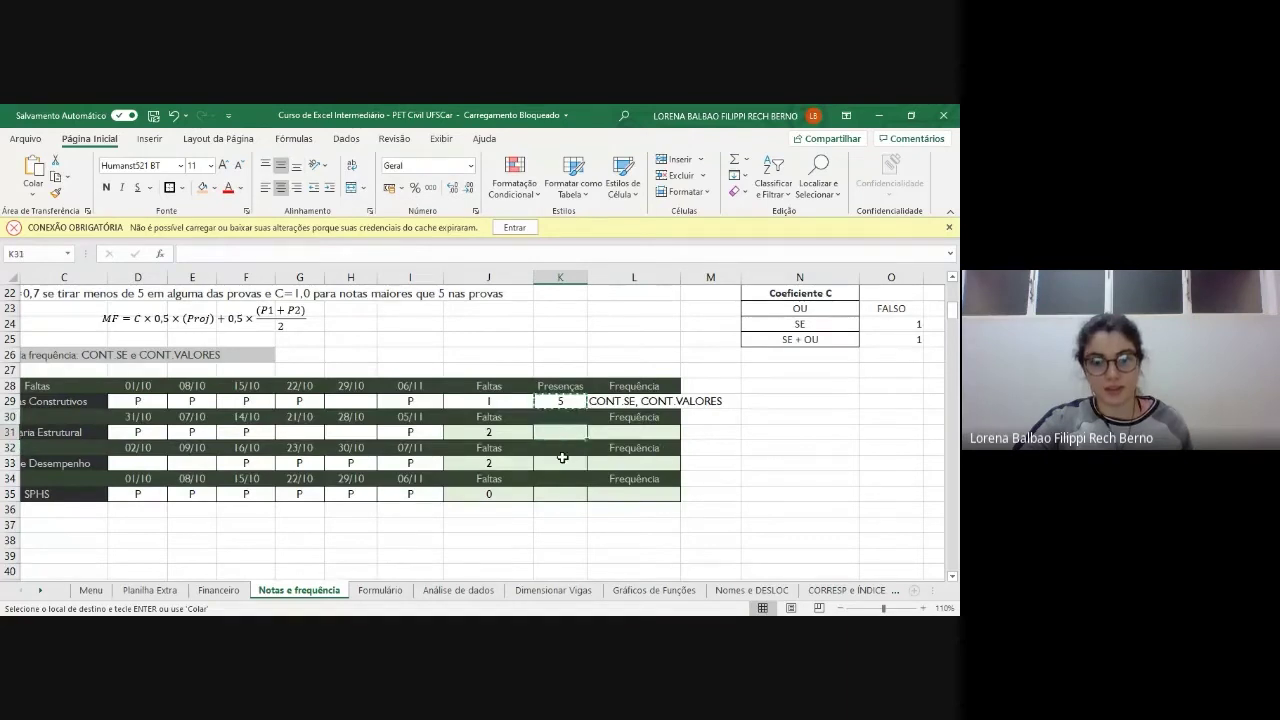
ctrl+click(558, 462)
ctrl+click(552, 497)
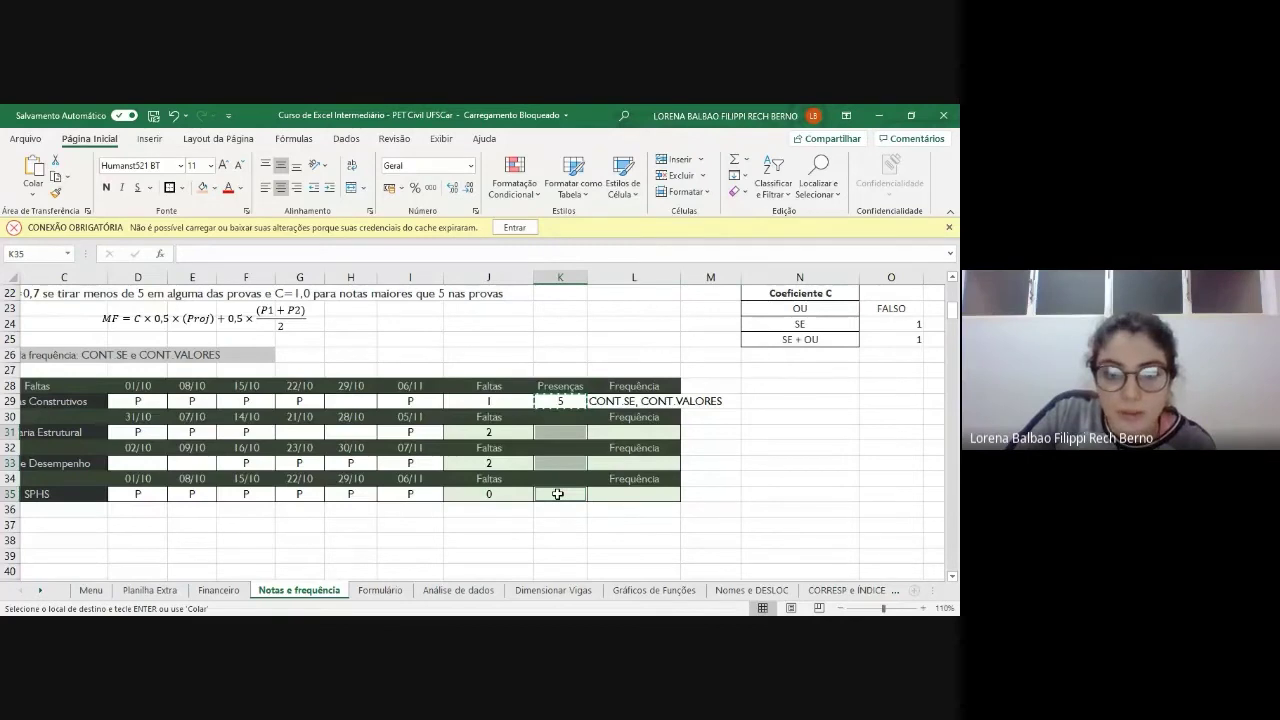
right_click(557, 494)
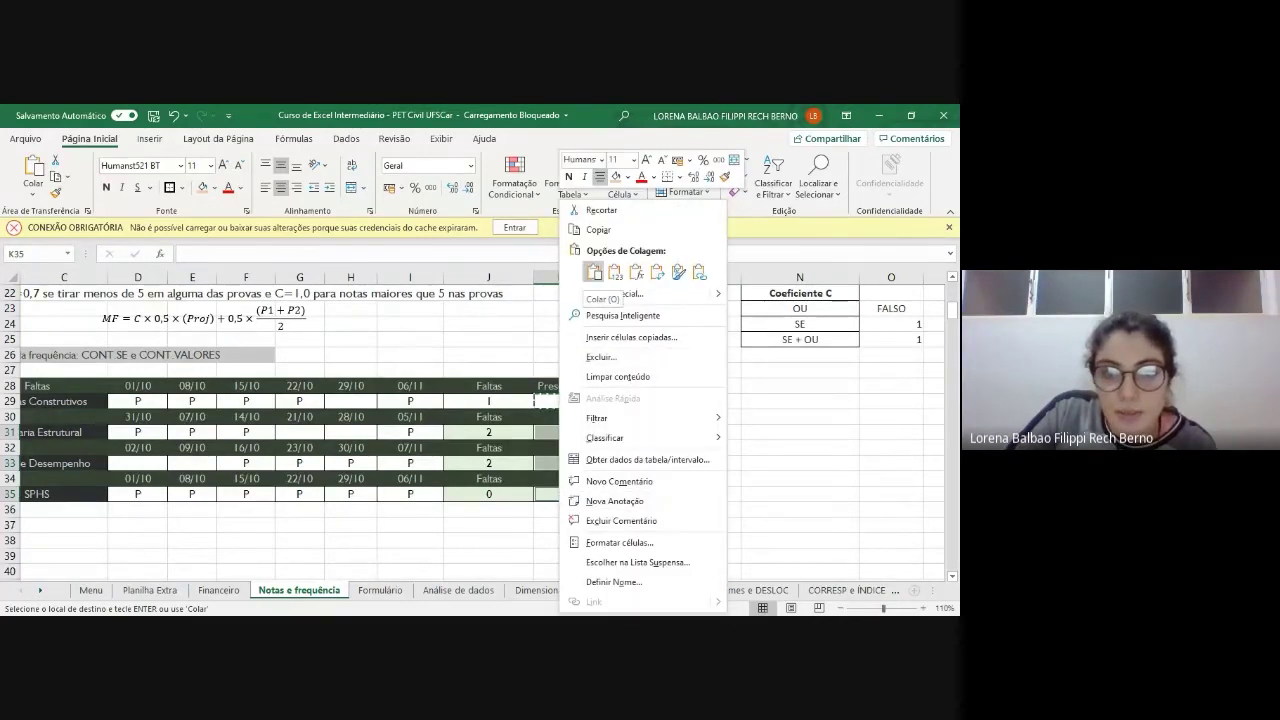
click(636, 274)
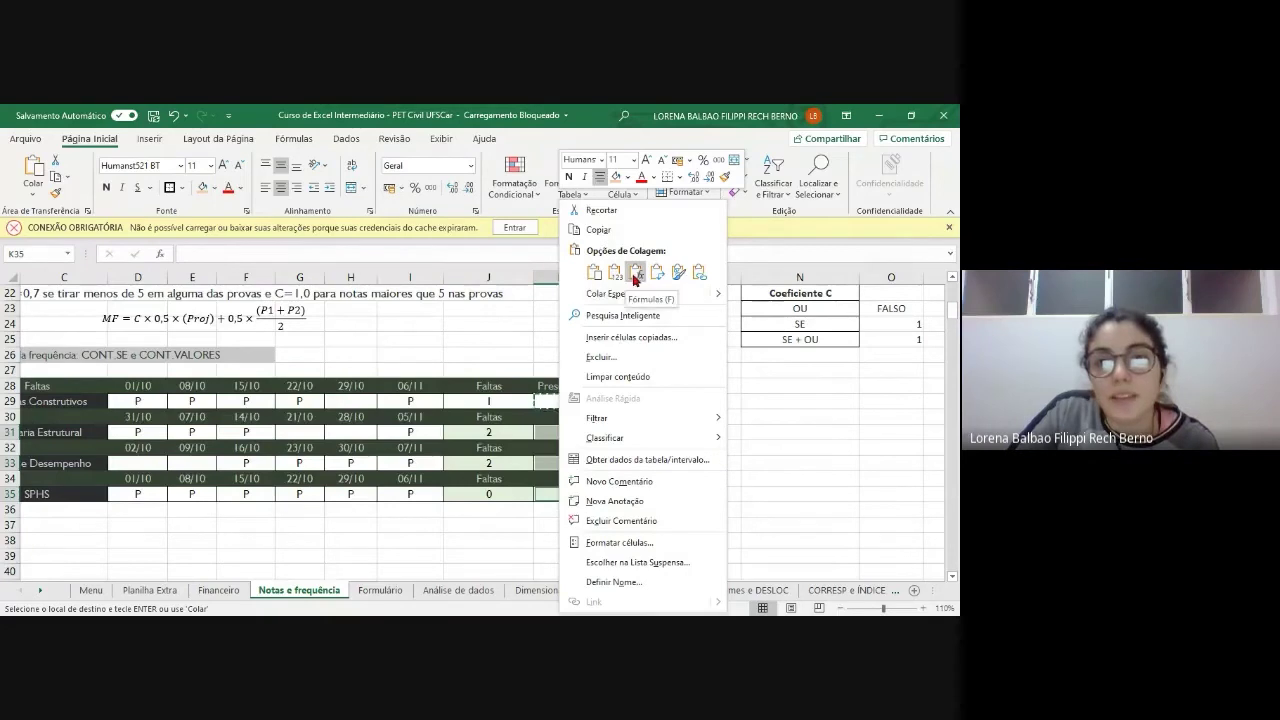
click(635, 279)
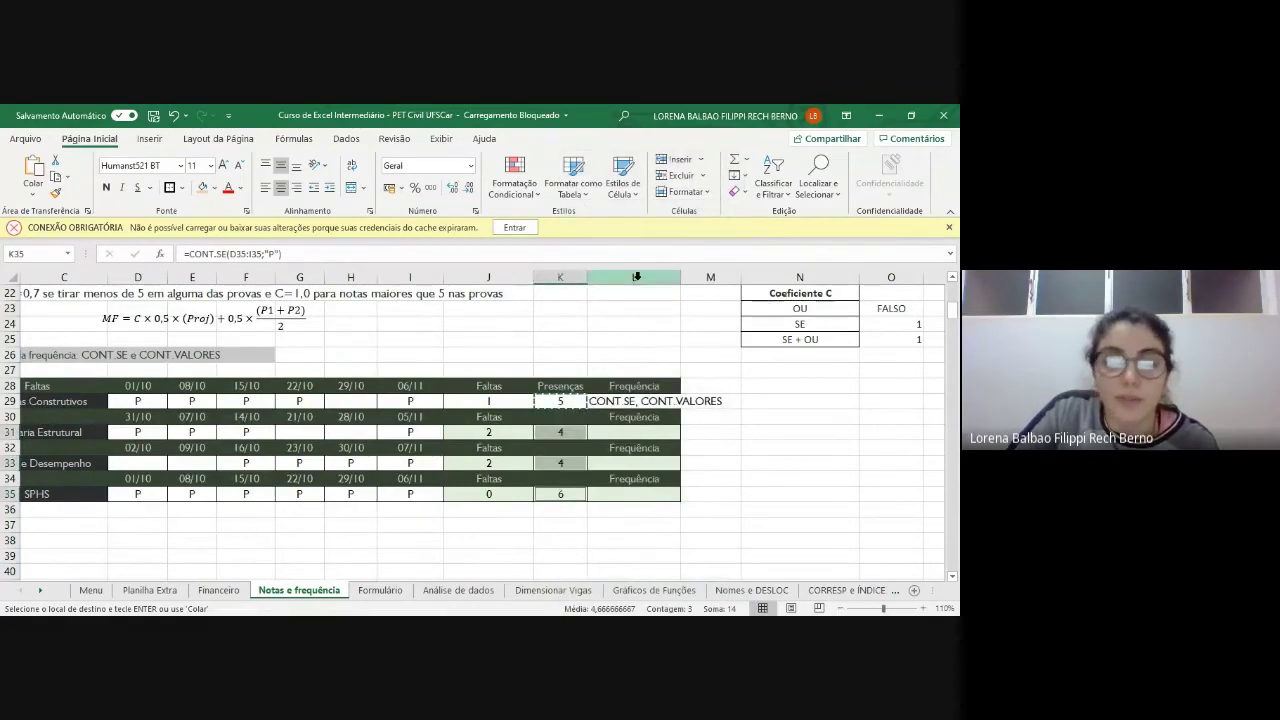
- Check the Presenças results for Alvenaria Estrutural, Projeto e Desempenho and SPHS, and clear the copy selection on K29
click(575, 431)
click(116, 432)
click(190, 432)
click(245, 432)
click(413, 432)
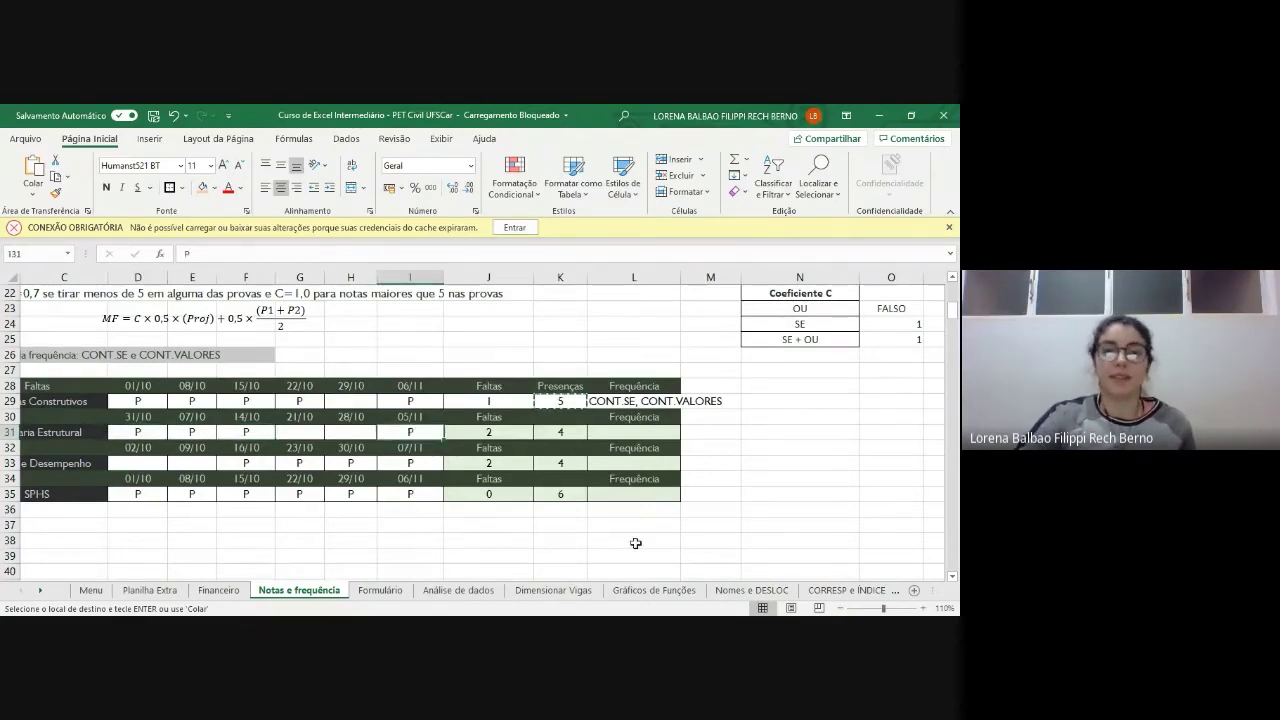
click(568, 466)
click(572, 497)
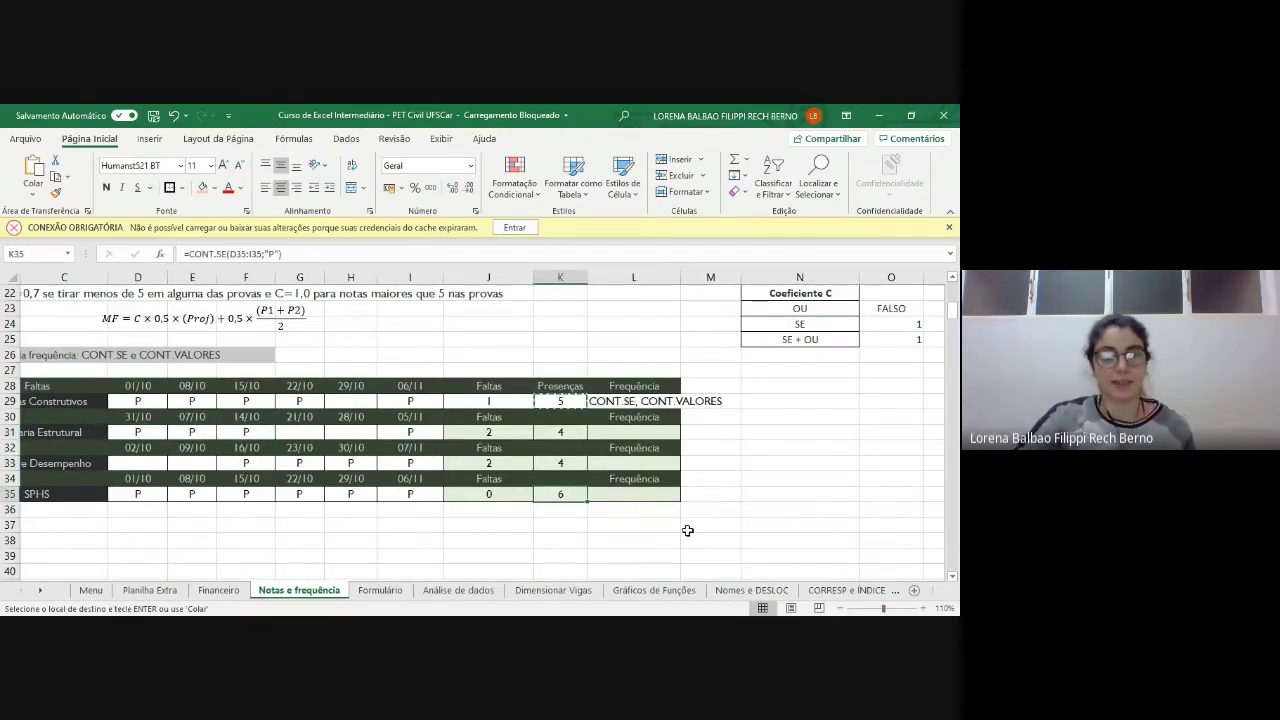
click(562, 400)
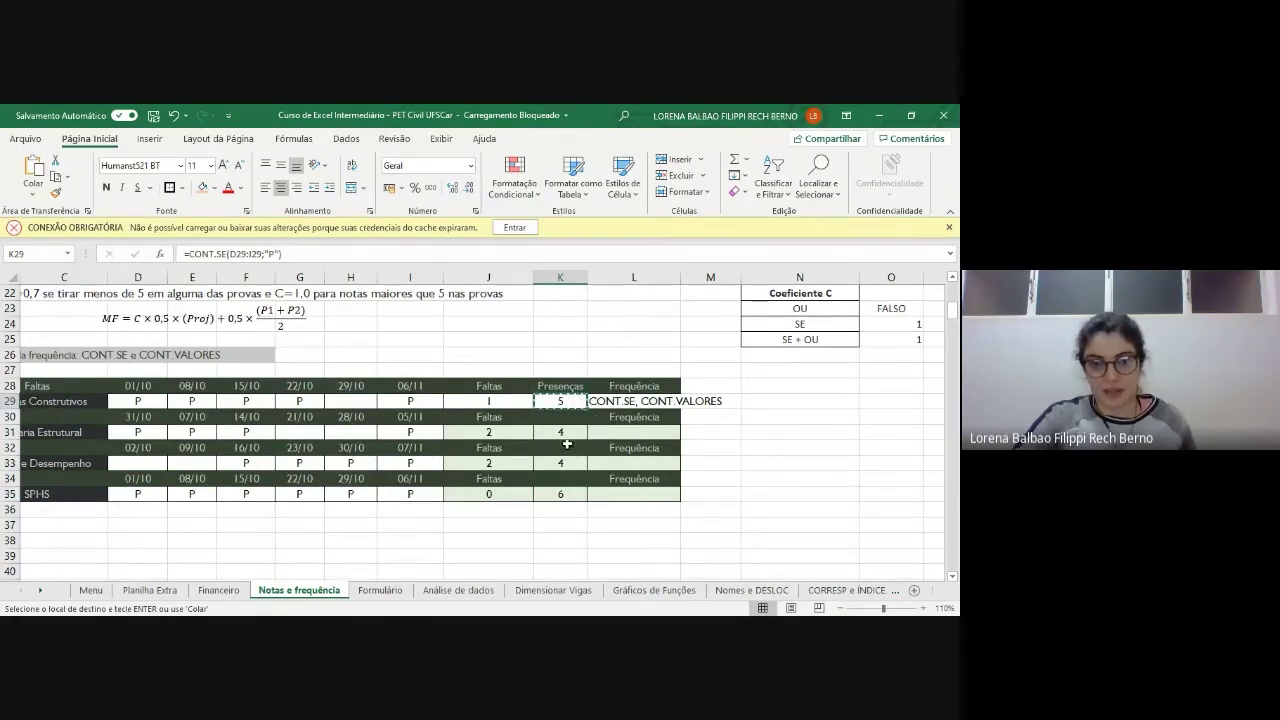
key(Escape)
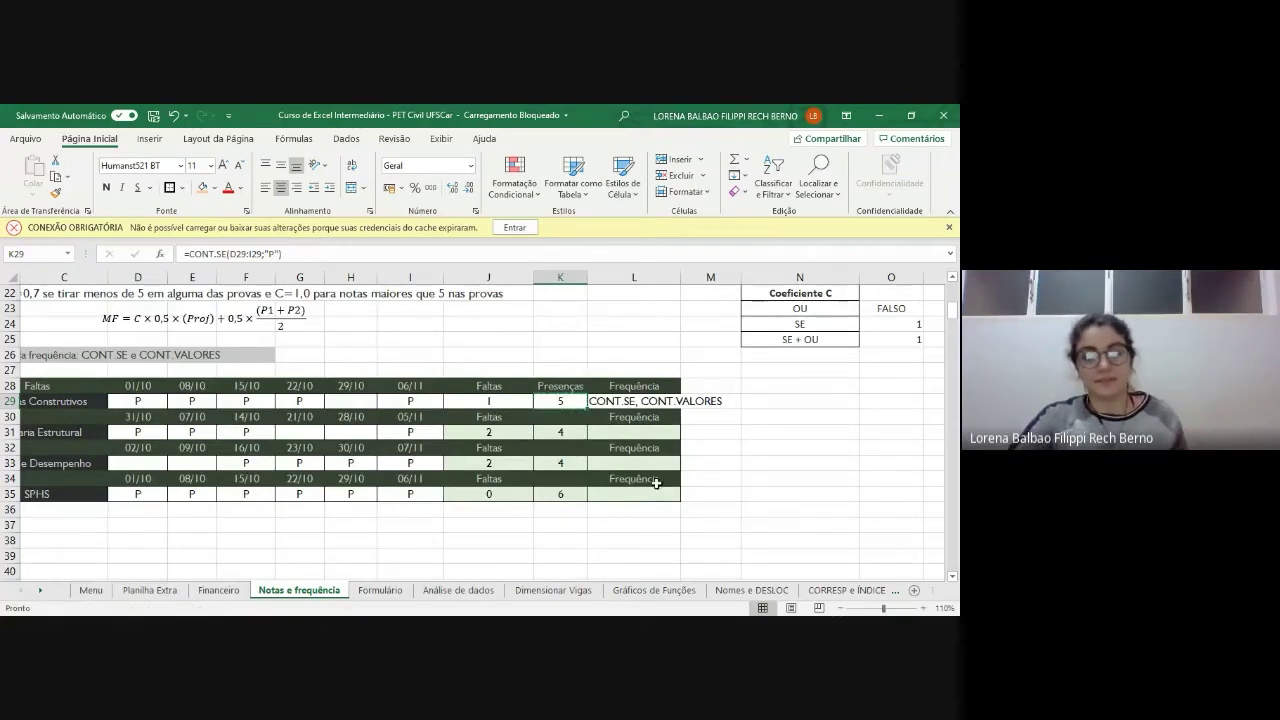
click(745, 465)
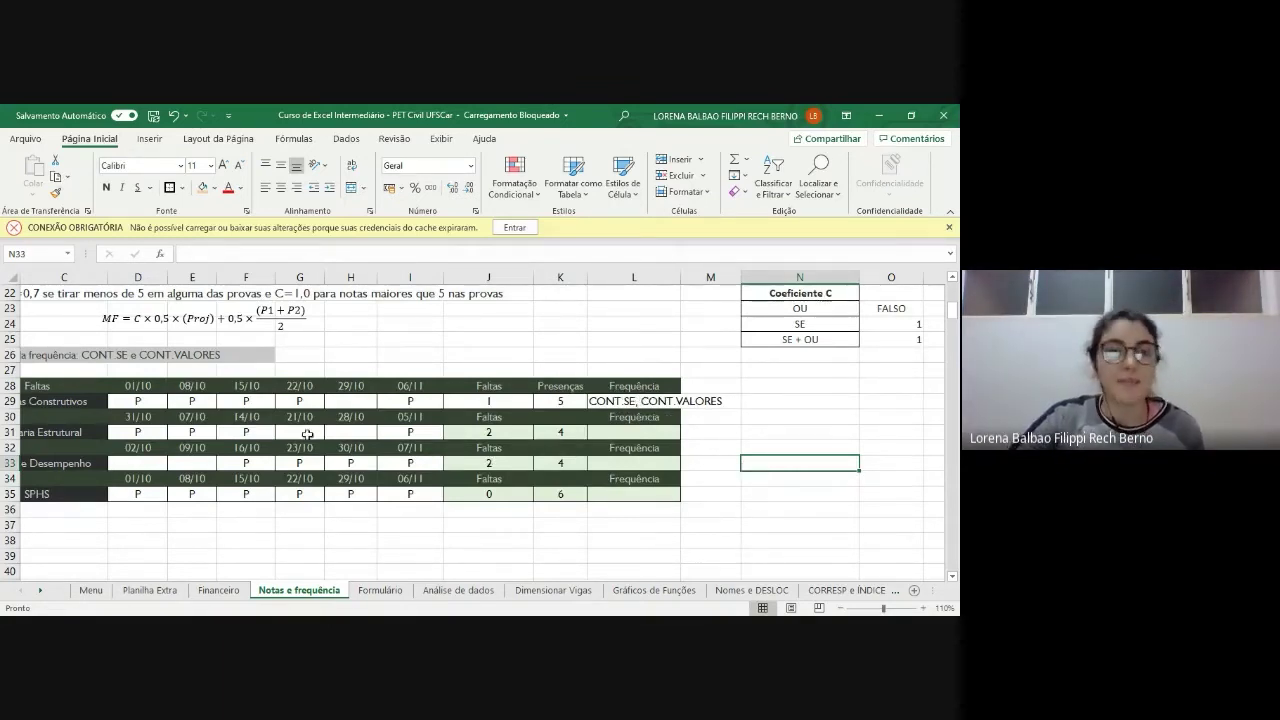
- Review the attendance marks of Sistemas Construtivos across D29:I29 together with the attendance count formula in K29
click(145, 404)
click(192, 402)
click(255, 401)
click(298, 400)
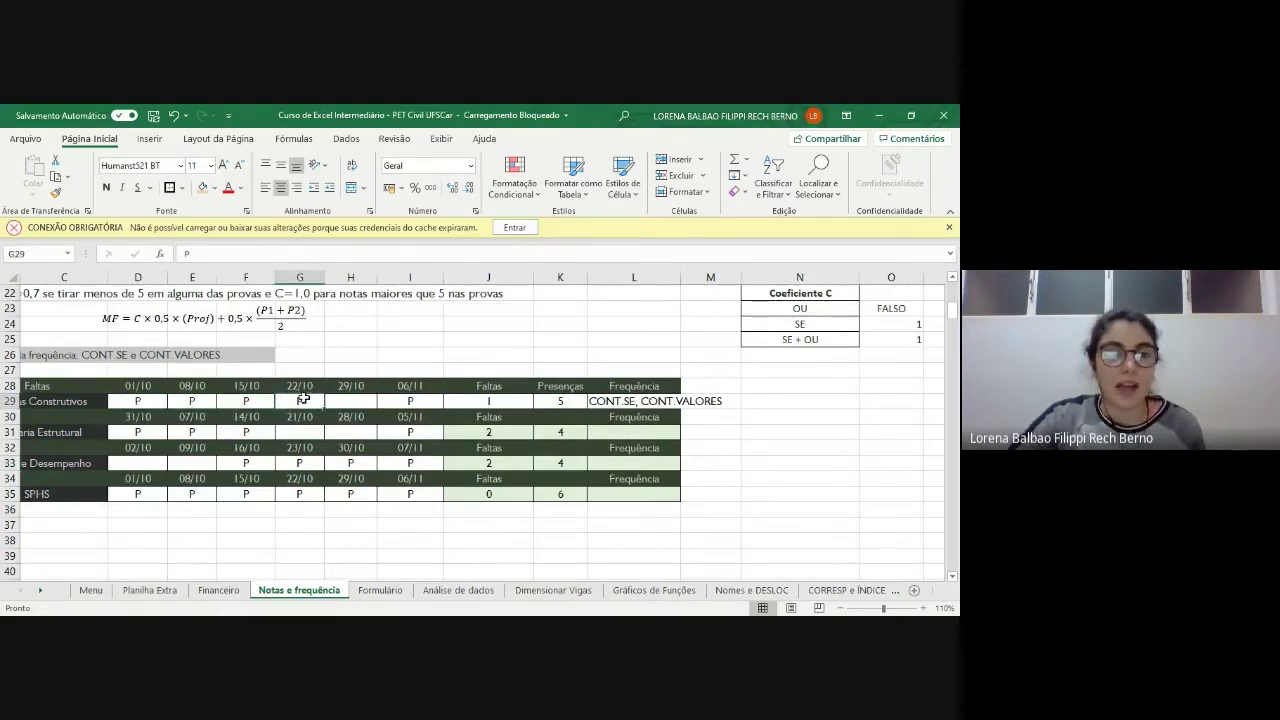
click(145, 400)
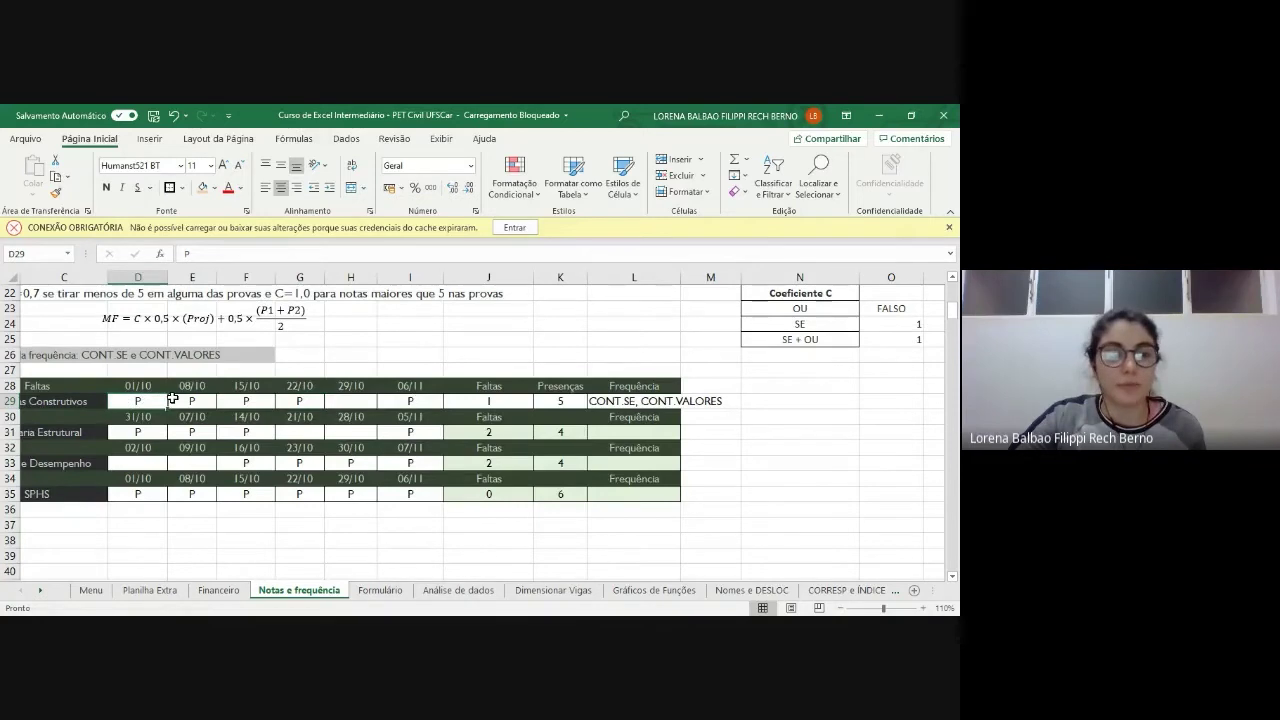
click(228, 402)
click(304, 401)
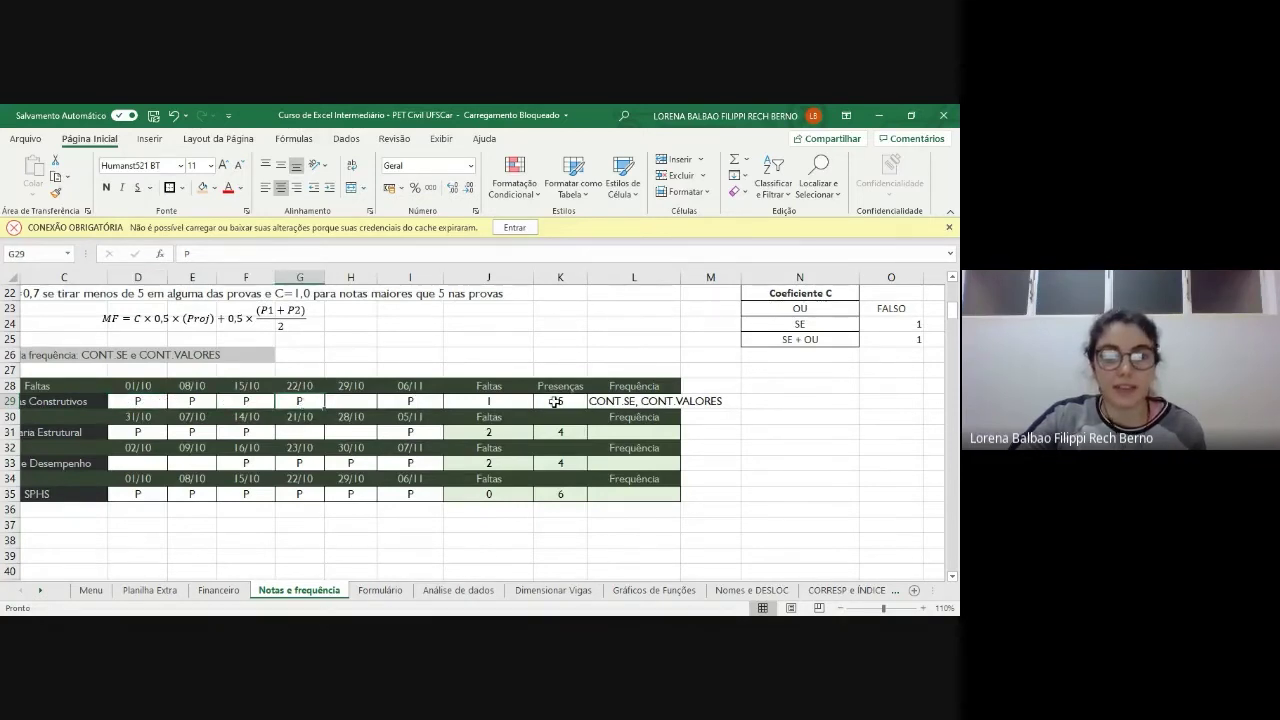
click(552, 401)
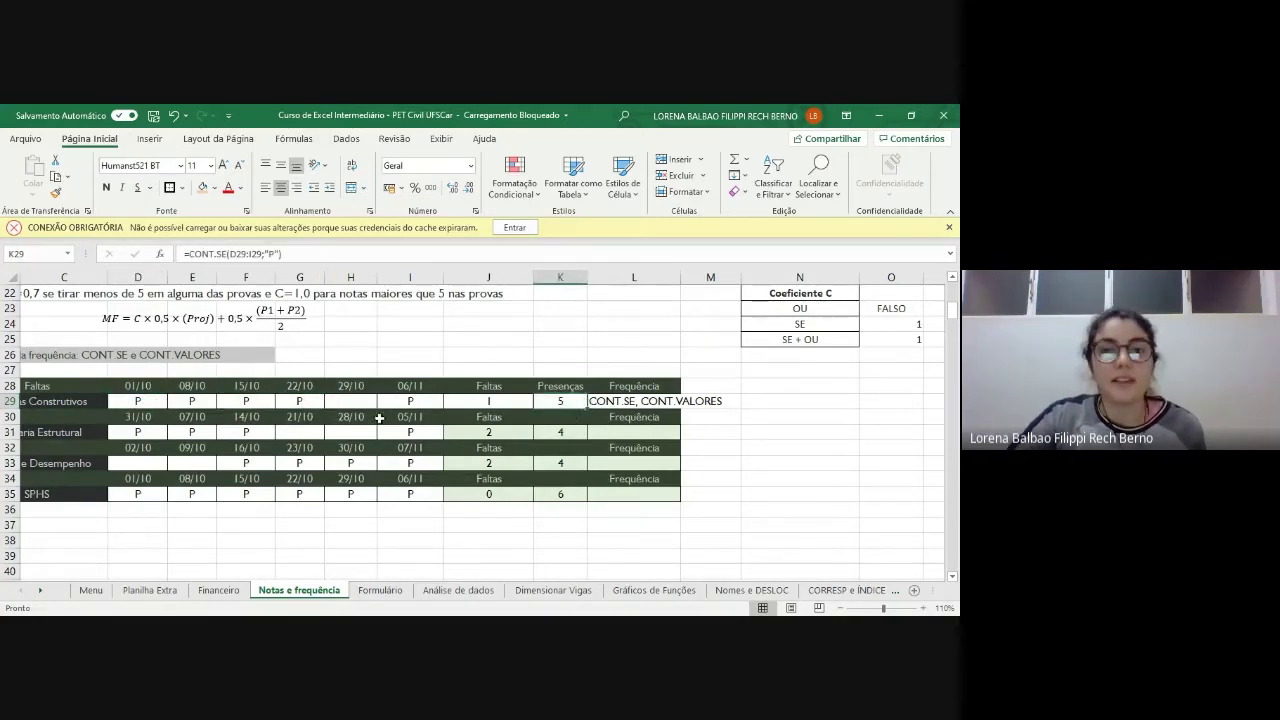
drag(130, 404, 423, 403)
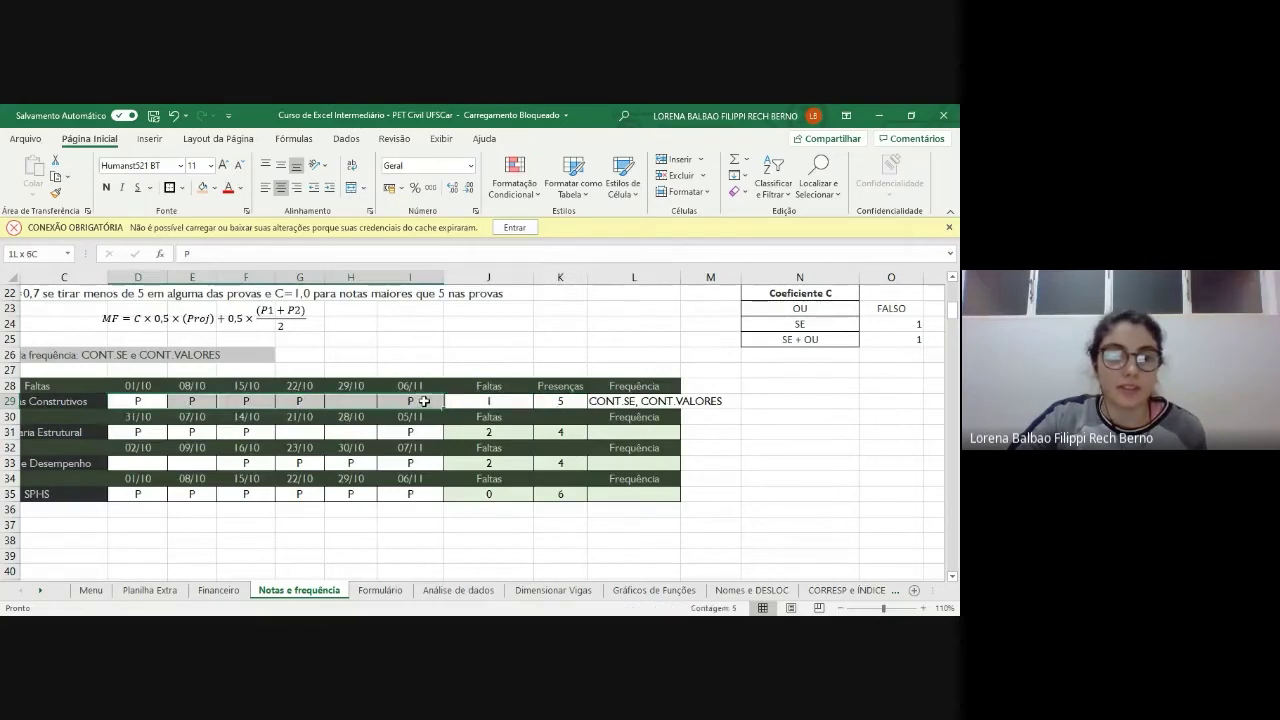
- Inspect the CONT.SE part of the placeholder in L29 and the formula in K29, closing both without changes
double_click(659, 401)
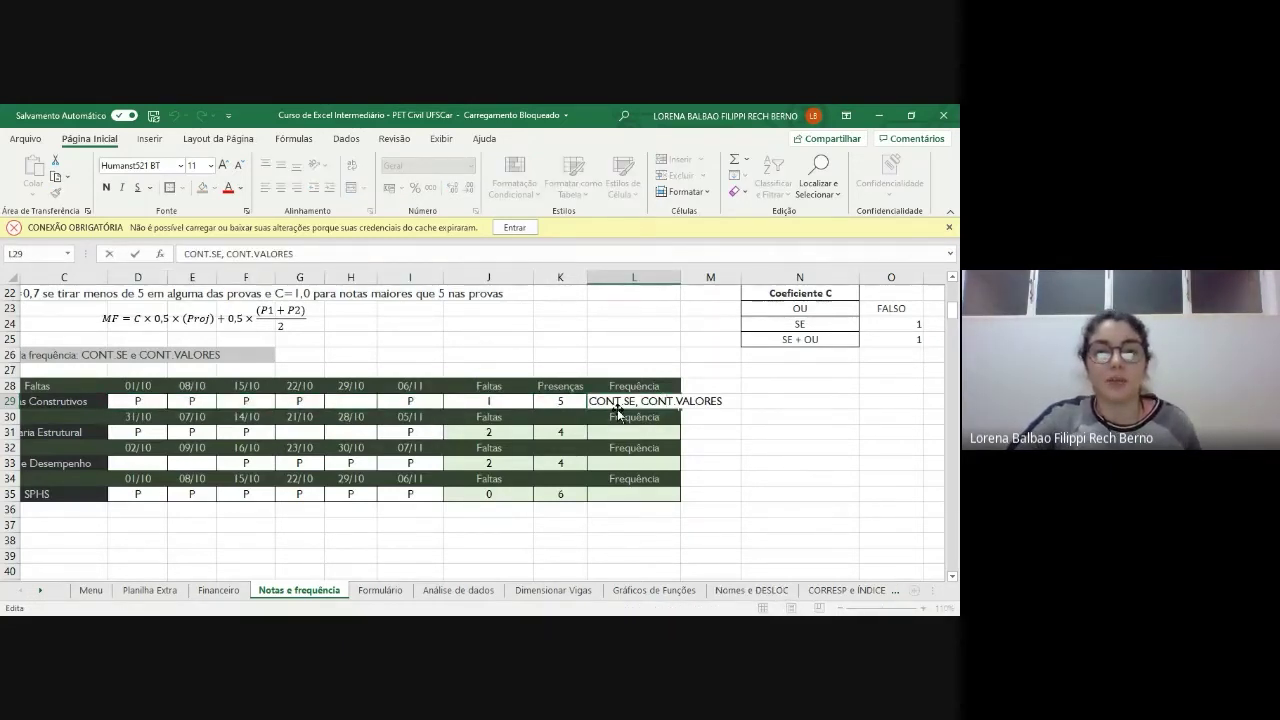
drag(589, 401, 633, 401)
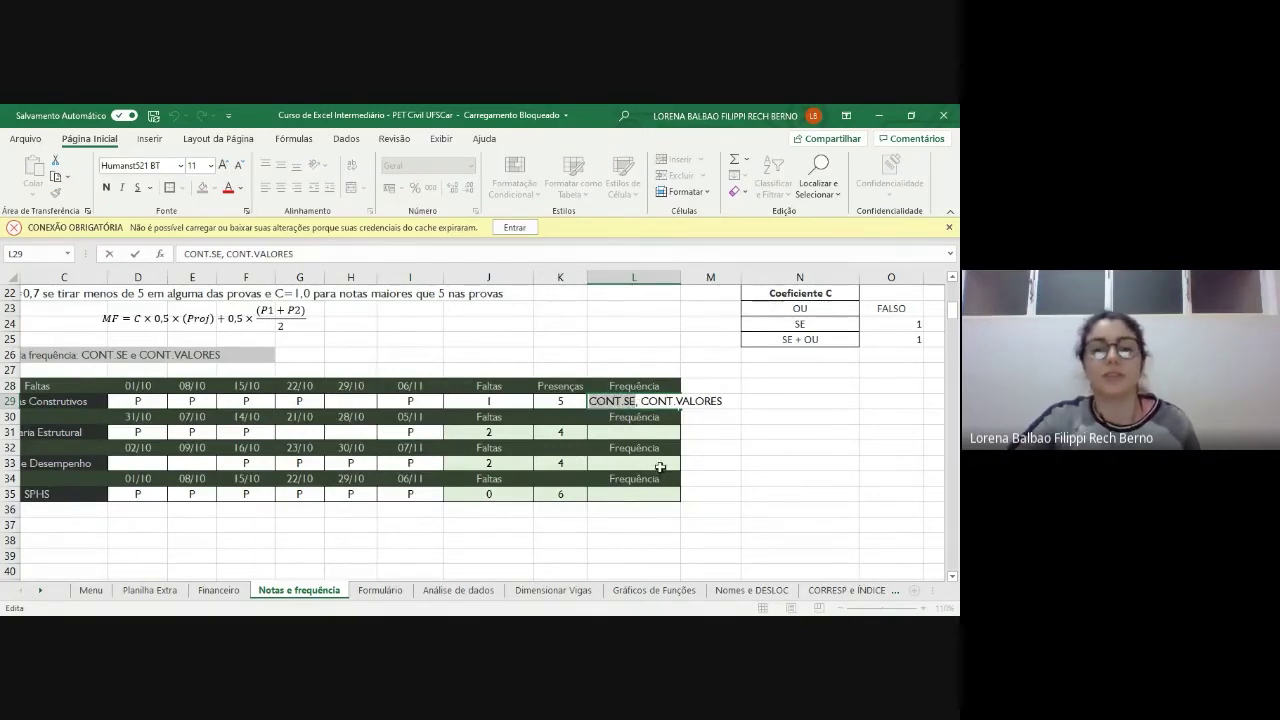
key(Escape)
double_click(572, 401)
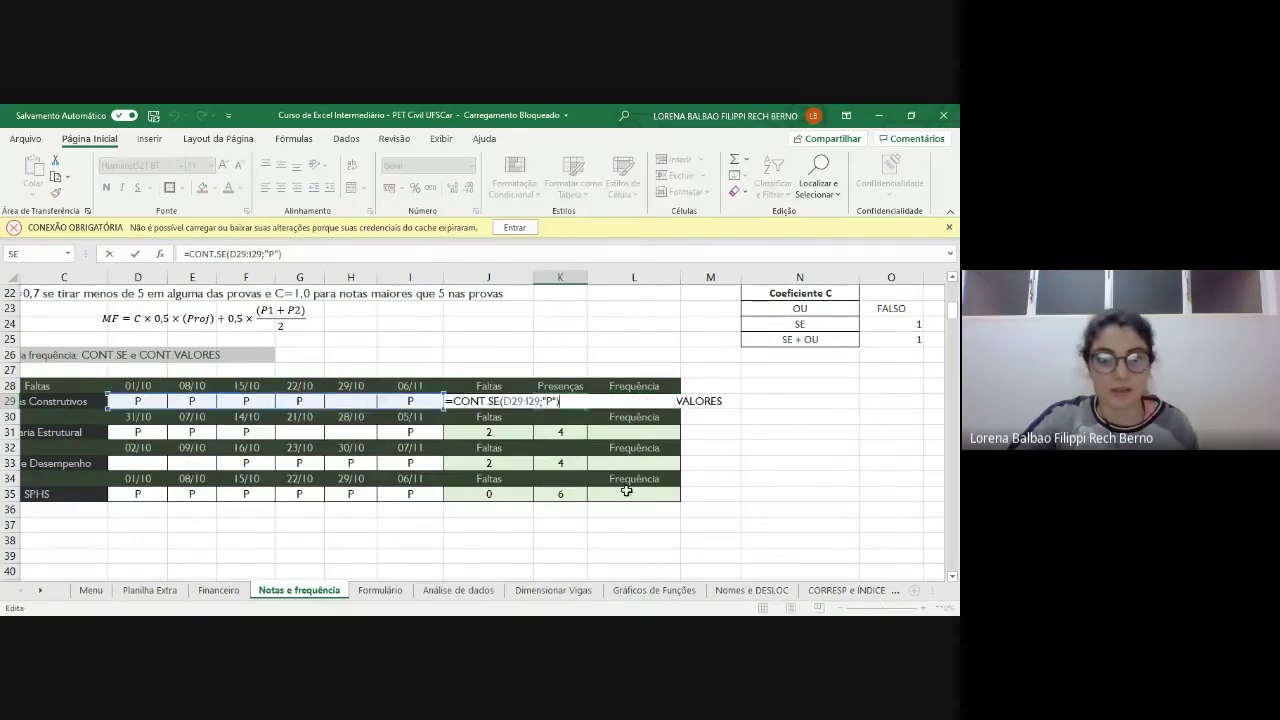
key(Escape)
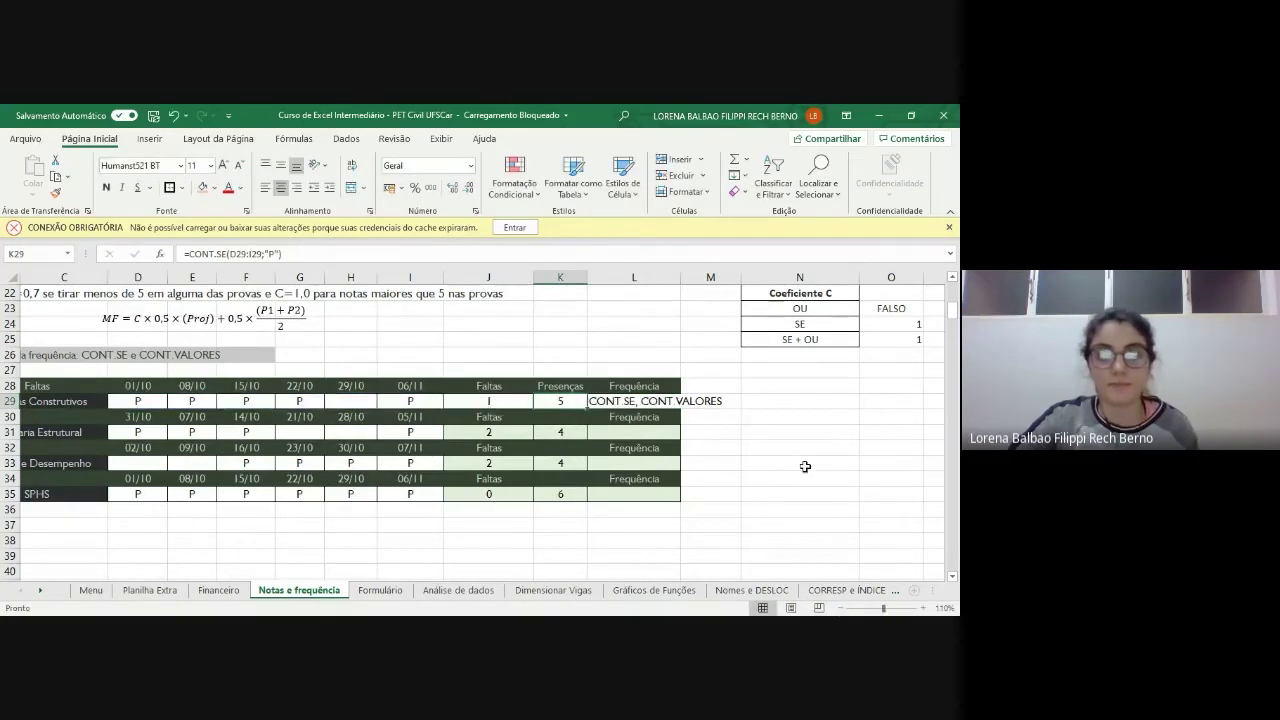
double_click(646, 401)
drag(589, 401, 637, 401)
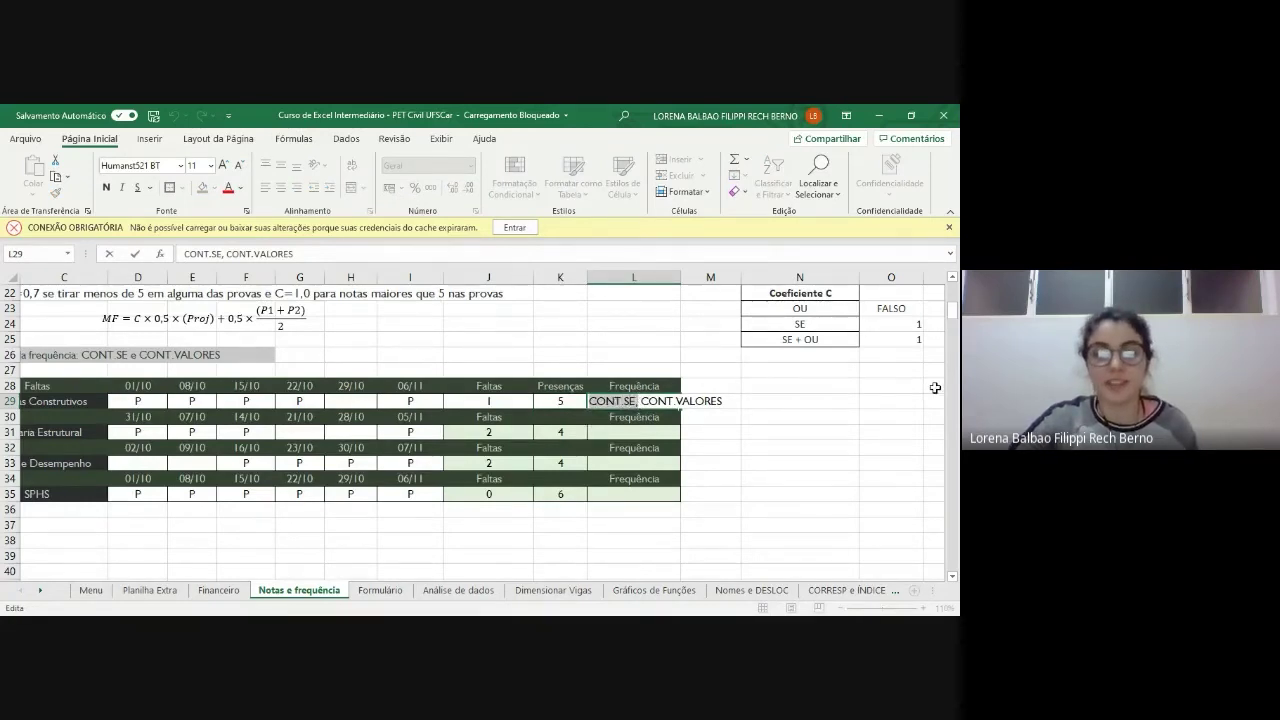
key(BackSpace)
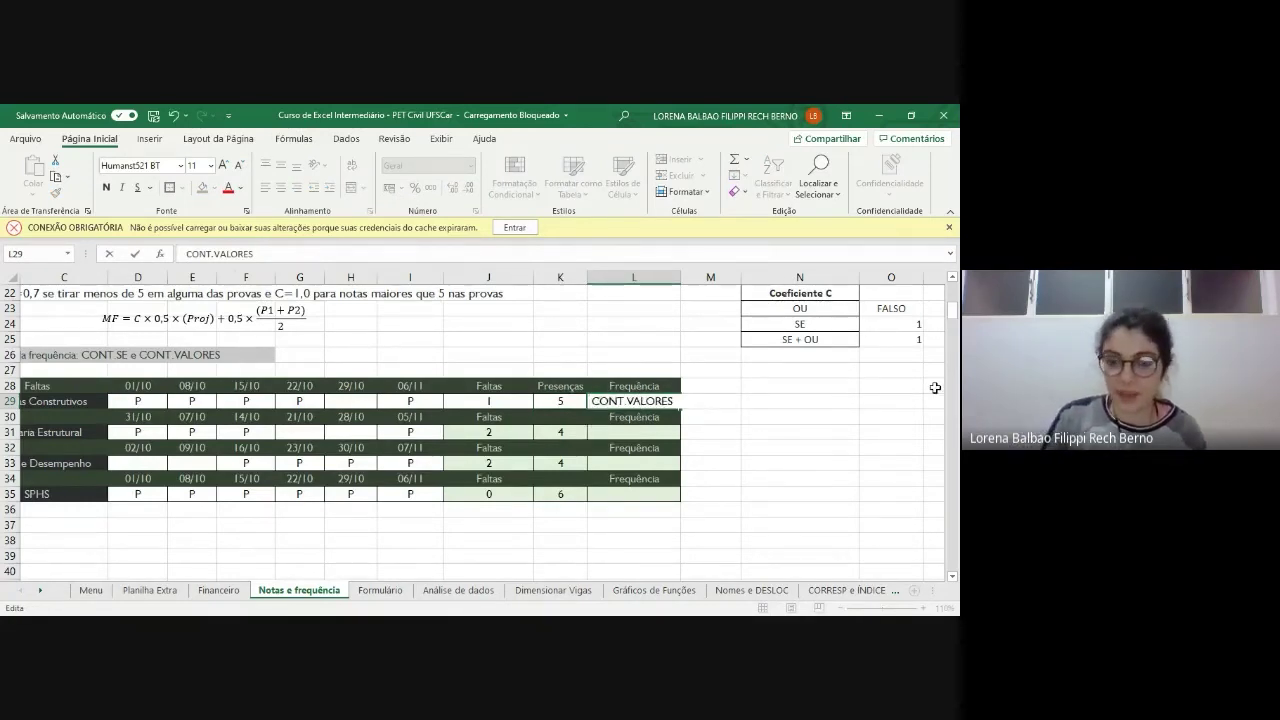
key(Delete)
key(Delete)
key(Delete)
key(Delete)
key(Delete)
key(Delete)
key(Delete)
key(Delete)
key(Delete)
key(Delete)
key(Delete)
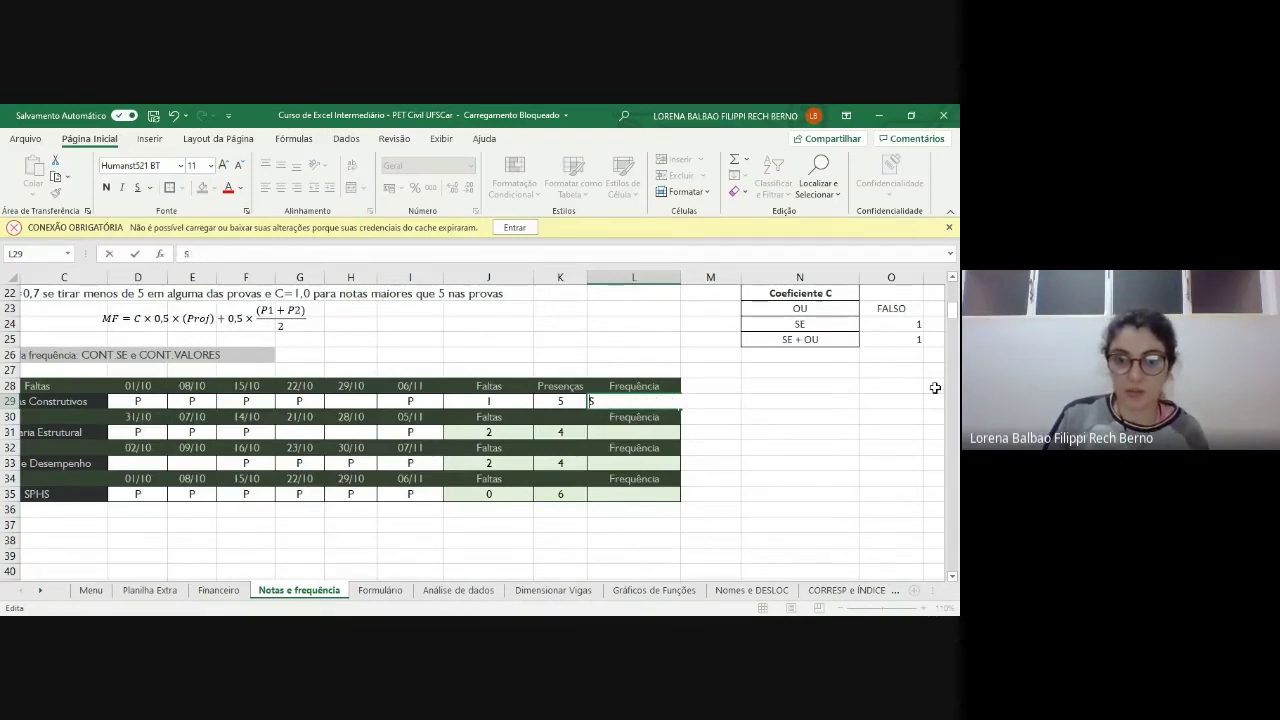
text(+)
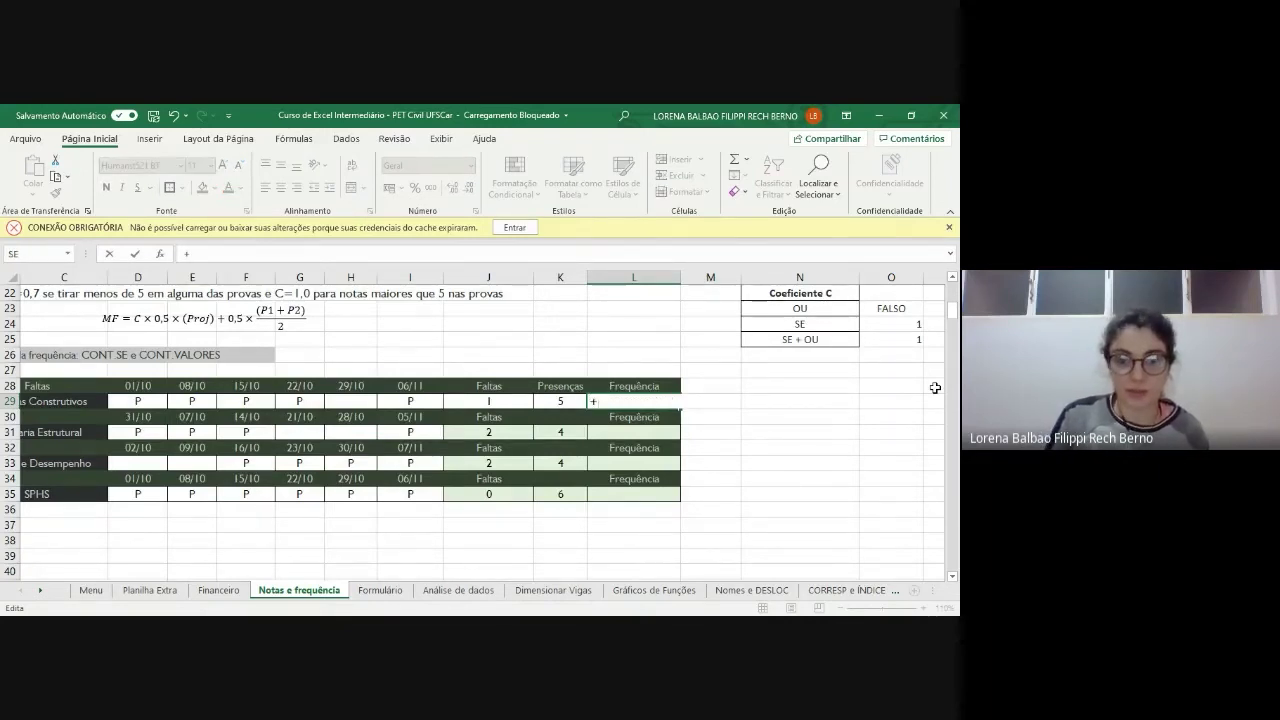
key(Escape)
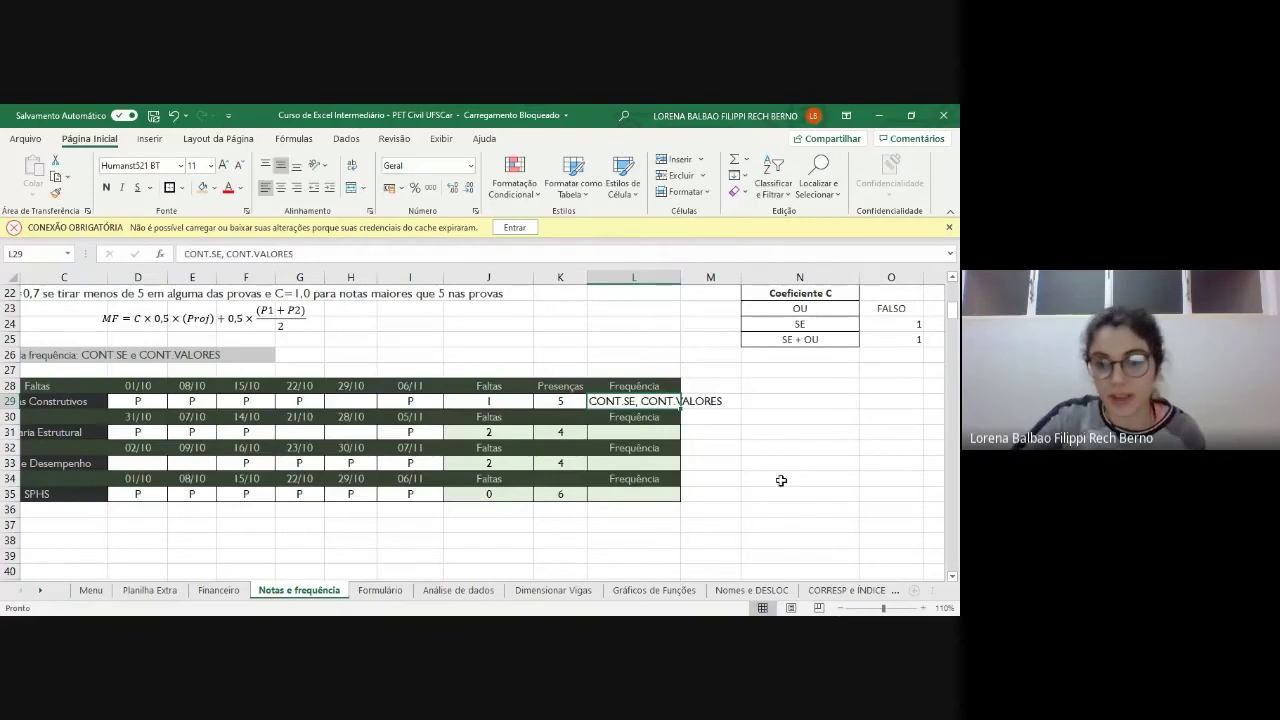
- Review the function suggestions for =CONT in the empty cell N34, reading the CONT.VALORES description, and clear the entry
click(805, 477)
text(=)
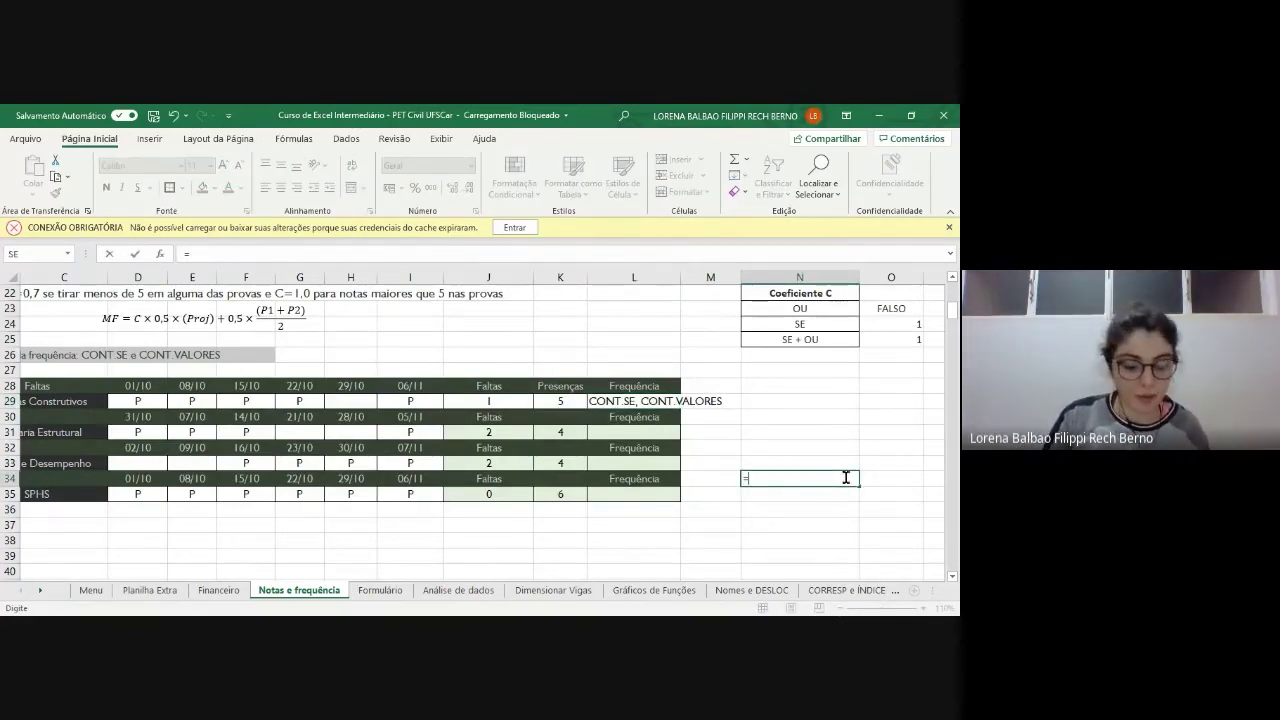
text(CONT)
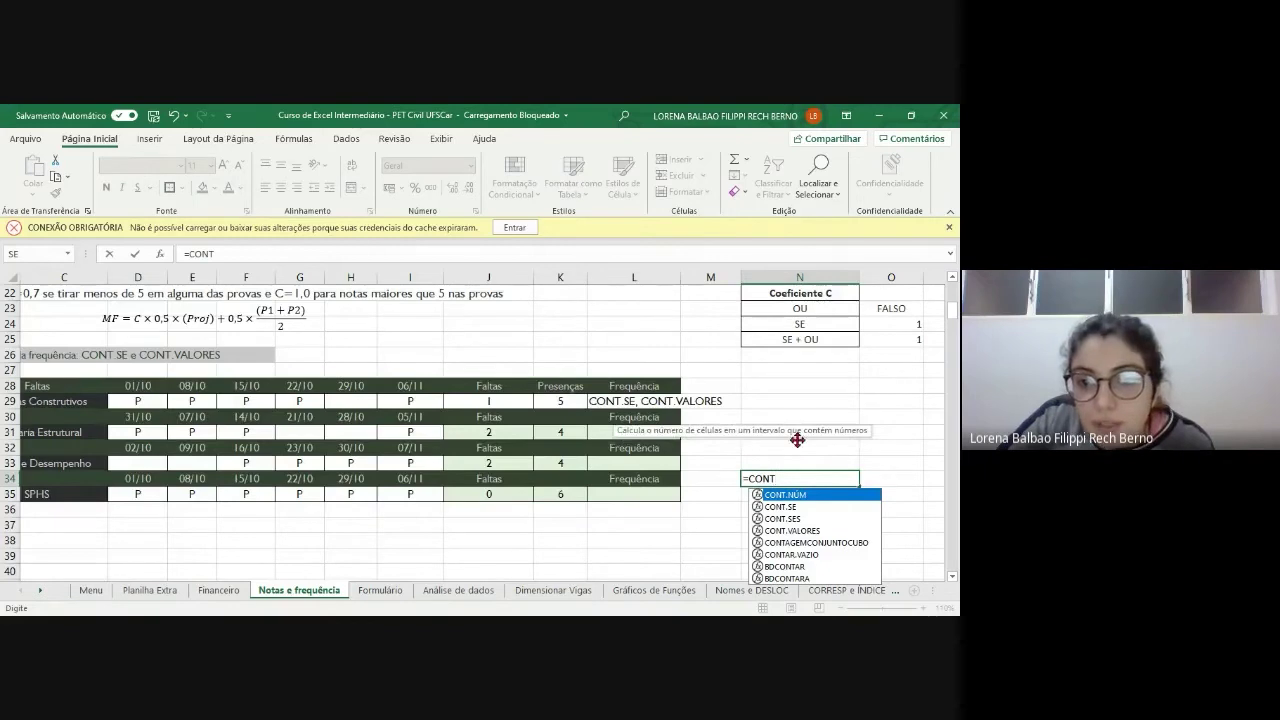
key(Down)
key(Down)
key(Down)
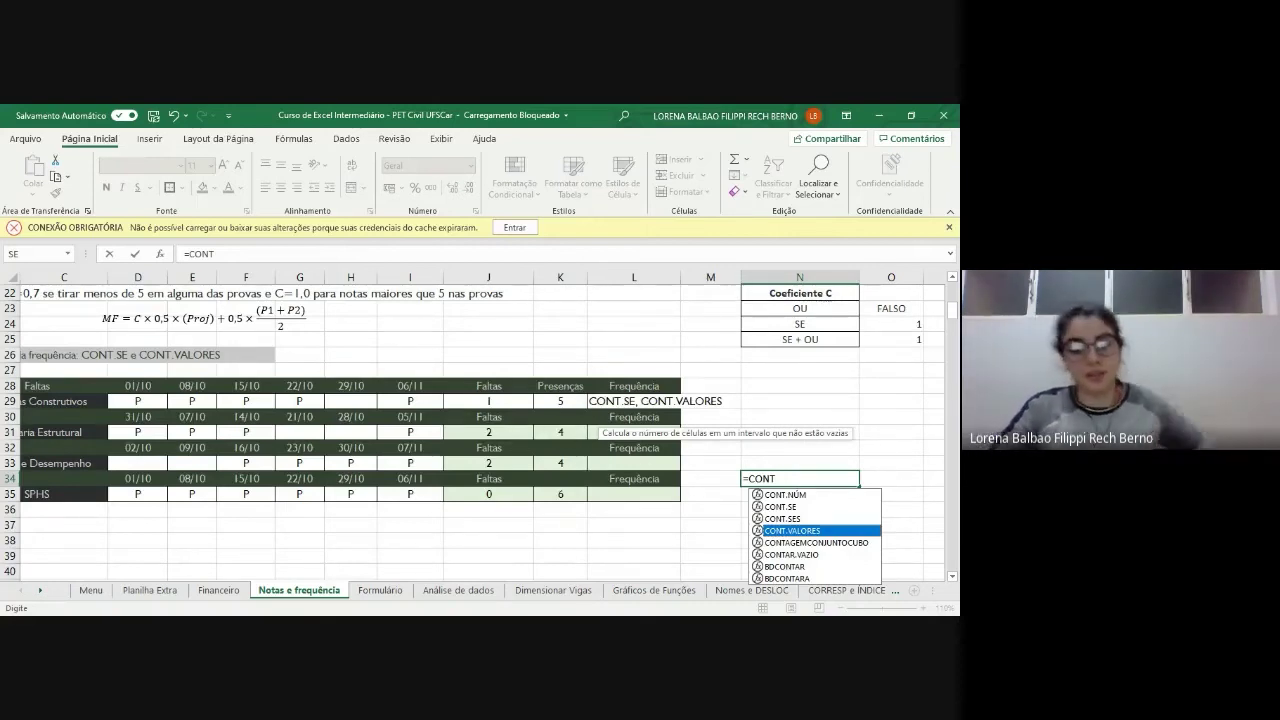
click(801, 479)
key(BackSpace)
key(BackSpace)
key(BackSpace)
key(BackSpace)
key(BackSpace)
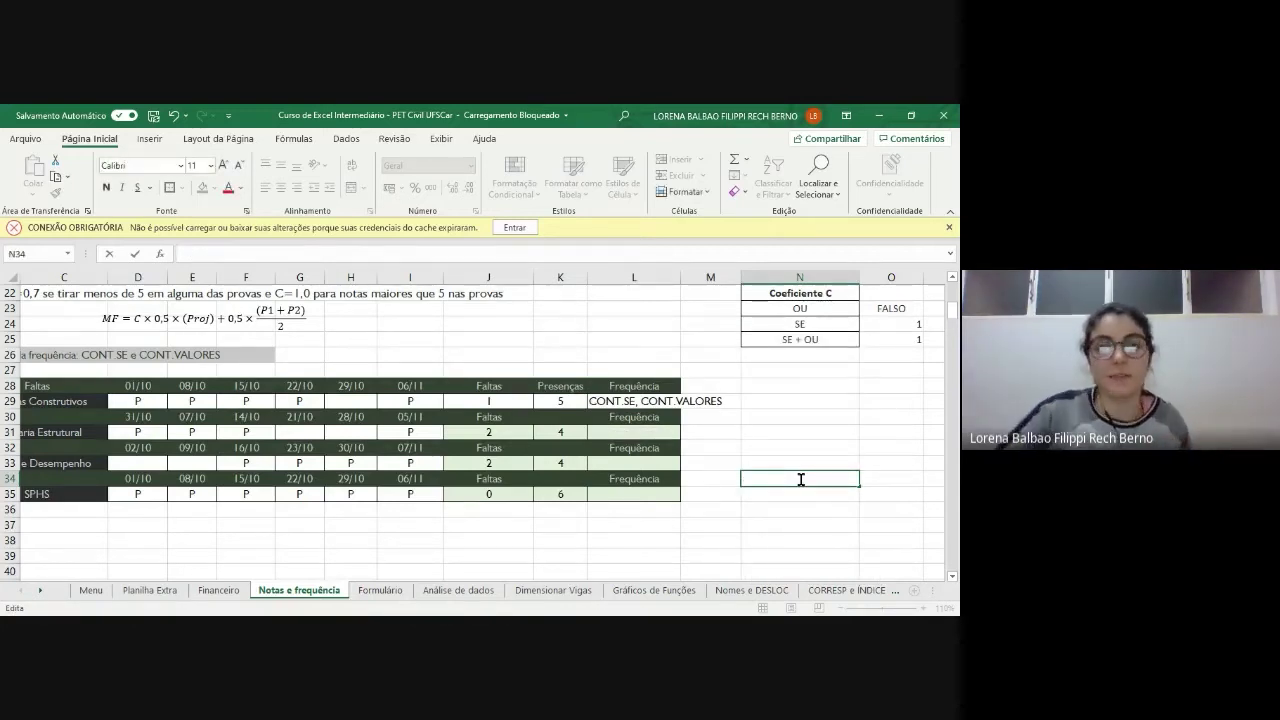
- Clear the placeholder text from L29, the Frequência cell of Sistemas Construtivos, and begin a formula there with =CONT
click(634, 401)
key(Delete)
key(Delete)
key(Delete)
key(Delete)
key(Delete)
key(Delete)
key(Delete)
key(Delete)
key(Delete)
key(Delete)
key(Delete)
key(Delete)
key(Delete)
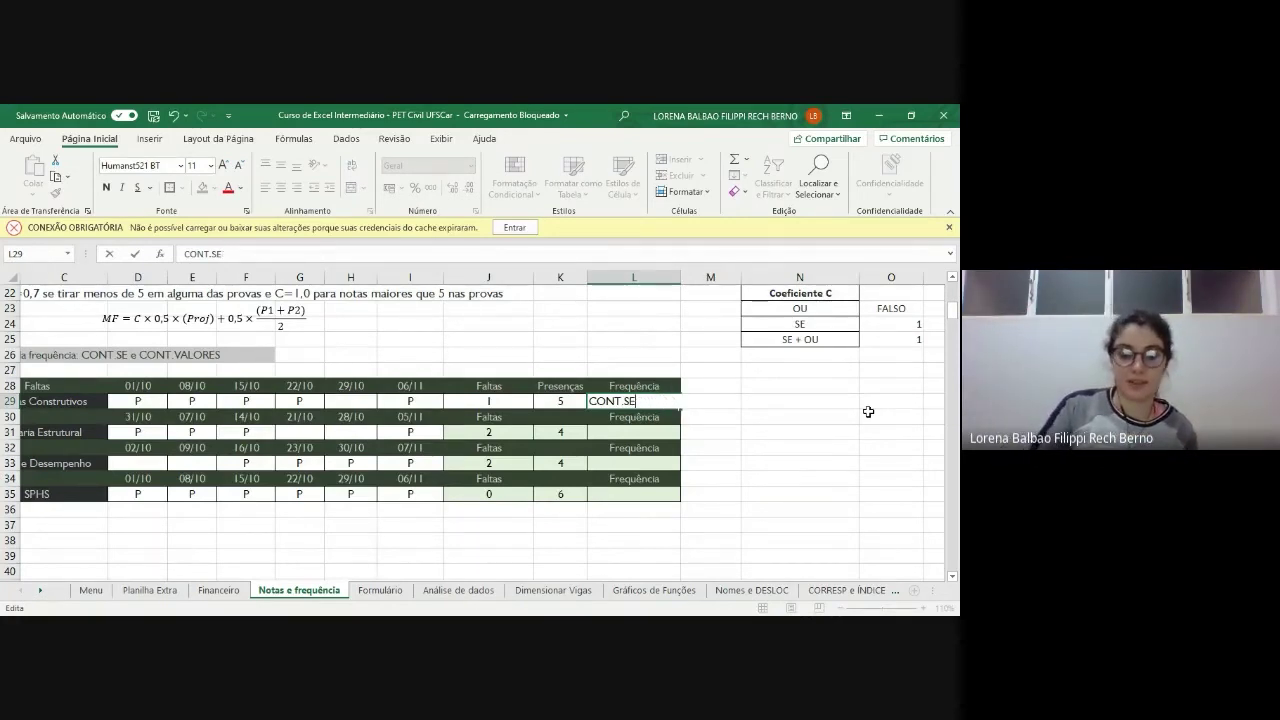
key(BackSpace)
key(BackSpace)
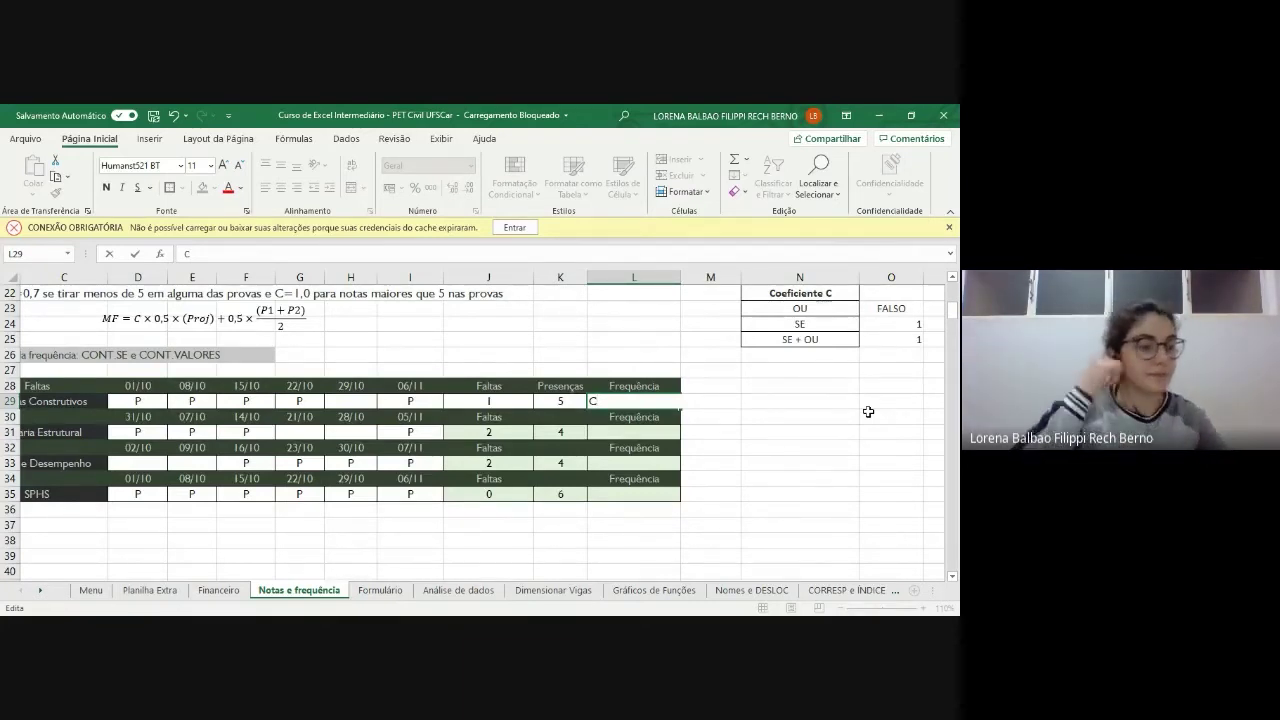
key(BackSpace)
key(BackSpace)
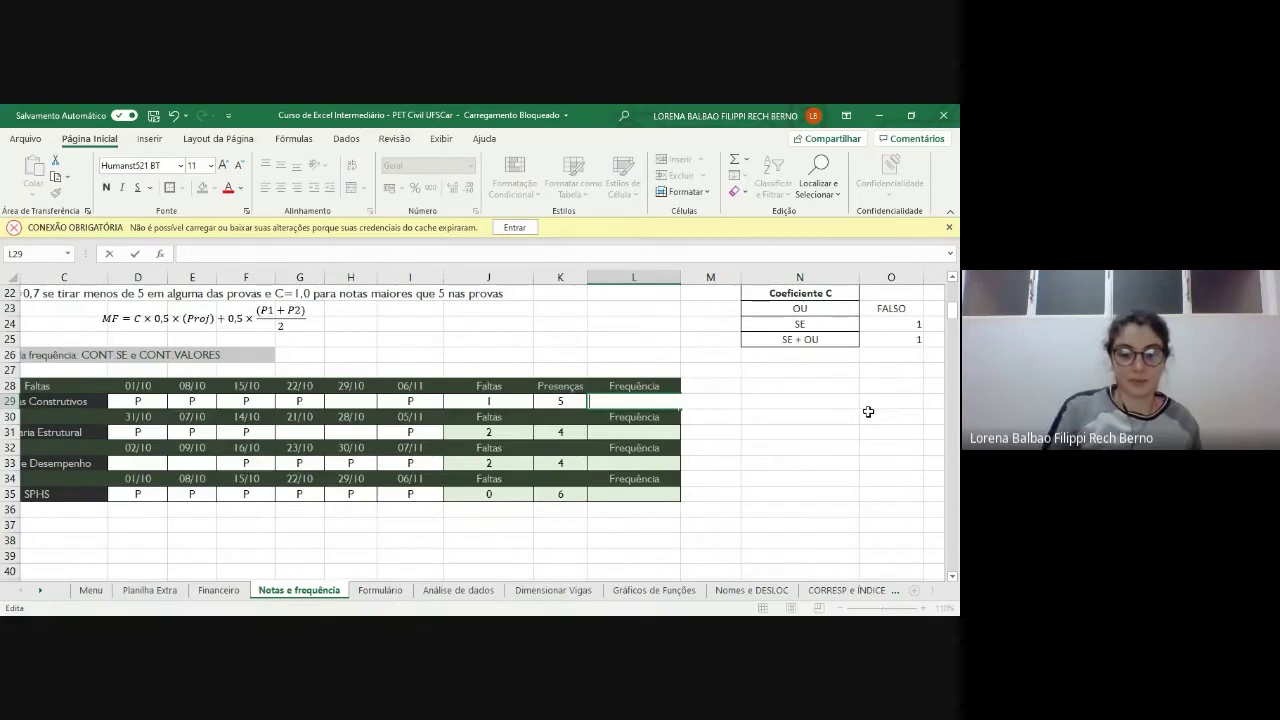
text(=)
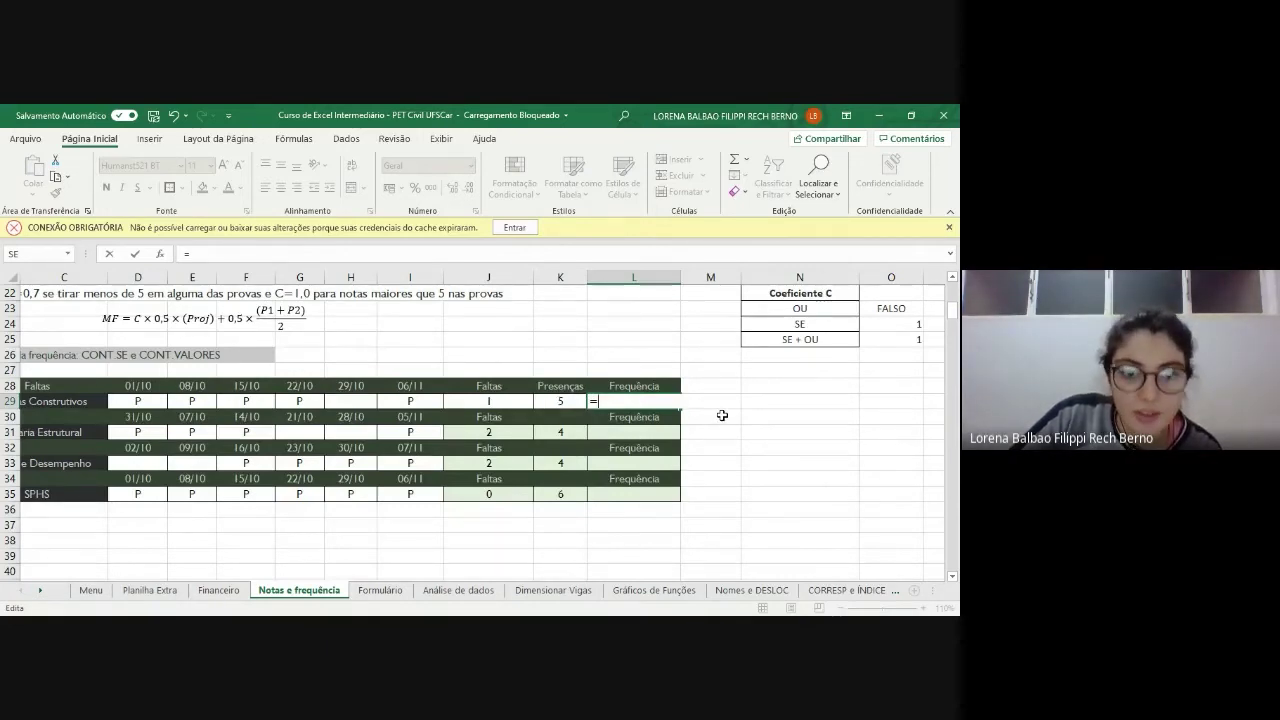
text(CONT)
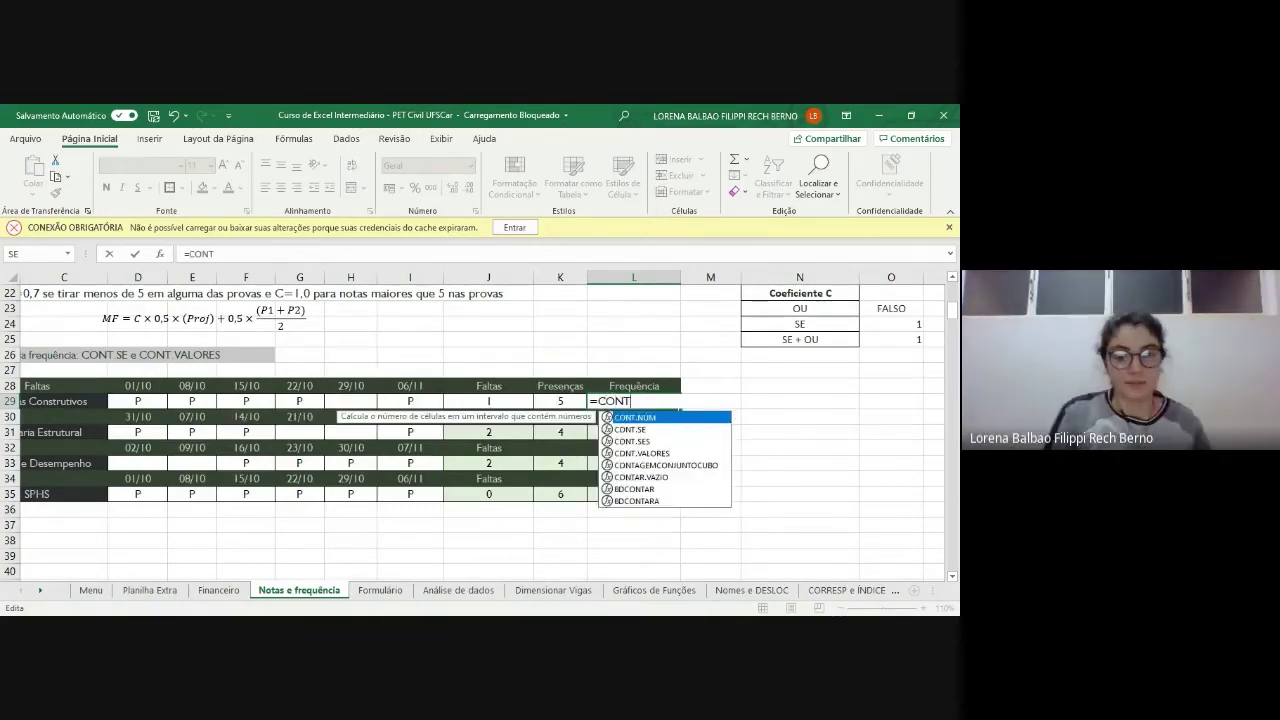
text(.s)
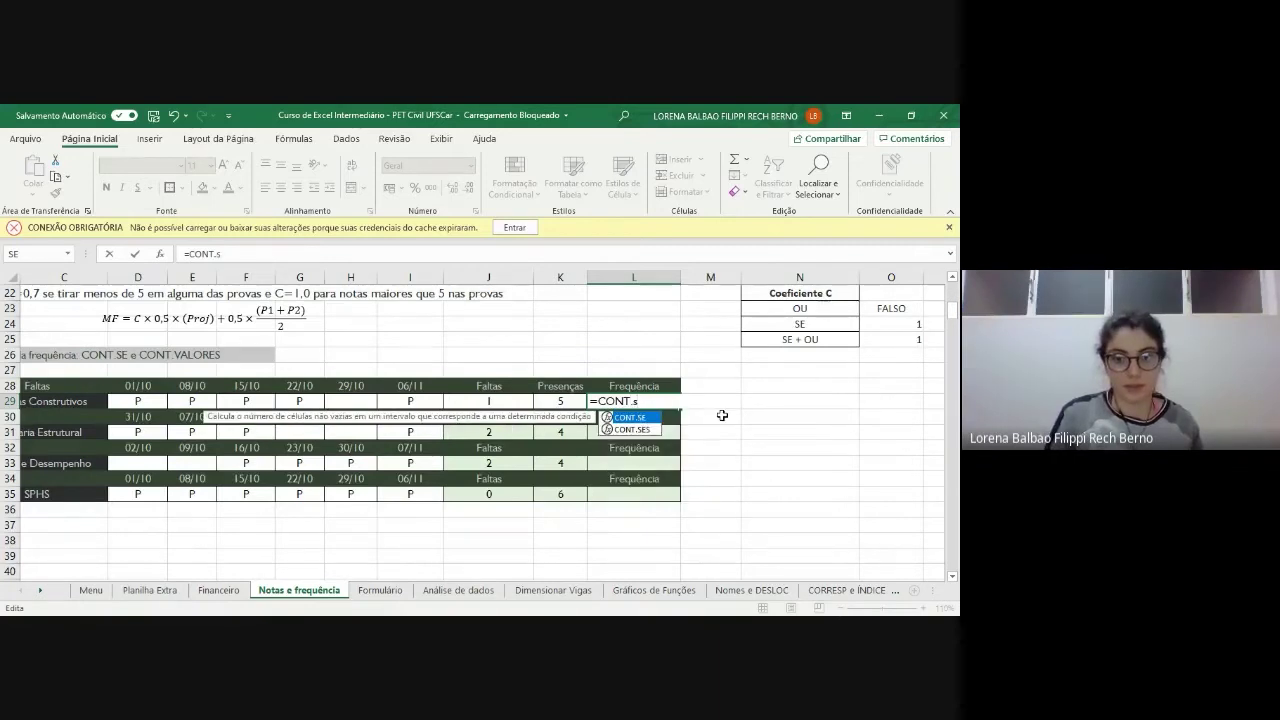
text(e)
key(Return)
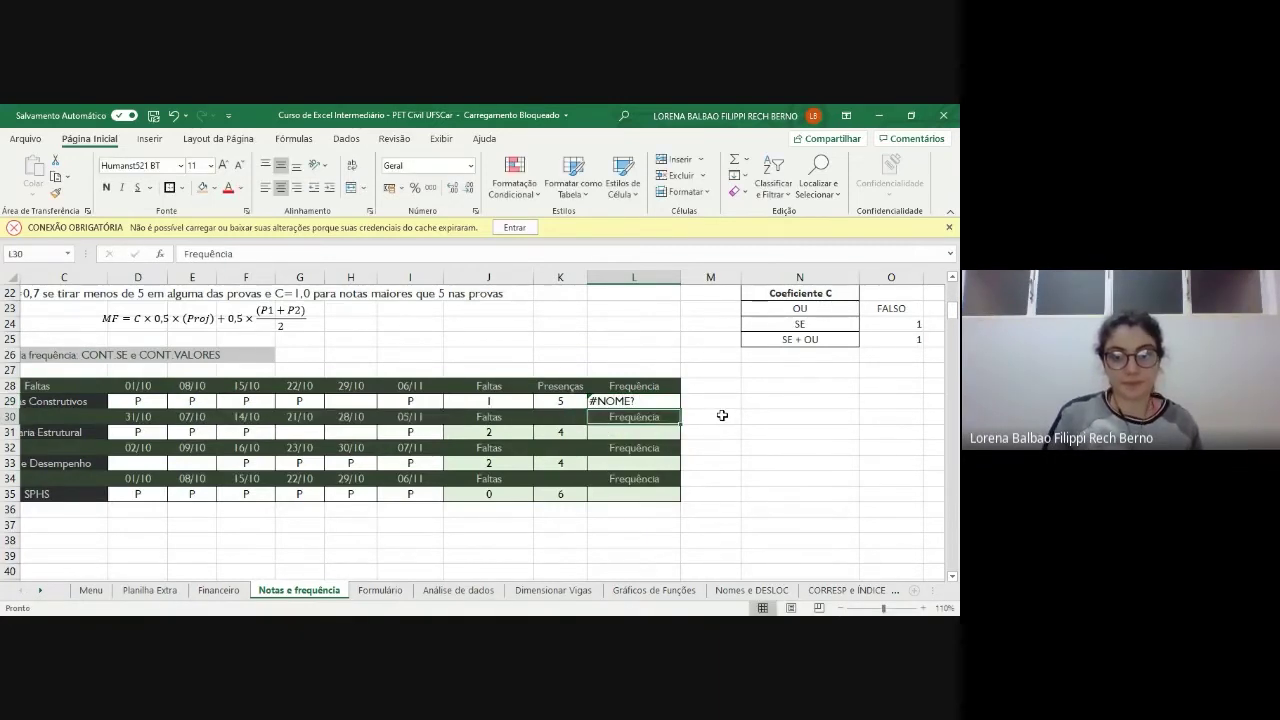
double_click(632, 403)
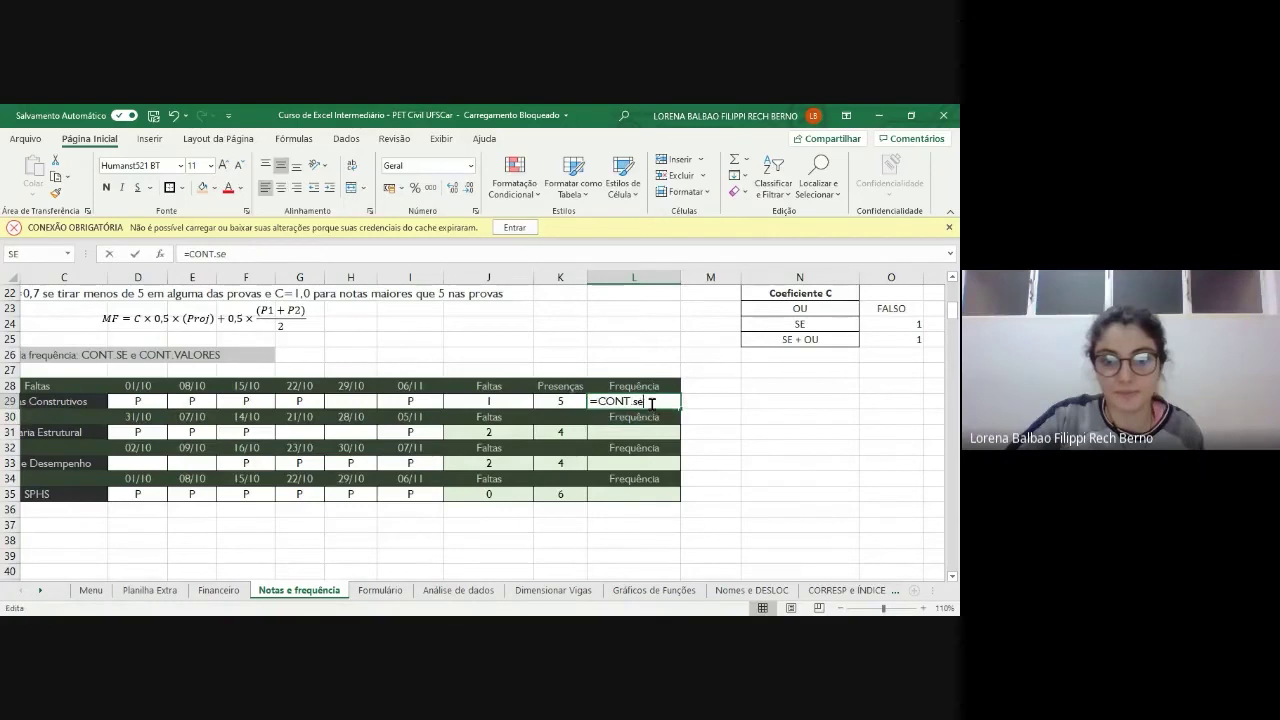
key(BackSpace)
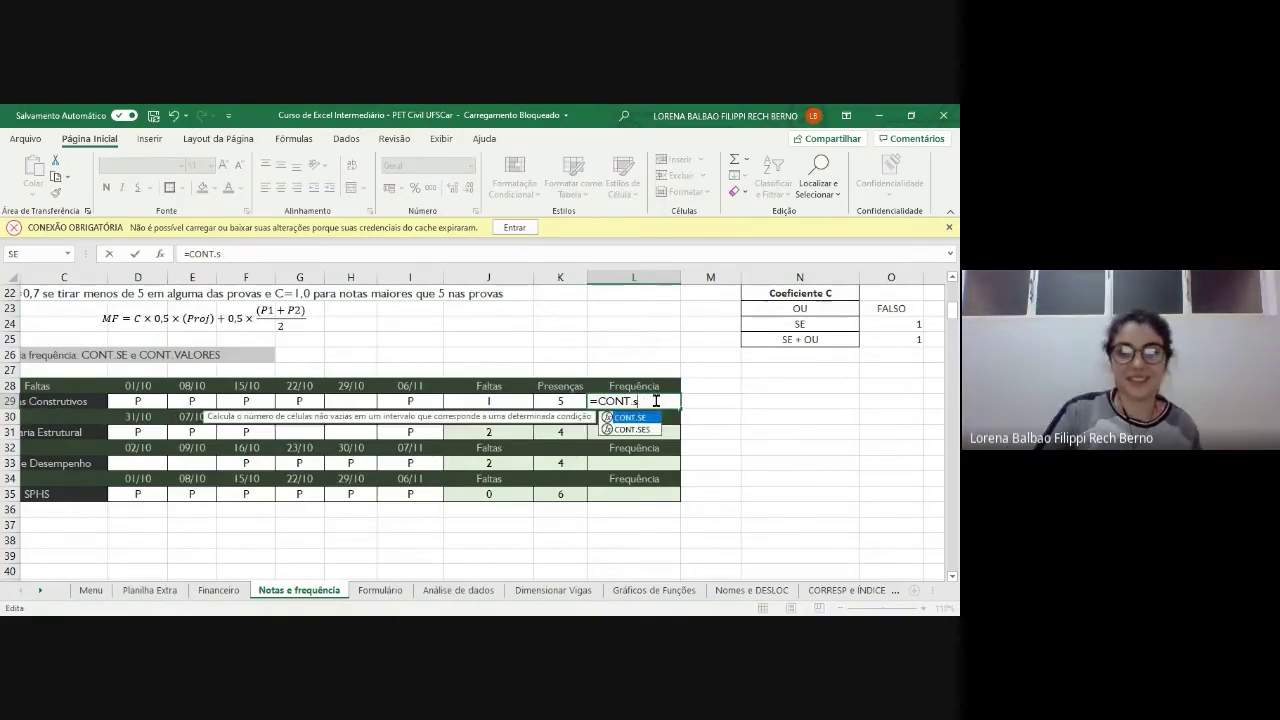
key(BackSpace)
key(BackSpace)
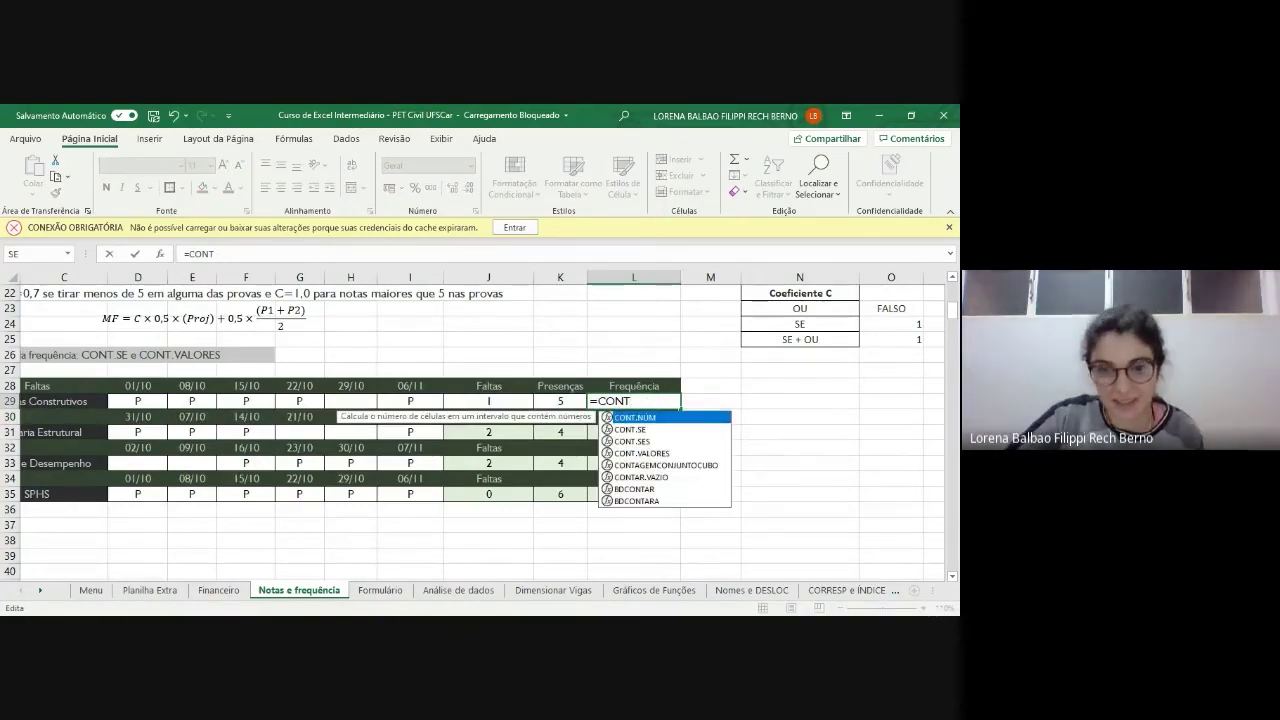
- Complete the function in L29 as CONT.SE counting "P" over D29:I29, followed by a division sign and an opening parenthesis for the divisor
key(Down)
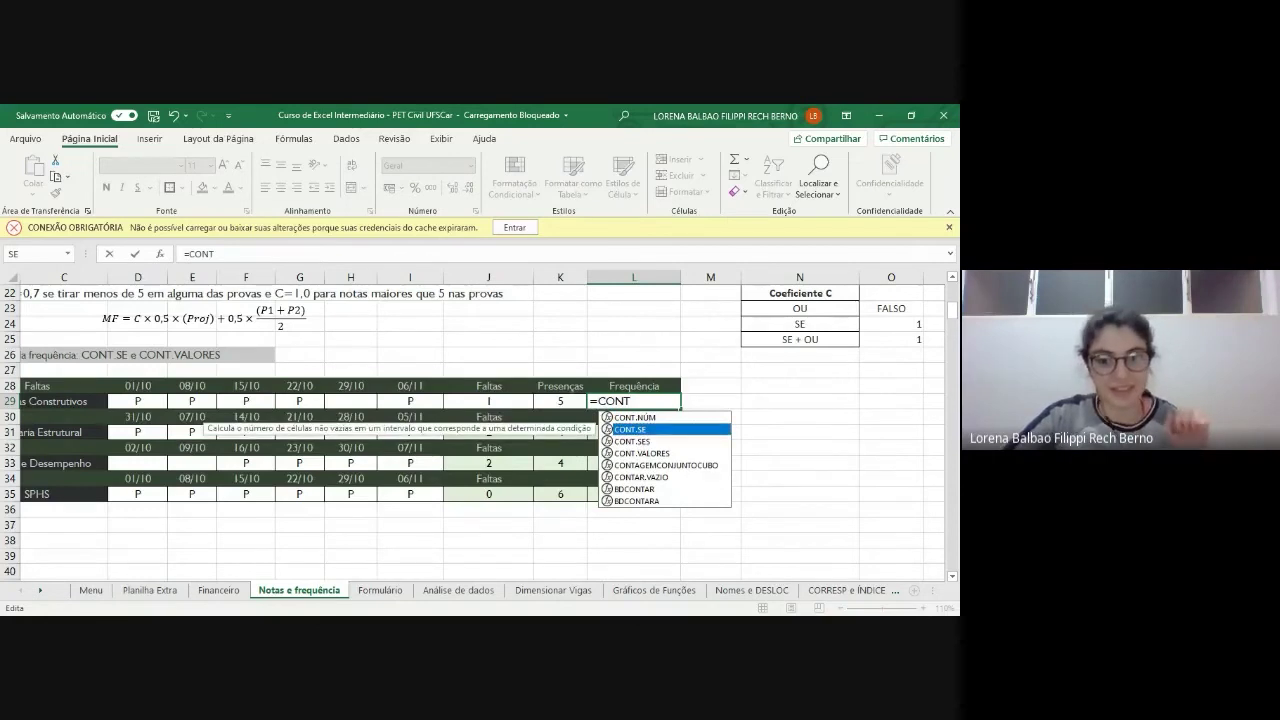
key(Tab)
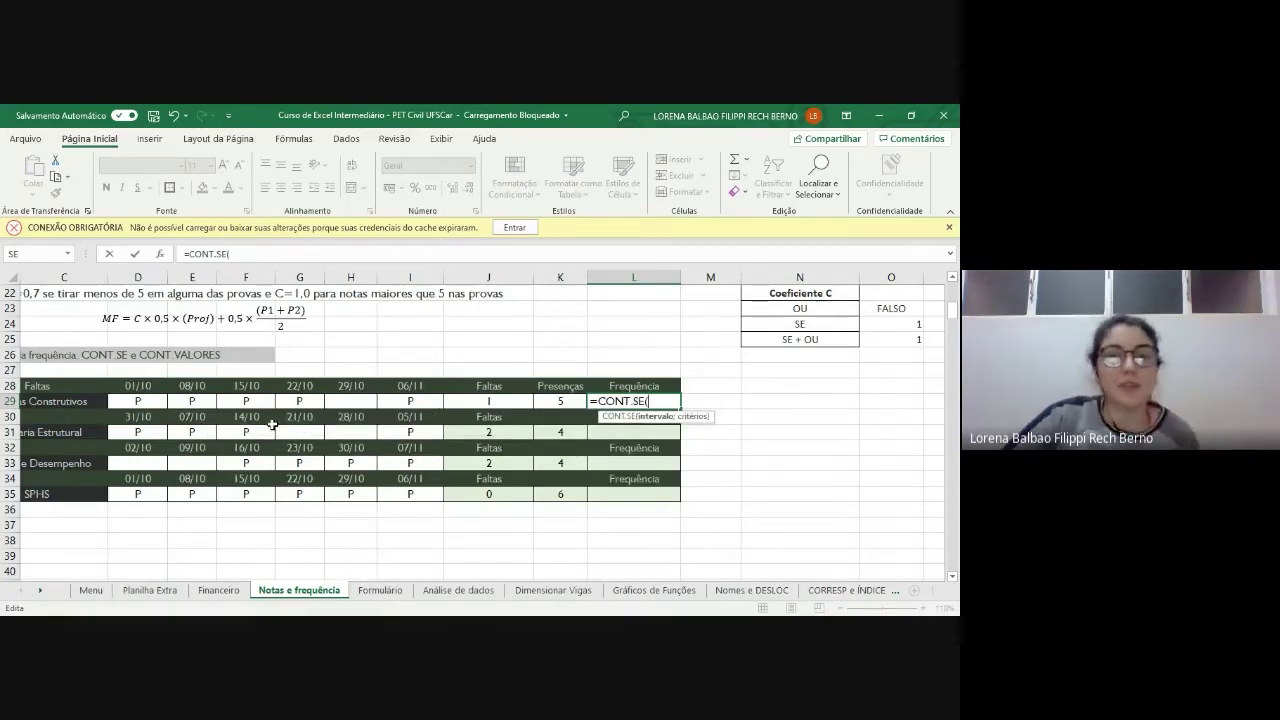
click(128, 400)
drag(128, 400, 408, 400)
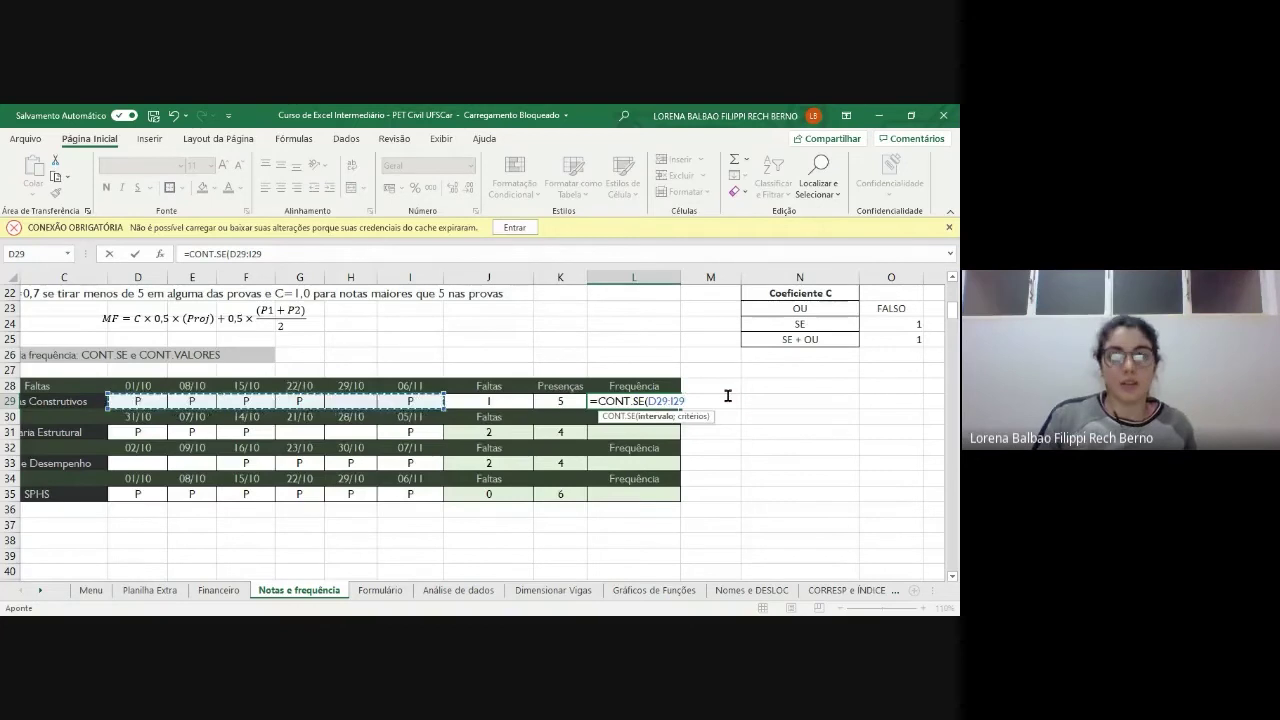
text(;"P)
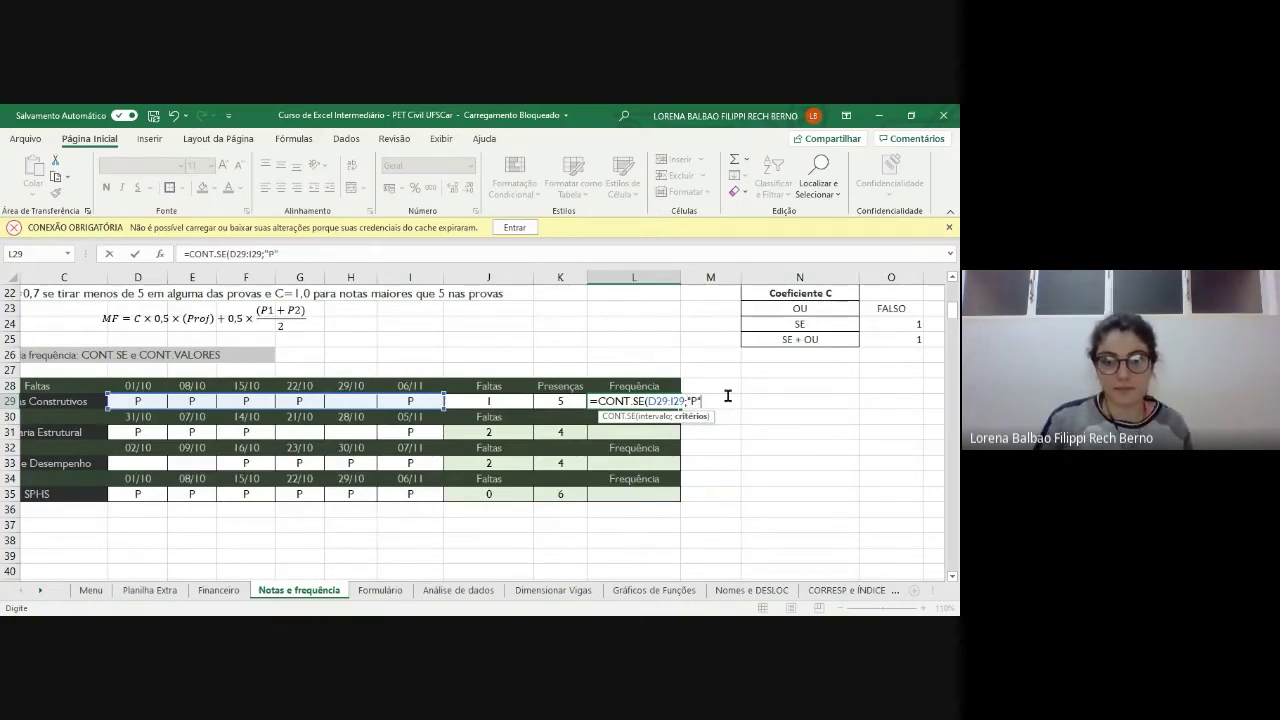
text(")/()
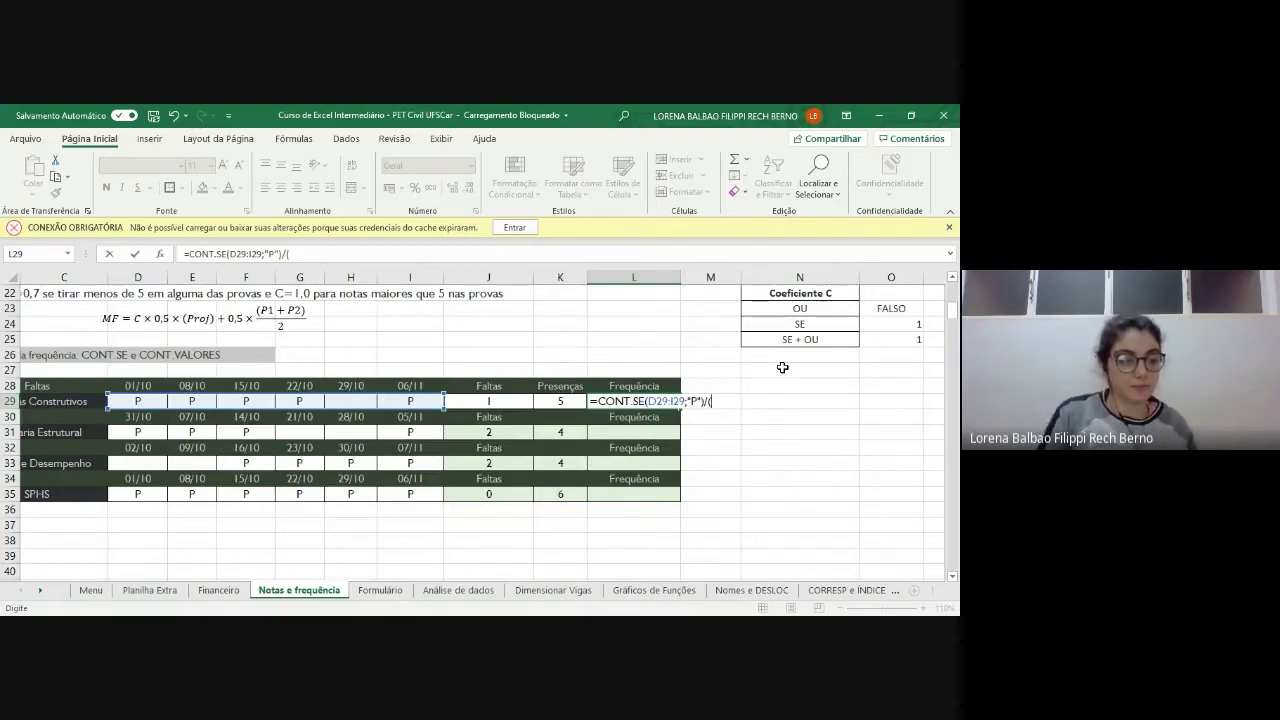
- In L29's frequency formula, start the parenthesised divisor with the blank-cell count CONTAR.VAZIO(D29:I29)
text(CONT.VA)
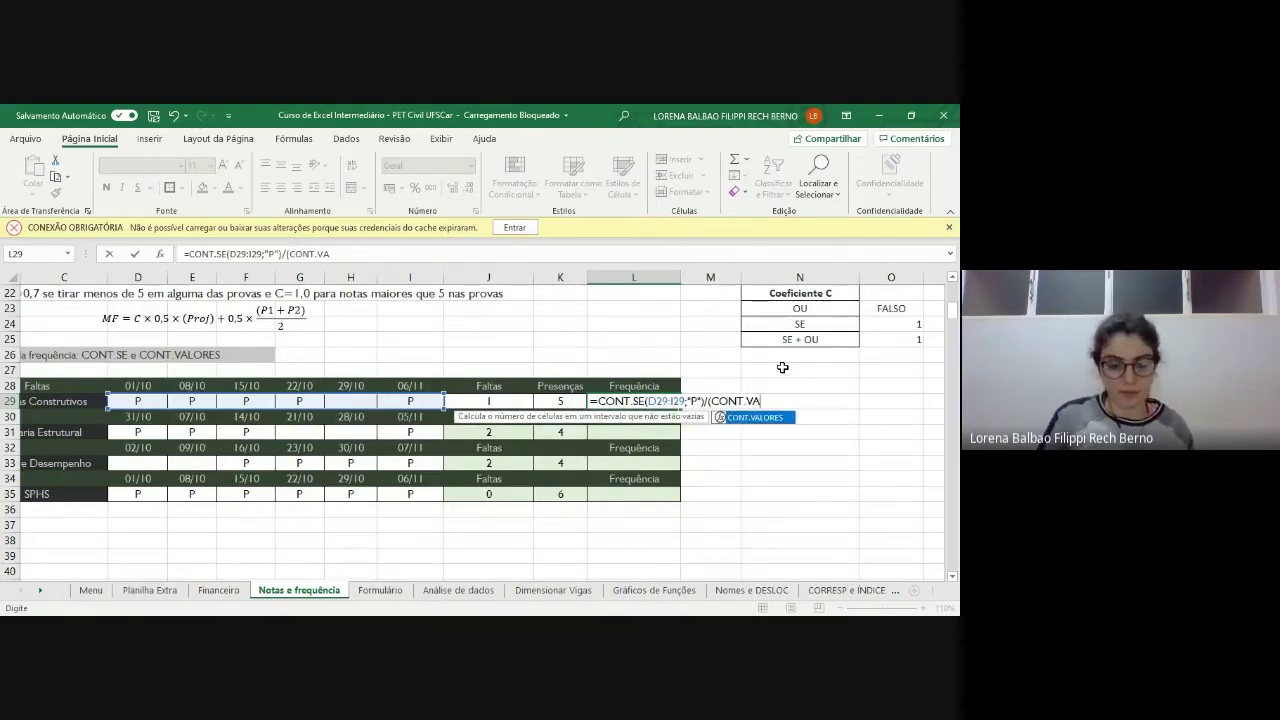
key(BackSpace)
key(BackSpace)
key(BackSpace)
text(AR)
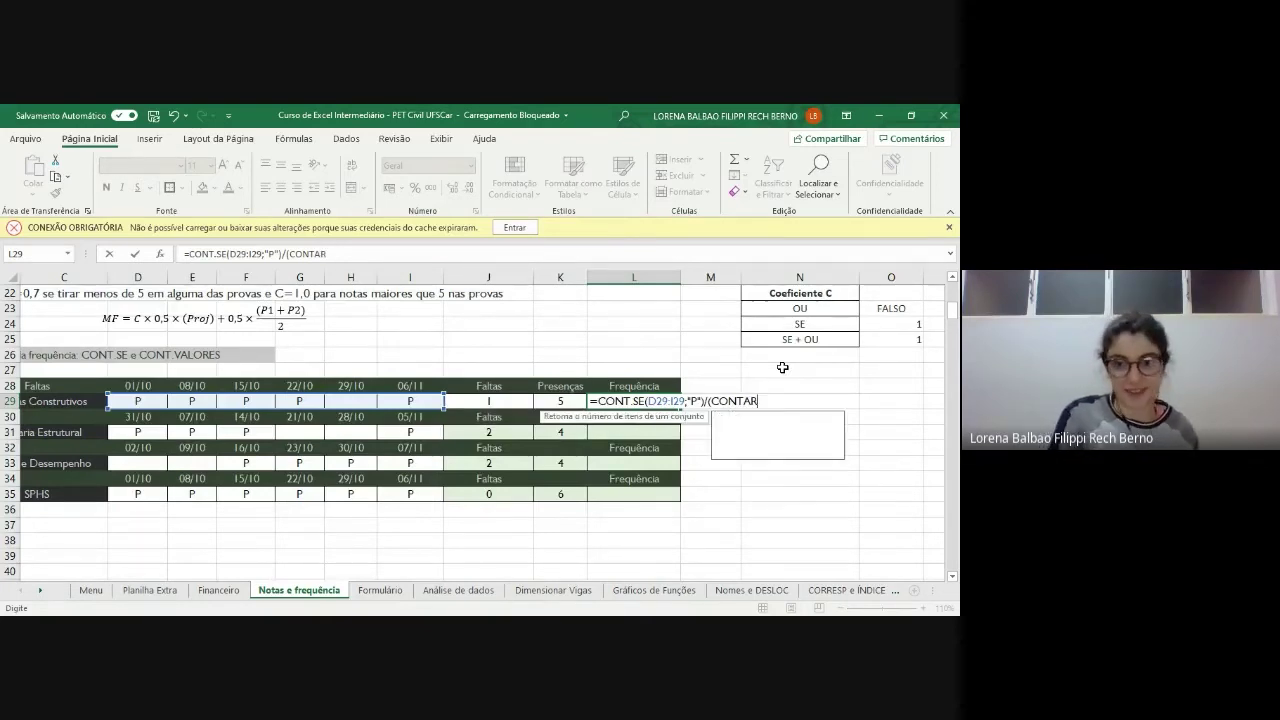
text(.VA)
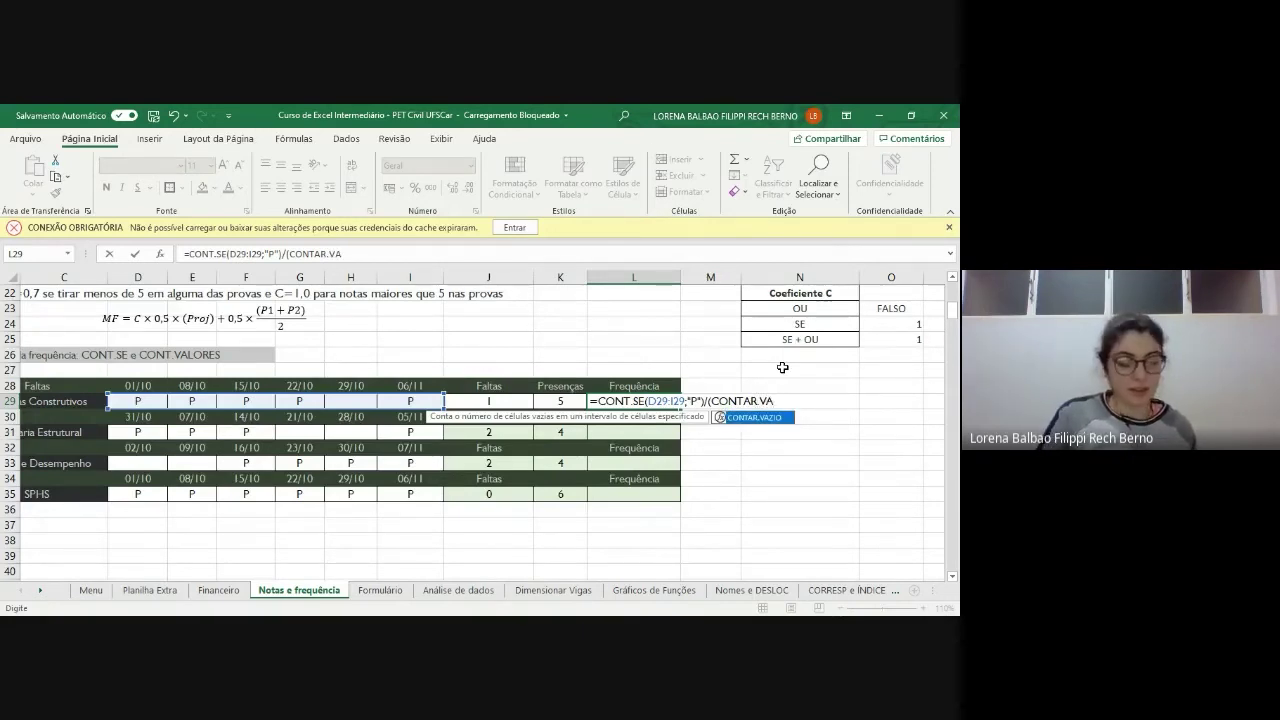
key(Tab)
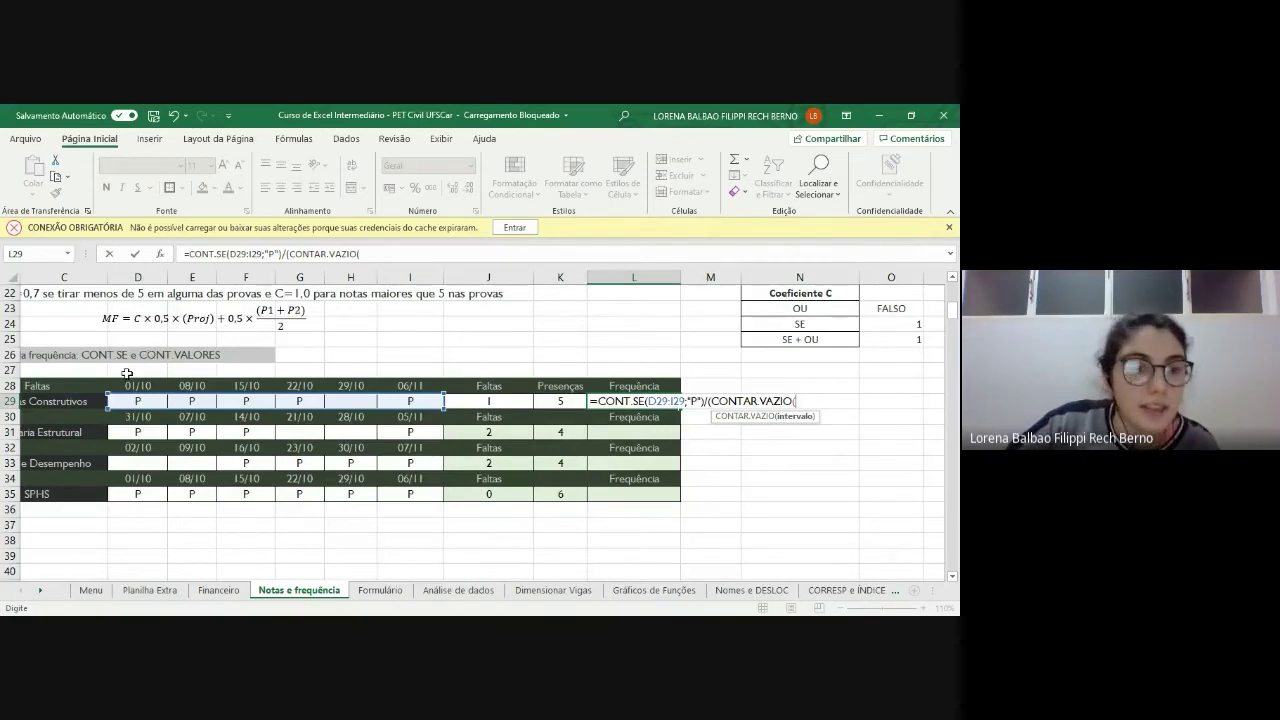
drag(130, 401, 398, 400)
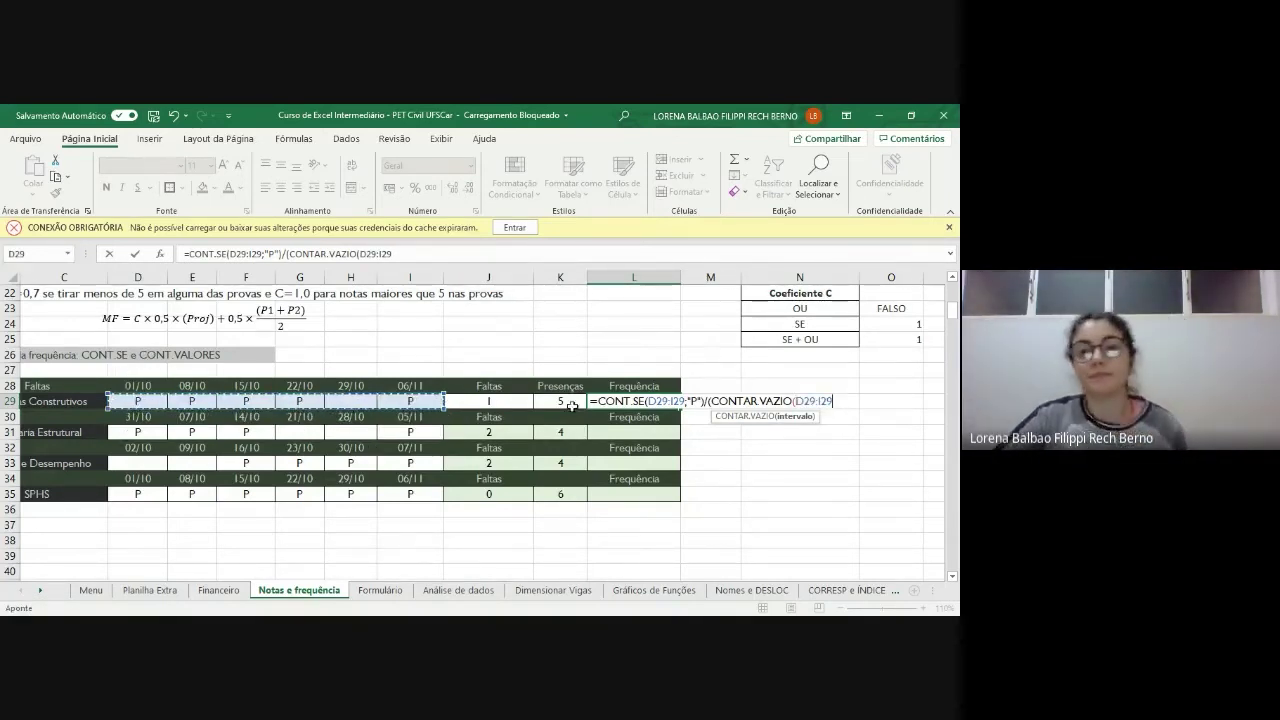
text())
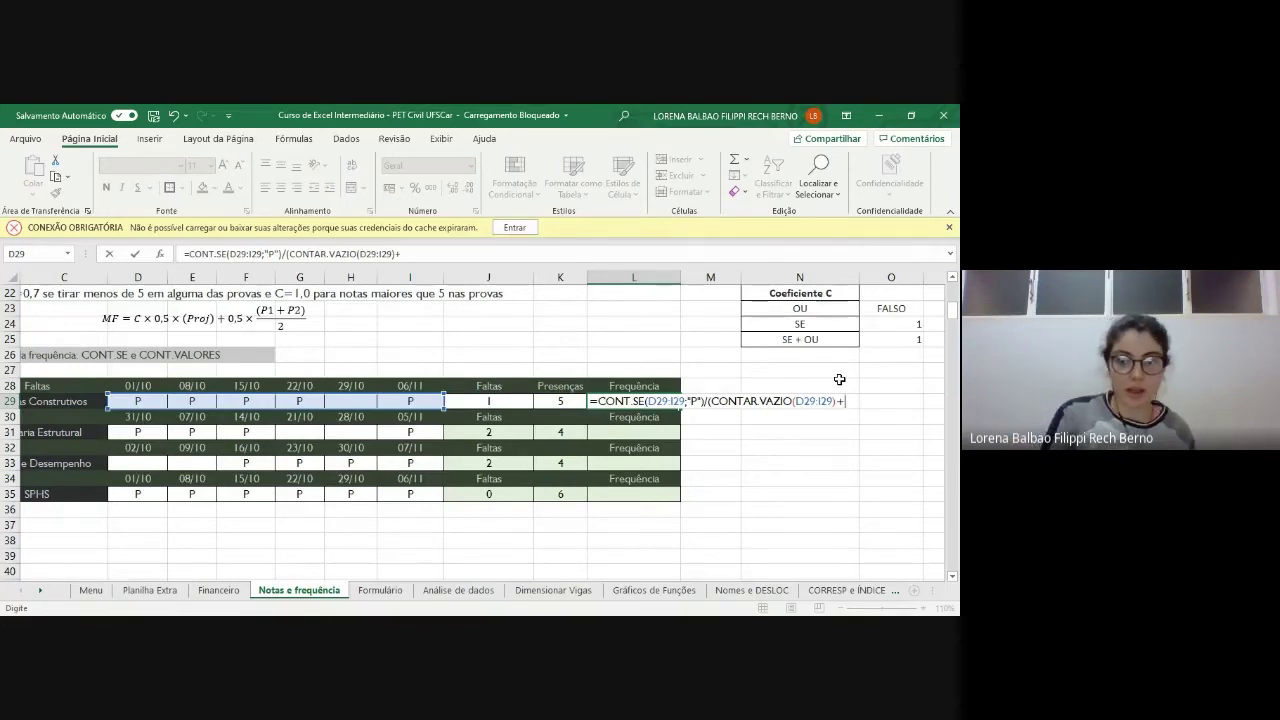
- Add the filled-cell count CONT.VALORES(D29:I29) to the divisor of the frequency formula in L29
text(+CON)
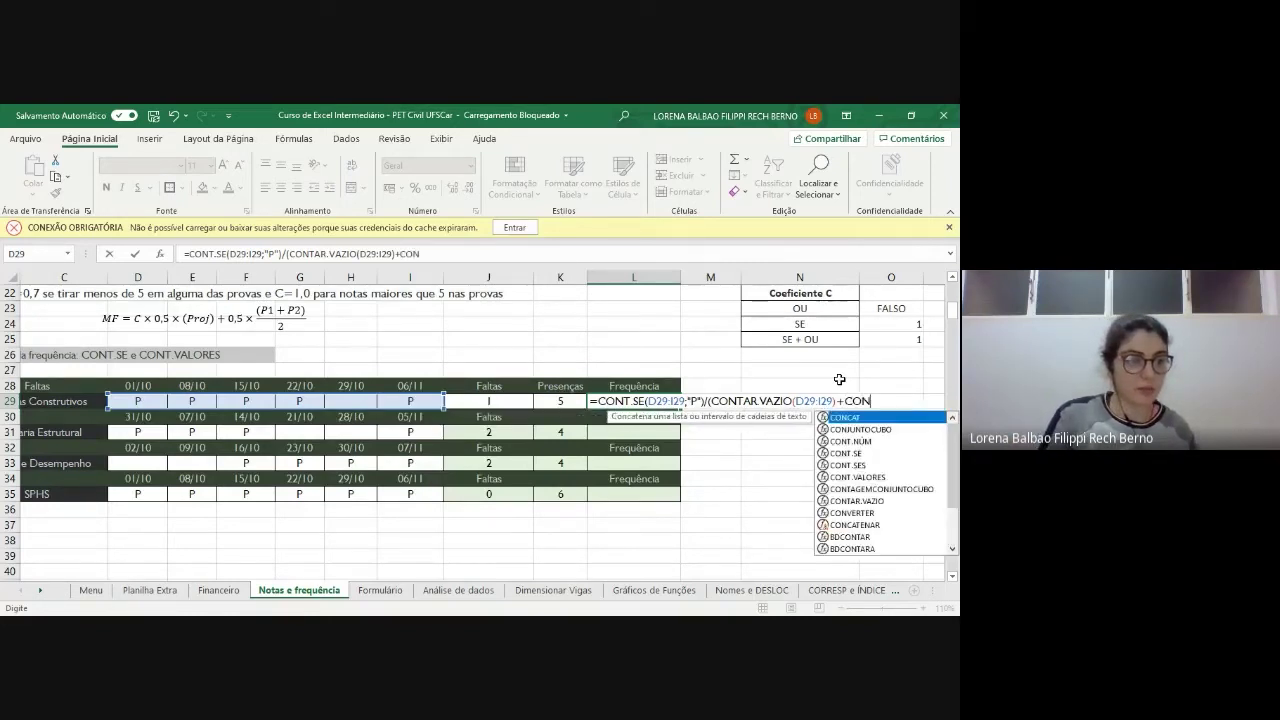
text(T.V)
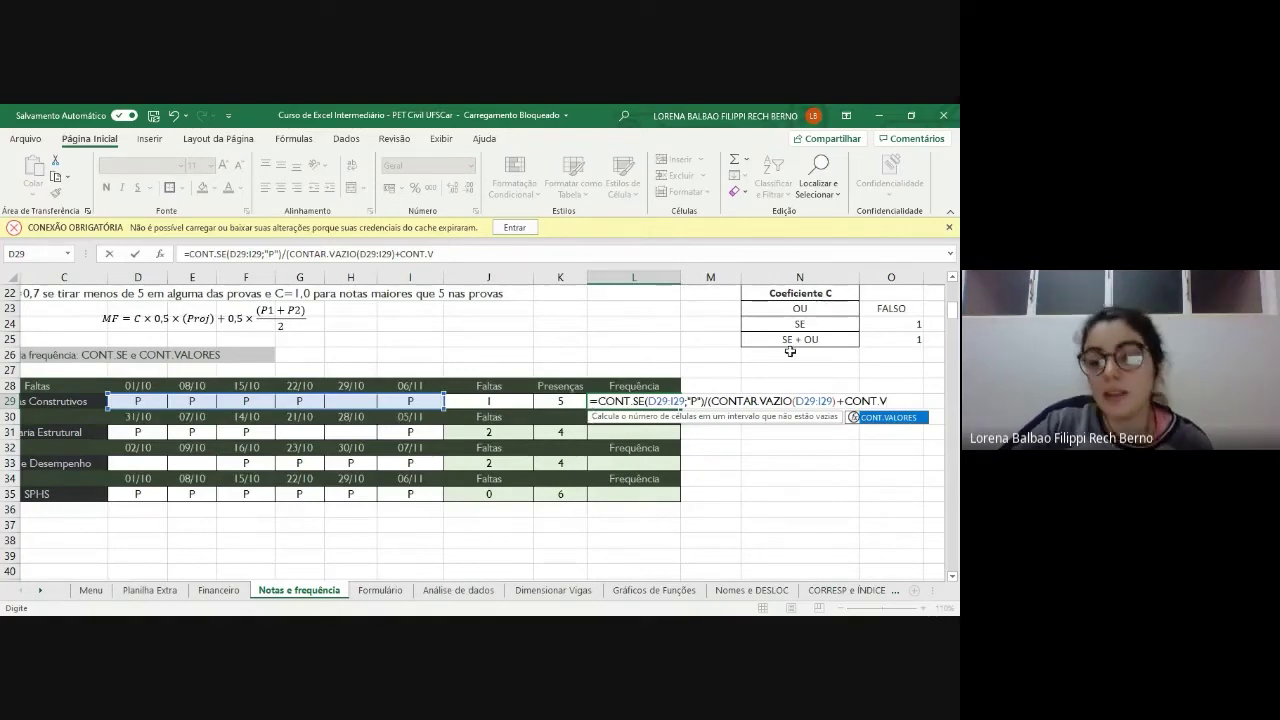
key(Tab)
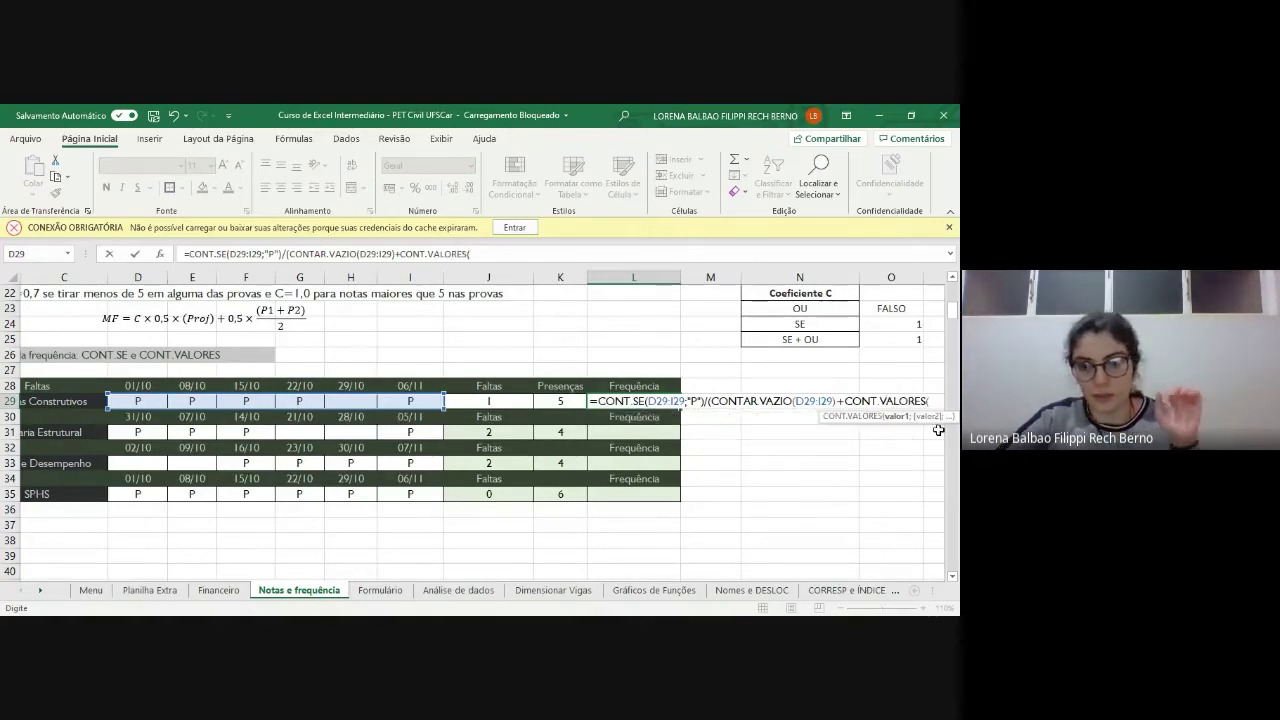
drag(142, 401, 412, 401)
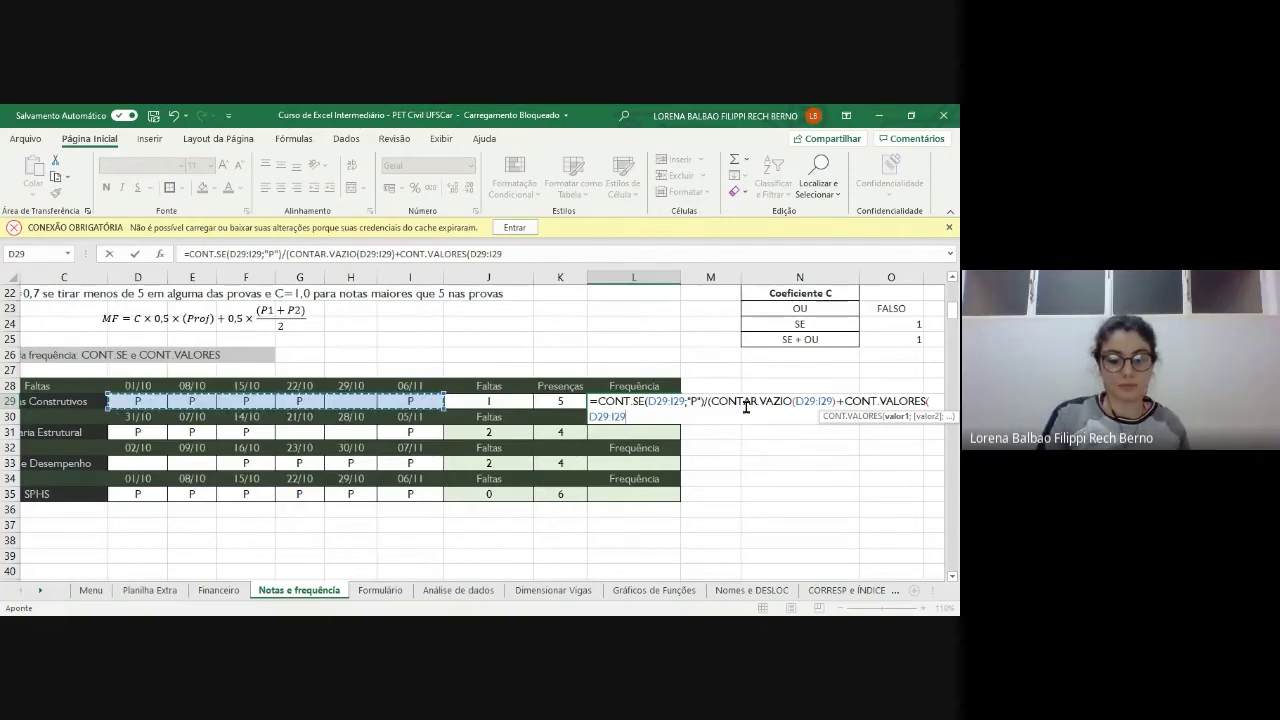
text())
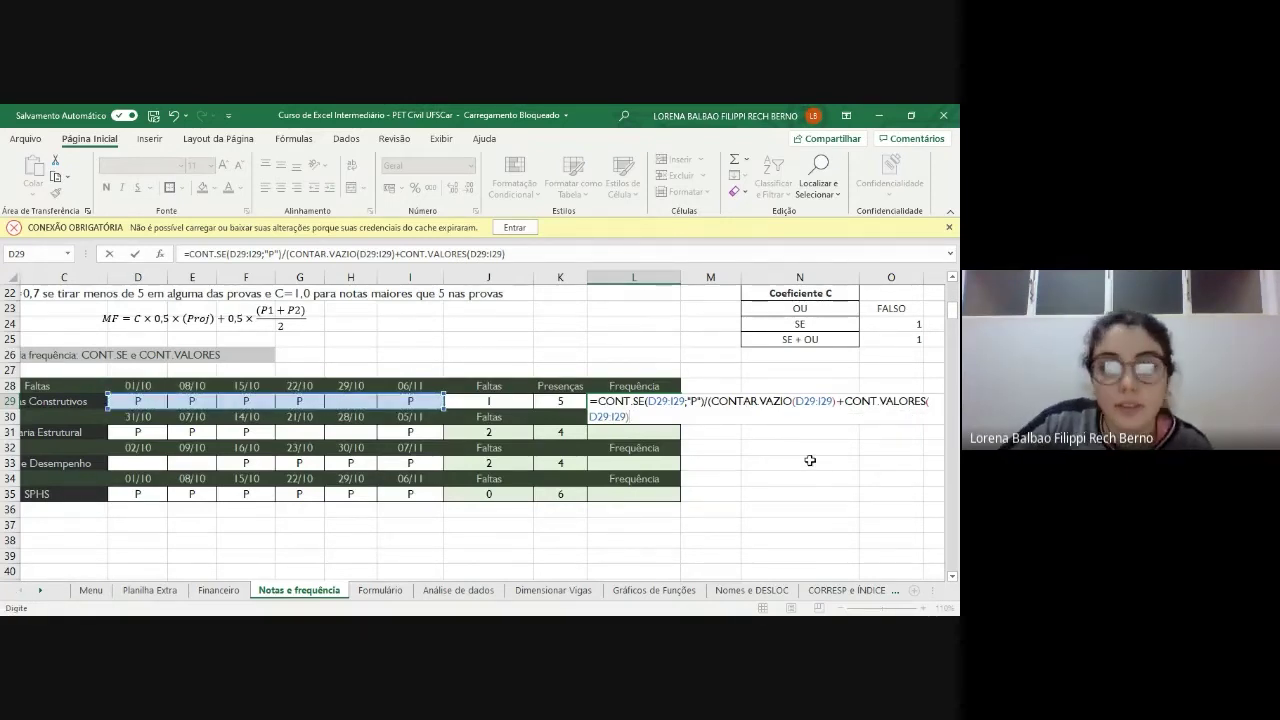
- Review L29's formula part by part: the CONT.SE numerator, the whole divisor, and its CONTAR.VAZIO and CONT.VALORES terms
scroll(810, 460, right, 1)
scroll(810, 460, up, 1)
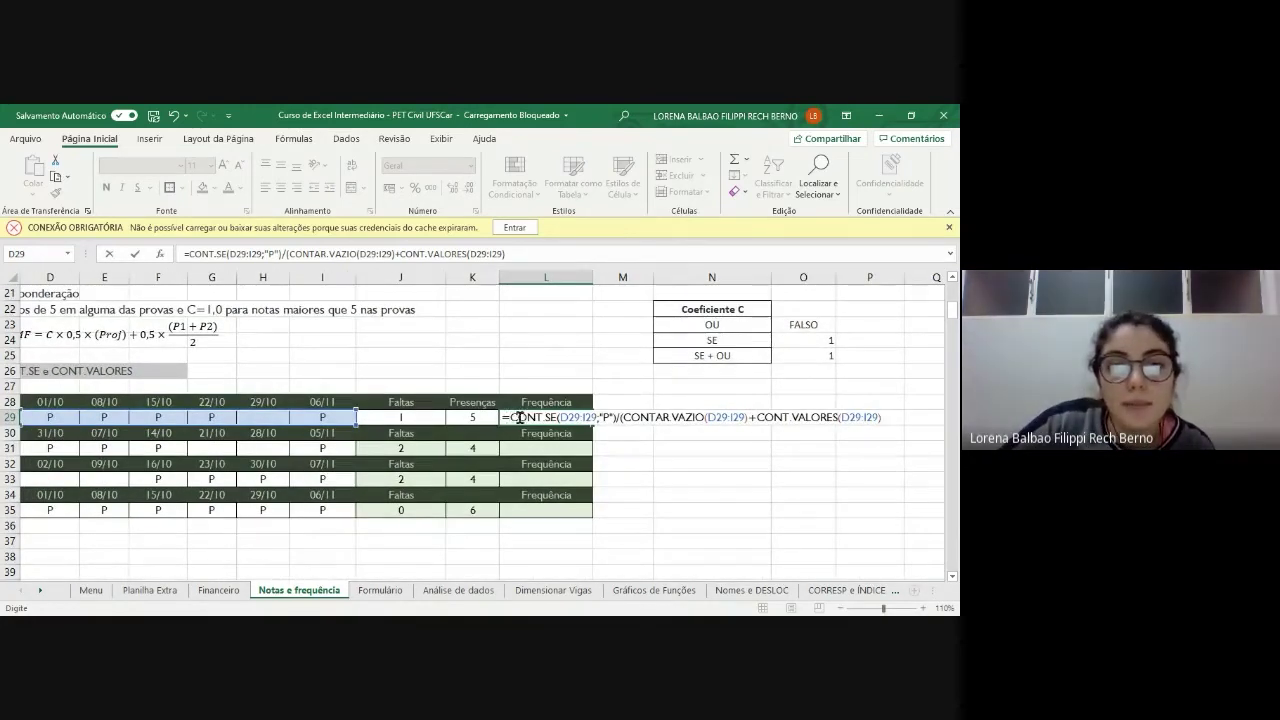
drag(509, 417, 619, 424)
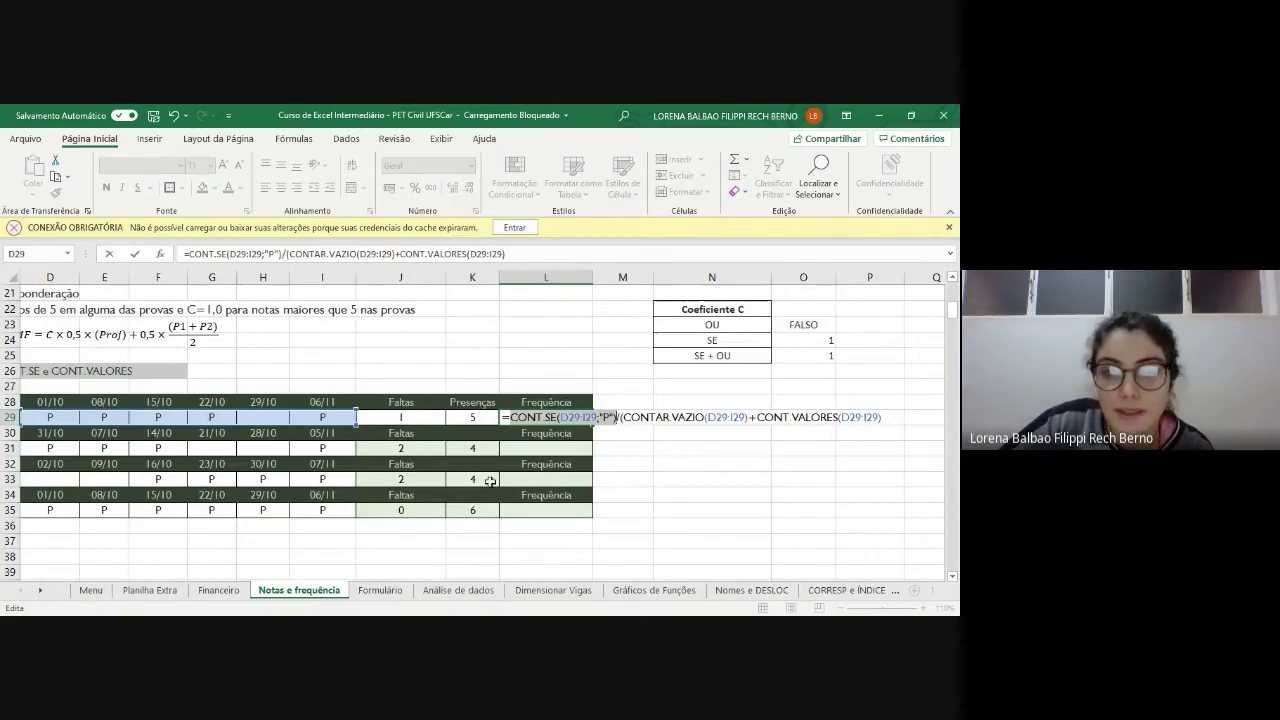
drag(619, 420, 891, 416)
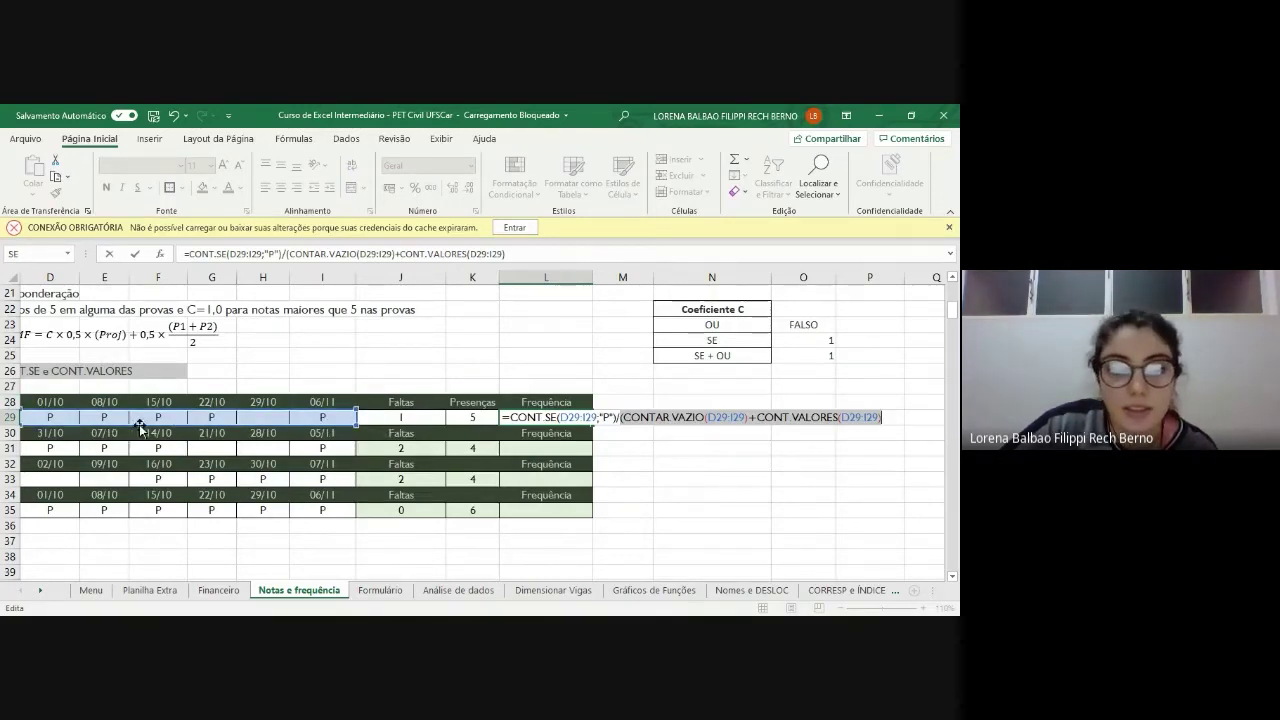
click(626, 418)
drag(621, 418, 750, 418)
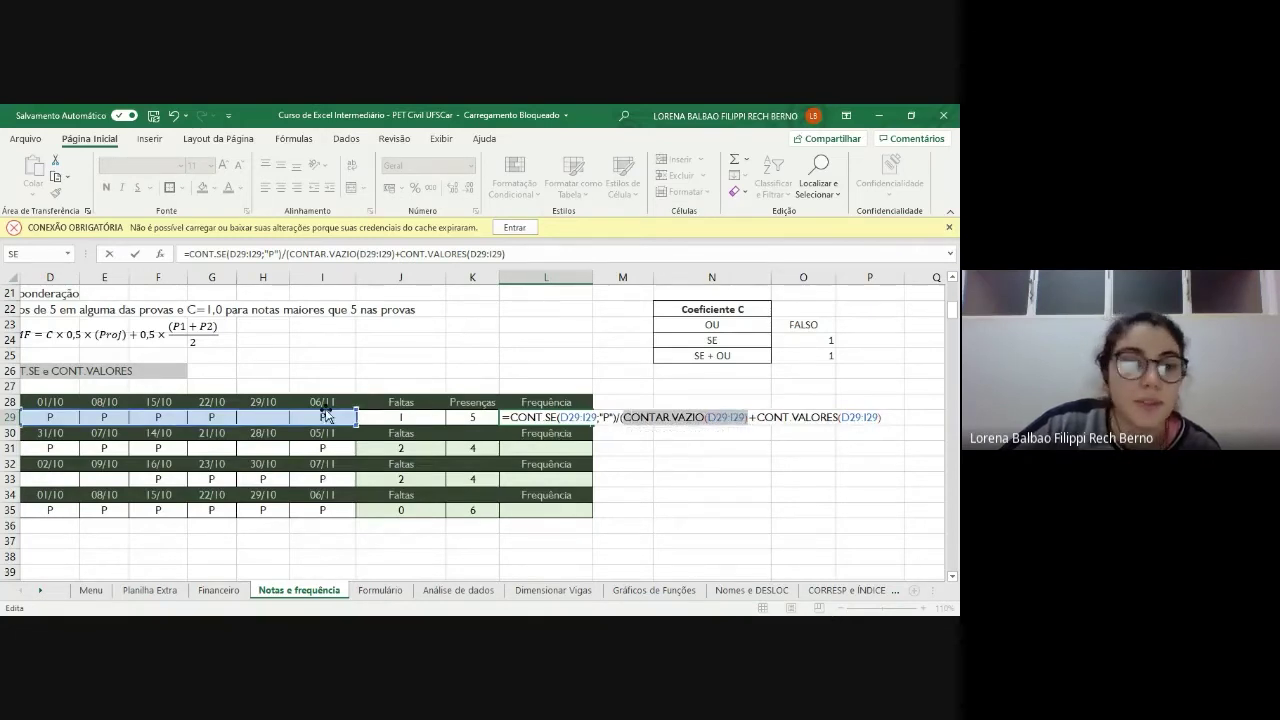
drag(757, 418, 882, 419)
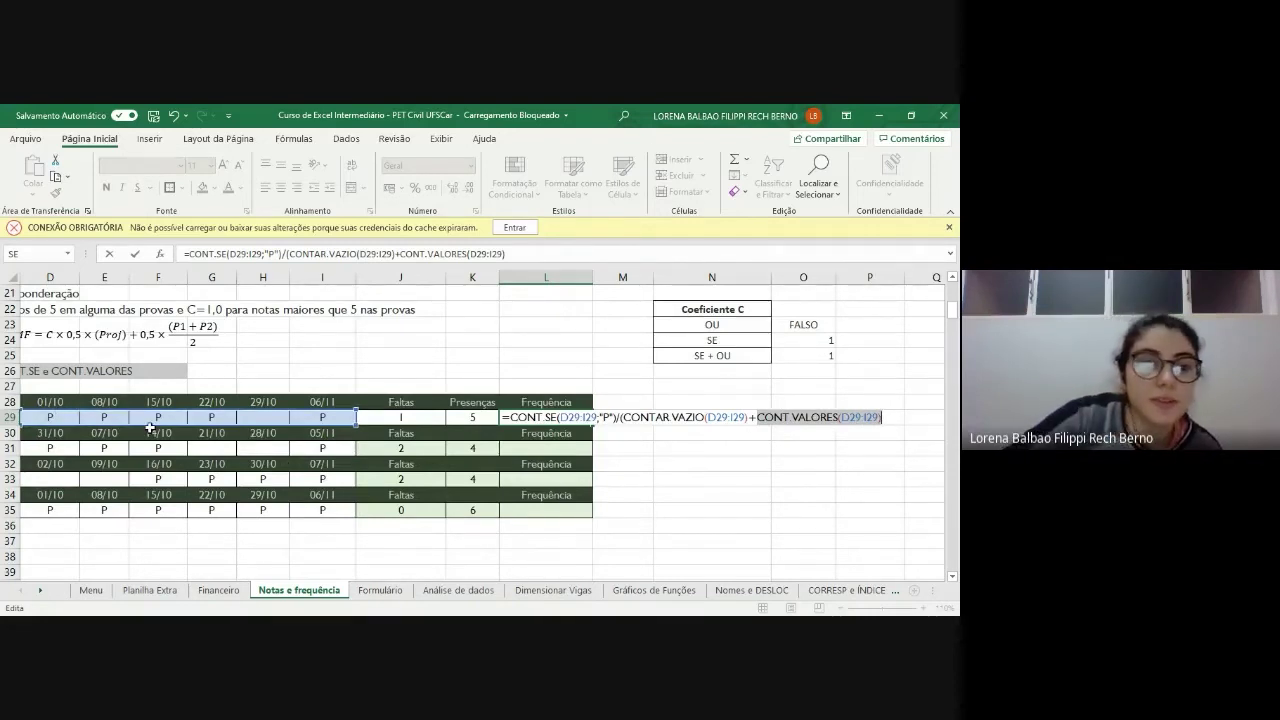
scroll(150, 428, left, 2)
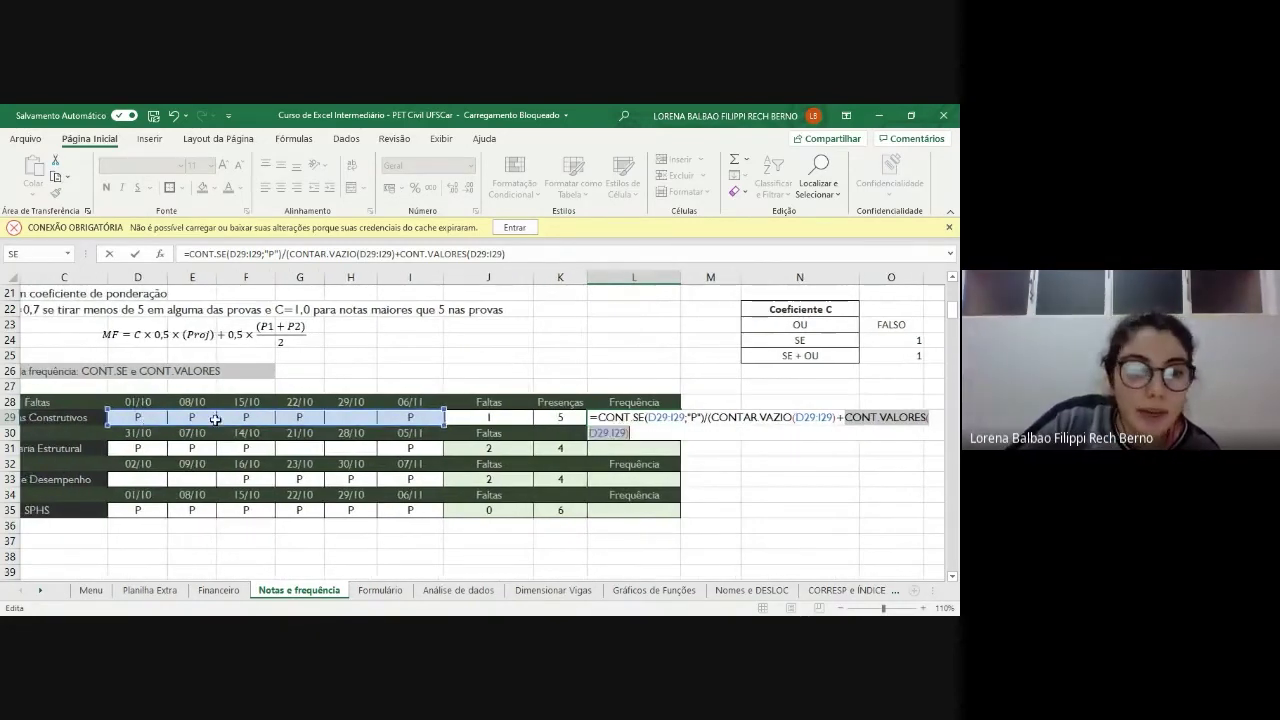
- Try to complete the frequency formula in L29 by adding the divisor's closing parenthesis and committing it
click(654, 436)
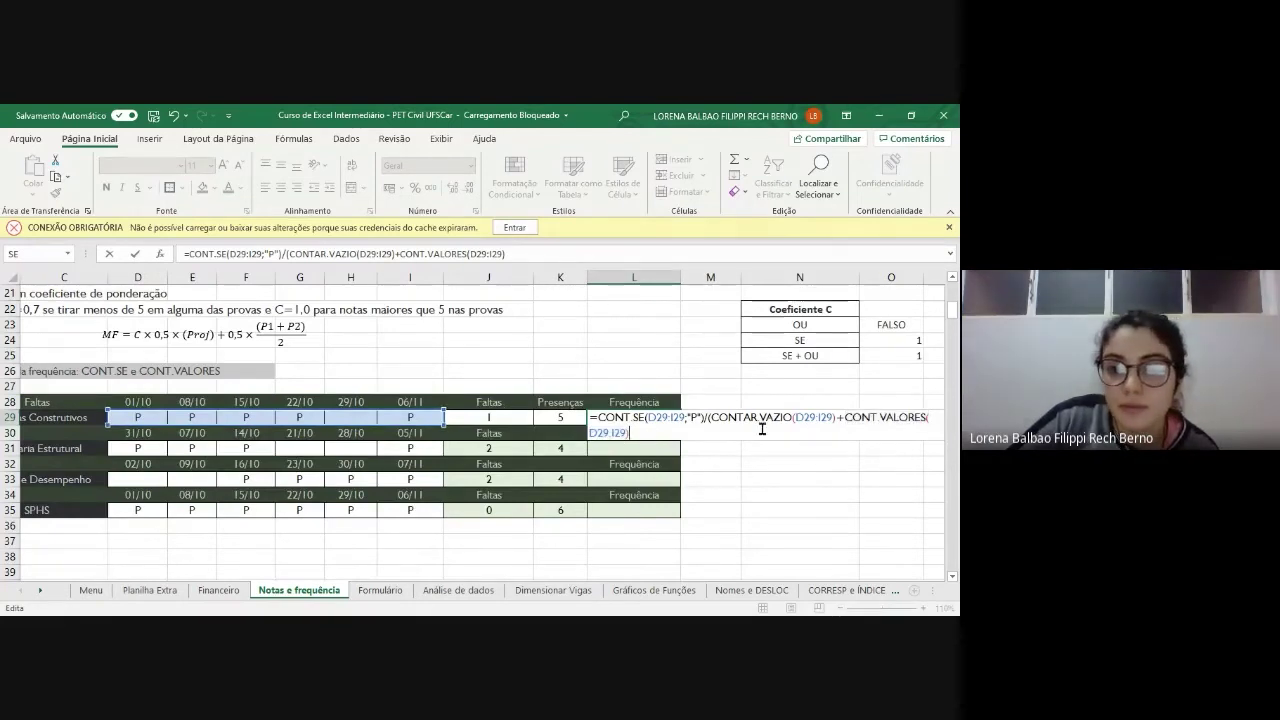
key(Return)
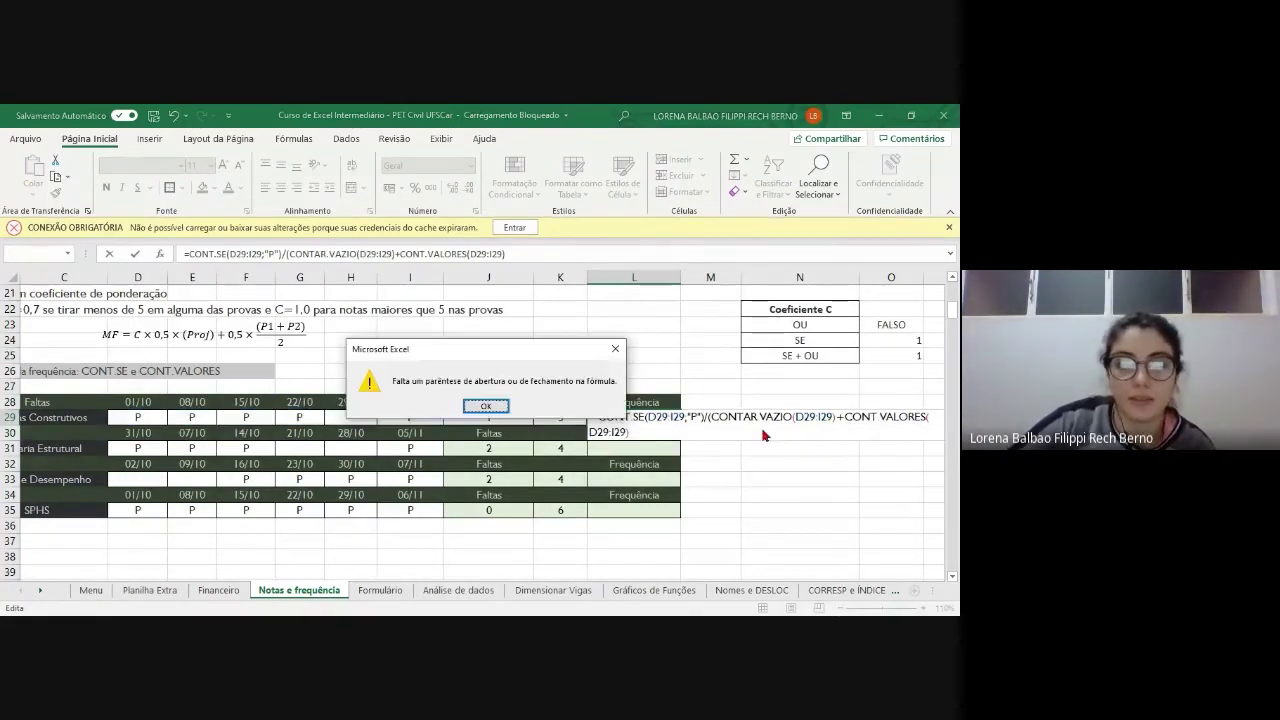
click(488, 404)
click(662, 434)
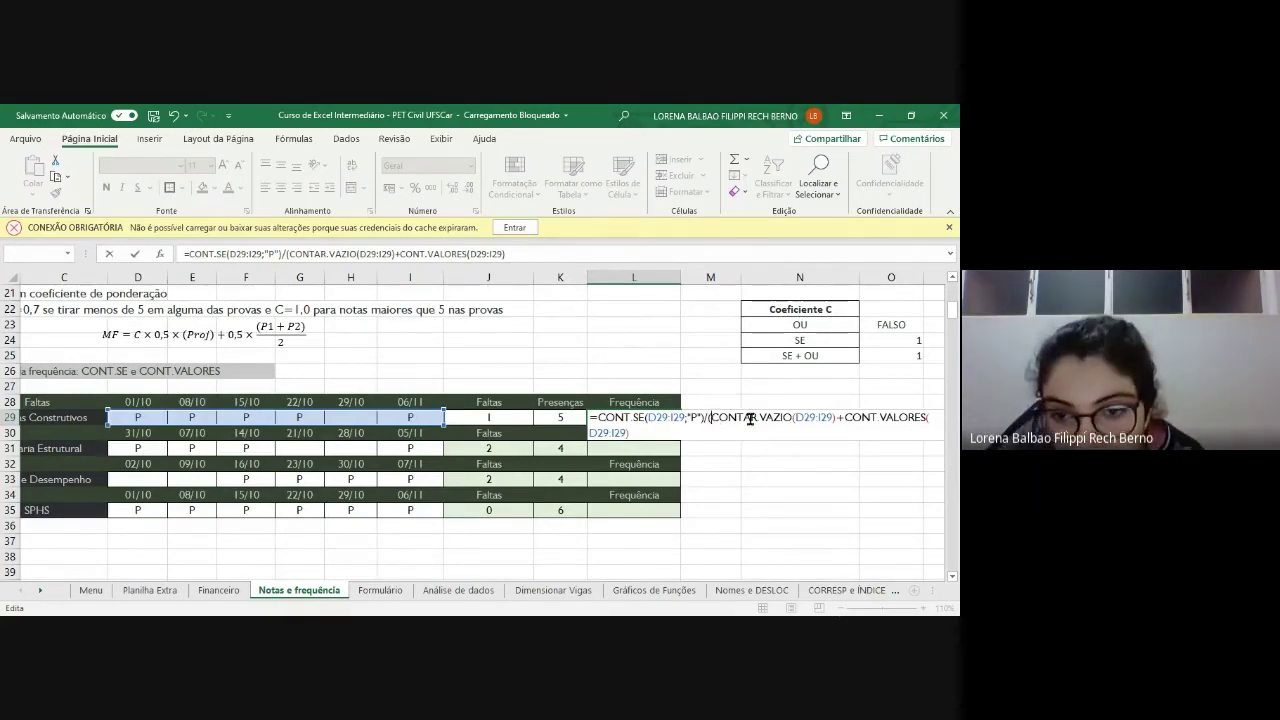
text())
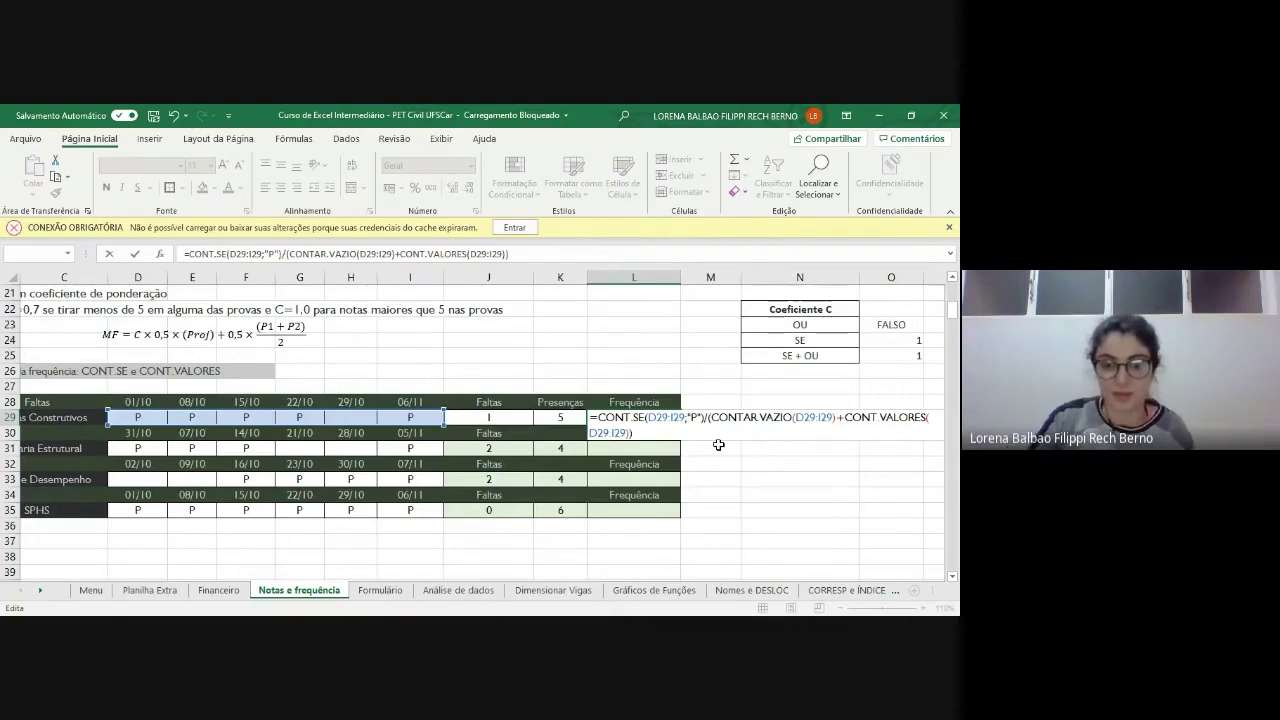
drag(709, 423, 712, 450)
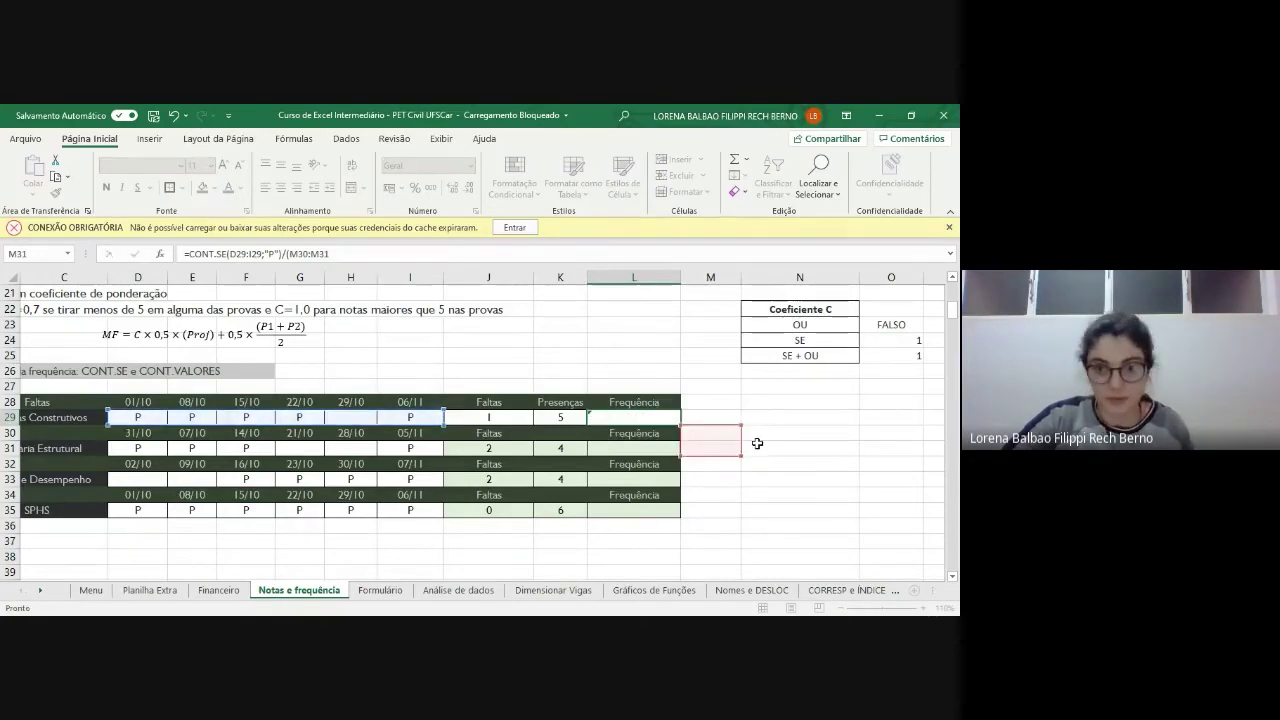
key(Return)
- Re-enter the frequency formula in L29, starting with the attendance count =CONT.SE(D29:I29;"P")
click(645, 417)
text(=CONT.se)
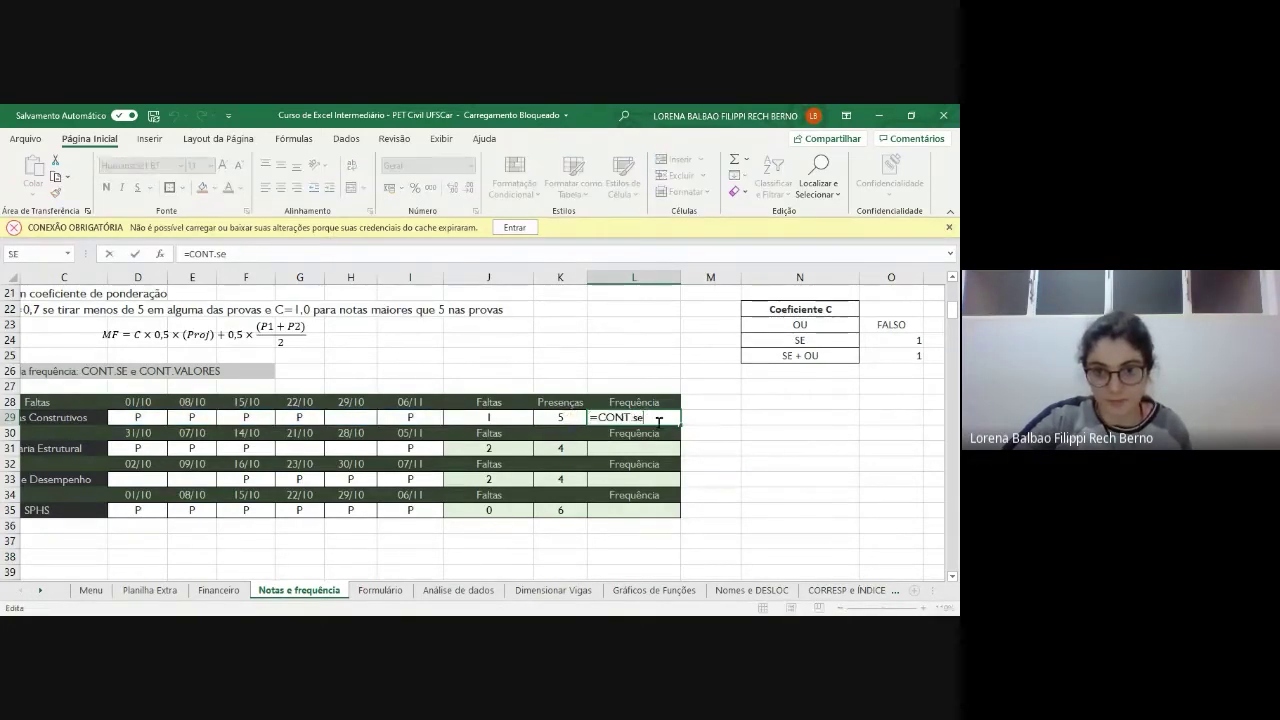
key(BackSpace)
key(BackSpace)
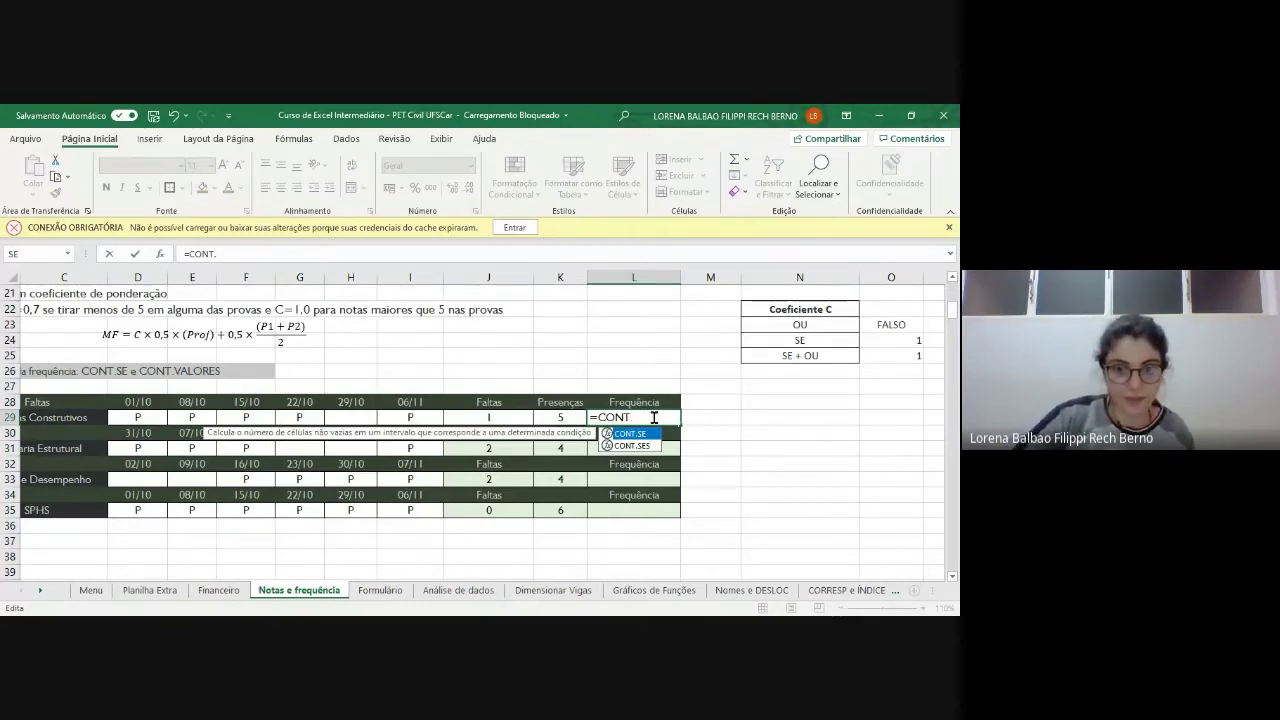
text(SE)
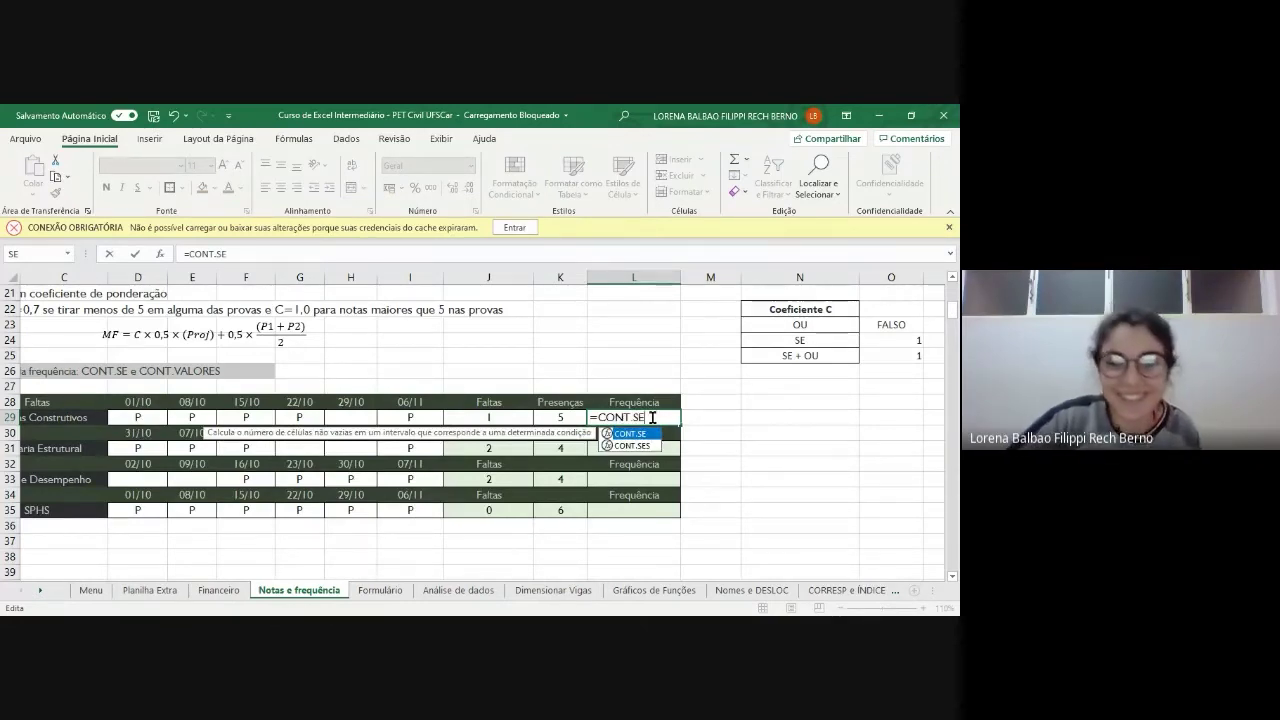
text(()
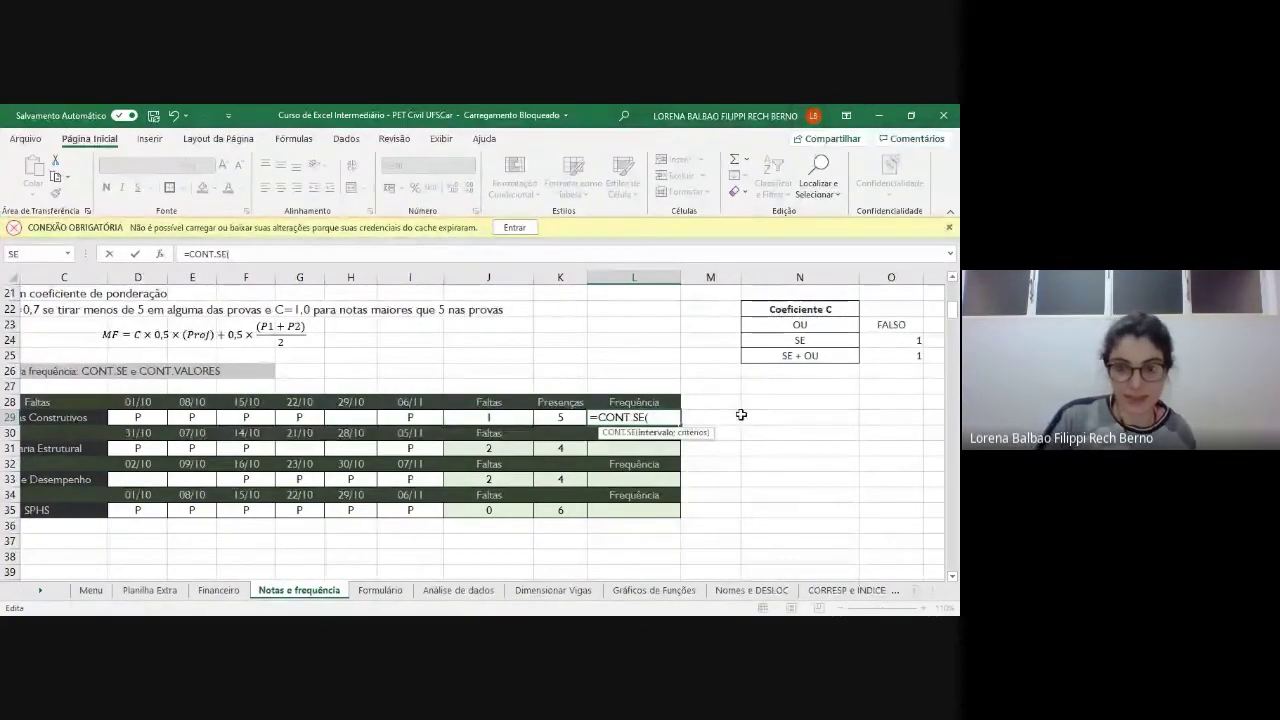
drag(138, 417, 421, 414)
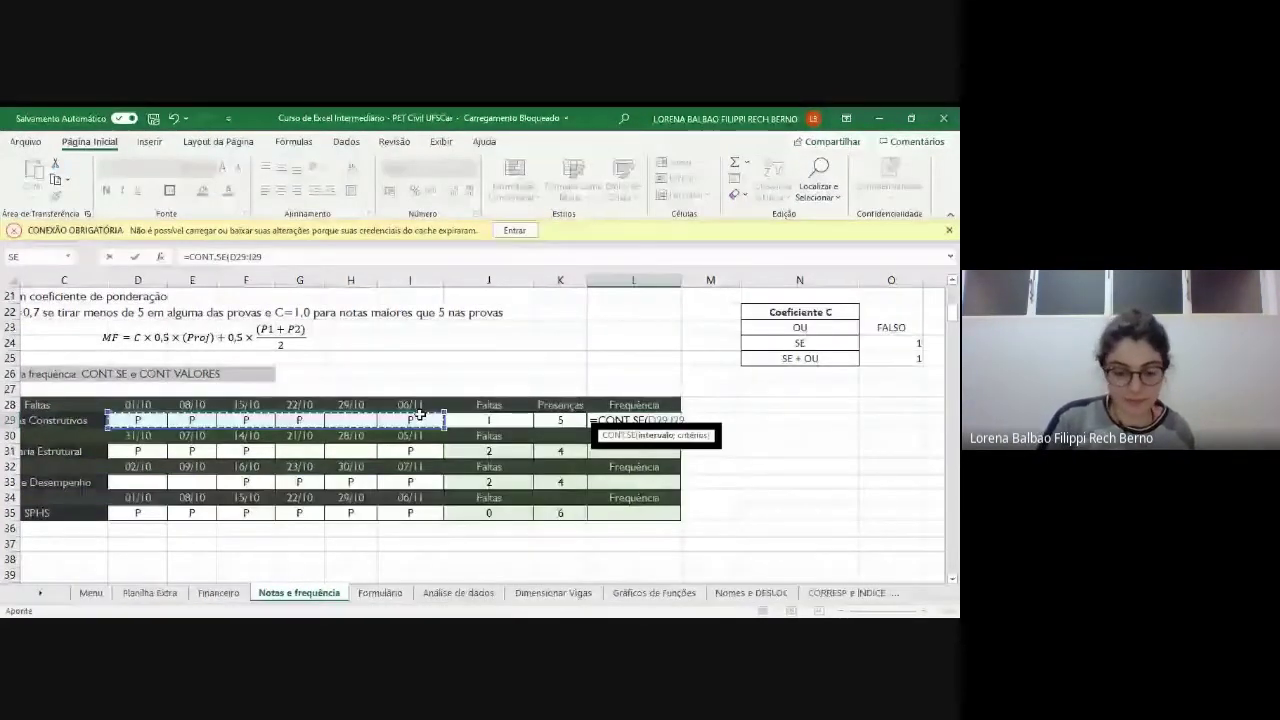
text(;"P"))
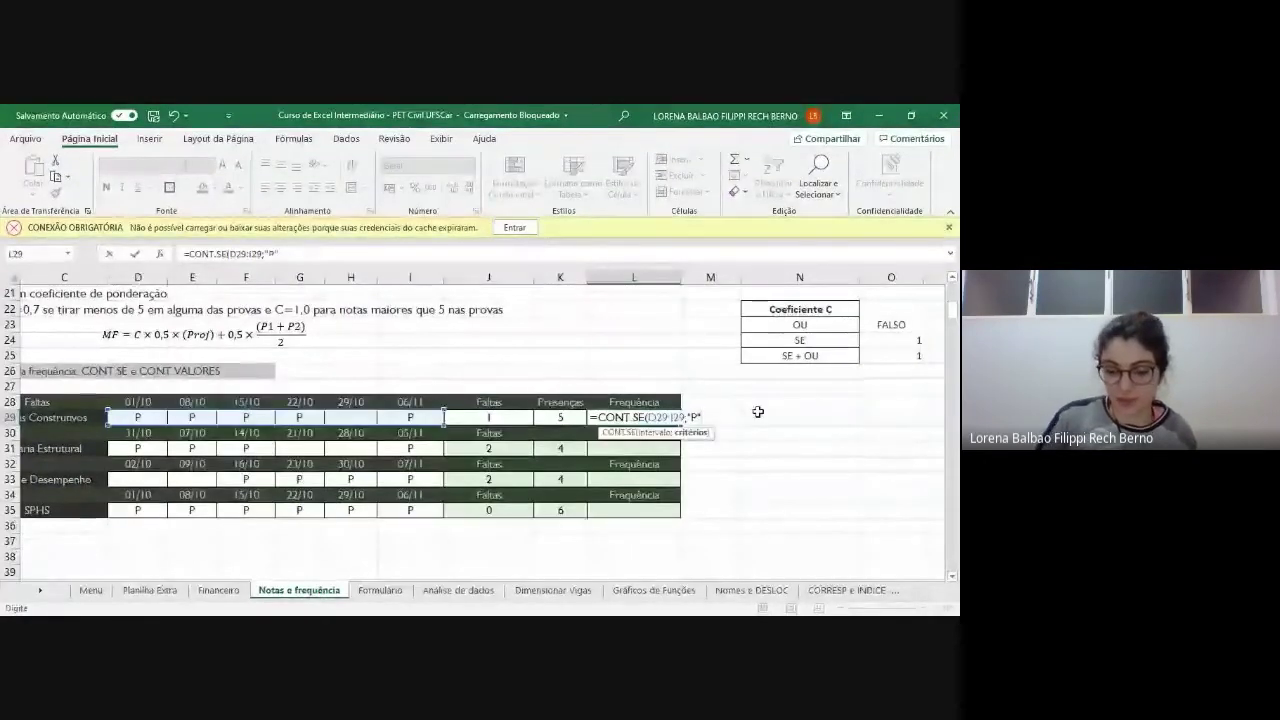
- Divide the attendance count in L29's formula by an opened parenthesis starting with the blank-cell count CONTAR.VAZIO(D29:I29)
text(/)
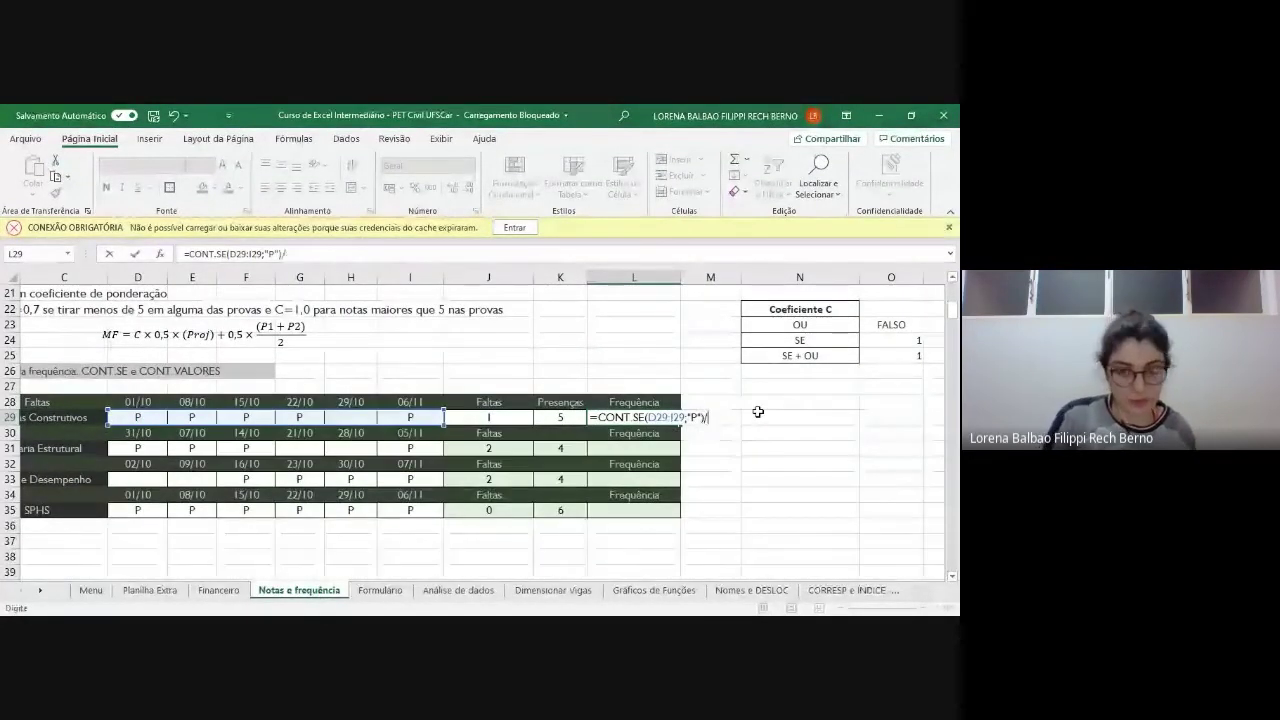
text((CONT)
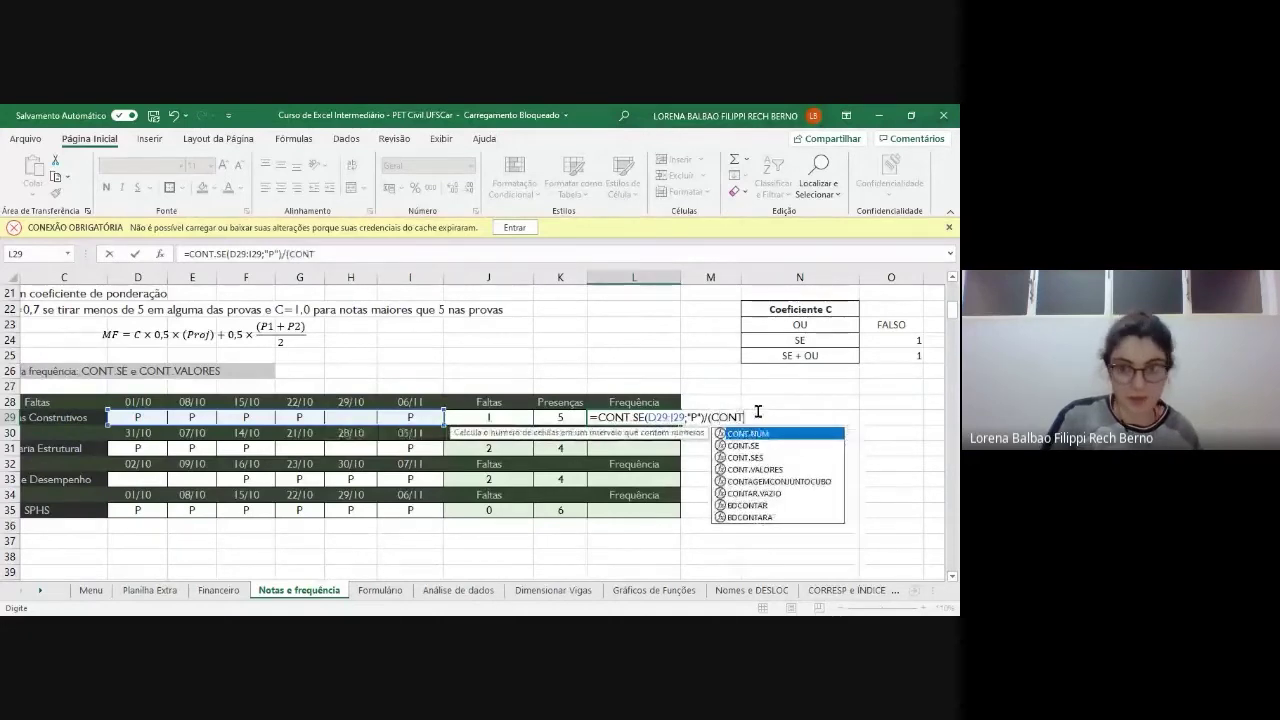
text(A)
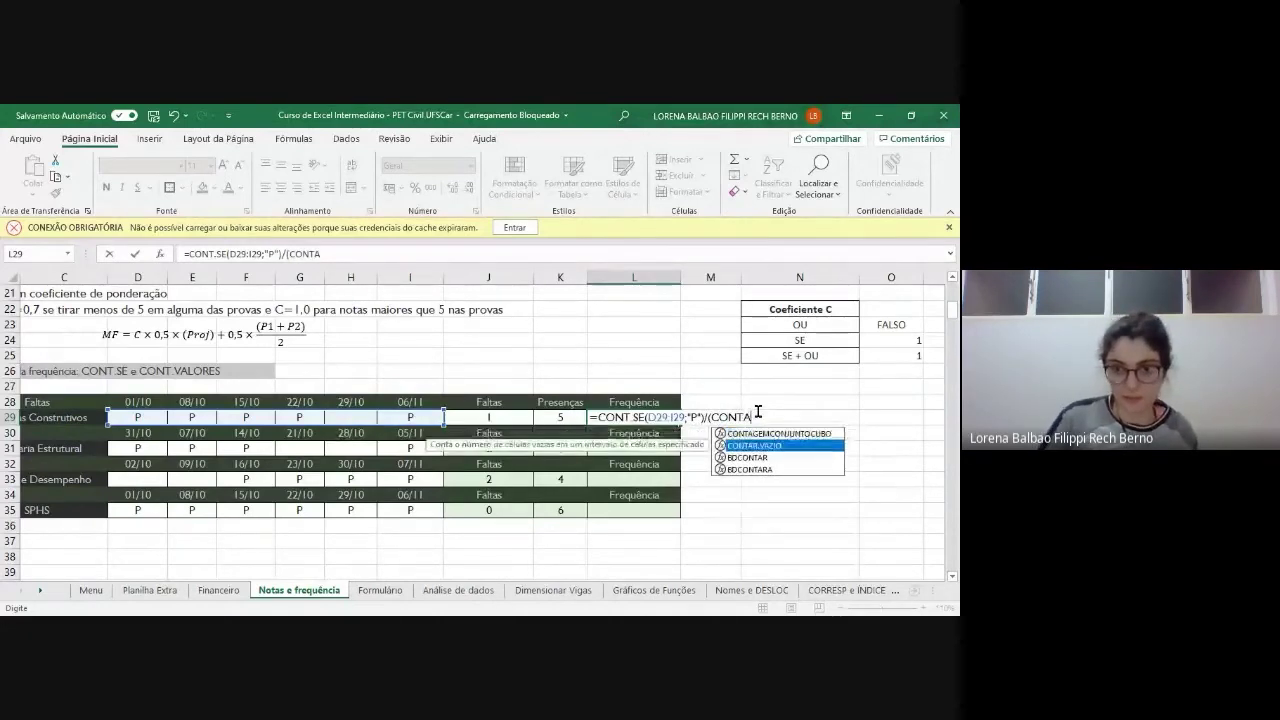
key(Return)
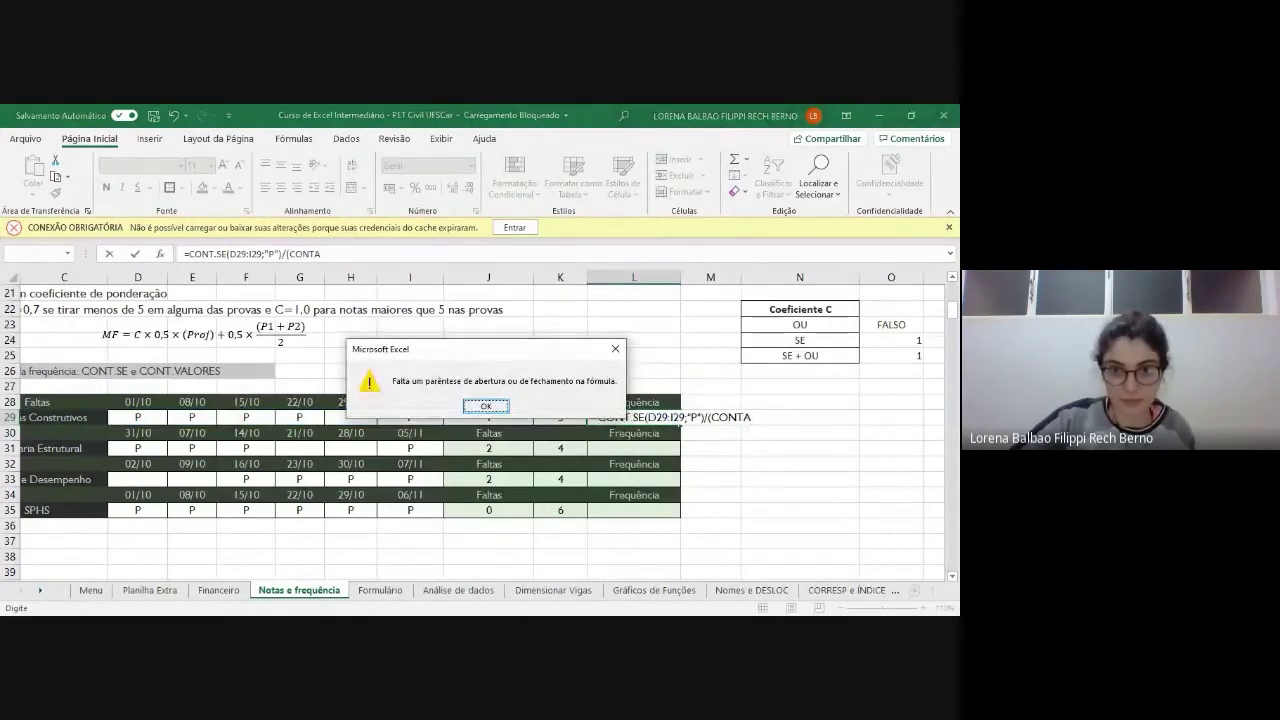
key(Return)
text(R)
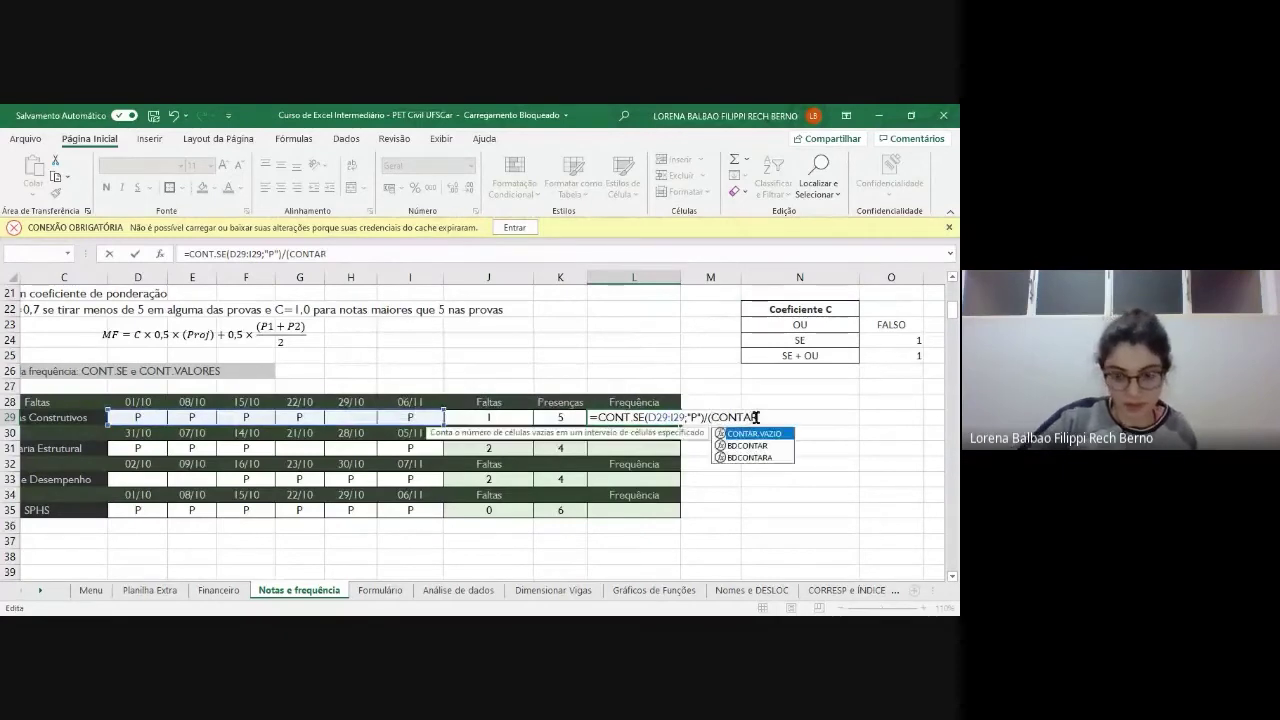
text(.)
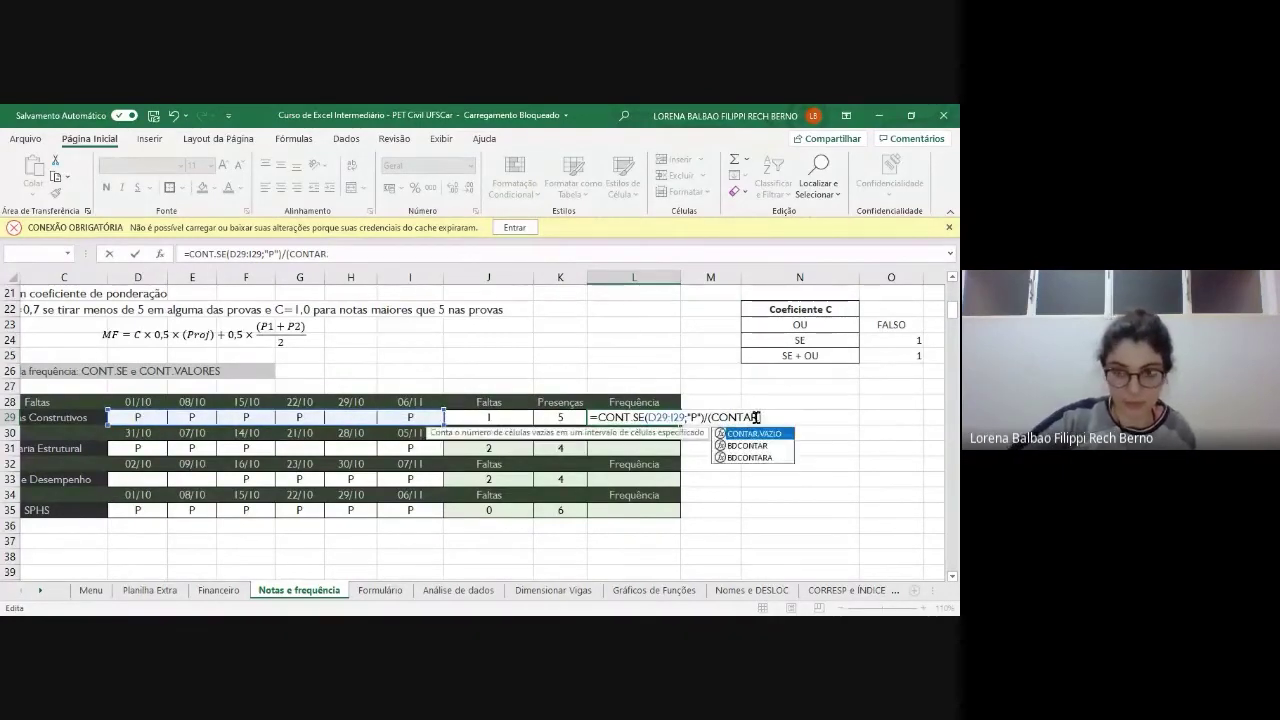
key(Tab)
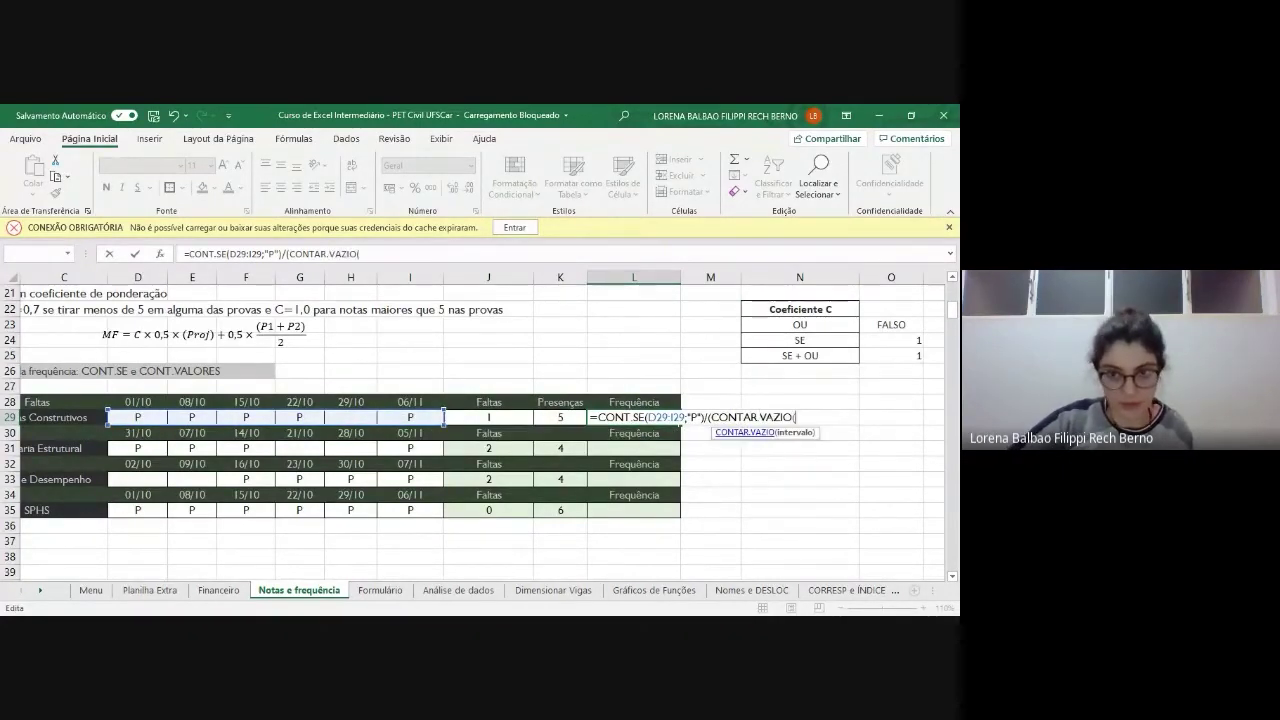
click(155, 416)
drag(155, 416, 415, 417)
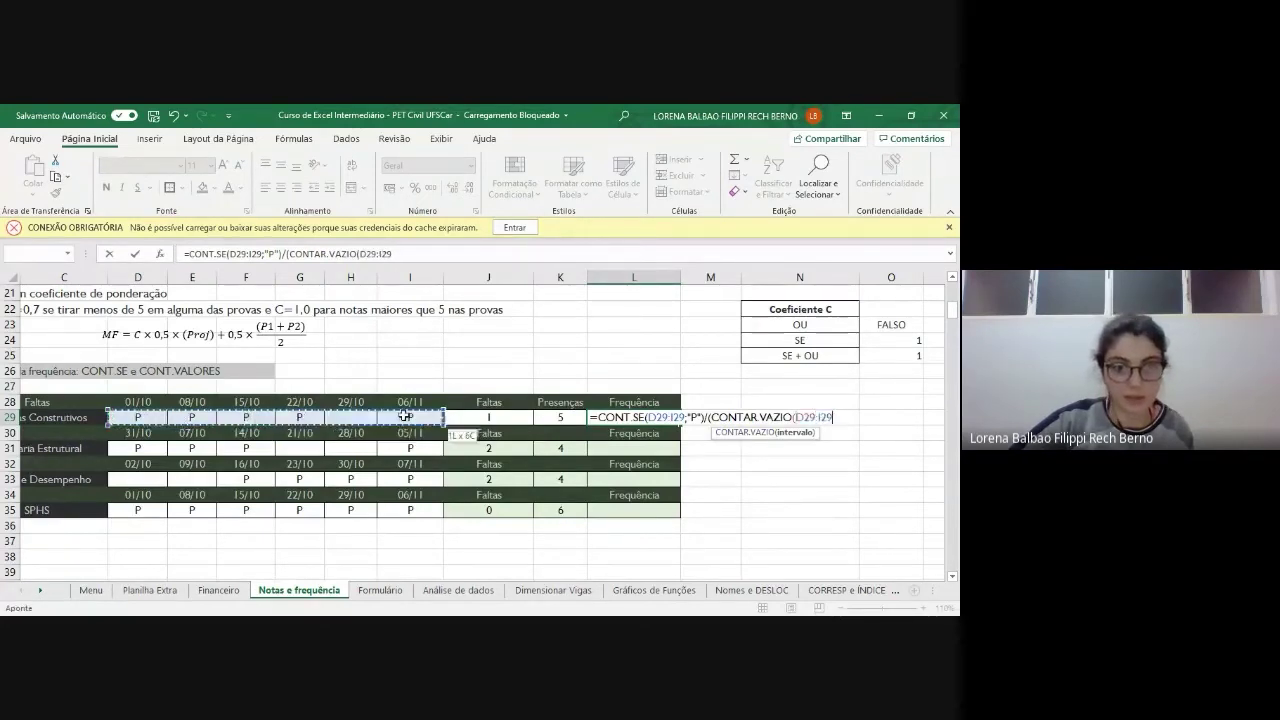
text())
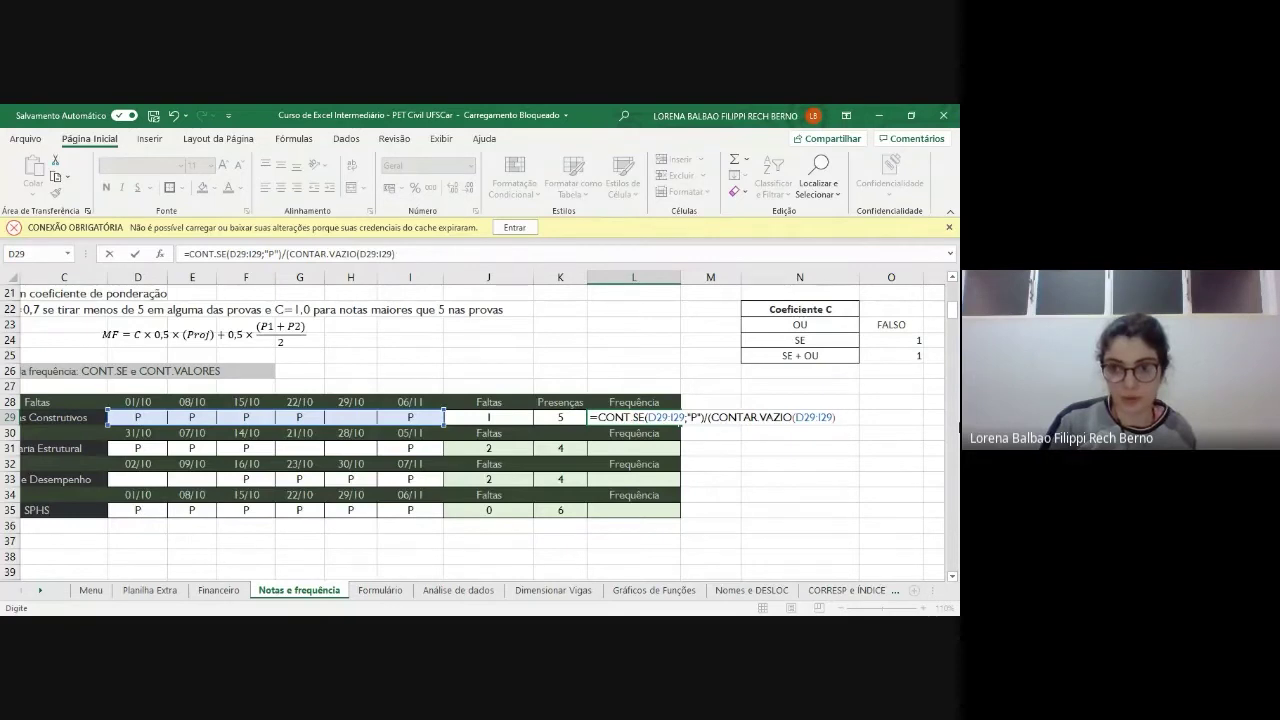
- Add CONT.VALORES(D29:I29) to the divisor, close its parenthesis and commit the frequency formula in L29
text(+)
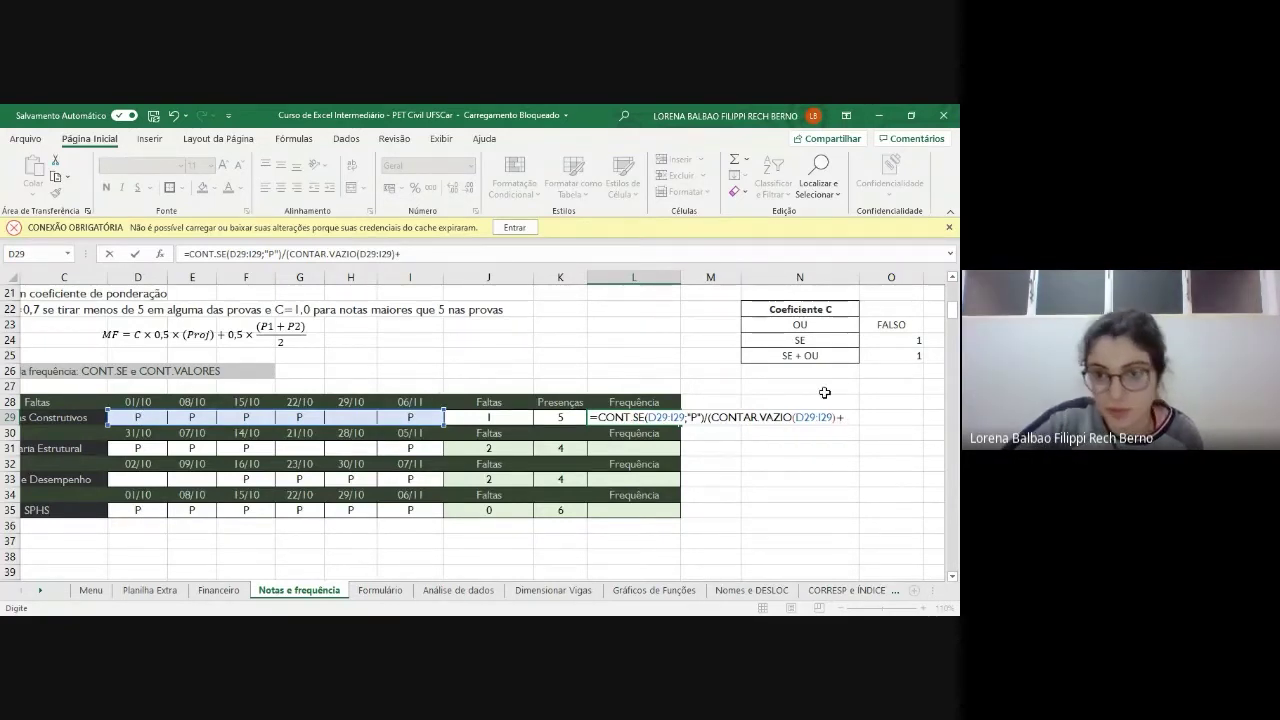
text(CONT)
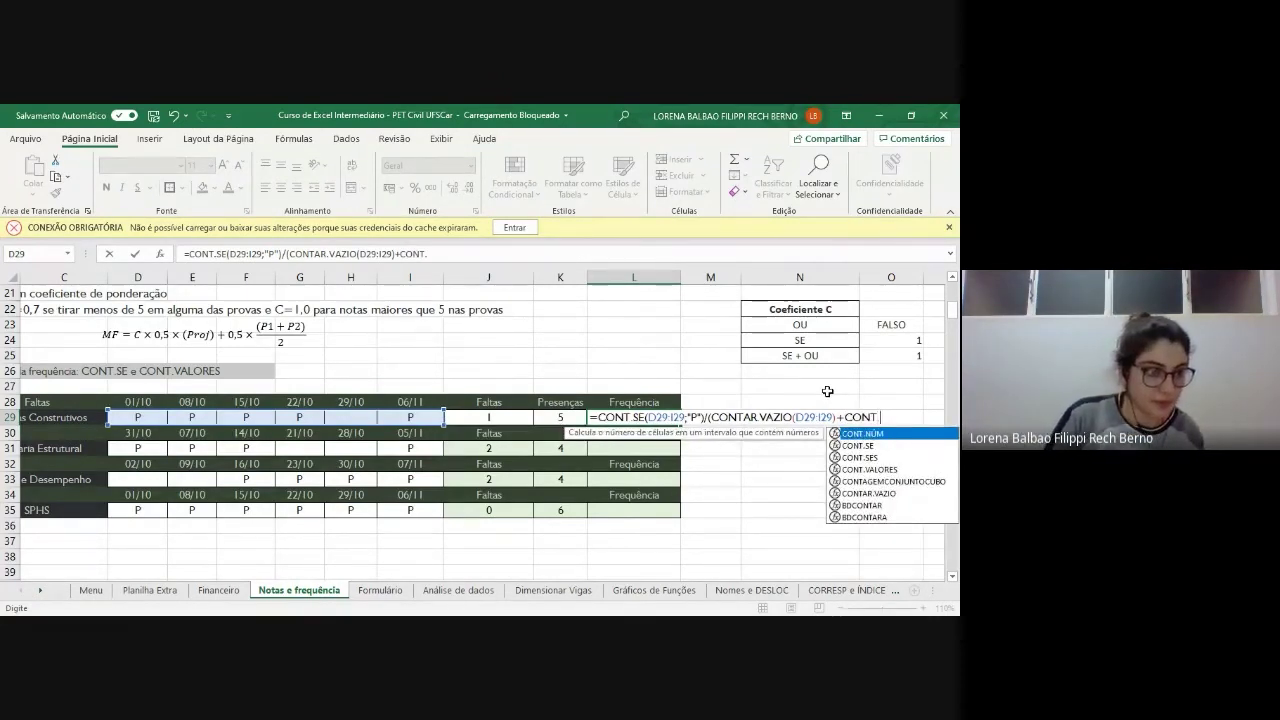
text(.VA)
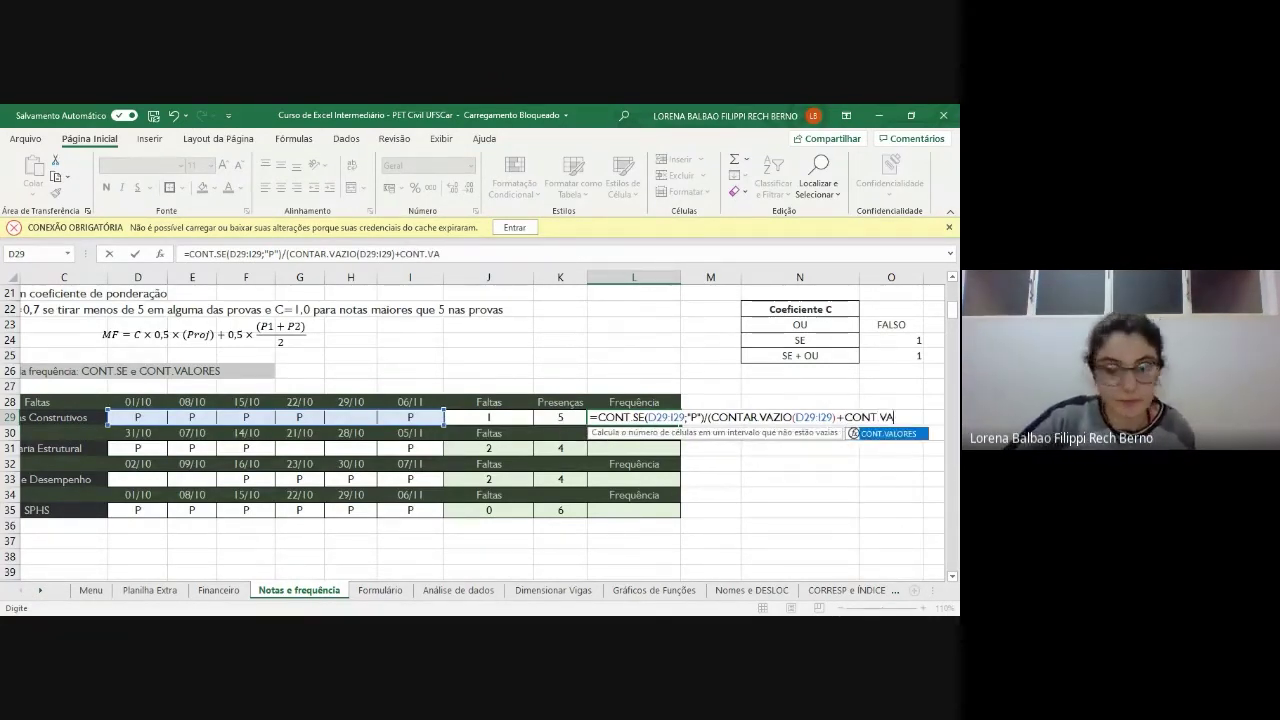
key(Tab)
drag(138, 416, 403, 416)
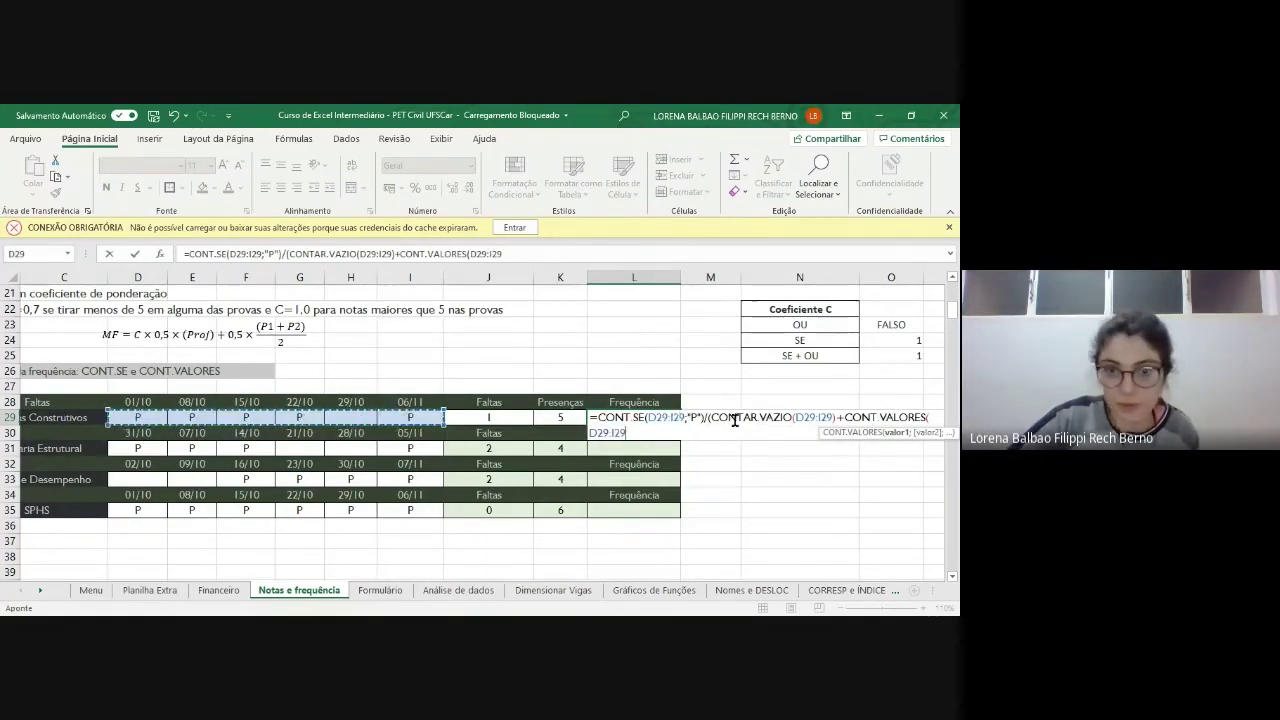
text())
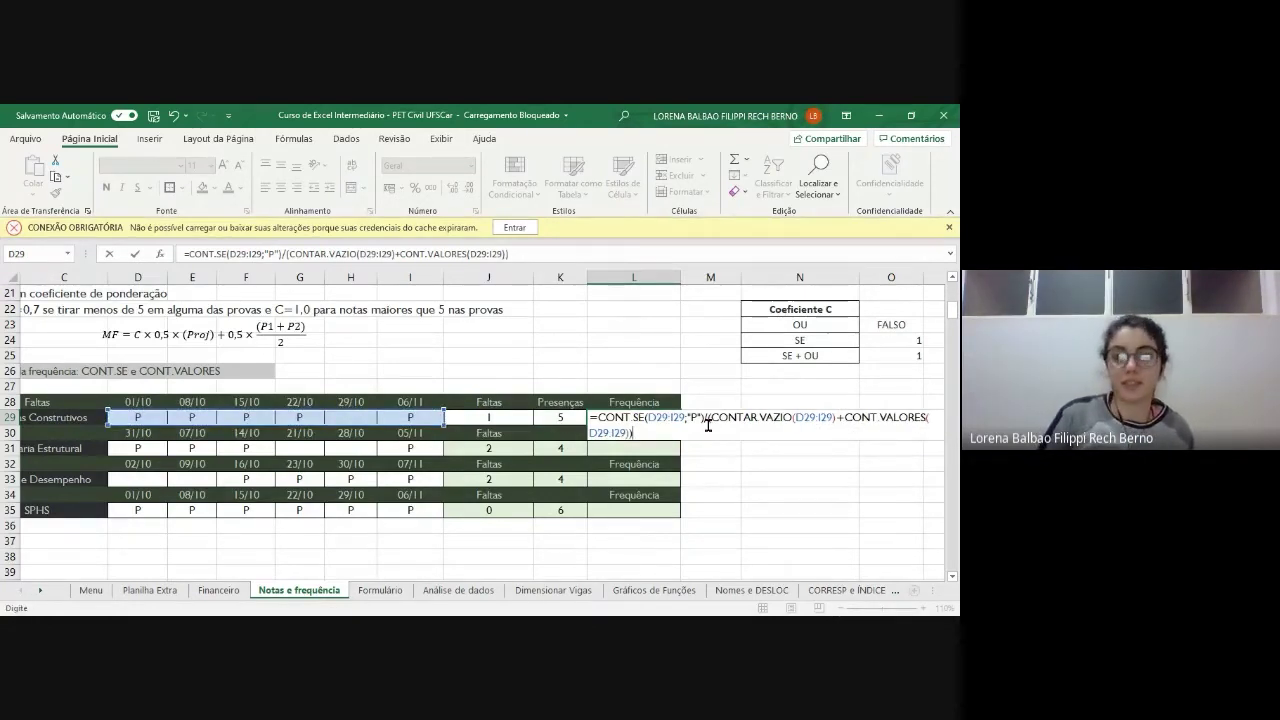
key(Return)
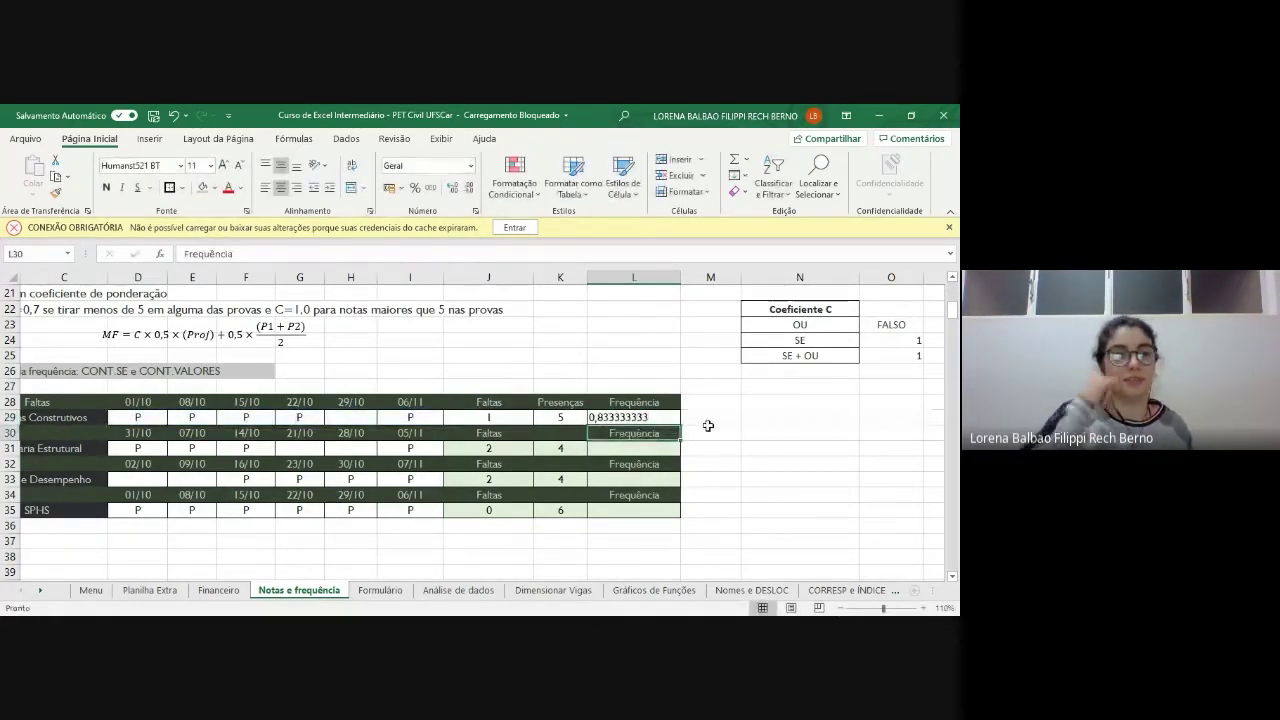
- Copy the frequency formula from L29 to the other subjects' Frequência cells L31, L33 and L35
click(610, 418)
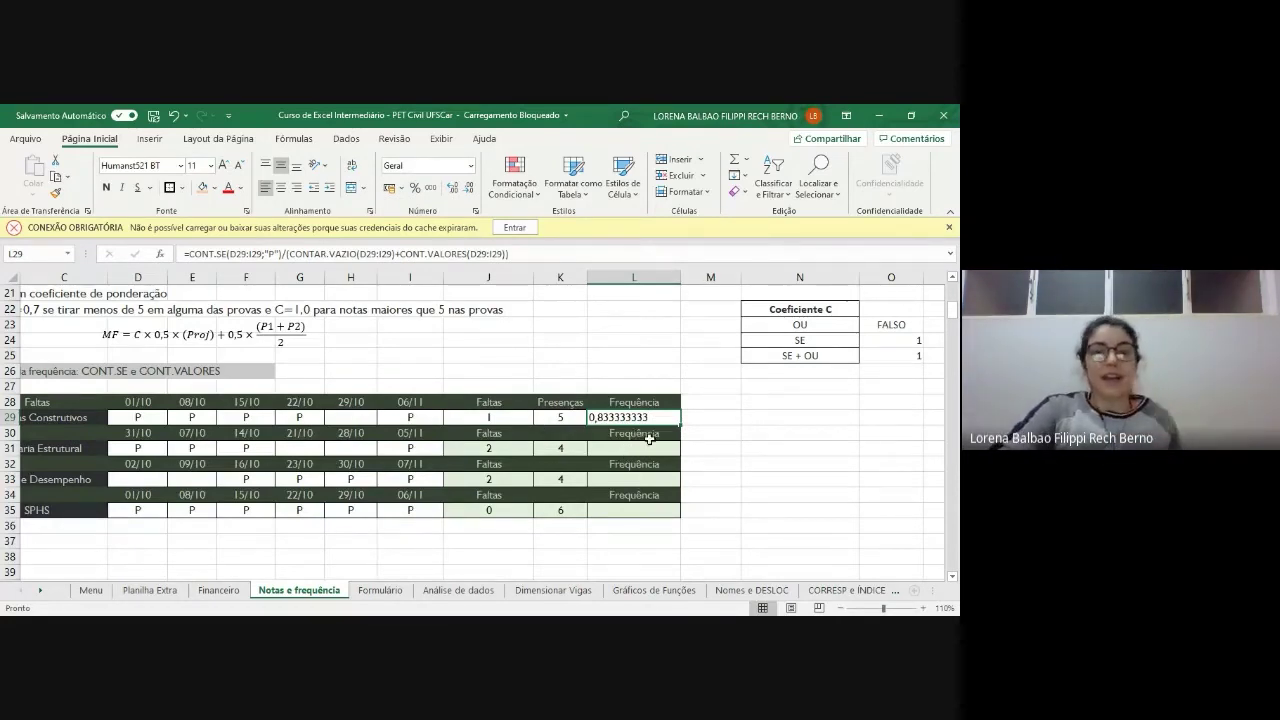
click(645, 448)
click(650, 417)
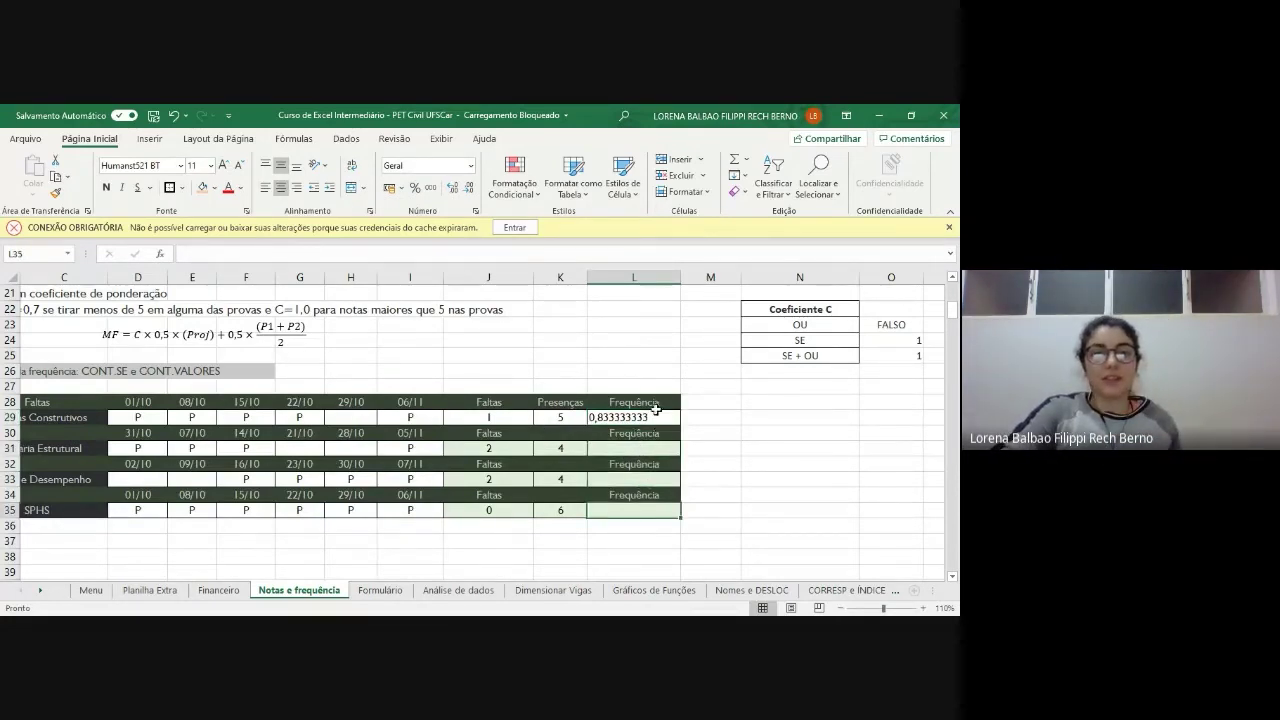
key(ctrl+c)
click(654, 448)
key(ctrl+v)
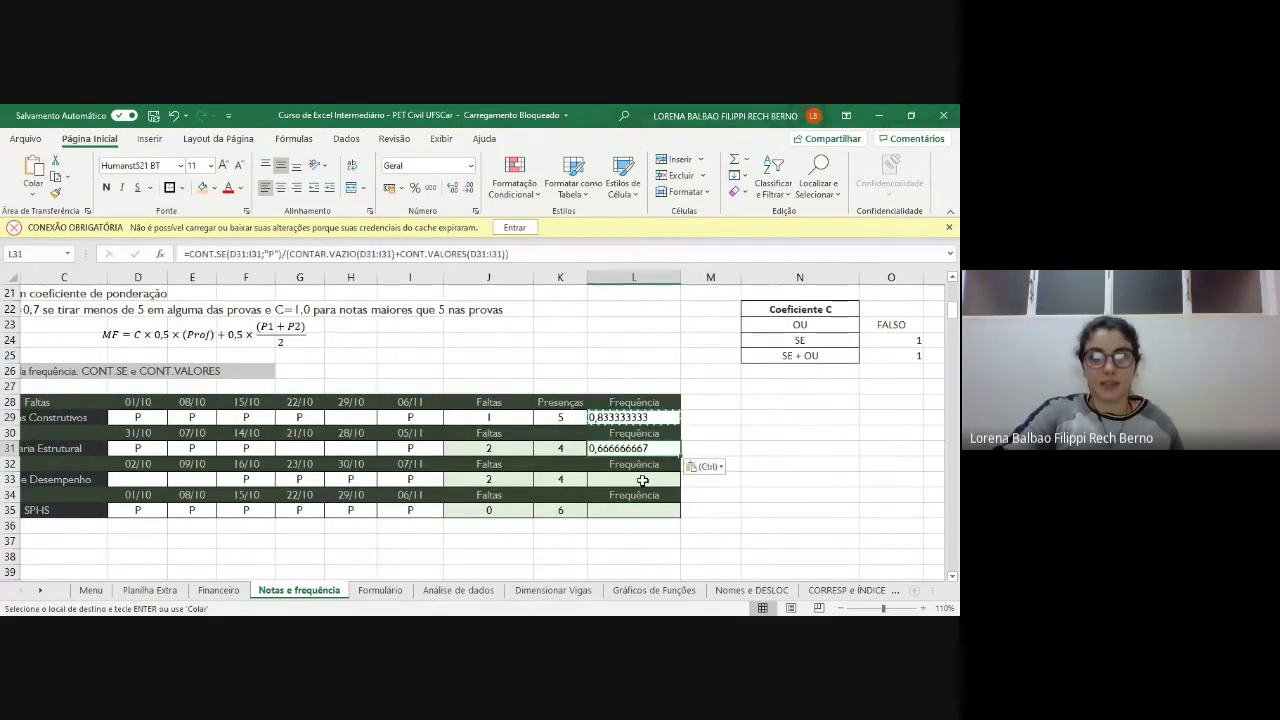
click(658, 480)
key(ctrl+v)
click(636, 513)
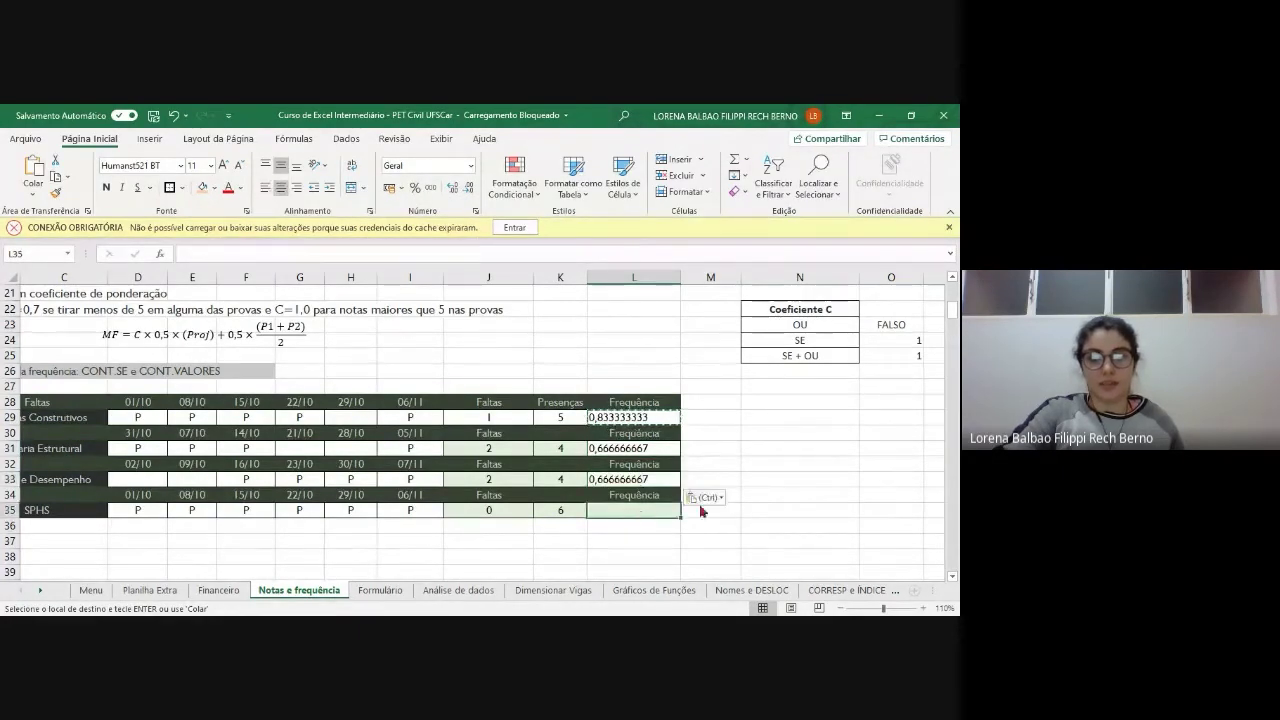
key(ctrl+v)
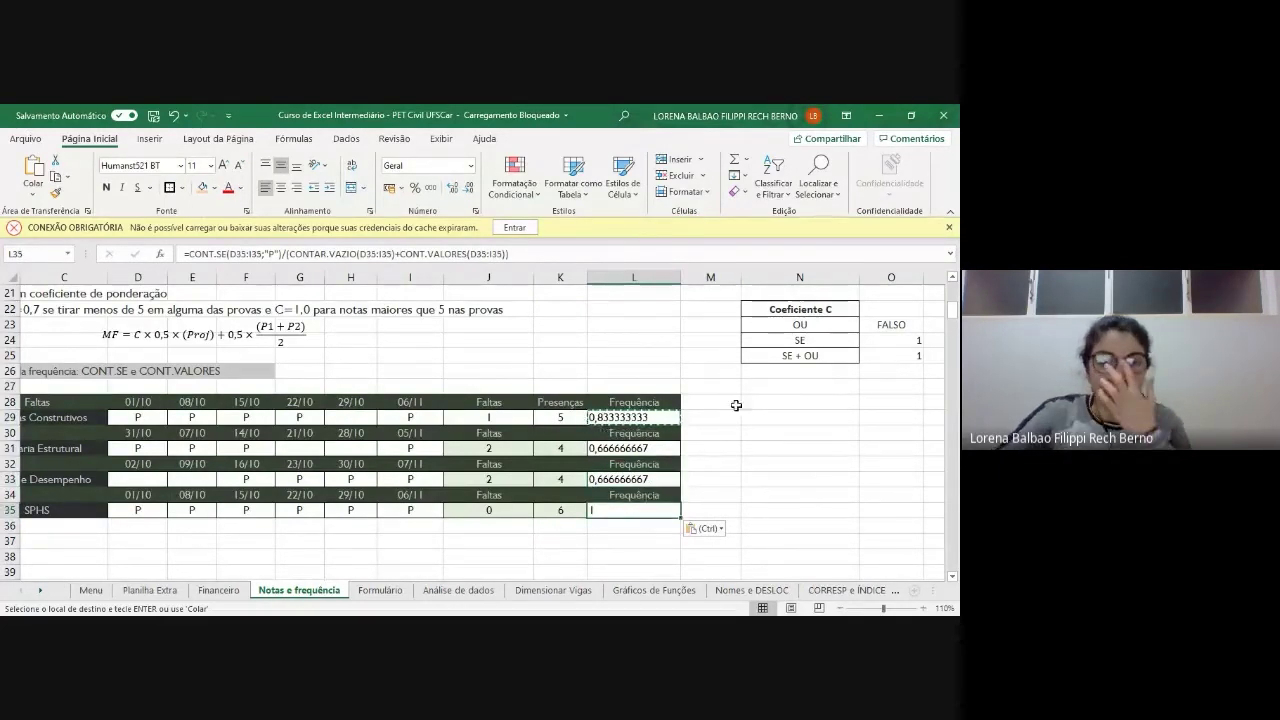
- Format the four Frequência results in L29, L31, L33 and L35 as percentages
click(650, 417)
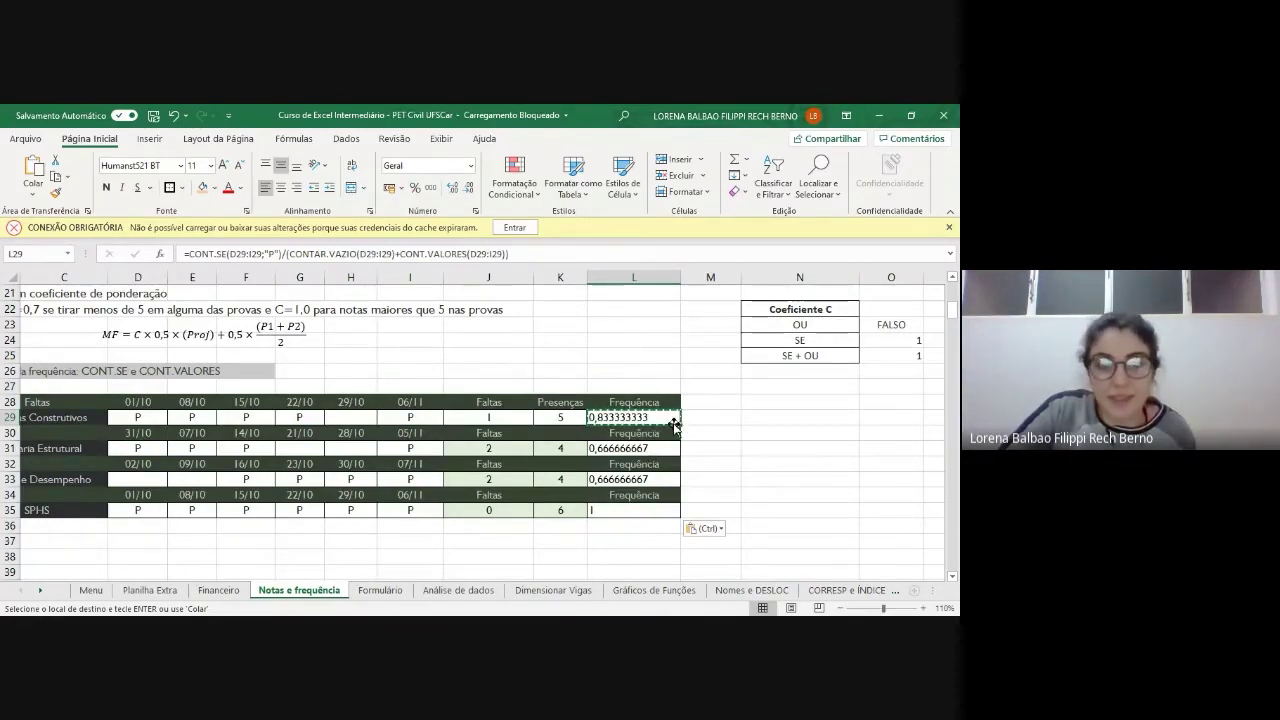
ctrl+click(657, 448)
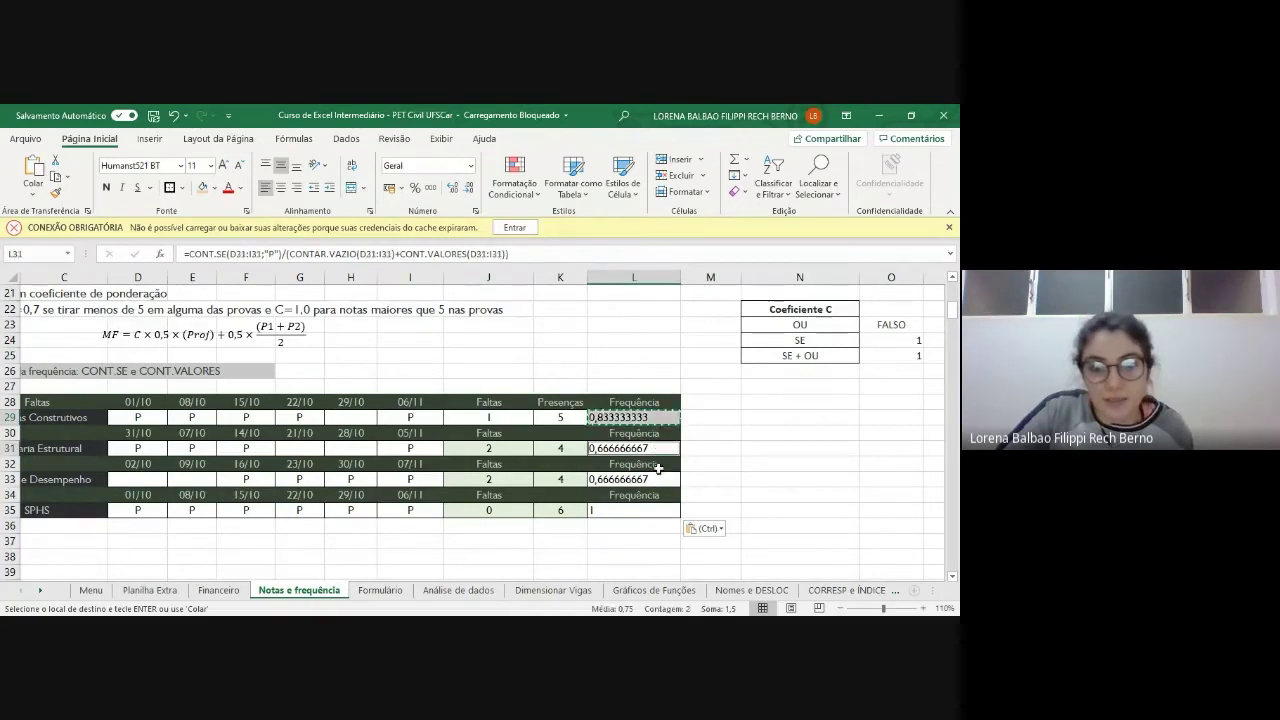
ctrl+click(650, 479)
ctrl+click(651, 510)
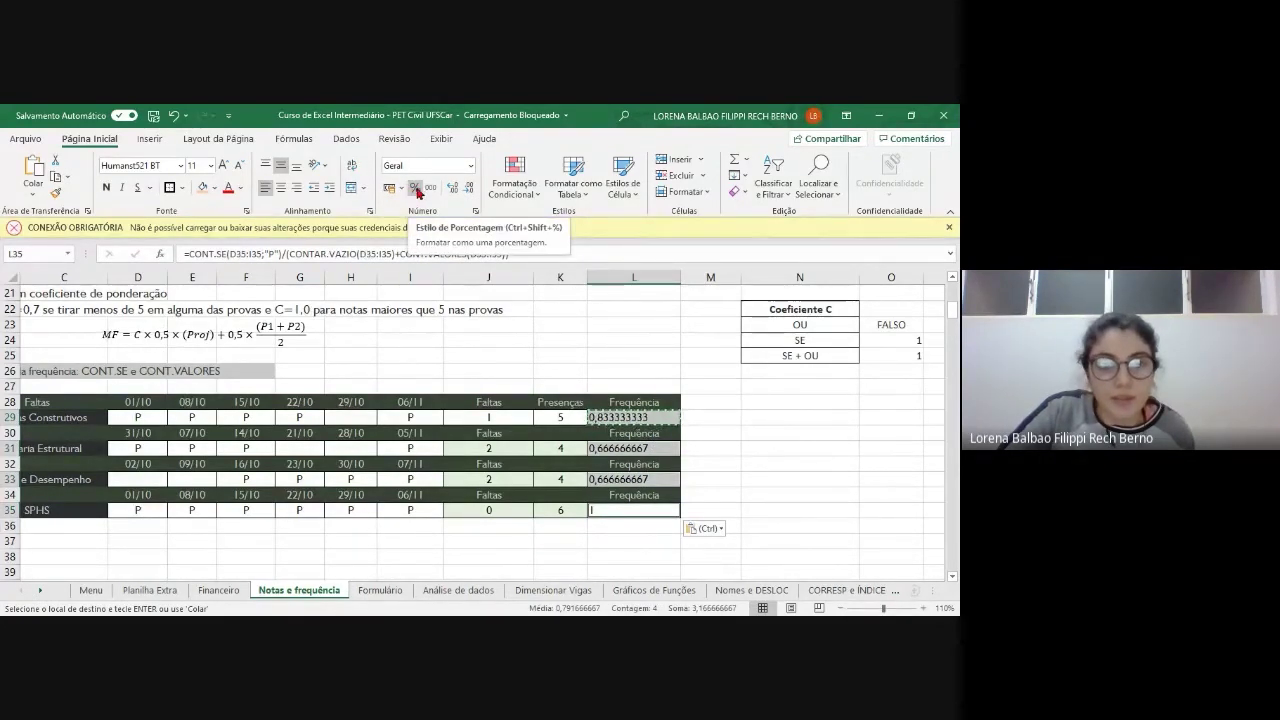
click(419, 192)
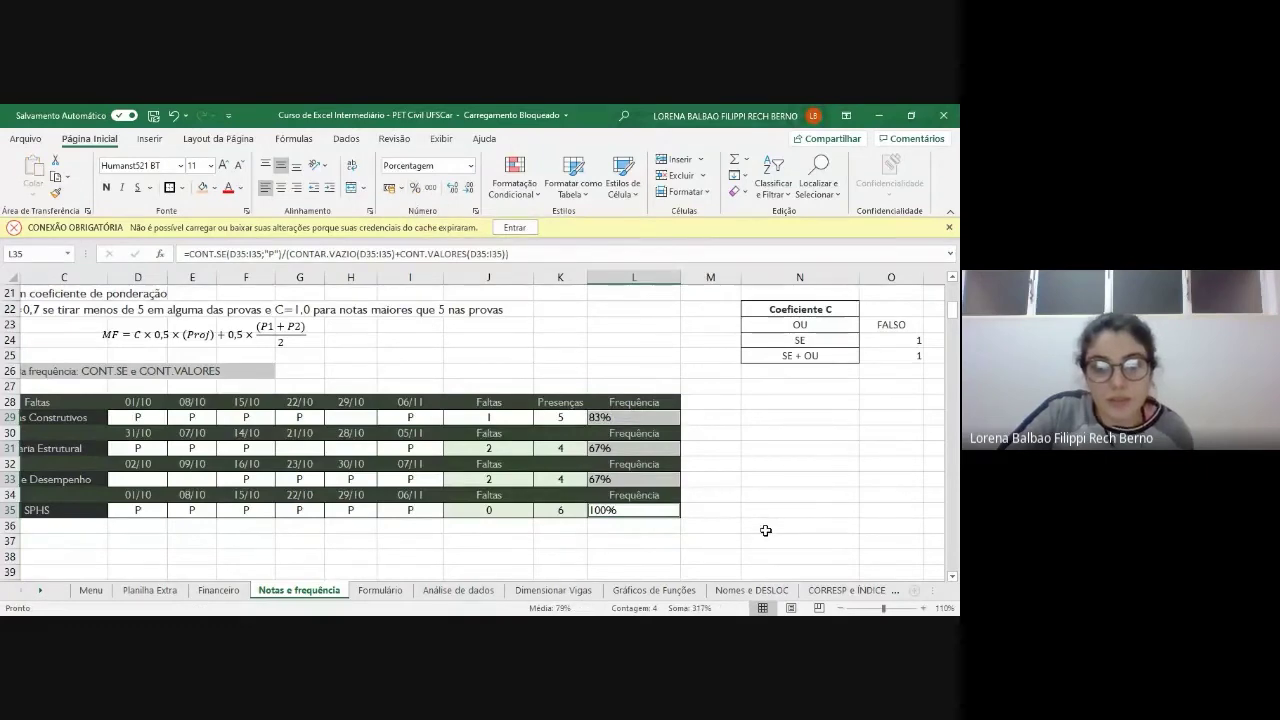
click(775, 507)
- Look over the Notas e frequência sheet, the survey responses in Formulário and the count tables in Análise de dados
ctrl+scroll(775, 505, down, 3)
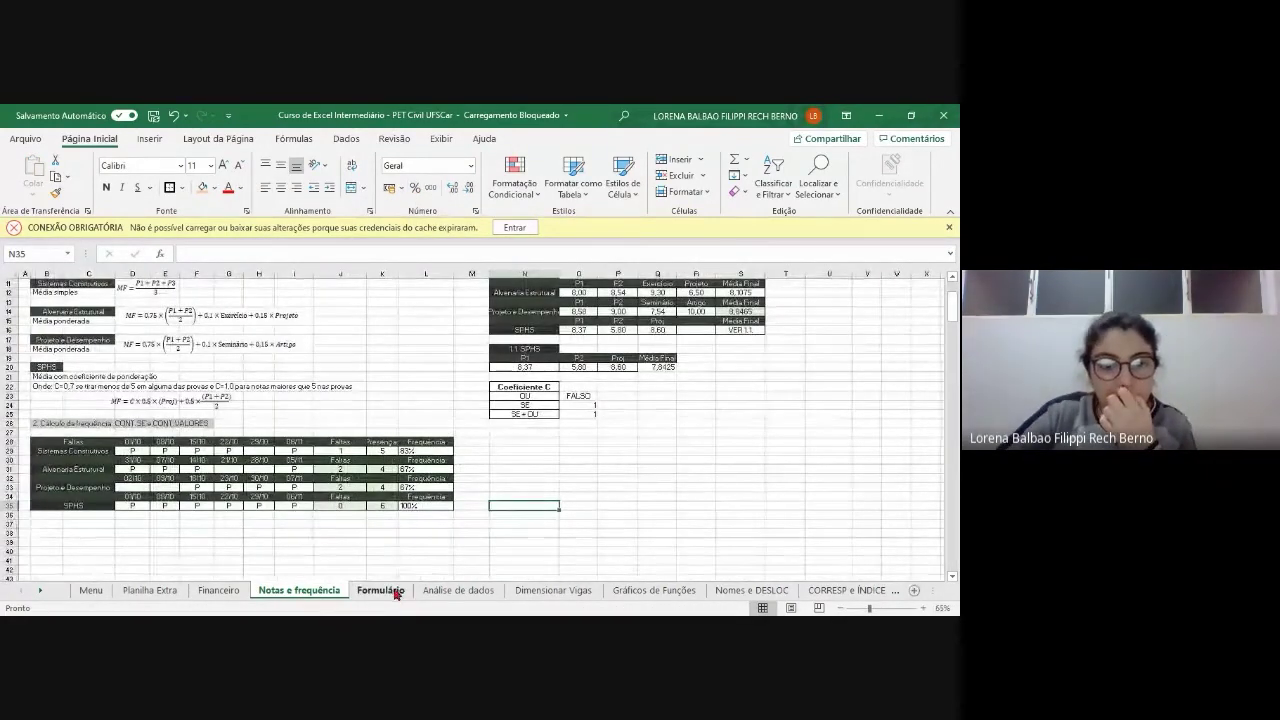
scroll(637, 483, up, 1)
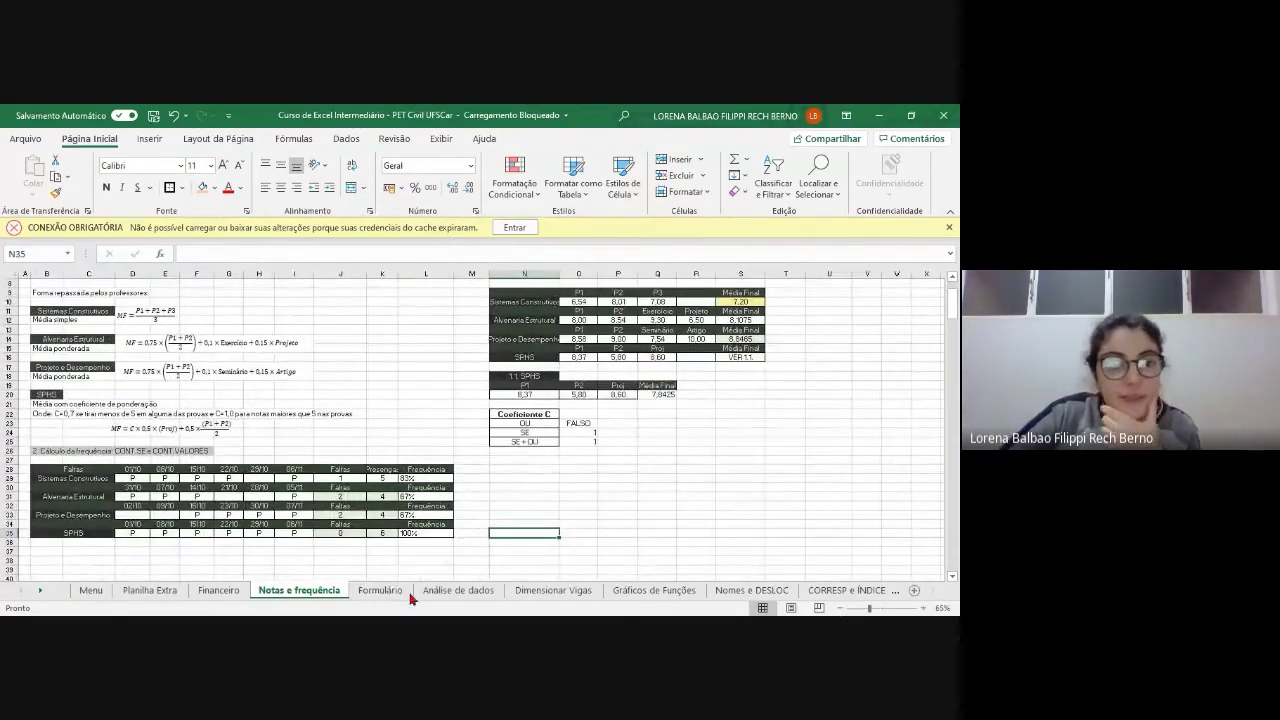
click(379, 592)
scroll(449, 506, down, 1)
scroll(470, 497, down, 1)
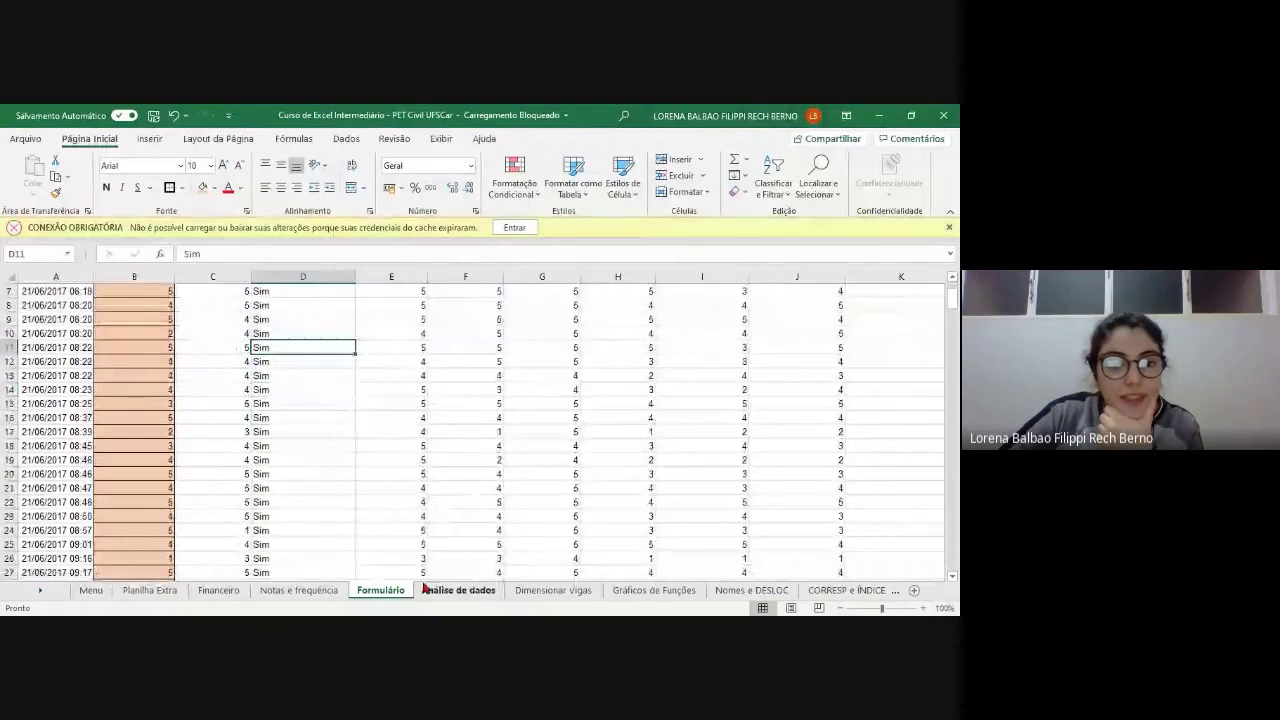
scroll(420, 580, up, 2)
click(437, 590)
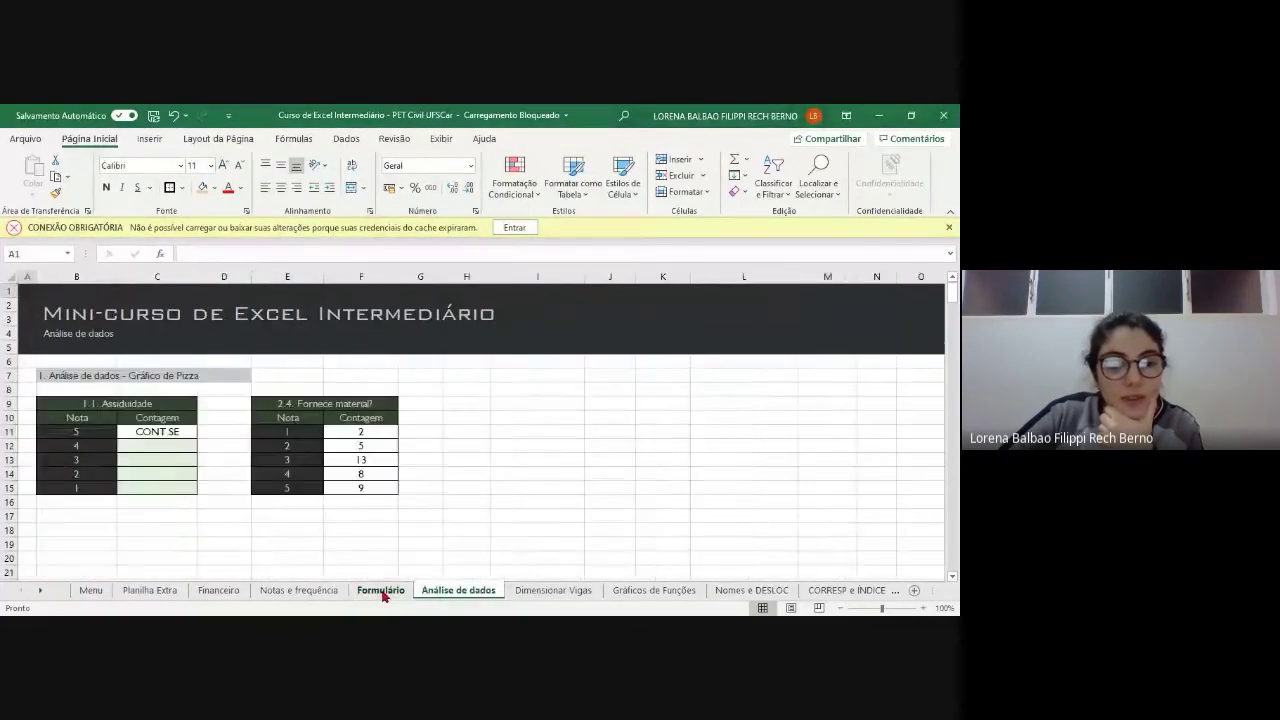
click(383, 592)
click(460, 592)
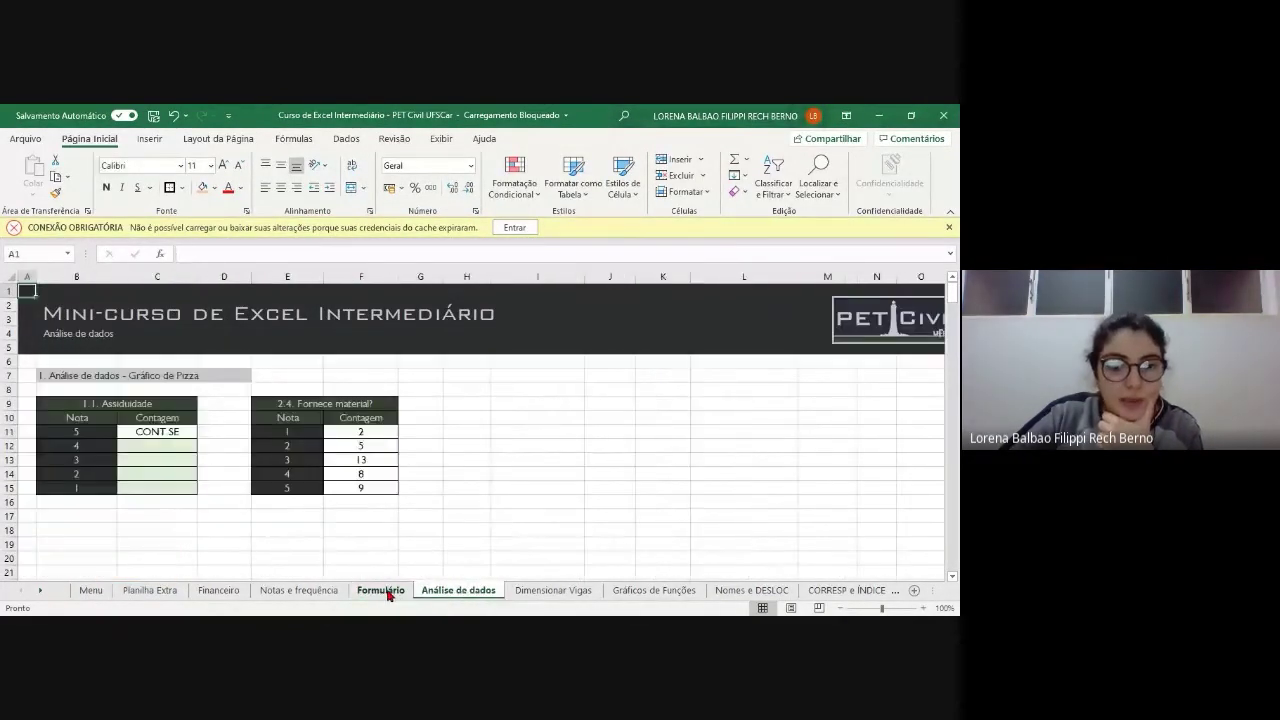
click(385, 592)
click(427, 591)
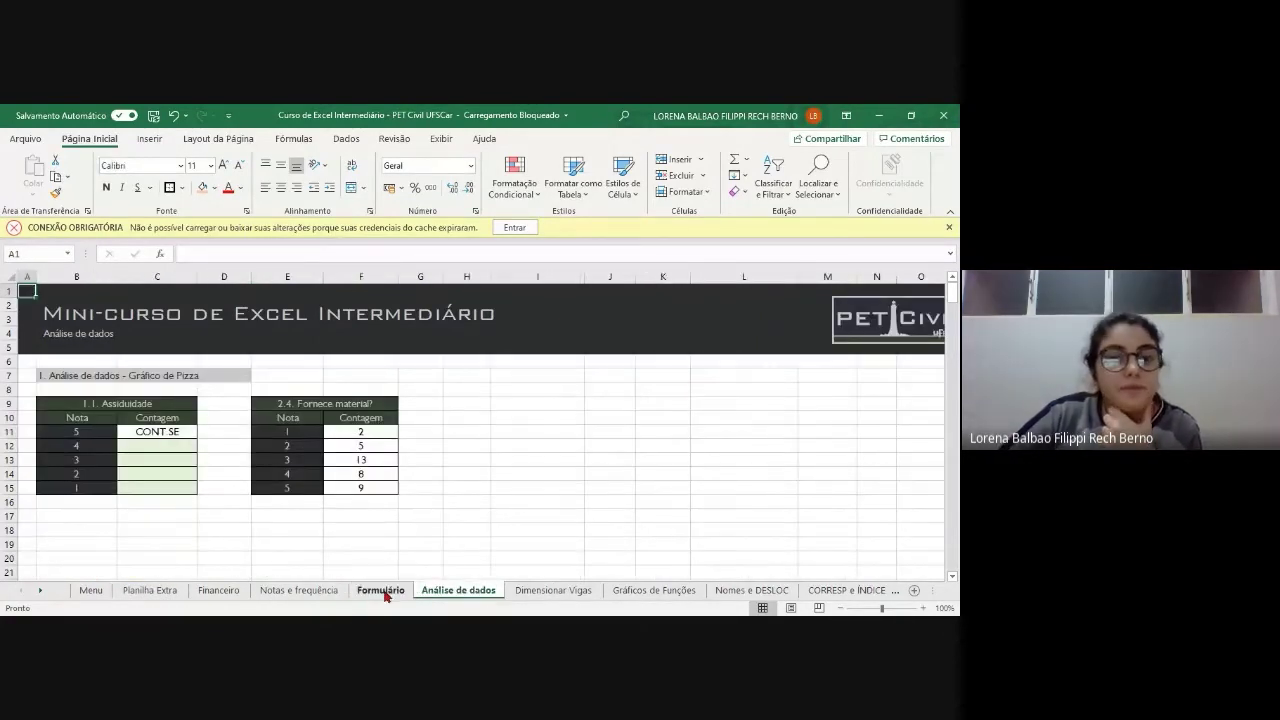
scroll(417, 528, down, 1)
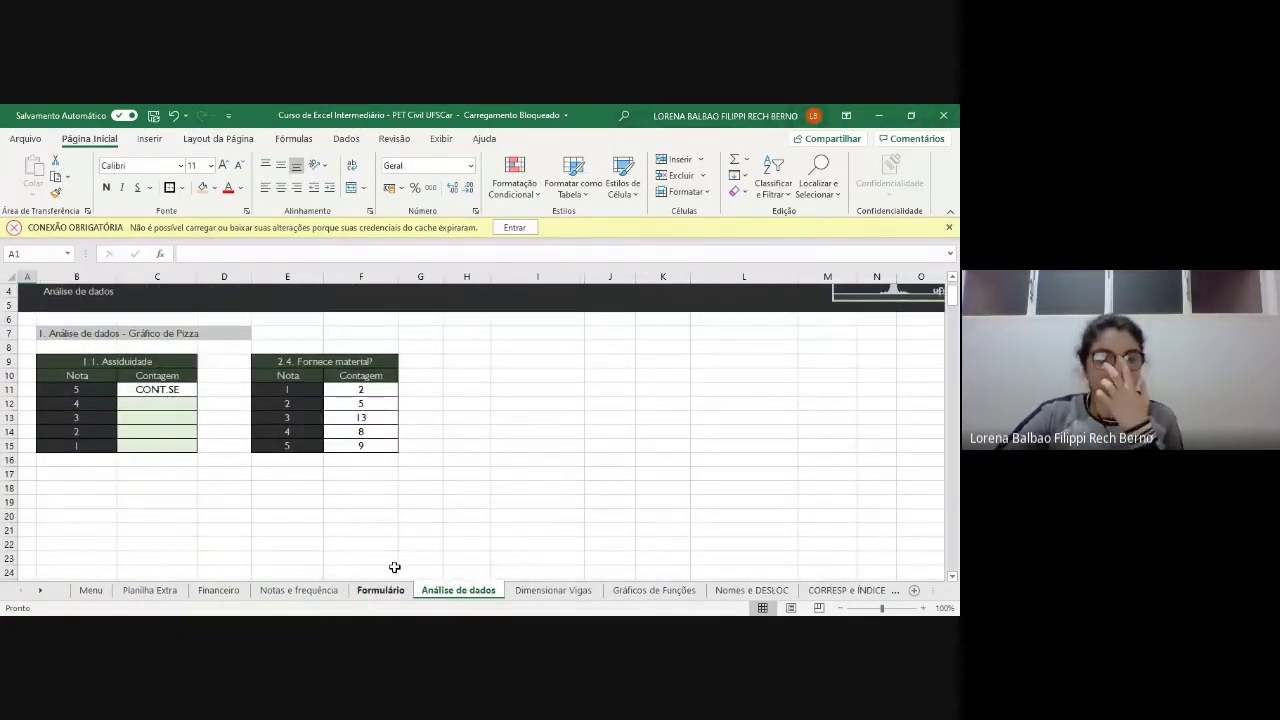
scroll(437, 588, up, 1)
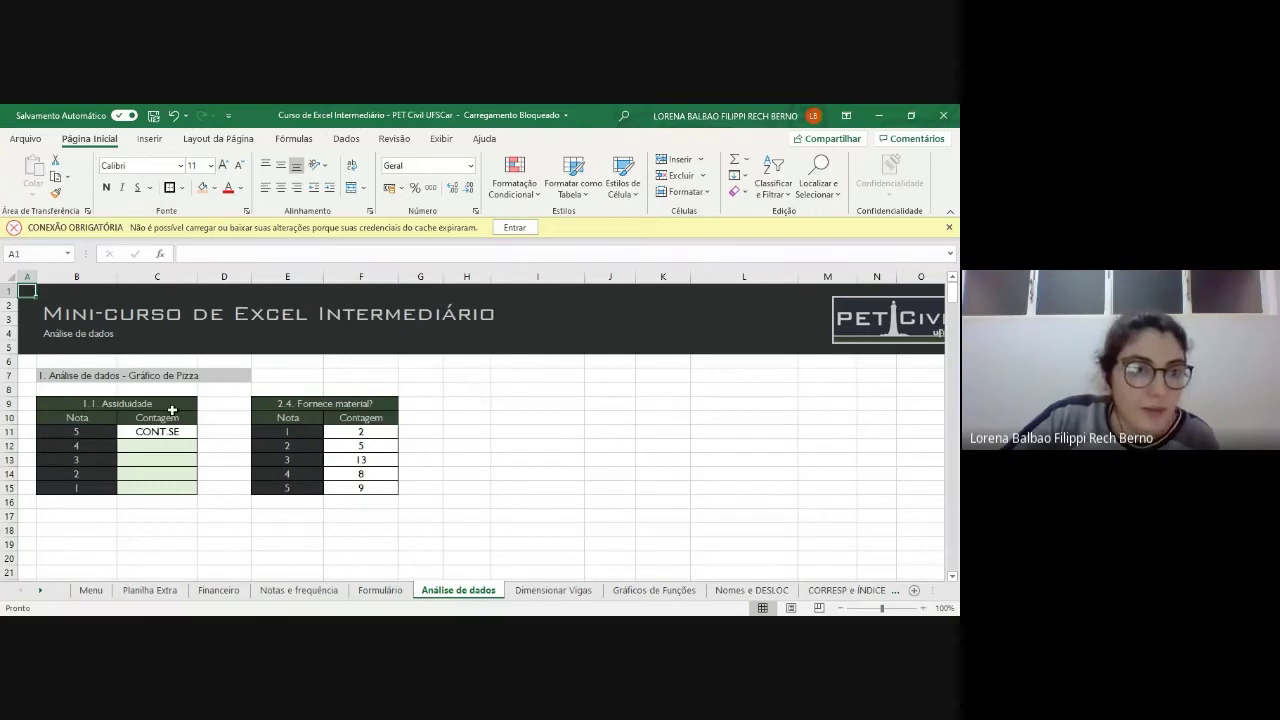
- Examine the 1.1. Assiduidade and 2.4. Fornece material? tables in Análise de dados and open the Formulário sheet
drag(76, 403, 154, 486)
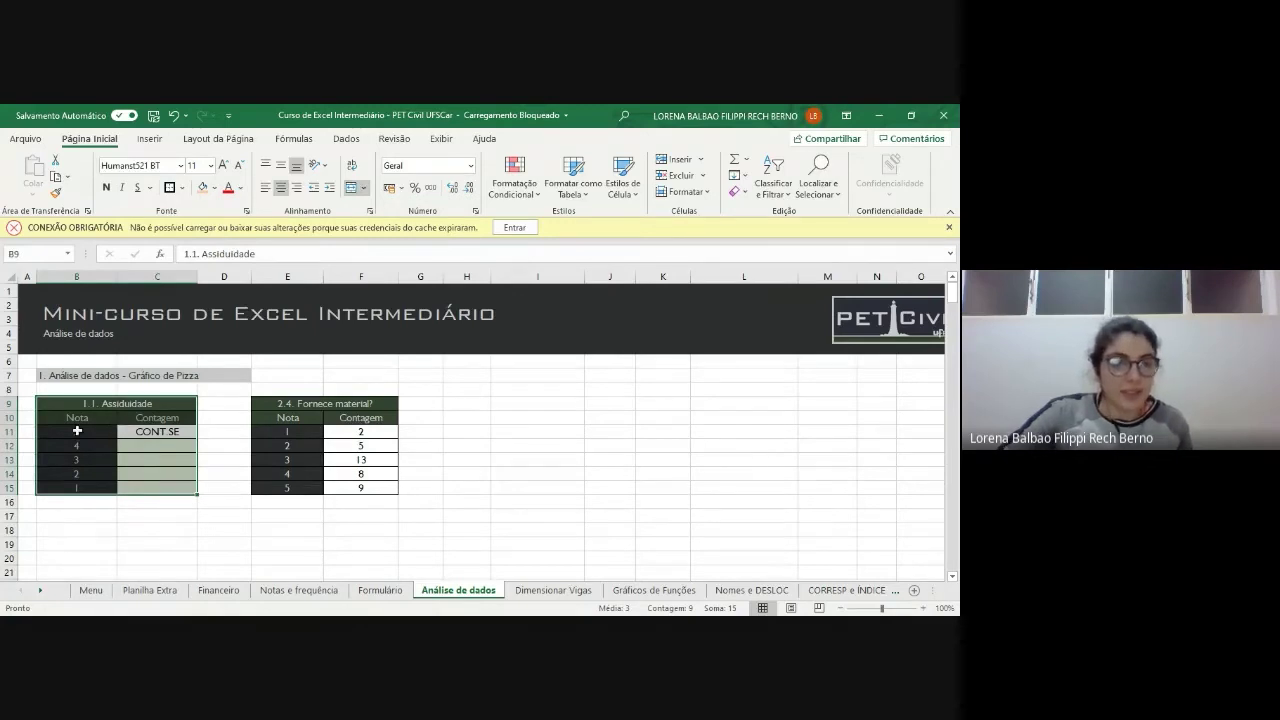
click(157, 445)
drag(264, 404, 362, 487)
click(499, 530)
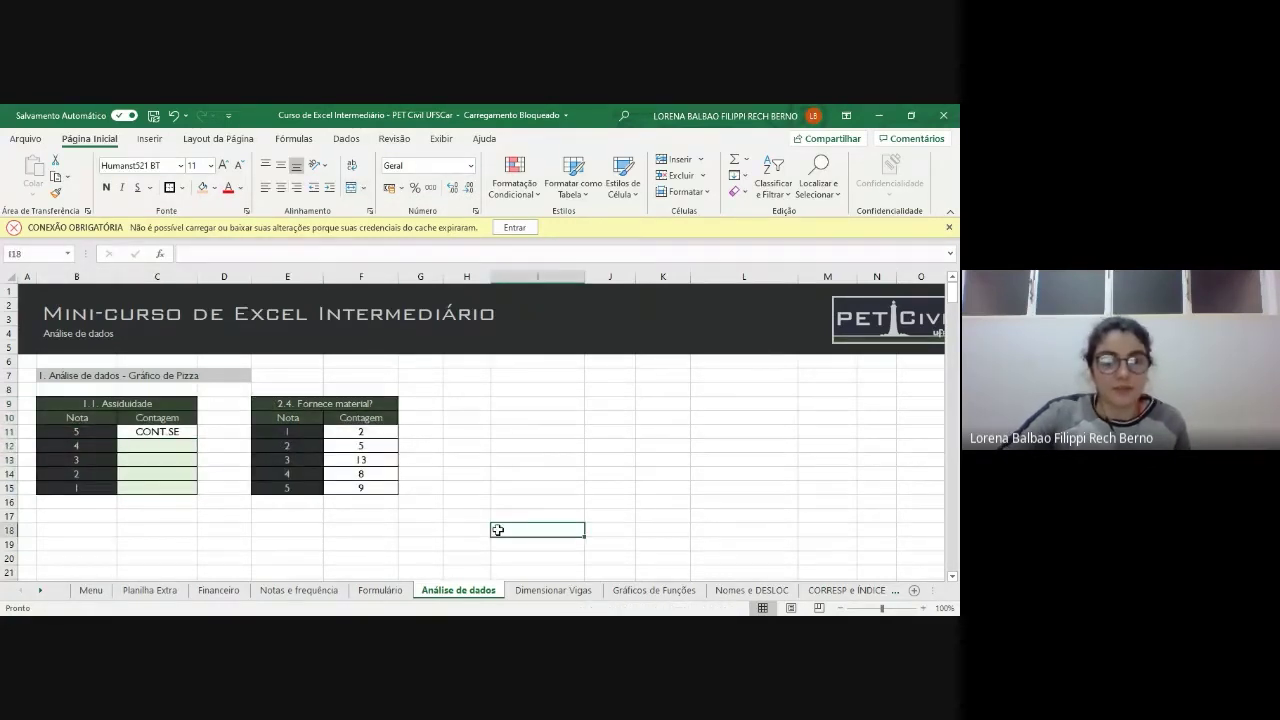
click(382, 590)
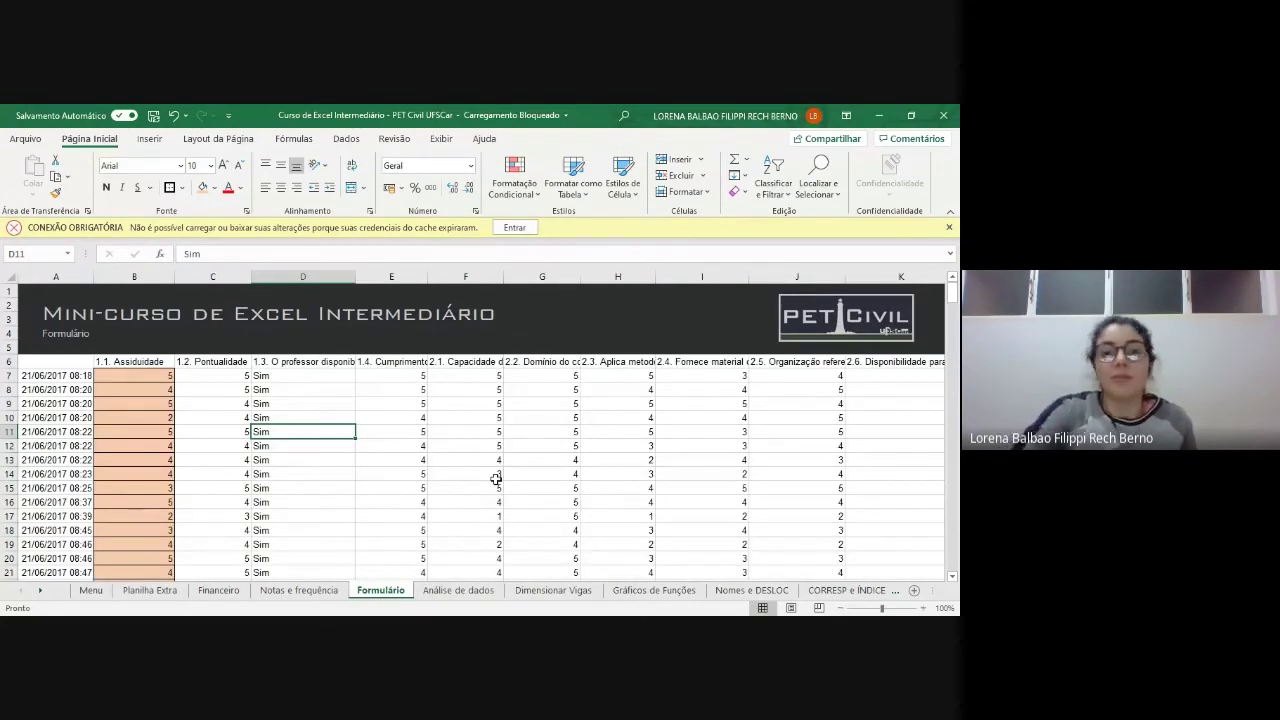
- Examine the survey question headers on the Formulário sheet from 1.1. Assiduidade to 1.4. Cumprimento da ementa da disciplina and their answers
scroll(496, 479, down, 2)
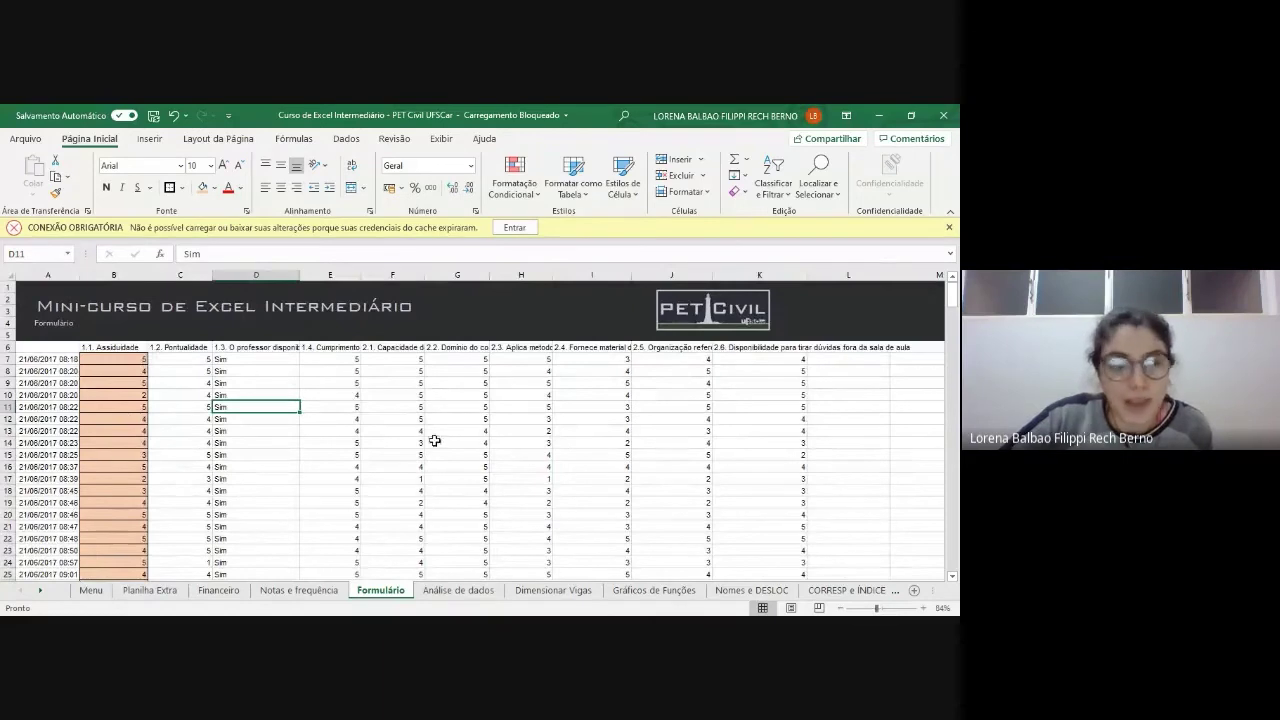
click(137, 350)
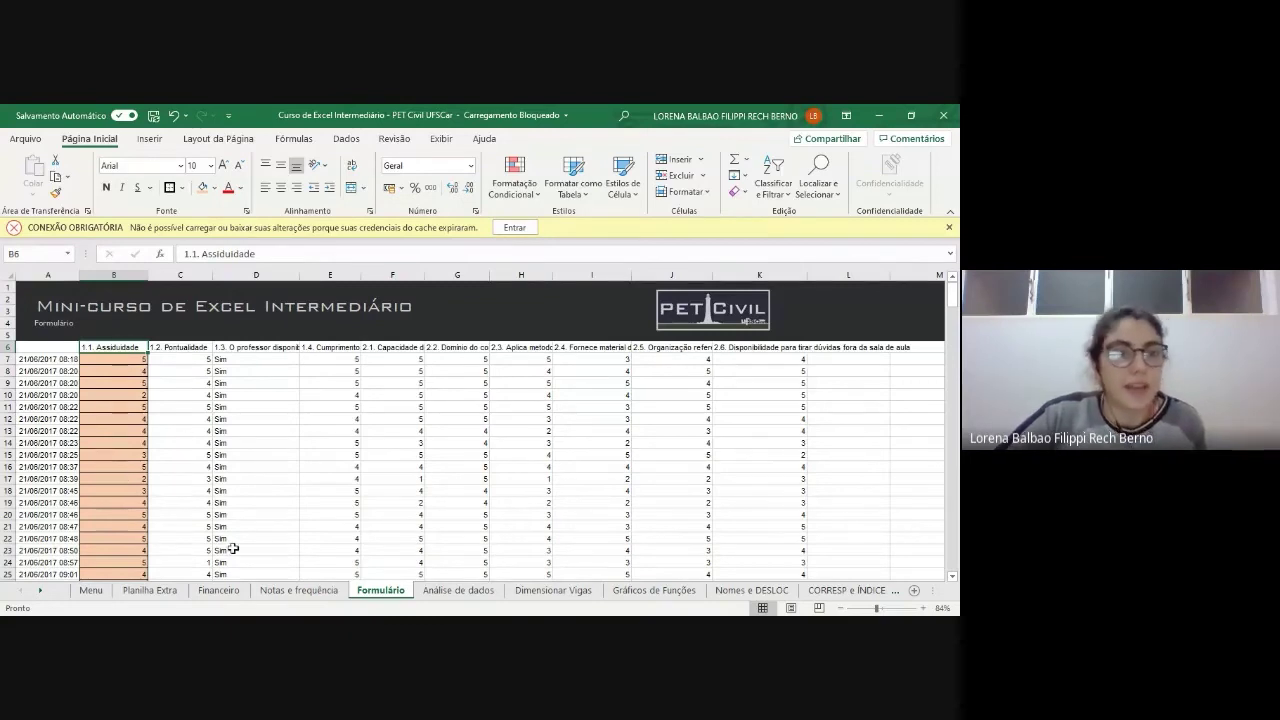
click(183, 348)
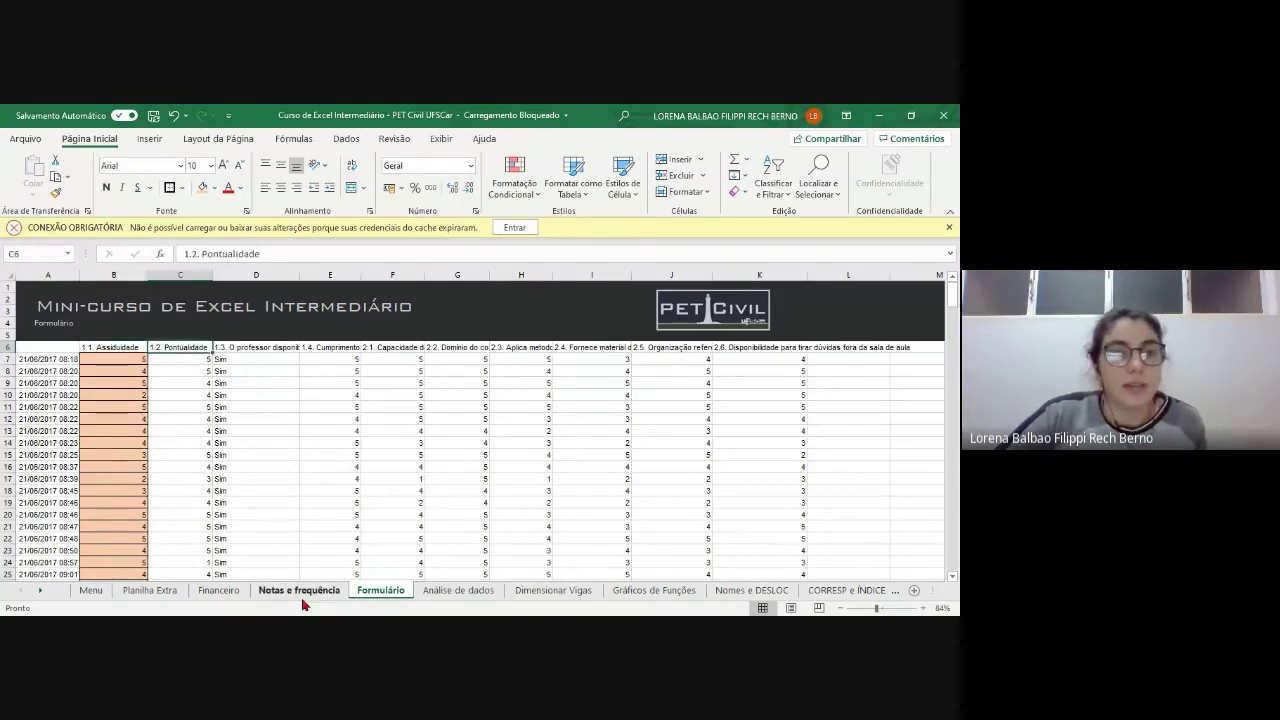
click(265, 347)
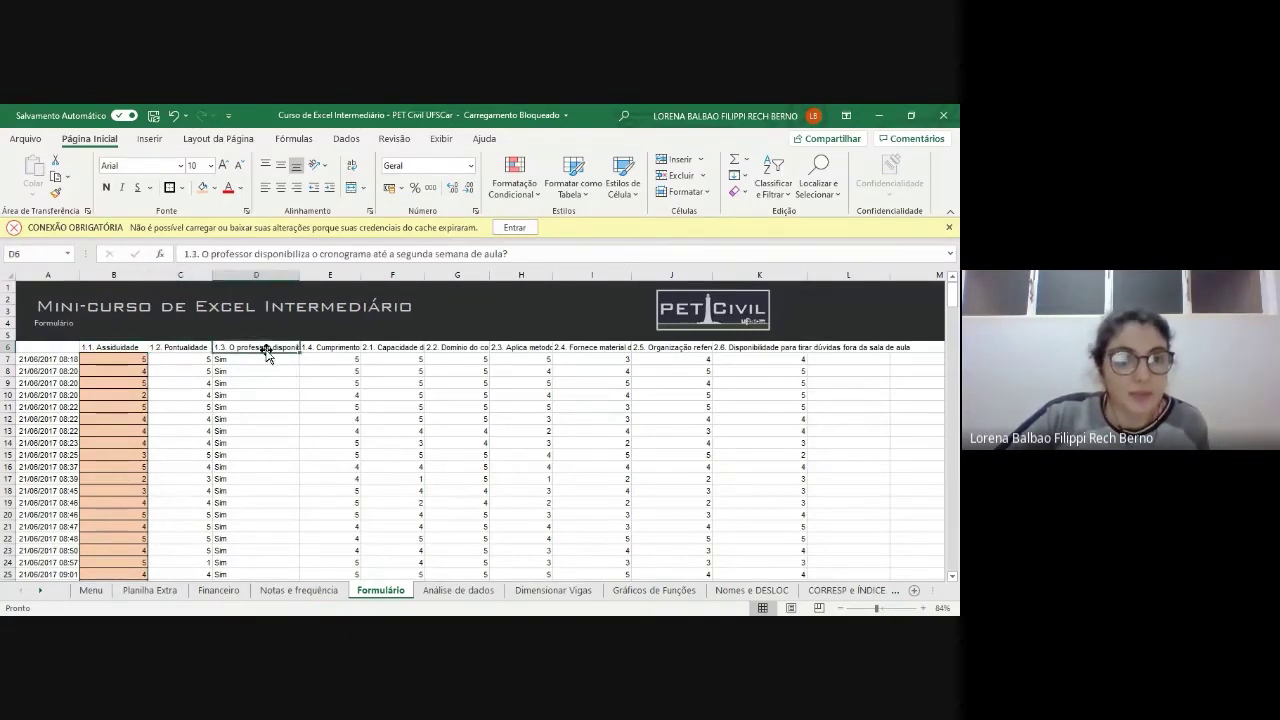
click(257, 371)
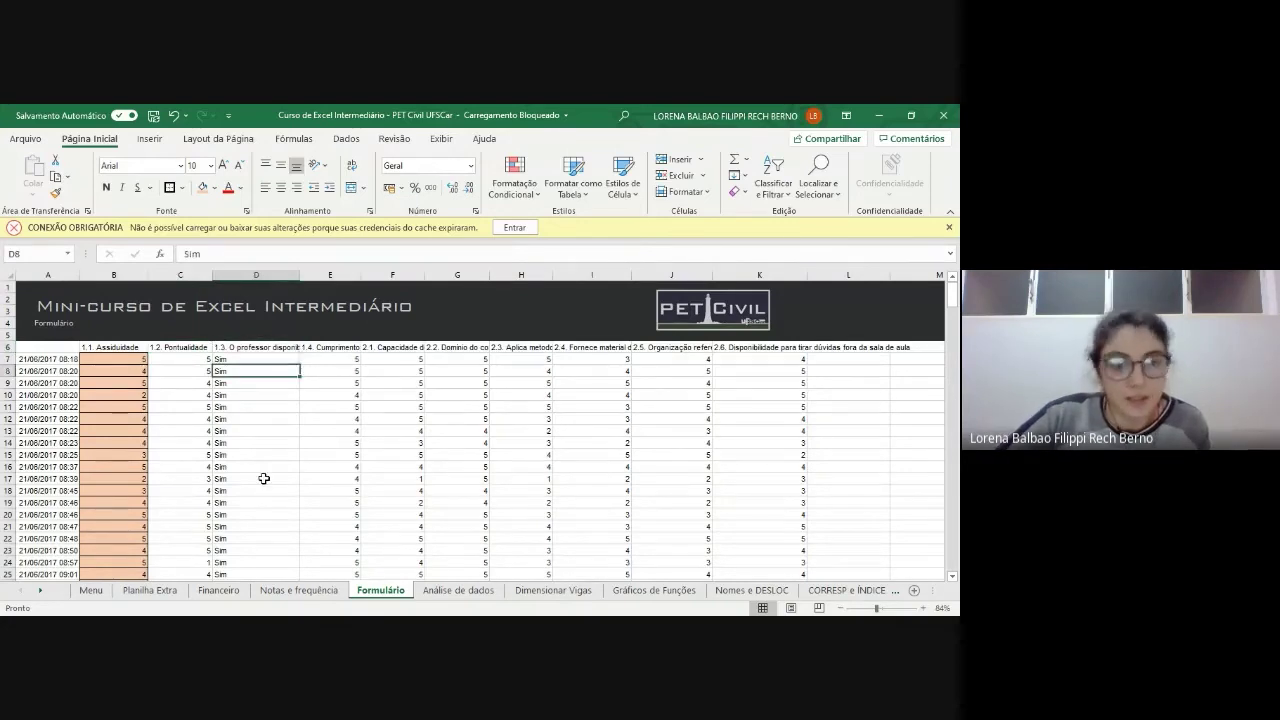
click(331, 347)
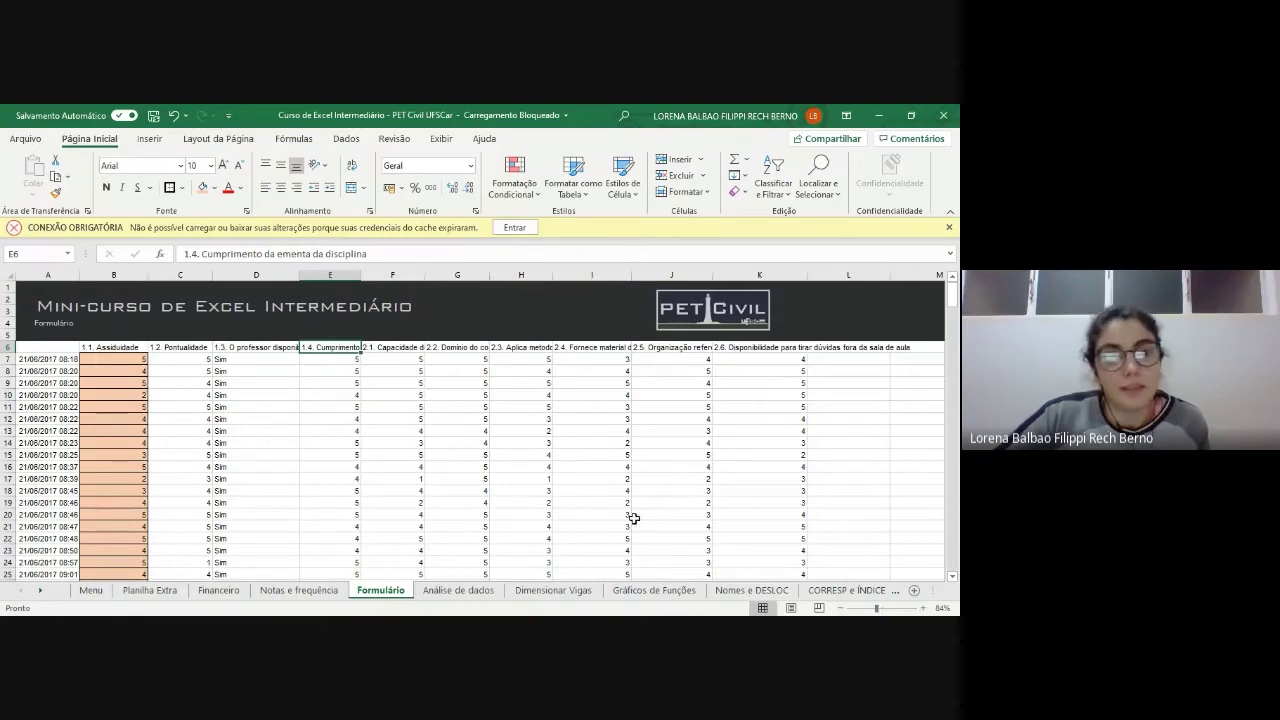
scroll(457, 466, down, 1)
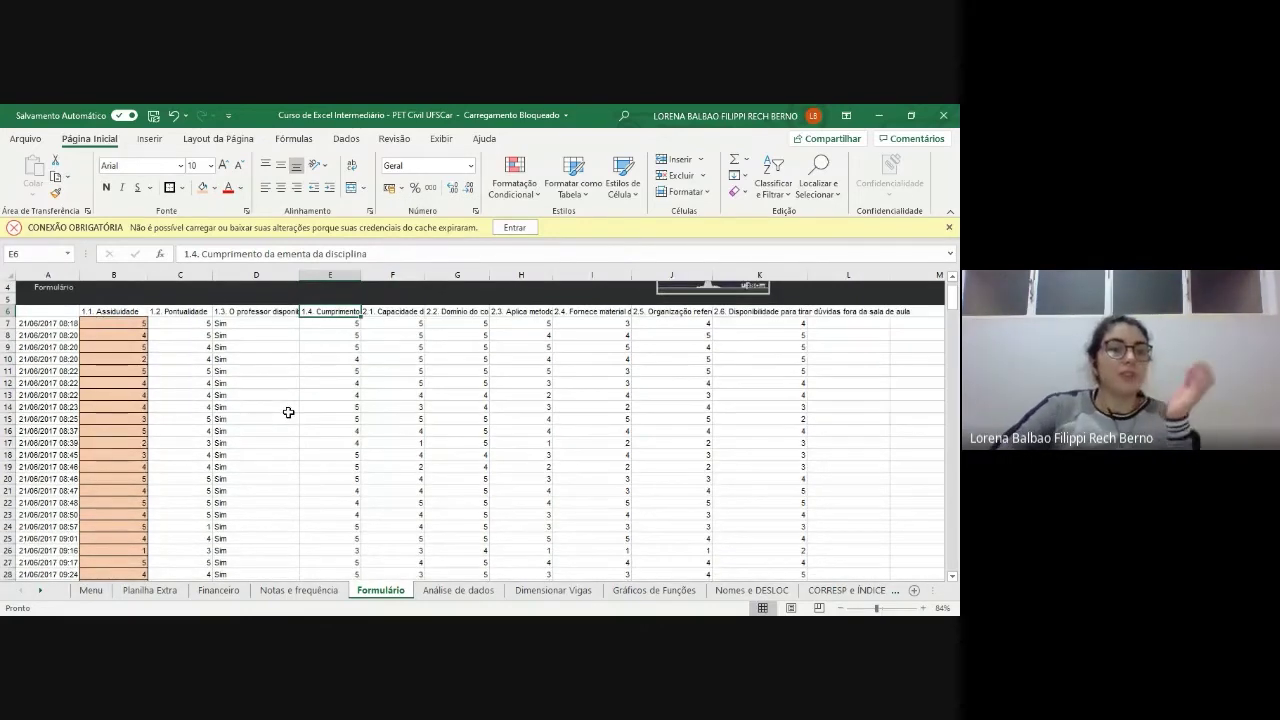
scroll(256, 430, down, 3)
scroll(581, 446, up, 3)
scroll(530, 425, up, 1)
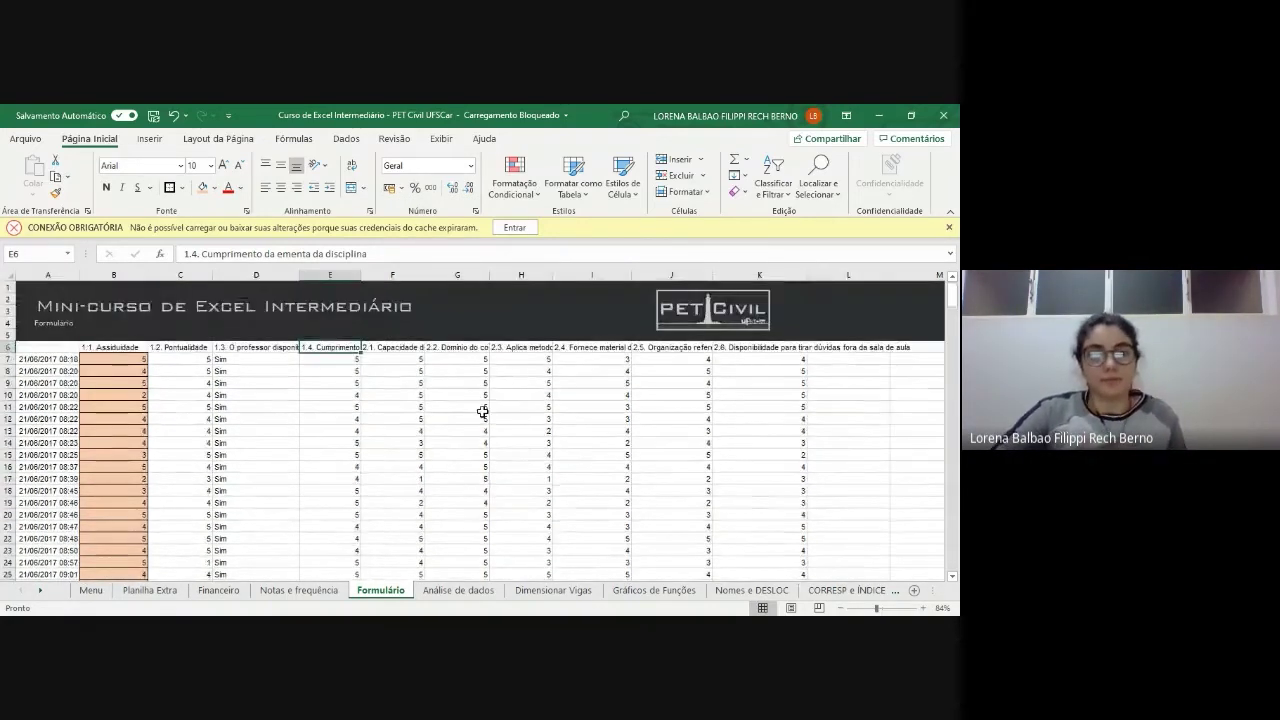
- Look over the numeric survey answers across the Formulário columns and read the full 2.4. Fornece material didático question
click(543, 394)
scroll(700, 400, right, 1)
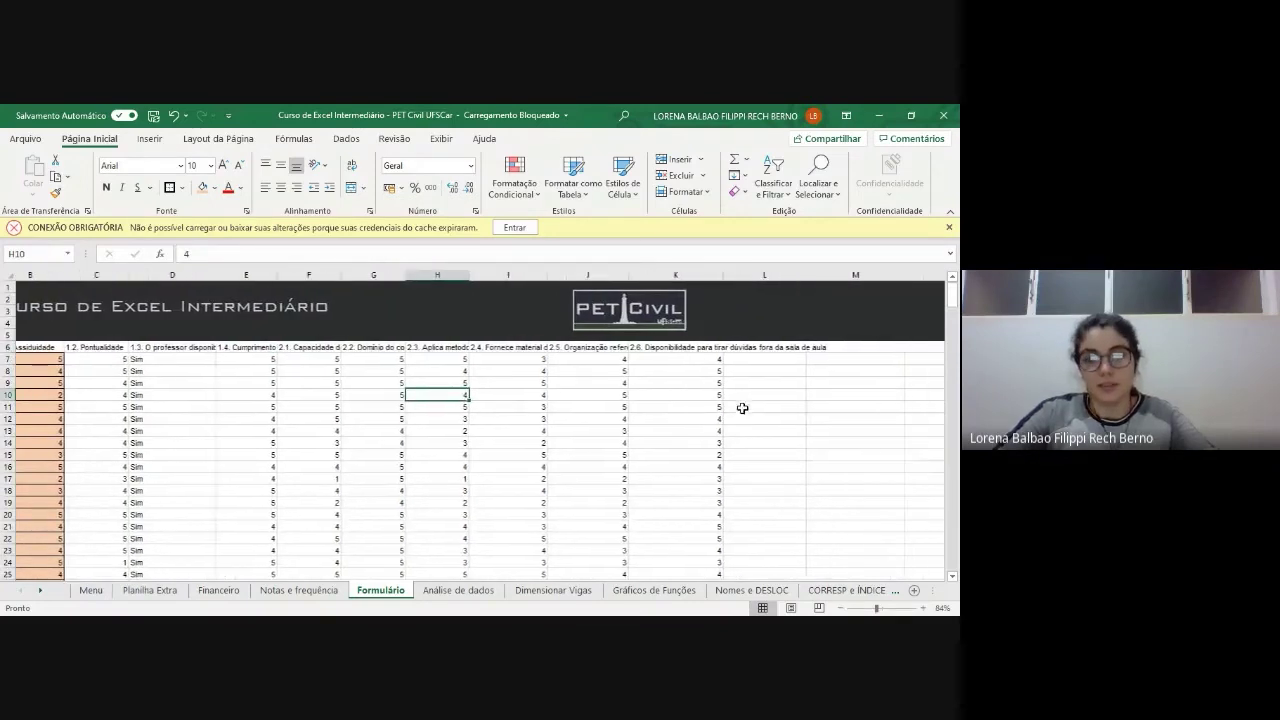
scroll(560, 410, left, 1)
click(115, 359)
click(125, 417)
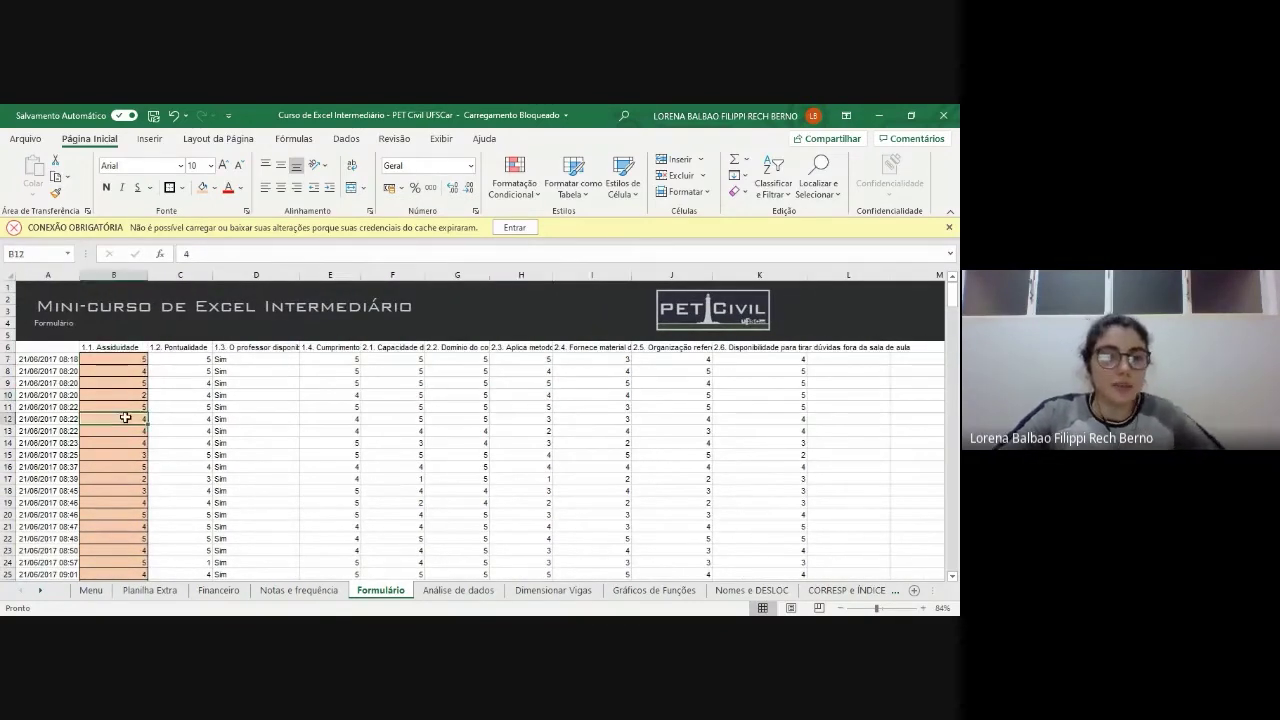
click(482, 432)
click(479, 490)
click(493, 394)
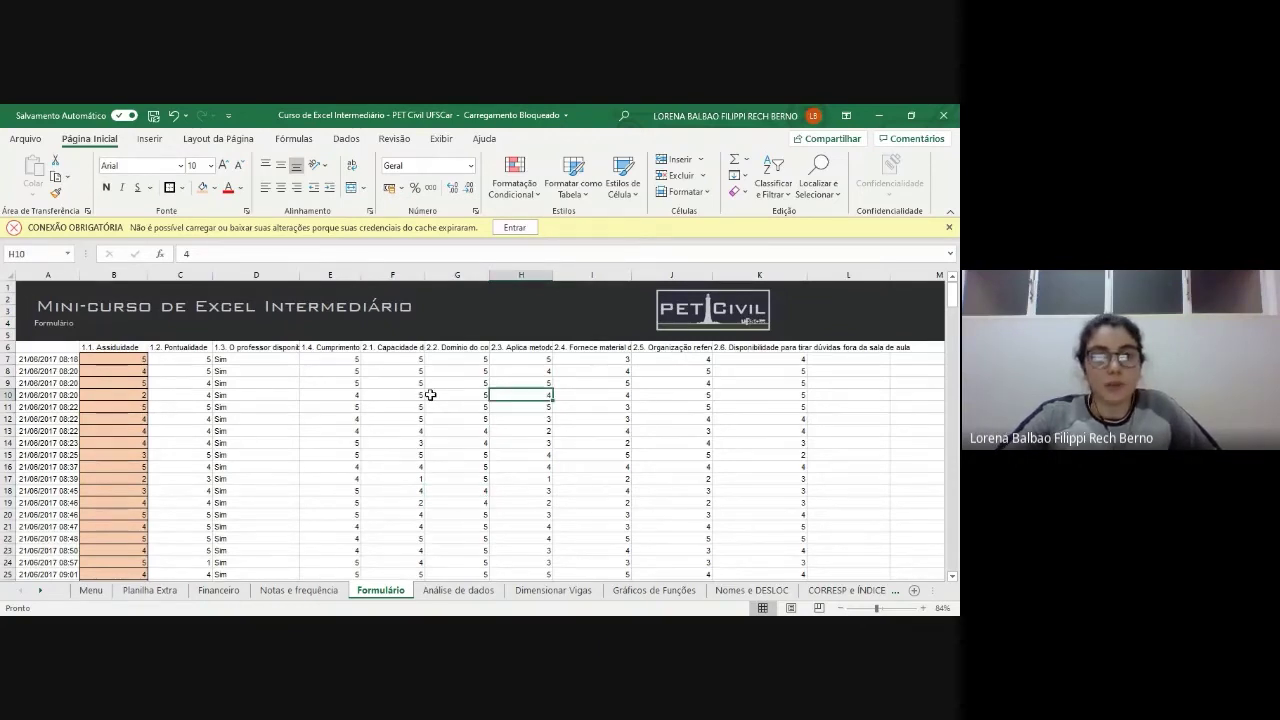
click(601, 348)
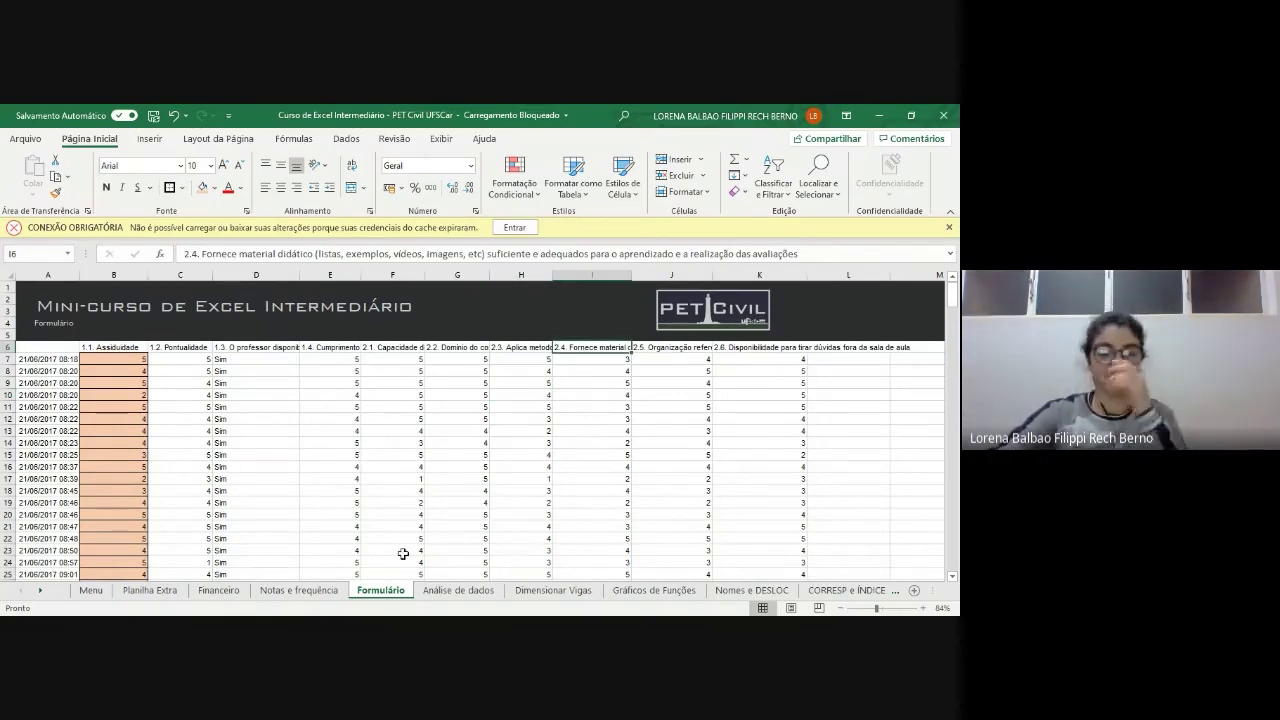
- Go to the Análise de dados sheet and examine the 1.1. Assiduidade table in B9:C15 up close
click(470, 590)
drag(79, 408, 164, 487)
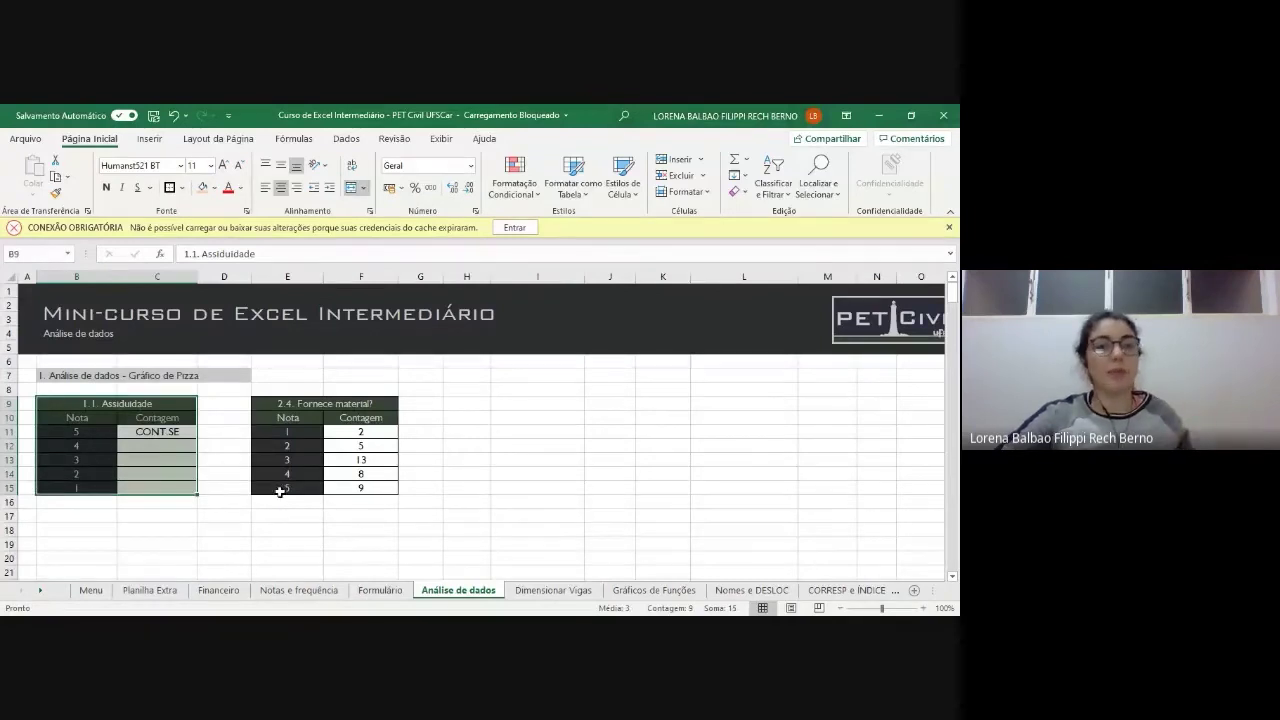
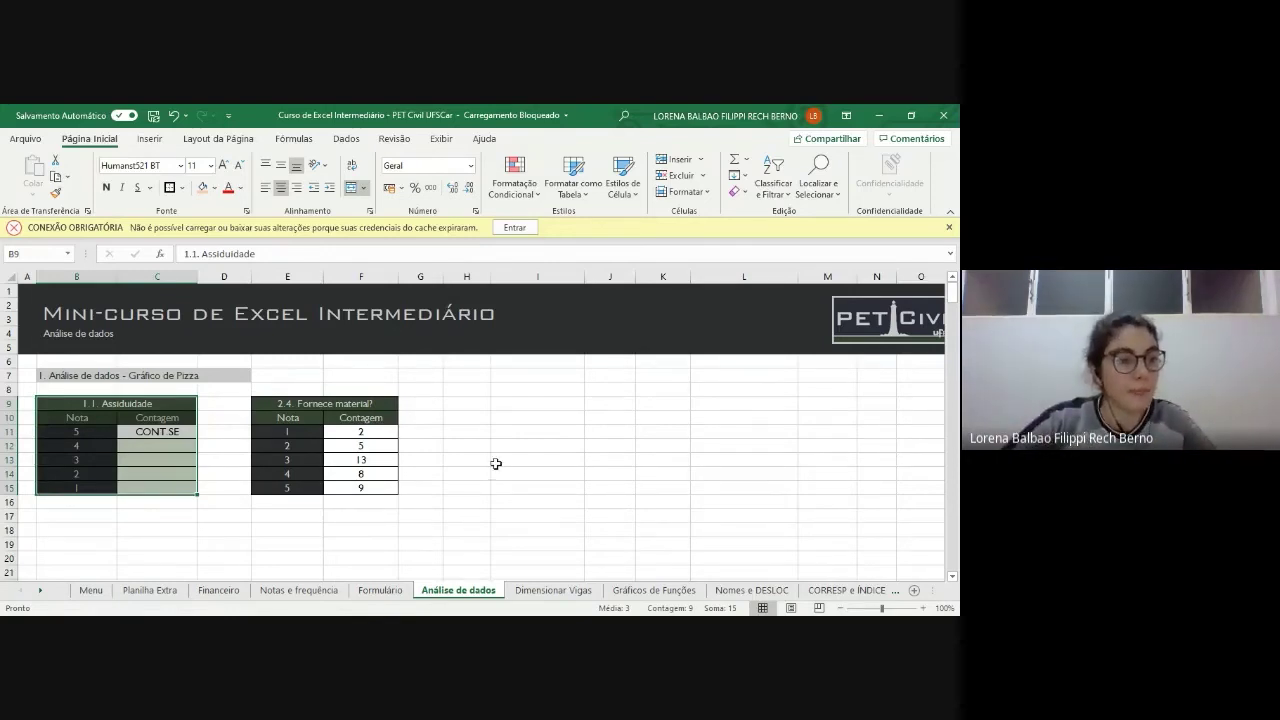
click(560, 487)
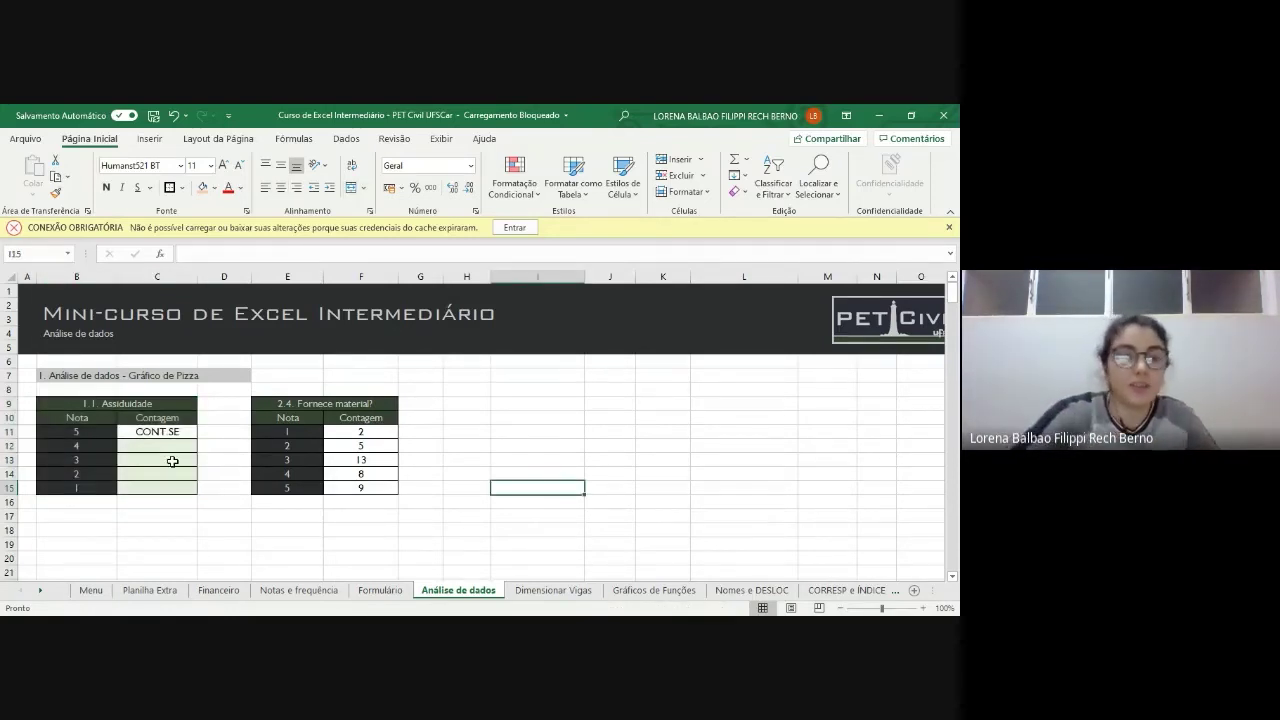
scroll(172, 461, up, 2)
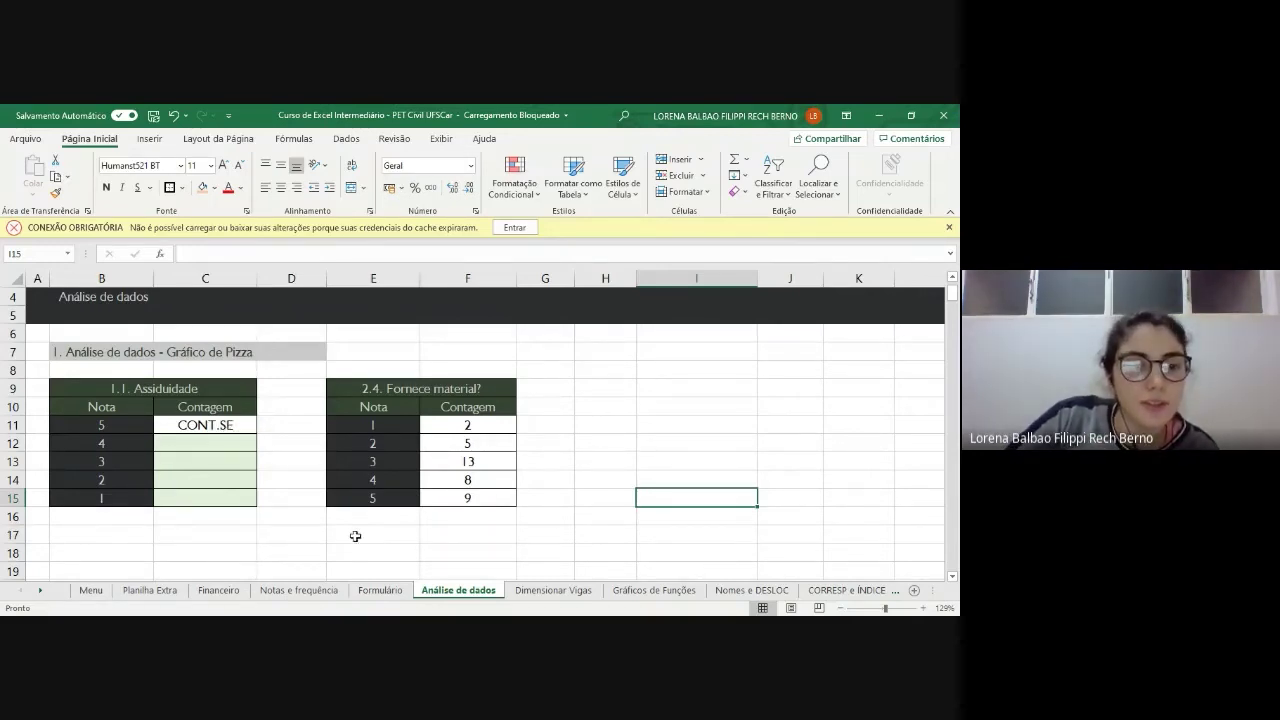
double_click(232, 426)
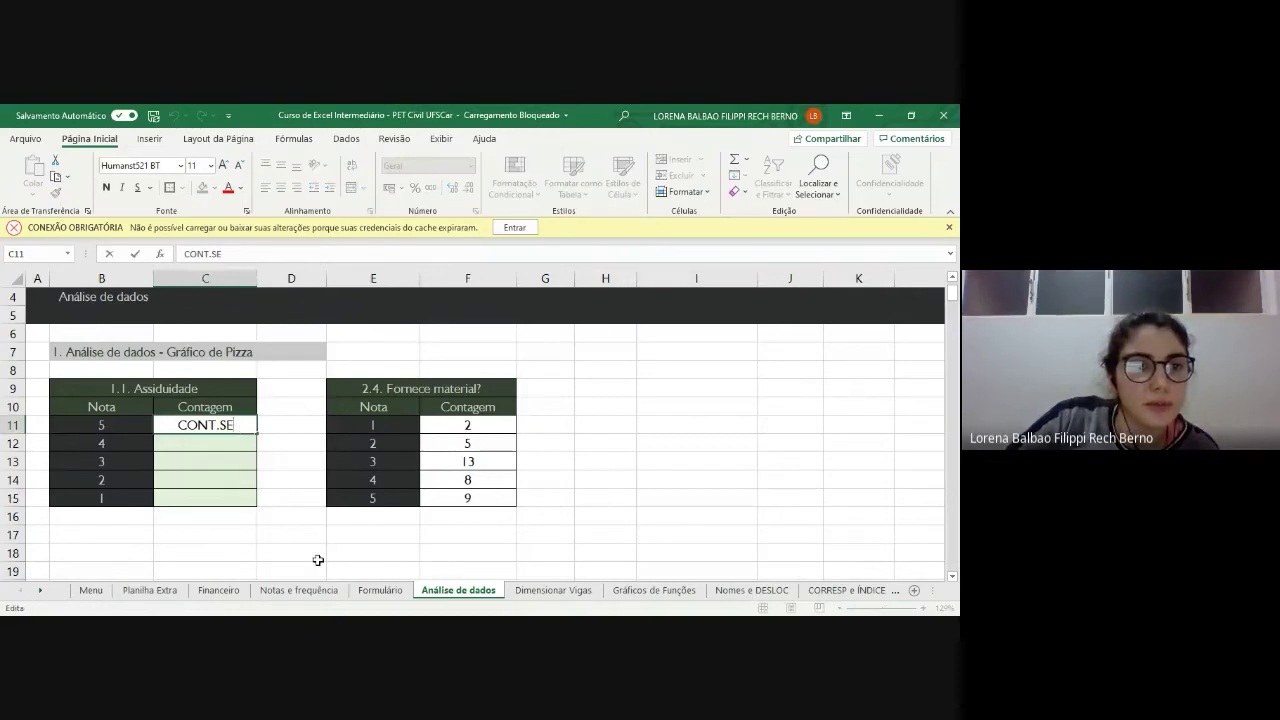
key(BackSpace)
key(BackSpace)
key(BackSpace)
key(BackSpace)
key(BackSpace)
key(BackSpace)
key(BackSpace)
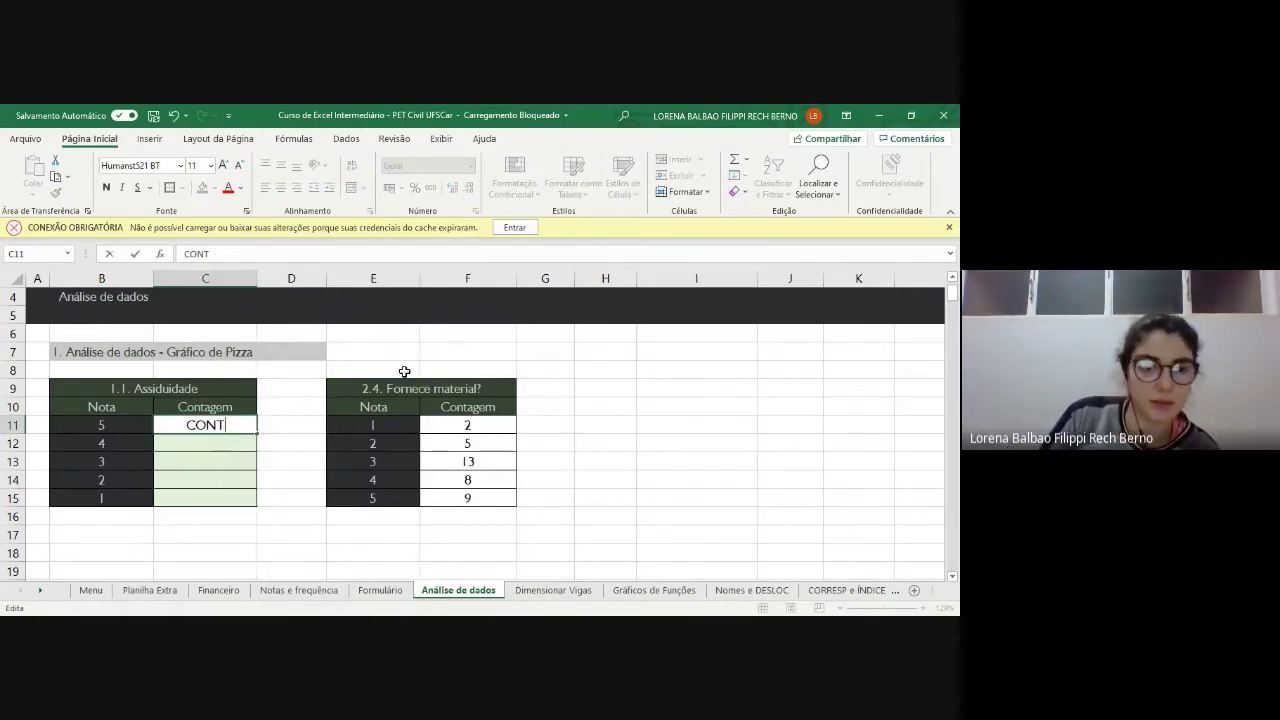
text(=)
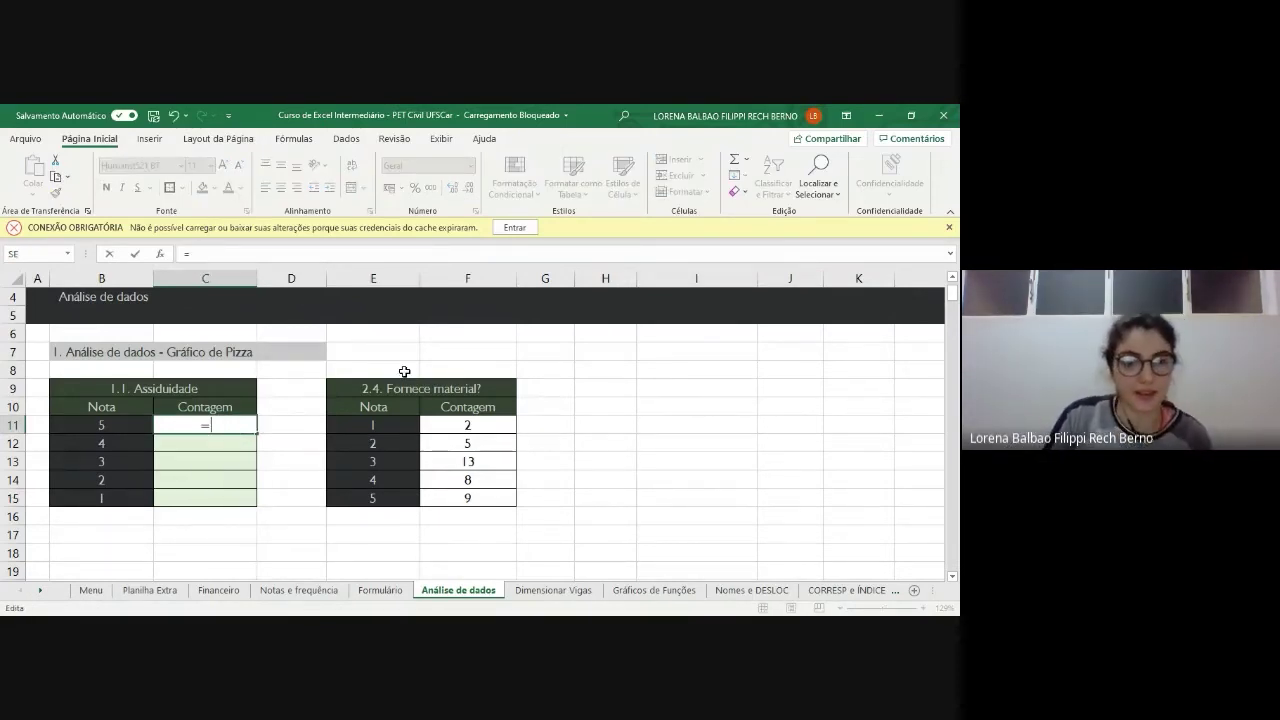
text(CONT.s)
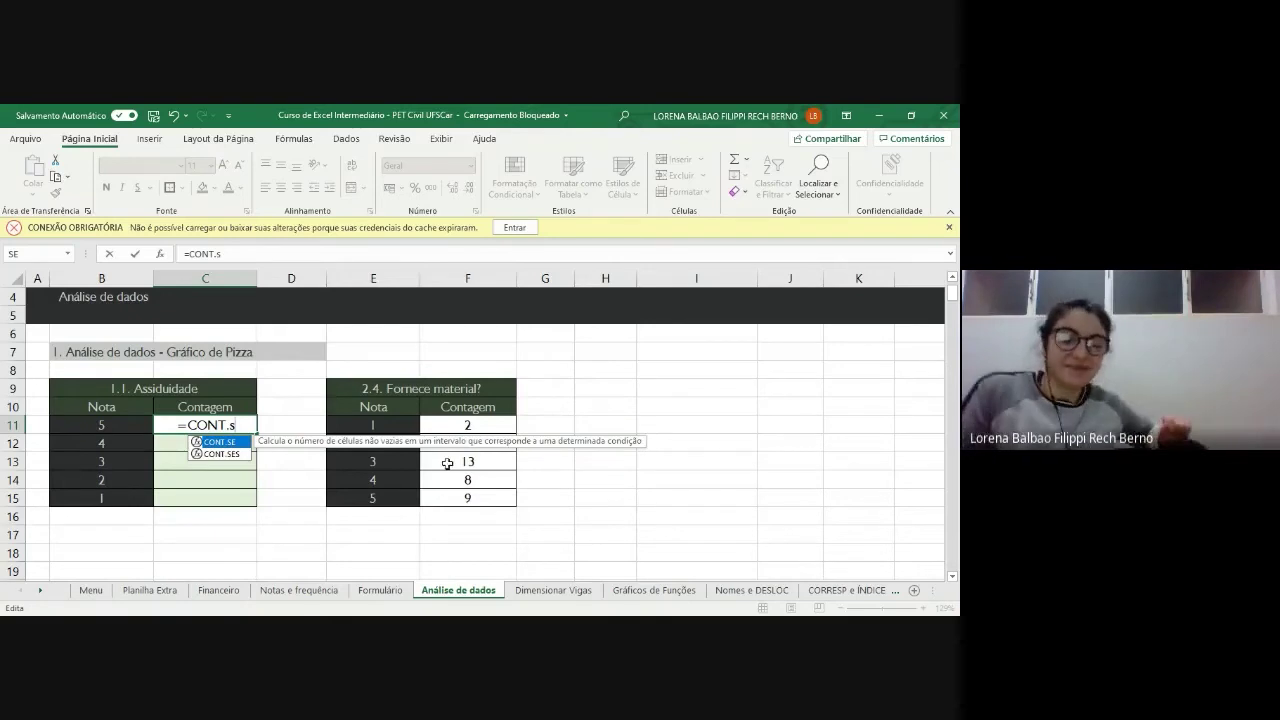
key(BackSpace)
key(BackSpace)
key(BackSpace)
key(BackSpace)
key(BackSpace)
key(BackSpace)
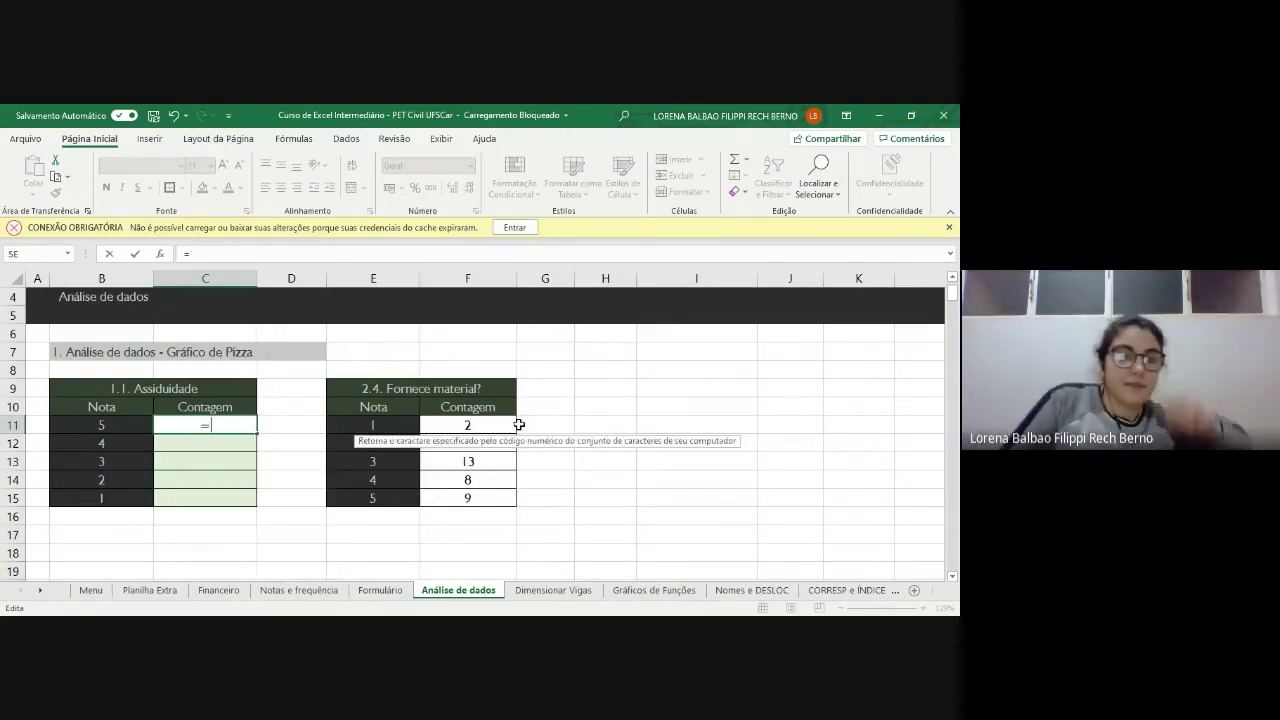
key(BackSpace)
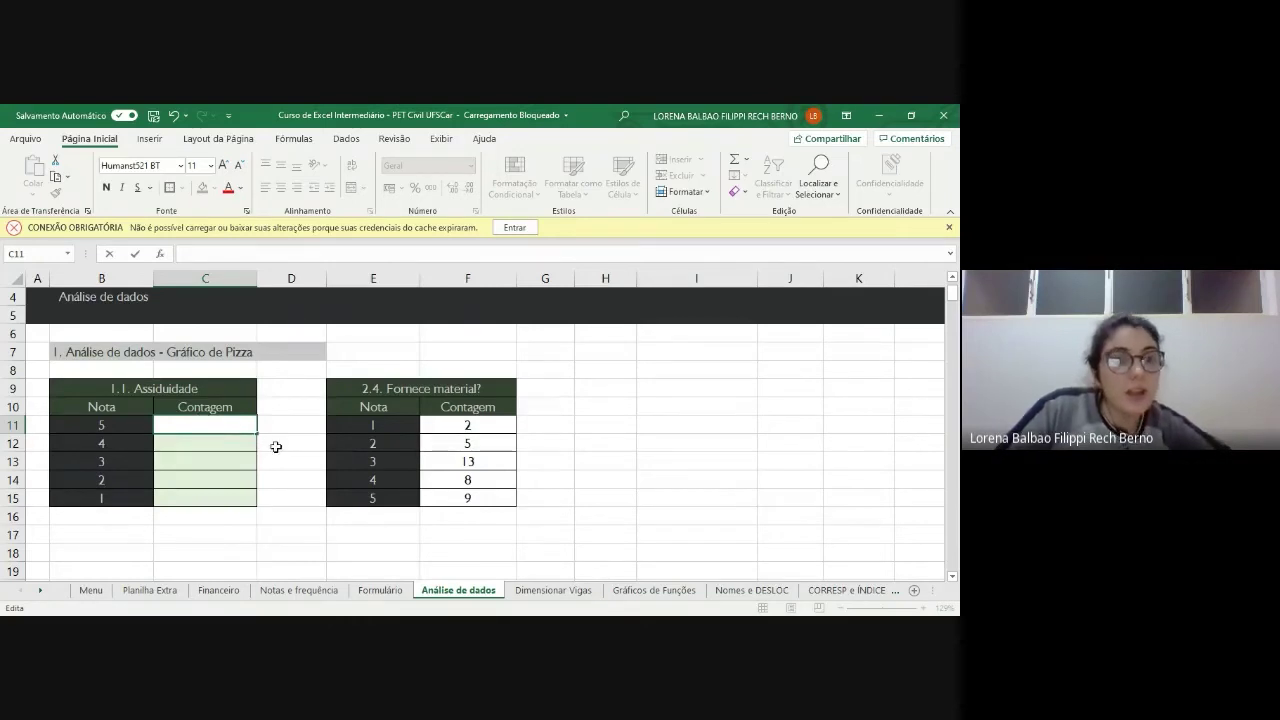
text(CONT.SE)
key(ctrl+Return)
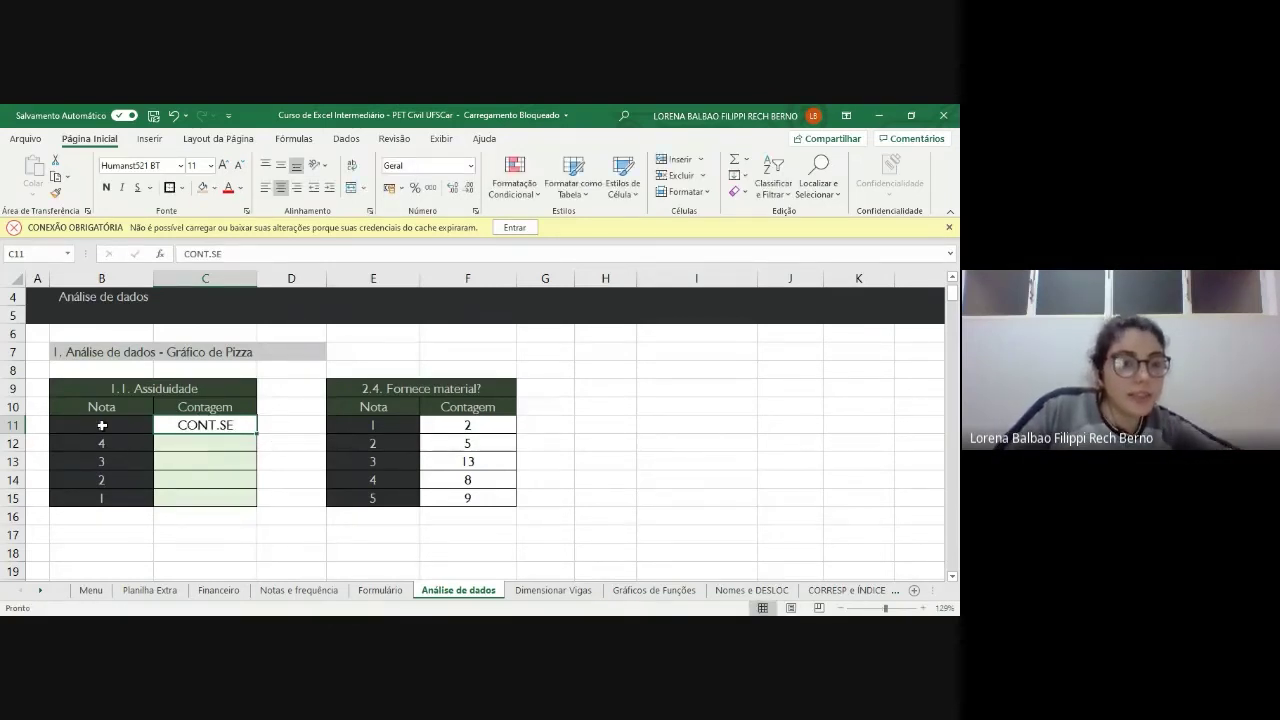
- Review the 1.1. Assiduidade table's title, its Contagem column and the Nota cells for 5 and 4
click(137, 390)
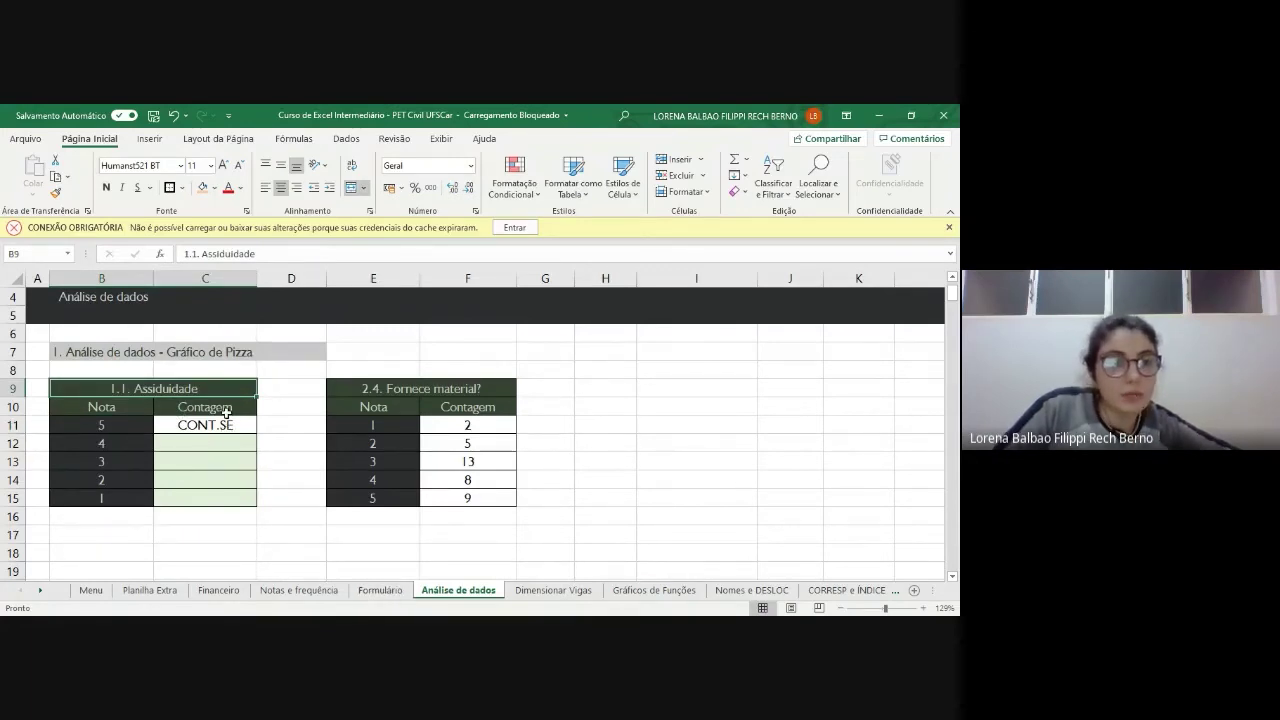
click(227, 410)
click(130, 421)
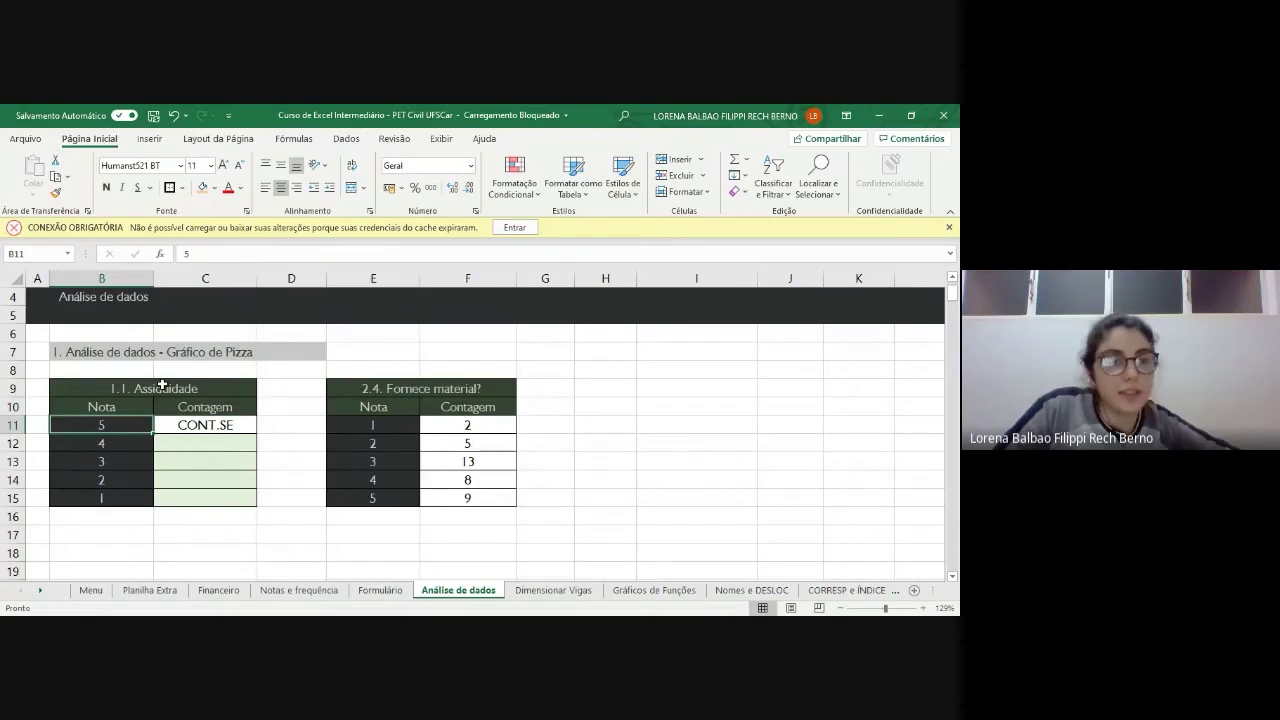
click(162, 385)
click(215, 444)
click(131, 443)
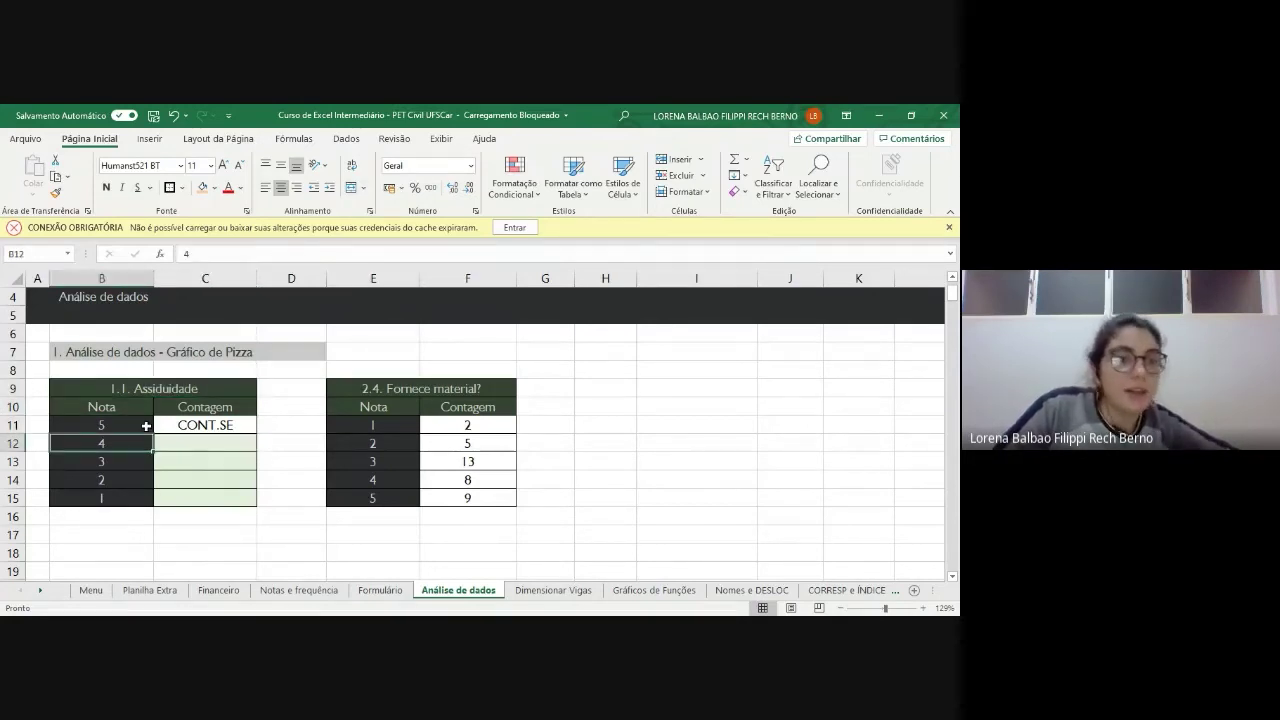
click(177, 387)
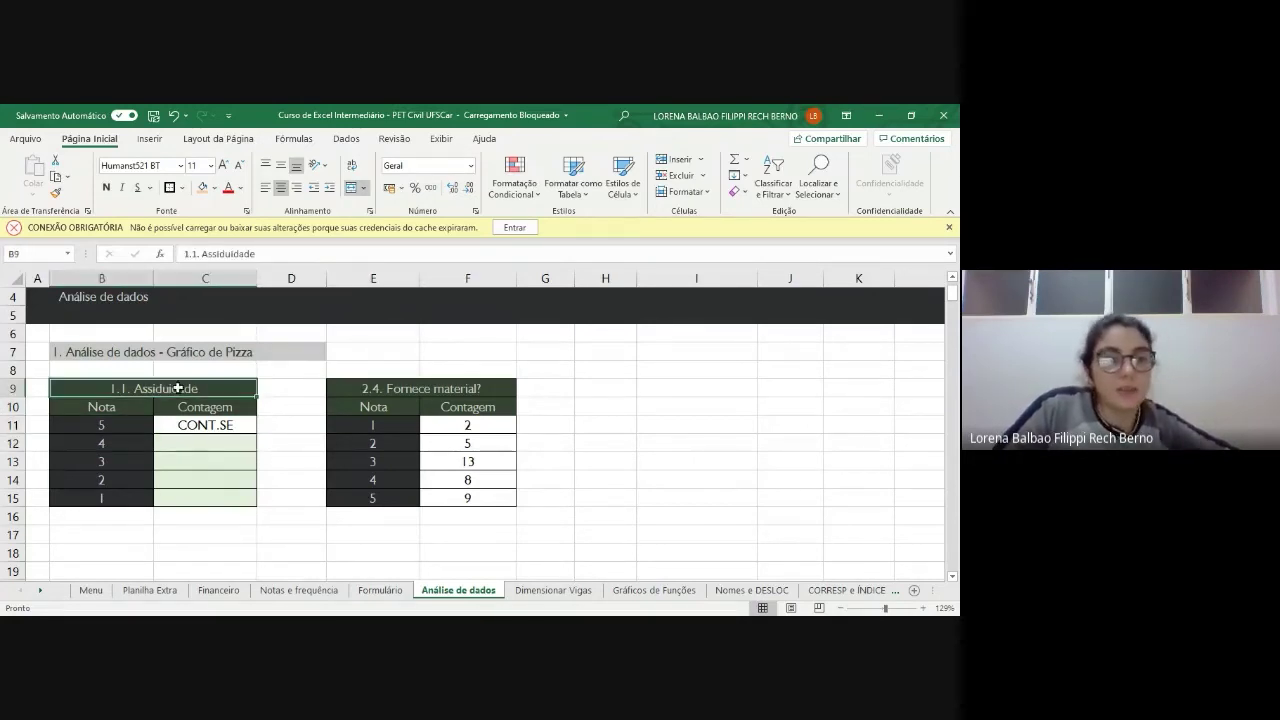
- Replace the placeholder text in C11 with the beginning of a counting formula, =CONT.SE(
double_click(237, 424)
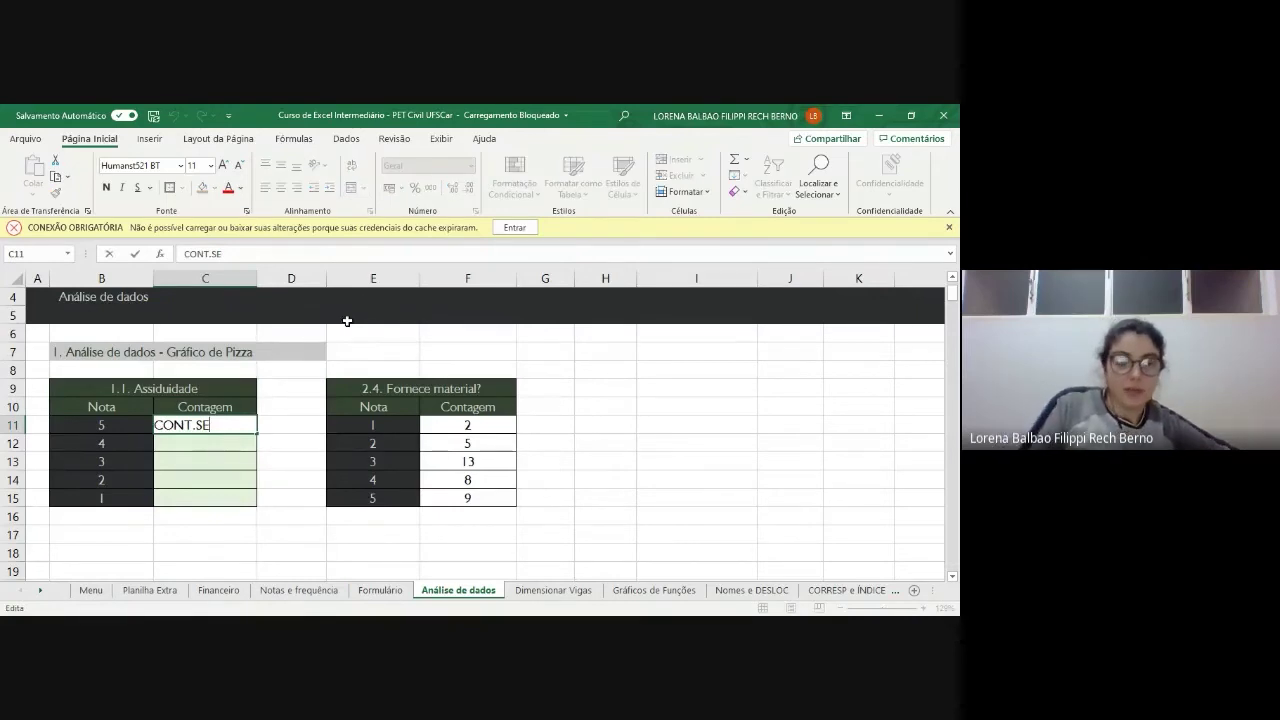
key(BackSpace)
key(BackSpace)
key(BackSpace)
key(BackSpace)
key(BackSpace)
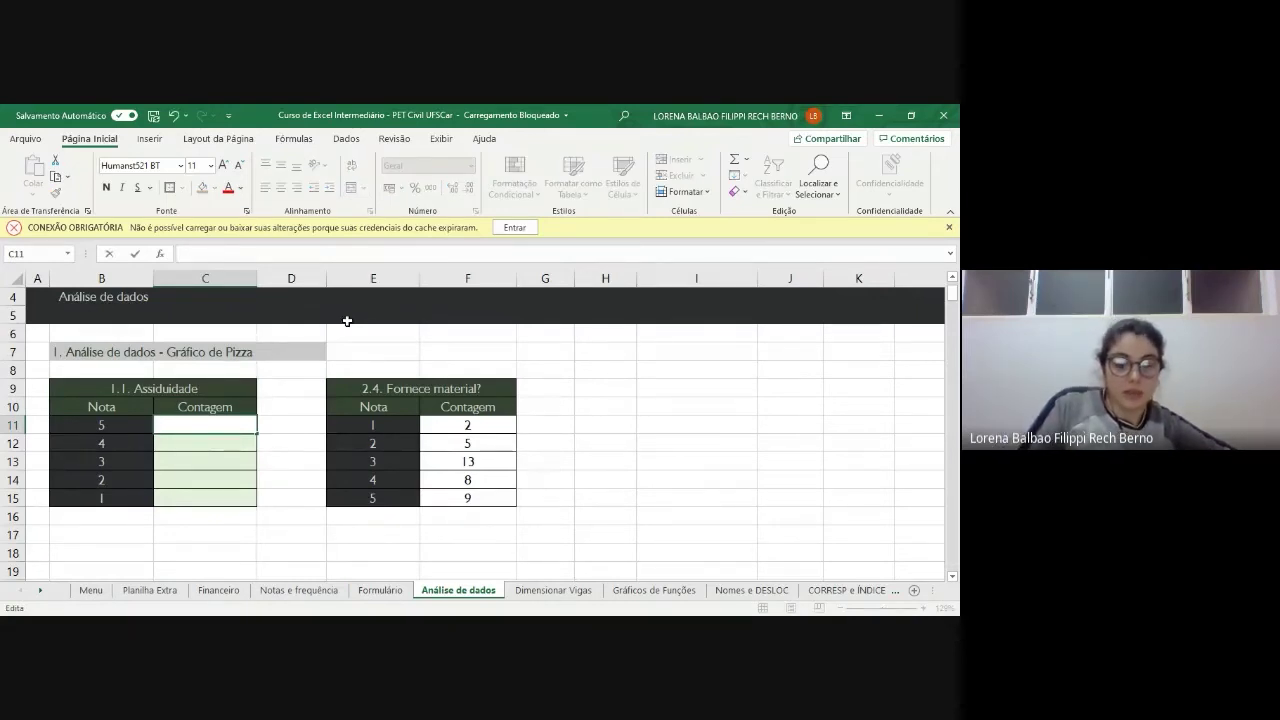
text(=CO)
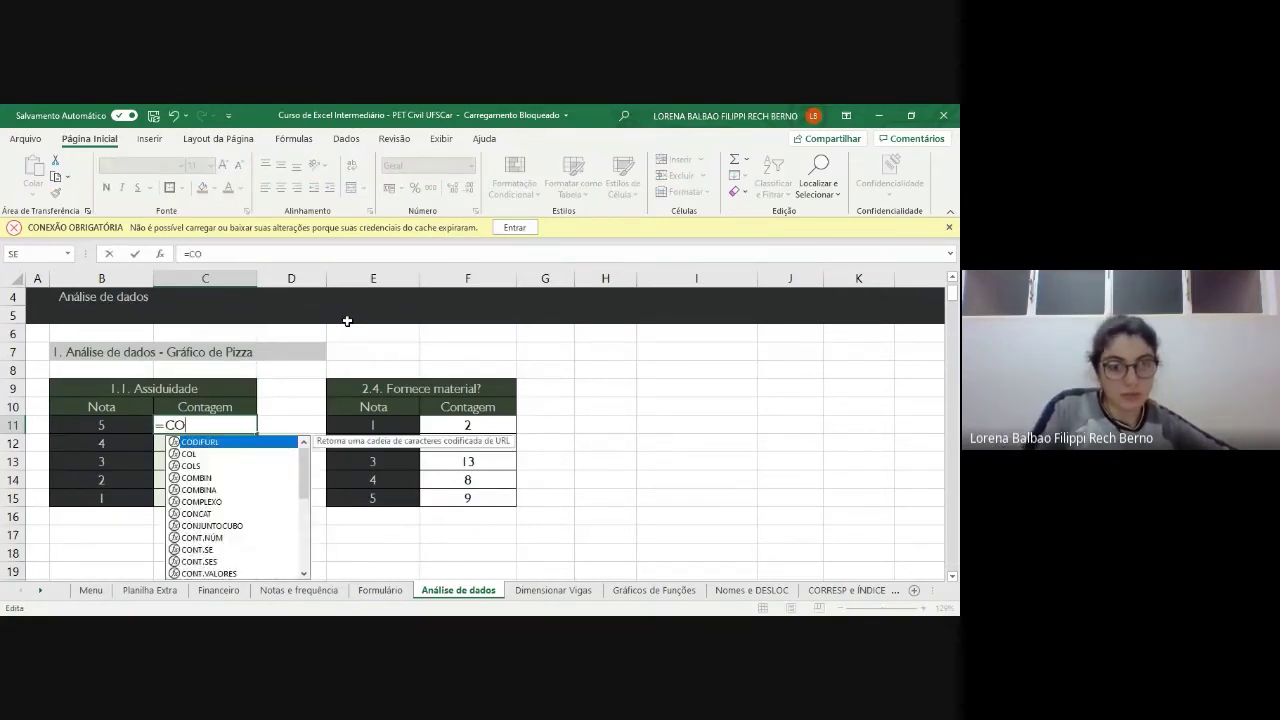
text(NT.SE)
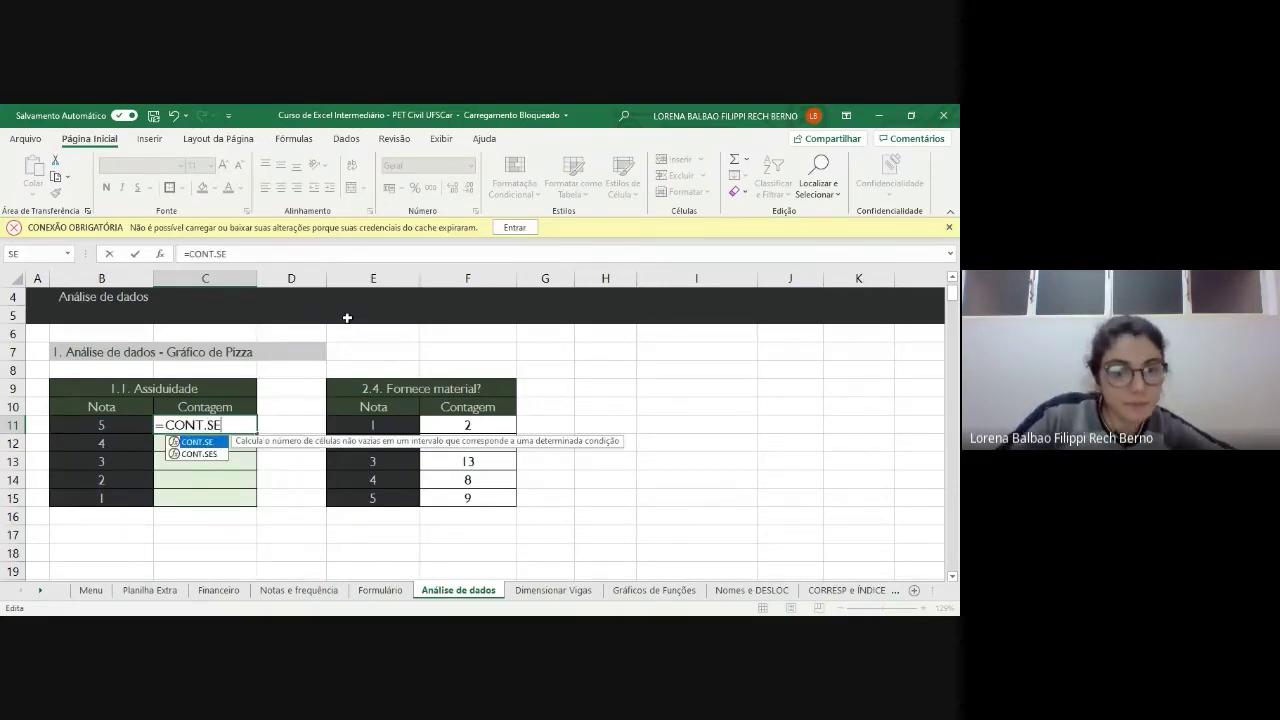
text(()
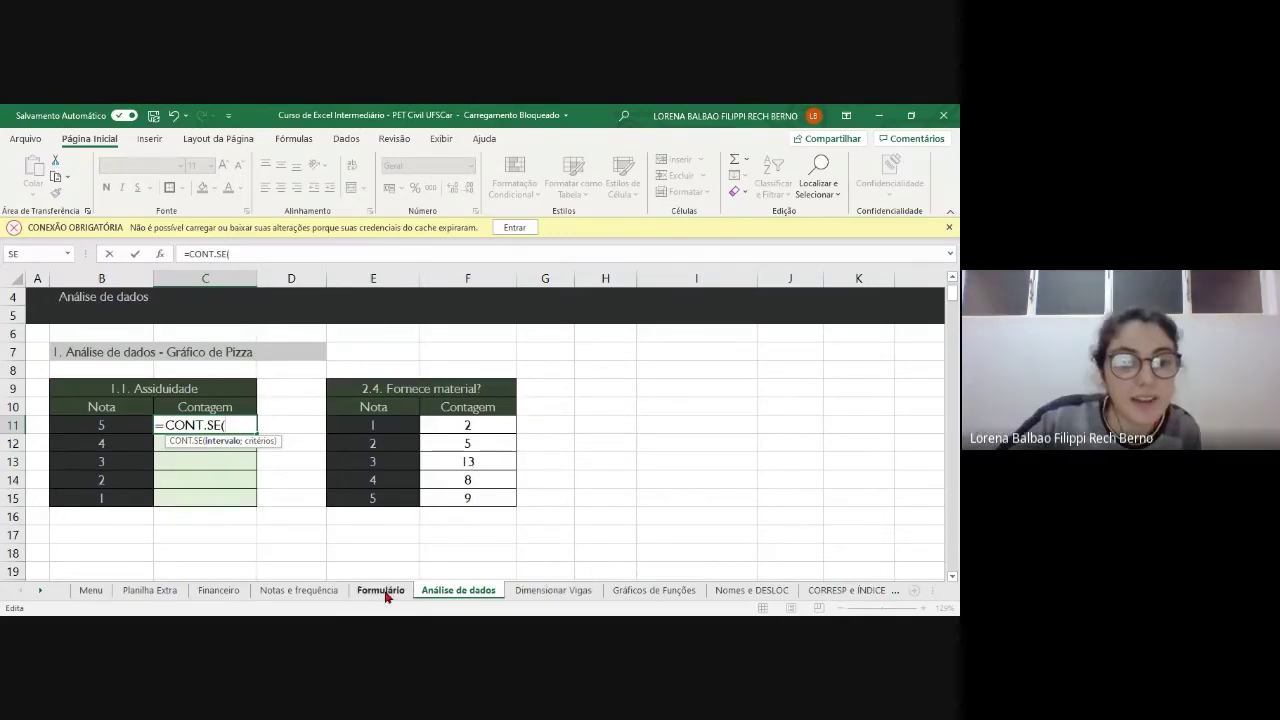
click(381, 591)
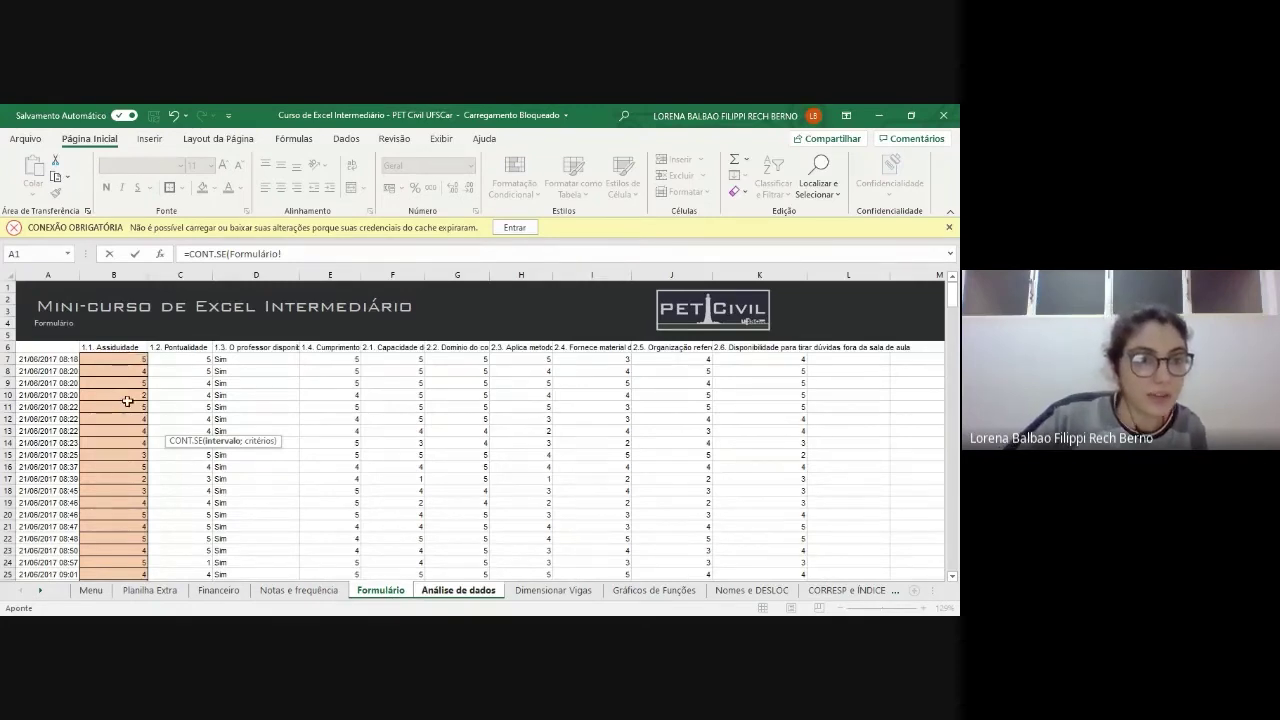
scroll(126, 434, down, 4)
scroll(127, 473, up, 5)
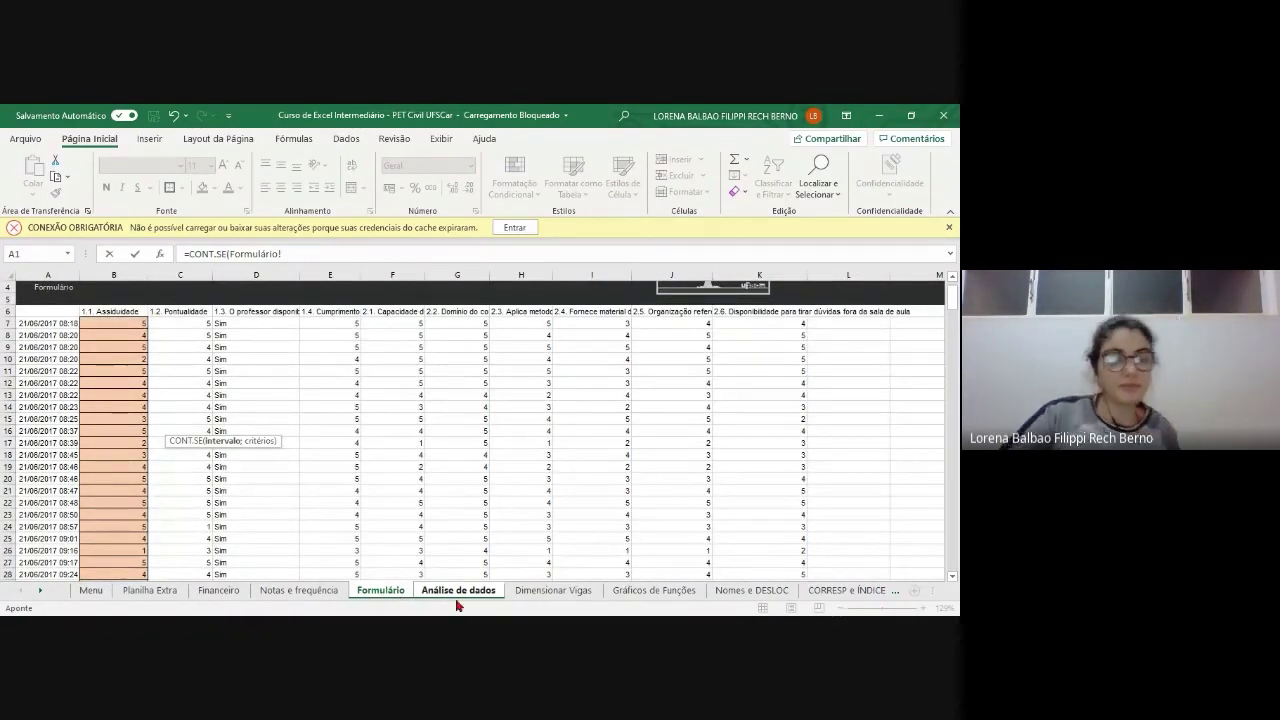
drag(281, 255, 153, 261)
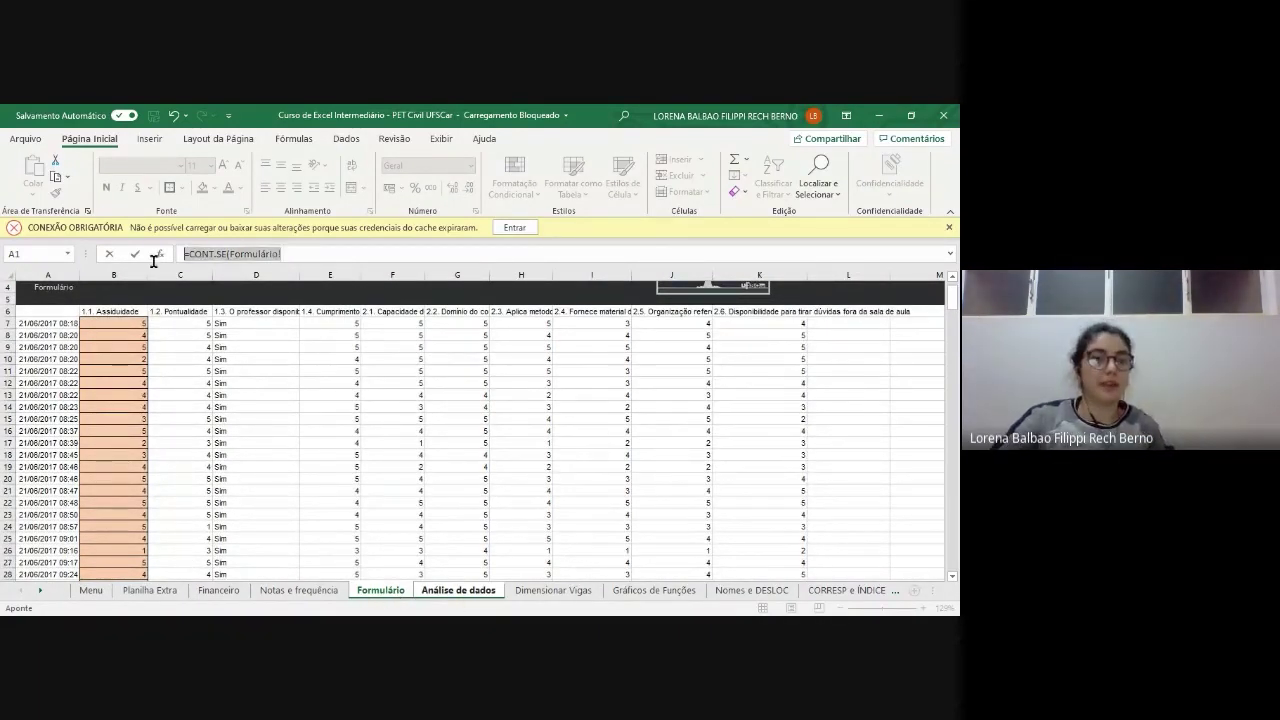
click(305, 255)
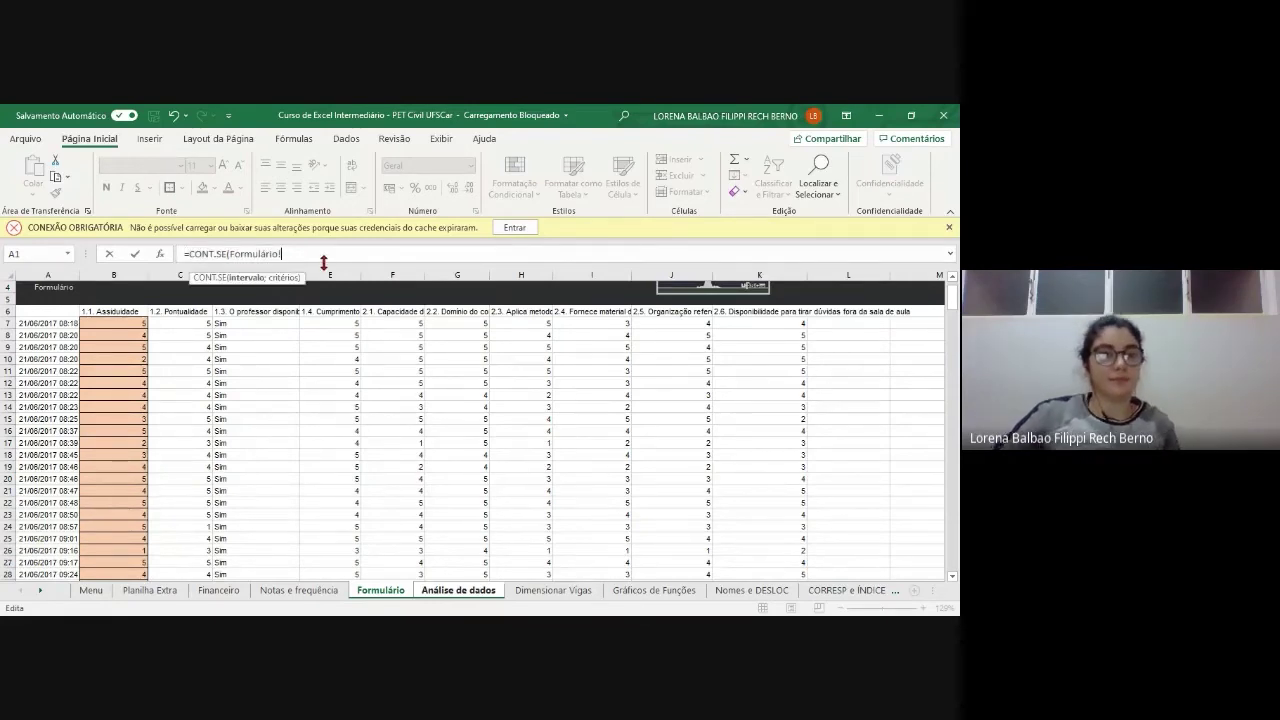
click(464, 592)
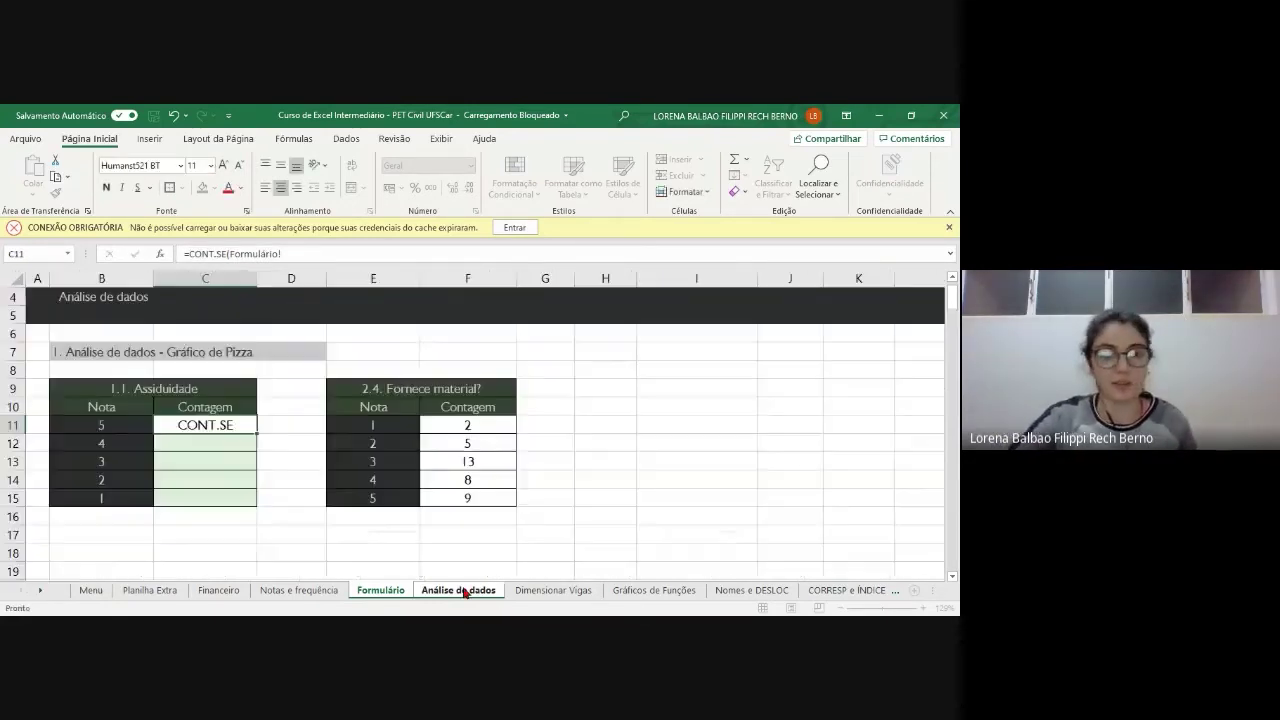
- Turn the text in C11 of Análise de dados into the beginning of a counting formula, =CONT.SE(
double_click(220, 428)
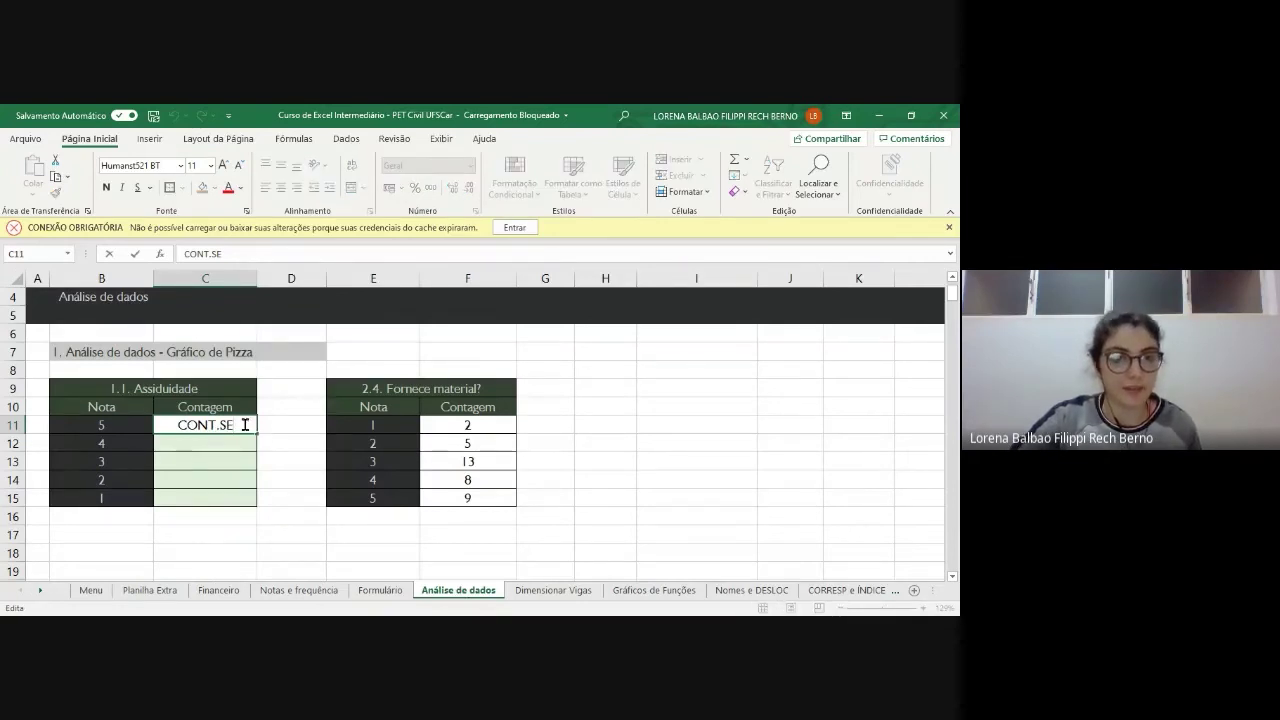
text(=)
key(Right)
key(Right)
key(Right)
key(Right)
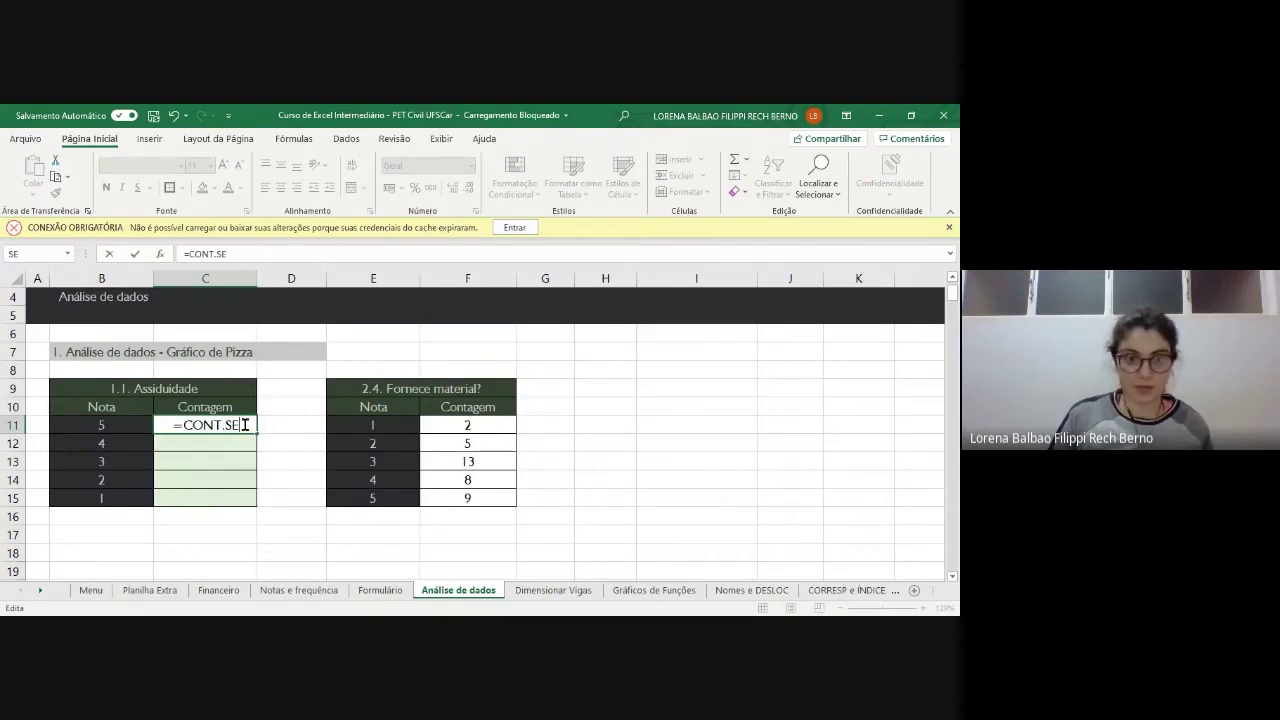
text(()
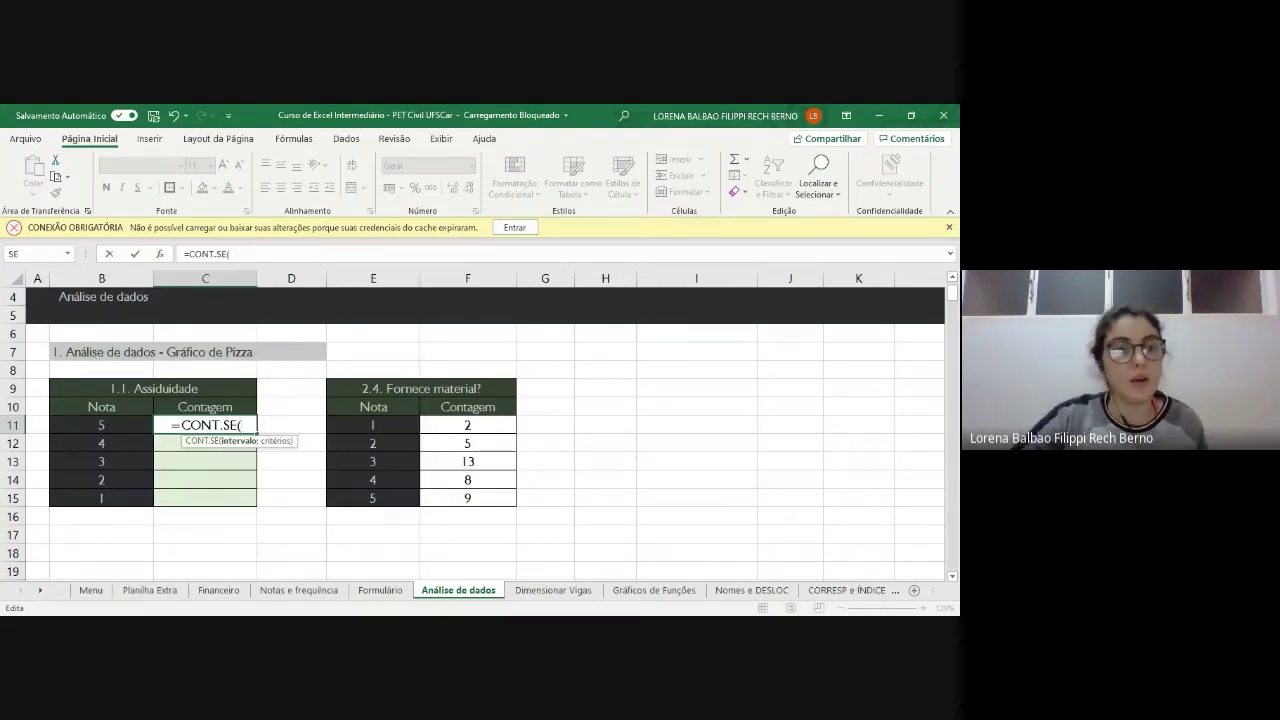
- Set the formula's interval to the 1.1. Assiduidade answers in B7:B43 of the Formulário sheet
click(392, 591)
click(123, 323)
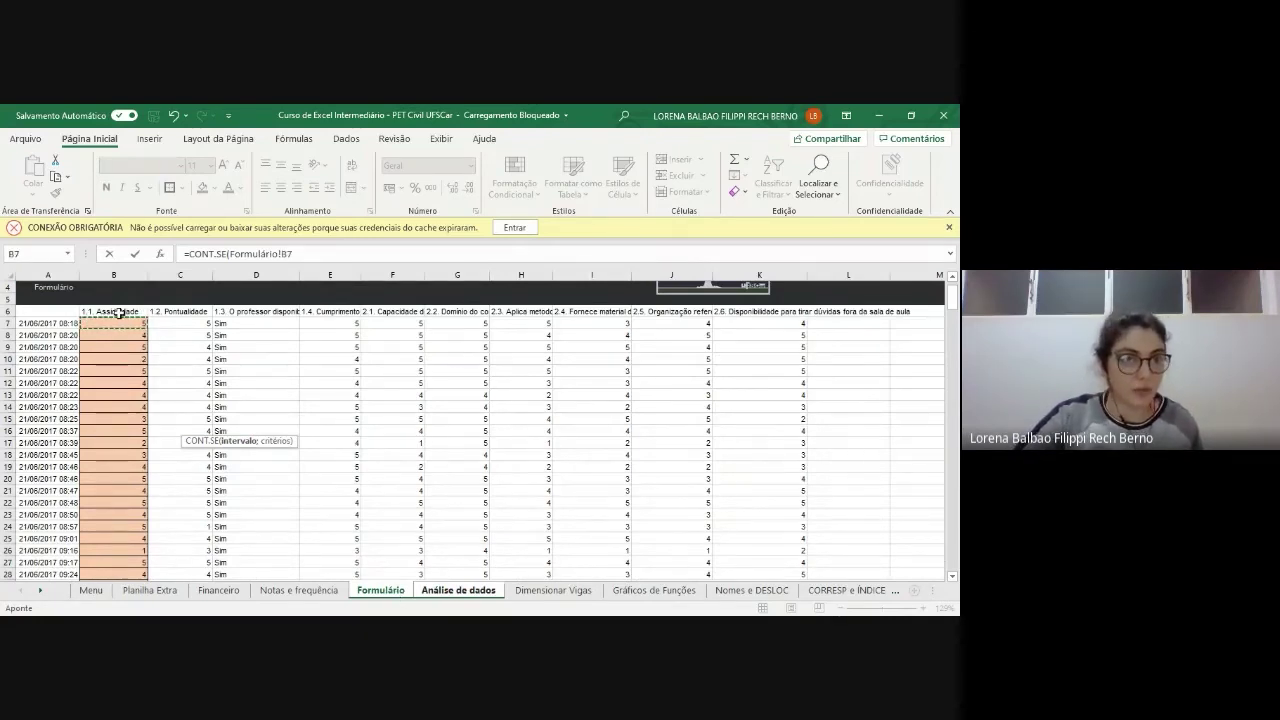
scroll(141, 322, down, 1)
scroll(141, 322, down, 2)
scroll(140, 400, up, 2)
scroll(134, 414, down, 8)
drag(136, 502, 124, 452)
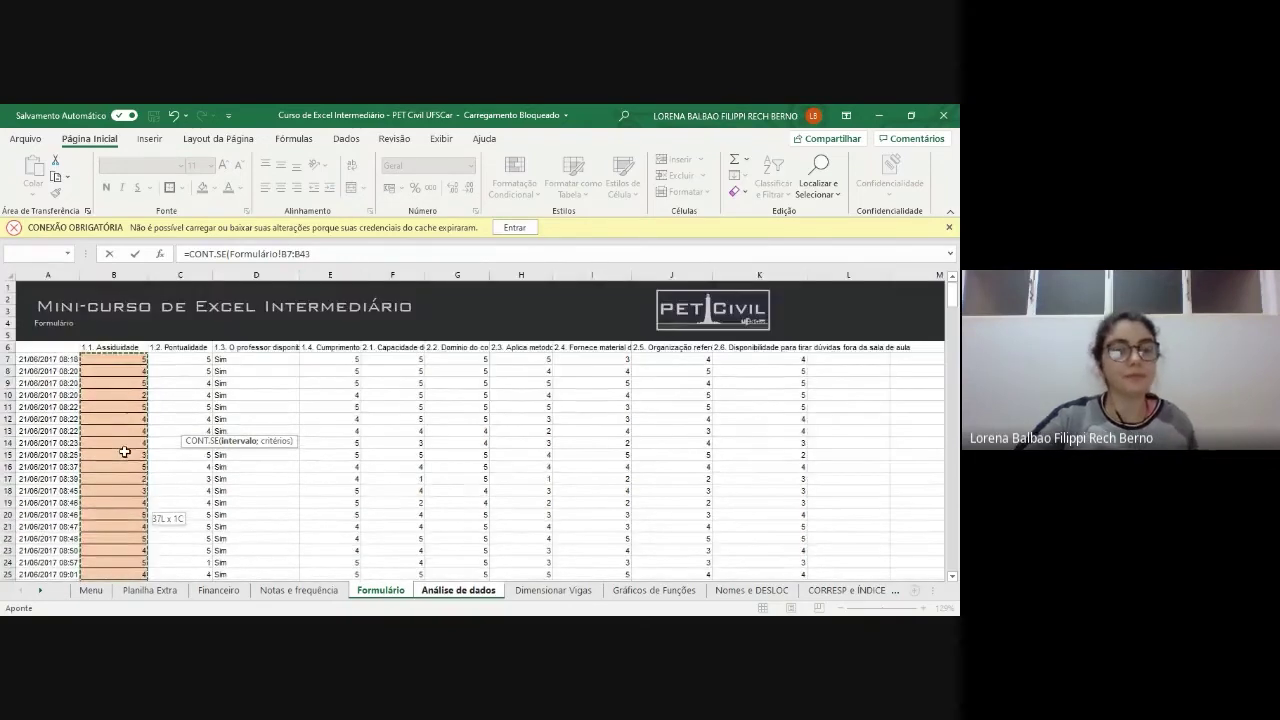
- Review the parts of the unfinished CONT.SE formula, highlighting the sheet name and its cell range against the Assiduidade column
drag(183, 253, 347, 253)
drag(229, 253, 281, 254)
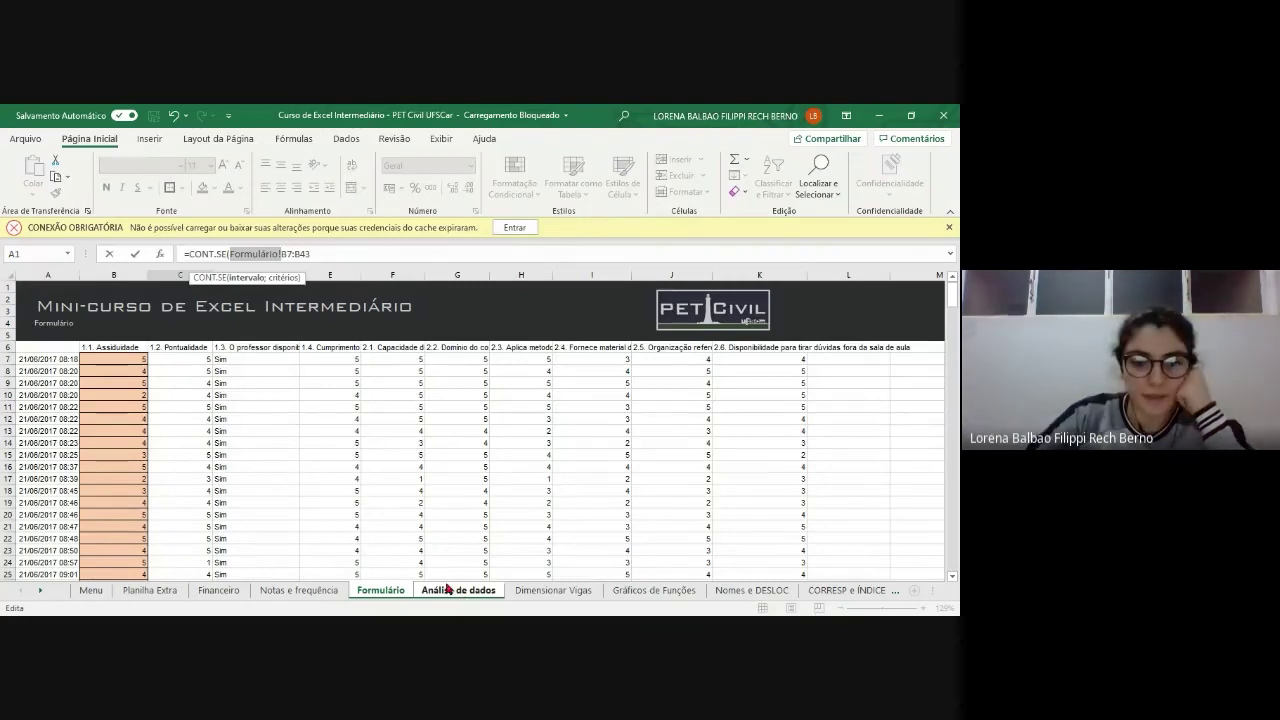
drag(190, 256, 357, 252)
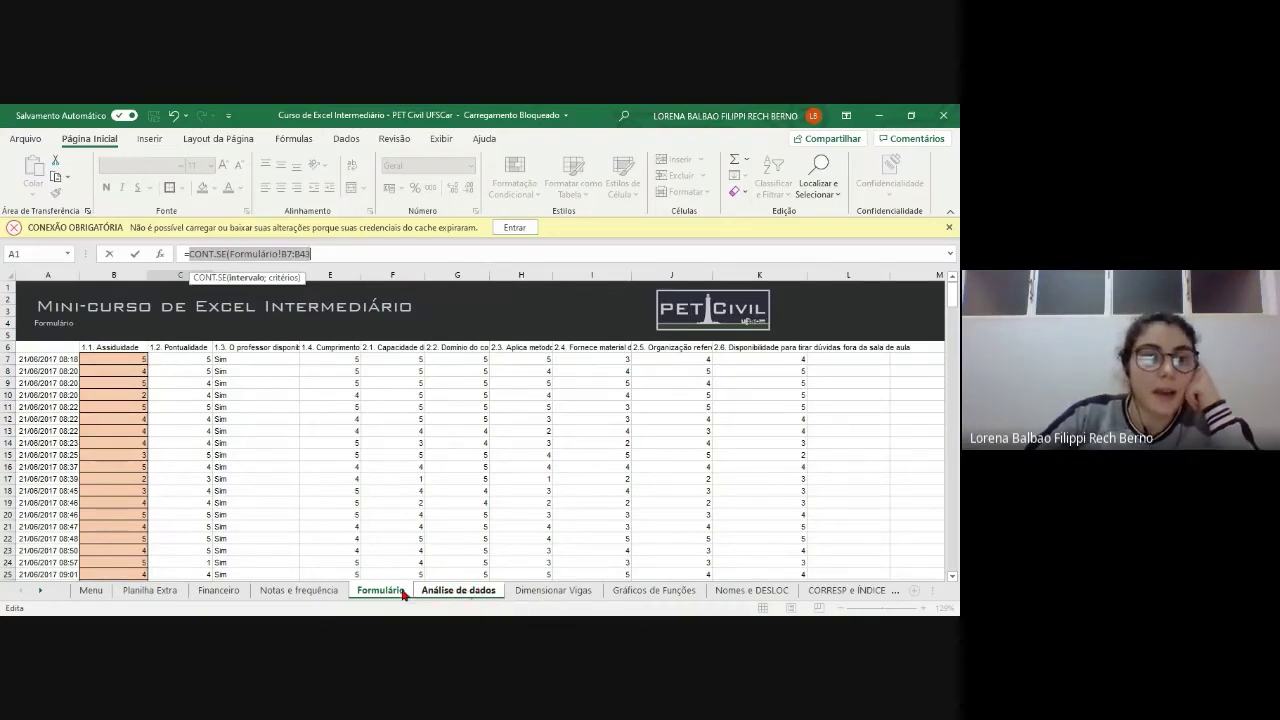
click(211, 256)
double_click(244, 256)
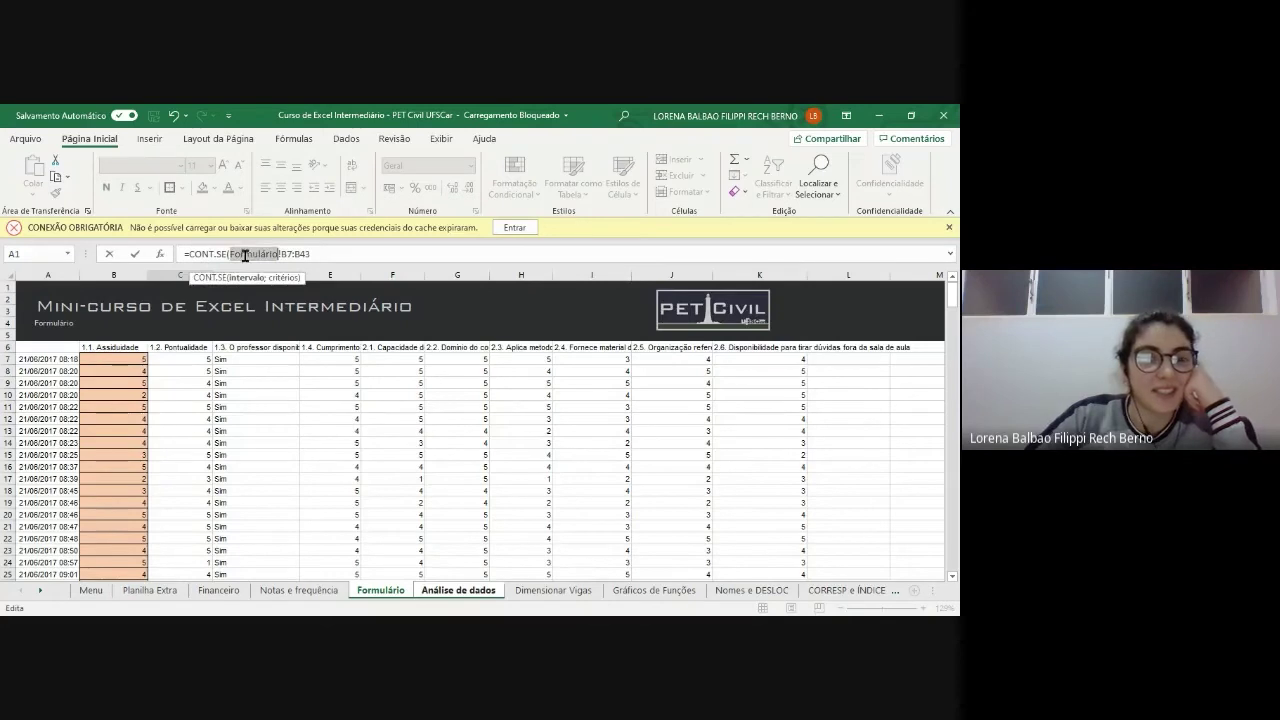
click(211, 252)
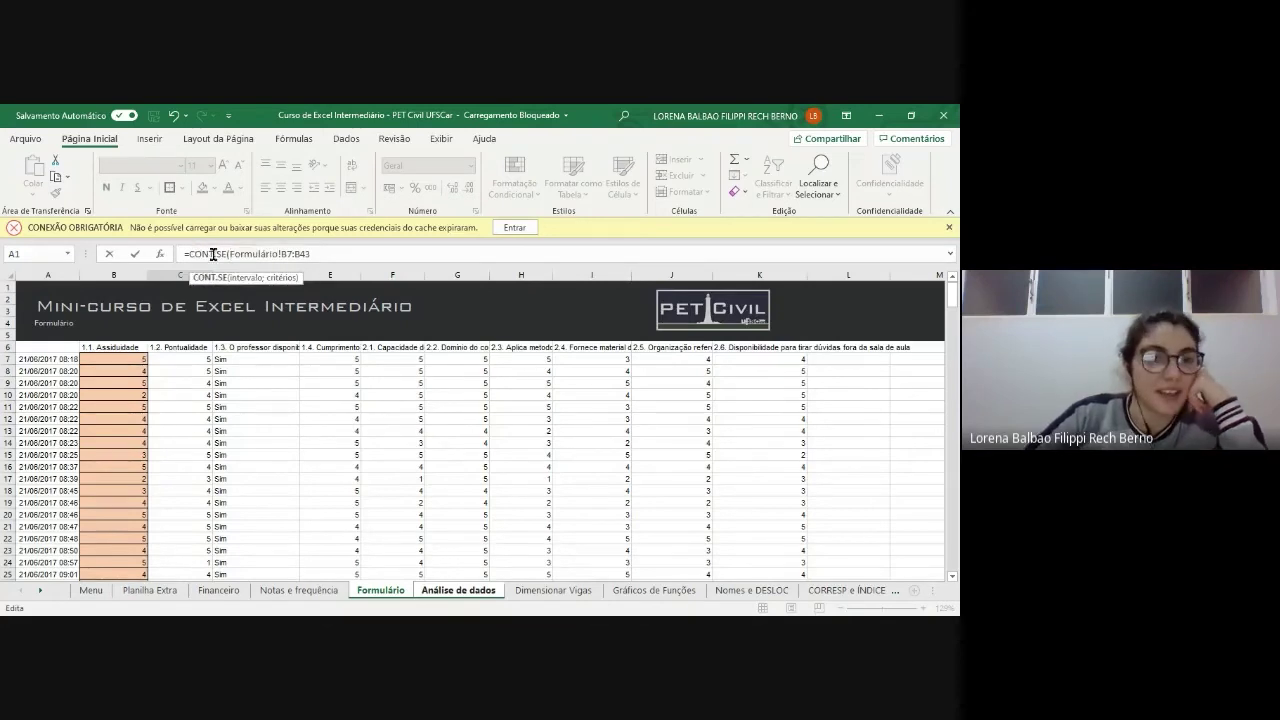
scroll(124, 363, down, 2)
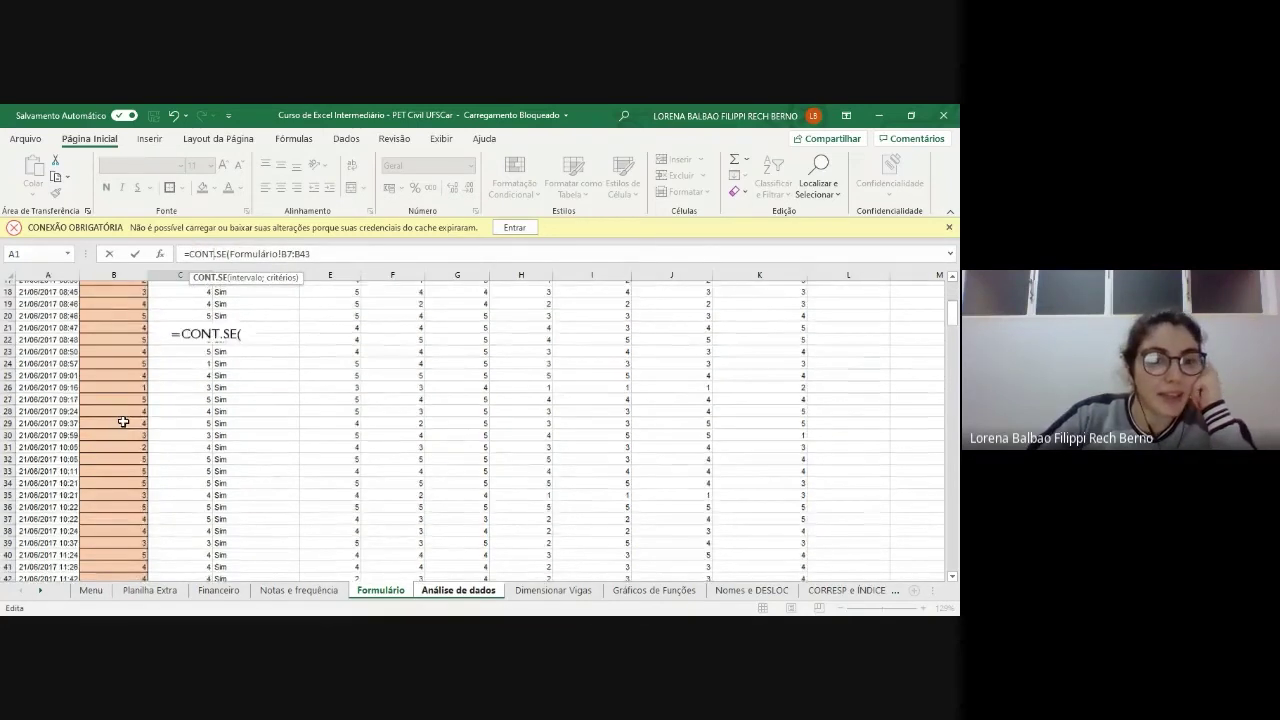
scroll(126, 508, up, 2)
drag(234, 255, 326, 254)
click(253, 253)
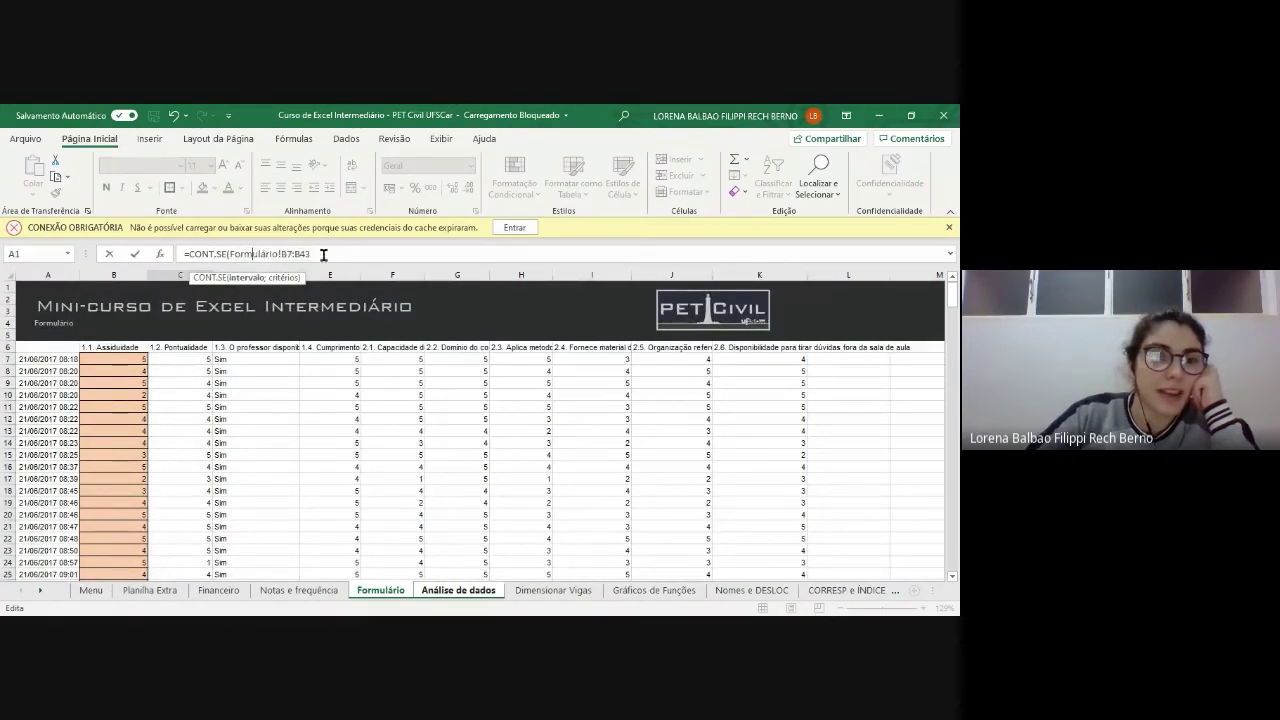
drag(312, 254, 230, 256)
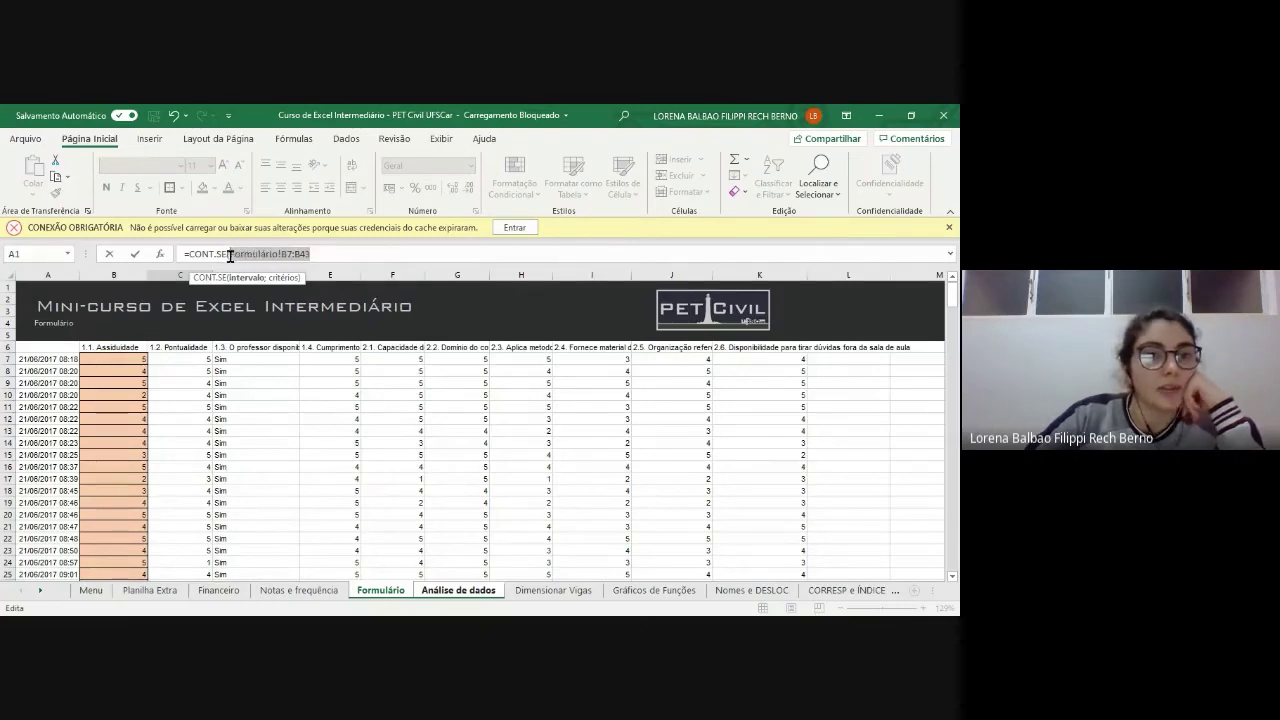
- Add the criterion "5" to complete C11 as =CONT.SE(Formulário!B7:B43;"5") and reselect the cell
click(332, 254)
text(;"5)
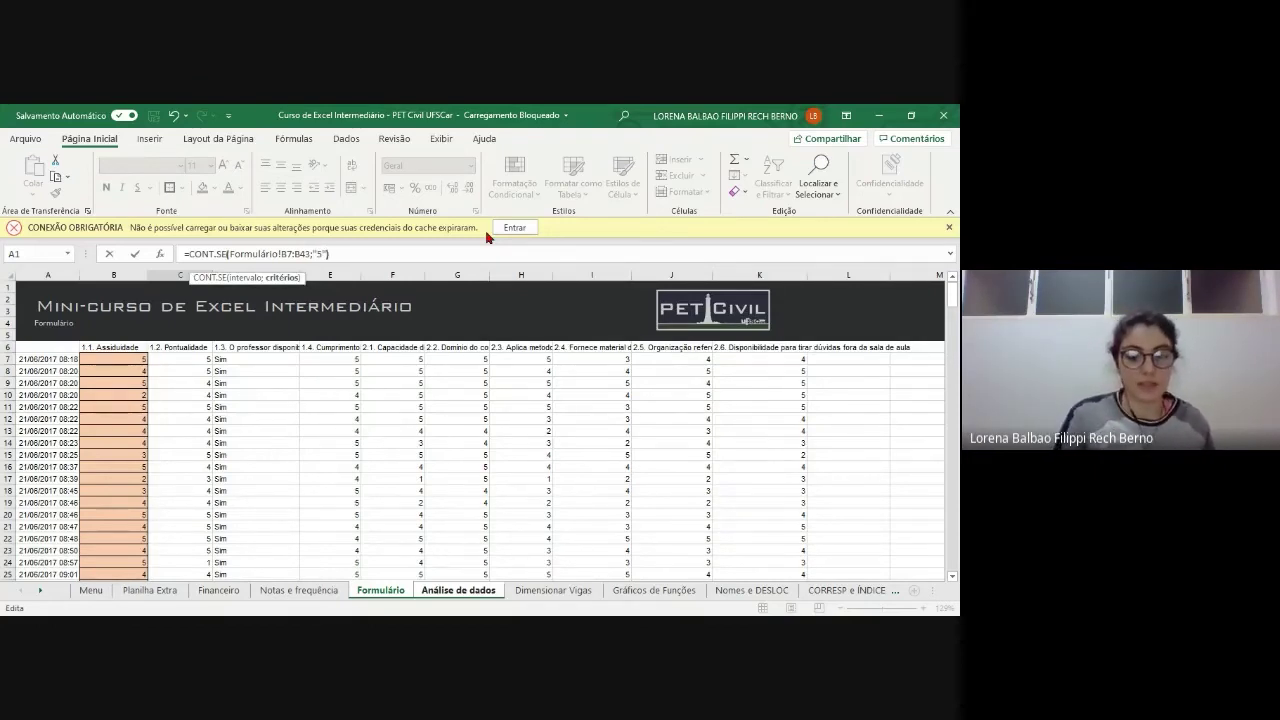
text())
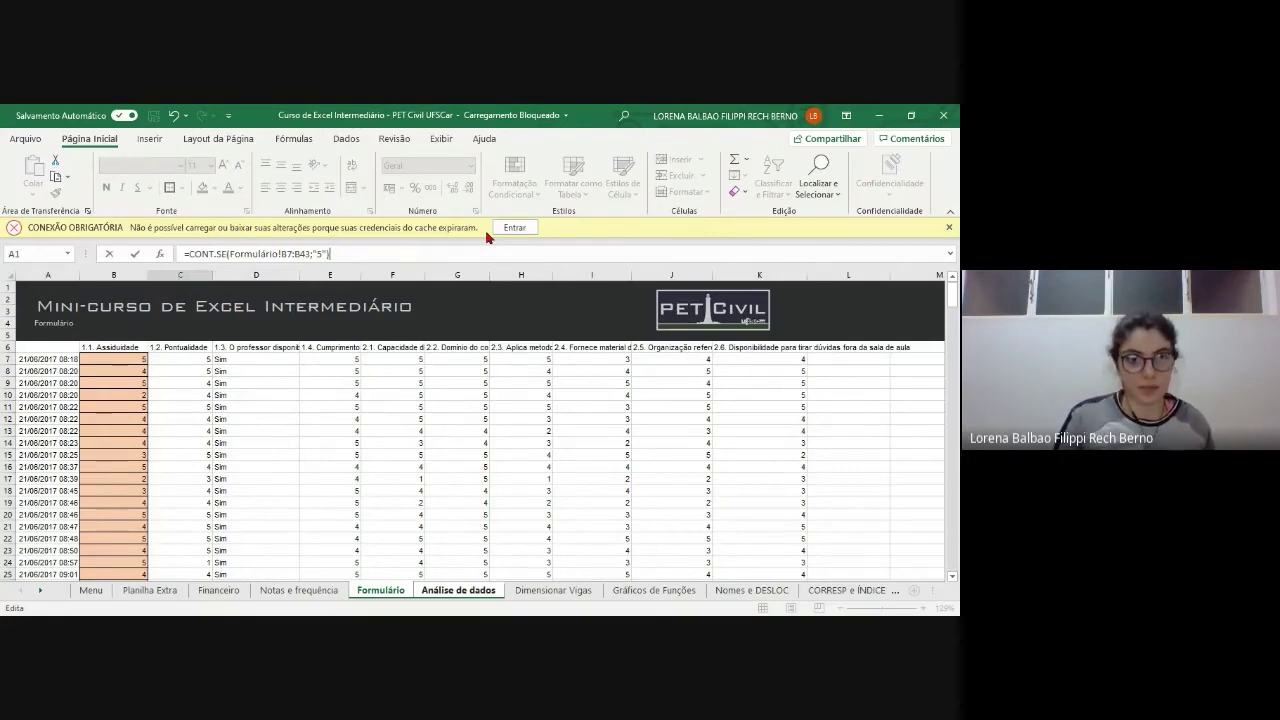
key(Return)
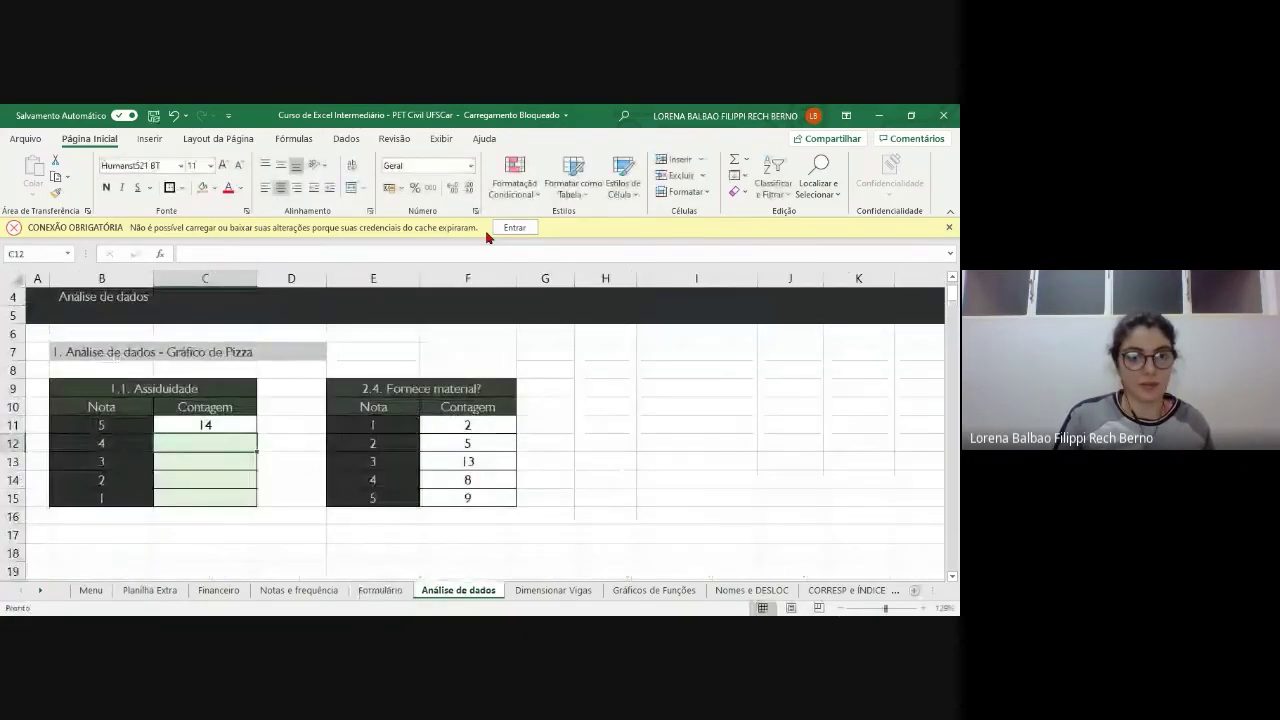
key(Up)
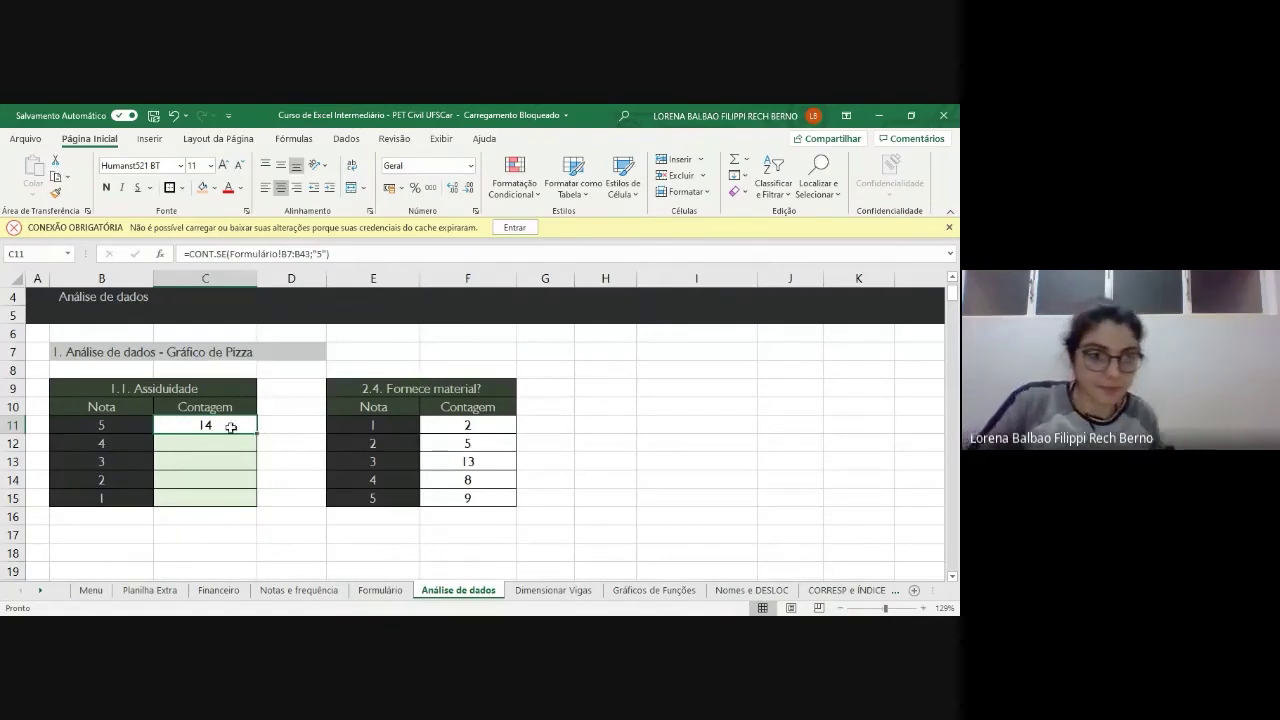
- Copy the C11 counting formula down the Contagem column through C15
key(Down)
key(Down)
key(Down)
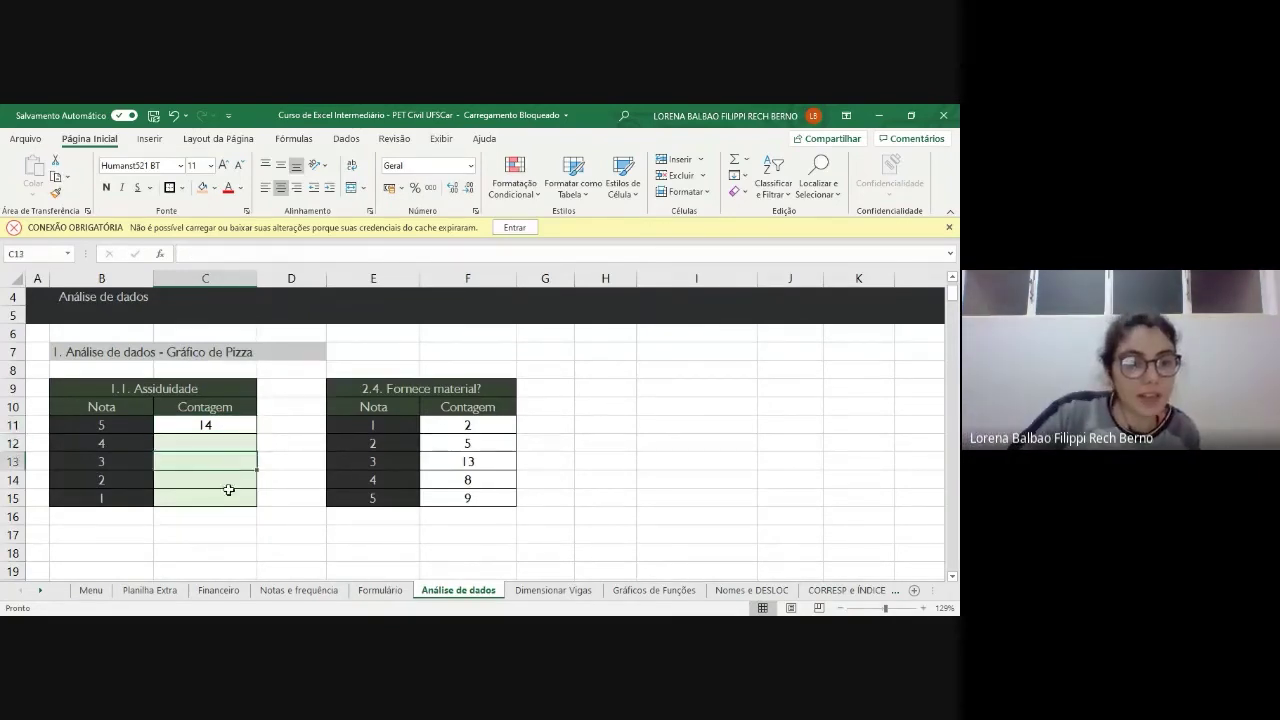
key(Down)
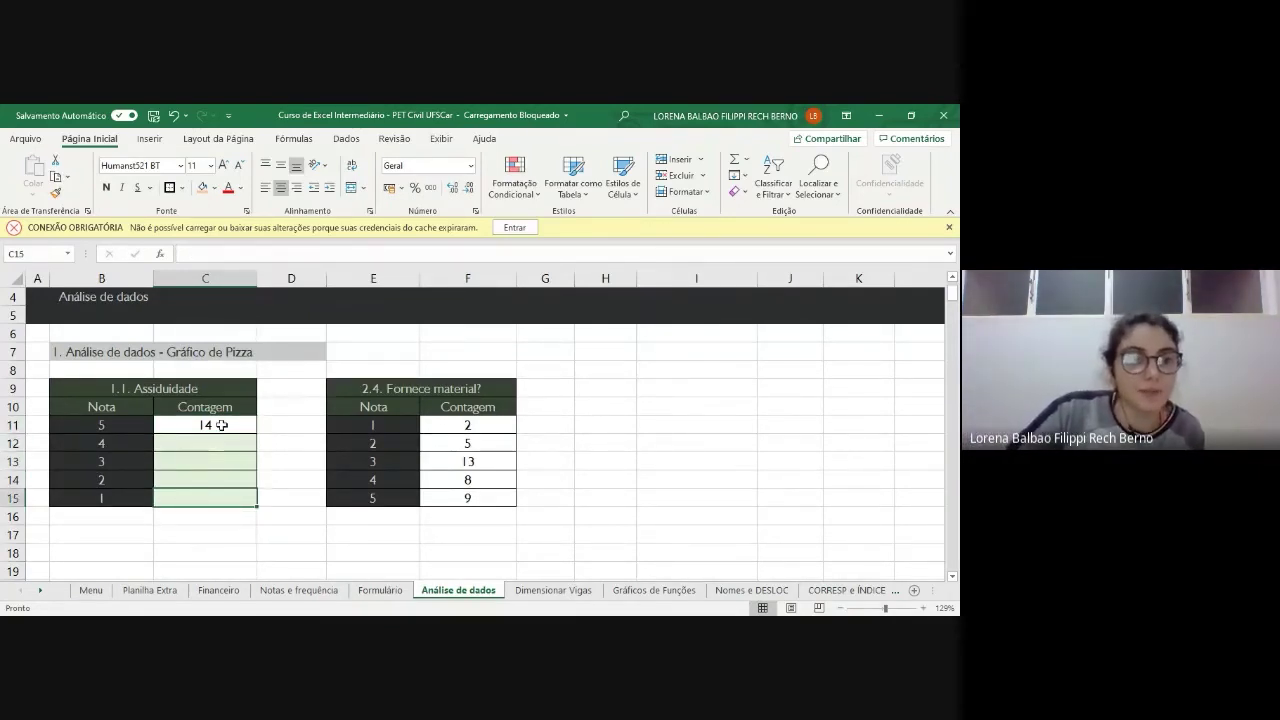
click(210, 424)
double_click(210, 424)
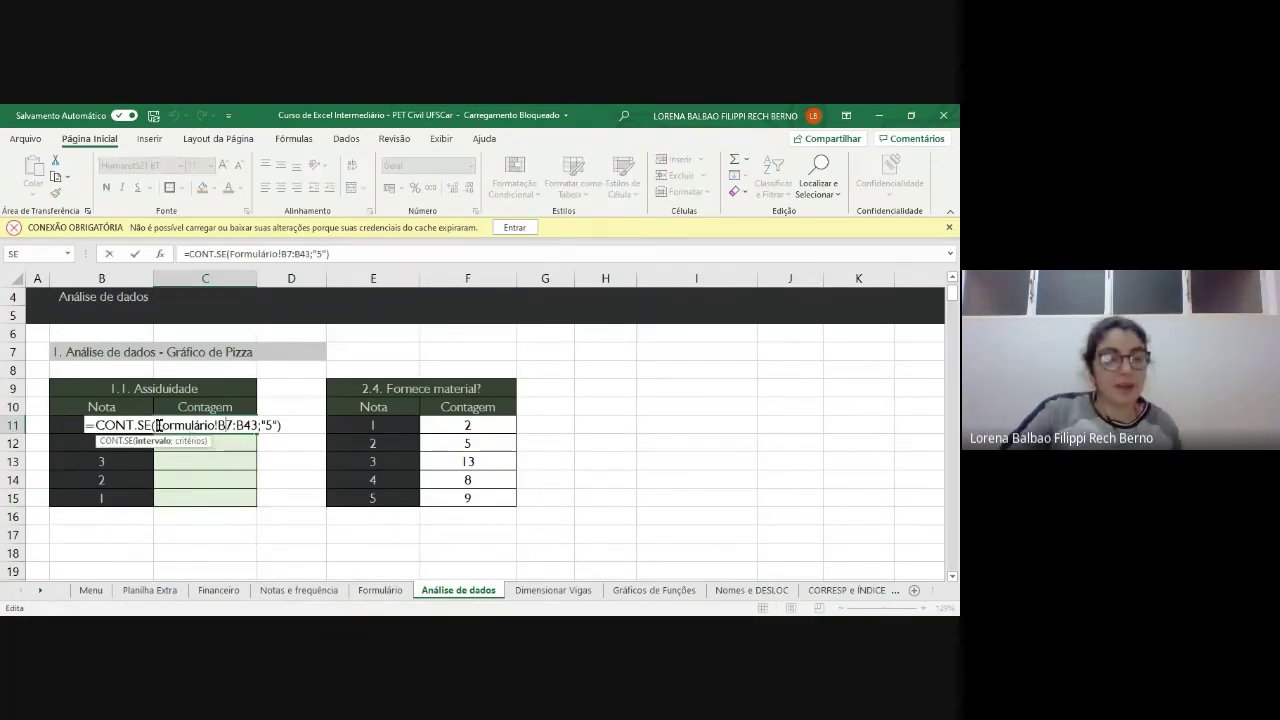
key(Escape)
drag(257, 433, 257, 501)
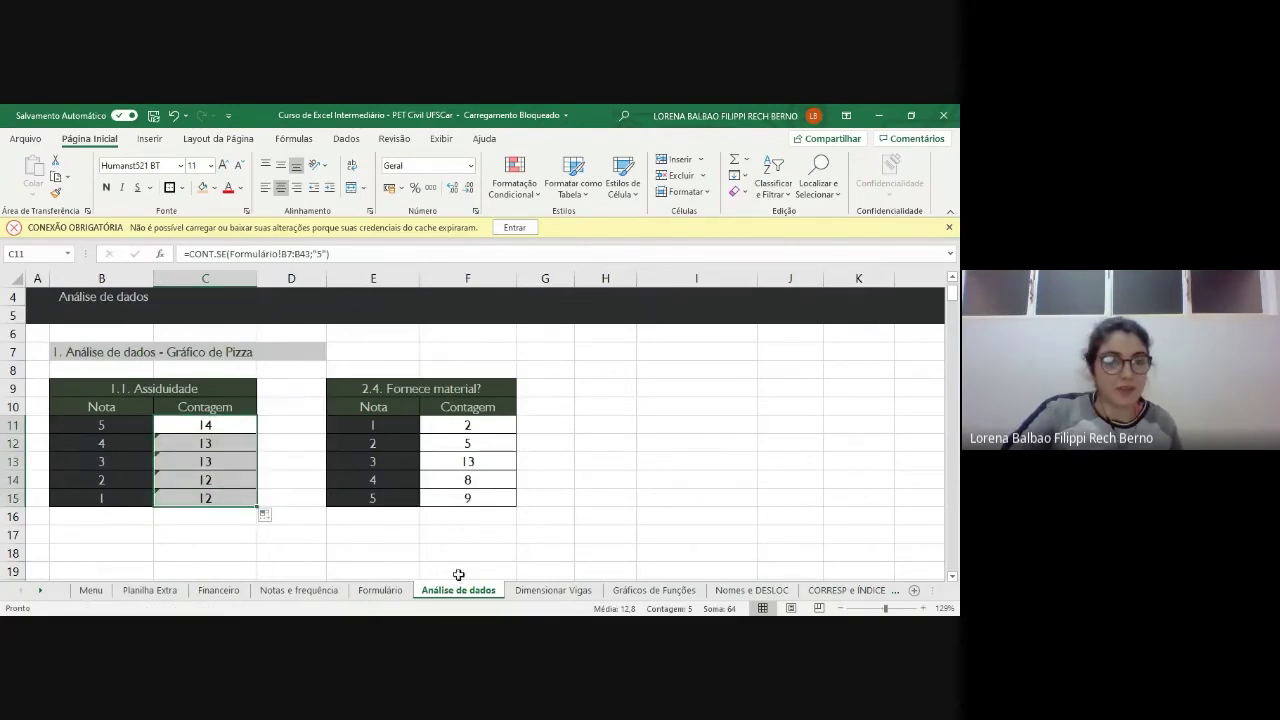
- Examine the copied formulas in C13 and C12, checking their referenced range and criterion without editing them
click(236, 460)
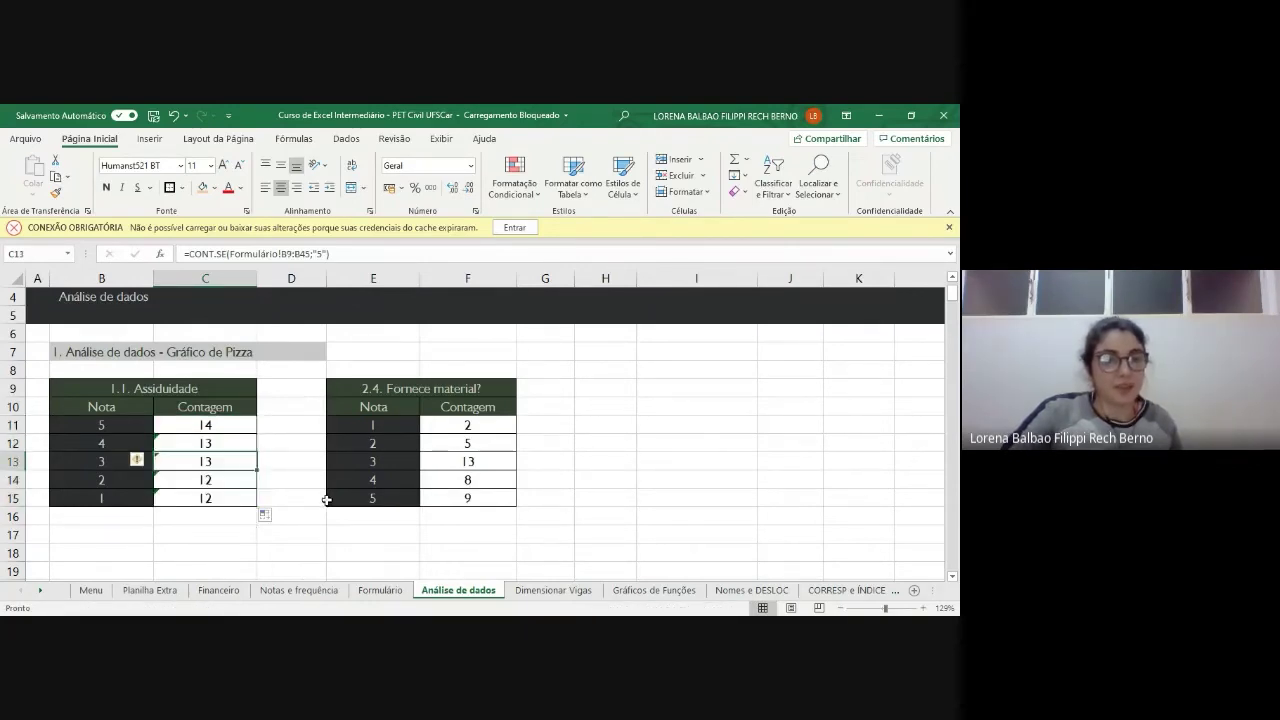
click(240, 445)
double_click(240, 445)
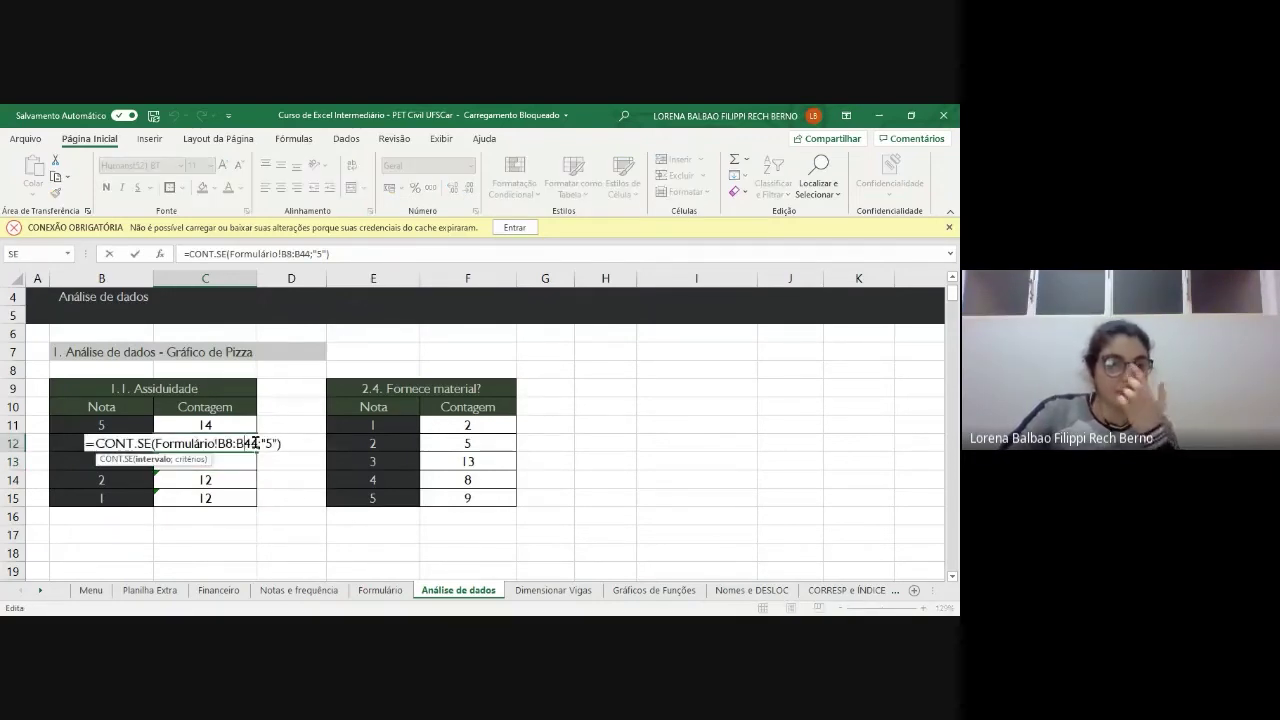
drag(219, 443, 256, 445)
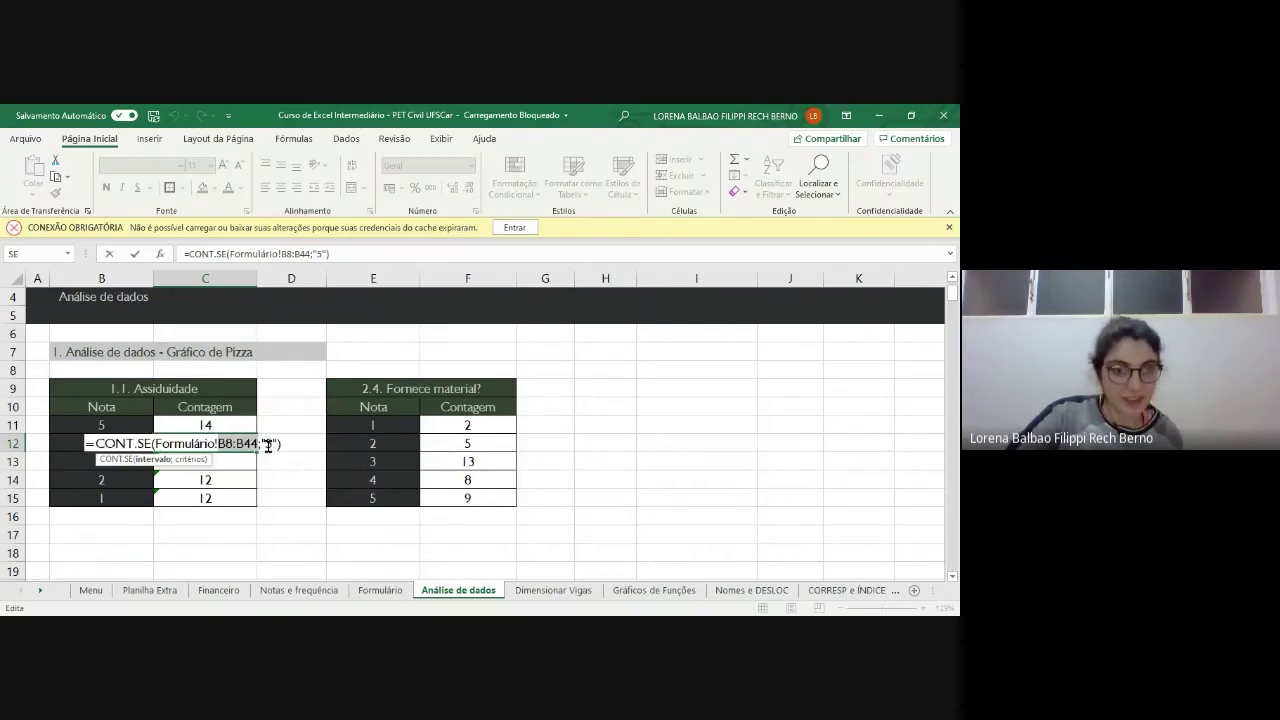
double_click(269, 443)
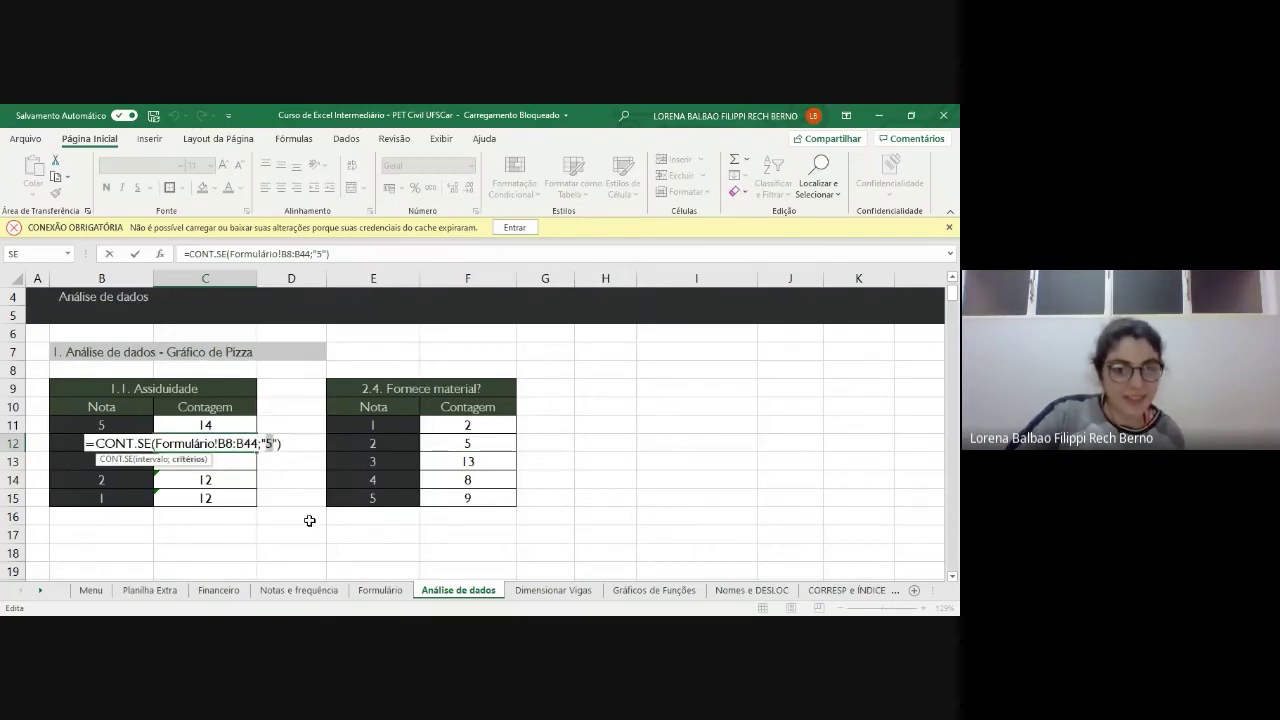
key(Escape)
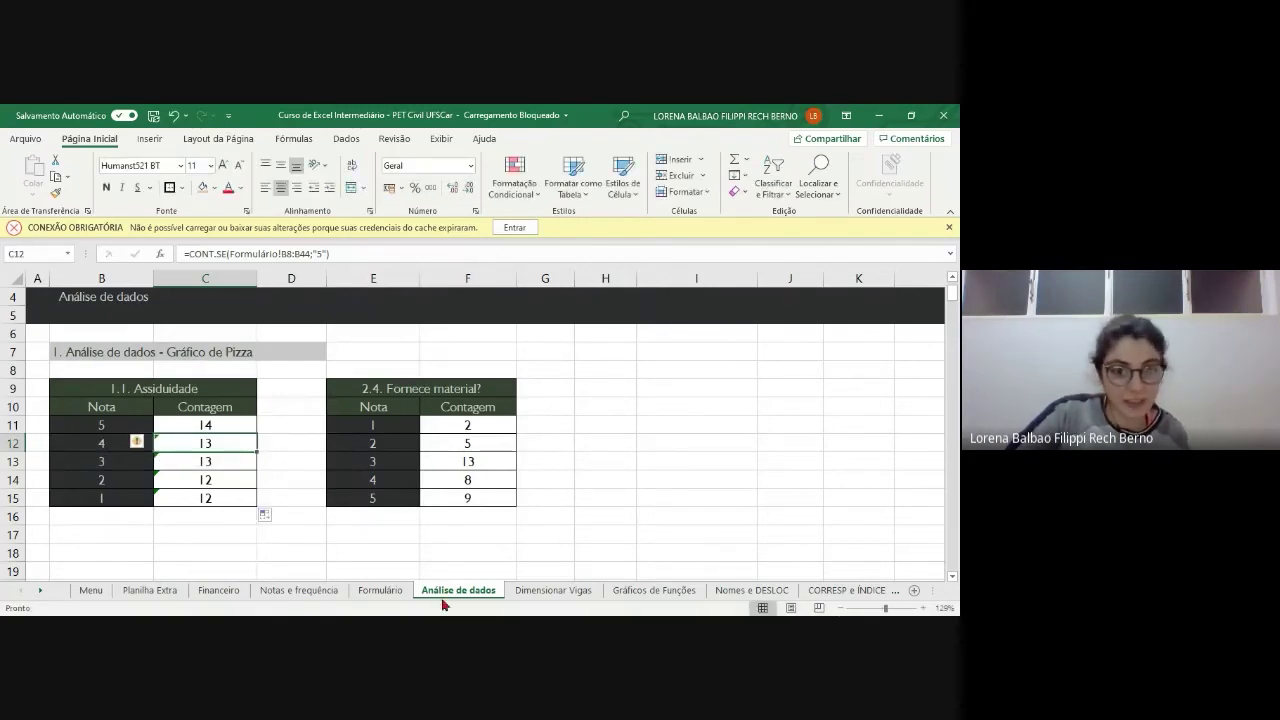
- Compare the ranges in the copied C11, C14 and C15 formulas with the Assiduidade column on the Formulário sheet, checking its starting rows
click(380, 592)
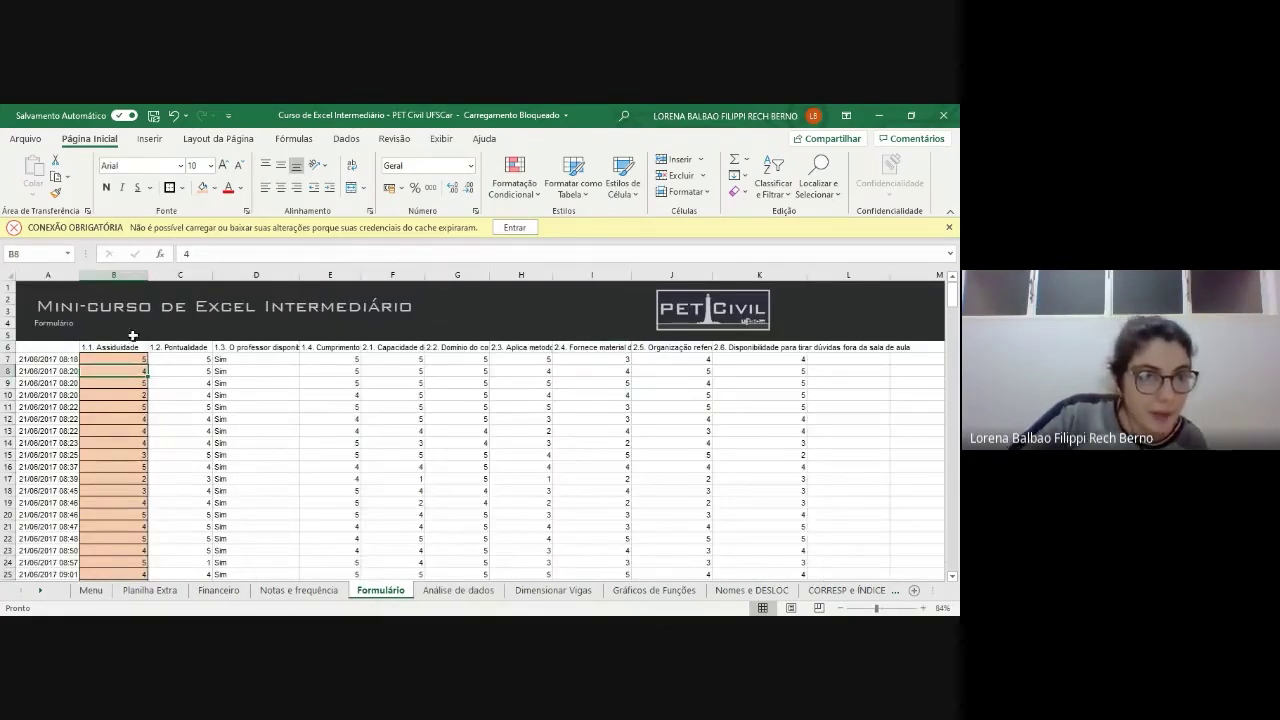
click(106, 358)
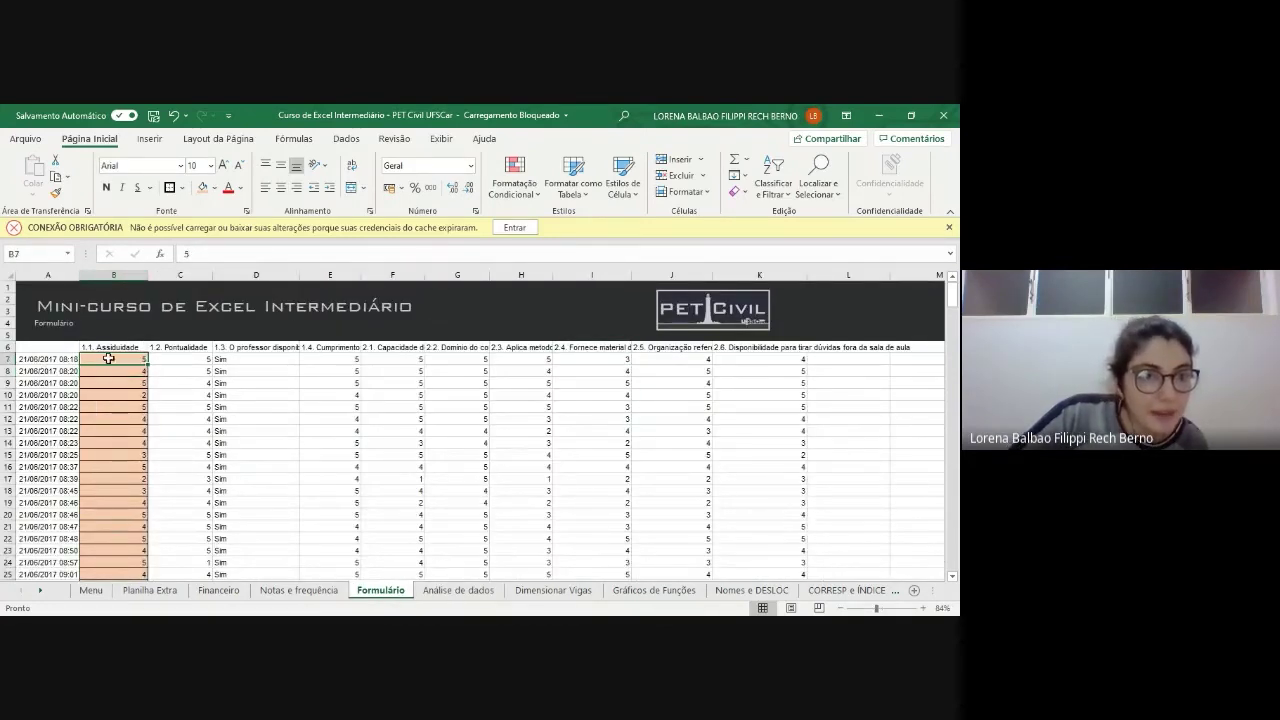
click(458, 590)
click(224, 484)
click(230, 502)
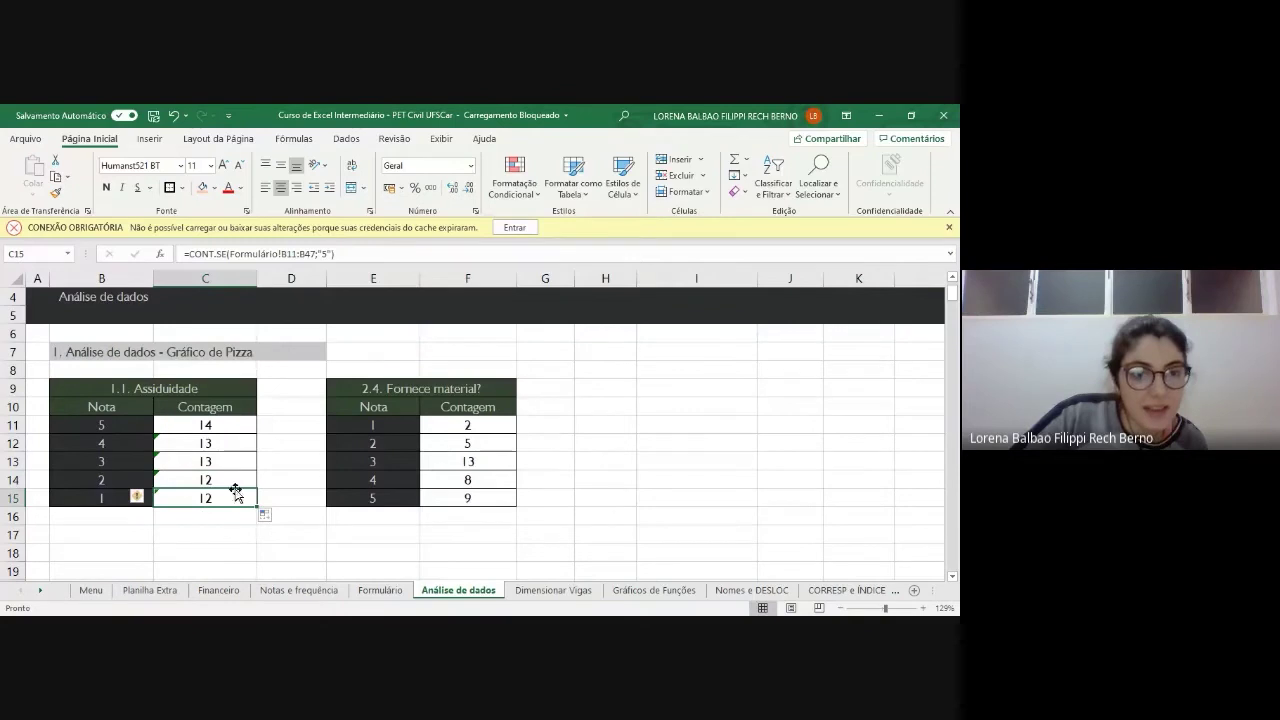
click(227, 426)
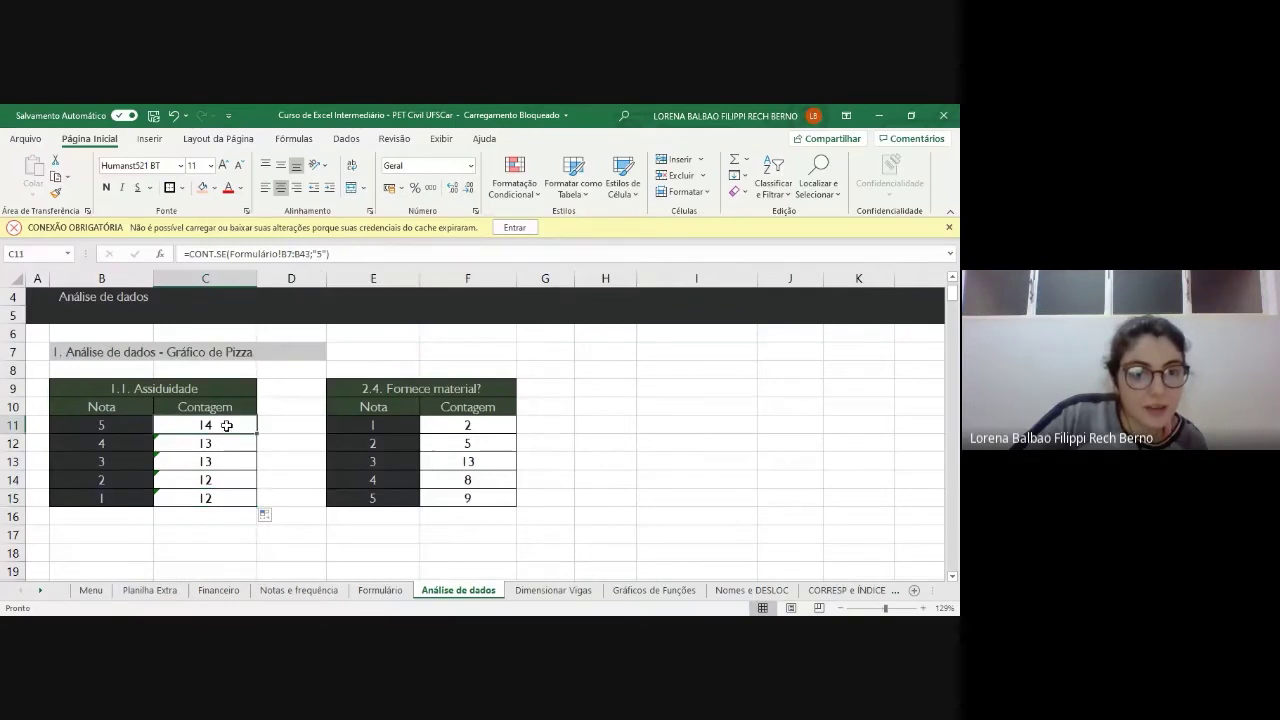
click(380, 590)
click(120, 371)
scroll(120, 390, down, 10)
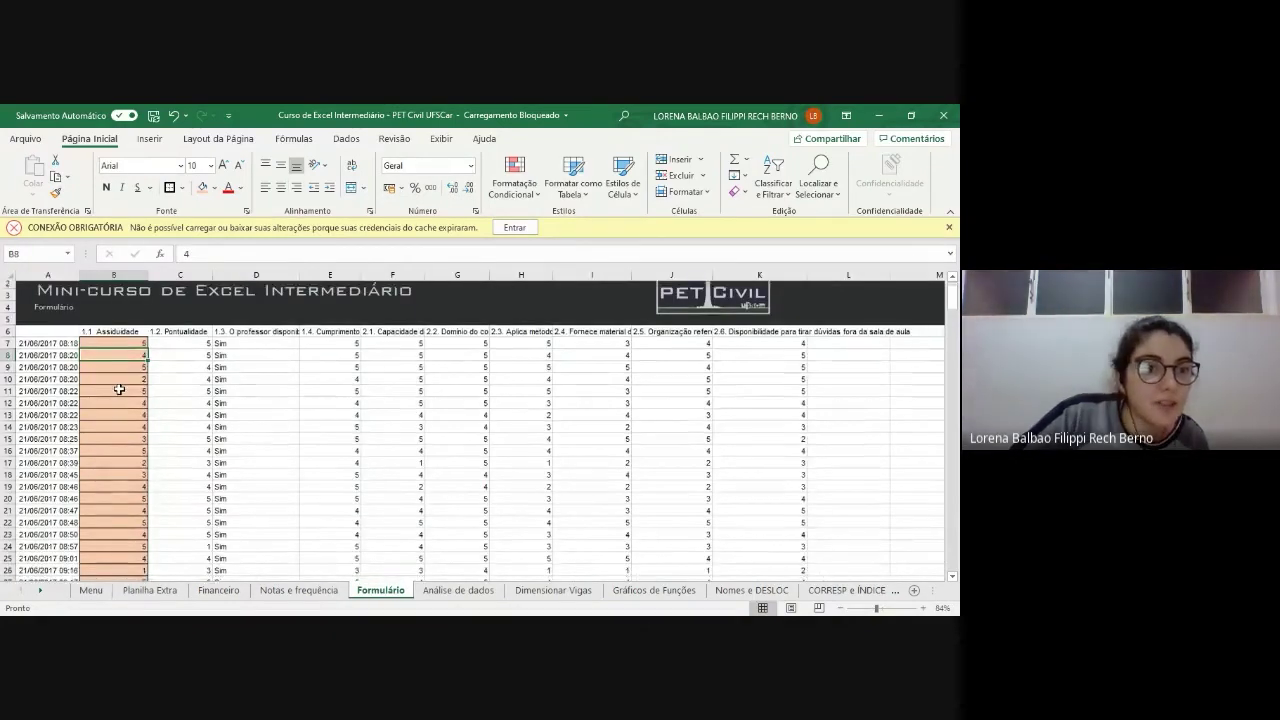
scroll(126, 451, up, 10)
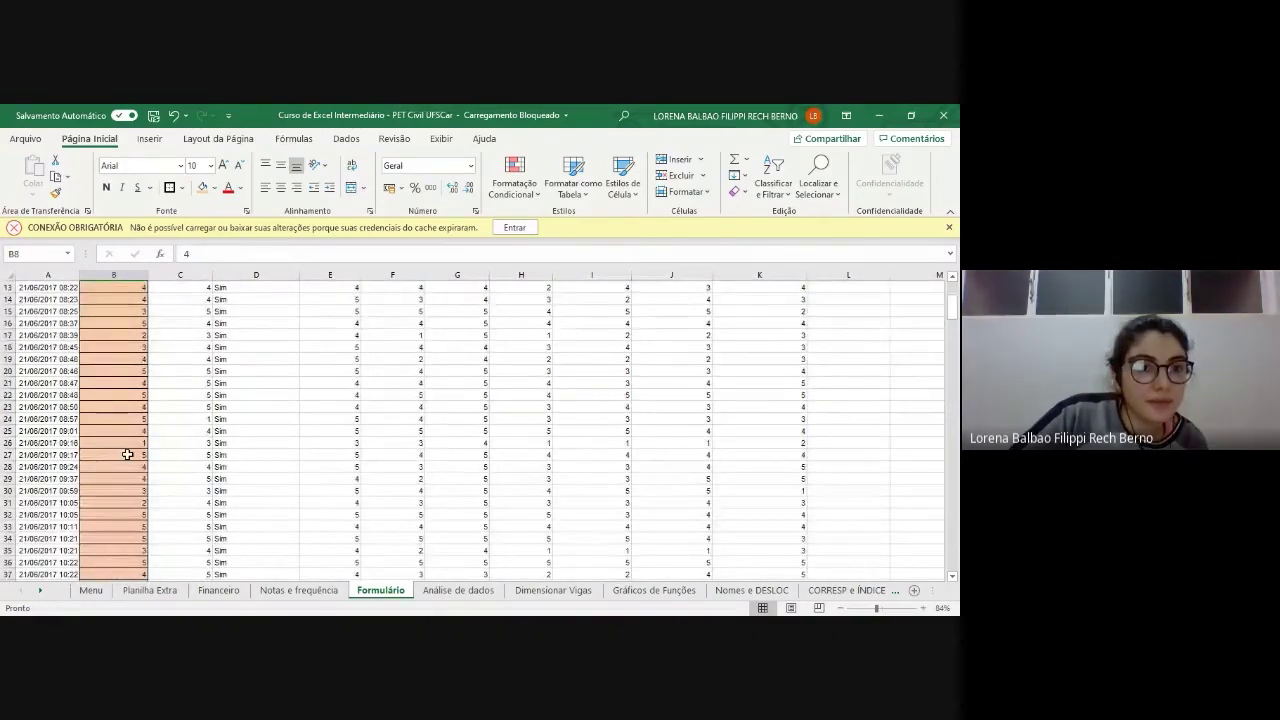
scroll(262, 513, down, 4)
scroll(137, 423, up, 4)
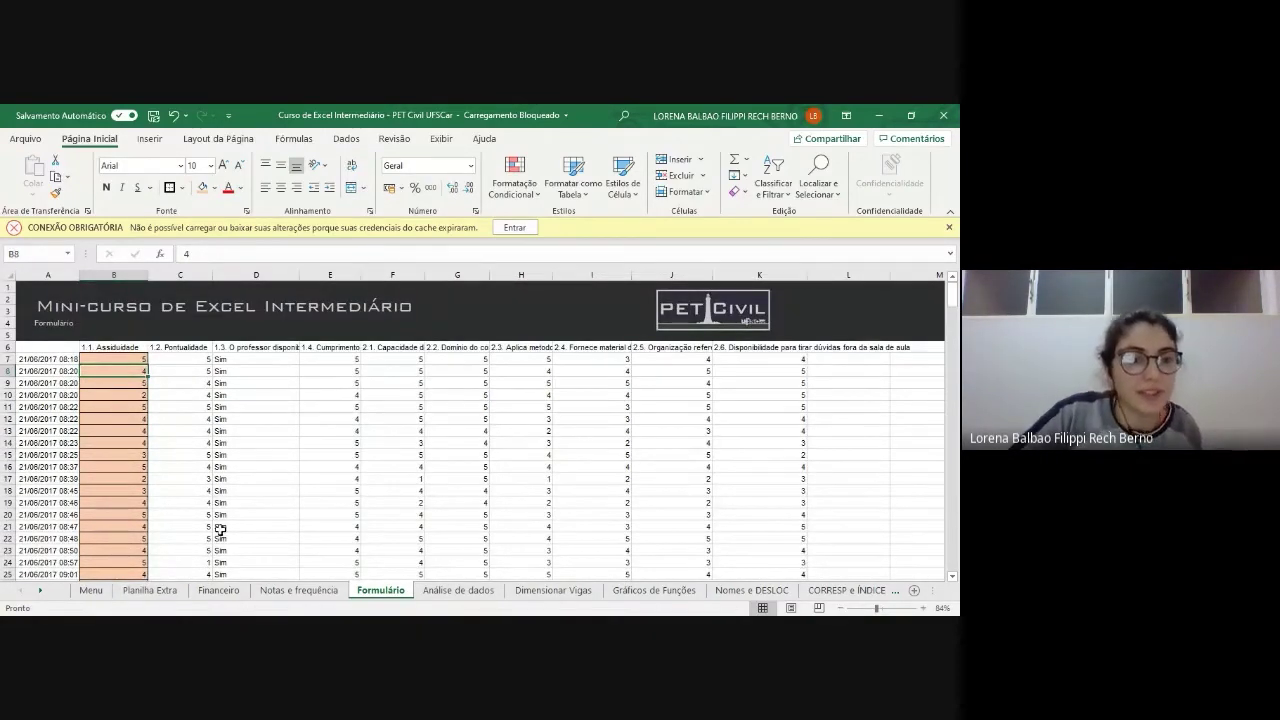
click(458, 590)
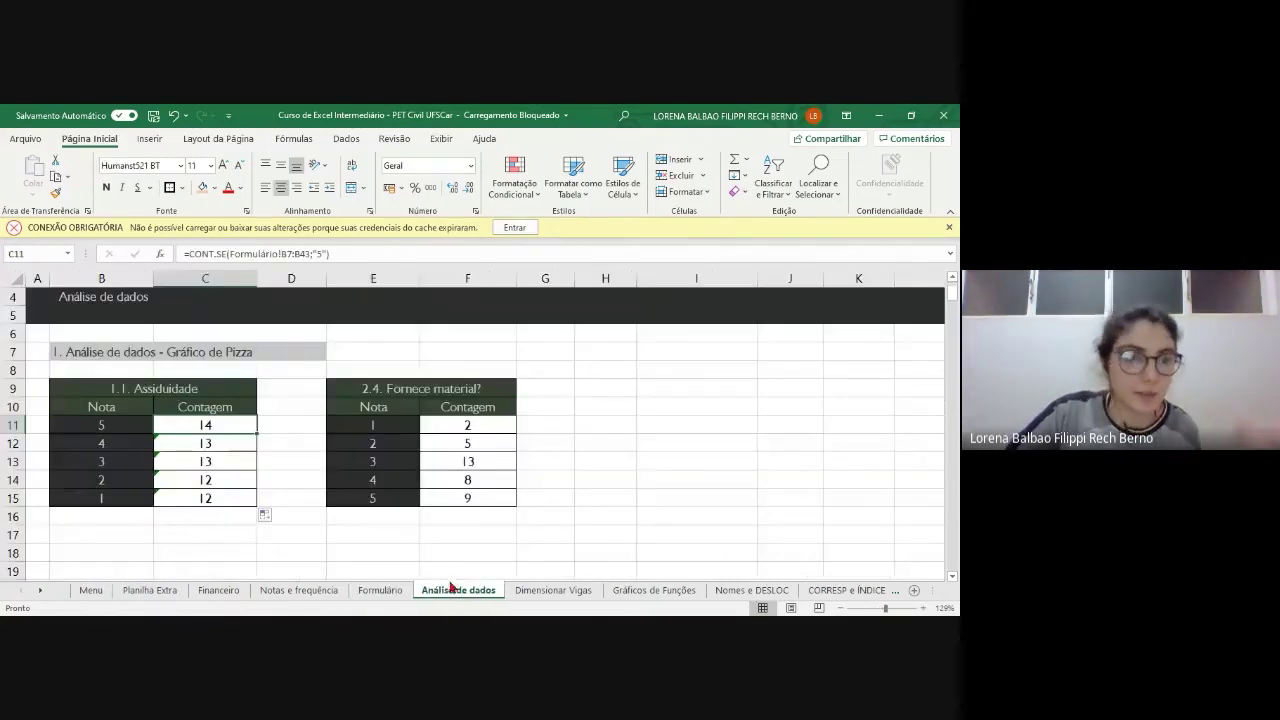
- Undo the formula copy down Contagem and make the counting range in C11 absolute as Formulário!$B$7:$B$43
key(ctrl+z)
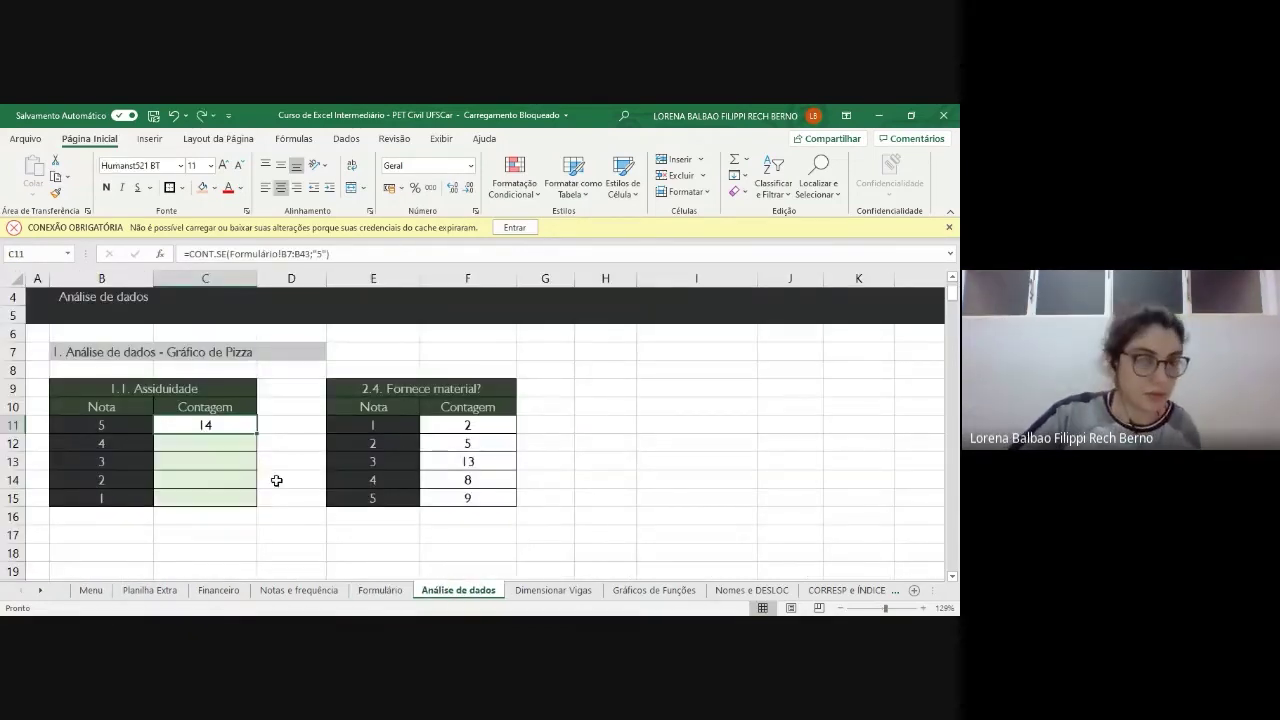
double_click(208, 425)
drag(157, 425, 260, 425)
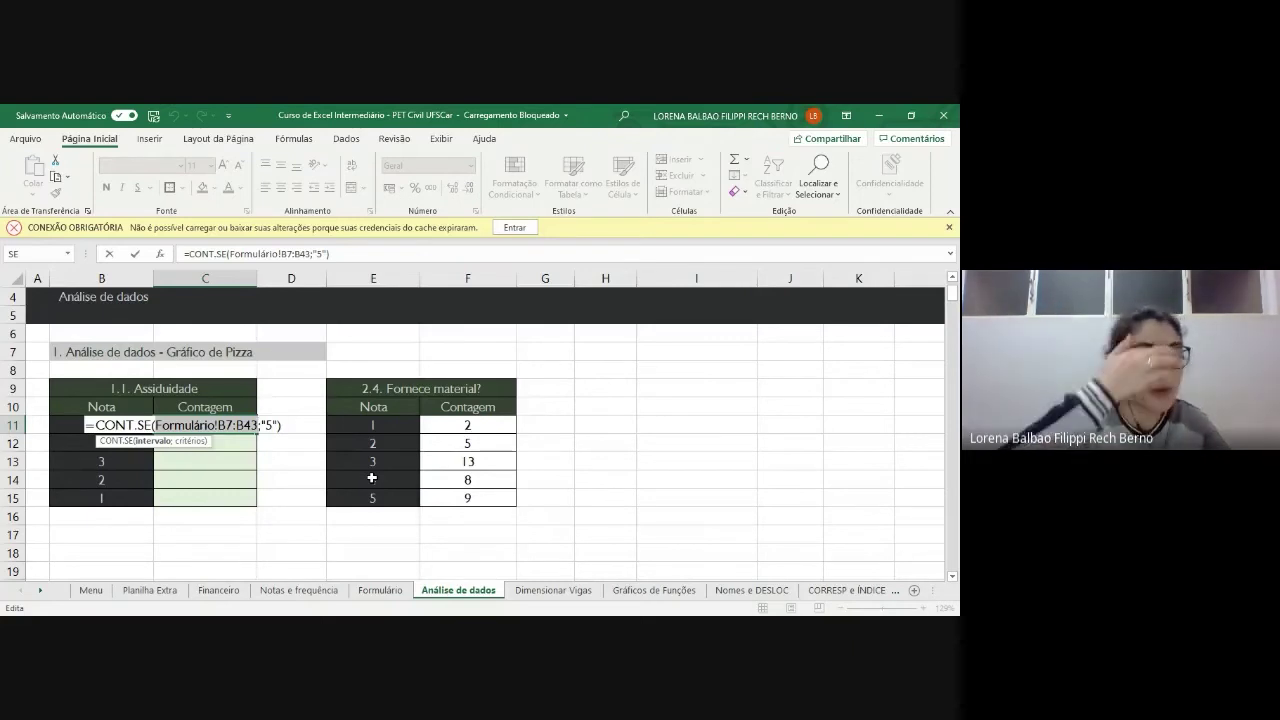
key(F4)
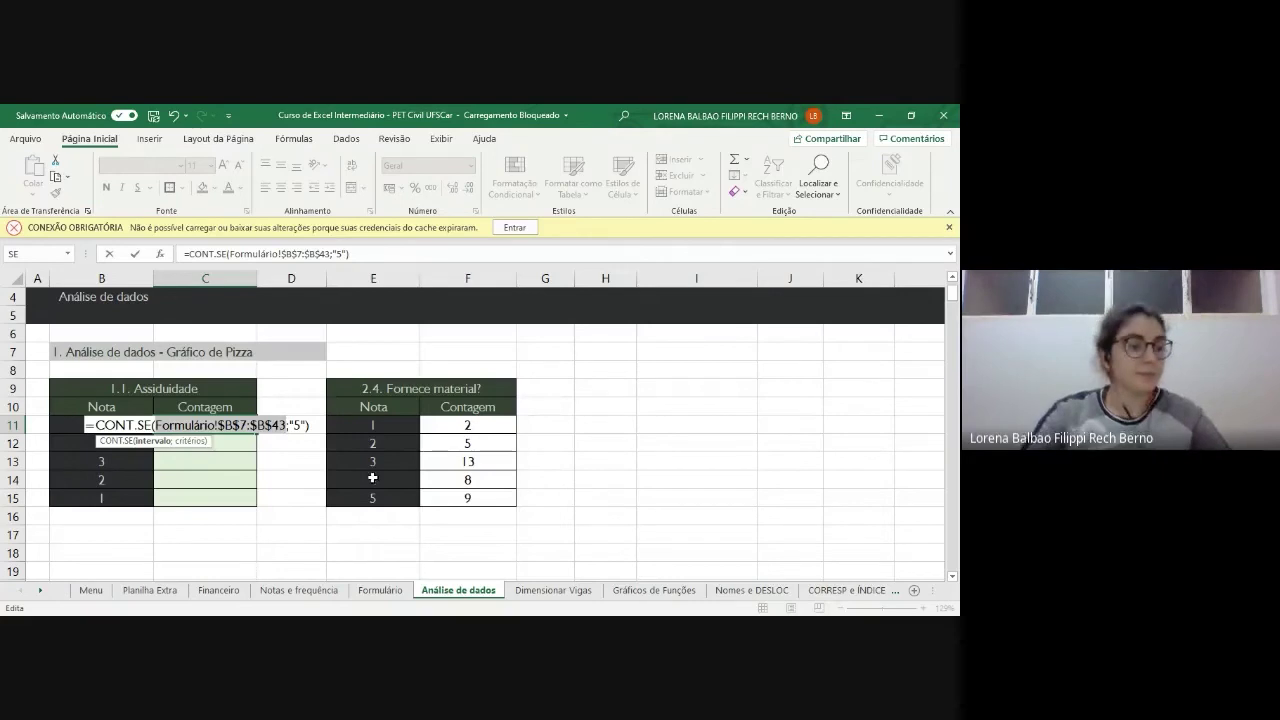
click(220, 421)
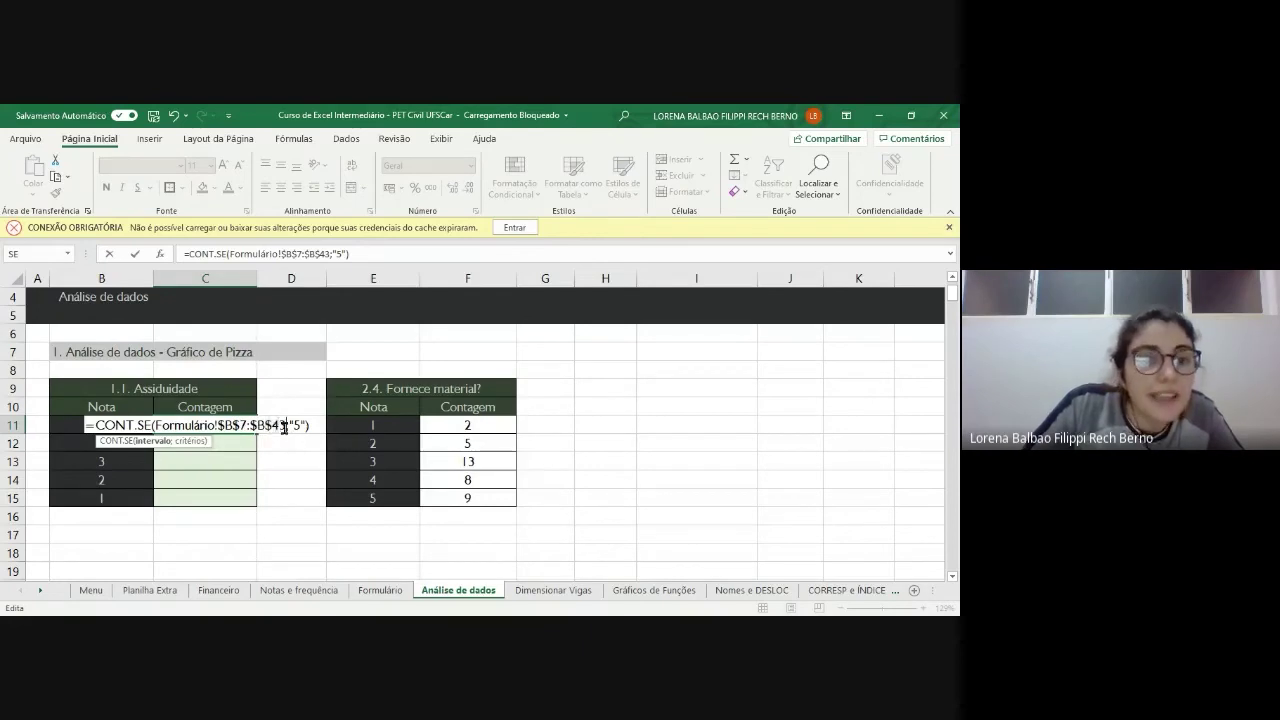
drag(155, 427, 261, 427)
text())
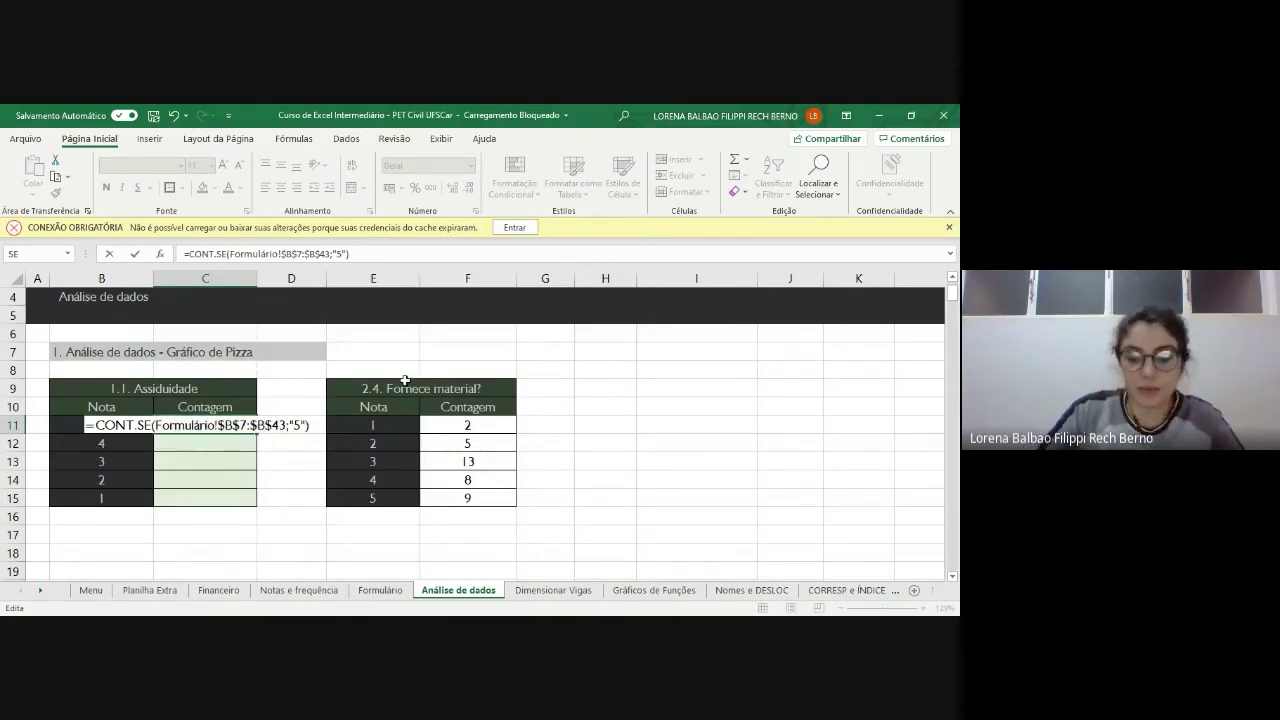
key(Return)
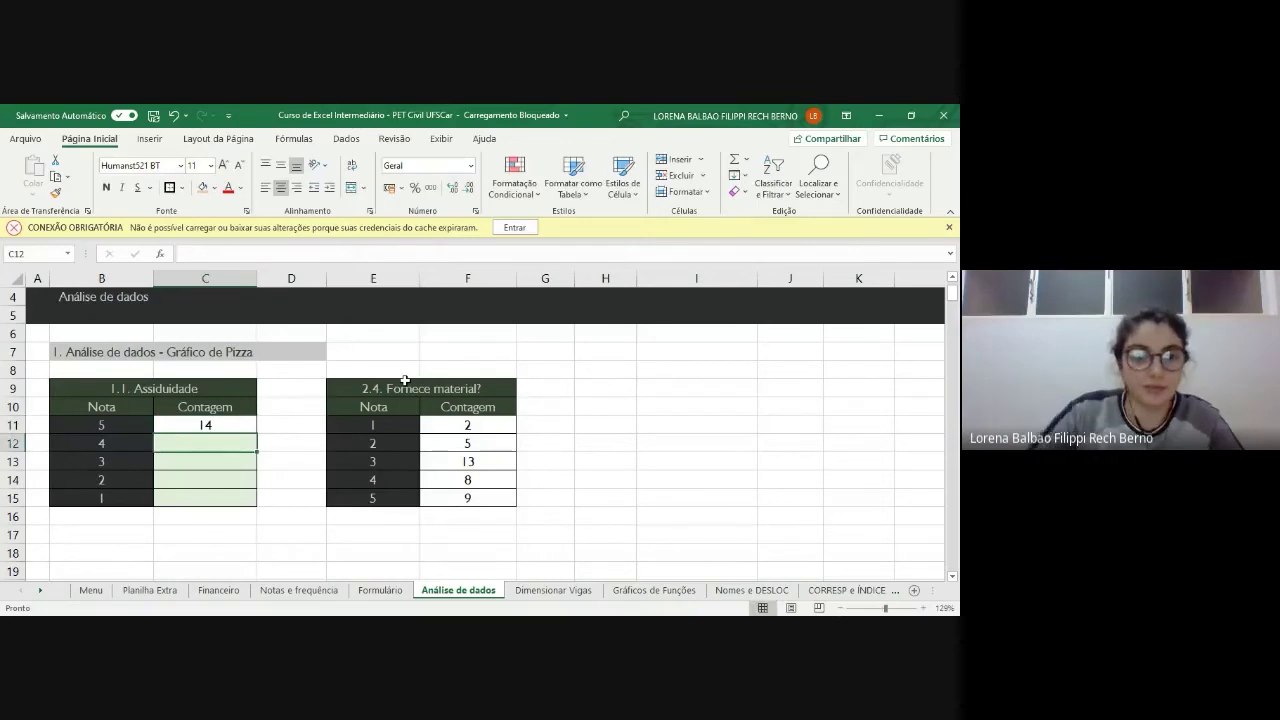
click(232, 424)
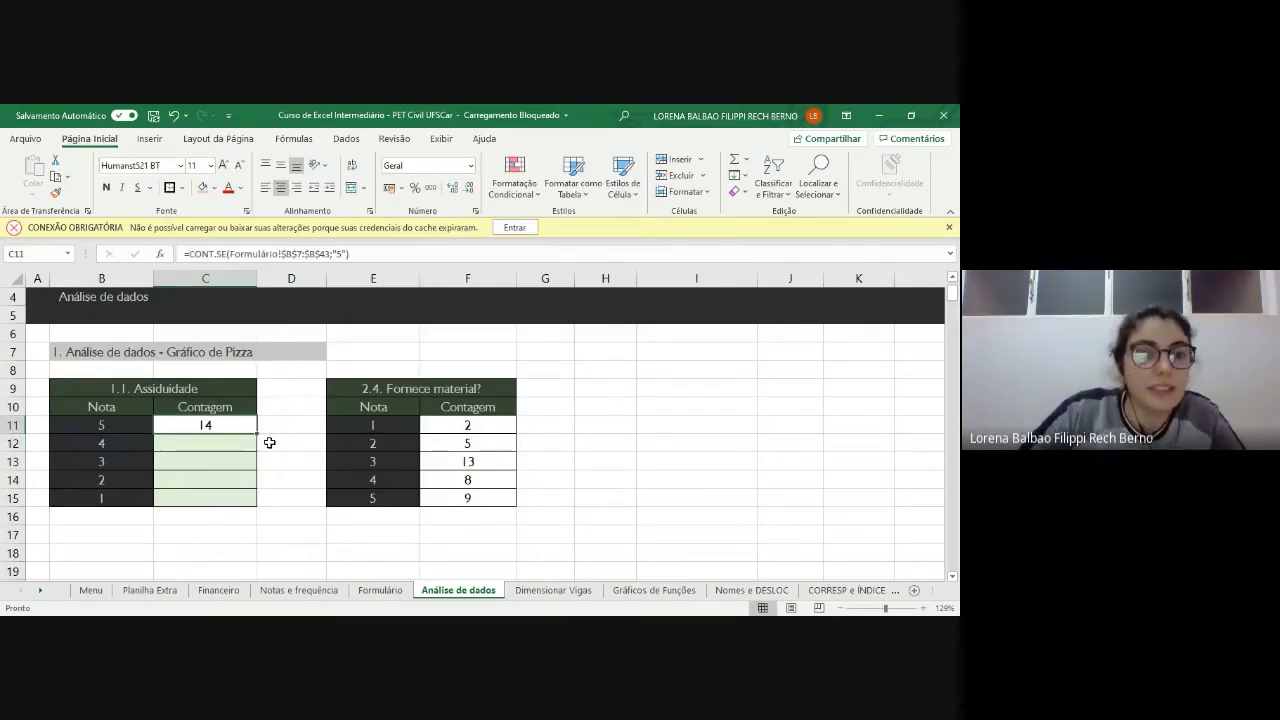
- Review the fixed criterion "5" in the C11 formula against the next grade in the Nota column, without editing
double_click(208, 425)
drag(297, 424, 304, 424)
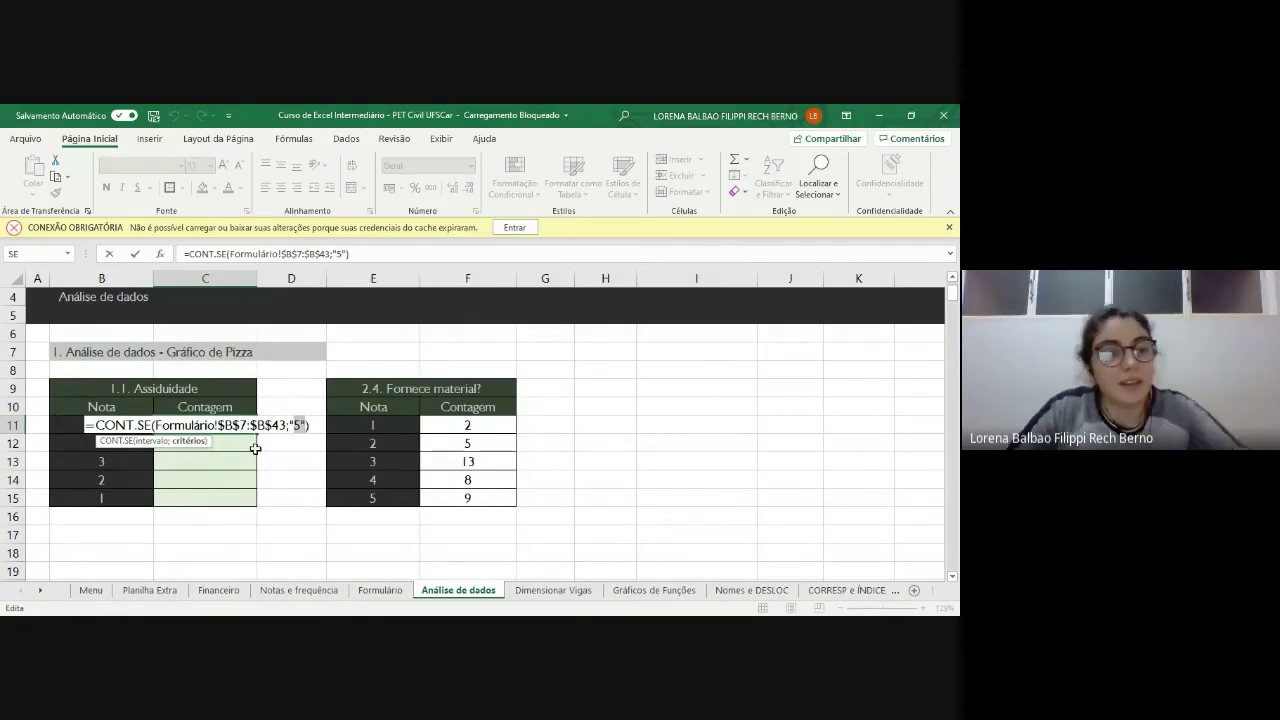
key(Return)
click(113, 448)
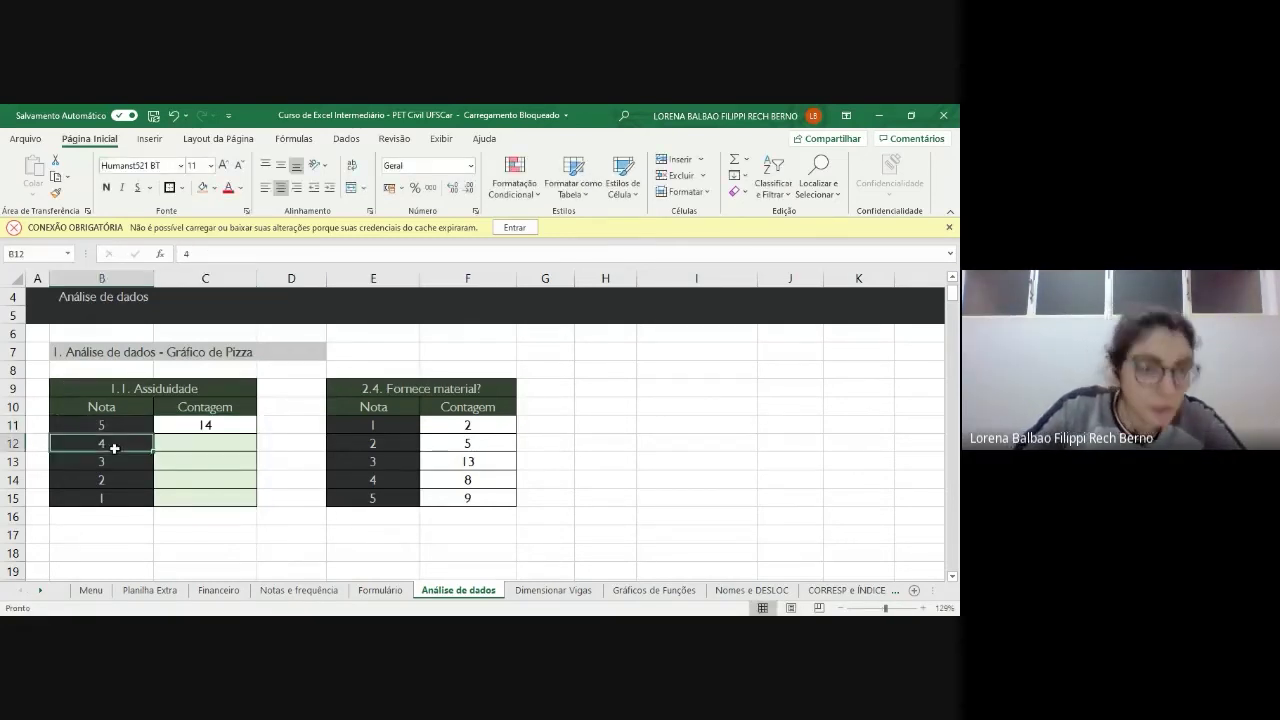
- Copy the C11 formula with its absolute range and criterion "5" down the Contagem column through C15
double_click(210, 424)
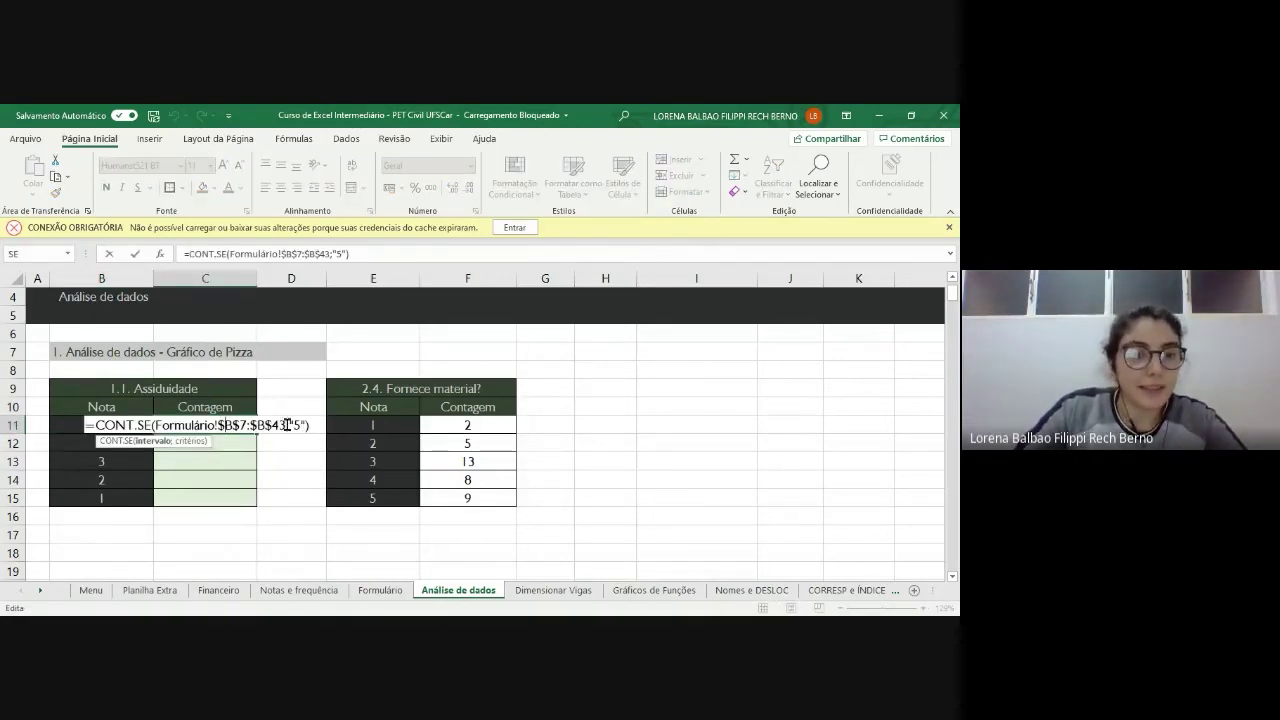
key(ctrl+Return)
drag(257, 432, 258, 505)
click(229, 445)
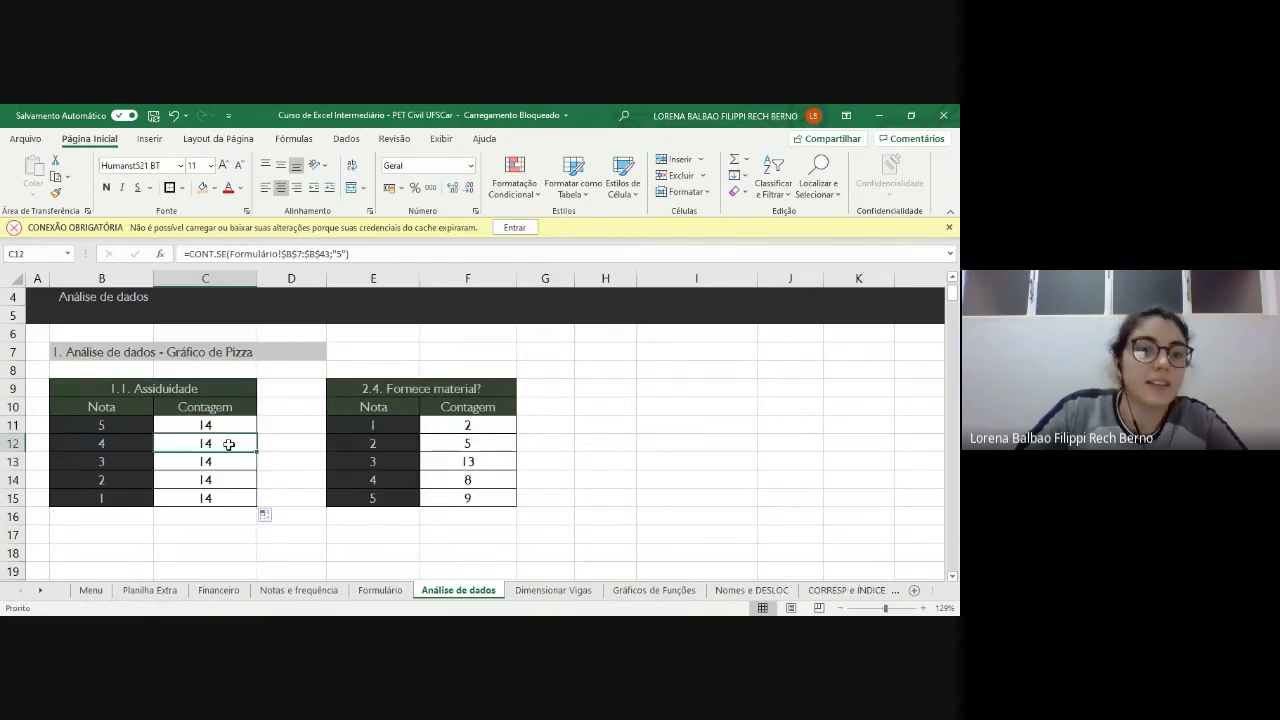
- Set the CONT.SE criterion to "4" in C12 and to "3" in C13
double_click(229, 445)
key(BackSpace)
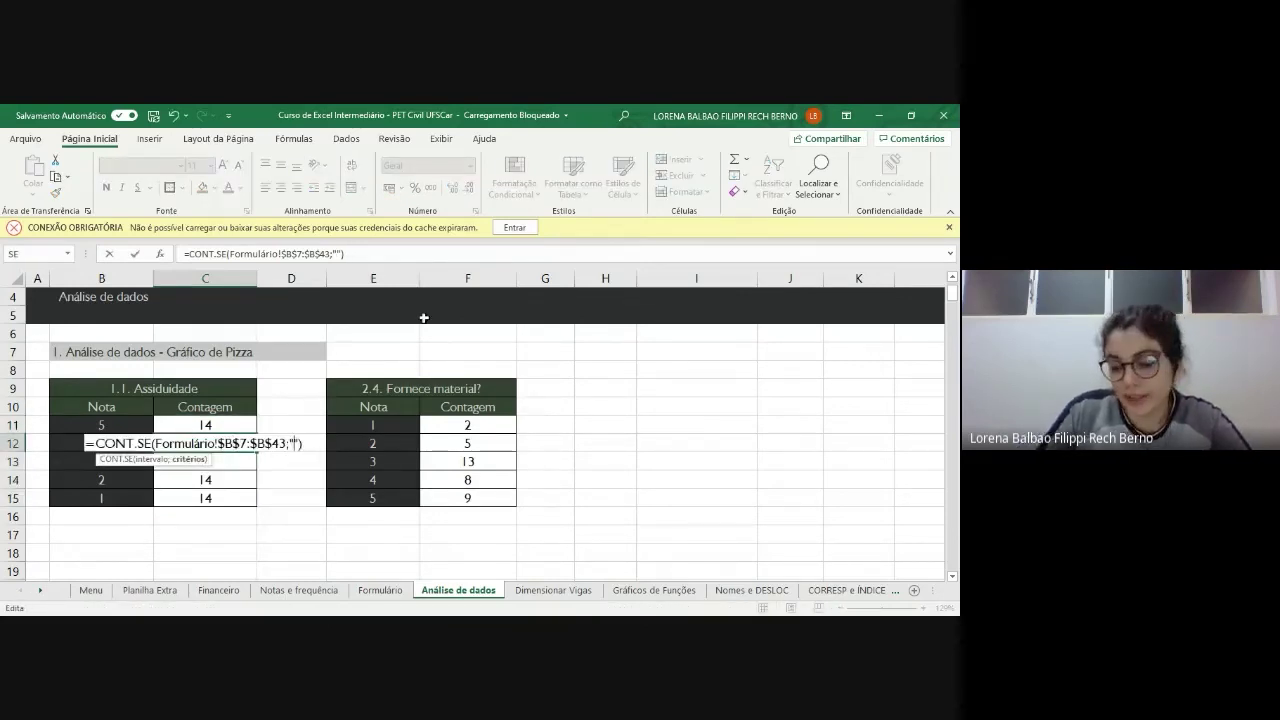
text(4)
key(Return)
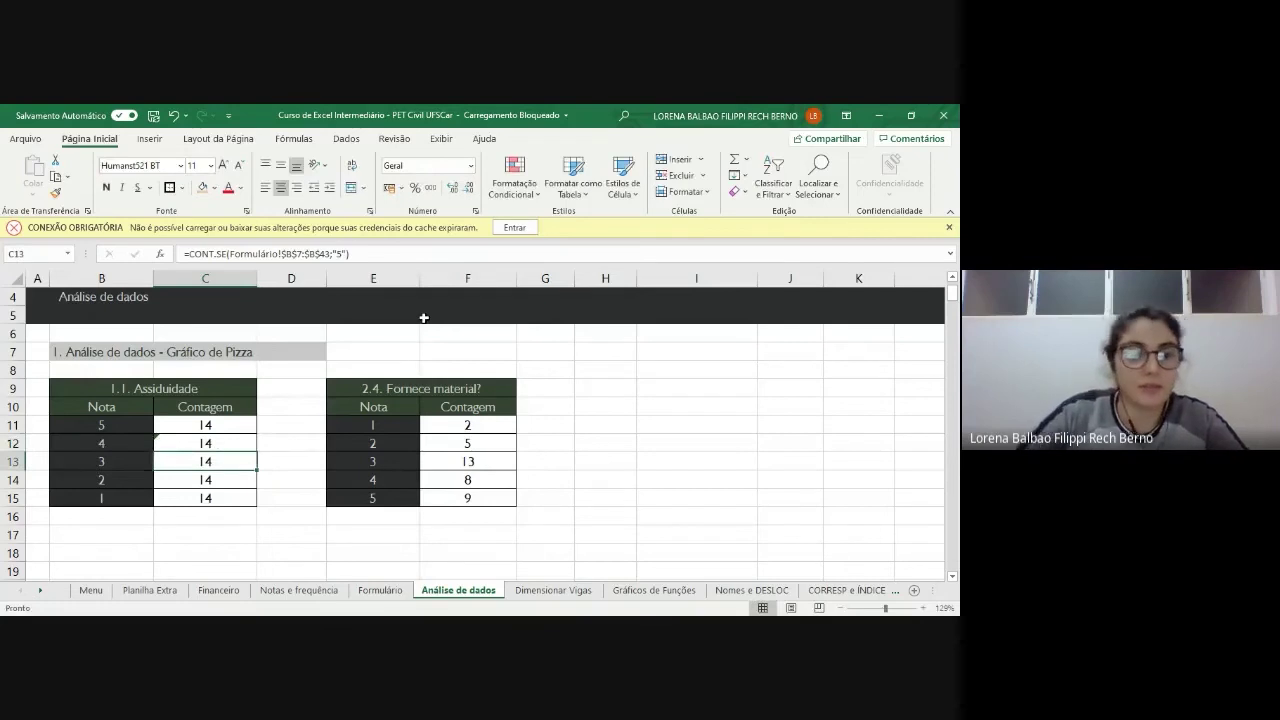
double_click(229, 461)
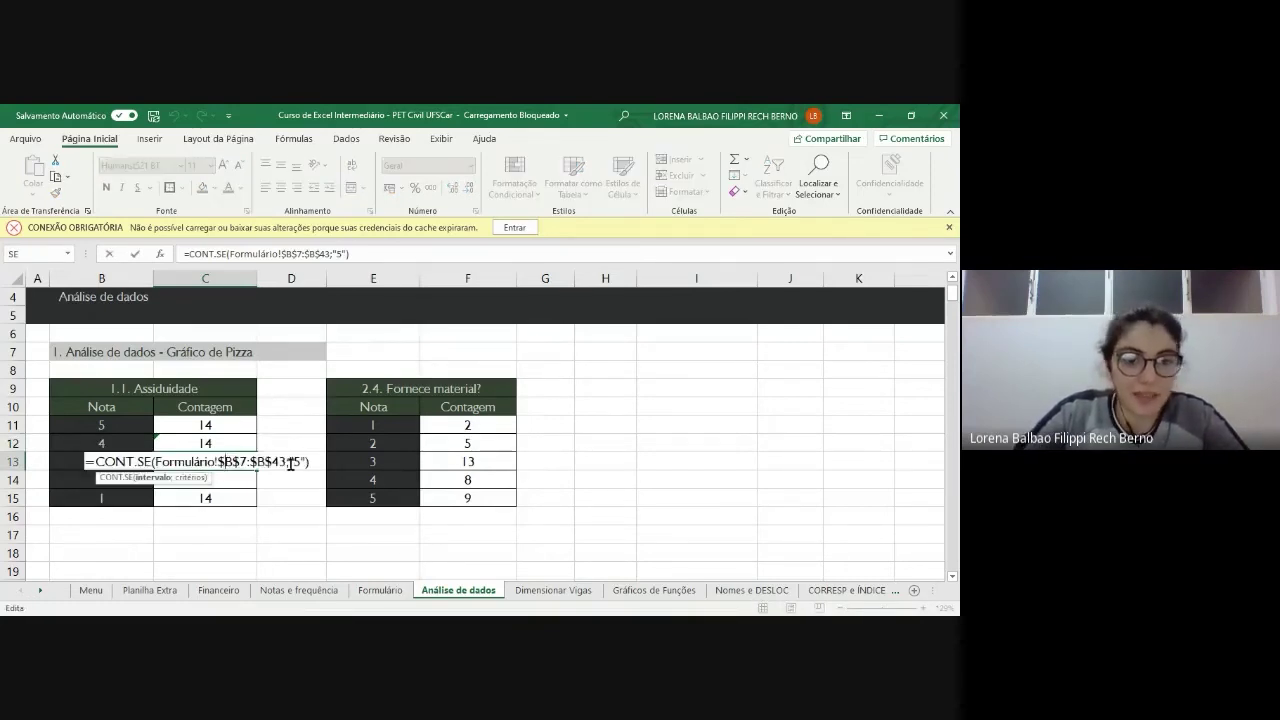
key(BackSpace)
text(3)
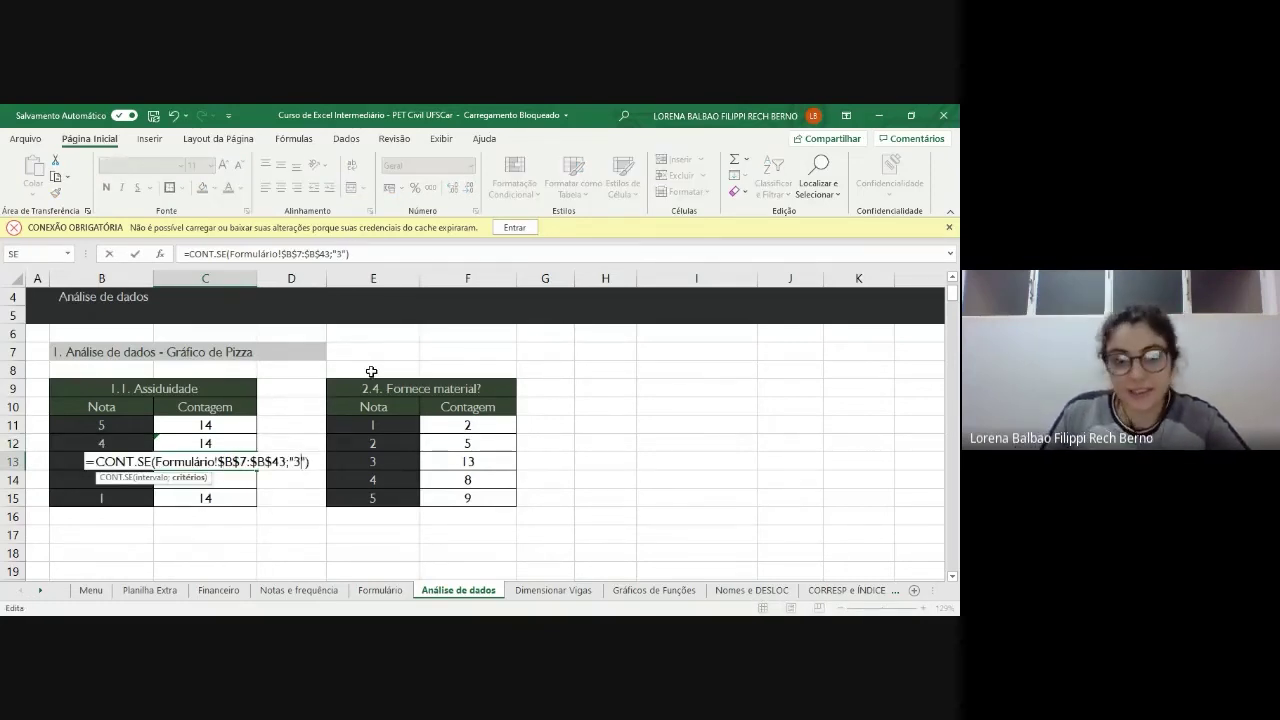
key(Return)
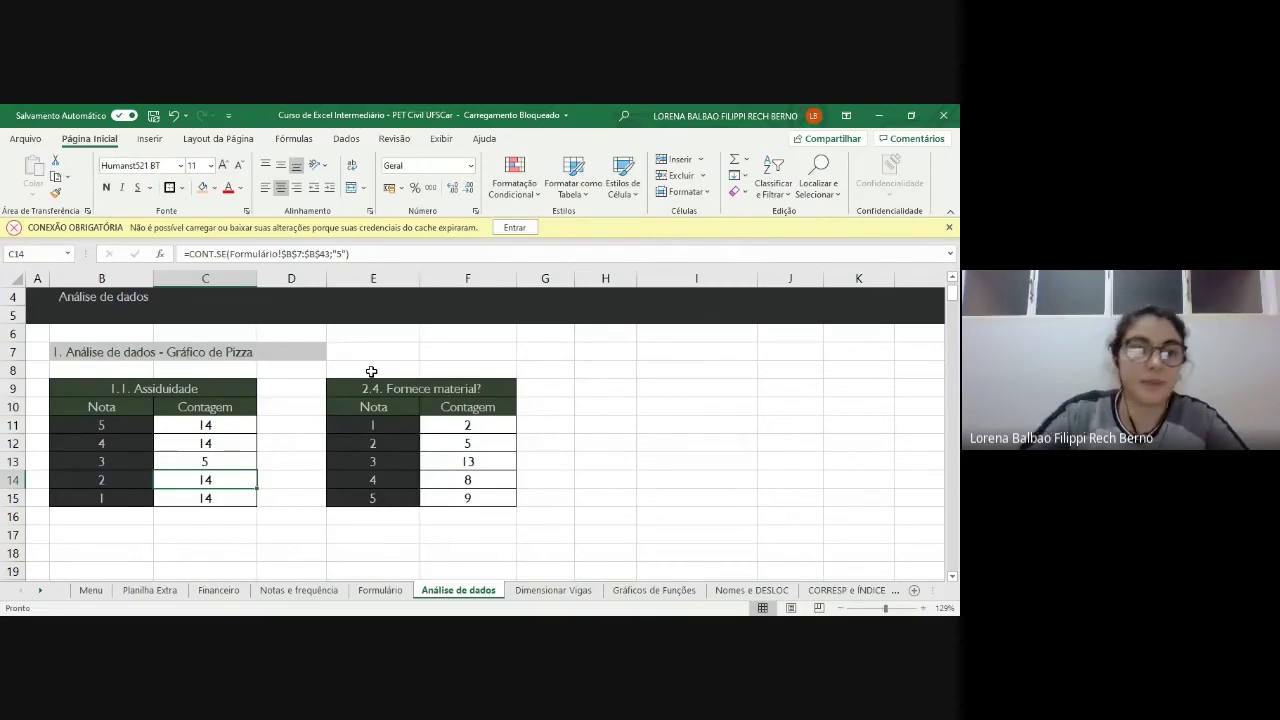
- Open C14's formula and cancel the edit, then undo the C13 and C12 criterion changes and the copy down Contagem
double_click(224, 482)
click(298, 480)
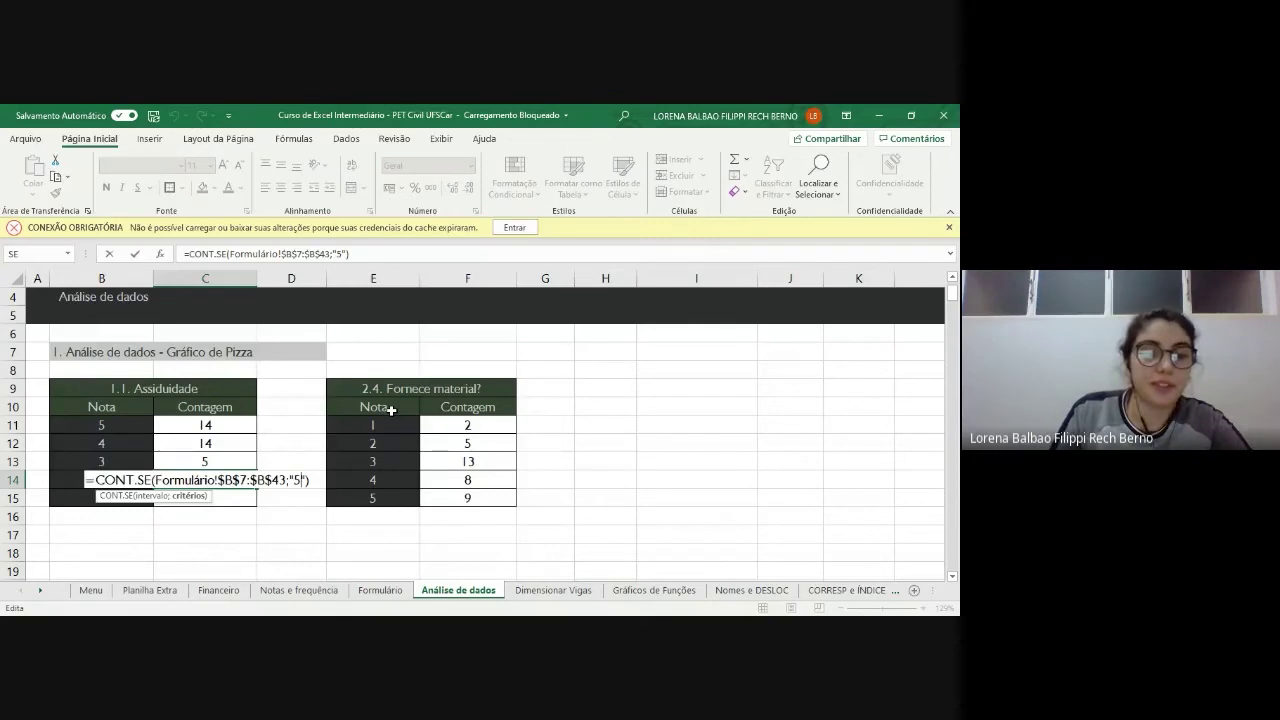
key(Escape)
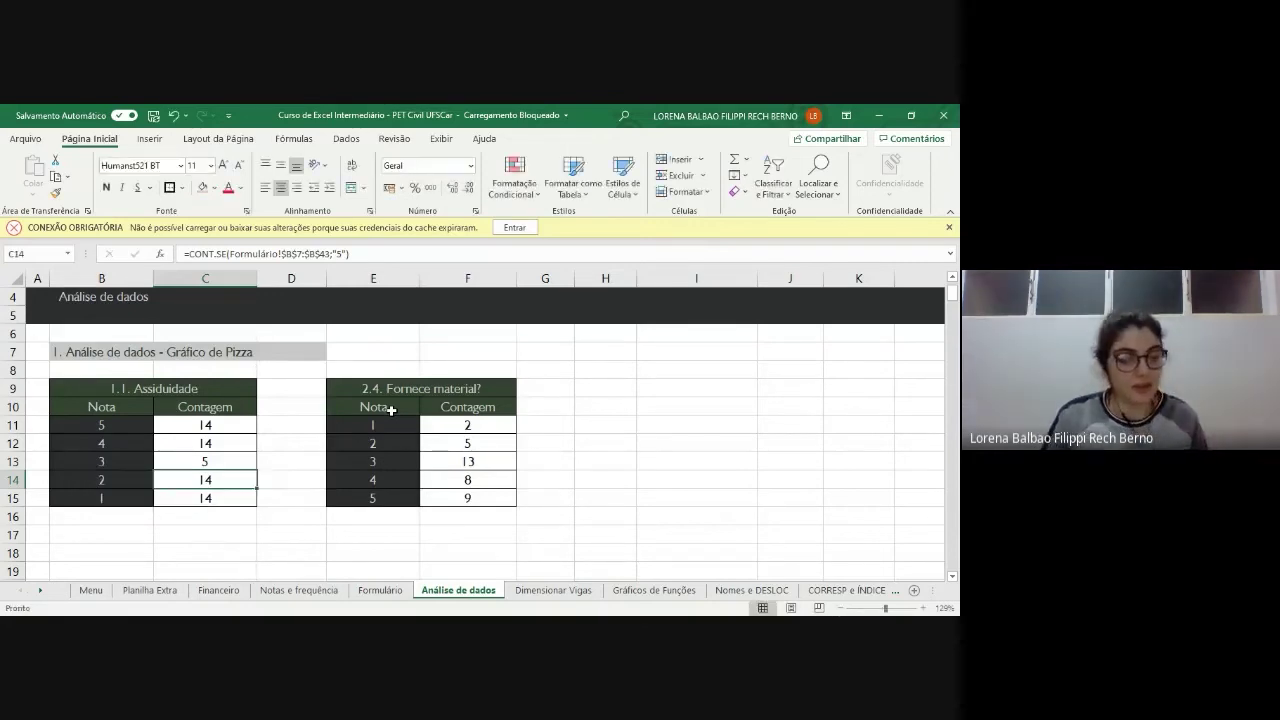
key(ctrl+z)
key(ctrl+z)
key(ctrl+z)
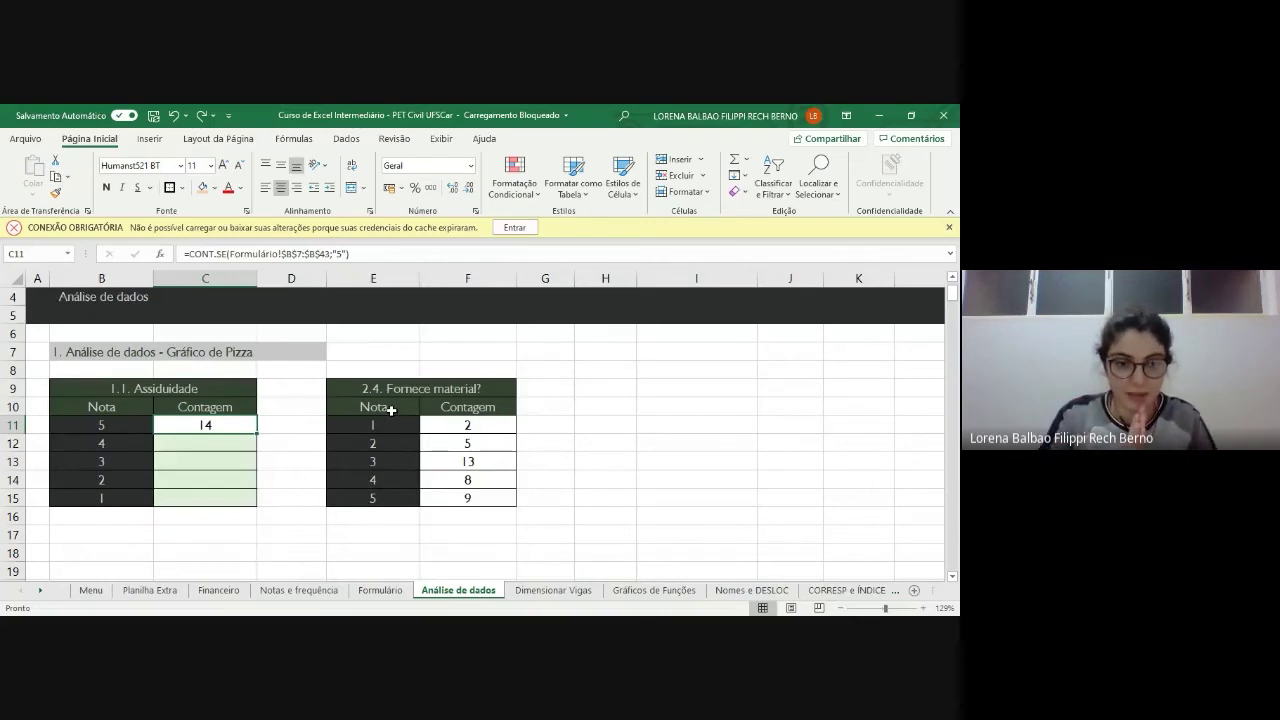
- Replace the typed criterion in C11 with the grade cell reference, giving =CONT.SE(Formulário!$B$7:$B$43;B11)
double_click(222, 424)
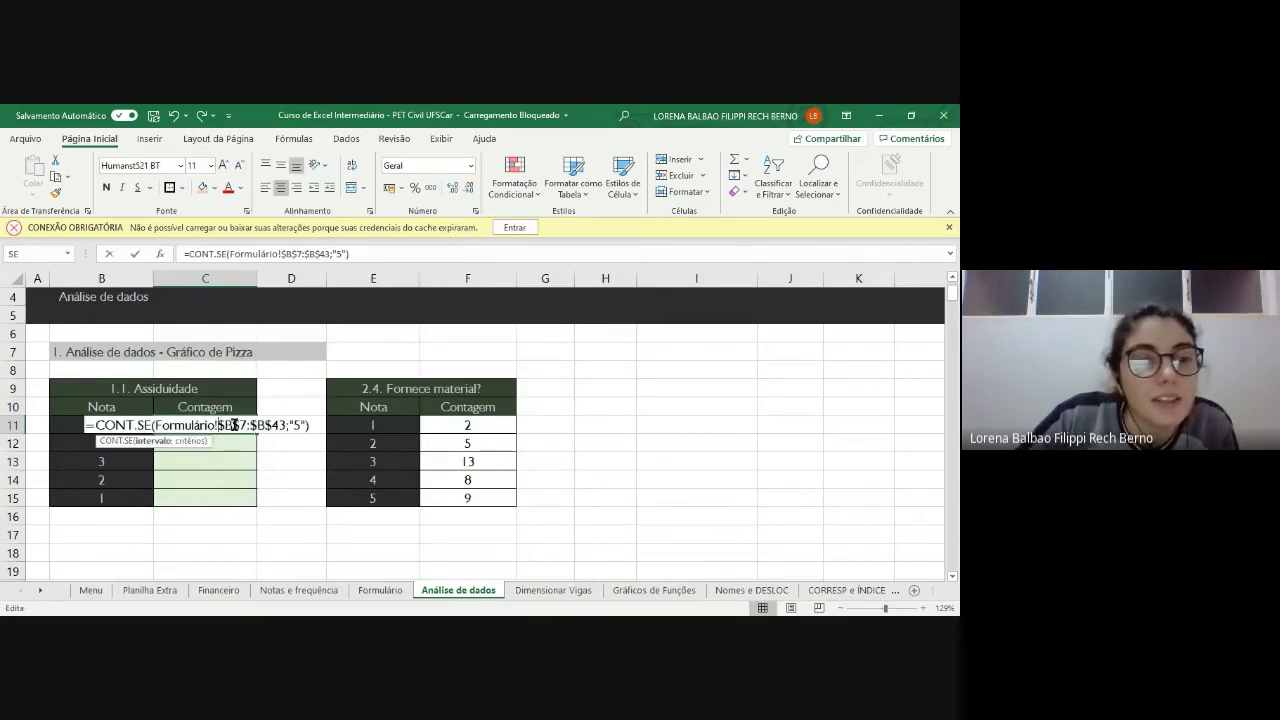
click(297, 425)
key(BackSpace)
key(BackSpace)
key(BackSpace)
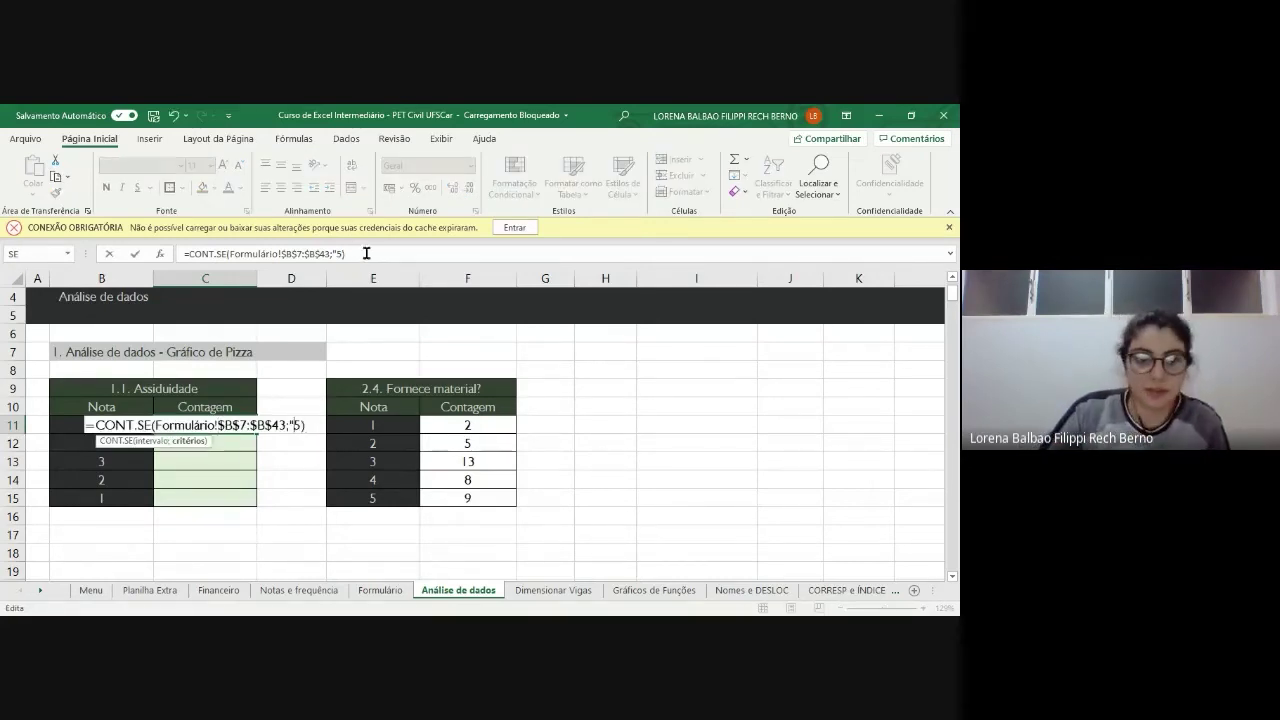
click(64, 424)
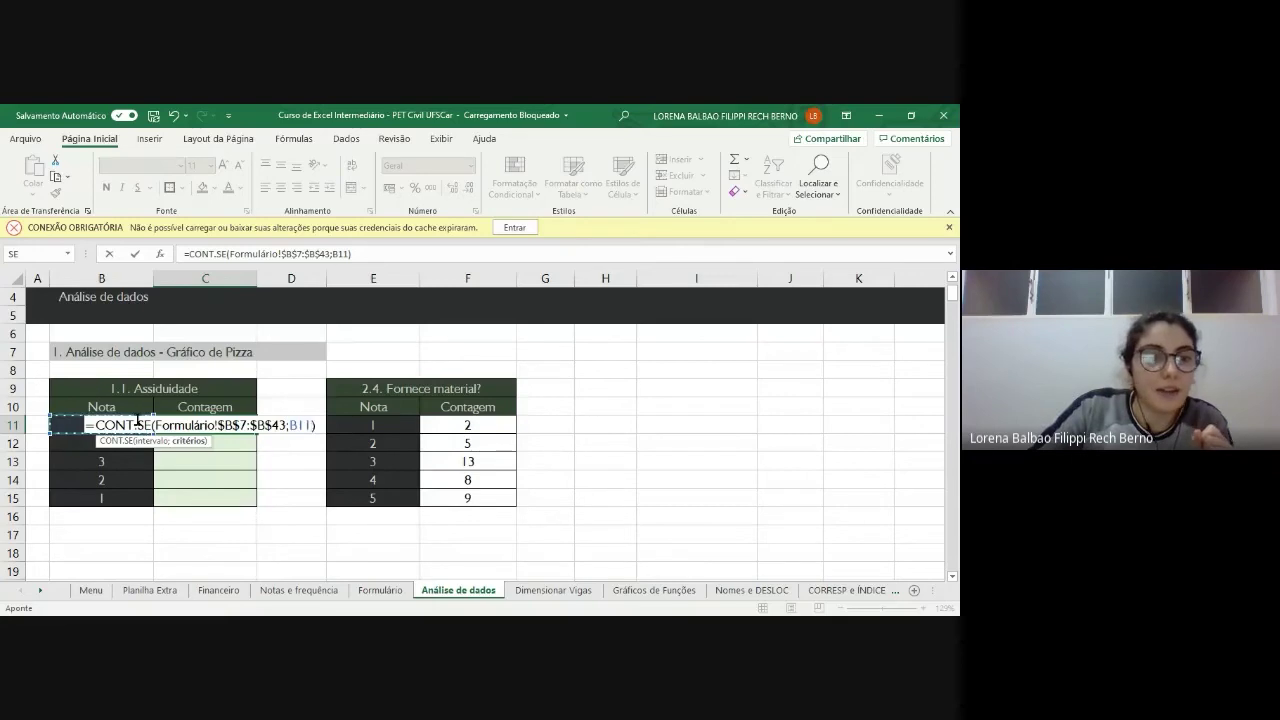
key(ctrl+Return)
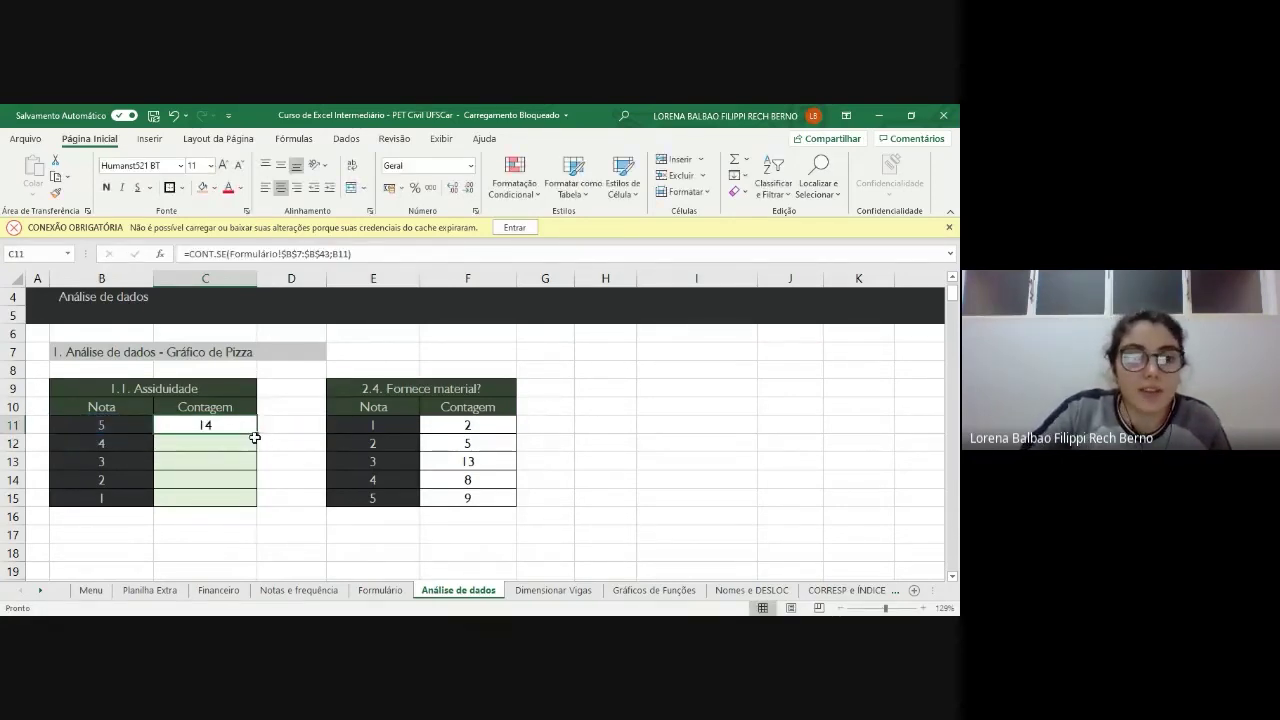
- Copy the C11 formula with criterion B11 down the Contagem column through C15 and check the copied reference in C12
mouse_move(258, 434)
mouse_down()
mouse_move(257, 500)
mouse_move(254, 431)
mouse_up()
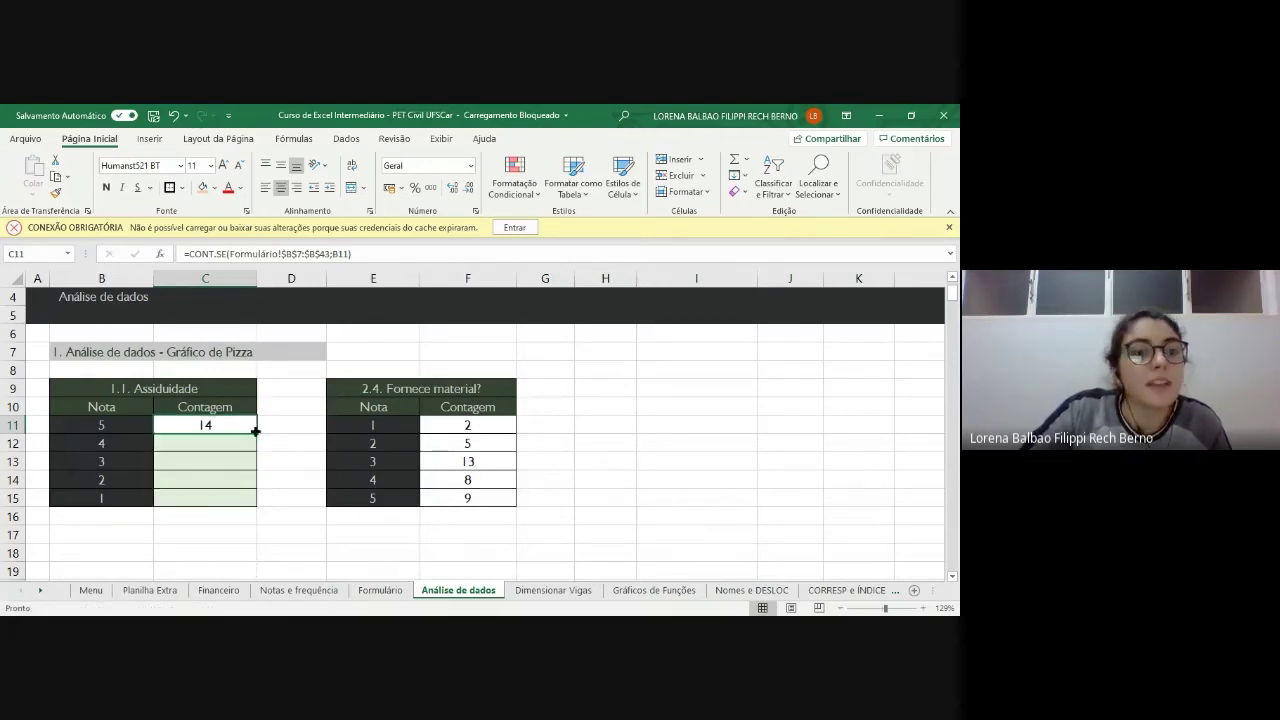
click(118, 443)
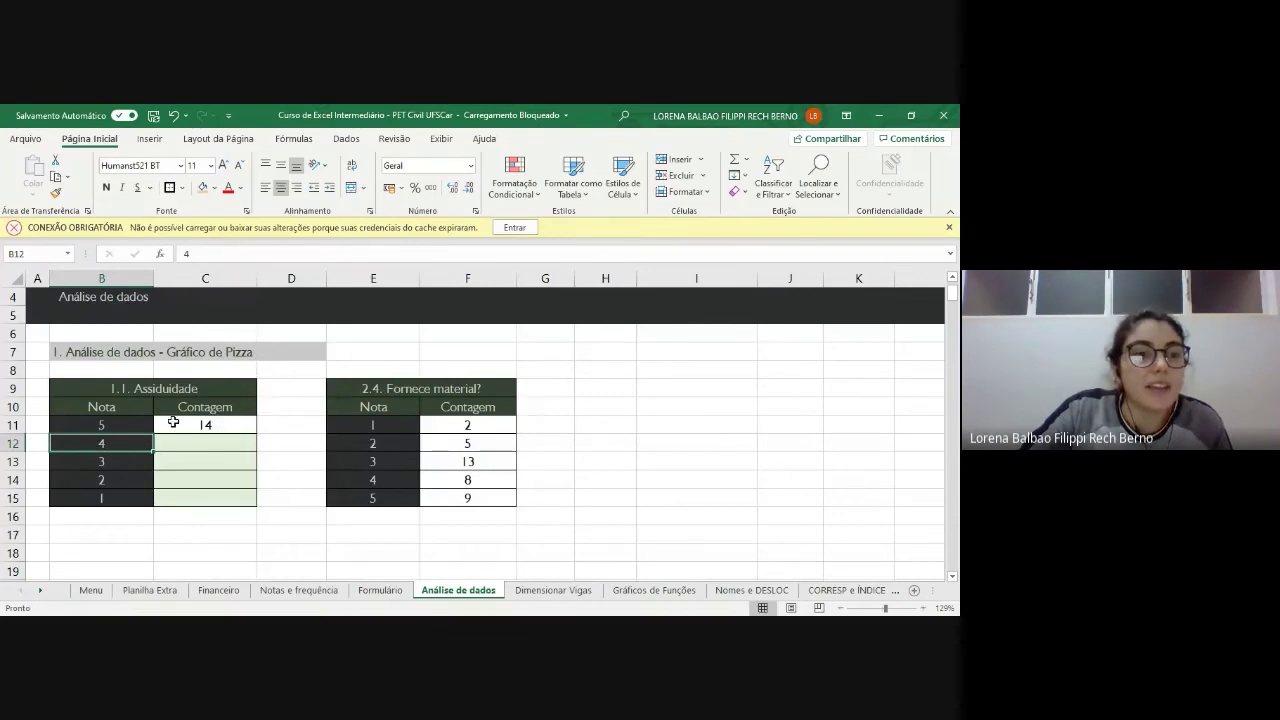
click(230, 425)
drag(257, 432, 258, 504)
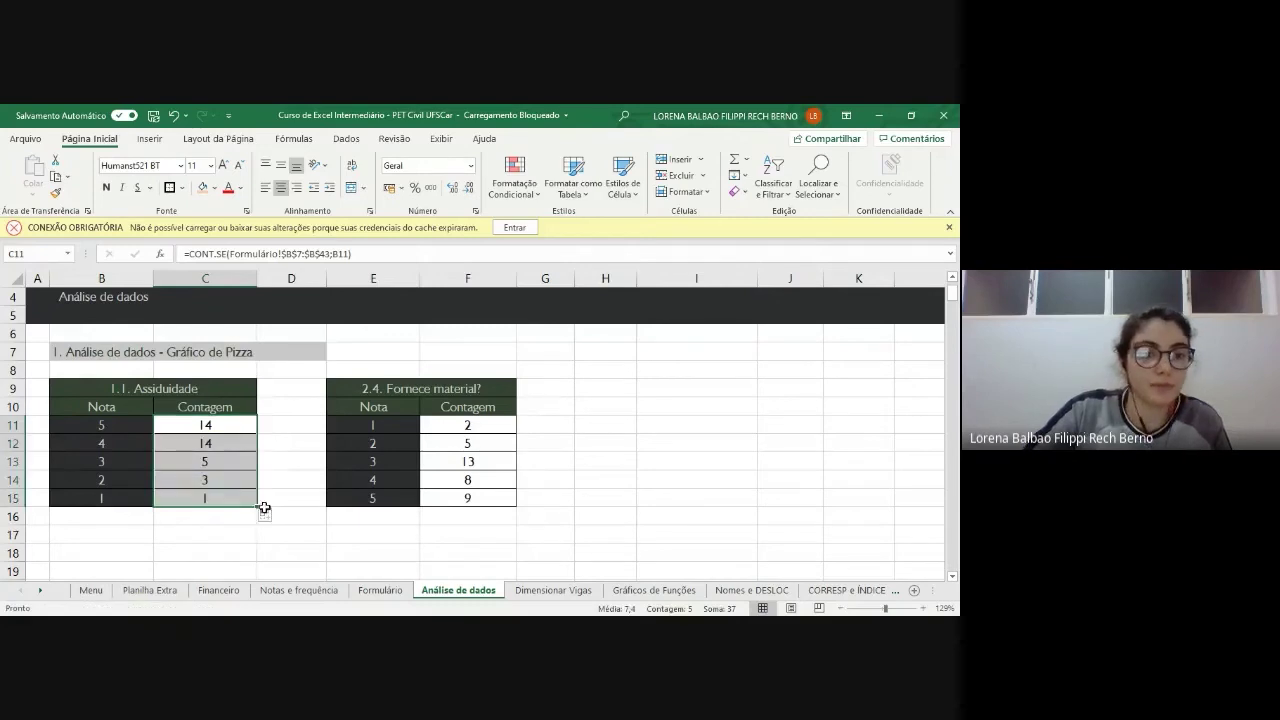
click(231, 447)
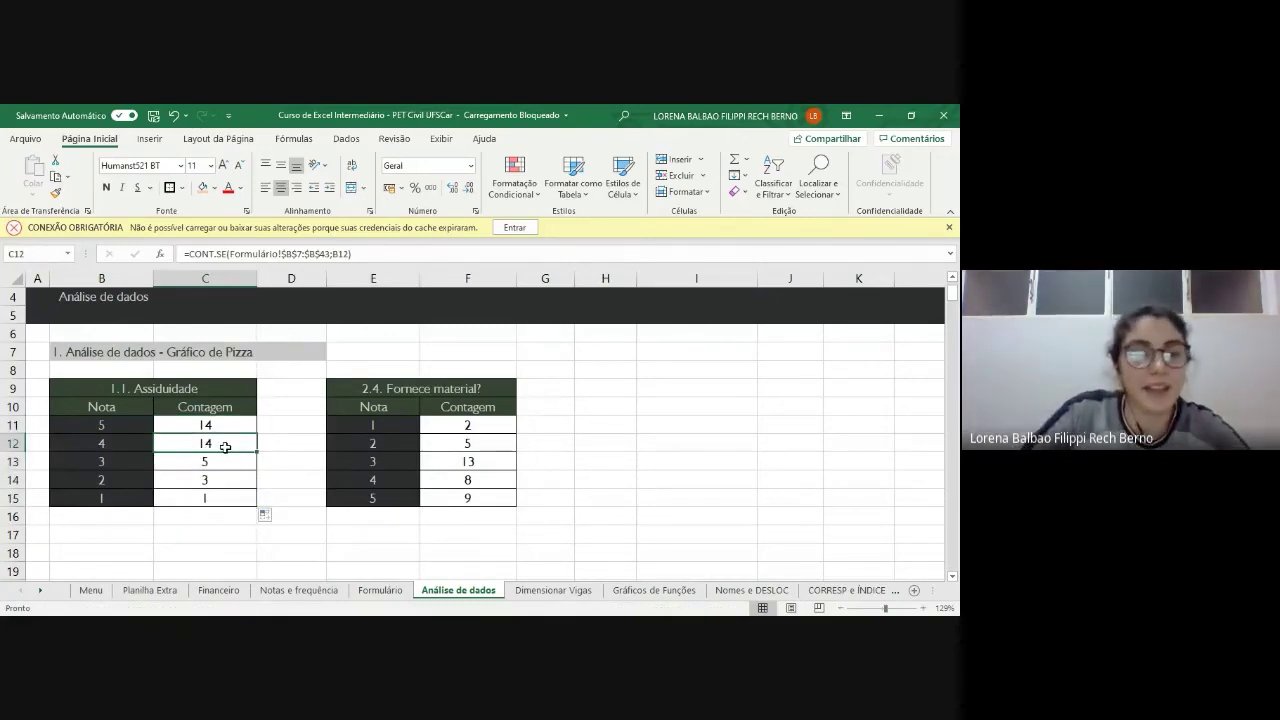
- Check the grade cell references in the CONT.SE formulas of C12 through C15, leaving each formula as it is
double_click(225, 447)
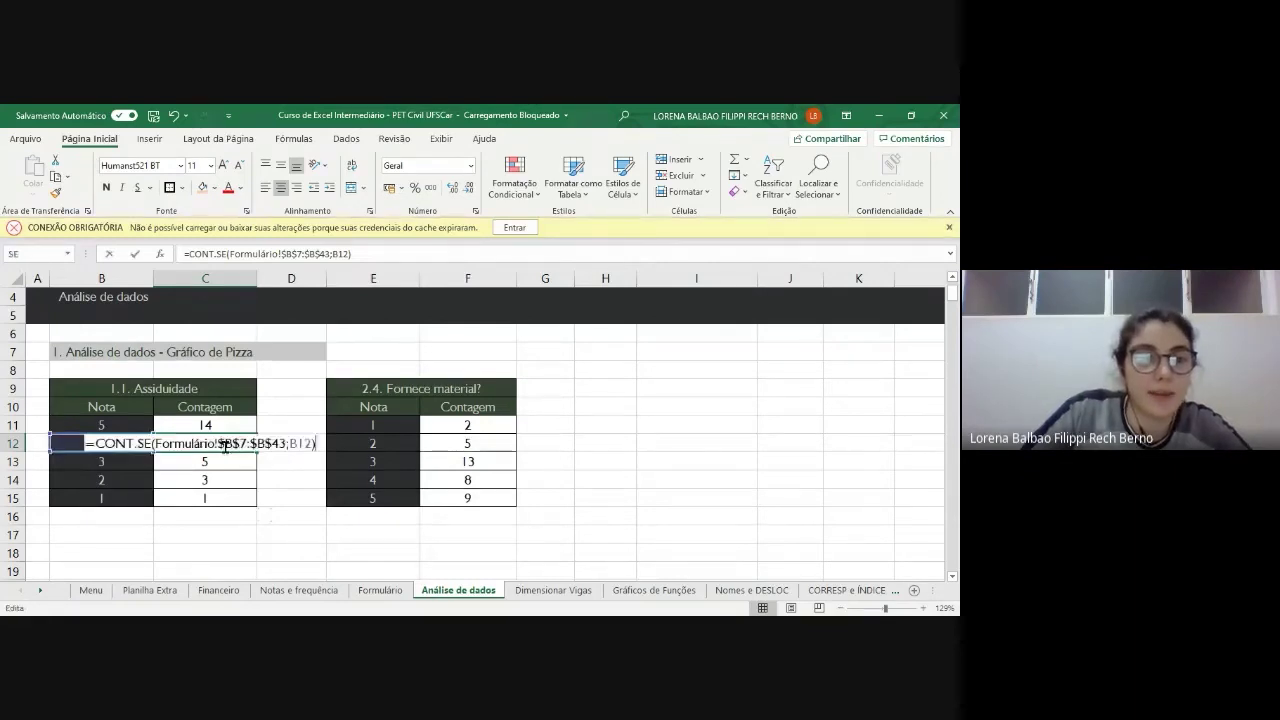
double_click(302, 444)
drag(155, 443, 314, 443)
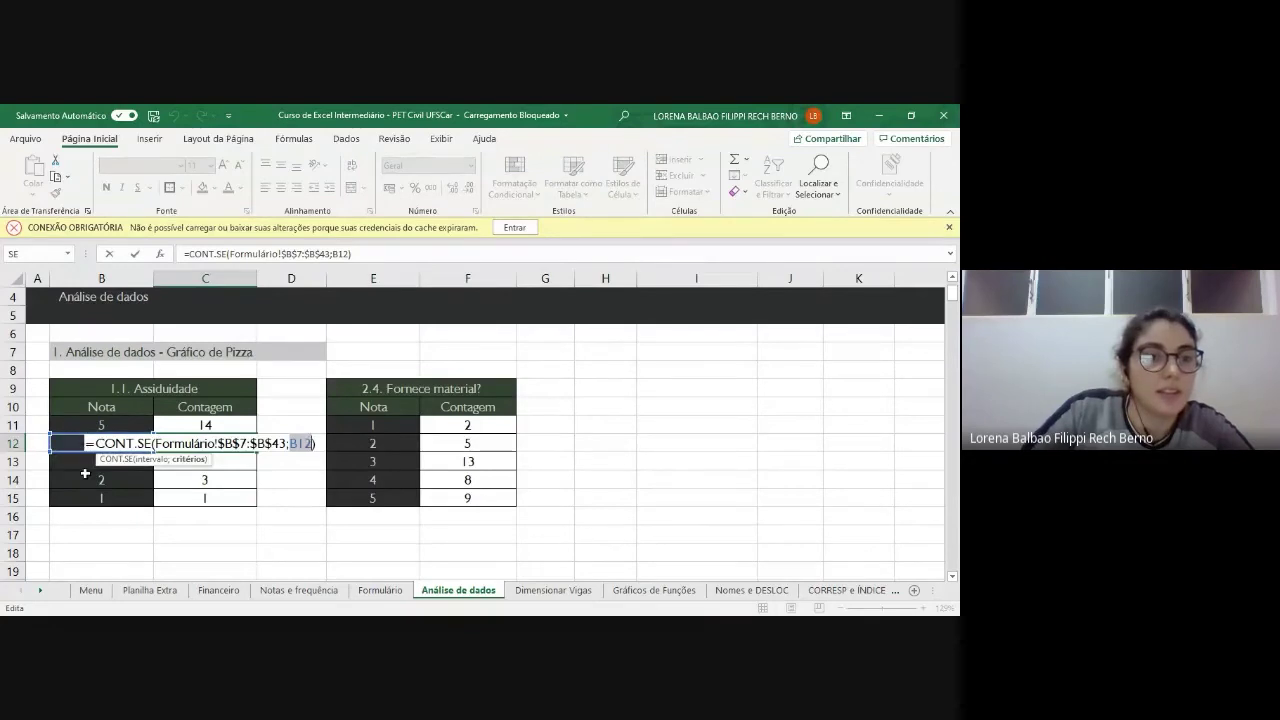
key(Return)
key(F2)
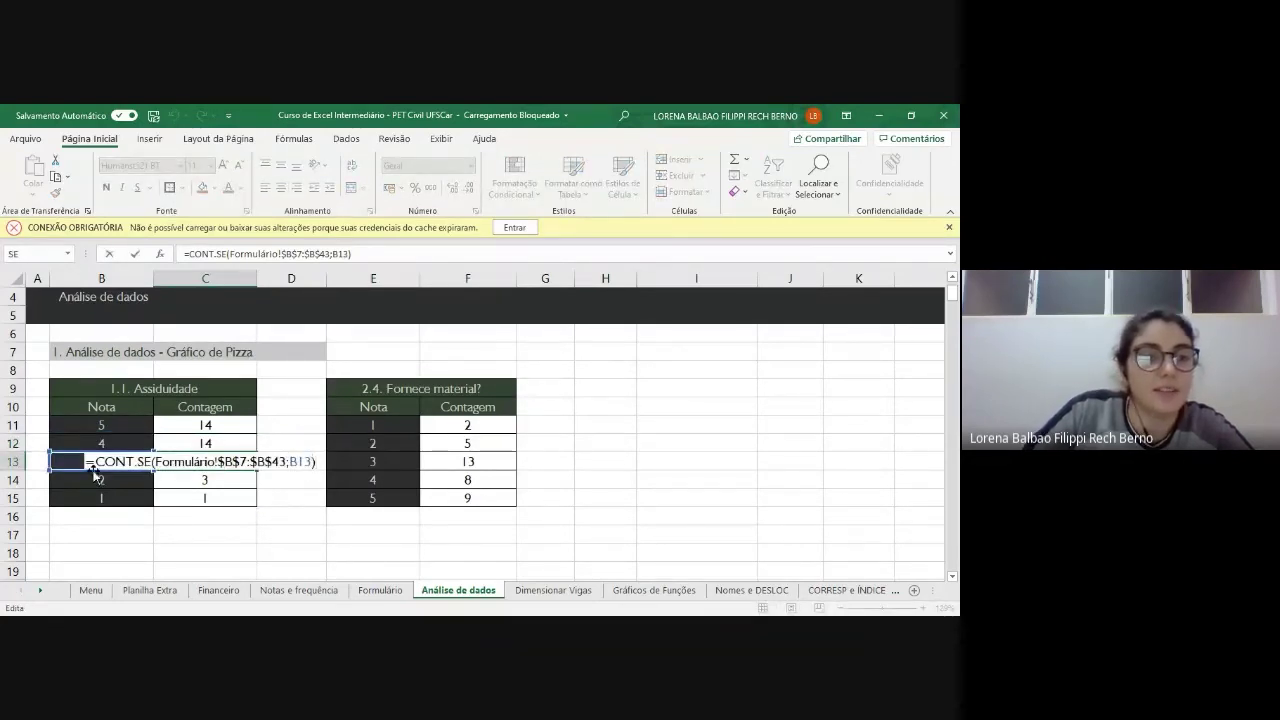
key(ctrl+Return)
click(215, 484)
key(F2)
key(Return)
key(F2)
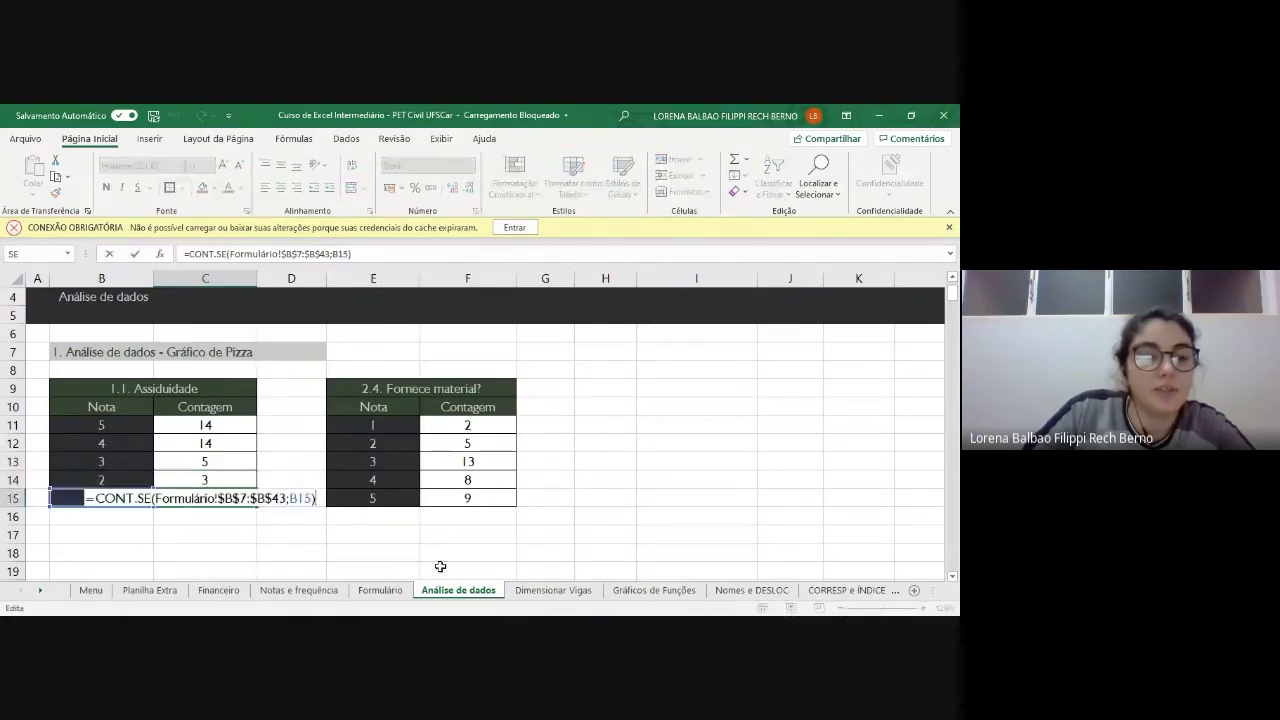
key(ctrl+Return)
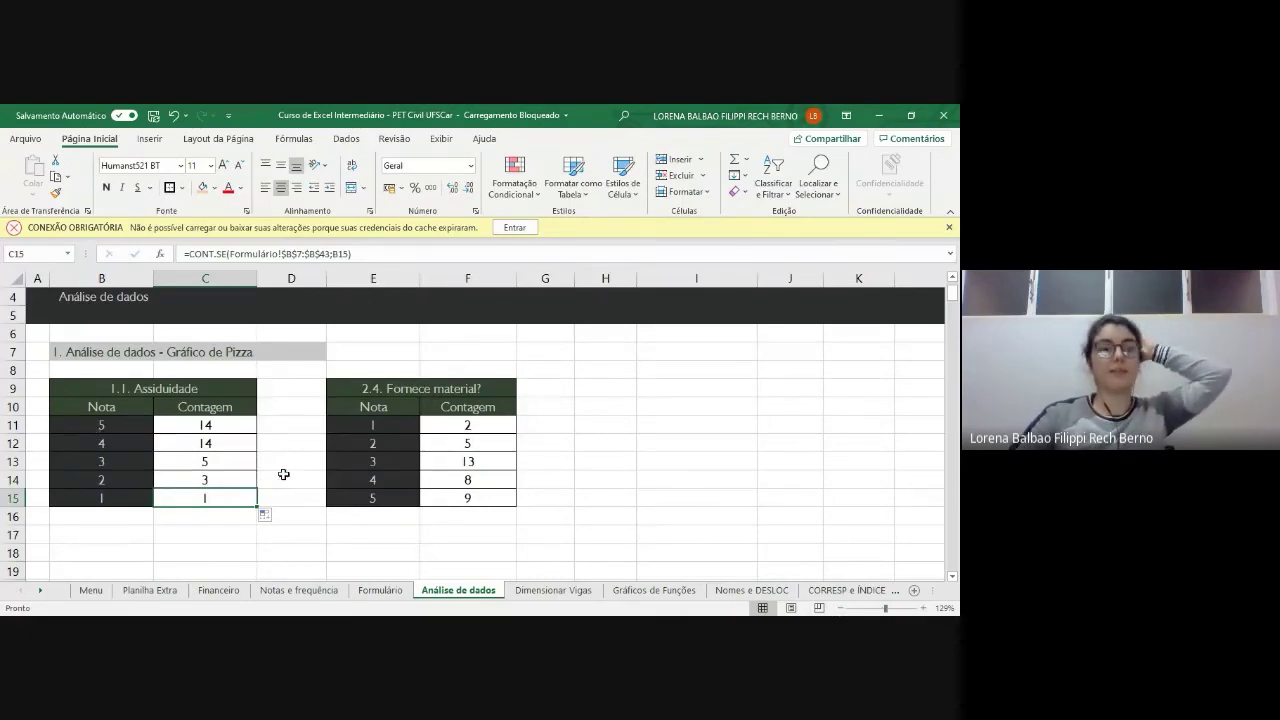
click(236, 408)
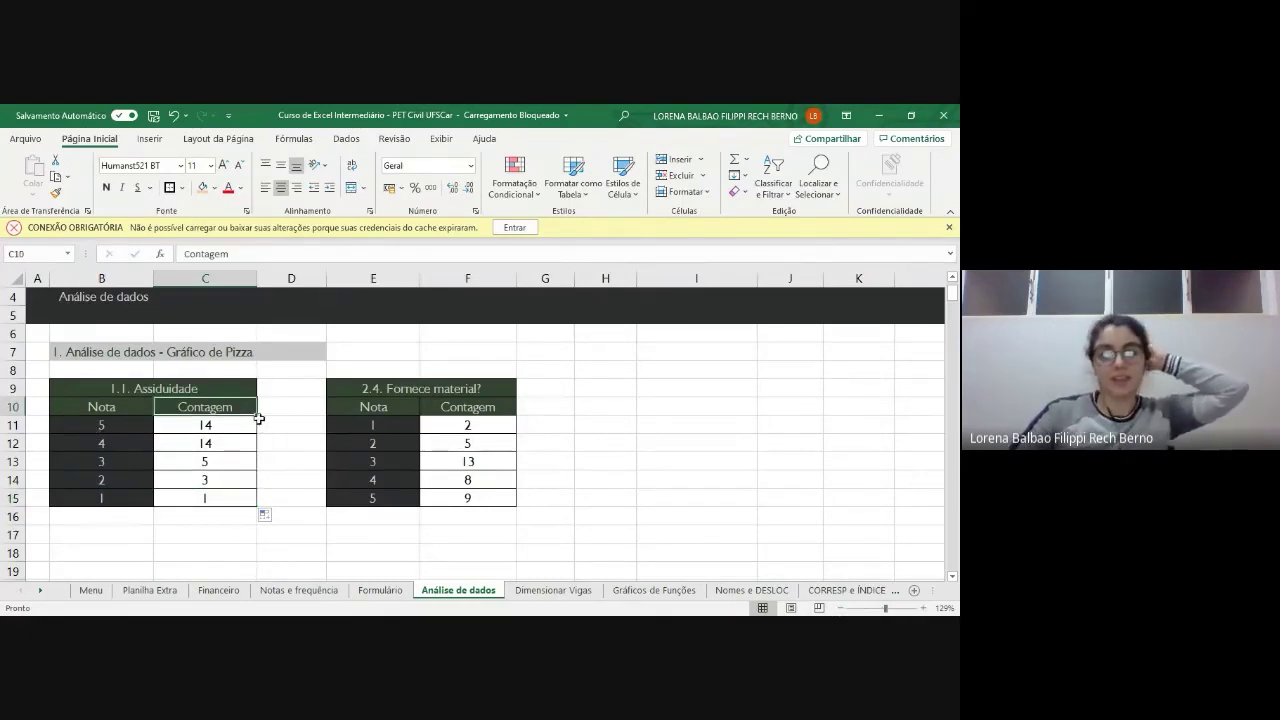
click(108, 410)
click(188, 388)
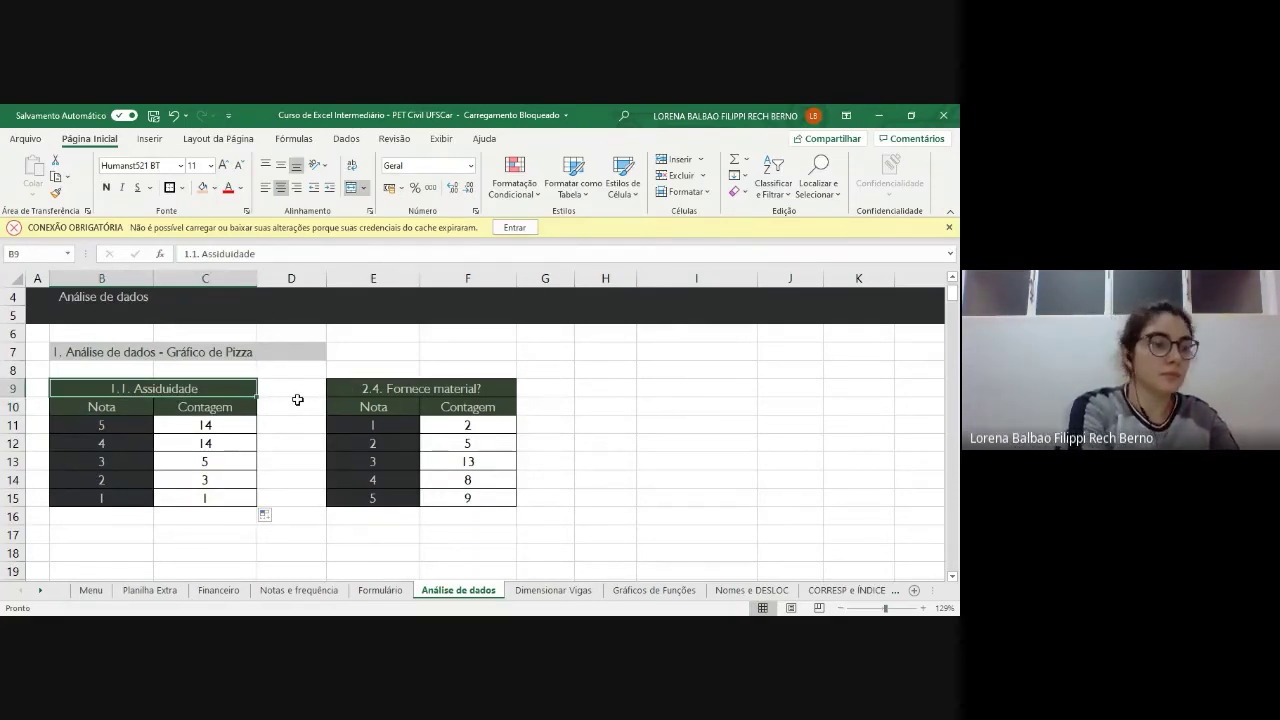
- Insert an empty 2D pie chart with the blank cell I13 selected, away from both tables
scroll(297, 400, down, 5)
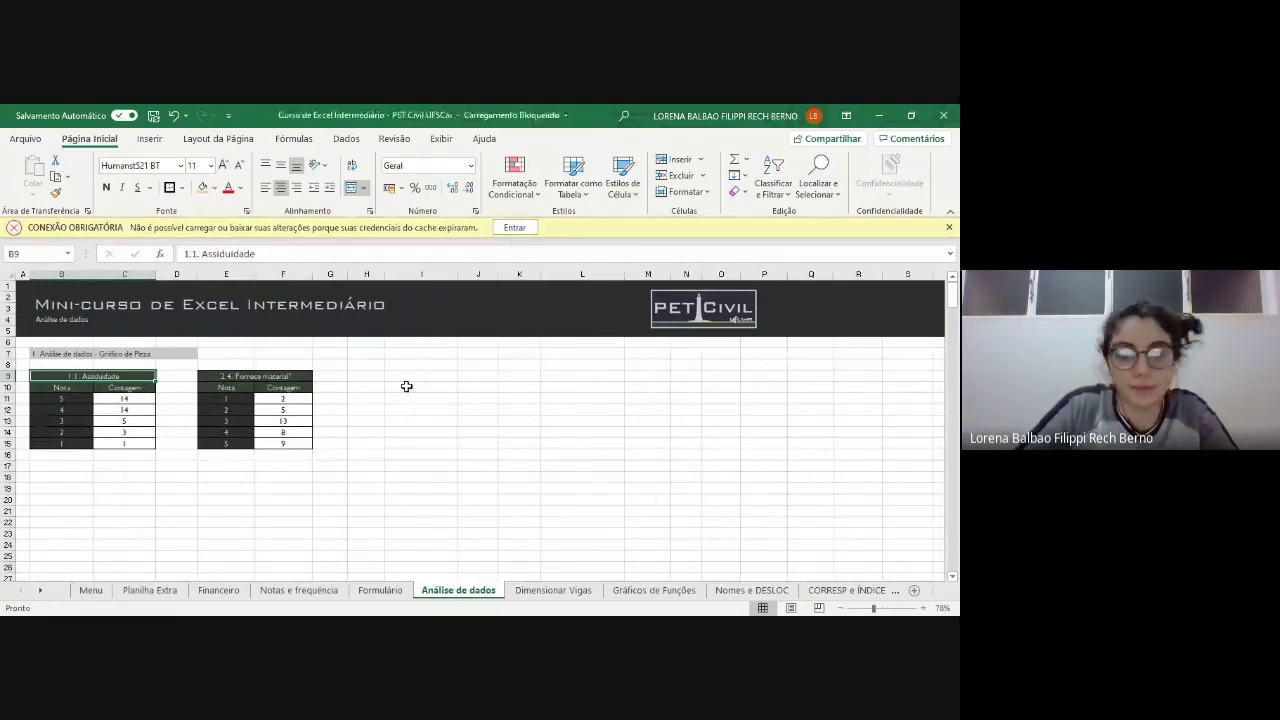
click(430, 420)
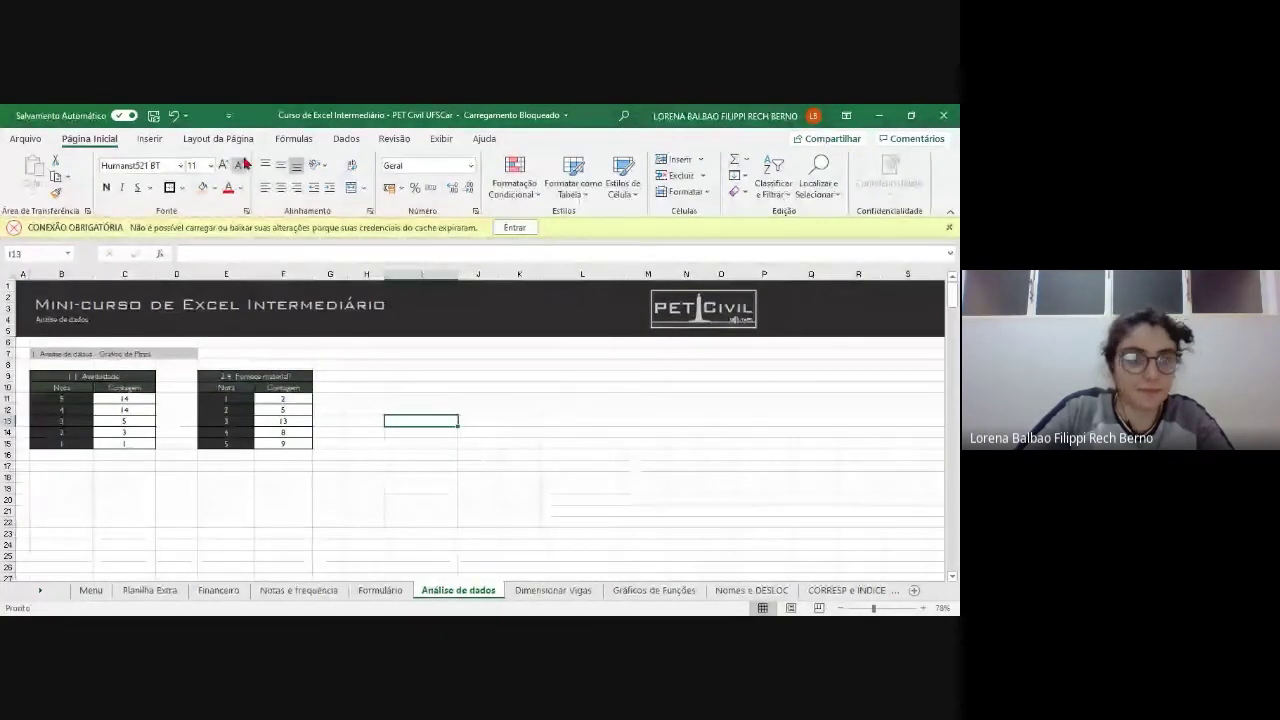
click(150, 140)
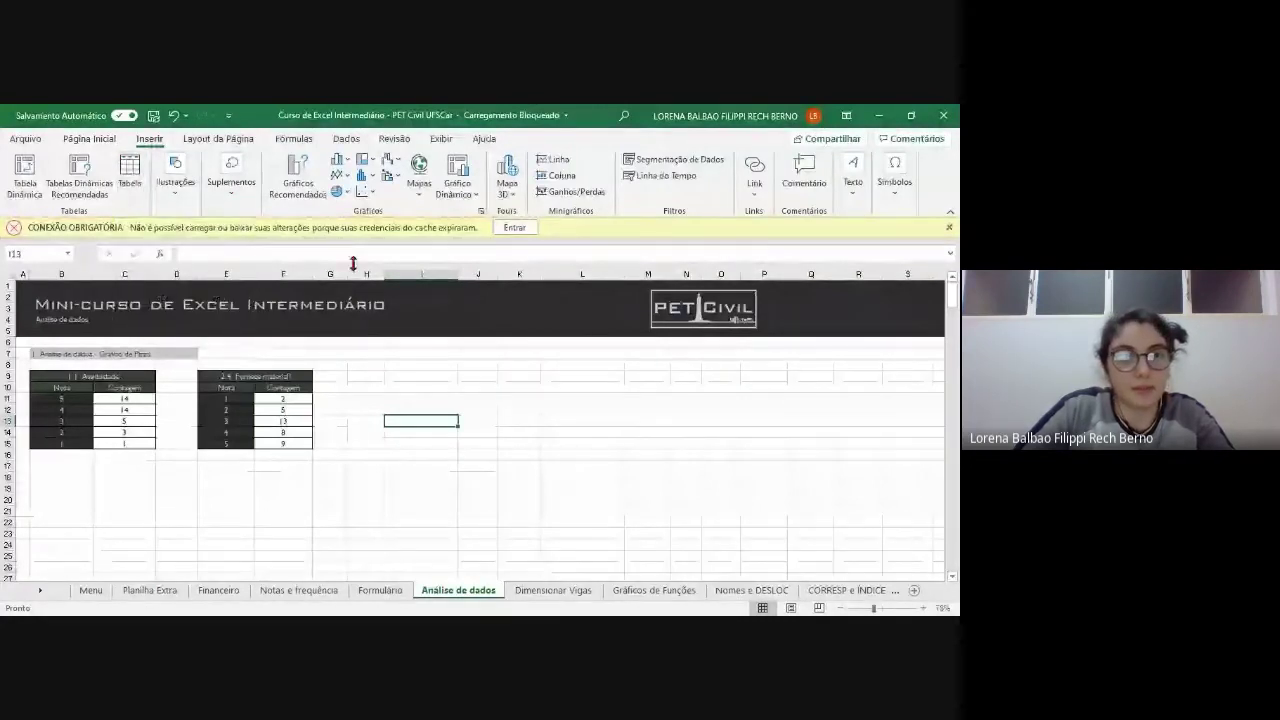
click(339, 191)
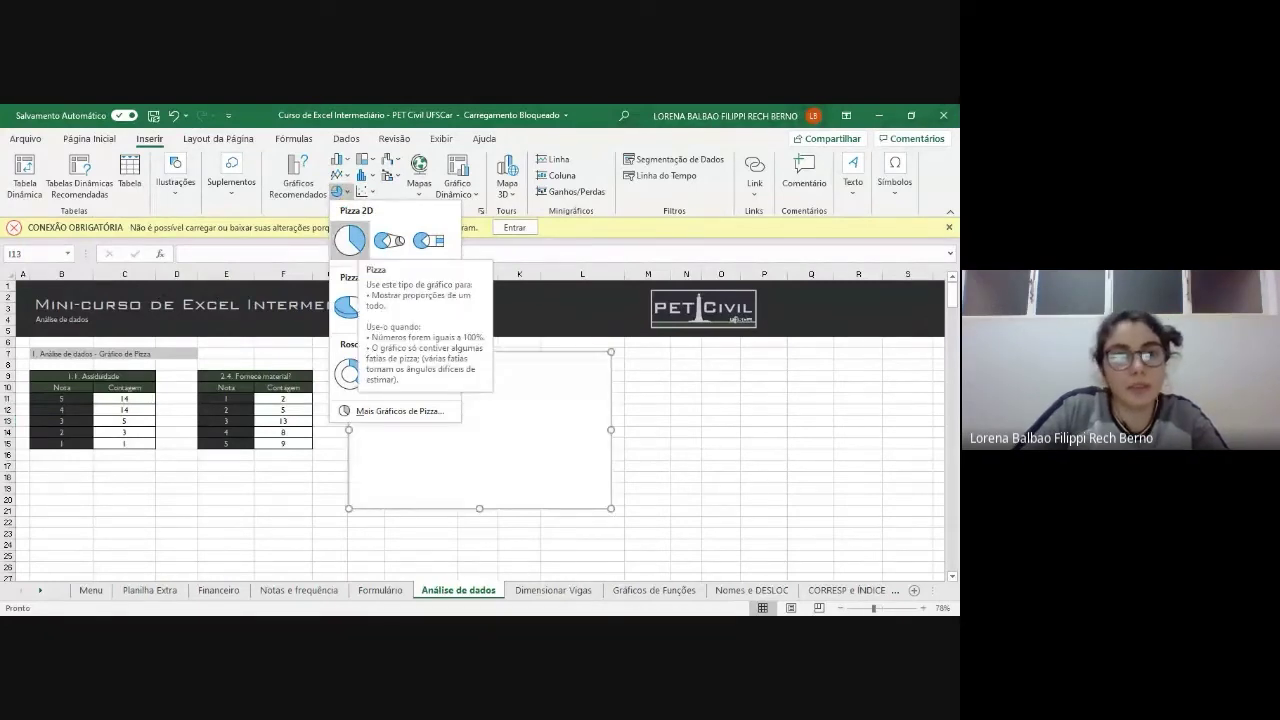
click(350, 240)
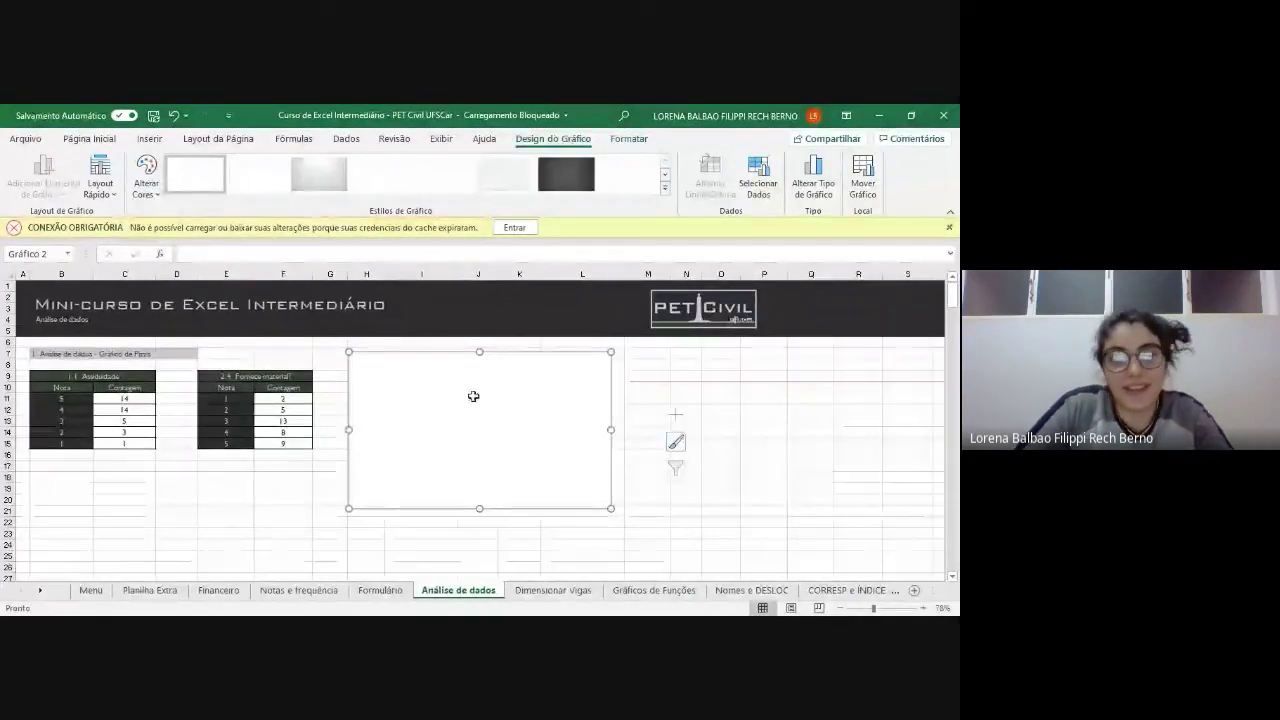
- Dismiss the connection warning bar and place the empty chart beside the 2.4. Fornece material? table, starting around row 8
drag(467, 400, 505, 457)
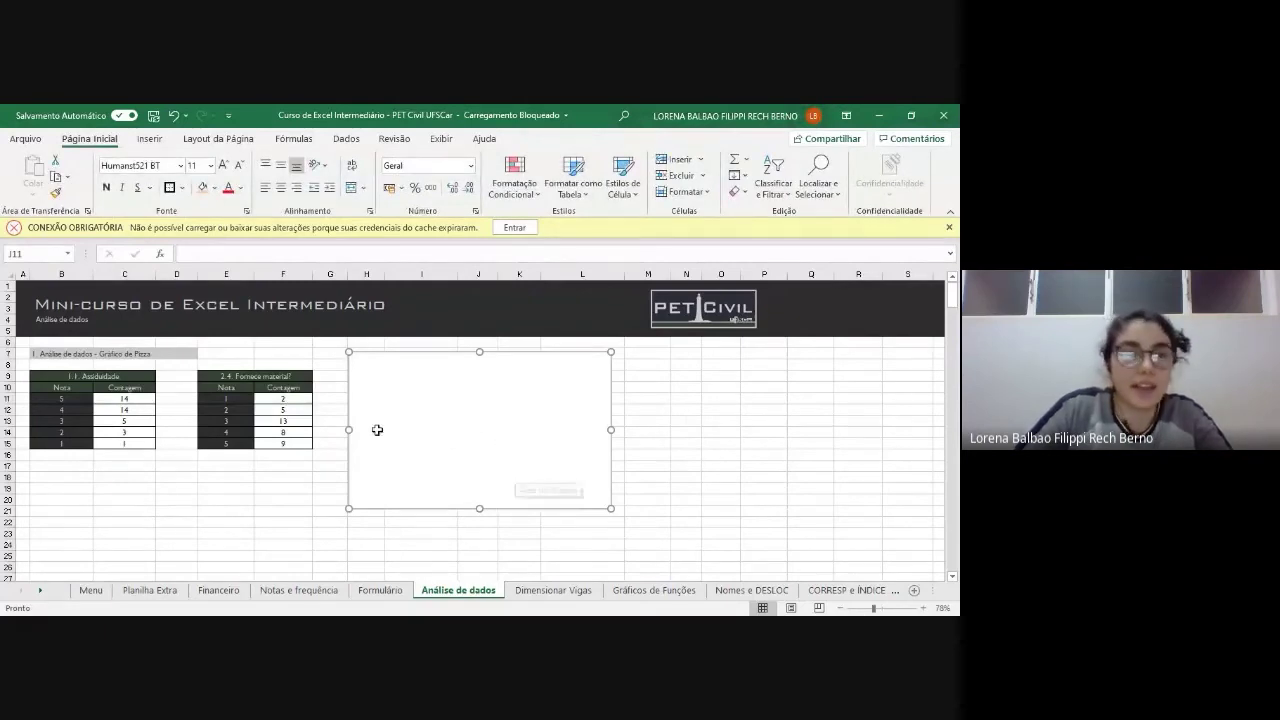
click(453, 403)
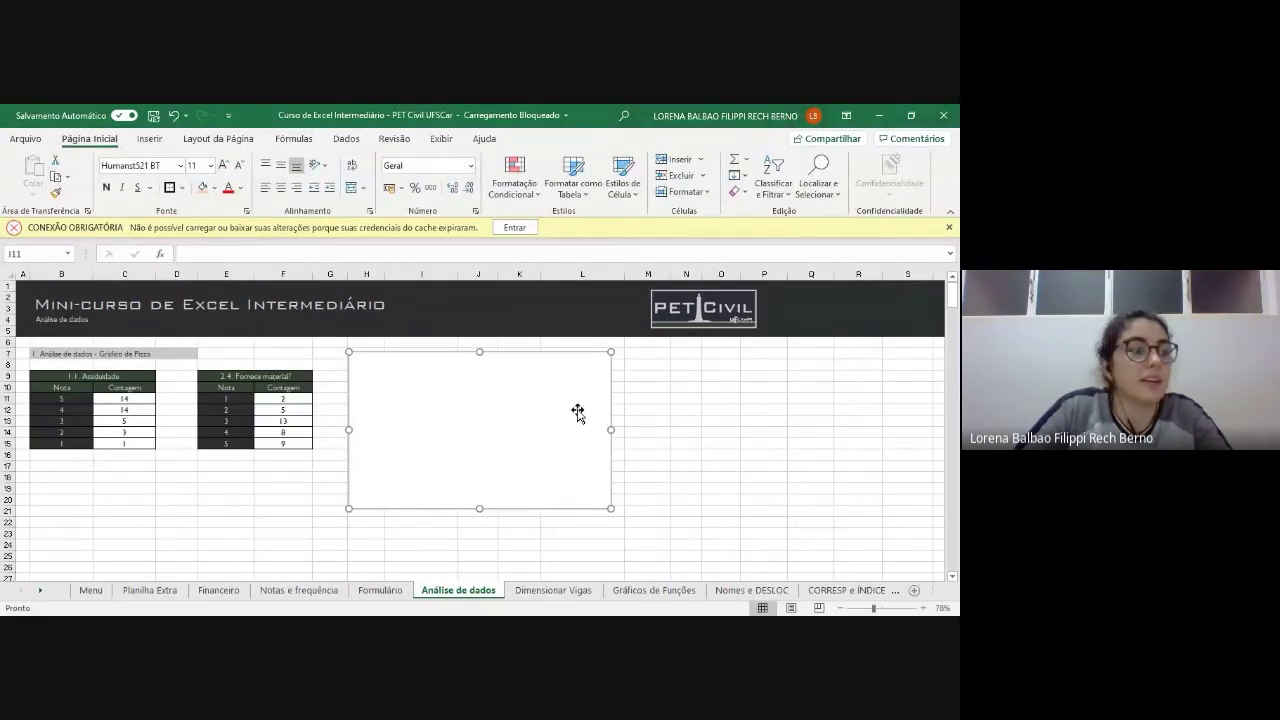
right_click(432, 387)
click(408, 434)
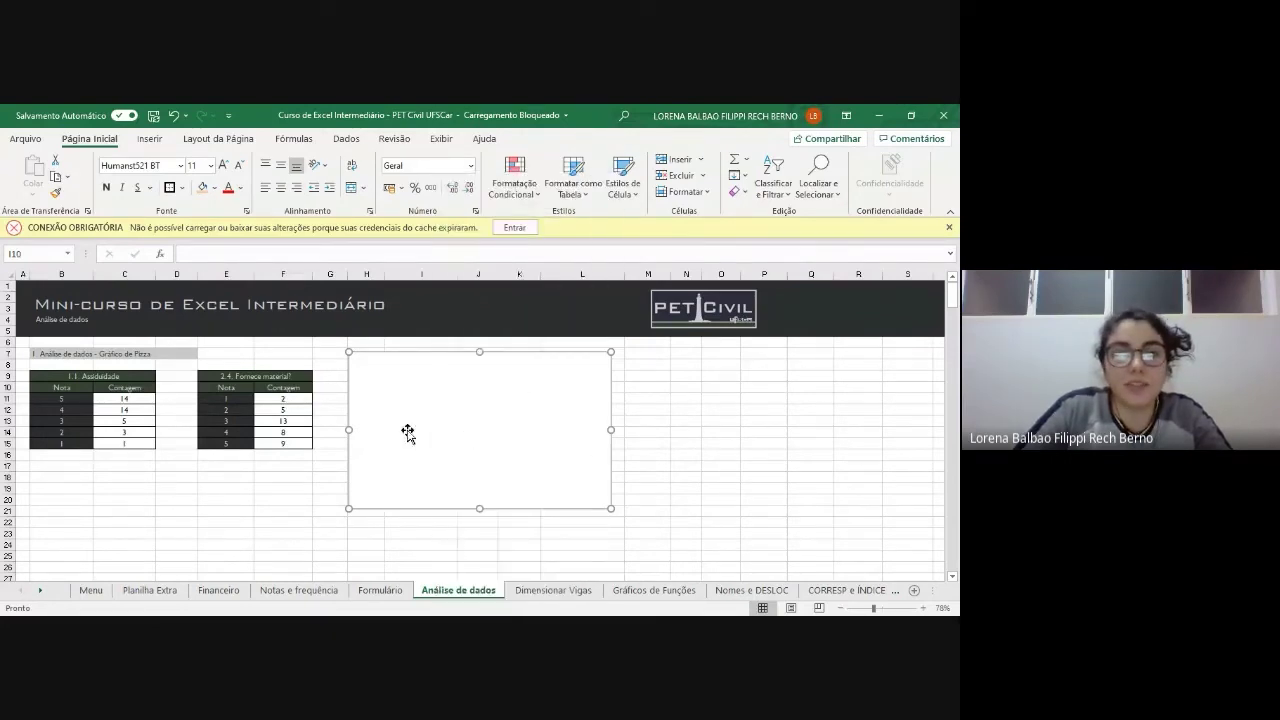
click(537, 398)
click(808, 440)
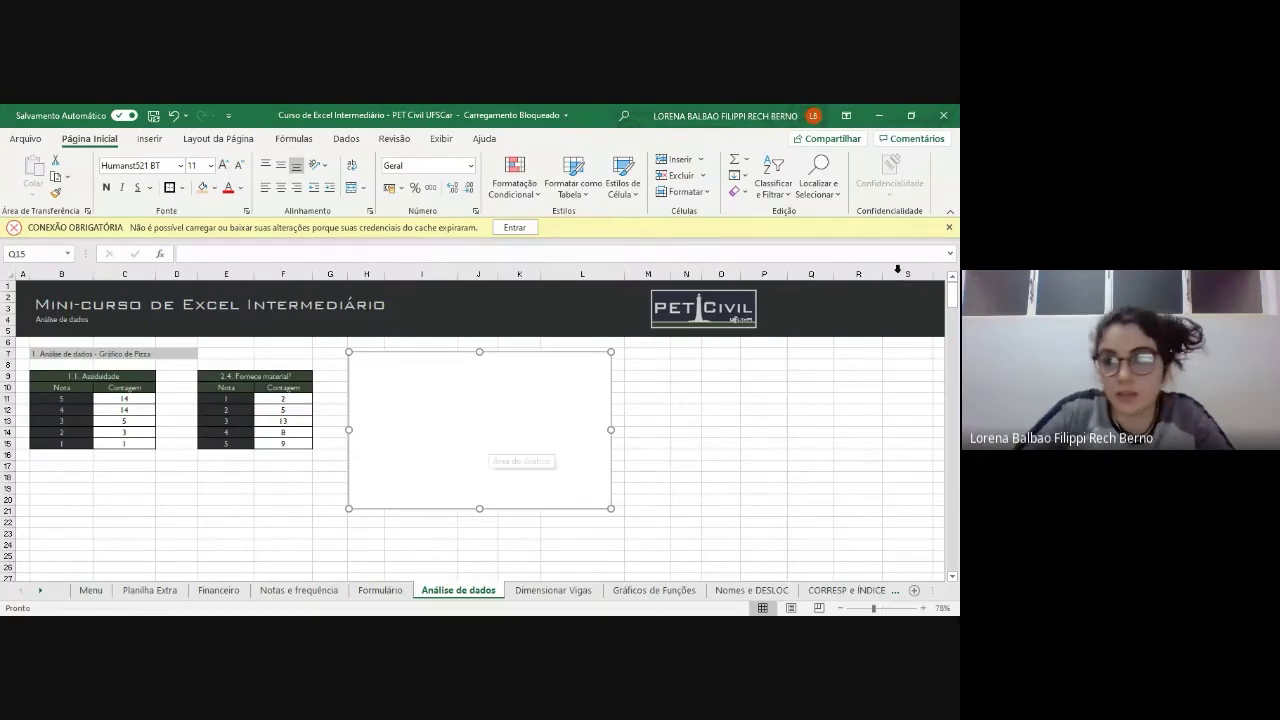
click(949, 227)
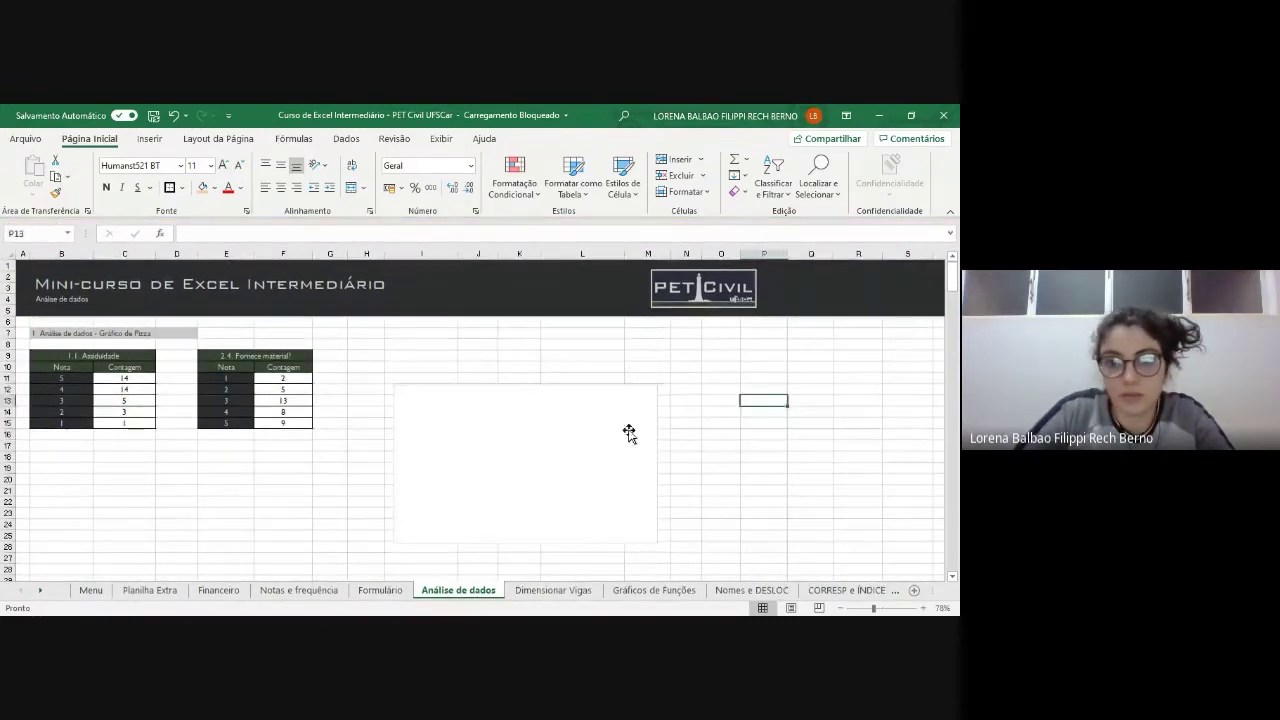
click(583, 434)
drag(559, 415, 526, 370)
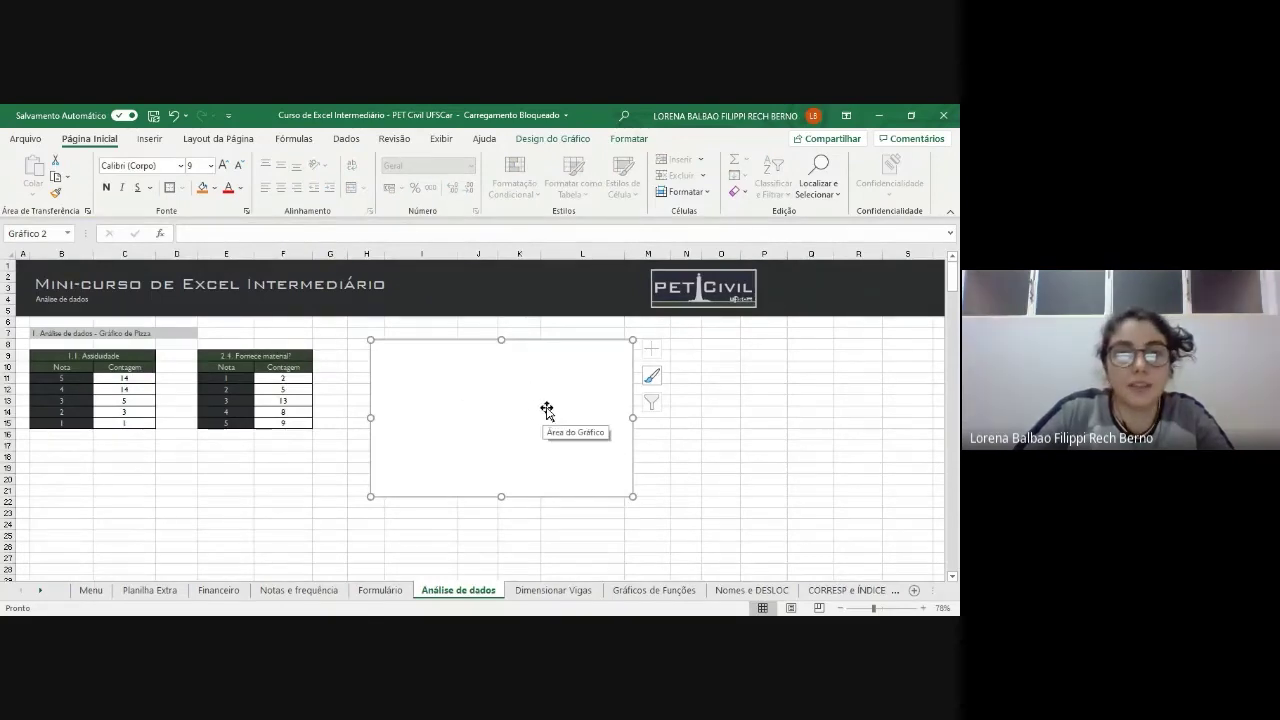
- Open the empty chart's data source selection and add a series named Contagem
right_click(501, 380)
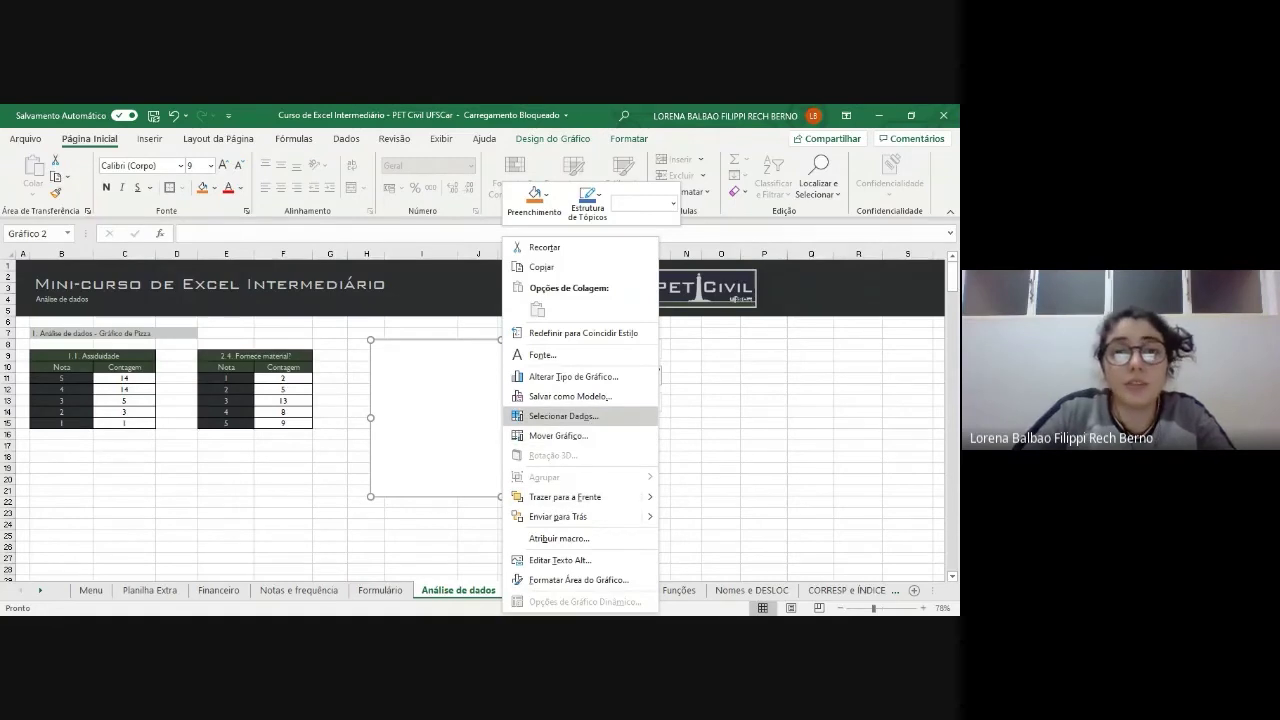
click(563, 415)
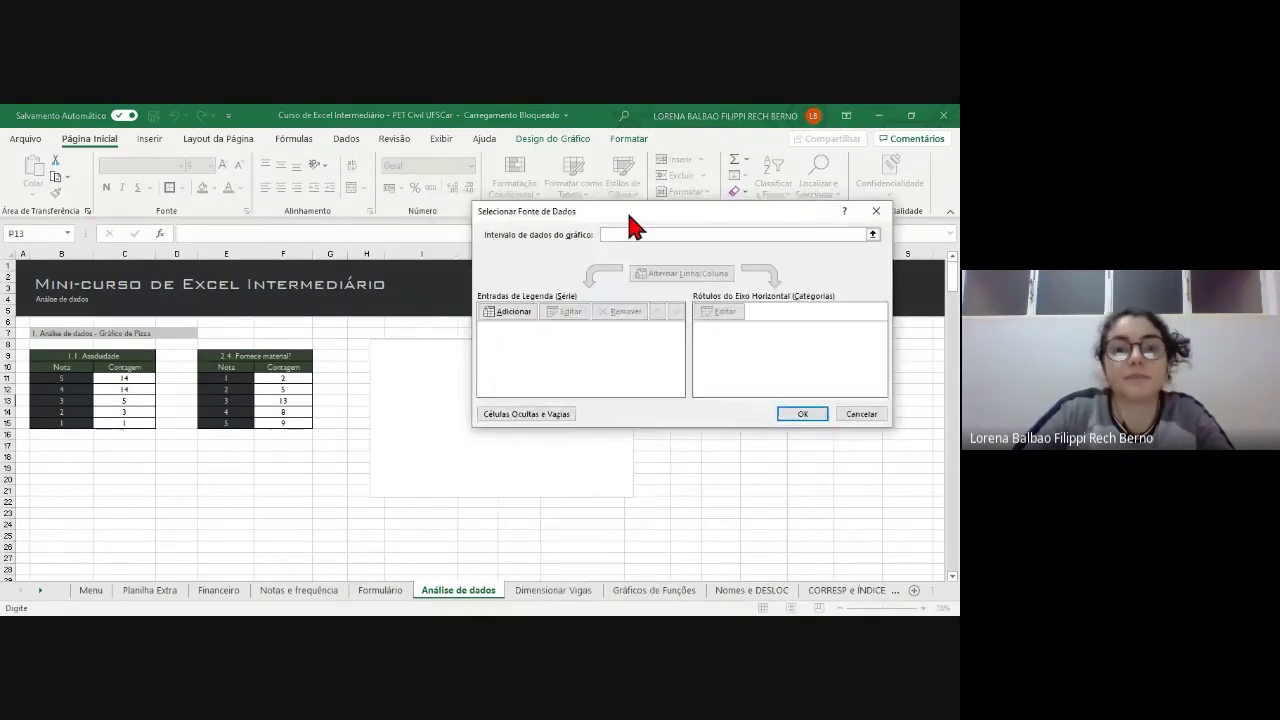
drag(497, 200, 514, 202)
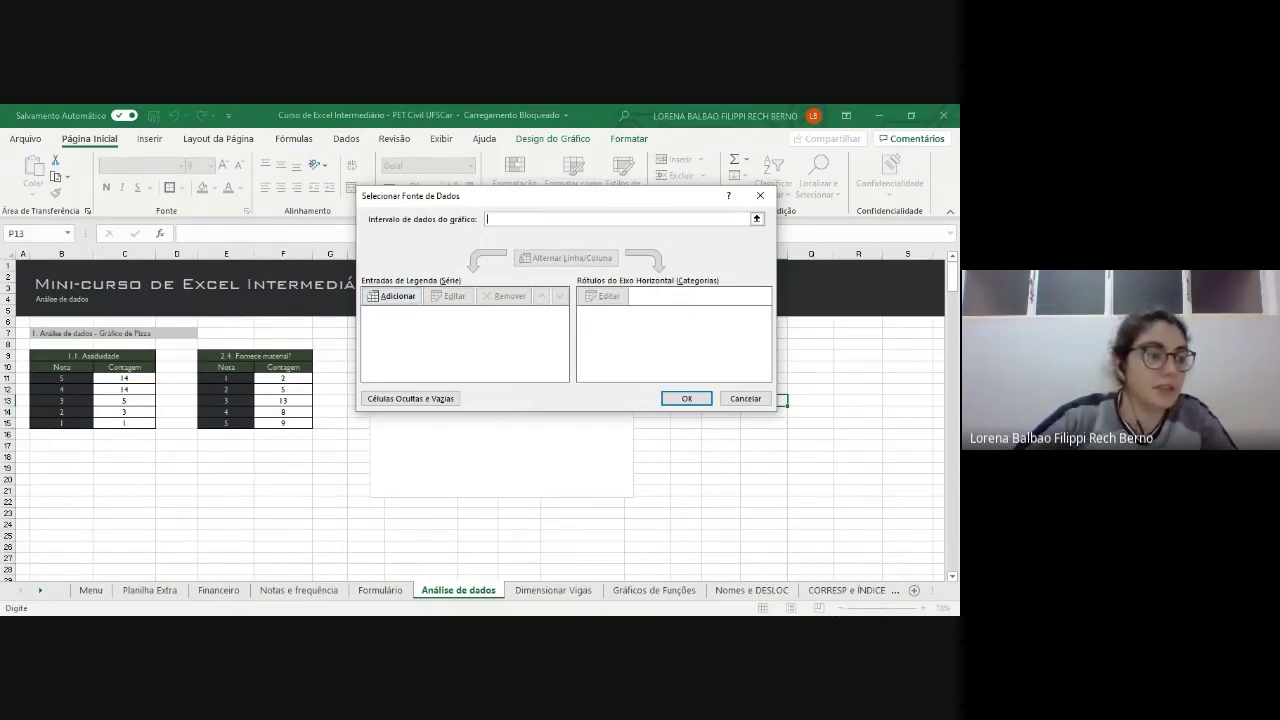
click(396, 296)
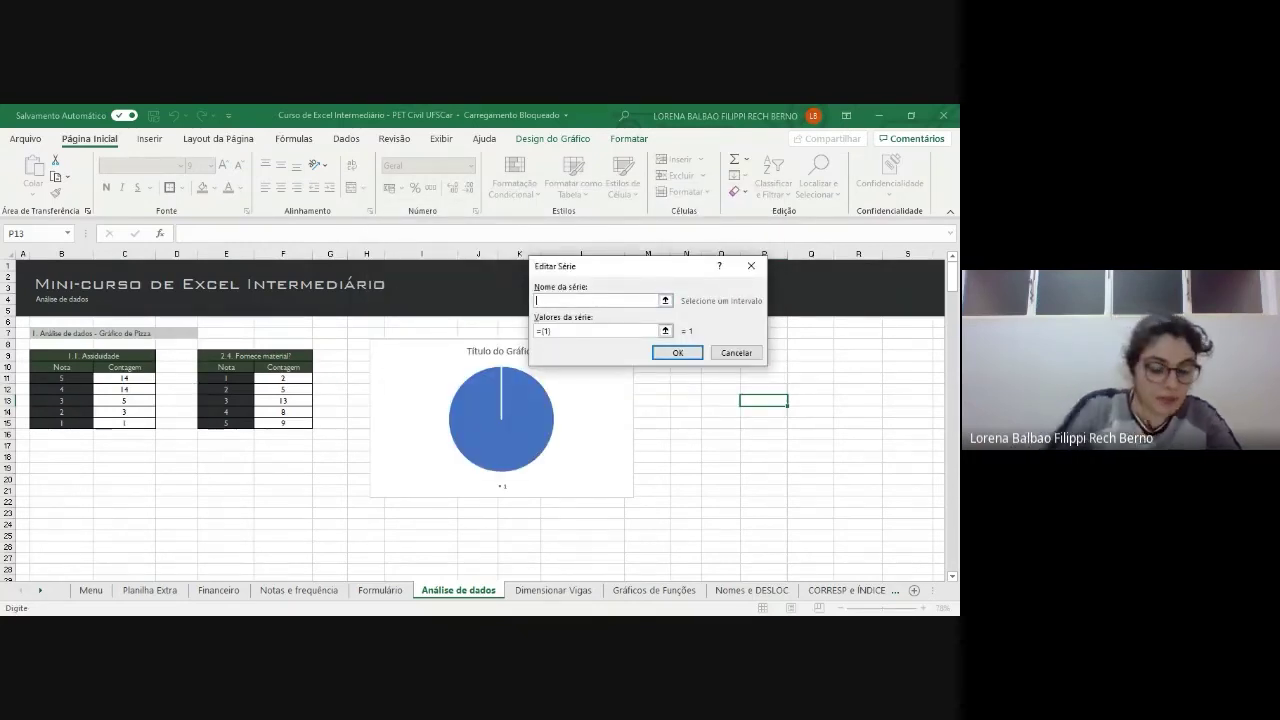
text(Contagem)
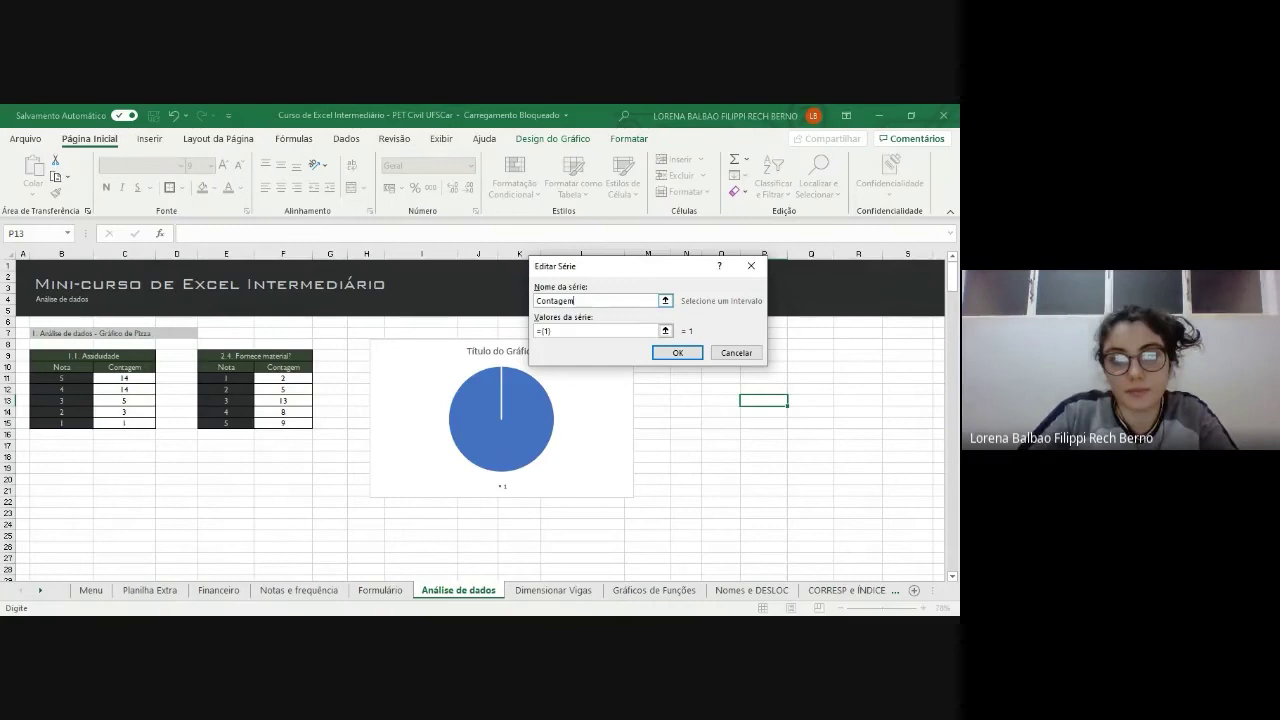
- Set the series values to the 1.1. Assiduidade counts in C11:C15, review the sheet reference, and accept the series and data source
click(553, 331)
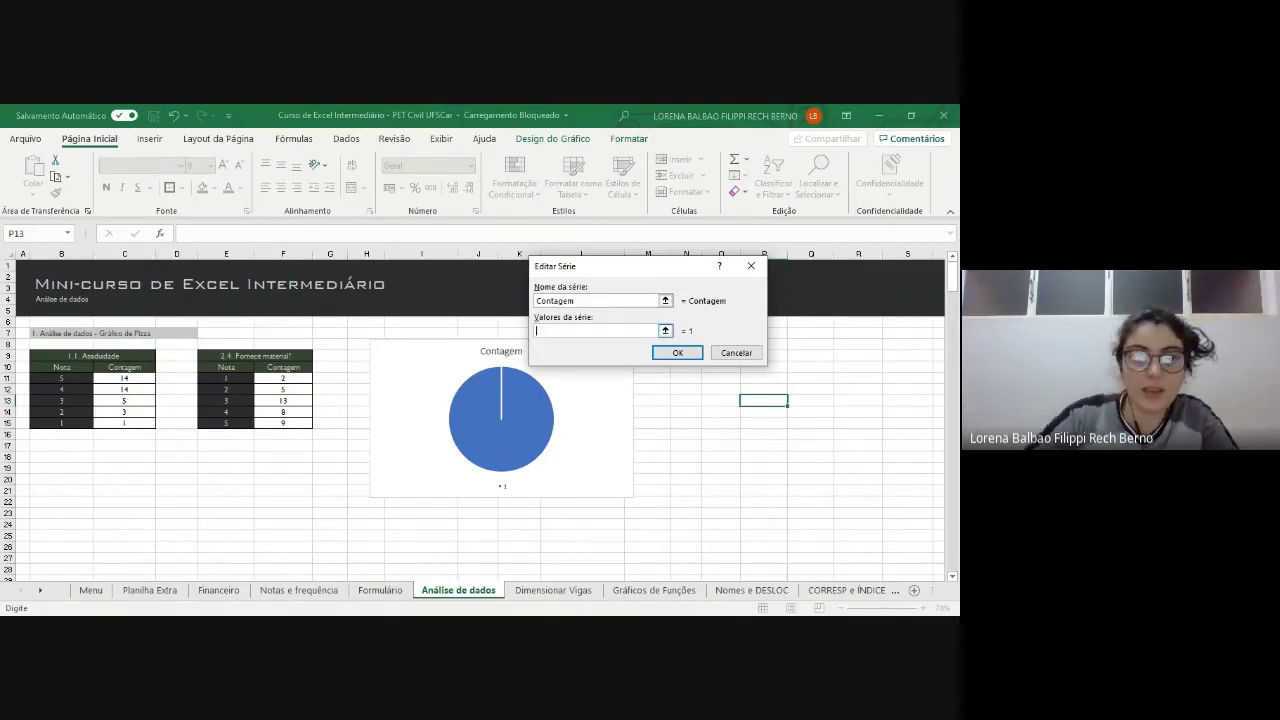
drag(128, 378, 144, 421)
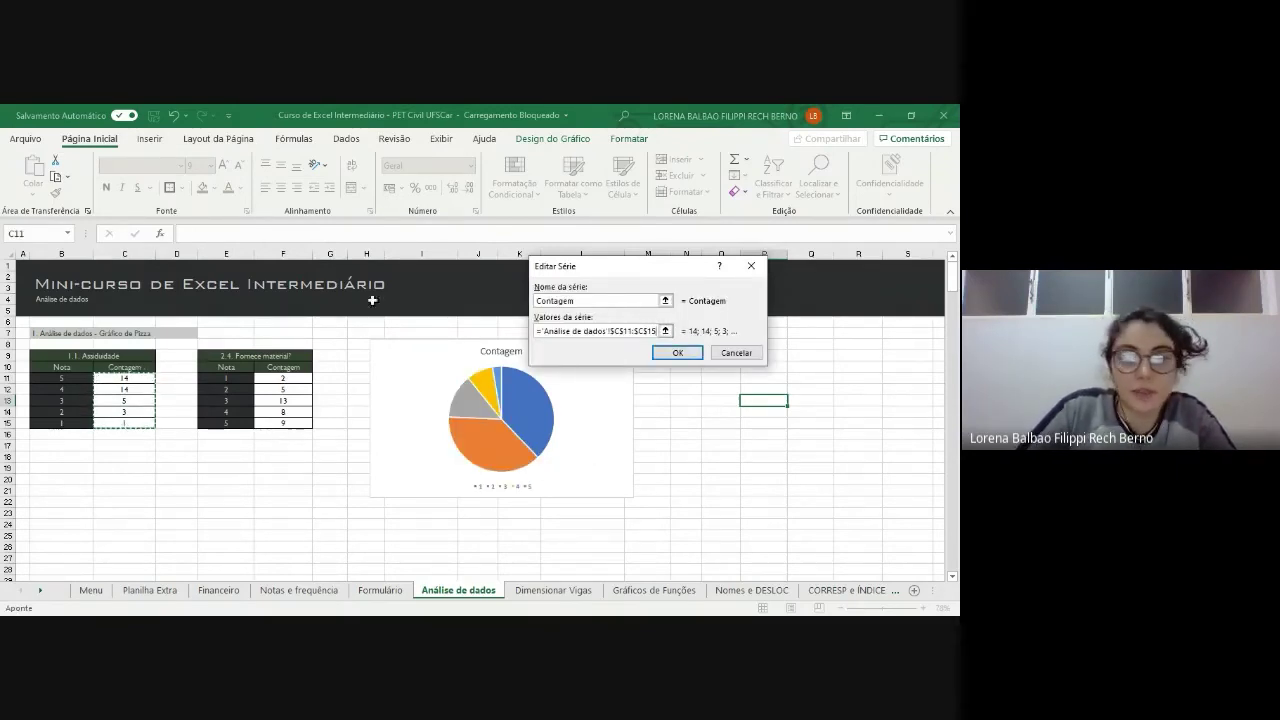
drag(546, 331, 657, 331)
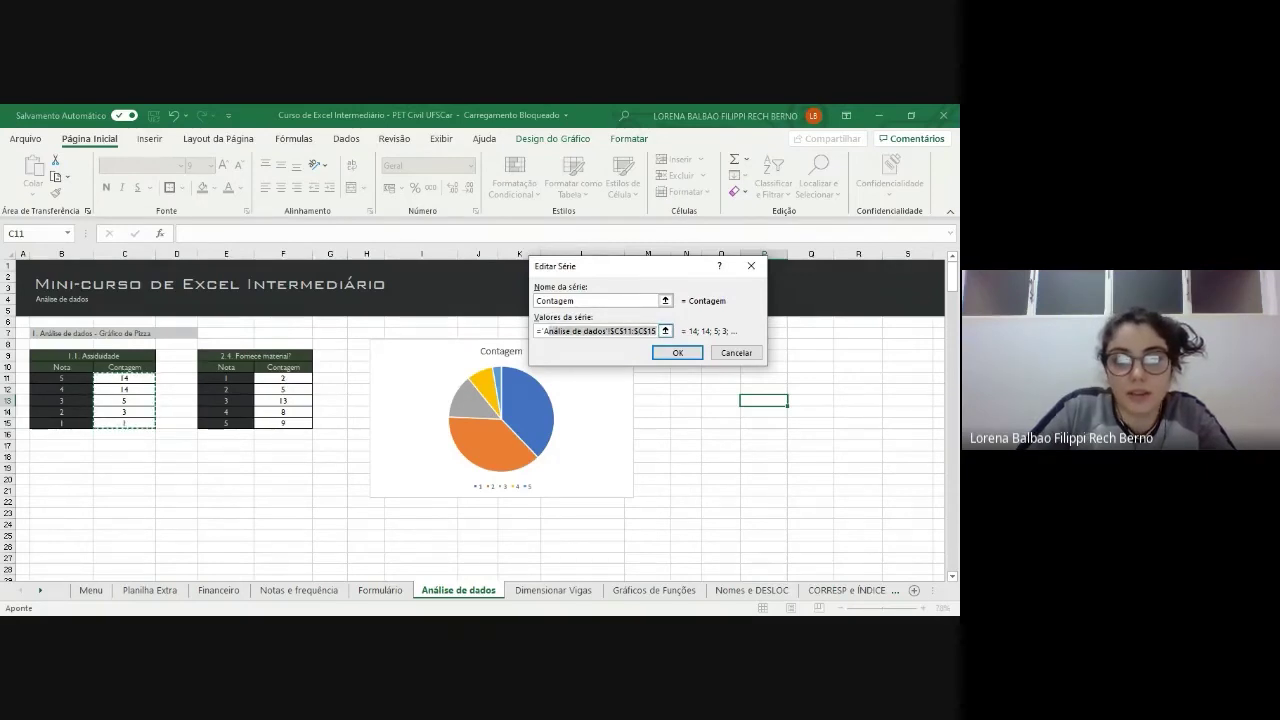
click(544, 331)
double_click(556, 331)
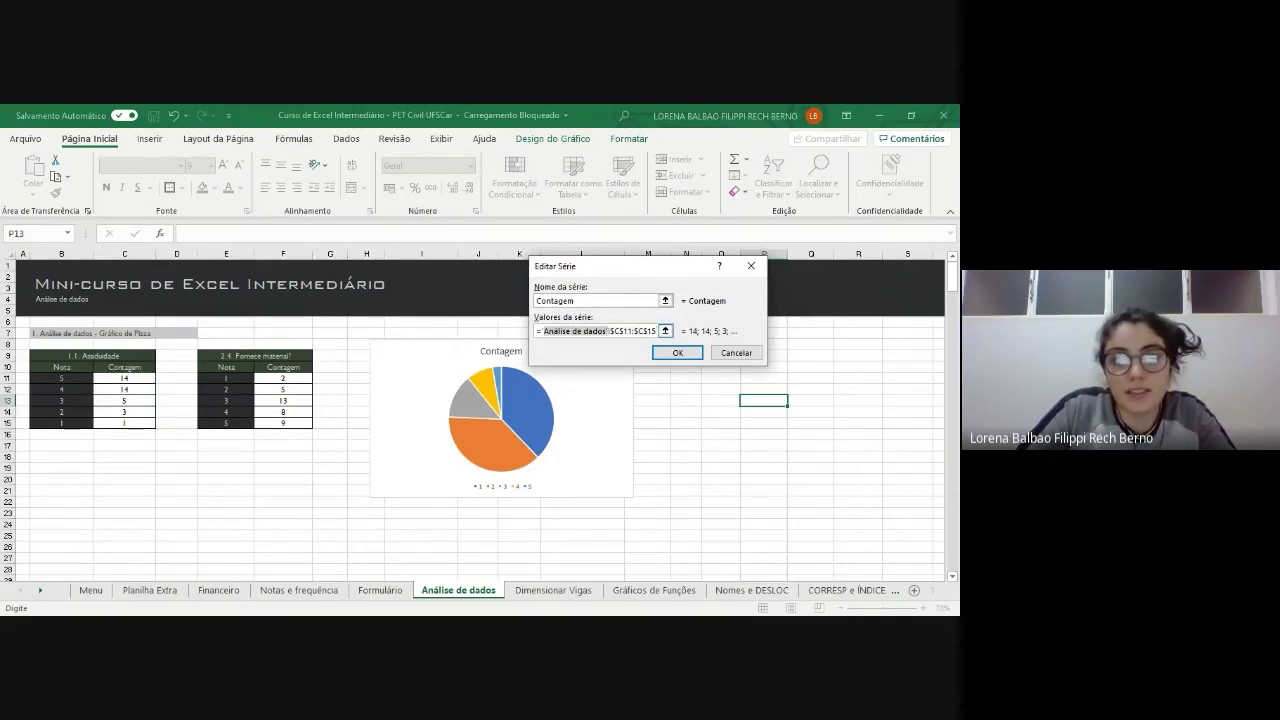
click(611, 331)
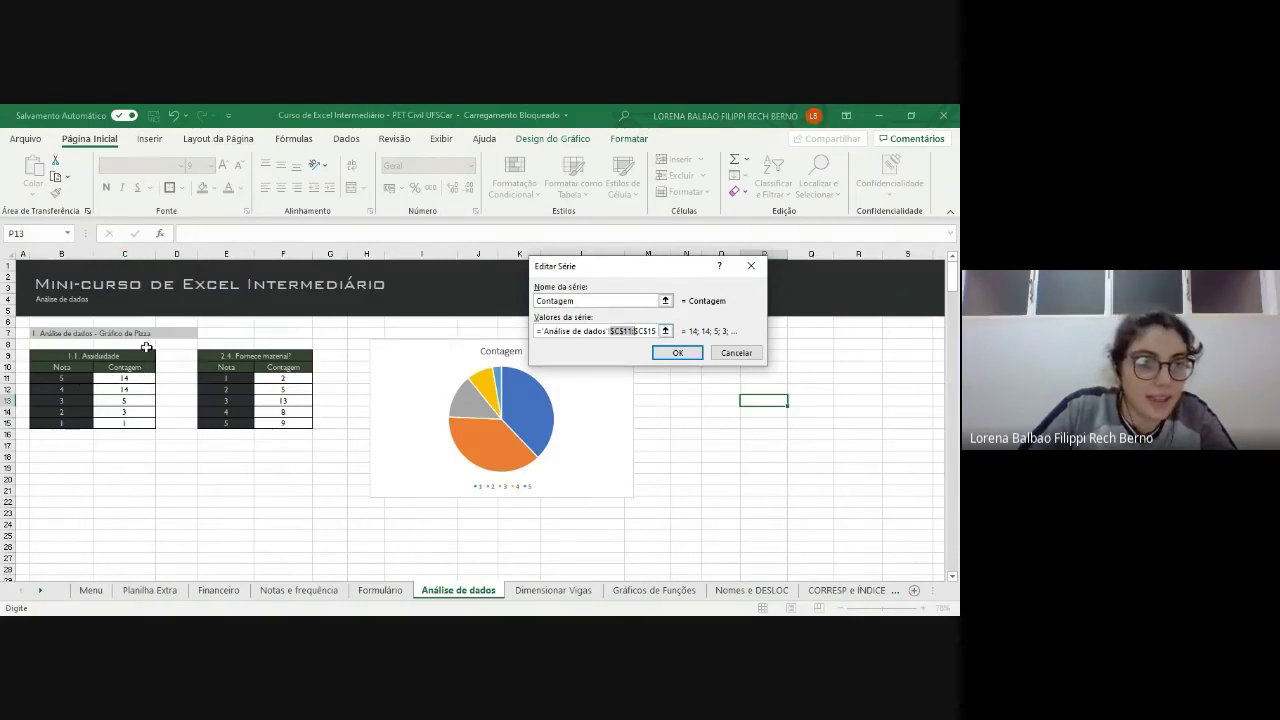
click(598, 331)
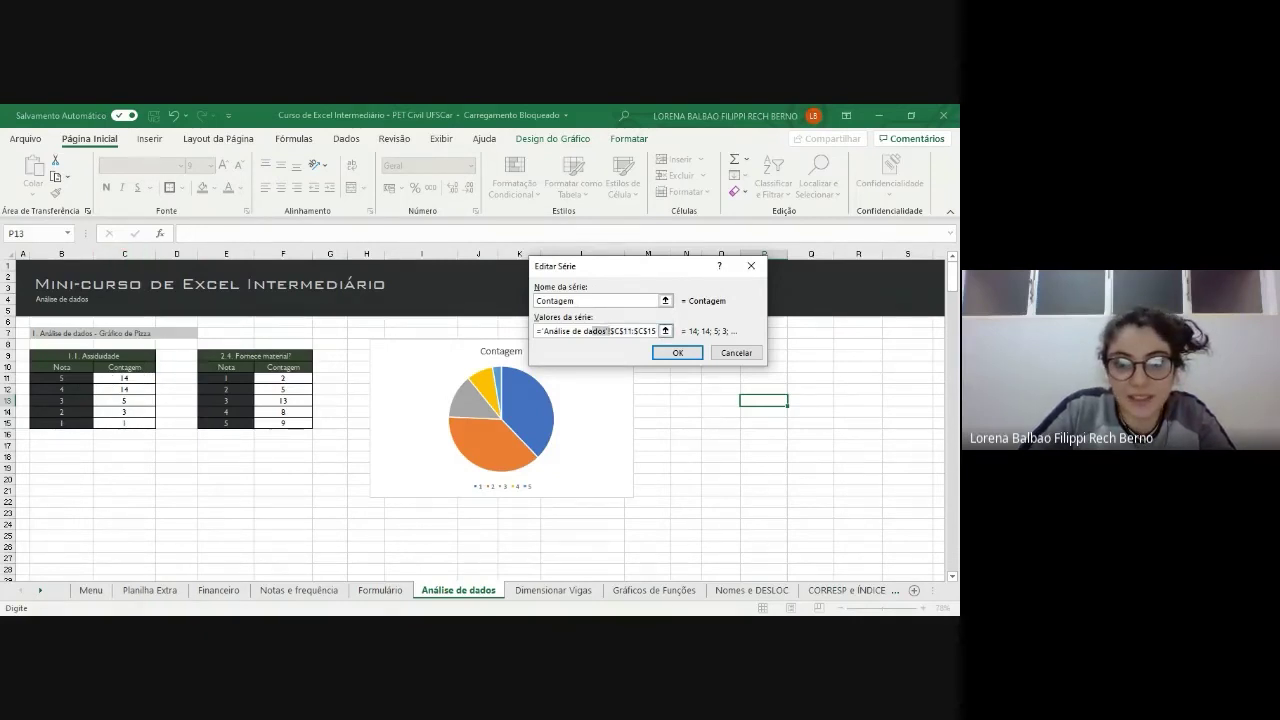
click(593, 331)
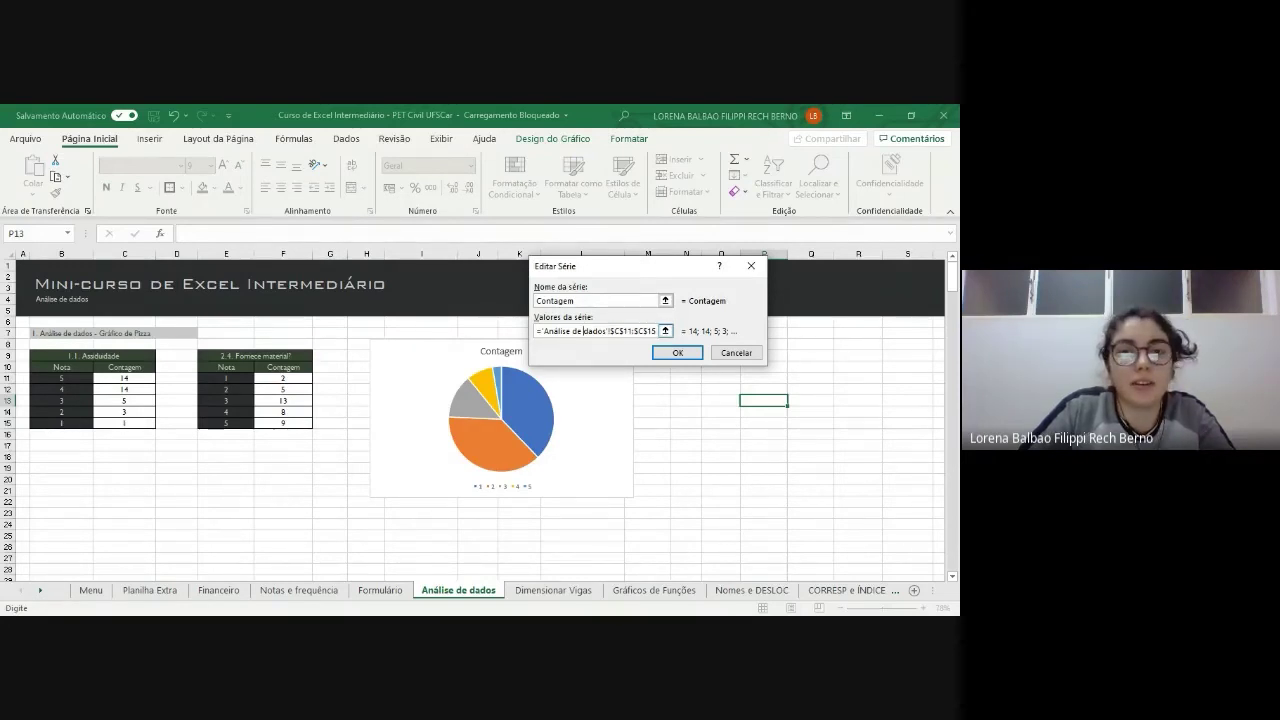
click(677, 352)
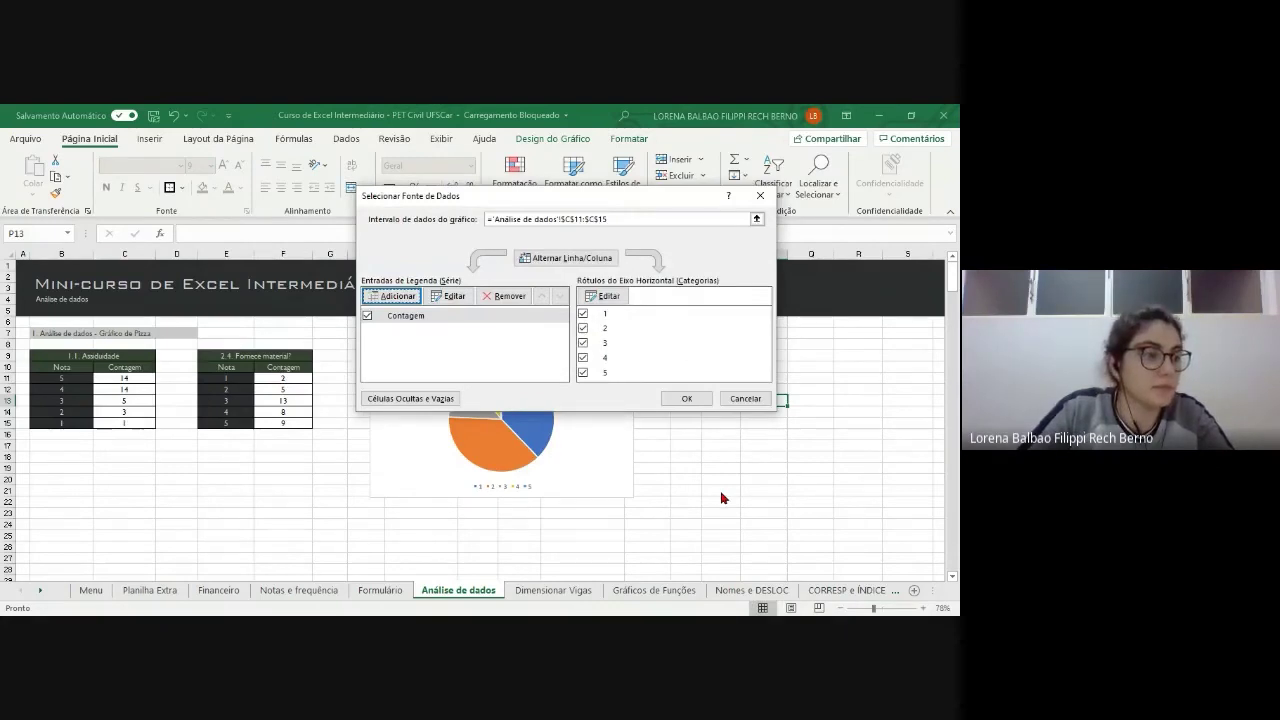
click(687, 398)
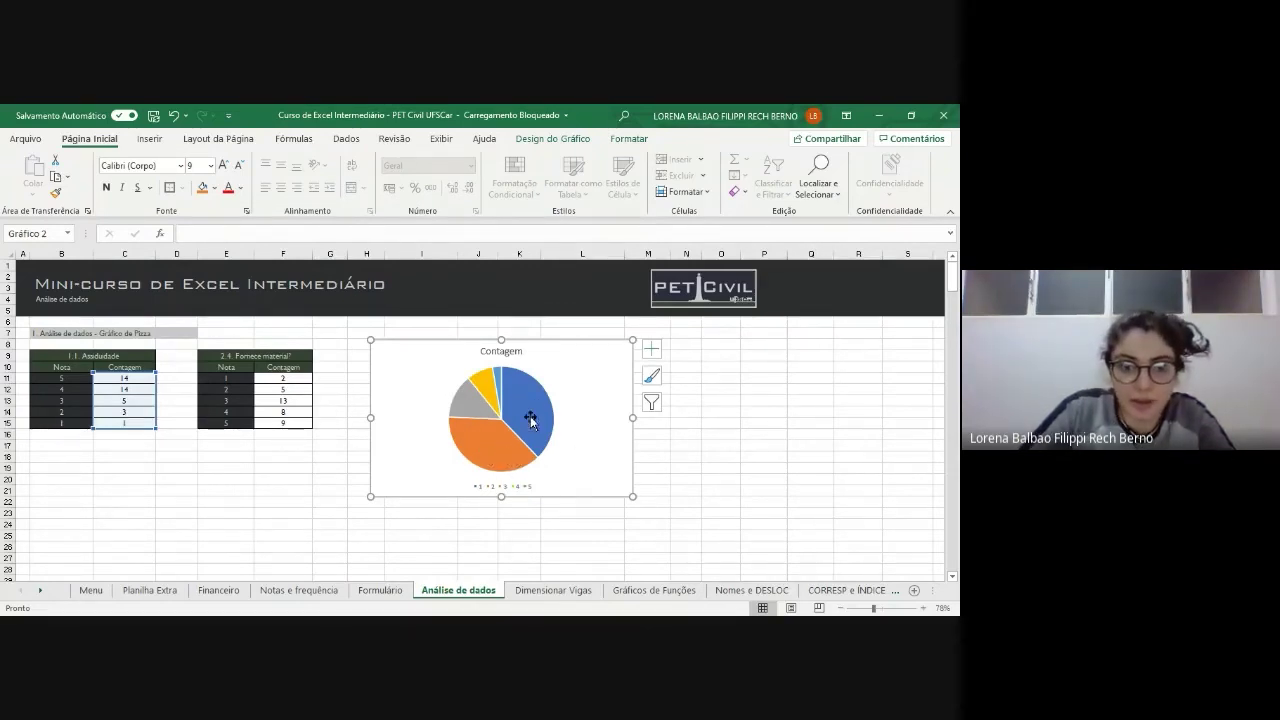
- Compare the pie slices' values with the counts in C11, C12 and C13 of the 1.1. Assiduidade table
click(139, 377)
click(137, 390)
mouse_move(461, 406)
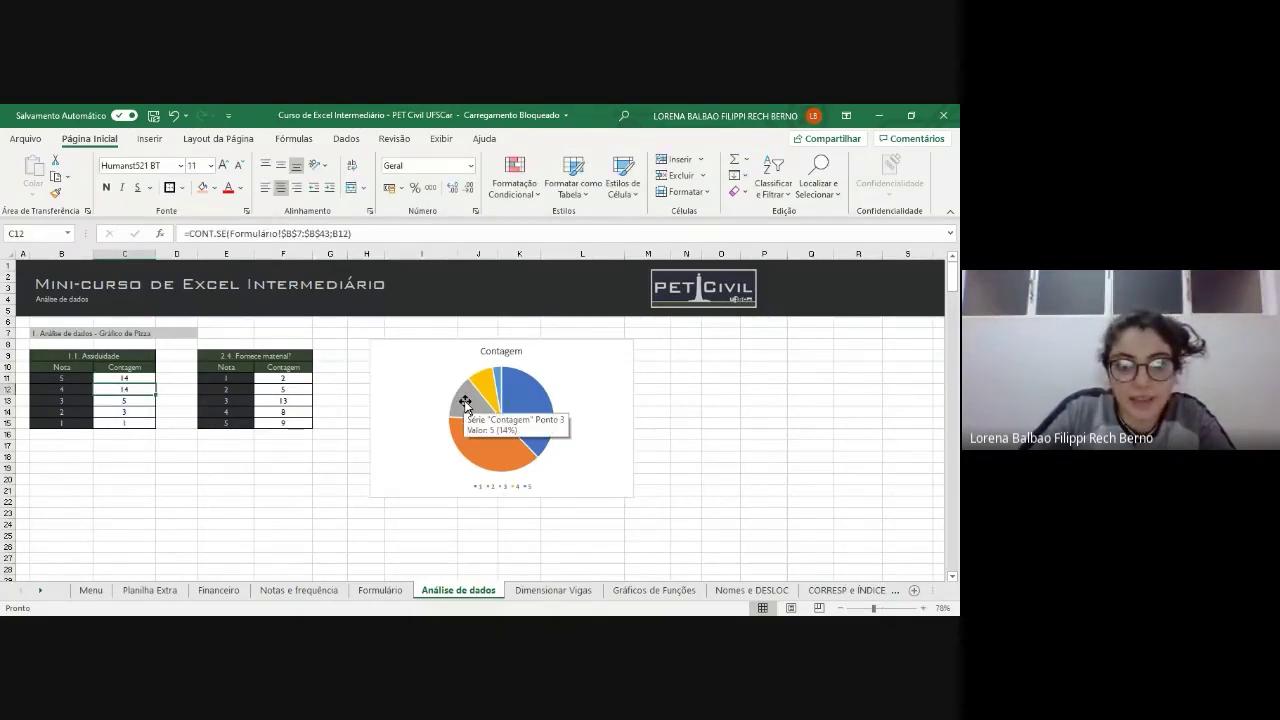
click(142, 400)
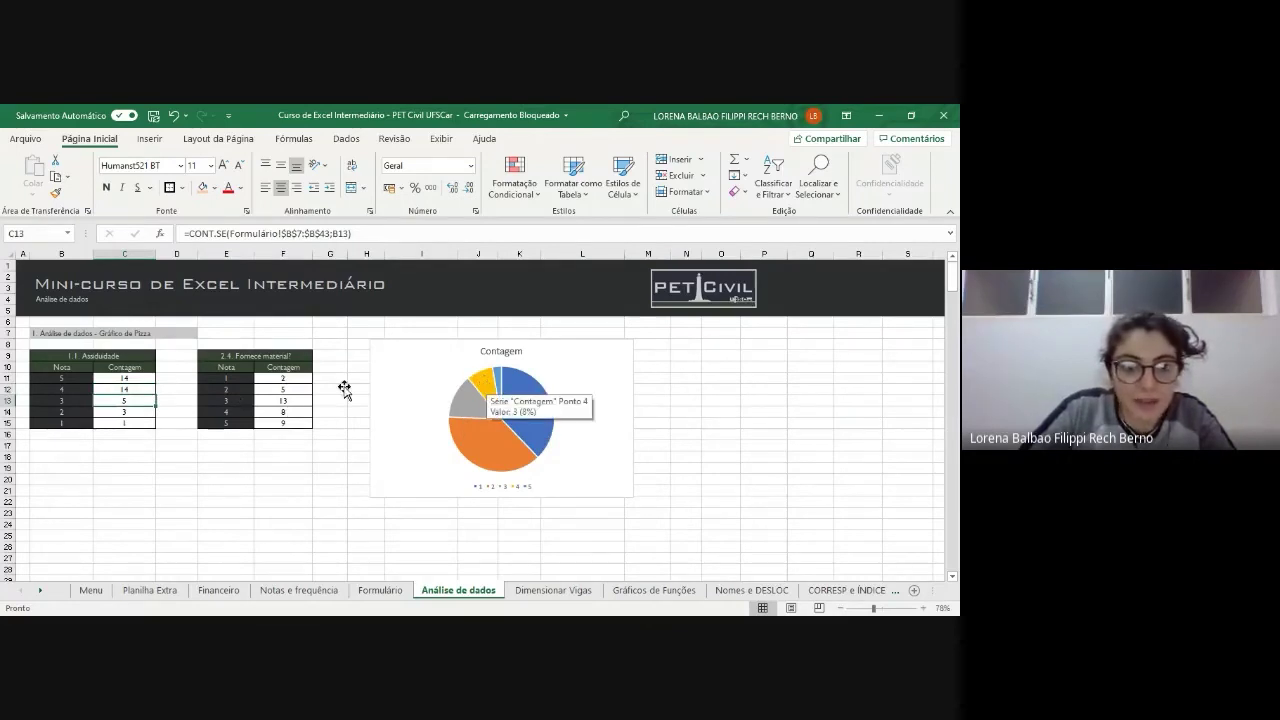
mouse_move(486, 387)
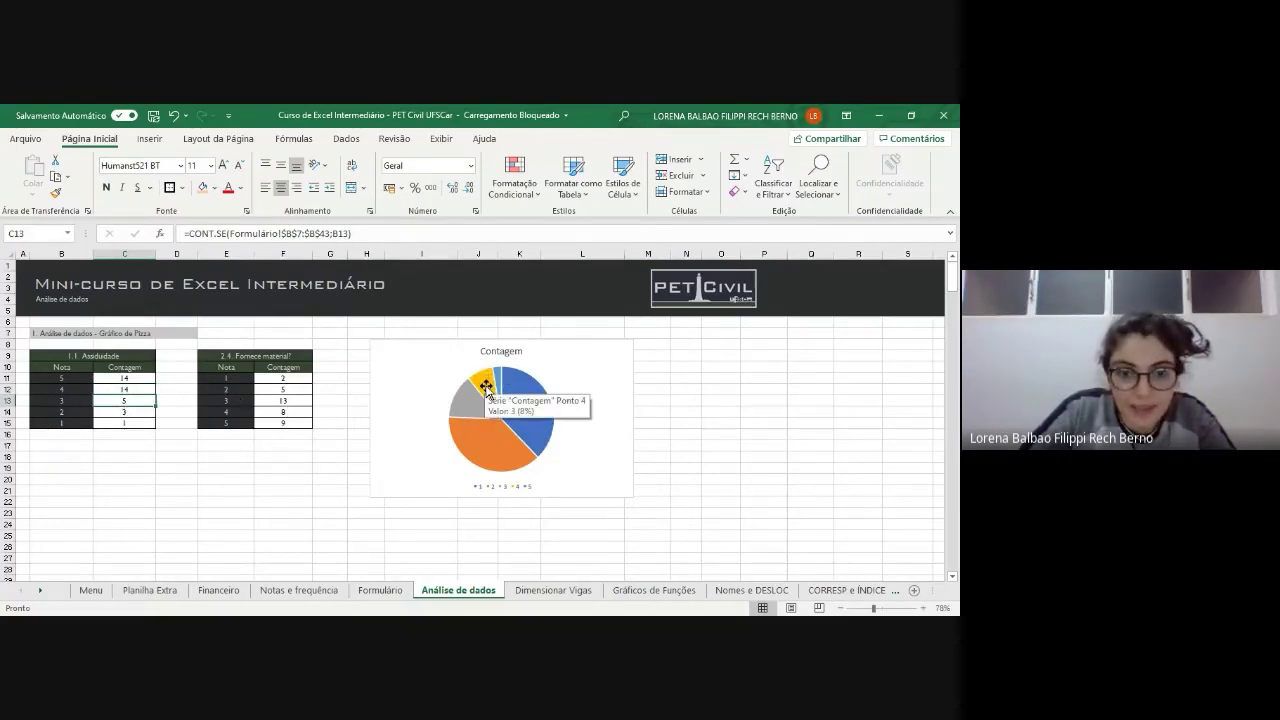
scroll(486, 387, up, 3)
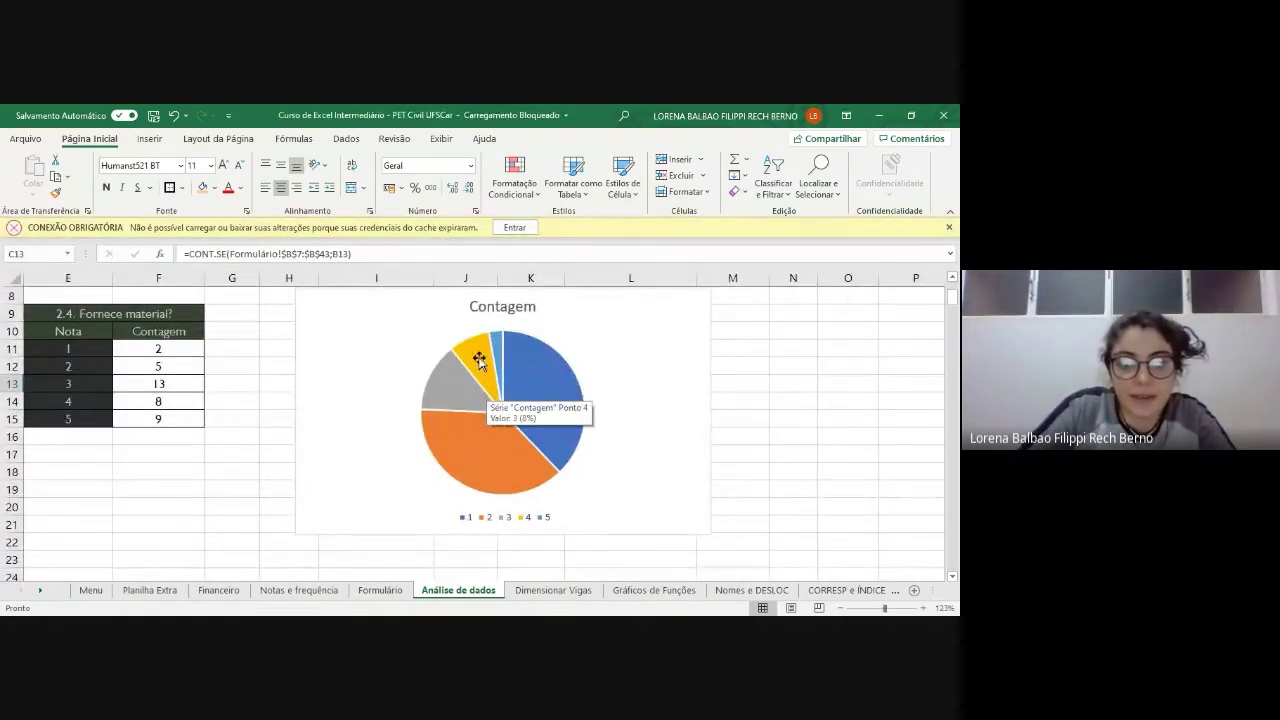
mouse_move(497, 347)
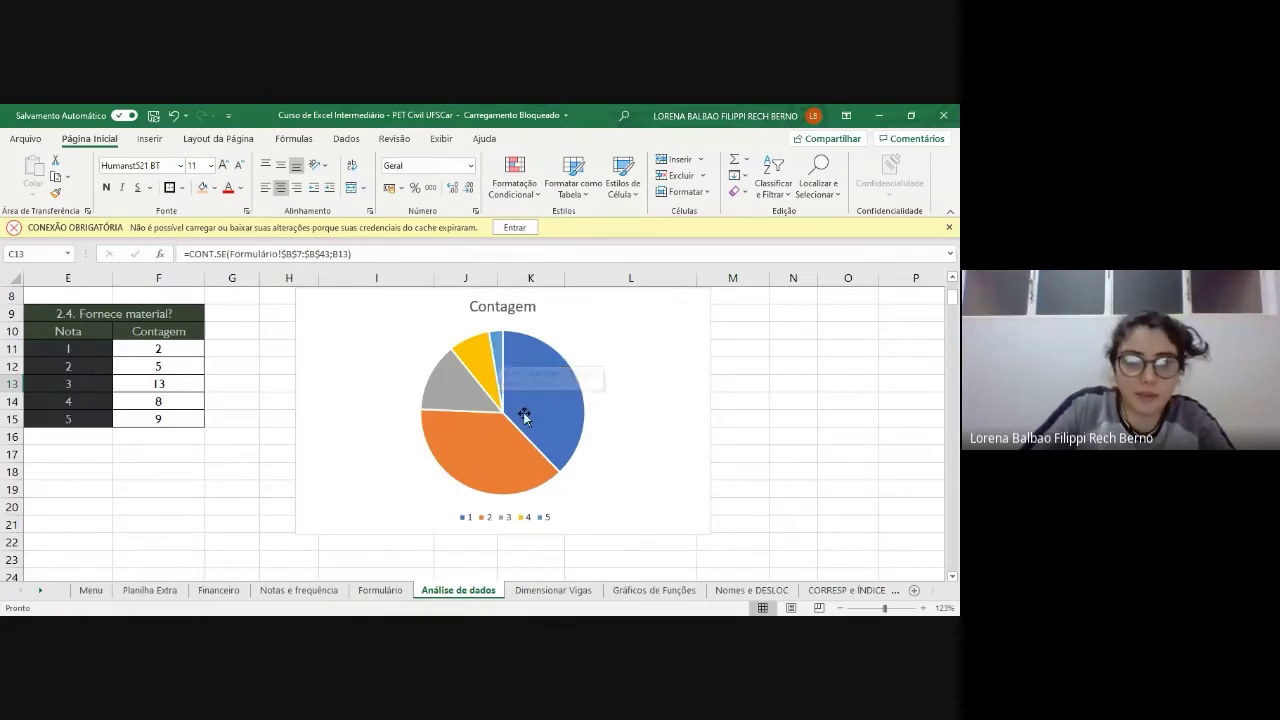
click(660, 412)
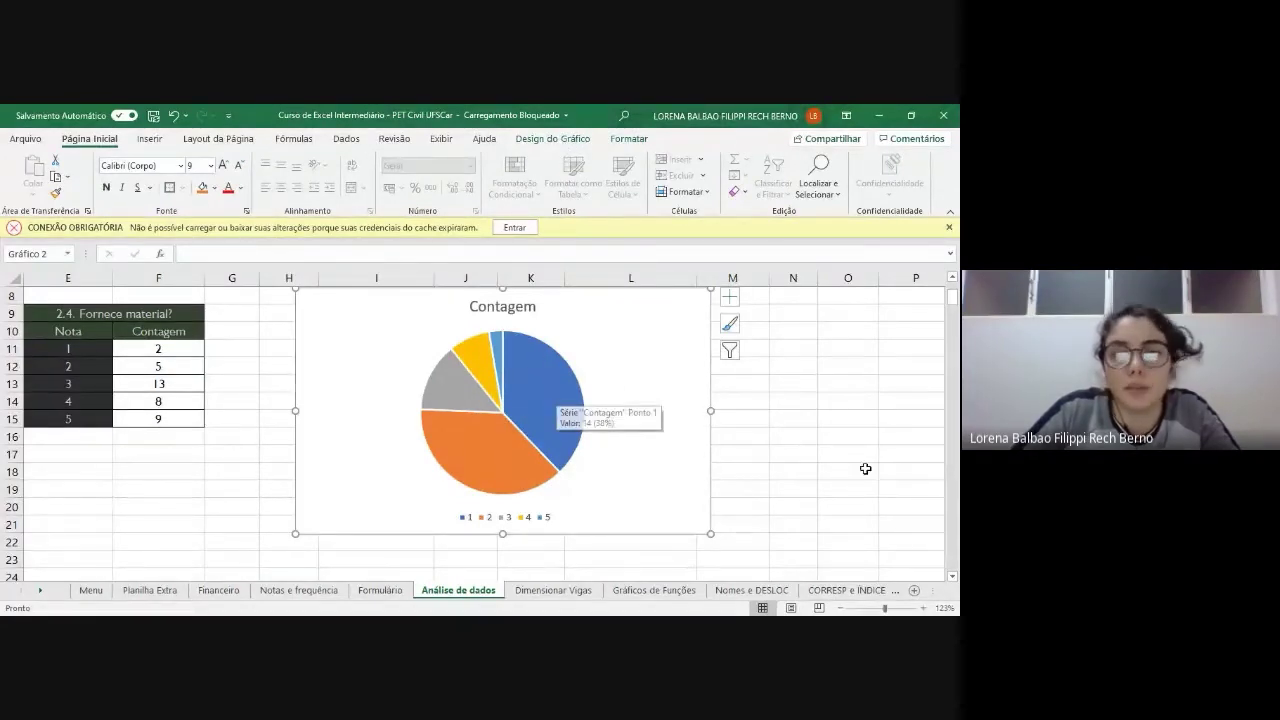
click(849, 418)
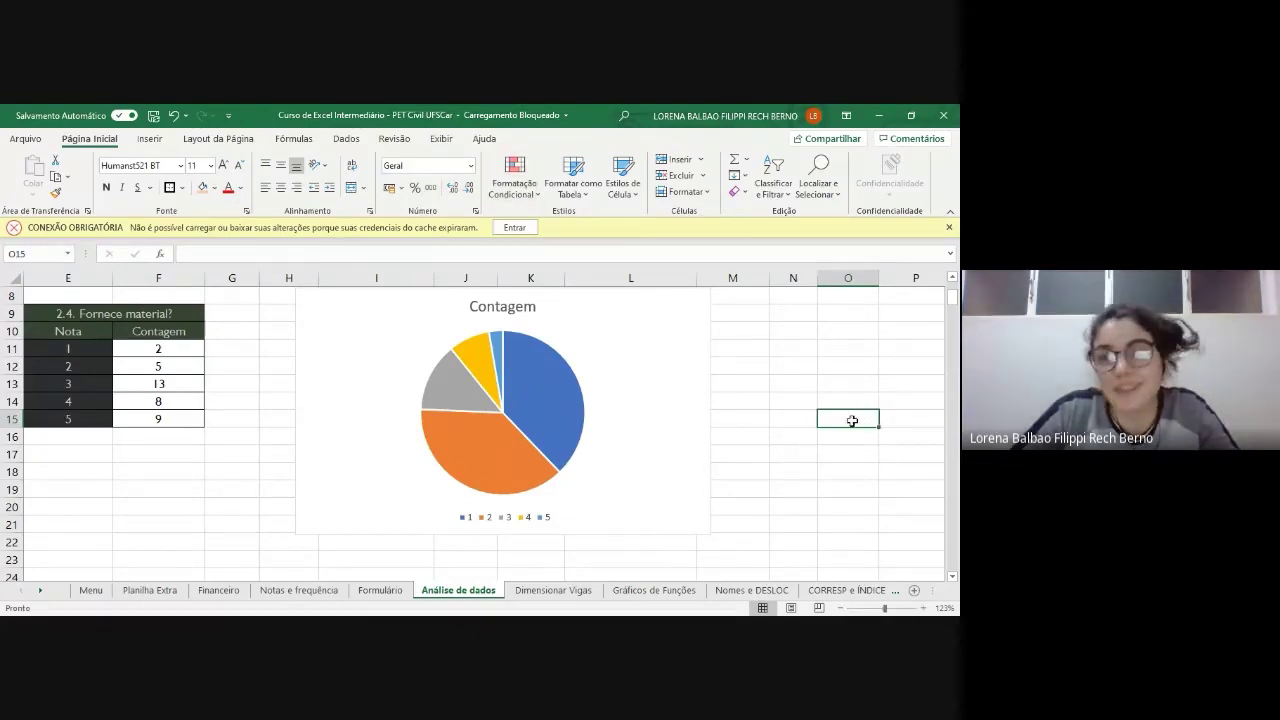
- Apply the quick layout Layout 1 to the Contagem pie chart to show category and percentage labels on the slices
click(678, 536)
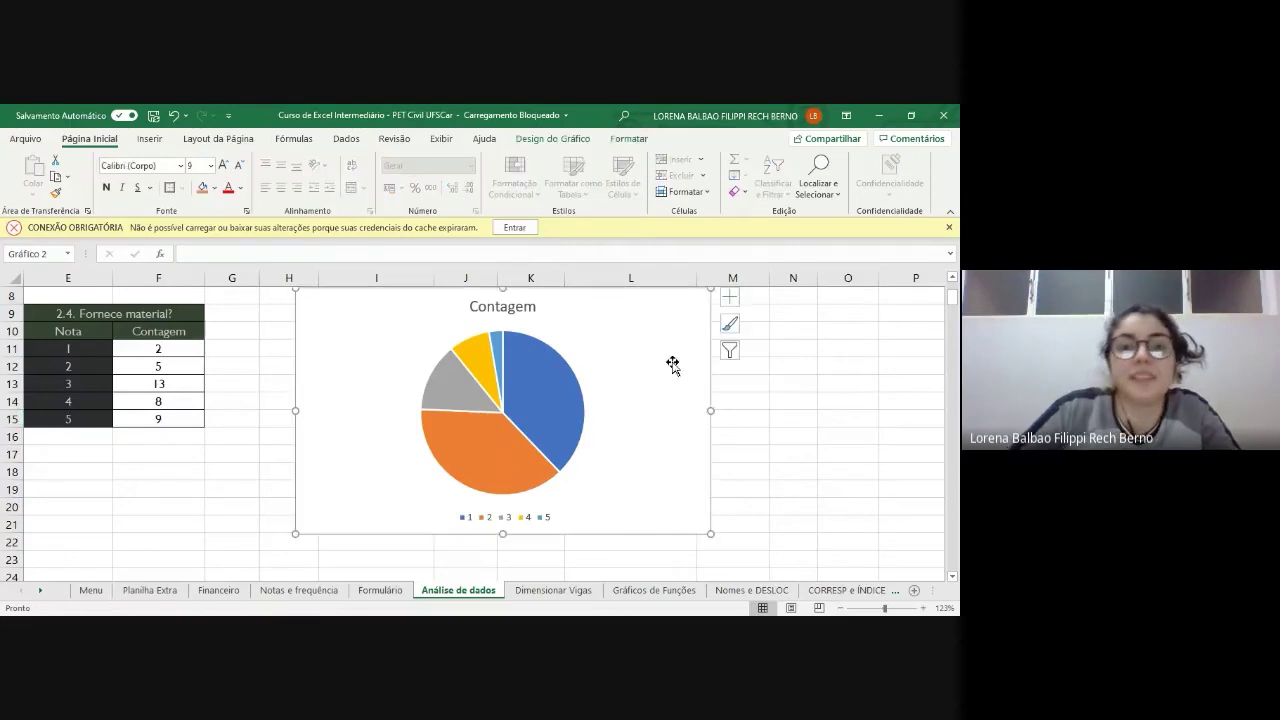
click(541, 141)
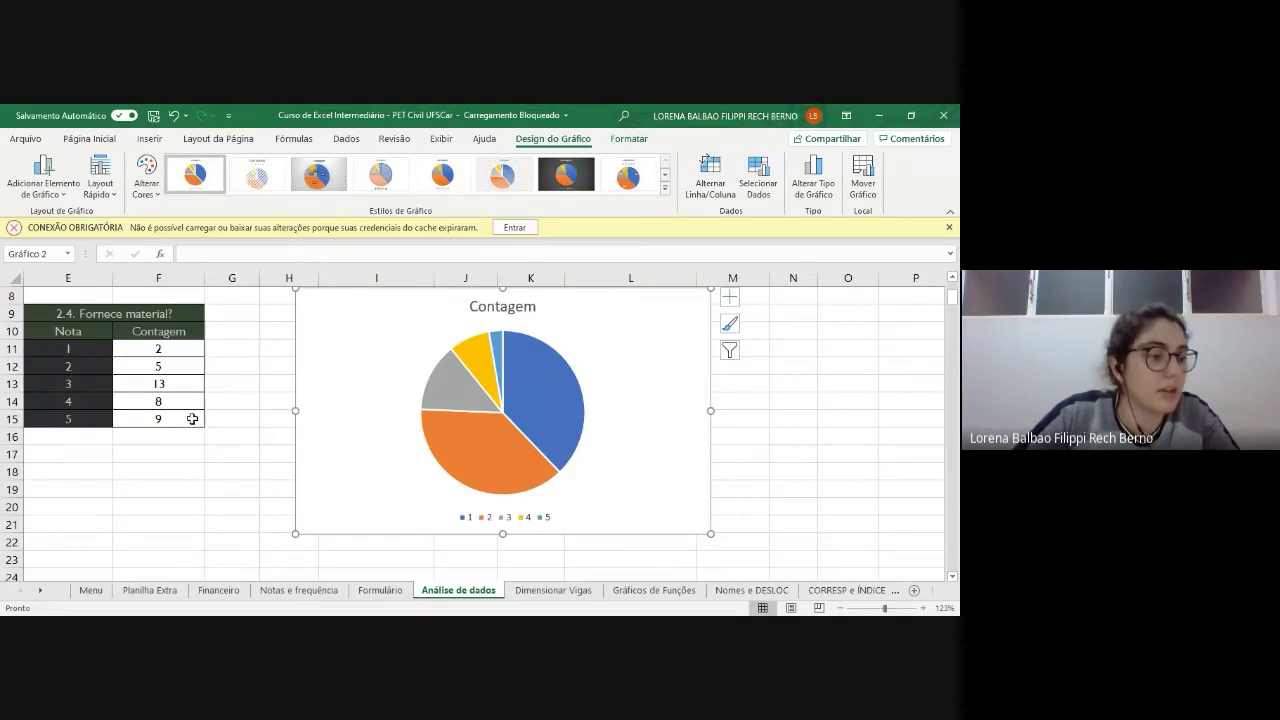
click(100, 185)
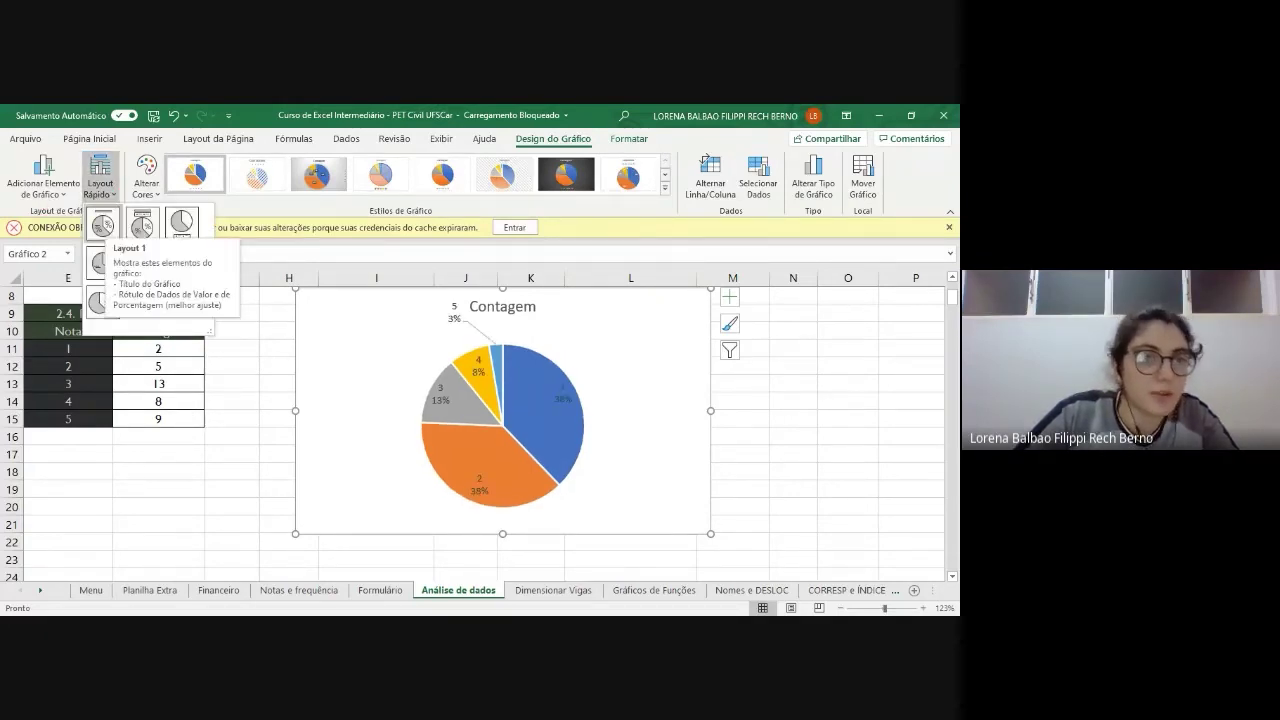
click(103, 223)
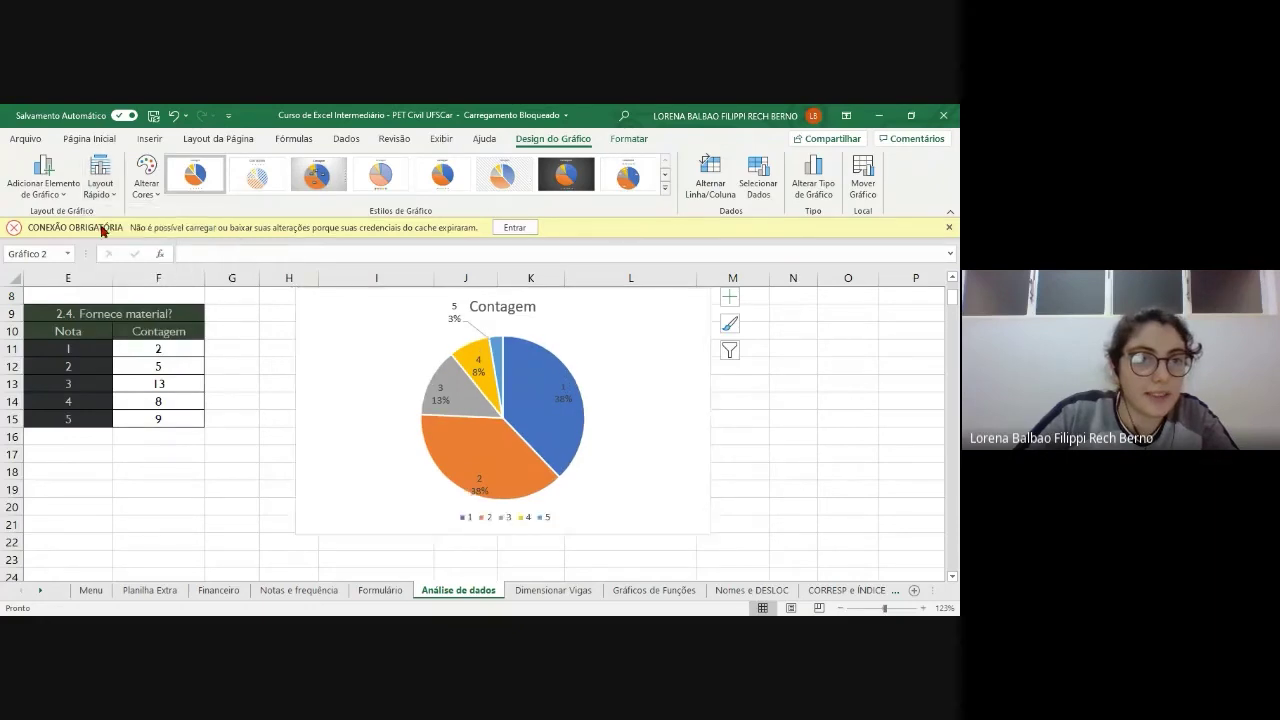
- Move the pie chart closer to the 2.4. Fornece material? table, with its upper edge at about row 8
drag(621, 345, 631, 363)
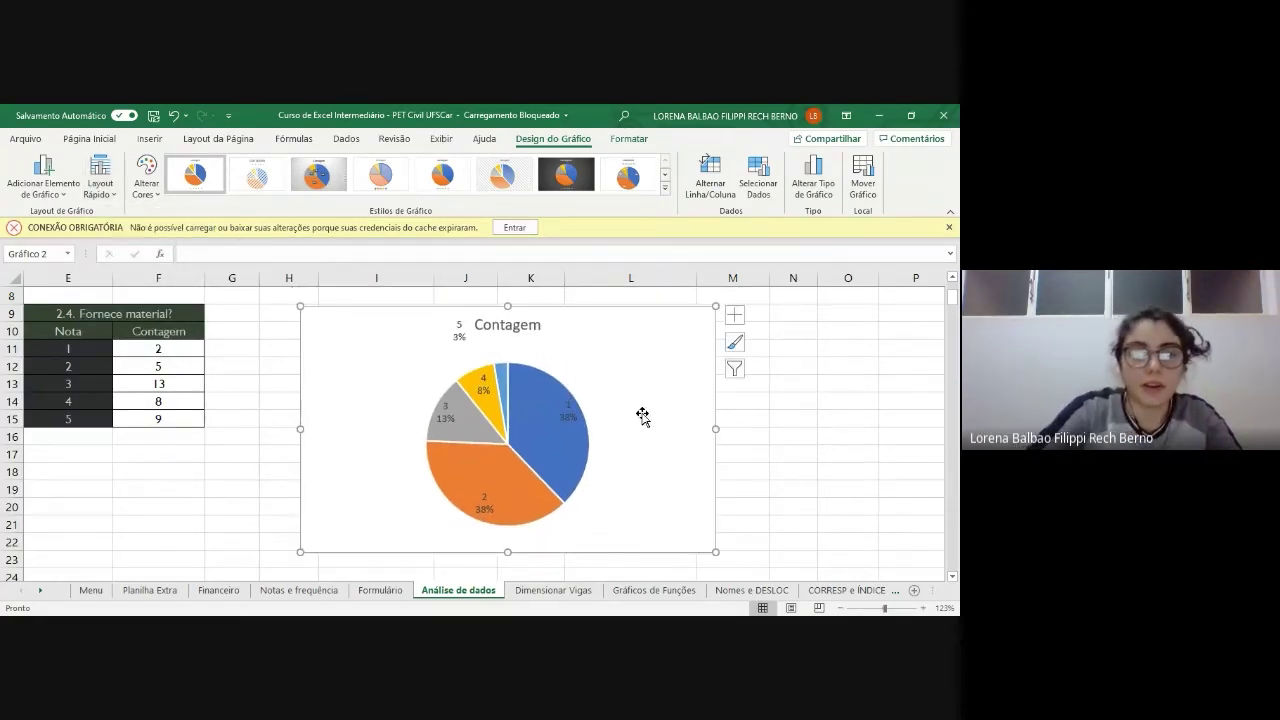
ctrl+scroll(642, 416, down, 3)
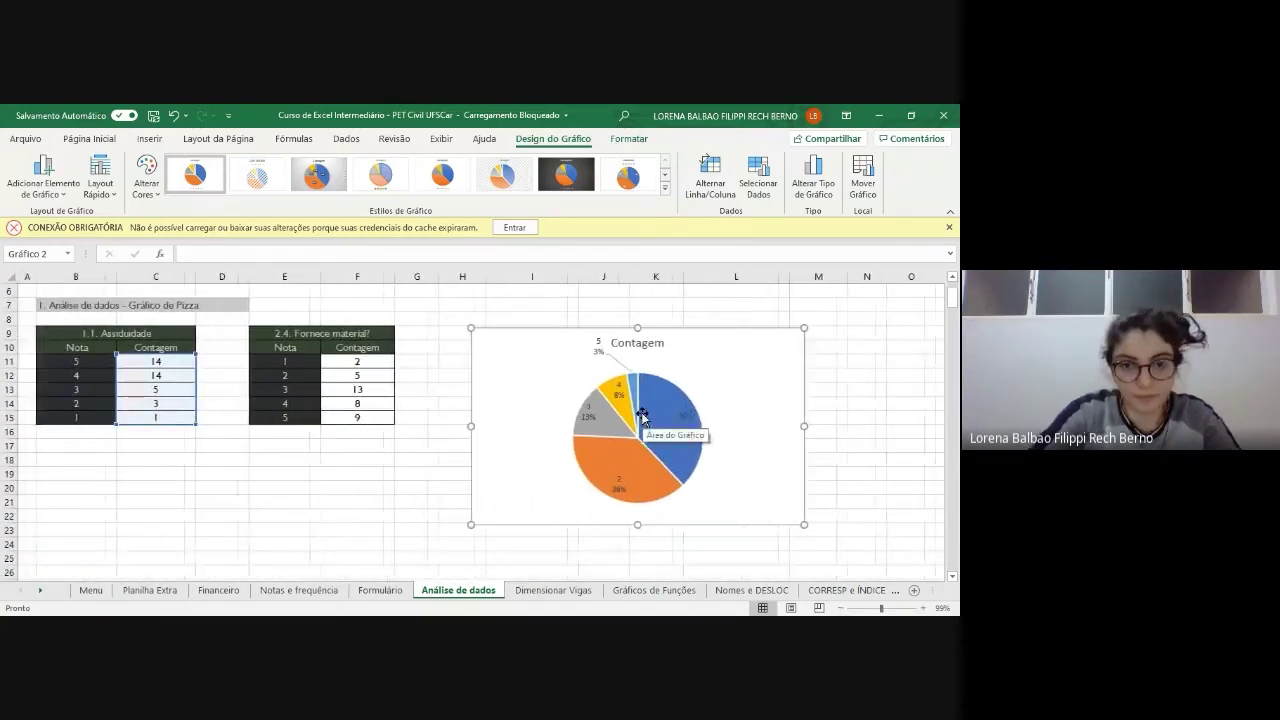
drag(642, 416, 482, 374)
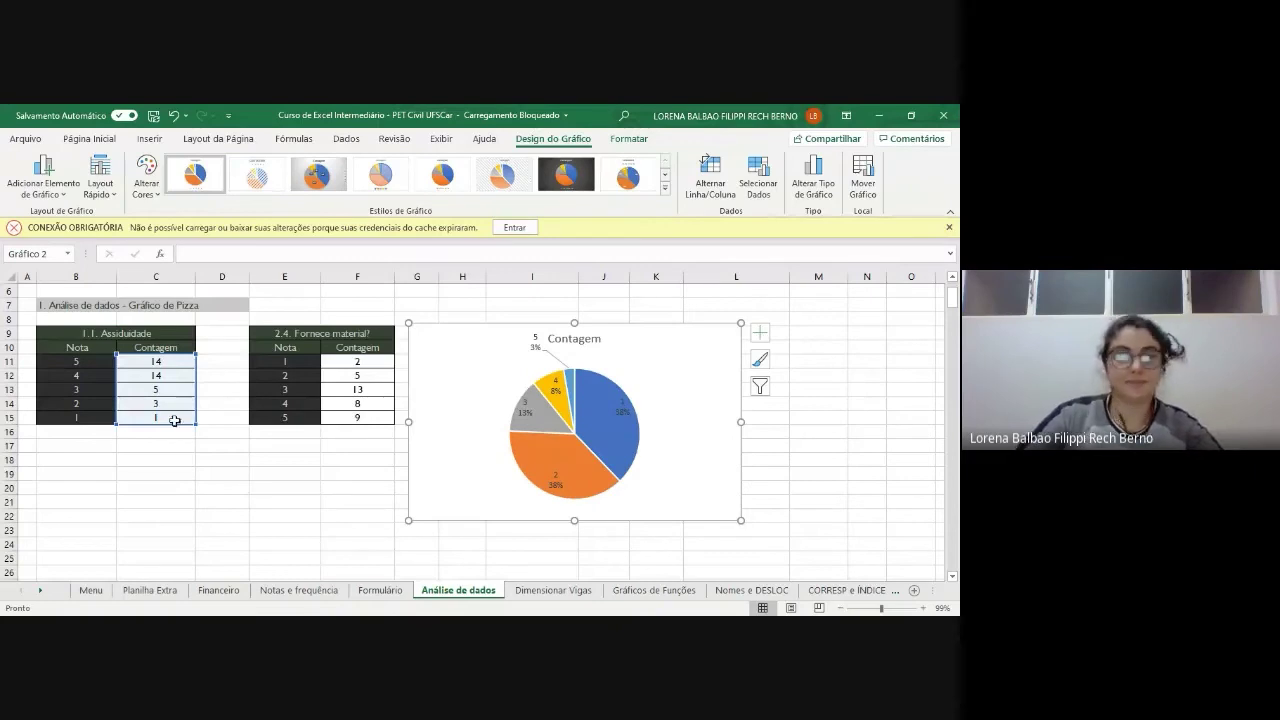
- Compare the Nota grades in B11:B15 of the 1.1. Assiduidade table with the category labels on the pie slices
click(92, 364)
click(90, 375)
click(92, 389)
click(91, 403)
click(90, 417)
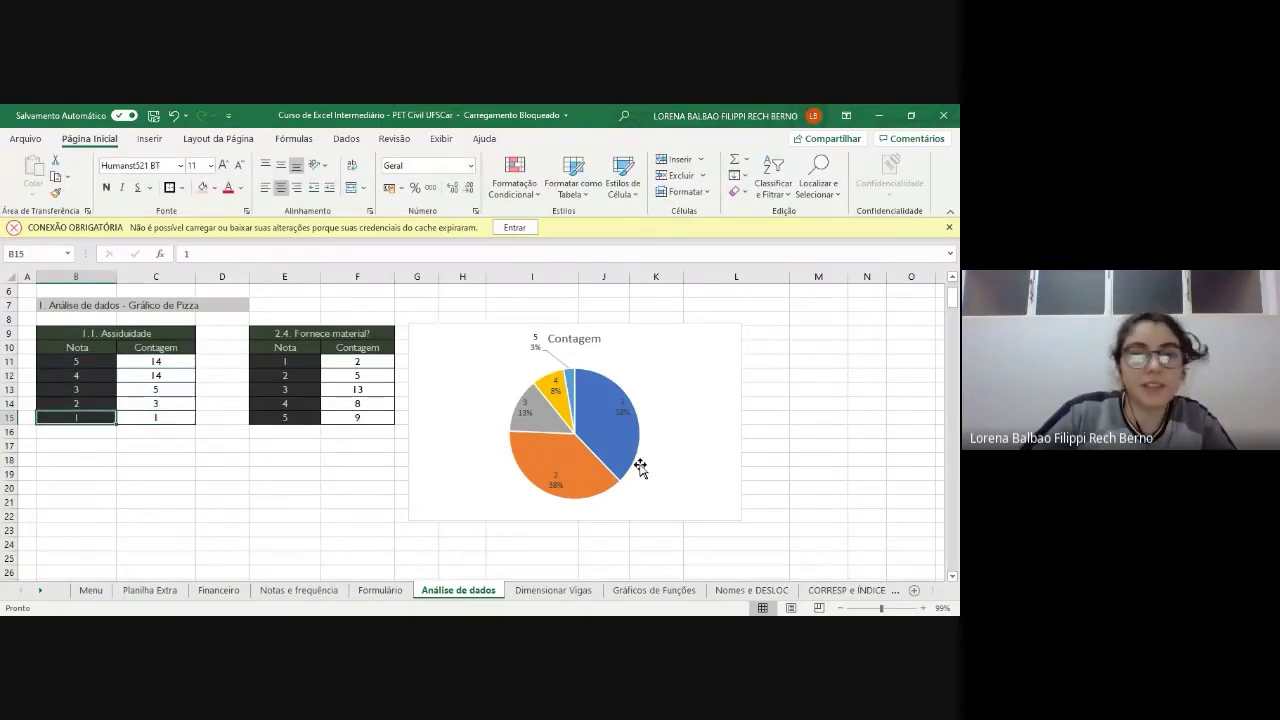
click(680, 463)
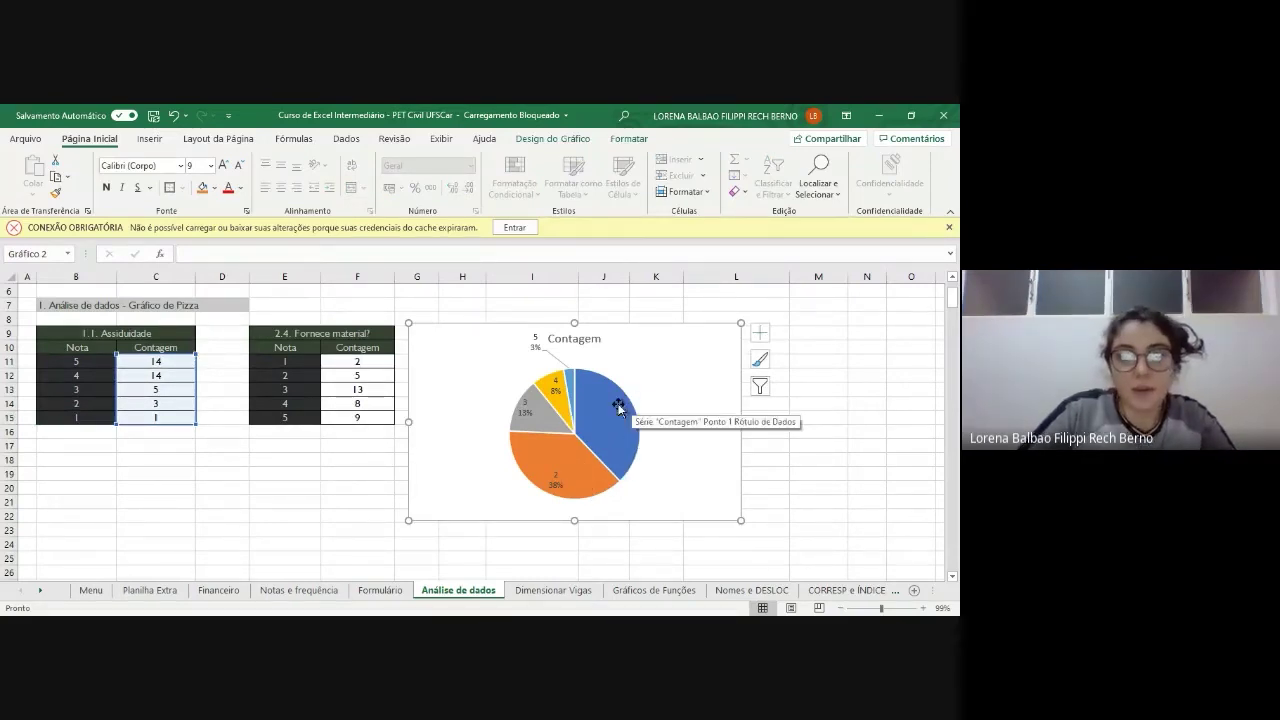
mouse_move(595, 422)
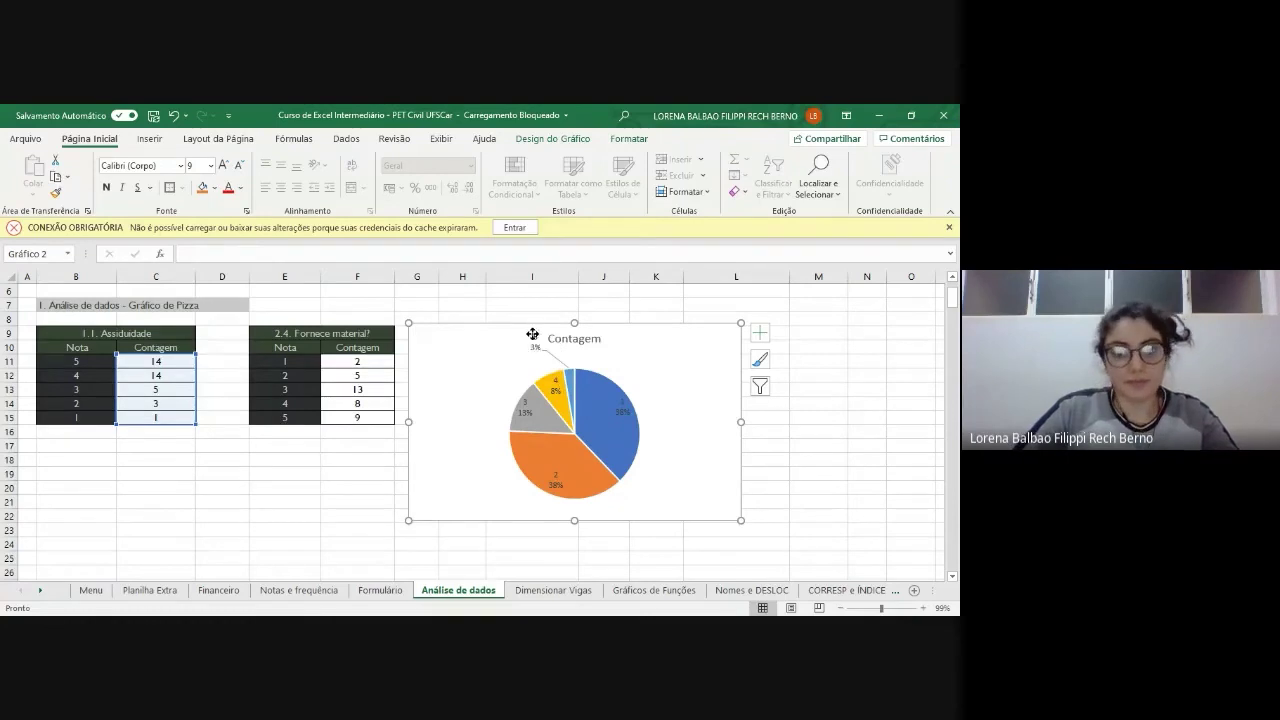
click(536, 340)
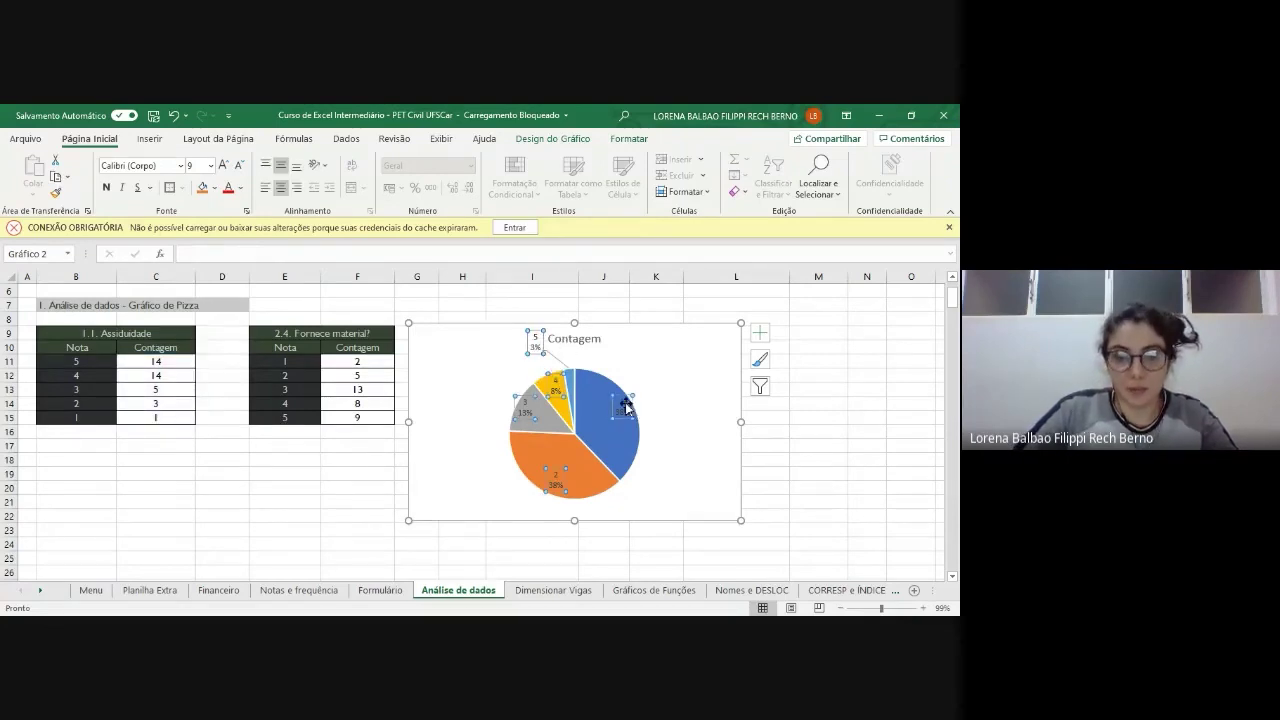
click(555, 480)
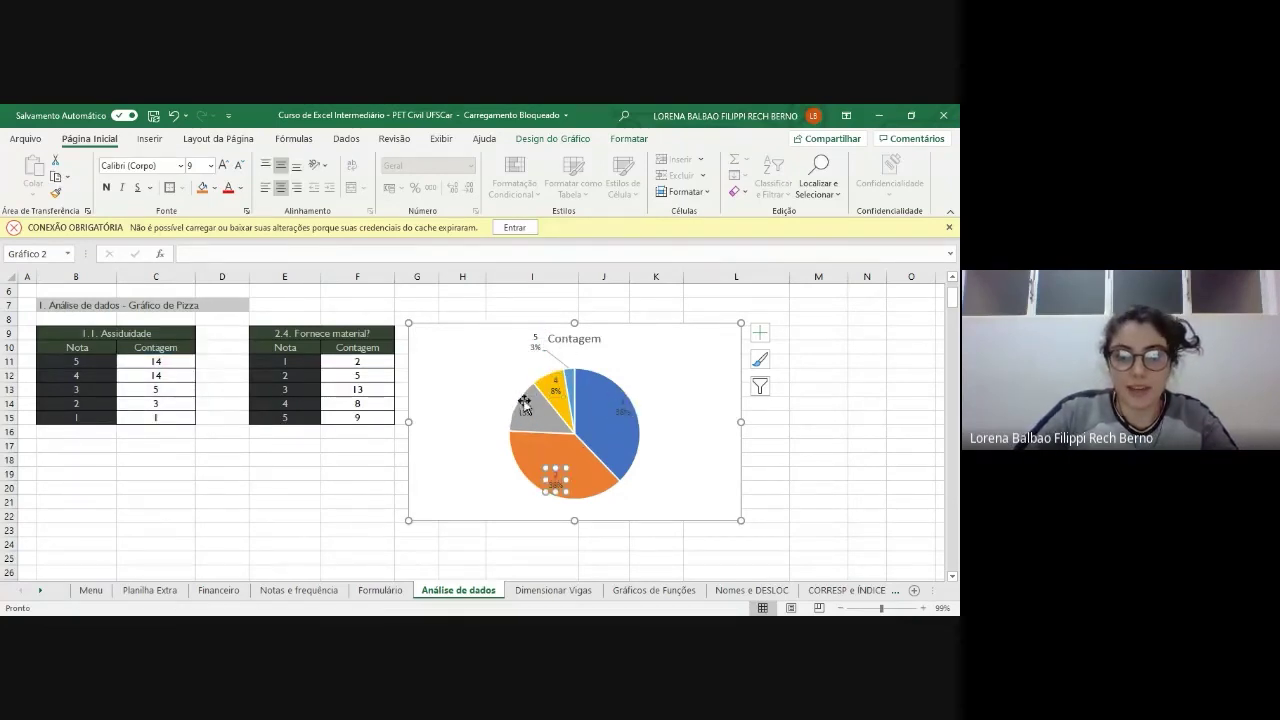
click(536, 341)
click(686, 428)
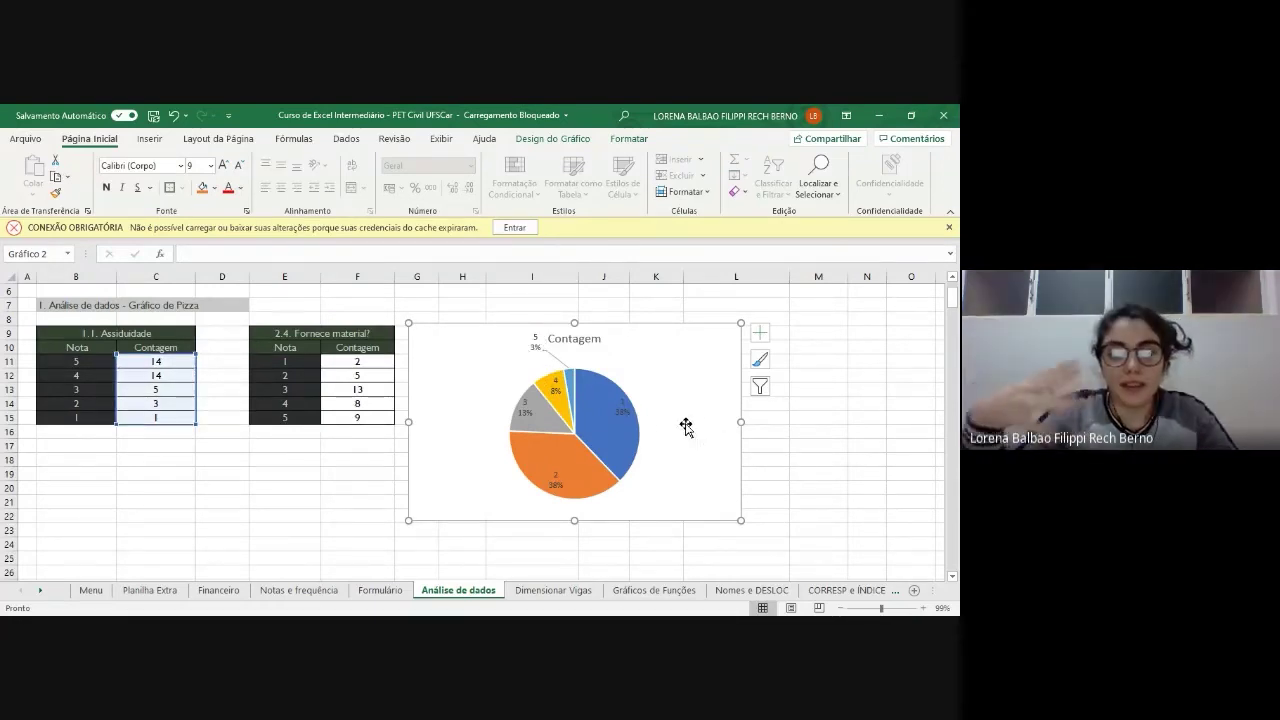
- Nudge the pie chart toward the 2.4. Fornece material? table, open its data source selection and move the dialog clear of the chart
ctrl+scroll(686, 427, up, 1)
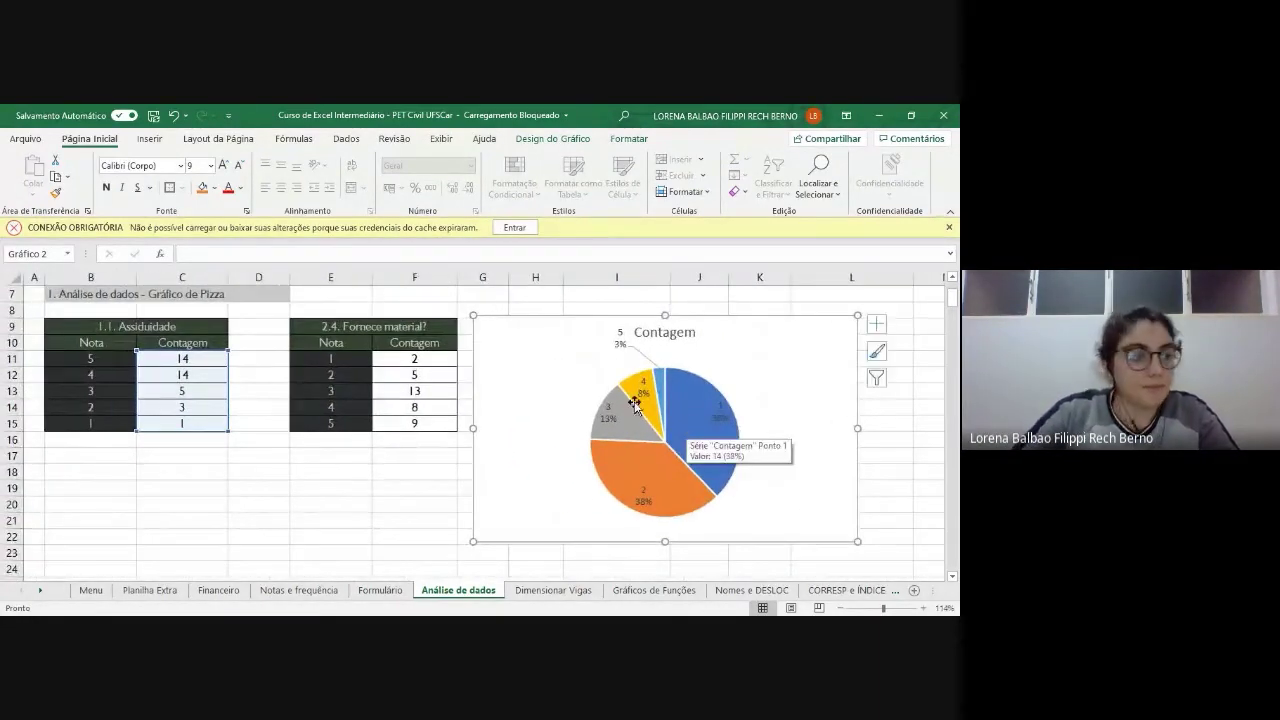
mouse_move(552, 369)
mouse_down()
mouse_move(518, 351)
mouse_move(514, 369)
mouse_move(547, 370)
mouse_up()
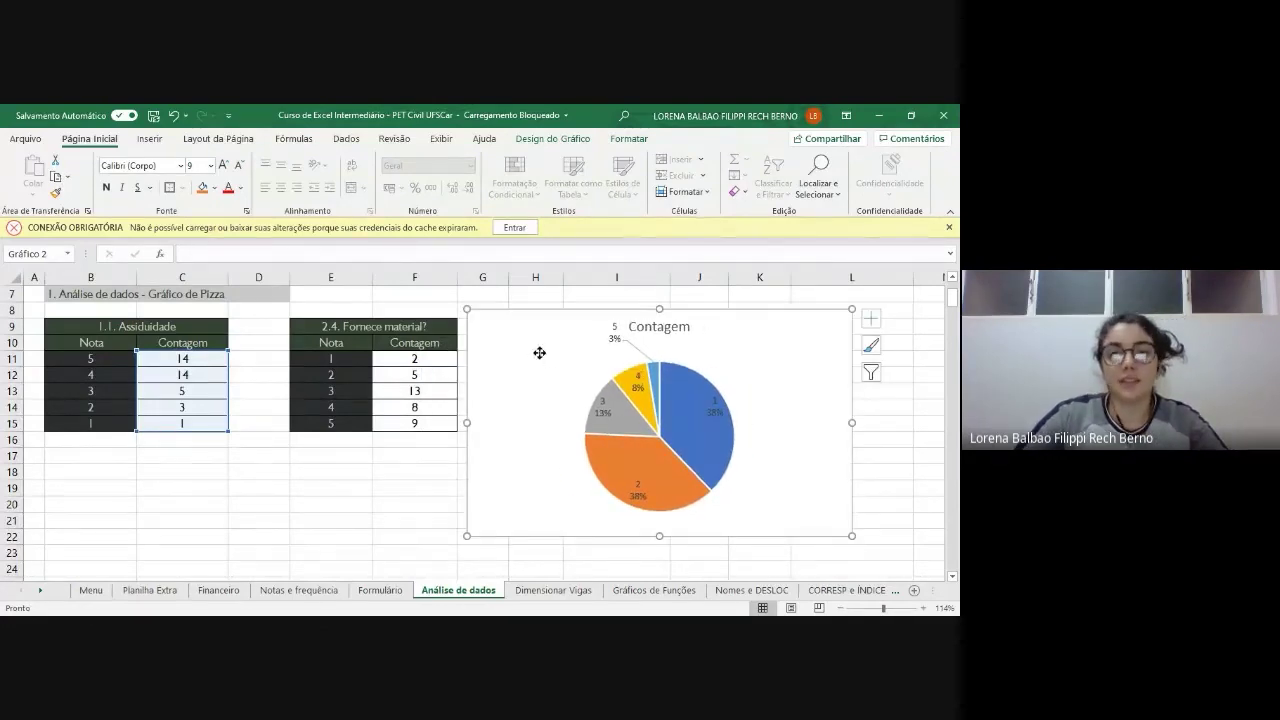
right_click(537, 352)
click(490, 366)
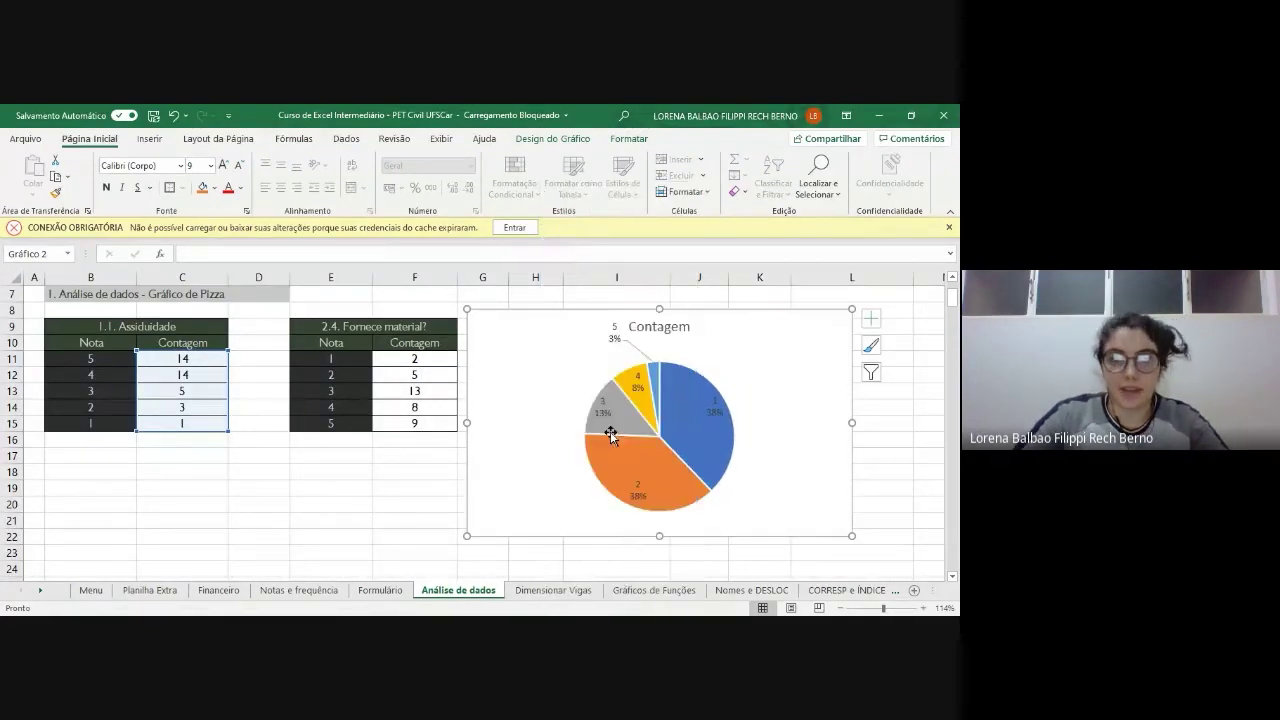
right_click(543, 354)
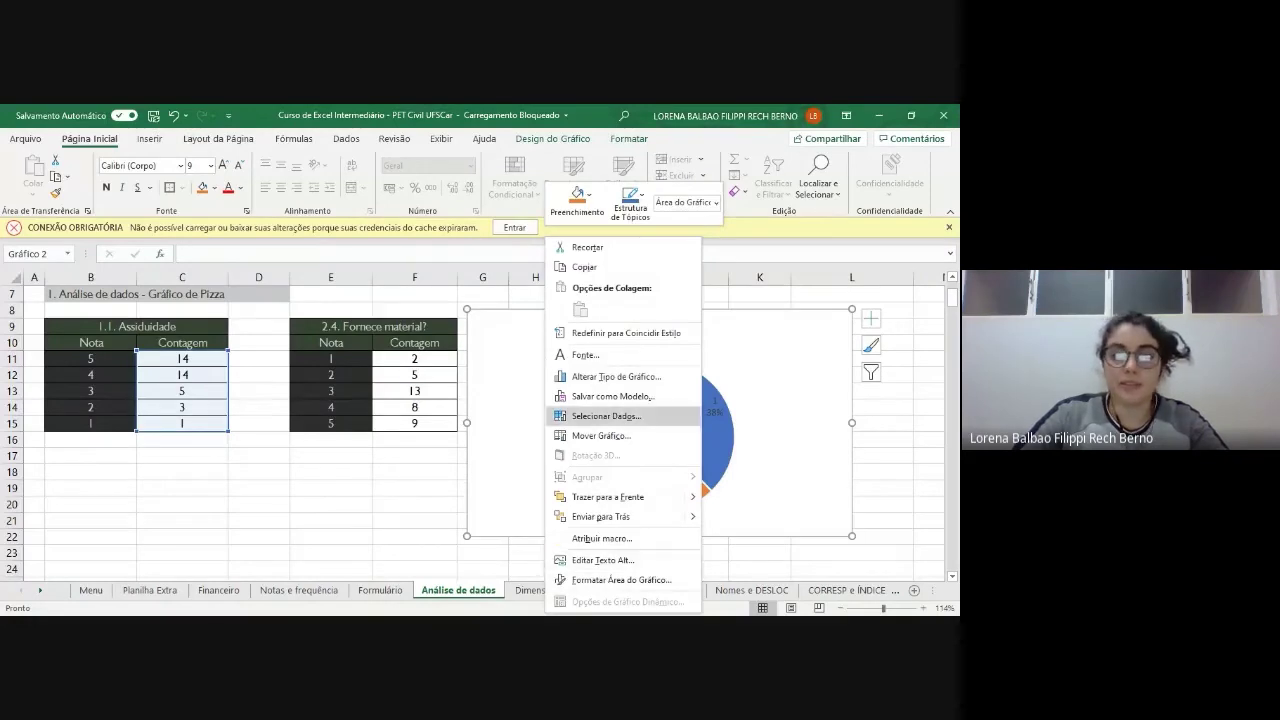
click(606, 415)
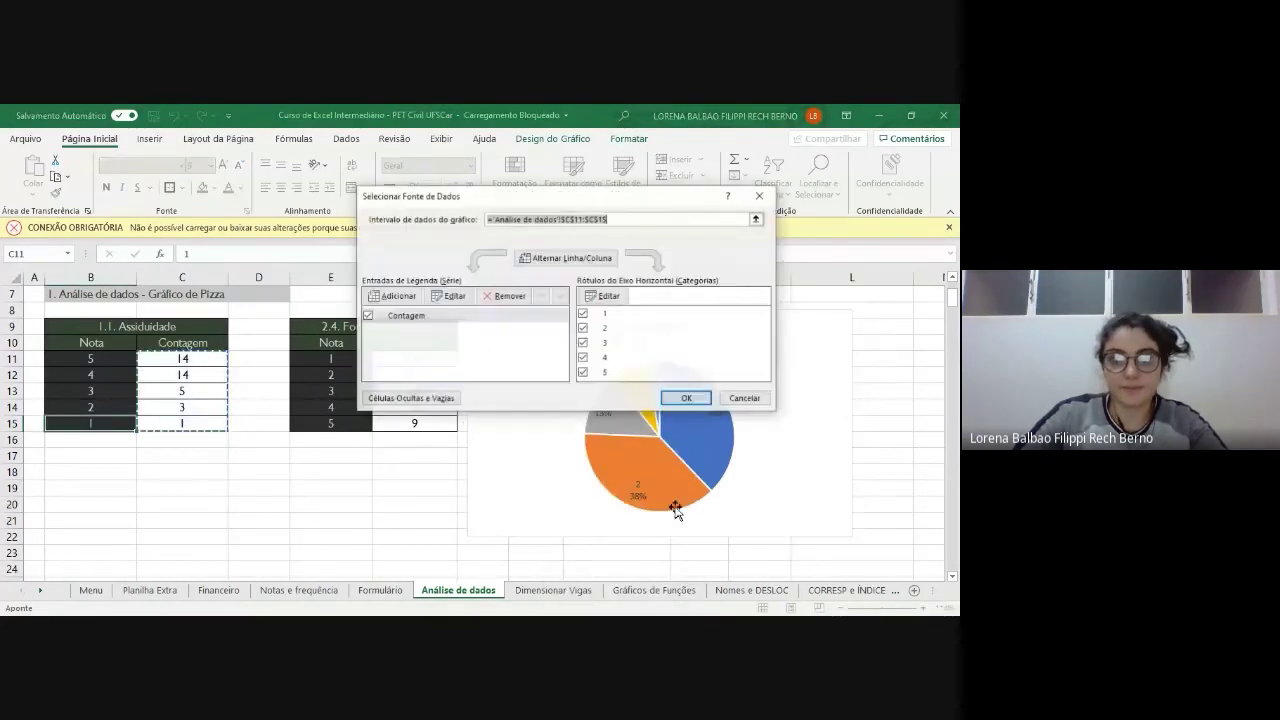
drag(622, 176, 510, 146)
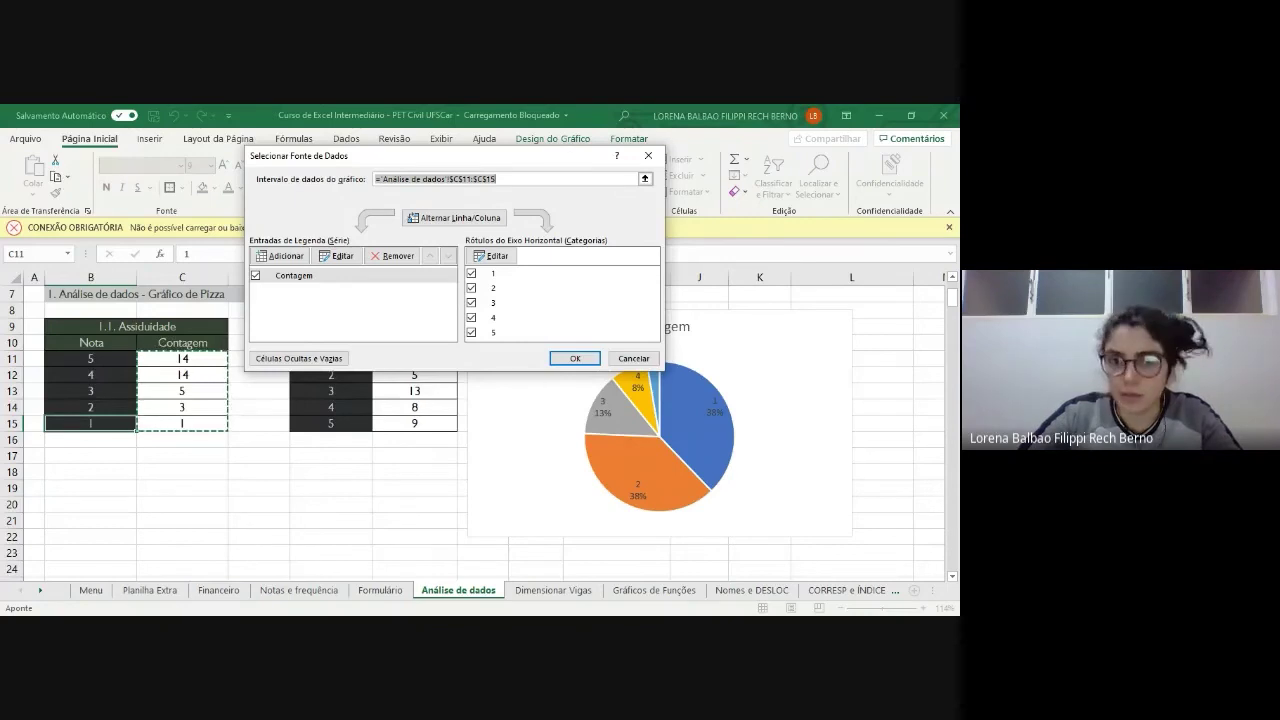
drag(528, 160, 412, 147)
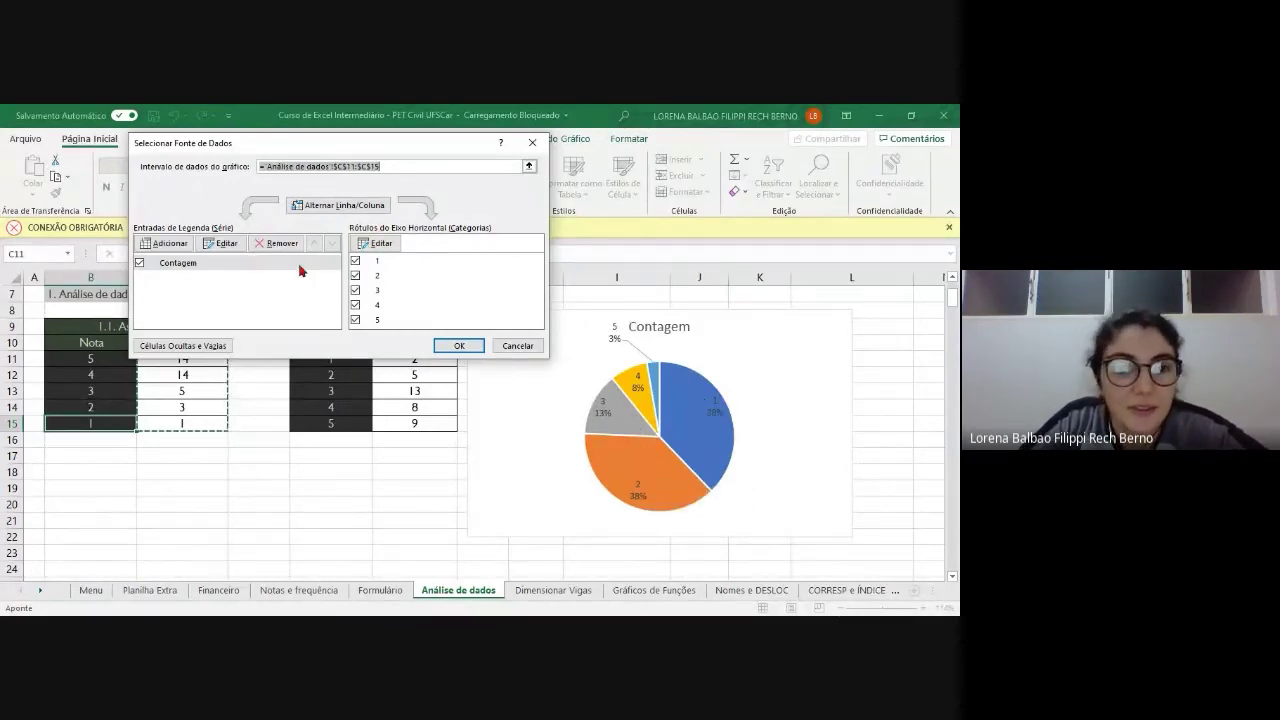
- Review each of the five horizontal axis category labels of the Contagem series
click(376, 261)
click(377, 277)
click(377, 290)
click(380, 306)
click(380, 320)
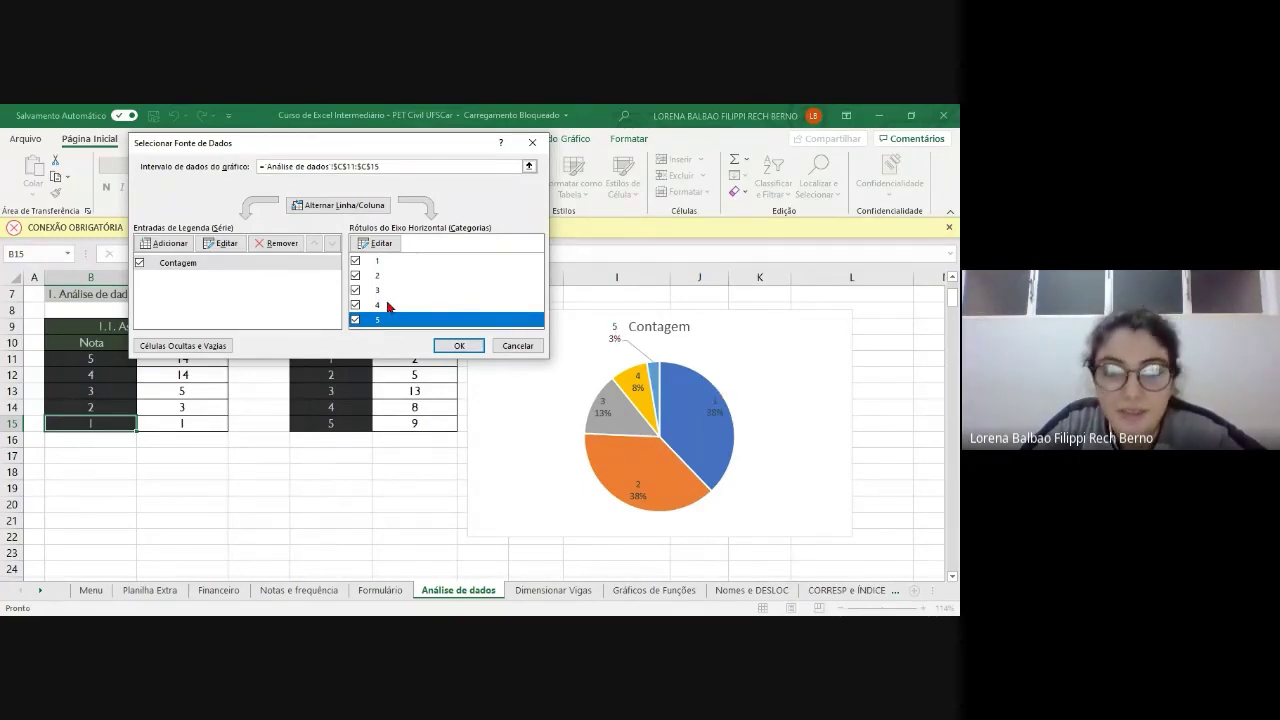
- Set the axis label range to the 1.1. Assiduidade grades in 'Análise de dados'!$B$11:$B$15 and accept the chart's data source
click(384, 244)
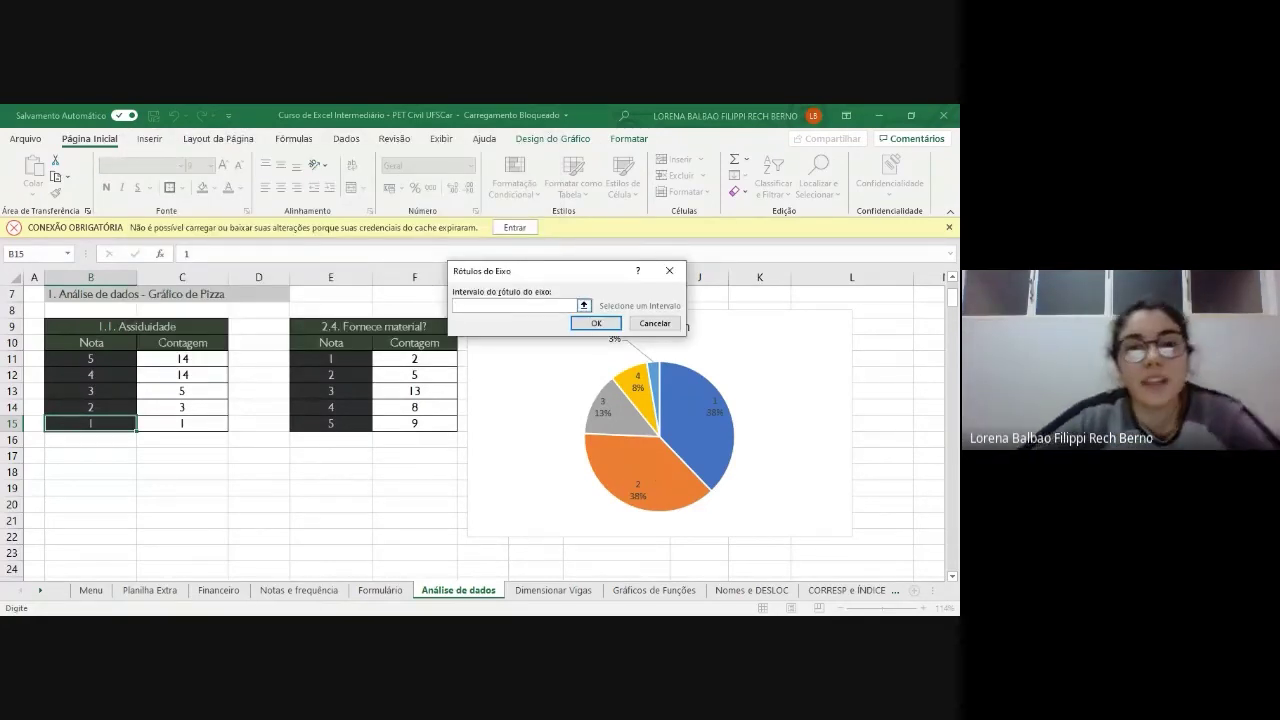
drag(542, 271, 428, 231)
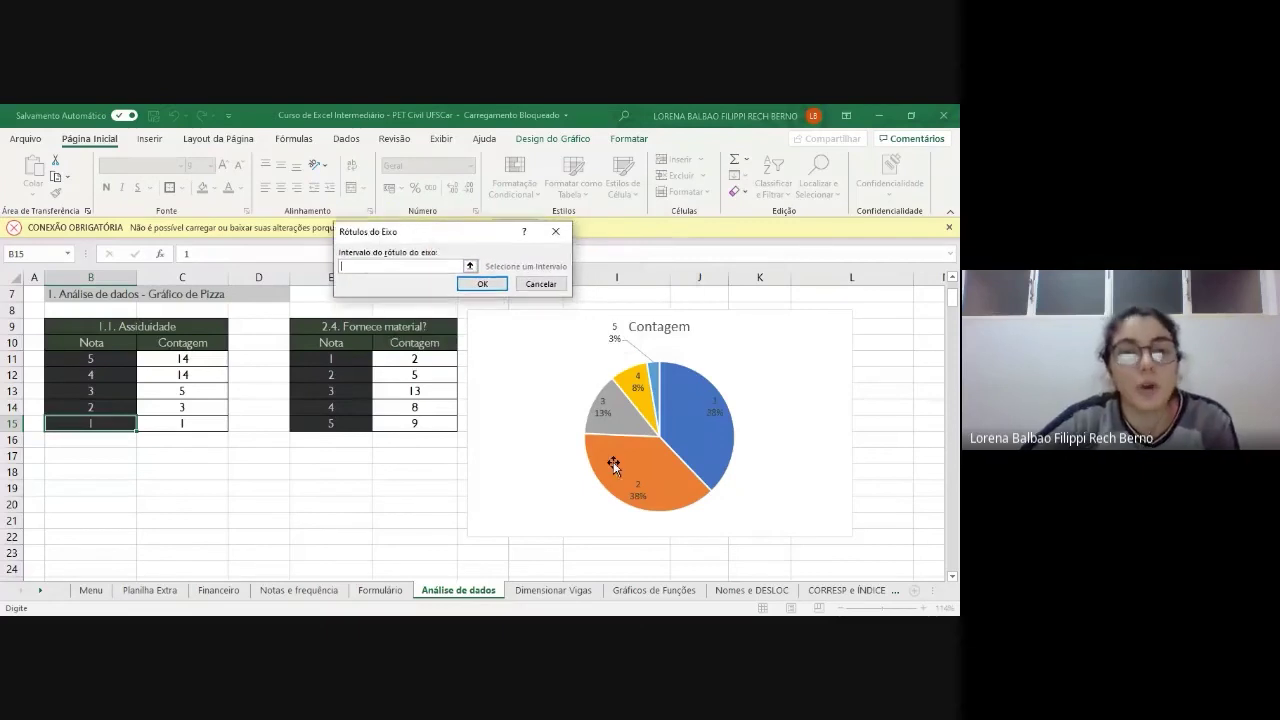
drag(117, 360, 118, 423)
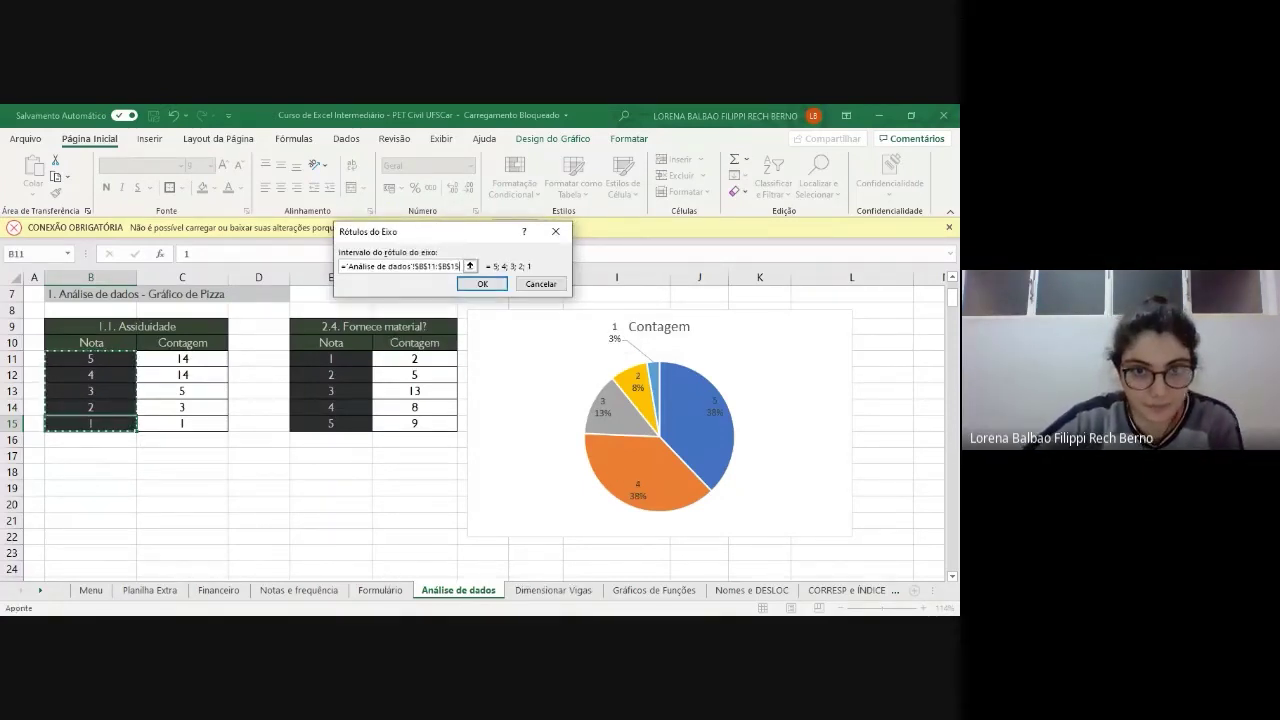
drag(349, 266, 432, 266)
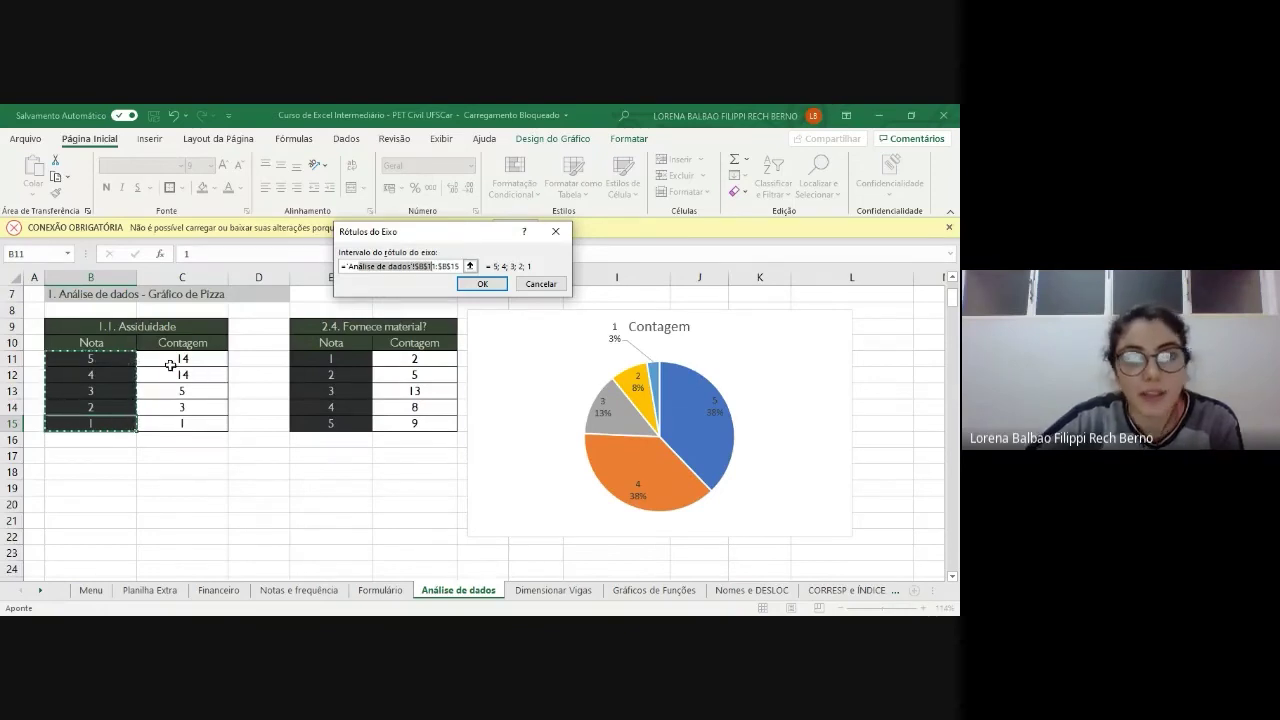
click(482, 284)
click(431, 266)
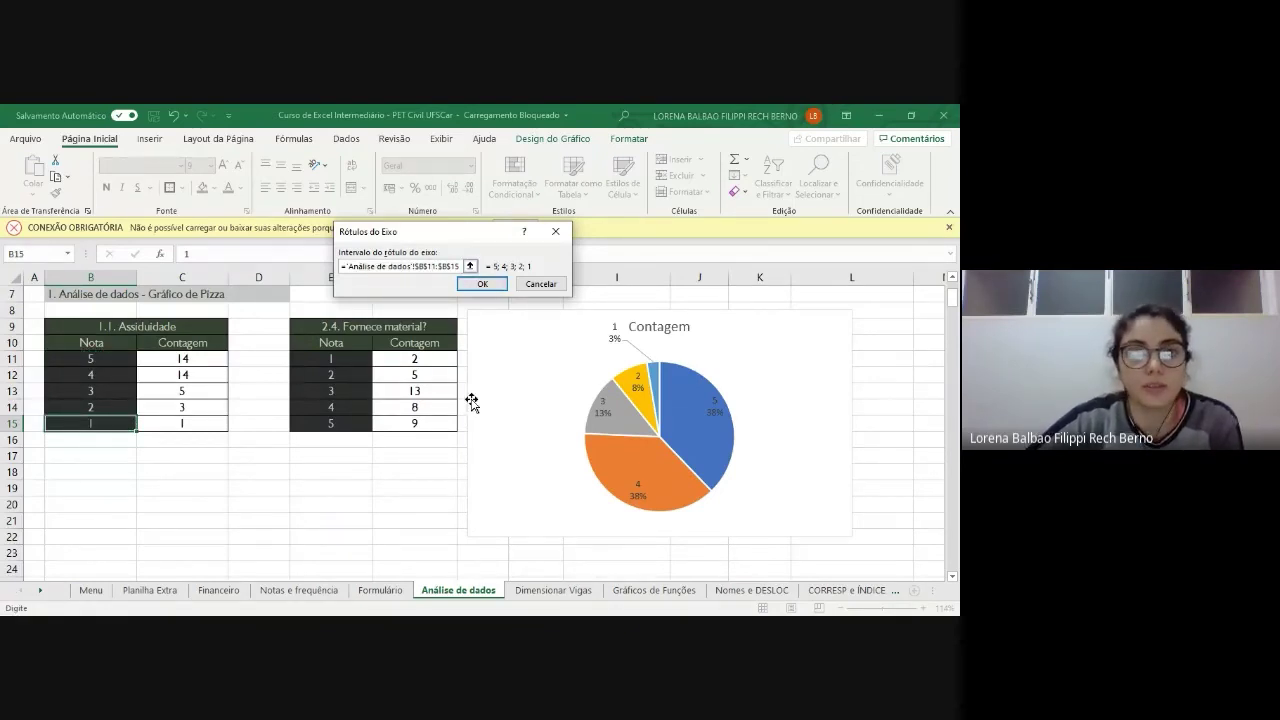
key(Return)
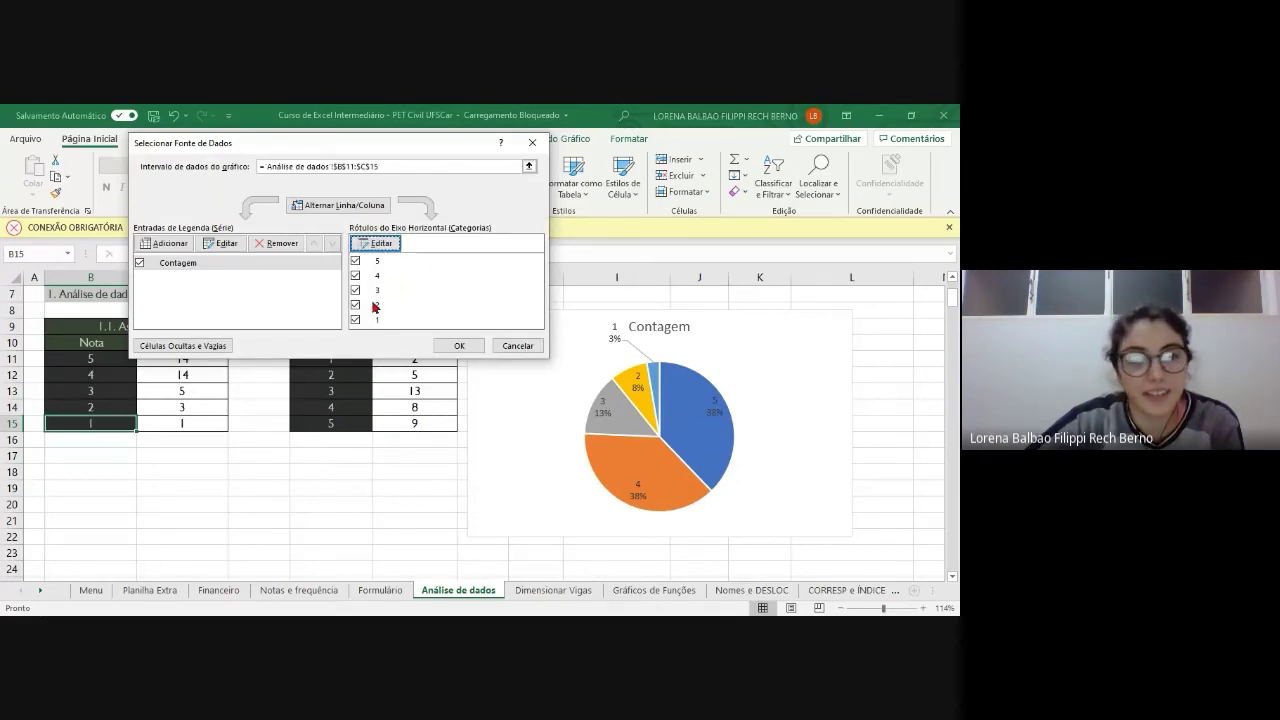
drag(346, 143, 400, 170)
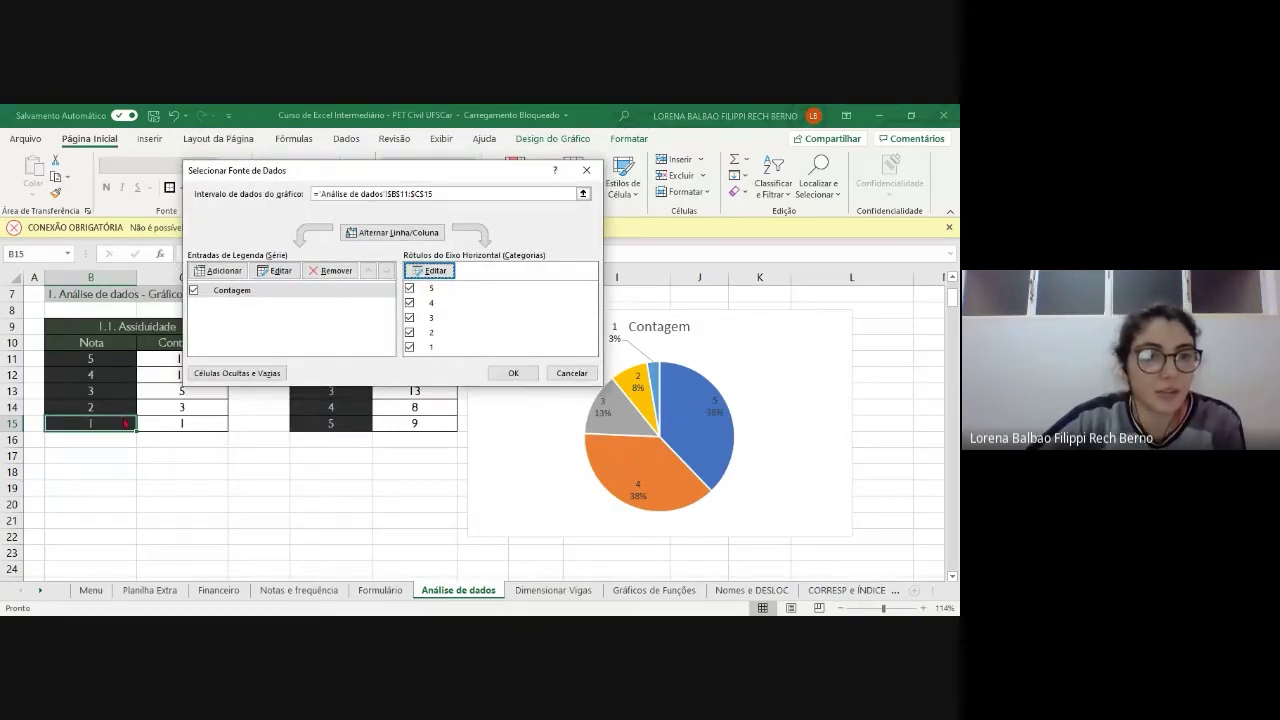
click(511, 374)
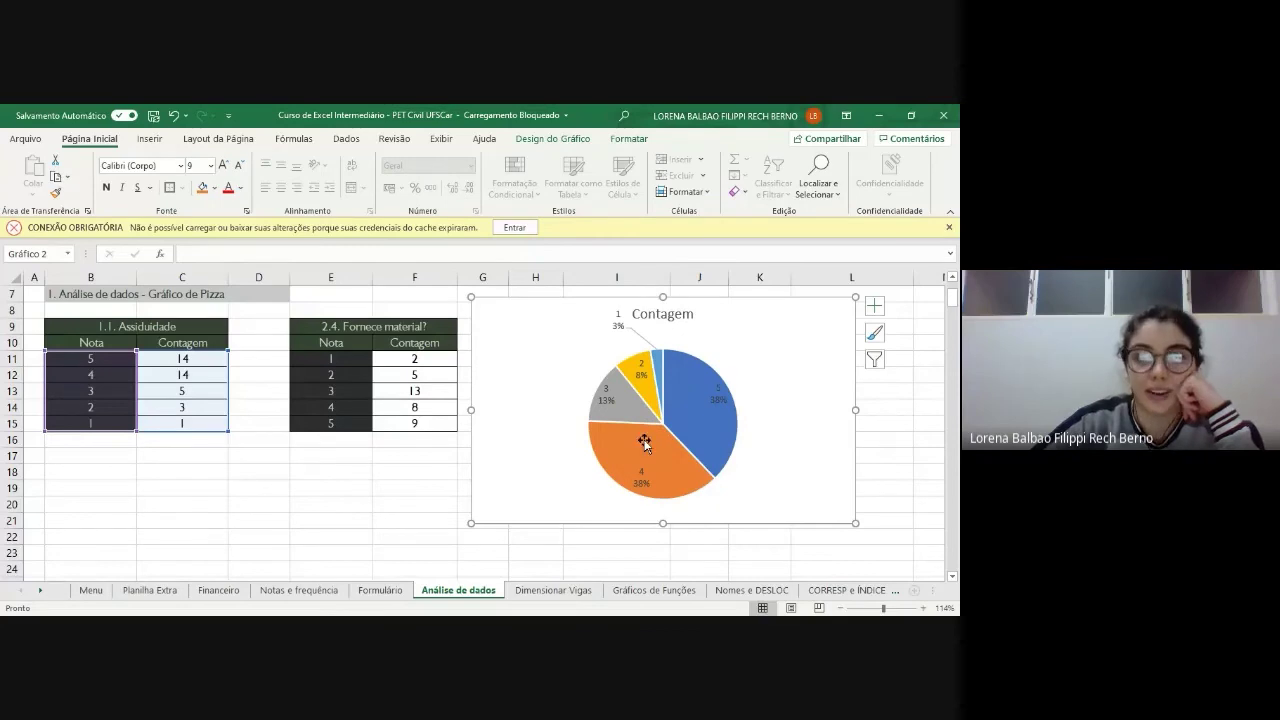
- Check the category and percentage labels on the pie slices against the 1.1. Assiduidade grades
click(720, 396)
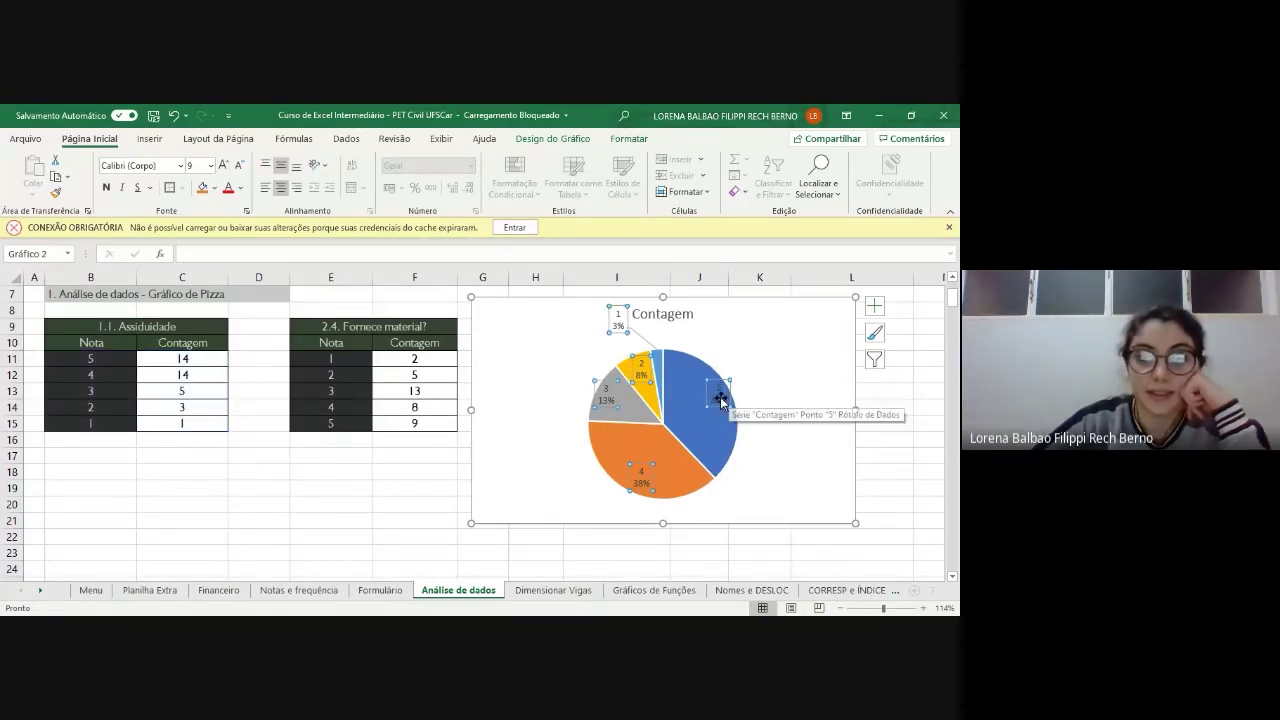
click(641, 474)
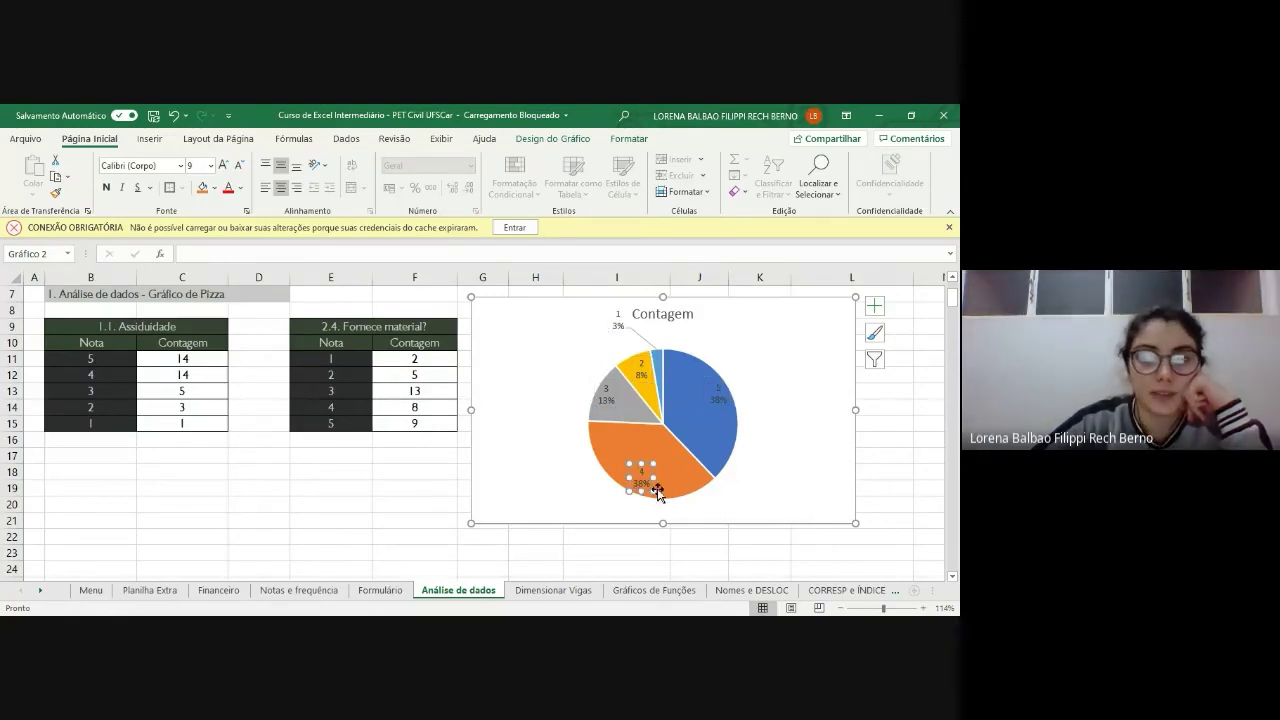
click(709, 423)
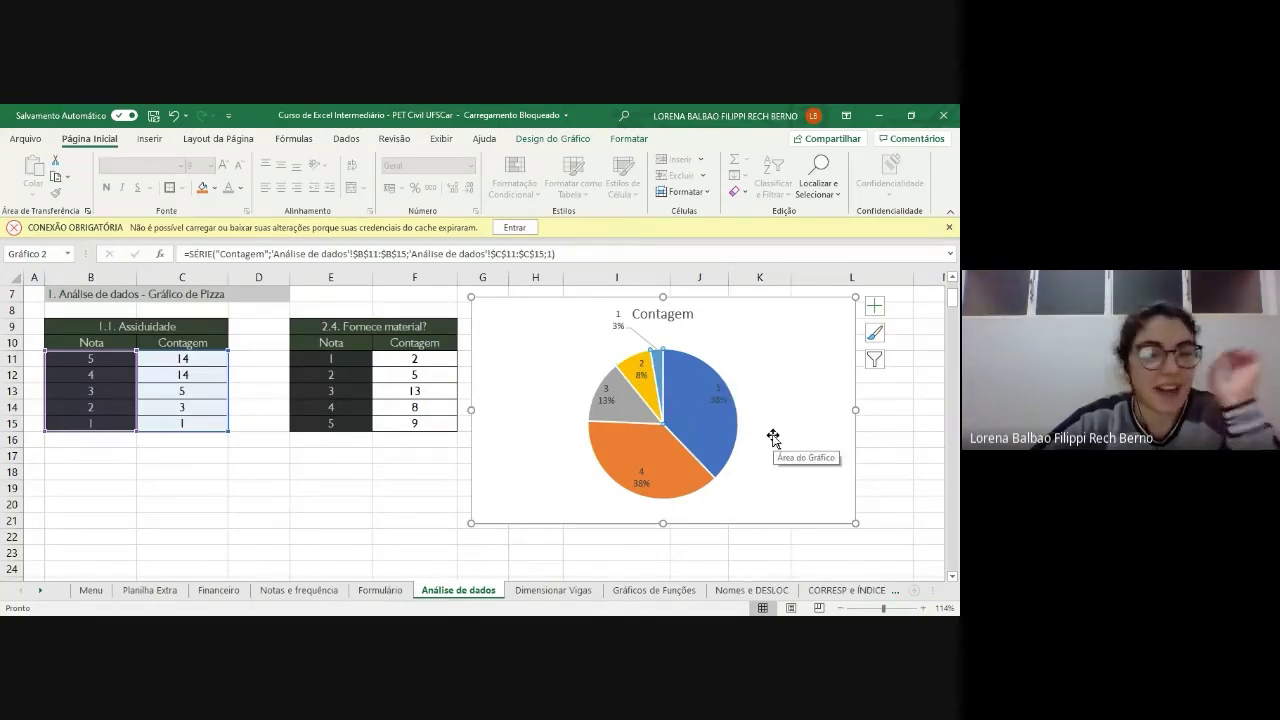
- Move the pie chart to the empty area just below the 1.1. Assiduidade table and deselect it
scroll(785, 450, down, 1)
scroll(765, 410, up, 2)
click(798, 466)
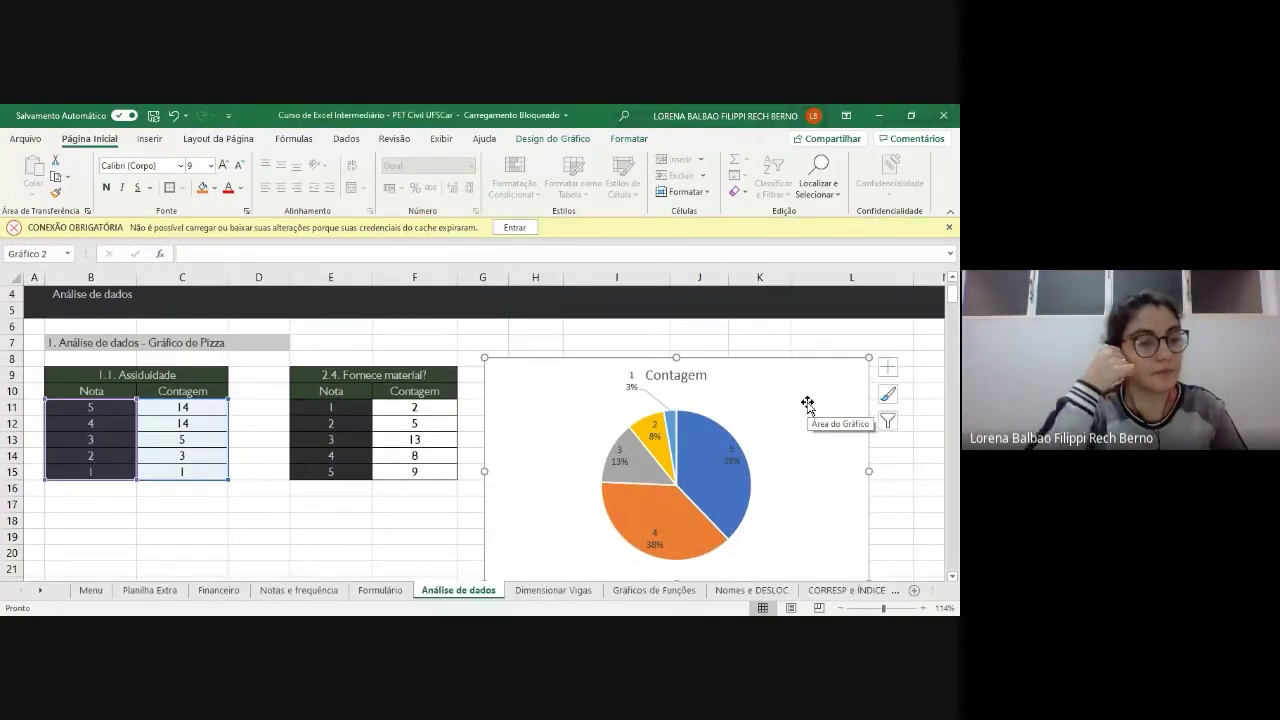
scroll(597, 449, down, 1)
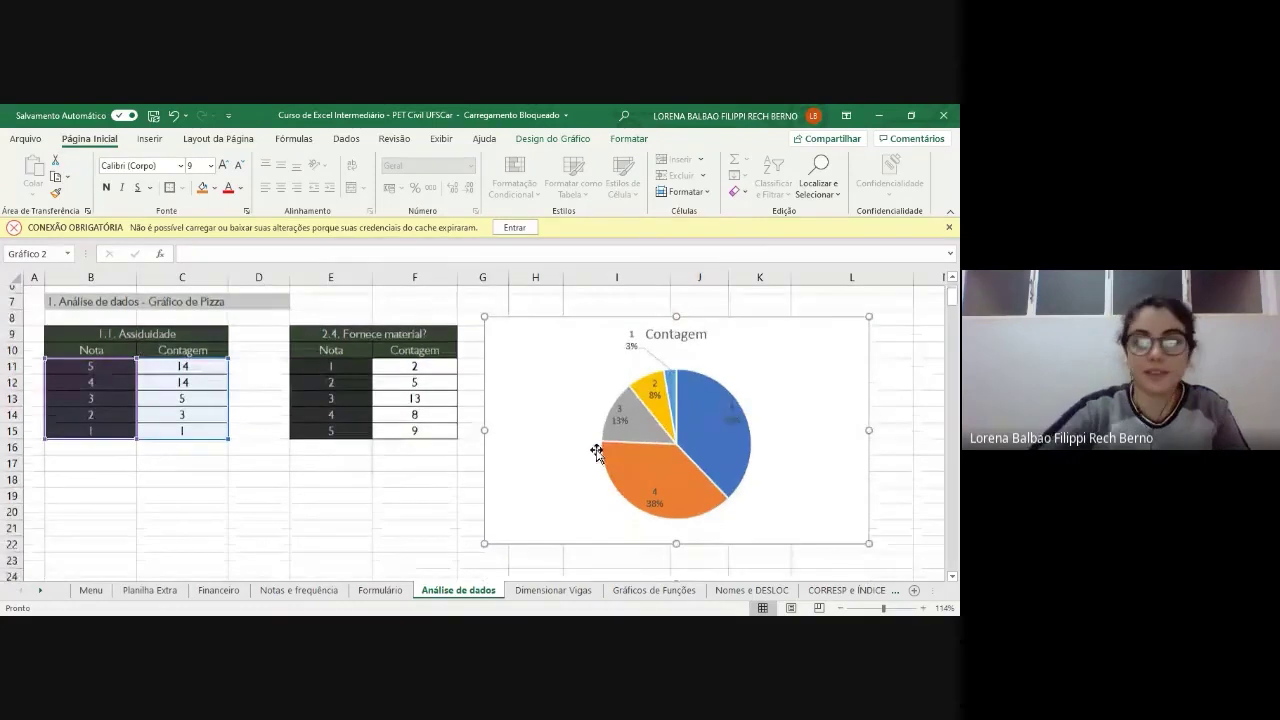
ctrl+scroll(597, 449, down, 2)
scroll(594, 449, up, 2)
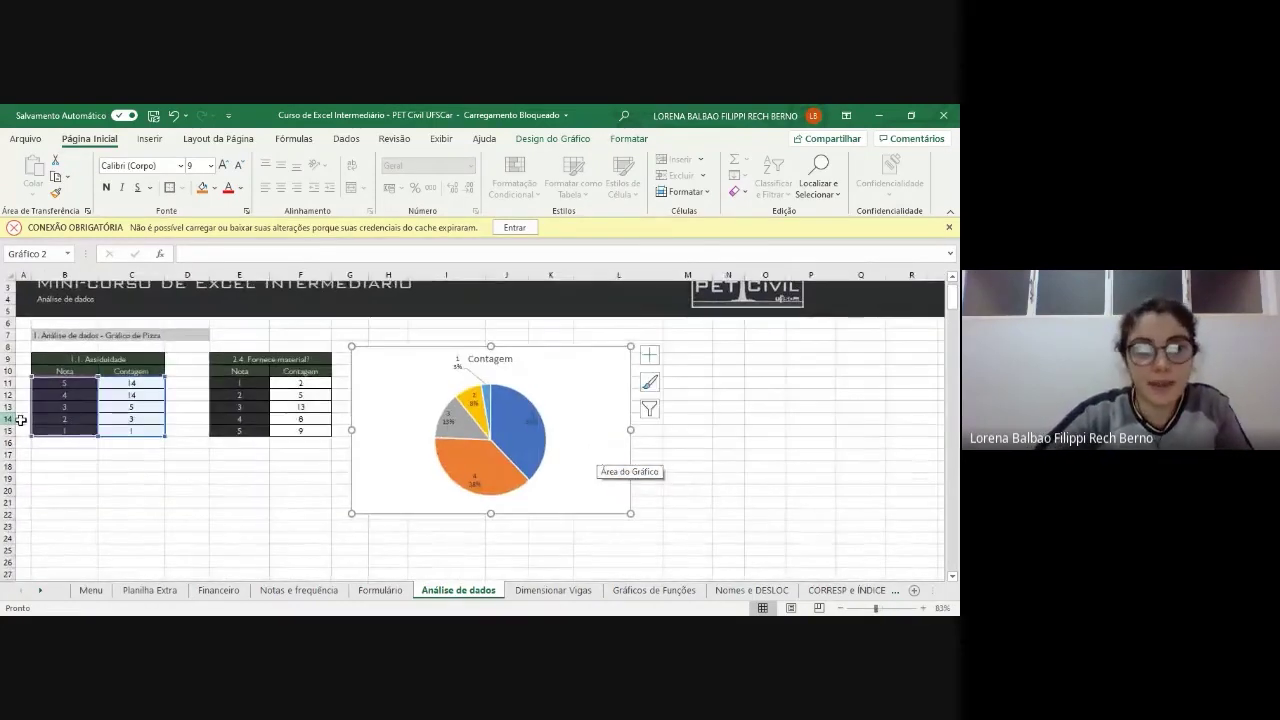
drag(403, 366, 109, 477)
click(591, 421)
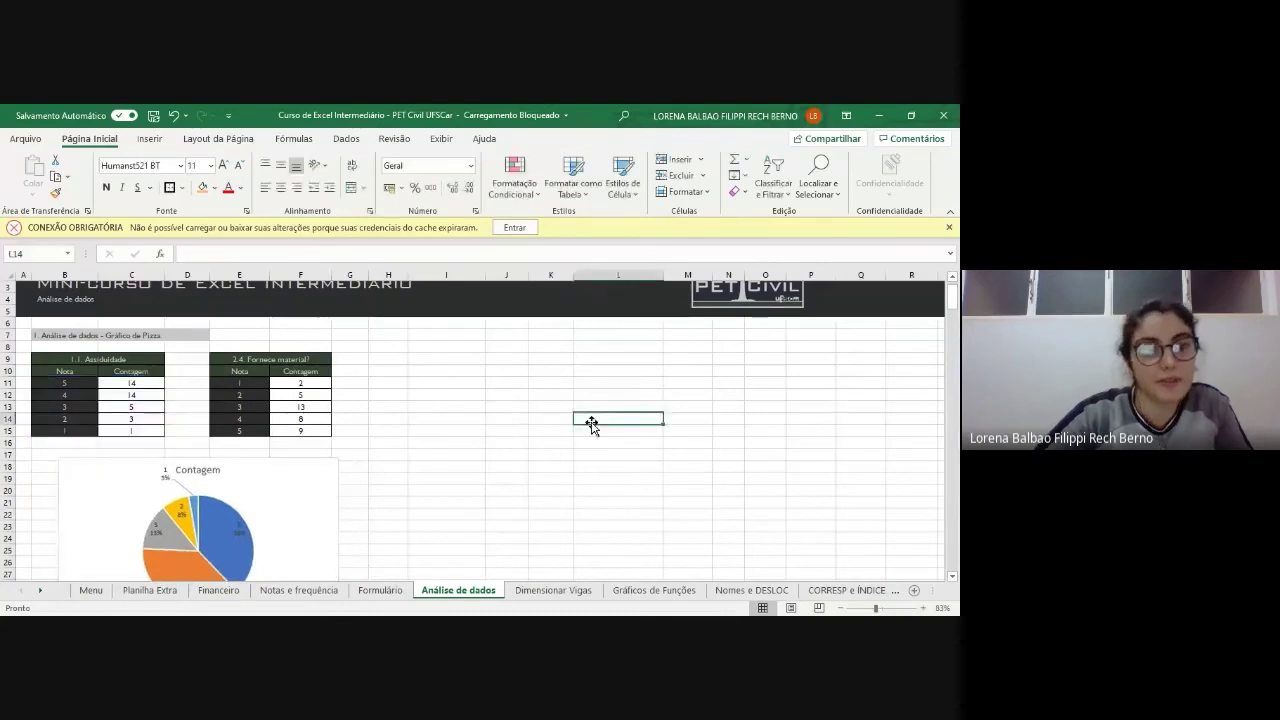
- Examine the title and first grade of the 2.4. Fornece material? table
scroll(569, 434, down, 1)
scroll(569, 434, down, 2)
drag(300, 323, 304, 399)
click(549, 451)
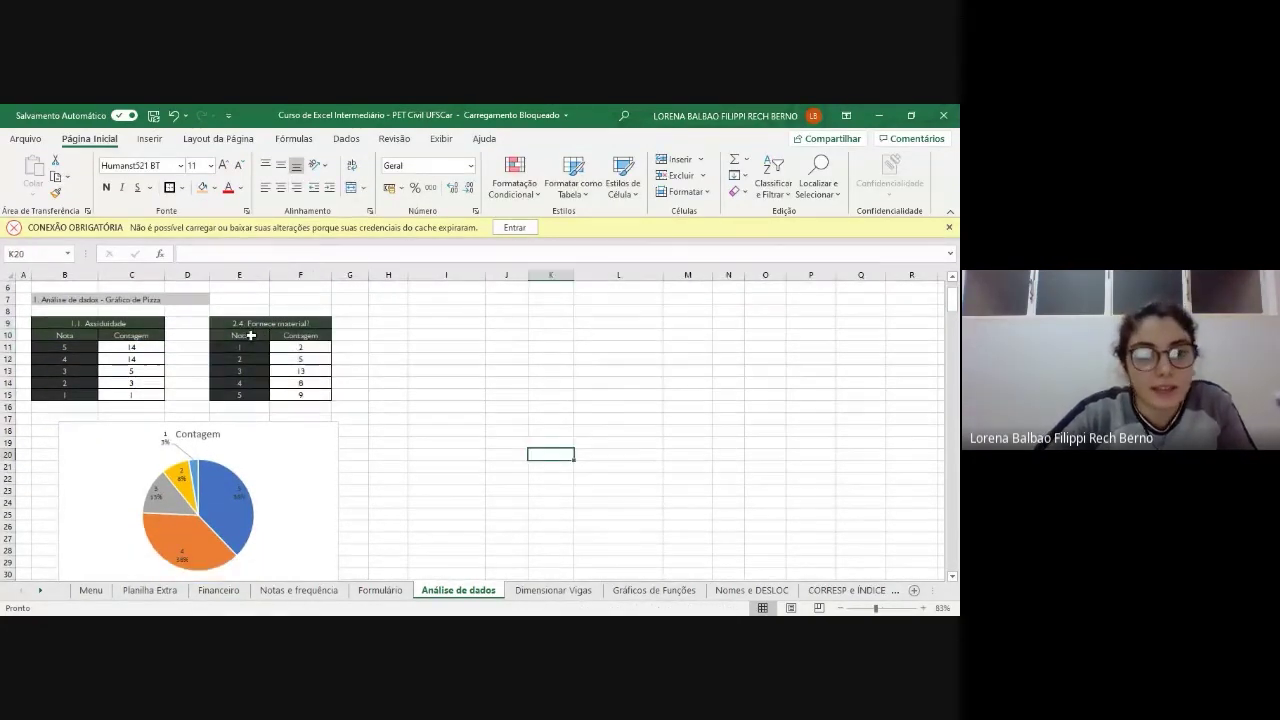
click(272, 320)
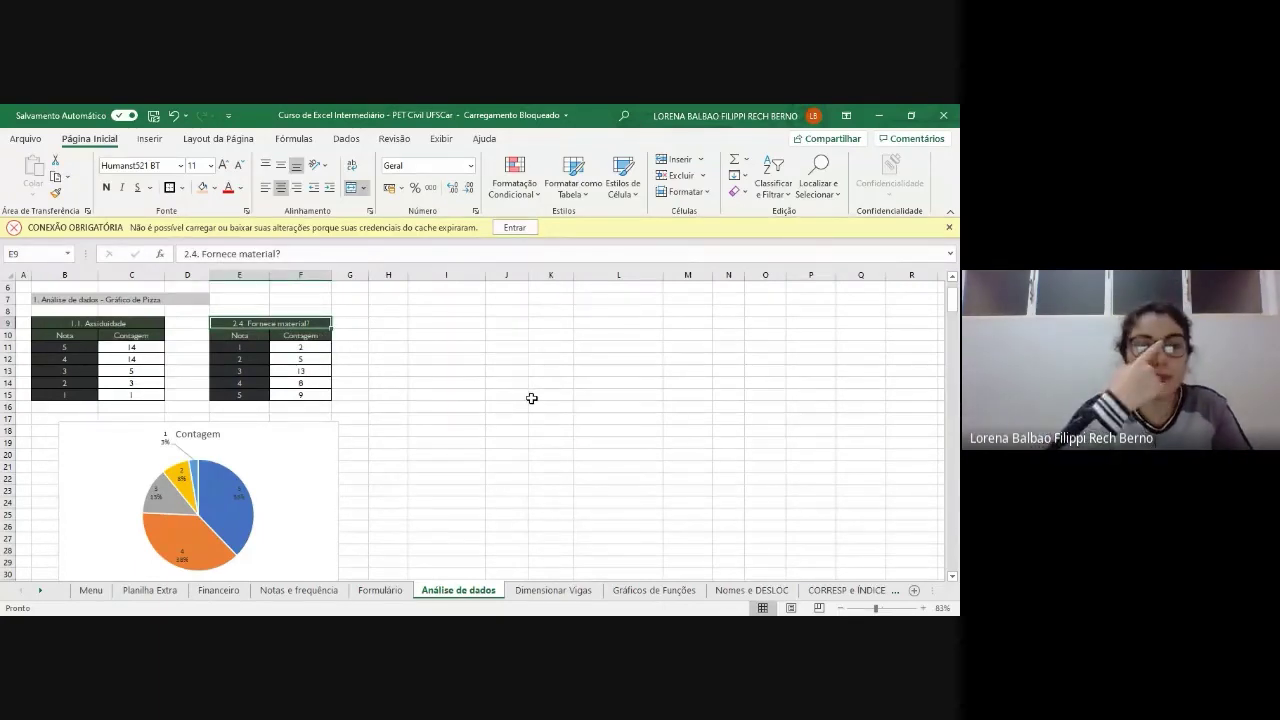
click(258, 350)
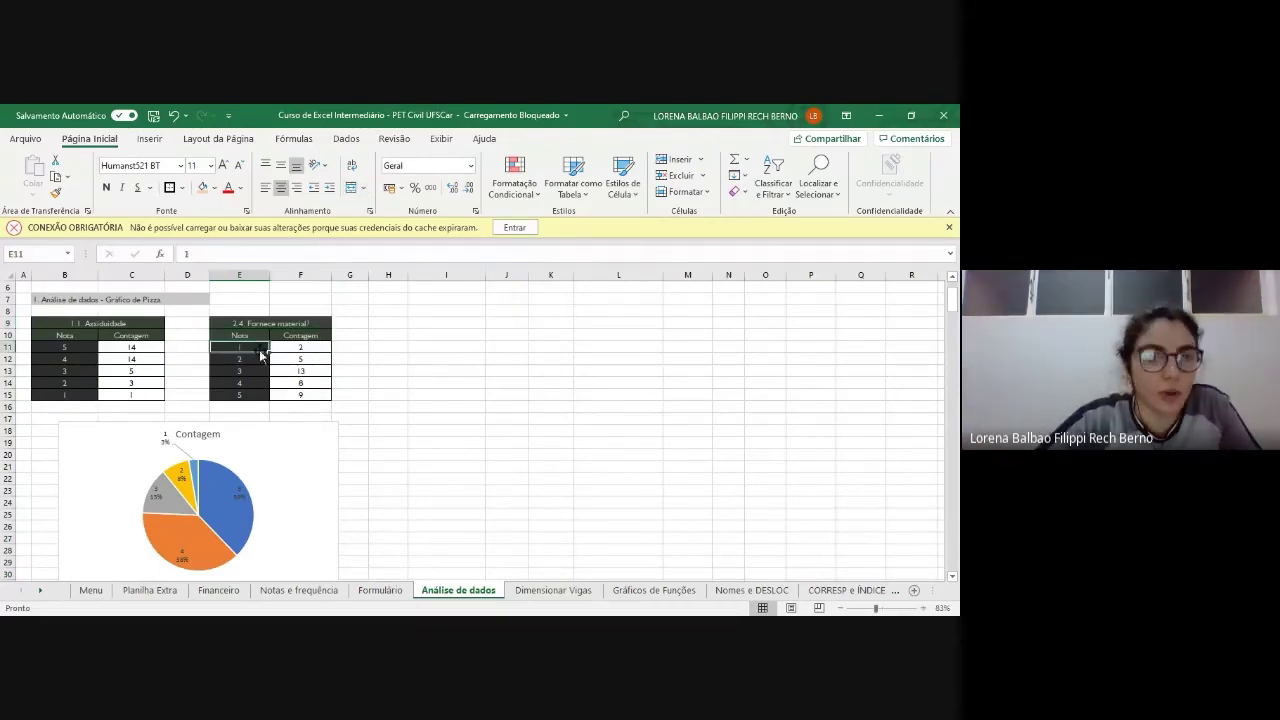
click(241, 322)
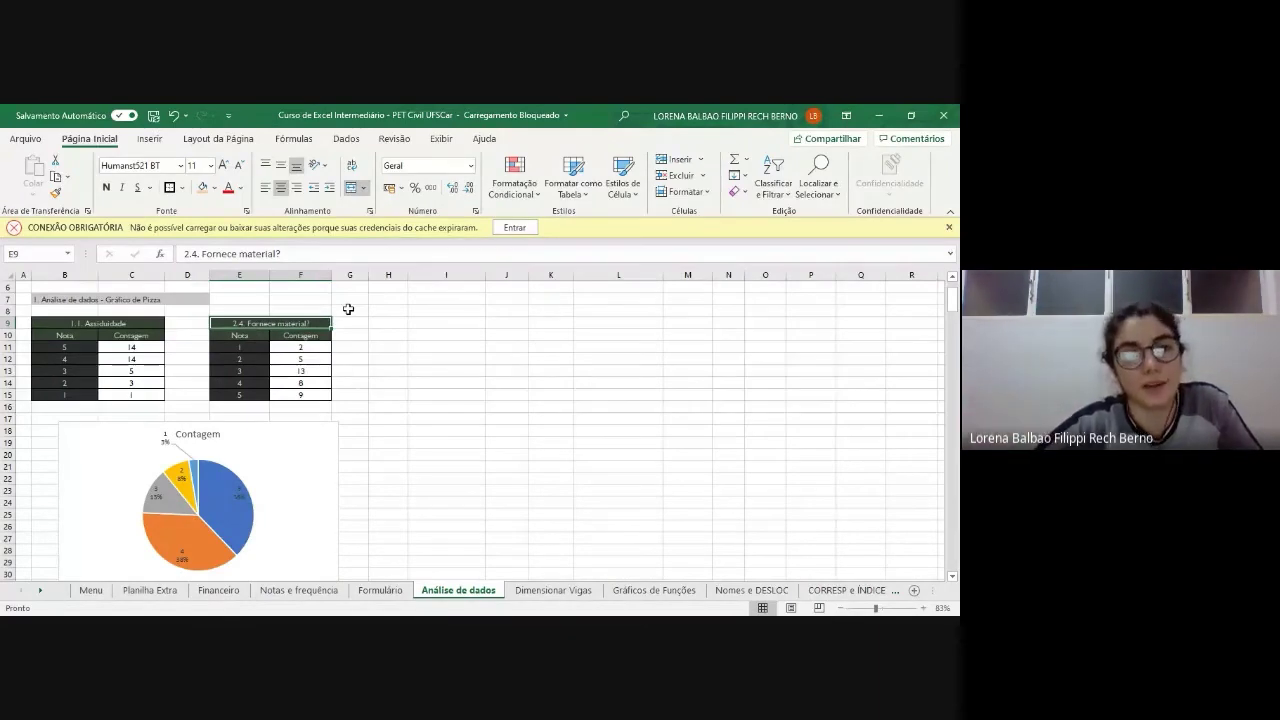
- Review the Nota grades and their Contagem values in rows 11 to 15 of the 2.4. Fornece material? table
click(244, 346)
click(313, 346)
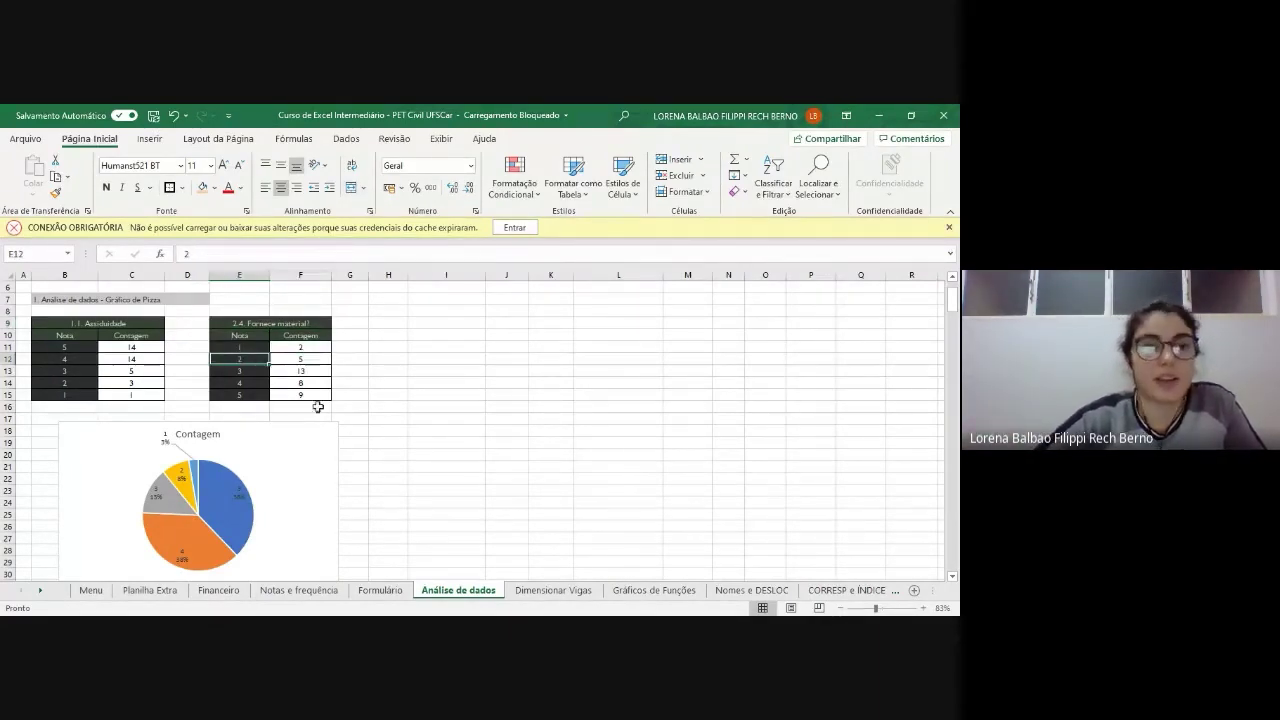
click(311, 360)
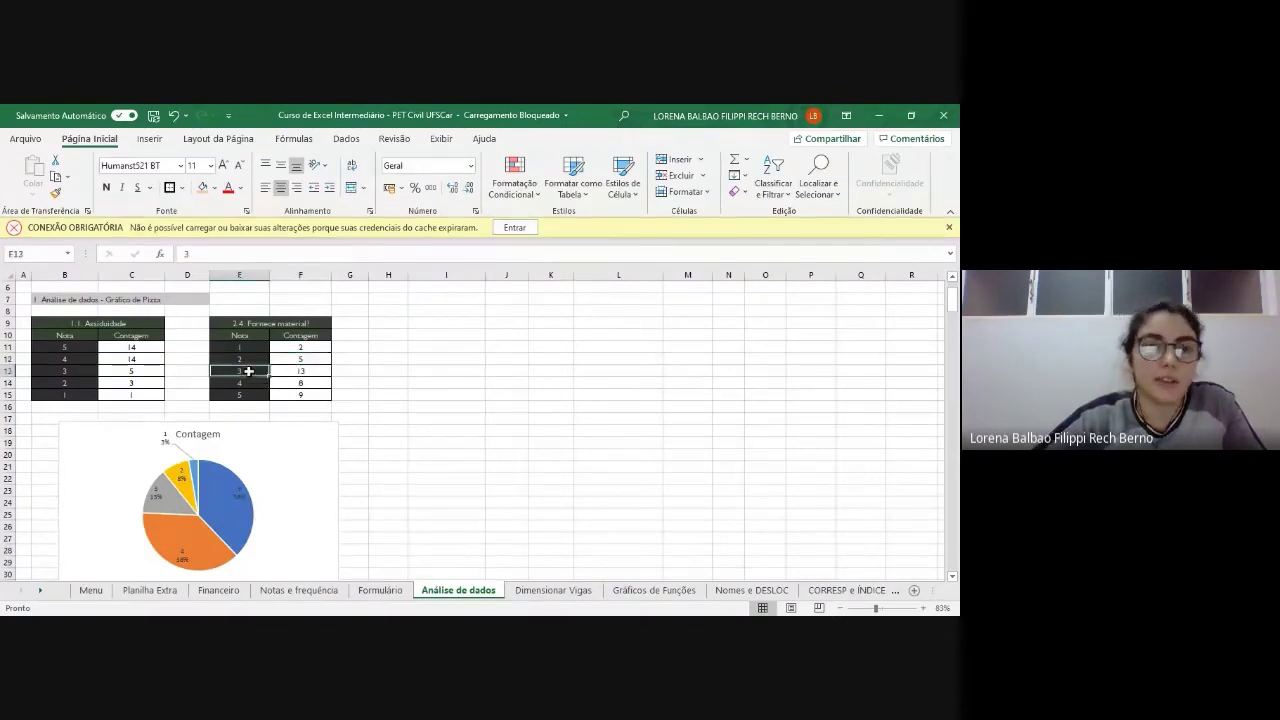
click(311, 371)
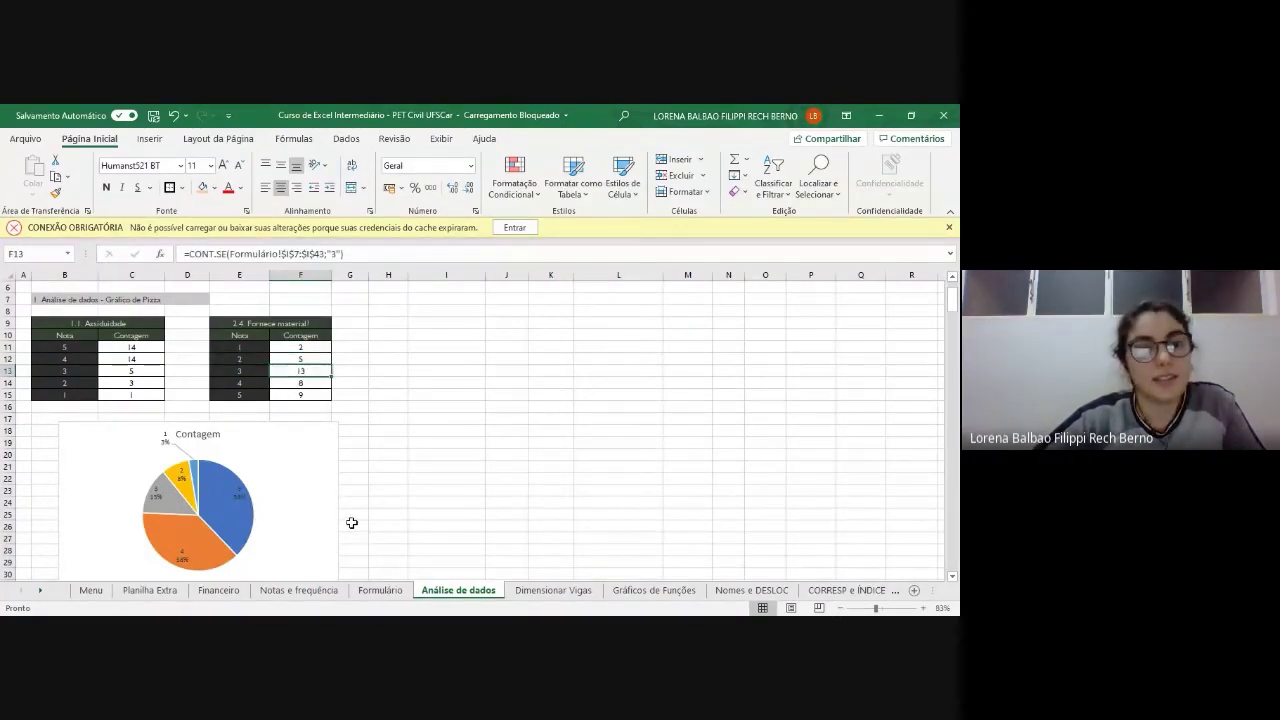
click(313, 394)
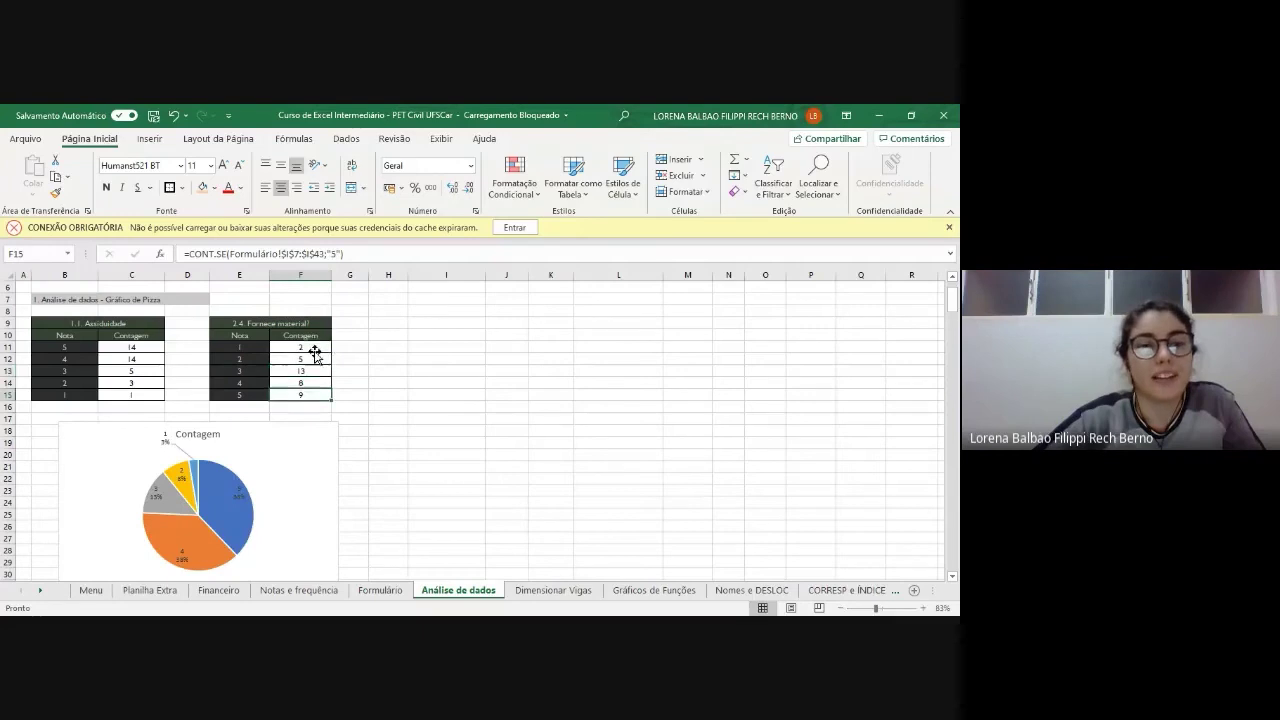
- Inspect the CONT.SE formulas behind the counts for grades 1 and 2 in F11 and F12 without editing them
double_click(311, 346)
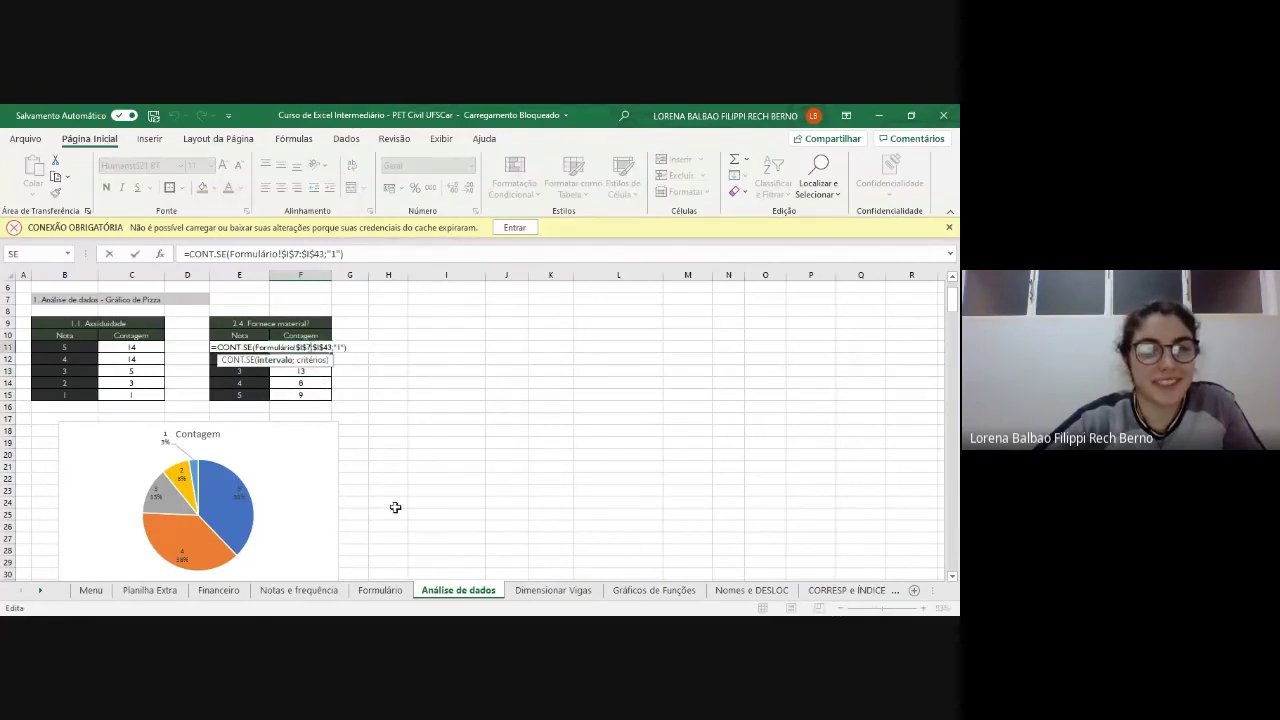
drag(212, 347, 349, 347)
key(Escape)
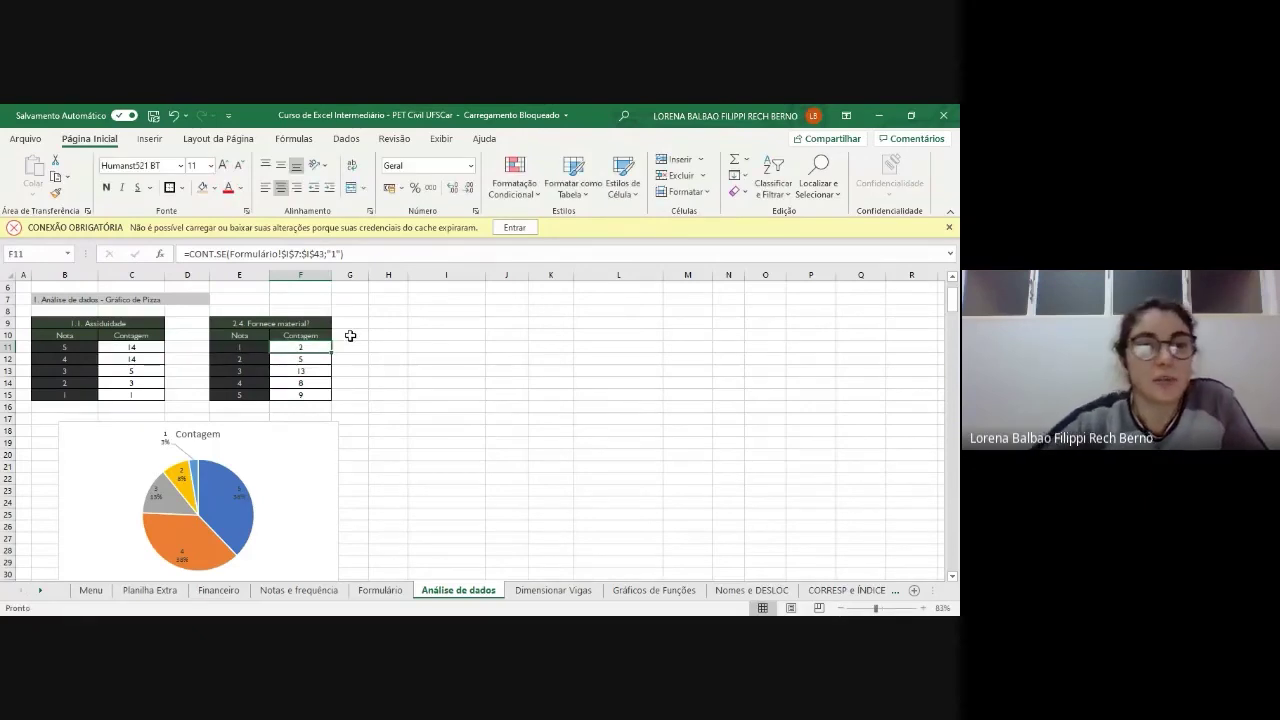
click(316, 360)
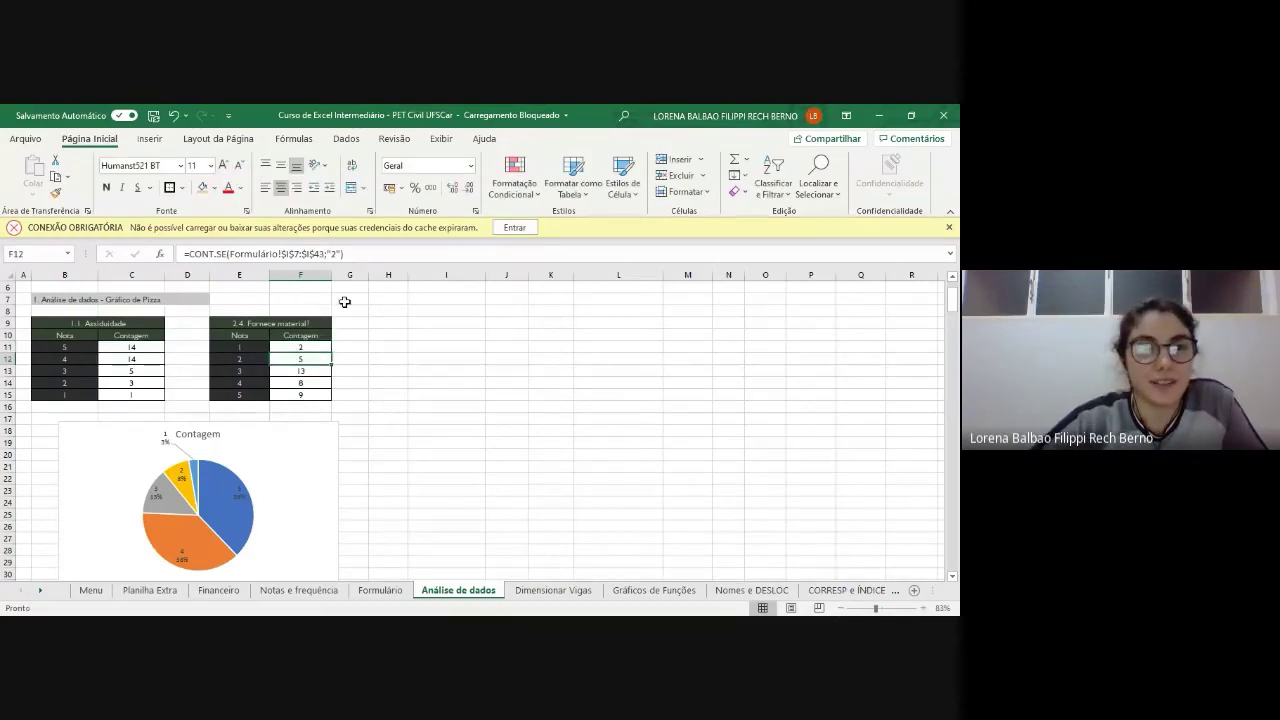
- Select the 2.4. Fornece material? counts in F11:F15, open the recommended charts for them and move the dialog clear of the table
click(86, 356)
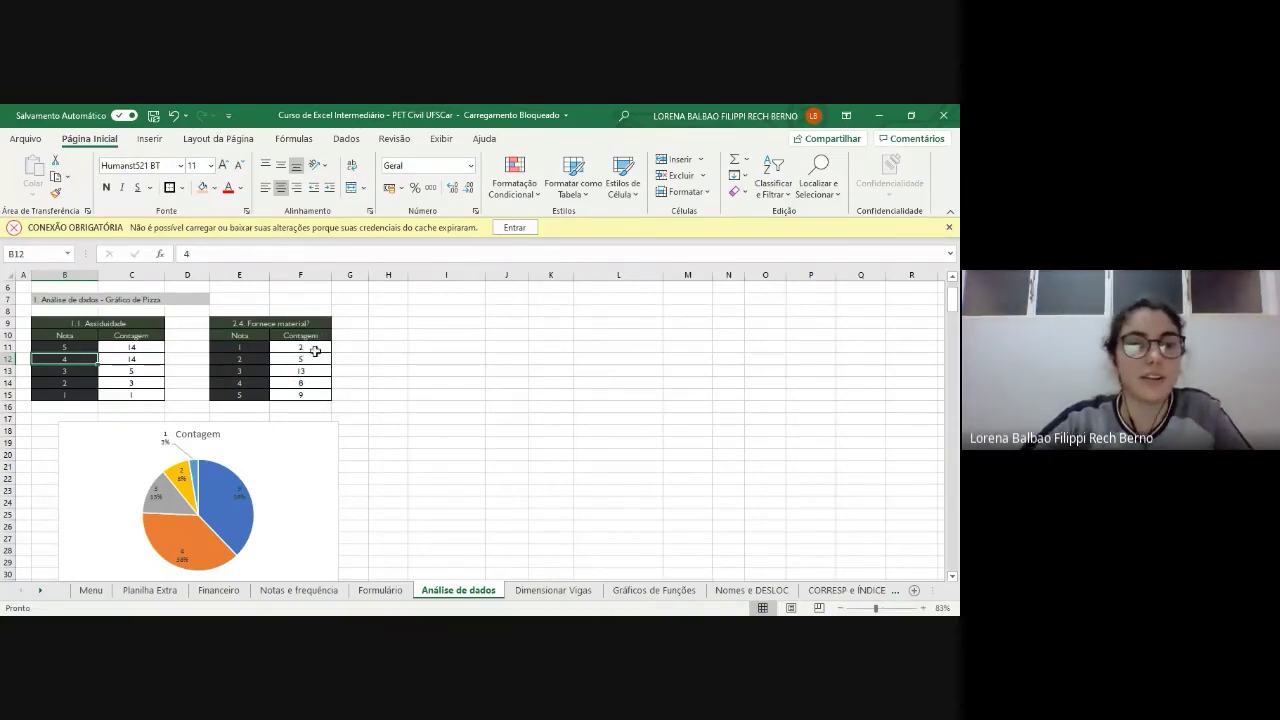
drag(320, 347, 322, 395)
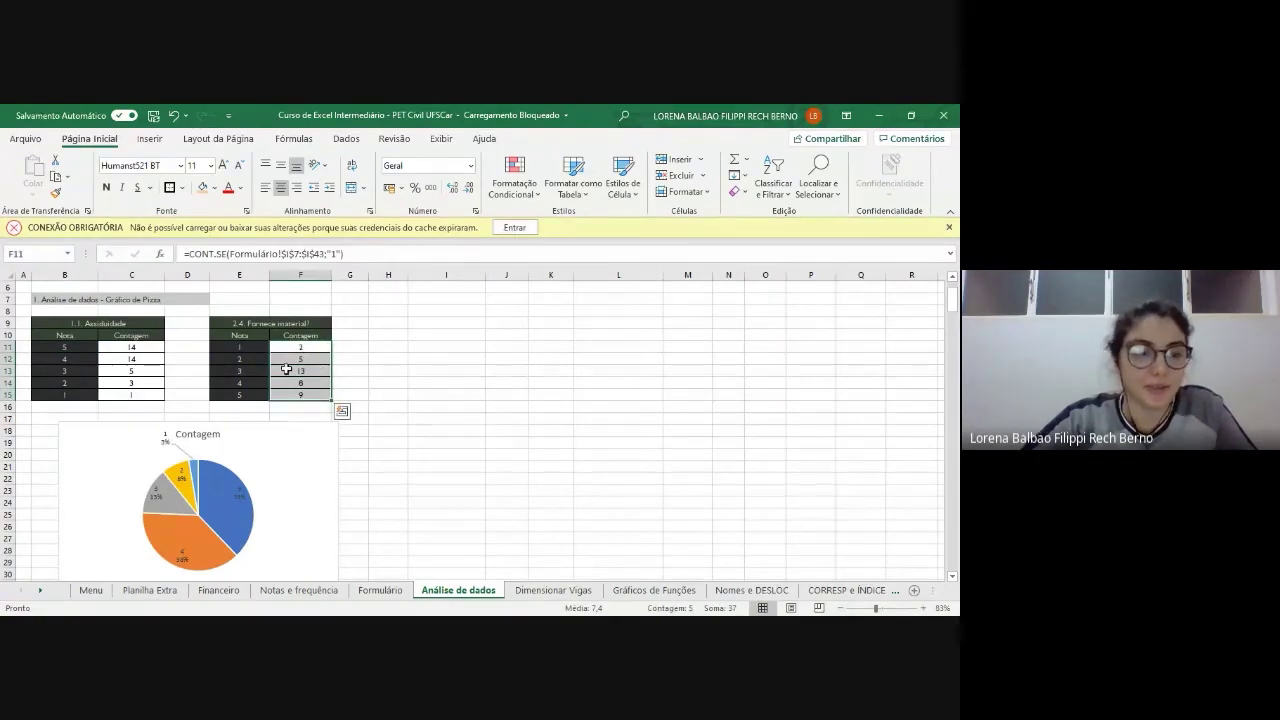
click(443, 369)
drag(323, 347, 325, 393)
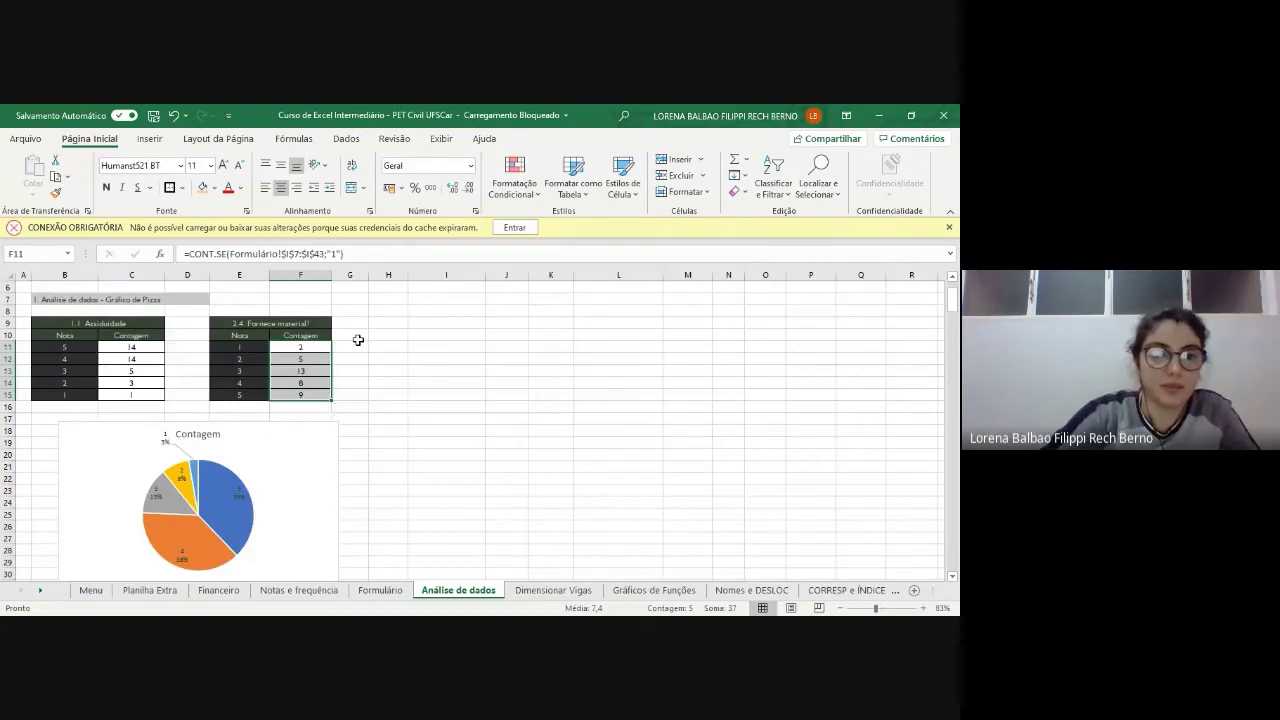
scroll(358, 340, up, 7)
scroll(358, 340, left, 2)
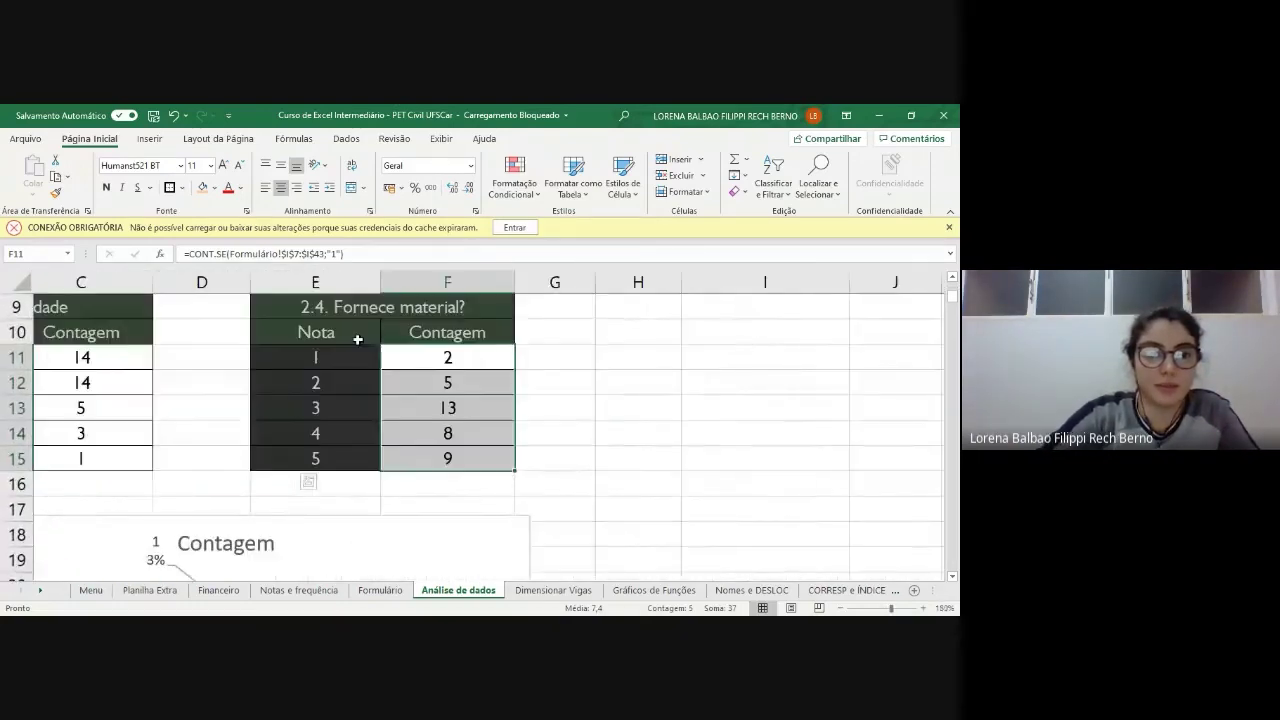
scroll(358, 340, up, 1)
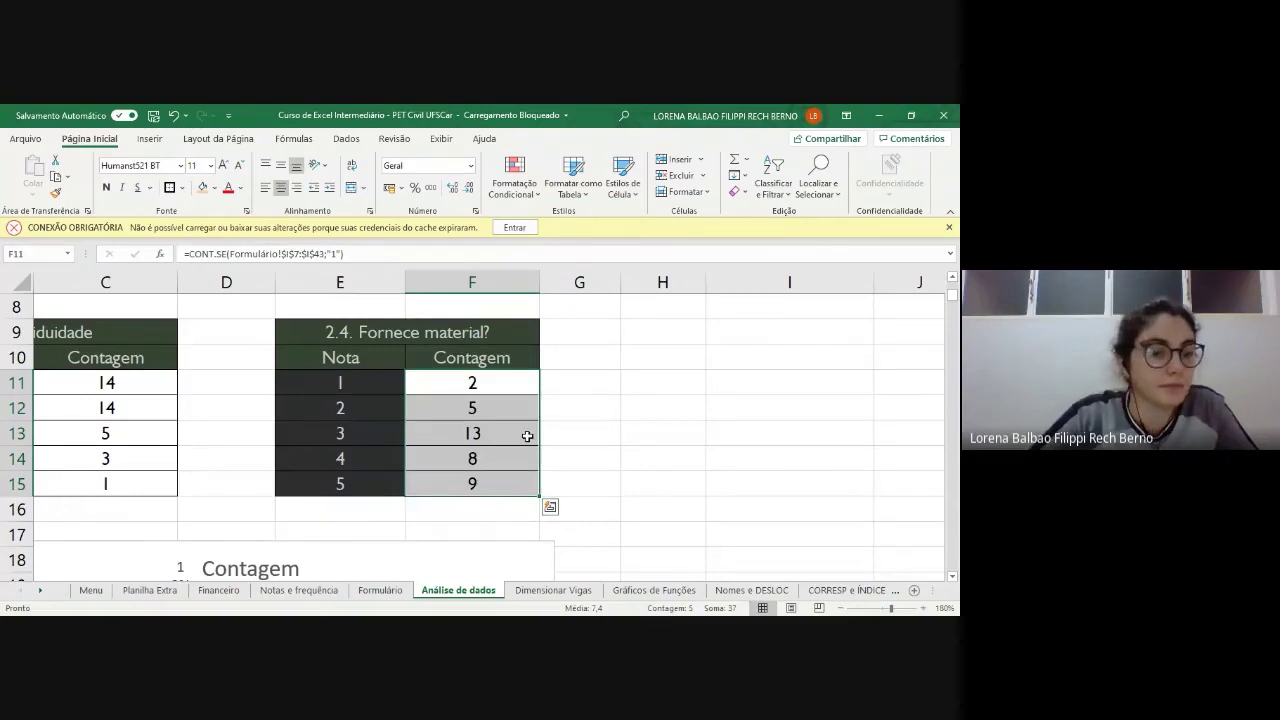
click(149, 138)
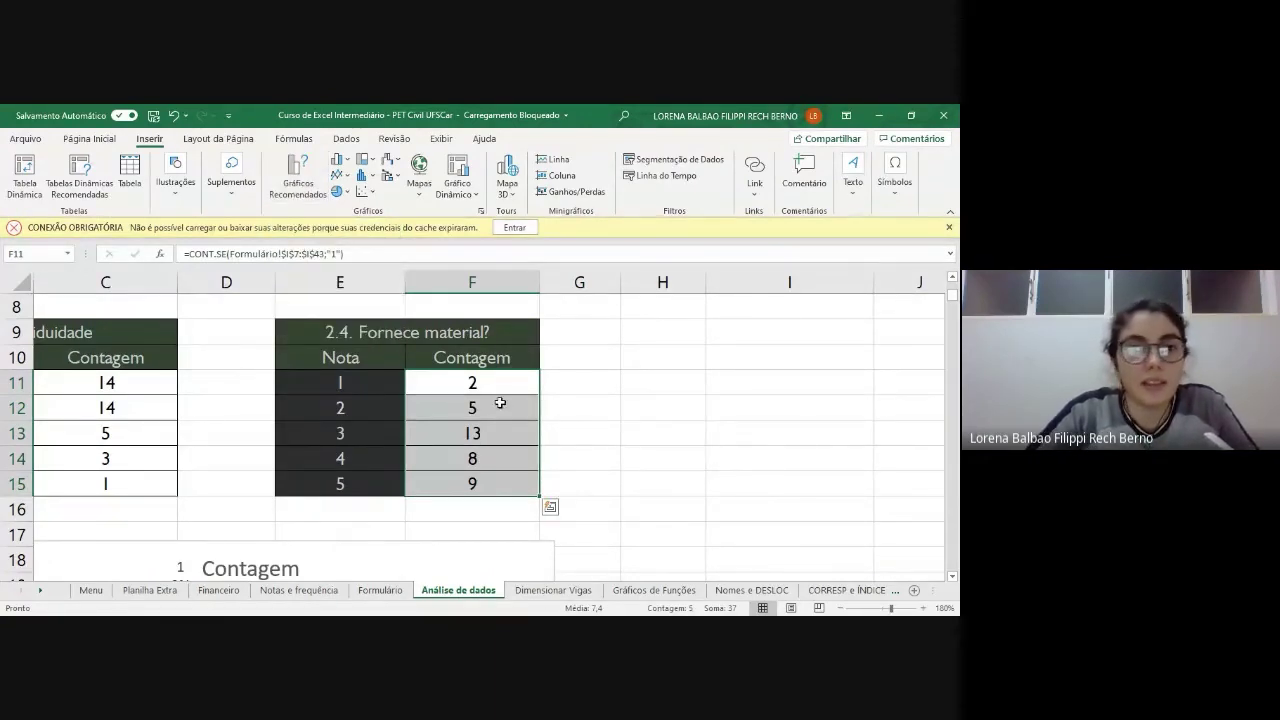
click(298, 185)
drag(577, 170, 768, 161)
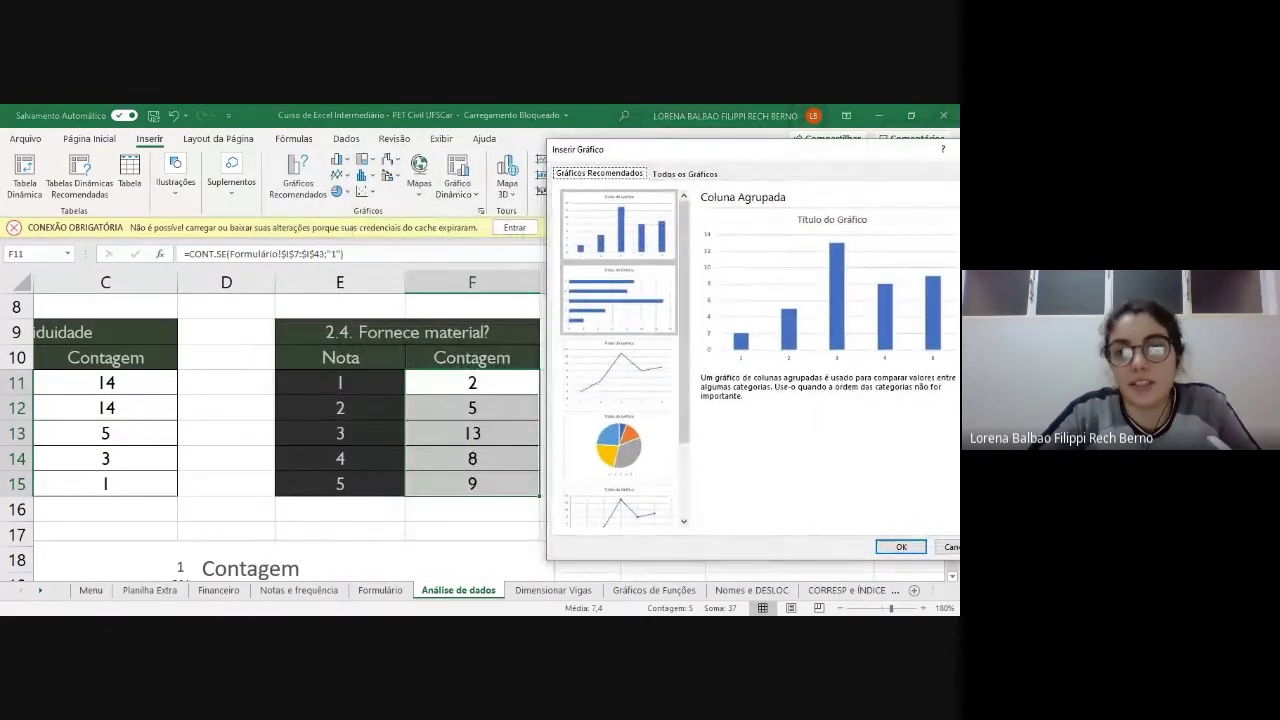
- Preview each recommended chart type for the selected counts: clustered column, clustered bar, line, pie and scatter
scroll(619, 328, down, 3)
click(619, 491)
click(619, 418)
click(619, 345)
click(619, 270)
scroll(619, 330, up, 3)
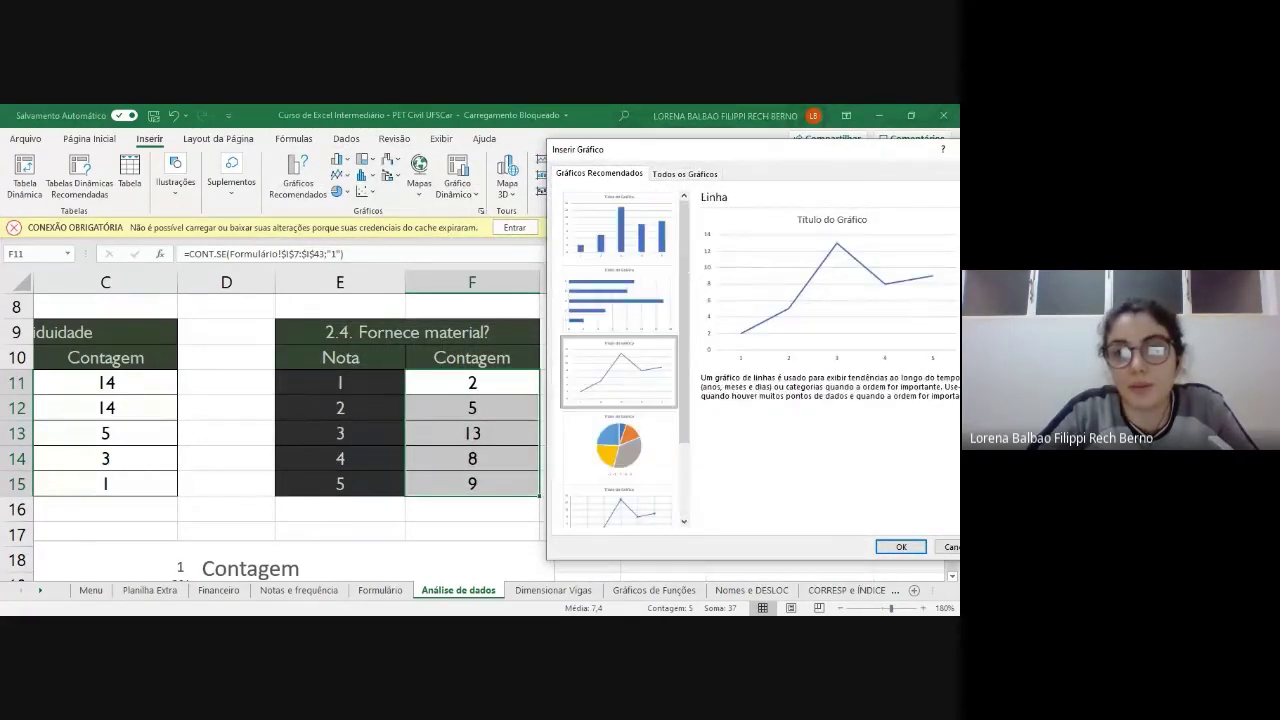
click(619, 225)
click(619, 299)
click(619, 371)
click(619, 445)
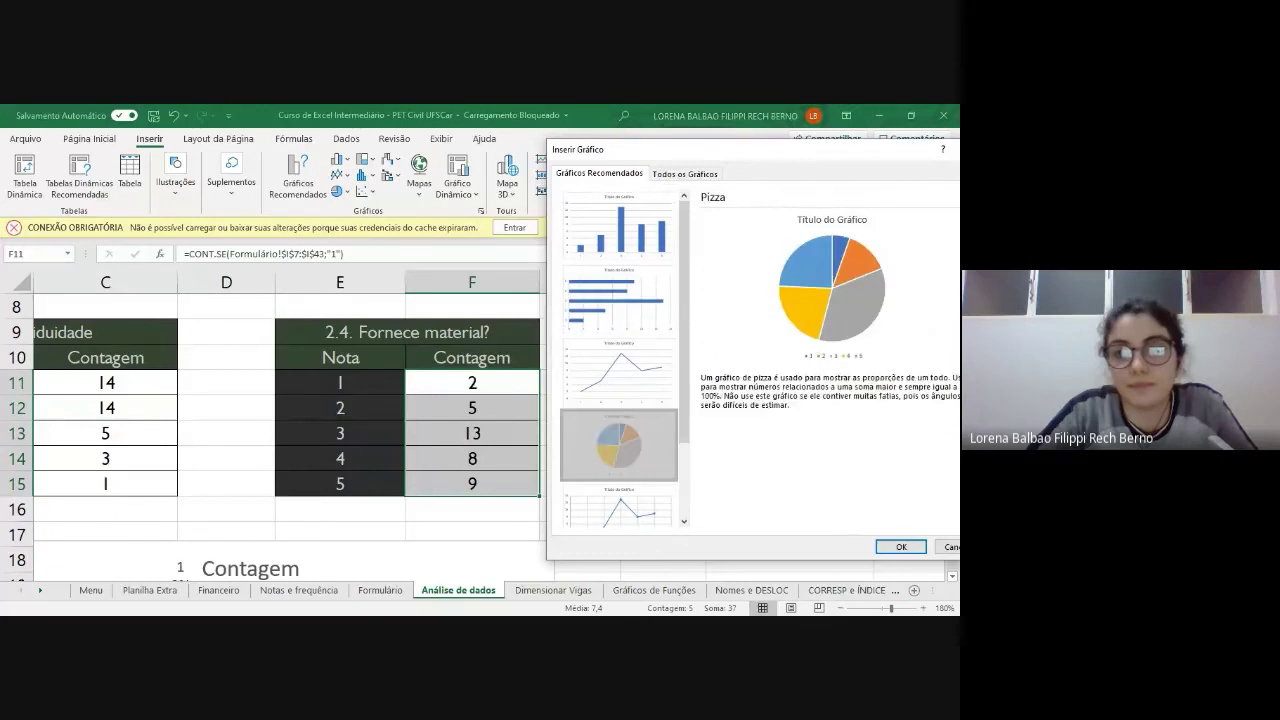
click(619, 505)
- Bring the chart insertion dialog fully into view and preview the recommended charts again, from clustered column through to Pizza
drag(739, 143, 645, 138)
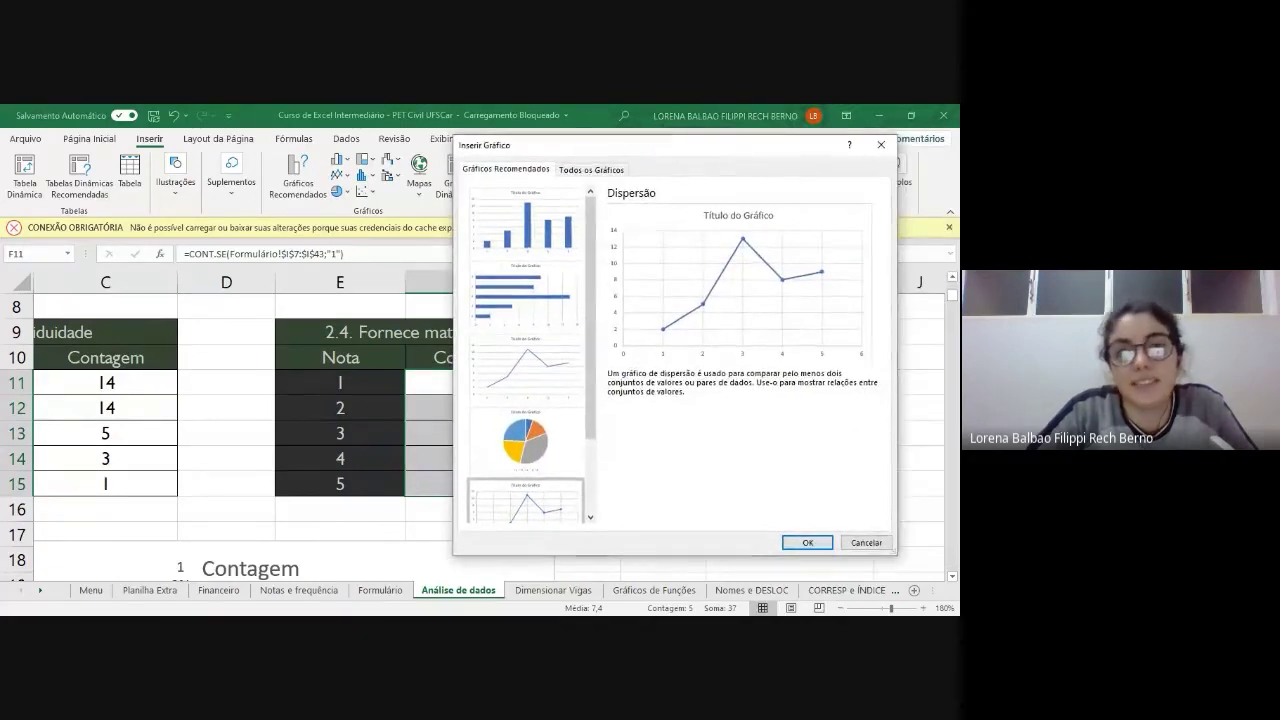
click(525, 222)
click(525, 296)
click(525, 368)
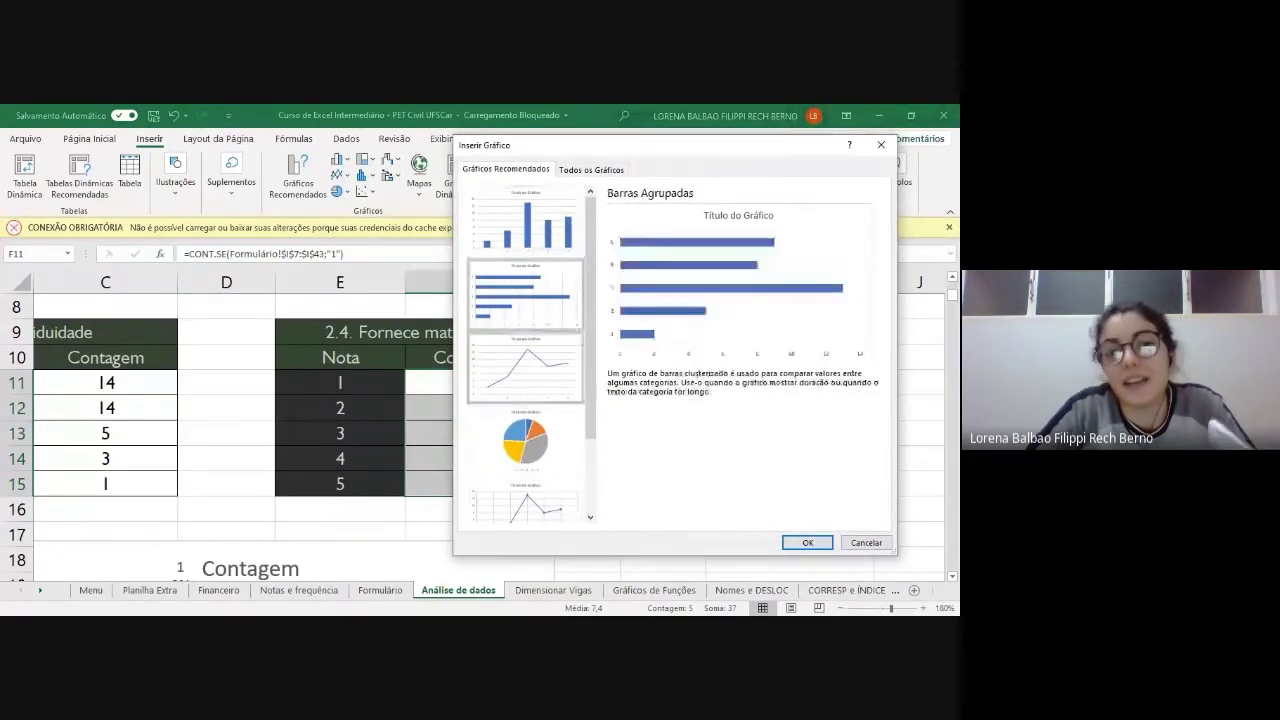
click(525, 441)
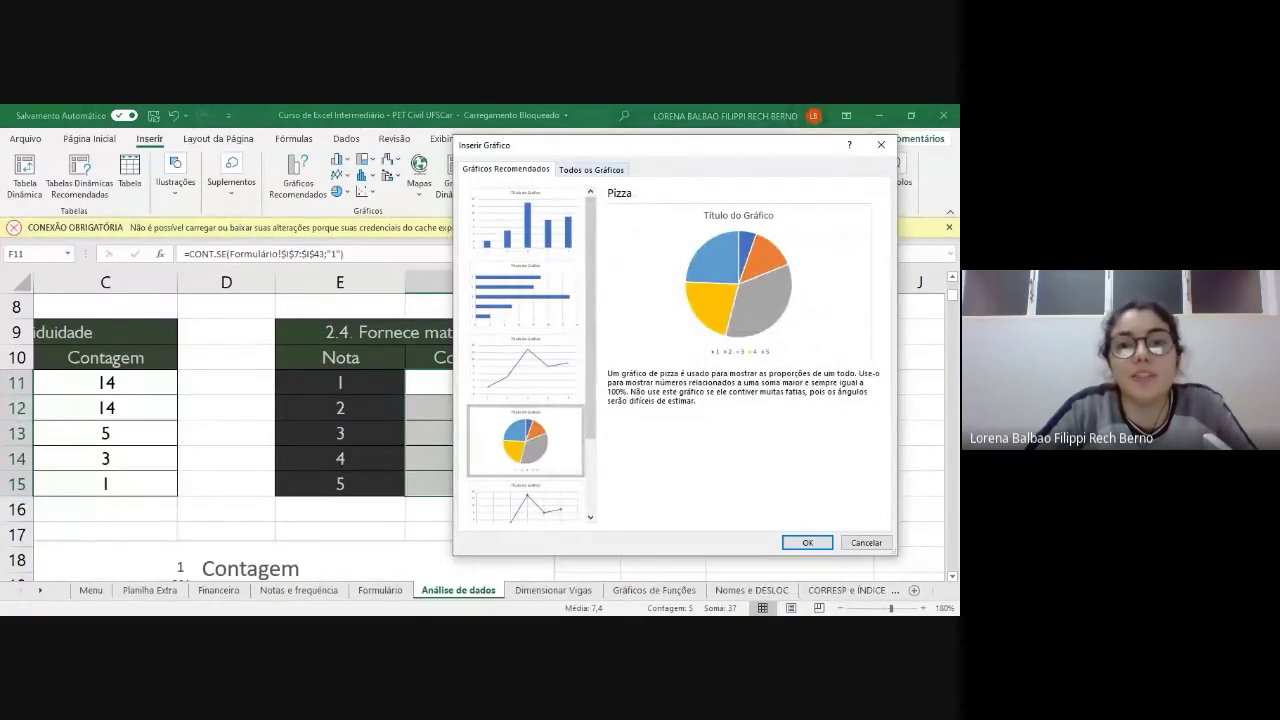
- Browse the previews in the complete list of chart types, from Modelos and Linhas down to Funil
click(591, 170)
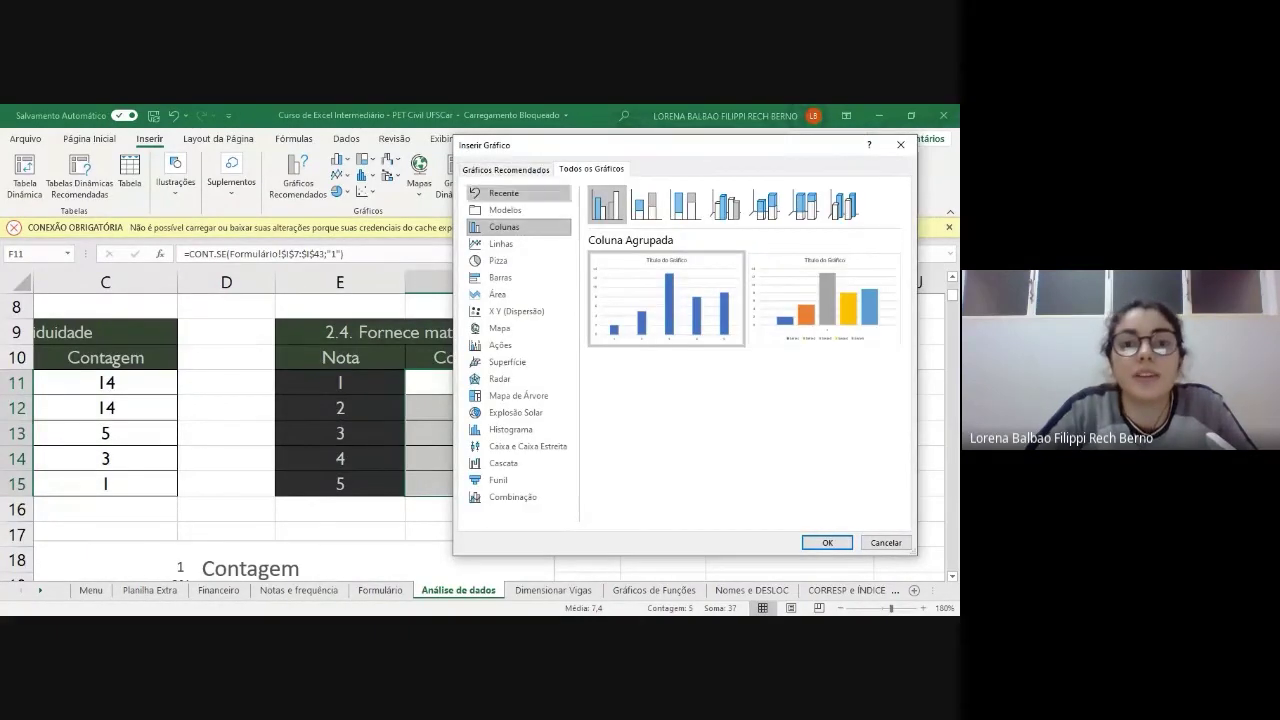
click(510, 210)
click(501, 244)
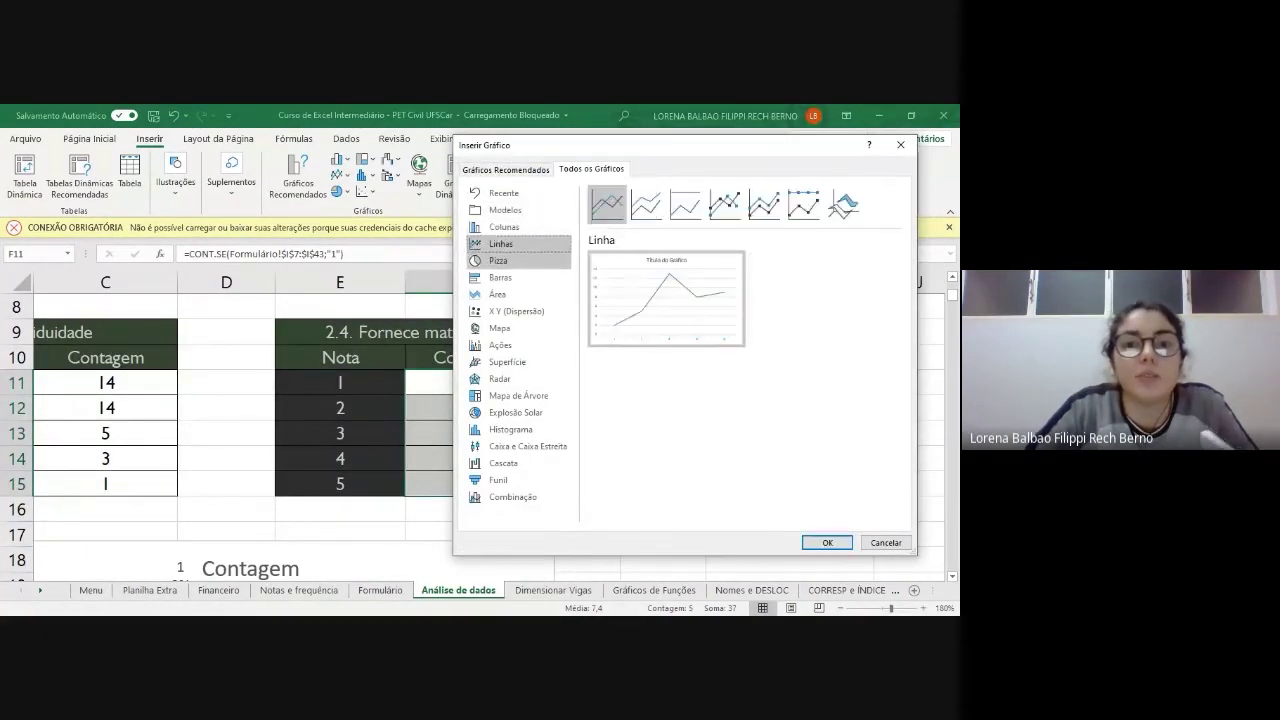
click(500, 277)
key(Down)
key(Down)
key(Down)
key(Down)
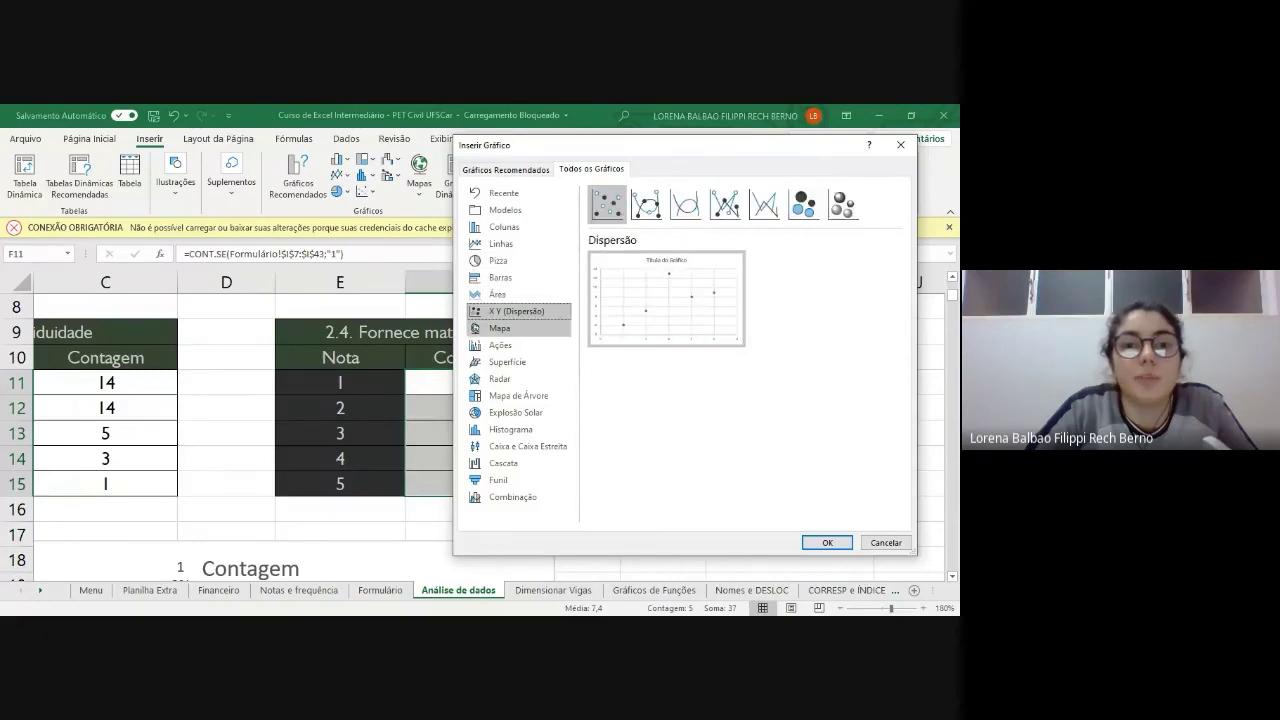
key(Down)
key(Down)
key(Down)
key(Down)
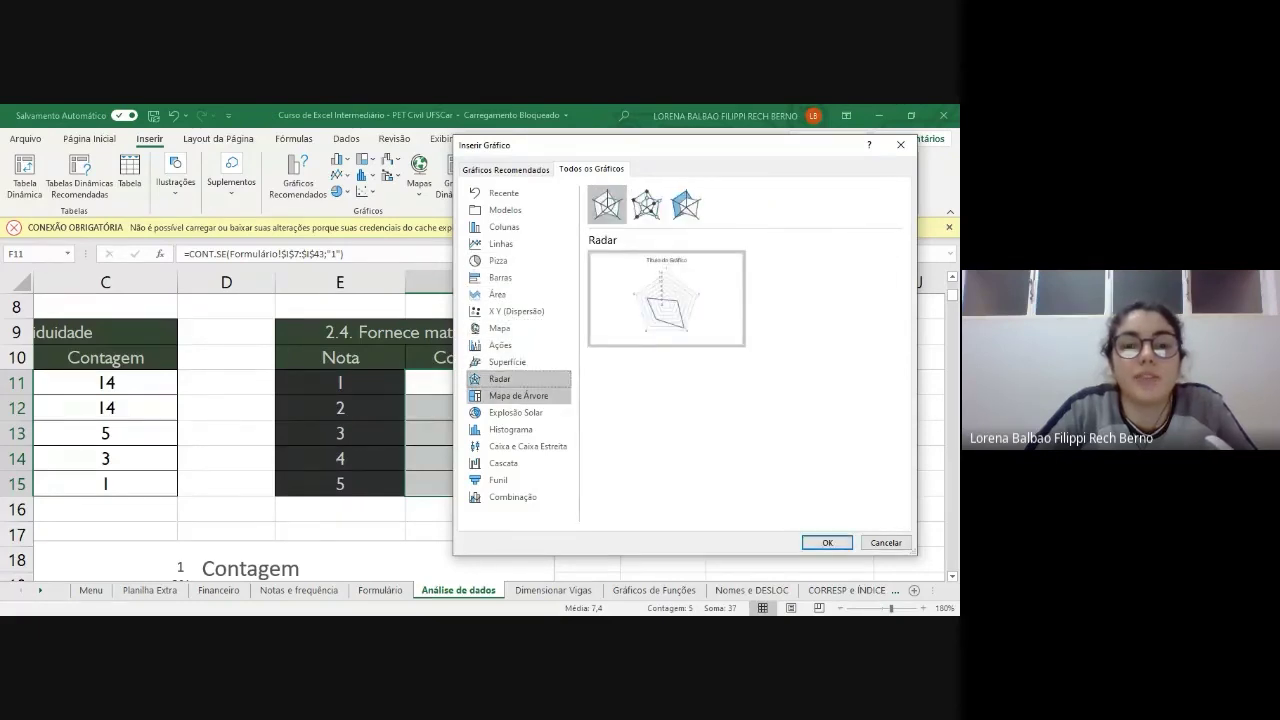
key(Down)
key(Down)
key(Down)
key(Down)
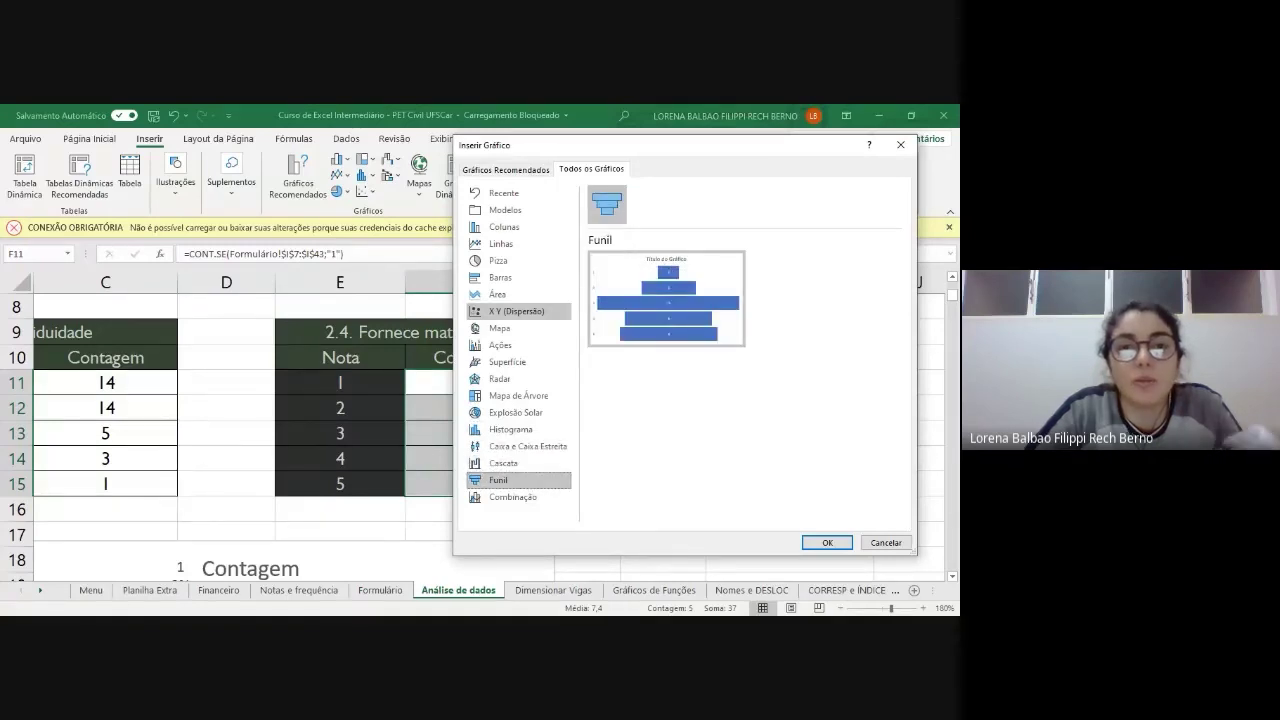
- Preview the X Y (Dispersão) chart subtypes for the selected counts, from smooth and straight line scatter through to Bolhas 3D
click(516, 311)
click(646, 204)
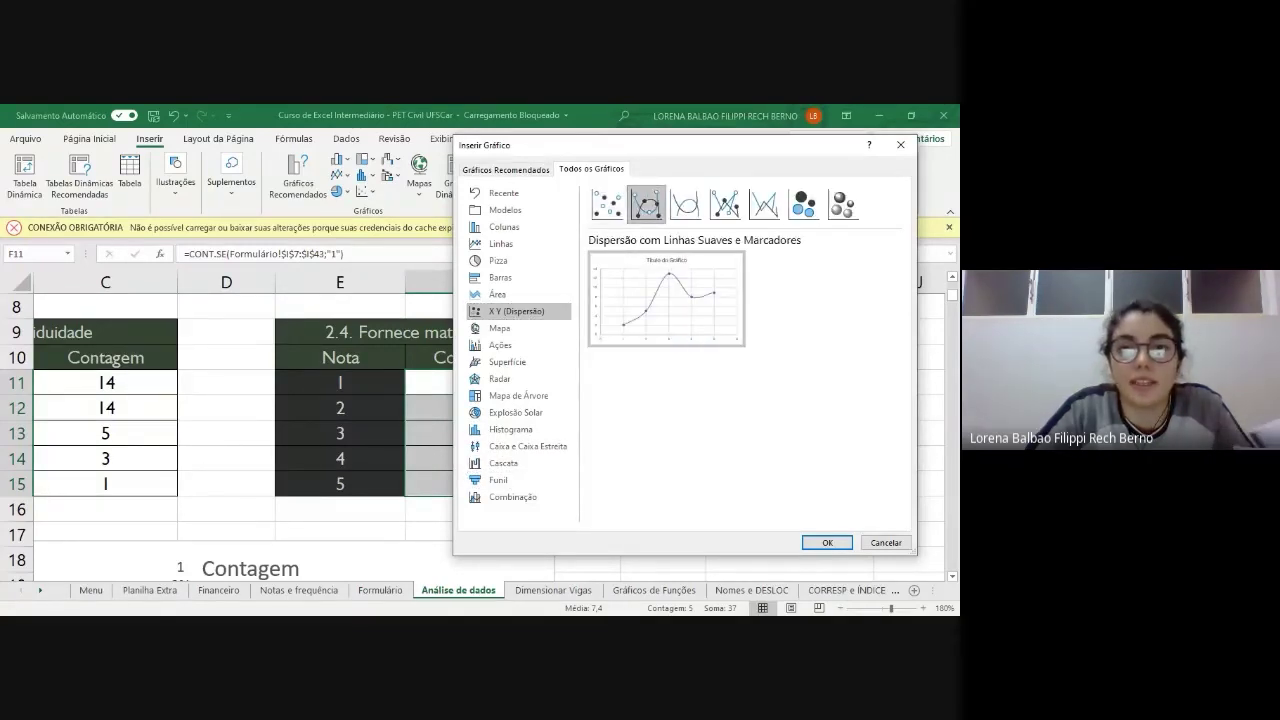
click(685, 204)
click(725, 204)
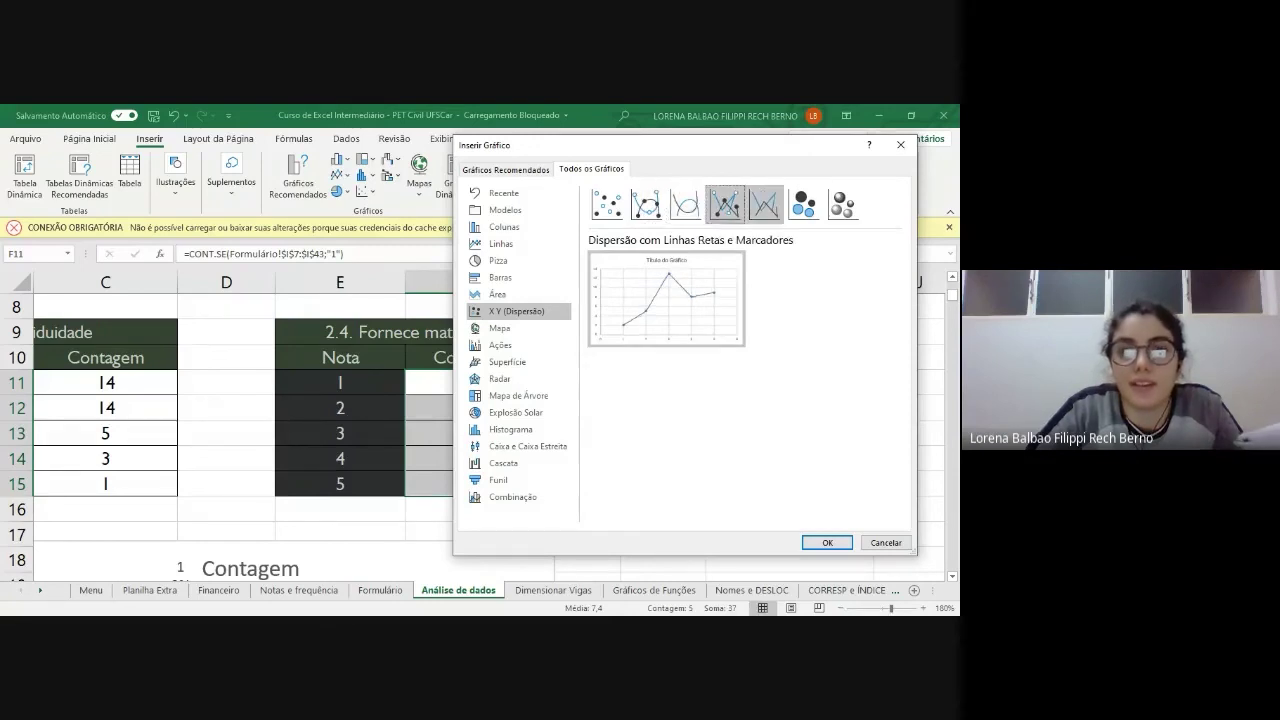
click(764, 204)
click(803, 204)
click(843, 204)
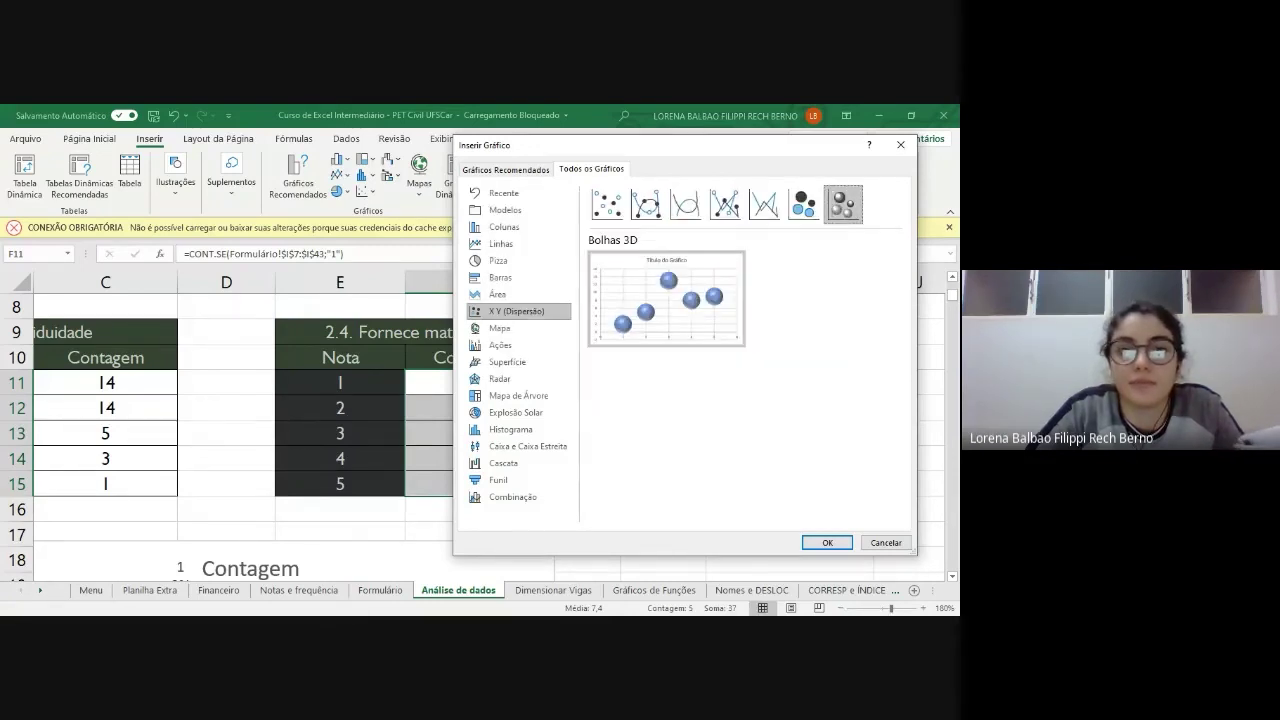
- Look through the Mapa type and the Ações subtypes, up to Volume-Abertura-Alta-Baixa-Fechamento
click(500, 328)
click(500, 345)
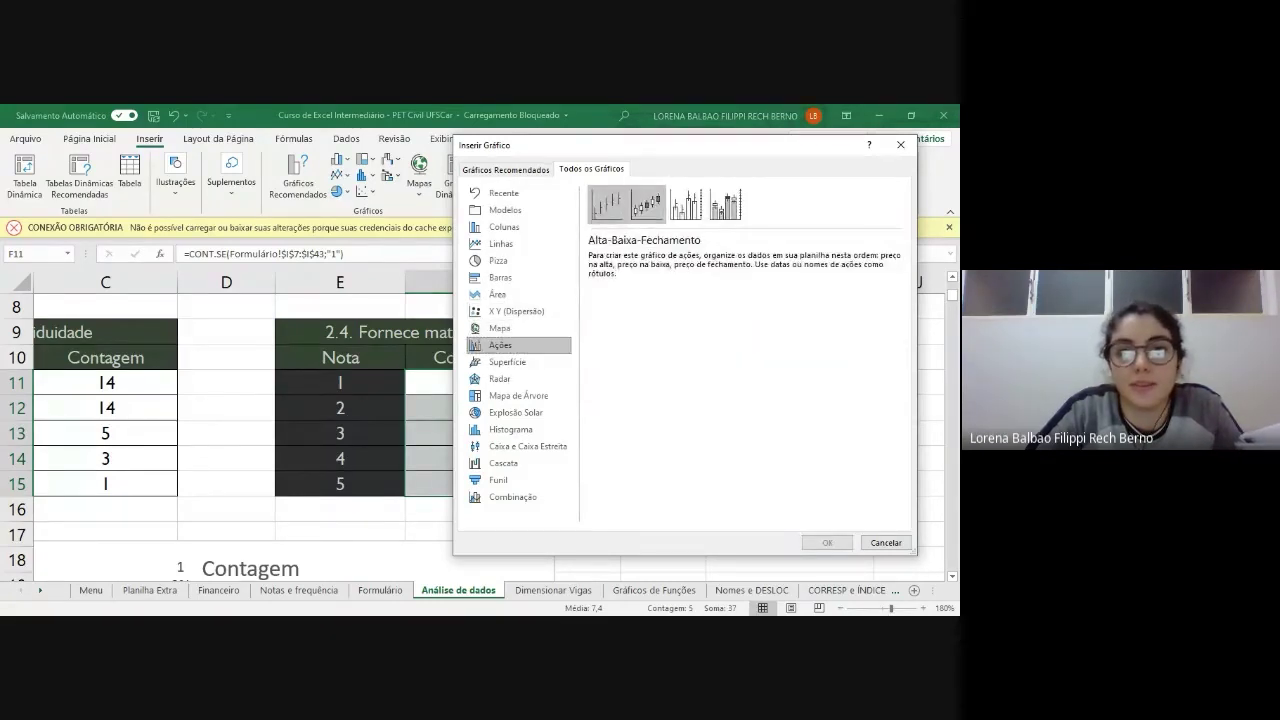
click(686, 204)
click(725, 204)
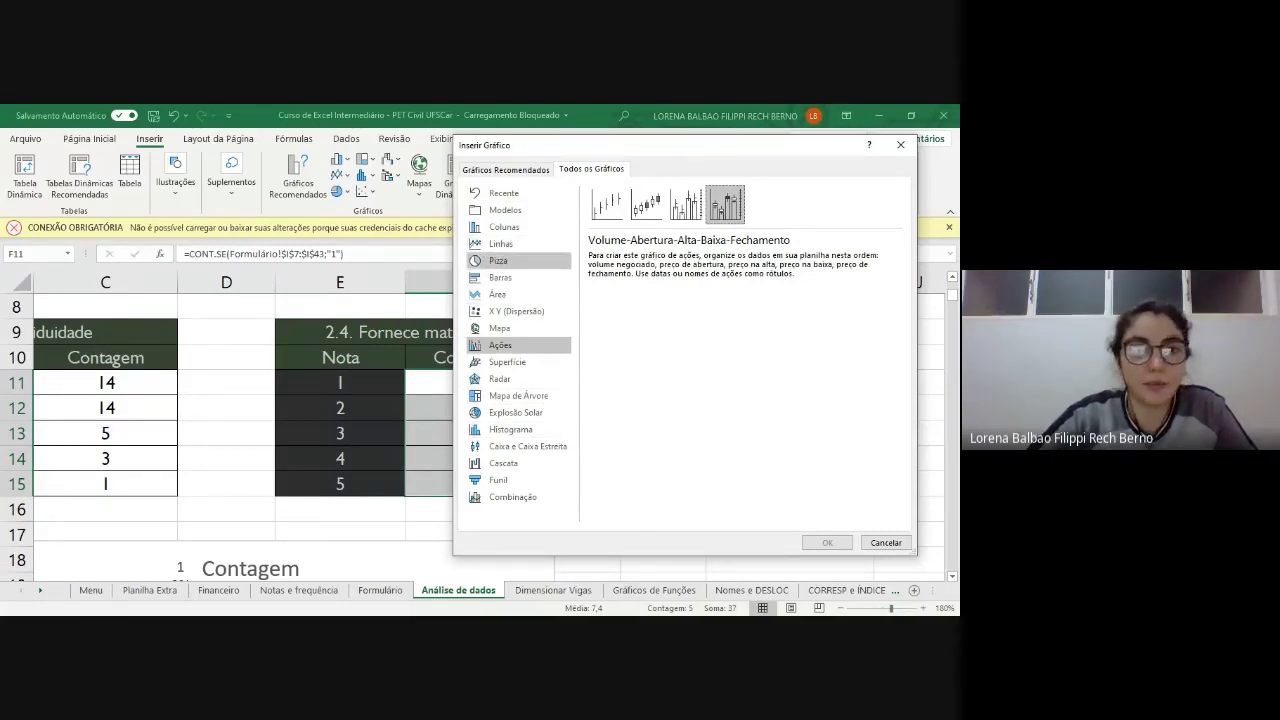
- Compare the Barras subtypes and insert a Barras Agrupadas chart of the 2.4. Fornece material? counts
click(500, 277)
mouse_move(663, 297)
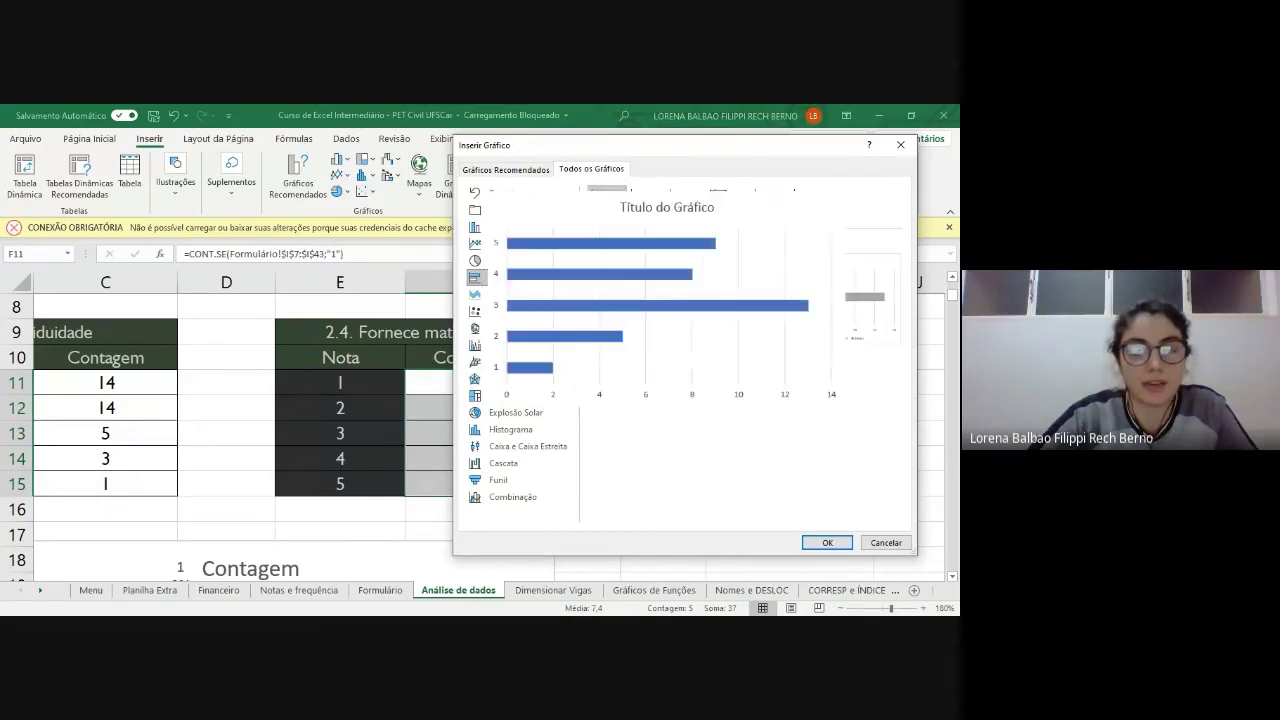
click(645, 204)
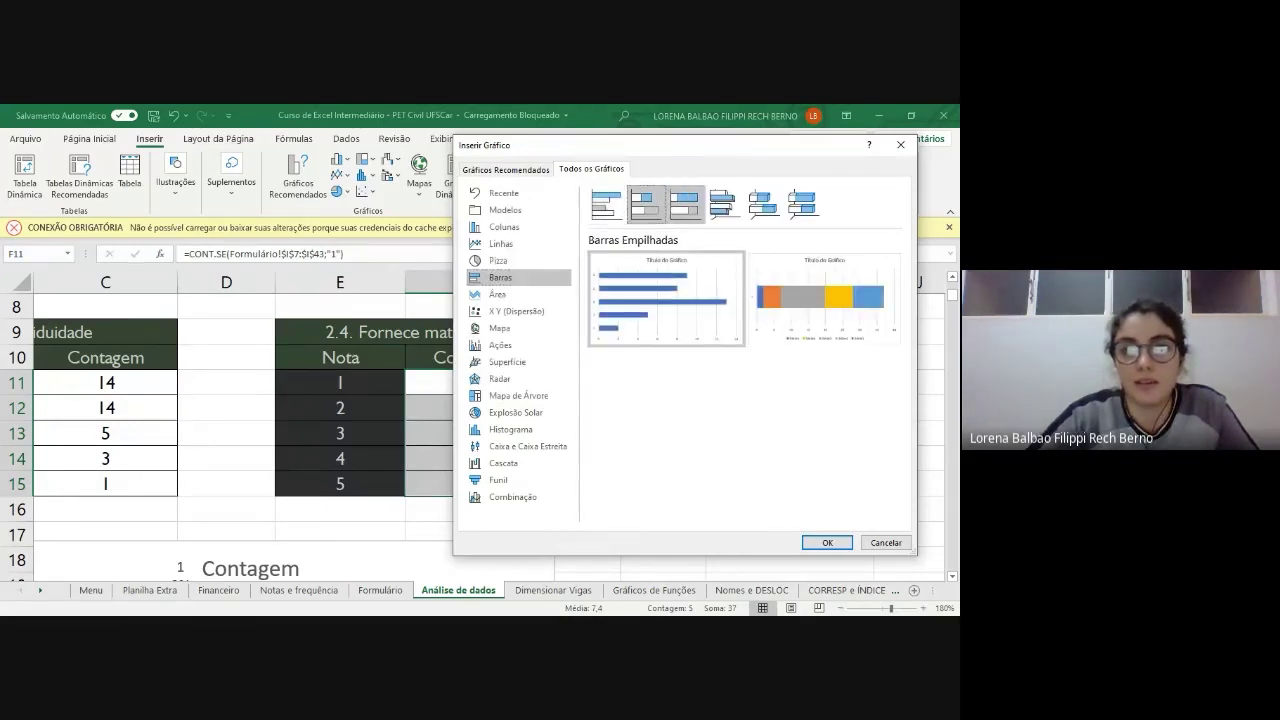
click(684, 204)
click(607, 204)
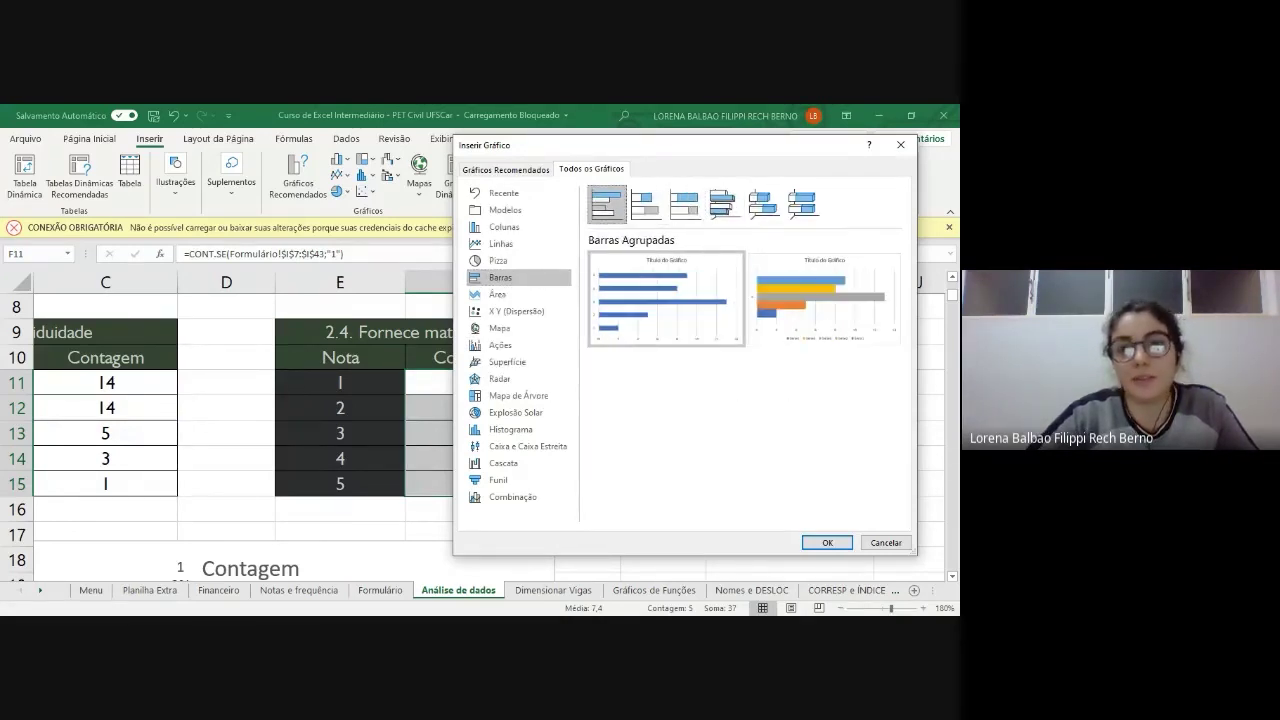
mouse_move(666, 298)
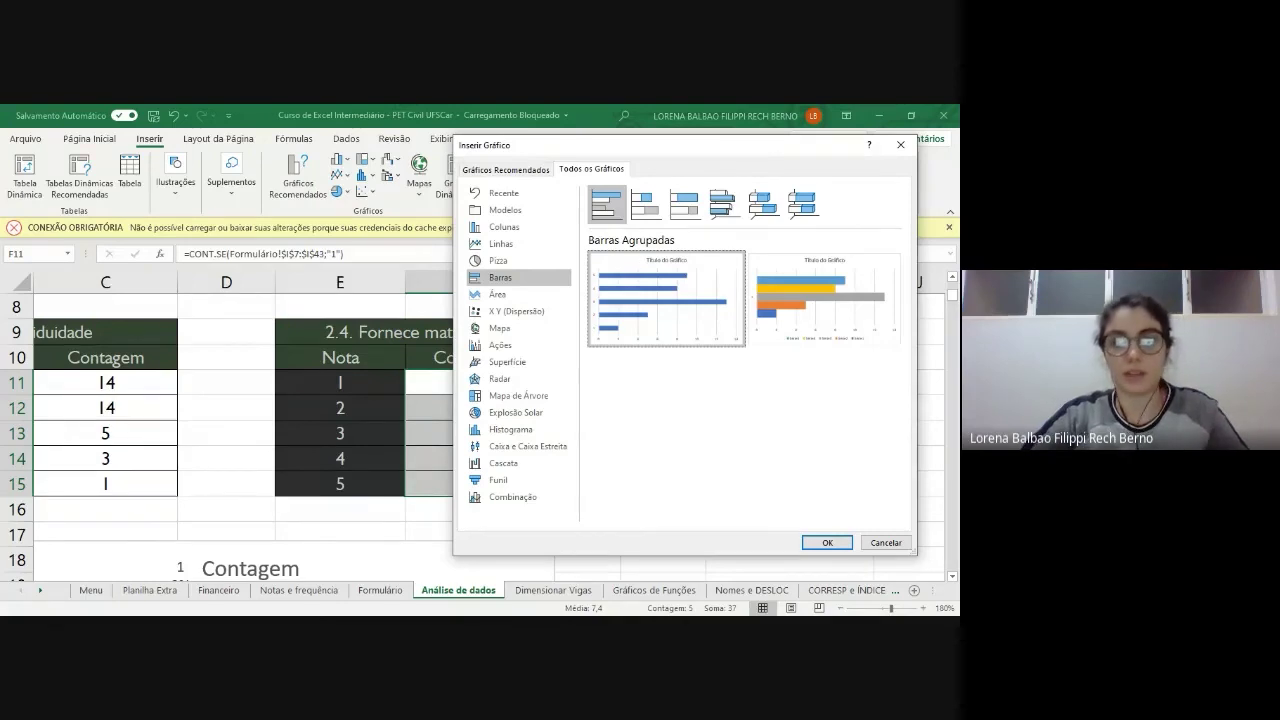
click(827, 542)
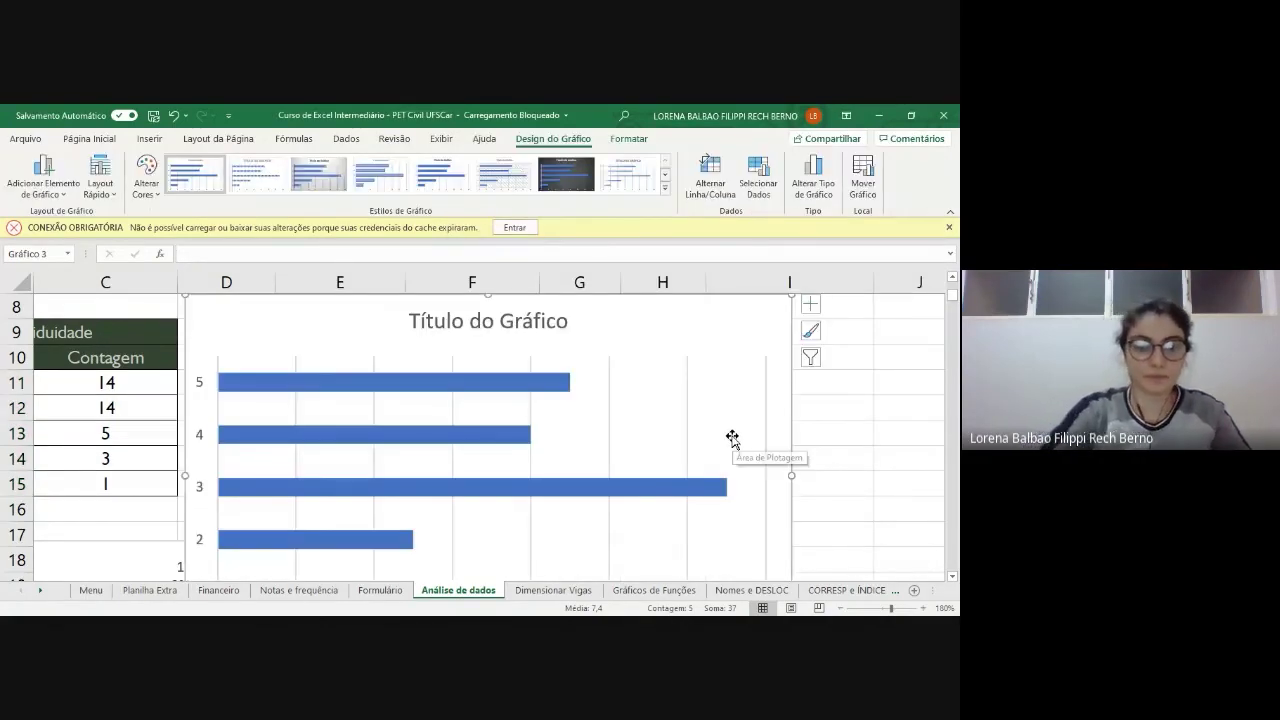
- Move the new bar chart off the tables into the empty area starting around column H, beside the 2.4. Fornece material? table
scroll(667, 461, down, 5)
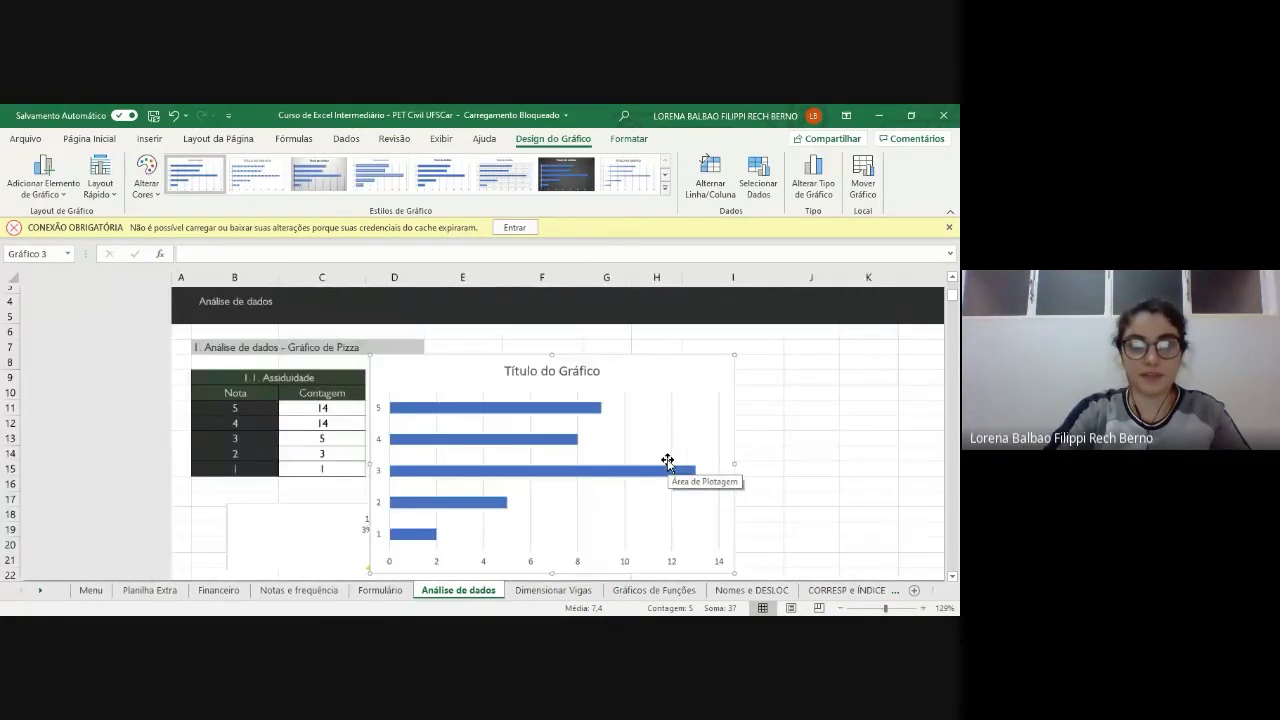
scroll(667, 460, down, 1)
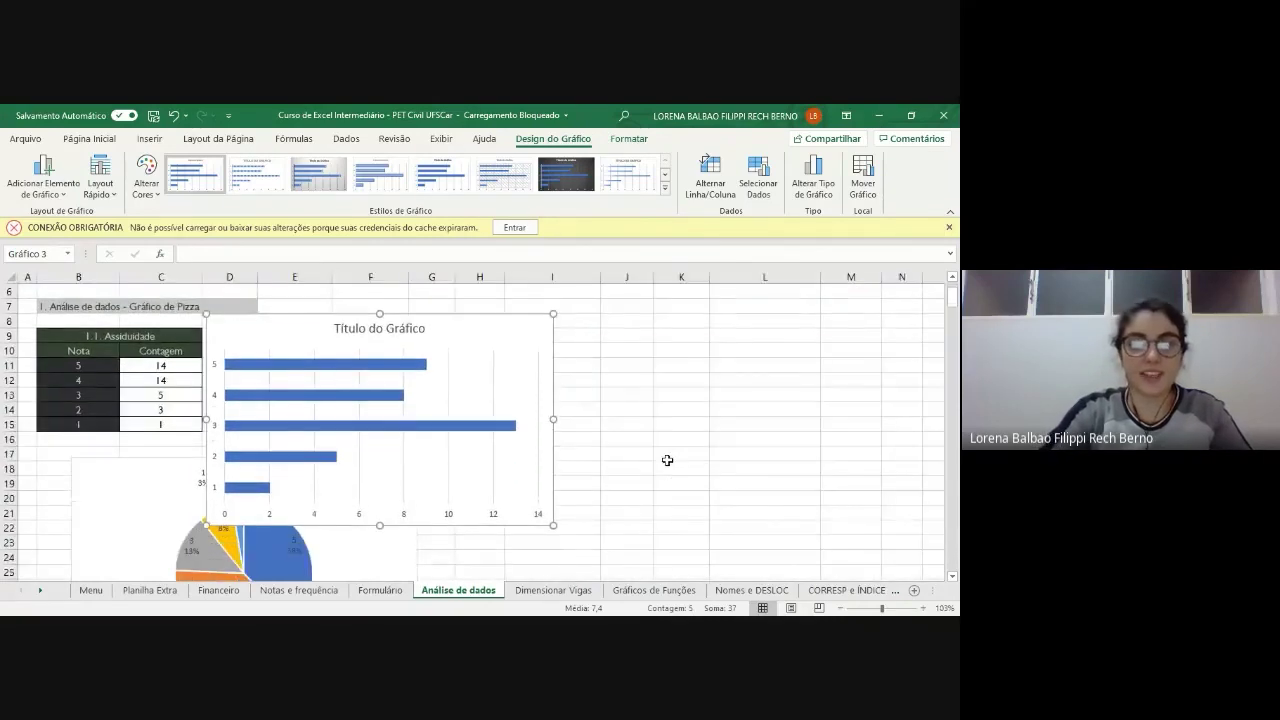
scroll(667, 460, right, 1)
drag(453, 340, 779, 336)
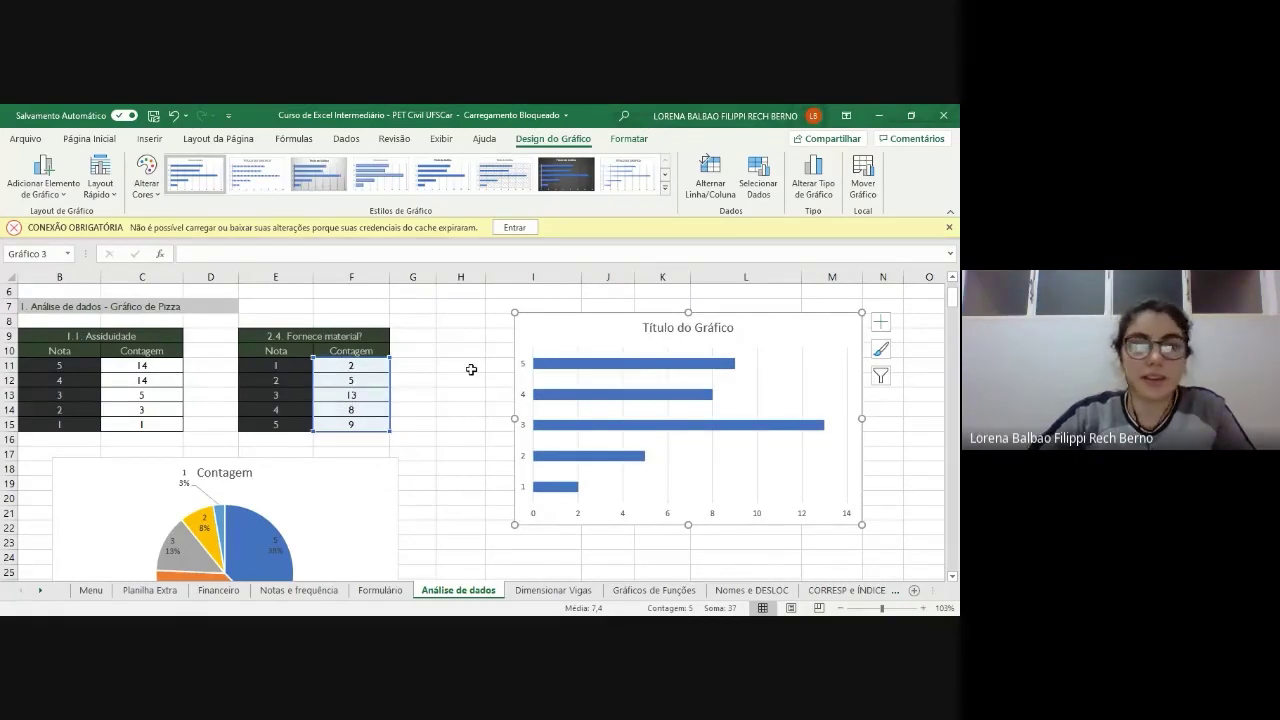
drag(557, 342, 486, 330)
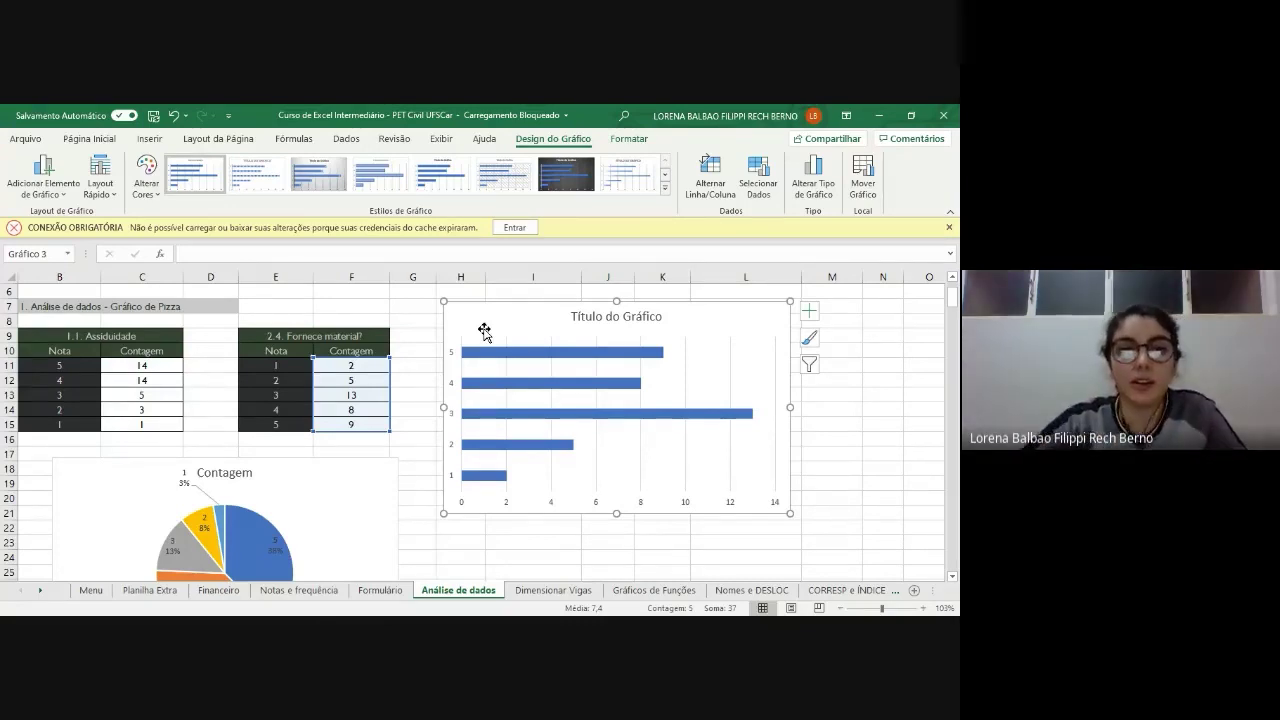
- Examine the bar chart's vertical category axis and horizontal value axis against the grades and counts in the 2.4. Fornece material? table
click(450, 354)
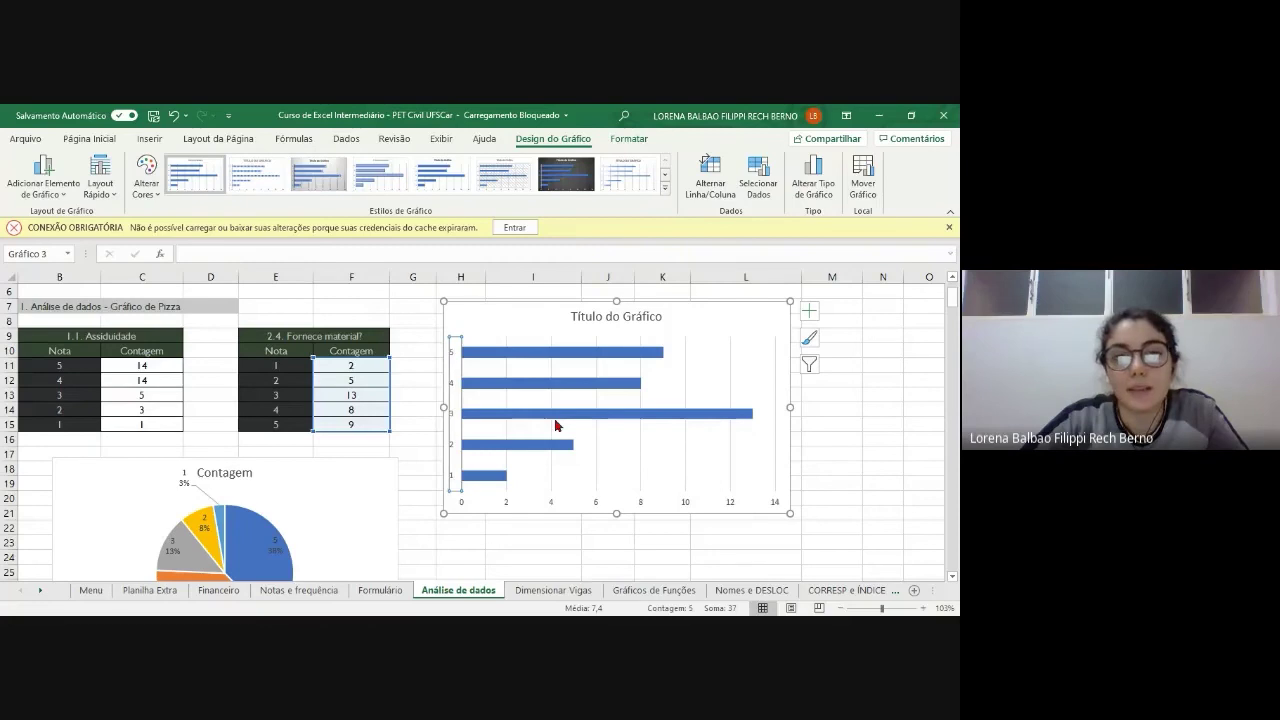
click(440, 527)
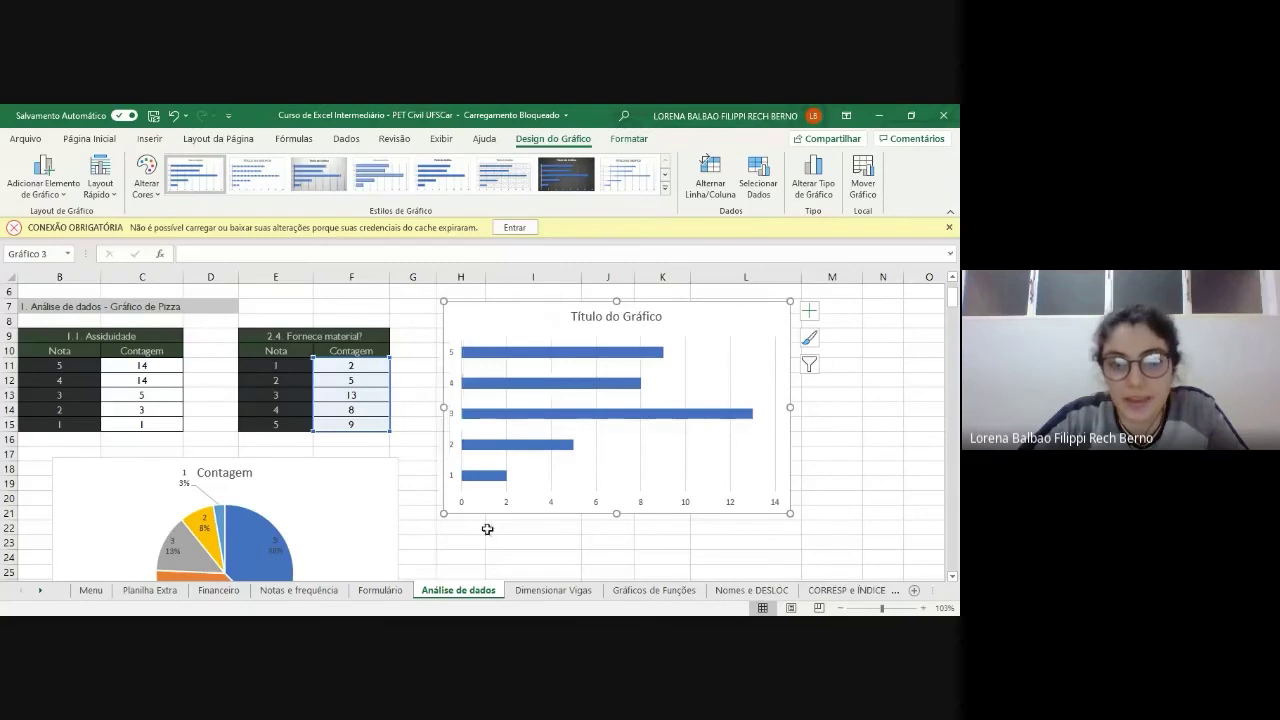
click(450, 478)
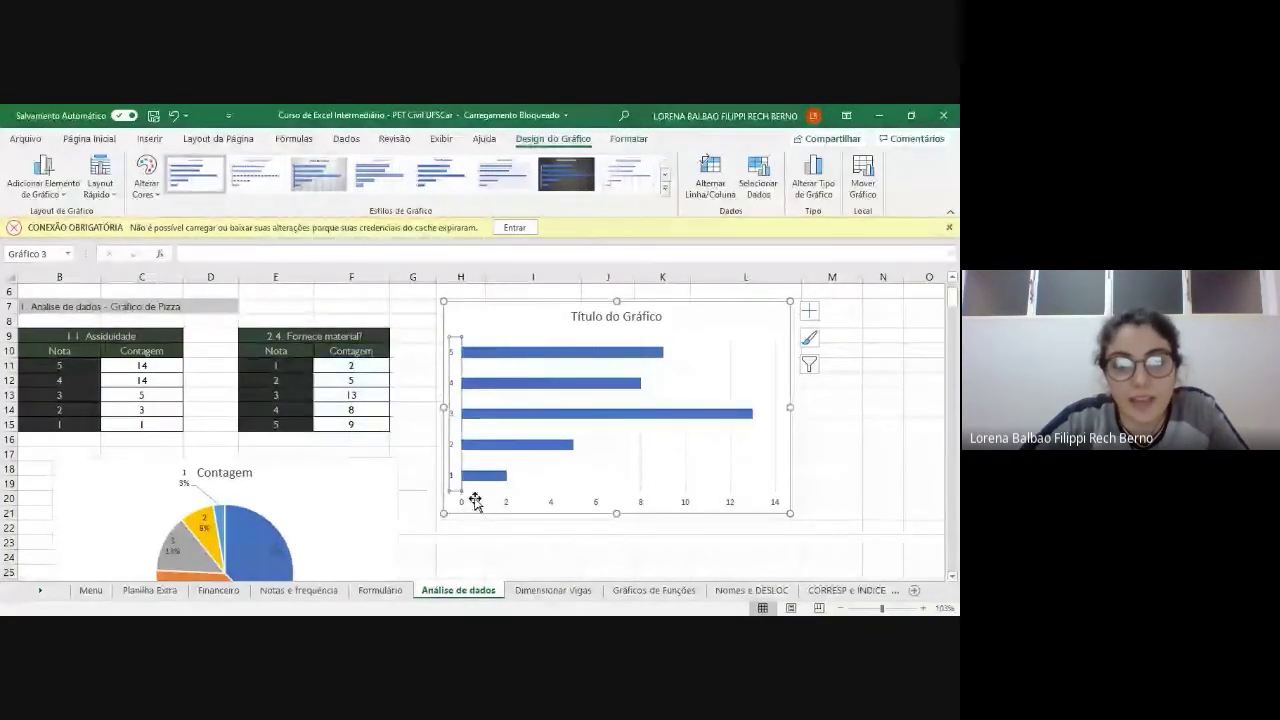
click(506, 503)
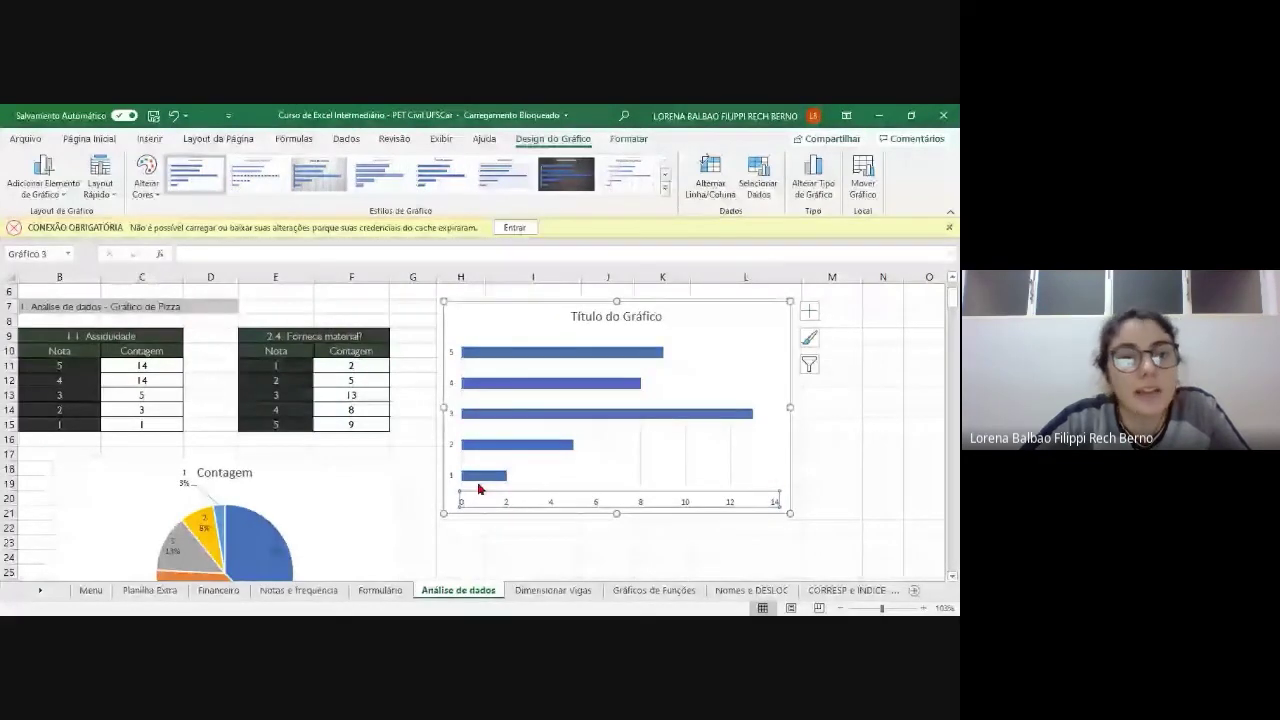
click(350, 367)
click(351, 381)
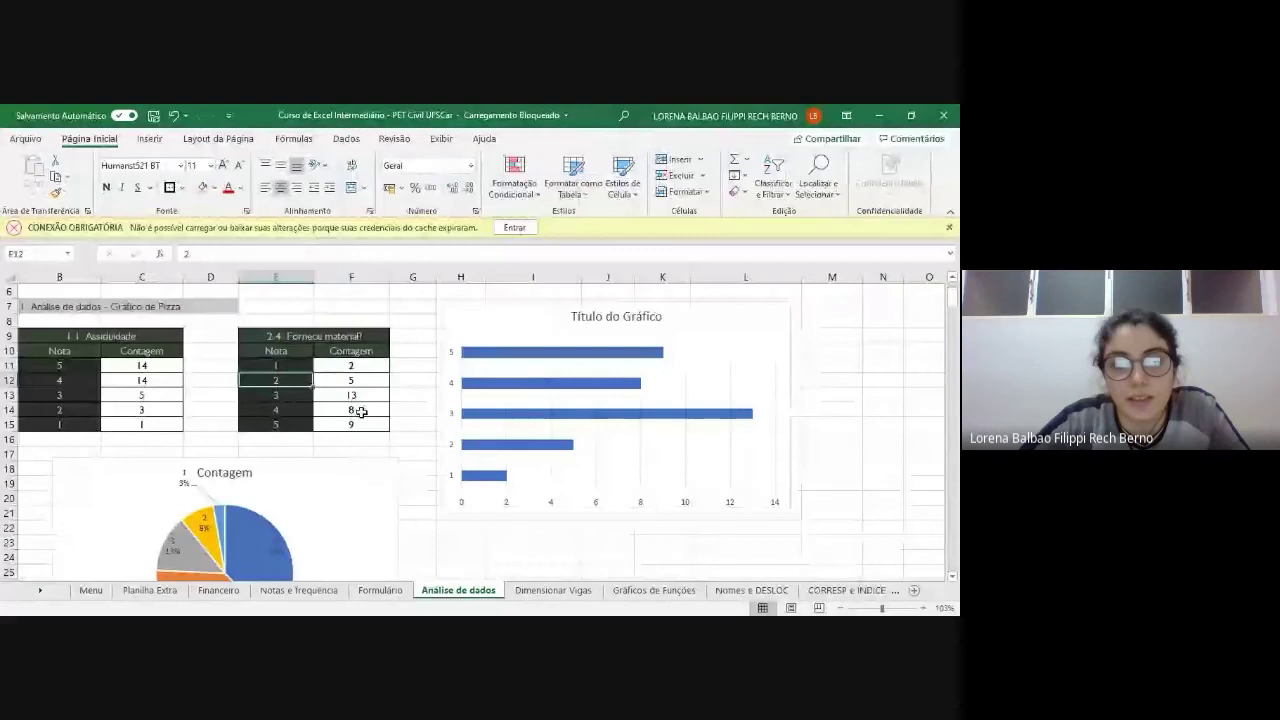
click(449, 449)
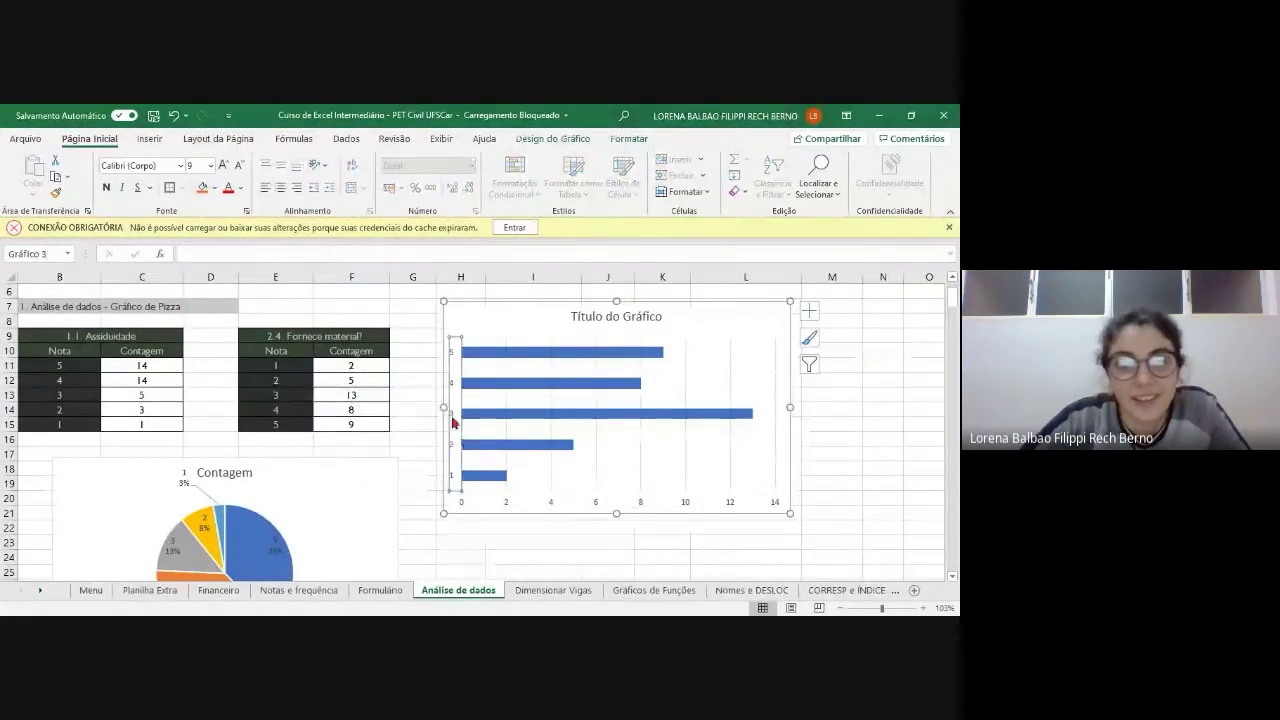
mouse_move(752, 420)
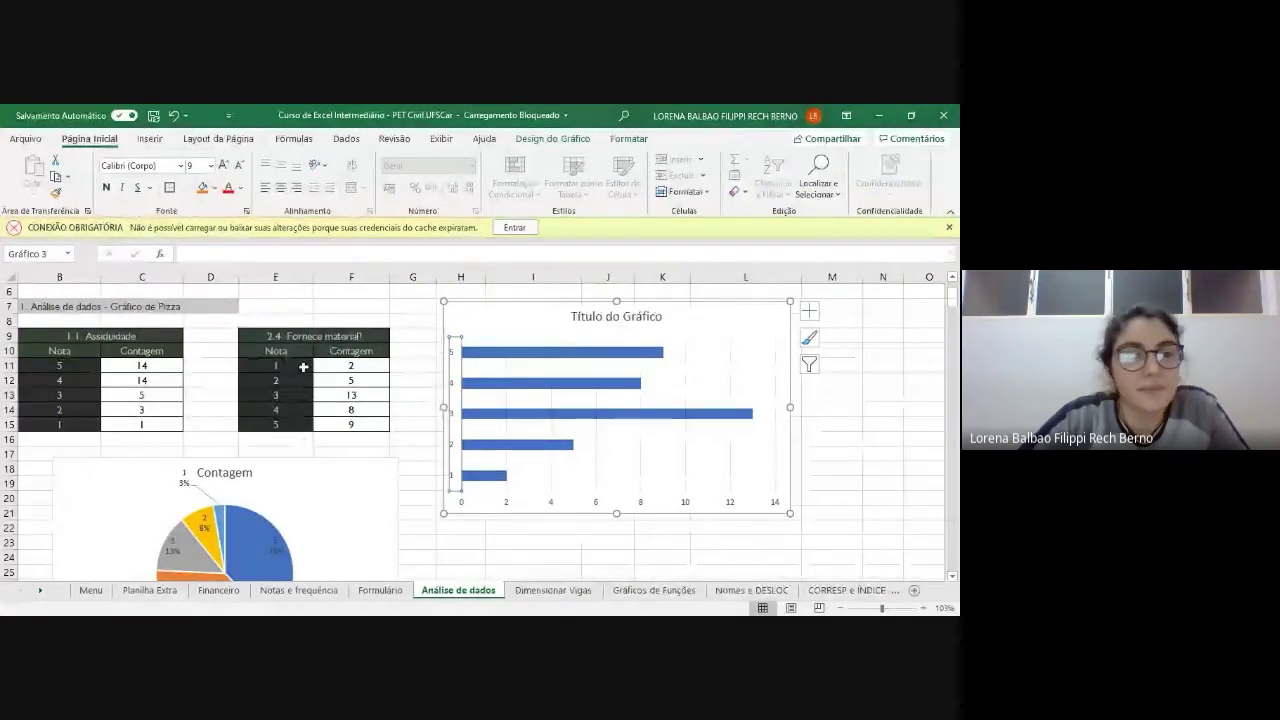
drag(286, 374, 280, 410)
click(676, 344)
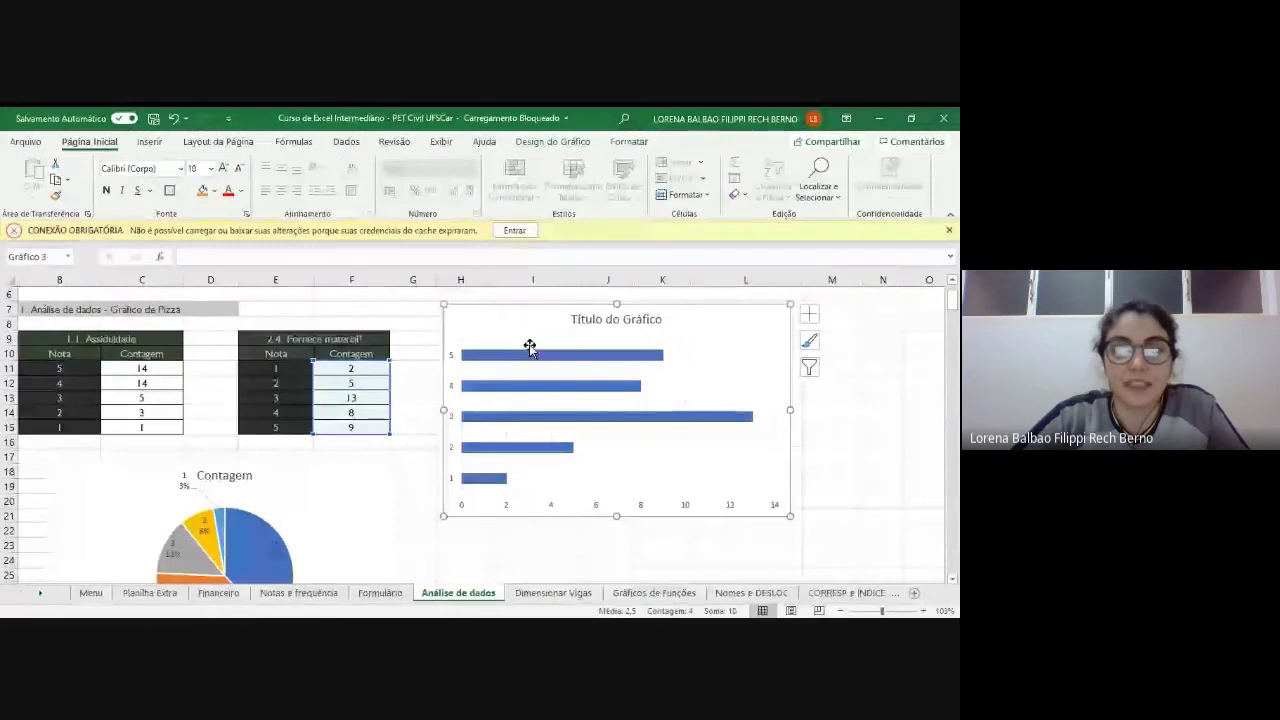
- Nudge the bar chart closer to the table and open its data source selection, keeping the dialog clear of the table
drag(529, 344, 516, 341)
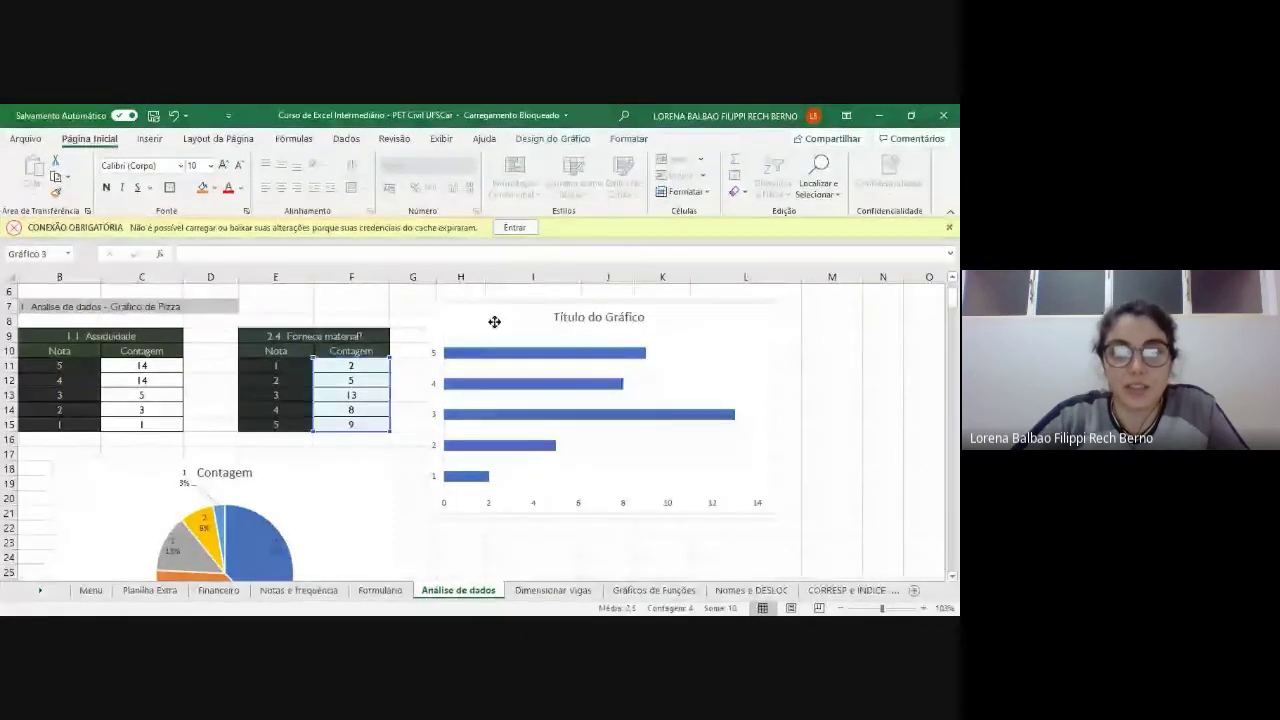
right_click(691, 336)
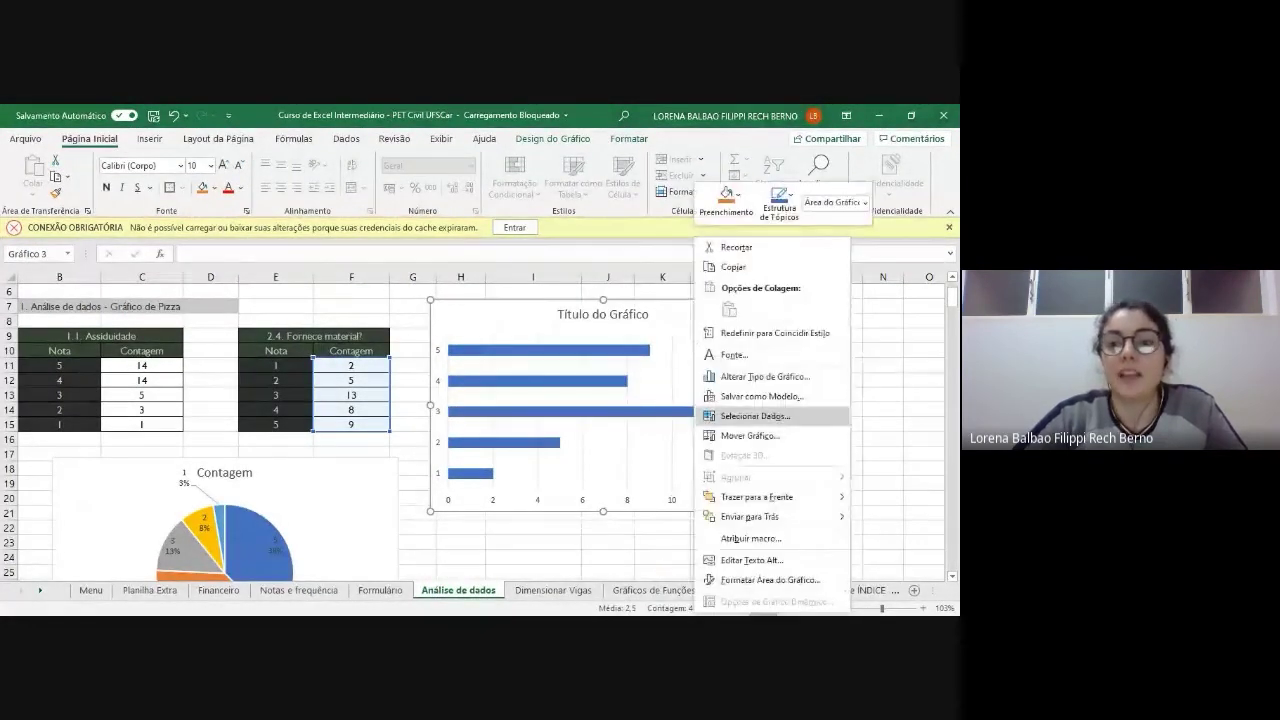
click(755, 415)
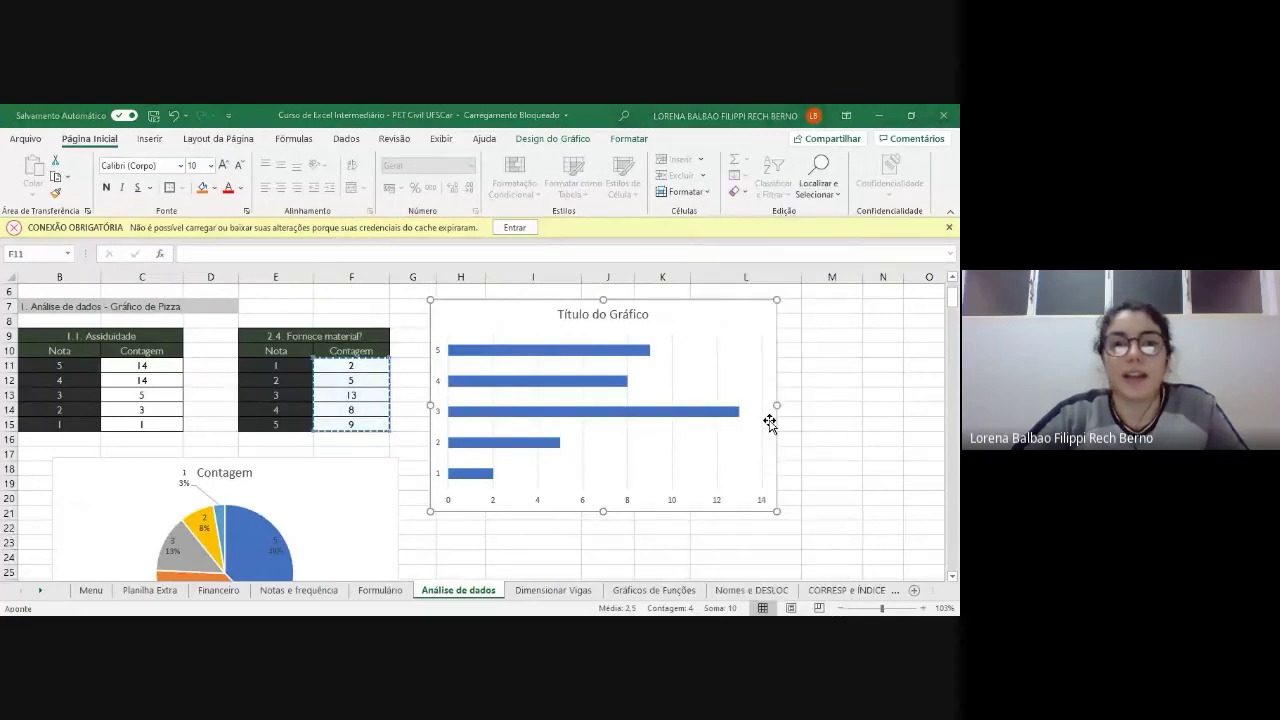
drag(474, 170, 723, 225)
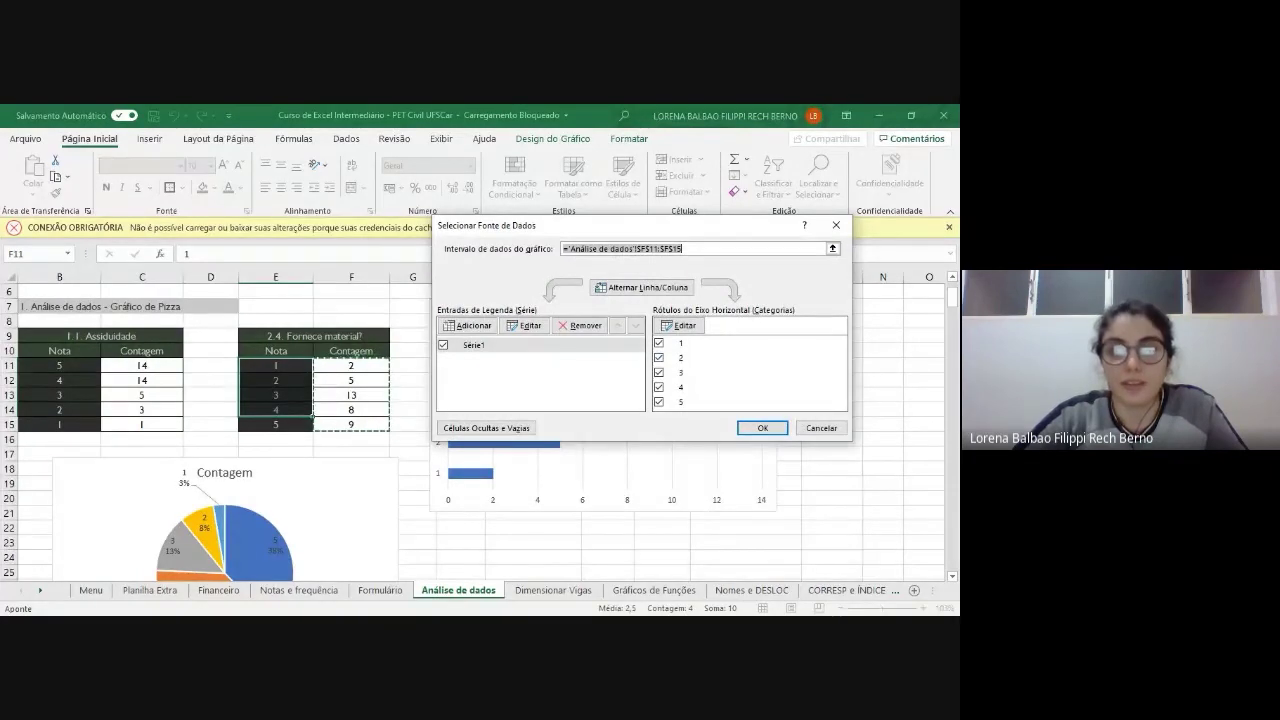
- Go through the horizontal axis category labels 1 to 5 listed in the chart's data source
click(682, 343)
click(682, 358)
click(682, 373)
click(682, 387)
click(682, 402)
click(682, 387)
click(682, 373)
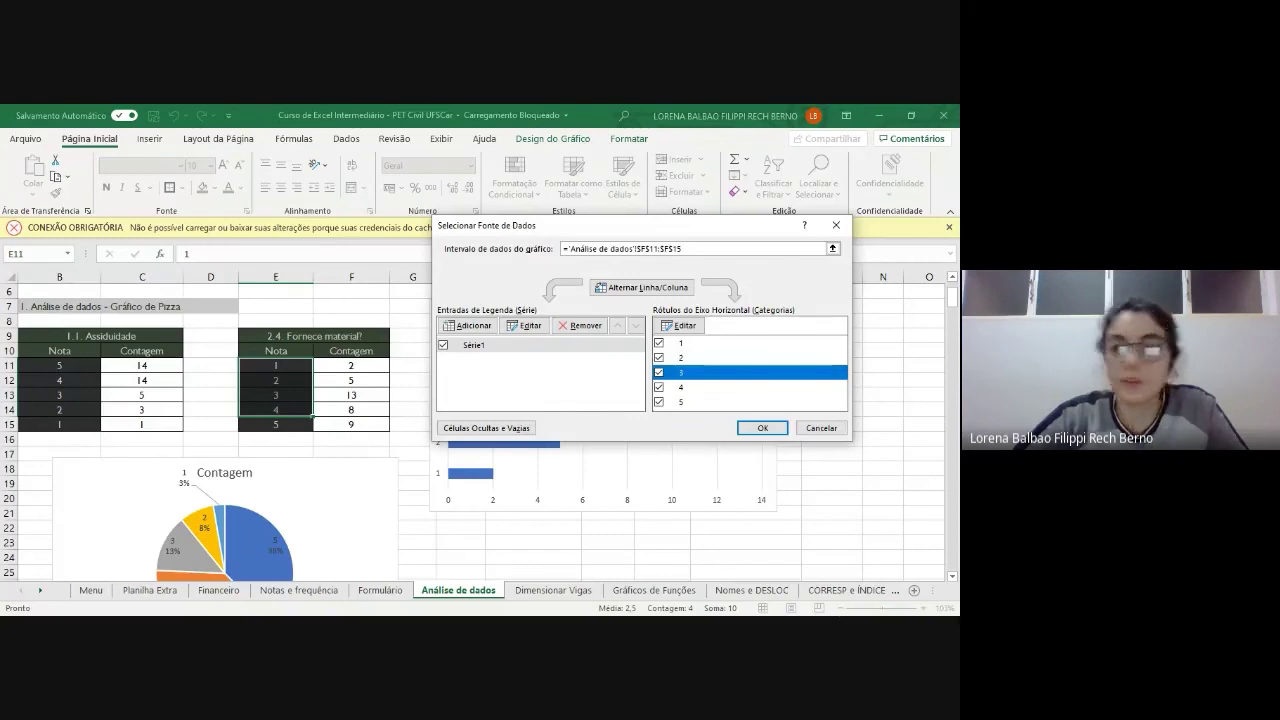
click(682, 358)
click(682, 343)
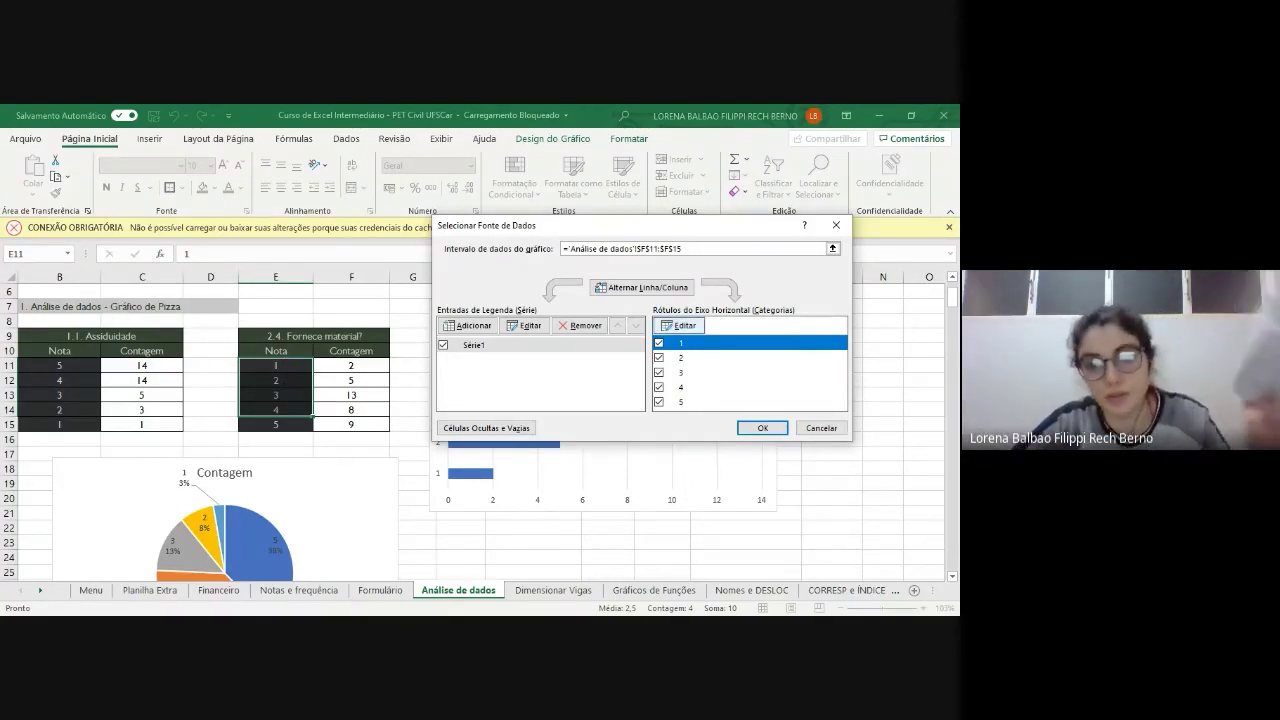
- Set the bar chart's axis label range to the grades in E11:E15 and apply the data source change
click(694, 326)
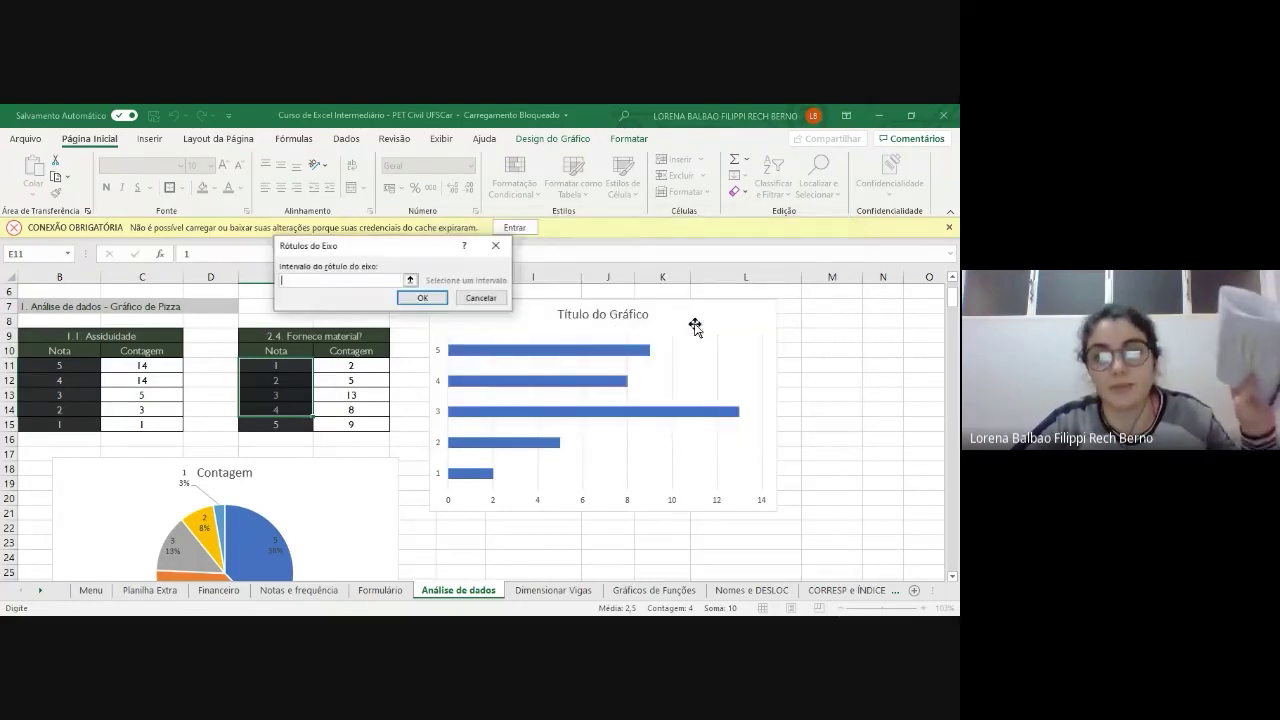
drag(277, 366, 290, 423)
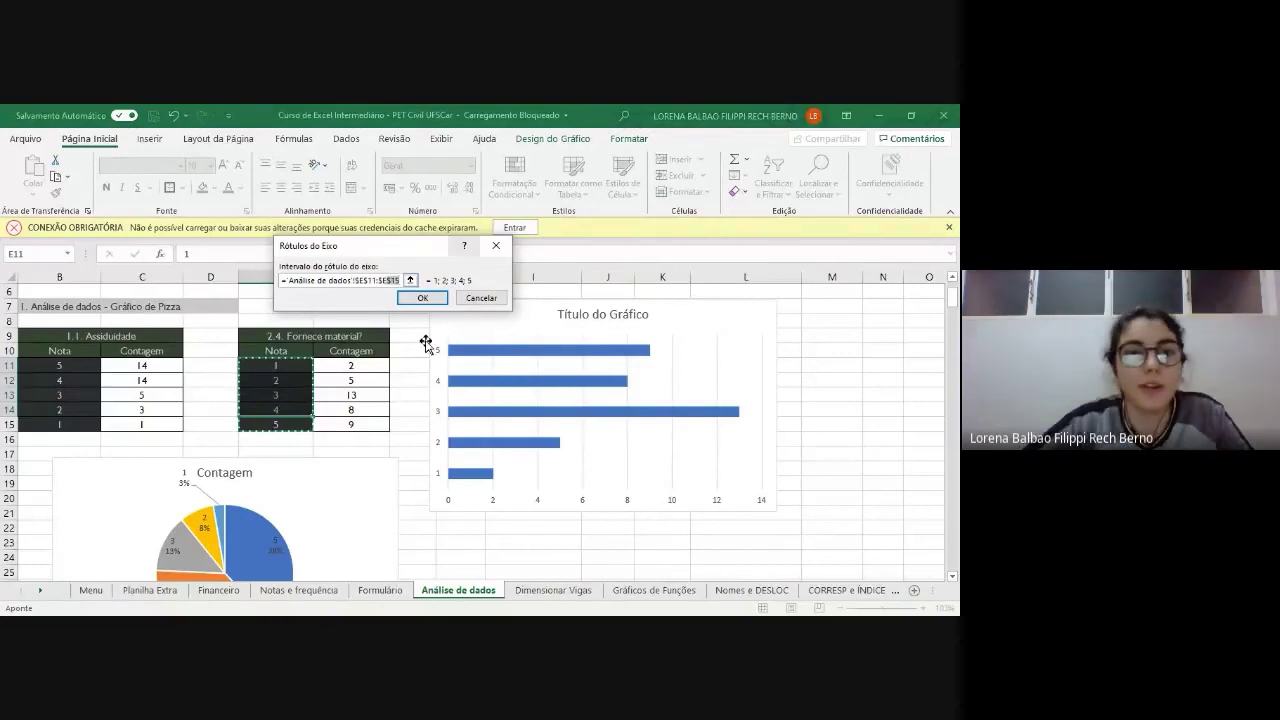
click(416, 298)
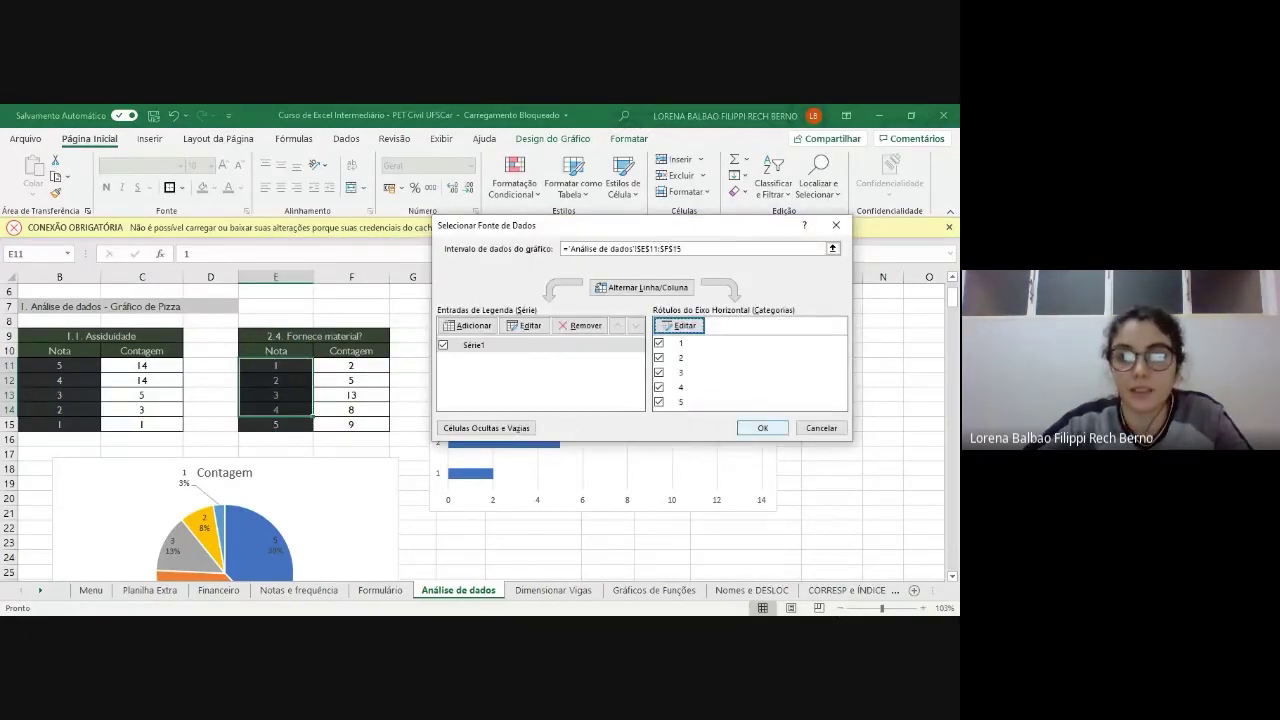
click(762, 428)
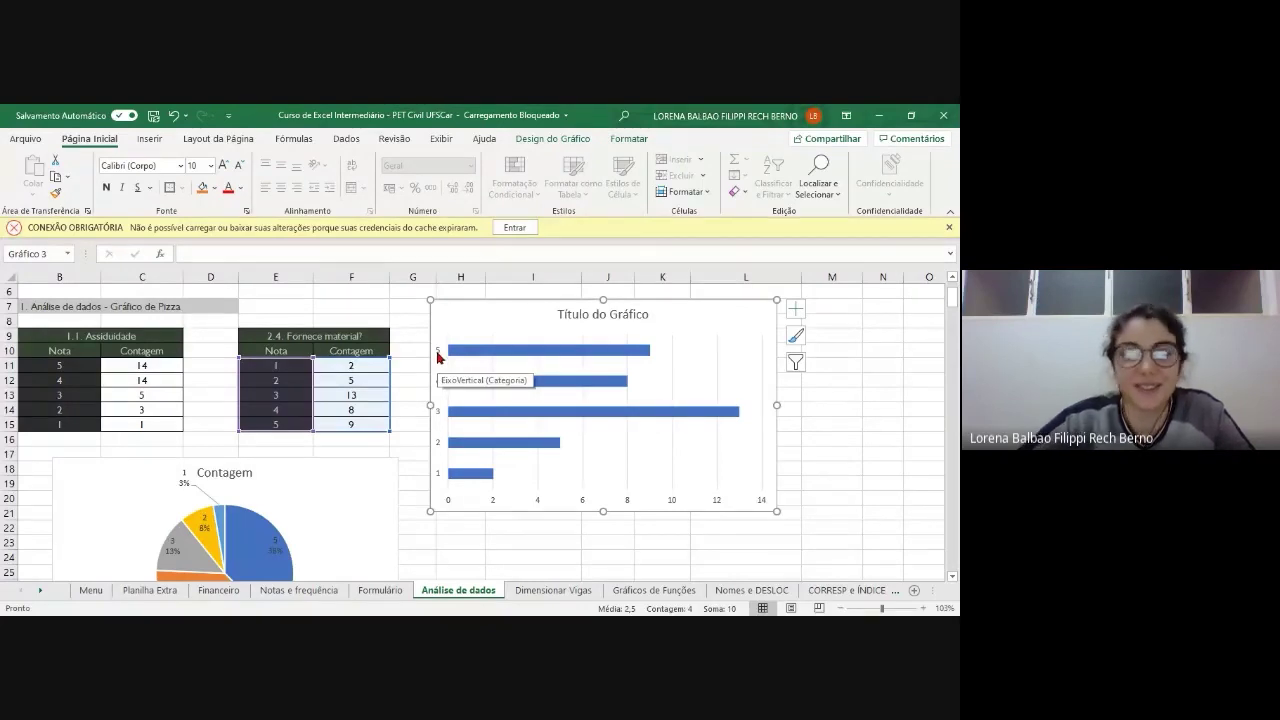
- Change the first grade label of the 2.4. Fornece material? table, cell E11, to "Nota 1"
click(257, 370)
double_click(256, 368)
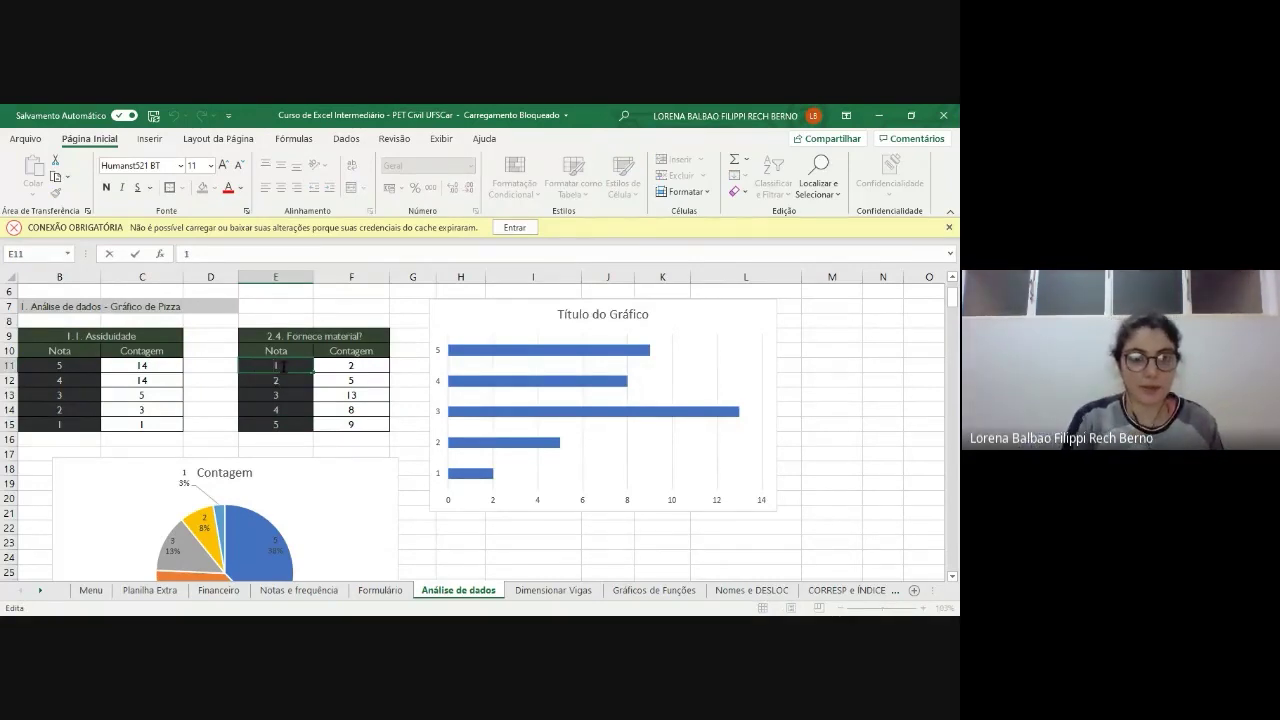
text(Nota)
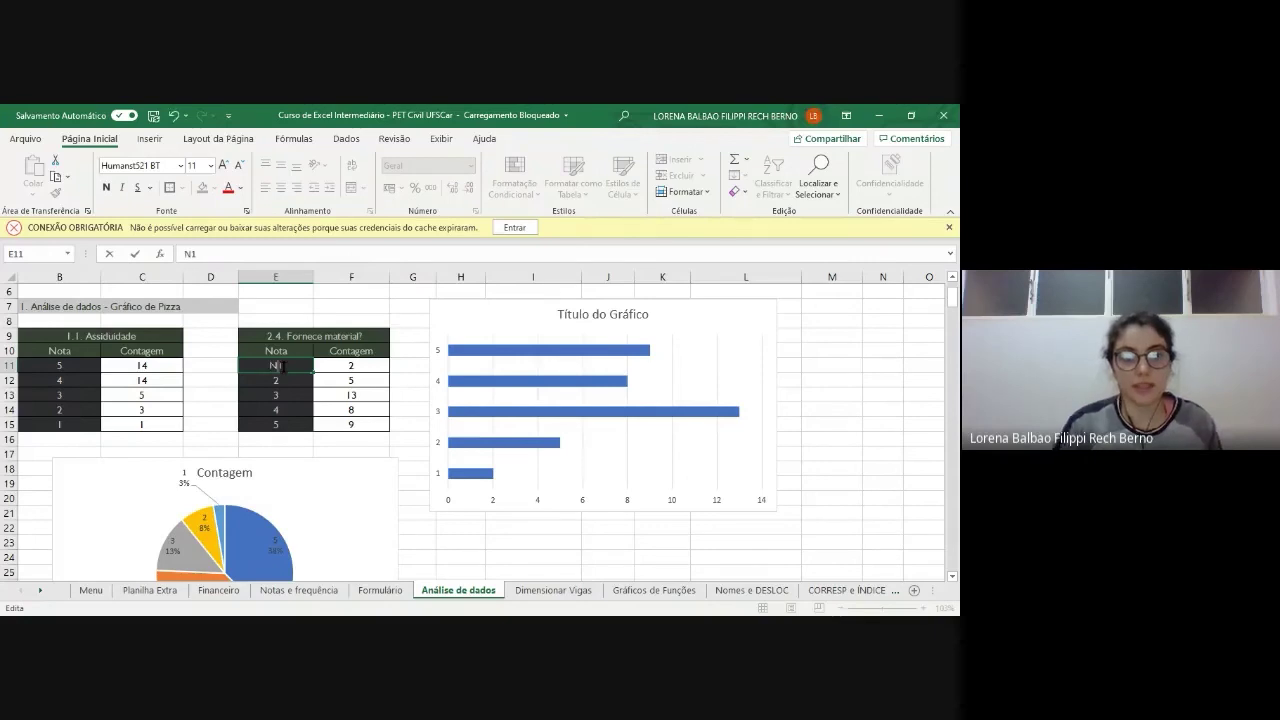
key(Return)
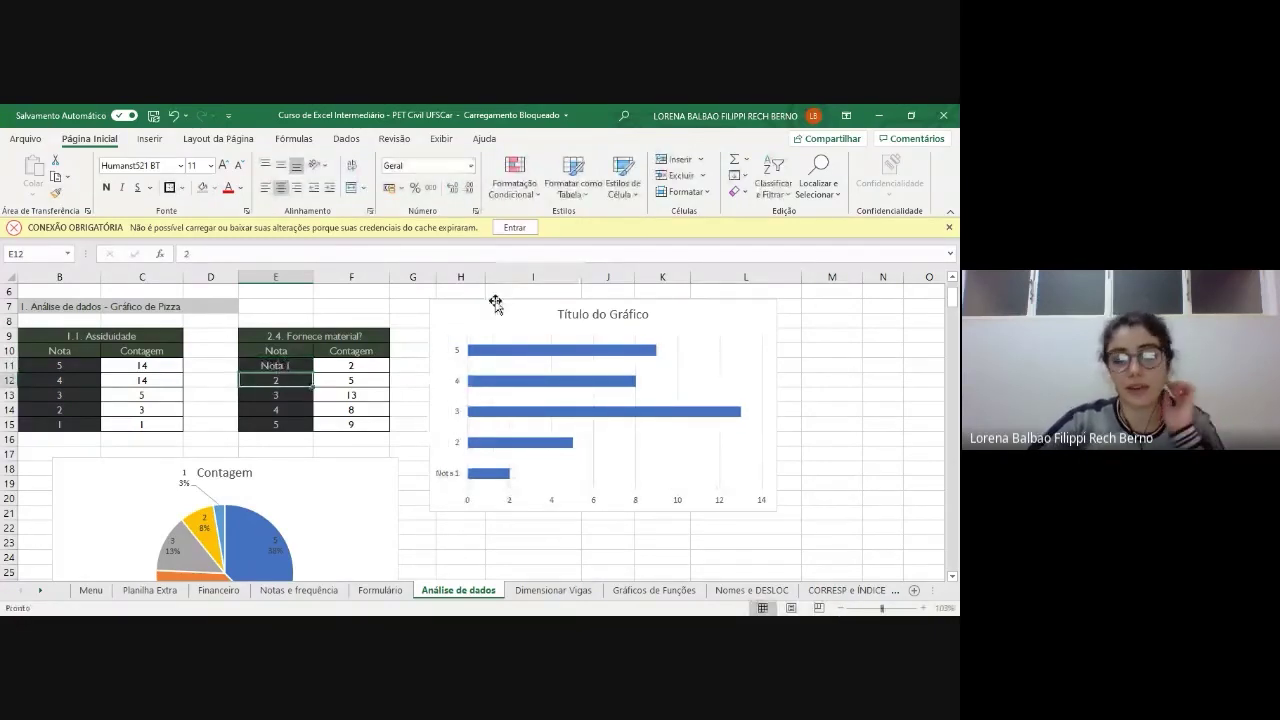
- Change cell E12 to "Nota 2" and fill the grade label series down to "Nota 5" in E15
double_click(268, 380)
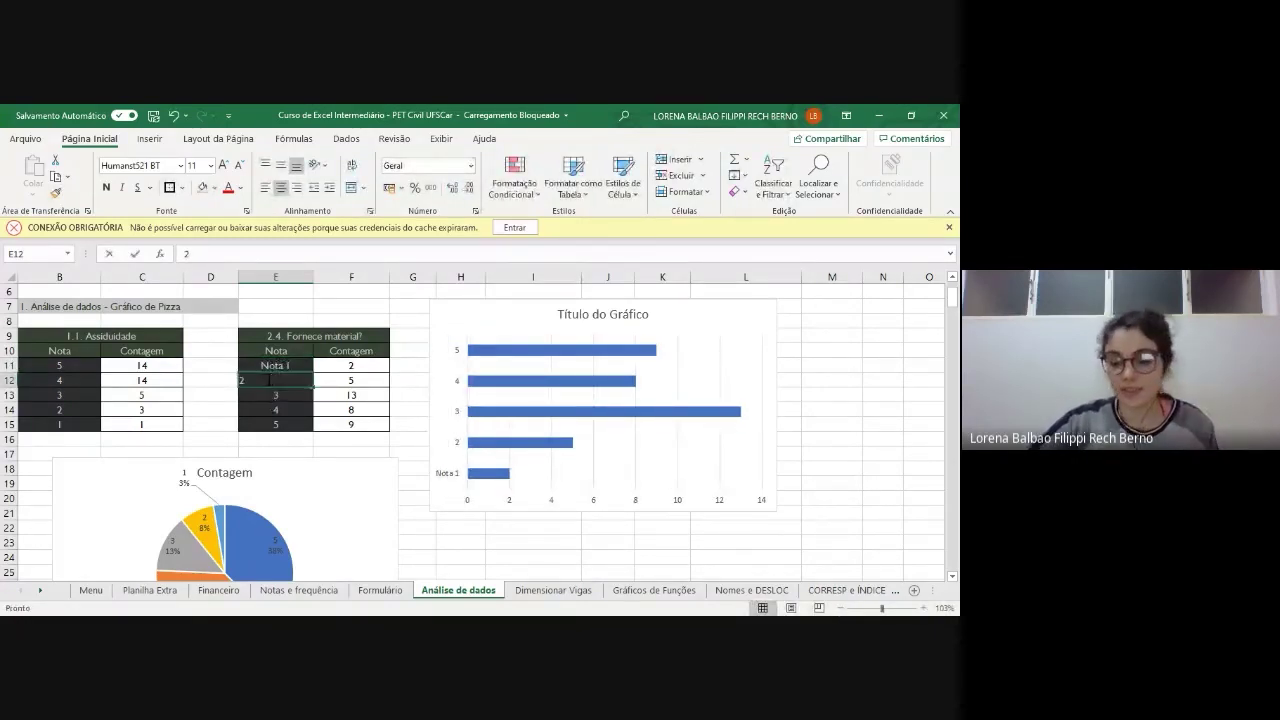
mouse_move(532, 358)
text(No)
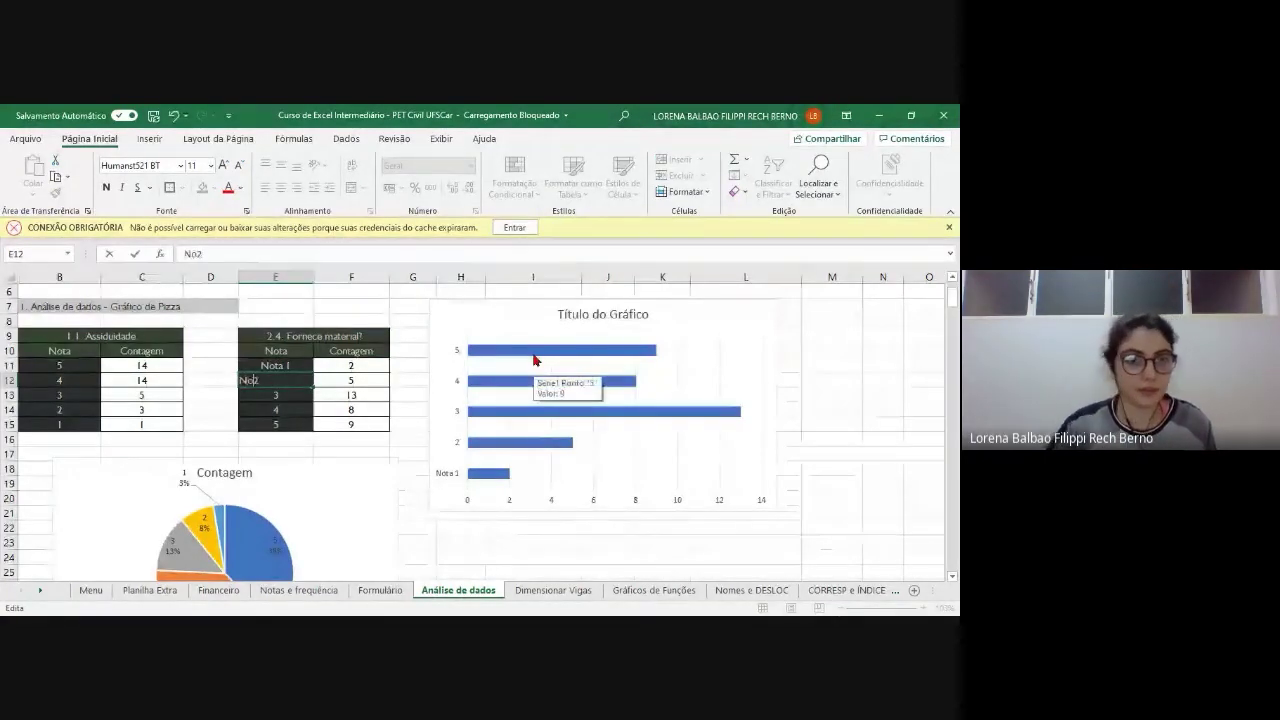
text(ta)
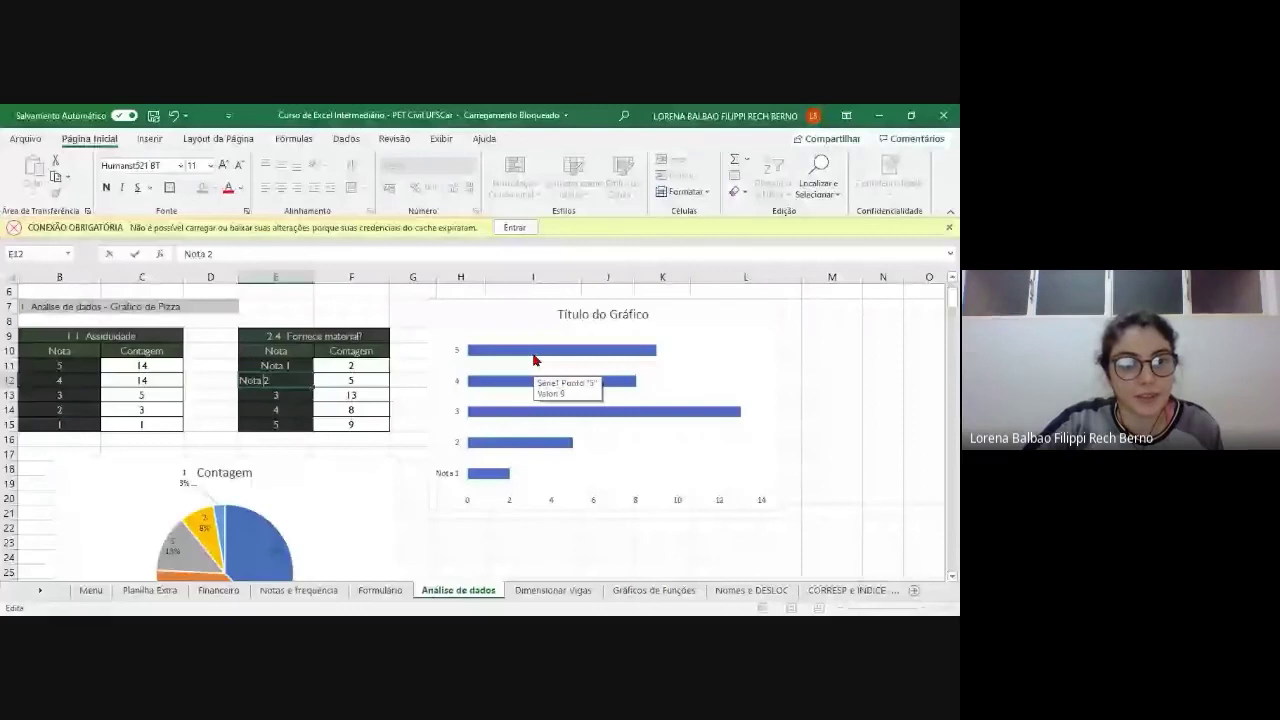
key(Return)
drag(275, 365, 323, 414)
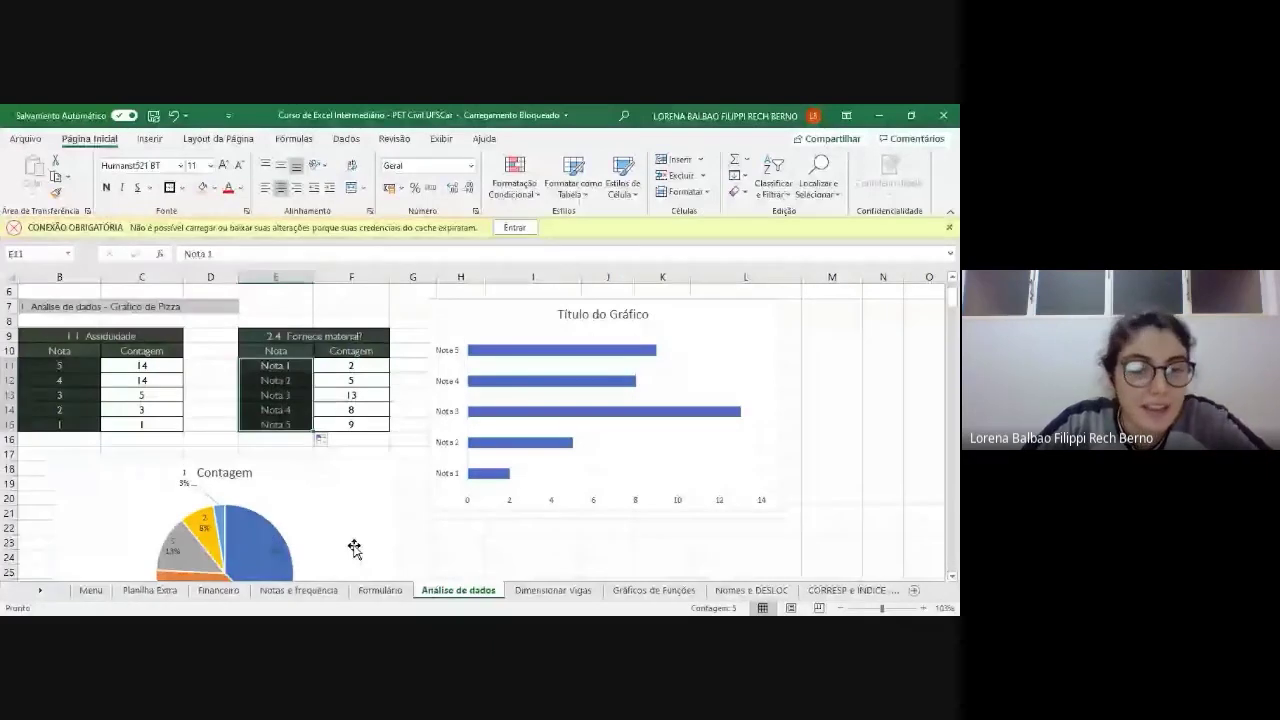
- Try out axis titles, data labels, a data table, error bars, a legend and a trendline on the bar chart
click(719, 341)
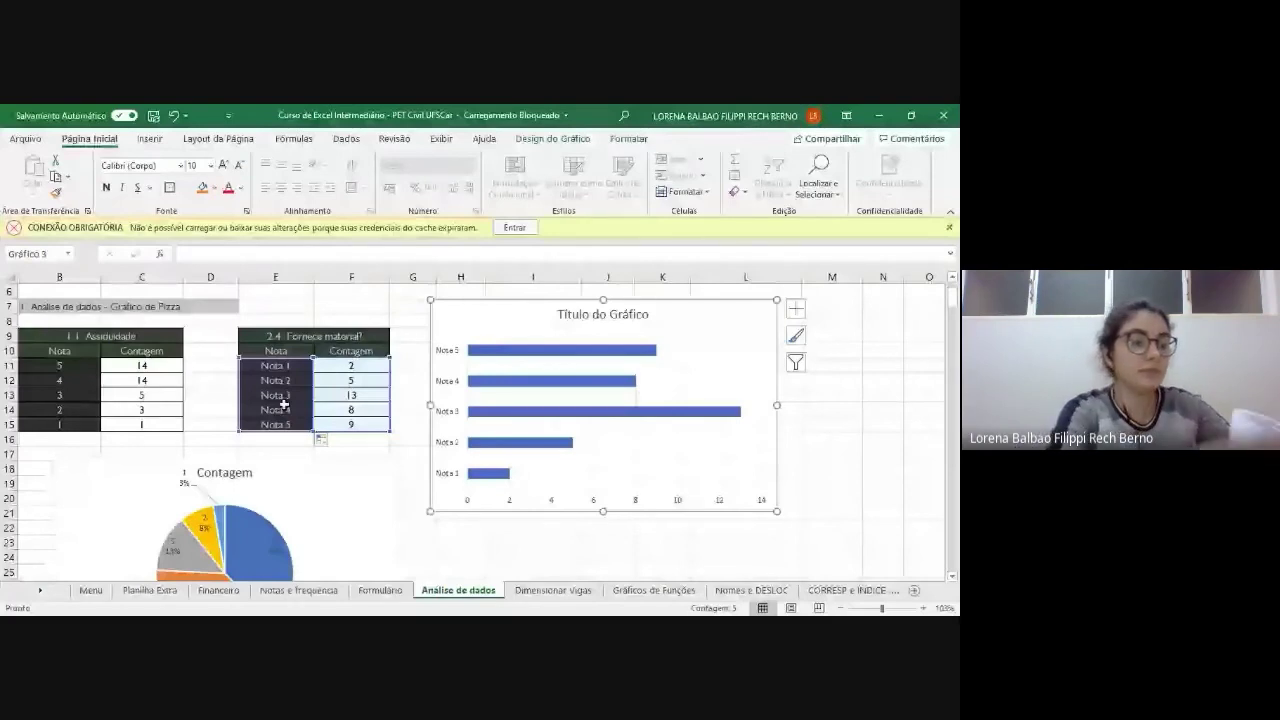
click(842, 455)
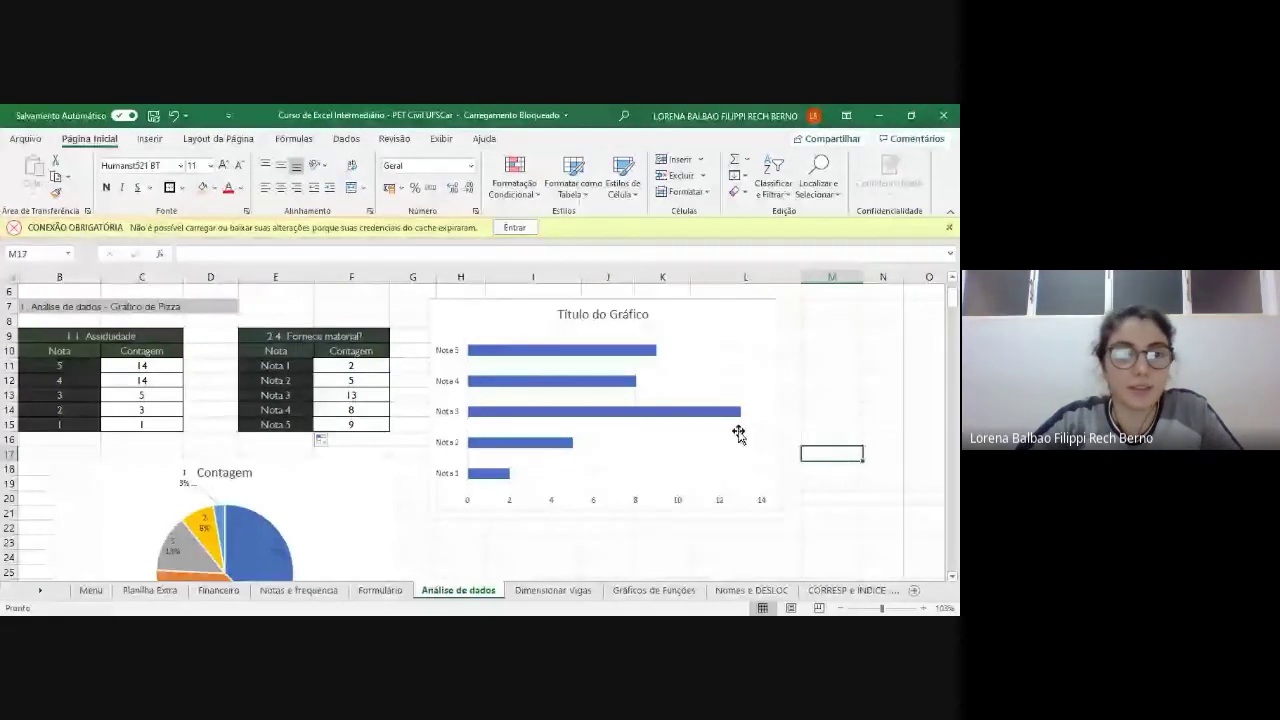
click(457, 323)
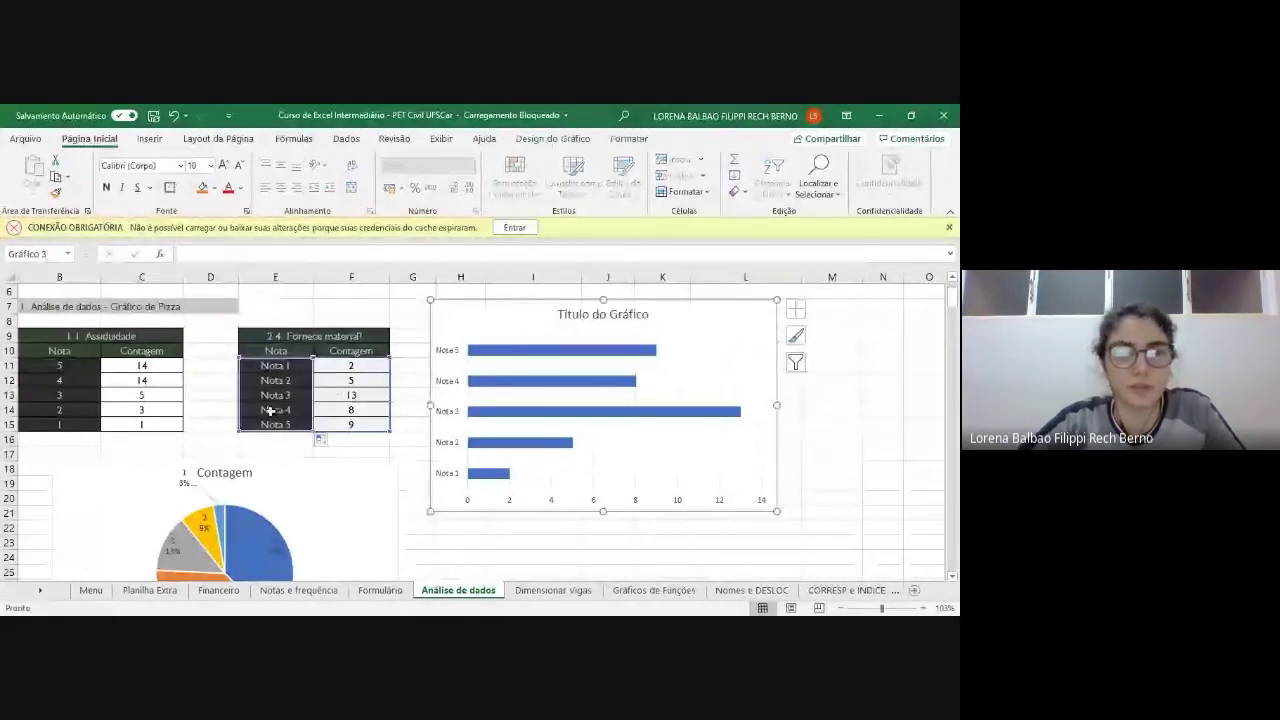
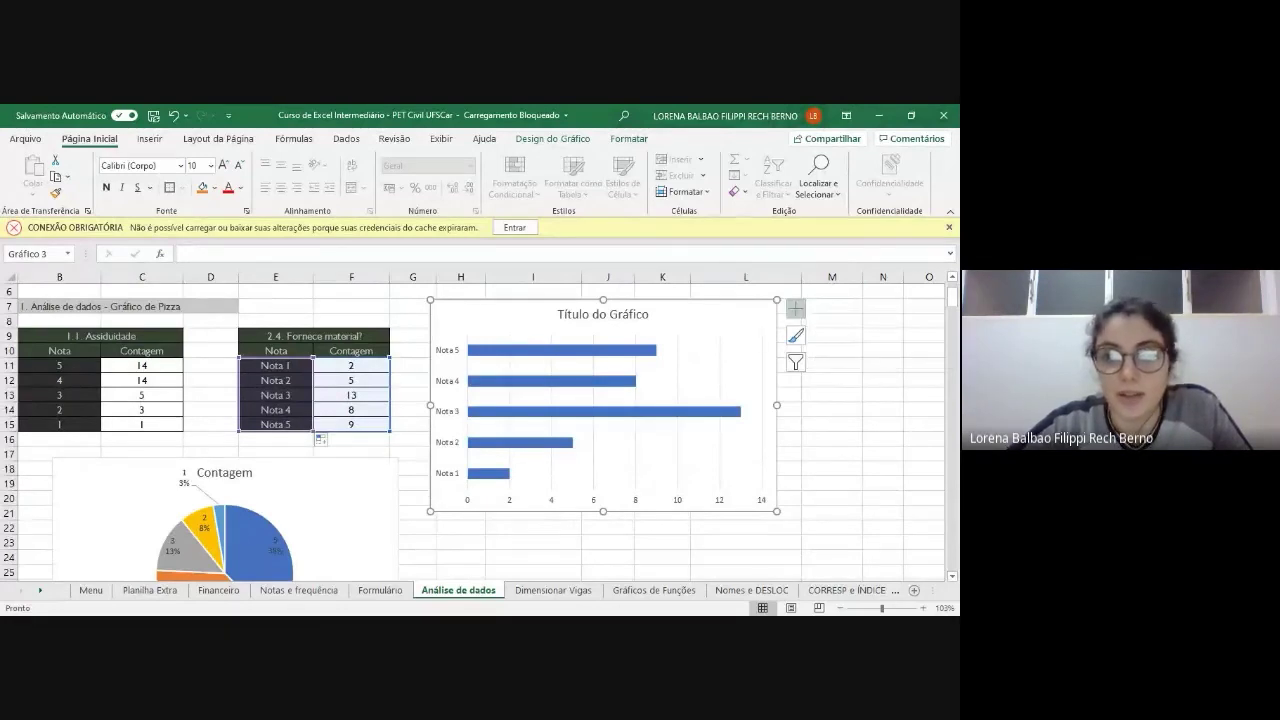
click(795, 308)
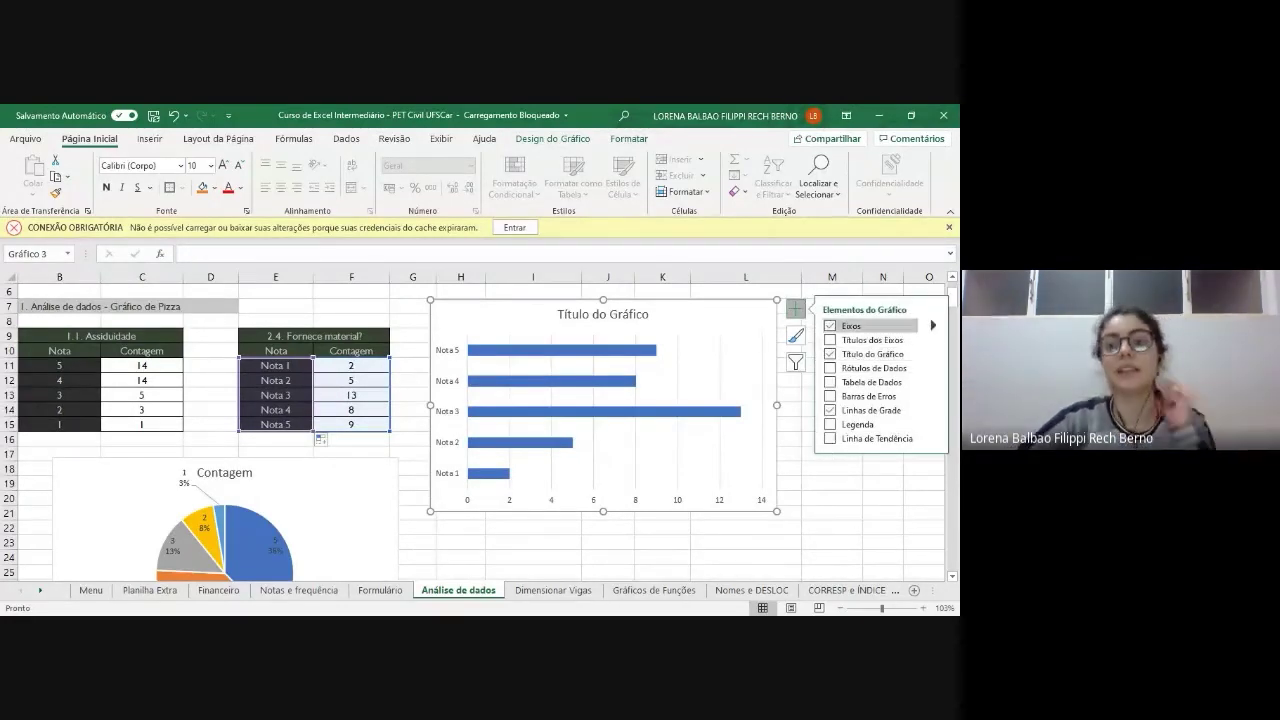
click(860, 340)
click(860, 340)
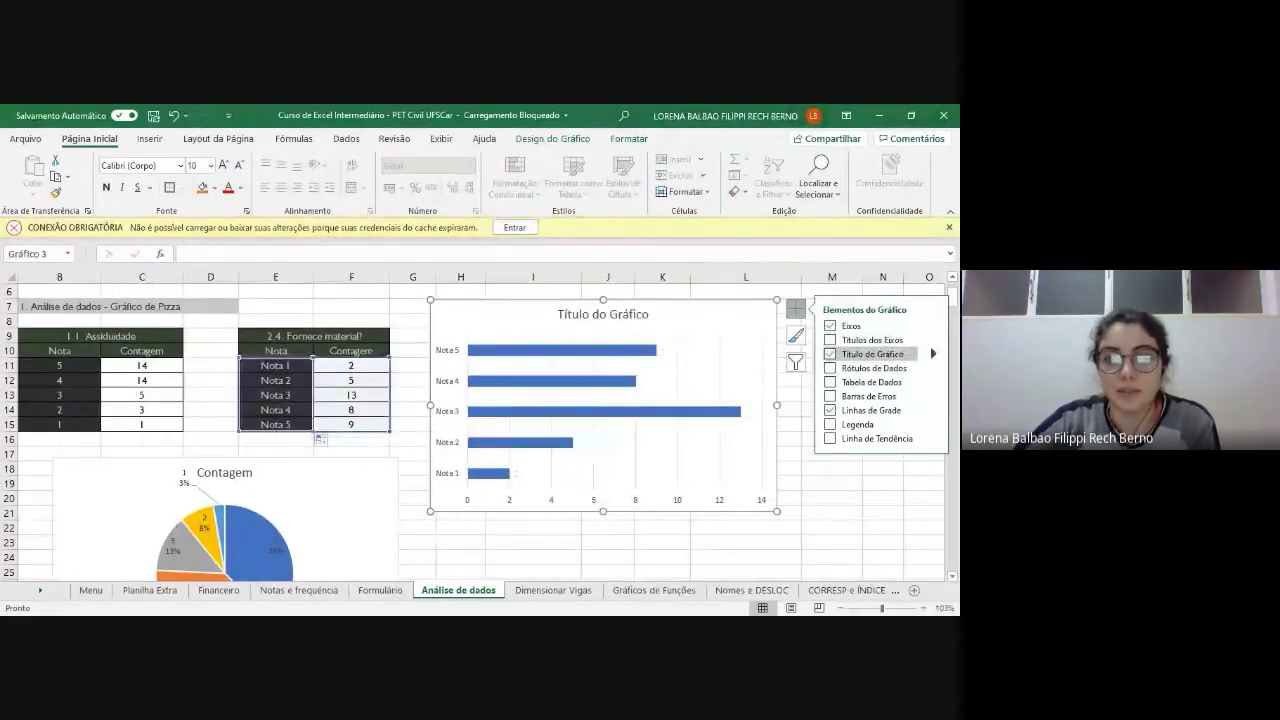
click(860, 340)
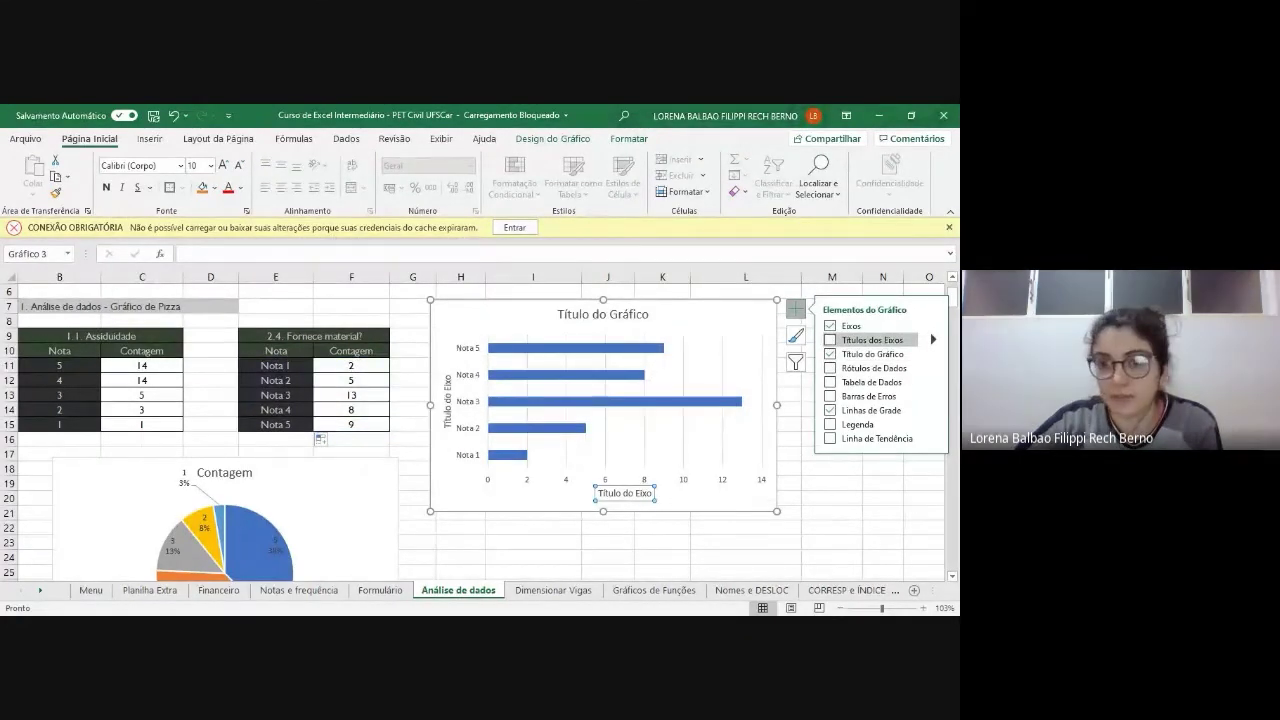
click(860, 368)
click(860, 382)
click(860, 396)
click(860, 424)
click(860, 438)
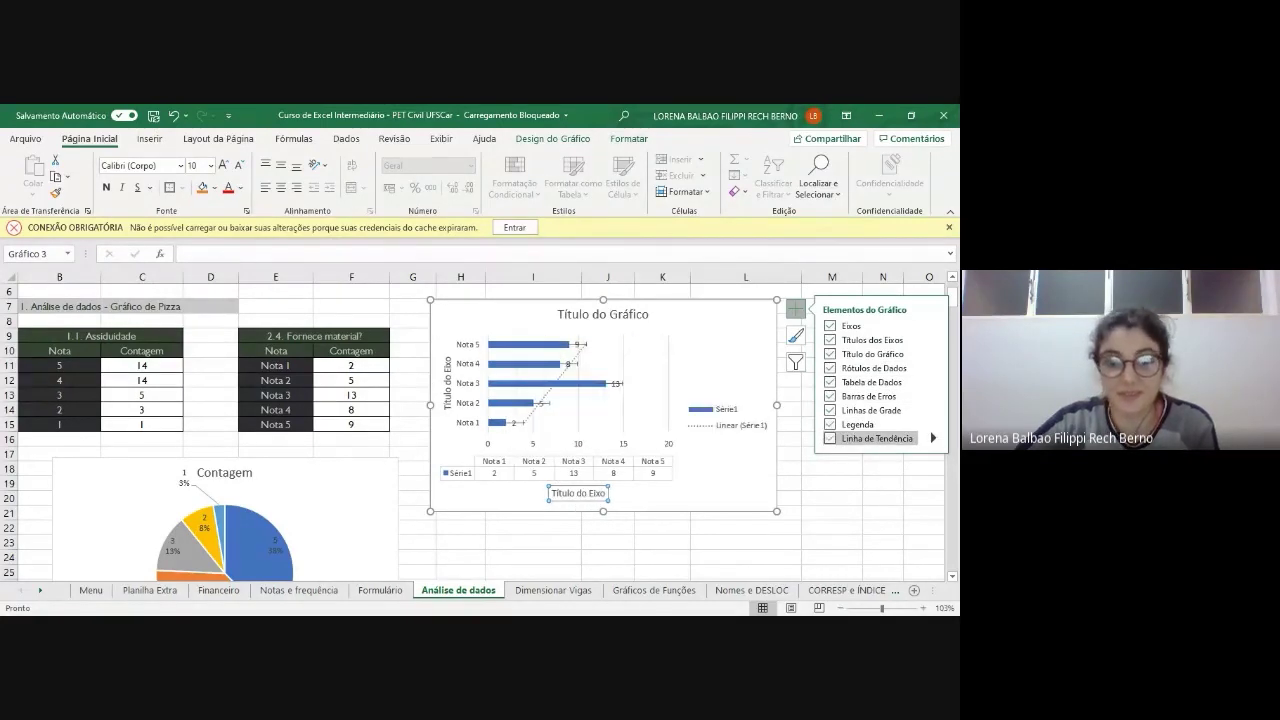
- Strip the bar chart down to its axes and gridlines by turning off all its other chart elements
click(860, 438)
click(860, 424)
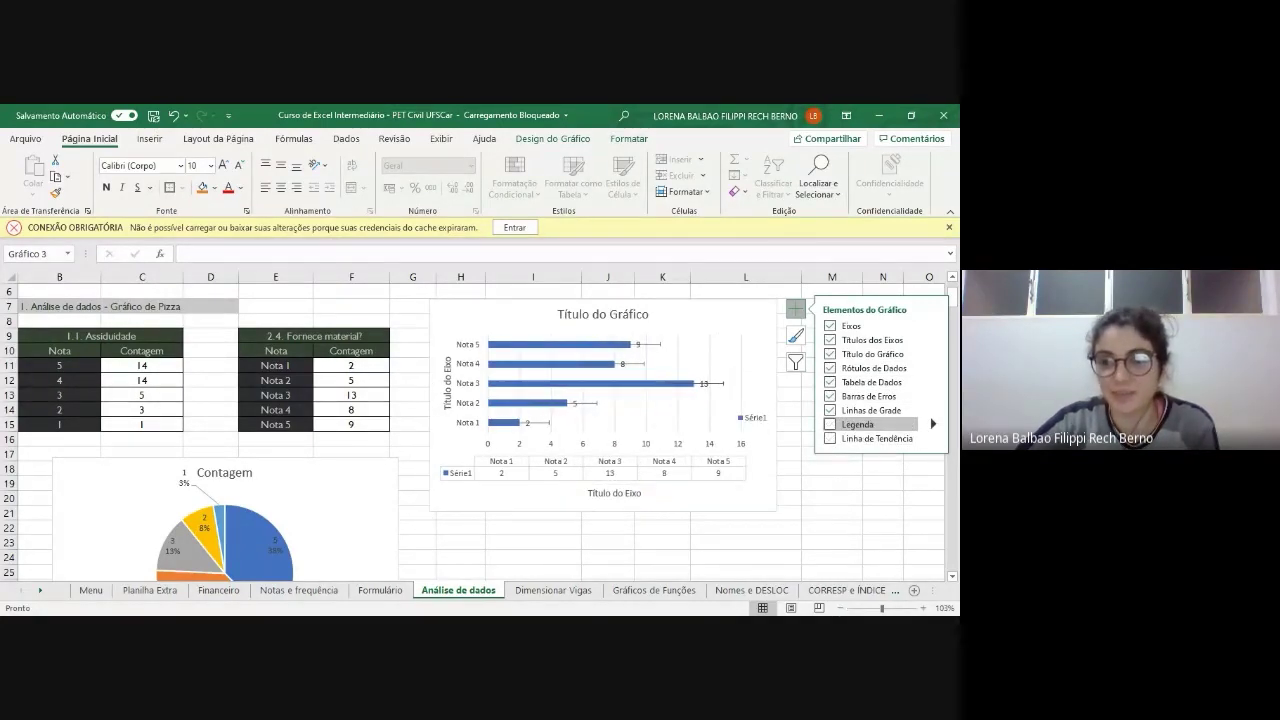
click(860, 396)
click(860, 368)
click(860, 354)
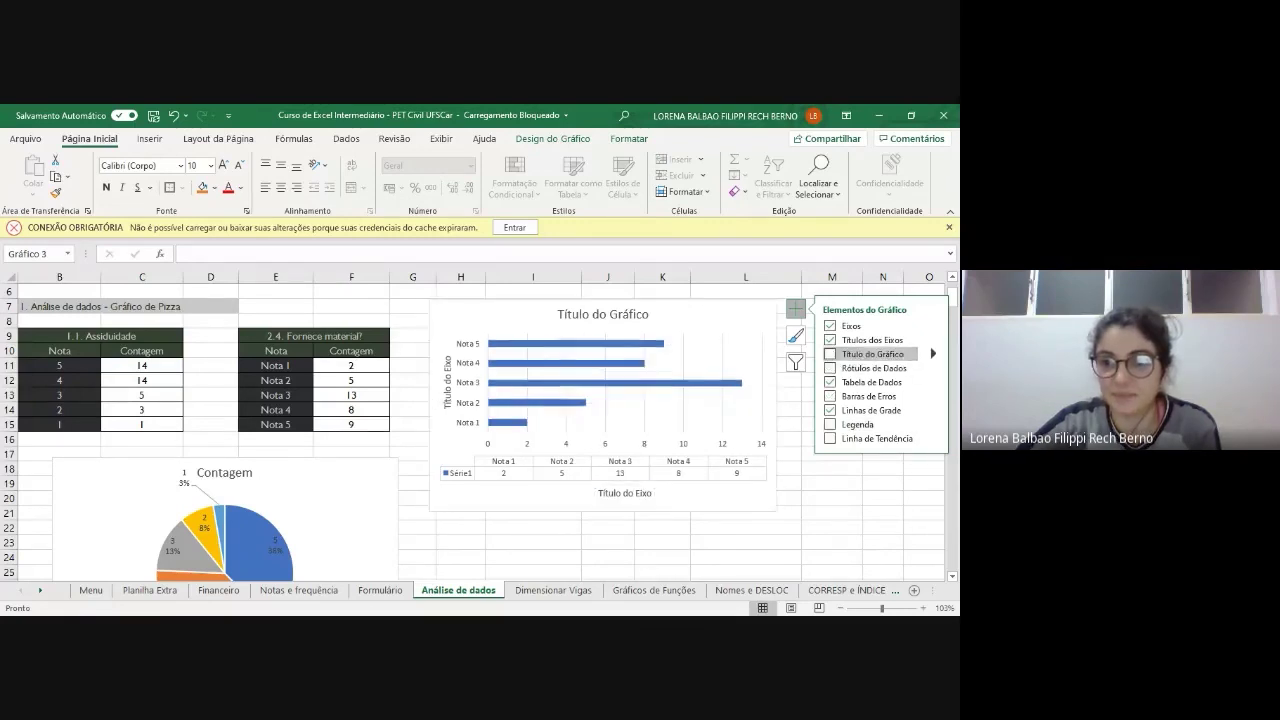
click(860, 340)
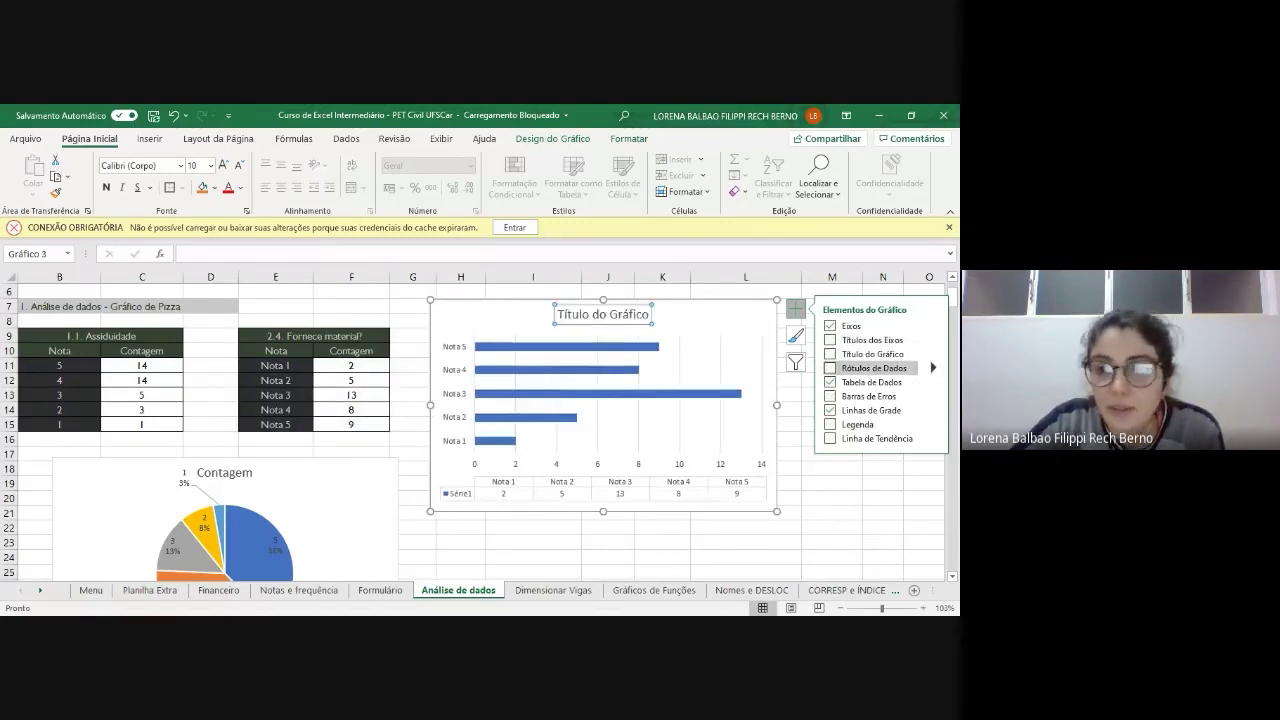
click(865, 382)
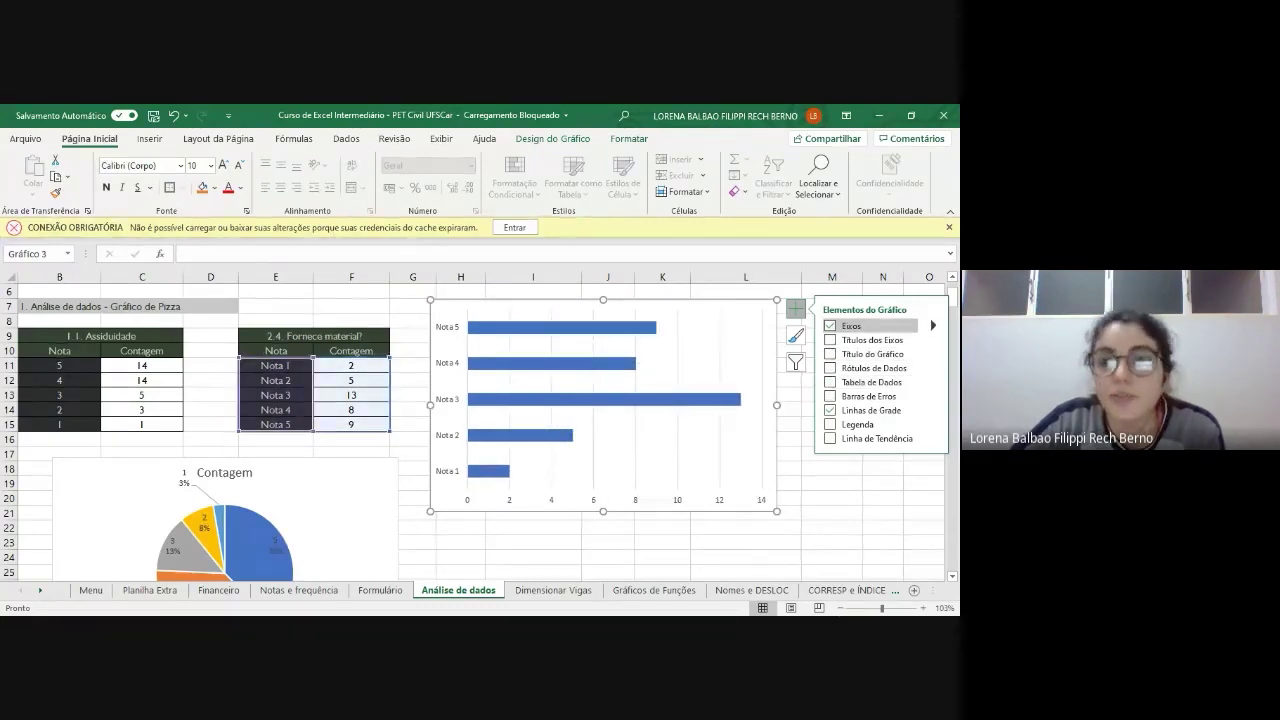
- Add axis titles, a chart title and data labels to the bar chart
click(865, 340)
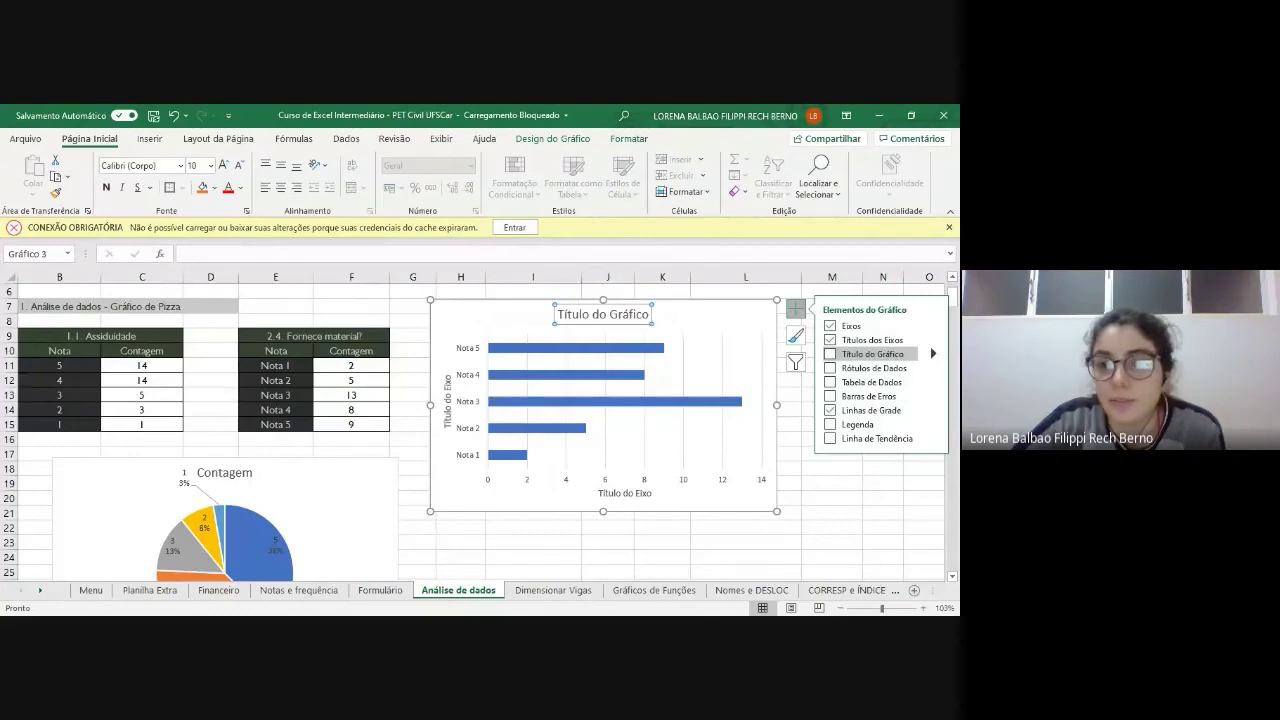
click(870, 354)
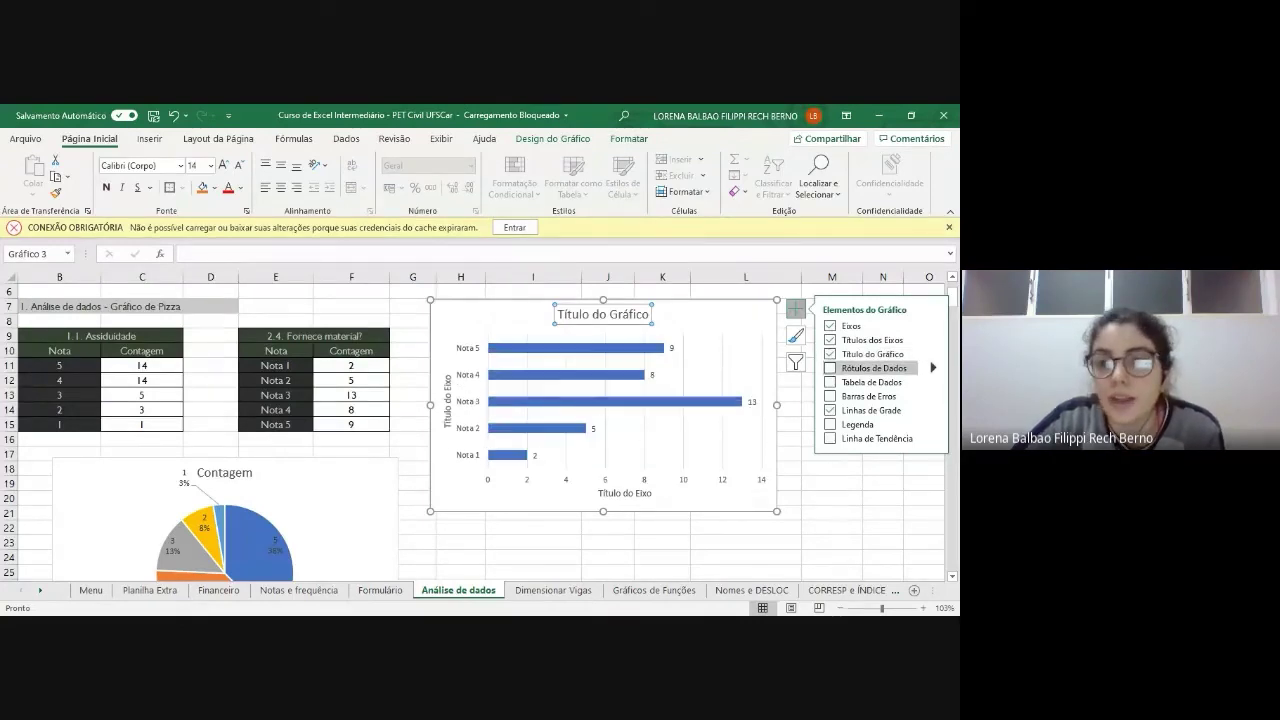
click(831, 368)
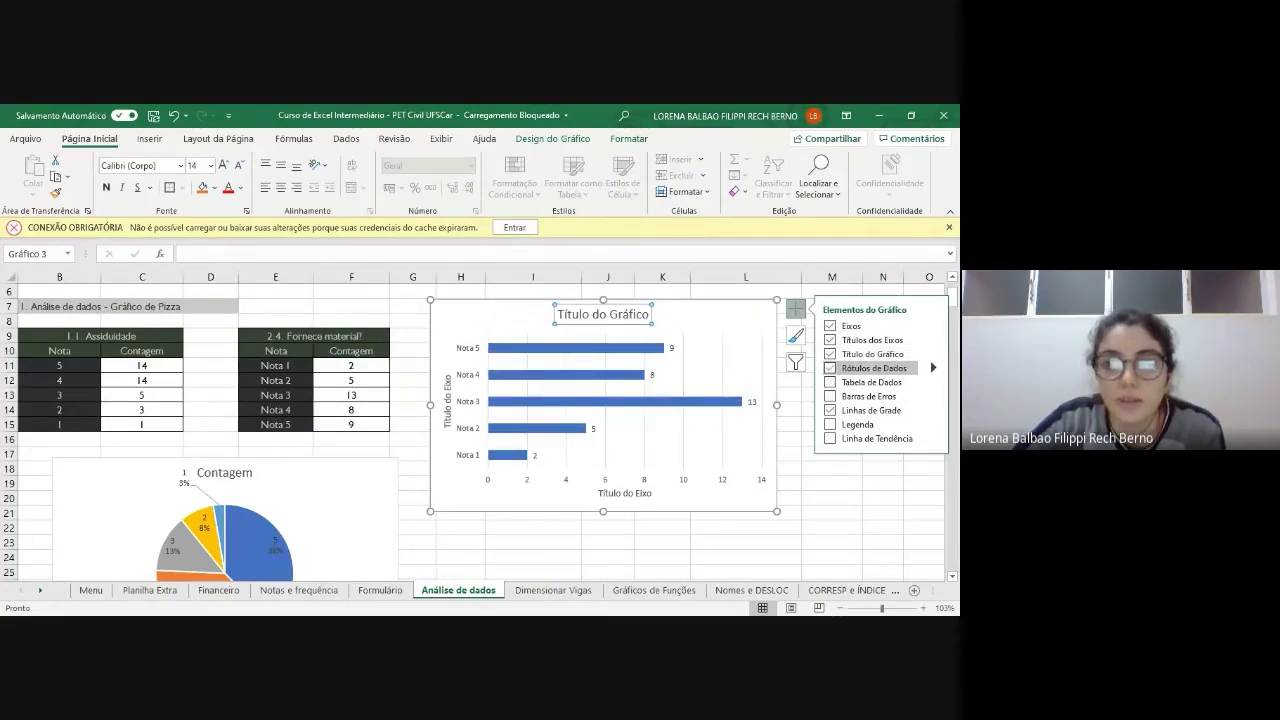
click(831, 368)
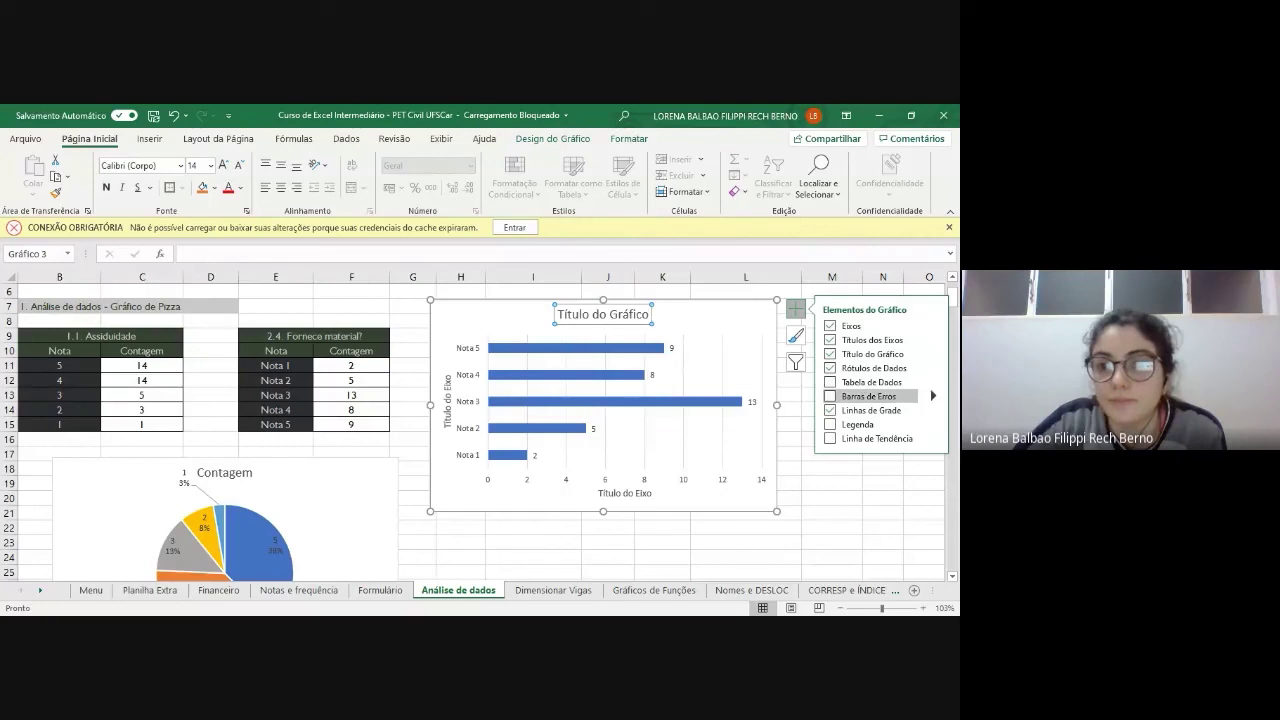
- Try out the data table and toggle the primary horizontal and vertical axes of the bar chart off and on
click(831, 382)
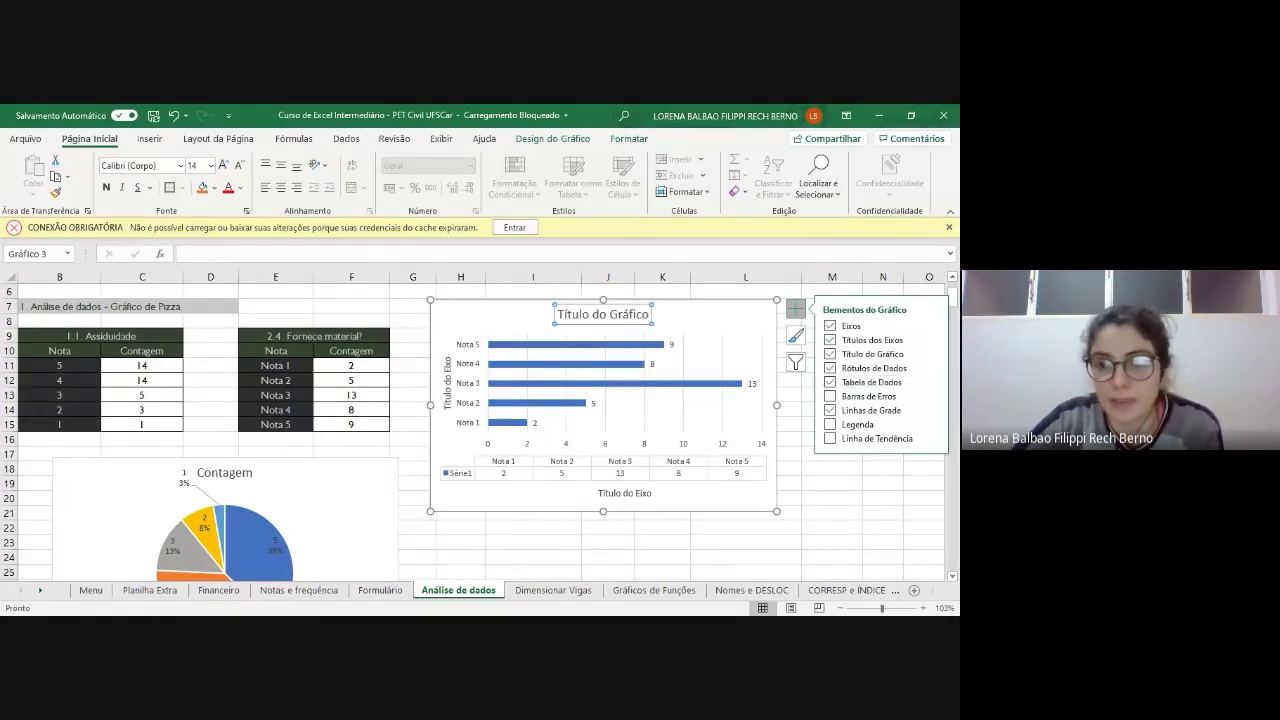
click(830, 382)
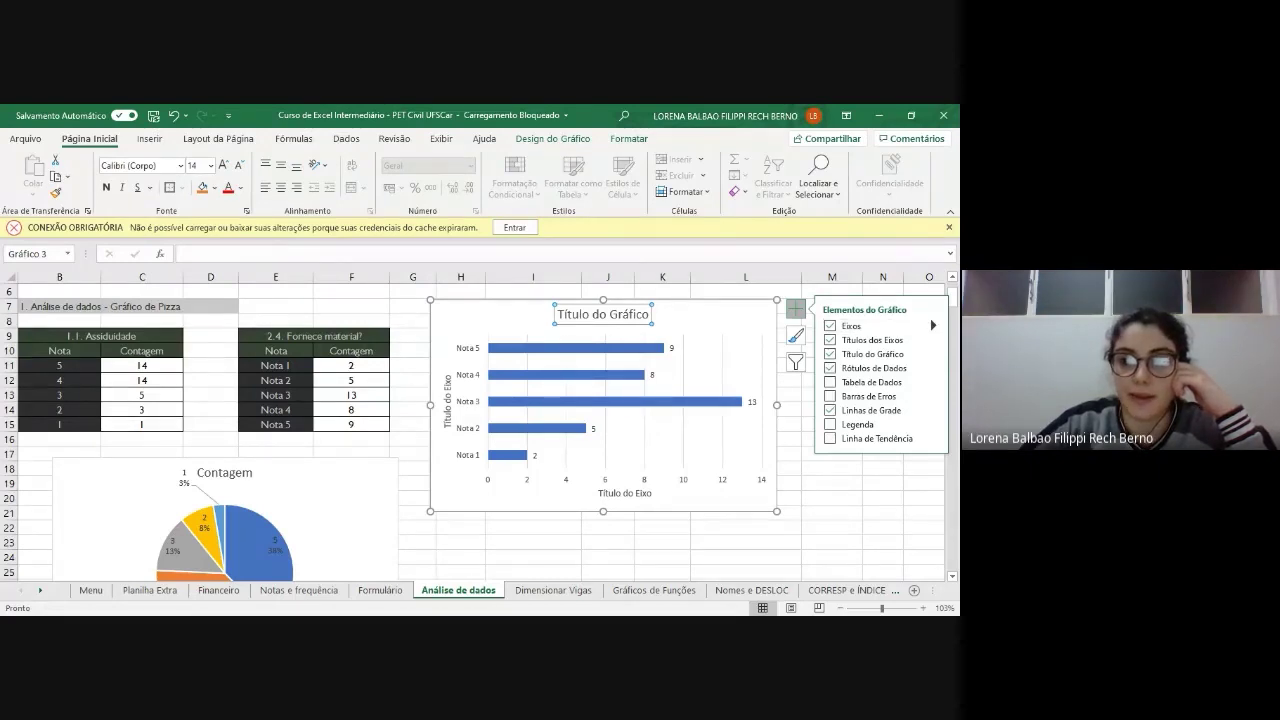
click(931, 322)
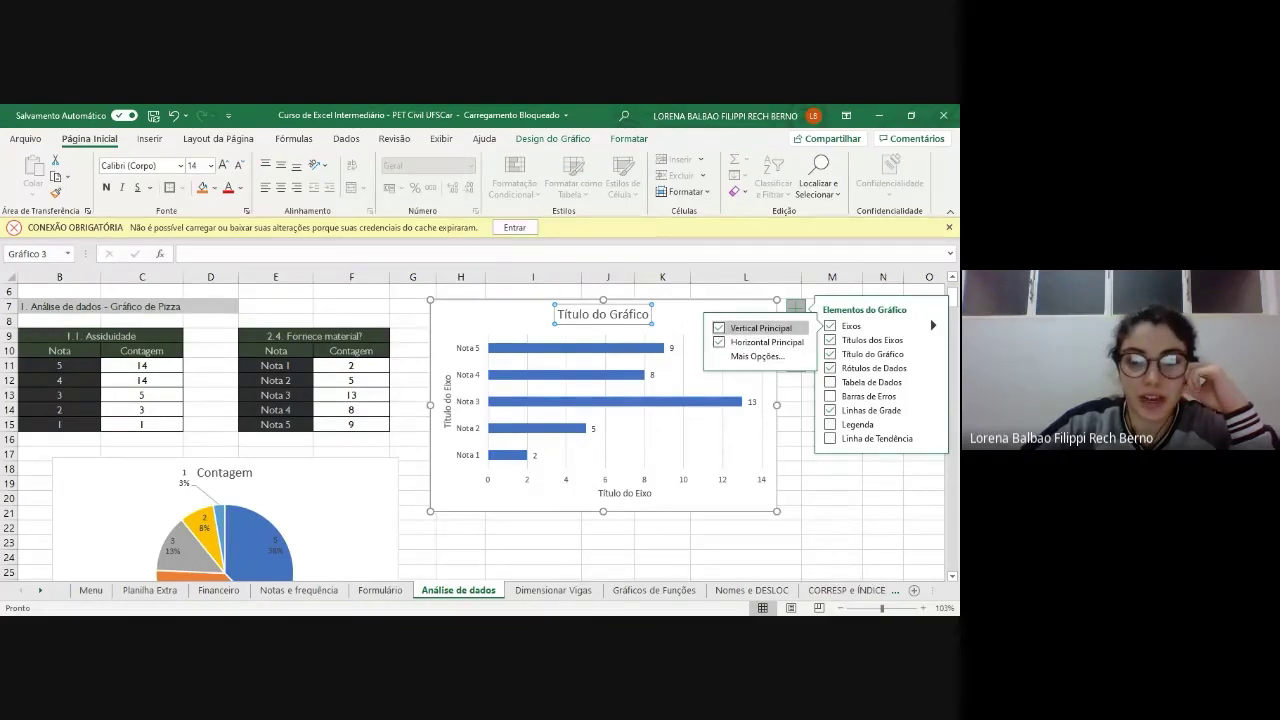
click(766, 342)
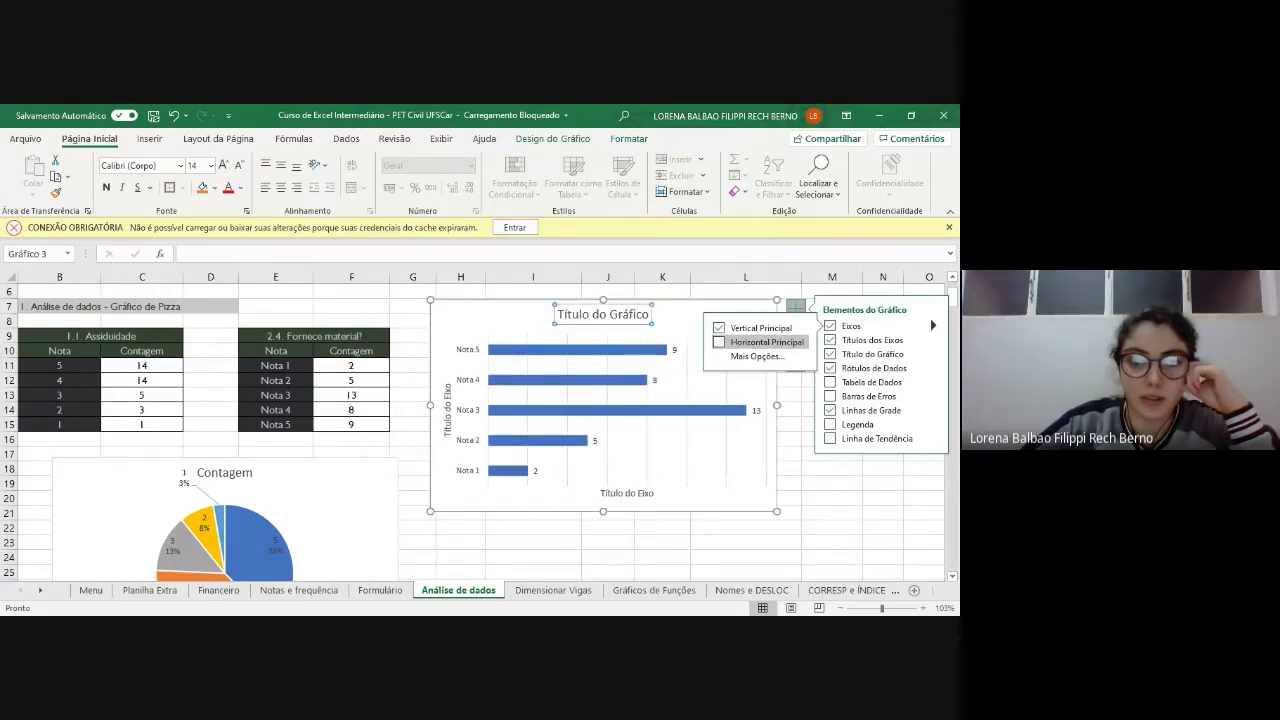
click(766, 342)
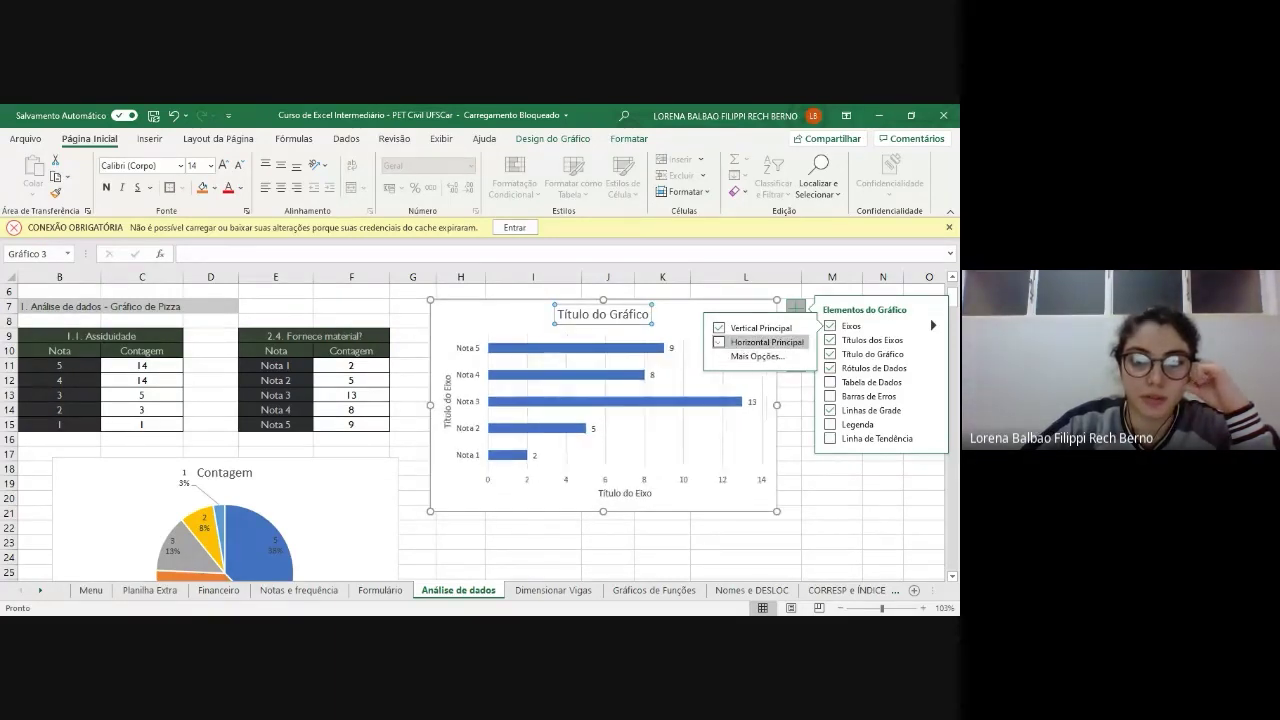
click(766, 342)
click(760, 328)
click(760, 328)
click(766, 342)
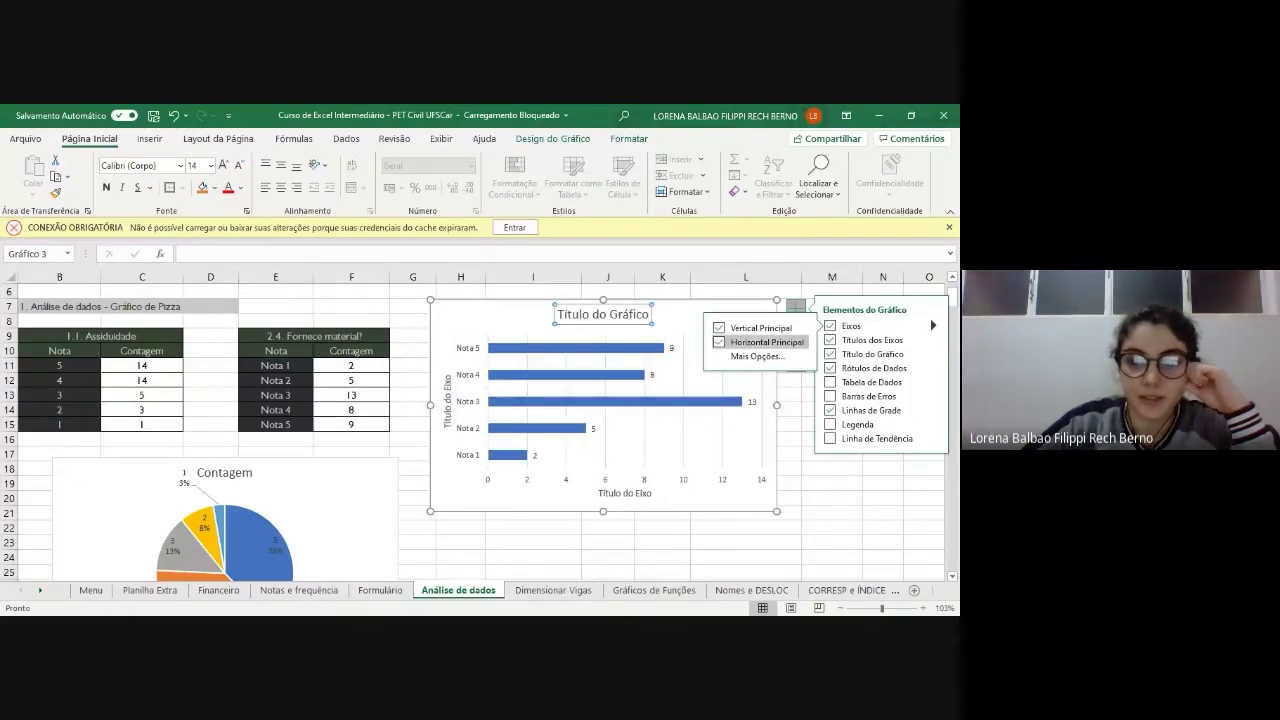
- Remove the primary horizontal axis title from the bar chart, keeping the vertical one
mouse_move(870, 340)
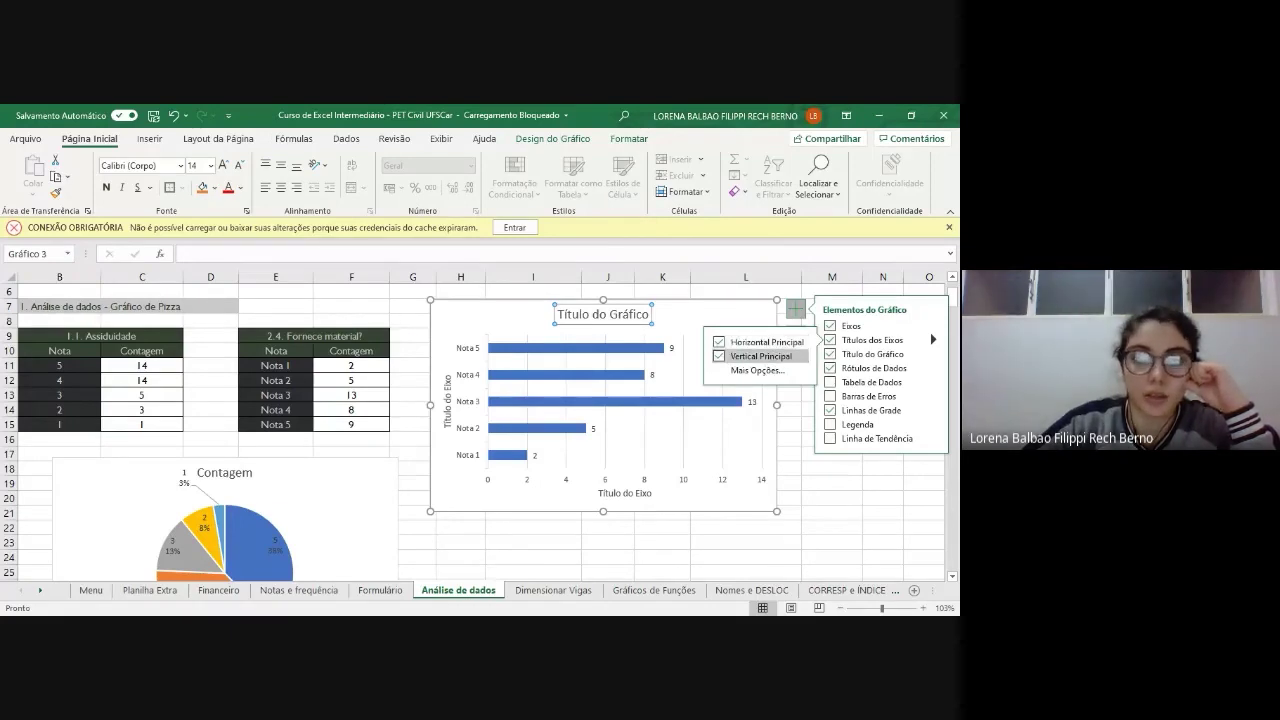
click(766, 342)
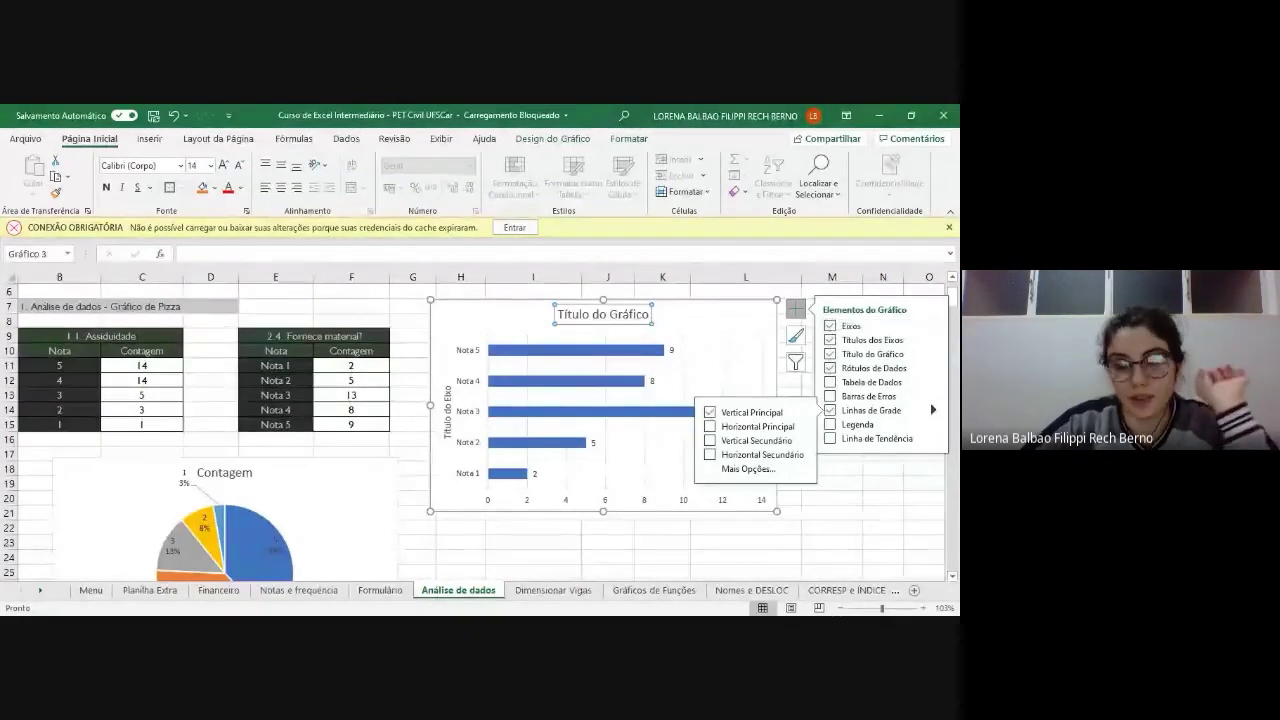
click(884, 508)
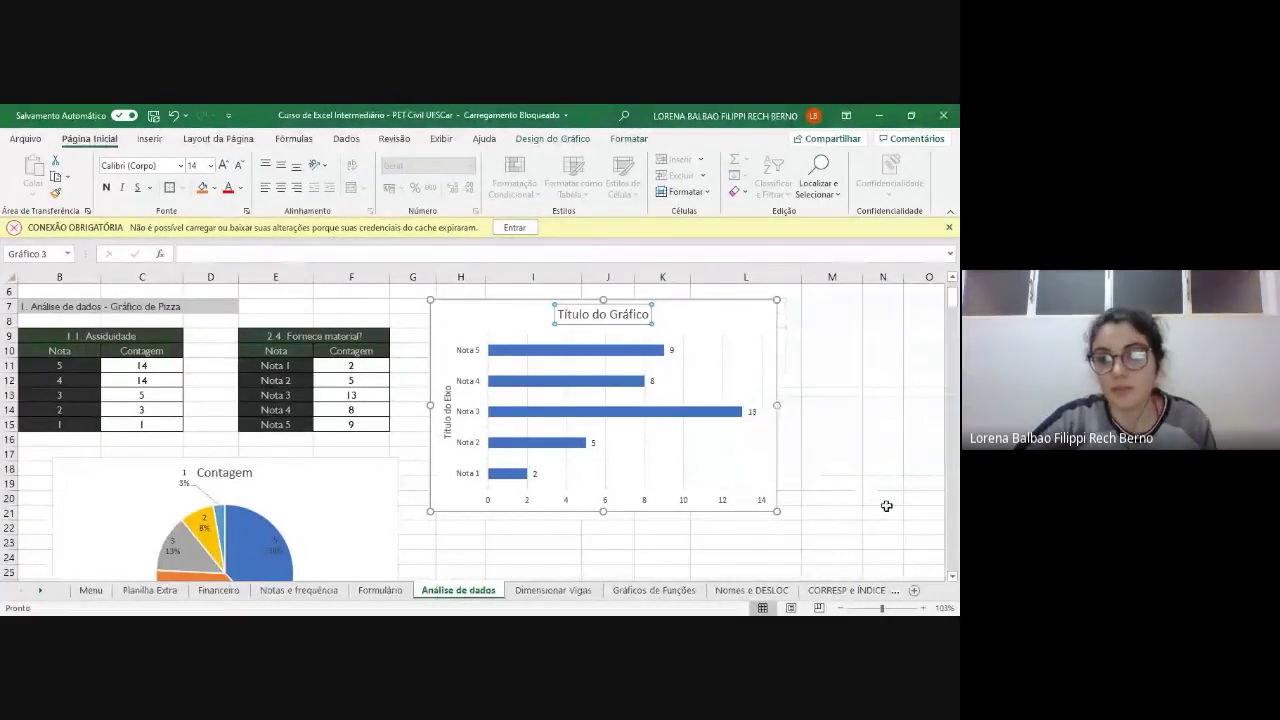
- Replace the bar chart's vertical axis title text with "Notas" and close the title formatting options
click(447, 413)
key(ctrl+1)
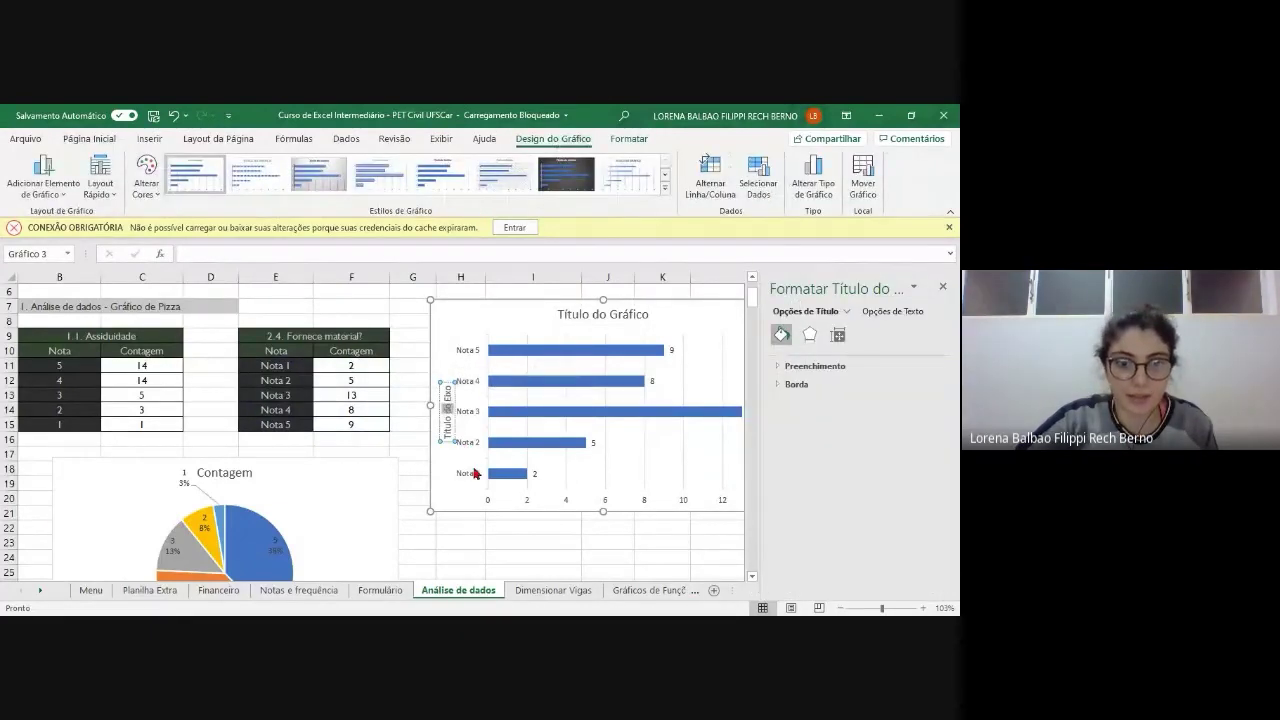
double_click(448, 426)
key(Delete)
key(Delete)
key(Delete)
key(Delete)
key(Delete)
key(Delete)
key(Delete)
key(Delete)
key(Delete)
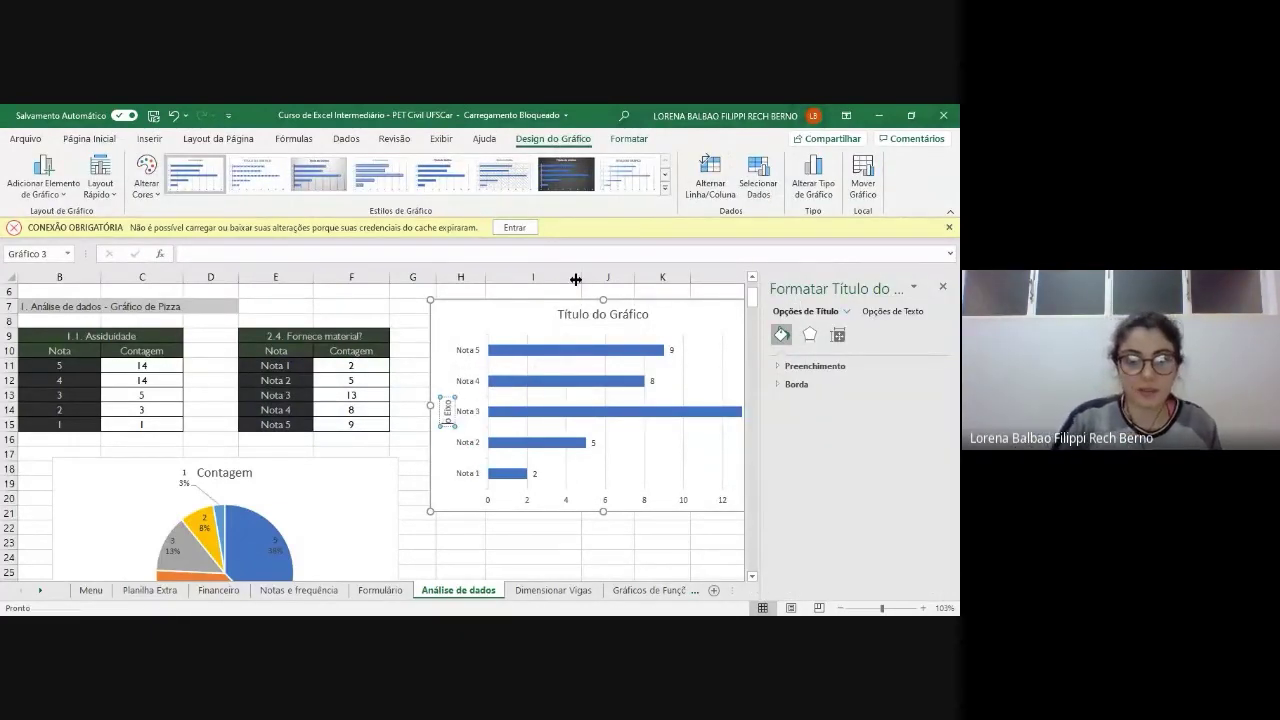
text(Notas)
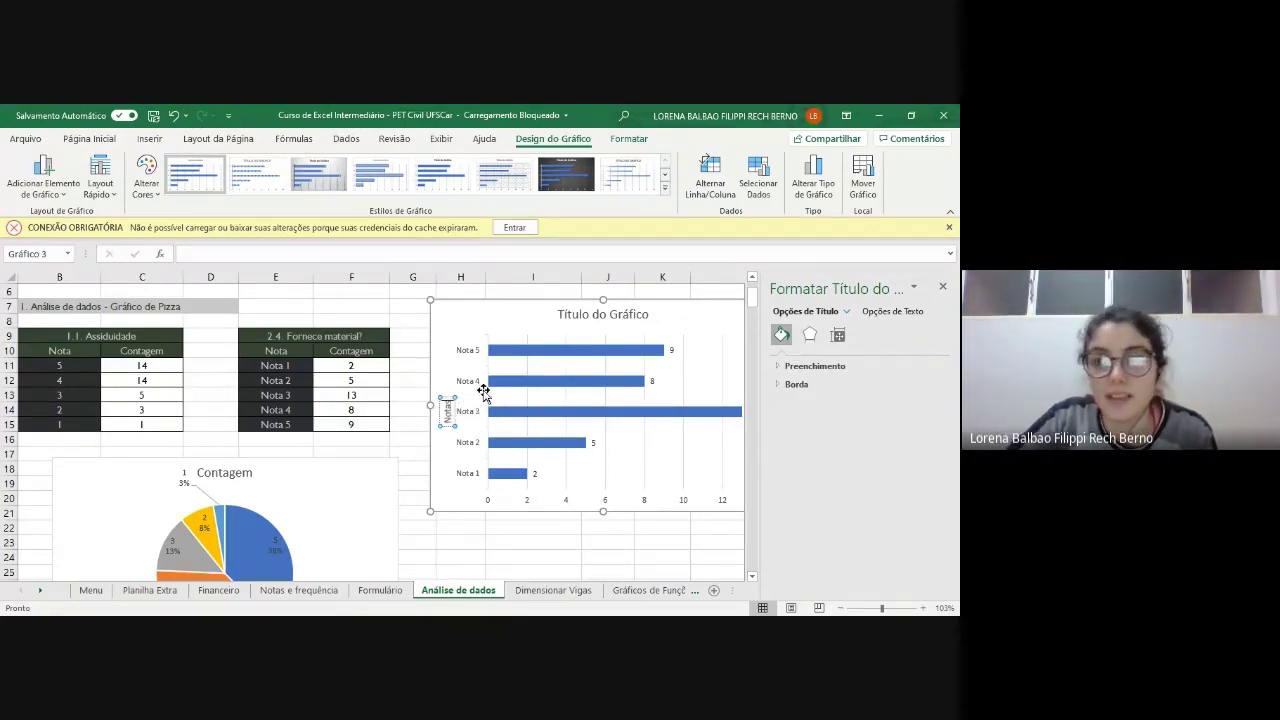
click(943, 289)
- Set the text direction of the bar chart's vertical axis title "Notas" to Horizontal
click(447, 410)
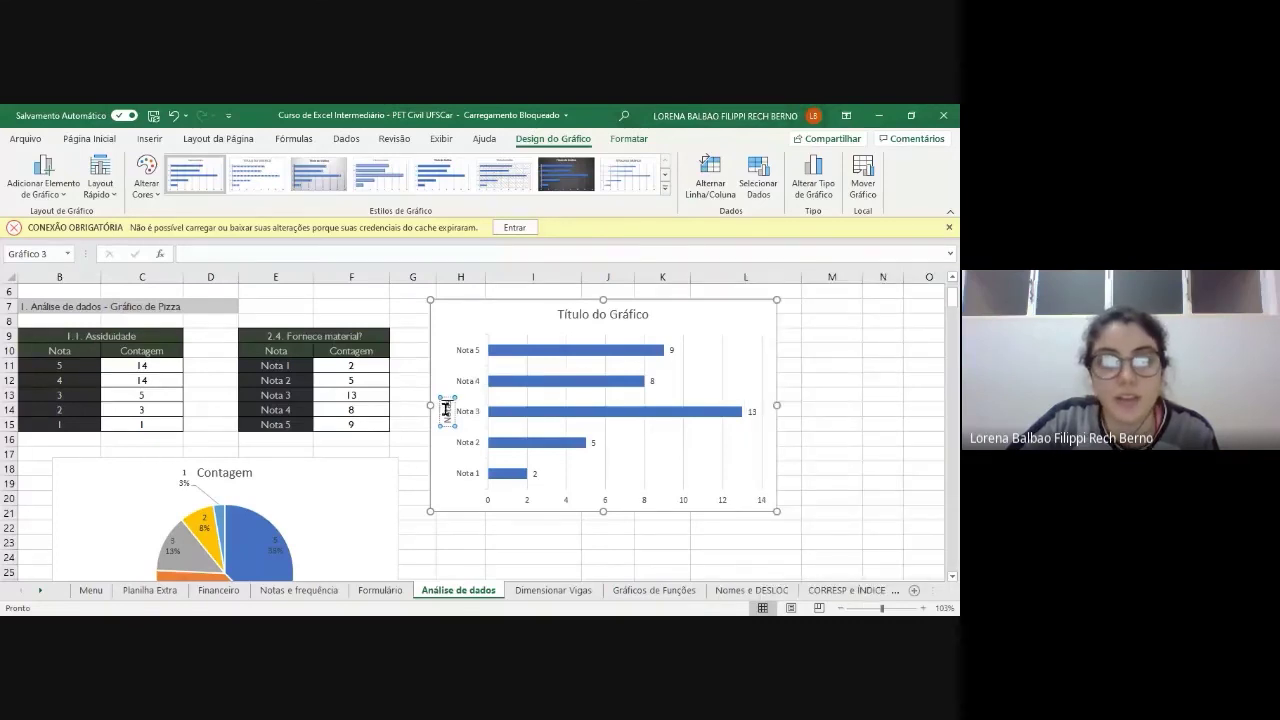
click(629, 140)
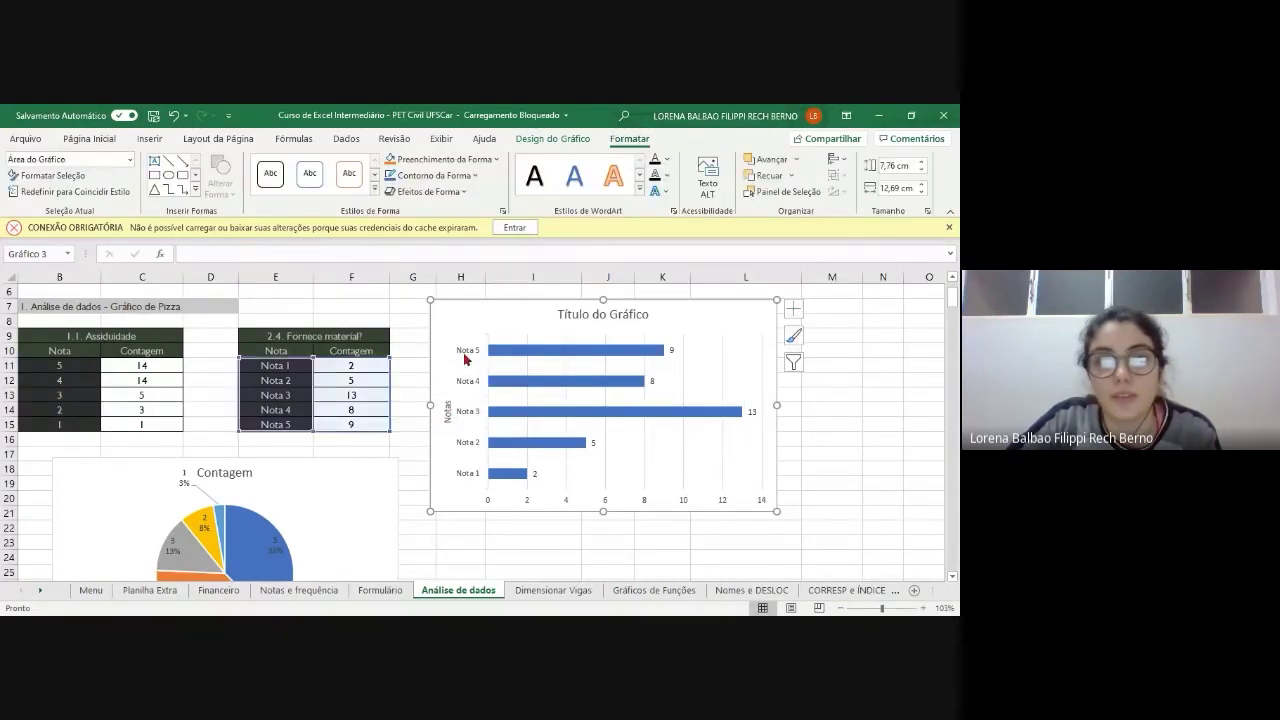
click(449, 411)
click(795, 309)
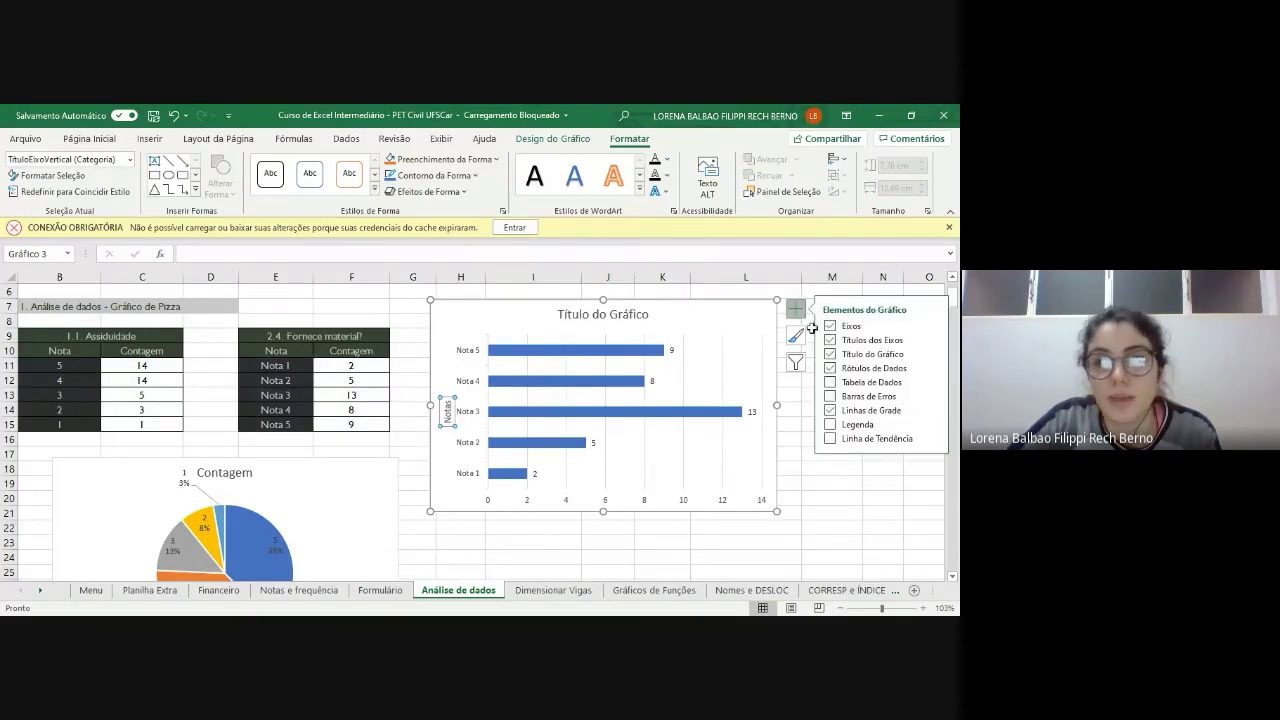
click(933, 340)
click(757, 370)
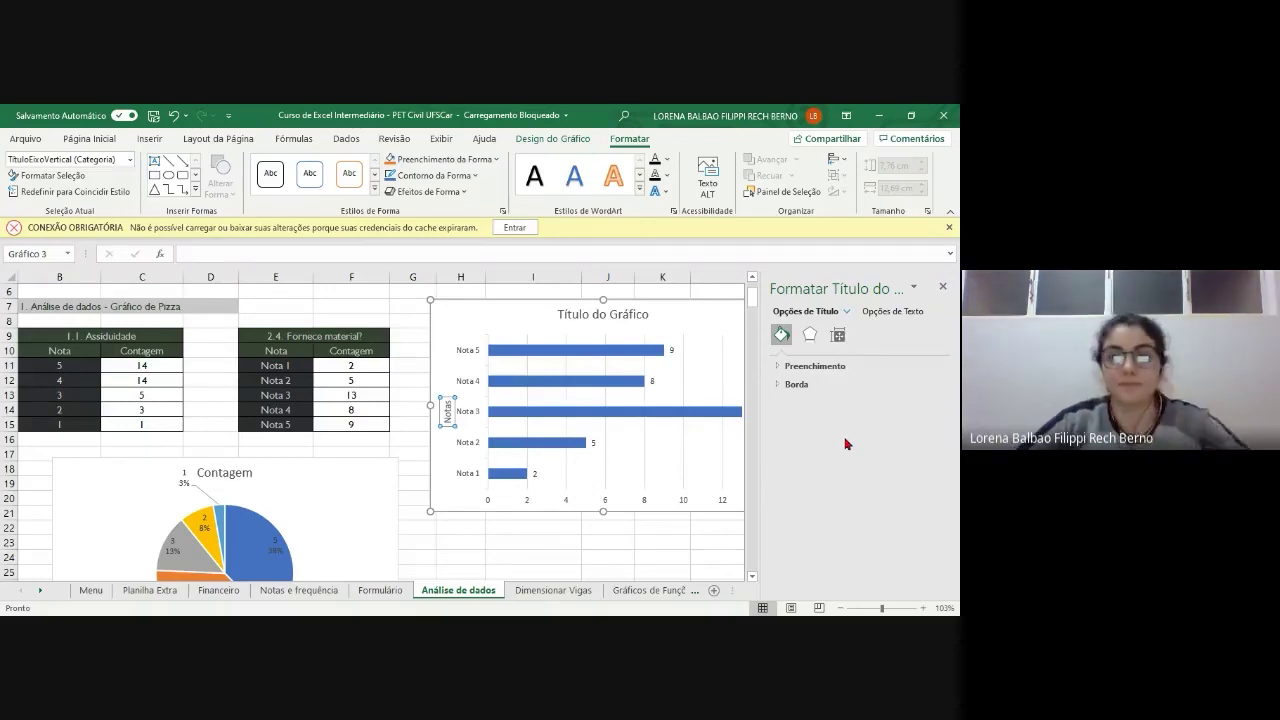
click(887, 318)
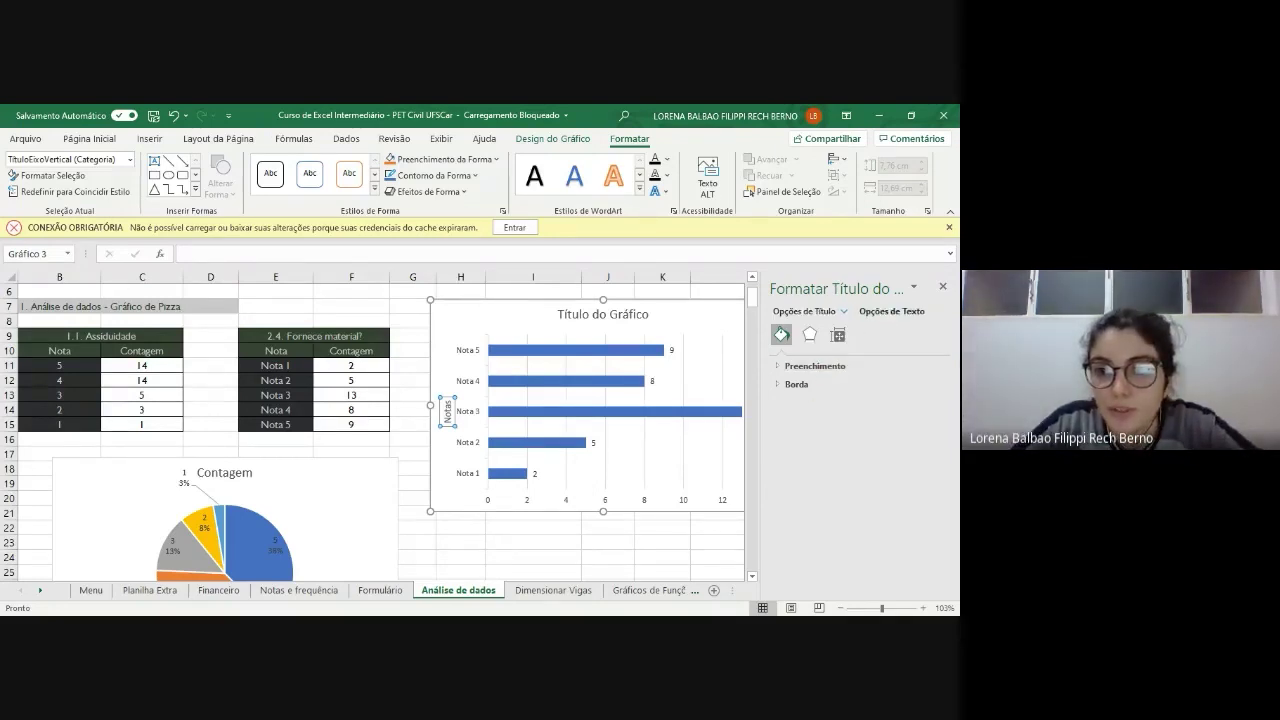
click(812, 336)
click(834, 336)
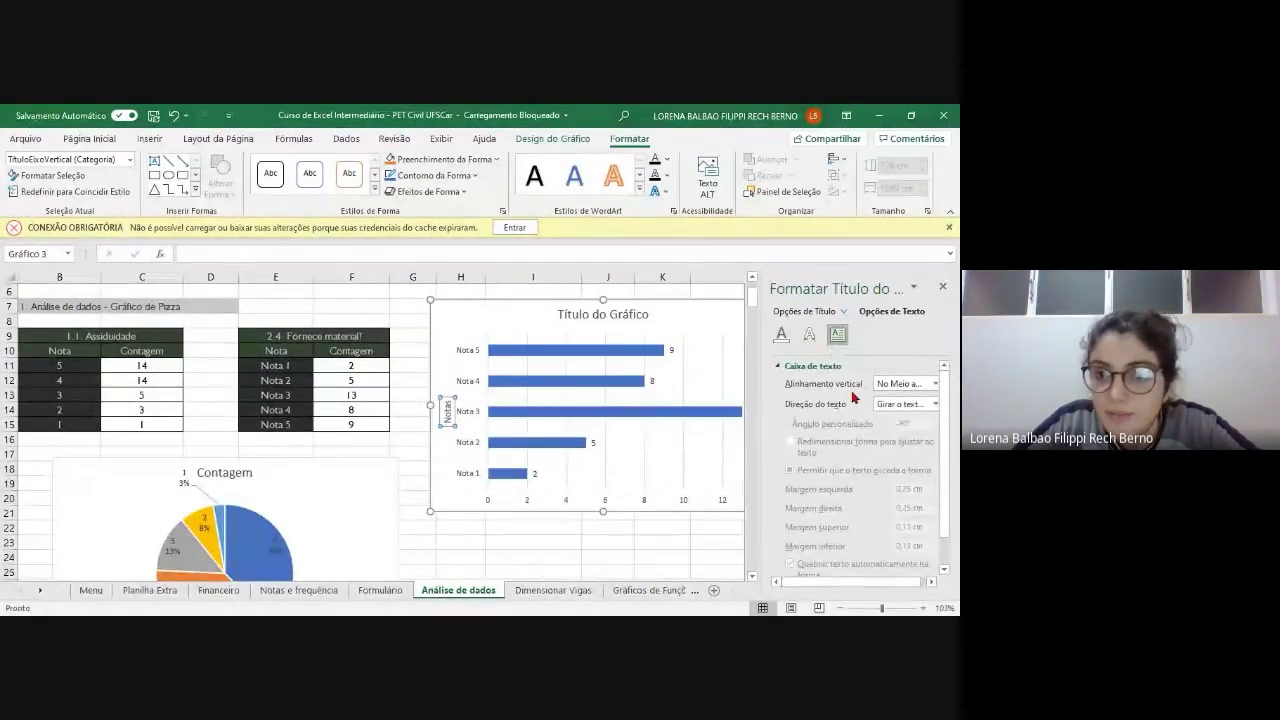
click(932, 403)
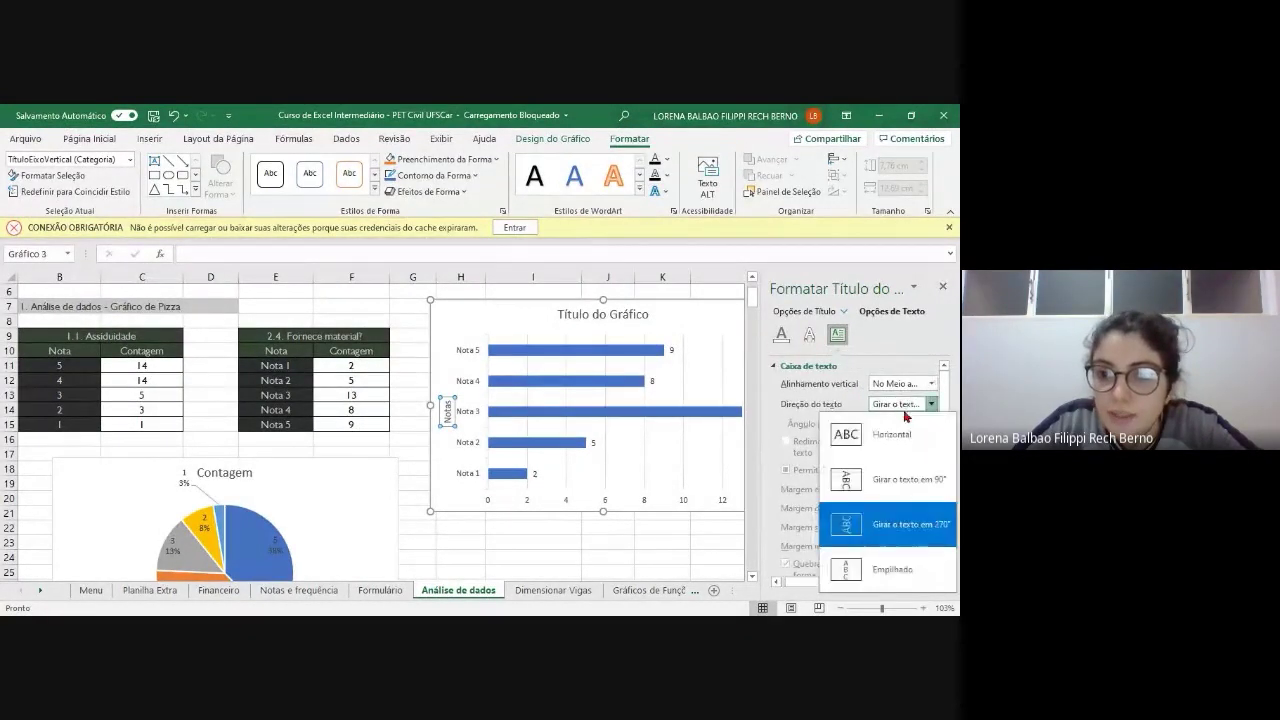
click(892, 434)
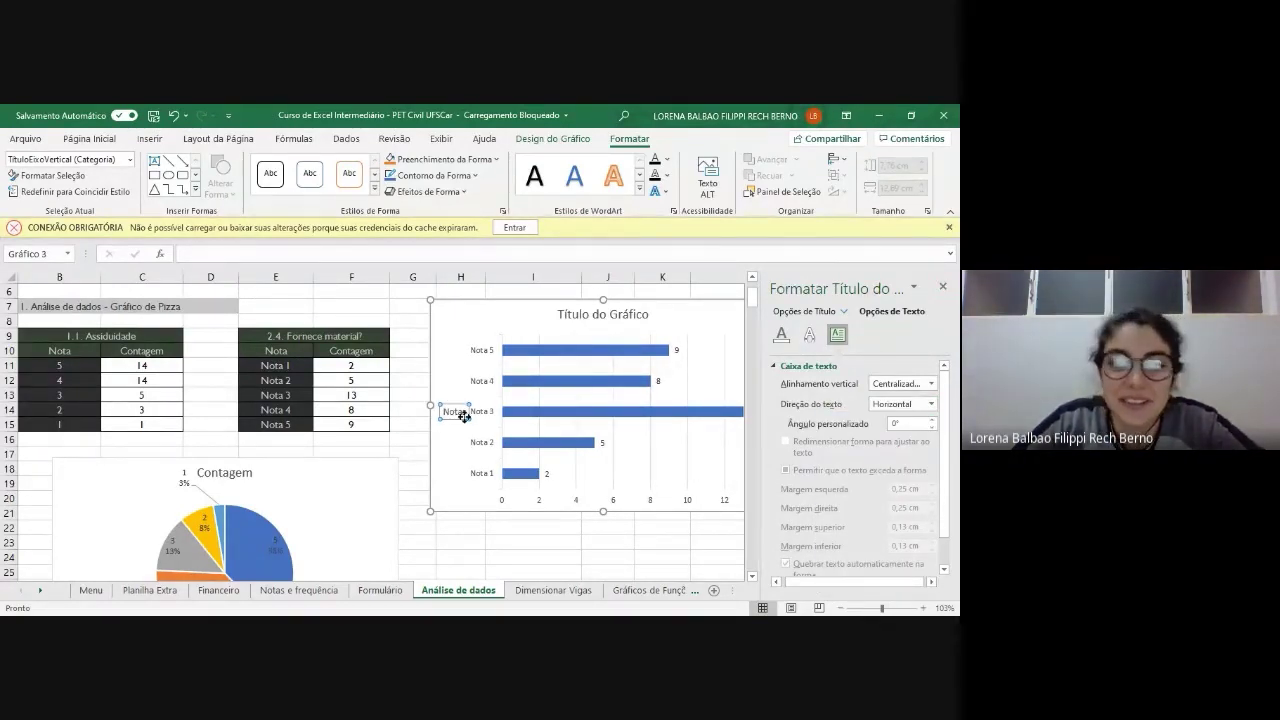
- Move the "Notas" axis title just above the Nota 5 label and close the title formatting options
drag(463, 416, 482, 325)
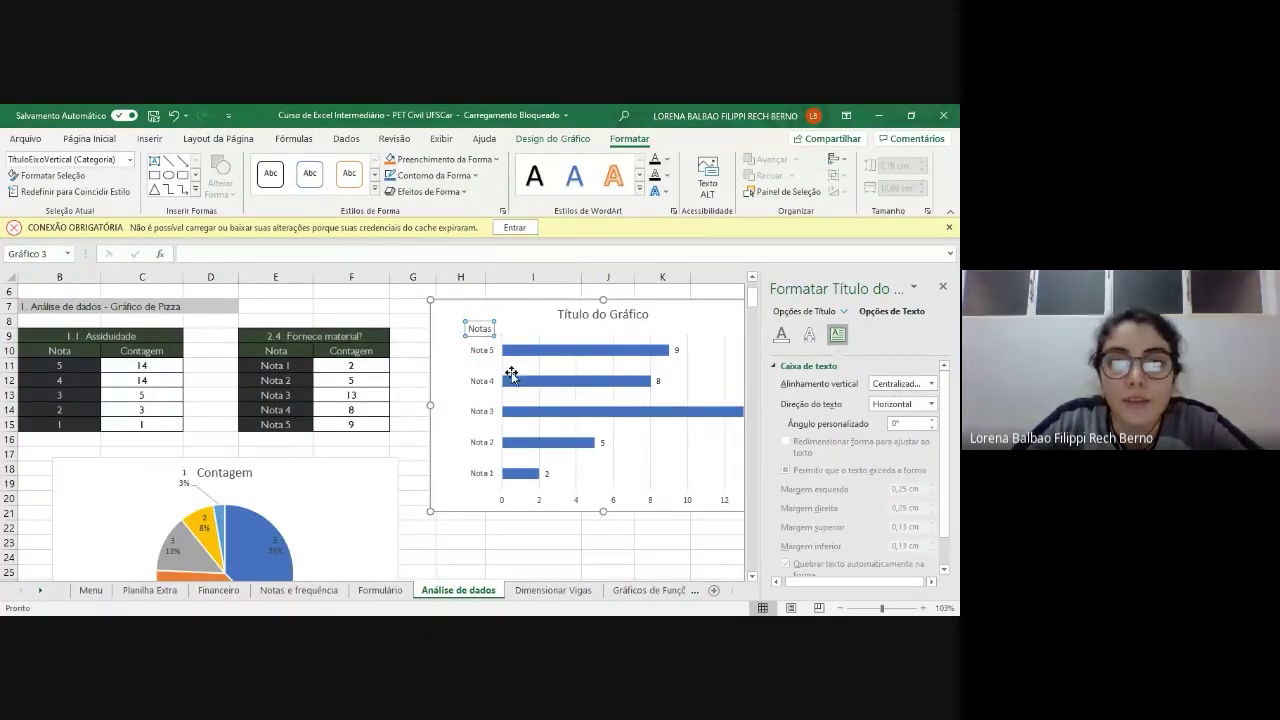
click(942, 286)
drag(481, 322, 482, 321)
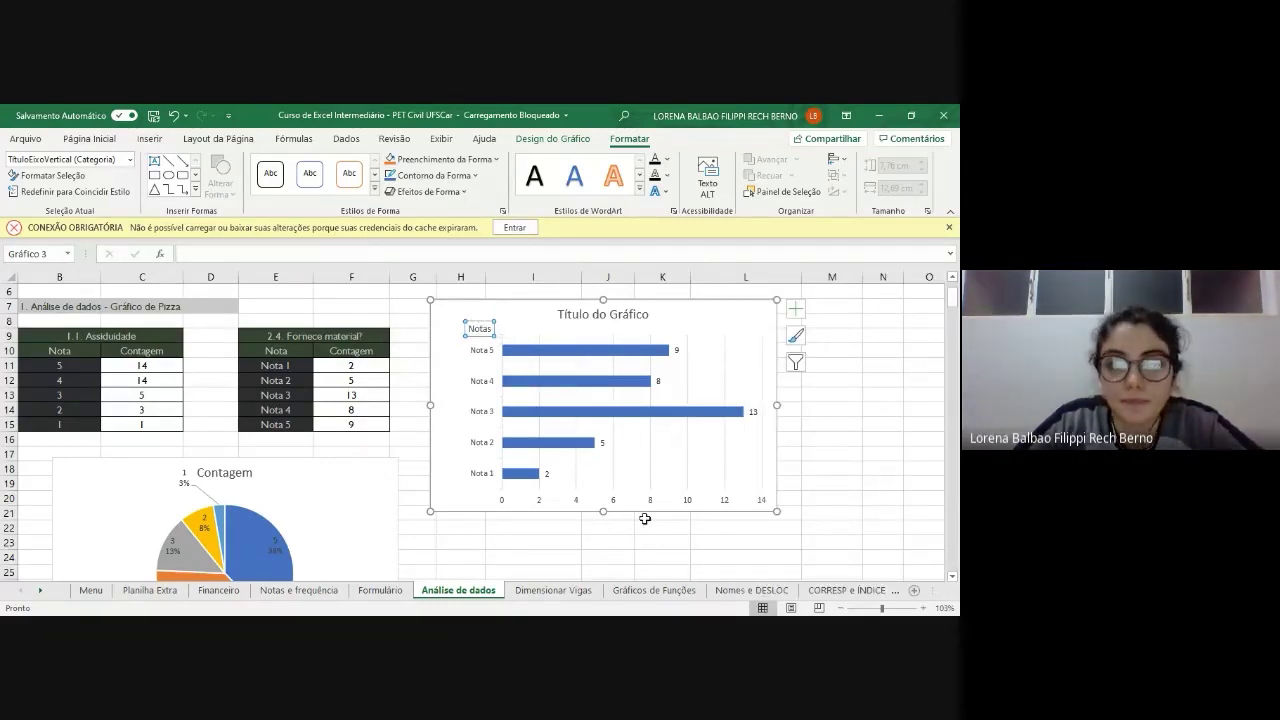
- Go to the Notas e frequência sheet and examine the Média Final cells of the grades table
click(300, 590)
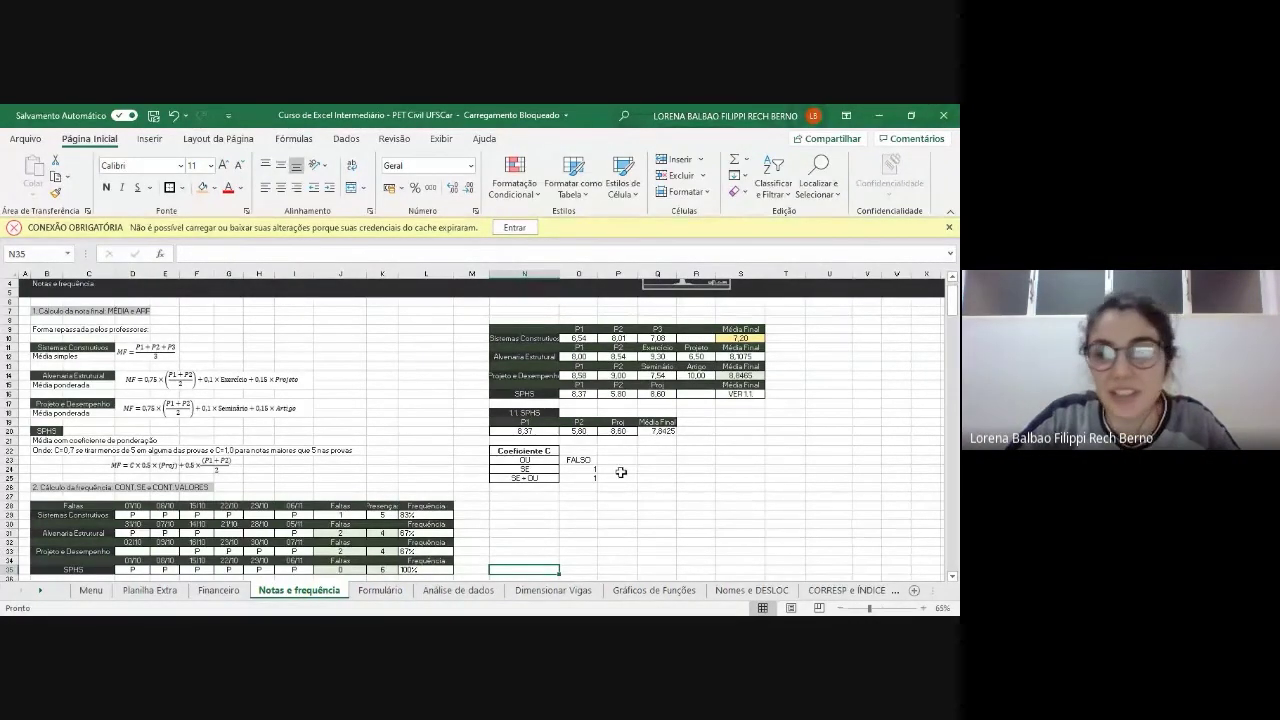
ctrl+scroll(814, 334, up, 2)
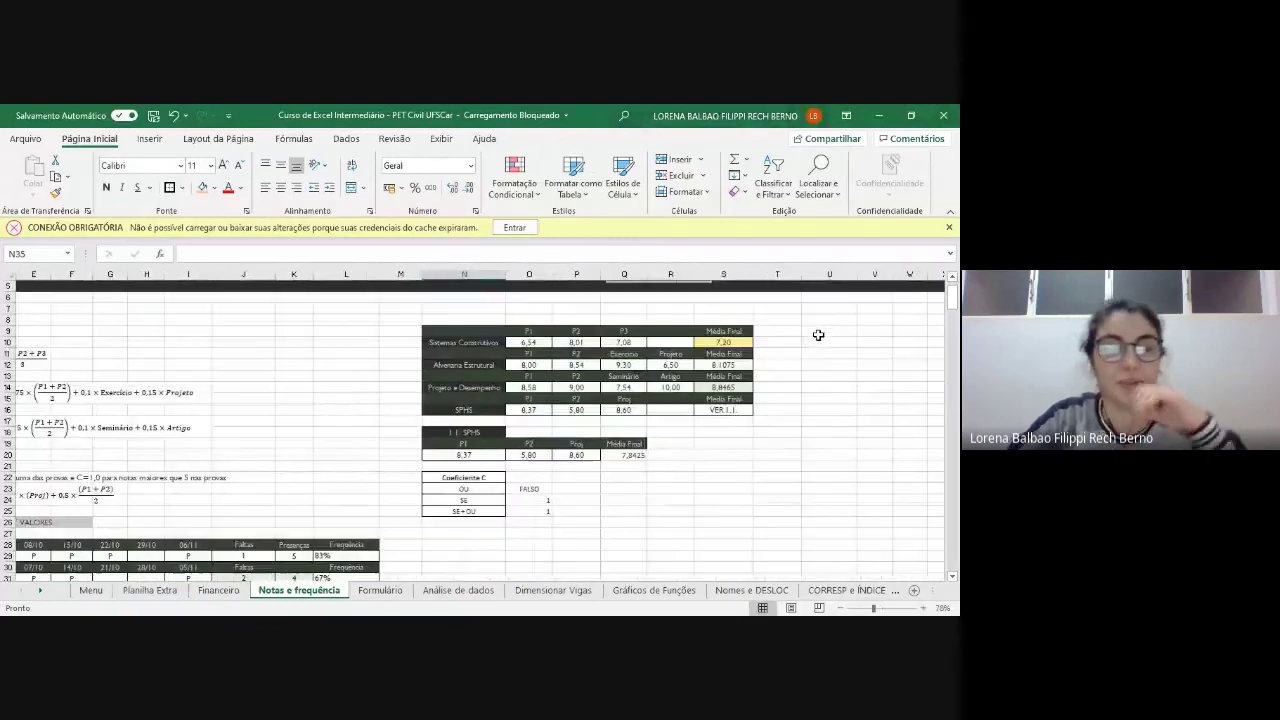
click(738, 343)
click(737, 364)
click(735, 387)
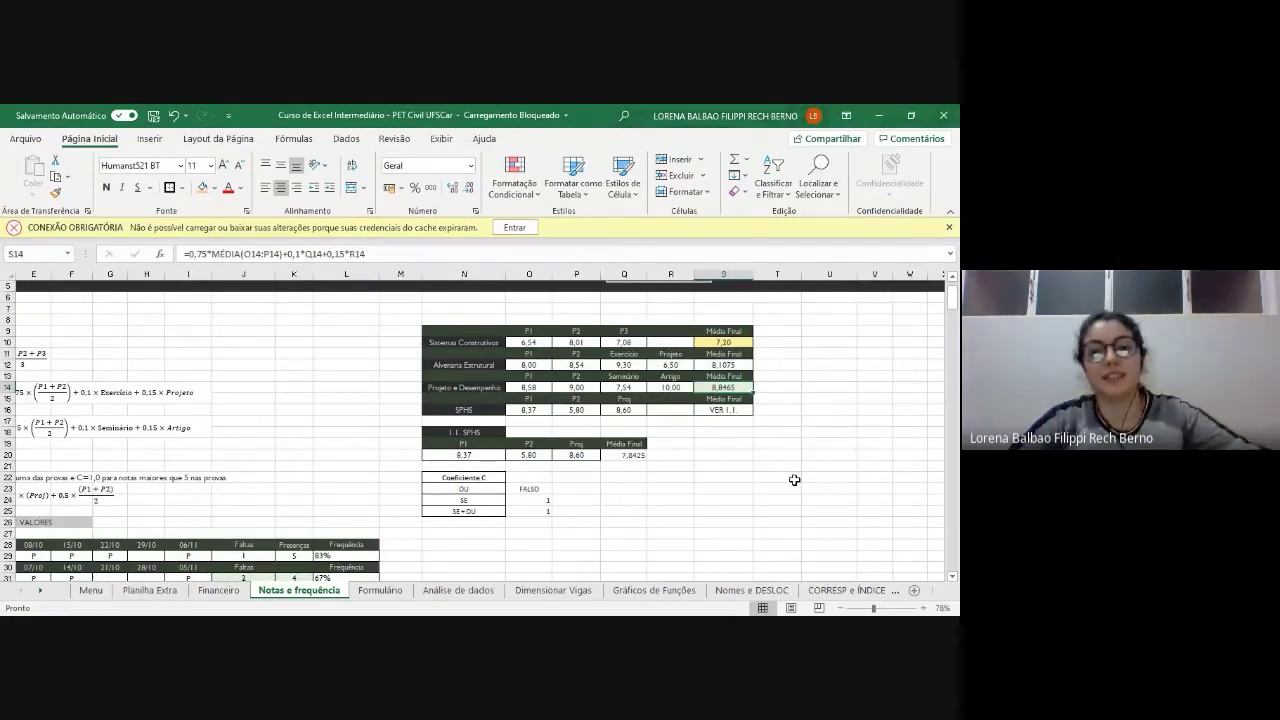
scroll(802, 355, up, 1)
scroll(802, 355, up, 3)
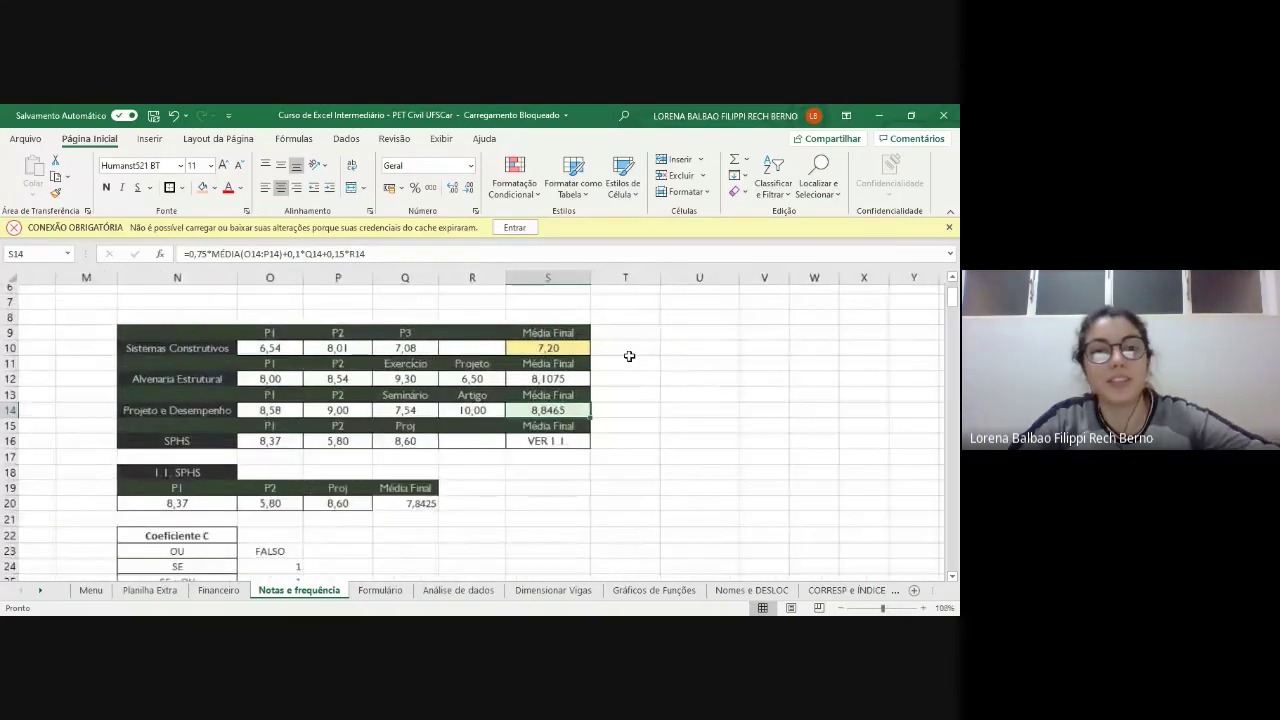
scroll(629, 354, up, 2)
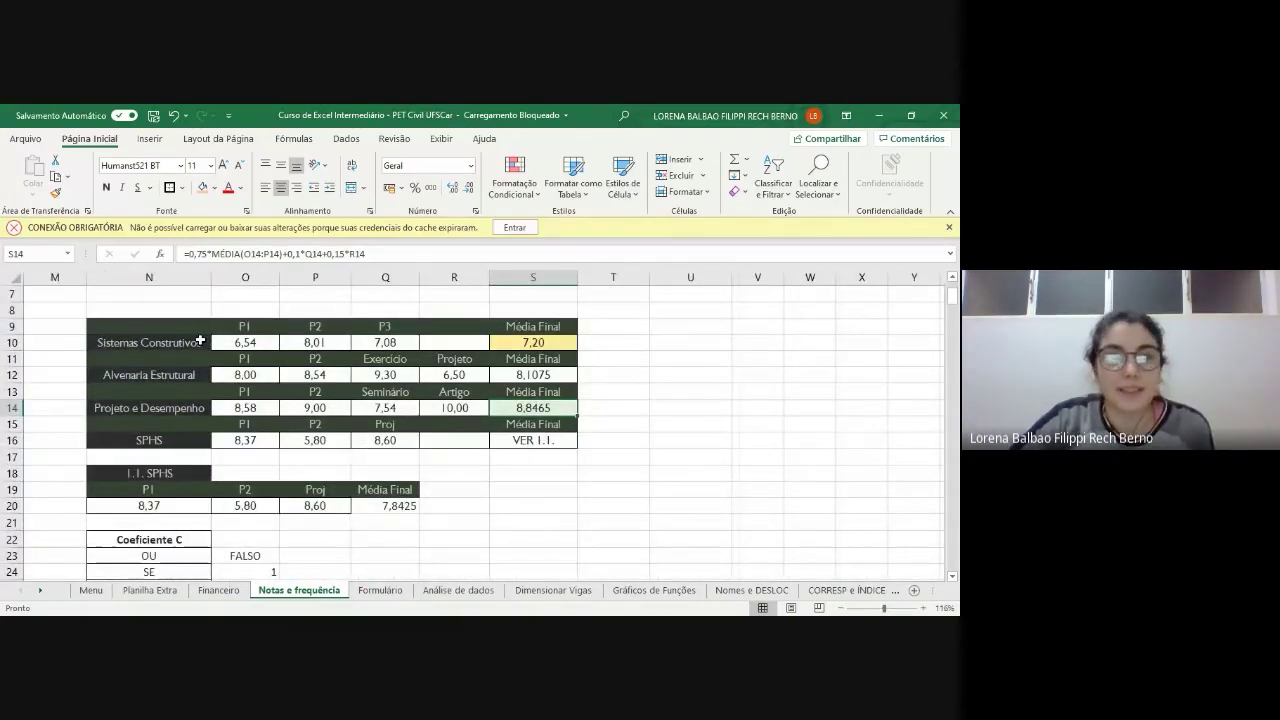
click(214, 189)
click(241, 189)
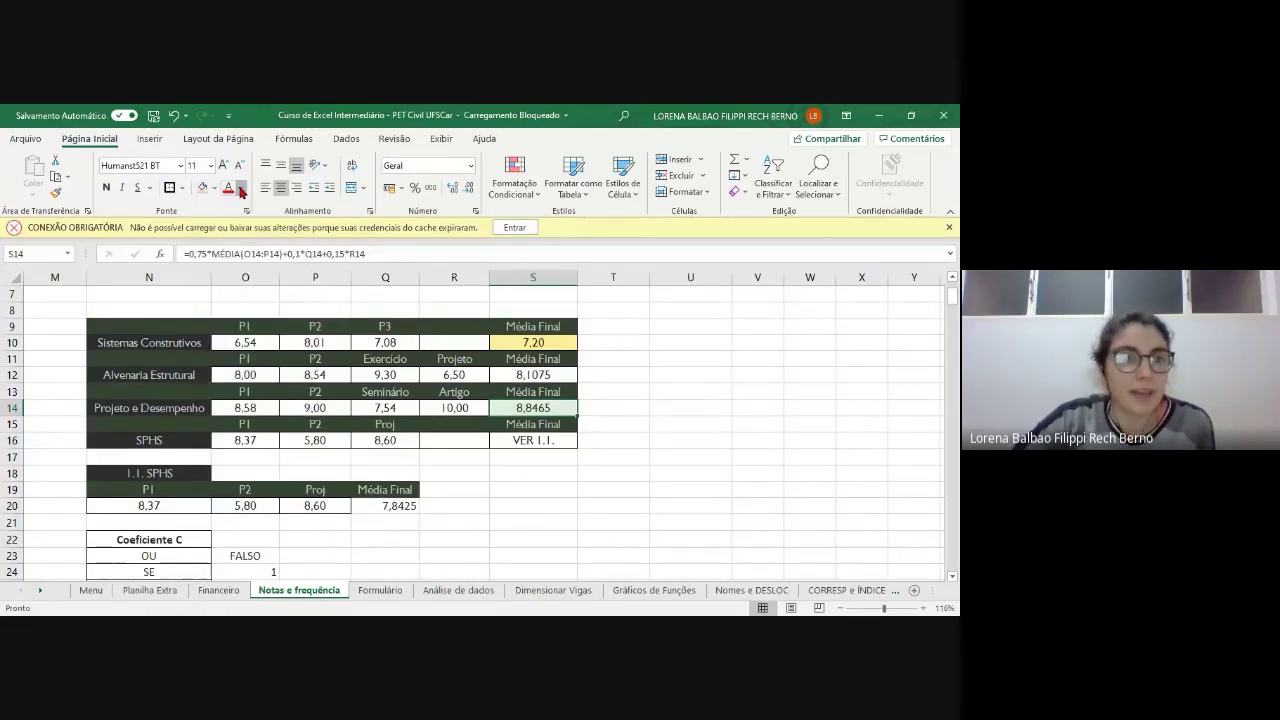
click(241, 189)
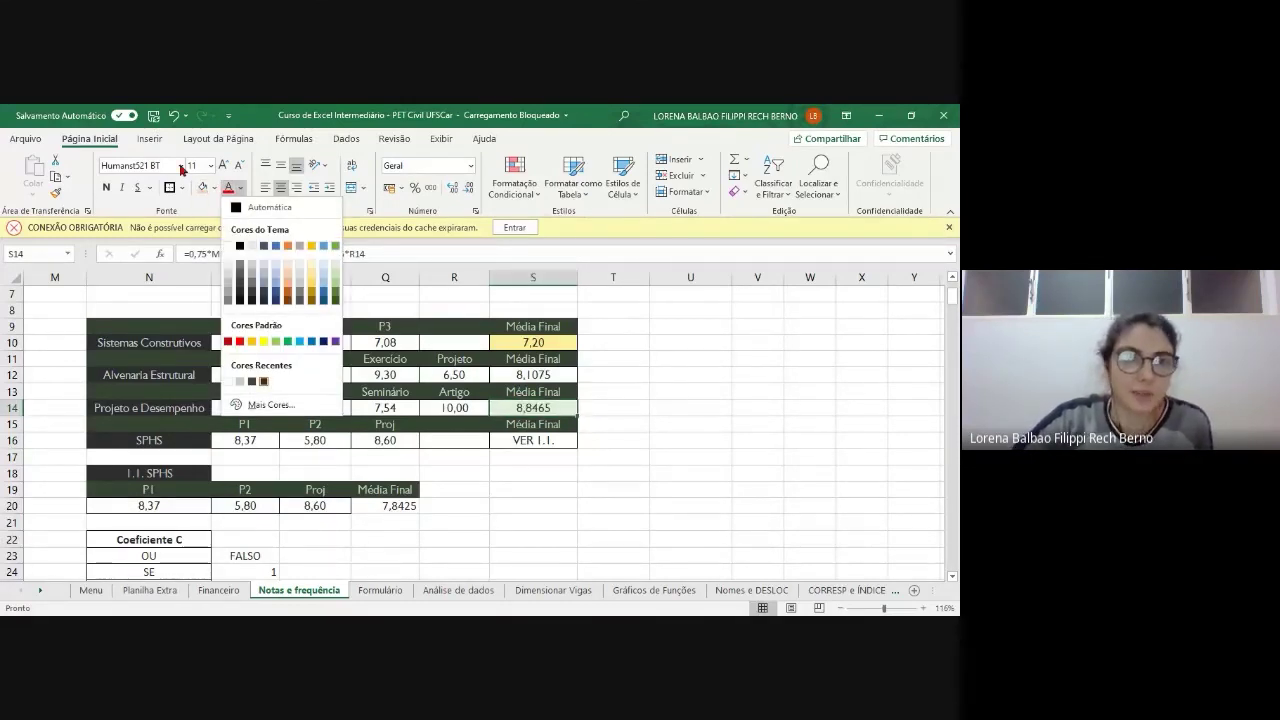
click(181, 165)
click(181, 165)
click(197, 166)
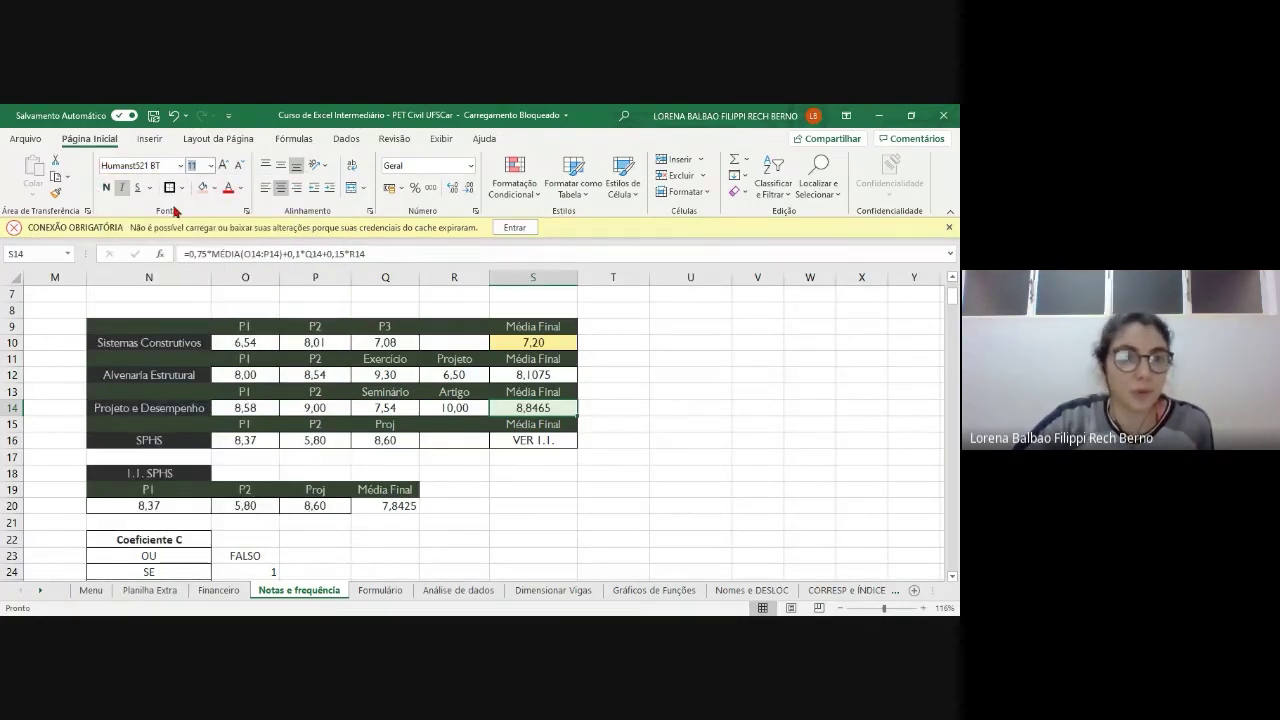
click(640, 456)
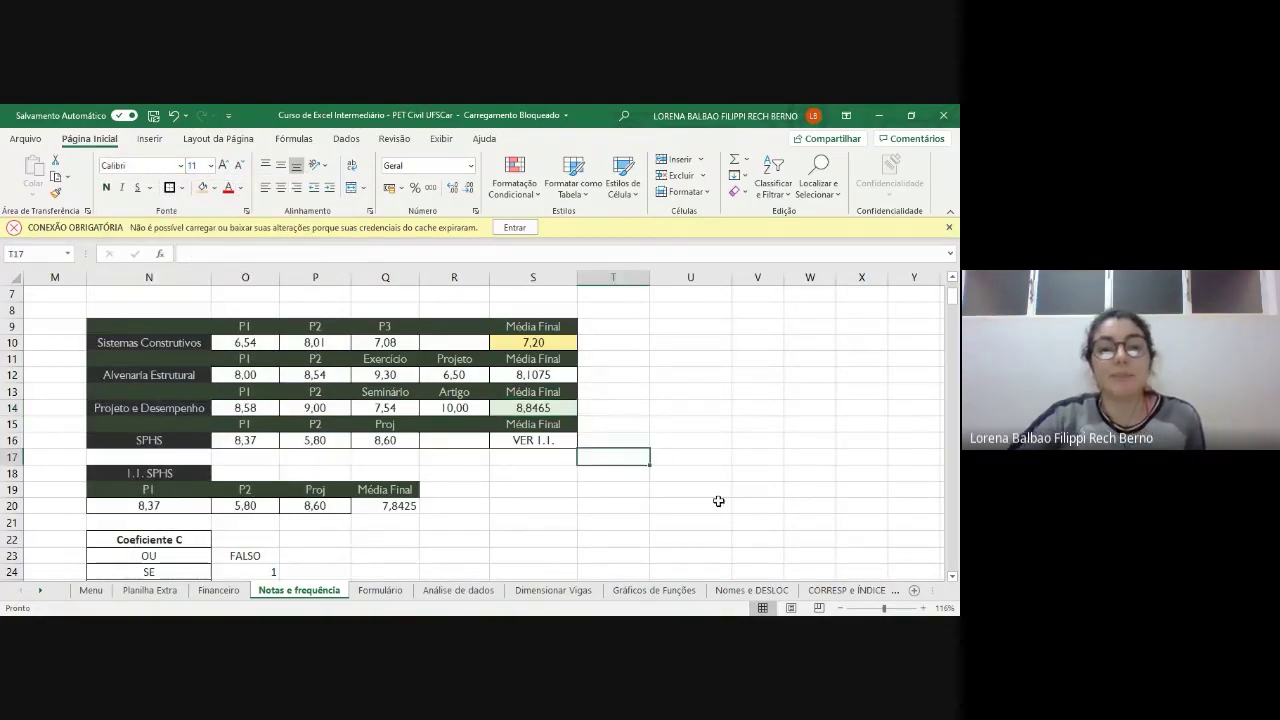
- Start a conditional formatting rule of type "Formatar apenas células que contenham" for Média Final cells S10, S12, S14 and Q20
click(560, 343)
click(560, 375)
click(558, 410)
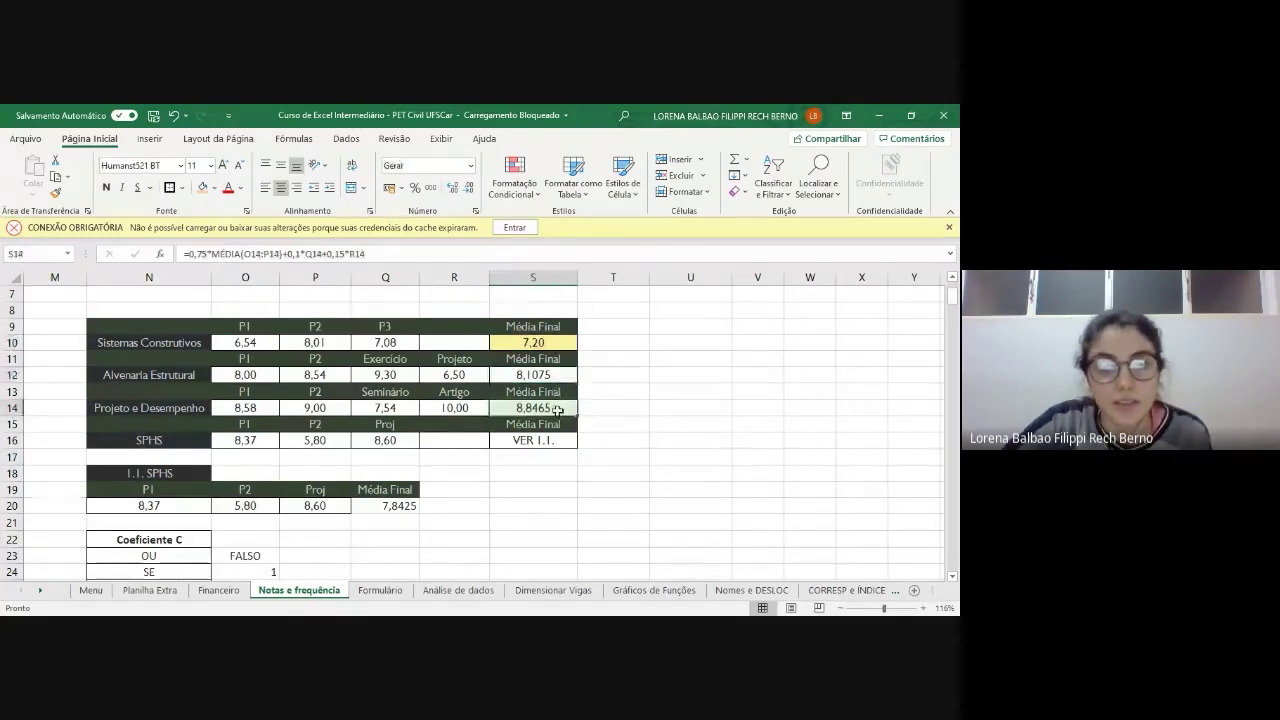
click(562, 438)
click(545, 343)
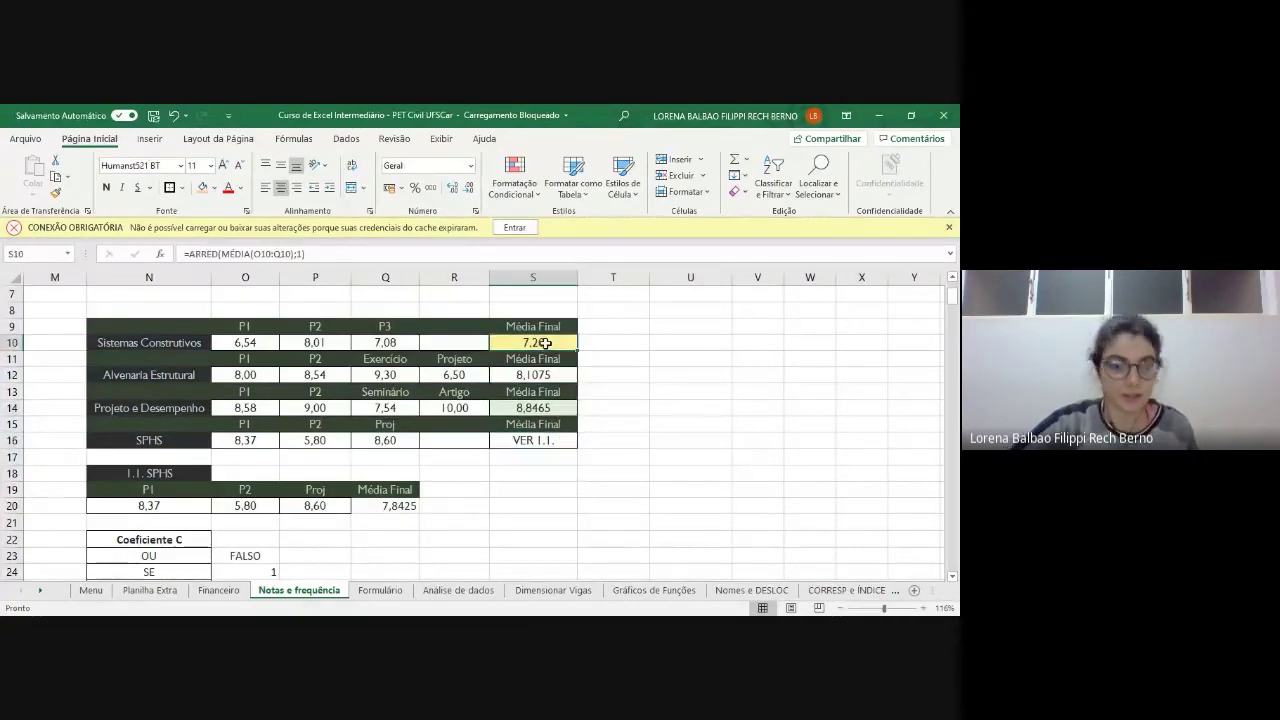
ctrl+click(557, 375)
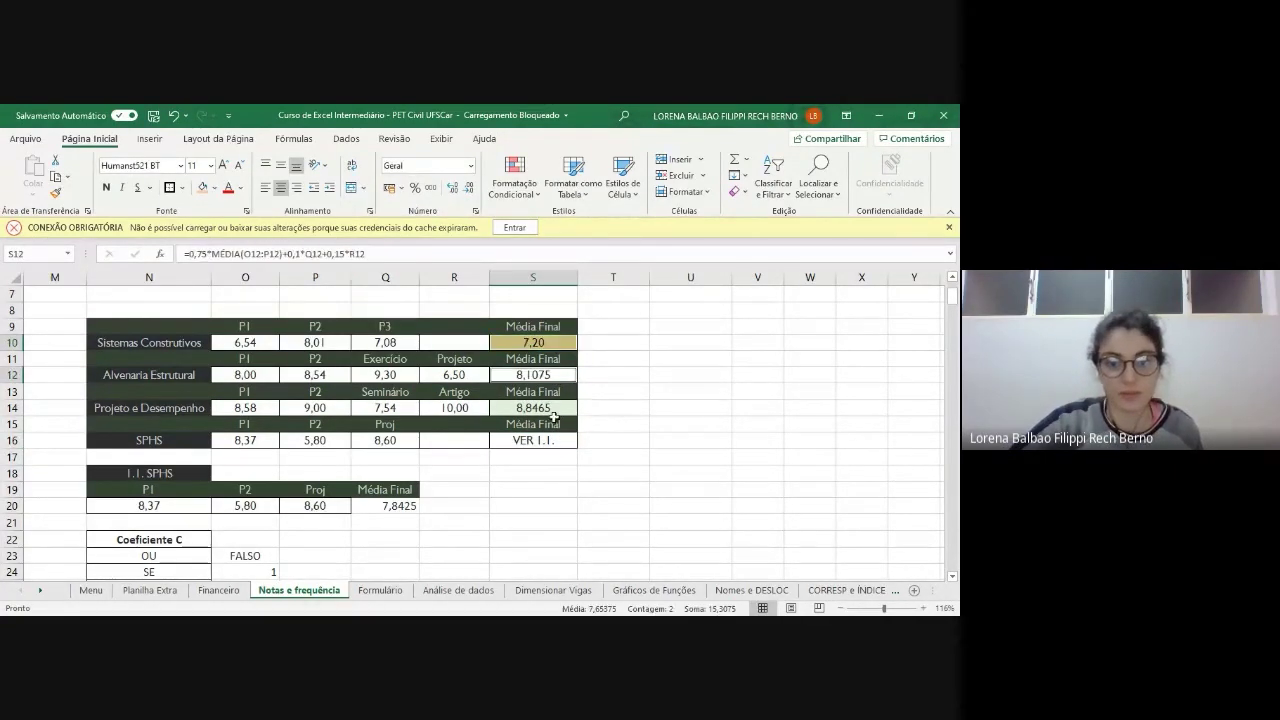
ctrl+click(557, 409)
ctrl+click(399, 507)
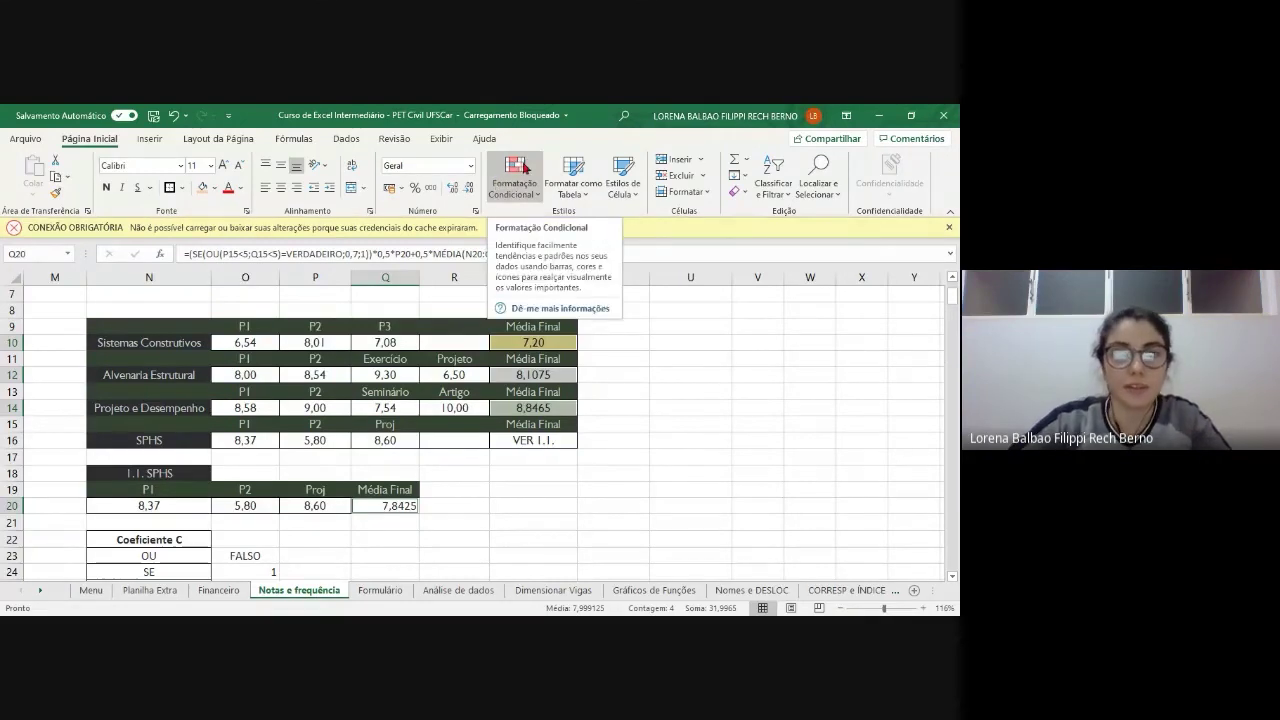
click(529, 194)
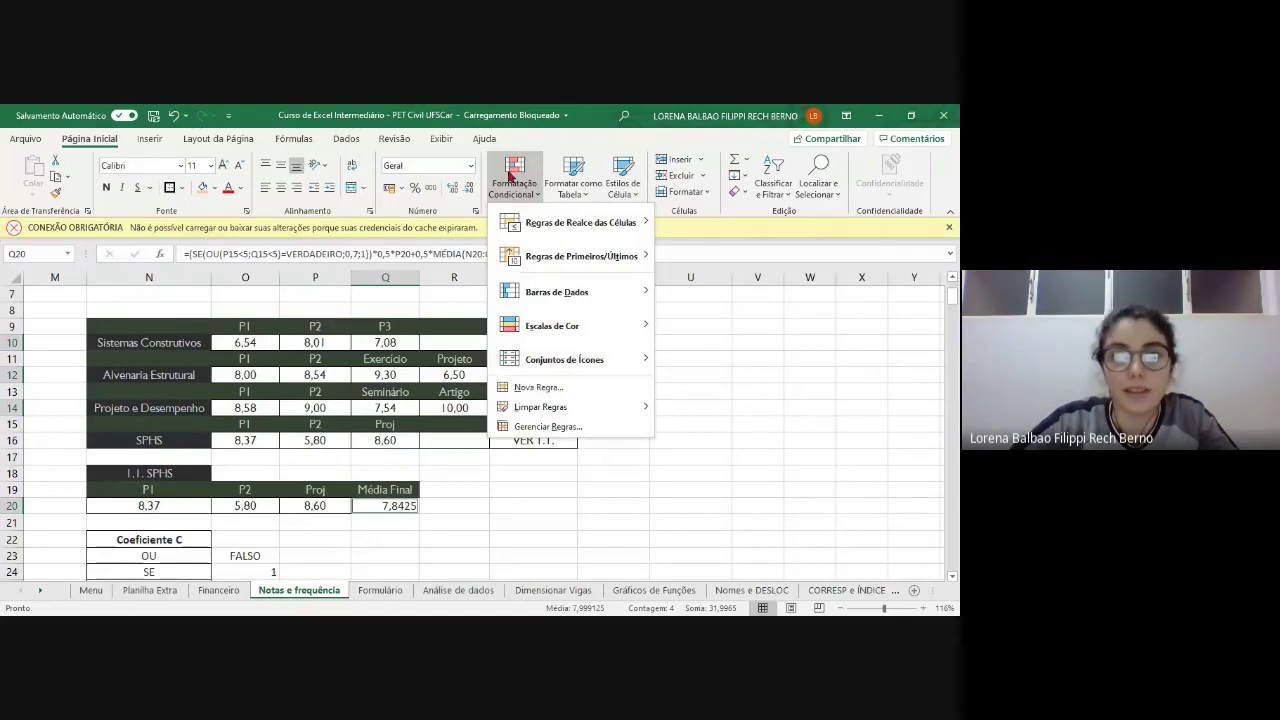
click(538, 387)
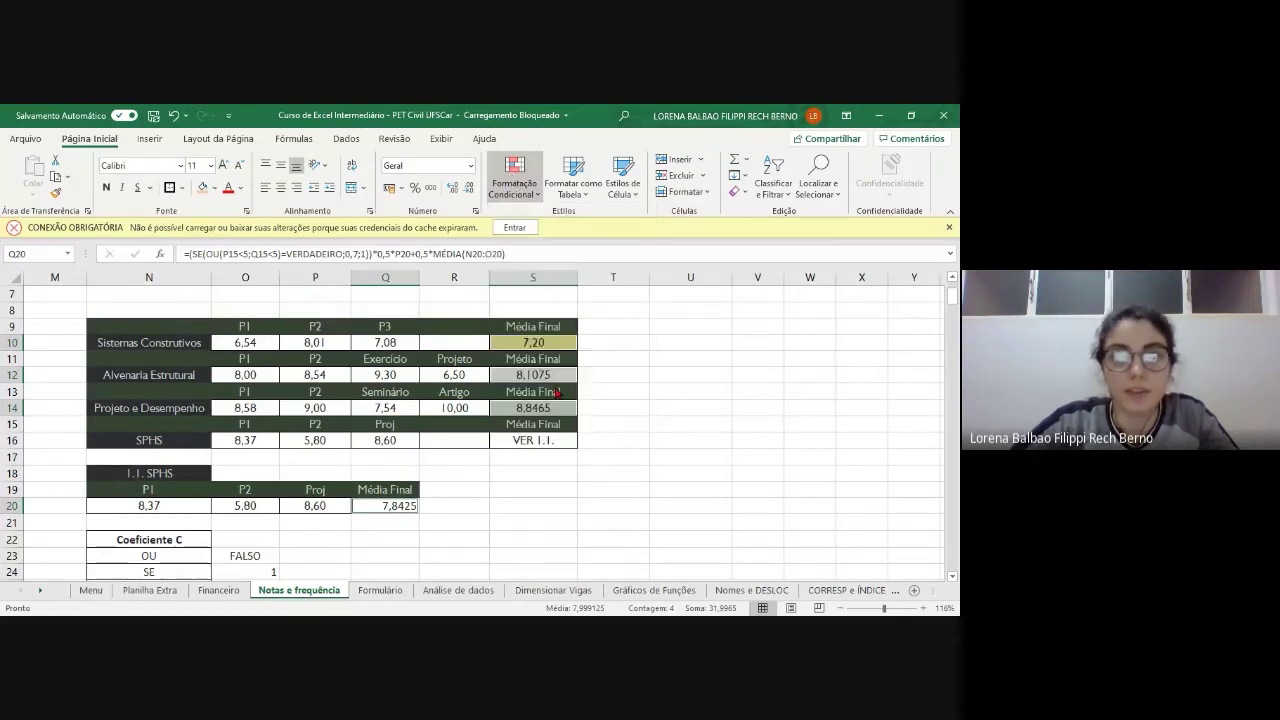
drag(618, 150, 237, 128)
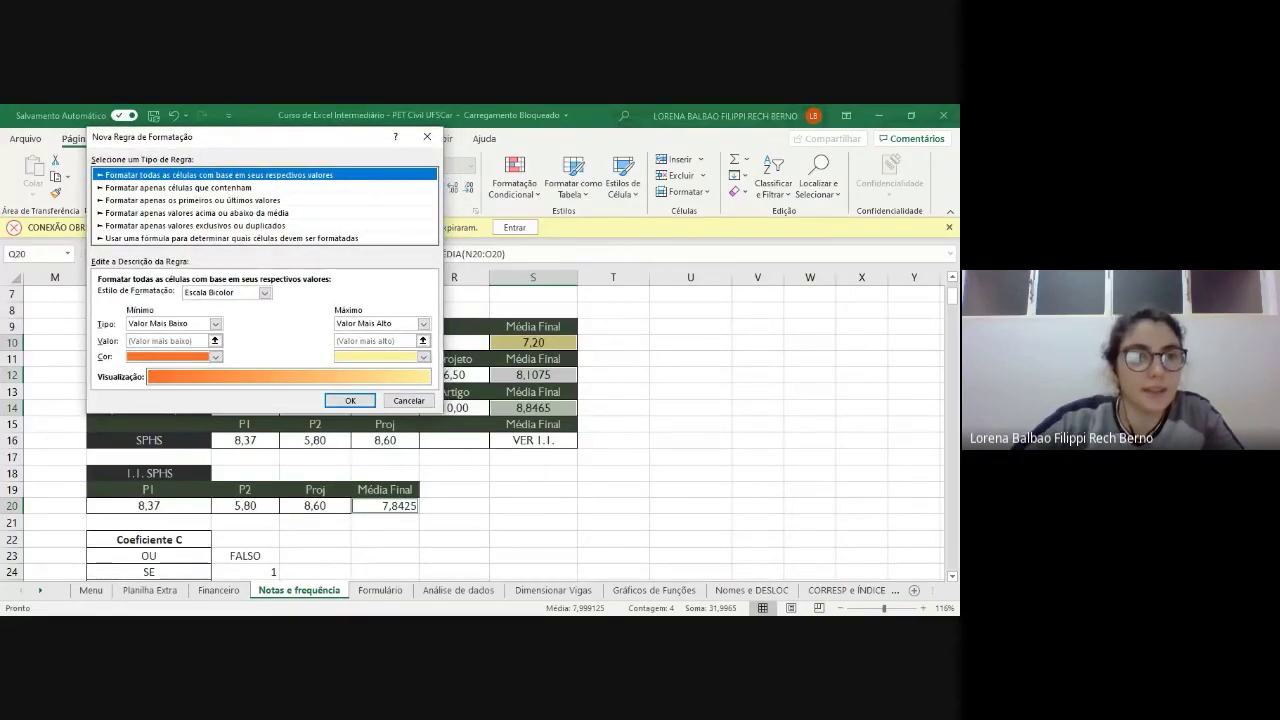
click(178, 188)
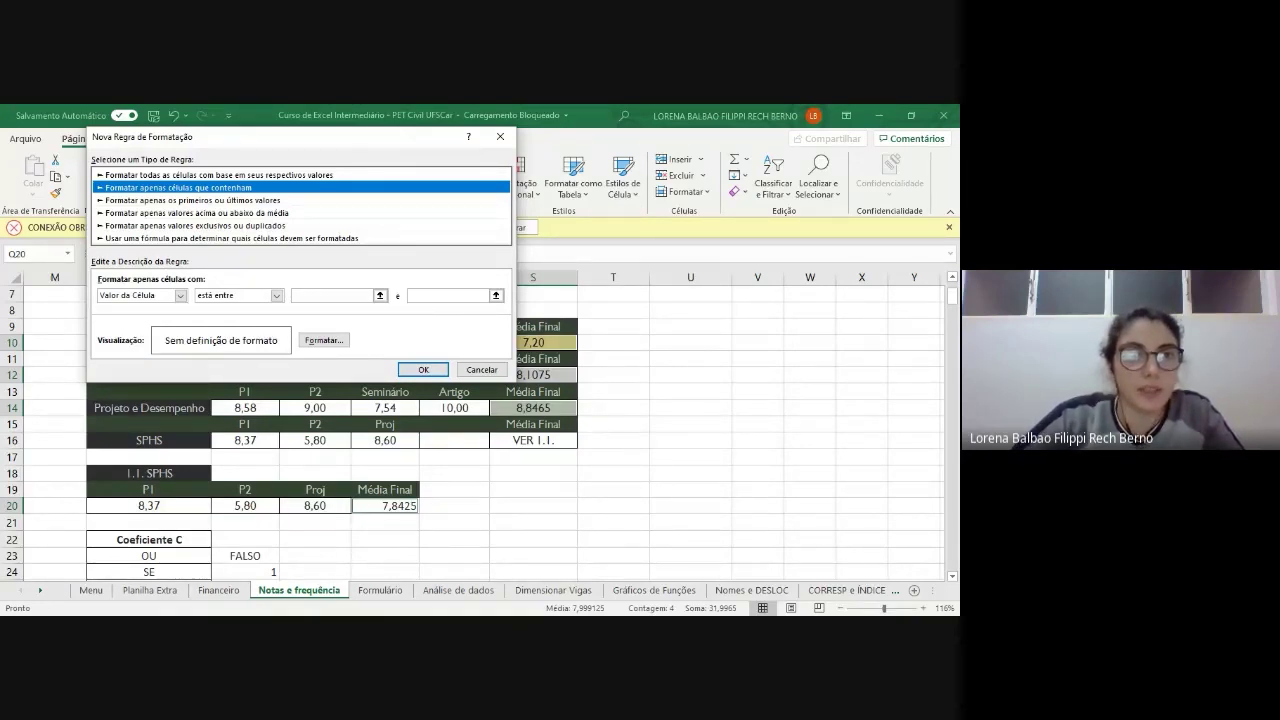
drag(263, 142, 214, 120)
- Set the rule's condition to "Valor da Célula" "é maior ou igual a" 6
click(131, 273)
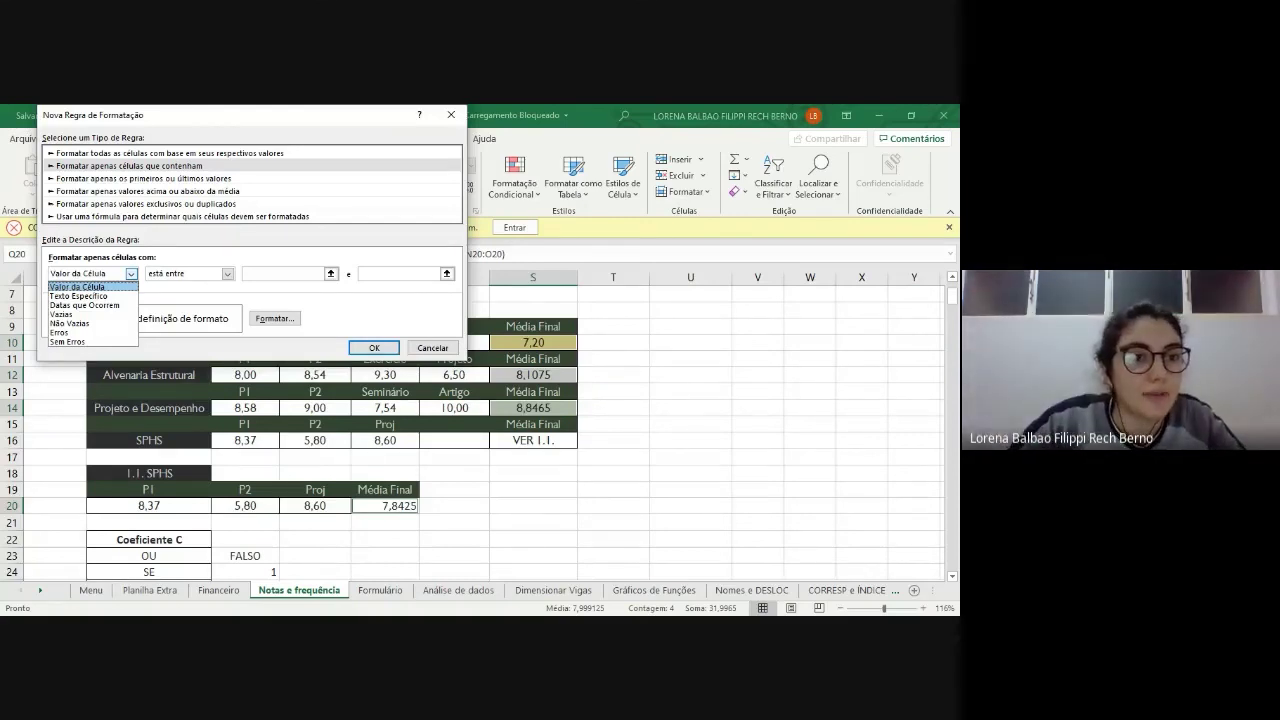
click(92, 286)
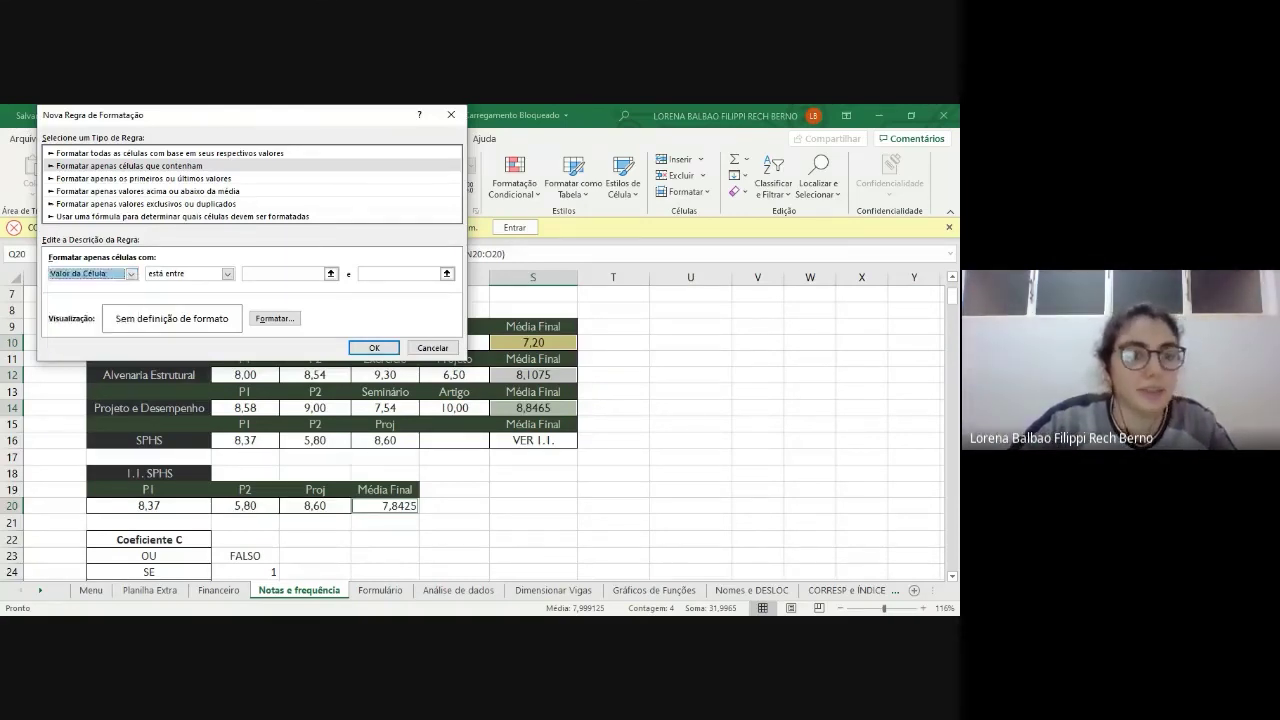
click(227, 273)
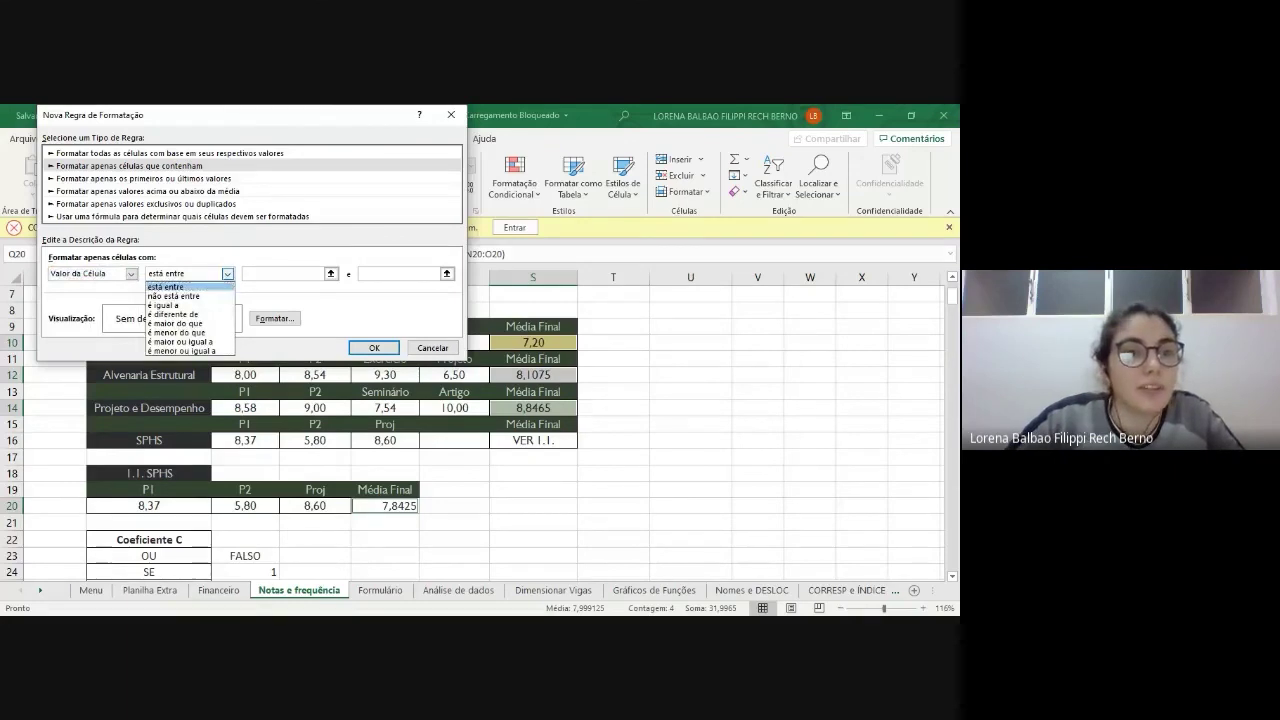
click(176, 323)
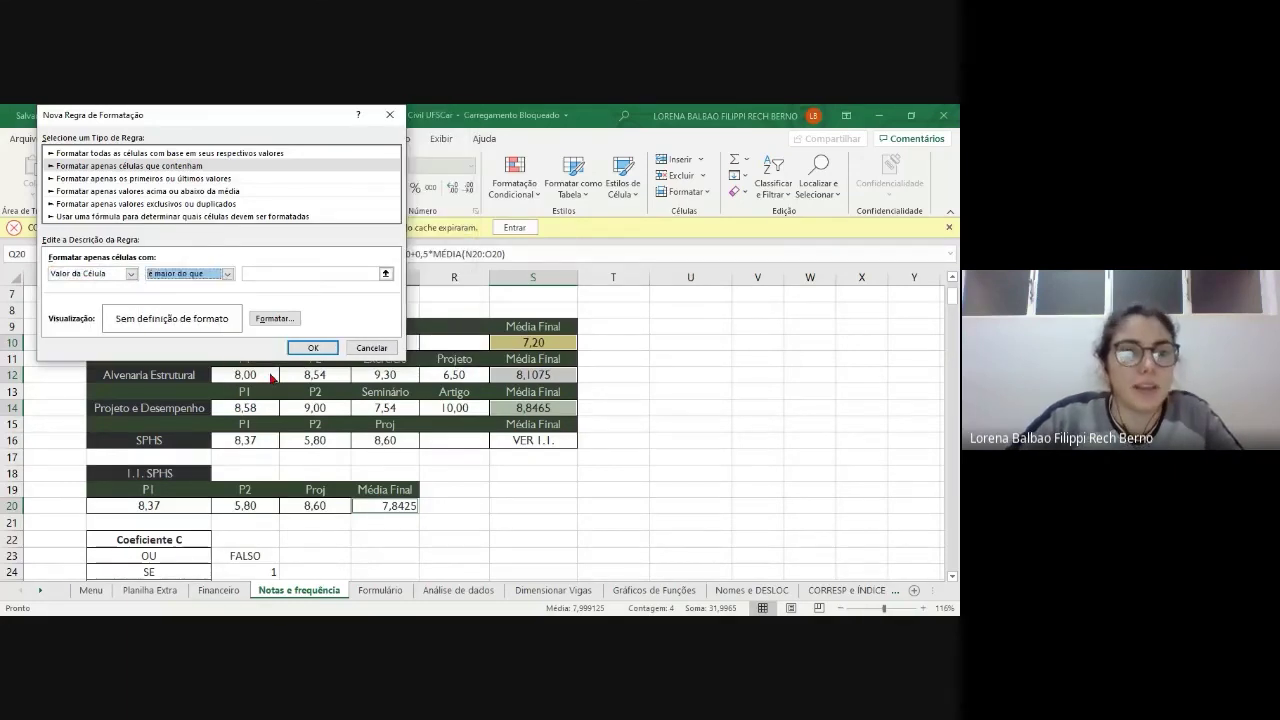
click(310, 273)
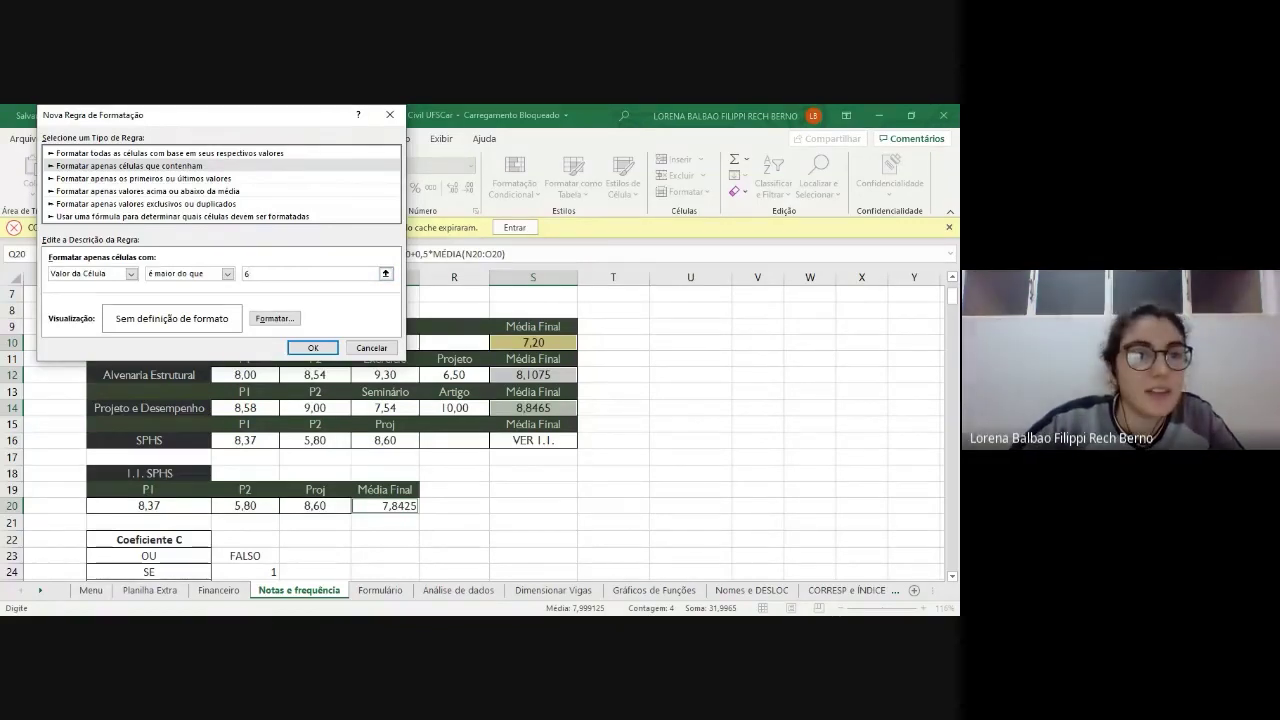
click(228, 273)
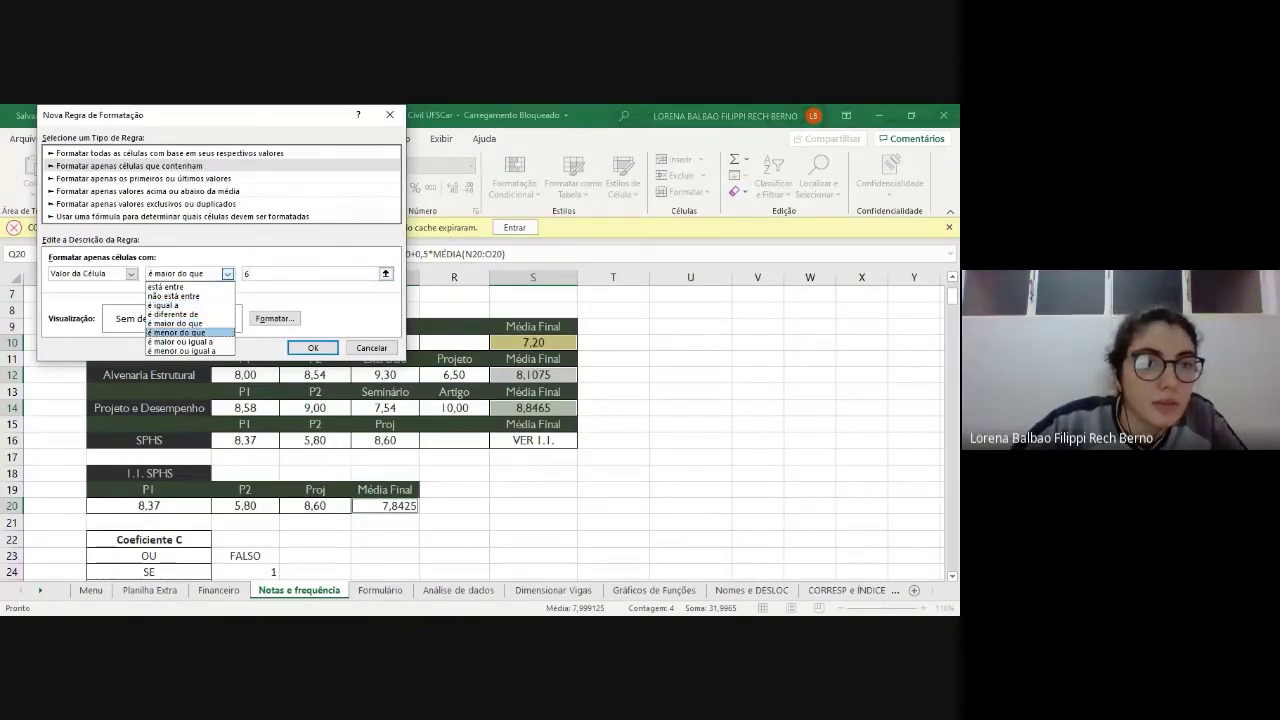
click(180, 341)
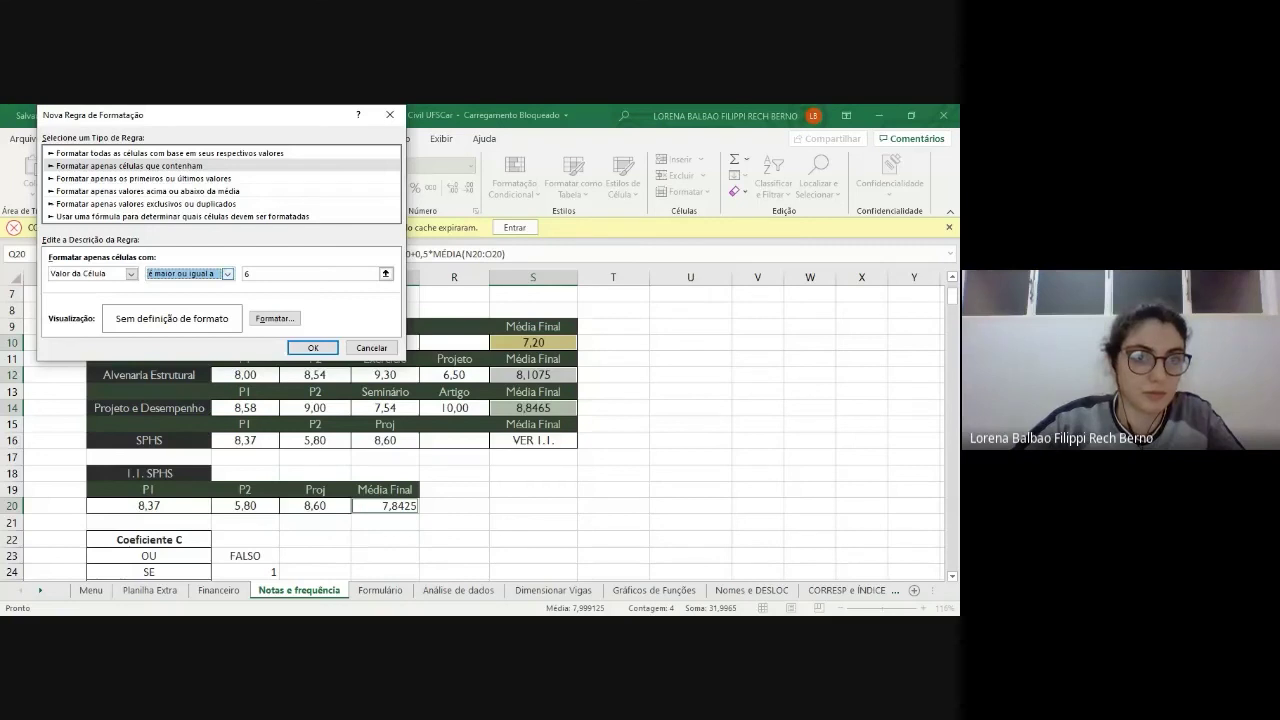
click(250, 273)
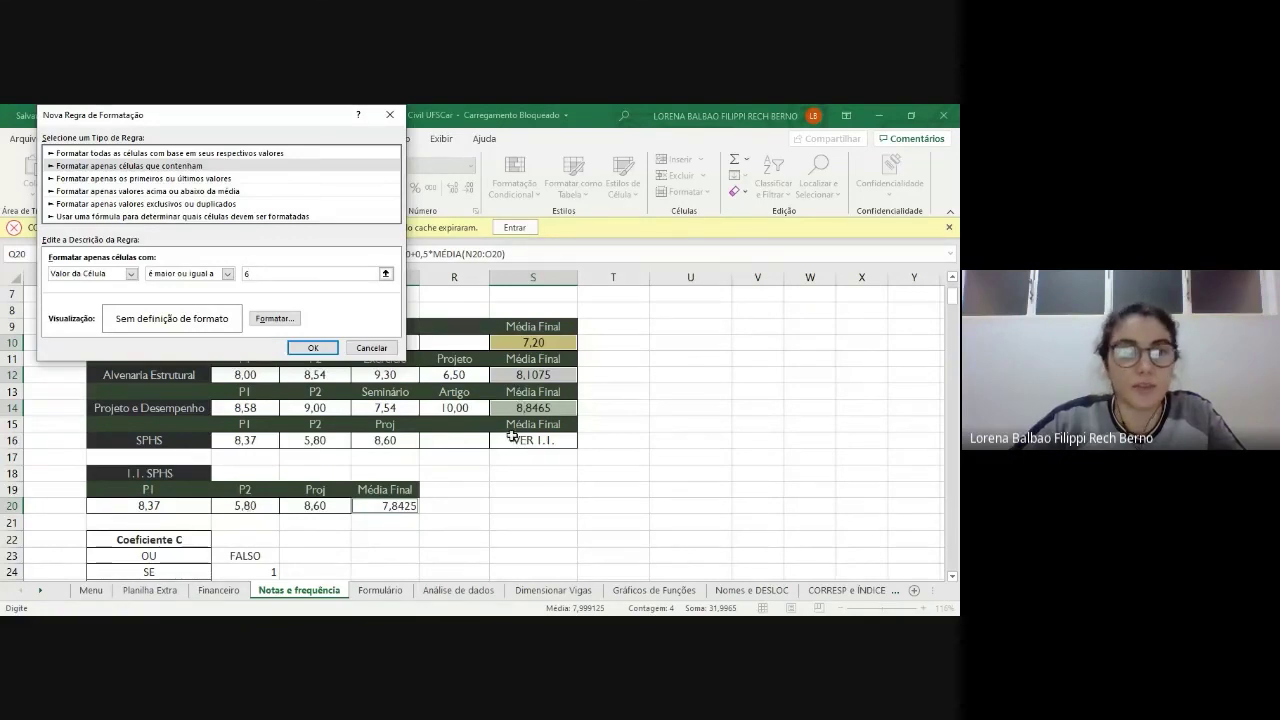
- Define the rule's format with the font style Negrito
click(228, 274)
click(386, 273)
click(300, 274)
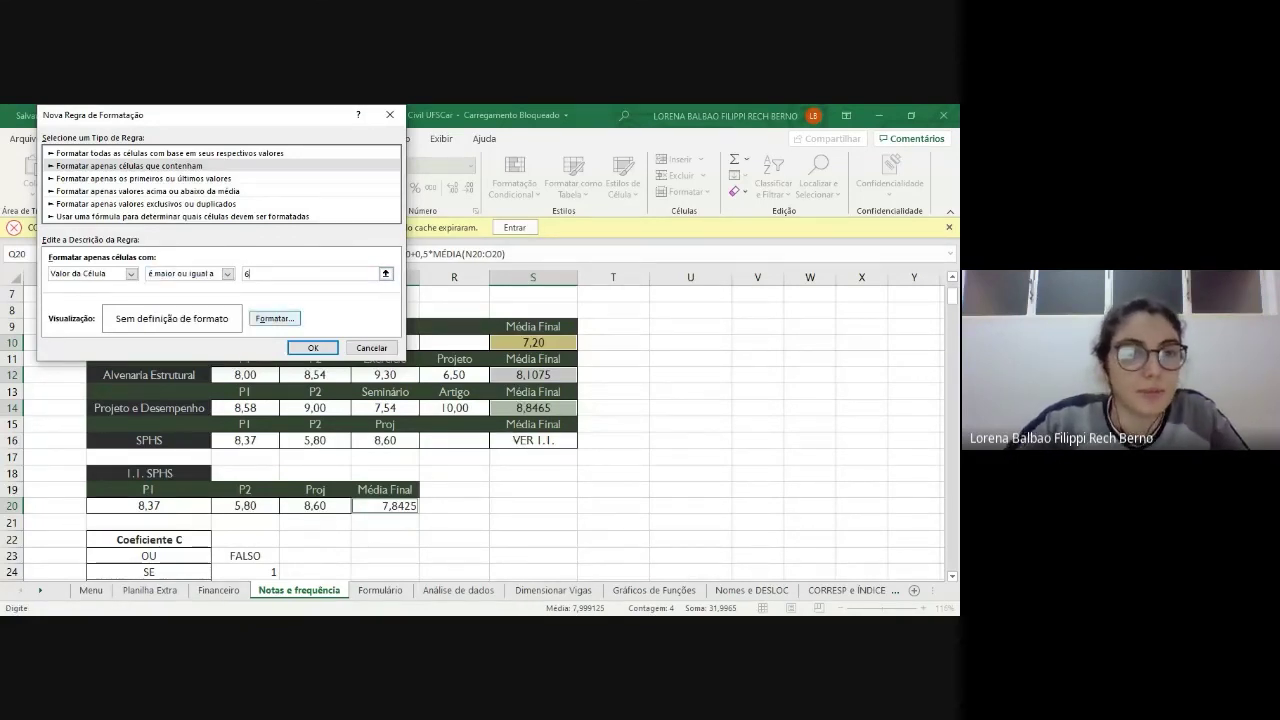
click(274, 318)
drag(627, 126, 562, 170)
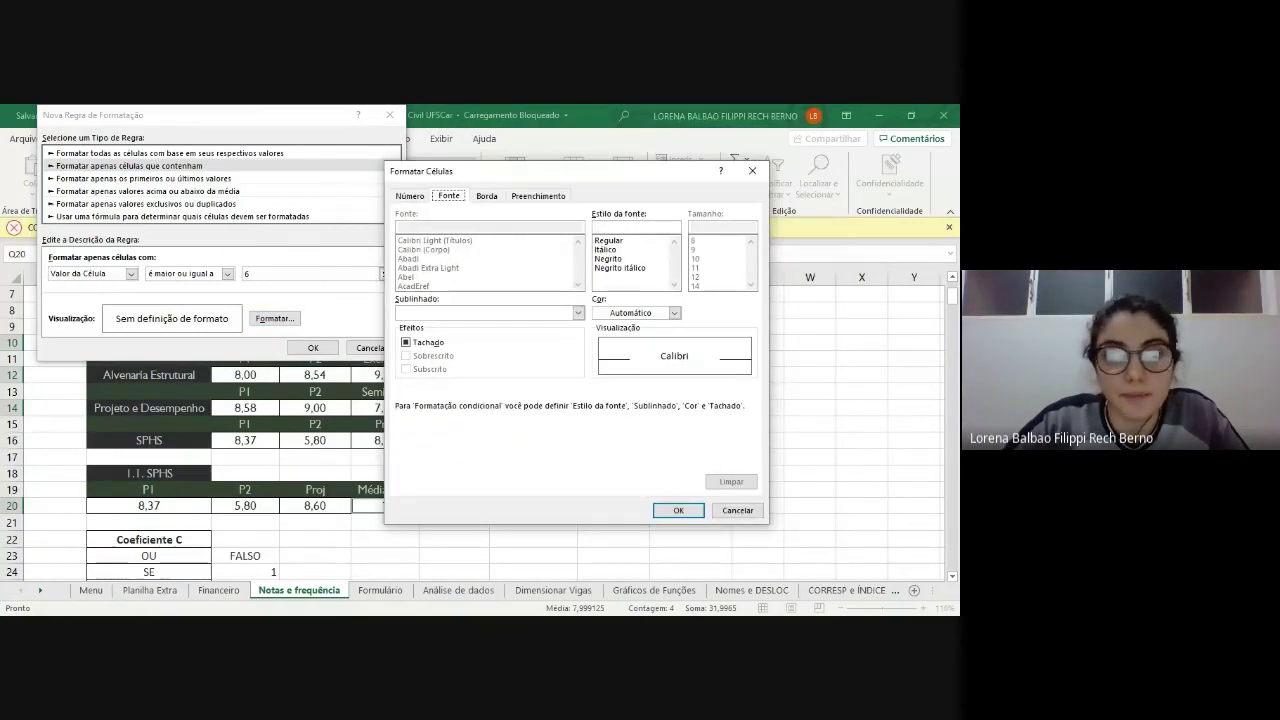
click(620, 258)
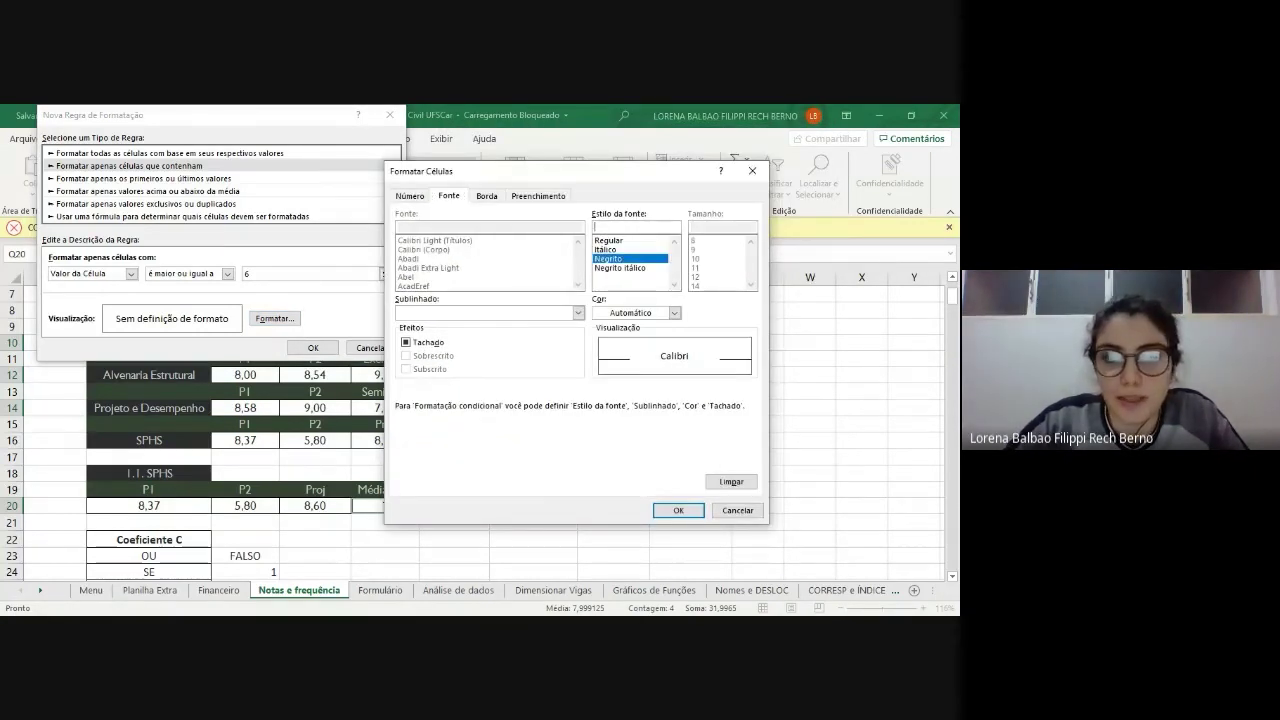
- Give the rule's format a light green background fill and apply the rule to the selected Média Final cells
click(486, 196)
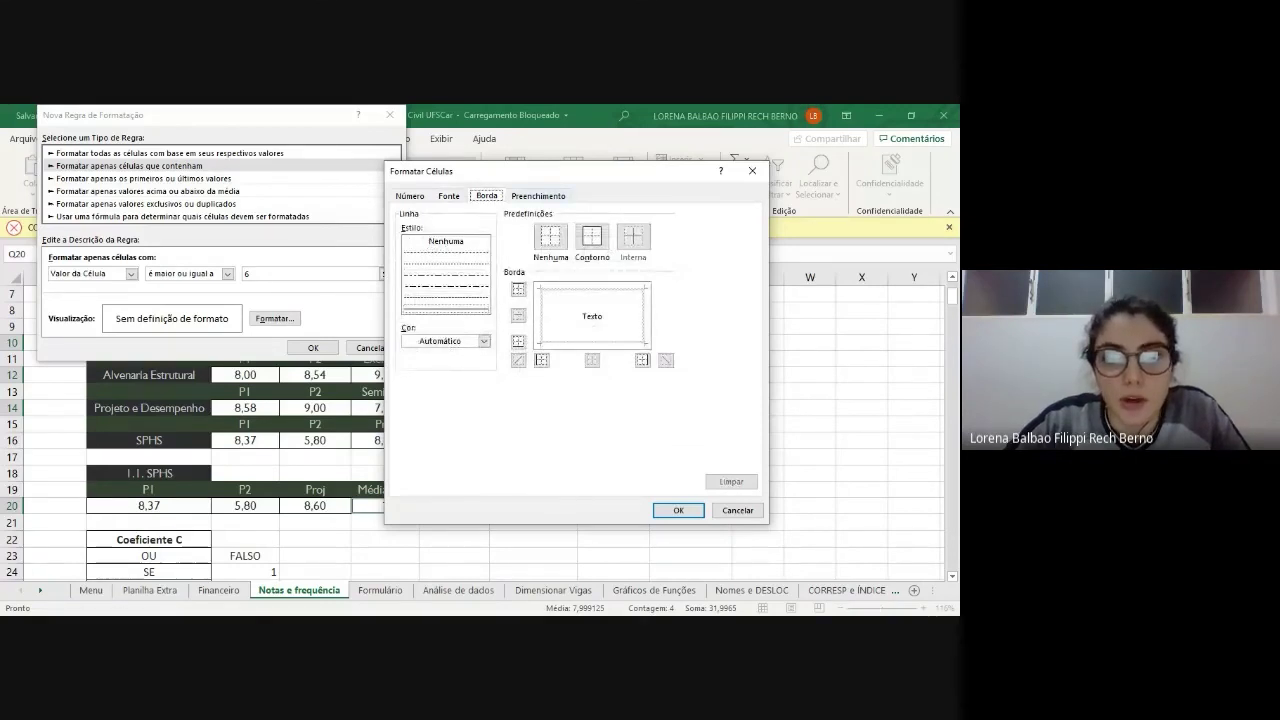
click(538, 196)
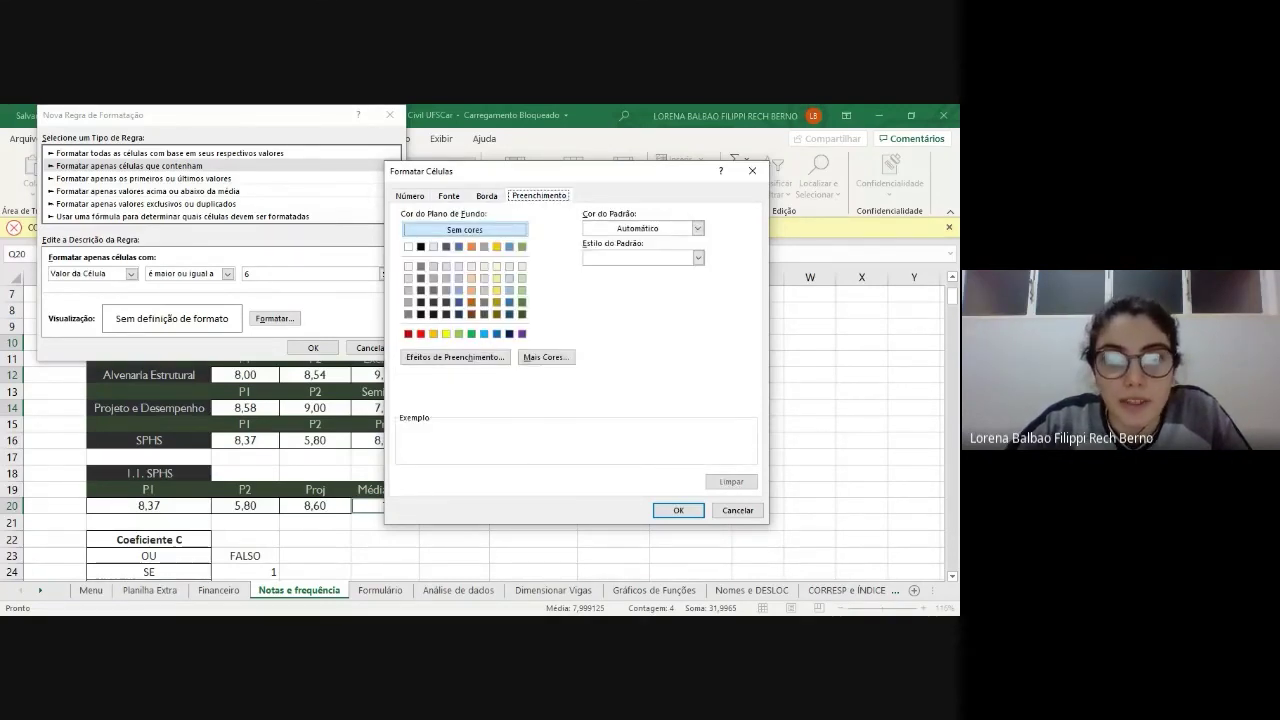
click(522, 290)
click(522, 302)
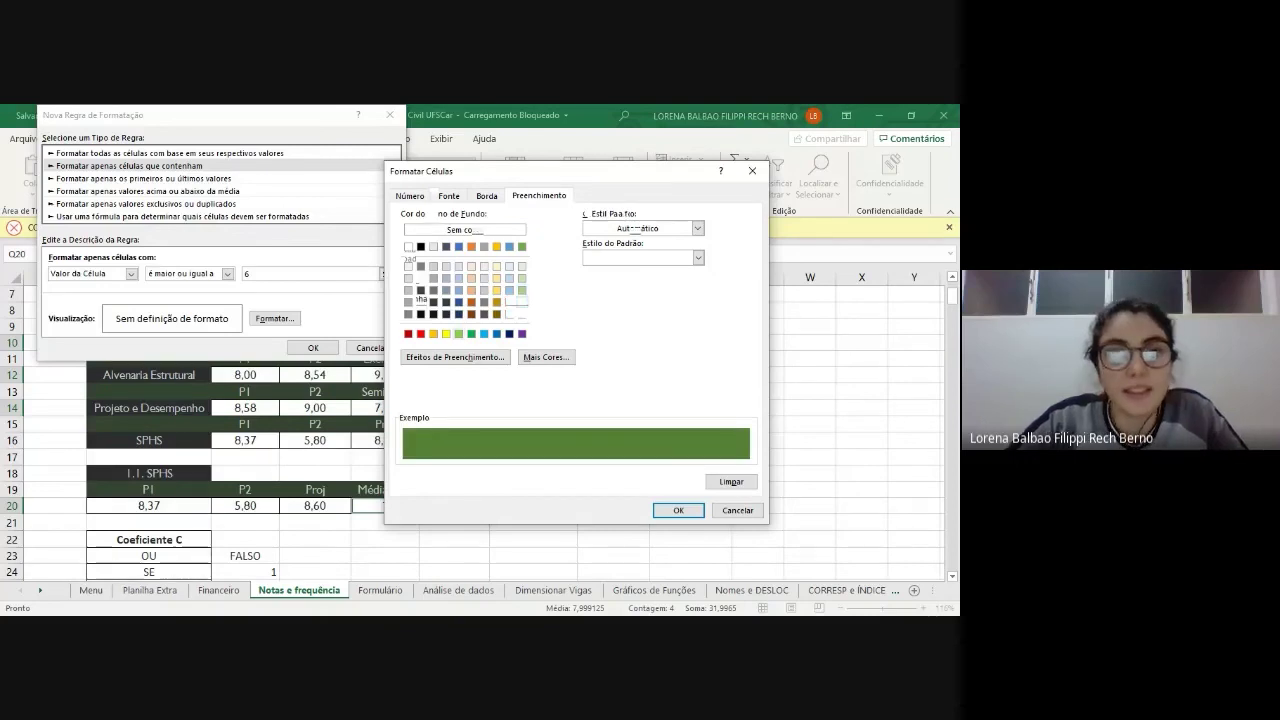
click(458, 334)
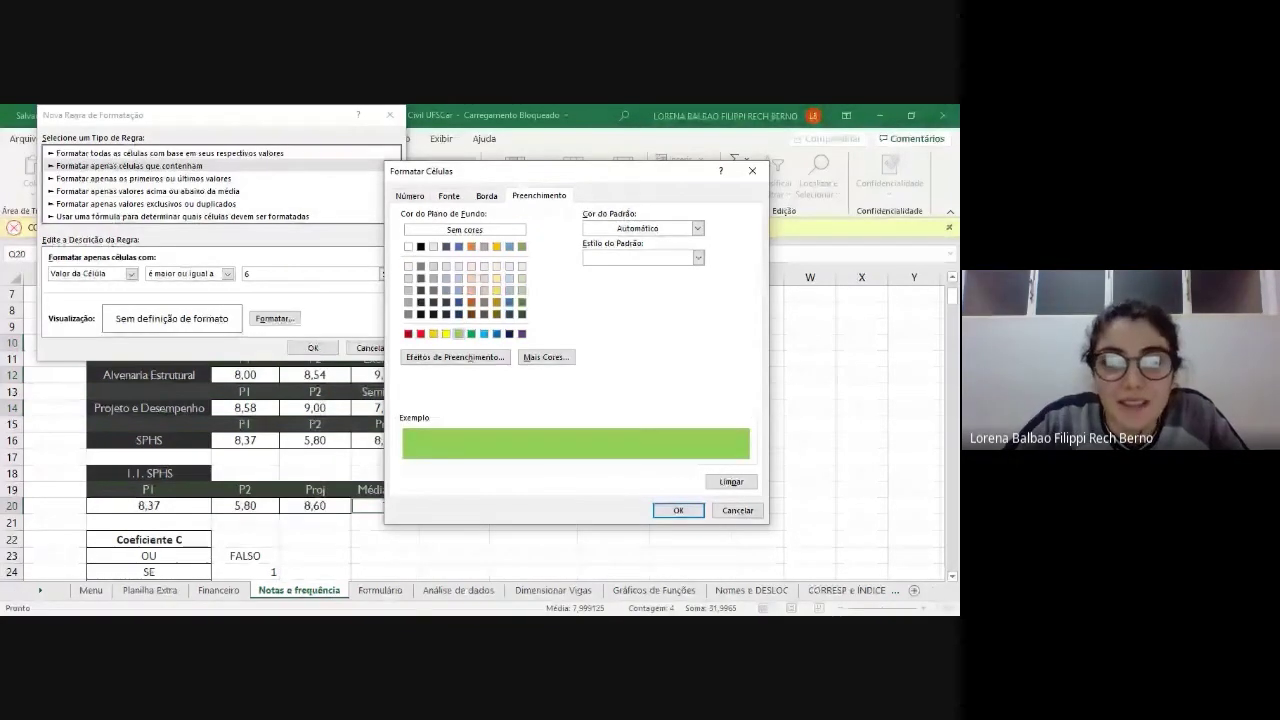
click(678, 510)
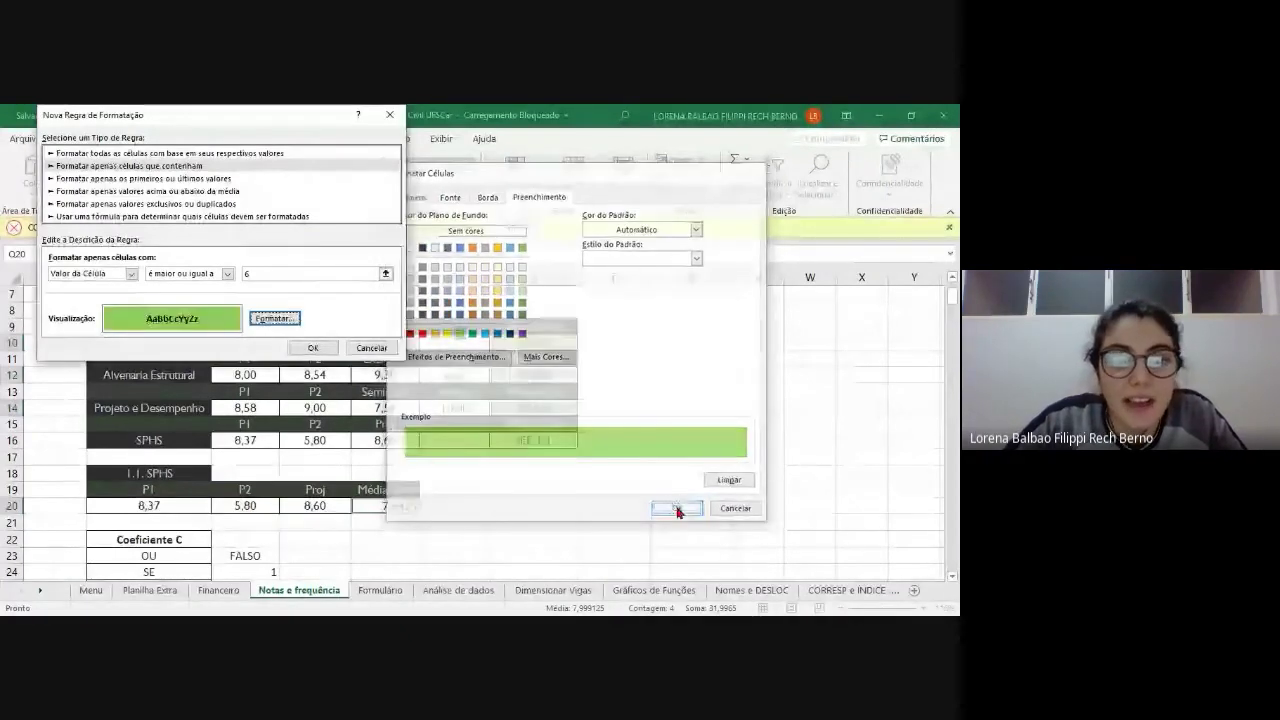
click(313, 347)
click(690, 440)
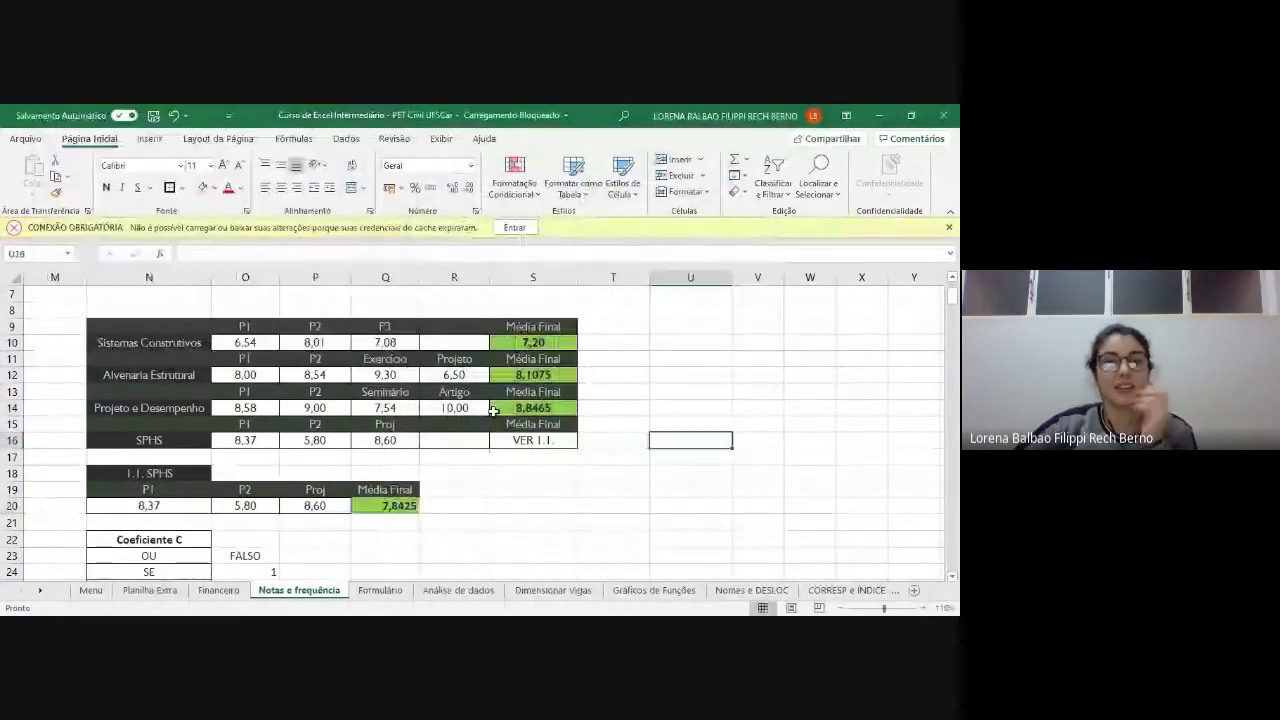
- Examine the formatted Média Final cells of Sistemas Construtivos, Alvenaria Estrutural and Projeto e Desempenho
click(529, 337)
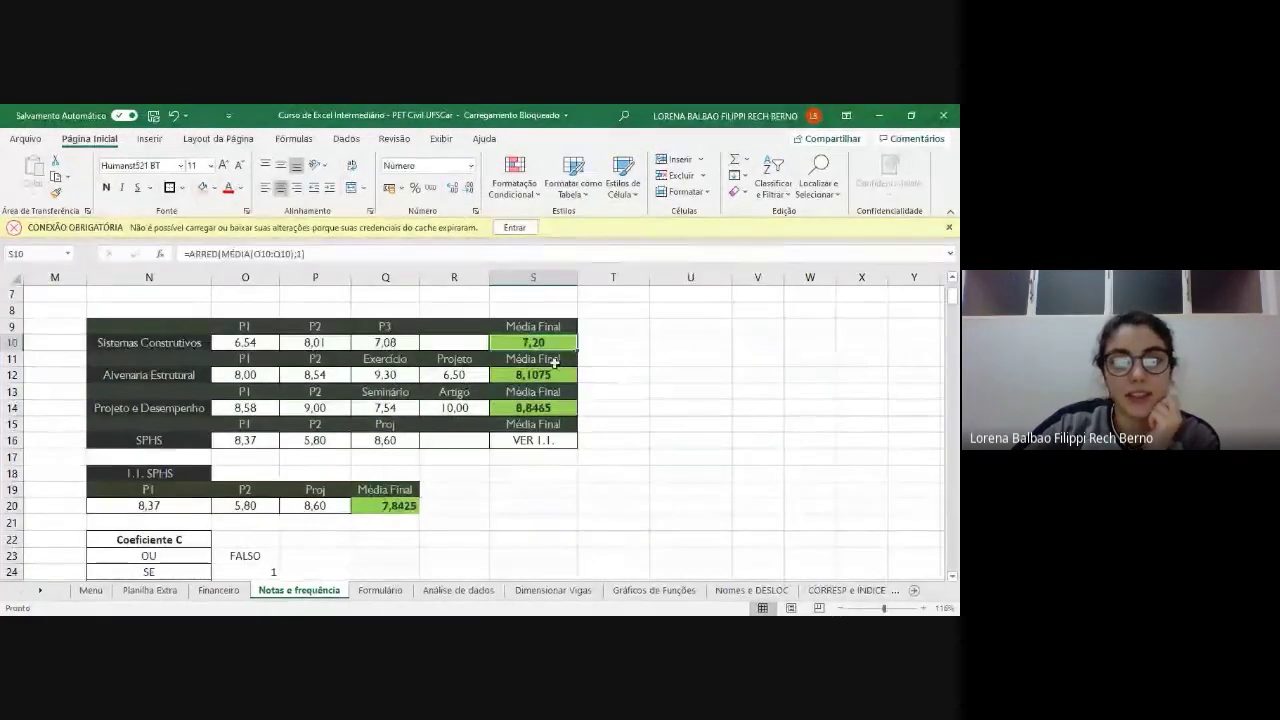
click(555, 372)
click(558, 406)
click(561, 371)
key(Up)
key(Up)
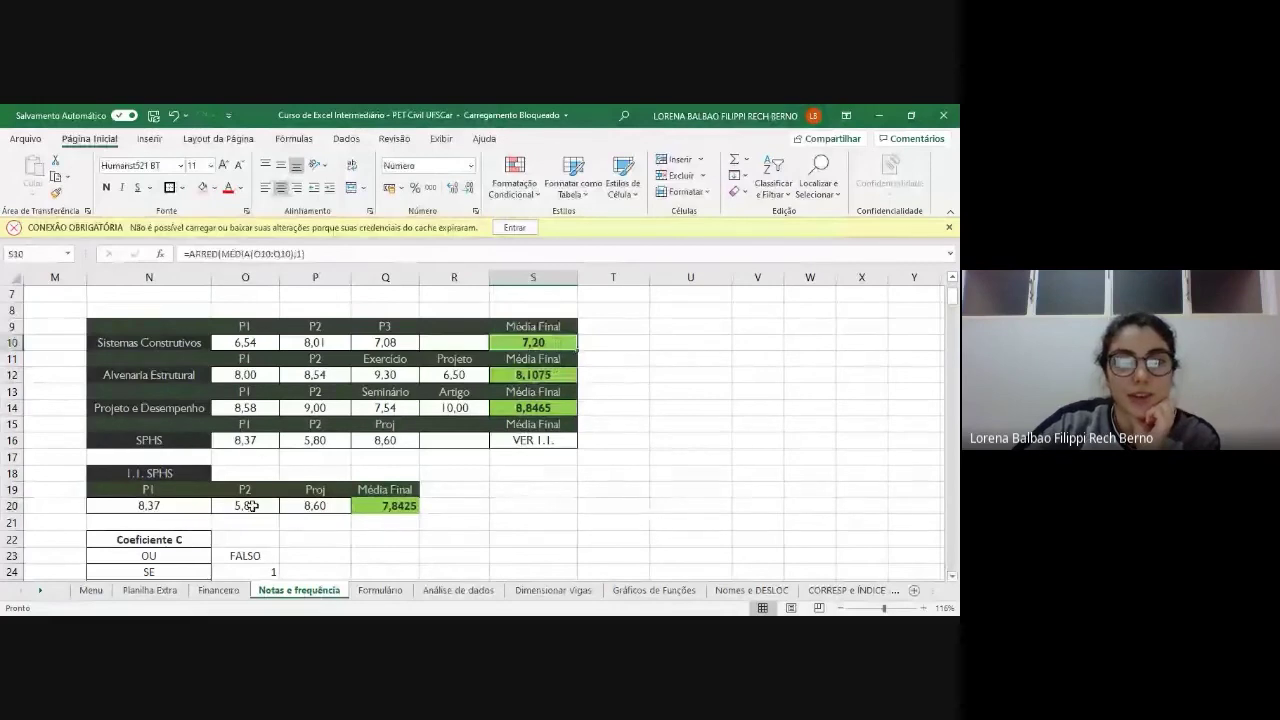
scroll(557, 468, down, 1)
scroll(557, 468, up, 1)
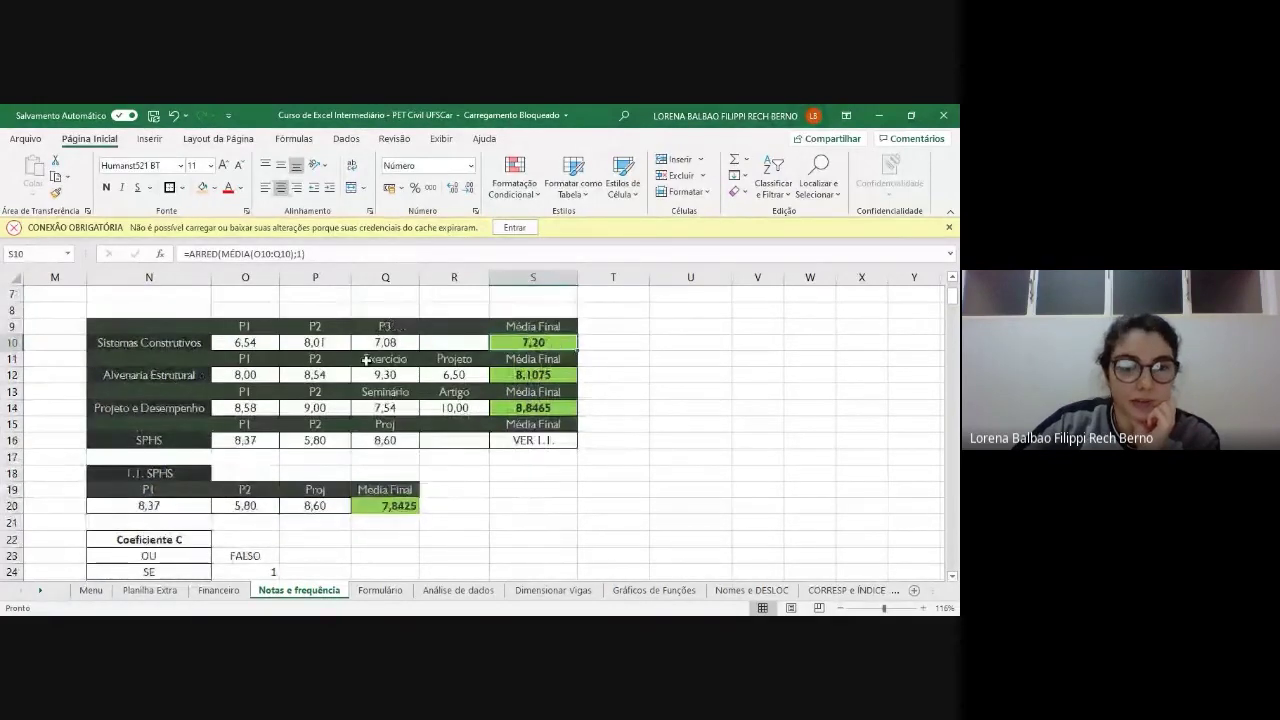
- Set the P3 grade of Sistemas Construtivos to 2,0 and select that subject's Média Final cell
double_click(404, 342)
drag(404, 342, 266, 333)
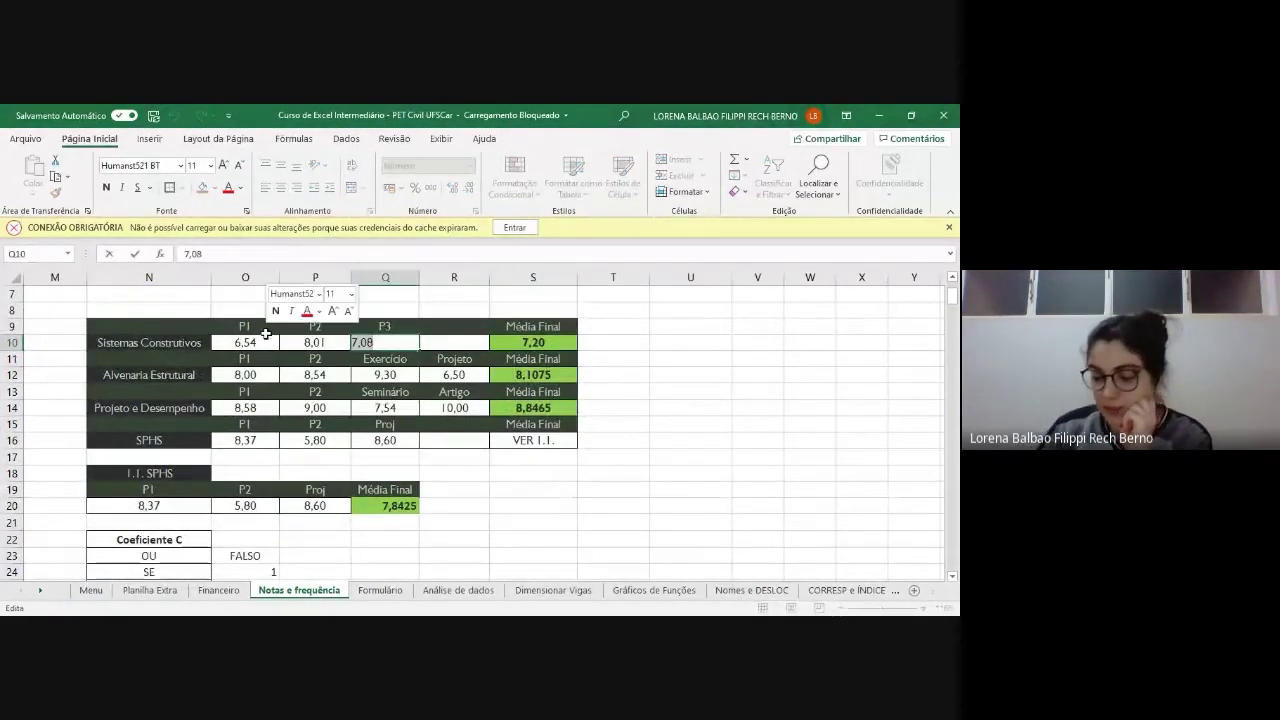
text(2,0)
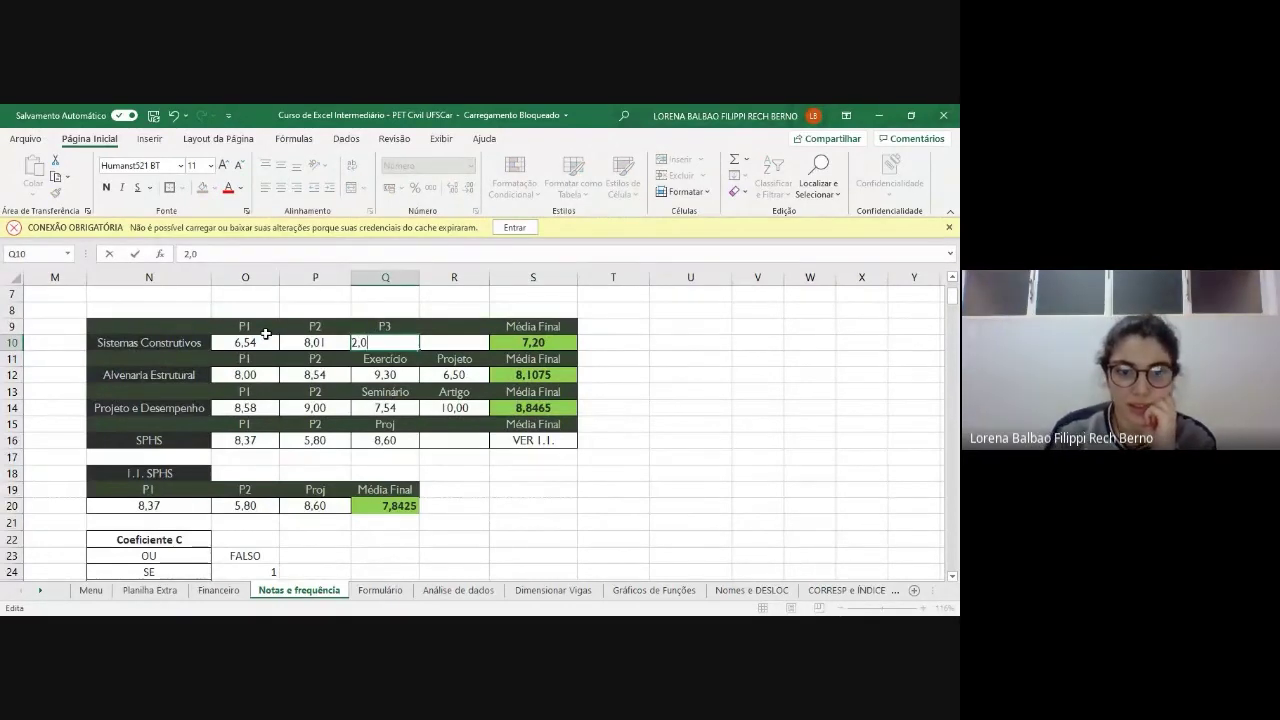
key(Return)
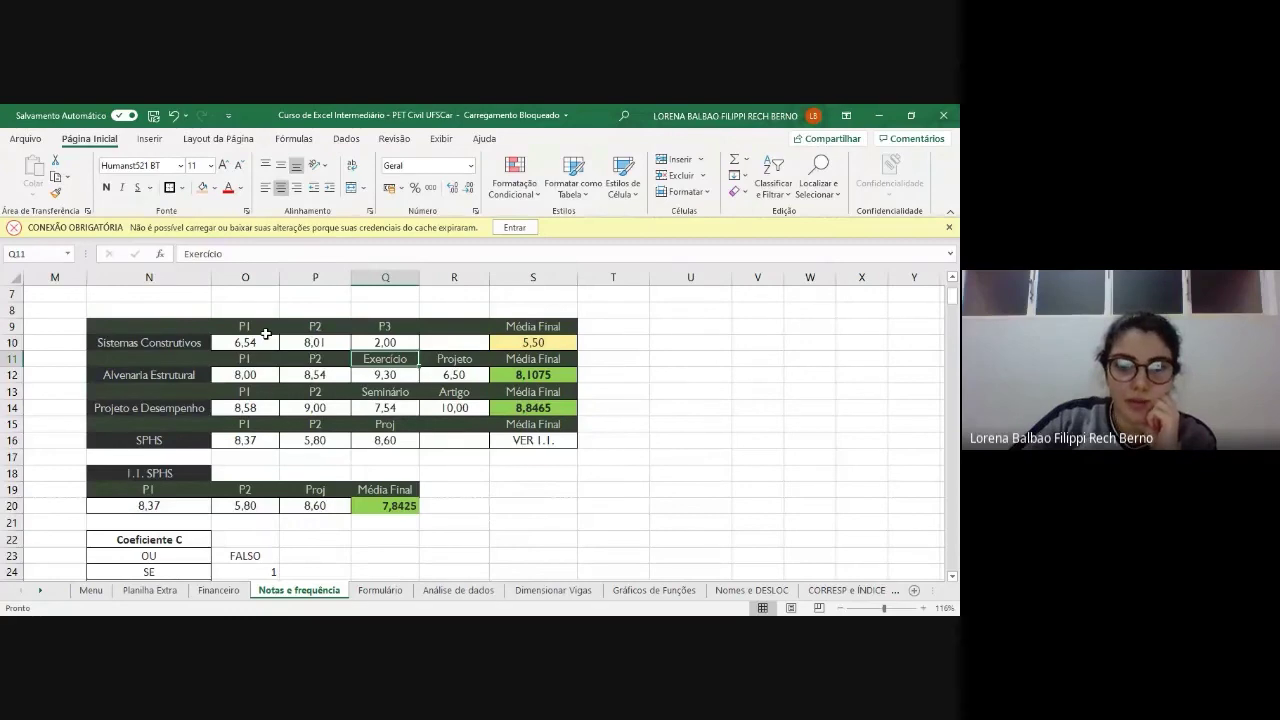
click(573, 345)
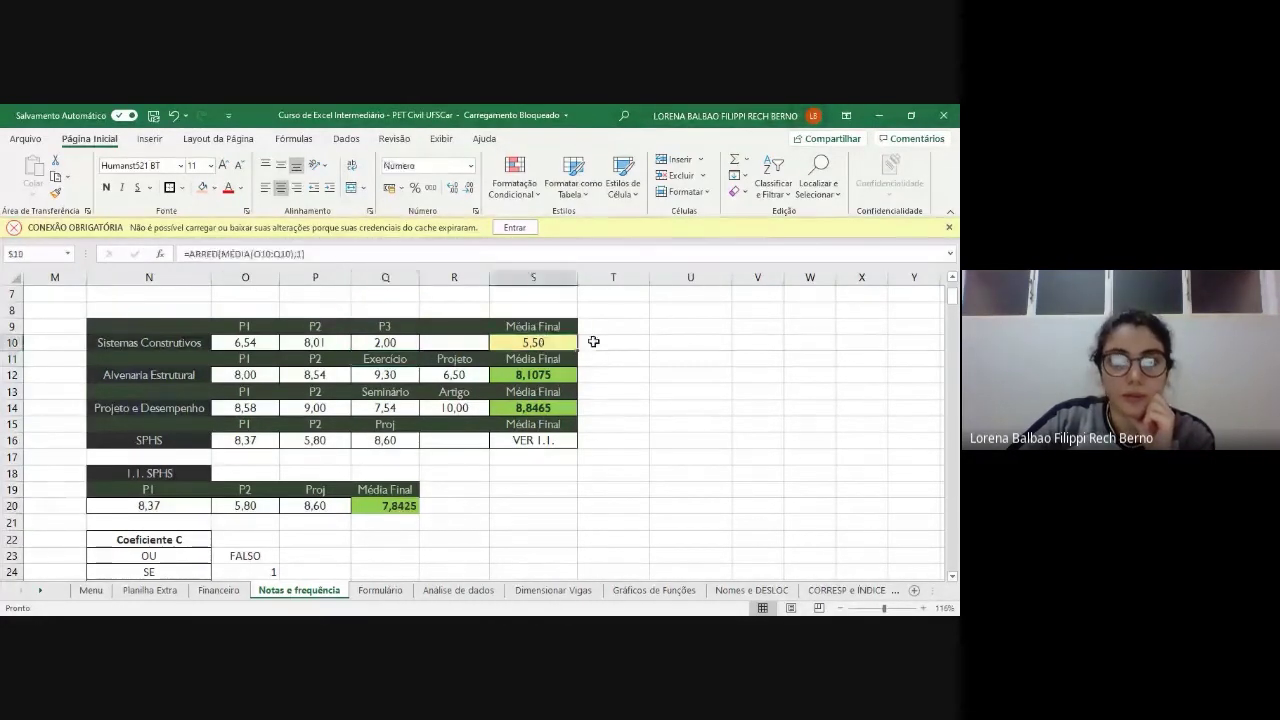